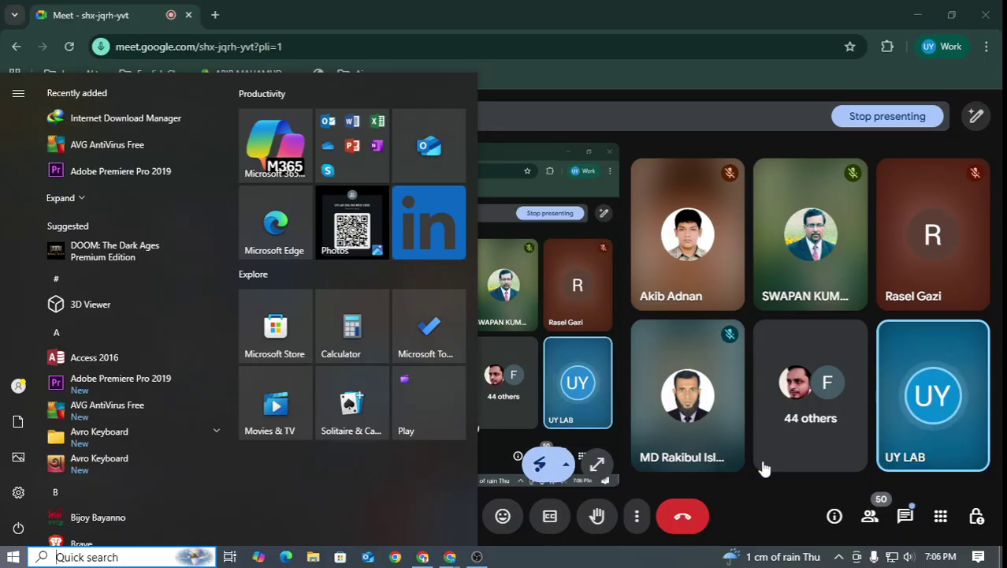
# Search for and launch Word 2016, and create a new blank document
pyautogui.click(119, 558)
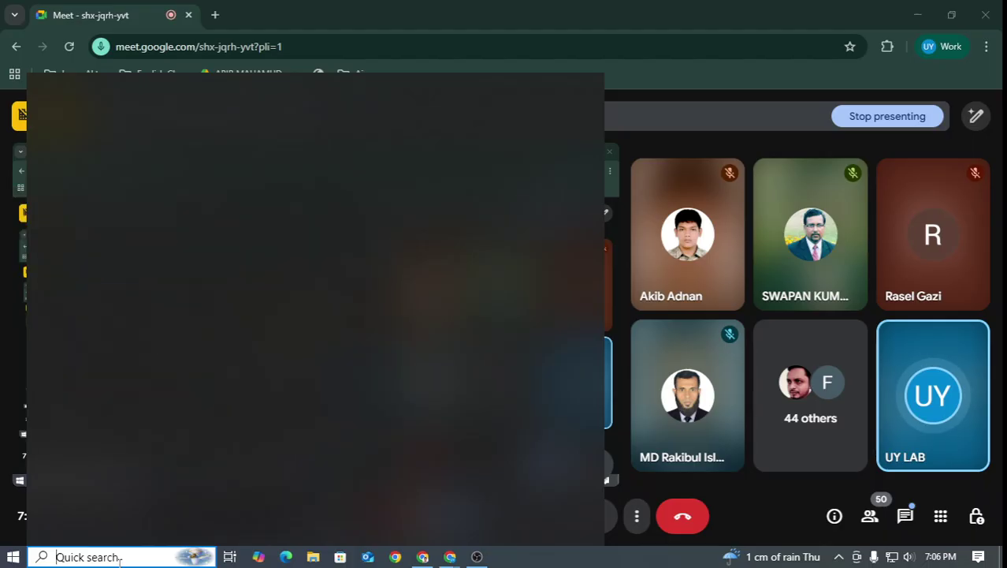
pyautogui.write('wo')
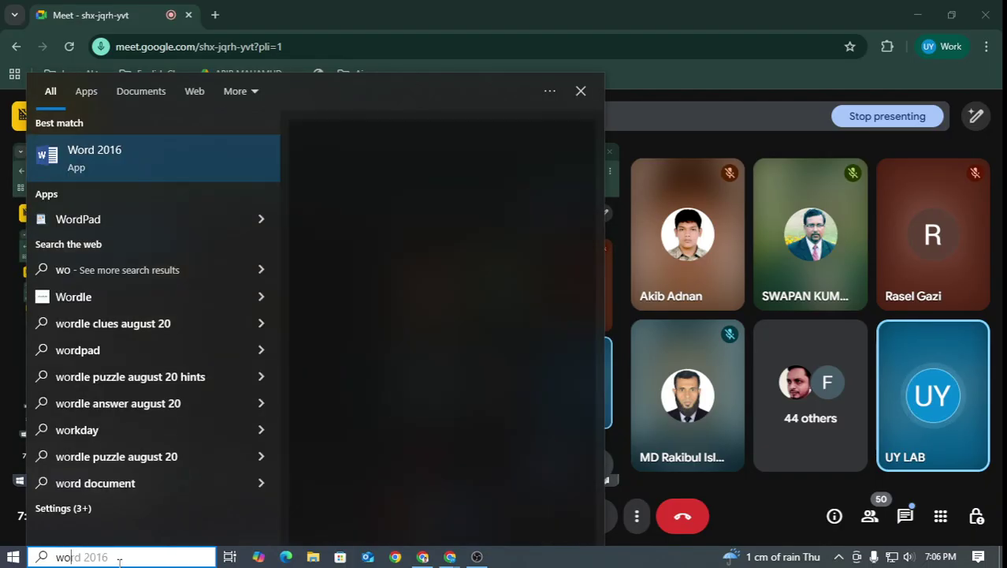
pyautogui.press('Return')
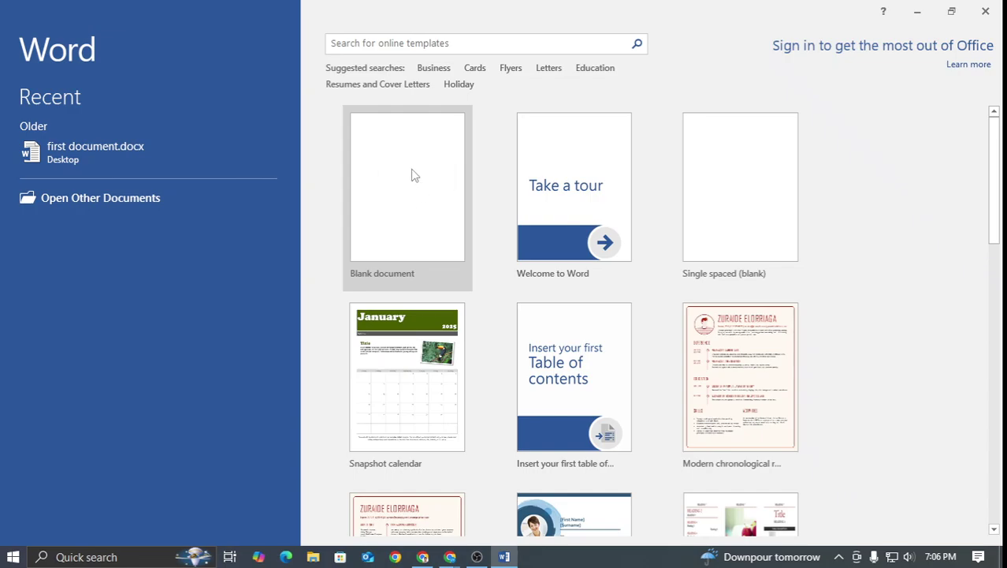
pyautogui.click(398, 194)
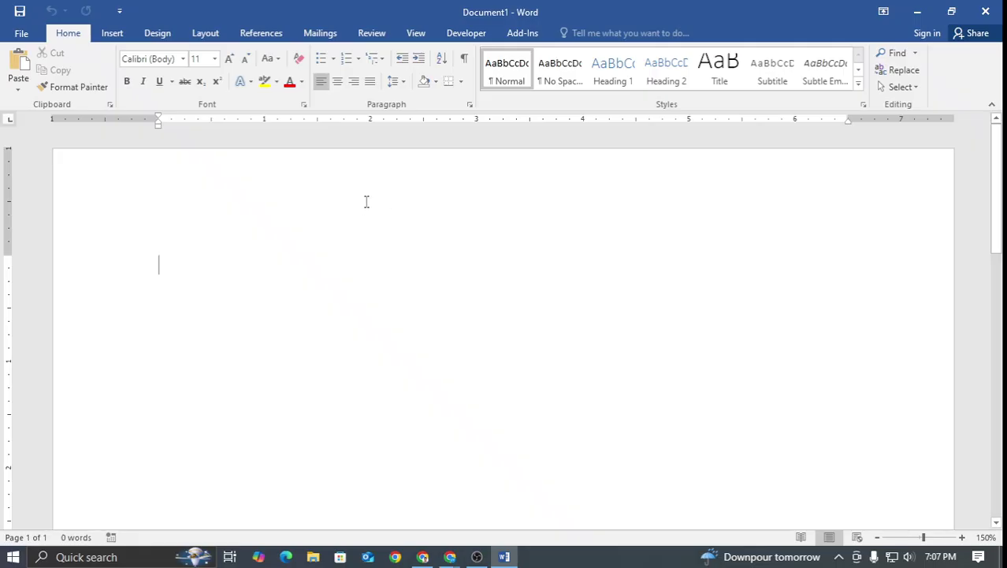
# Write three separate paragraphs of filler text: "tugiurthgrtiutgoirt", "rtnhrtnhrthnoitrt" and "rhnthnothoitnhtinh"
pyautogui.keyDown('ctrl'); pyautogui.scroll(-1, 314, 174); pyautogui.keyUp('ctrl')
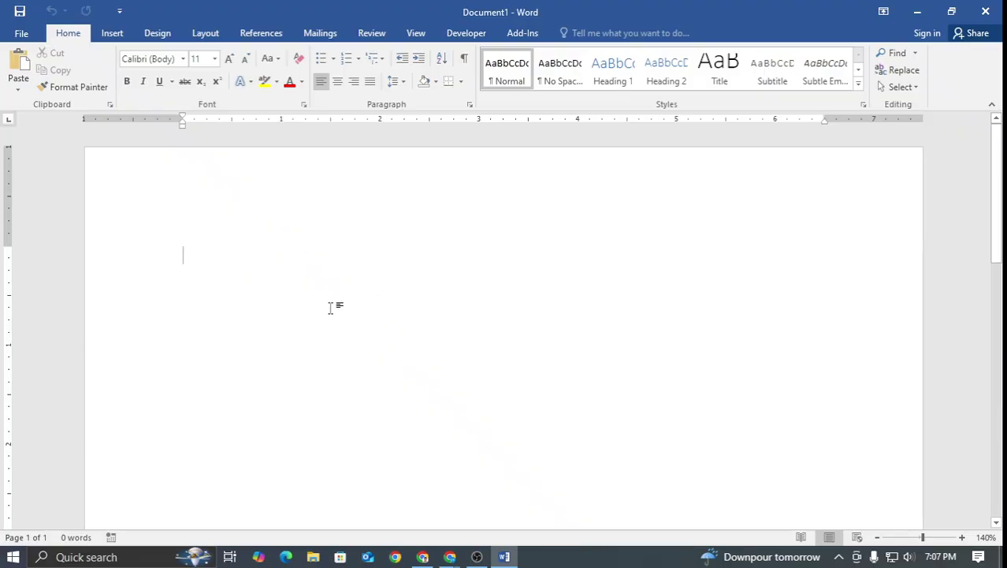
pyautogui.write('tugiurthgrtiutgoirt')
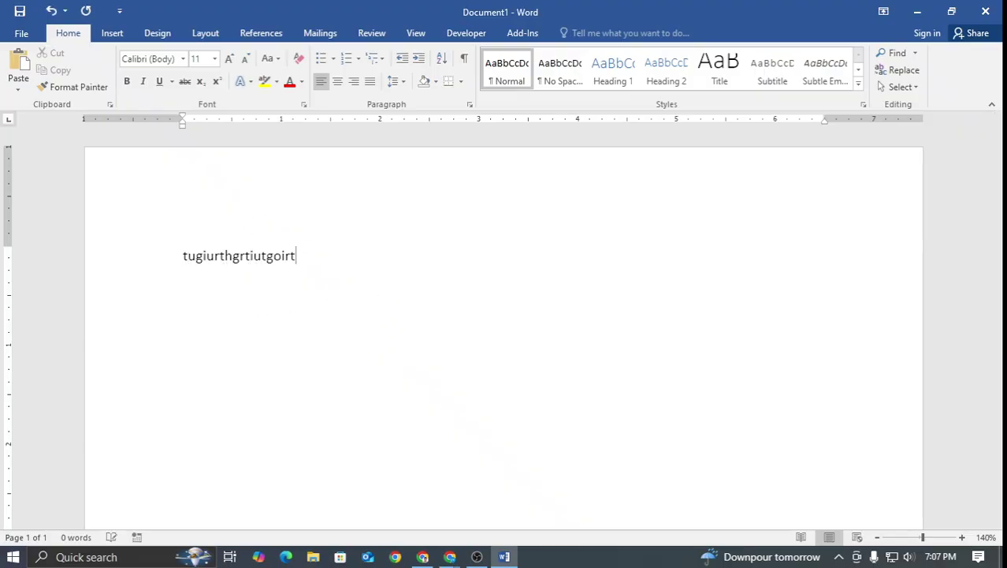
pyautogui.press('Return')
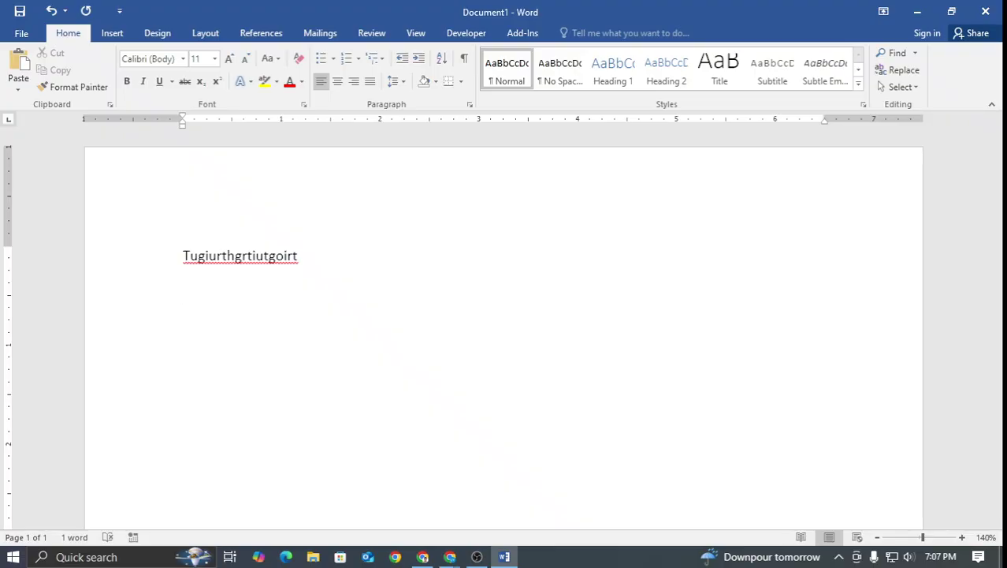
pyautogui.write('rtnhrtnhrthnoitrt')
pyautogui.press('Return')
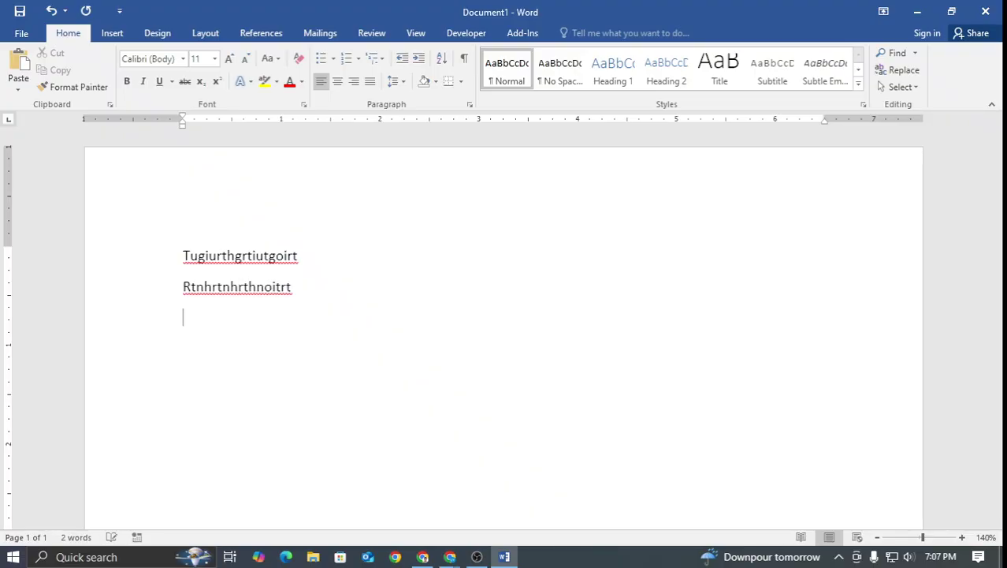
pyautogui.write('rhnthnothoitnhtinh')
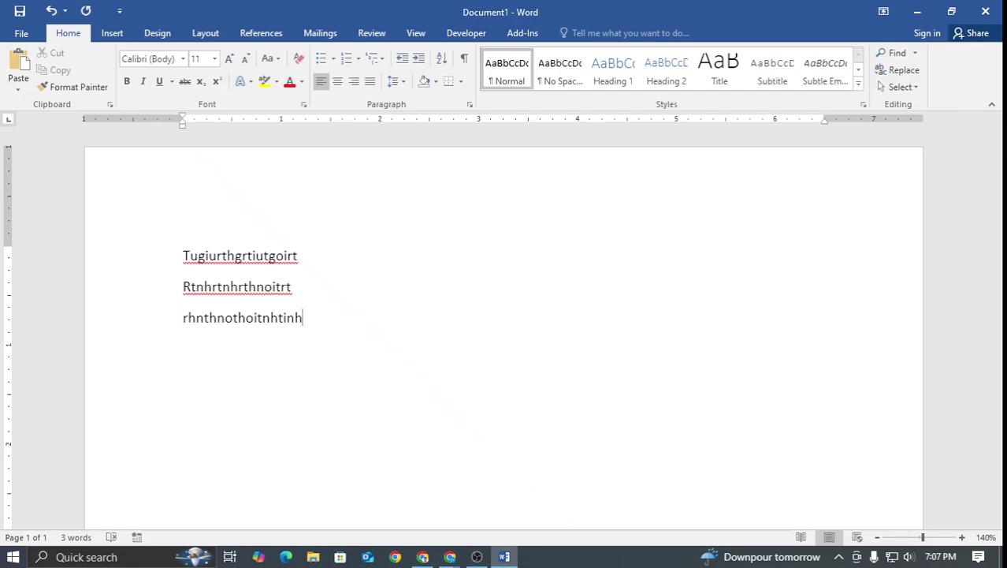
pyautogui.moveTo(279, 271); pyautogui.dragTo(175, 261)
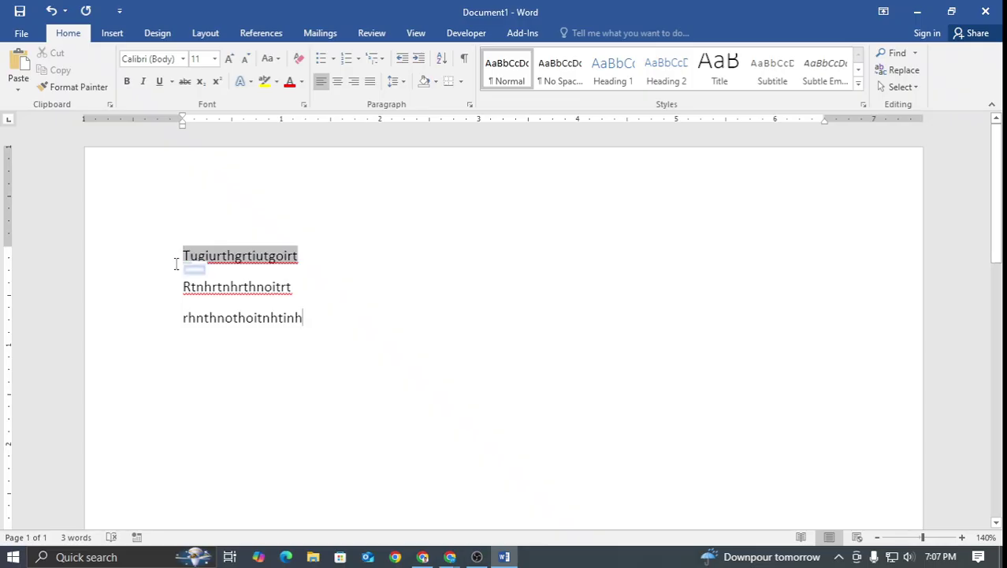
pyautogui.click(178, 270)
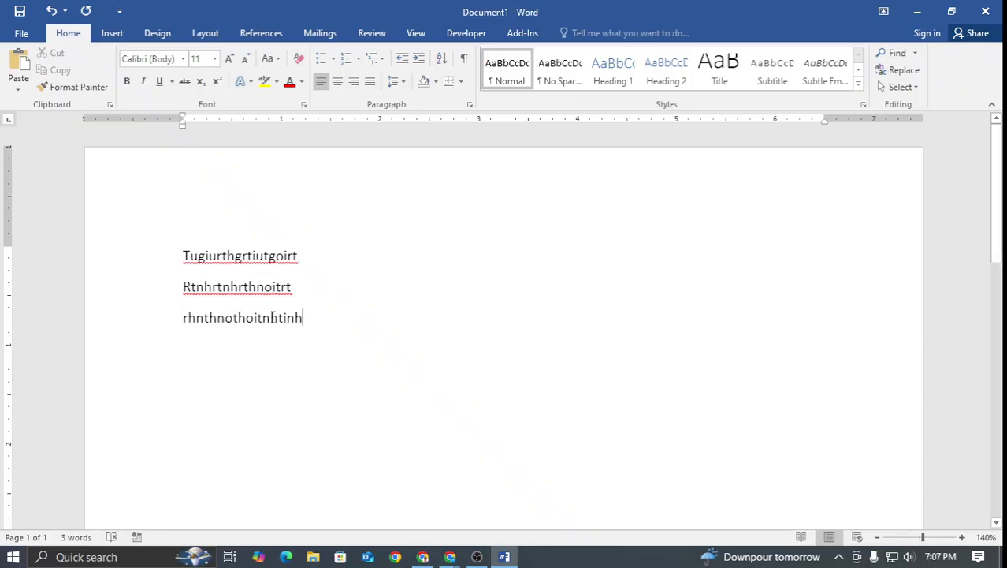
pyautogui.moveTo(310, 328); pyautogui.dragTo(158, 268)
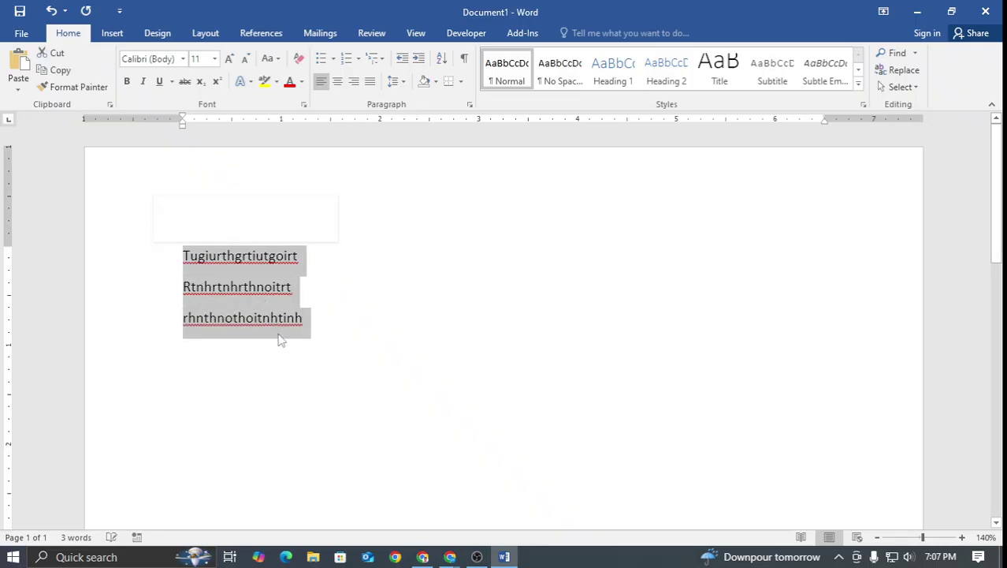
pyautogui.click(331, 337)
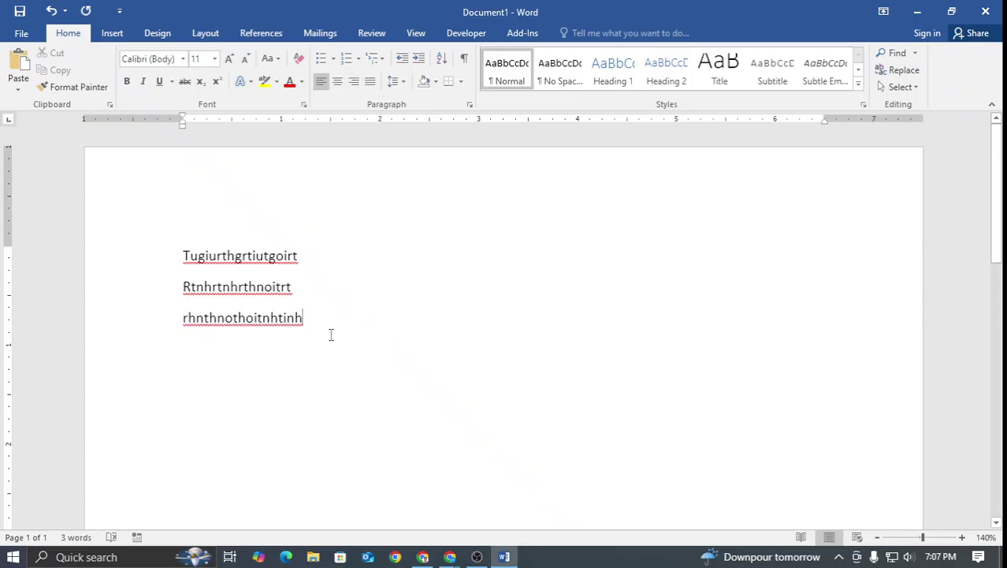
# Add a fourth paragraph with line breaks separating "ksjfdgnkjsdhgjkfngkjn", "regergergergergergerg", "shift+enter", "ergergER" and "GErgergeawefe"
pyautogui.press('Return')
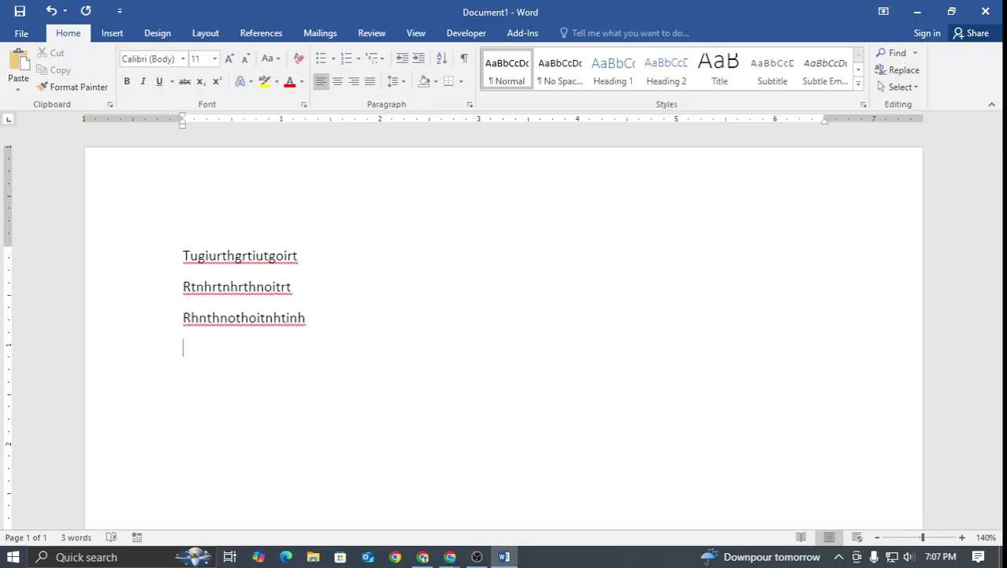
pyautogui.write('ksjfdgnkjsdhgjkfngkjn')
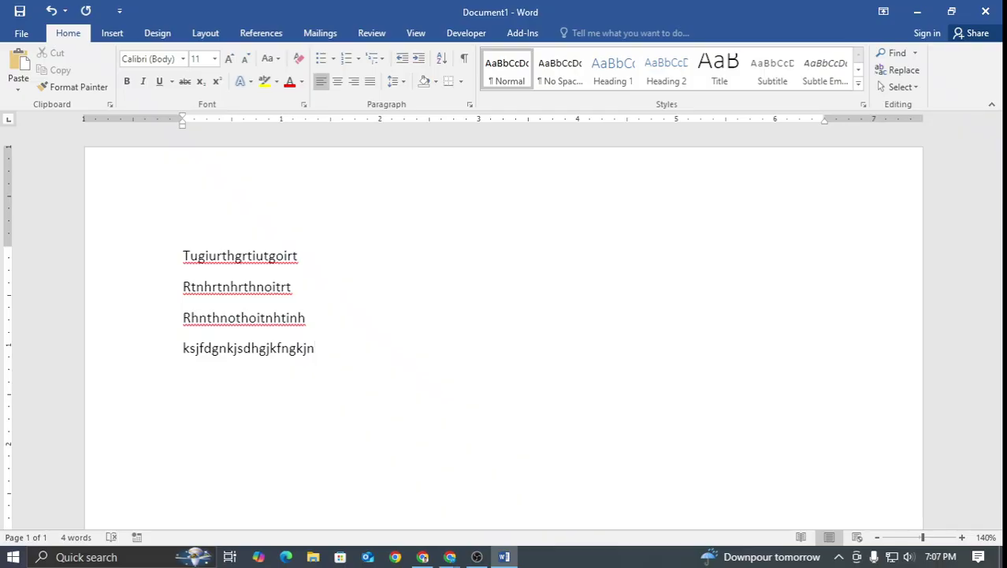
pyautogui.hotkey('shift', 'Return')
pyautogui.write('regerge')
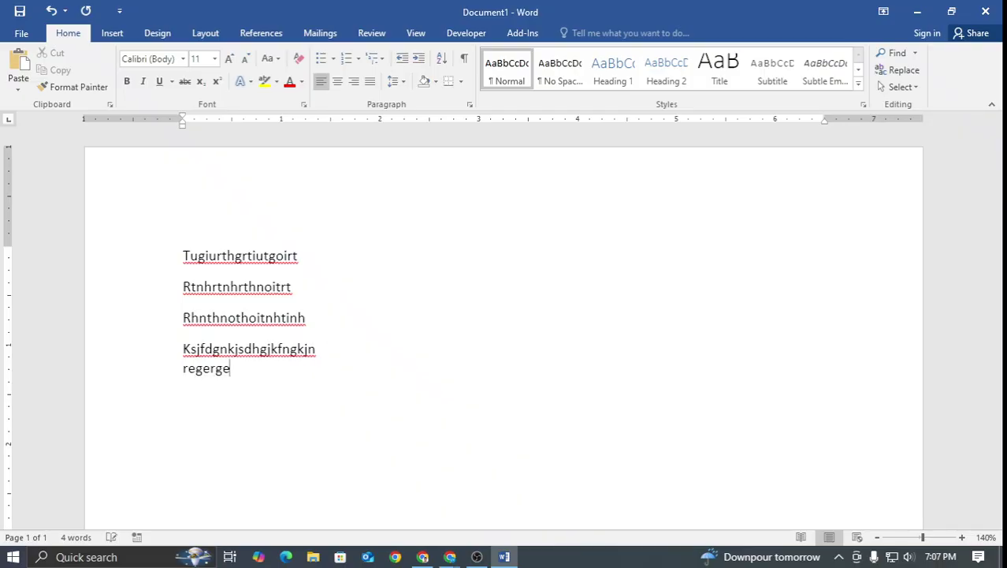
pyautogui.write('rgergergergerg')
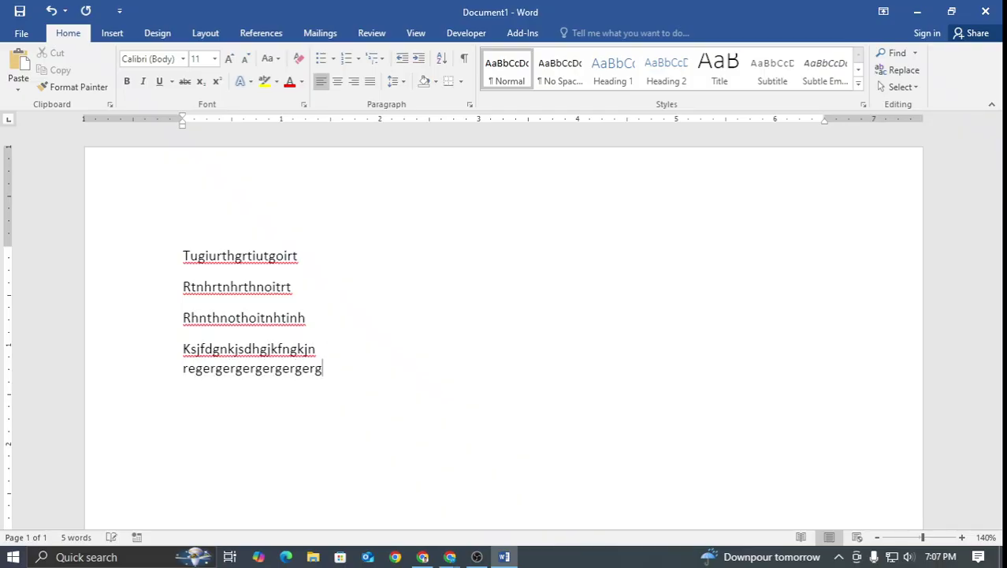
pyautogui.hotkey('shift', 'Return')
pyautogui.write('shift')
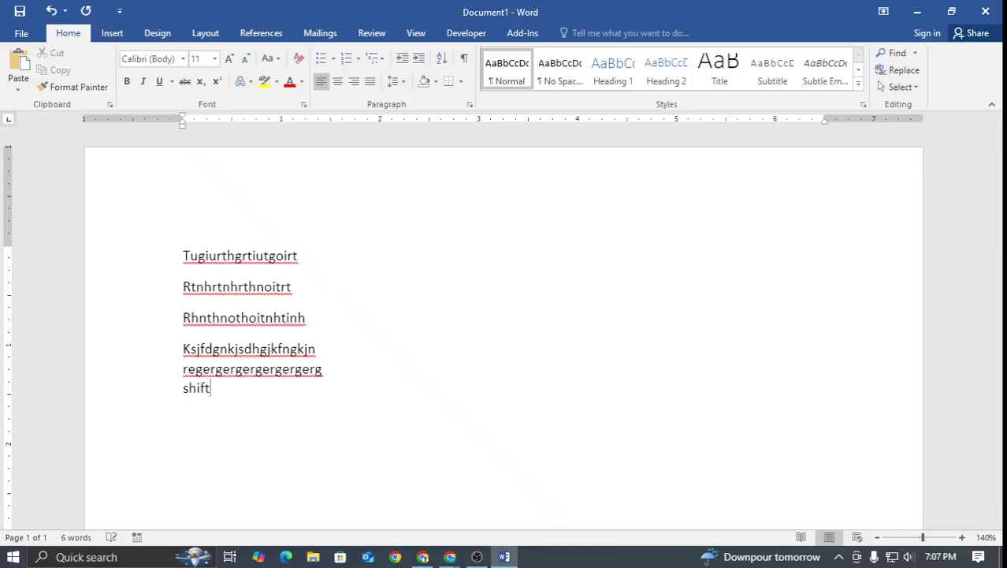
pyautogui.write('+enter')
pyautogui.hotkey('shift', 'Return')
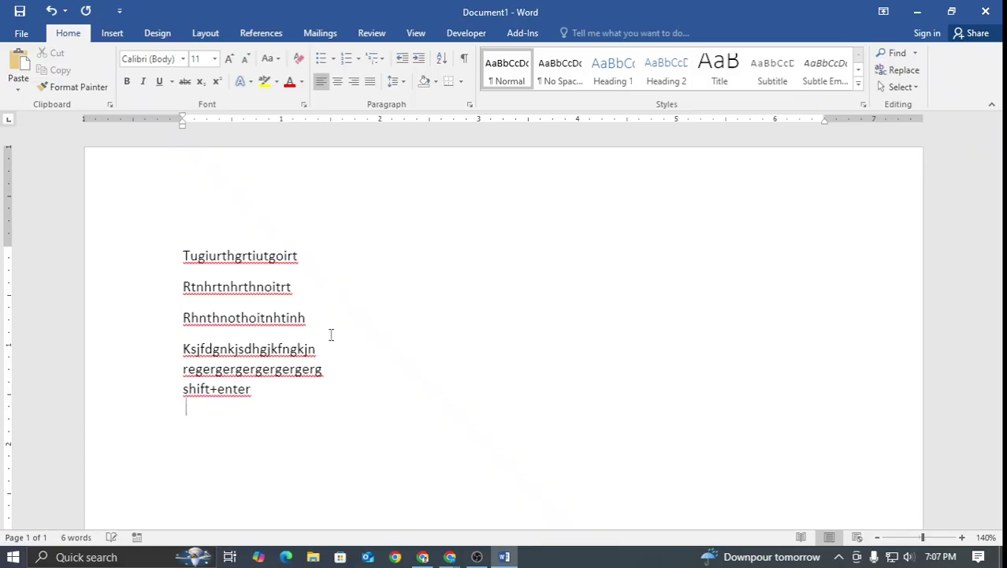
pyautogui.write('ergergER')
pyautogui.hotkey('shift', 'Return')
pyautogui.write('GErgergeawefe')
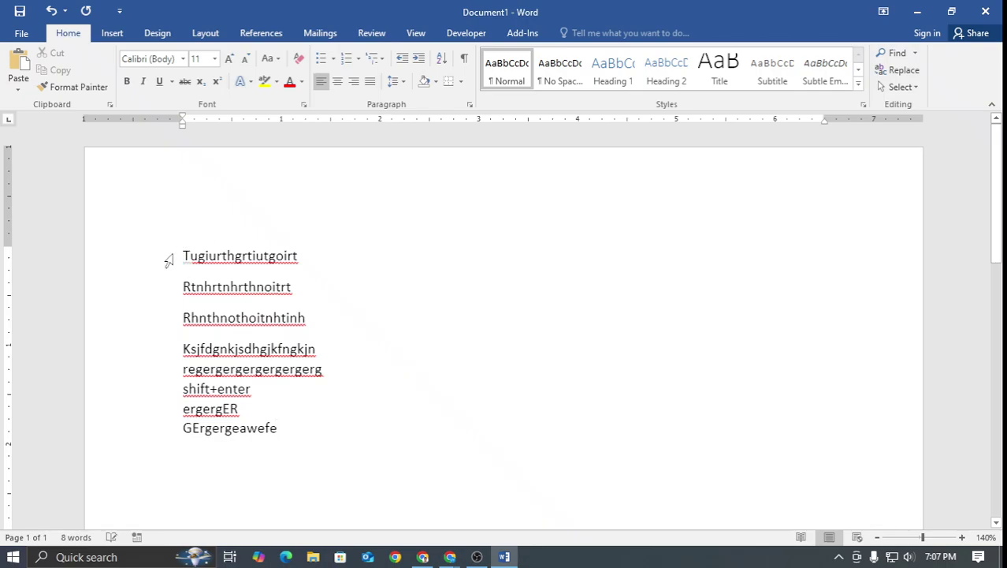
# Compare the spacing between the first three paragraphs with the spacing between the lines separated by line breaks
pyautogui.moveTo(169, 257); pyautogui.dragTo(315, 322)
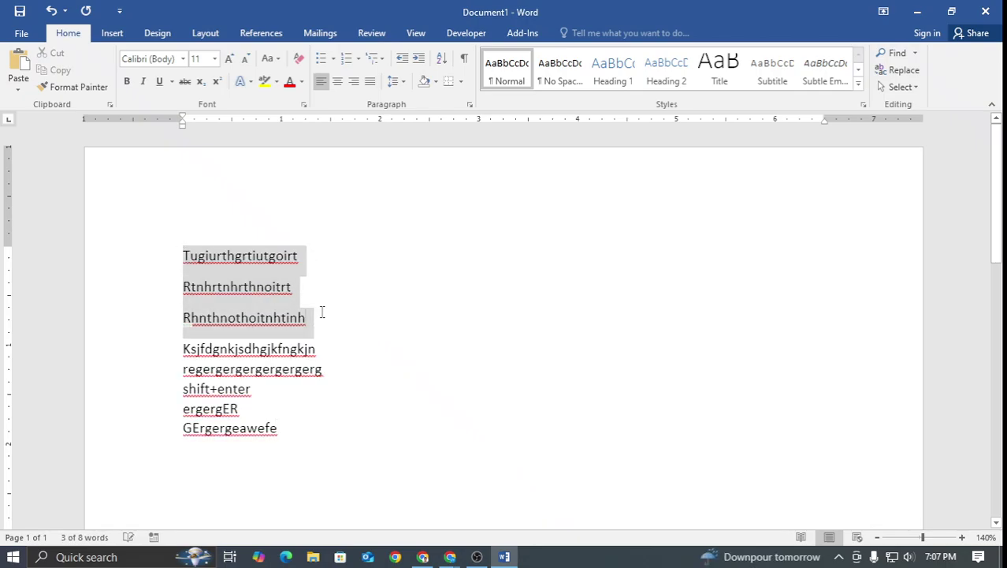
pyautogui.click(315, 319)
pyautogui.moveTo(177, 351); pyautogui.dragTo(290, 427)
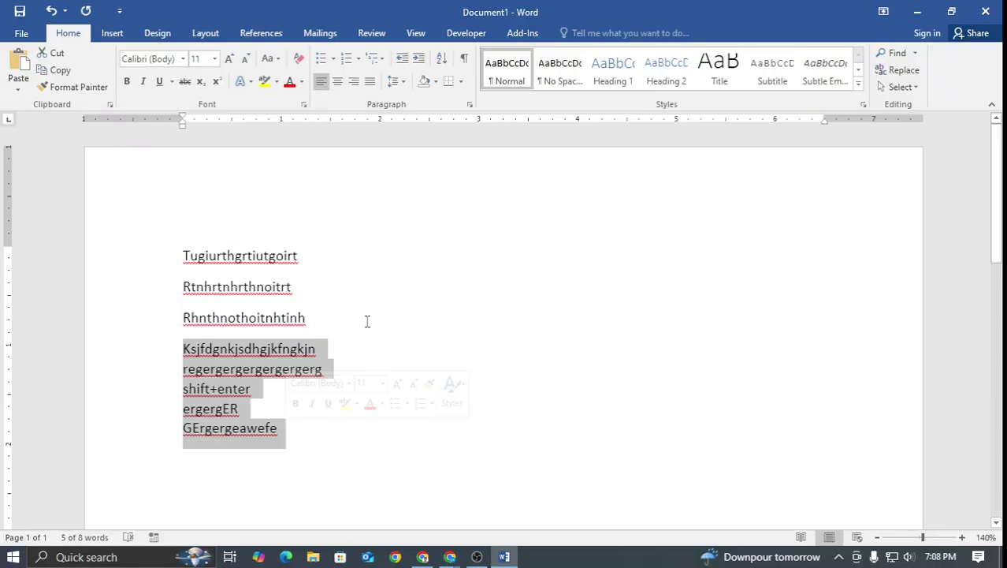
pyautogui.click(364, 291)
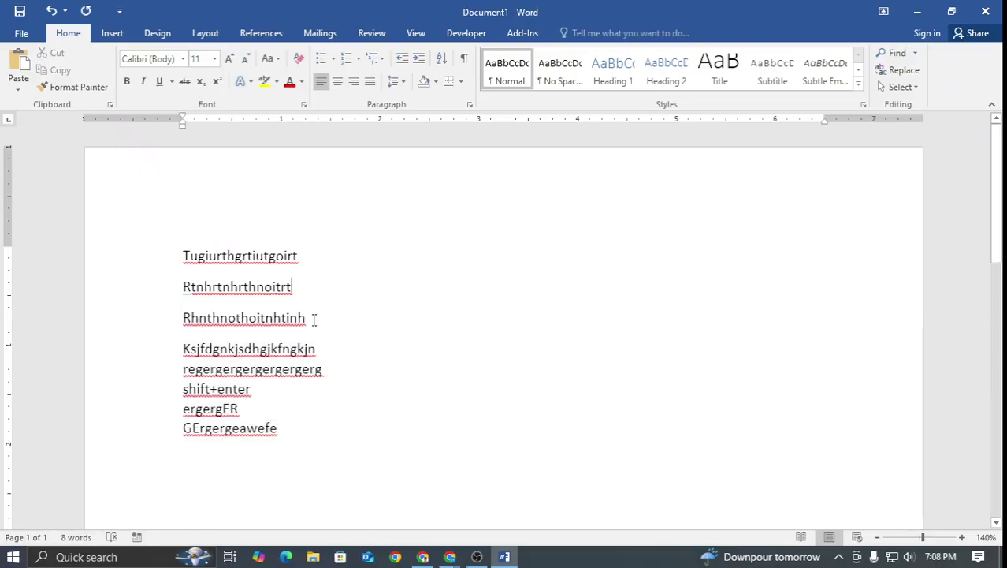
pyautogui.click(251, 386)
pyautogui.moveTo(183, 394); pyautogui.dragTo(272, 392)
pyautogui.click(273, 395)
pyautogui.moveTo(187, 247); pyautogui.dragTo(328, 314)
pyautogui.click(328, 314)
# Replace all the text with five paragraphs: "trhrestyjrewytyreg", "ersssssssssssssssss", "rthhhhhhhhdtgrehrth", "erhgrtjhtdrhrthrth" and "srethrtdhrthrt"
pyautogui.moveTo(308, 443); pyautogui.dragTo(193, 254)
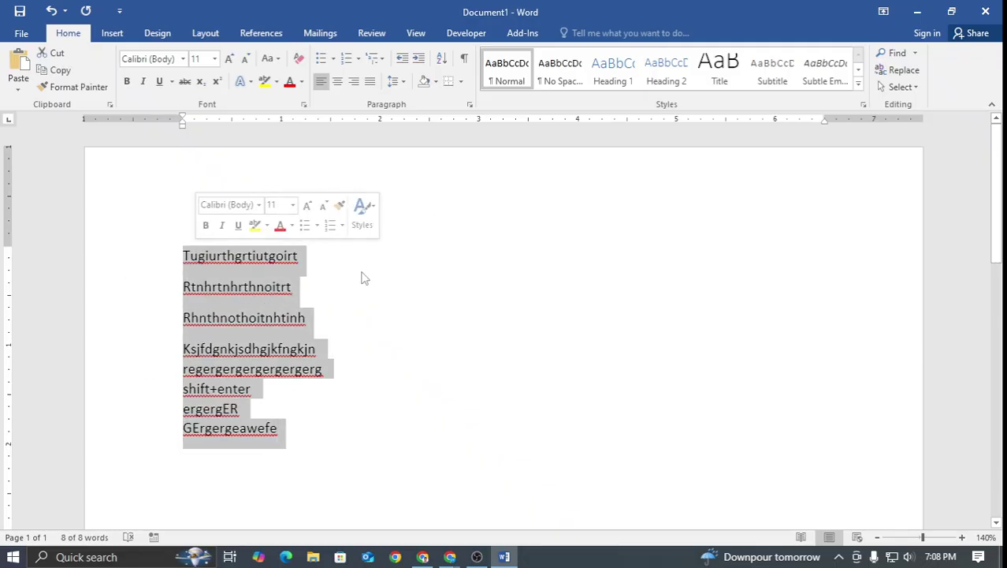
pyautogui.write('trhrestyjrewytyreg')
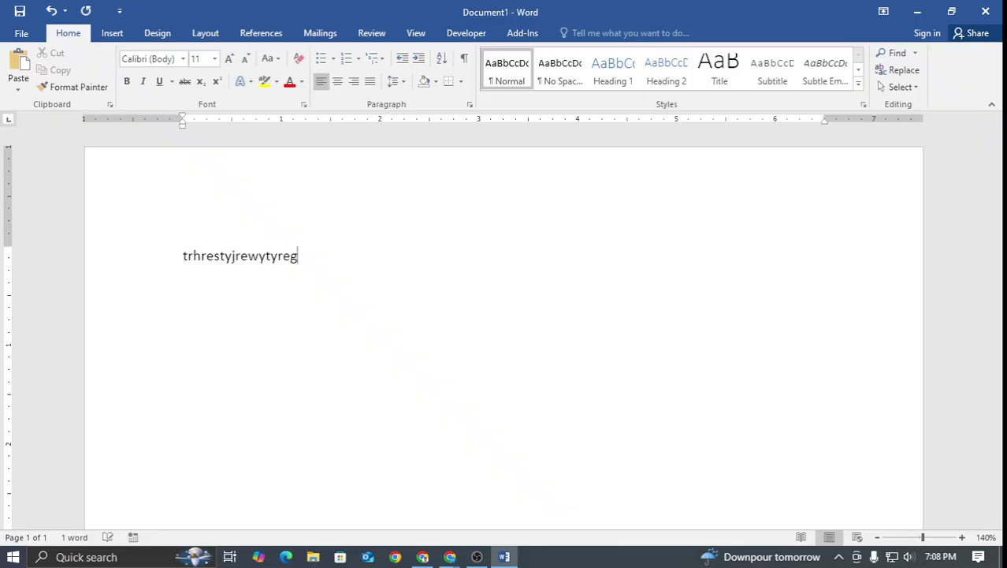
pyautogui.press('Return')
pyautogui.write('ersssssssssssssssss')
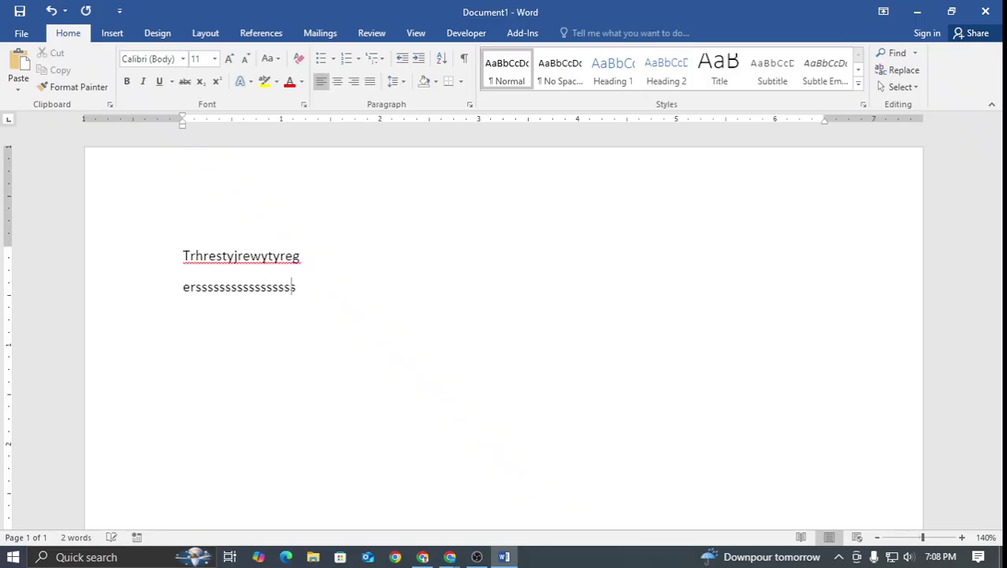
pyautogui.press('Return')
pyautogui.write('rthhhhhhhhhdtgrehrth')
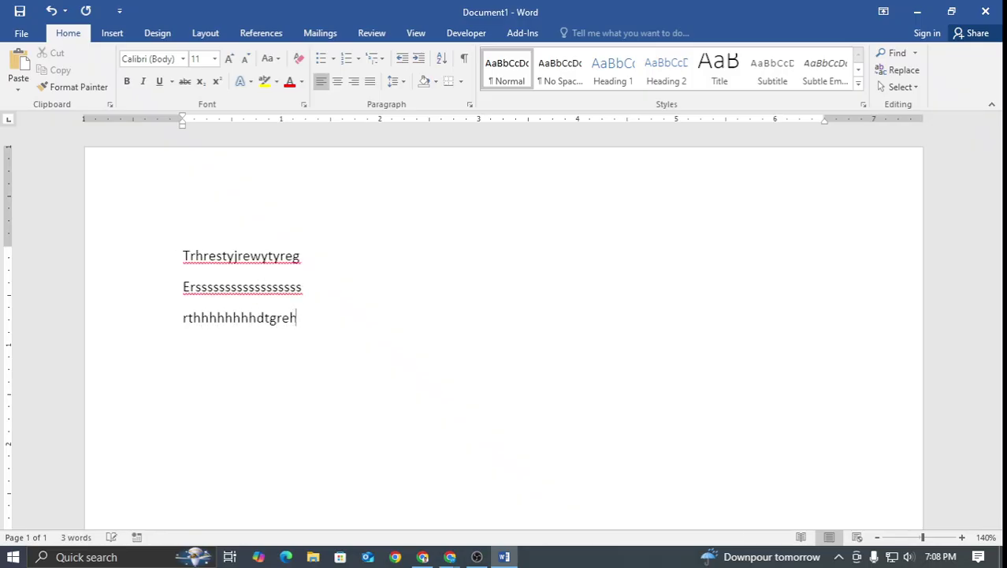
pyautogui.press('Return')
pyautogui.write('erhgrtjhtdrhrthrth')
pyautogui.press('Return')
pyautogui.write('srethrtdhrthrt')
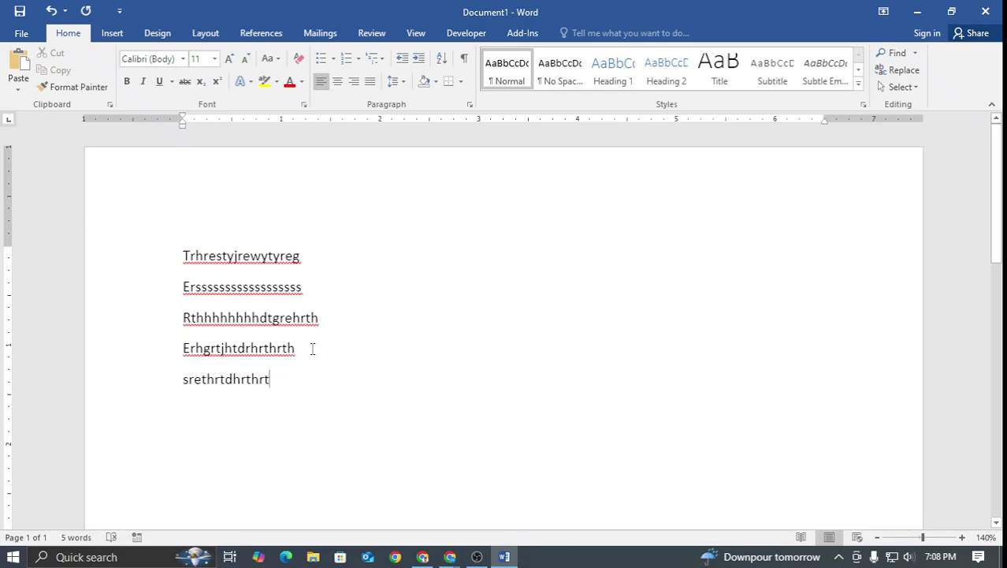
# Set the line spacing of all five paragraphs to 1.15
pyautogui.moveTo(281, 383); pyautogui.dragTo(186, 262)
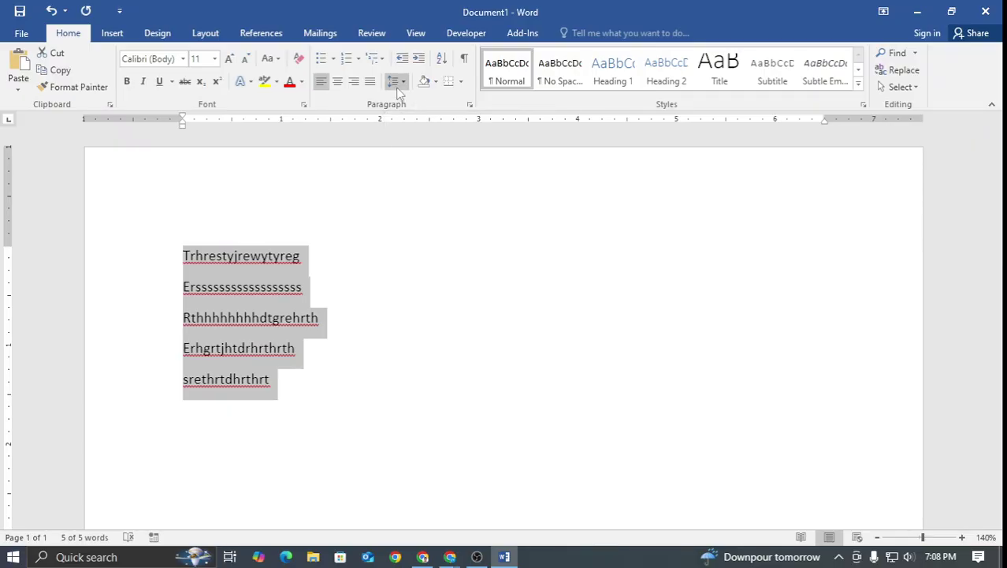
pyautogui.click(398, 87)
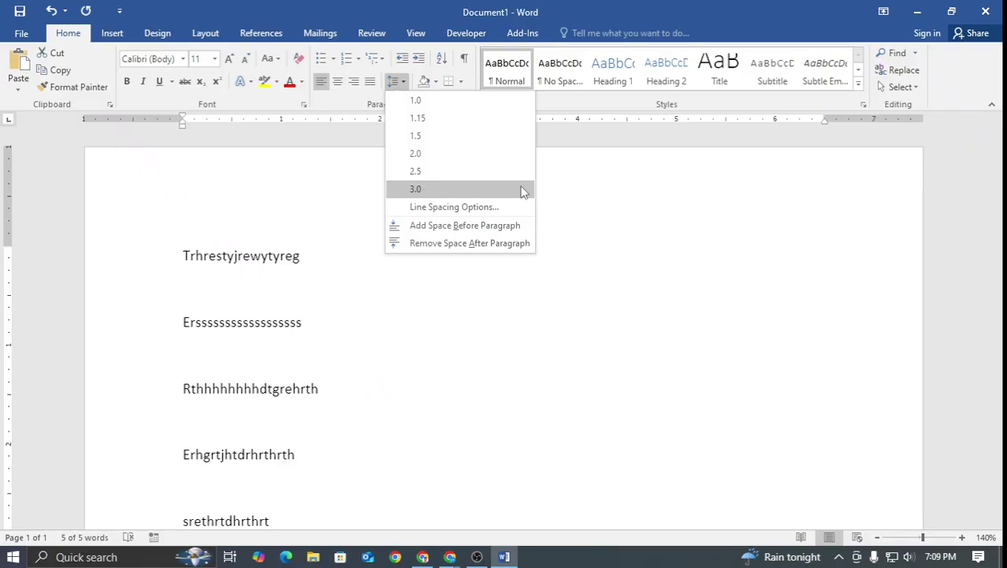
pyautogui.click(446, 127)
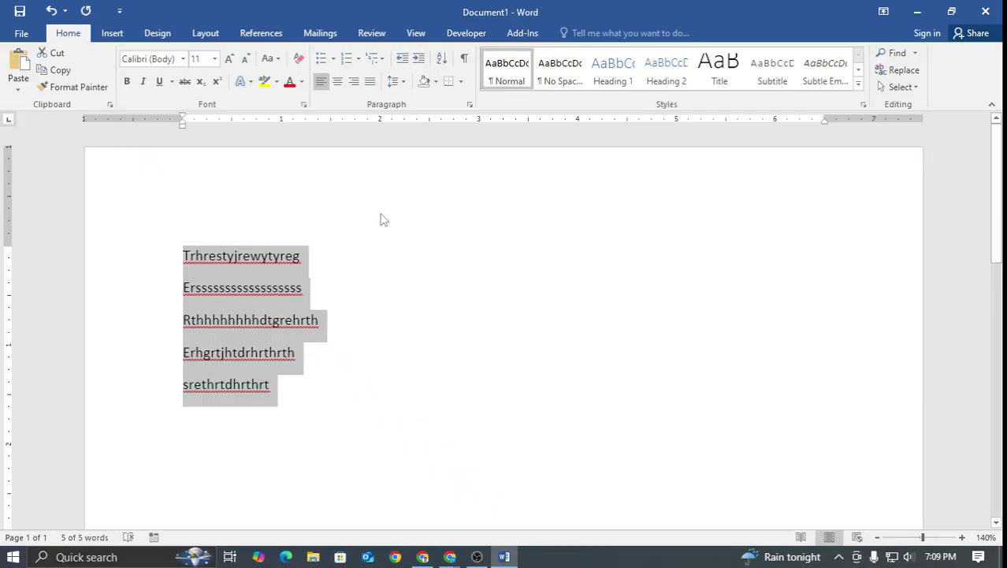
# Set the line spacing of the five selected paragraphs to 3.0 and check the gaps between them
pyautogui.click(396, 82)
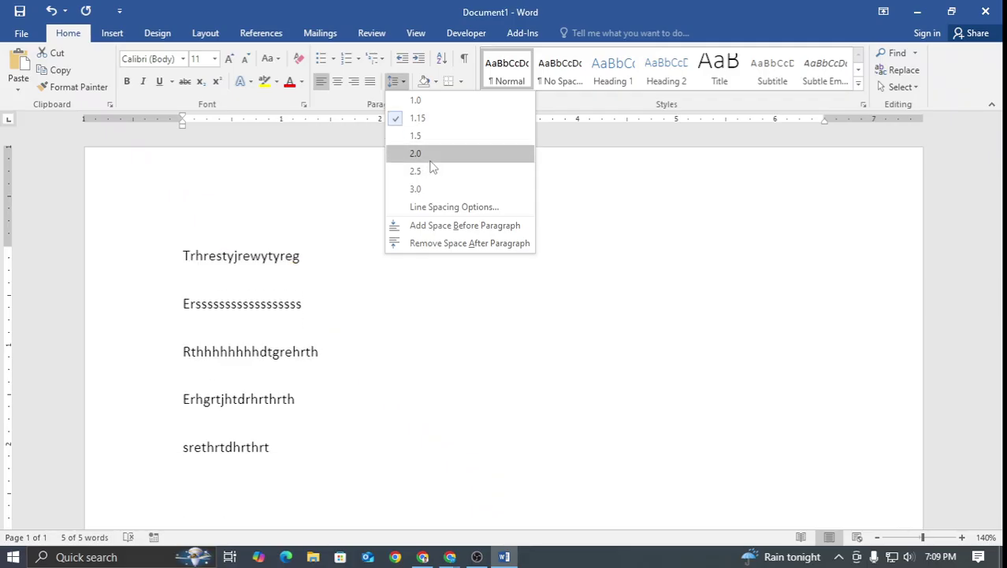
pyautogui.click(432, 190)
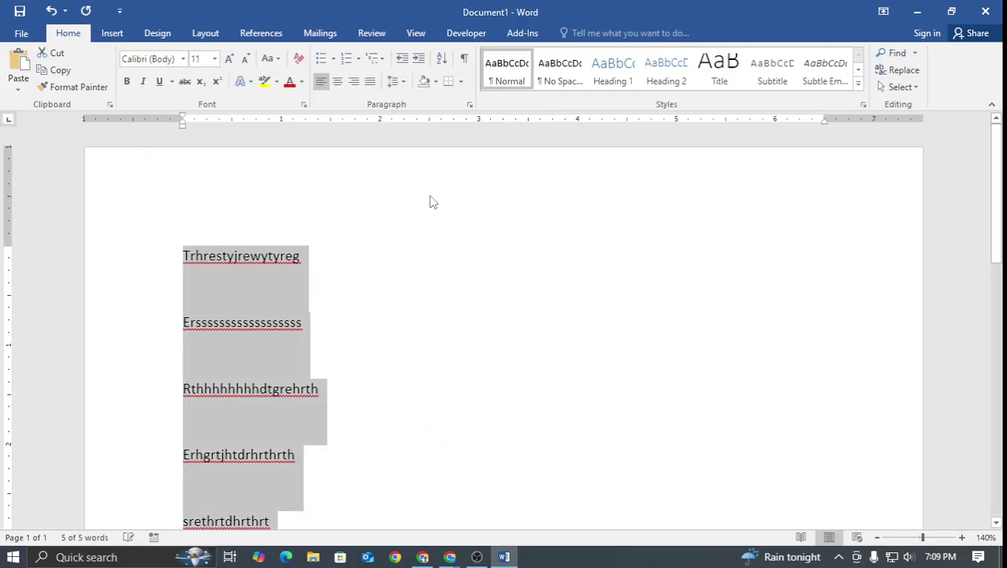
pyautogui.scroll(-1, 347, 220)
pyautogui.click(261, 229)
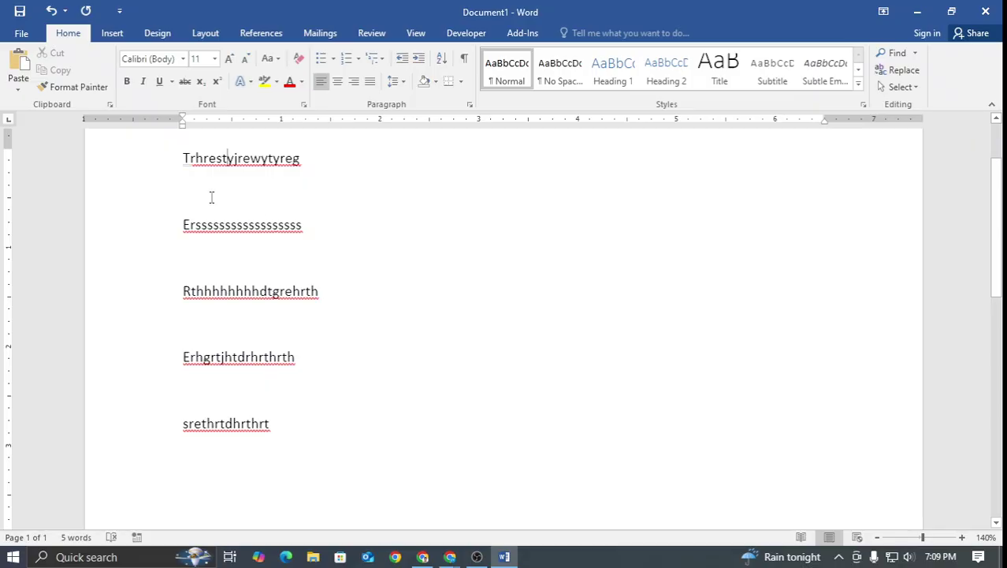
pyautogui.click(212, 196)
pyautogui.scroll(1, 272, 317)
pyautogui.scroll(-2, 272, 317)
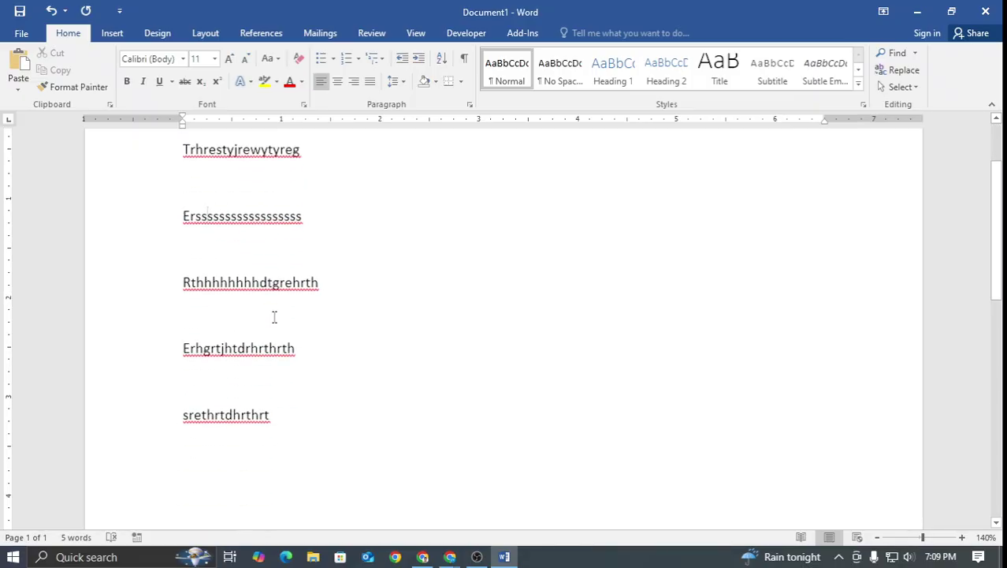
# Return the line spacing of all five paragraphs to 1.15
pyautogui.moveTo(274, 355); pyautogui.dragTo(260, 236)
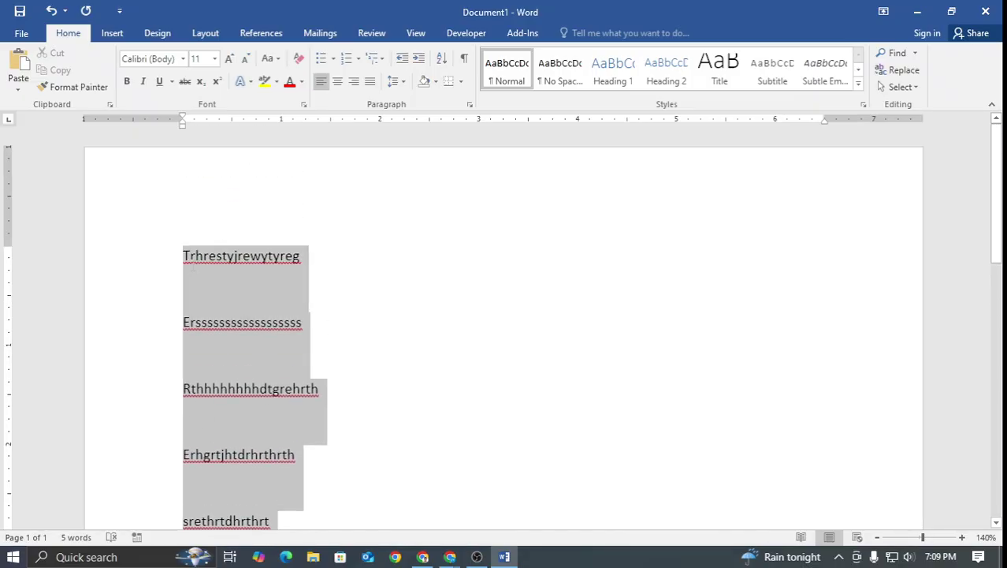
pyautogui.click(400, 81)
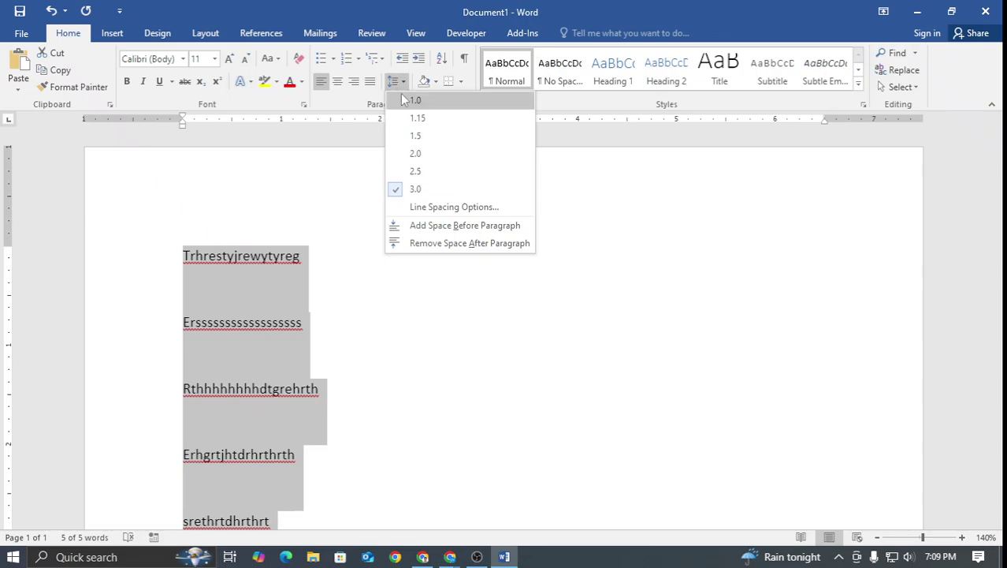
pyautogui.click(420, 118)
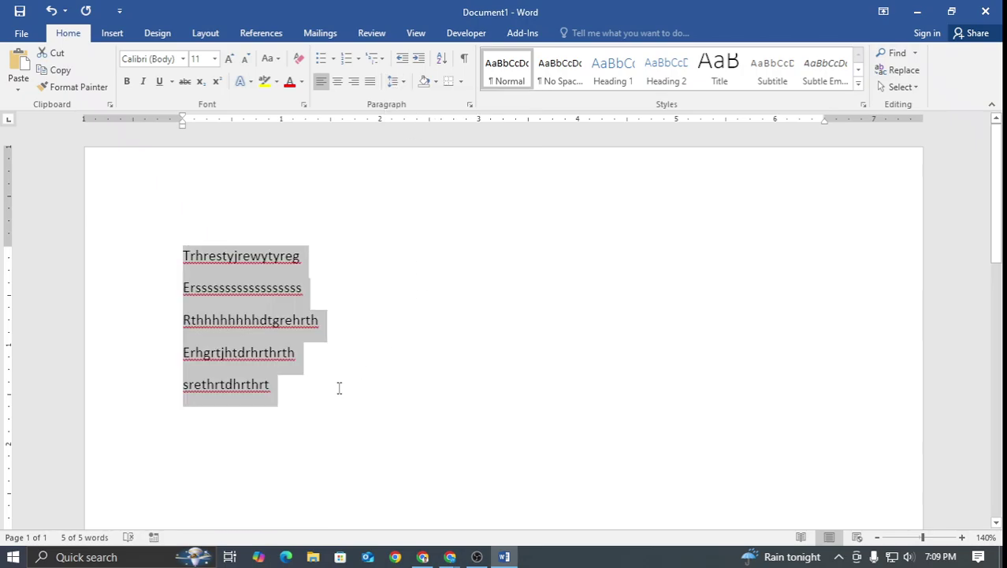
pyautogui.moveTo(332, 394); pyautogui.dragTo(182, 254)
pyautogui.click(306, 320)
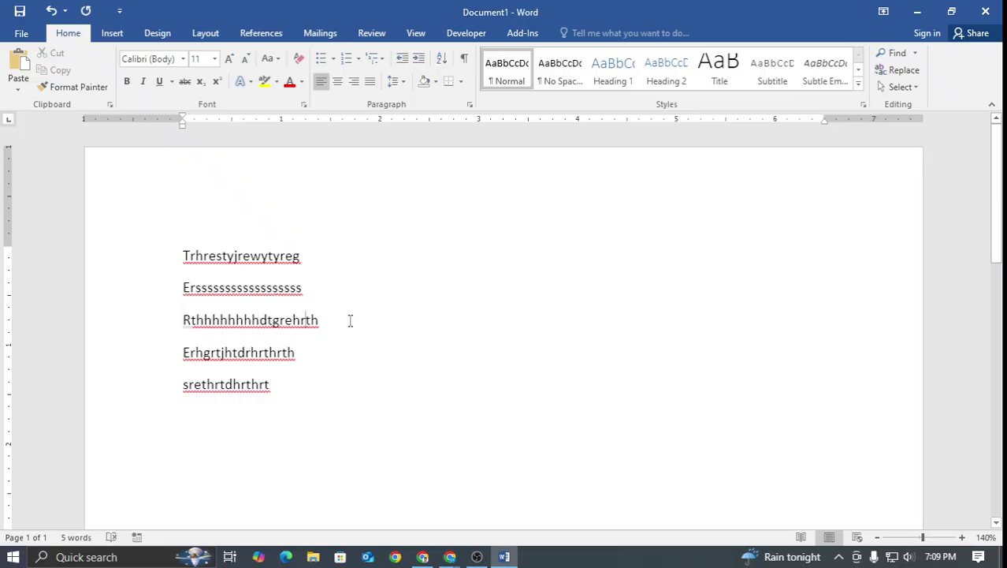
pyautogui.moveTo(266, 384); pyautogui.dragTo(169, 249)
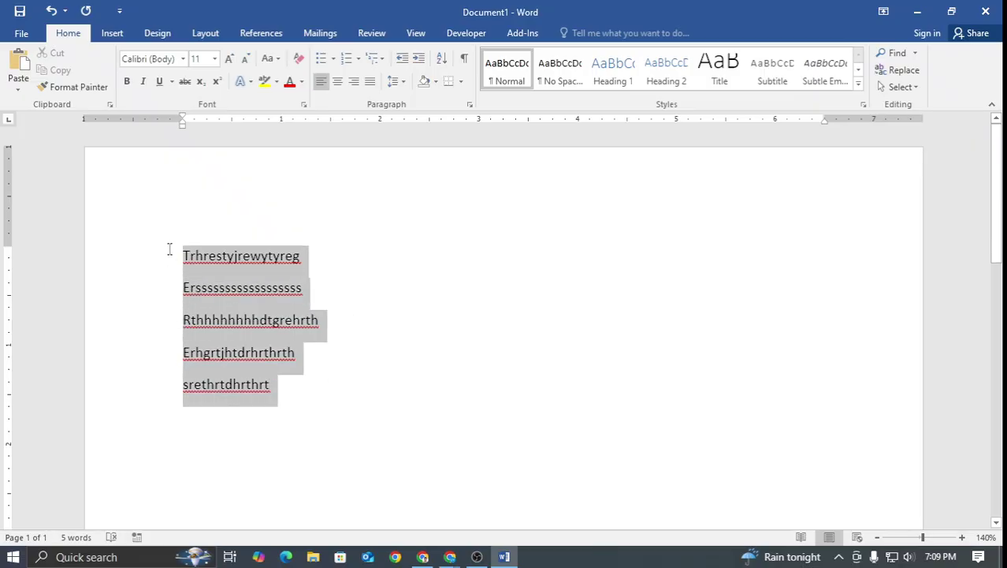
pyautogui.click(340, 331)
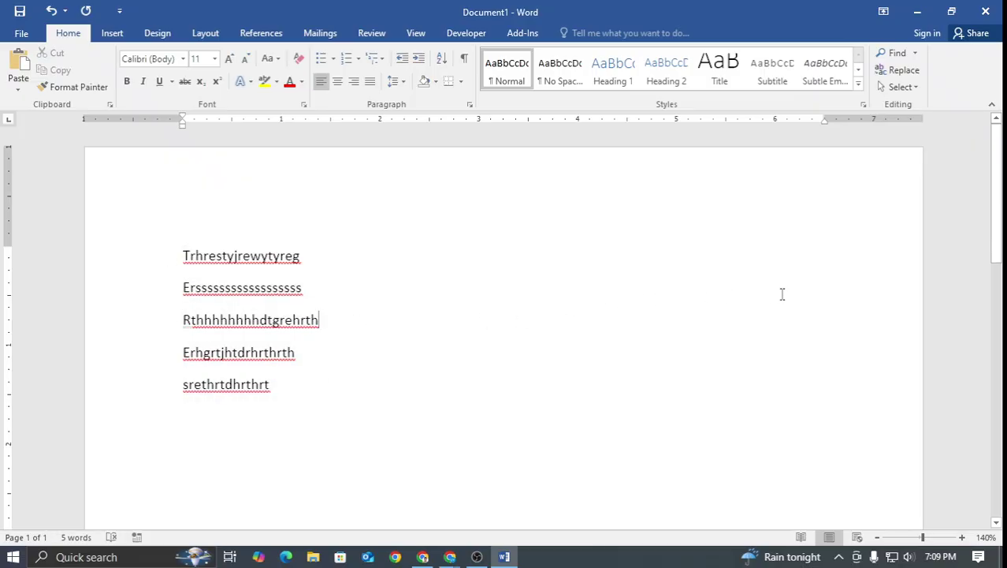
pyautogui.click(900, 88)
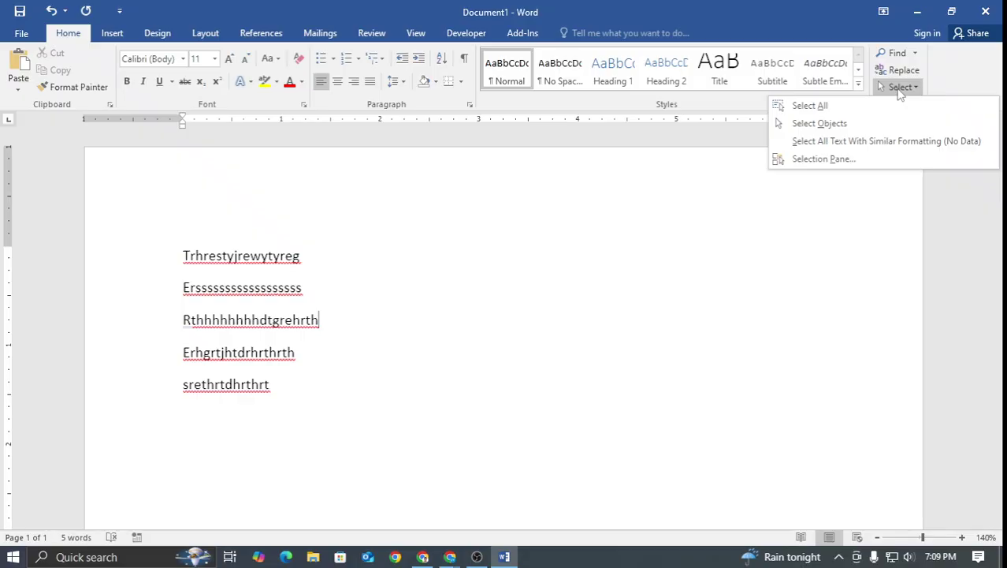
pyautogui.click(900, 88)
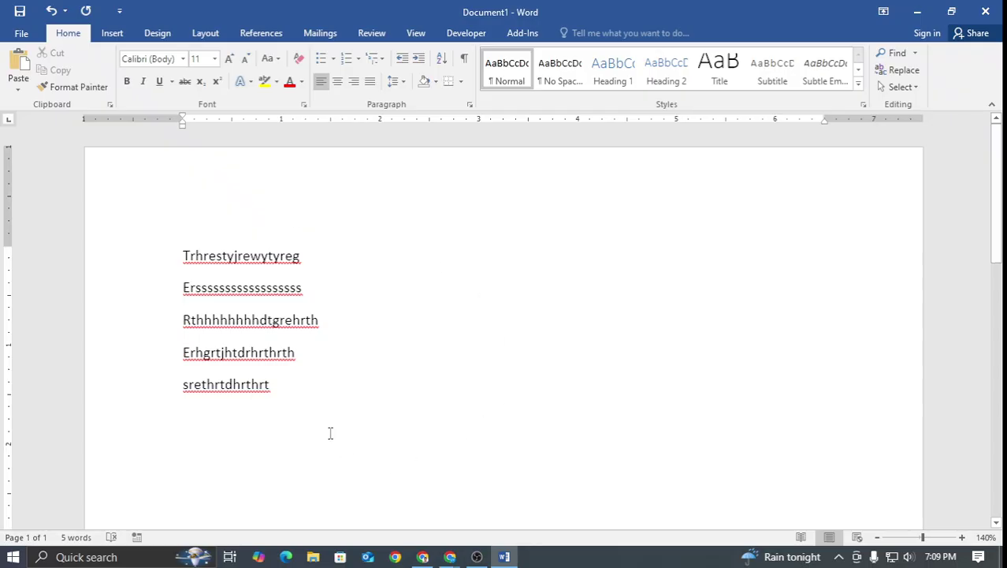
# Switch to the Chrome browser and search Google for "lorem ipsum" in a new tab
pyautogui.click(409, 511)
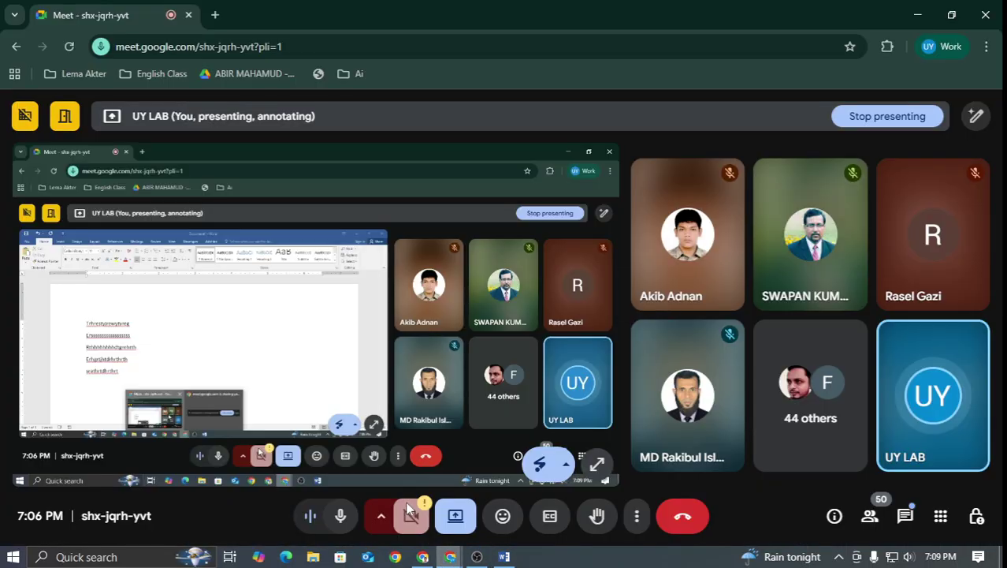
pyautogui.click(216, 15)
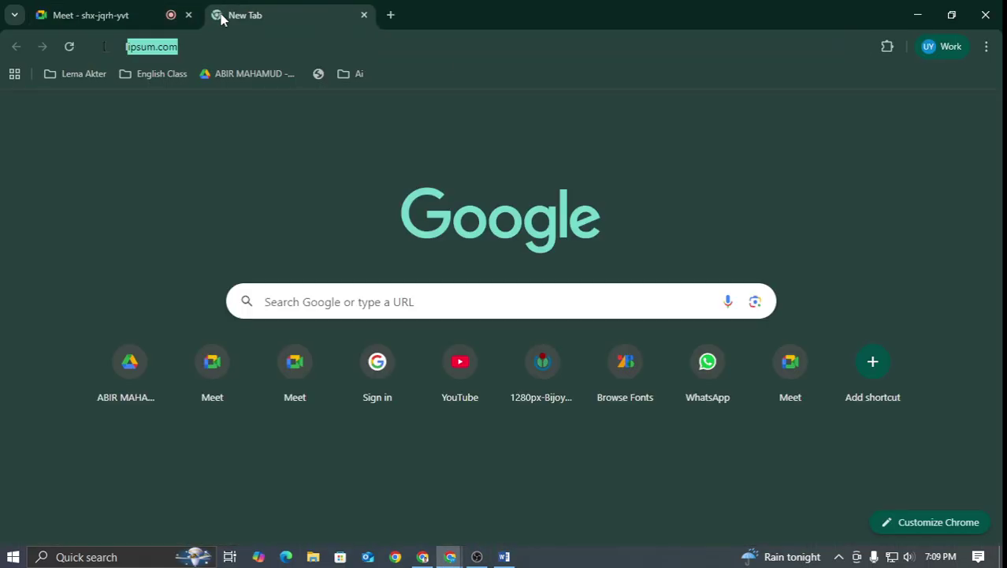
pyautogui.write('lorem')
pyautogui.press('Down')
pyautogui.press('Return')
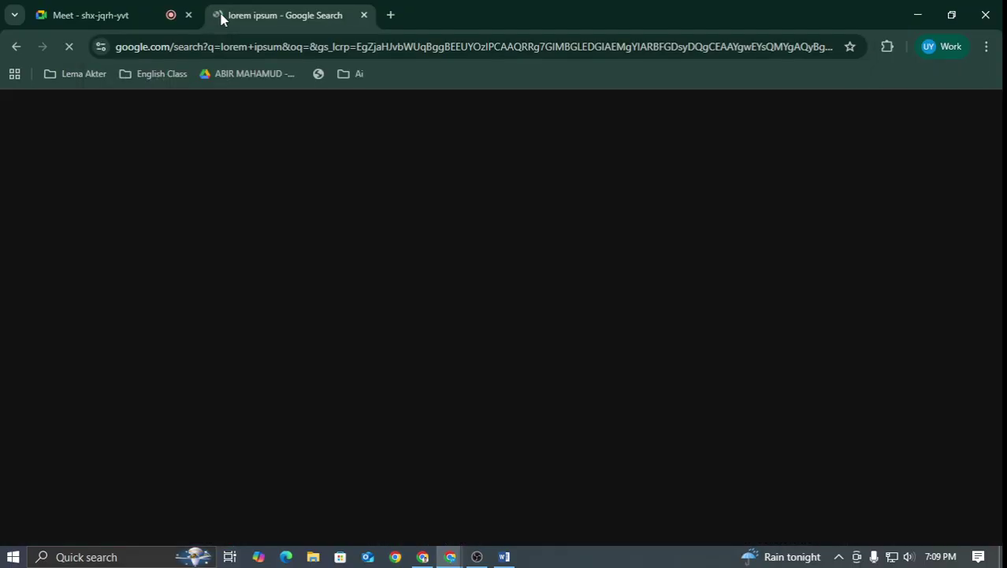
# Switch to the Google Meet call and open its in-call messages
pyautogui.click(161, 14)
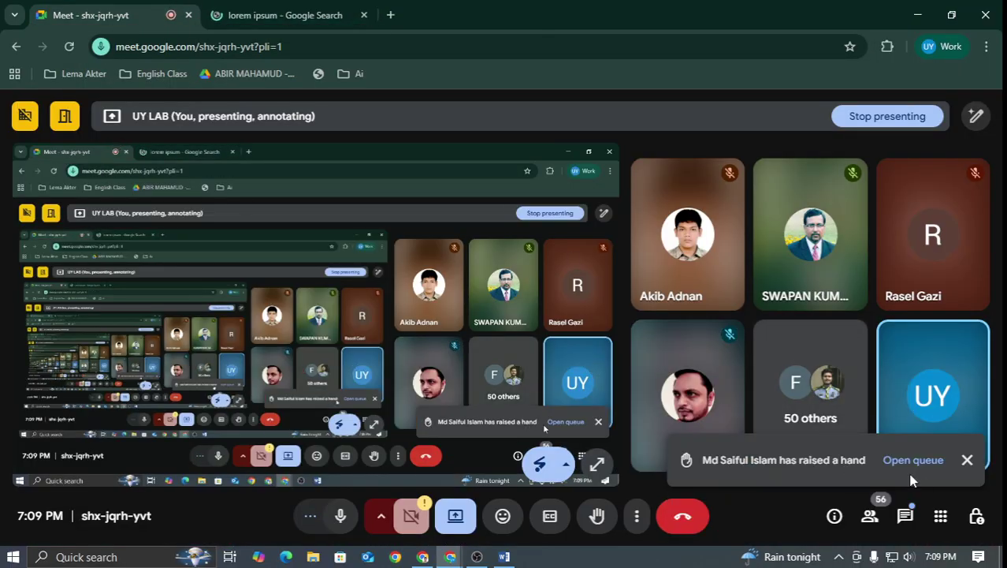
pyautogui.click(910, 518)
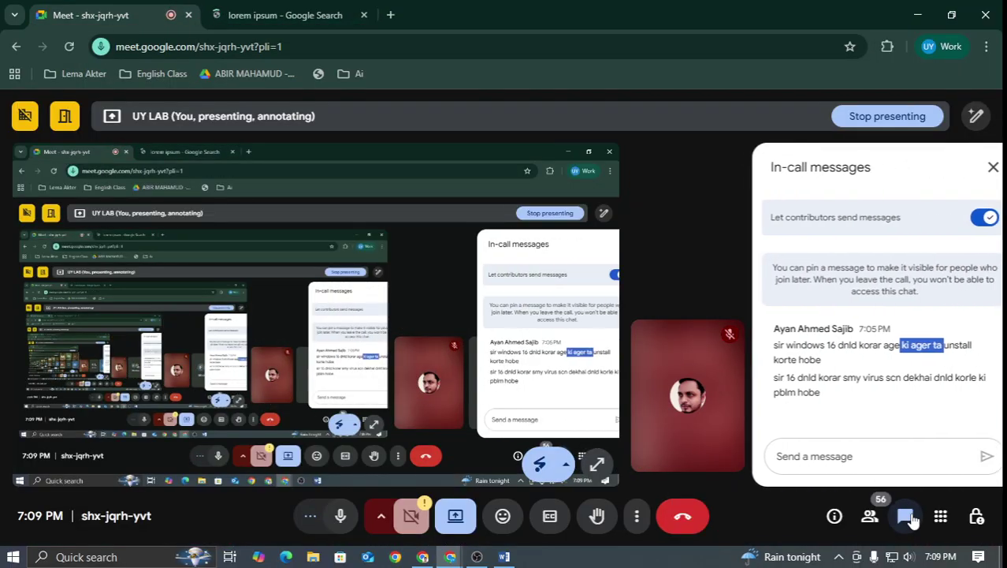
# Open lipsum.com from the search results and copy the paragraph under "What is Lorem Ipsum?"
pyautogui.click(283, 15)
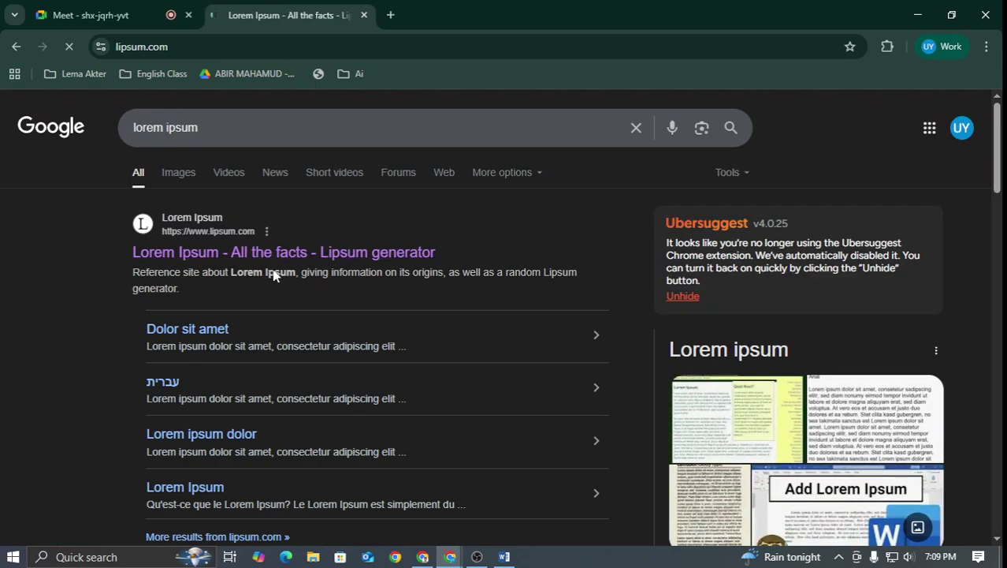
pyautogui.scroll(-3, 353, 258)
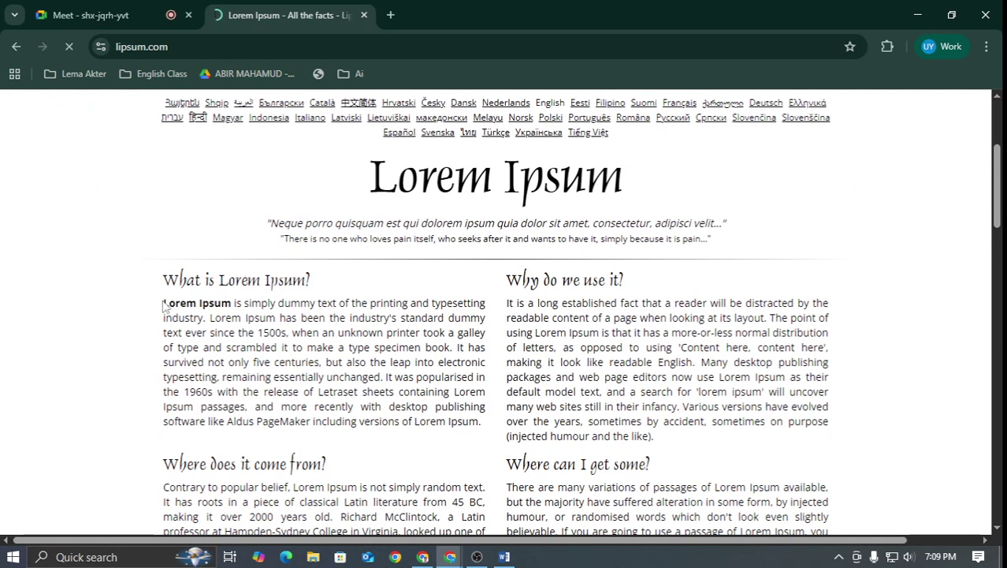
pyautogui.doubleClick(383, 351)
pyautogui.tripleClick(383, 352)
pyautogui.hotkey('ctrl', 'c')
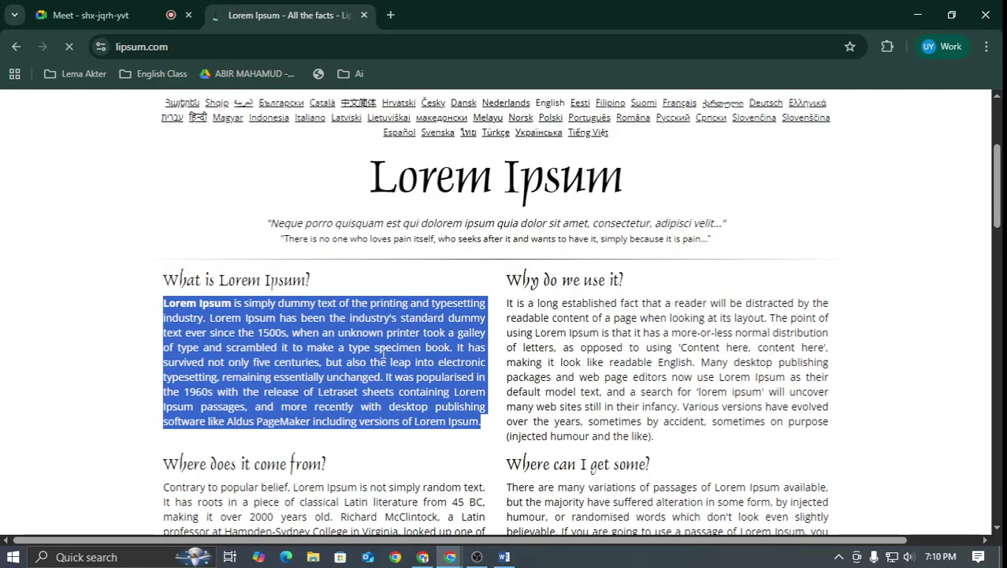
# Switch to the Word document and replace all its text with the copied Lorem Ipsum paragraph
pyautogui.hotkey('alt', 'Tab')
pyautogui.hotkey('ctrl', 'a')
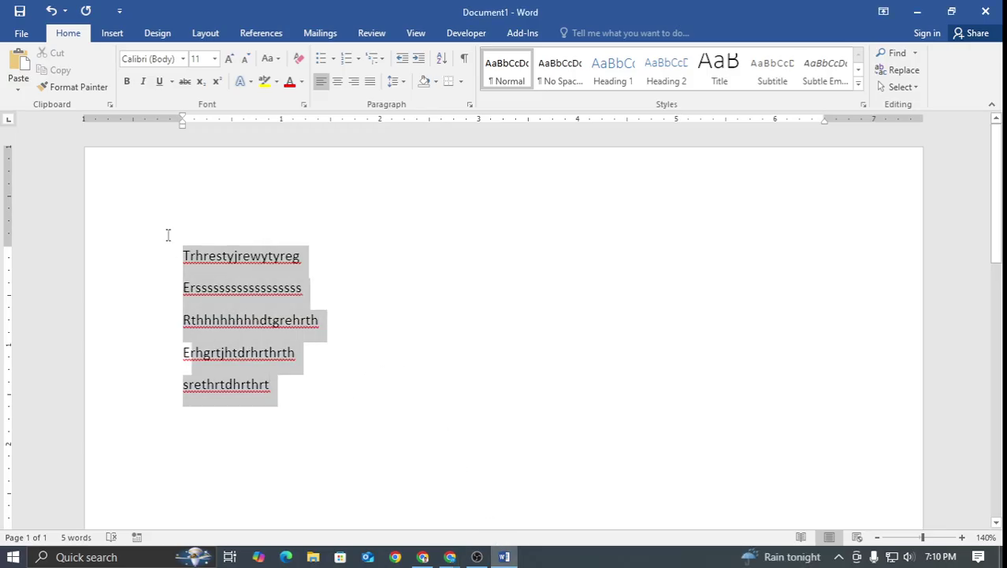
pyautogui.hotkey('ctrl', 'v')
# Check the Google Meet call for notifications and return to the Word document
pyautogui.hotkey('alt', 'Tab')
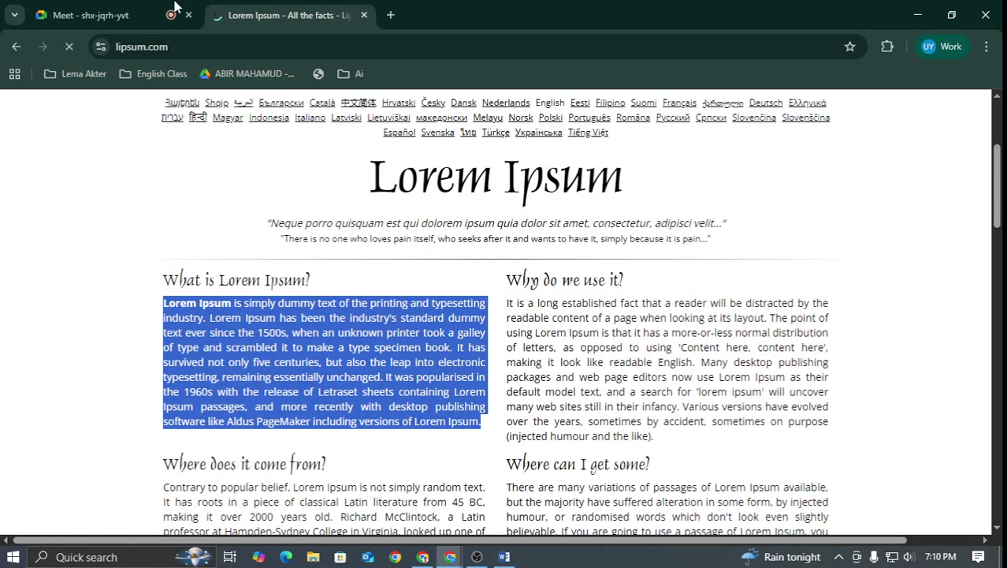
pyautogui.click(173, 6)
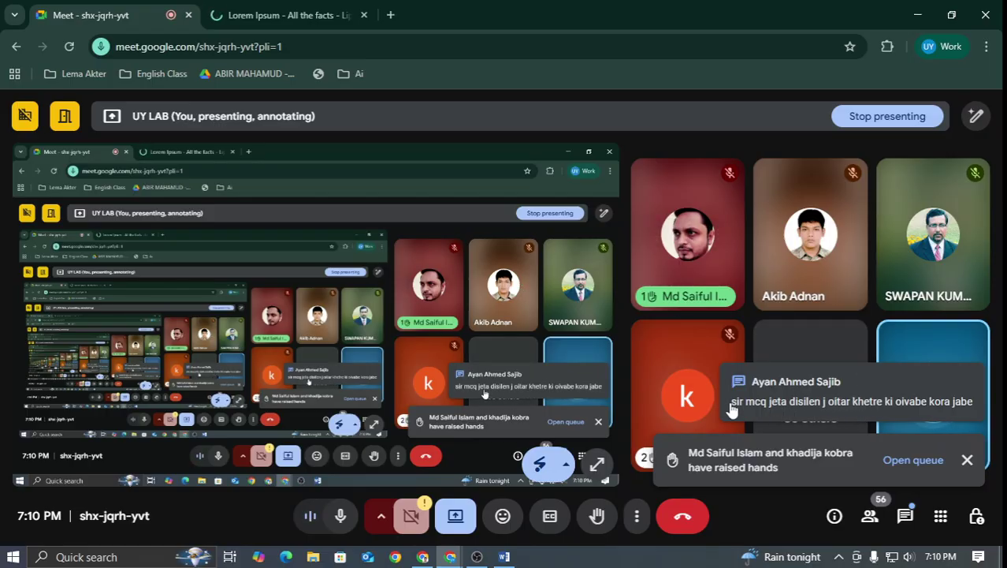
pyautogui.click(504, 557)
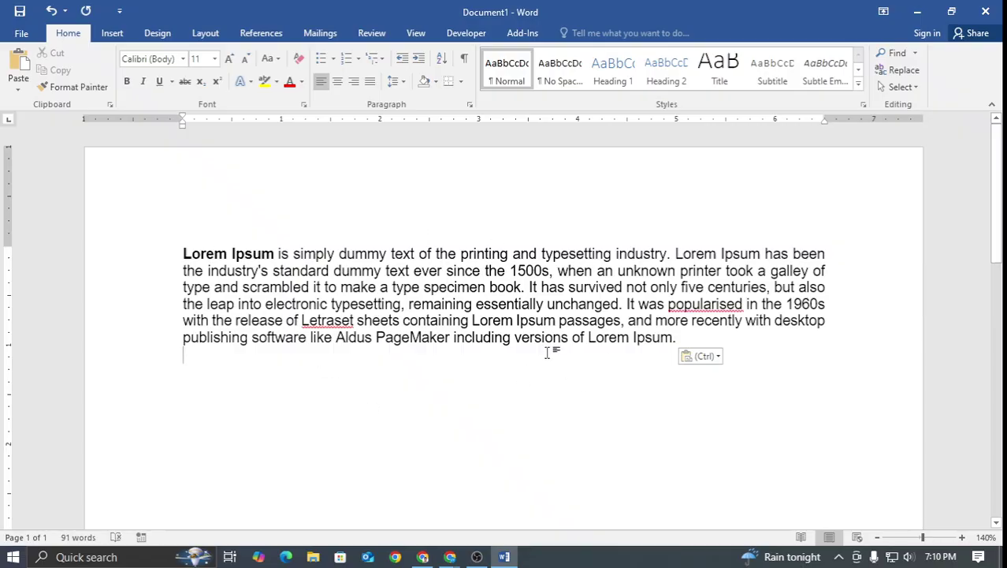
# Paste the Lorem Ipsum paragraph two more times below the first one
pyautogui.hotkey('ctrl', 'v')
pyautogui.hotkey('ctrl', 'v')
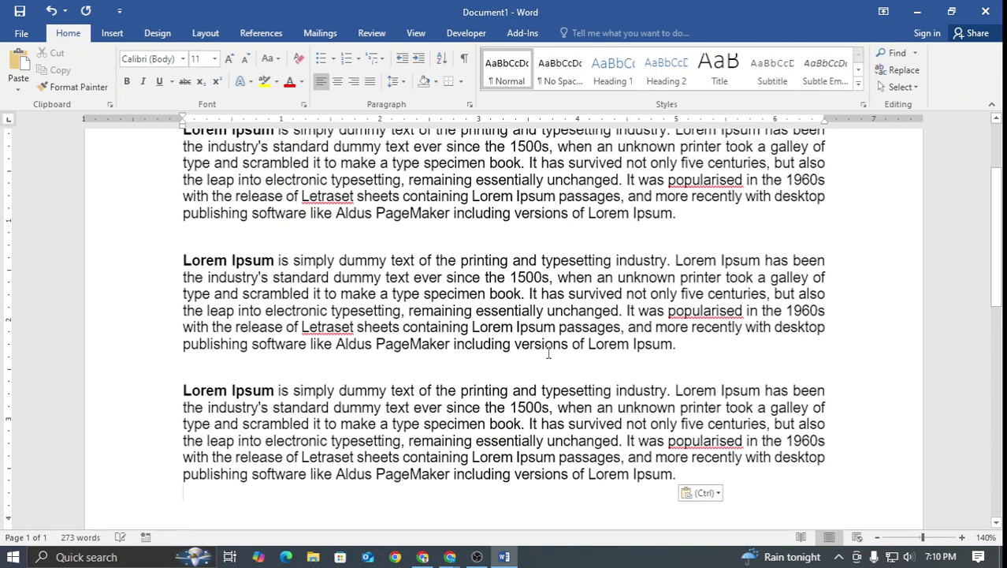
pyautogui.scroll(3, 548, 352)
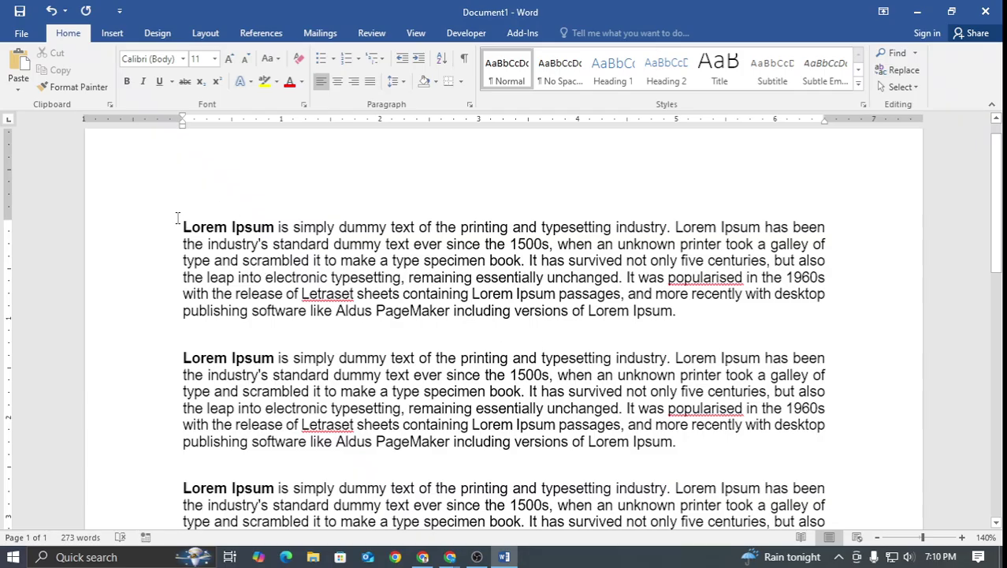
pyautogui.moveTo(184, 227); pyautogui.dragTo(701, 328)
pyautogui.hotkey('ctrl', 'a')
pyautogui.write("Lorem Ipsum is simply dummy text of the printing and typesetting industry. Lorem Ipsum has been the industry's standard dummy text ever since the 1500s, when an unknown printer took a galley of type and scrambled it to make a type specimen book. It has survived not only five centuries, but also the leap into electronic typesetting, remaining essentially unchanged. It was popularised in the 1960s with the release of Letraset sheets containing Lorem Ipsum passages, and more recently with desktop publishing software like Aldus PageMaker including versions of Lorem Ipsum.  Lorem Ipsum is simply dummy text of the printing and typesetting industry. Lorem Ipsum has been the industry's standard dummy text ever since the 1500s, when an unknown printer took a galley of type and scrambled it to make a type specimen book. It has survived not only five centuries, but also the leap into electronic typesetting, remaining essentially unchanged. It was popularised in the 1960s with the release of Letraset sheets containing Lorem Ipsum passages, and more recently with desktop publishing software like Aldus PageMaker including versions of Lorem Ipsum.  Lorem Ipsum is simply dummy text of the printing and typesetting industry. Lorem Ipsum has been the industry's standard dummy text ever since the 1500s, when an unknown printer took a galley of type and scrambled it to make a type specimen book. It has survived not only five centuries, but also the leap into electronic typesetting, remaining essentially unchanged. It was popularised in the 1960s with the release of Letraset sheets containing Lorem Ipsum passages, and more recently with desktop publishing software like Aldus PageMaker including versions of Lorem Ipsum.")
pyautogui.scroll(2, 426, 303)
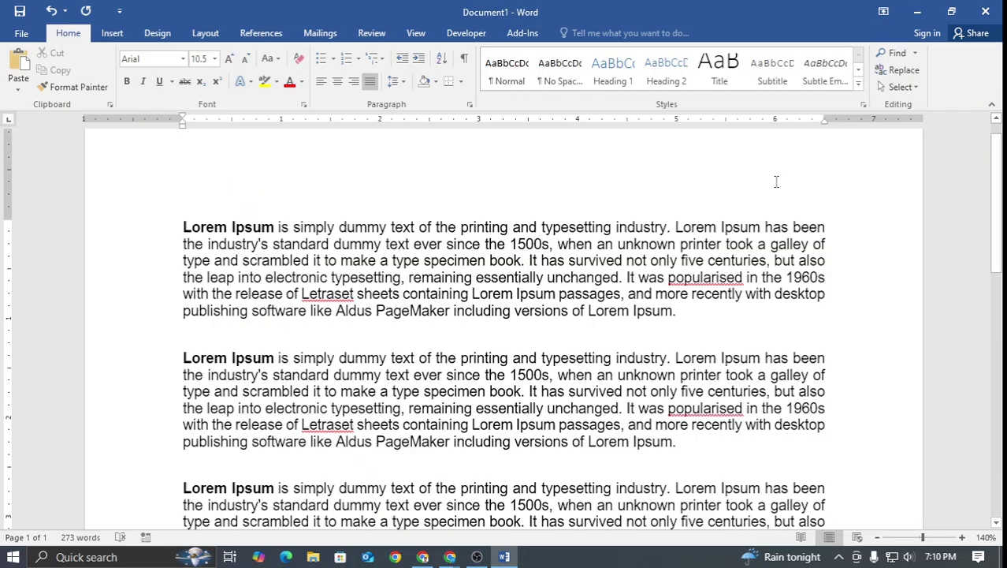
pyautogui.hotkey('ctrl', 'f')
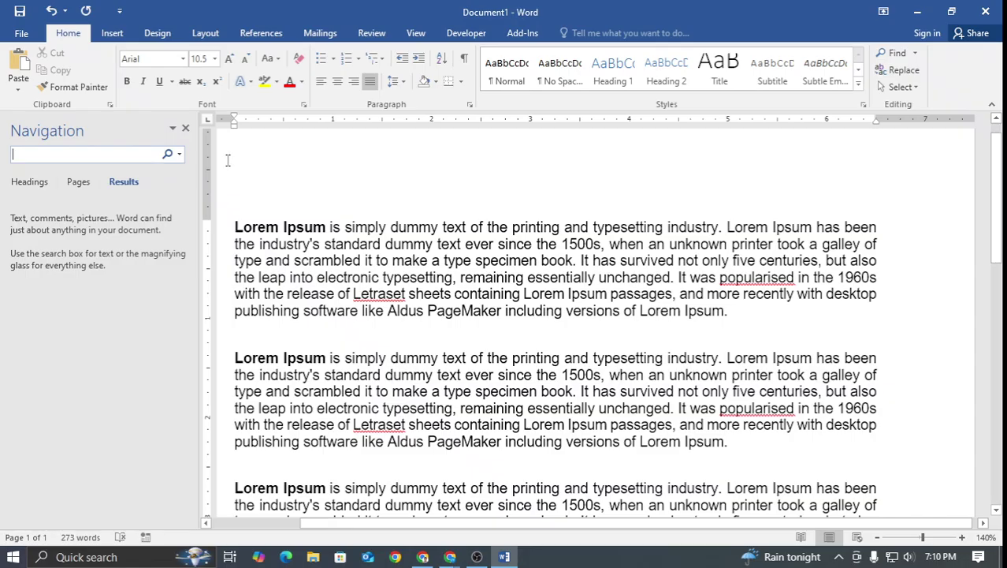
pyautogui.click(185, 128)
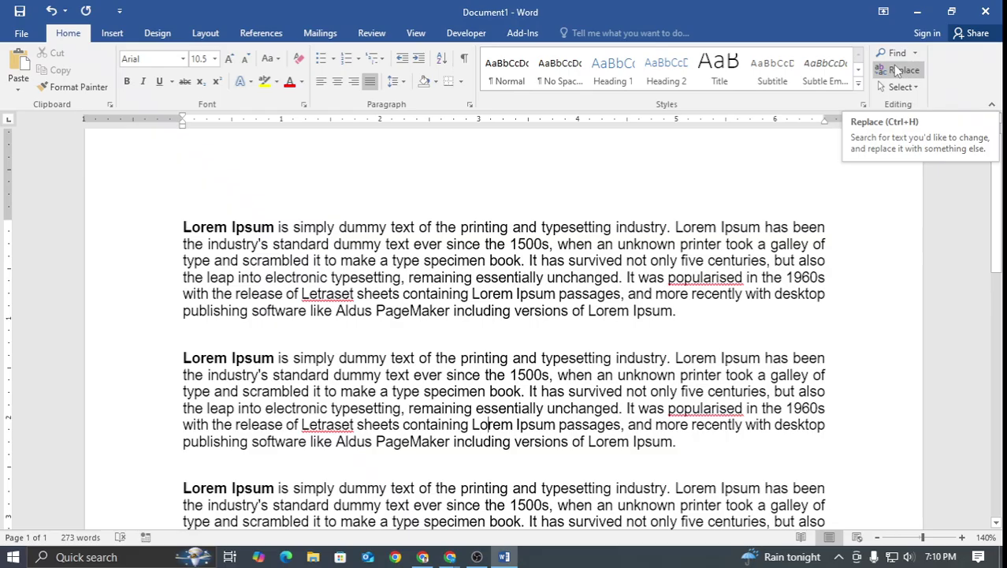
pyautogui.click(831, 309)
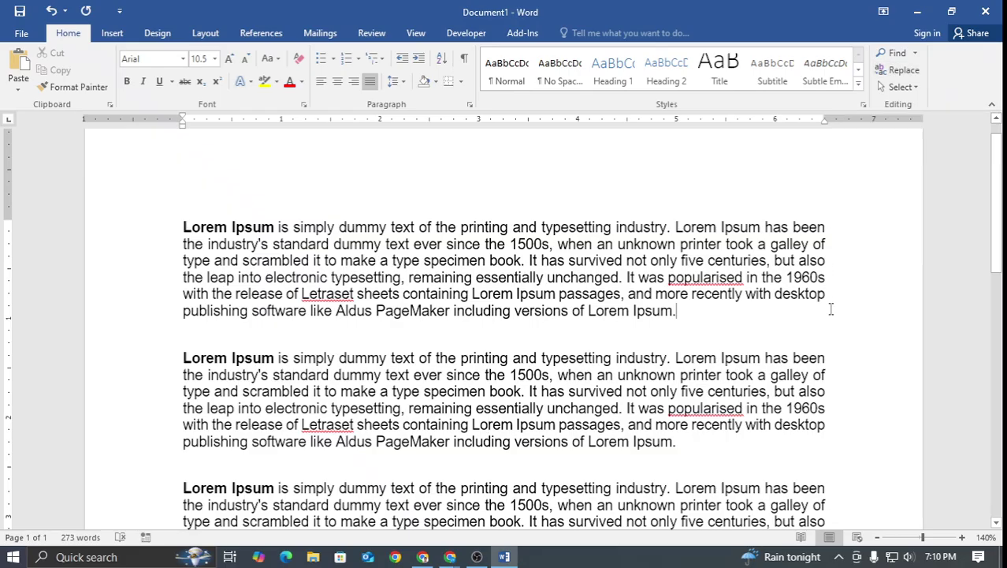
pyautogui.hotkey('ctrl', 'f')
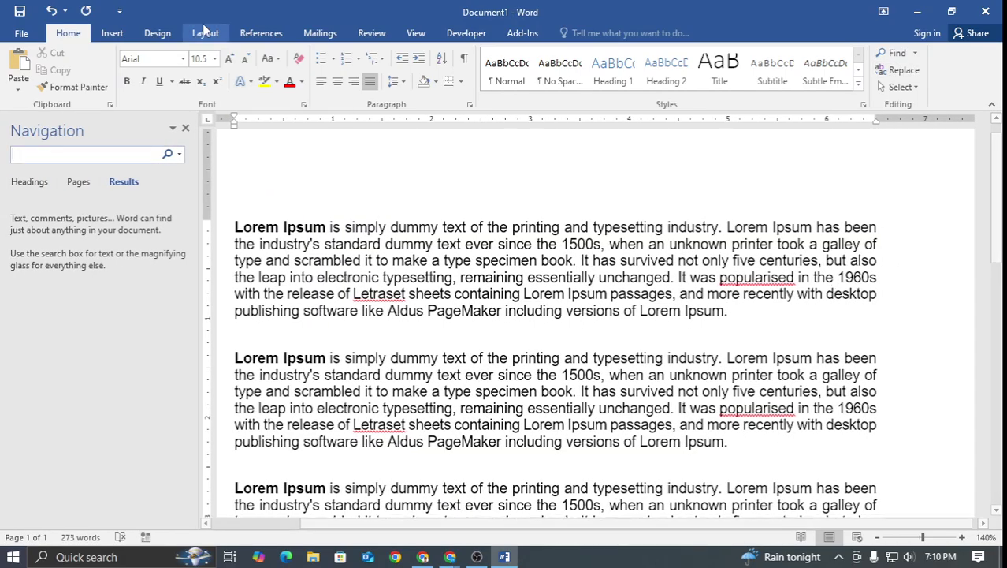
pyautogui.click(186, 127)
# Open the Find function of the Find and Replace dialog and enter "popularised" as the search text
pyautogui.hotkey('ctrl', 'h')
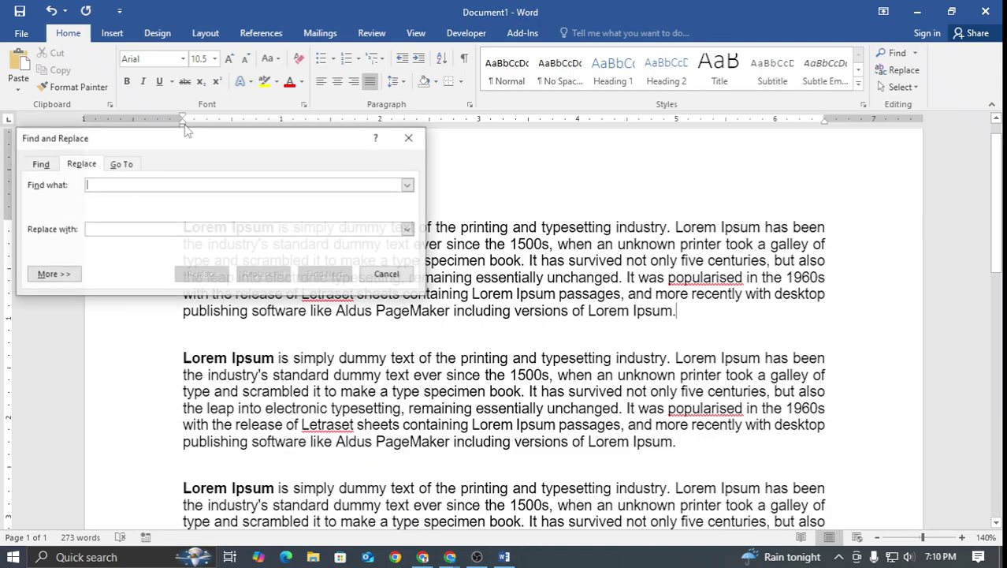
pyautogui.click(44, 163)
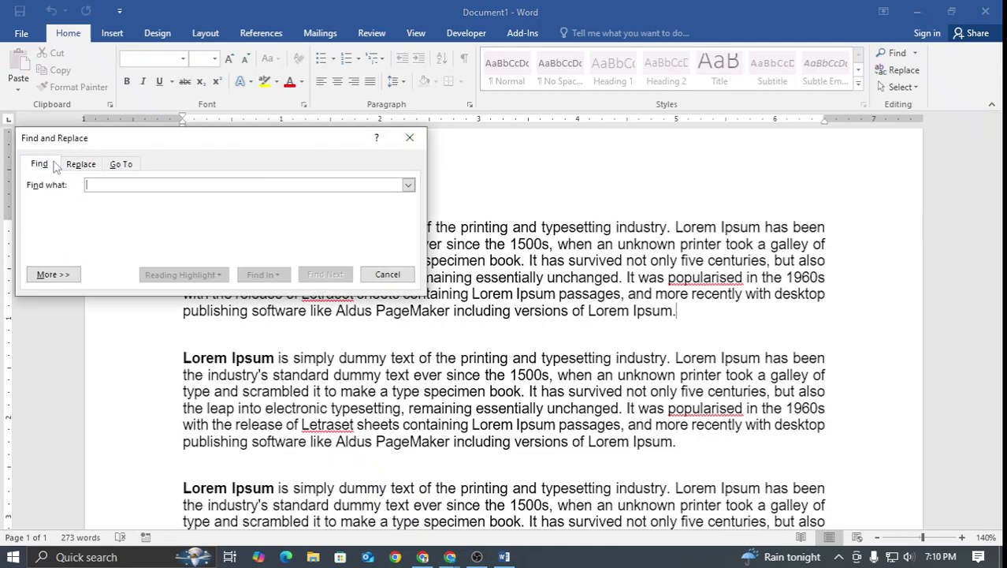
pyautogui.moveTo(124, 140); pyautogui.dragTo(418, 158)
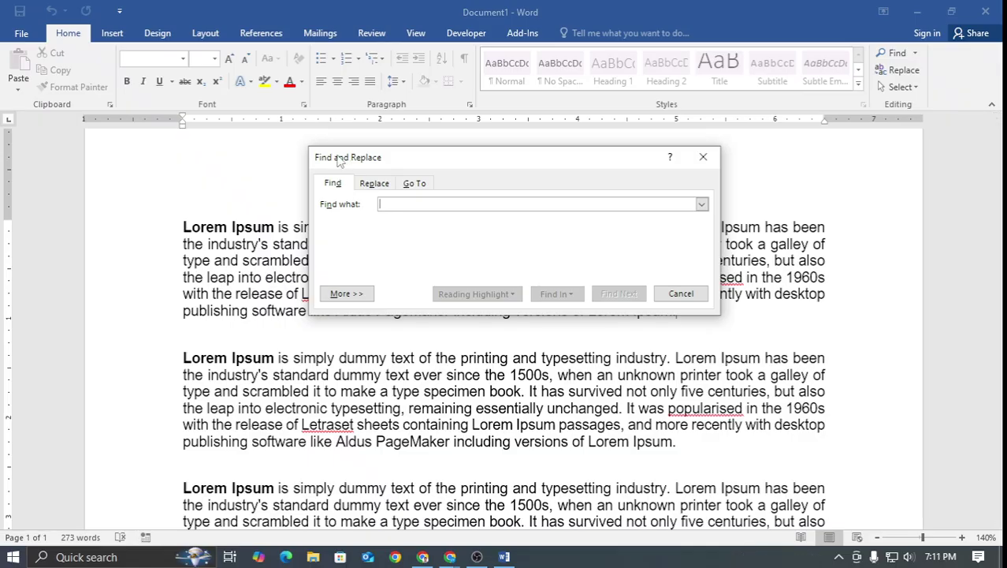
pyautogui.moveTo(339, 160); pyautogui.dragTo(287, 194)
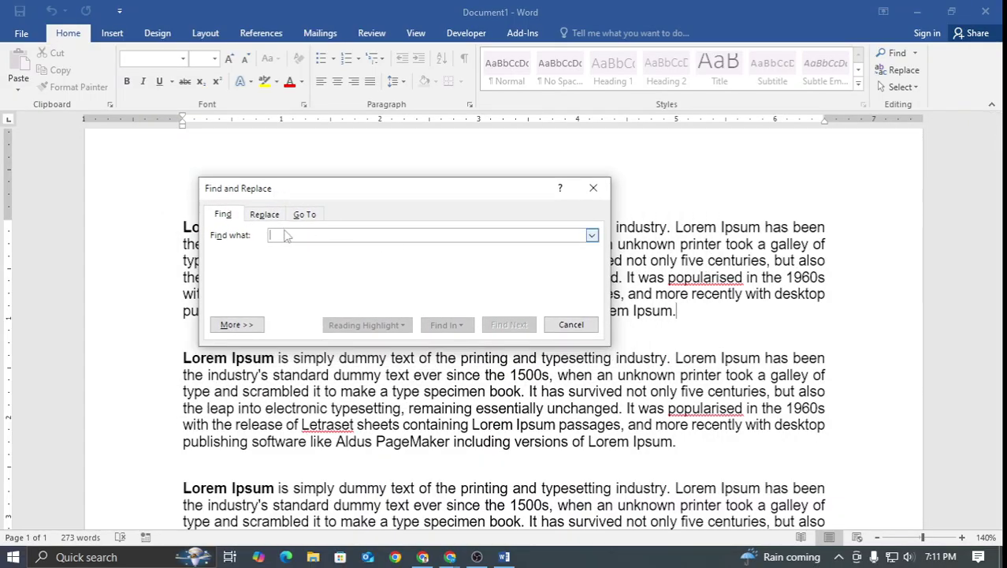
pyautogui.write('popularised')
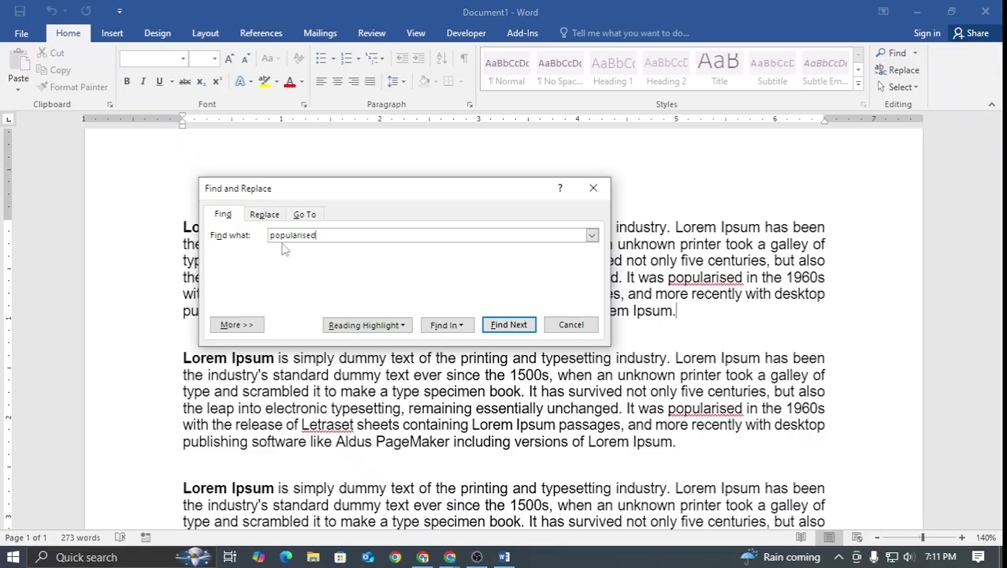
# Step through the occurrences of "popularised" in the second and third paragraphs
pyautogui.click(509, 325)
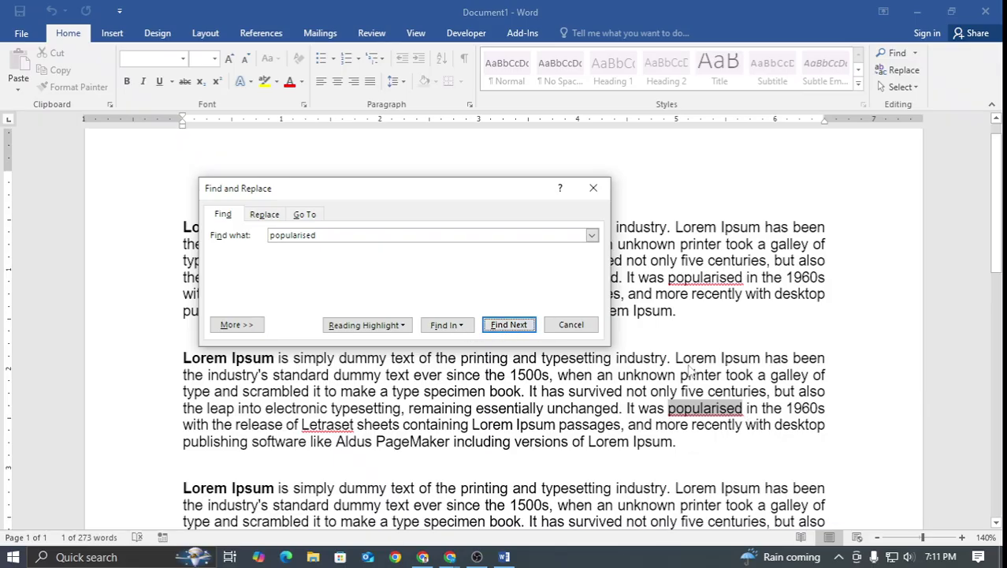
pyautogui.scroll(-3, 689, 368)
pyautogui.press('Return')
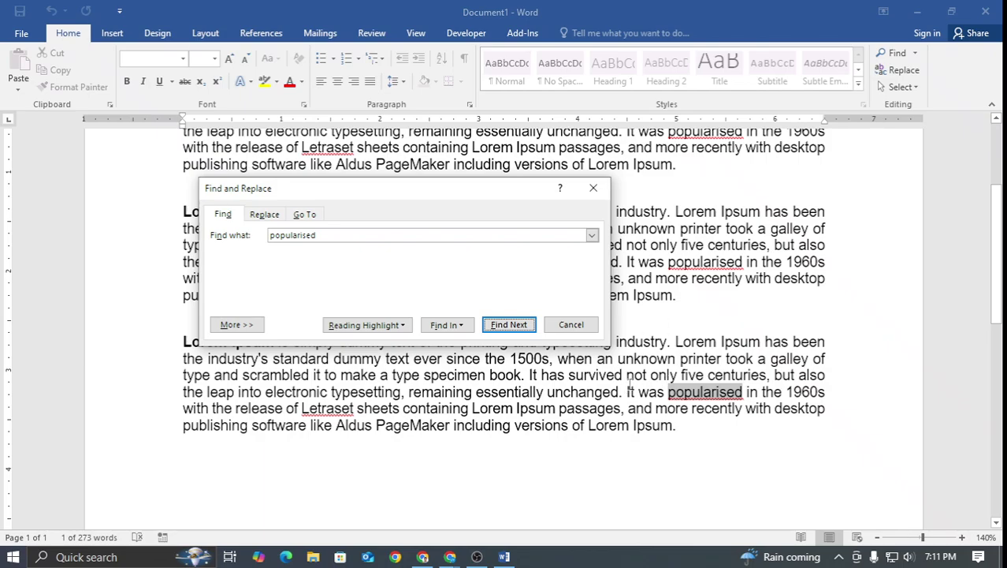
pyautogui.scroll(4, 686, 377)
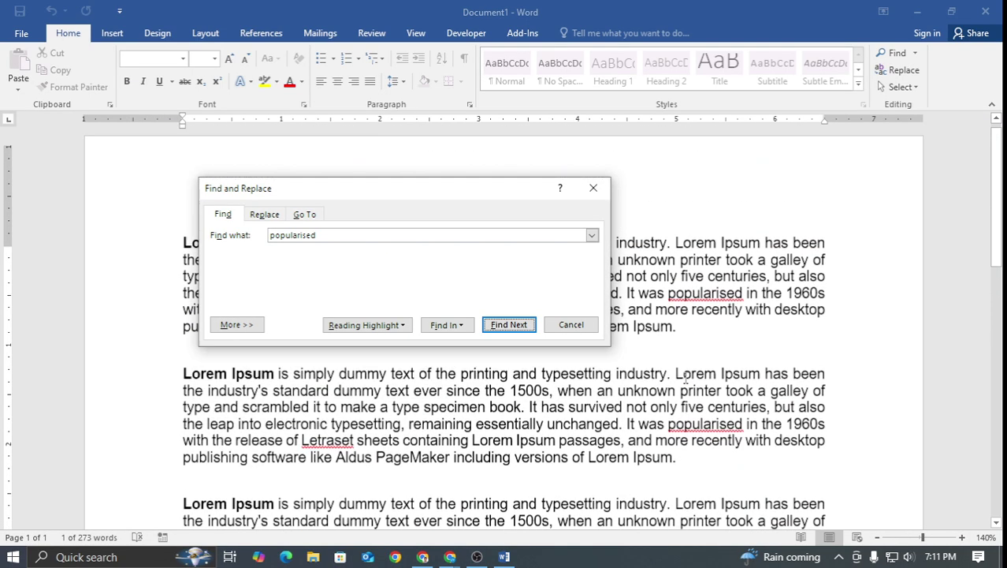
# View the Replace function, close the Find and Replace dialog, and check the spelling suggestion for "popularised" in the first paragraph
pyautogui.click(260, 218)
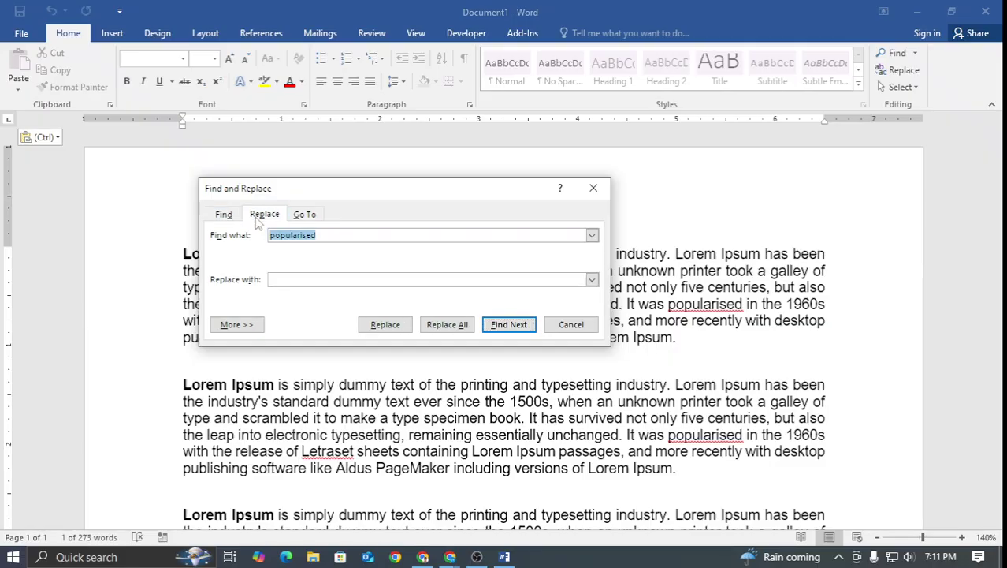
pyautogui.click(690, 306)
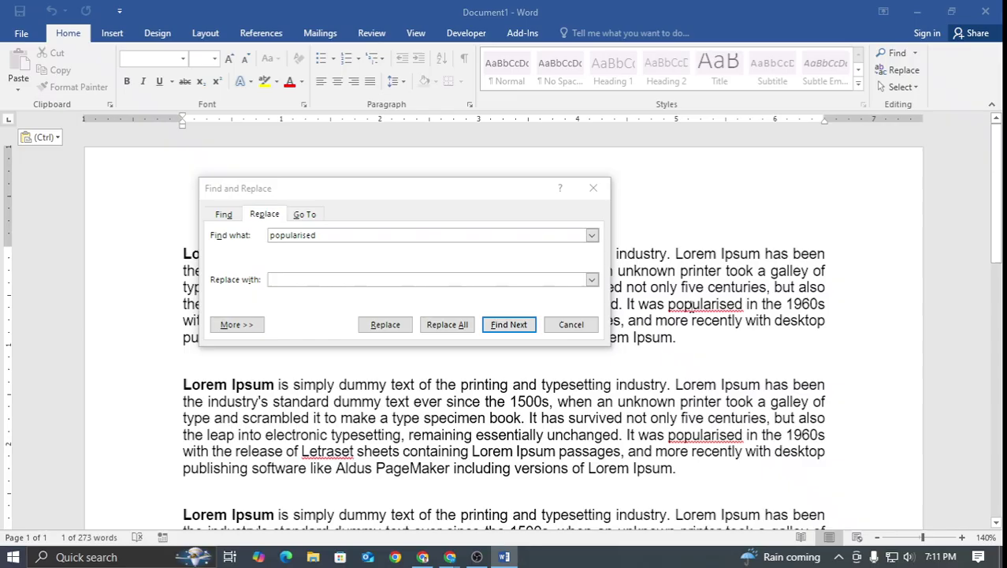
pyautogui.click(592, 320)
pyautogui.rightClick(741, 310)
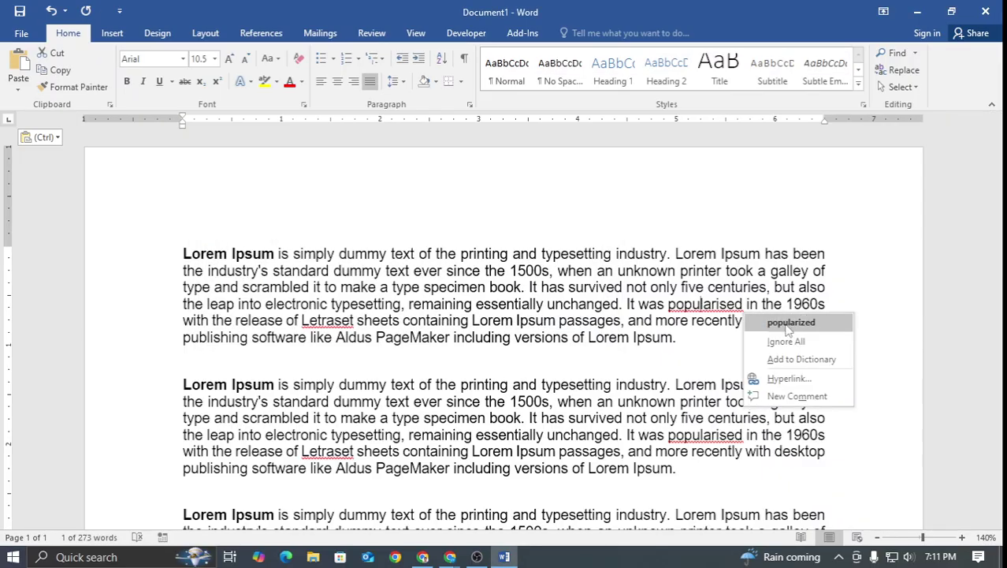
# Add the word "Popularized" after the last sentence of the first paragraph
pyautogui.click(692, 337)
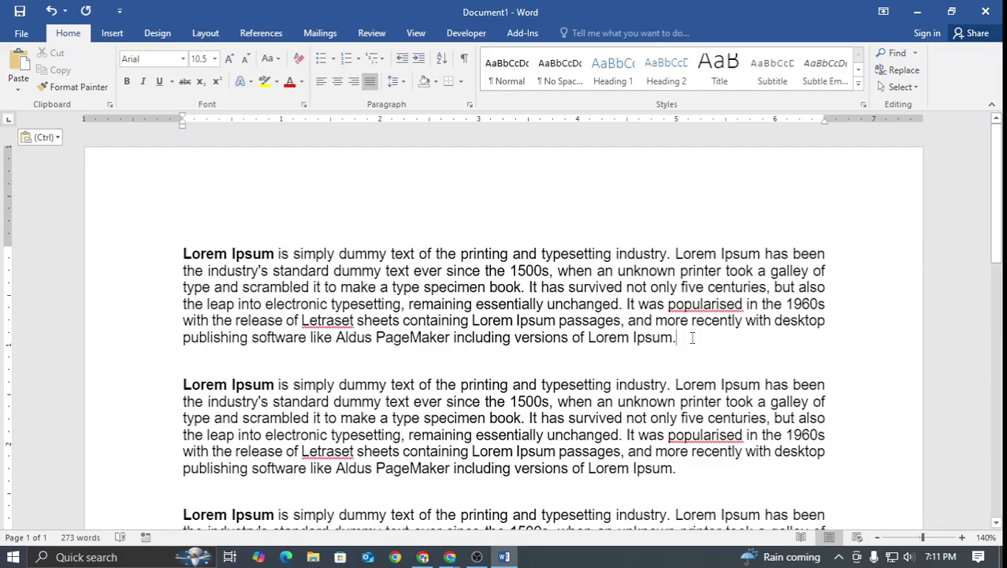
pyautogui.write('Ipsum. Popula')
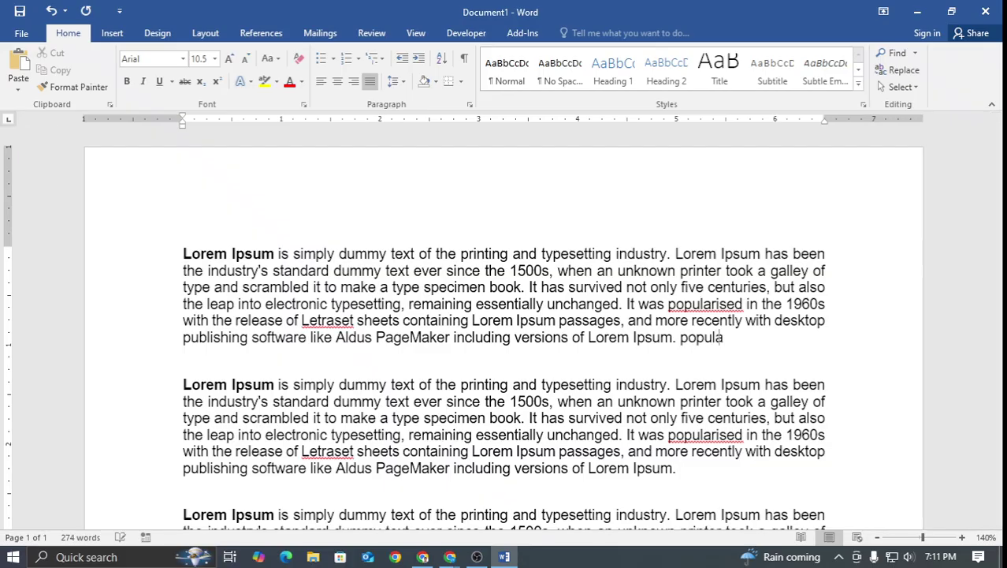
pyautogui.write('rize')
pyautogui.press('Return')
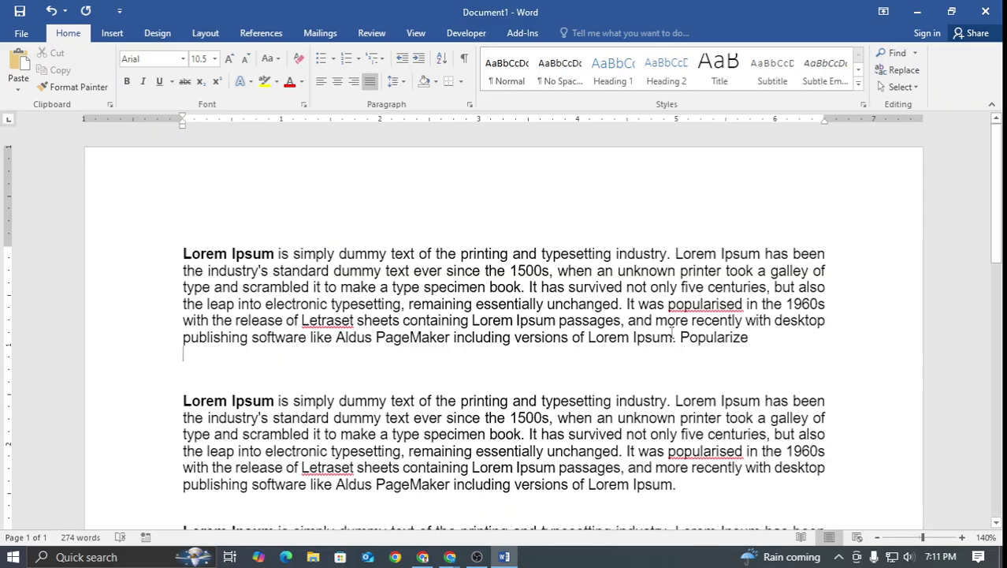
pyautogui.press('BackSpace')
pyautogui.write('d')
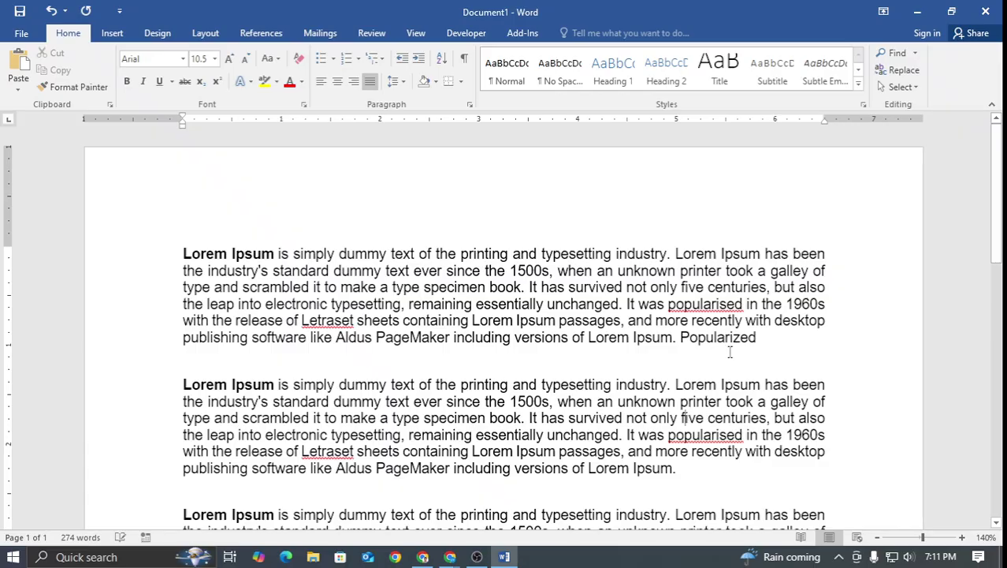
# Put the added word "Popularized" on the clipboard and delete it from the end of the first paragraph
pyautogui.doubleClick(727, 337)
pyautogui.hotkey('ctrl', 'x')
pyautogui.hotkey('ctrl', 'v')
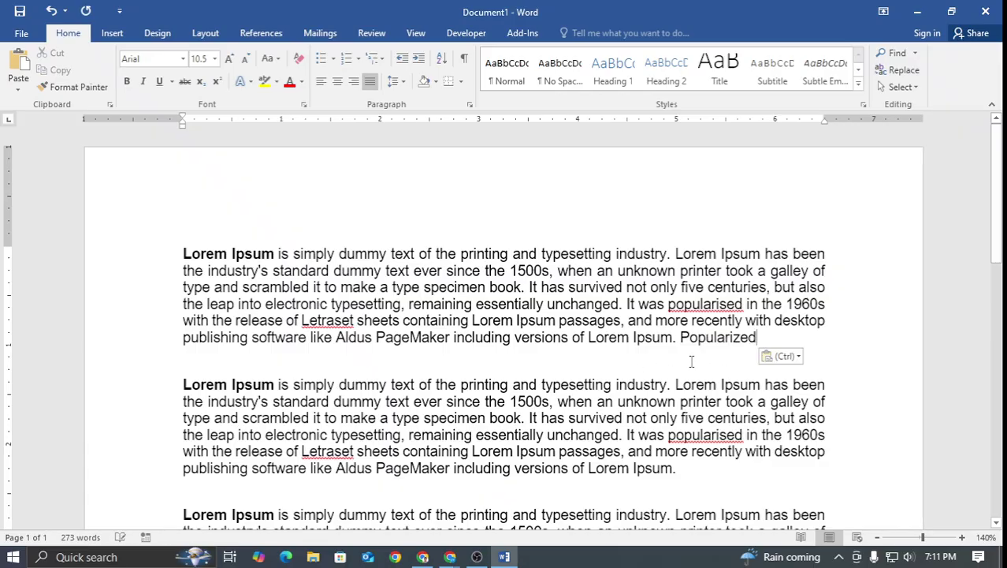
pyautogui.doubleClick(704, 338)
pyautogui.click(693, 364)
pyautogui.scroll(-1, 697, 384)
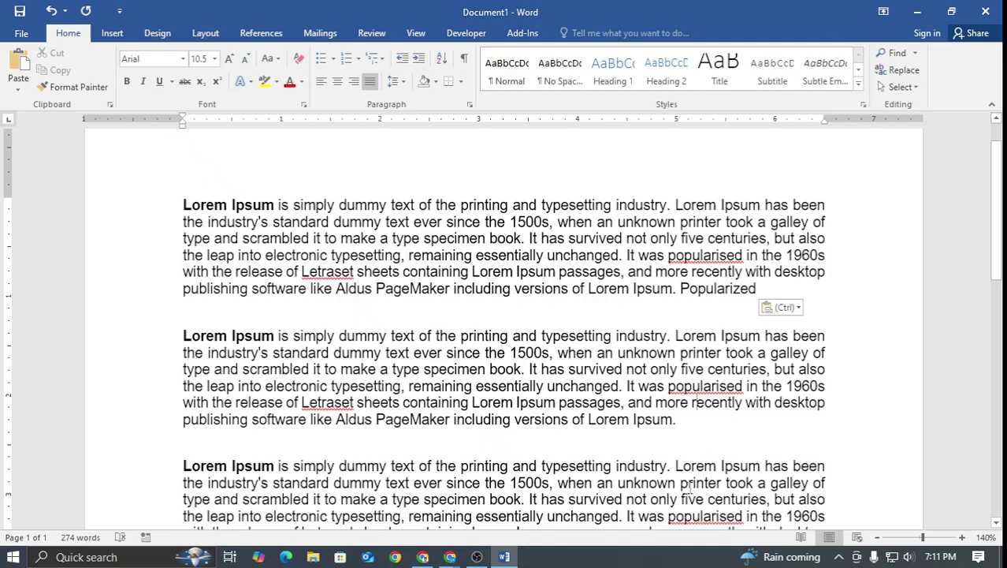
pyautogui.scroll(-1, 688, 488)
pyautogui.doubleClick(719, 249)
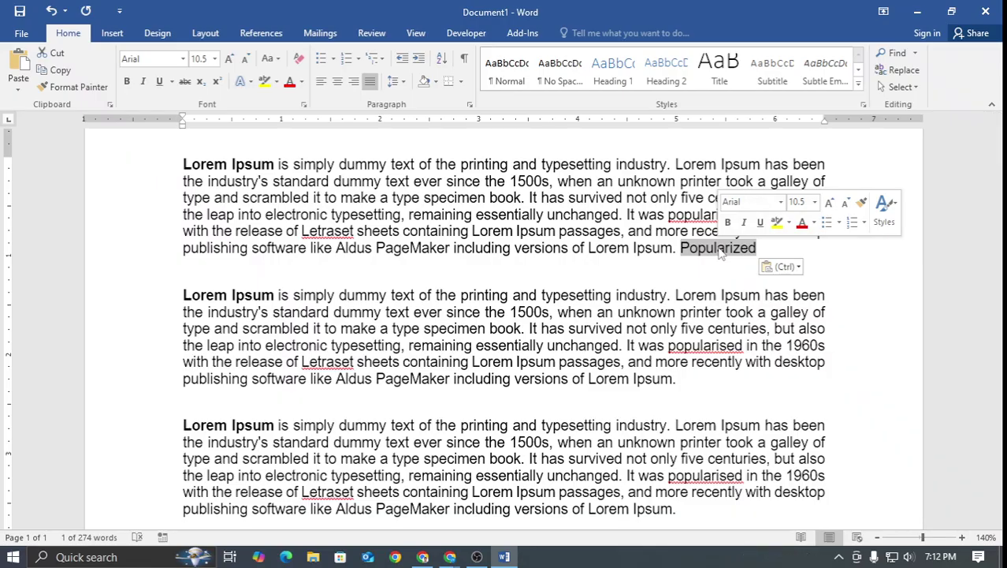
pyautogui.press('Delete')
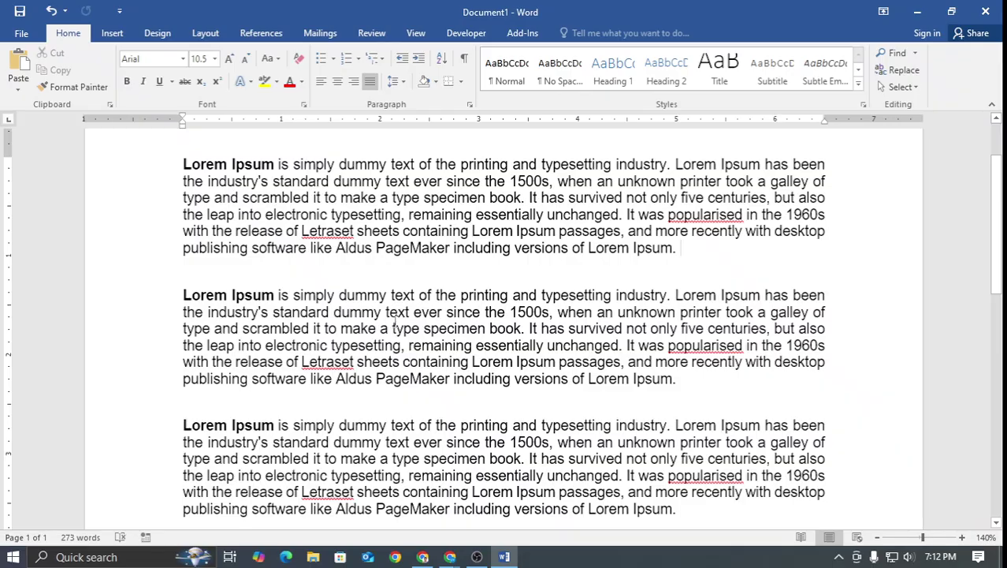
# Open the Replace function and set "Popularized" as the replacement for "popularised"
pyautogui.hotkey('ctrl', 'h')
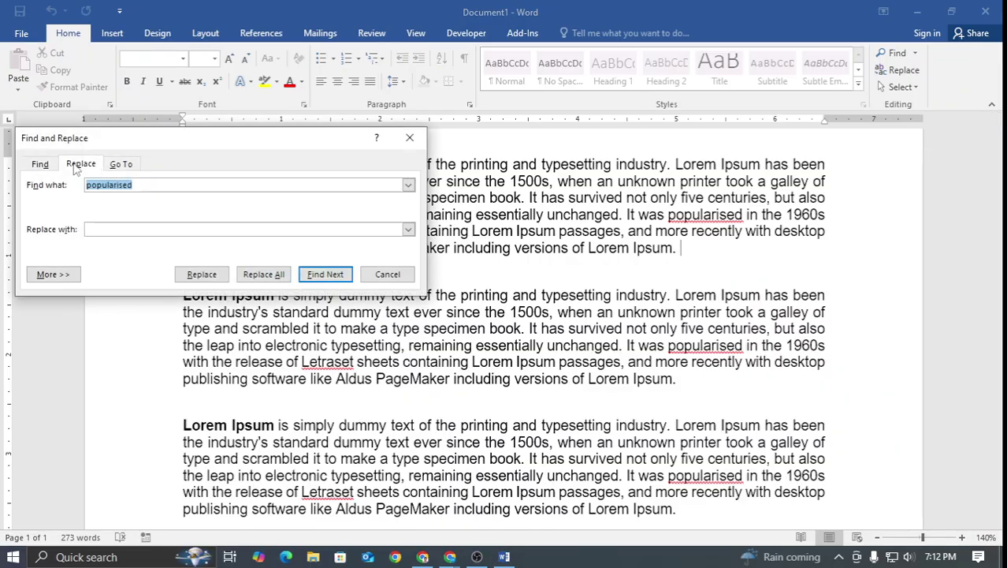
pyautogui.moveTo(253, 138); pyautogui.dragTo(673, 106)
pyautogui.click(576, 152)
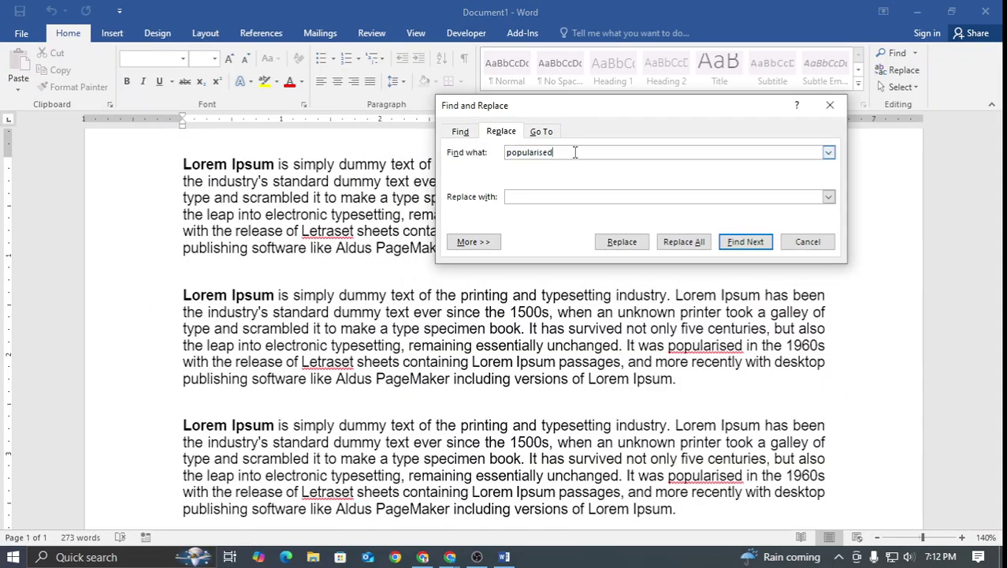
pyautogui.moveTo(575, 152); pyautogui.dragTo(483, 158)
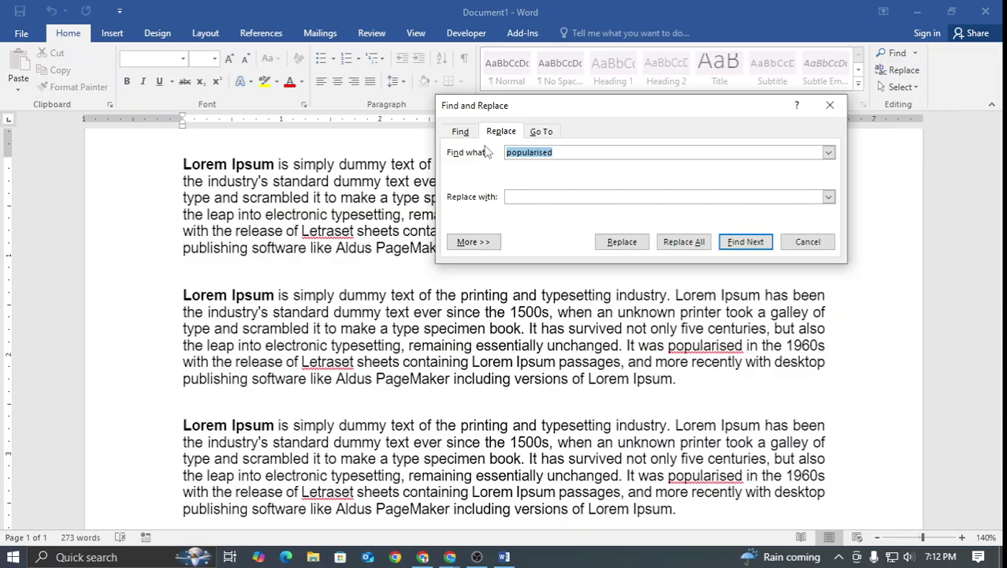
pyautogui.moveTo(556, 108); pyautogui.dragTo(264, 139)
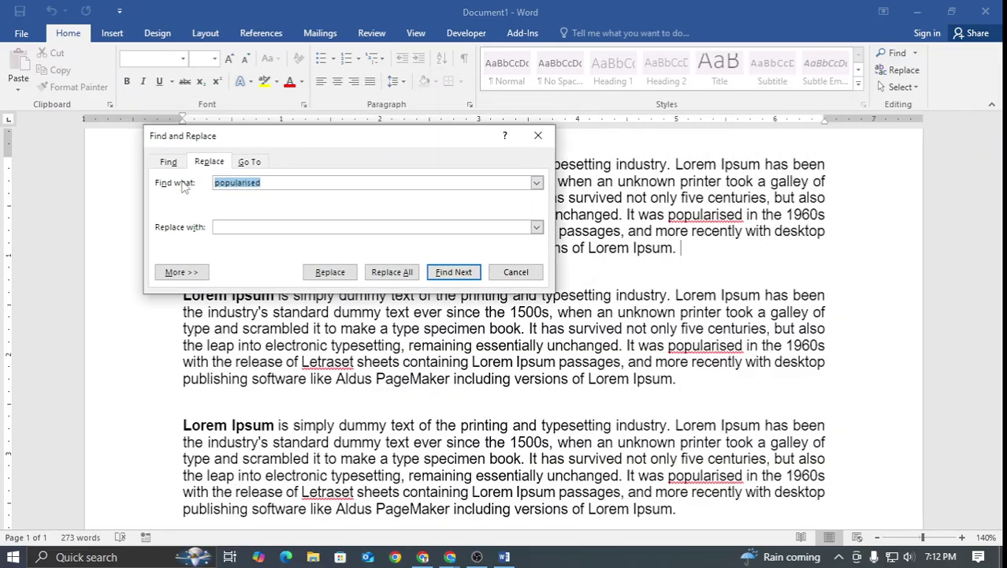
pyautogui.click(248, 184)
pyautogui.click(232, 228)
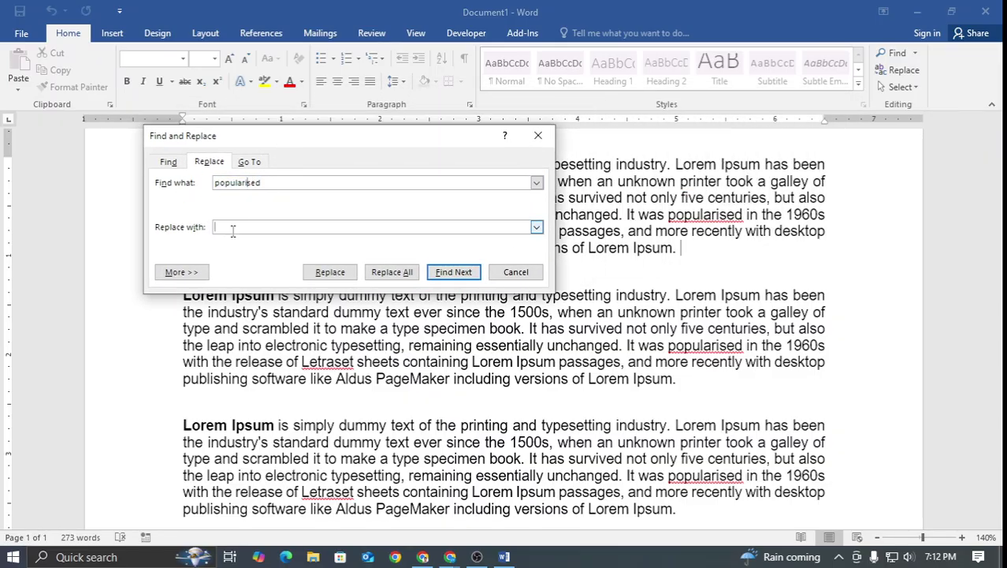
pyautogui.hotkey('ctrl', 'v')
# Review the search word "popularised" and its replacement "Popularized" against the occurrences in the three paragraphs
pyautogui.click(287, 182)
pyautogui.moveTo(279, 183); pyautogui.dragTo(187, 181)
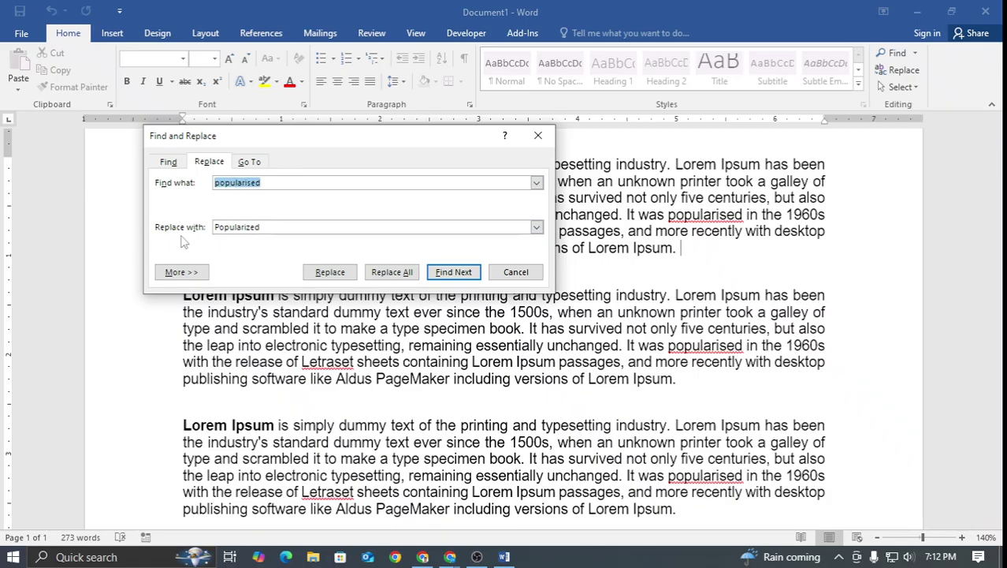
pyautogui.moveTo(268, 227); pyautogui.dragTo(191, 226)
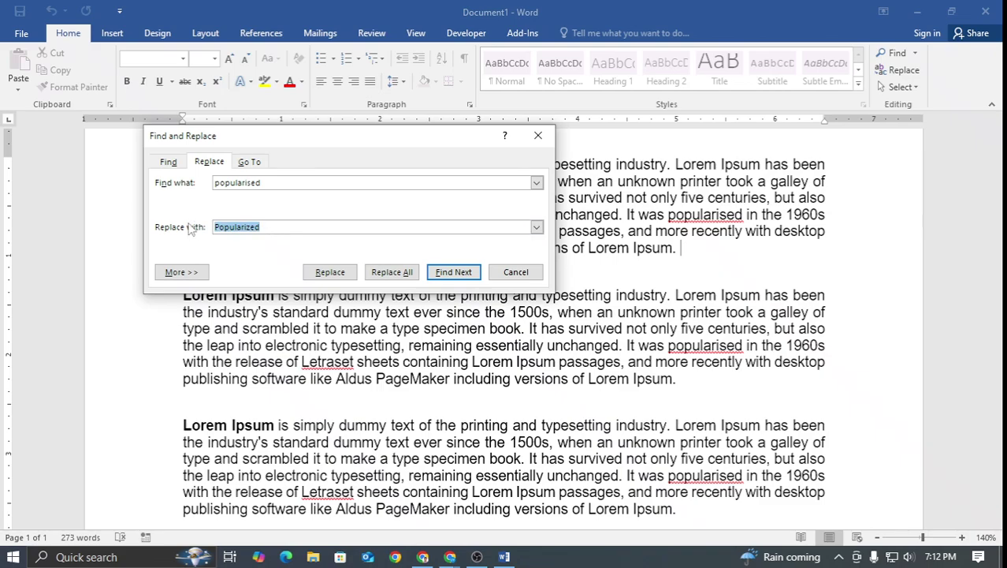
pyautogui.click(257, 228)
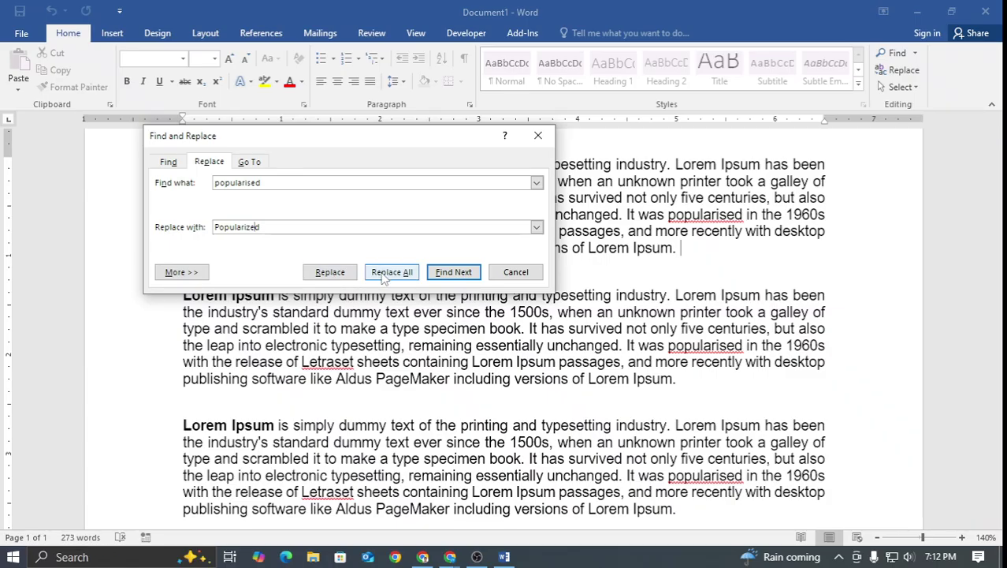
pyautogui.moveTo(264, 183); pyautogui.dragTo(214, 184)
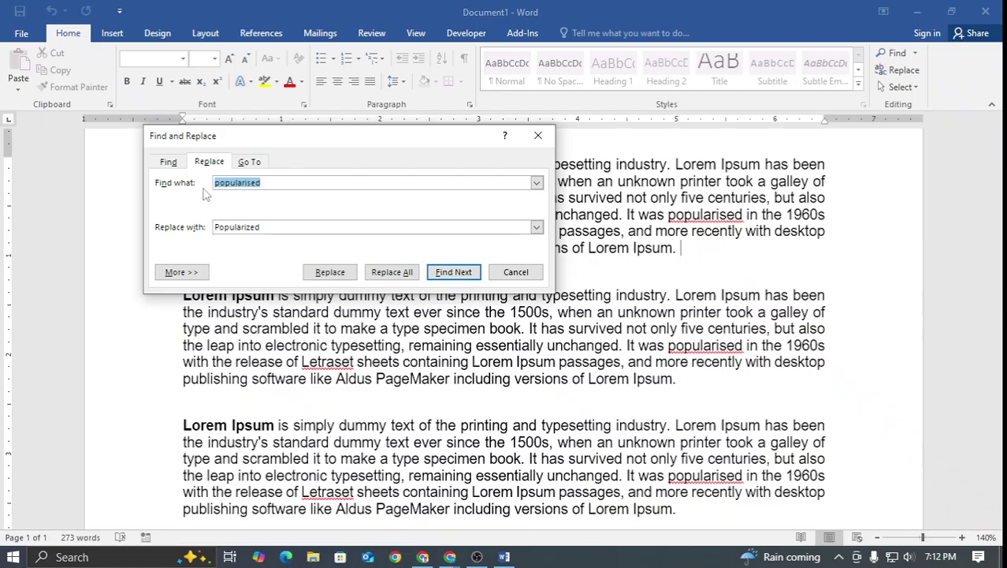
pyautogui.moveTo(261, 227); pyautogui.dragTo(213, 228)
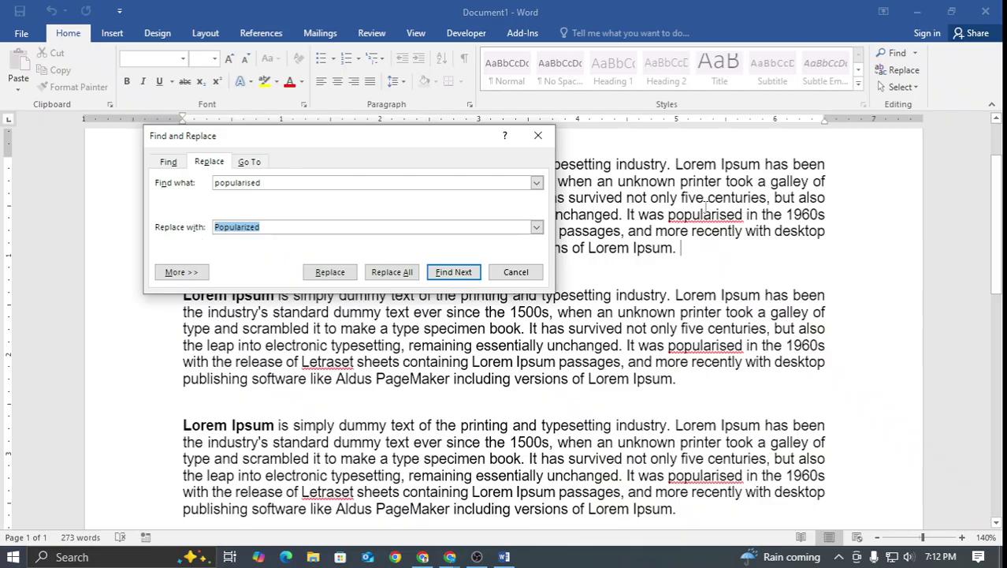
pyautogui.scroll(-1, 705, 208)
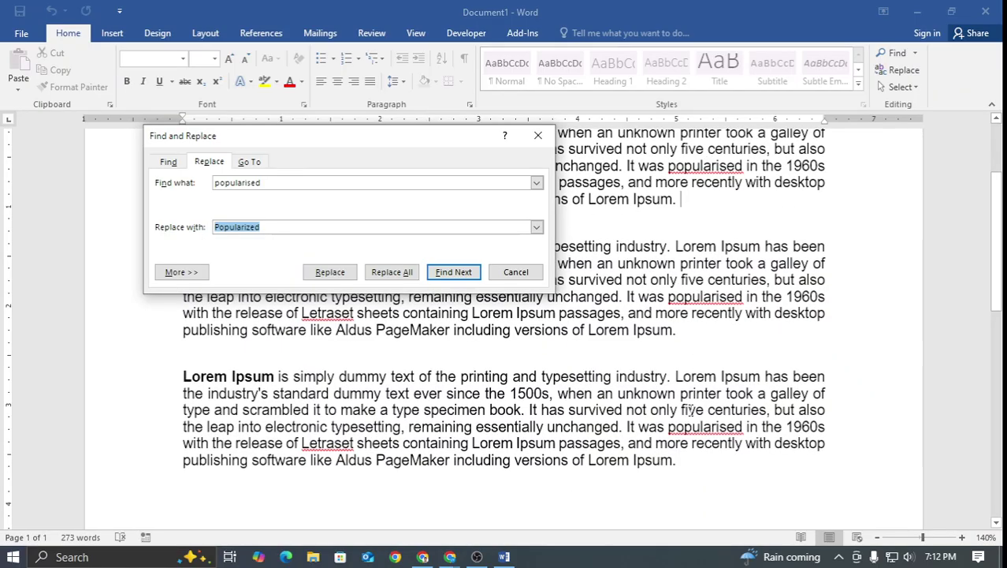
# Replace all occurrences of "popularised" with "Popularized" and check the replaced words in the paragraphs
pyautogui.click(379, 273)
pyautogui.moveTo(438, 262); pyautogui.dragTo(429, 201)
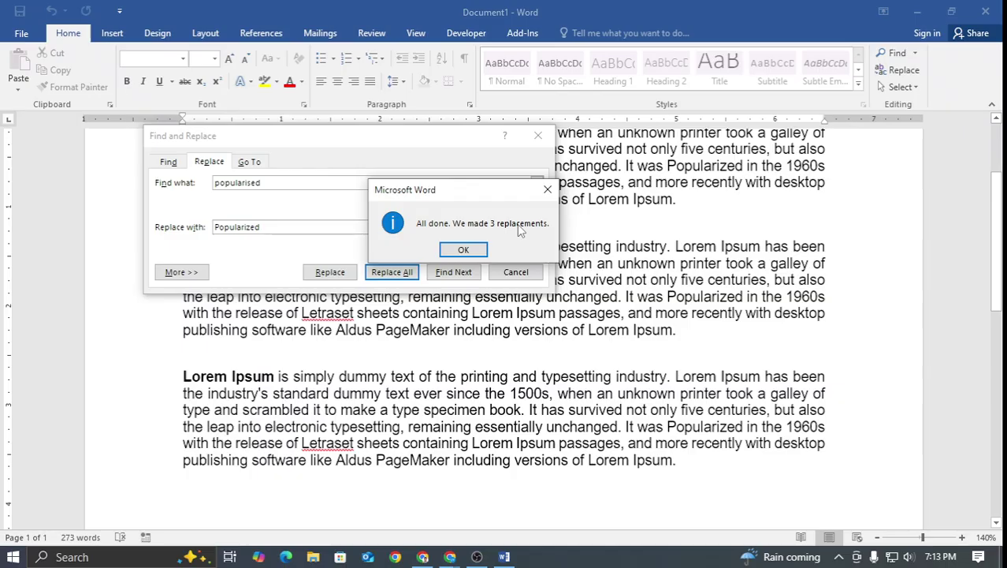
pyautogui.click(462, 251)
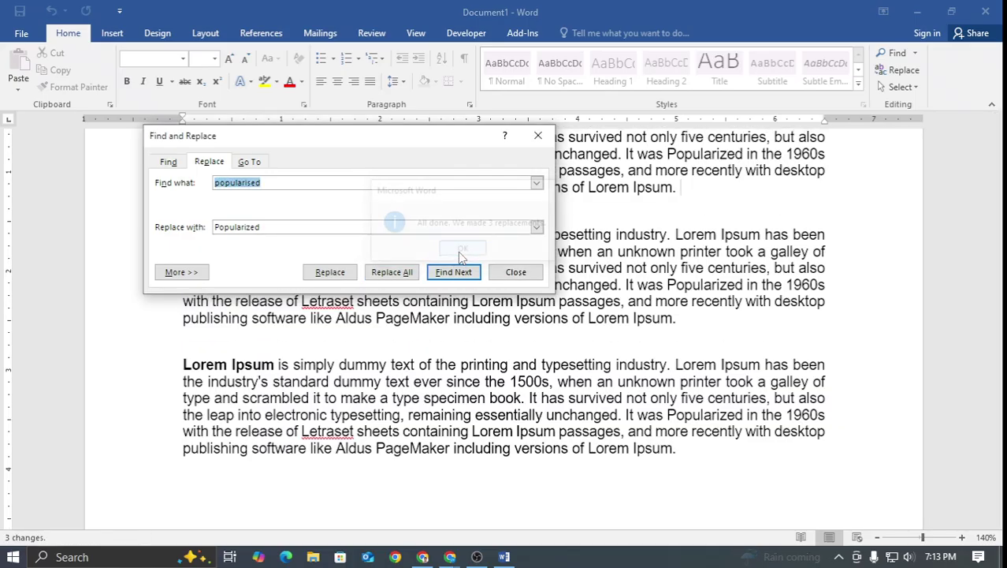
pyautogui.scroll(1, 697, 150)
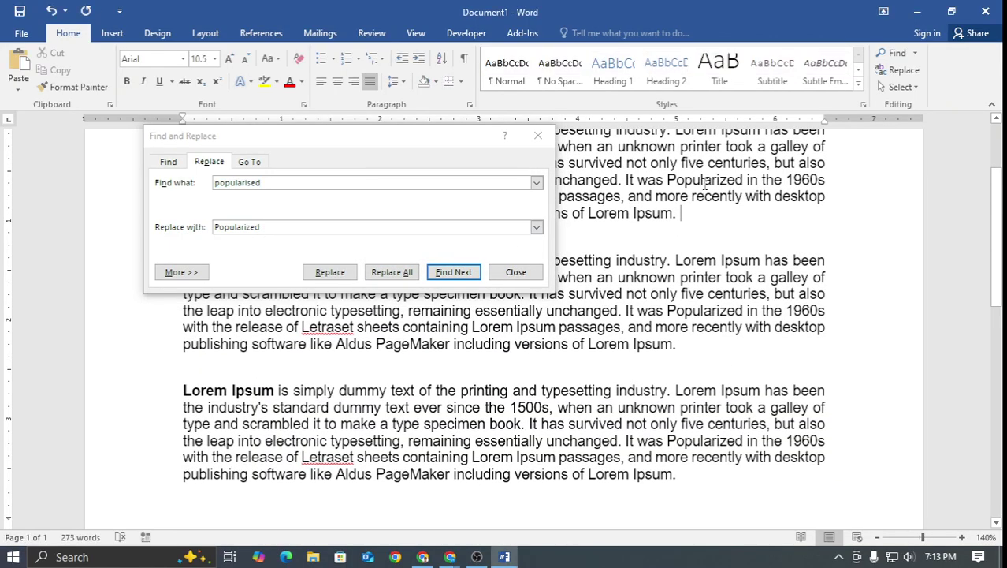
pyautogui.click(703, 440)
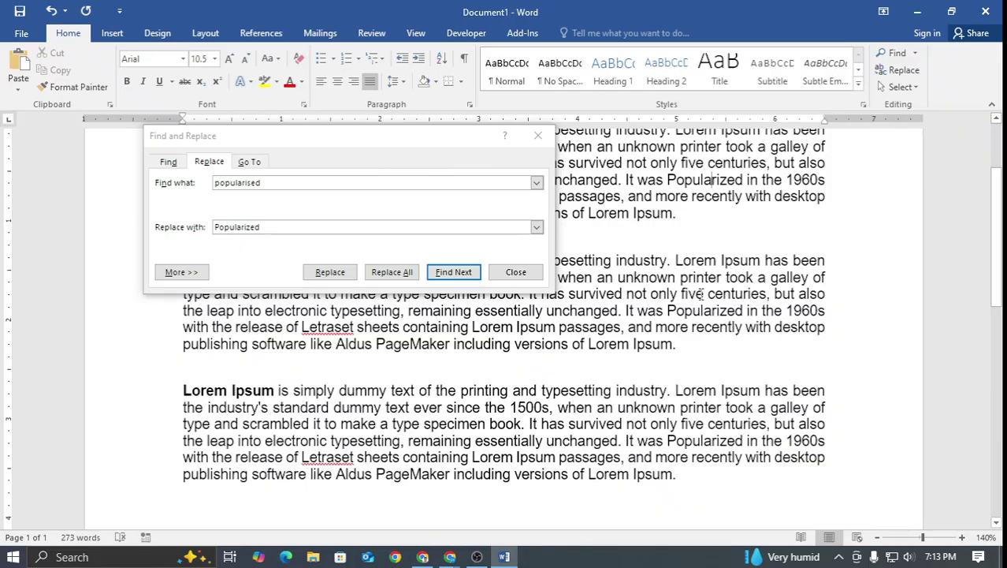
pyautogui.click(693, 310)
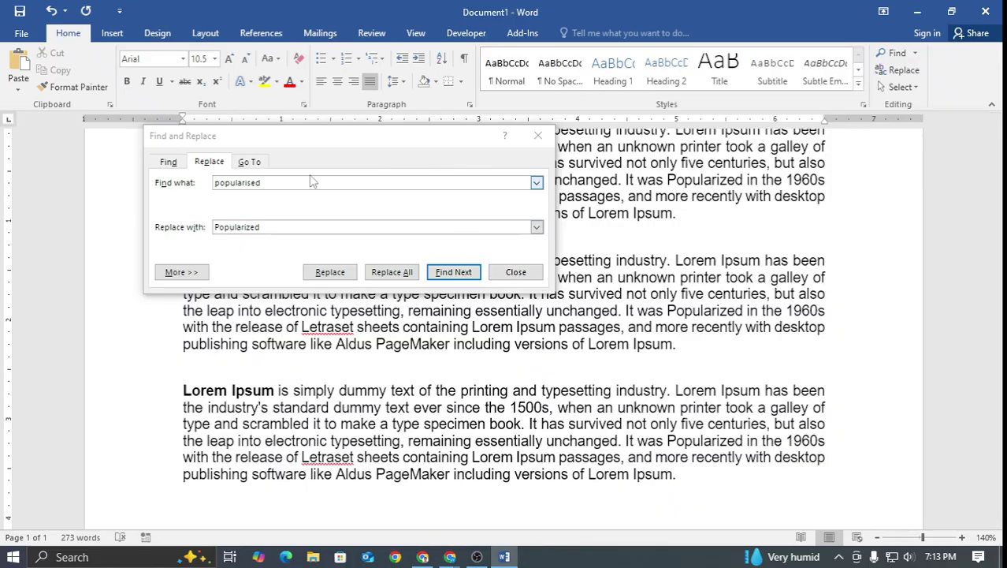
# Show the Go To function of the Find and Replace dialog and move the dialog aside to uncover the text
pyautogui.click(252, 162)
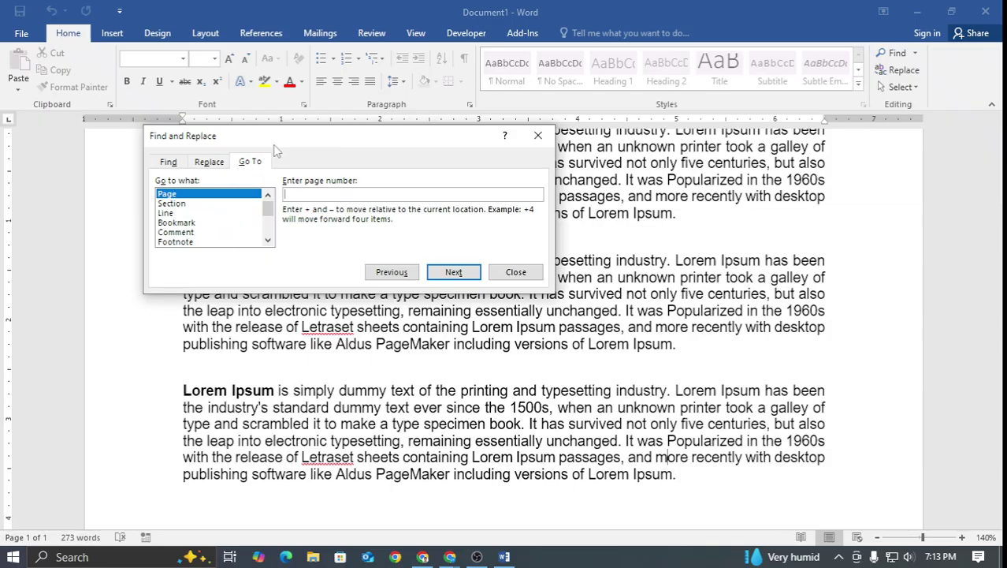
pyautogui.moveTo(276, 146); pyautogui.dragTo(571, 147)
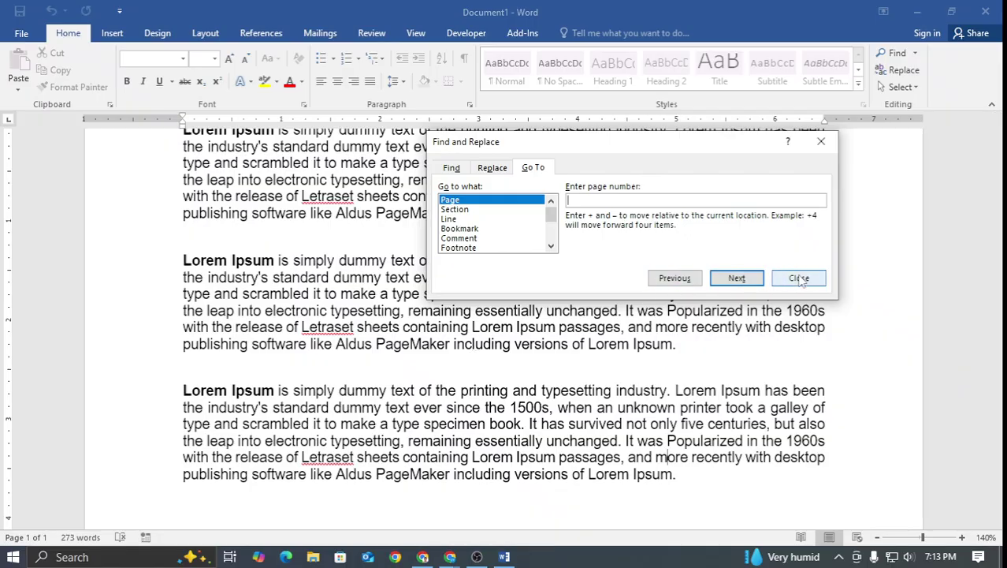
pyautogui.click(593, 404)
# Copy the Lorem Ipsum text and paste it repeatedly below the third paragraph to fill several pages
pyautogui.moveTo(702, 478); pyautogui.dragTo(167, 385)
pyautogui.hotkey('ctrl', 'c')
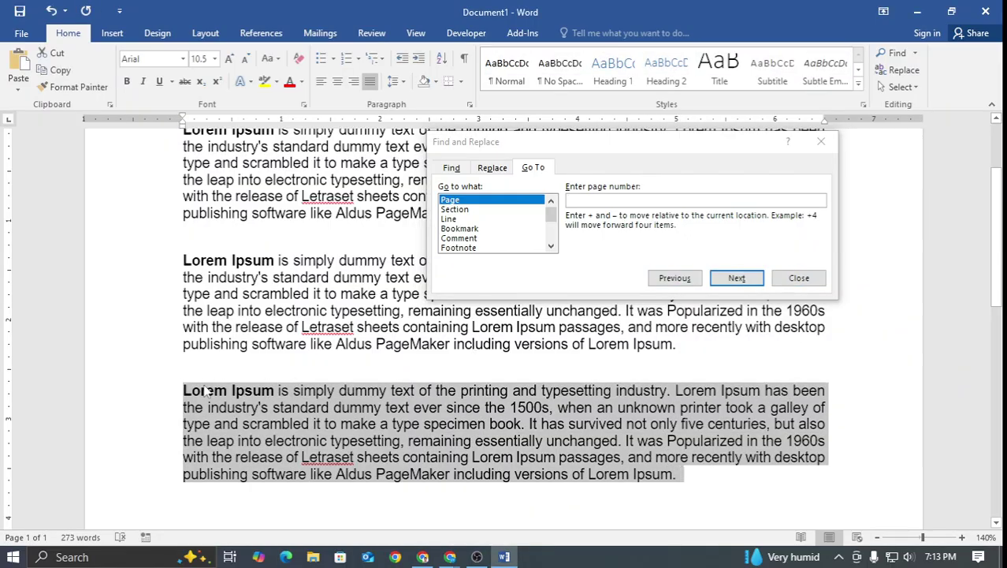
pyautogui.hotkey('ctrl', 'v')
pyautogui.hotkey('ctrl', 'v')
pyautogui.scroll(-5, 219, 379)
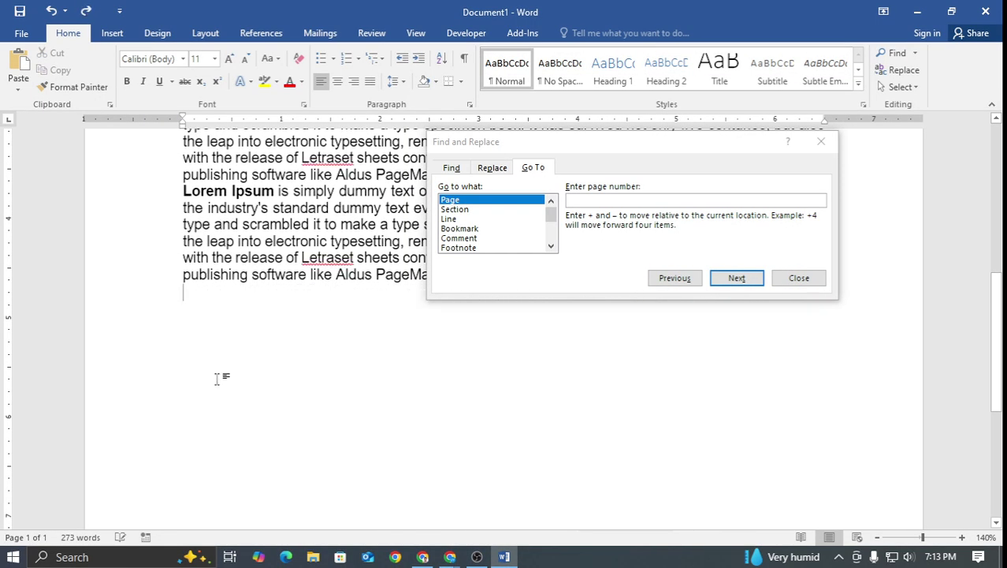
pyautogui.hotkey('ctrl', 'a')
pyautogui.hotkey('ctrl', 'c')
pyautogui.click(230, 370)
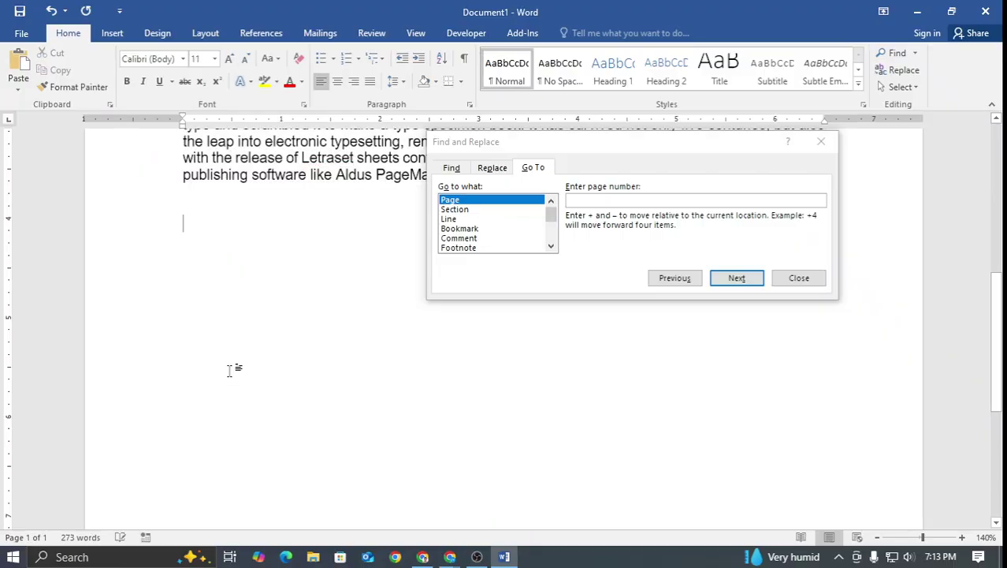
pyautogui.hotkey('ctrl', 'v')
# Look through the pasted pages and close the Find and Replace dialog
pyautogui.scroll(-8, 231, 368)
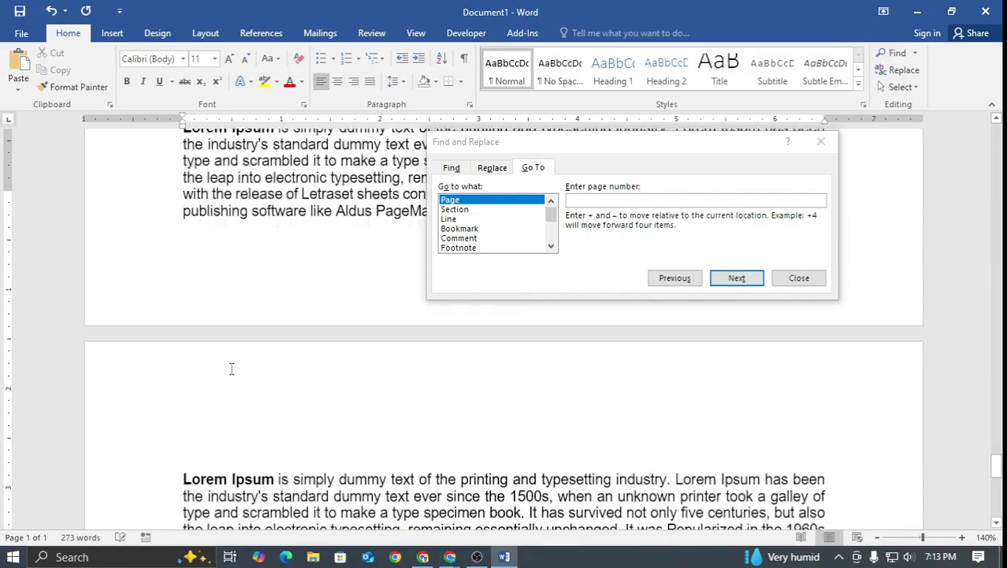
pyautogui.scroll(8, 252, 322)
pyautogui.press('Return')
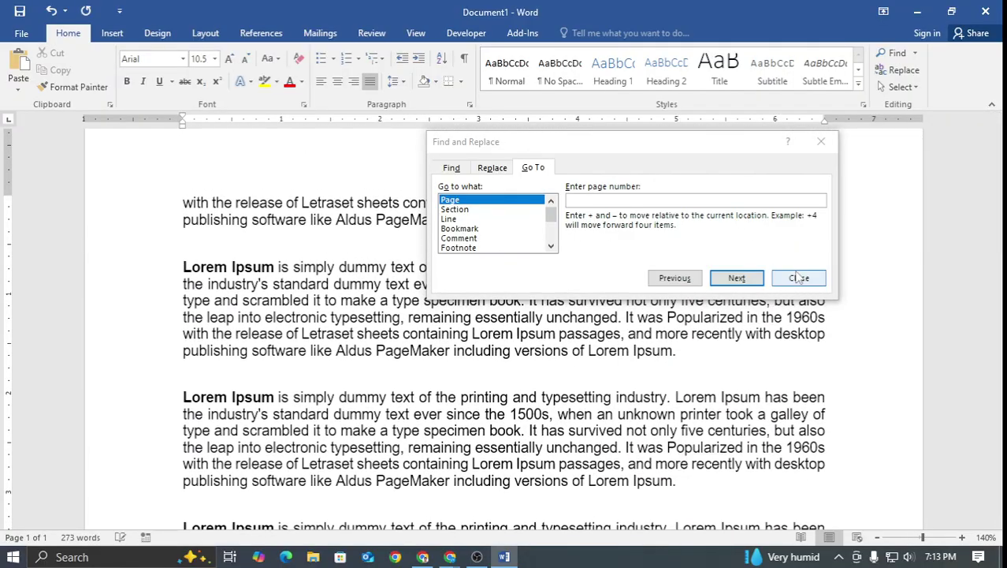
pyautogui.press('Escape')
pyautogui.scroll(-2, 333, 363)
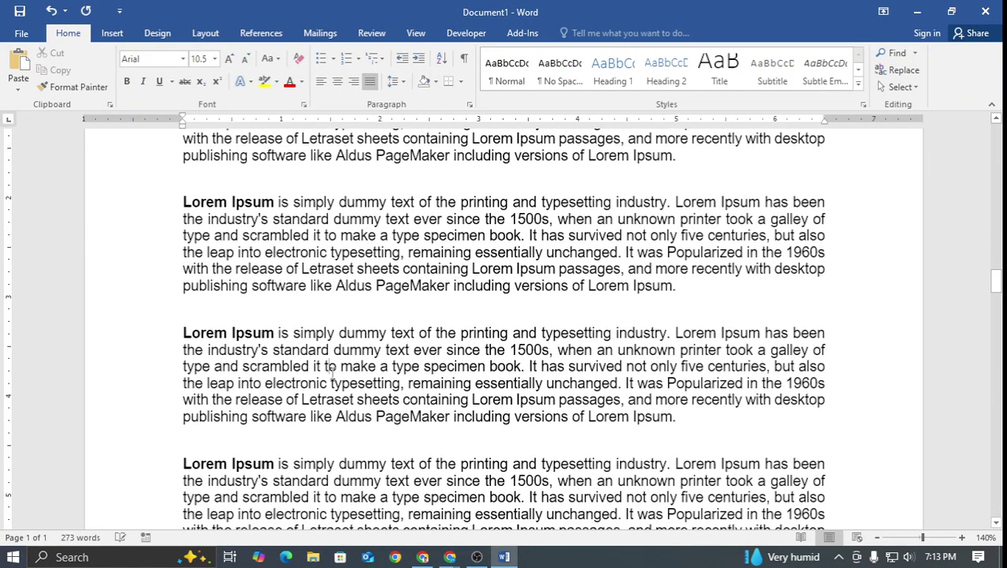
# Paste the Lorem Ipsum text several more times at the end of the document
pyautogui.hotkey('ctrl', 'v')
pyautogui.hotkey('ctrl', 'v')
pyautogui.hotkey('ctrl', 'v')
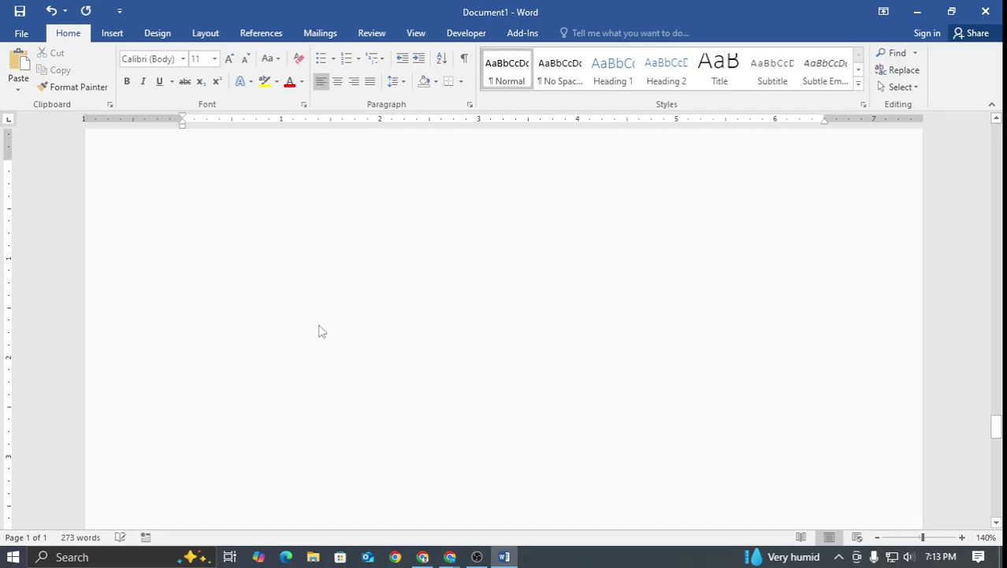
pyautogui.click(318, 328)
pyautogui.scroll(3, 303, 335)
pyautogui.scroll(5, 302, 334)
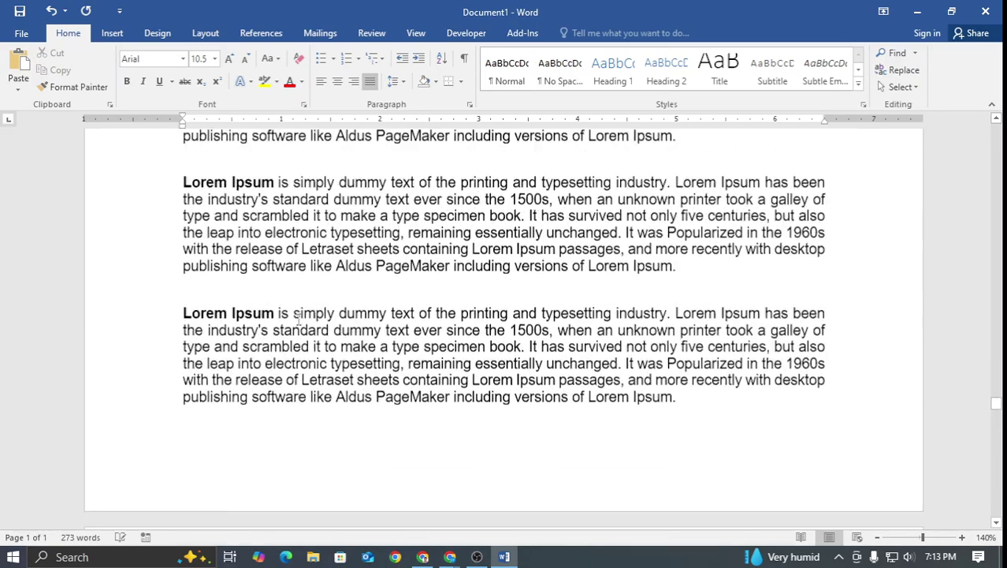
# Clear the whole document and paste the Lorem Ipsum text repeatedly to fill many pages
pyautogui.hotkey('ctrl', 'a')
pyautogui.press('Delete')
pyautogui.hotkey('ctrl', 'v')
pyautogui.hotkey('ctrl', 'v')
pyautogui.hotkey('ctrl', 'v')
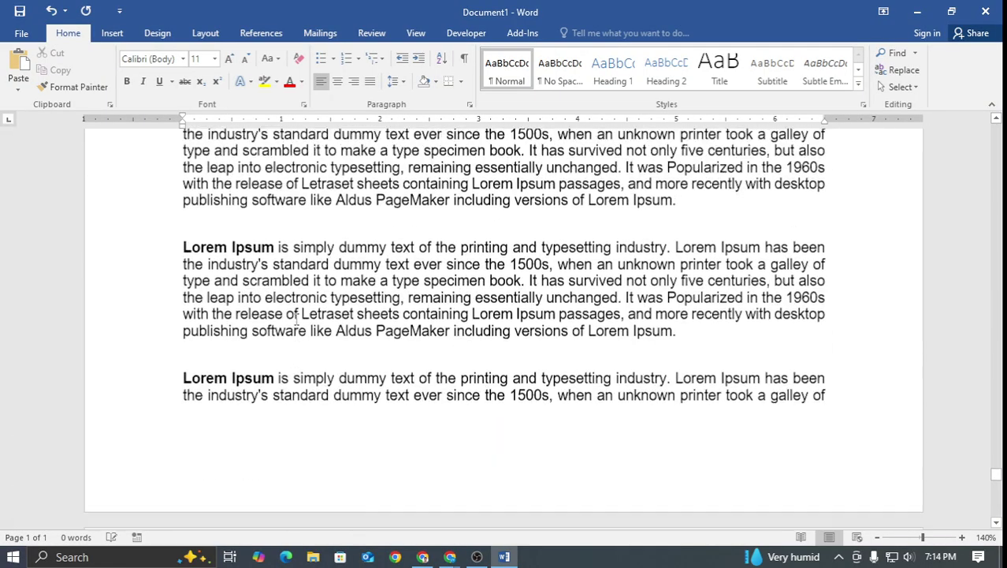
pyautogui.moveTo(999, 482)
pyautogui.mouseDown()
pyautogui.moveTo(1001, 441)
pyautogui.moveTo(998, 479)
pyautogui.mouseUp()
pyautogui.scroll(9, 361, 315)
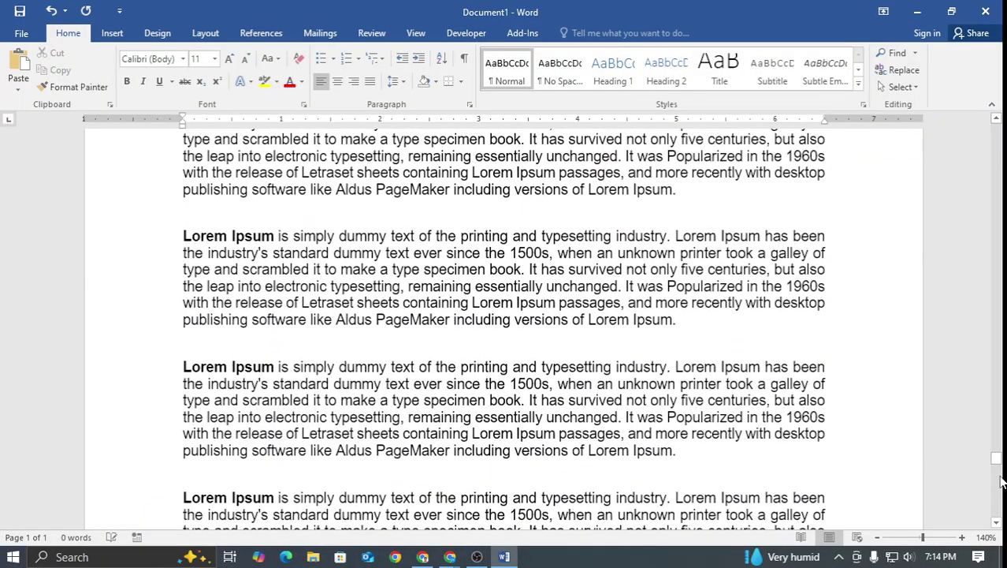
# Return to the start of the document and use Go To to jump to page 4
pyautogui.moveTo(999, 464); pyautogui.dragTo(999, 128)
pyautogui.click(457, 300)
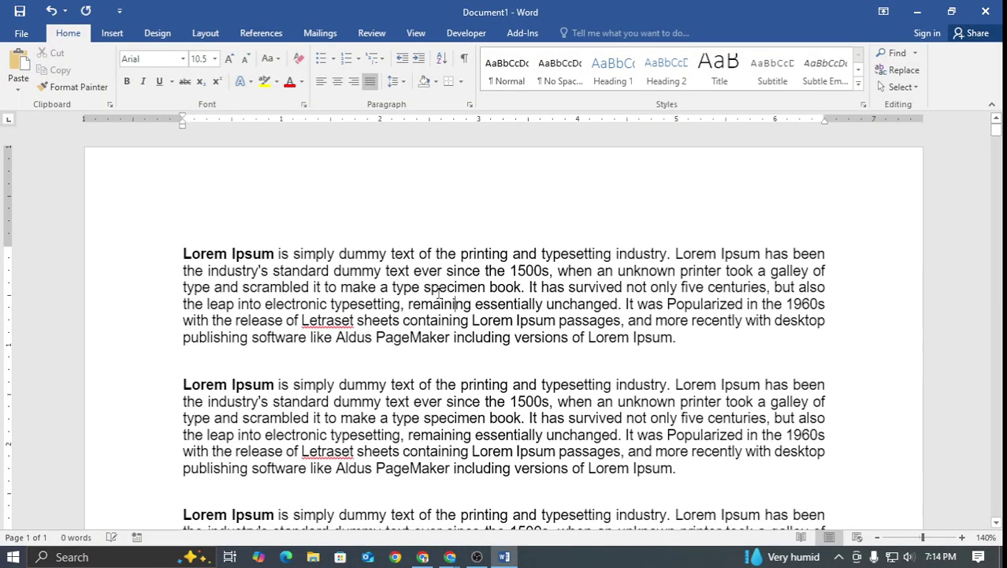
pyautogui.hotkey('ctrl', 'h')
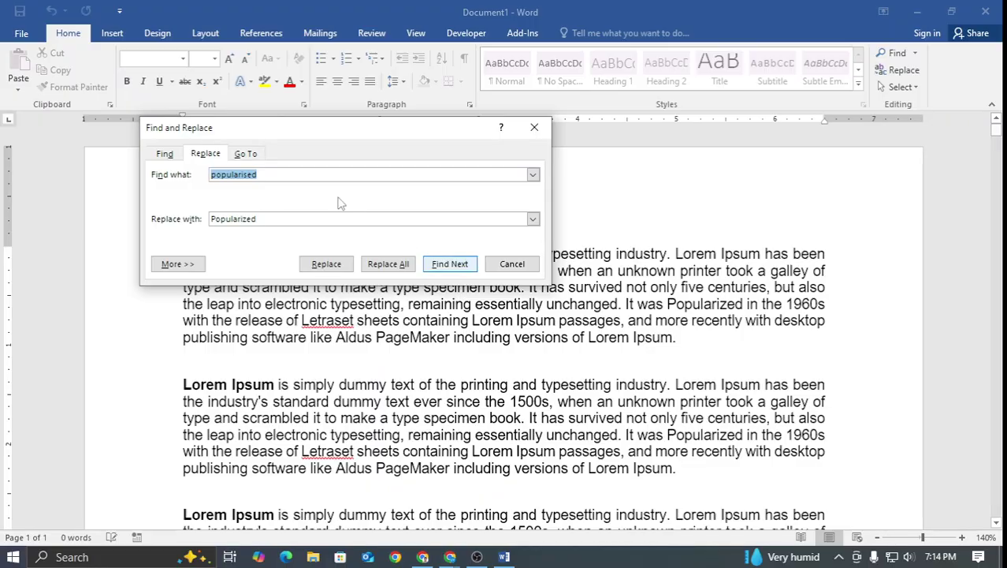
pyautogui.click(251, 153)
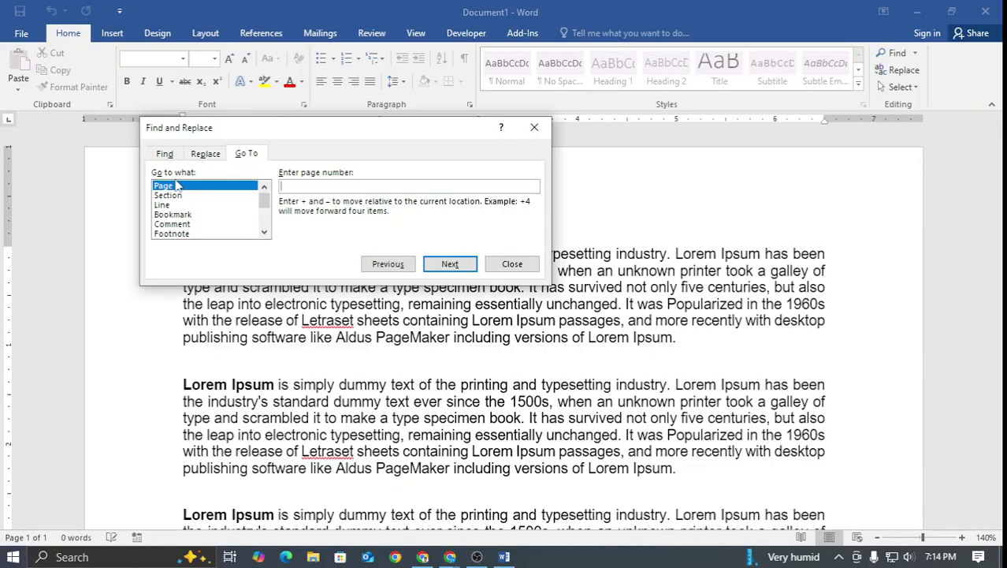
pyautogui.click(304, 186)
pyautogui.write('4')
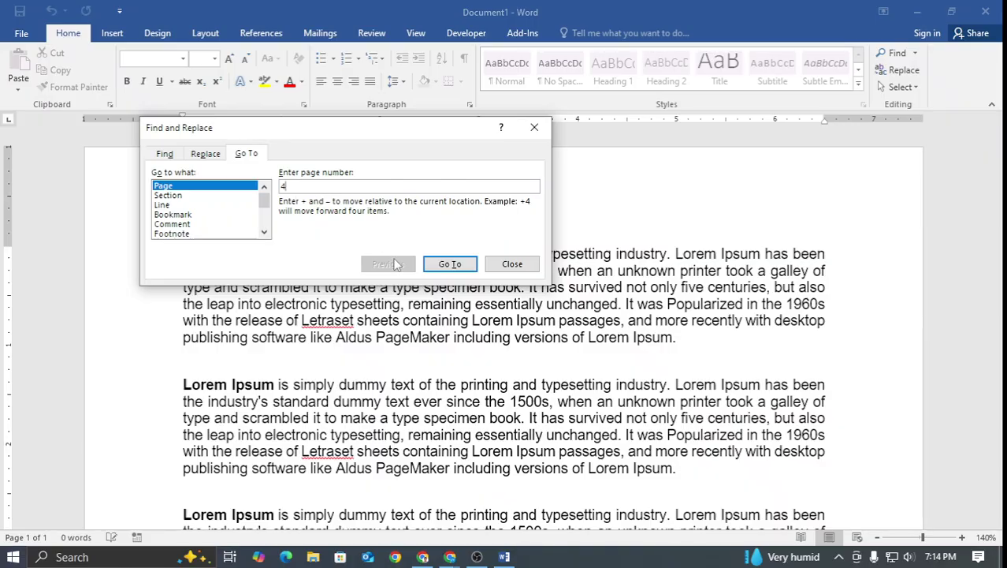
pyautogui.click(450, 264)
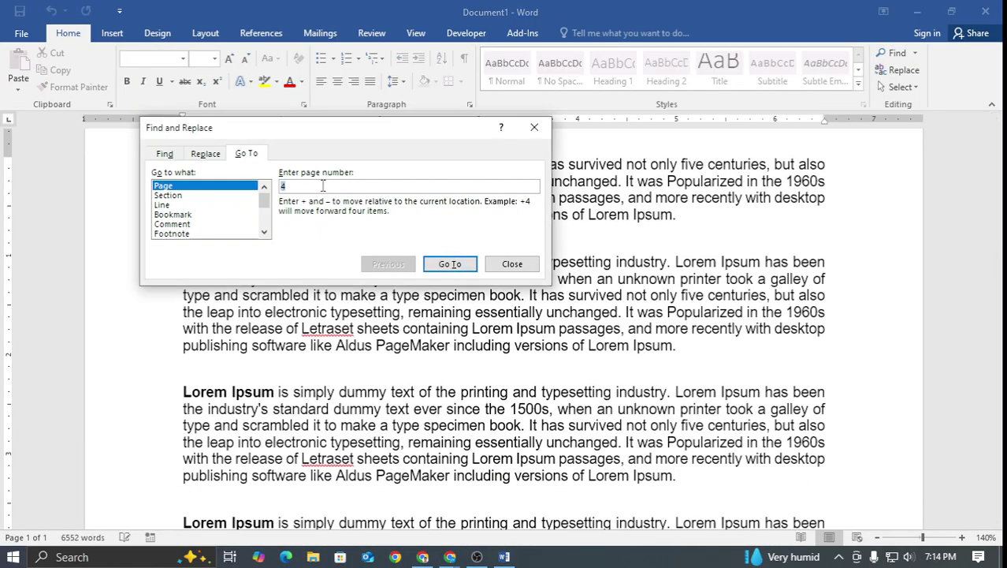
# Go to page 6, close the Find and Replace dialog and look through the surrounding text
pyautogui.write('6')
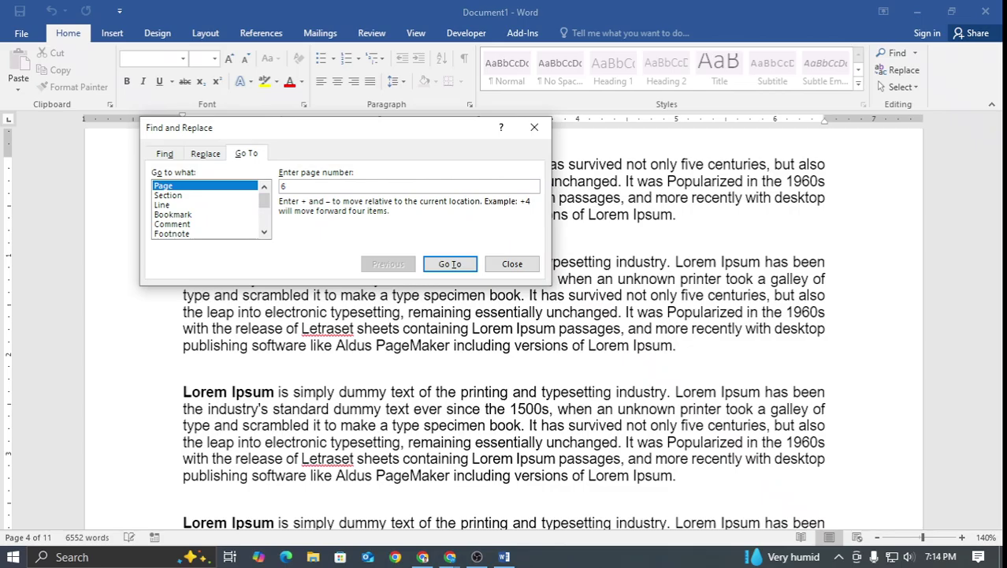
pyautogui.press('Return')
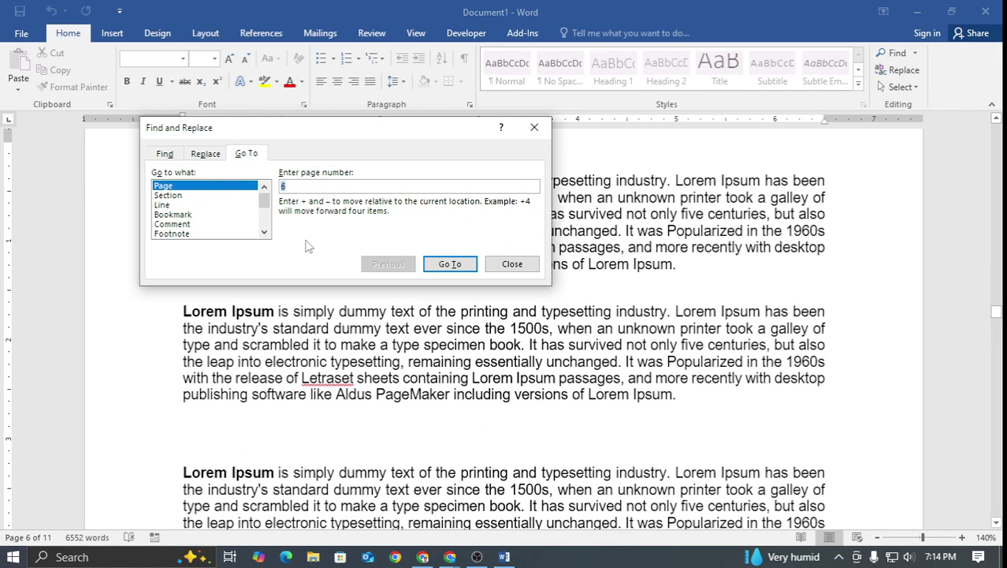
pyautogui.click(512, 265)
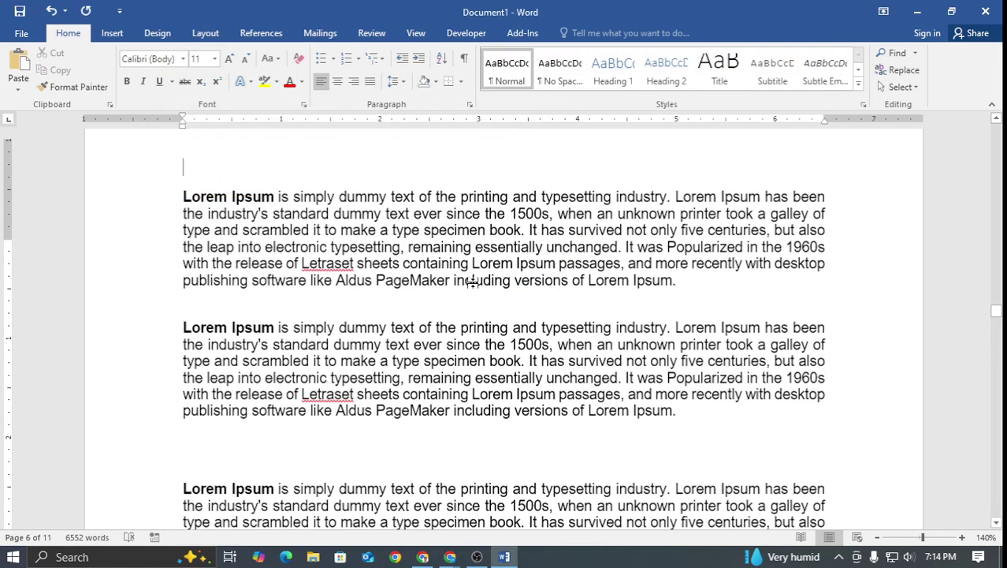
pyautogui.scroll(-6, 474, 268)
pyautogui.scroll(10, 476, 245)
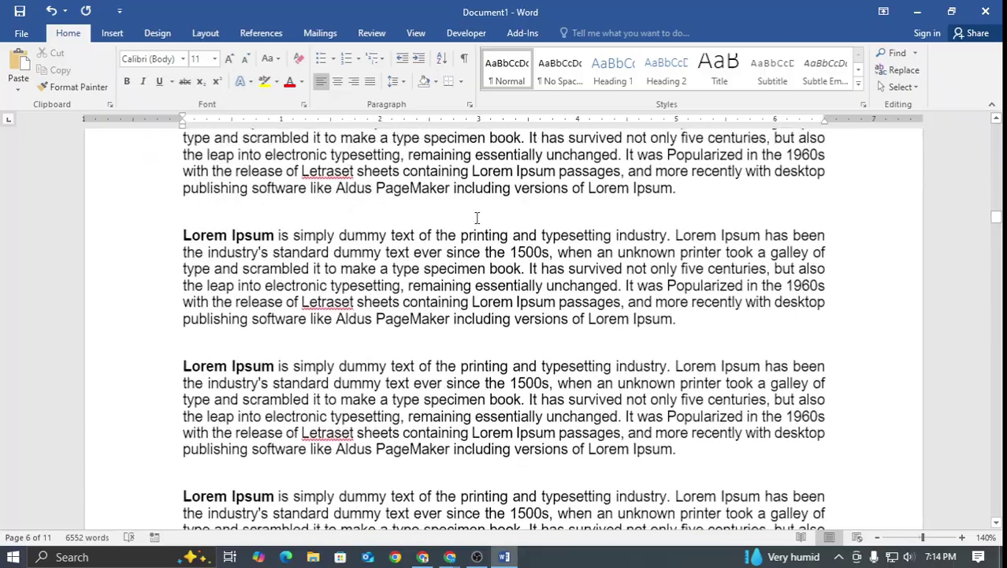
# Insert "1st" at the very start of the first page's text and shorten it to "1"
pyautogui.scroll(20, 477, 207)
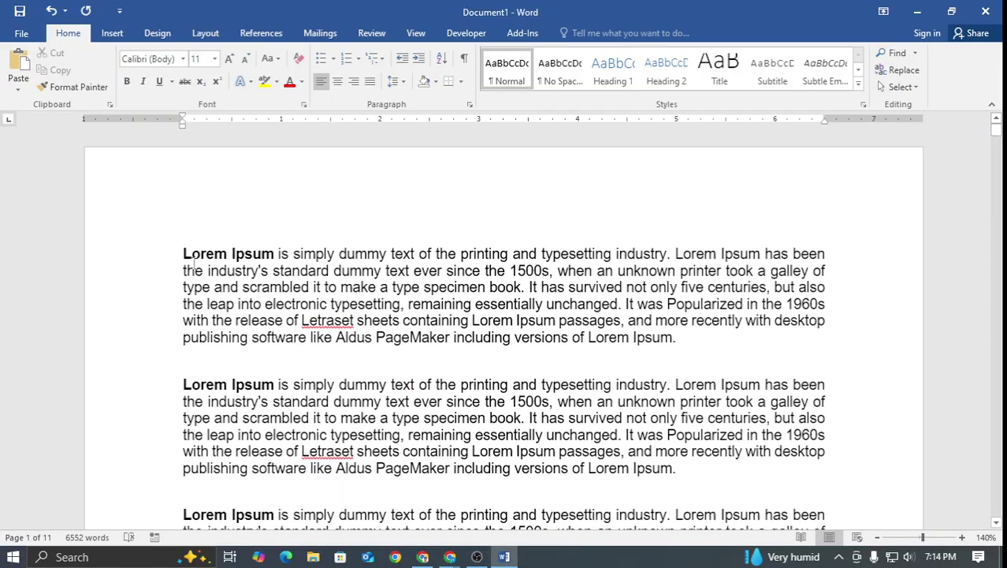
pyautogui.click(186, 244)
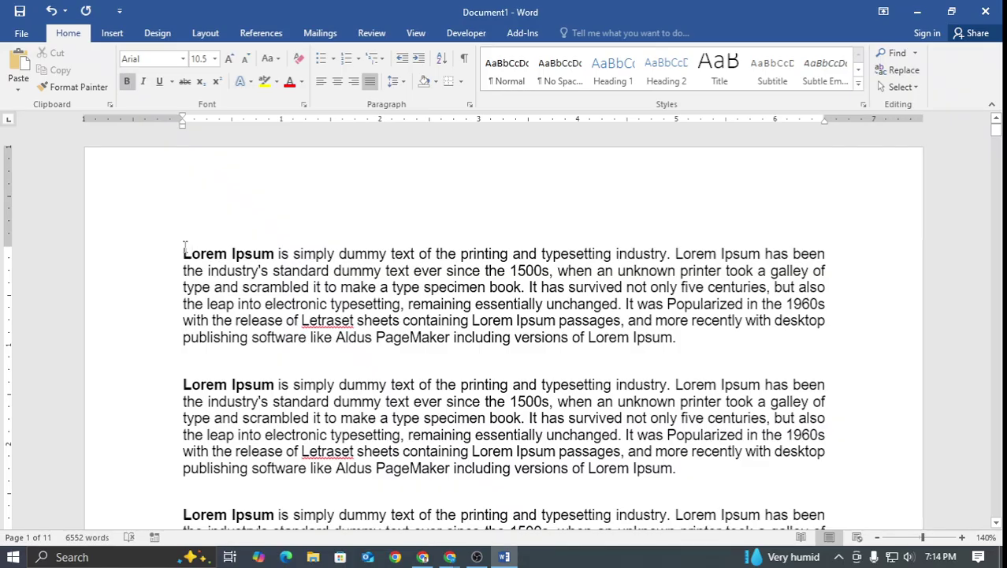
pyautogui.write('1st')
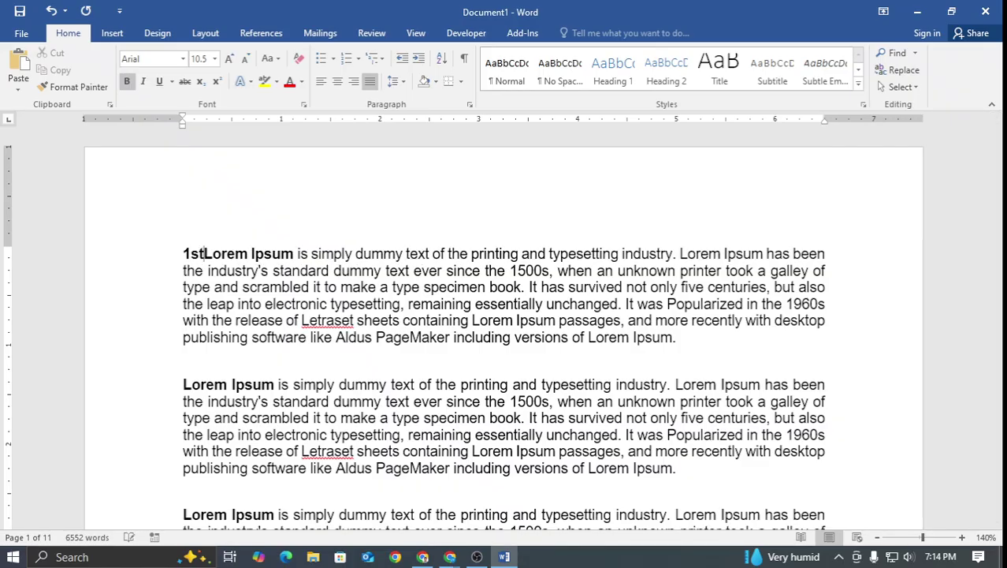
pyautogui.press('BackSpace')
pyautogui.press('BackSpace')
pyautogui.press('BackSpace')
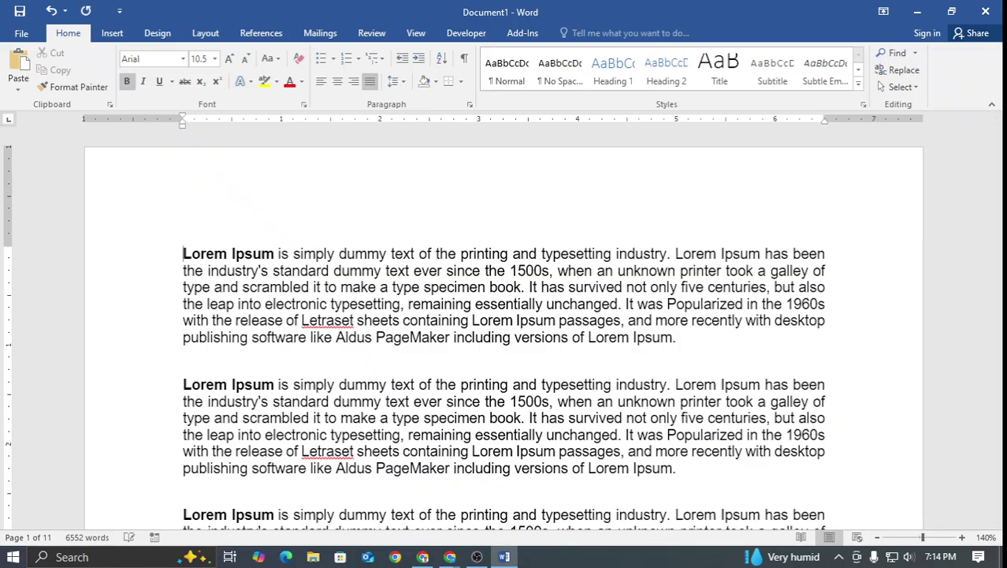
pyautogui.write('1')
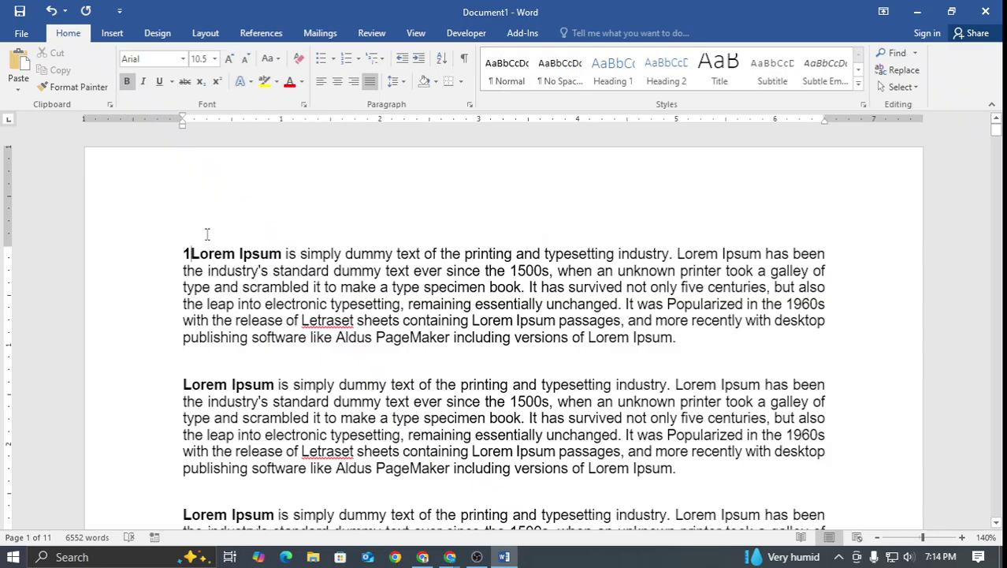
# Enlarge the number 1 at the start of the first page to 36 pt and color it red
pyautogui.doubleClick(187, 254)
pyautogui.hotkey('ctrl', 'c')
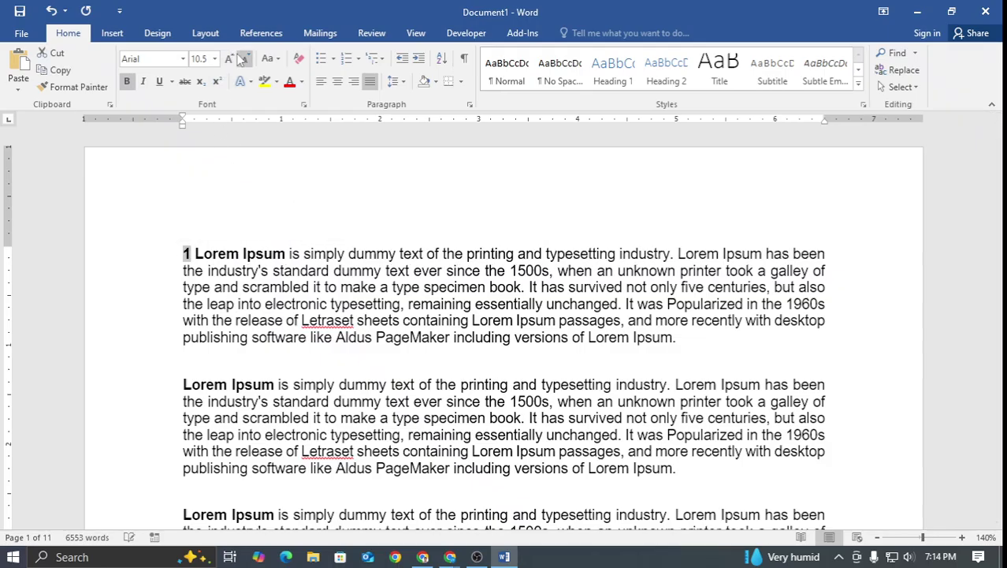
pyautogui.click(228, 60)
pyautogui.click(227, 59)
pyautogui.click(227, 59)
pyautogui.click(227, 59)
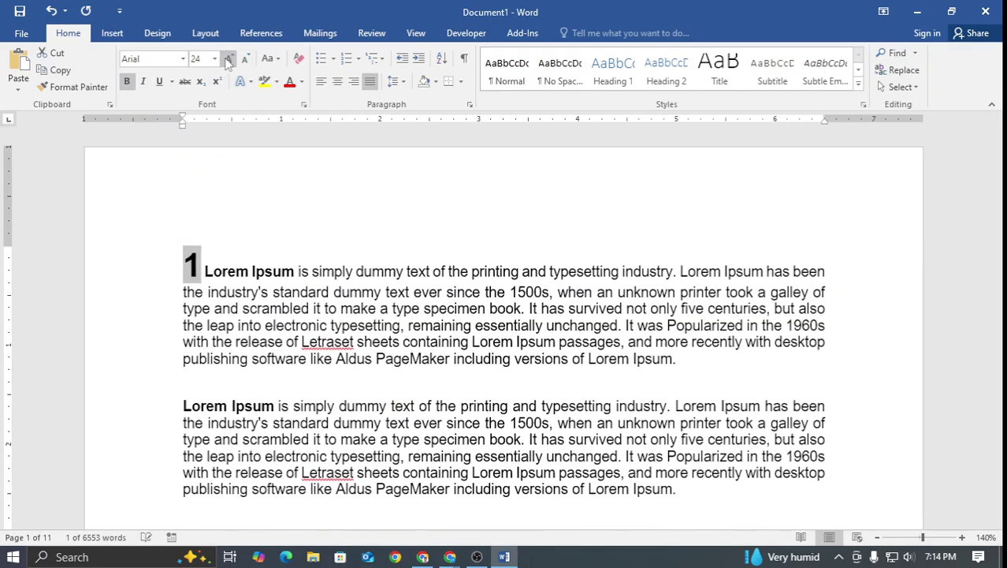
pyautogui.click(228, 59)
pyautogui.click(290, 82)
pyautogui.click(213, 248)
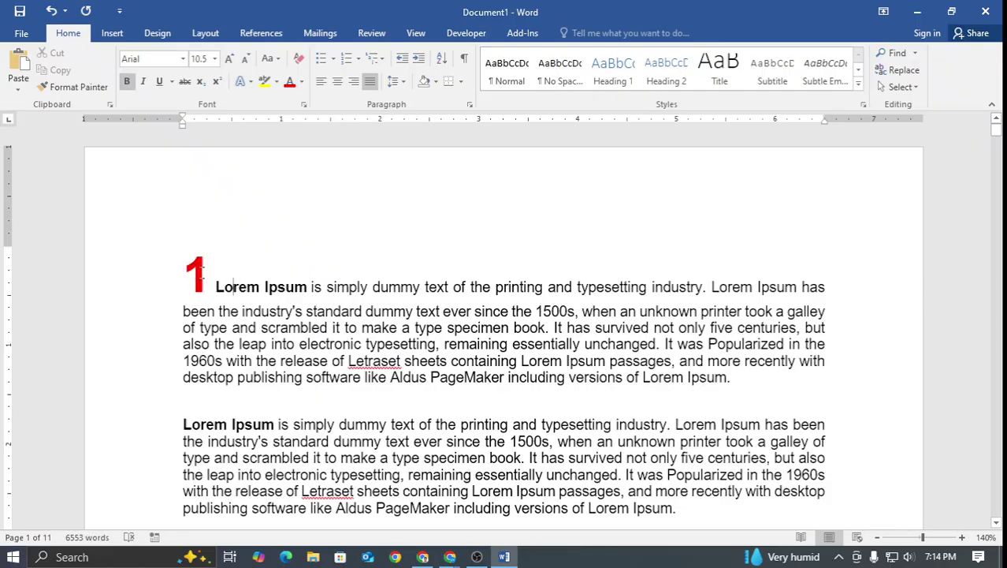
# Copy the red number to the start of the second page's text and change it to 2
pyautogui.click(167, 270)
pyautogui.scroll(-2, 201, 234)
pyautogui.scroll(-20, 201, 234)
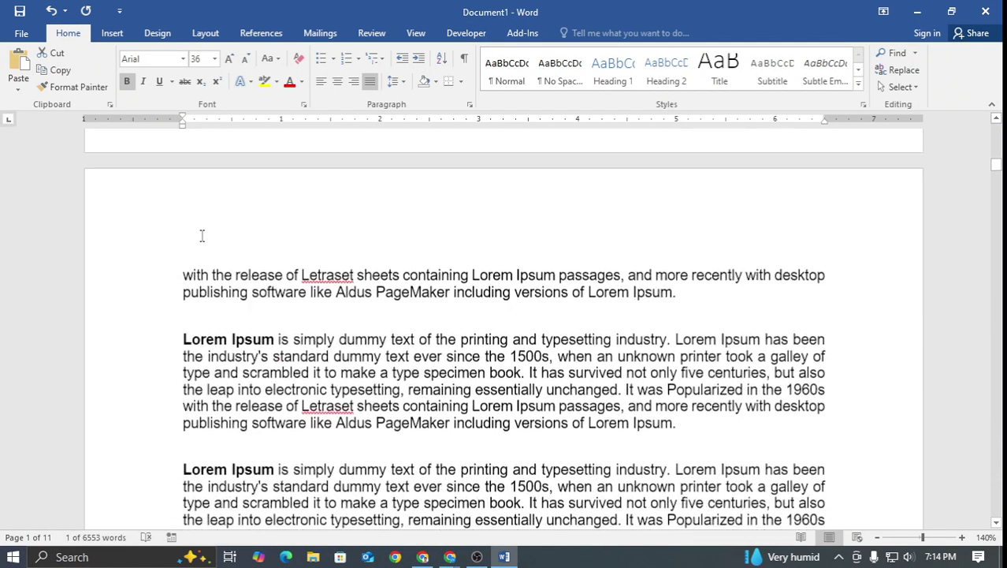
pyautogui.click(182, 235)
pyautogui.hotkey('ctrl', 'v')
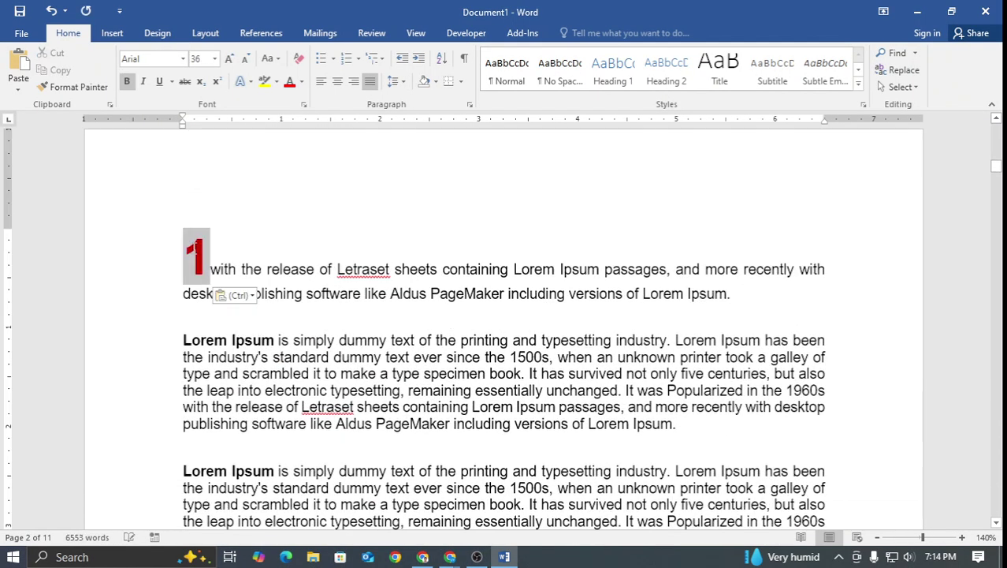
pyautogui.write('2')
pyautogui.scroll(-1, 200, 250)
pyautogui.scroll(1, 200, 251)
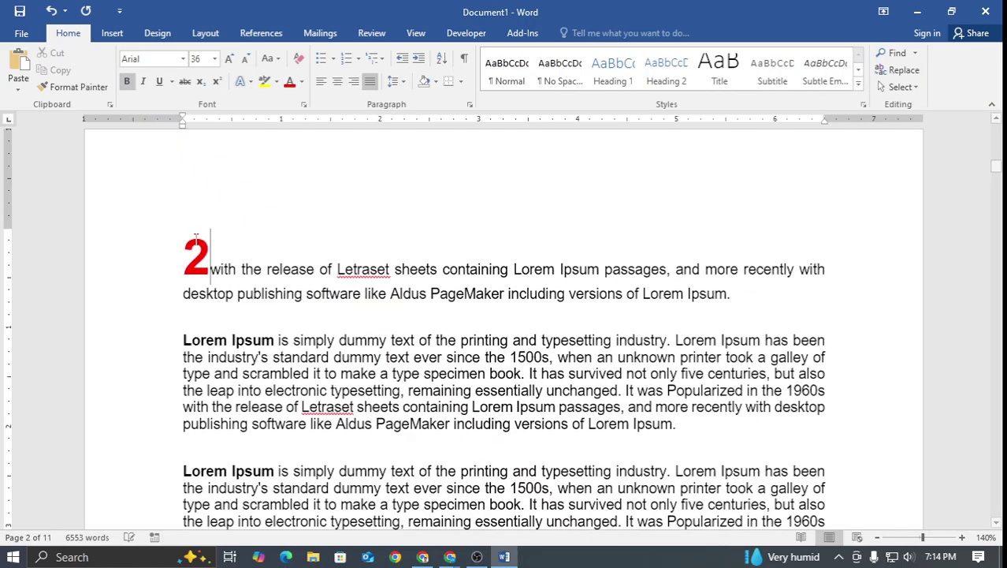
# Paste the red number at the start of the third page's text and change it to 3
pyautogui.scroll(-4, 193, 244)
pyautogui.scroll(-5, 189, 243)
pyautogui.click(182, 456)
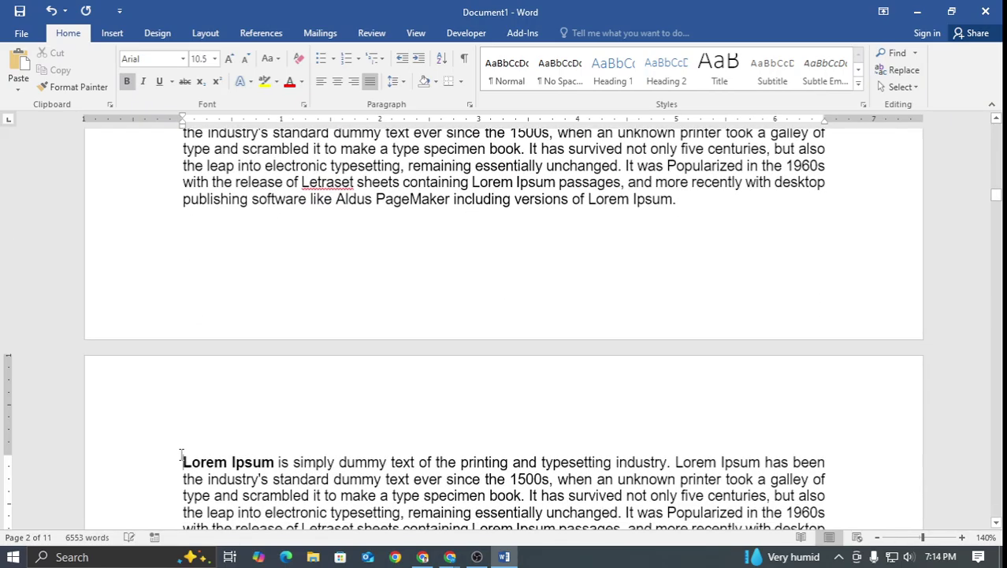
pyautogui.hotkey('ctrl', 'v')
pyautogui.doubleClick(197, 481)
pyautogui.write('3')
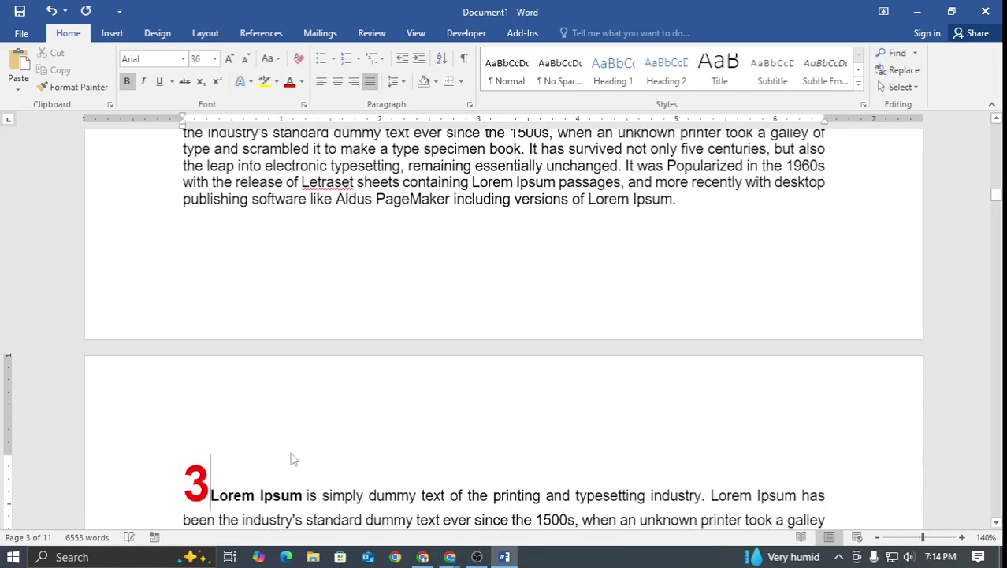
# From the first page, use Go To to jump to page 3, with the dialog moved aside to uncover the text
pyautogui.scroll(-10, 299, 441)
pyautogui.scroll(3, 302, 421)
pyautogui.click(300, 408)
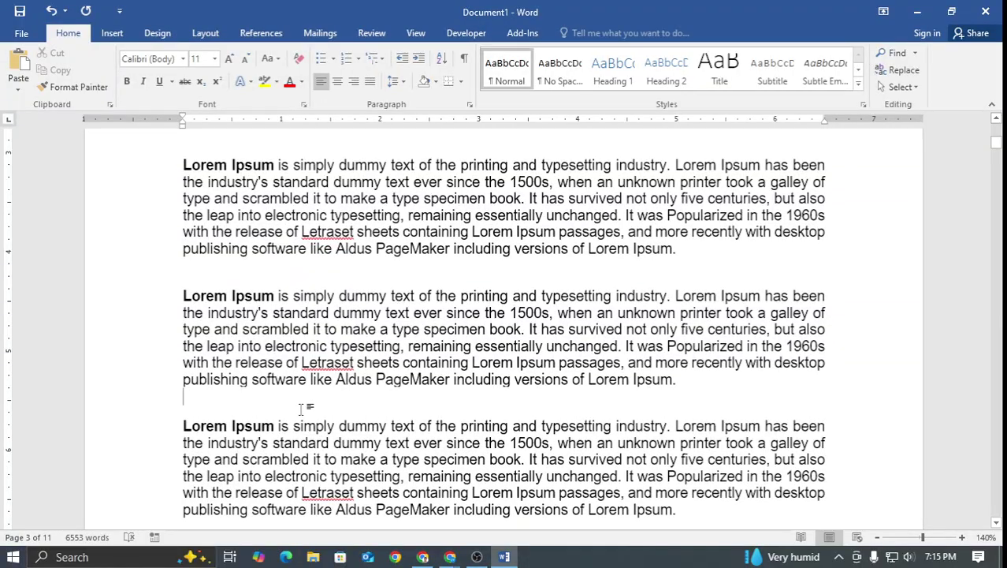
pyautogui.hotkey('ctrl', 'h')
pyautogui.click(251, 162)
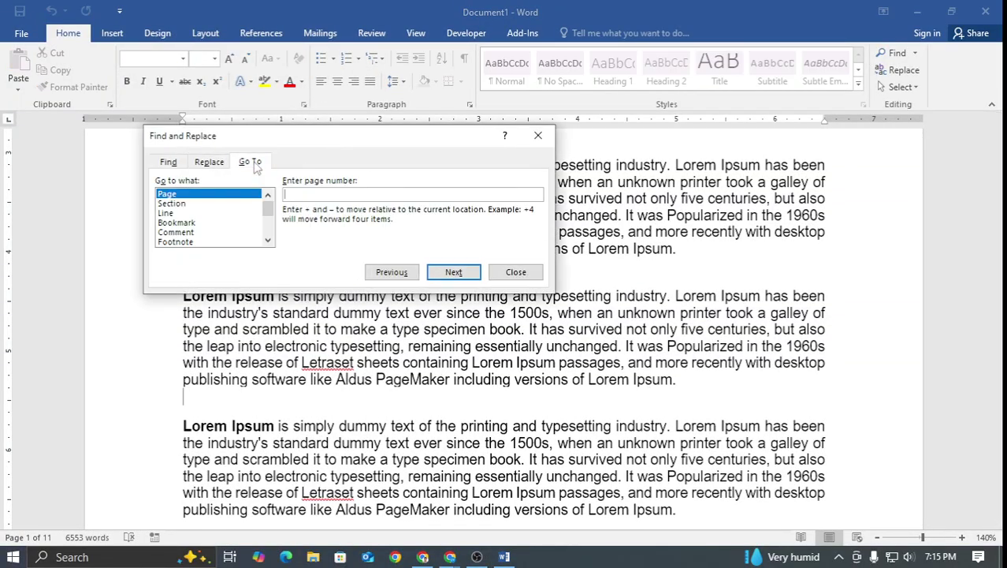
pyautogui.write('3')
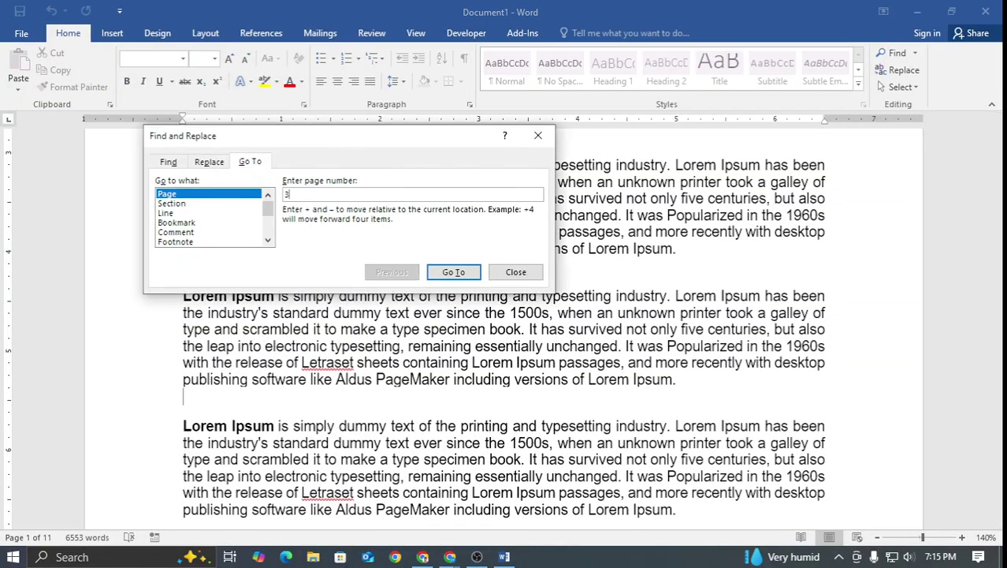
pyautogui.moveTo(390, 141); pyautogui.dragTo(736, 244)
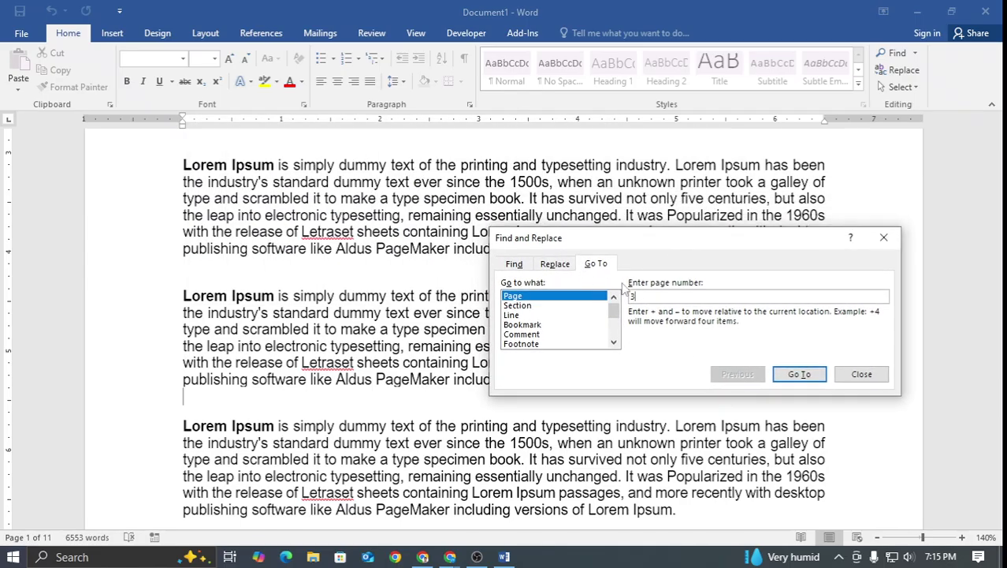
pyautogui.click(798, 374)
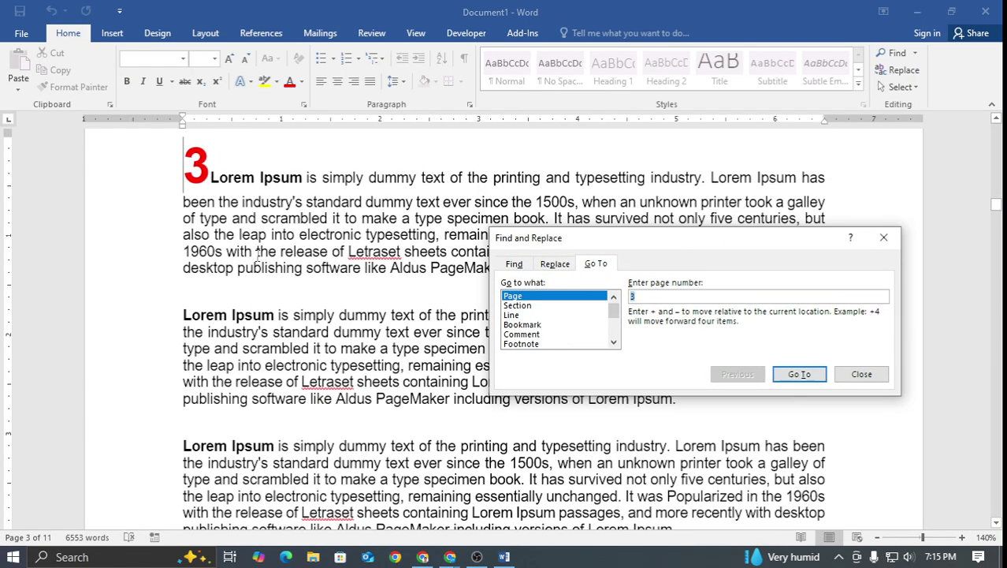
# Examine the Go To targets Section, Line, Bookmark, Comment and Footnote, pointing out the sections in the text
pyautogui.click(530, 308)
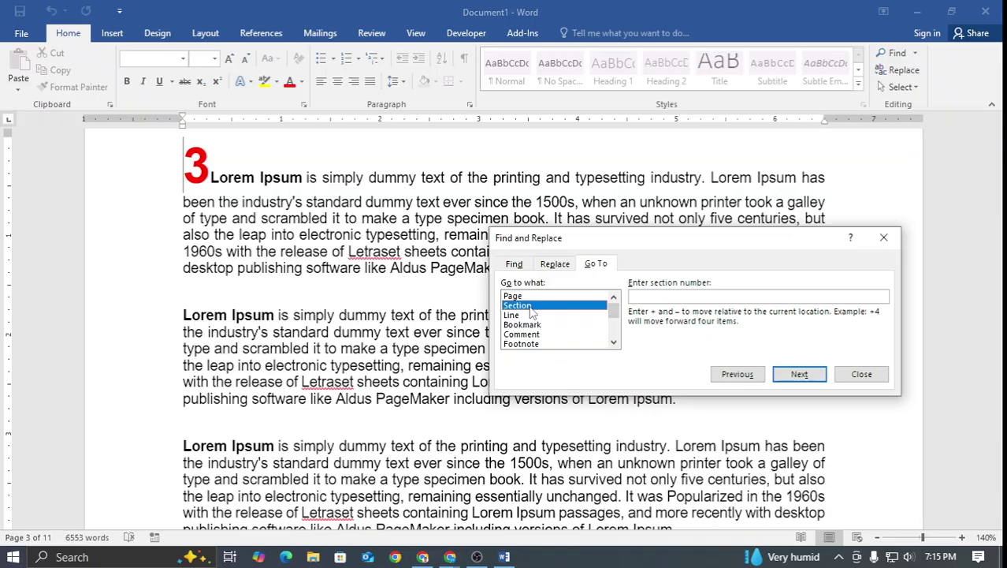
pyautogui.click(289, 197)
pyautogui.click(309, 417)
pyautogui.click(358, 527)
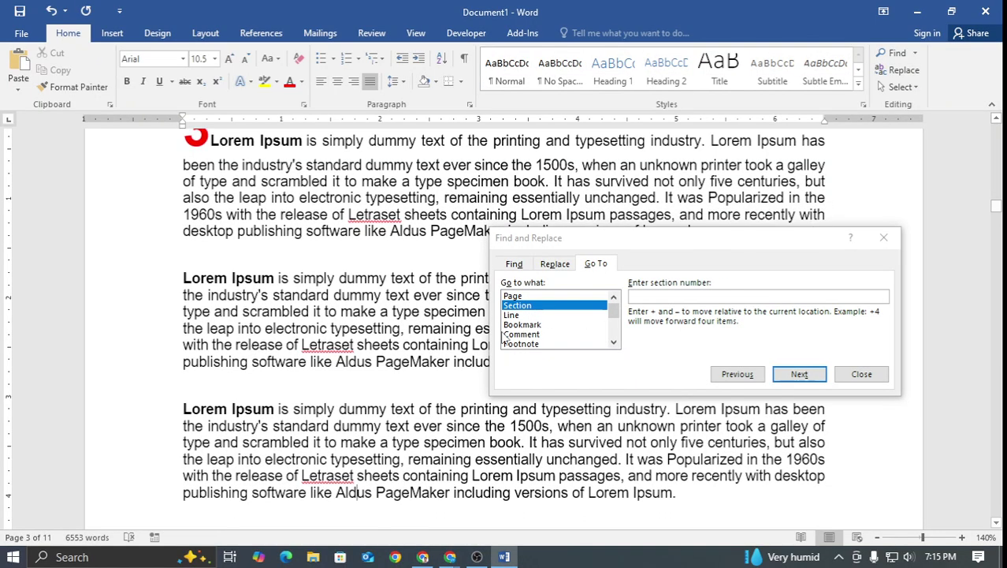
pyautogui.click(519, 315)
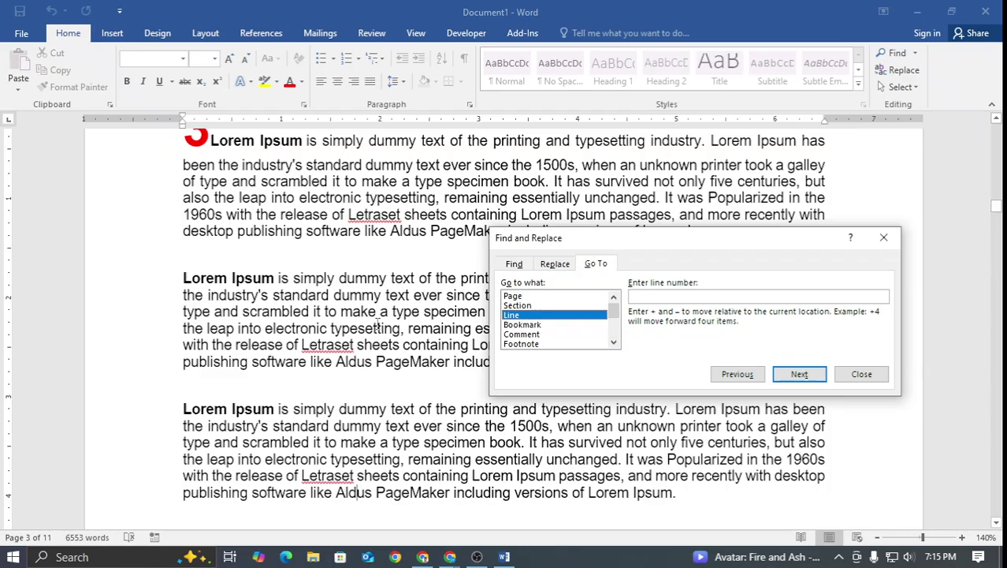
pyautogui.click(530, 324)
pyautogui.click(530, 333)
pyautogui.click(529, 344)
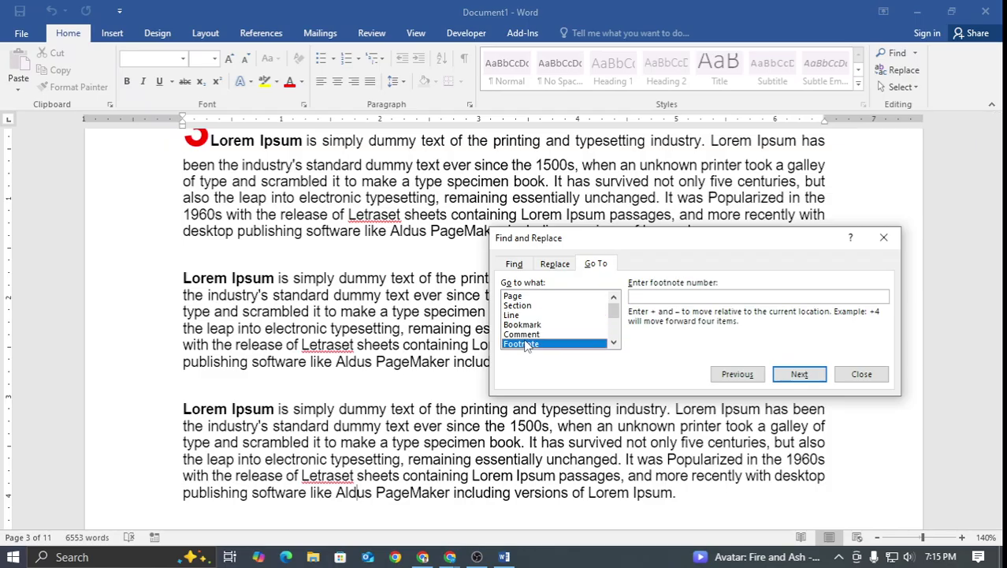
# Look through the remaining Go To targets and close the Find and Replace dialog
pyautogui.scroll(-2, 528, 334)
pyautogui.scroll(2, 528, 335)
pyautogui.click(853, 373)
pyautogui.scroll(3, 325, 299)
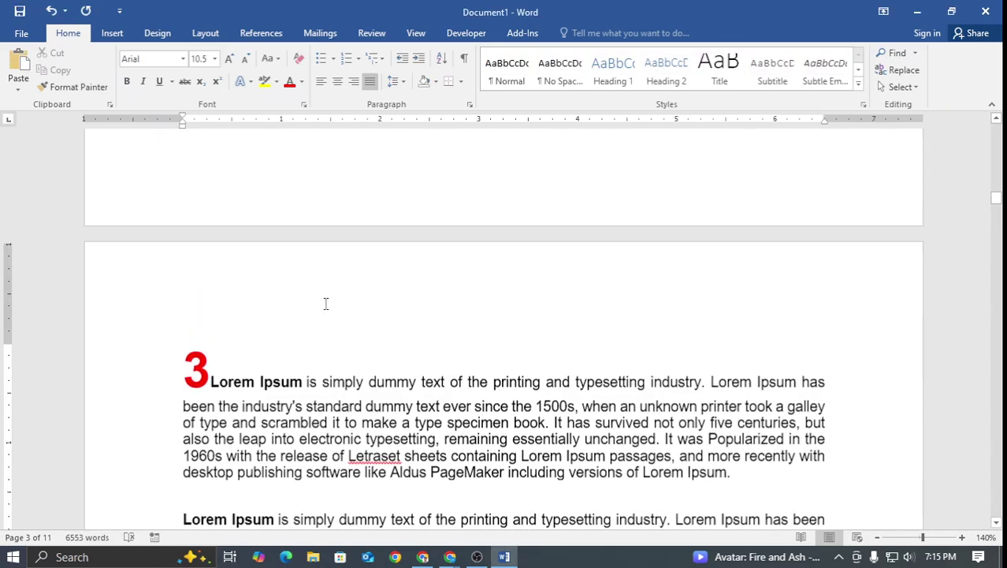
pyautogui.scroll(-6, 311, 306)
pyautogui.scroll(15, 312, 307)
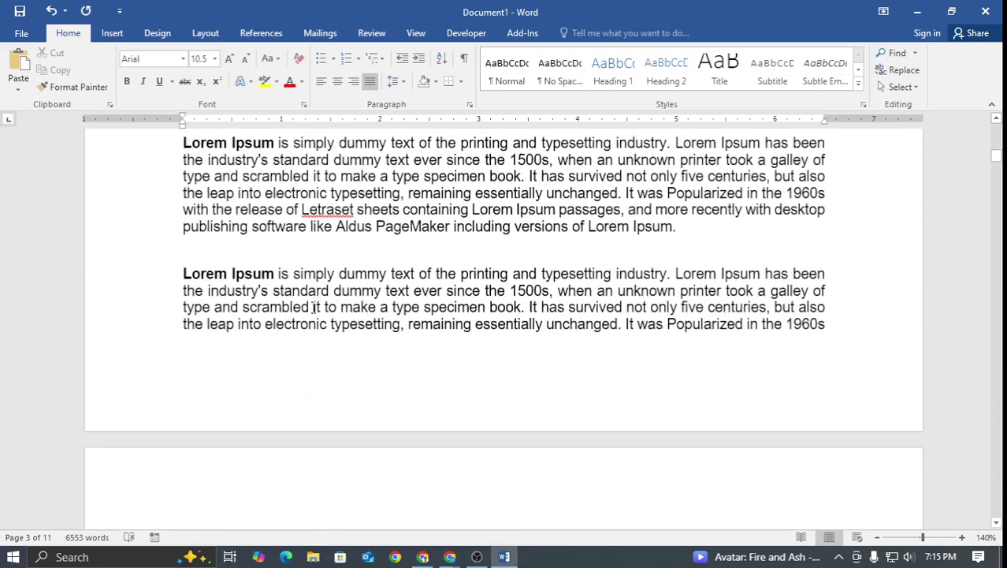
# Try to apply the formatting of the word "dummy" in the first paragraph to the whole document with Format Painter
pyautogui.hotkey('ctrl', 'a')
pyautogui.scroll(10, 312, 311)
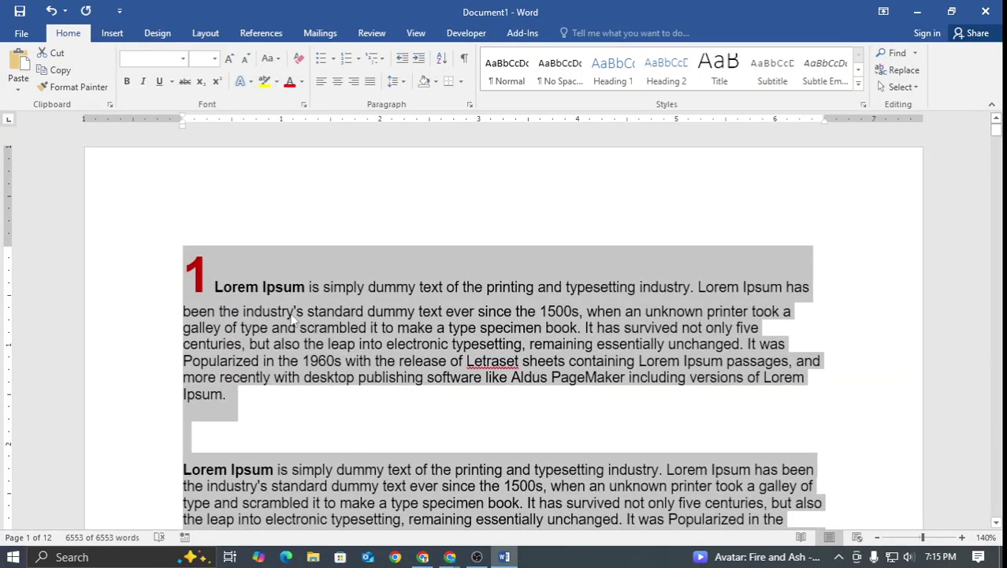
pyautogui.click(278, 289)
pyautogui.moveTo(278, 289); pyautogui.dragTo(444, 289)
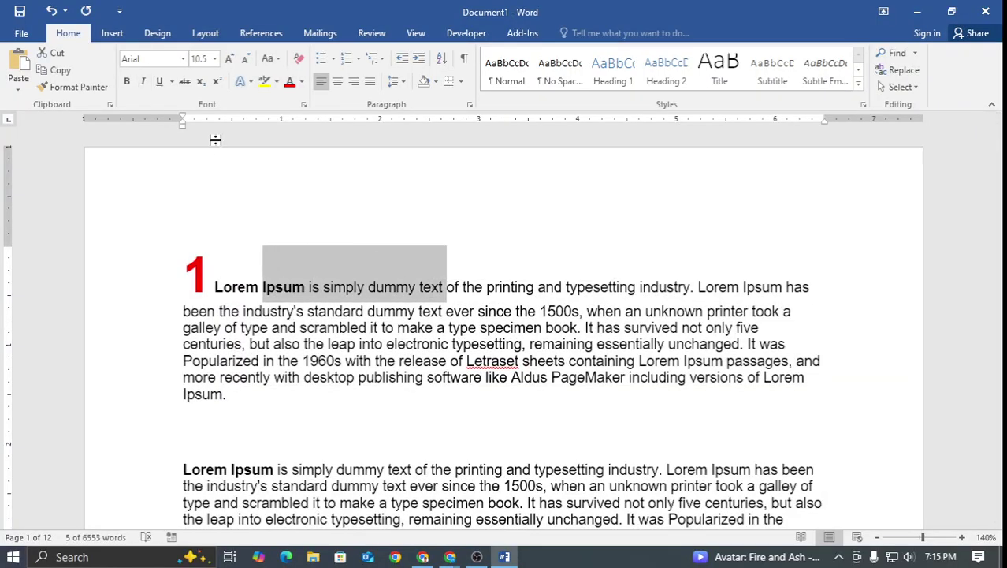
pyautogui.click(407, 288)
pyautogui.doubleClick(394, 288)
pyautogui.click(76, 86)
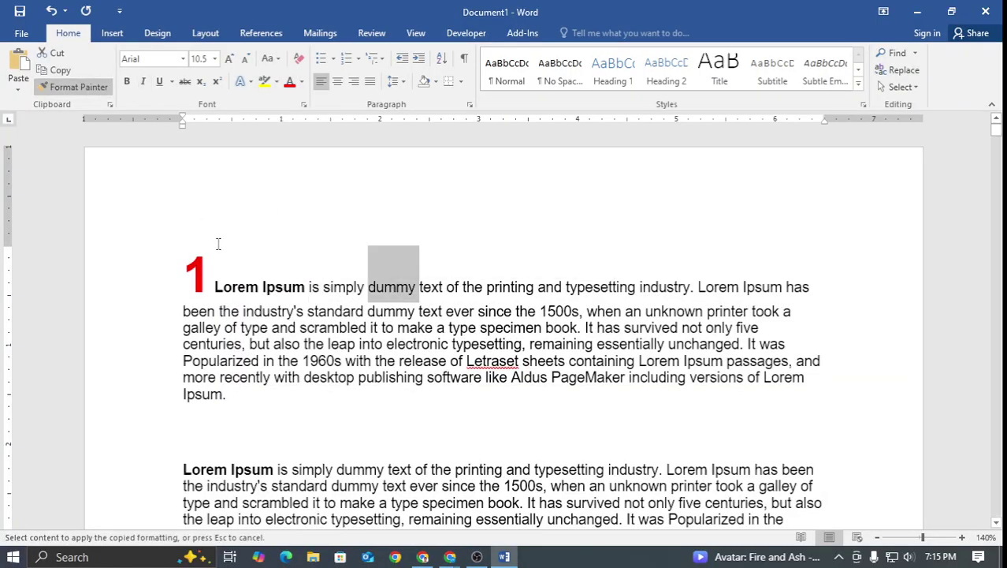
pyautogui.hotkey('ctrl', 'a')
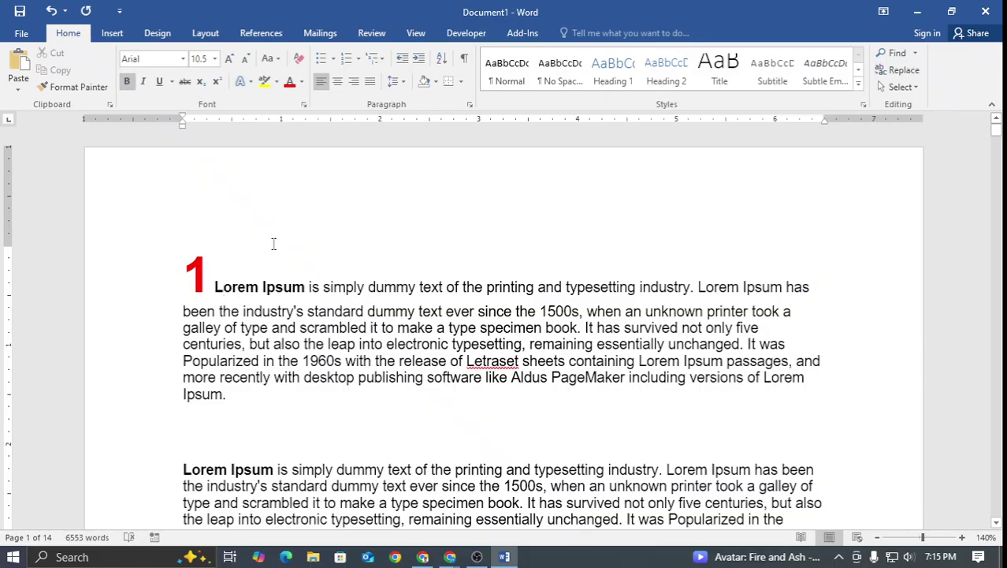
# Copy the formatting at "dummy" with Format Painter onto the first paragraph and the start of the second
pyautogui.click(395, 288)
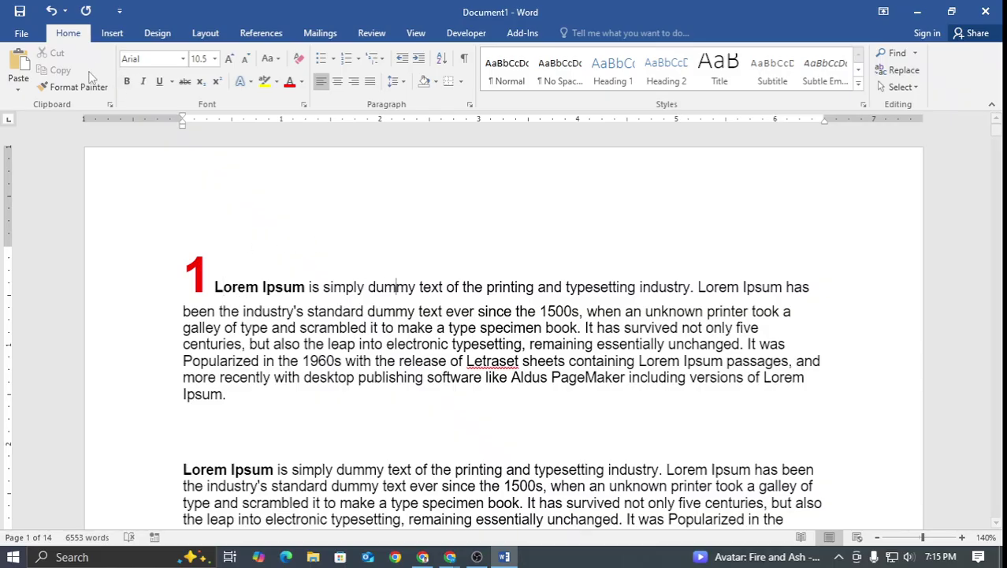
pyautogui.click(76, 86)
pyautogui.moveTo(175, 269); pyautogui.dragTo(394, 430)
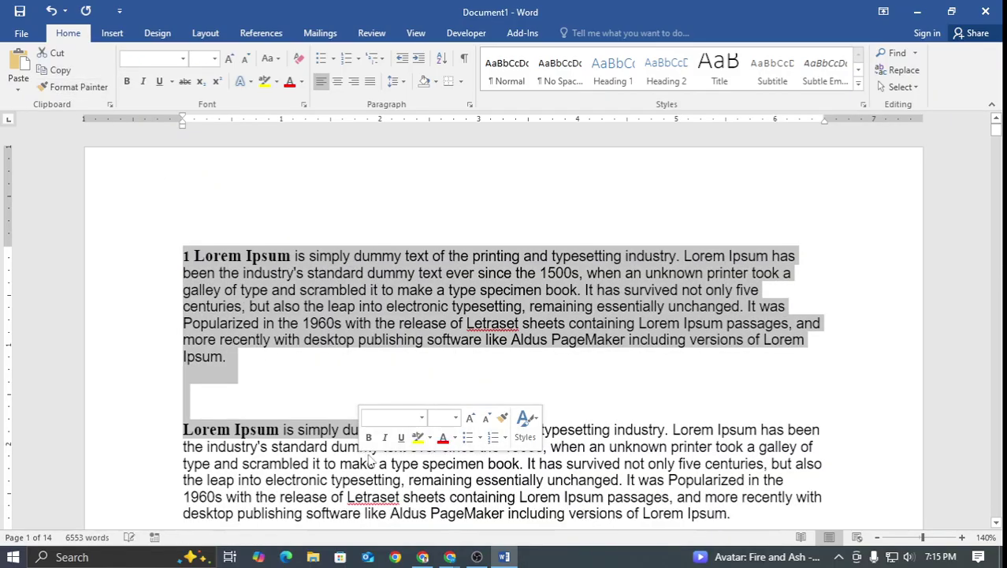
pyautogui.click(301, 325)
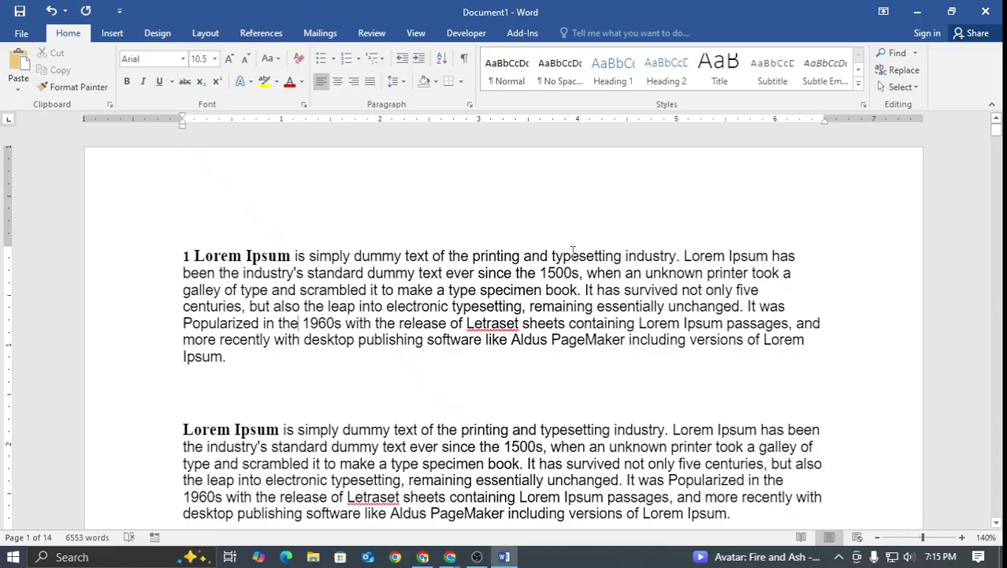
# View the Select options, select the entire document text, and clear the selection
pyautogui.click(902, 87)
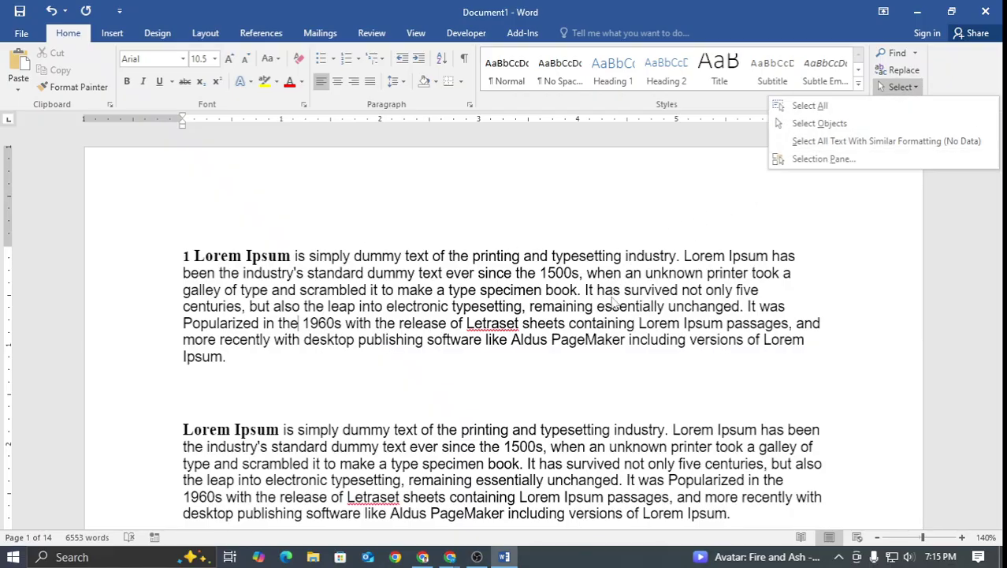
pyautogui.press('Escape')
pyautogui.hotkey('ctrl', 'a')
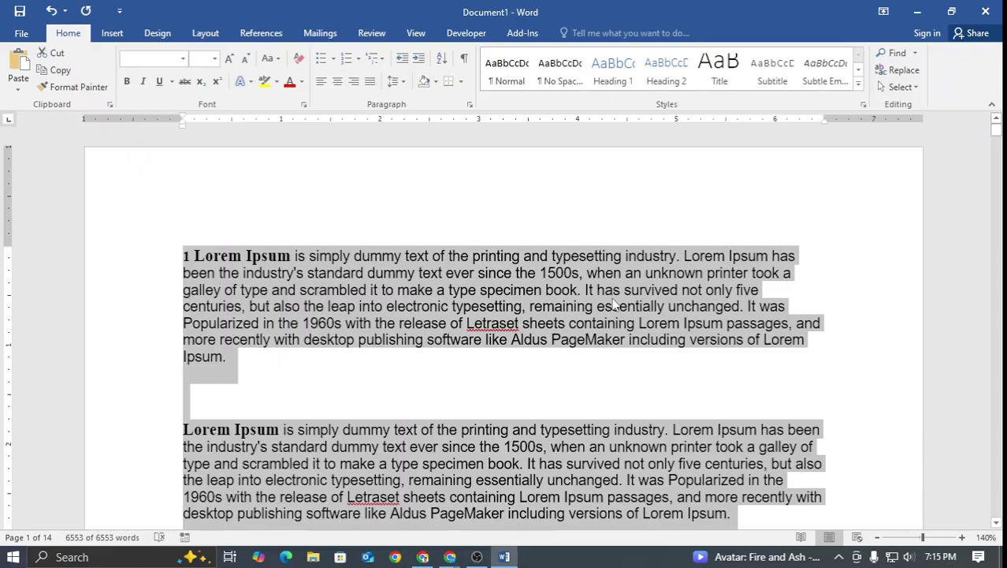
pyautogui.click(613, 298)
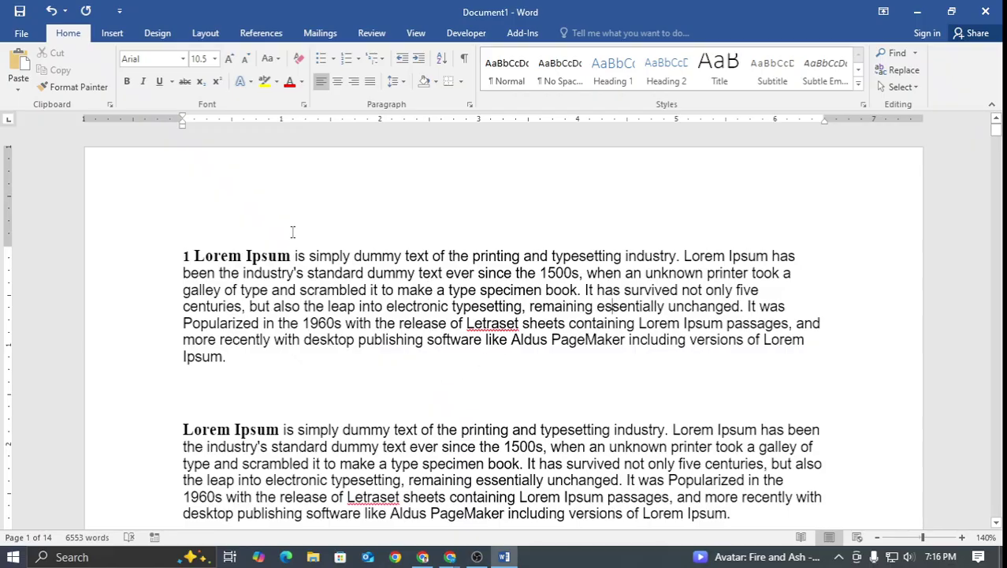
# Switch to the Google Meet call, read the in-call messages, and close the chat and the raised-hands notice
pyautogui.scroll(-10, 291, 231)
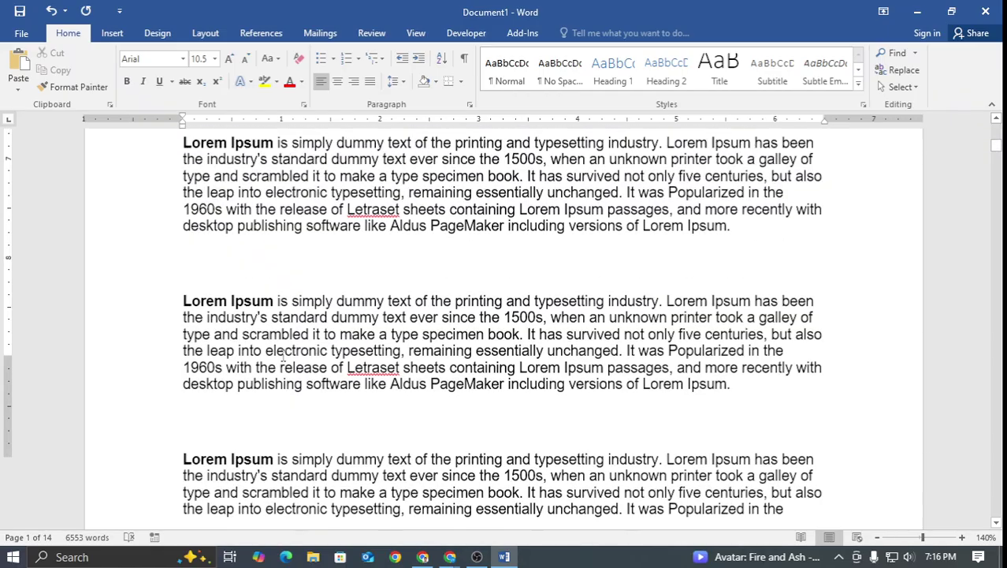
pyautogui.scroll(-8, 282, 355)
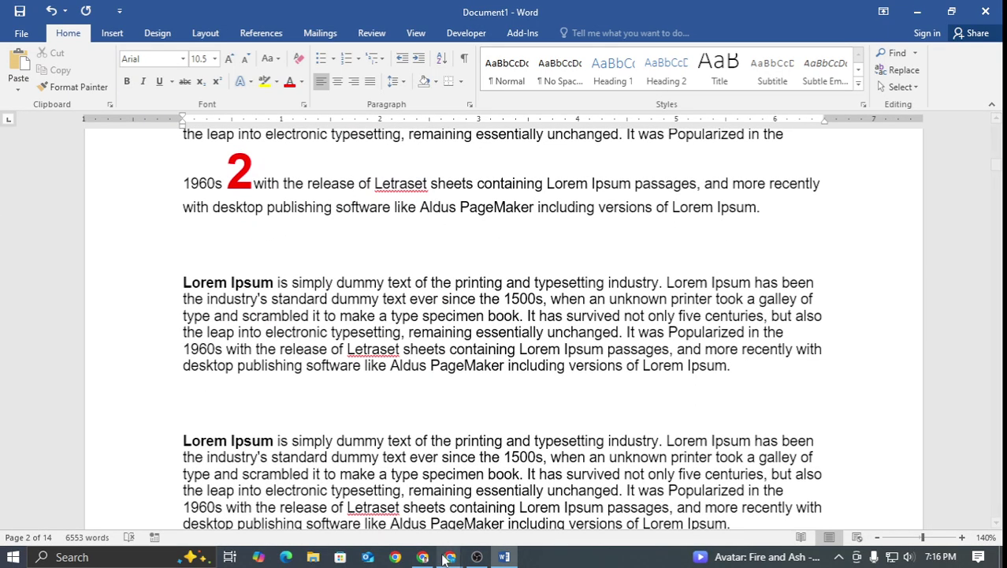
pyautogui.click(445, 558)
pyautogui.click(378, 422)
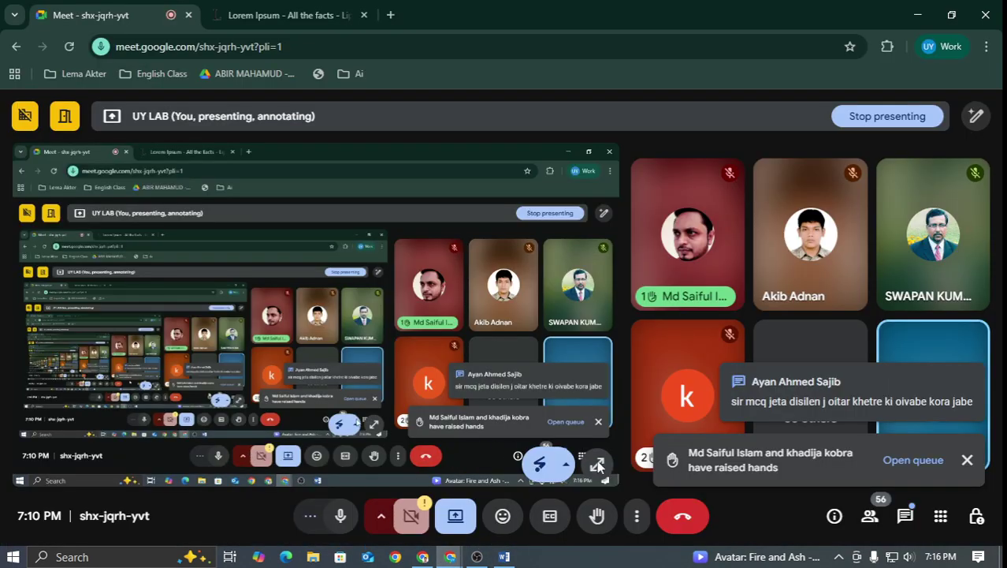
pyautogui.click(908, 519)
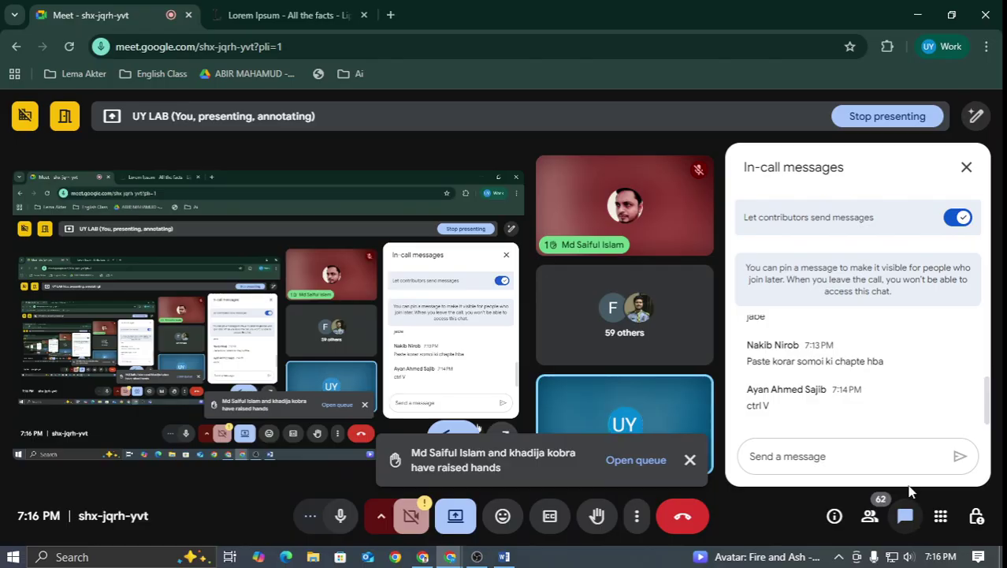
pyautogui.scroll(3, 839, 363)
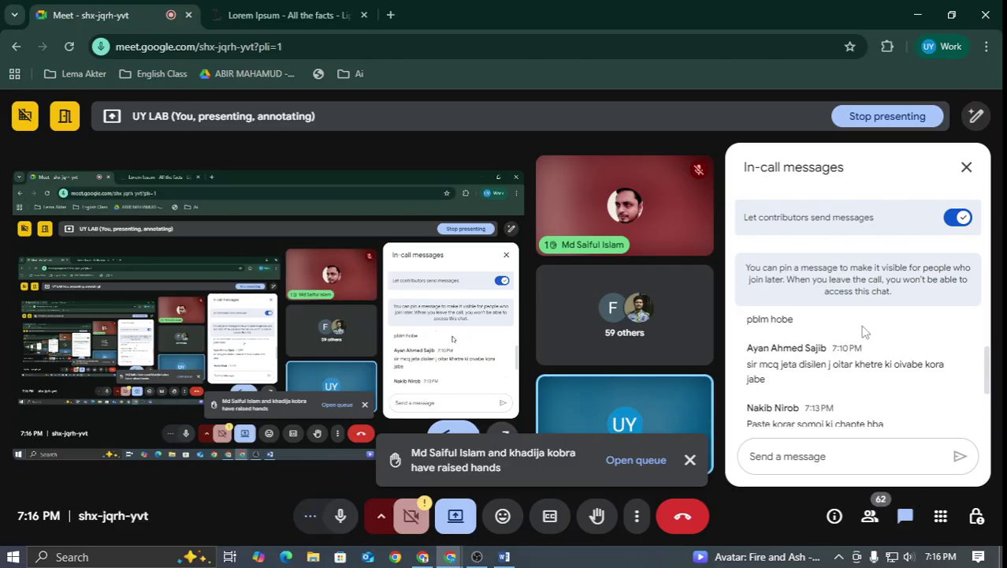
pyautogui.click(968, 160)
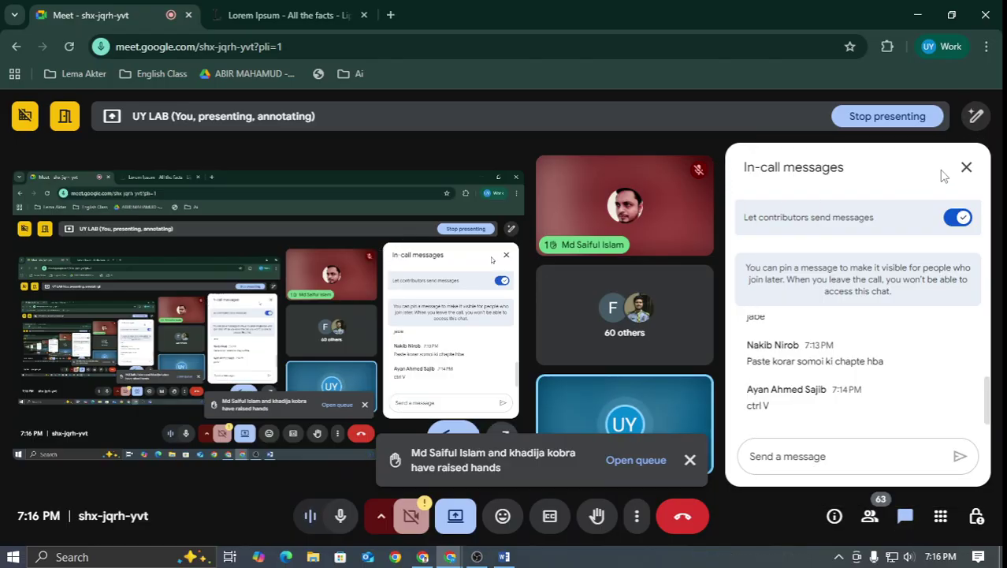
pyautogui.click(966, 167)
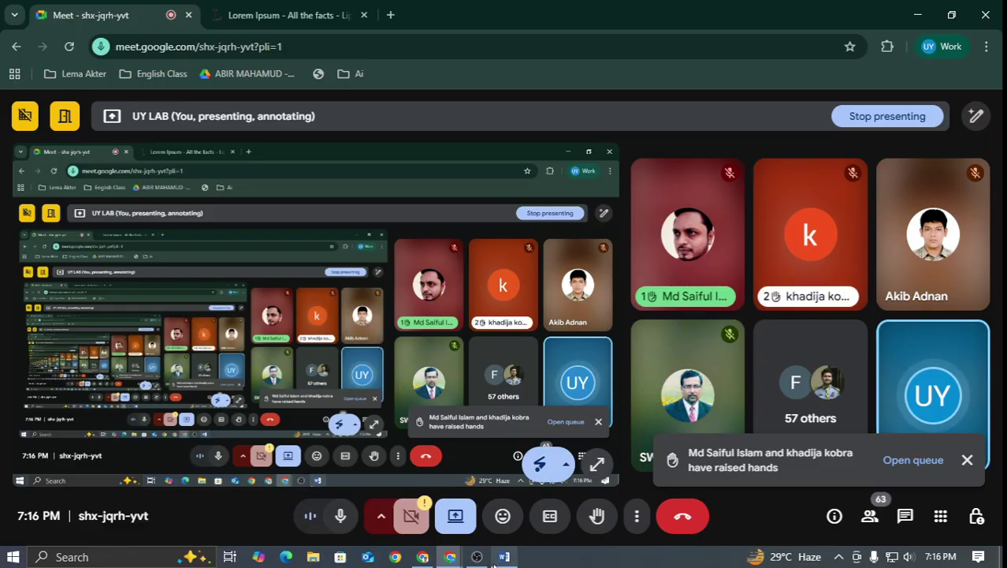
pyautogui.click(967, 460)
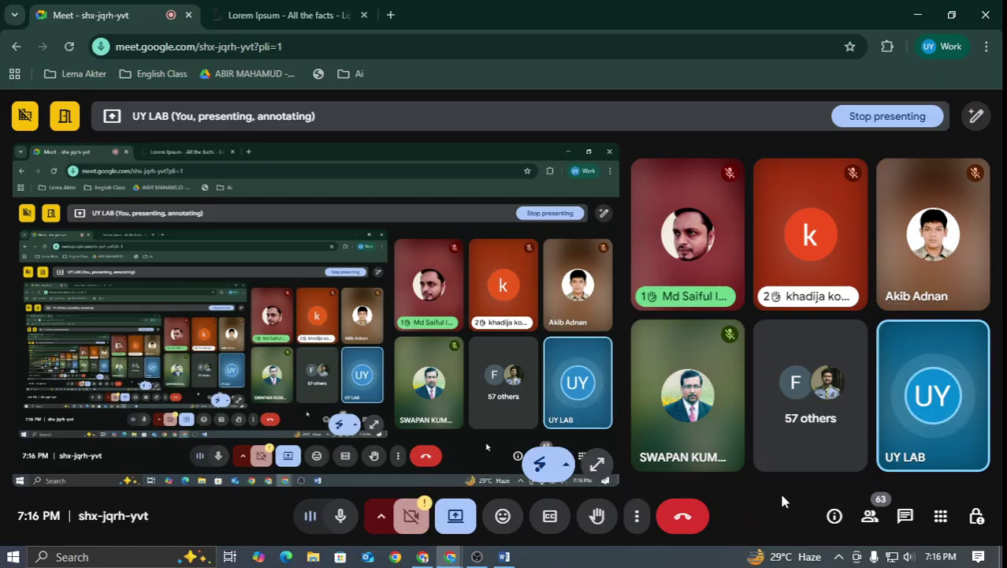
# Switch back to Word and place the cursor at the start of the first page's text, briefly checking the call for messages
pyautogui.click(505, 557)
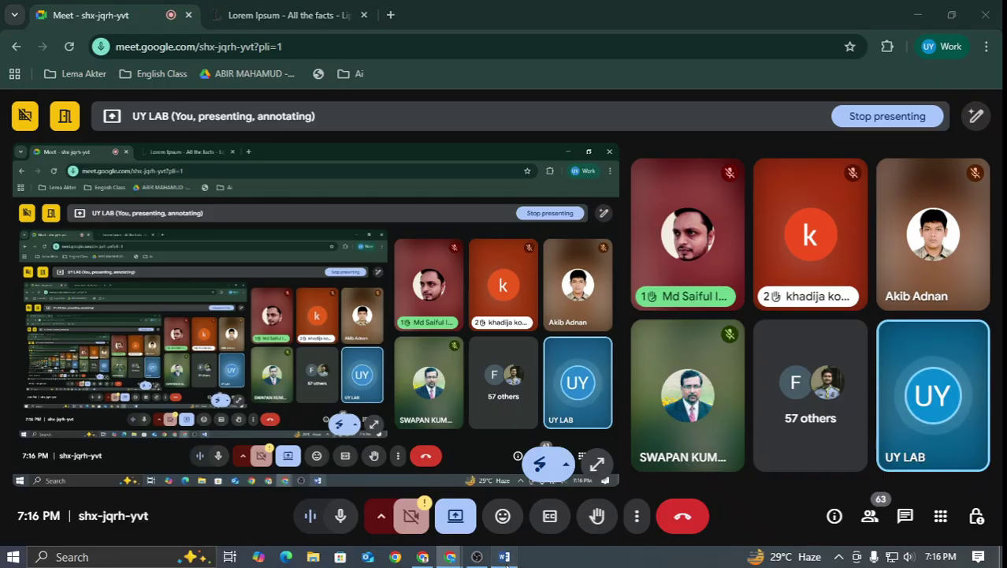
pyautogui.scroll(10, 282, 226)
pyautogui.scroll(10, 283, 226)
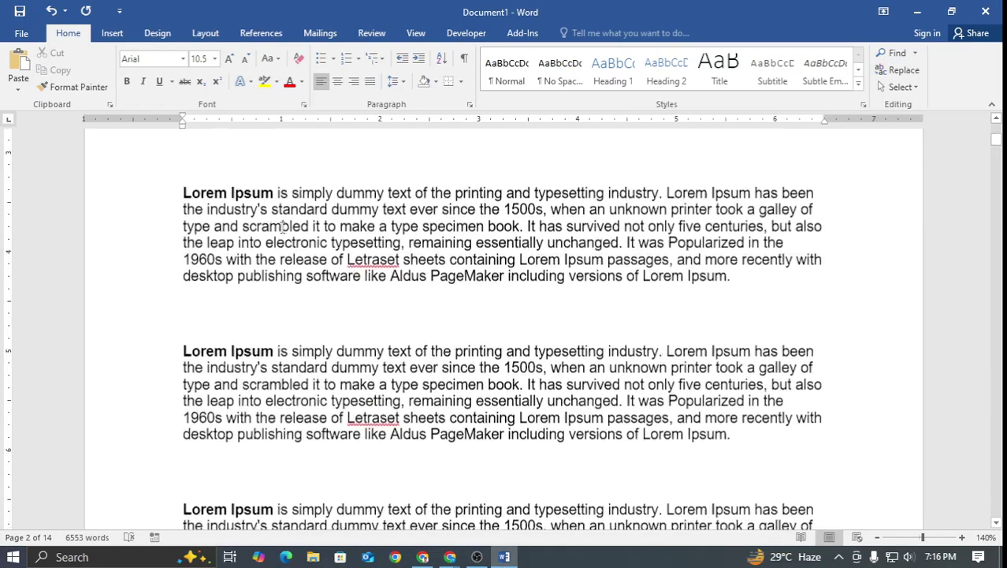
pyautogui.scroll(2, 282, 227)
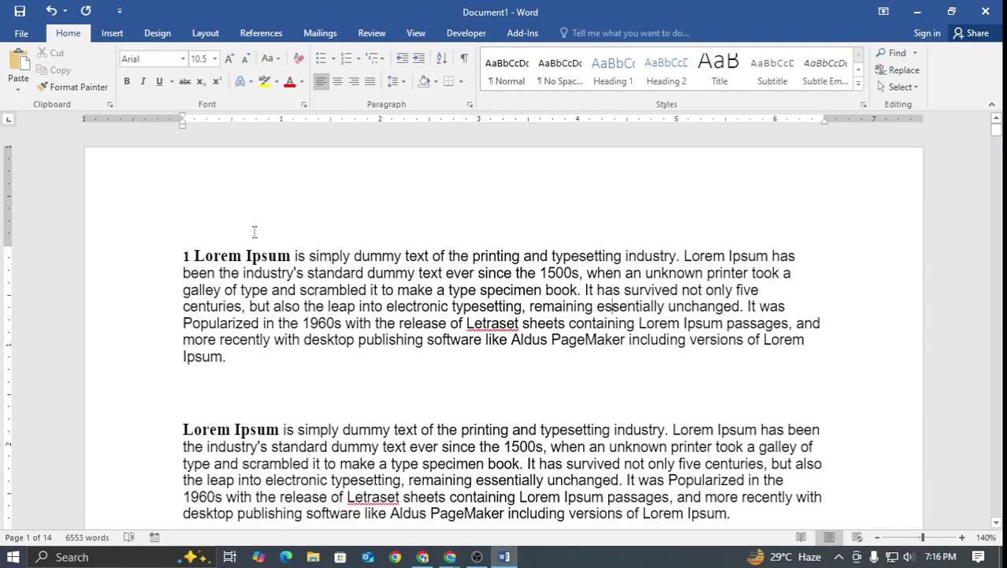
pyautogui.click(177, 251)
pyautogui.scroll(-5, 189, 253)
pyautogui.scroll(5, 471, 350)
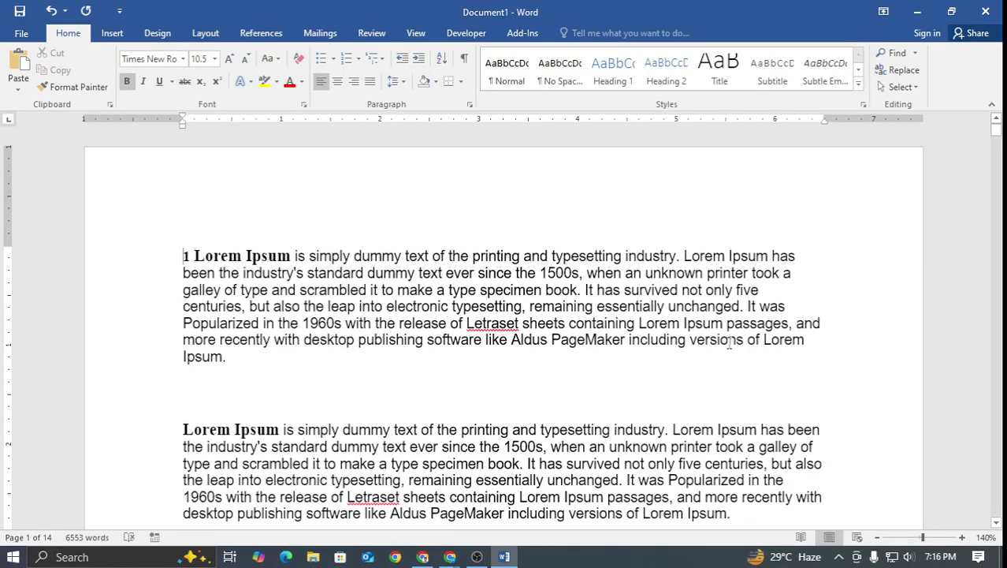
pyautogui.hotkey('alt', 'Tab')
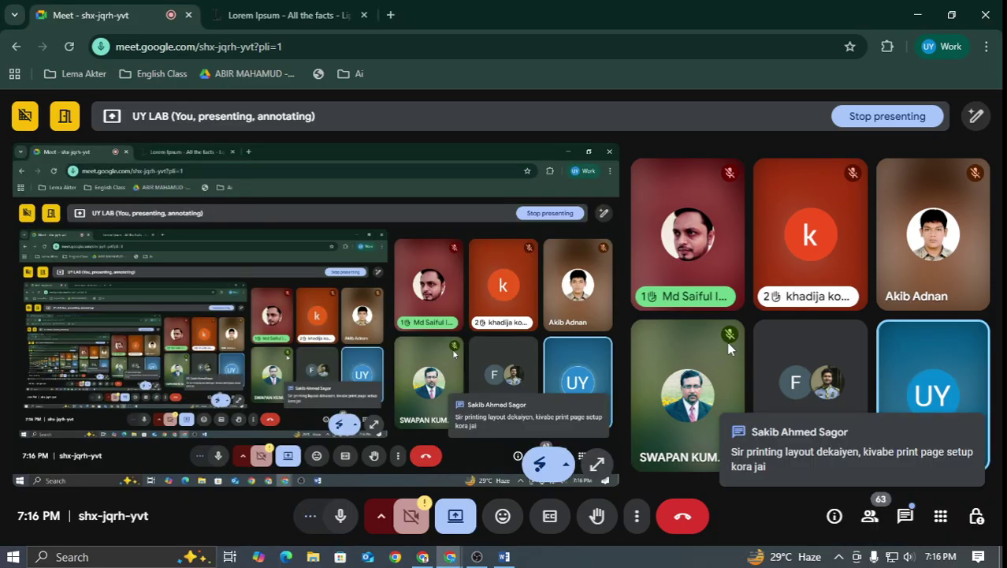
pyautogui.hotkey('alt', 'Tab')
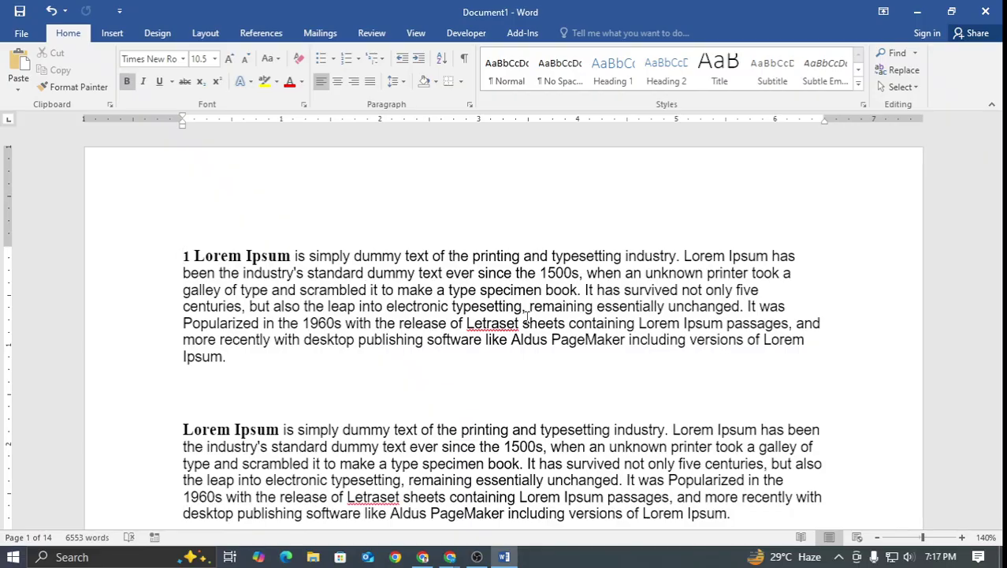
# Insert several blank lines above the first page's text and remove them again
pyautogui.scroll(4, 522, 309)
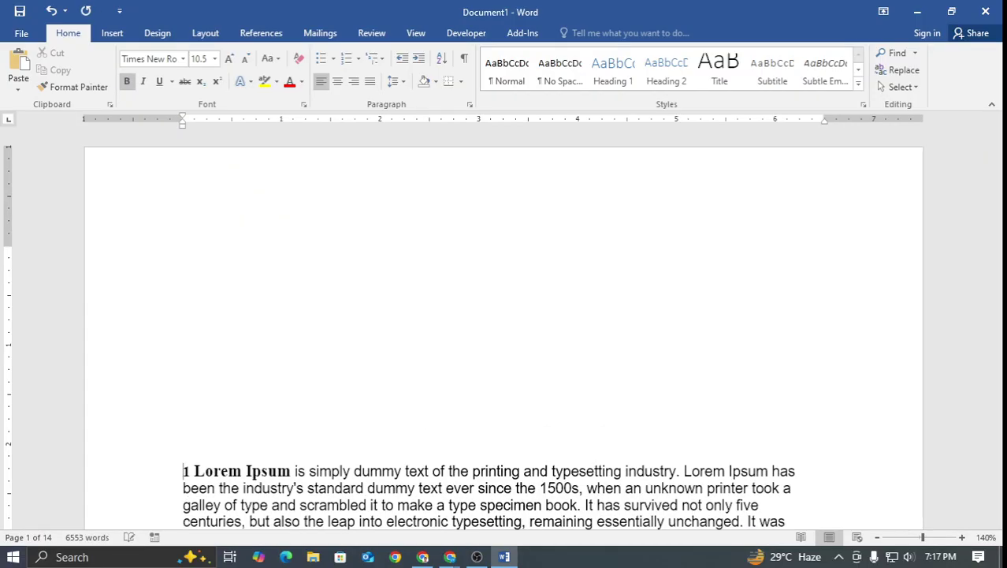
pyautogui.scroll(1, 518, 302)
pyautogui.scroll(-5, 150, 239)
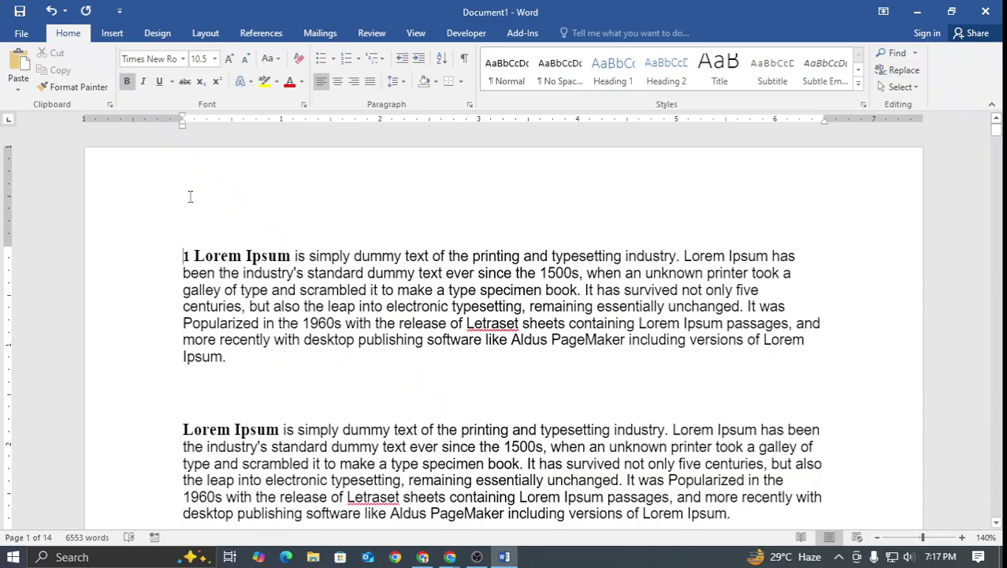
# Insert blank lines before the first page's text until it moves onto the second page
pyautogui.scroll(5, 241, 240)
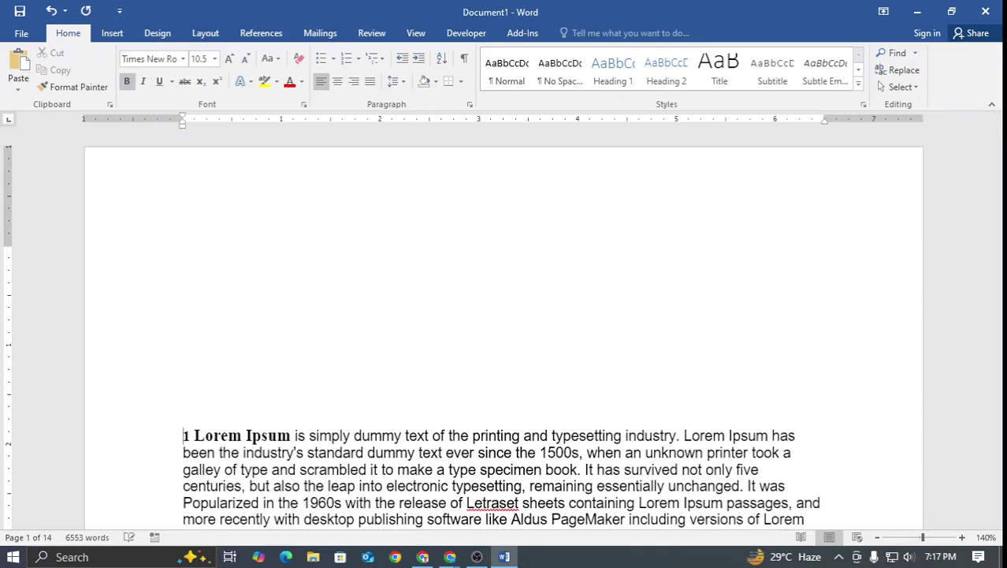
pyautogui.scroll(-5, 275, 199)
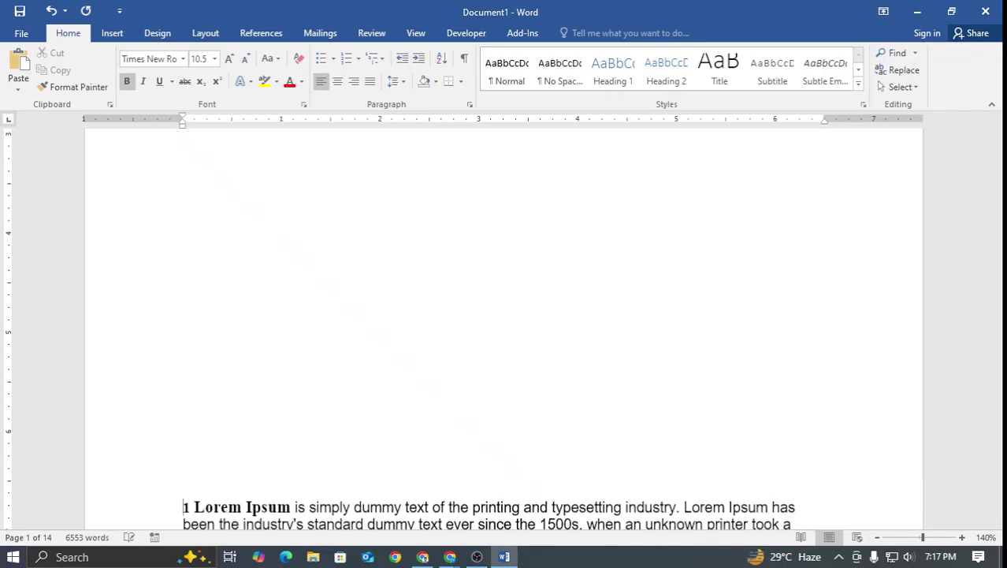
pyautogui.scroll(2, 275, 198)
pyautogui.press('Return')
pyautogui.press('Return')
pyautogui.press('Return')
pyautogui.press('Return')
pyautogui.press('Return')
pyautogui.press('Return')
pyautogui.press('Return')
pyautogui.press('Return')
pyautogui.press('Return')
pyautogui.press('Return')
pyautogui.press('Return')
pyautogui.press('Return')
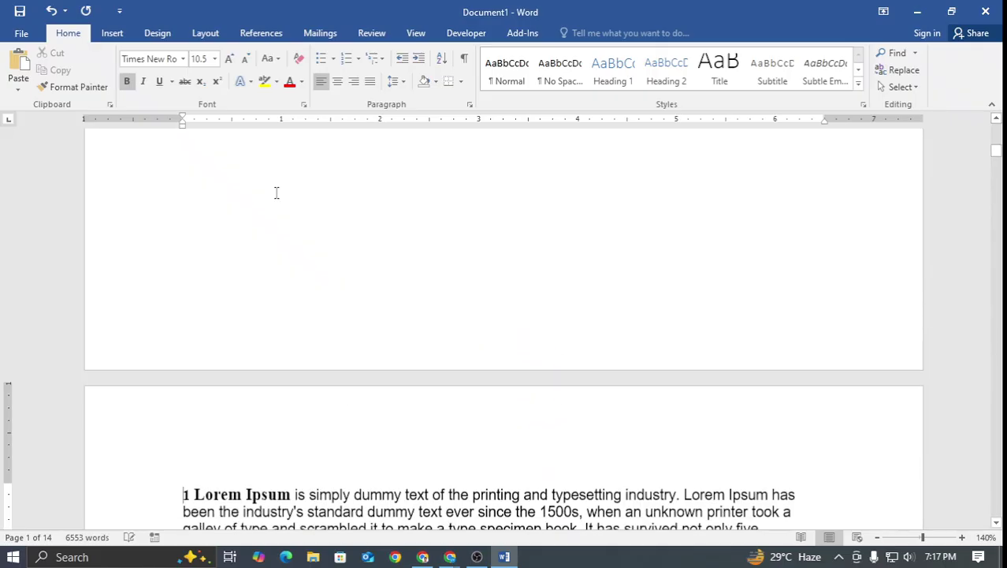
# Check the shifted text and delete the blank lines above it to bring it back to the first page
pyautogui.scroll(-20, 276, 189)
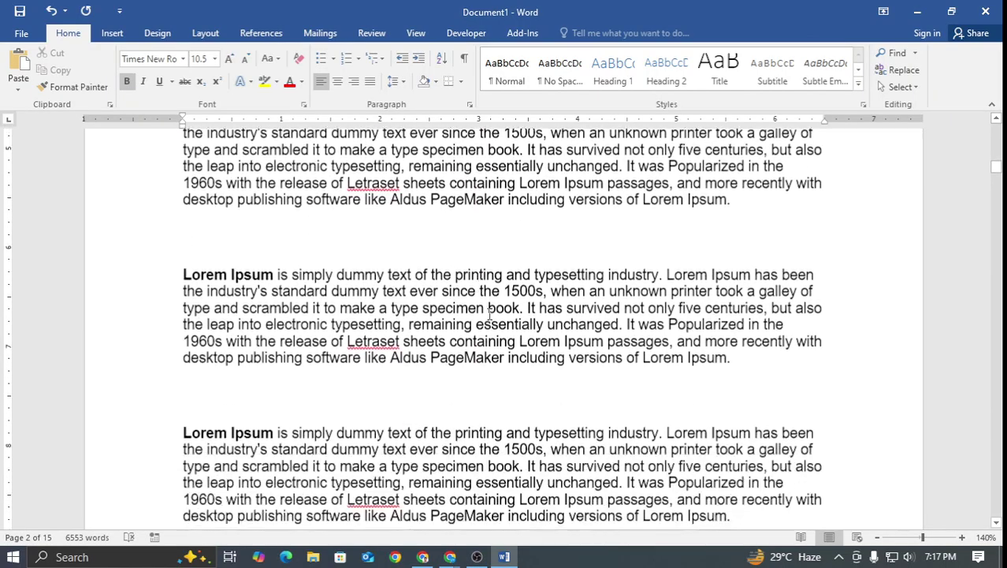
pyautogui.scroll(8, 450, 396)
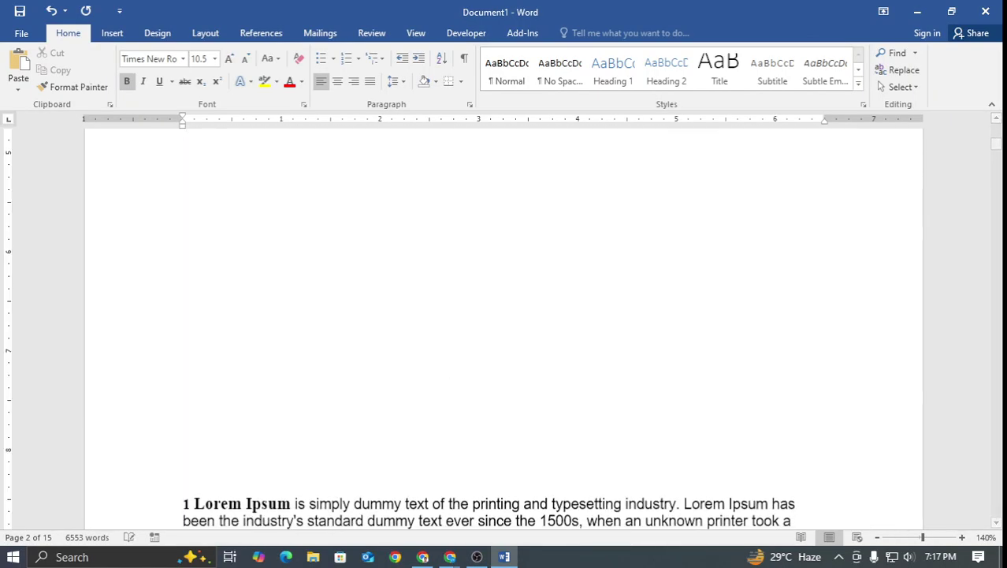
pyautogui.scroll(-7, 450, 390)
pyautogui.scroll(-1, 238, 227)
pyautogui.scroll(2, 238, 227)
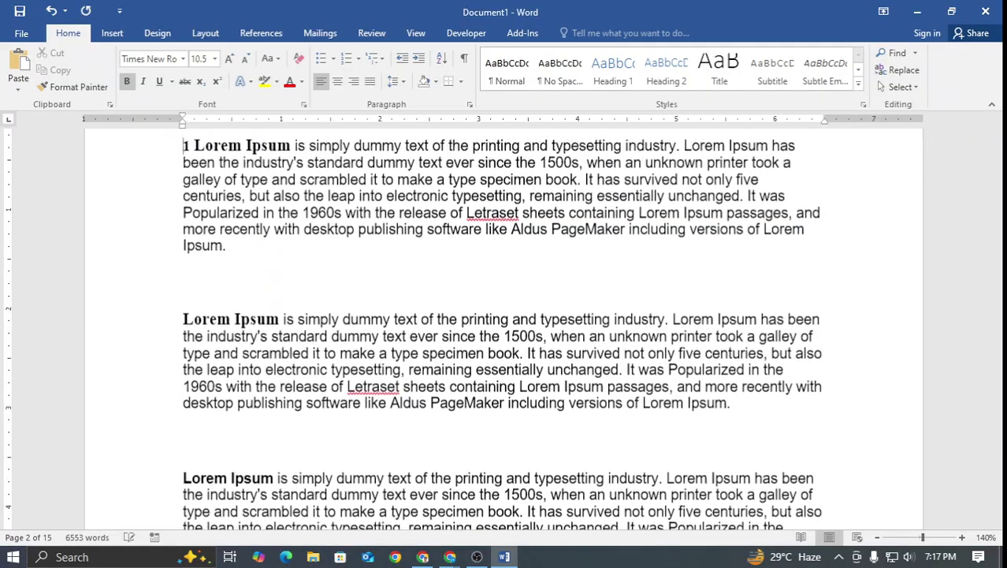
pyautogui.scroll(3, 238, 227)
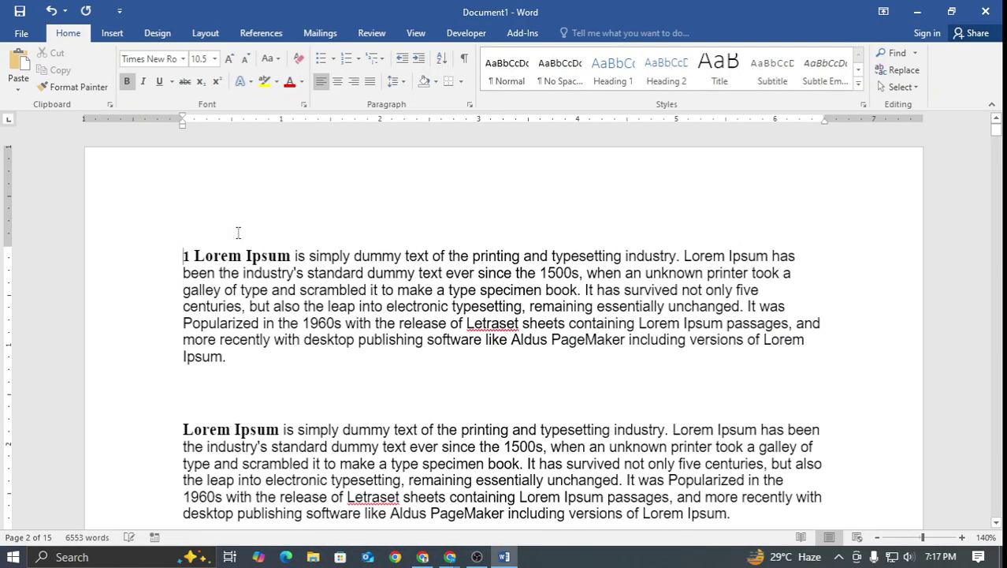
# Browse the built-in cover page designs and insert the Filigree cover page
pyautogui.click(112, 33)
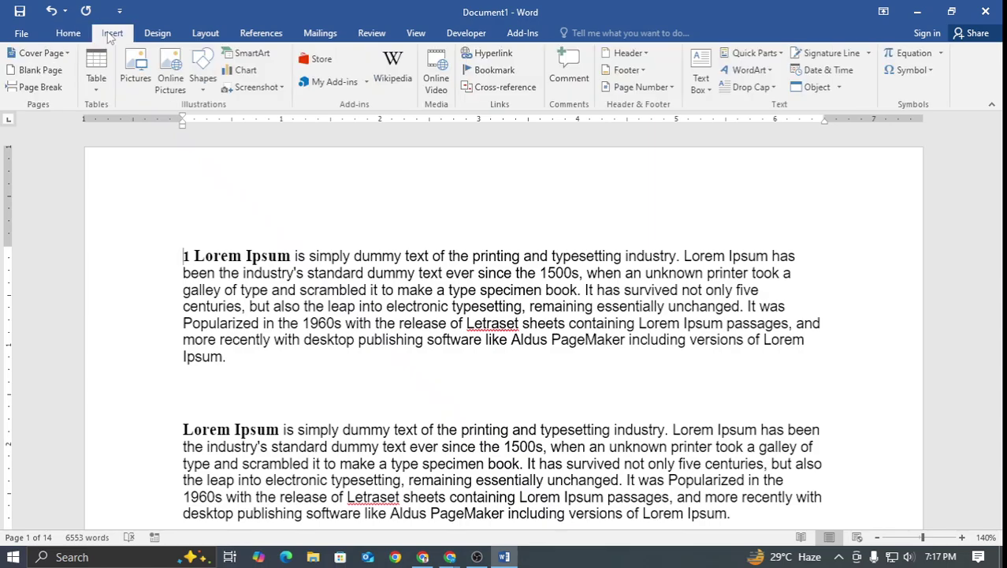
pyautogui.click(39, 53)
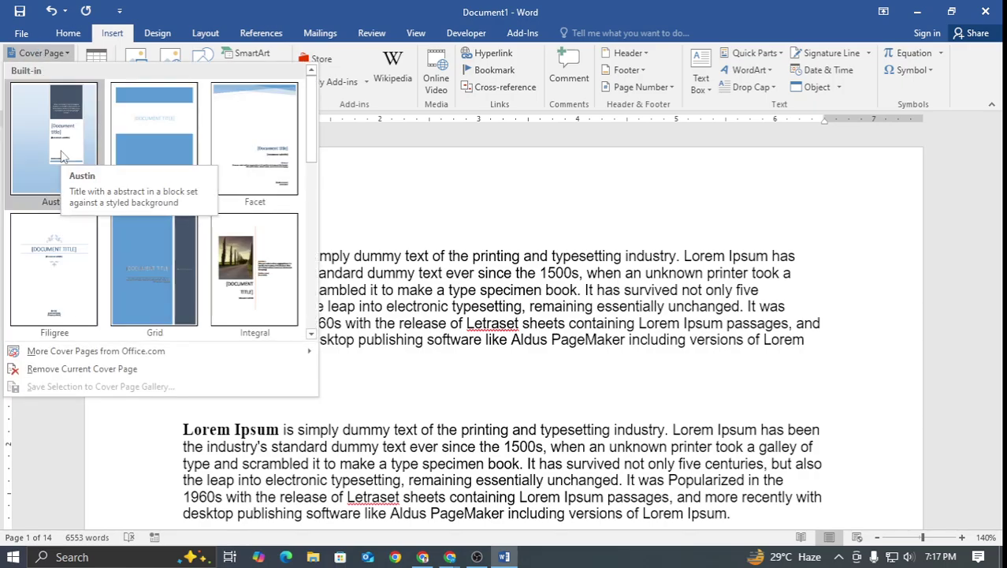
pyautogui.scroll(-5, 95, 182)
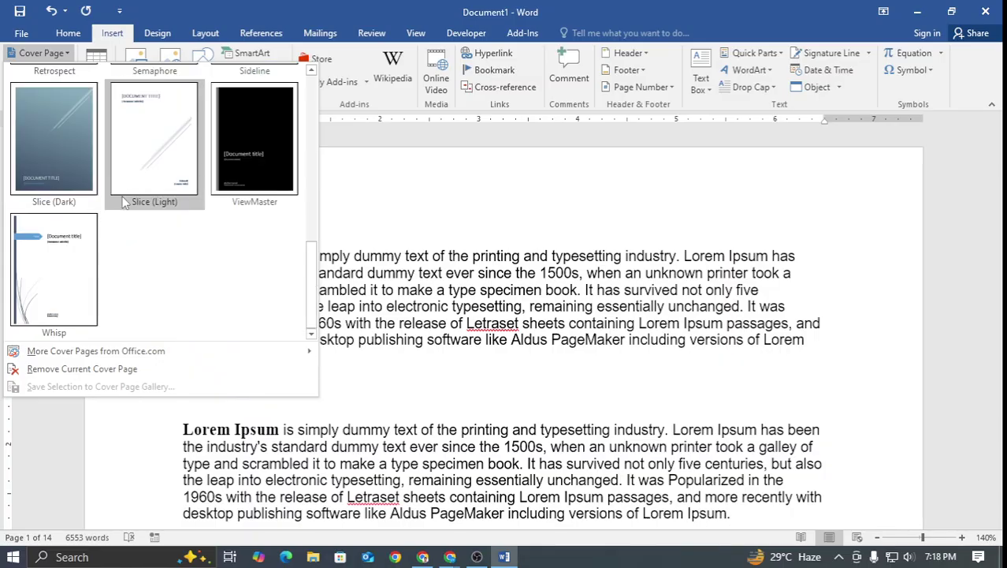
pyautogui.scroll(5, 124, 204)
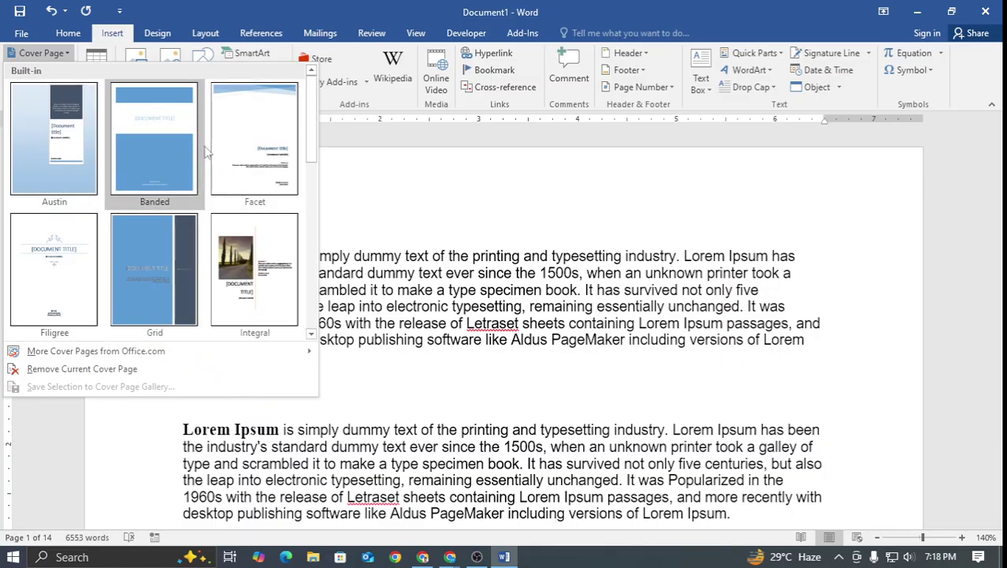
pyautogui.scroll(-5, 207, 151)
pyautogui.scroll(5, 238, 150)
pyautogui.scroll(-5, 235, 151)
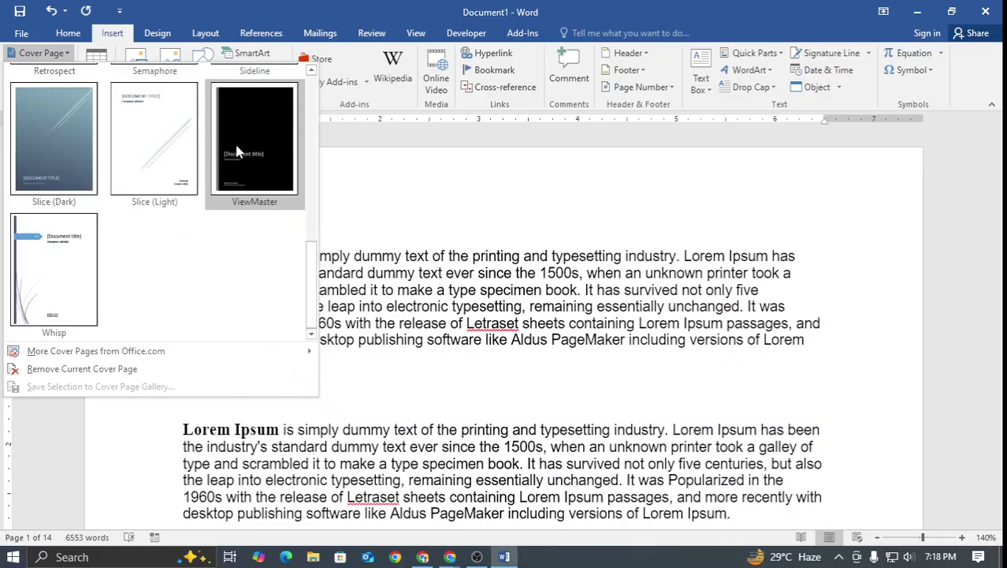
pyautogui.scroll(5, 116, 219)
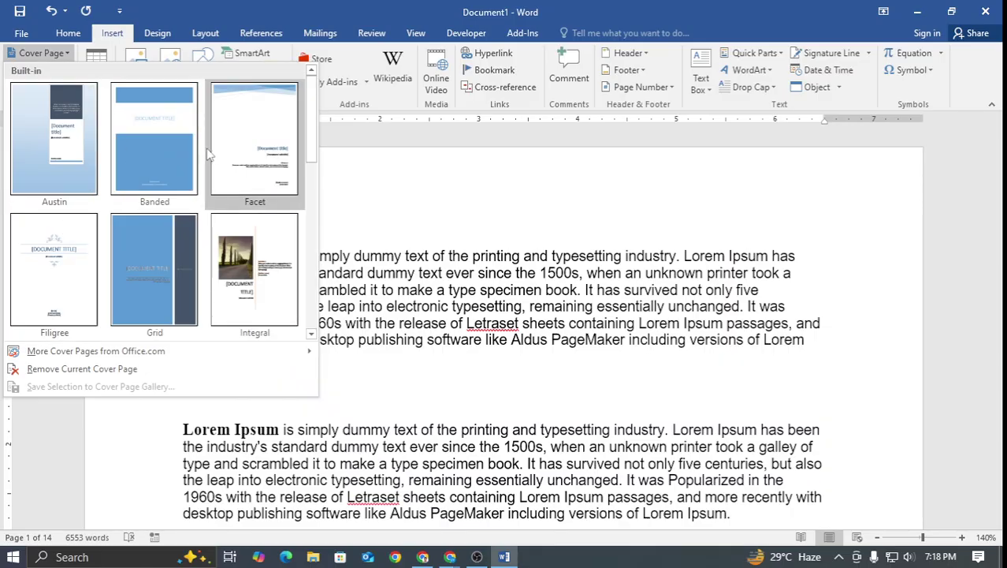
pyautogui.click(44, 259)
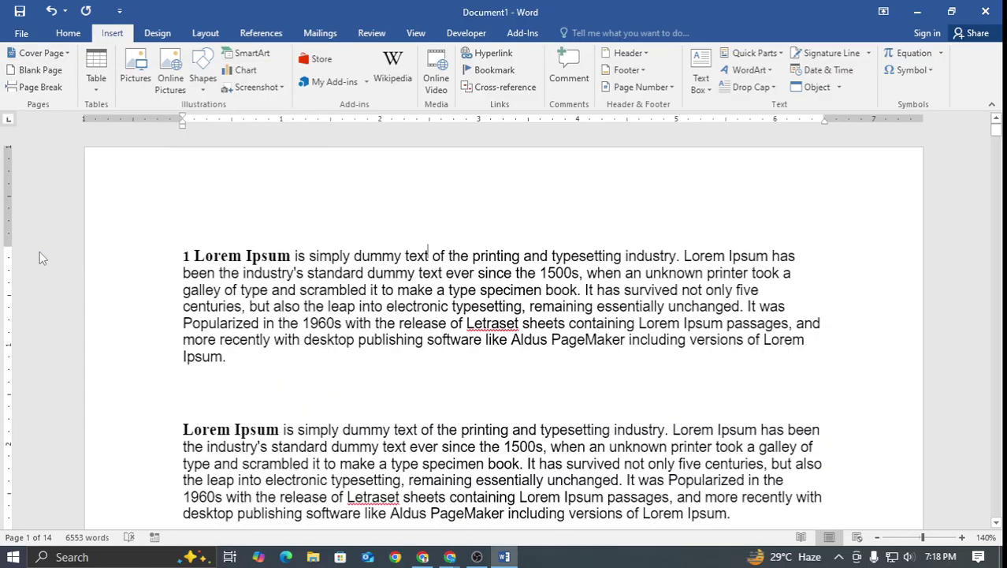
# Look over the inserted cover page and the start of the text page that follows it
pyautogui.scroll(-15, 377, 288)
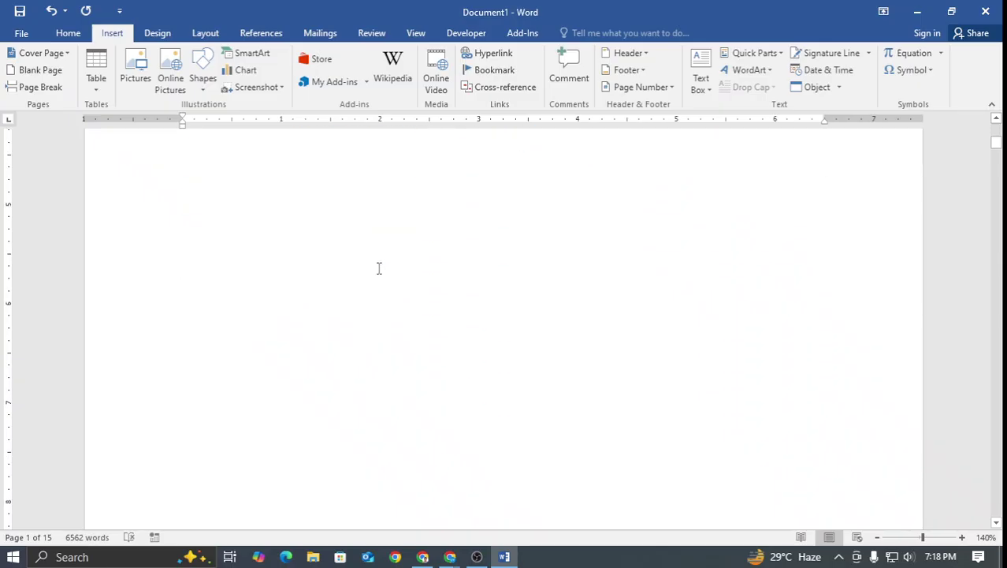
pyautogui.scroll(15, 382, 268)
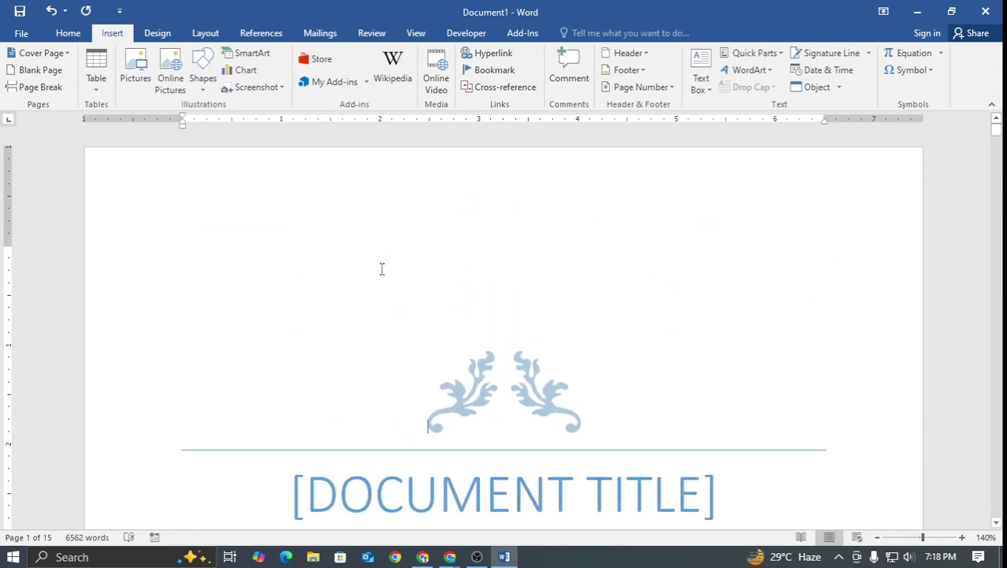
pyautogui.scroll(-3, 380, 280)
pyautogui.scroll(-3, 369, 303)
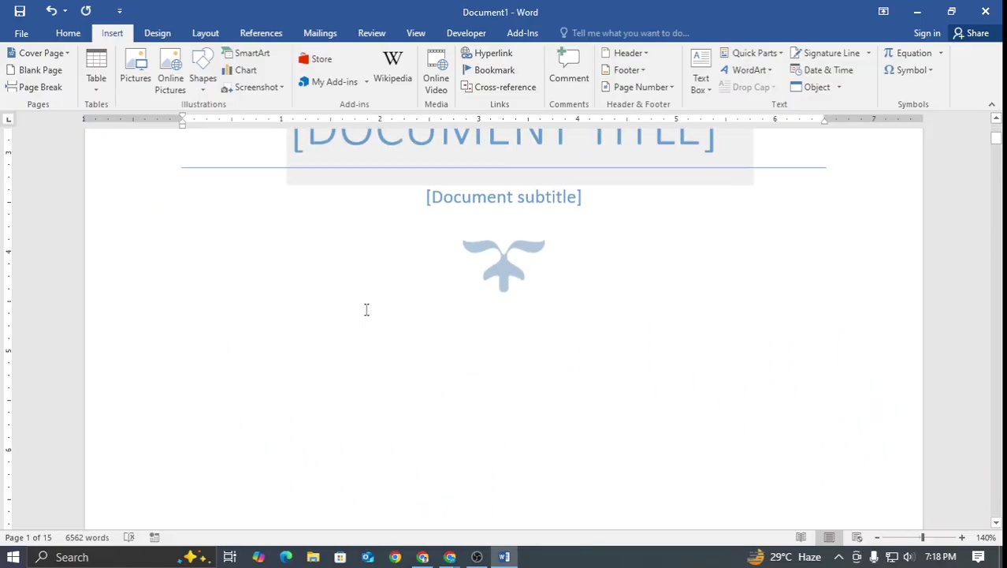
pyautogui.scroll(-10, 367, 309)
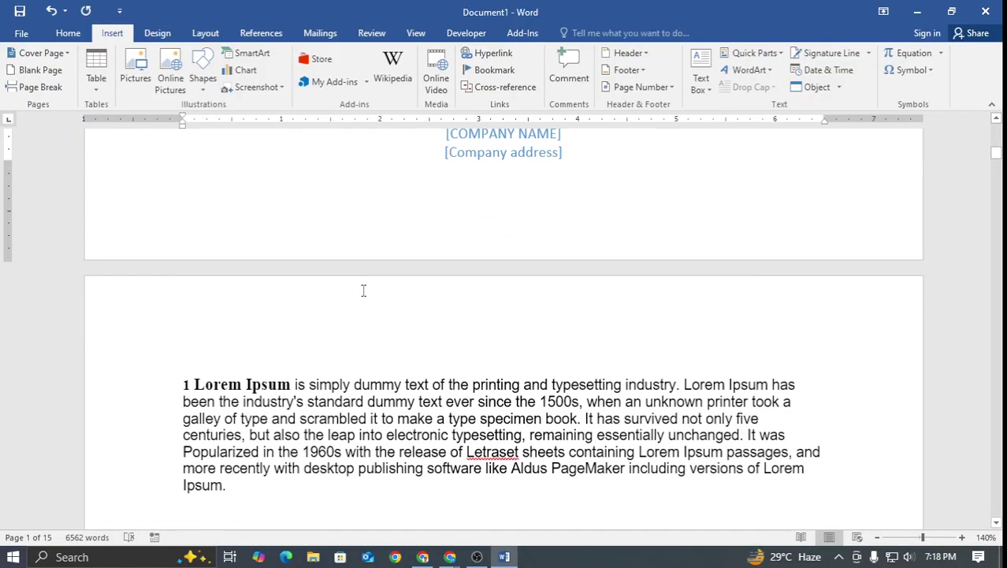
pyautogui.scroll(12, 363, 290)
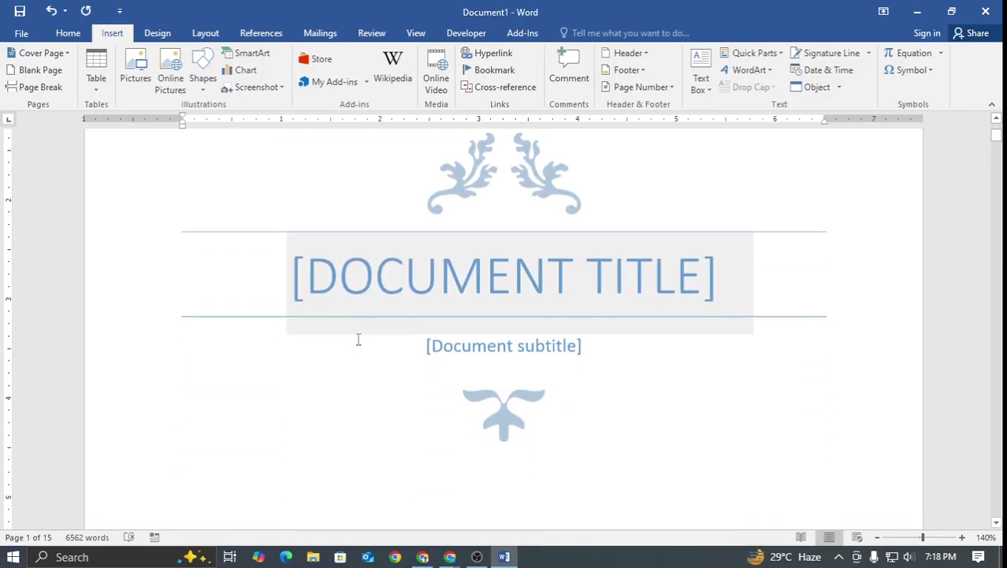
# Select the cover page's title, date, company name and company address placeholders in turn to examine them
pyautogui.scroll(-1, 358, 339)
pyautogui.click(411, 260)
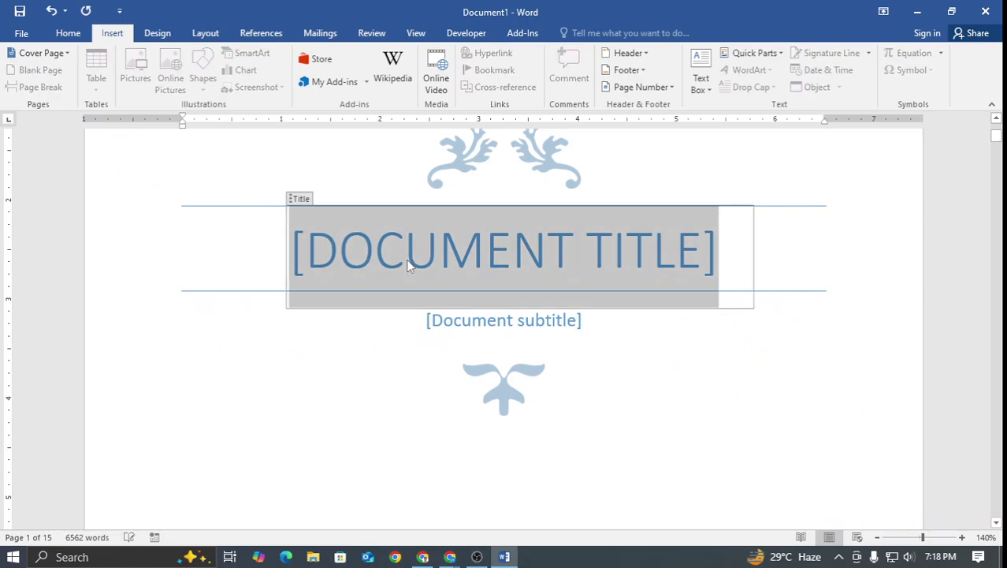
pyautogui.scroll(-2, 536, 233)
pyautogui.scroll(-6, 483, 271)
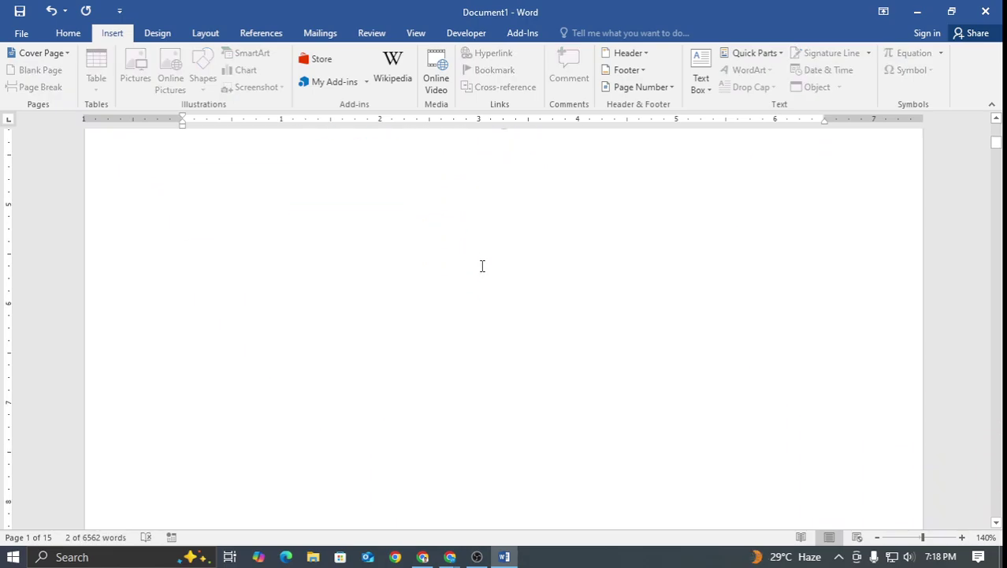
pyautogui.click(496, 353)
pyautogui.click(497, 382)
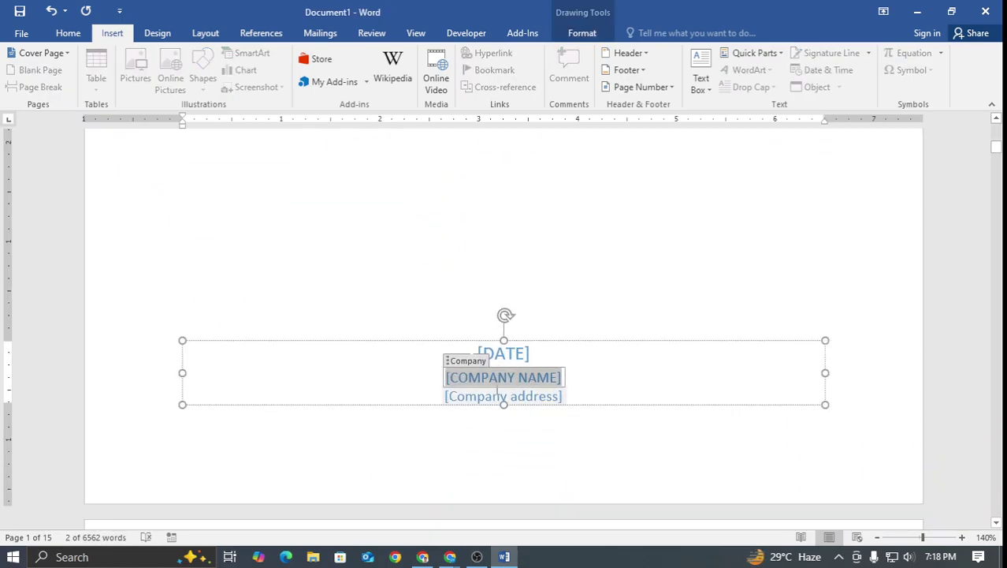
pyautogui.click(471, 394)
pyautogui.scroll(6, 467, 350)
# Fill in the cover page title as "MSO 2508 ASSIGNMENT" and the subtitle as "CLASS 03"
pyautogui.click(473, 407)
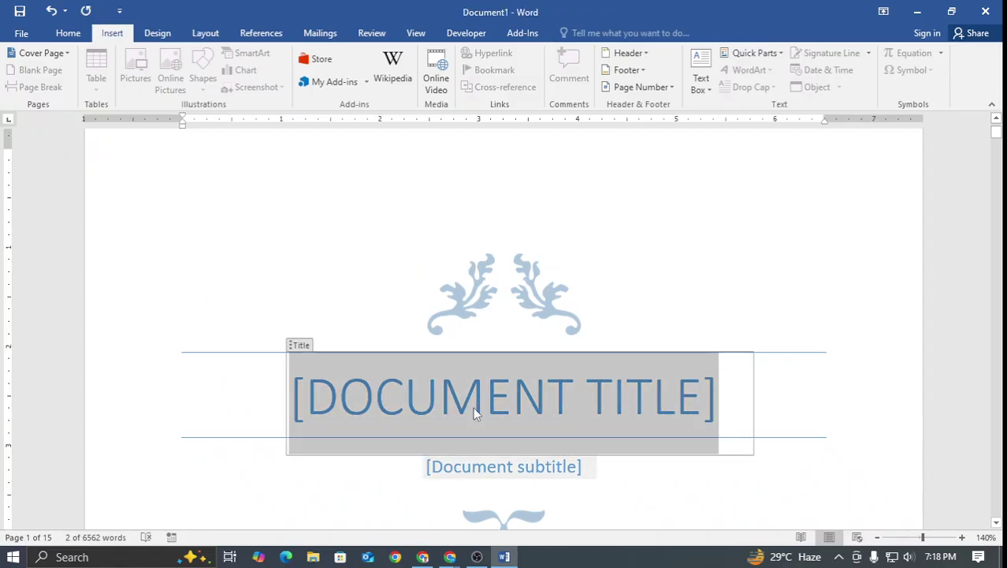
pyautogui.write('MSO 250')
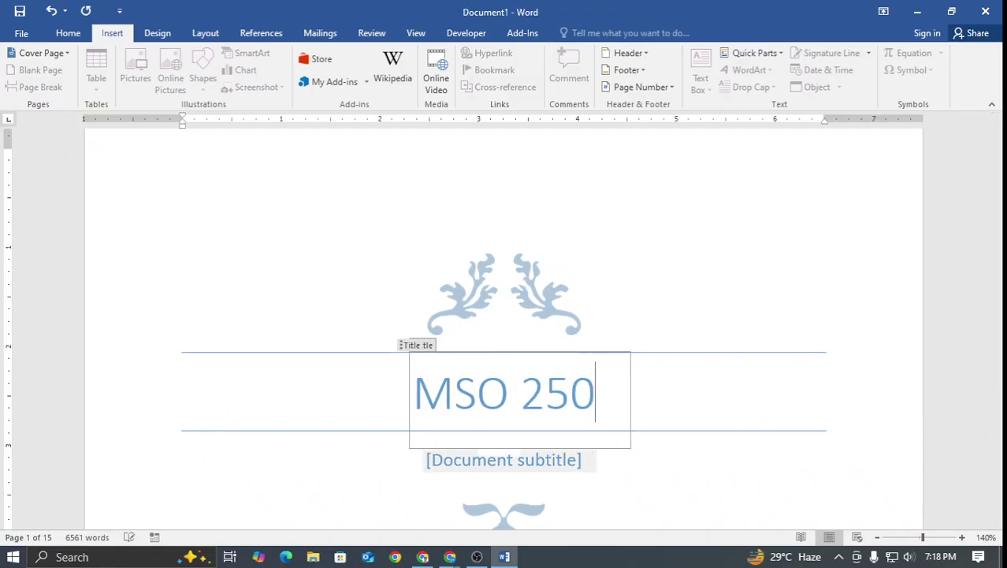
pyautogui.write('8 ASSIGNMEN')
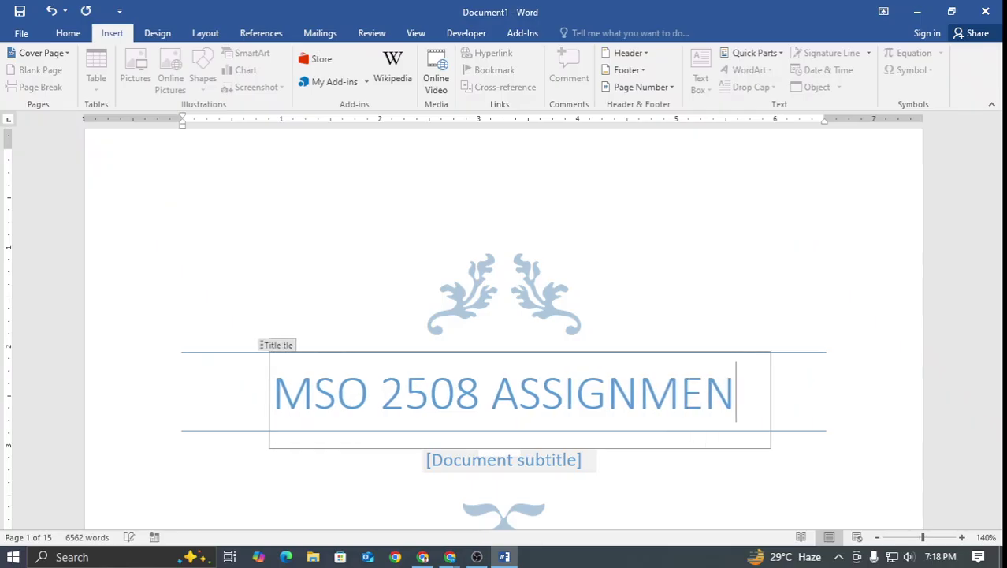
pyautogui.write('T')
pyautogui.click(499, 464)
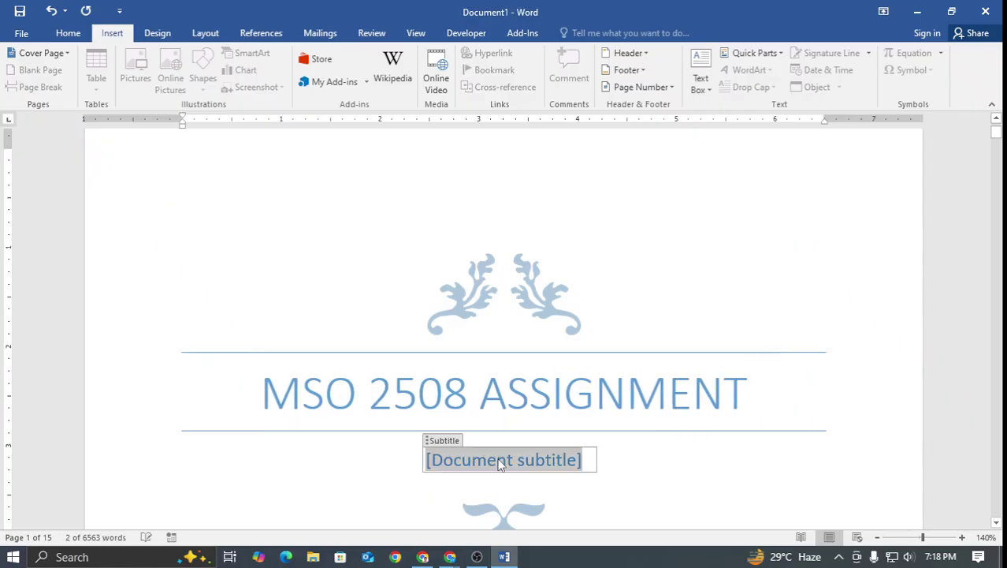
pyautogui.write('CLASS 03')
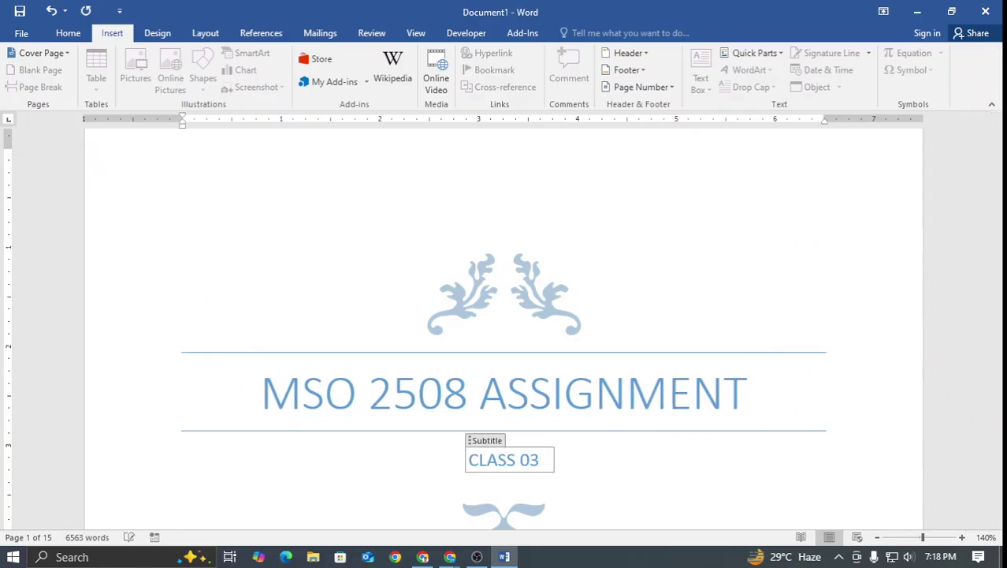
# Set the cover page date to 20/08/2025
pyautogui.scroll(-8, 525, 397)
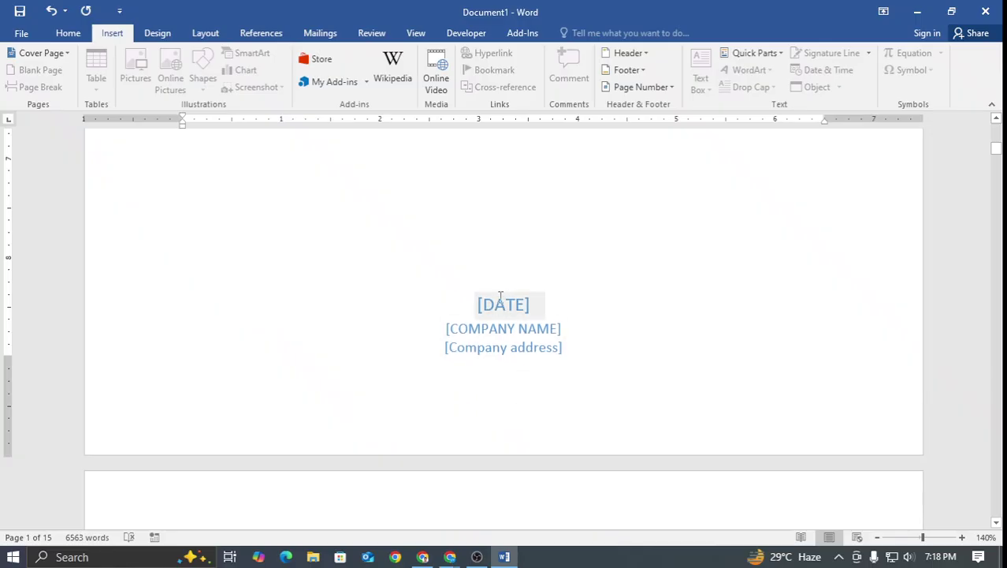
pyautogui.click(499, 301)
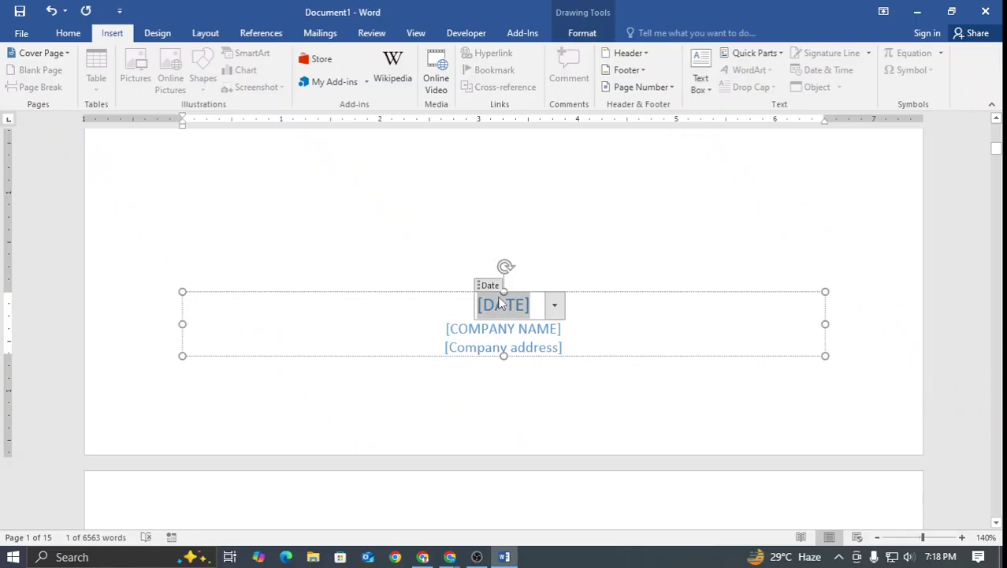
pyautogui.write('20')
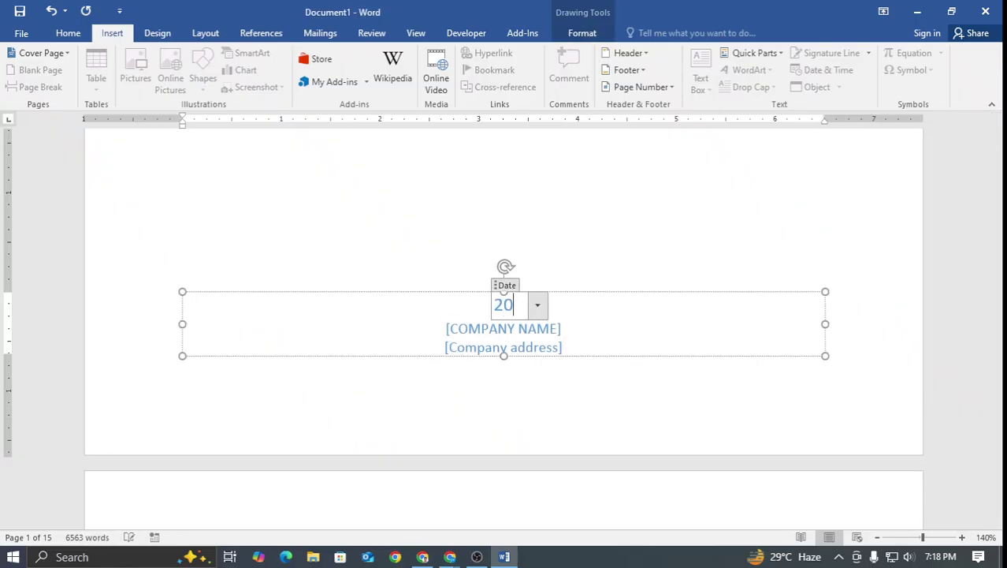
pyautogui.write('/08/205')
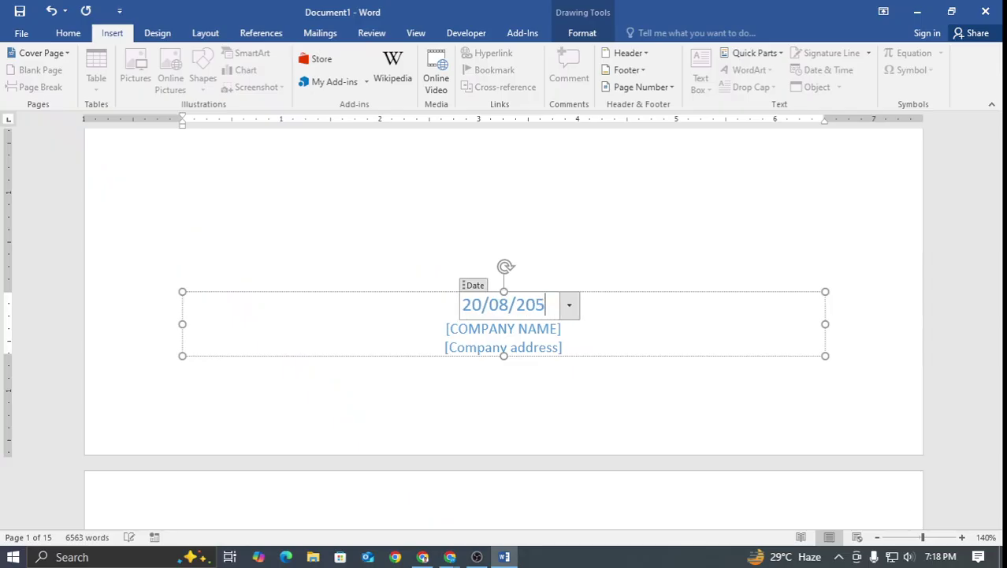
pyautogui.press('BackSpace')
pyautogui.write('25')
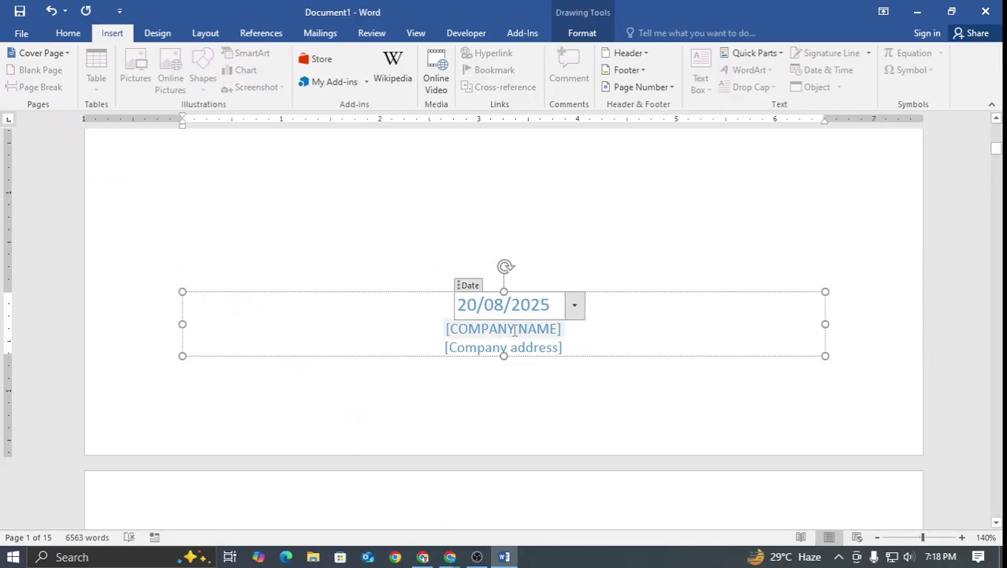
# Enter "UY LAB" as the company name and fill in the company address on the cover page
pyautogui.click(517, 333)
pyautogui.write('UY')
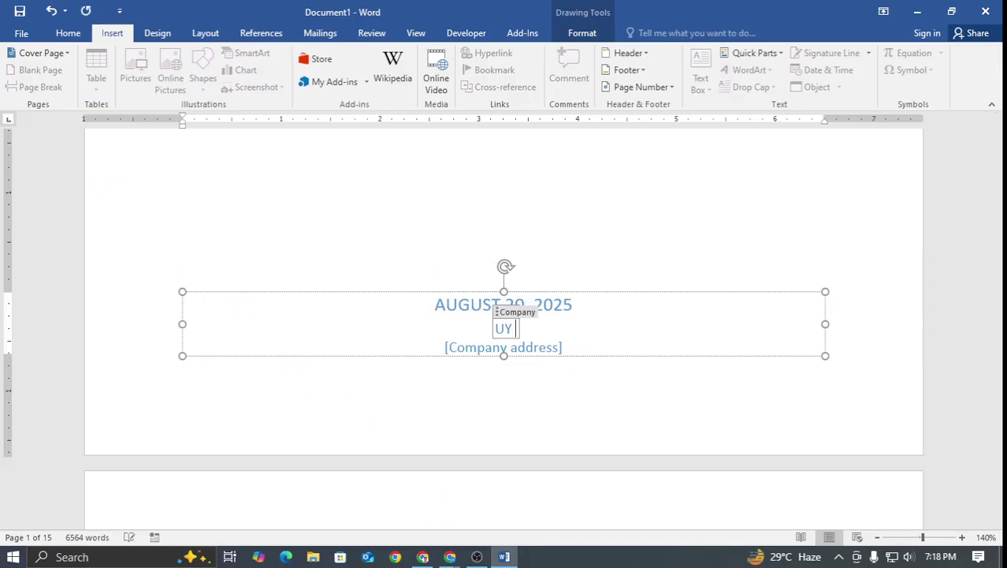
pyautogui.write(' LAB')
pyautogui.click(532, 347)
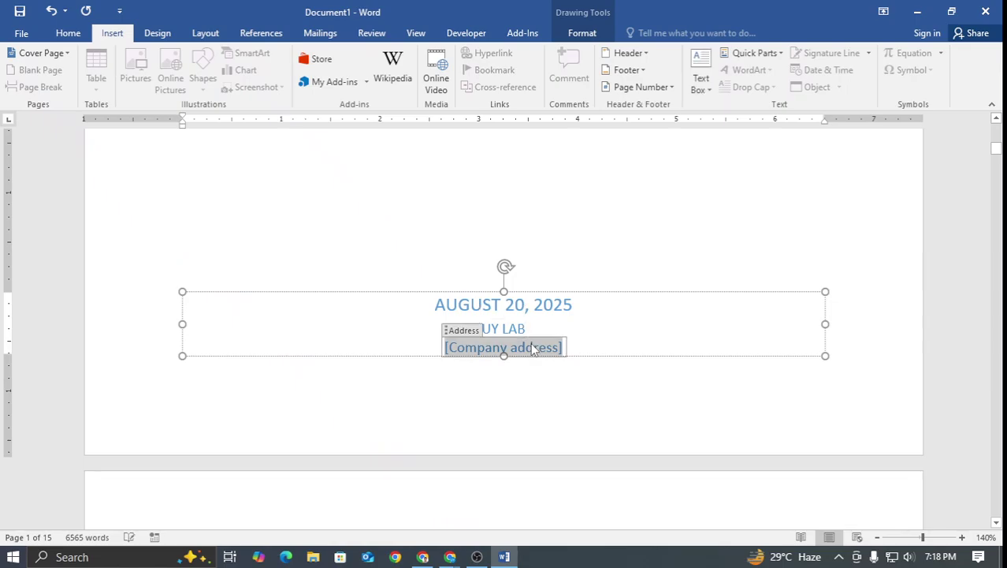
pyautogui.write('MOHAKHALI DHAKA')
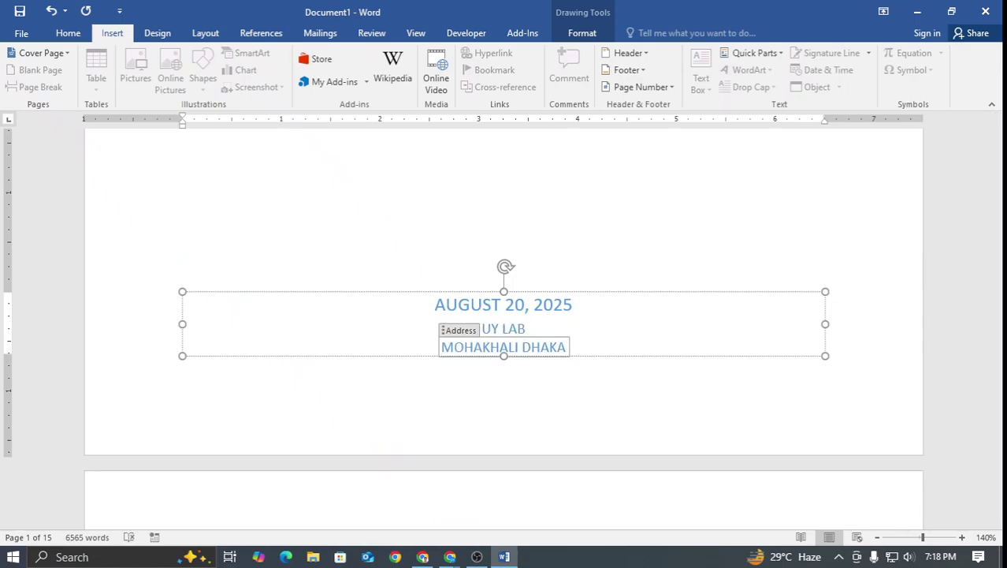
pyautogui.click(943, 322)
# Review the completed cover page from its title down to the company details
pyautogui.scroll(5, 555, 352)
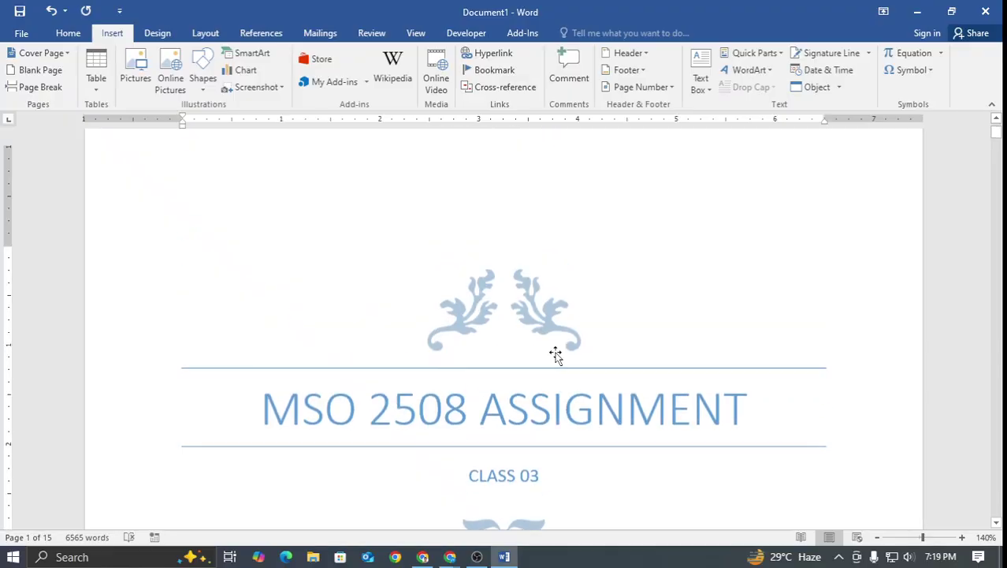
pyautogui.scroll(-10, 555, 355)
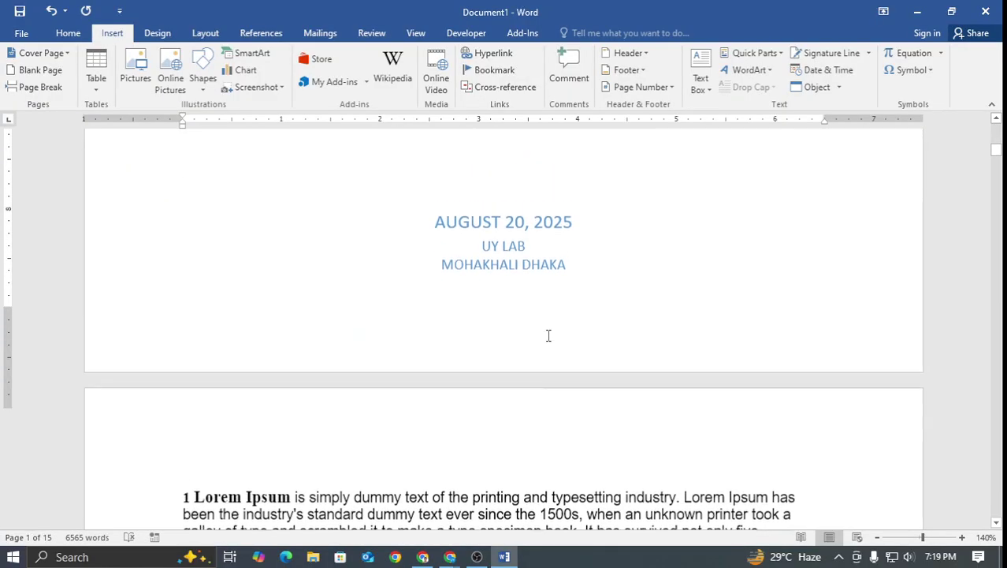
pyautogui.scroll(10, 549, 336)
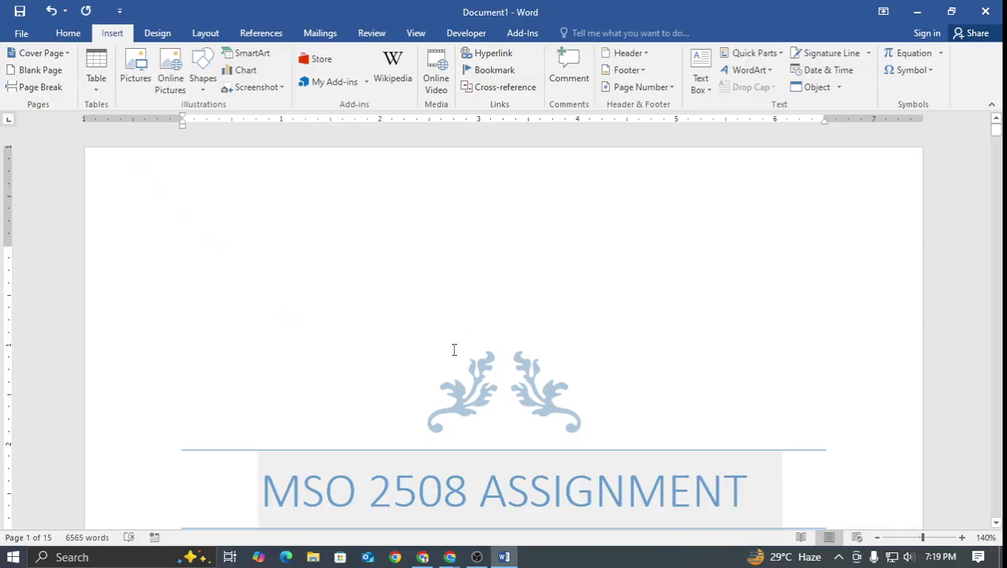
pyautogui.scroll(-10, 454, 349)
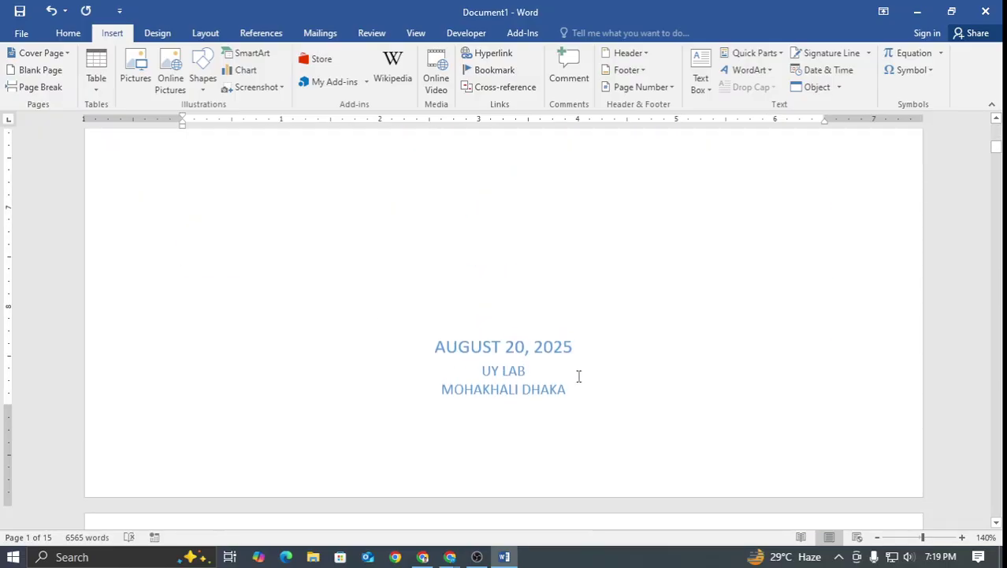
# Delete the text box holding the date, company name and address from the cover page
pyautogui.click(520, 376)
pyautogui.moveTo(545, 342)
pyautogui.mouseDown()
pyautogui.moveTo(575, 218)
pyautogui.moveTo(517, 263)
pyautogui.mouseUp()
pyautogui.press('Delete')
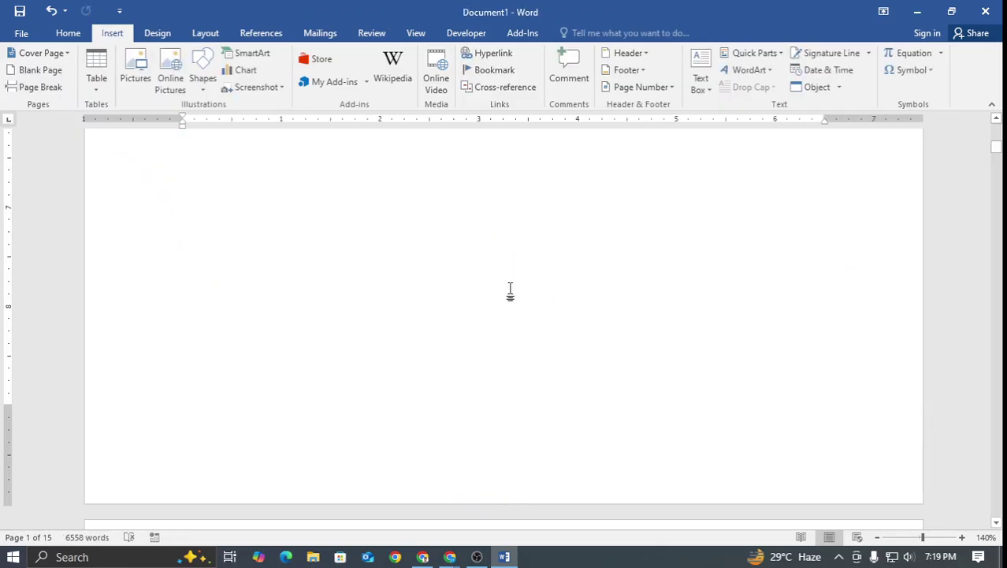
# Delete the cover page title together with the ornament above it and the horizontal lines around it
pyautogui.click(502, 323)
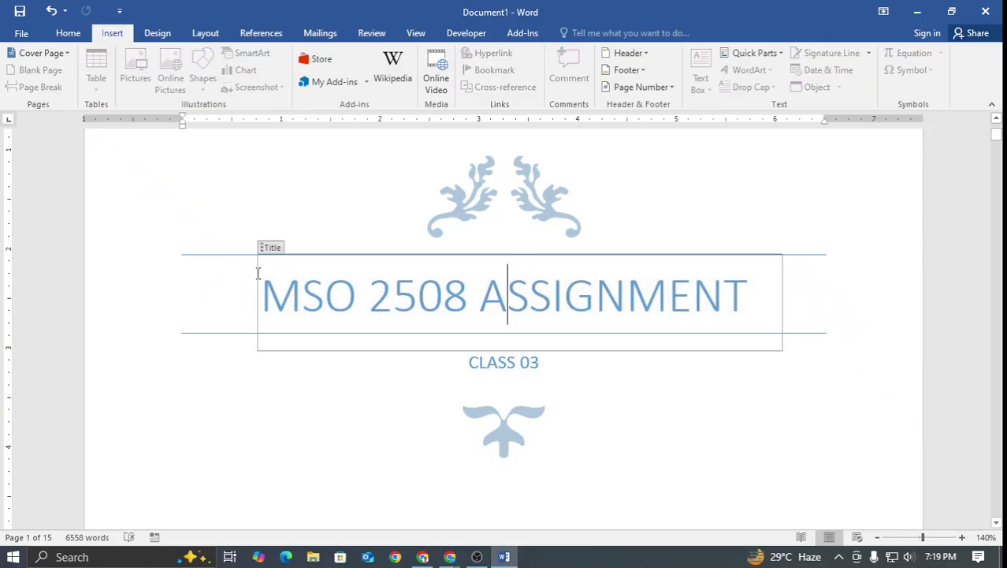
pyautogui.press('Delete')
pyautogui.click(281, 247)
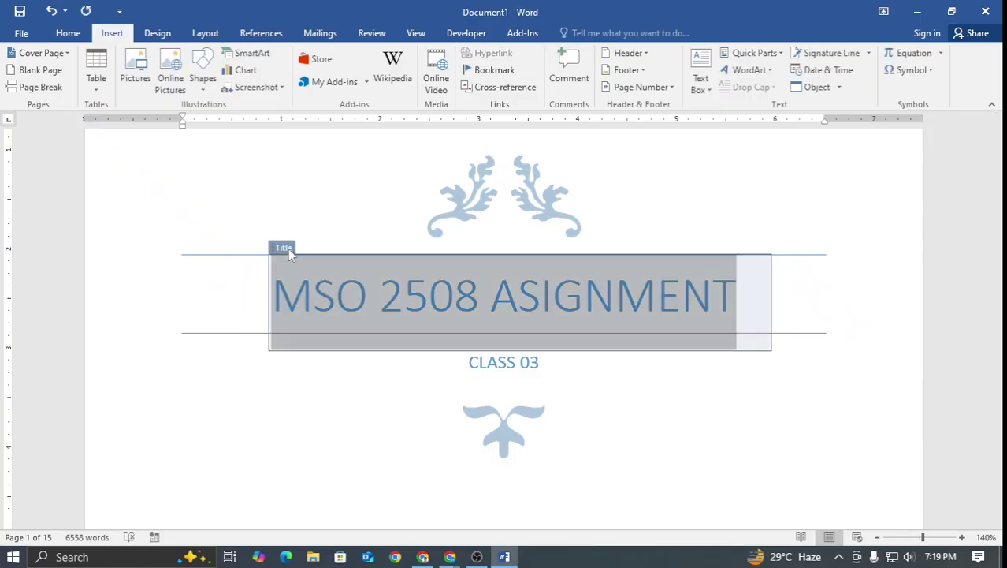
pyautogui.press('Delete')
pyautogui.click(461, 224)
pyautogui.press('Delete')
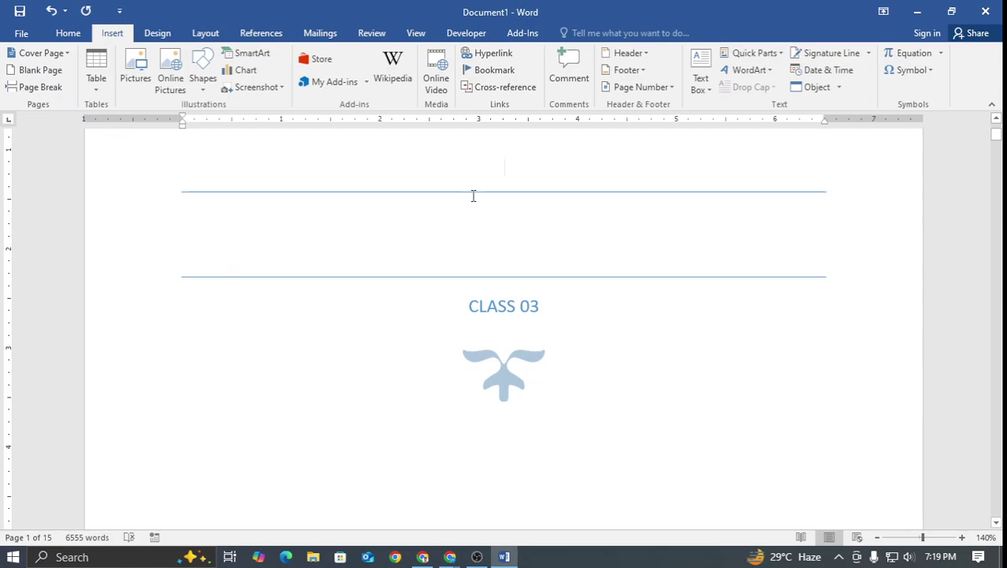
pyautogui.press('Delete')
# Delete the "CLASS 03" subtitle and the remaining ornament below it from the cover page
pyautogui.click(487, 257)
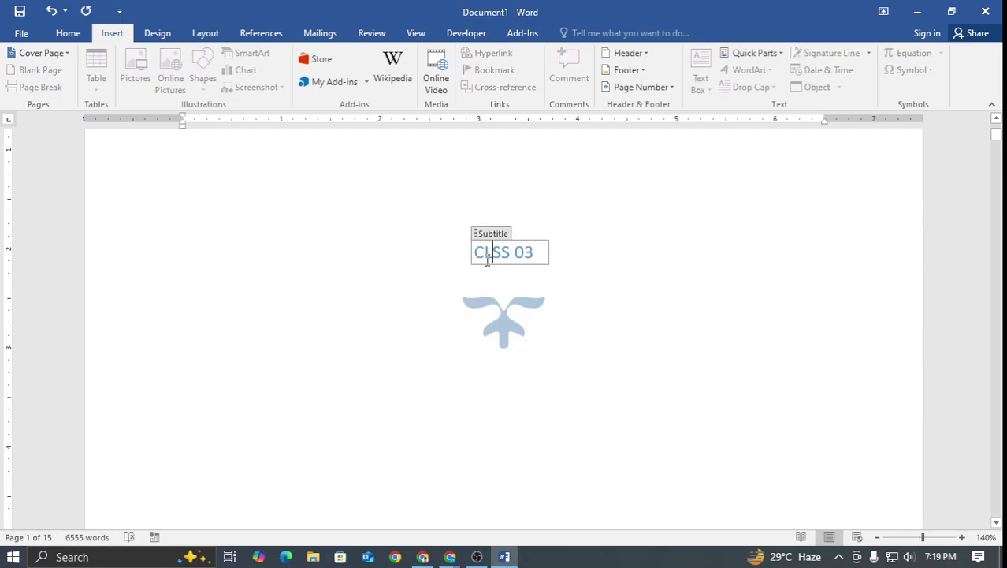
pyautogui.click(503, 285)
pyautogui.click(487, 251)
pyautogui.click(504, 203)
pyautogui.click(478, 241)
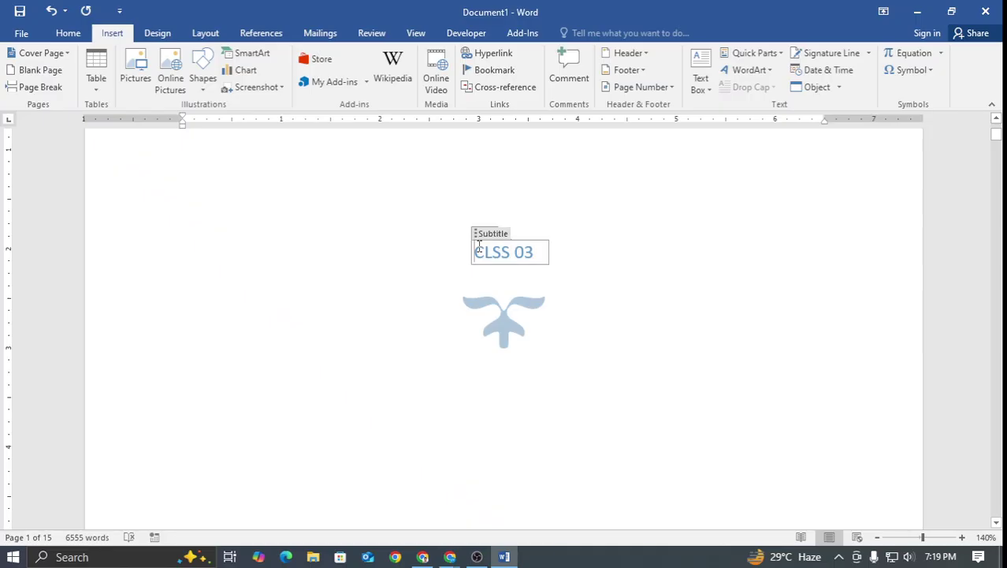
pyautogui.click(479, 236)
pyautogui.press('Delete')
pyautogui.click(482, 293)
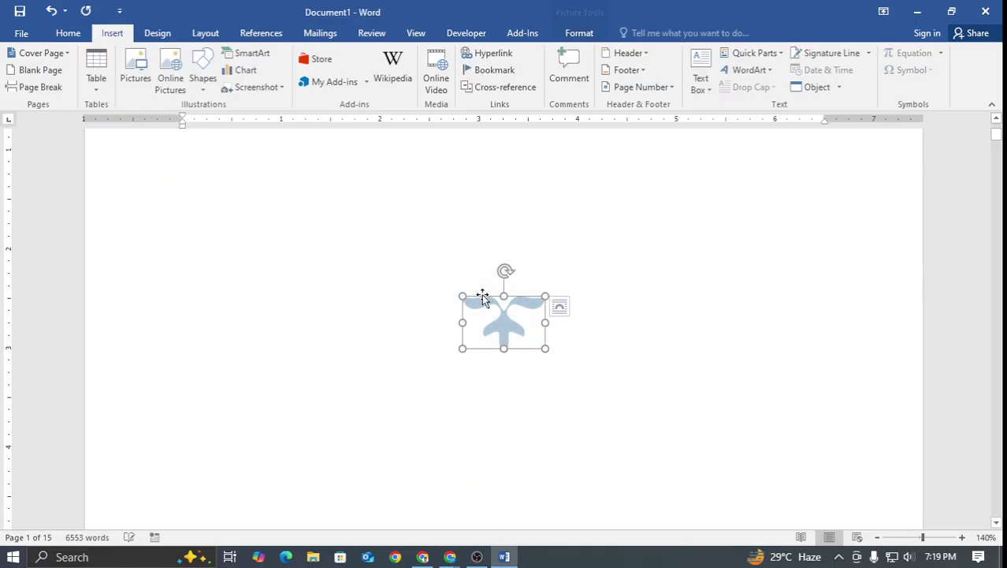
pyautogui.press('Delete')
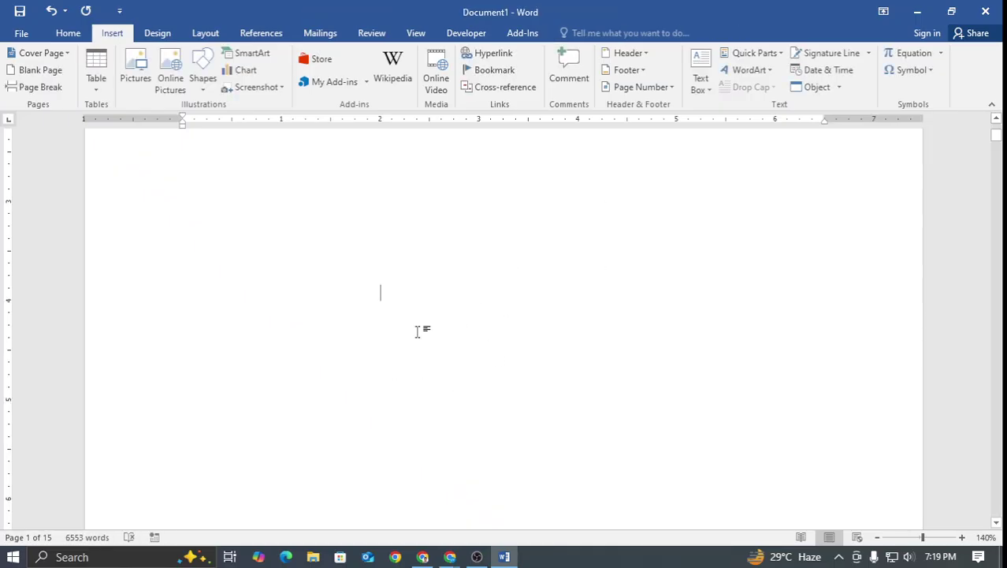
# Try inserting a blank page at the emptied cover page
pyautogui.scroll(-20, 419, 330)
pyautogui.scroll(5, 419, 330)
pyautogui.click(36, 69)
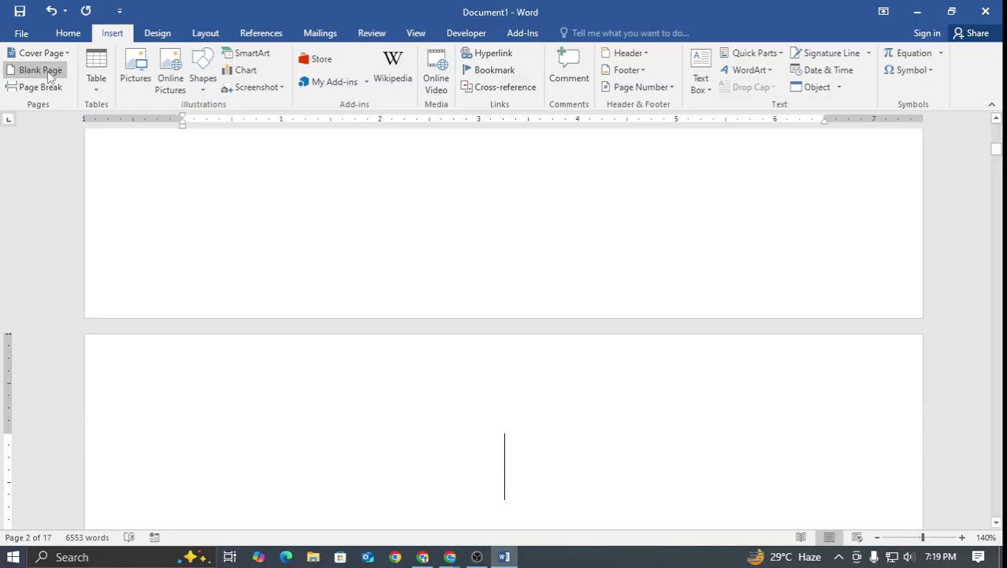
pyautogui.click(44, 53)
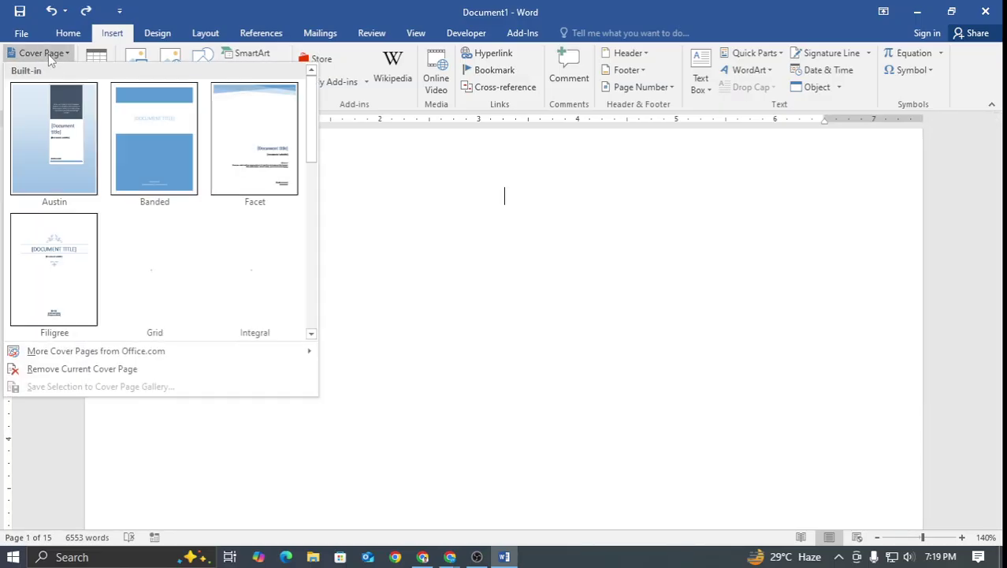
pyautogui.scroll(-5, 81, 202)
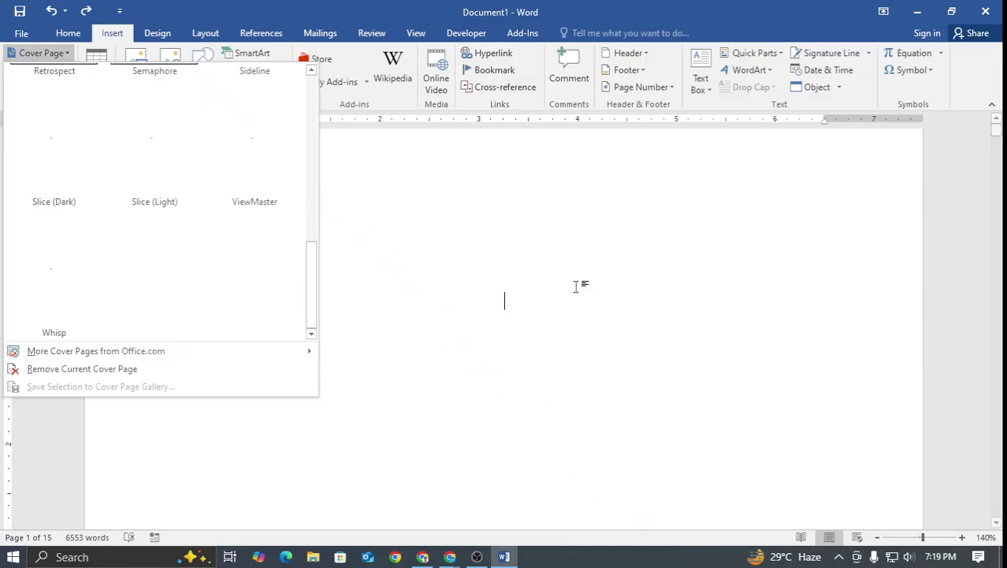
pyautogui.click(580, 285)
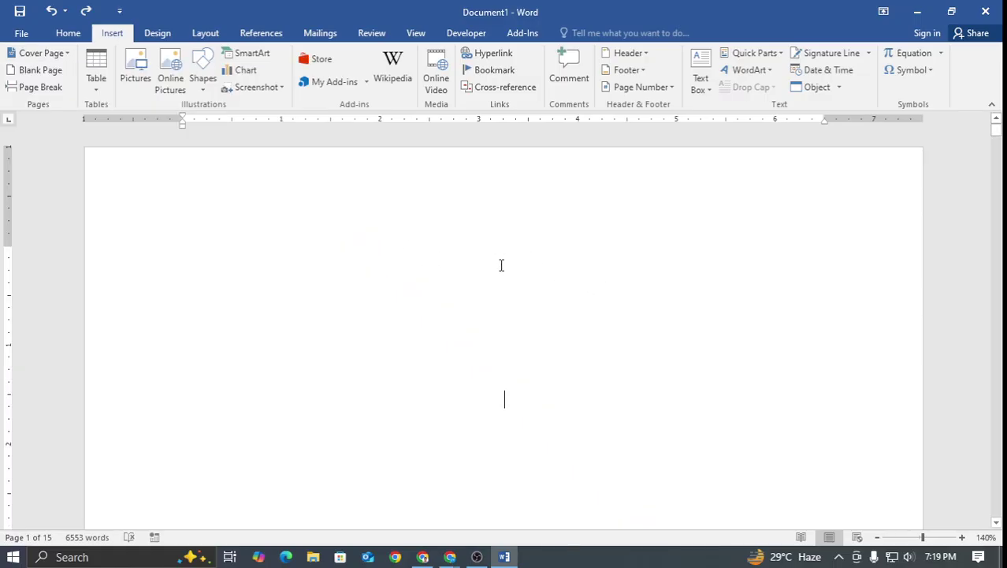
pyautogui.scroll(-5, 501, 278)
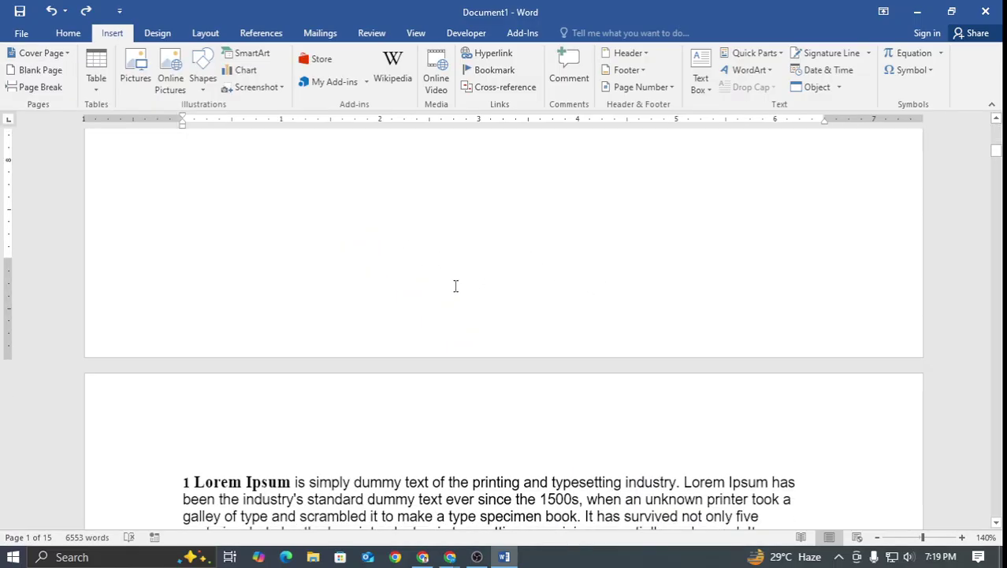
pyautogui.scroll(5, 447, 281)
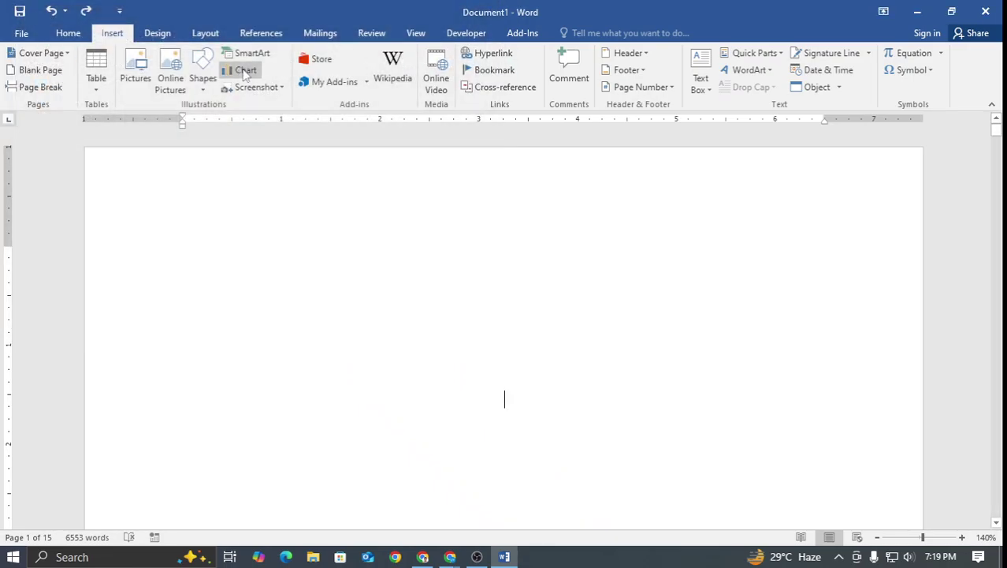
pyautogui.click(202, 73)
pyautogui.click(213, 82)
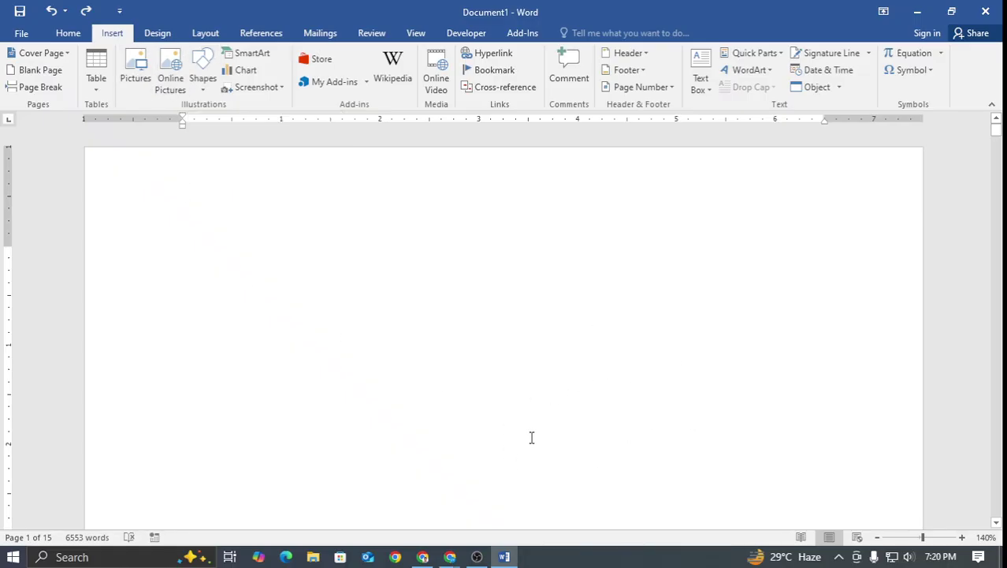
# Switch to File Explorer and look through the Downloads folder for picture files
pyautogui.click(449, 557)
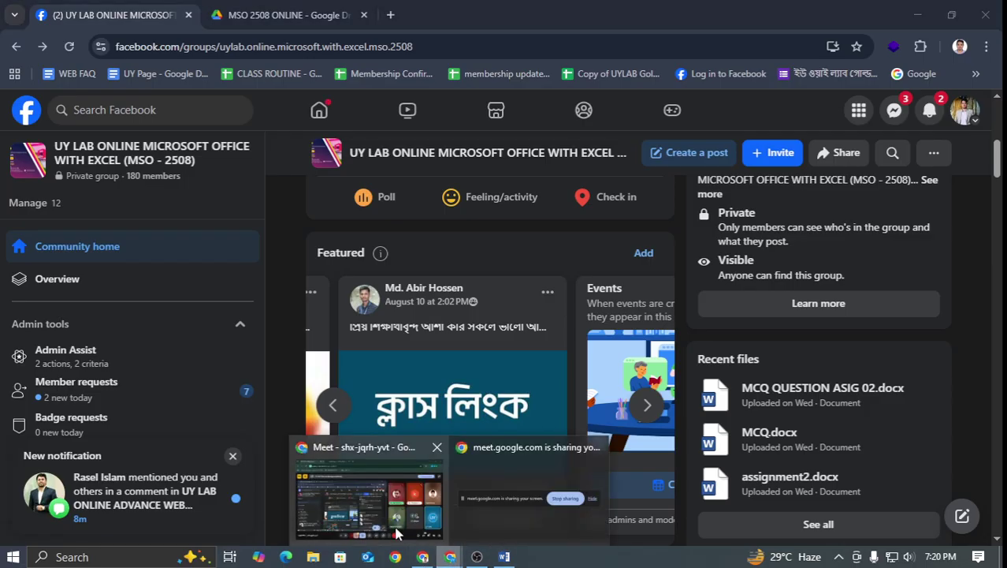
pyautogui.click(423, 557)
pyautogui.click(313, 556)
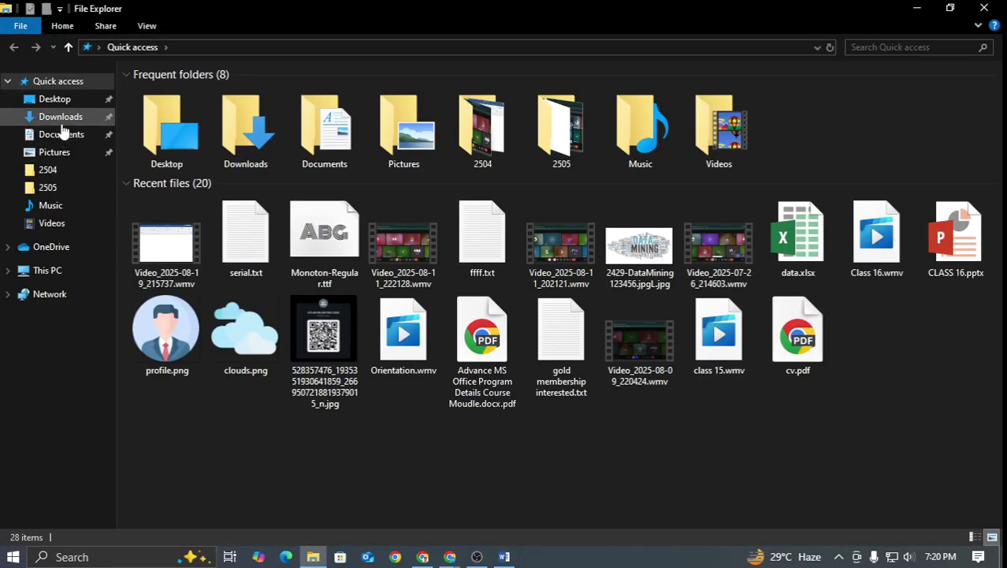
pyautogui.click(60, 116)
pyautogui.scroll(-5, 385, 246)
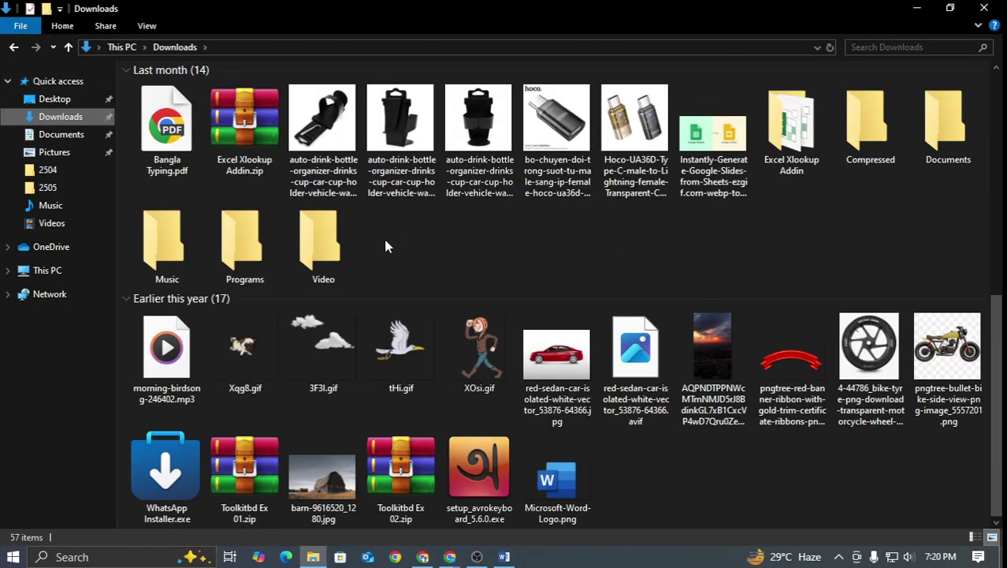
pyautogui.scroll(5, 386, 246)
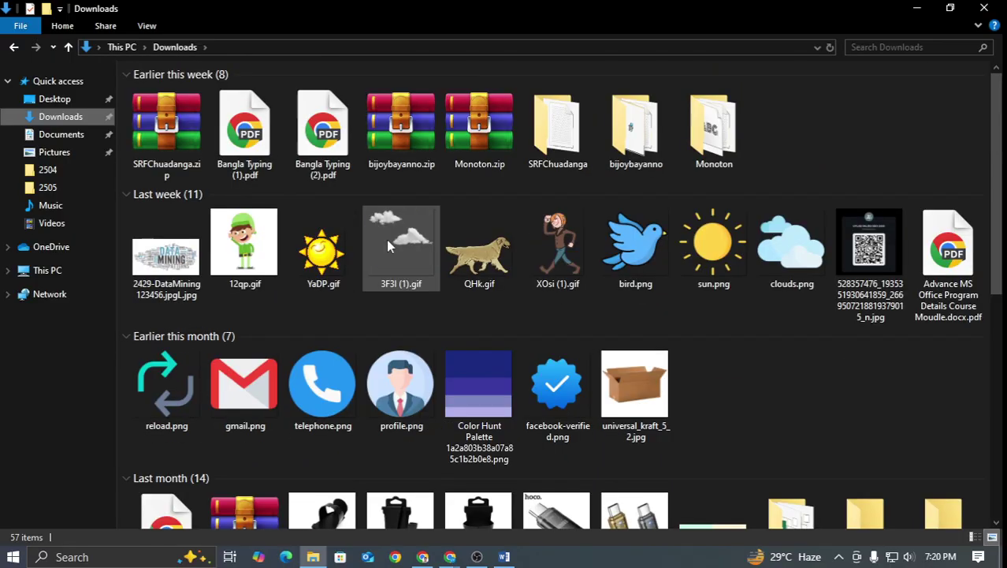
pyautogui.moveTo(388, 237)
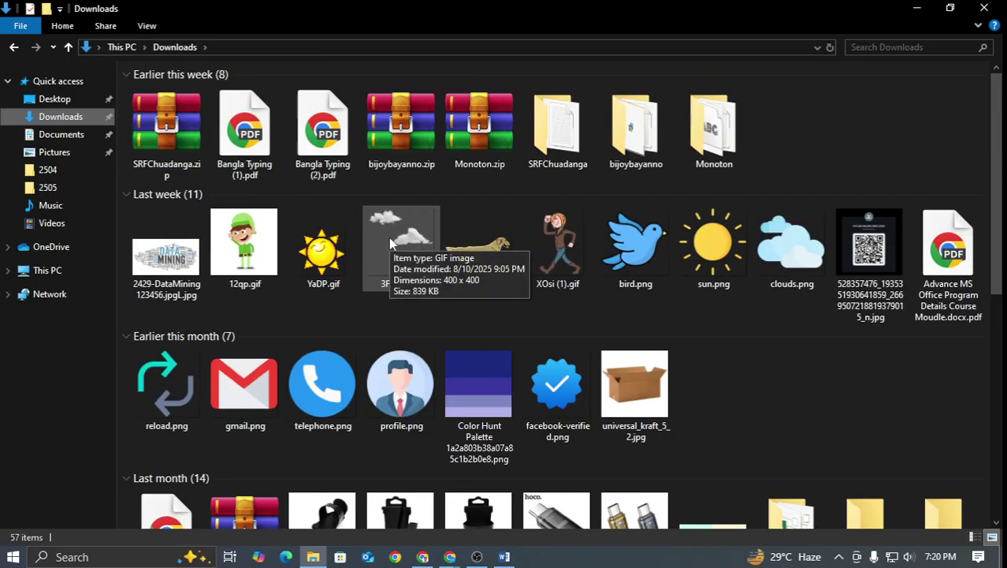
pyautogui.scroll(-5, 389, 237)
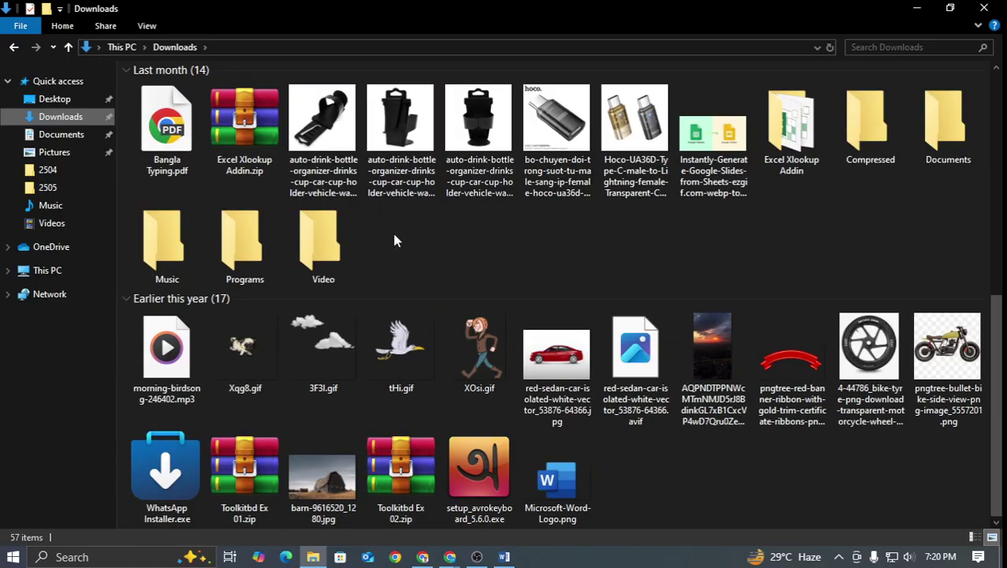
pyautogui.scroll(5, 392, 229)
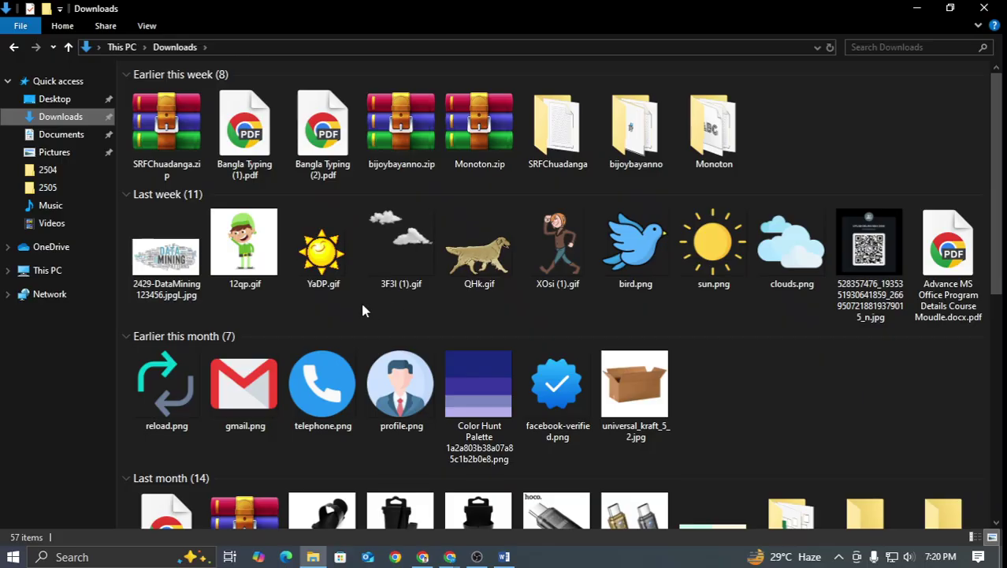
# Switch back to Word and insert the picture bird.png from the Downloads folder on the empty first page
pyautogui.click(504, 556)
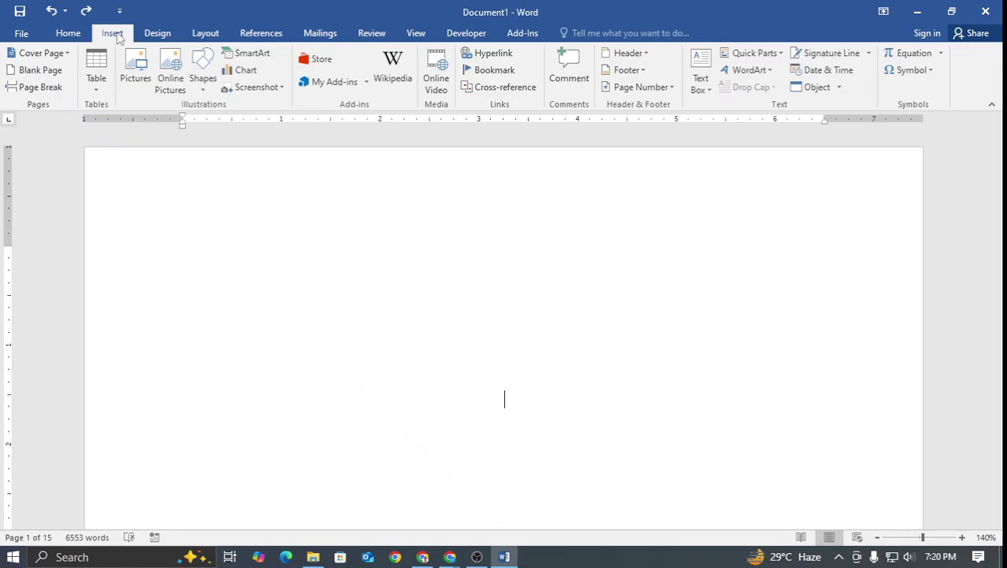
pyautogui.click(130, 85)
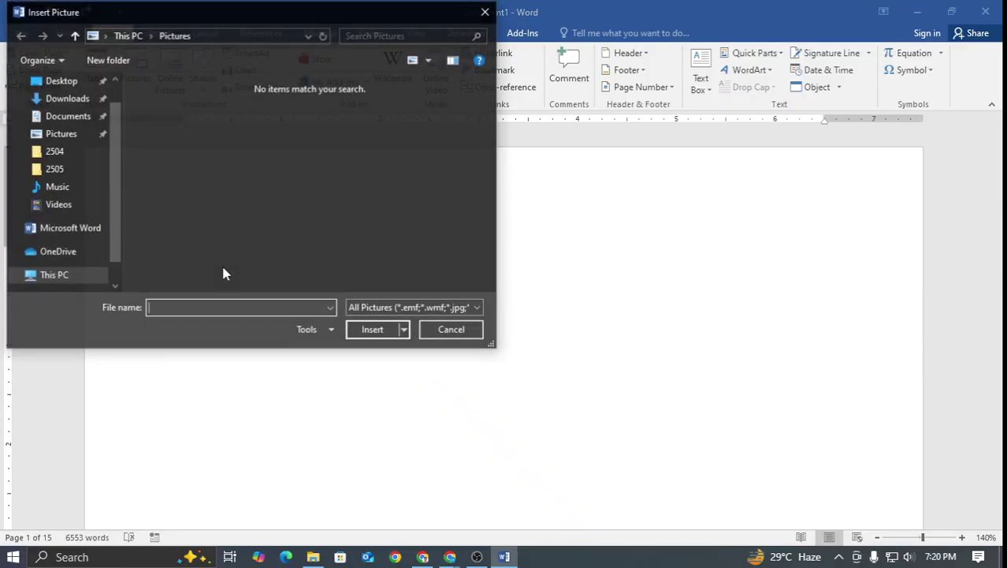
pyautogui.click(79, 98)
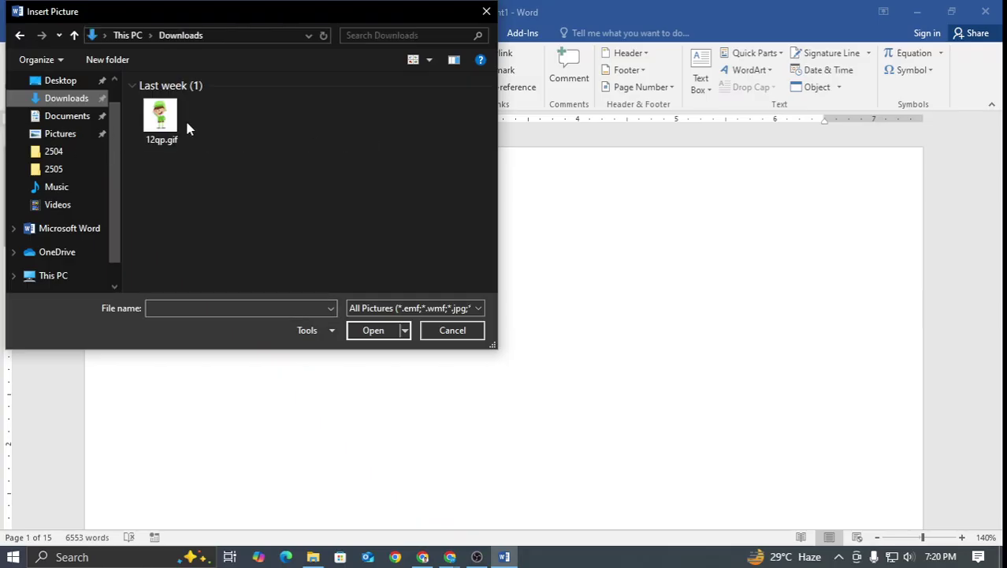
pyautogui.scroll(-5, 268, 164)
pyautogui.scroll(4, 269, 167)
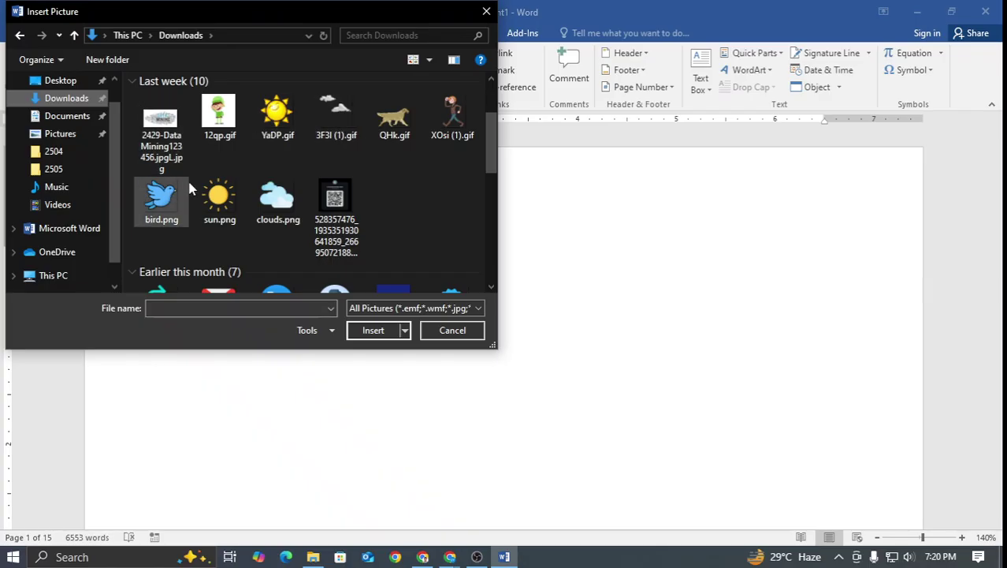
pyautogui.click(373, 330)
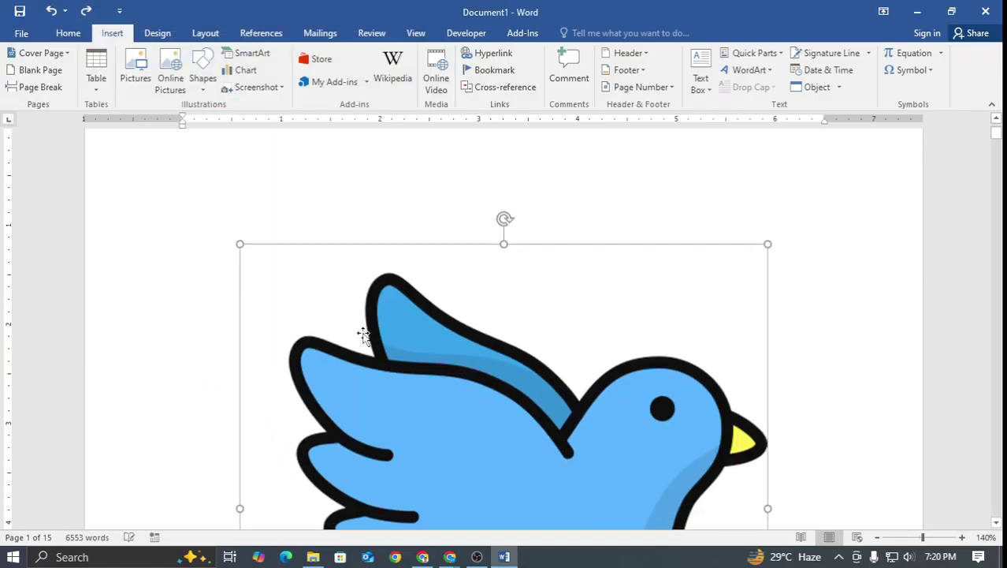
# Shrink the bird picture to 1.04" by 1.04" and place the insertion point on an empty line between Lorem Ipsum paragraphs on page 2
pyautogui.moveTo(243, 231); pyautogui.dragTo(506, 300)
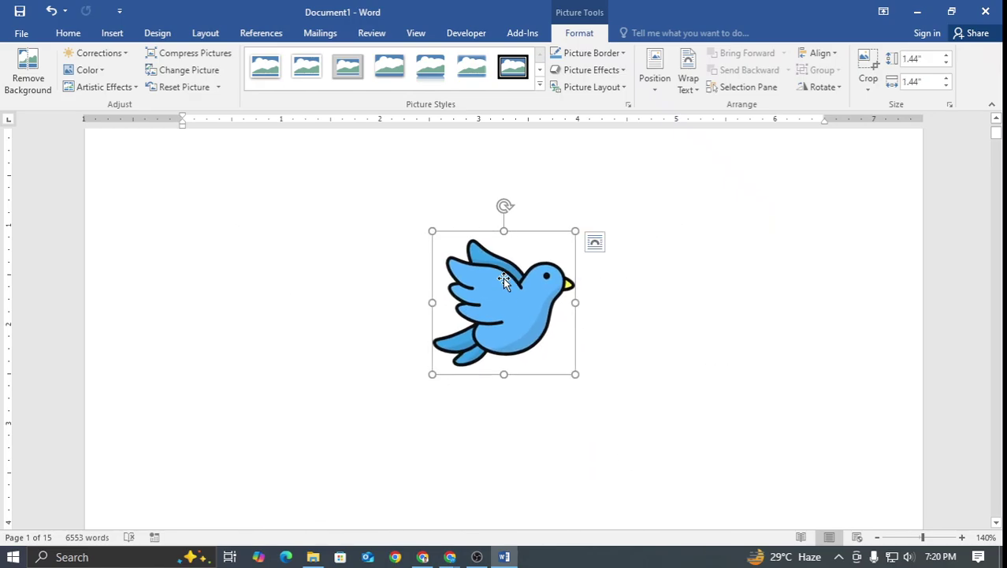
pyautogui.moveTo(575, 375); pyautogui.dragTo(524, 315)
pyautogui.scroll(-10, 475, 270)
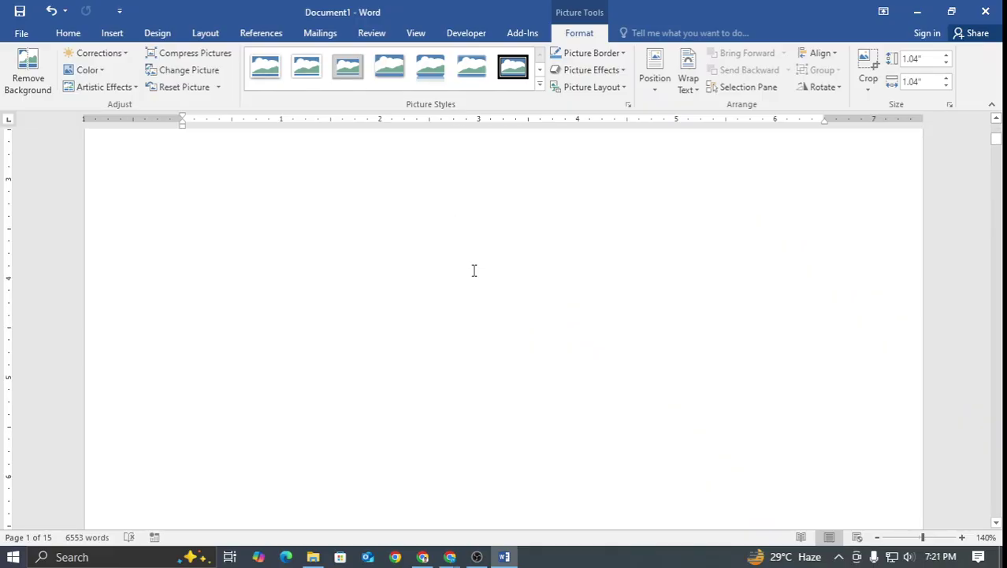
pyautogui.scroll(-10, 476, 262)
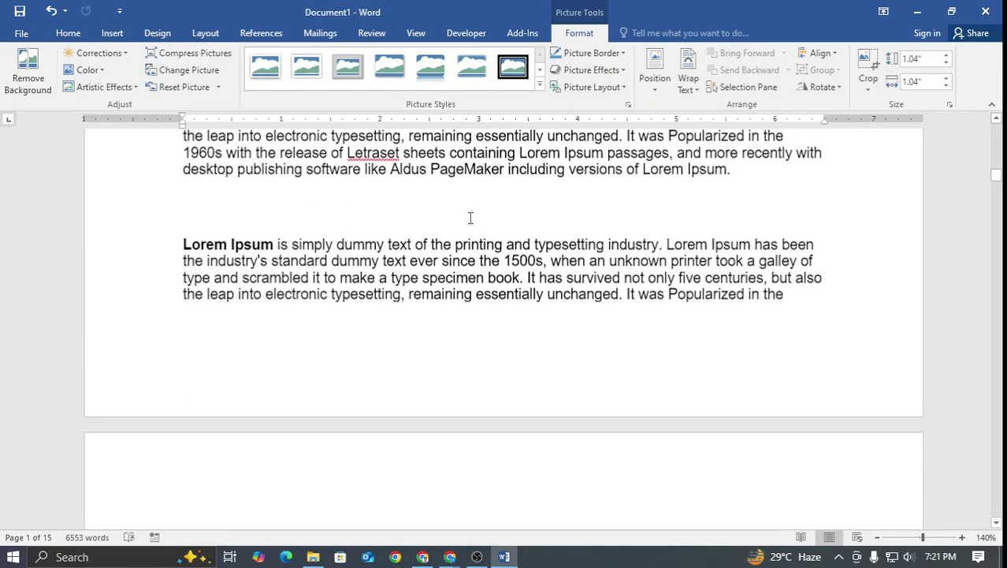
pyautogui.click(254, 196)
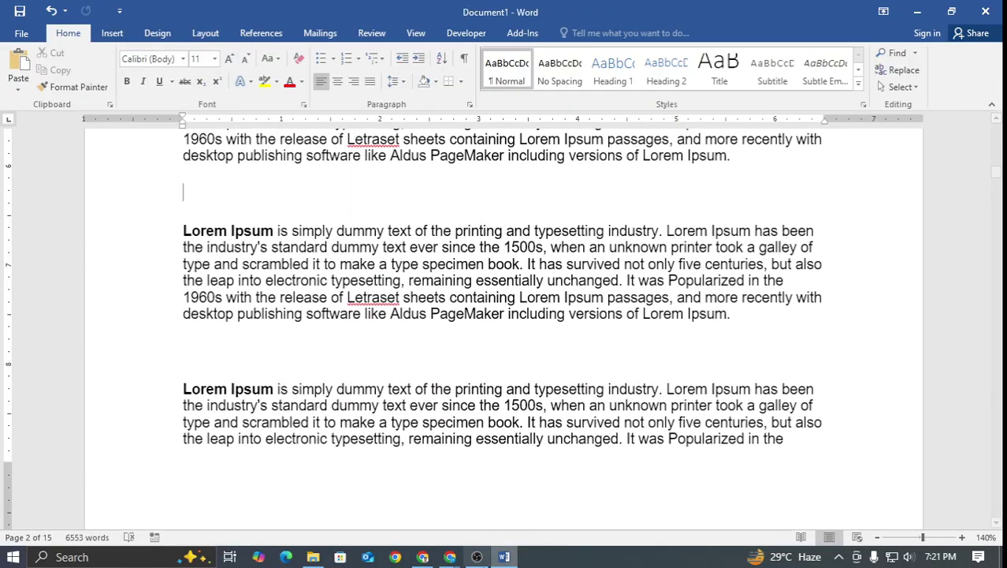
# Switch to the Google Meet call and read through the in-call messages from the participants
pyautogui.moveTo(450, 557)
pyautogui.click(402, 512)
pyautogui.click(476, 557)
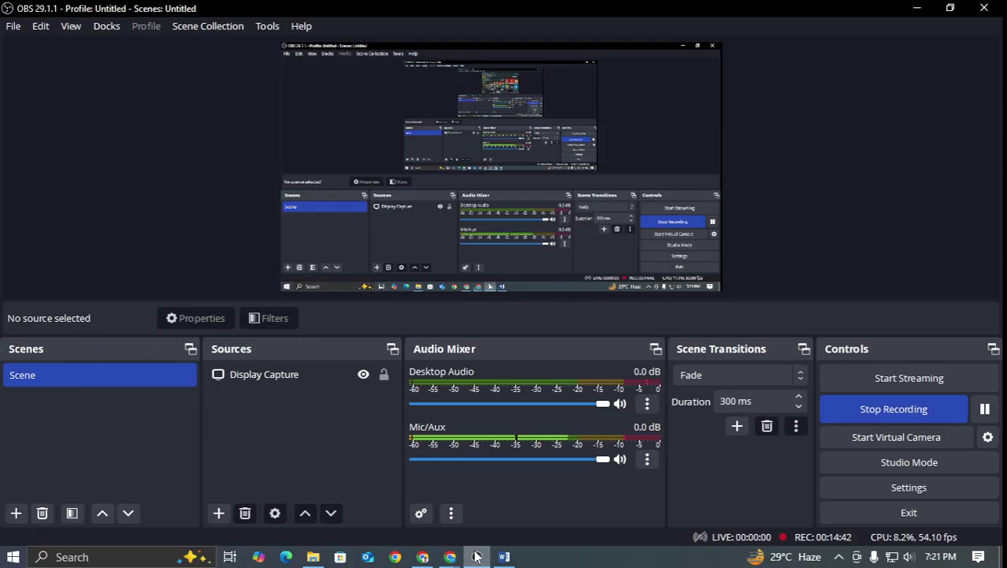
pyautogui.click(475, 557)
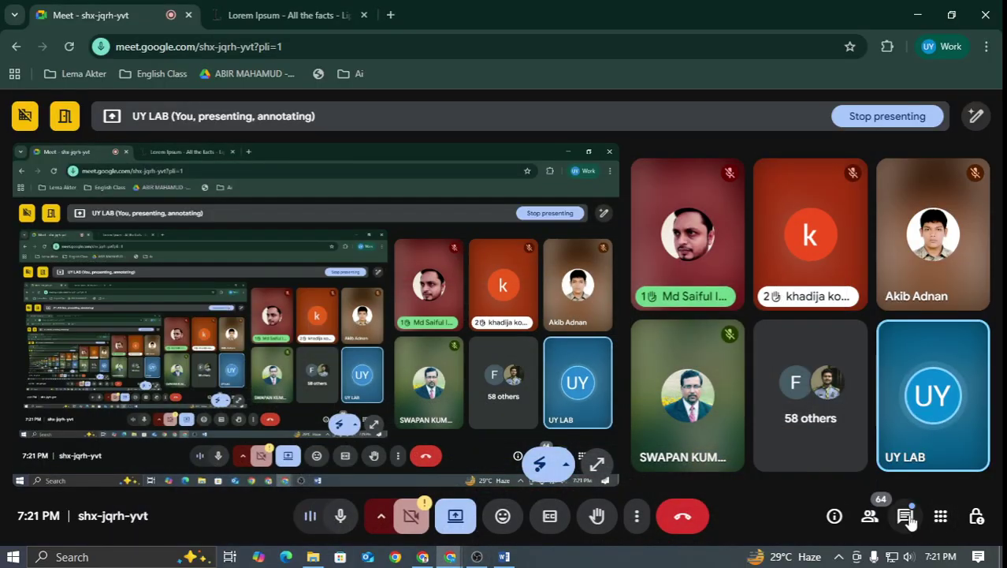
pyautogui.click(907, 517)
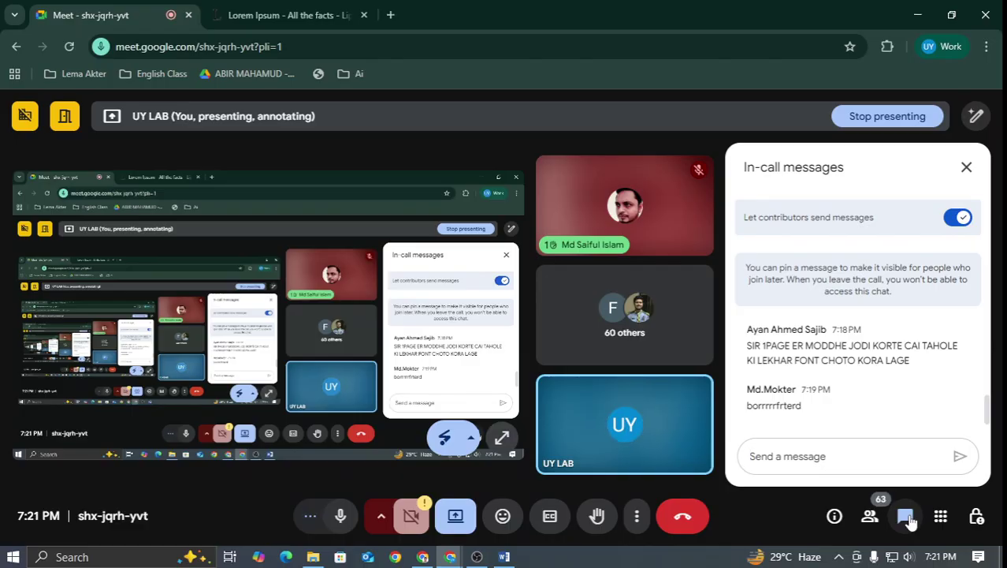
pyautogui.scroll(1, 855, 387)
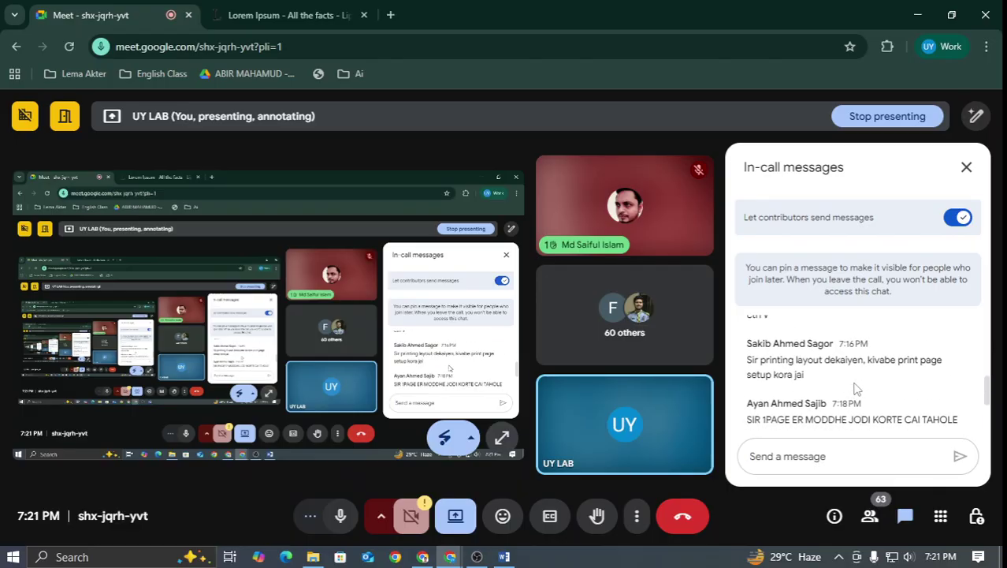
pyautogui.scroll(-1, 856, 388)
pyautogui.scroll(3, 857, 388)
pyautogui.scroll(-2, 854, 387)
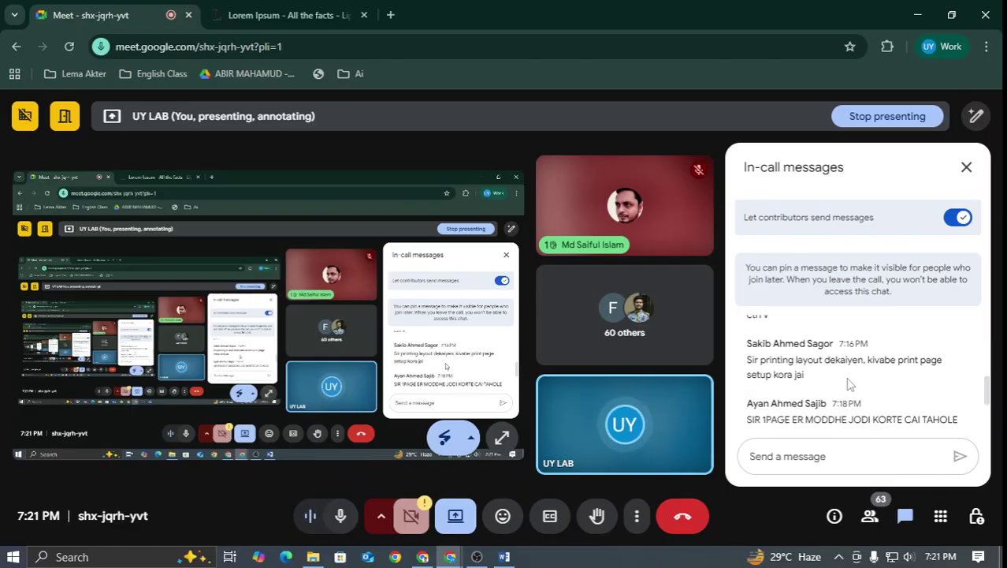
# Close the in-call messages, switch back to Word and remove the empty lines between the last Lorem Ipsum paragraphs on page 2
pyautogui.click(967, 166)
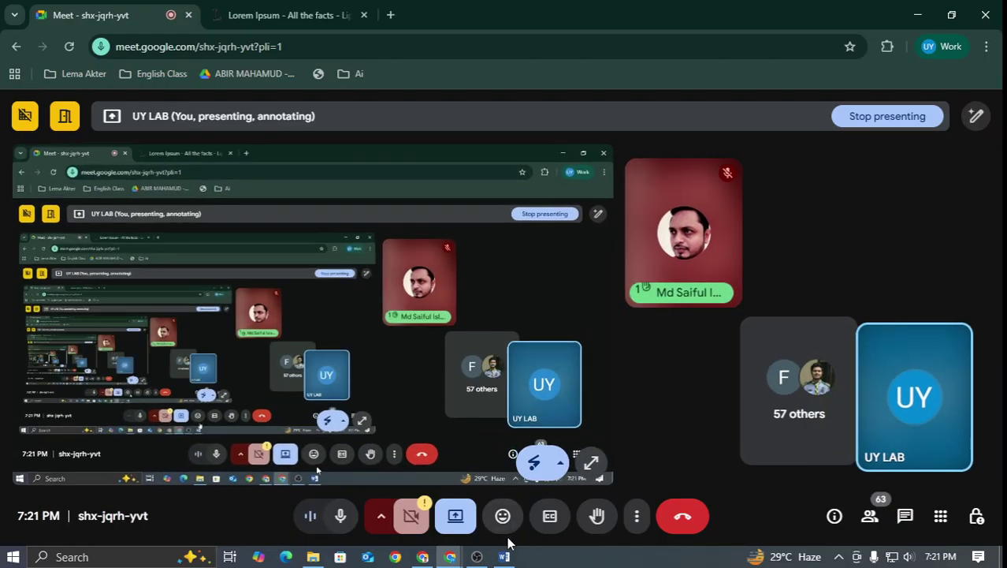
pyautogui.click(504, 557)
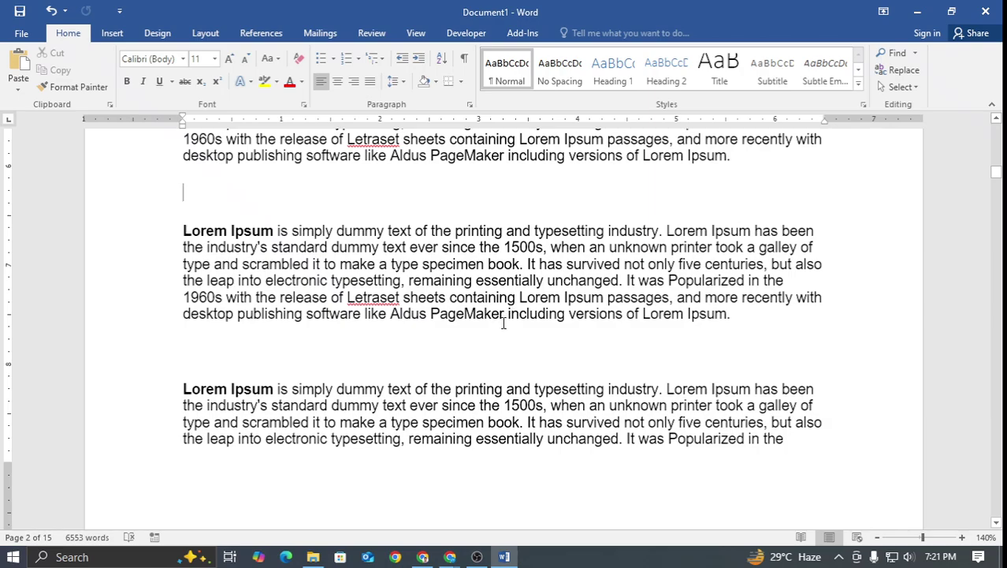
pyautogui.press('BackSpace')
pyautogui.press('BackSpace')
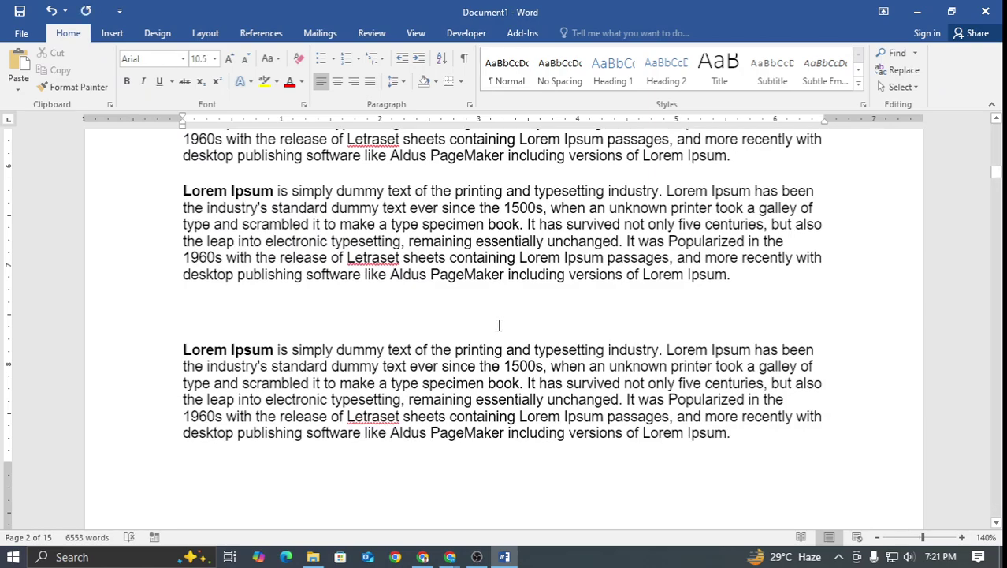
pyautogui.click(503, 557)
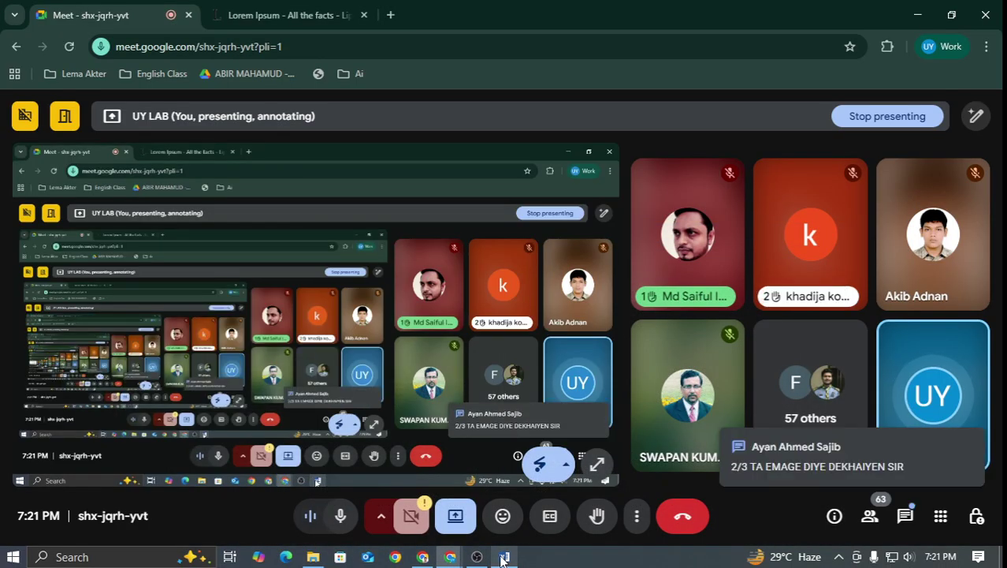
pyautogui.click(503, 557)
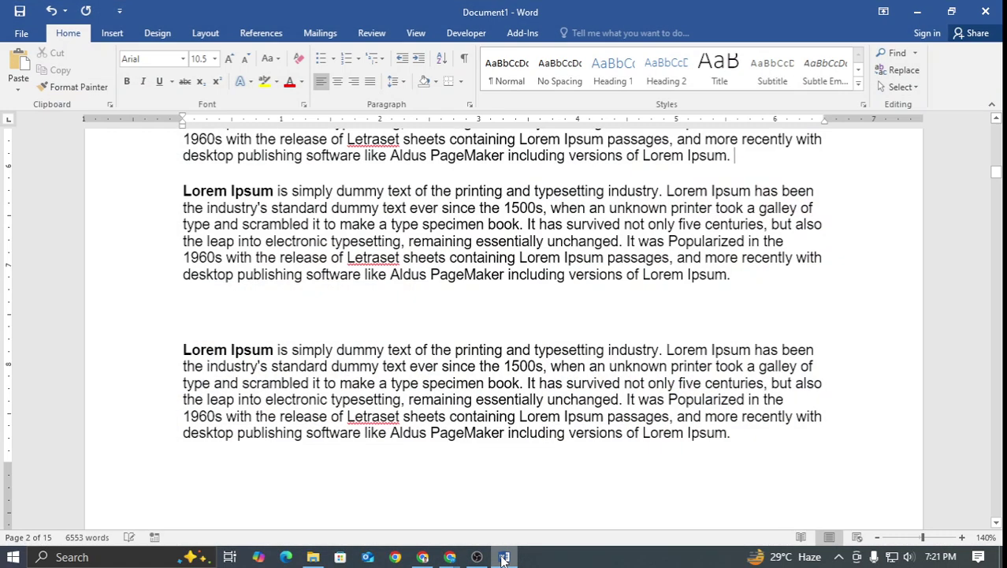
pyautogui.click(189, 313)
pyautogui.press('BackSpace')
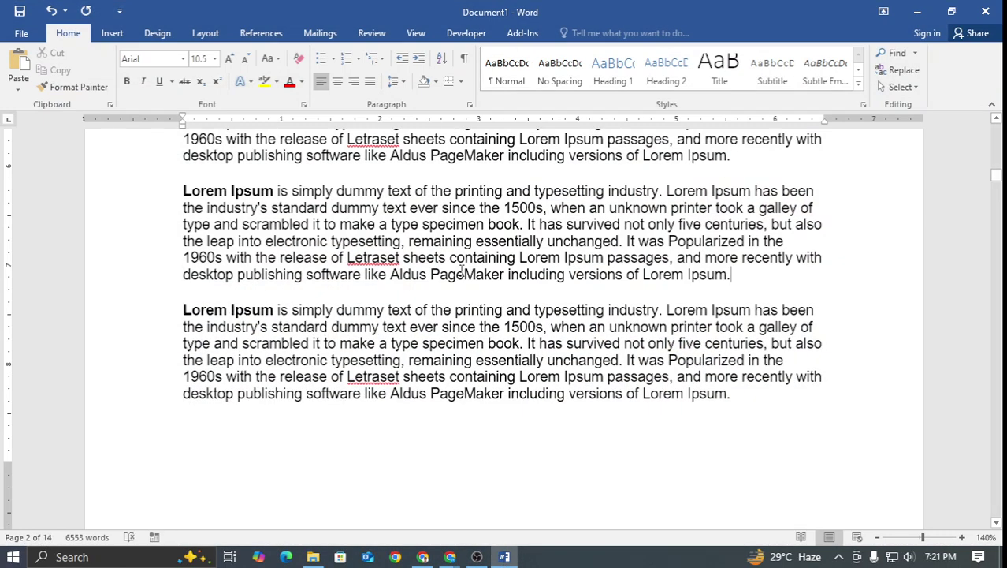
pyautogui.scroll(20, 444, 287)
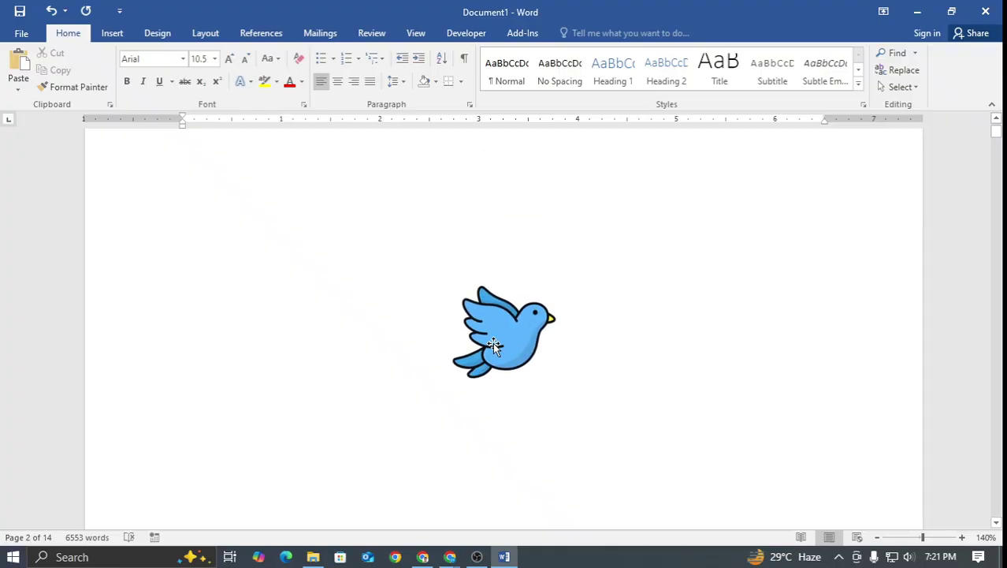
pyautogui.click(493, 345)
pyautogui.press('Left')
pyautogui.press('Right')
pyautogui.hotkey('shift', 'Left')
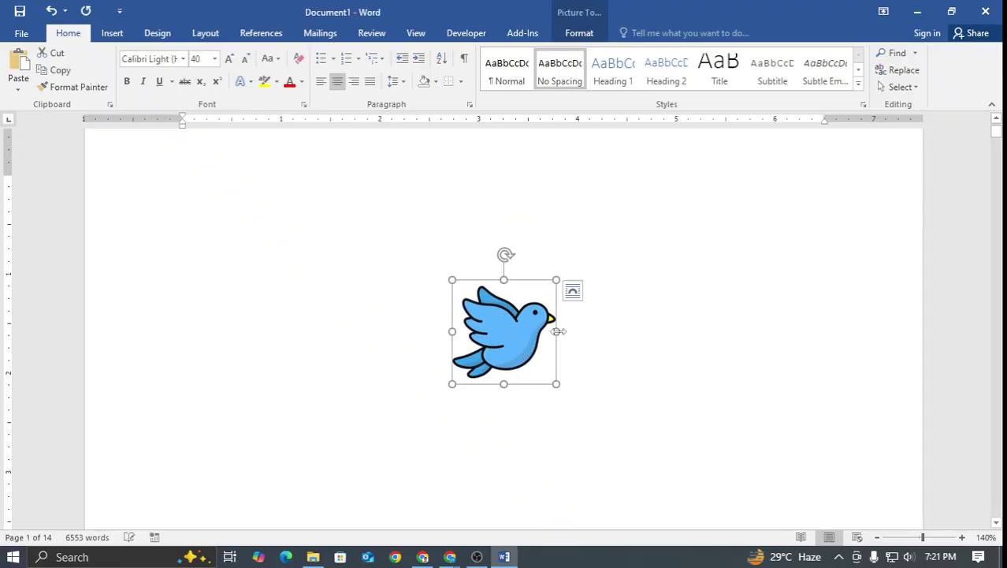
pyautogui.press('F2')
# Remove the extra empty lines between the Lorem Ipsum paragraphs in the middle and lower part of page 2
pyautogui.scroll(-20, 704, 256)
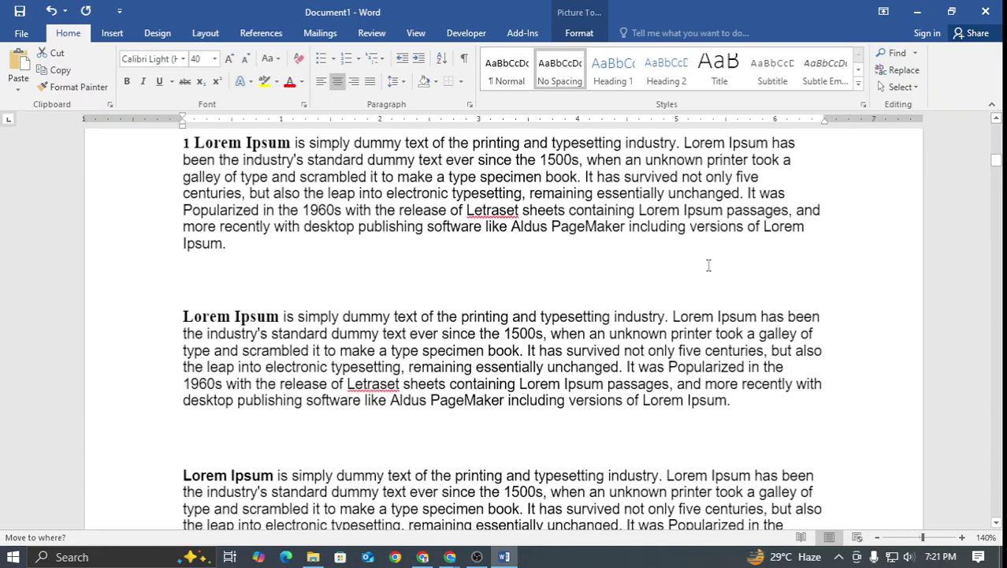
pyautogui.scroll(-5, 709, 265)
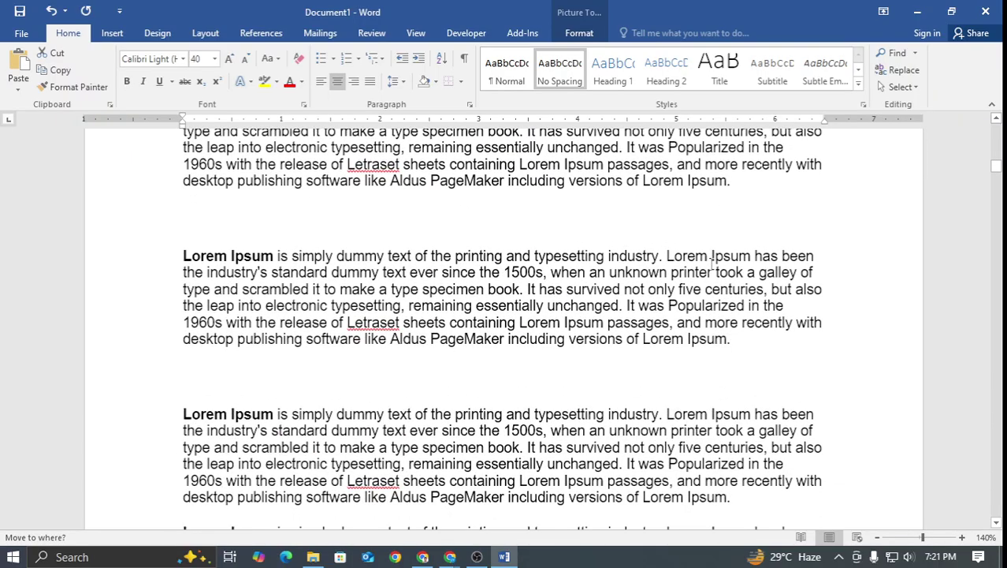
pyautogui.scroll(-4, 712, 263)
pyautogui.click(254, 178)
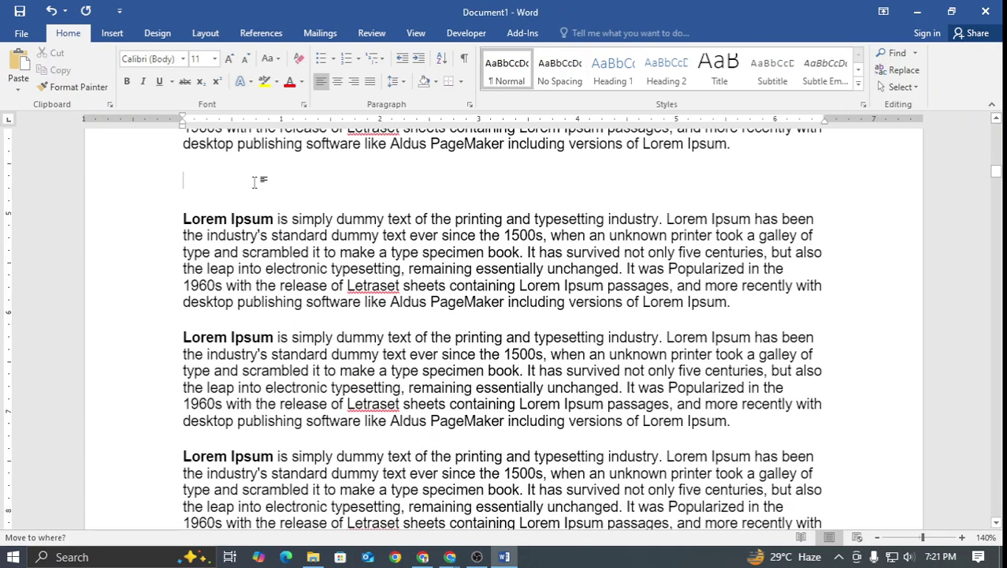
pyautogui.press('BackSpace')
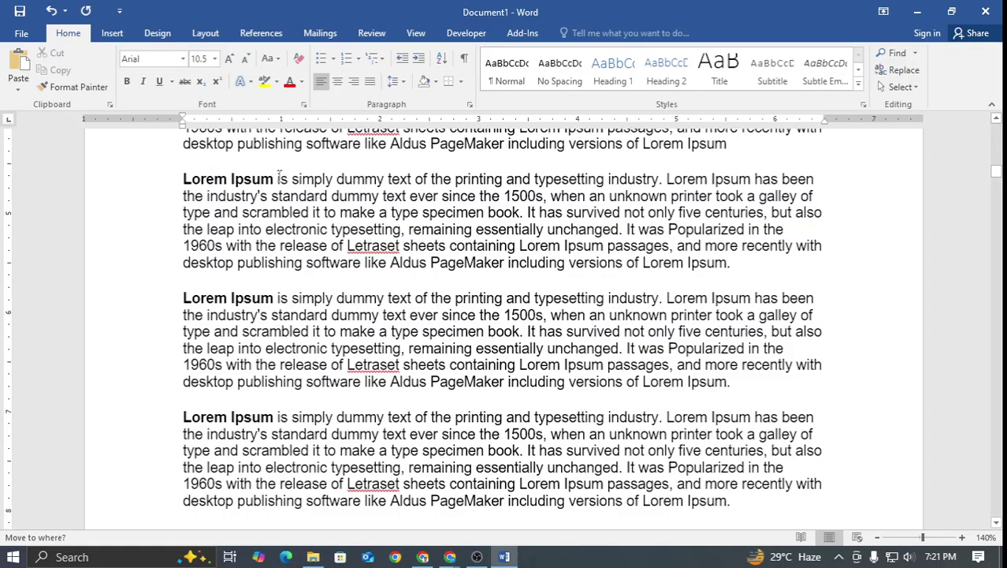
pyautogui.scroll(-5, 331, 213)
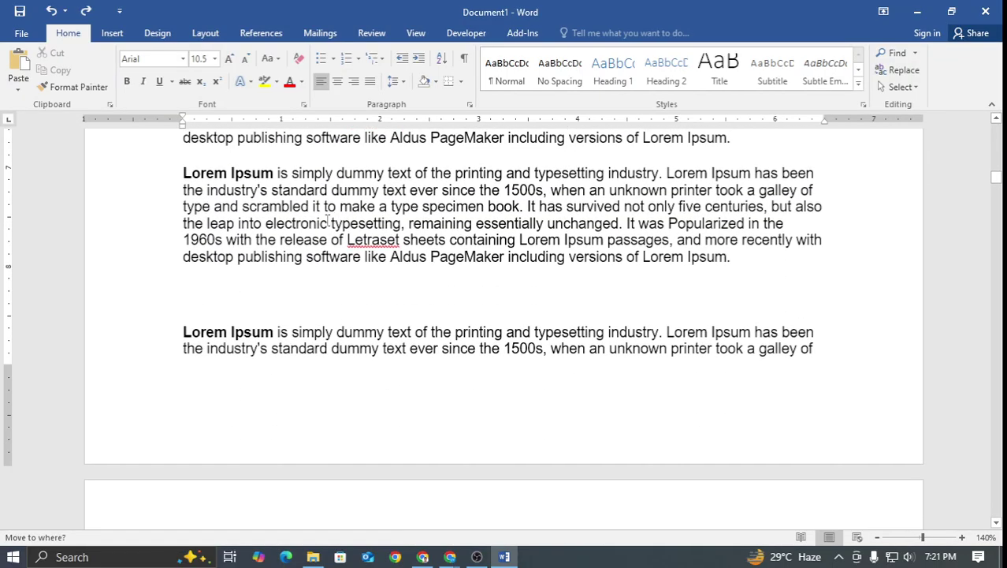
pyautogui.click(198, 291)
pyautogui.press('BackSpace')
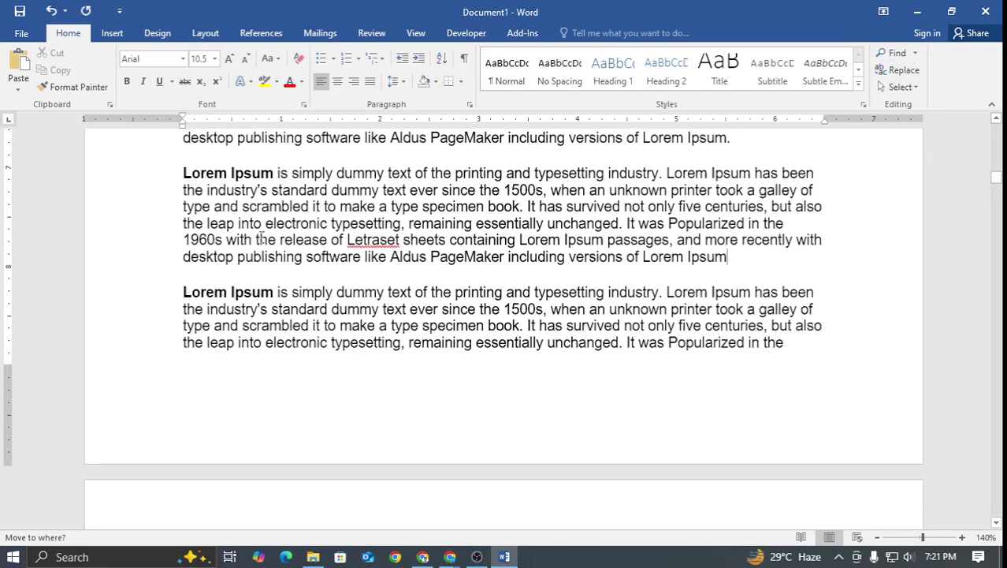
# Remove the remaining extra empty lines between the Lorem Ipsum paragraphs in the upper part of page 2
pyautogui.hotkey('ctrl', 'z')
pyautogui.hotkey('ctrl', 'z')
pyautogui.hotkey('ctrl', 'z')
pyautogui.hotkey('ctrl', 'z')
pyautogui.hotkey('ctrl', 'z')
pyautogui.hotkey('ctrl', 'z')
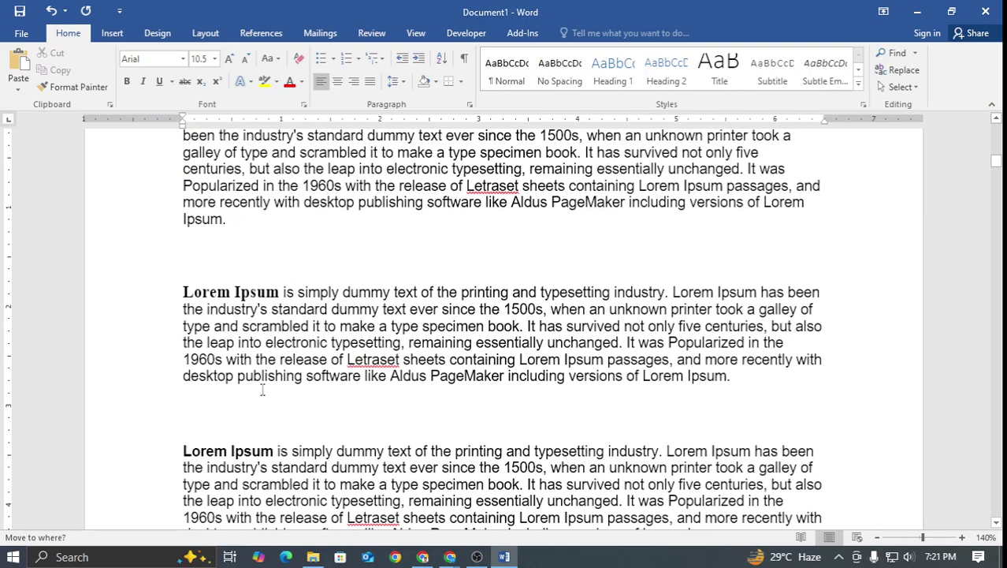
pyautogui.click(249, 416)
pyautogui.hotkey('ctrl', 'y')
pyautogui.hotkey('ctrl', 'y')
pyautogui.hotkey('ctrl', 'y')
pyautogui.hotkey('ctrl', 'y')
pyautogui.hotkey('ctrl', 'y')
pyautogui.hotkey('ctrl', 'y')
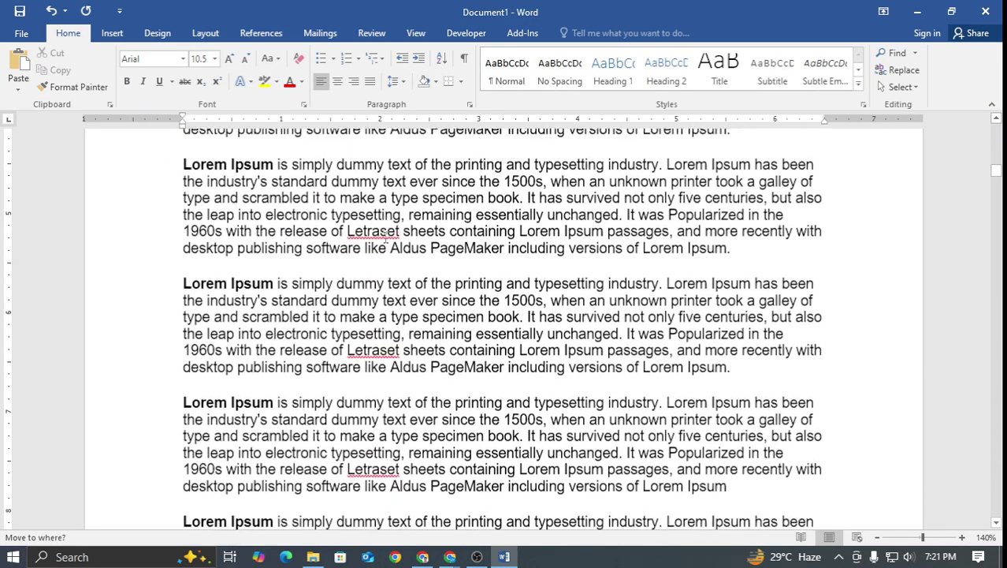
pyautogui.hotkey('ctrl', 'y')
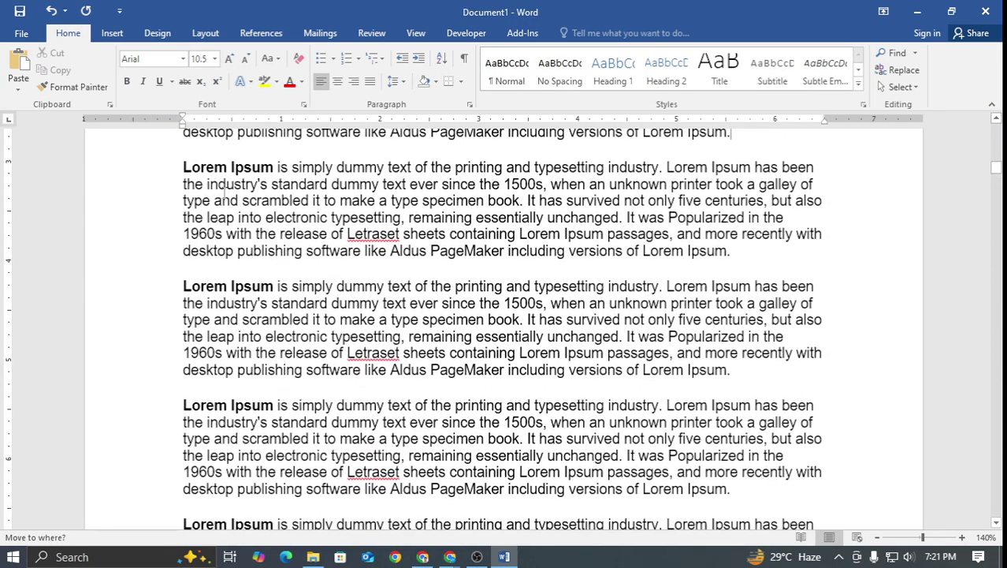
# Add an empty line between two Lorem Ipsum paragraphs on page 2 and insert the bird picture from the Downloads folder there
pyautogui.click(186, 169)
pyautogui.hotkey('ctrl', 'z')
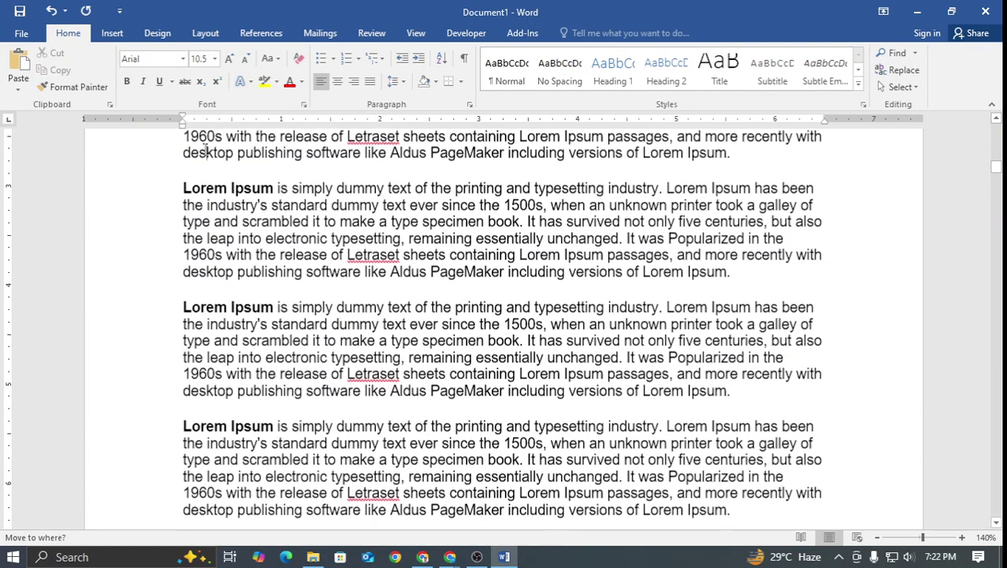
pyautogui.press('Return')
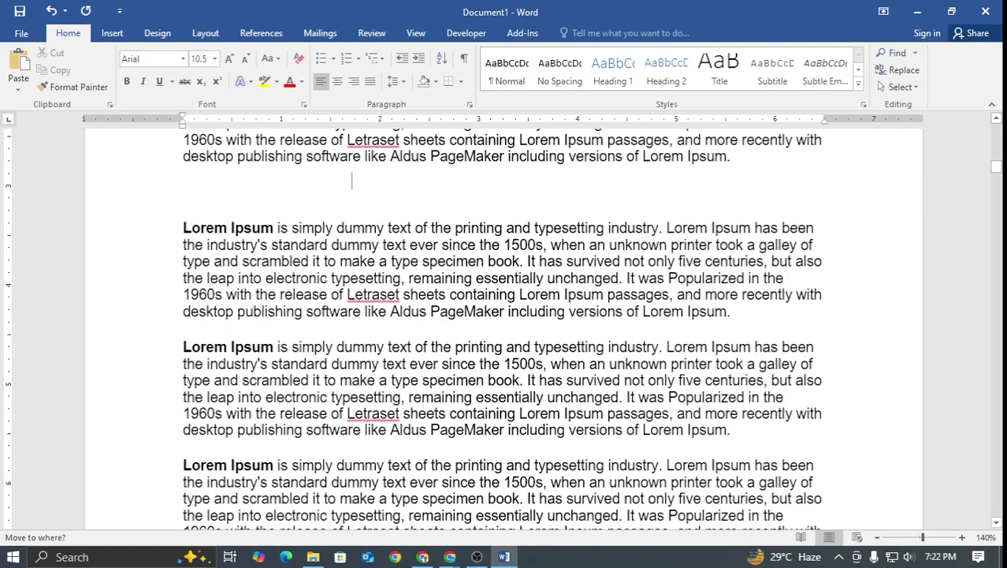
pyautogui.click(102, 34)
pyautogui.click(137, 71)
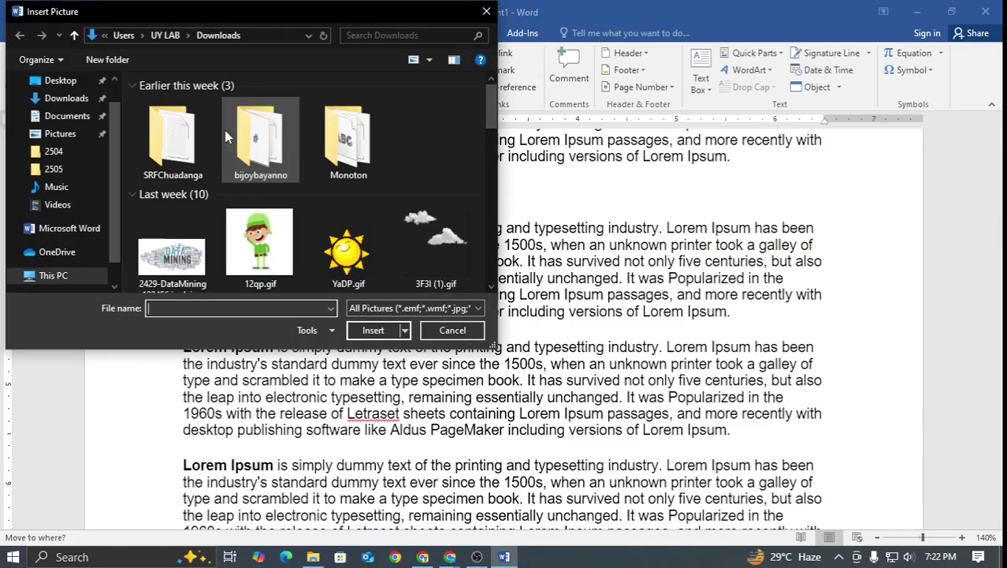
pyautogui.doubleClick(290, 173)
pyautogui.doubleClick(344, 126)
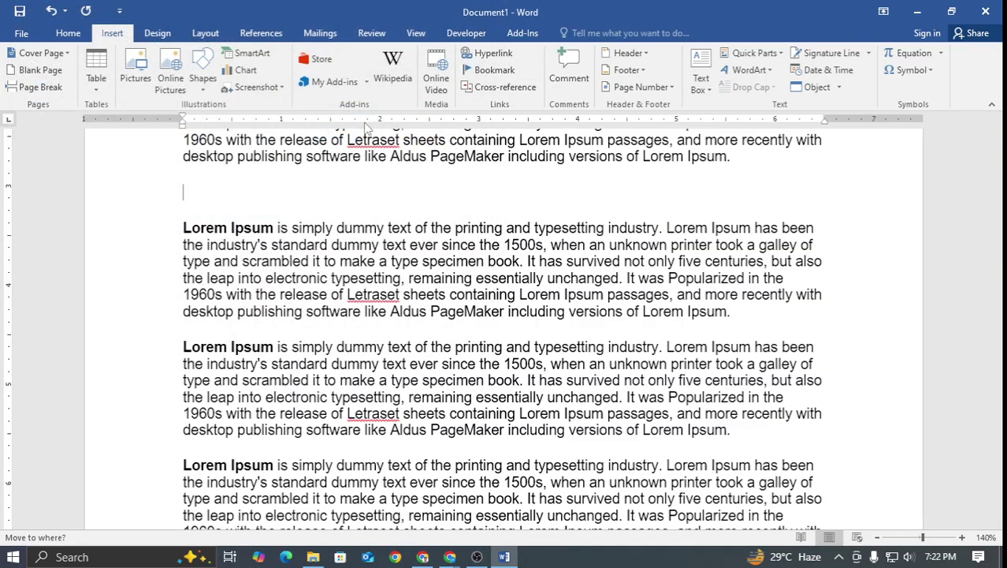
# Shrink the inserted bird picture on page 2 proportionally to 1.04" by 1.04"
pyautogui.scroll(-5, 662, 276)
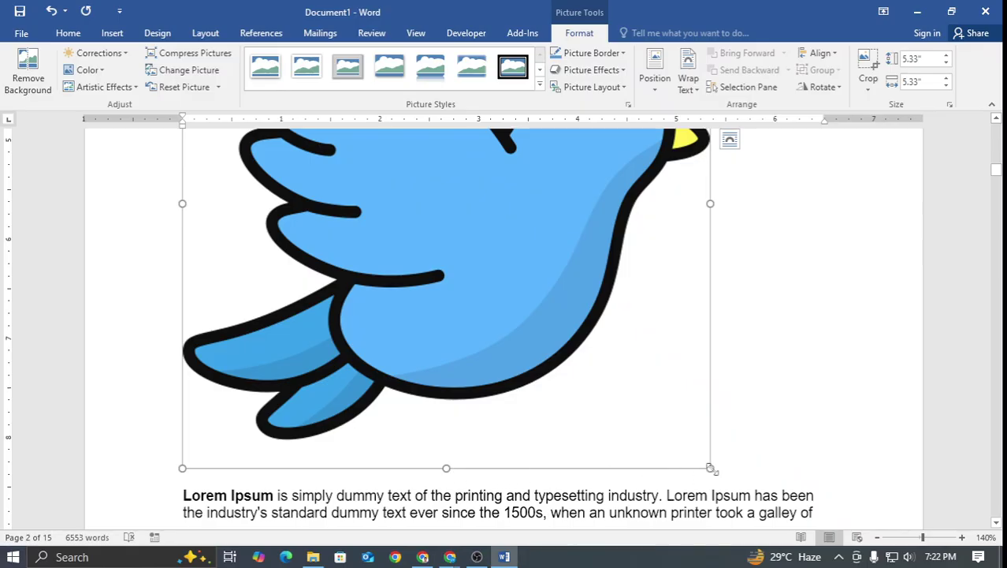
pyautogui.moveTo(711, 469); pyautogui.dragTo(508, 270)
pyautogui.scroll(4, 509, 284)
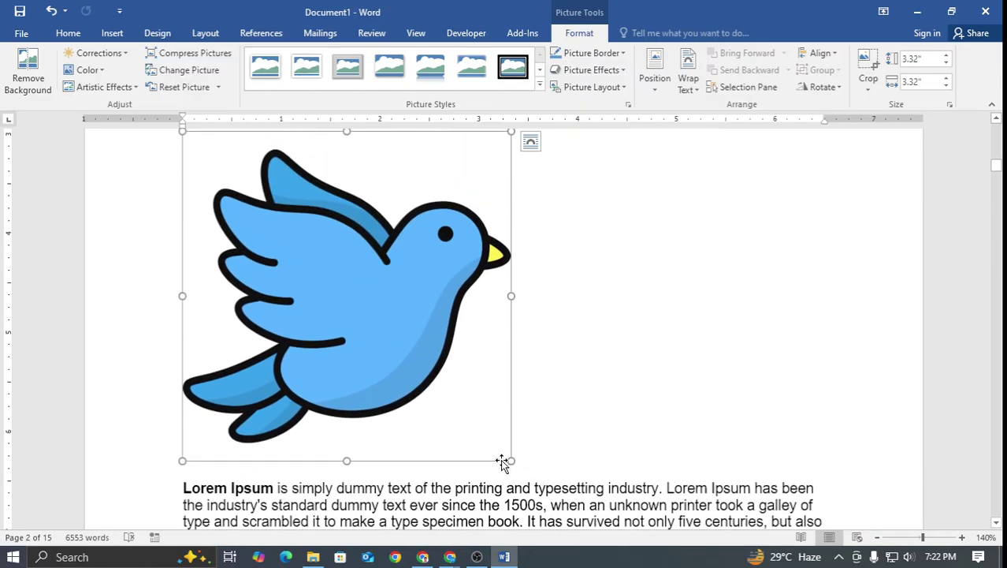
pyautogui.moveTo(506, 454); pyautogui.dragTo(304, 247)
pyautogui.scroll(2, 304, 246)
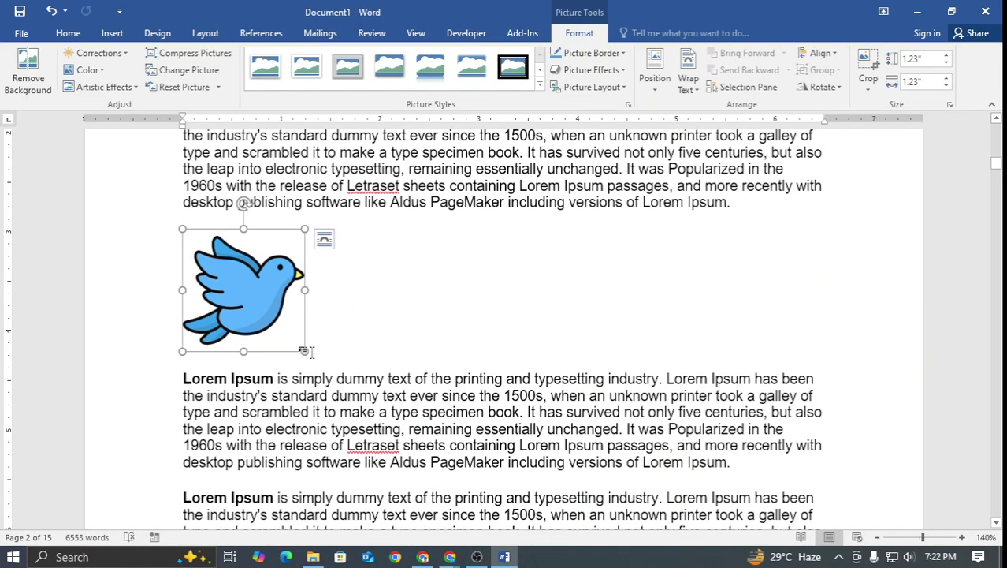
pyautogui.moveTo(304, 351); pyautogui.dragTo(285, 332)
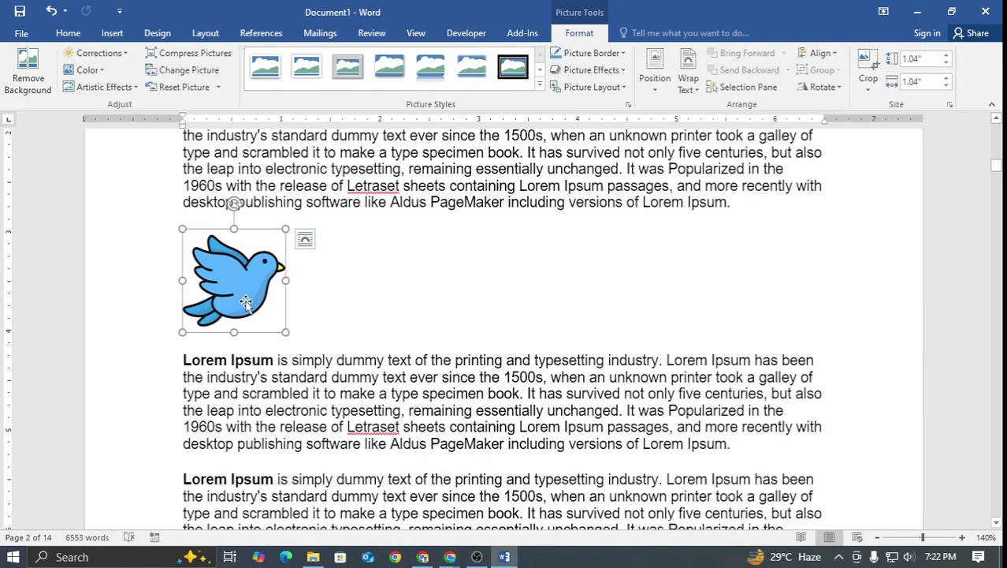
# Move the inline bird picture to different places in the text, ending at the start of the line "desktop publishing software"
pyautogui.moveTo(236, 286); pyautogui.dragTo(188, 424)
pyautogui.moveTo(758, 346); pyautogui.dragTo(185, 394)
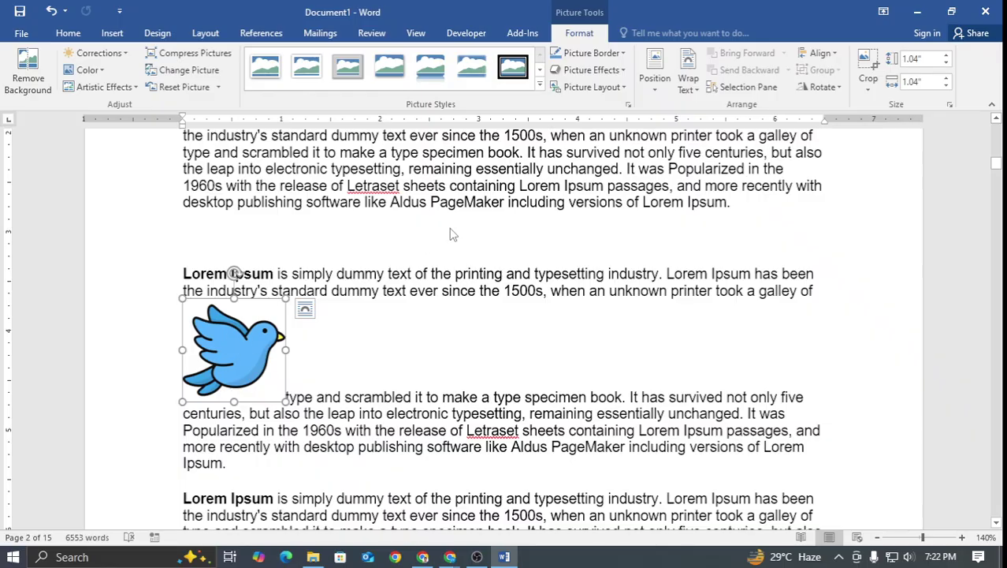
pyautogui.moveTo(234, 347); pyautogui.dragTo(402, 291)
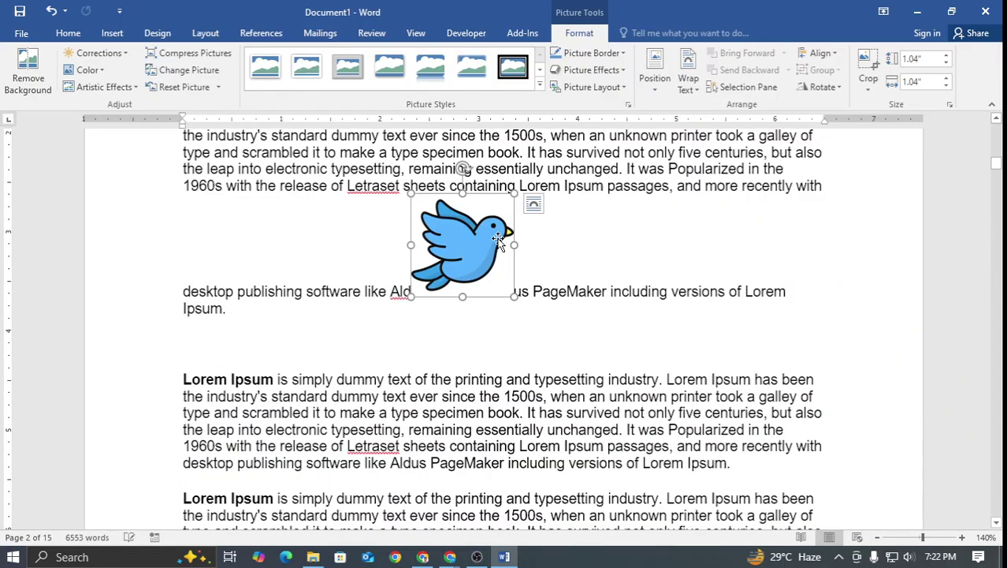
pyautogui.moveTo(498, 240); pyautogui.dragTo(212, 290)
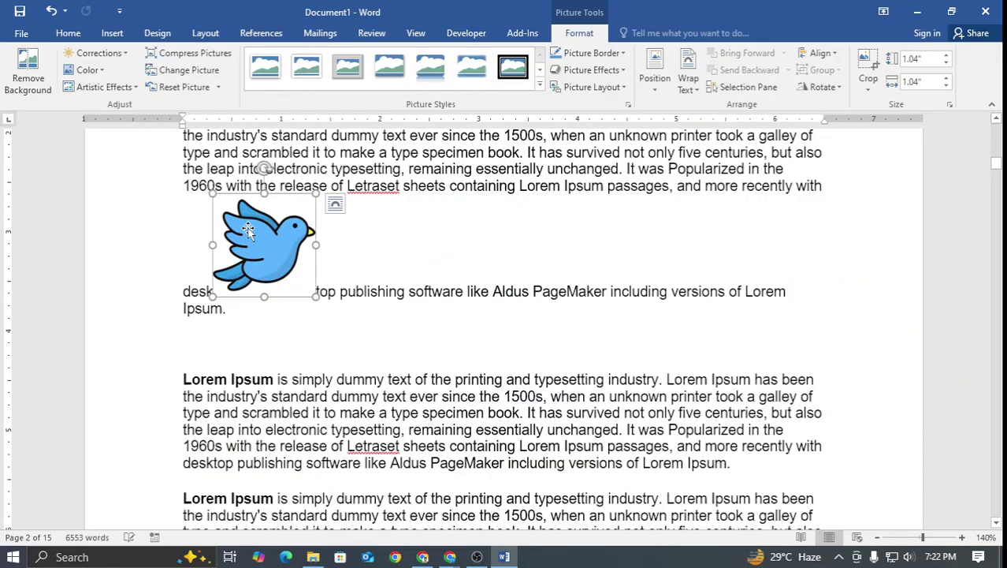
pyautogui.moveTo(248, 229); pyautogui.dragTo(186, 240)
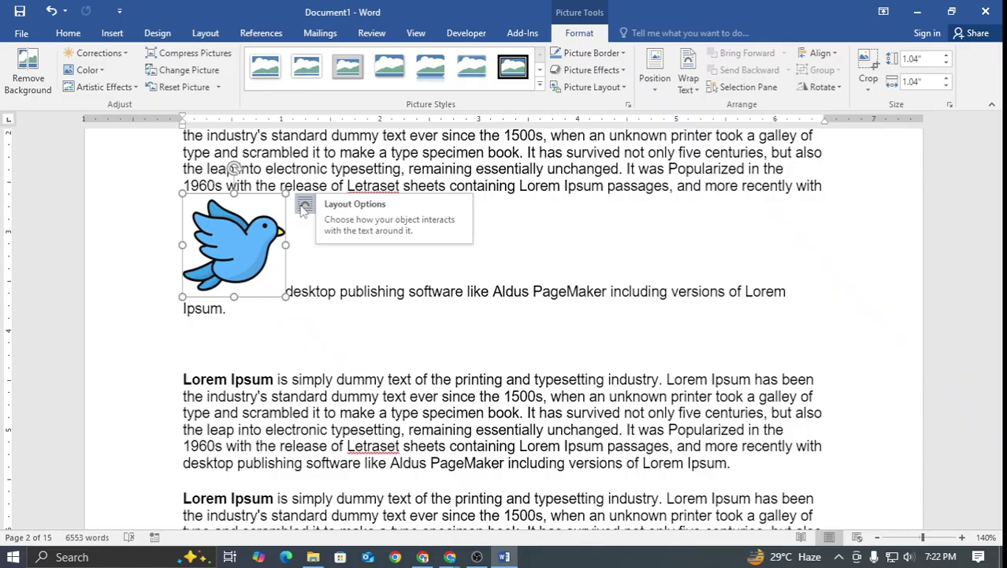
# Set the bird picture's text wrapping to Tight and move it freely within the Lorem Ipsum paragraphs below
pyautogui.click(305, 207)
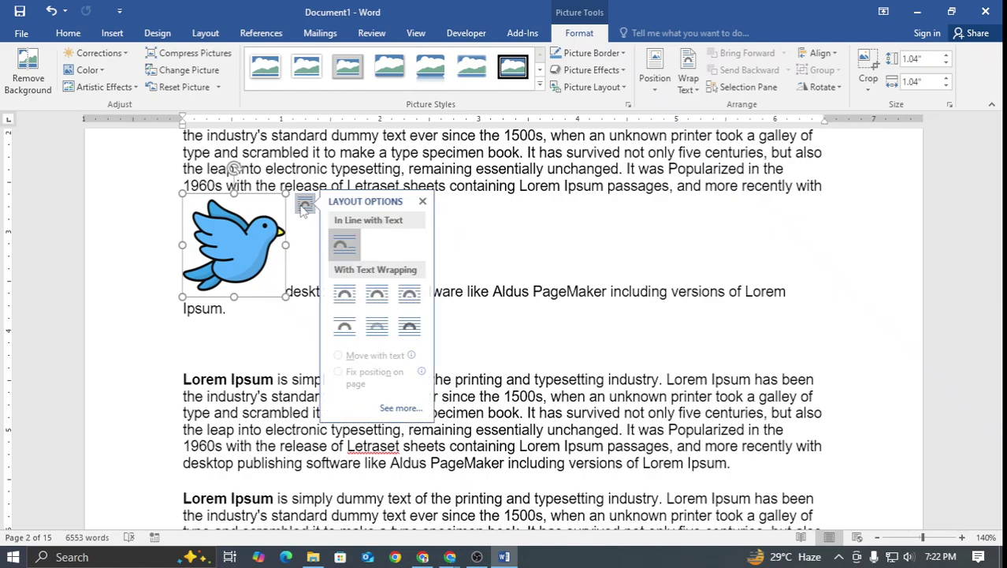
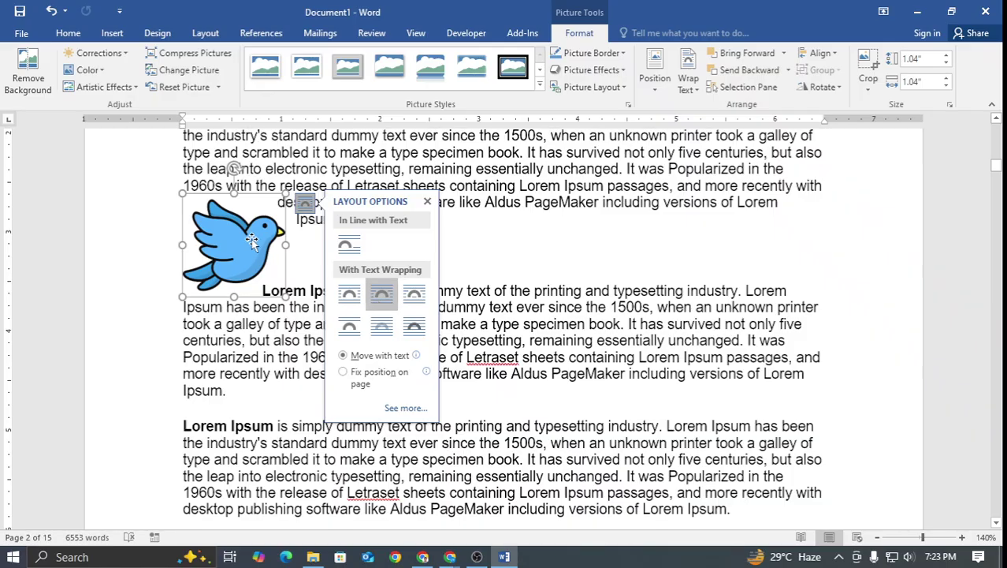
pyautogui.moveTo(252, 241); pyautogui.dragTo(460, 335)
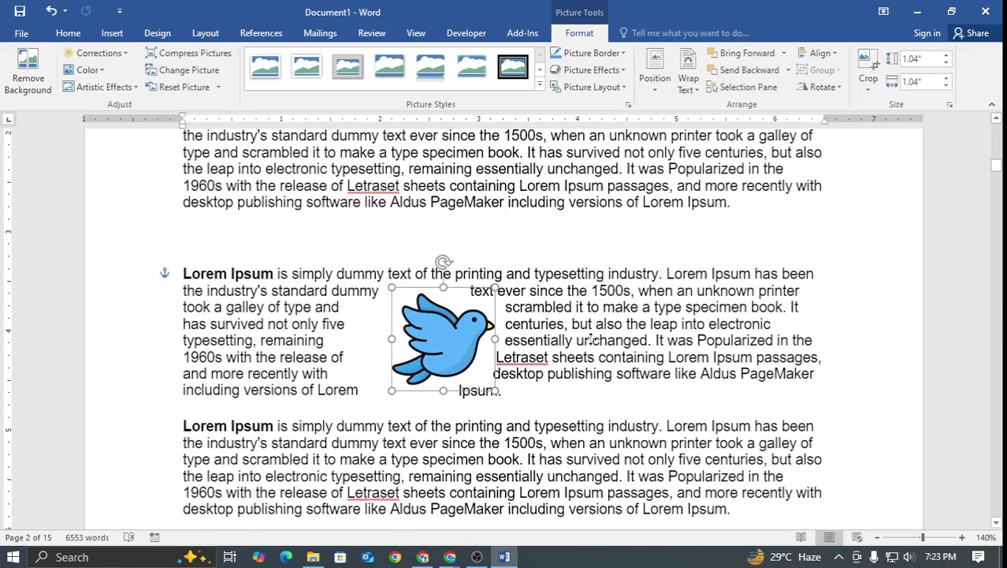
pyautogui.moveTo(592, 339); pyautogui.dragTo(406, 369)
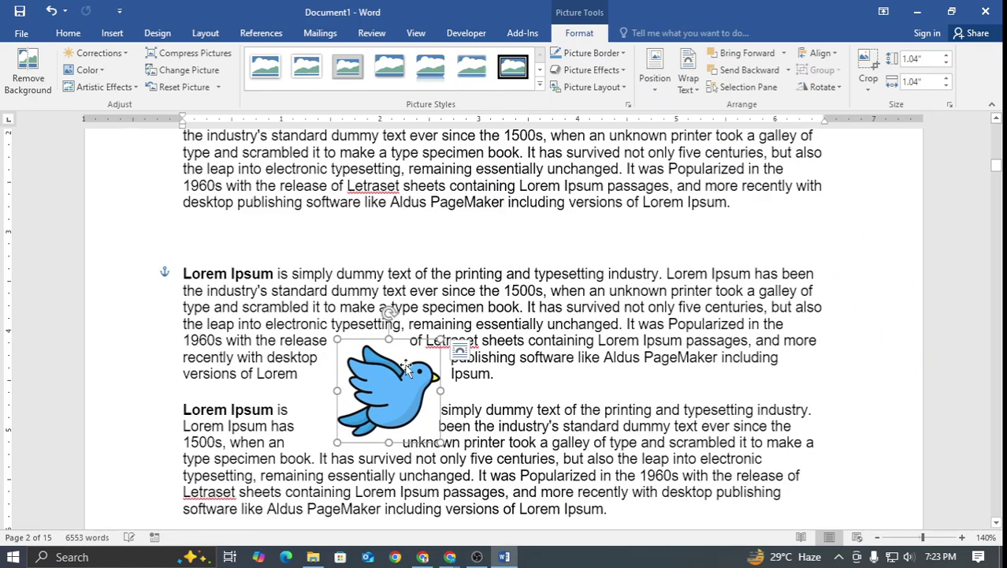
# Enlarge the bird picture, place it at the left margin beside the Lorem Ipsum paragraph and deselect it
pyautogui.moveTo(440, 339); pyautogui.dragTo(607, 170)
pyautogui.moveTo(570, 326); pyautogui.dragTo(250, 361)
pyautogui.click(966, 285)
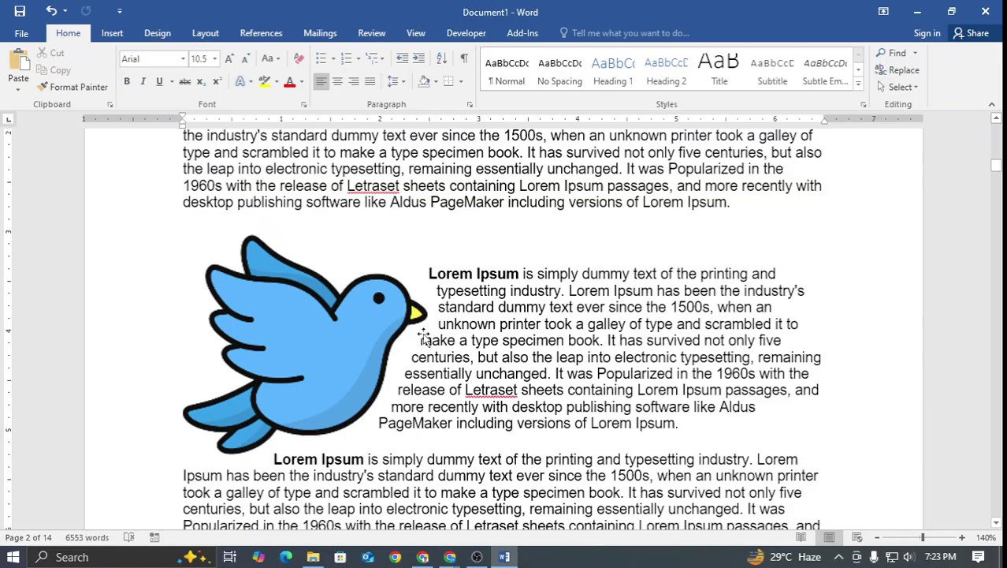
pyautogui.scroll(-3, 435, 287)
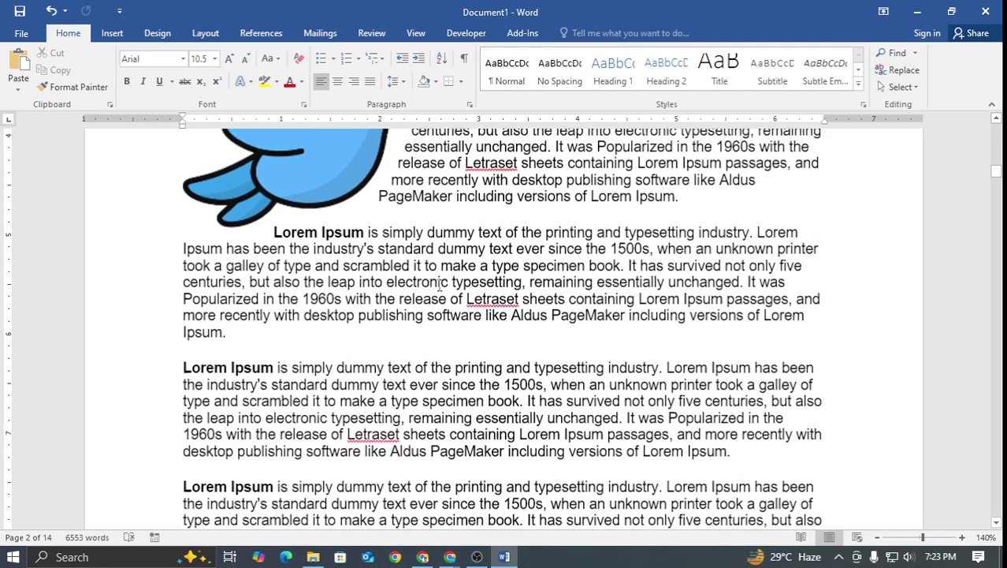
# Inspect the bird picture beside the Lorem Ipsum paragraph and check which text wrapping option it uses
pyautogui.scroll(5, 436, 288)
pyautogui.scroll(-3, 439, 282)
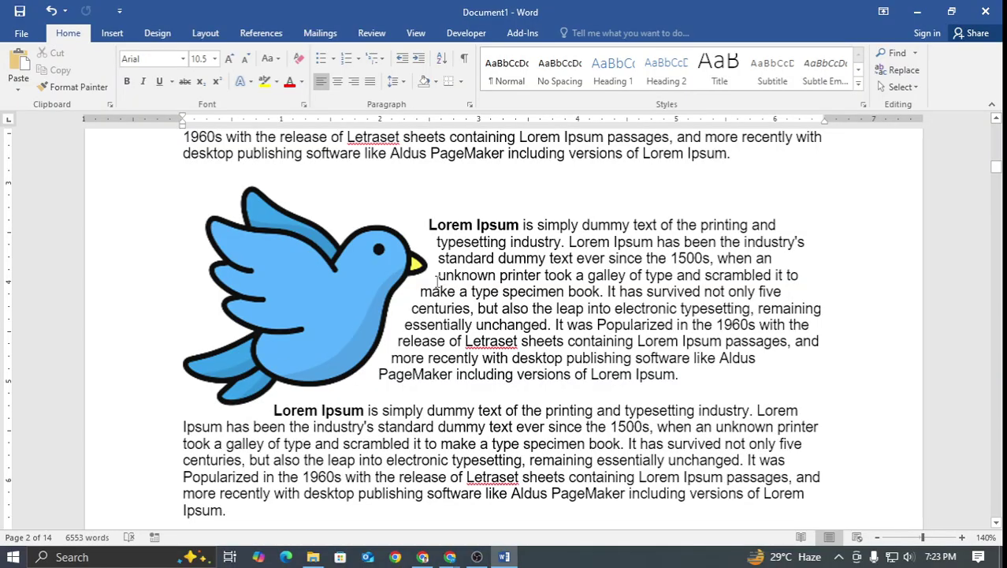
pyautogui.click(361, 274)
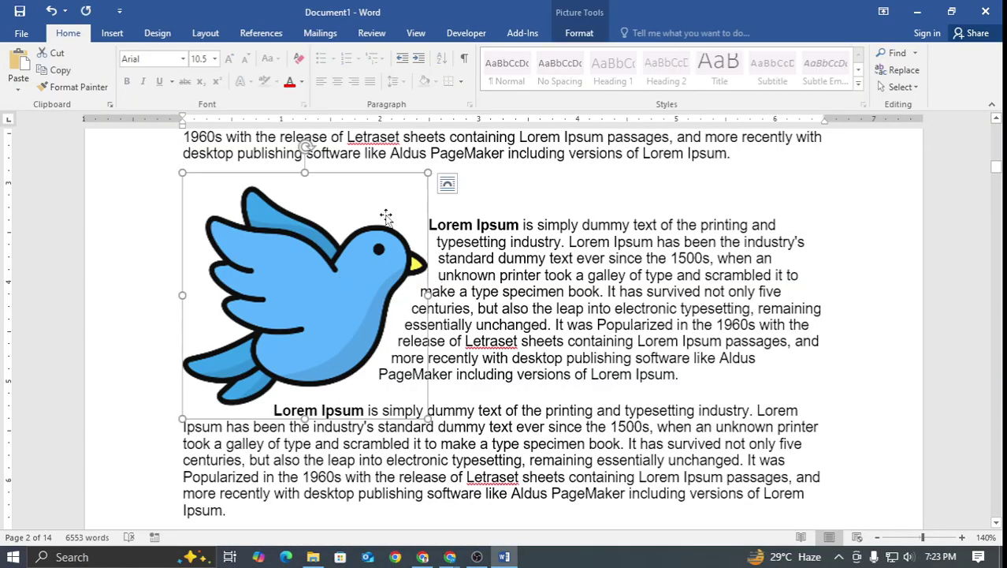
pyautogui.click(443, 185)
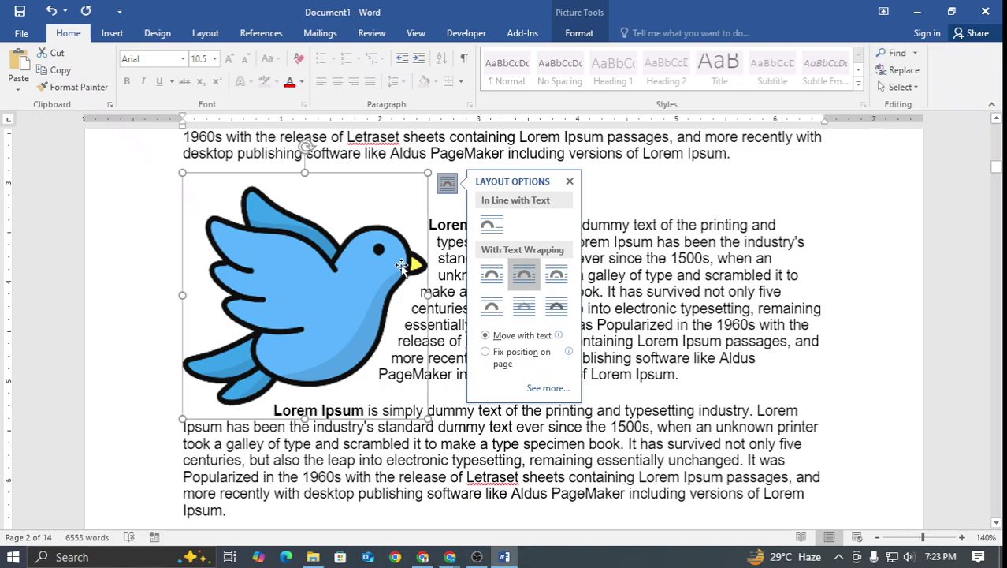
pyautogui.click(712, 291)
# Capture the area around the bird, trace a red freehand outline along its wrap contour and discard the capture
pyautogui.press('Print')
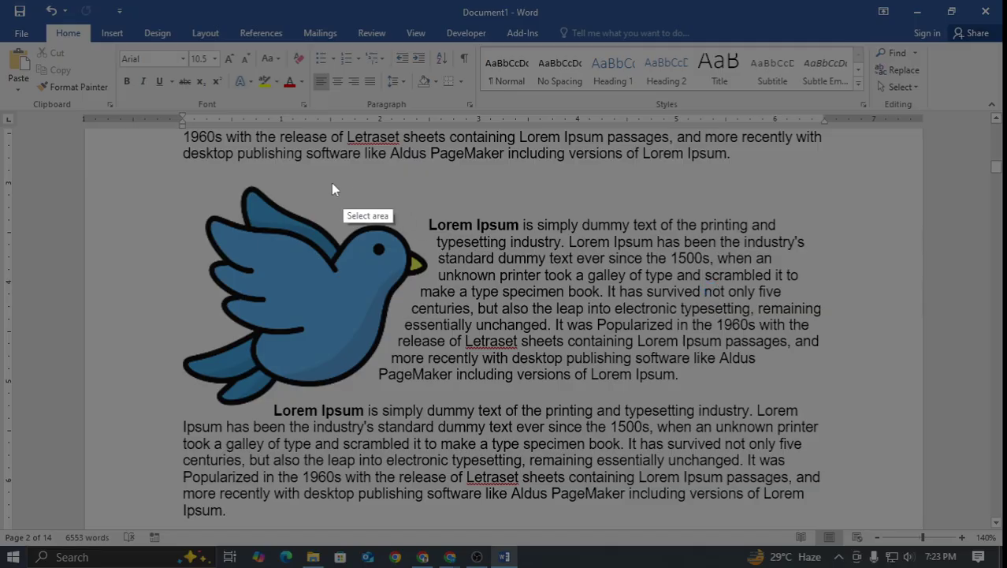
pyautogui.moveTo(85, 119); pyautogui.dragTo(605, 506)
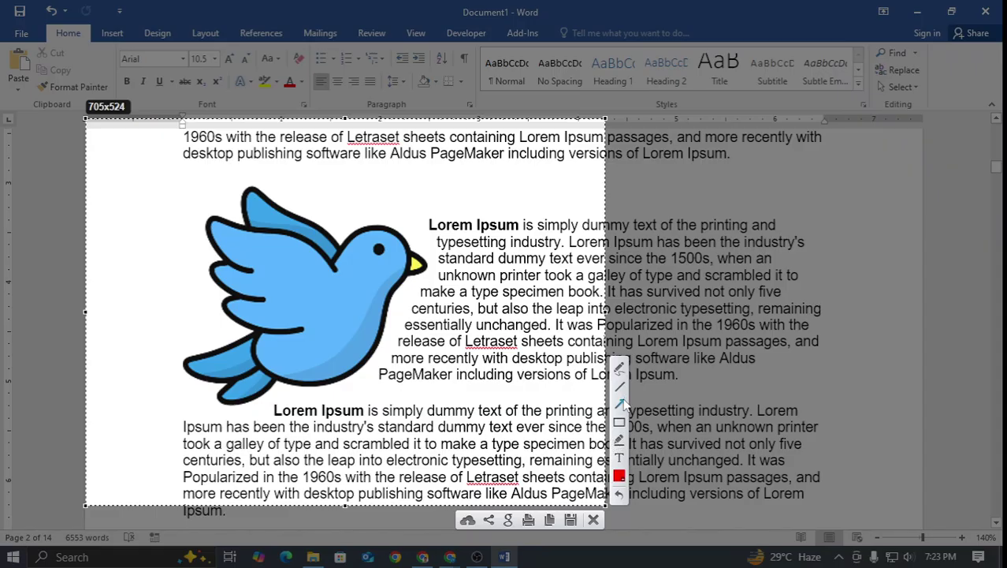
pyautogui.moveTo(189, 167)
pyautogui.mouseDown()
pyautogui.moveTo(337, 165)
pyautogui.moveTo(411, 204)
pyautogui.mouseUp()
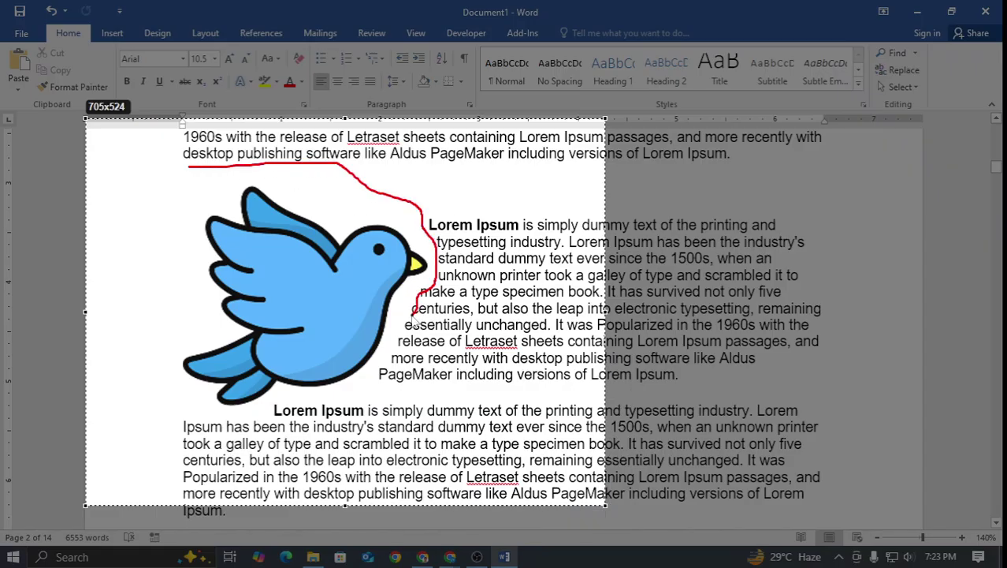
pyautogui.moveTo(374, 392); pyautogui.dragTo(300, 402)
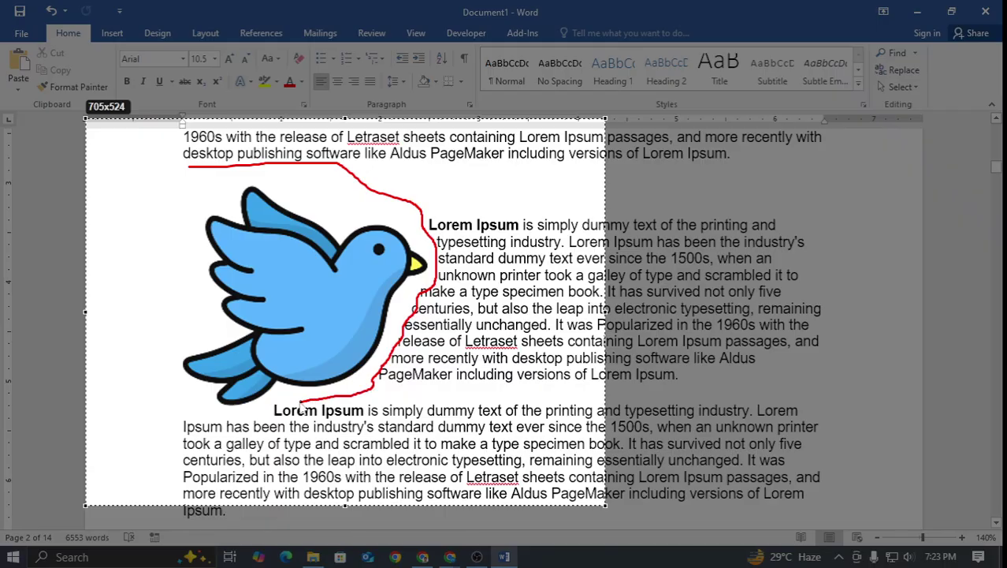
pyautogui.moveTo(228, 423)
pyautogui.mouseDown()
pyautogui.moveTo(182, 425)
pyautogui.moveTo(175, 348)
pyautogui.moveTo(191, 167)
pyautogui.mouseUp()
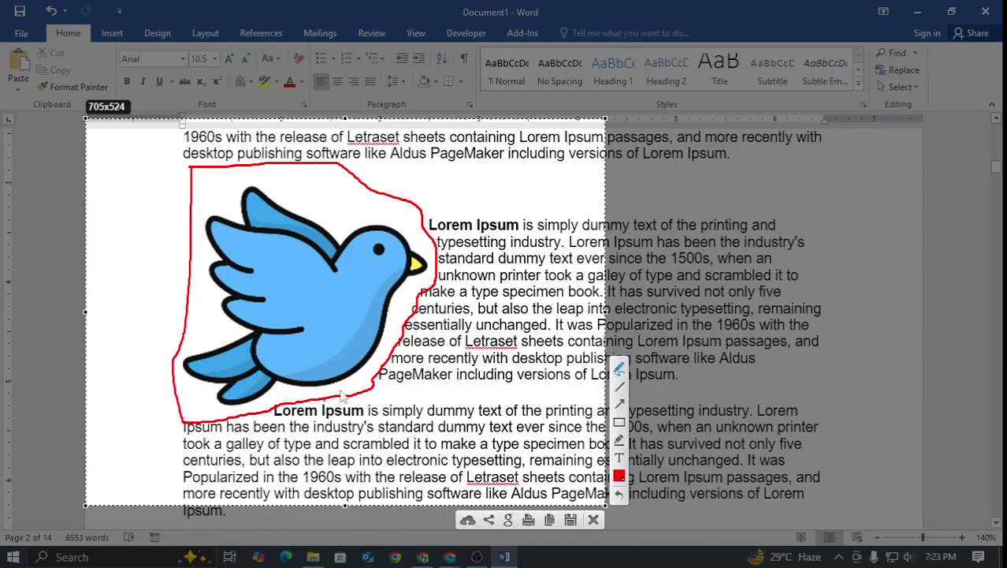
pyautogui.click(593, 519)
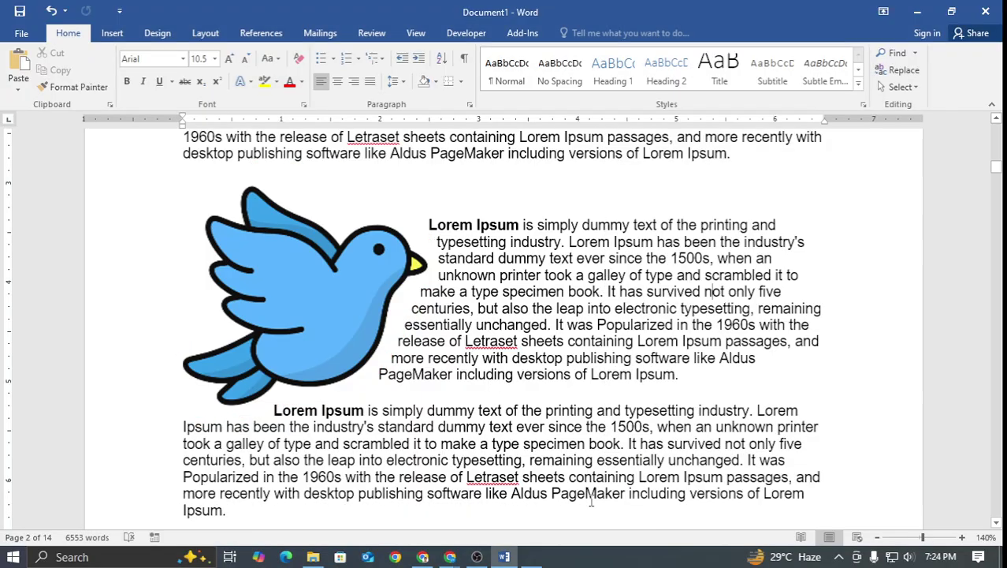
# Set the bird picture's text wrapping to Square and move it slightly lower along the left margin
pyautogui.click(276, 278)
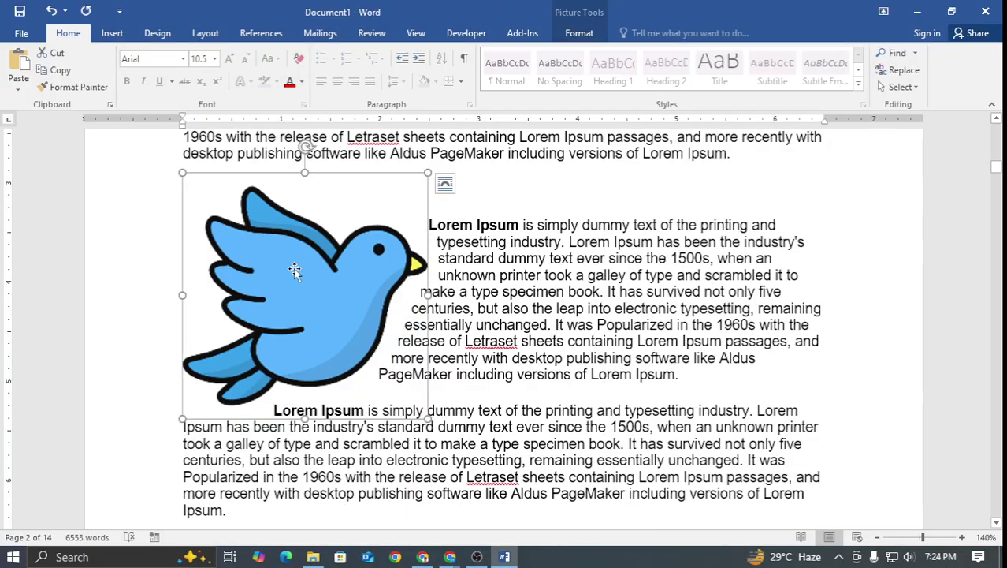
pyautogui.click(446, 184)
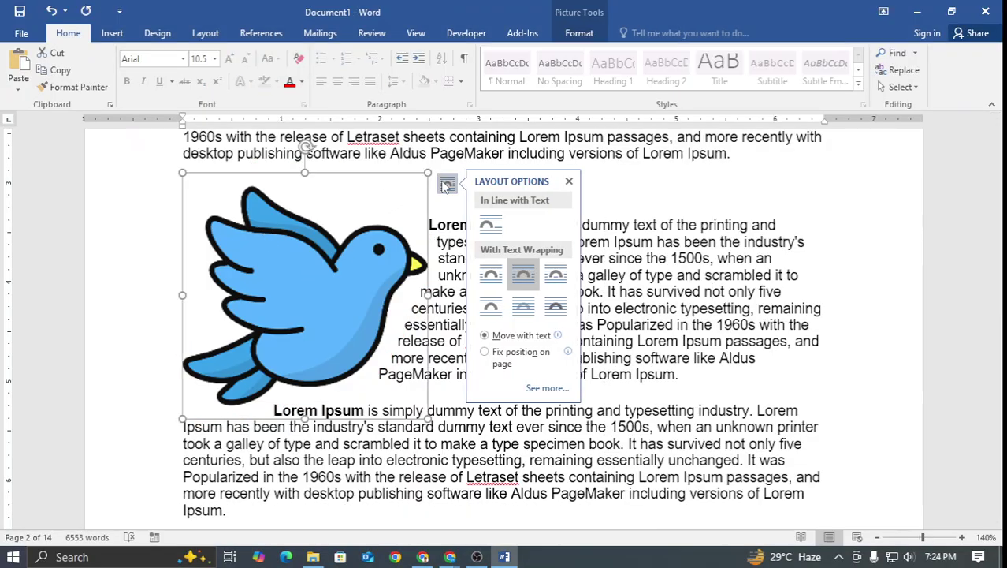
pyautogui.click(491, 276)
pyautogui.click(650, 258)
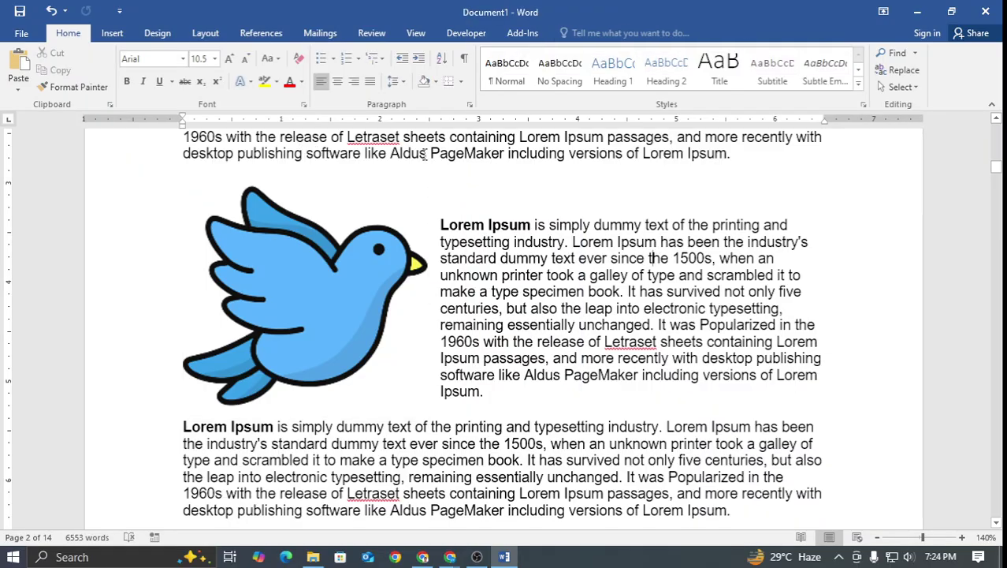
pyautogui.moveTo(384, 287); pyautogui.dragTo(306, 317)
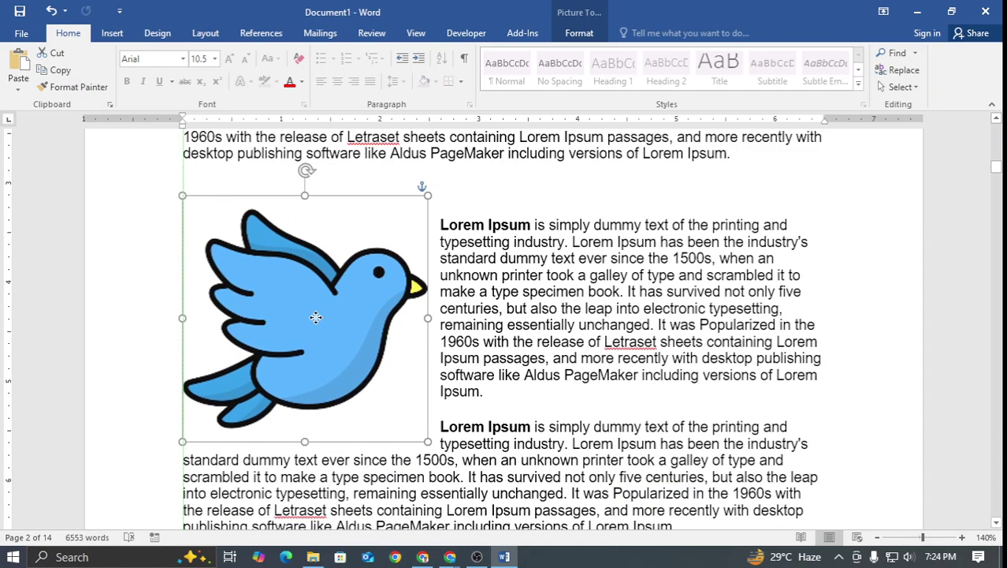
# Set the bird picture's text wrapping to Through and move it into the middle of the Lorem Ipsum paragraph
pyautogui.click(447, 207)
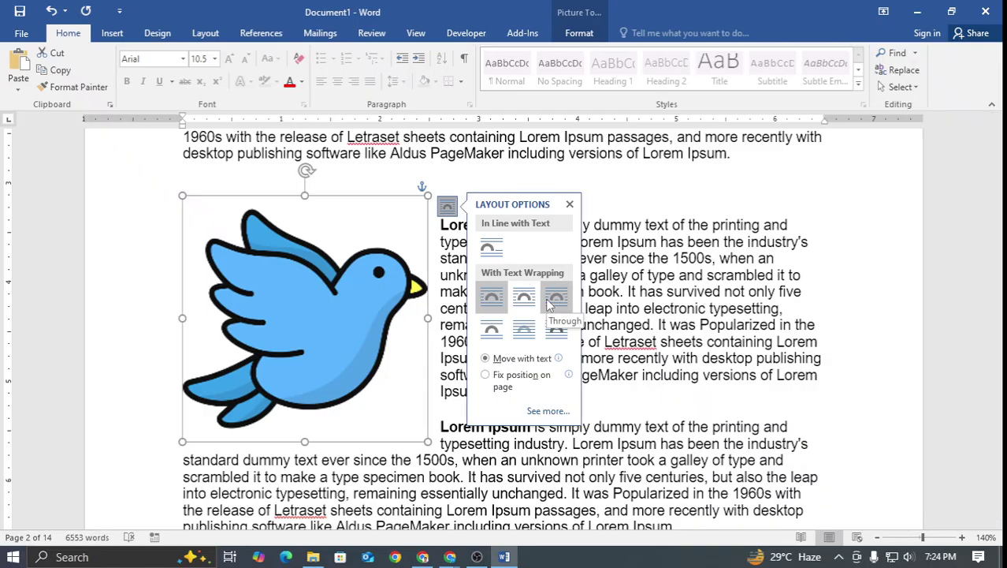
pyautogui.click(550, 300)
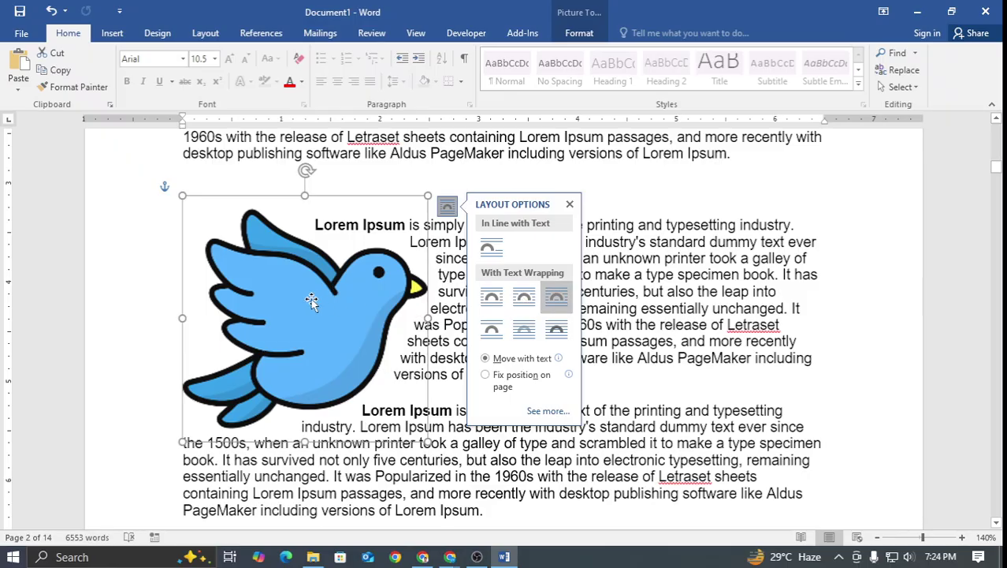
pyautogui.moveTo(378, 285); pyautogui.dragTo(477, 276)
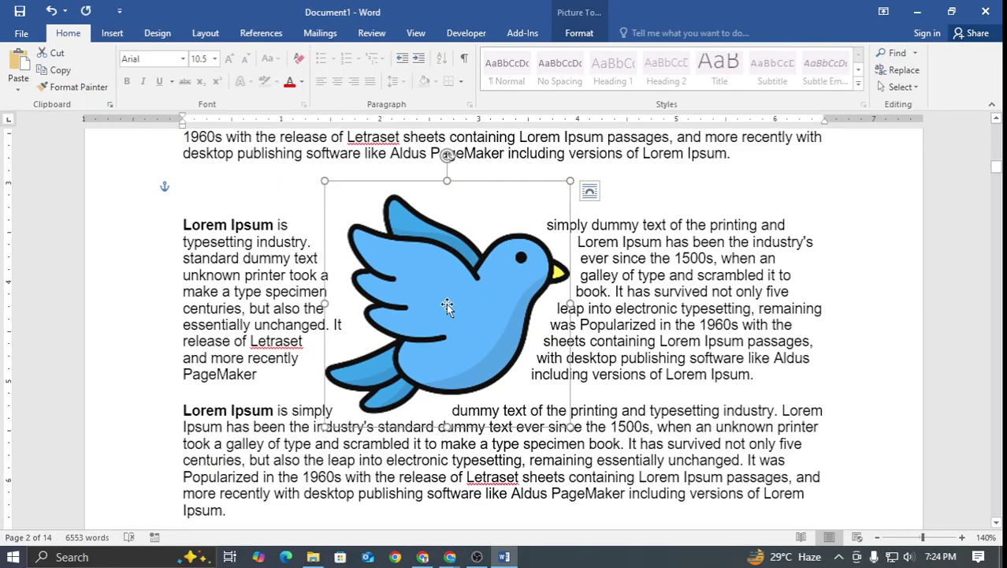
# Capture the text area, mark the picture's frame with a red rectangle, circle the bird's body freehand and discard the capture
pyautogui.press('super+shift+s')
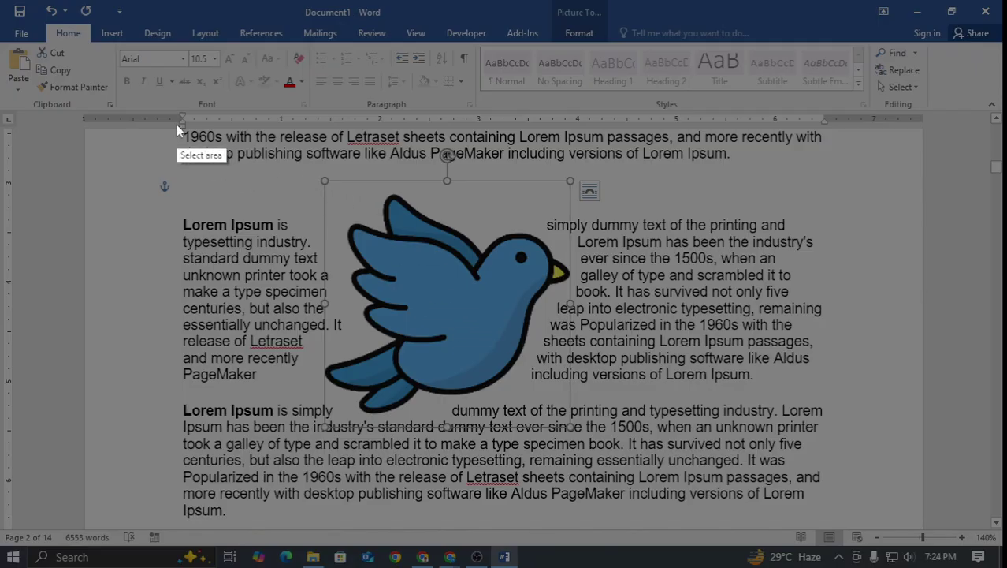
pyautogui.moveTo(177, 125); pyautogui.dragTo(840, 504)
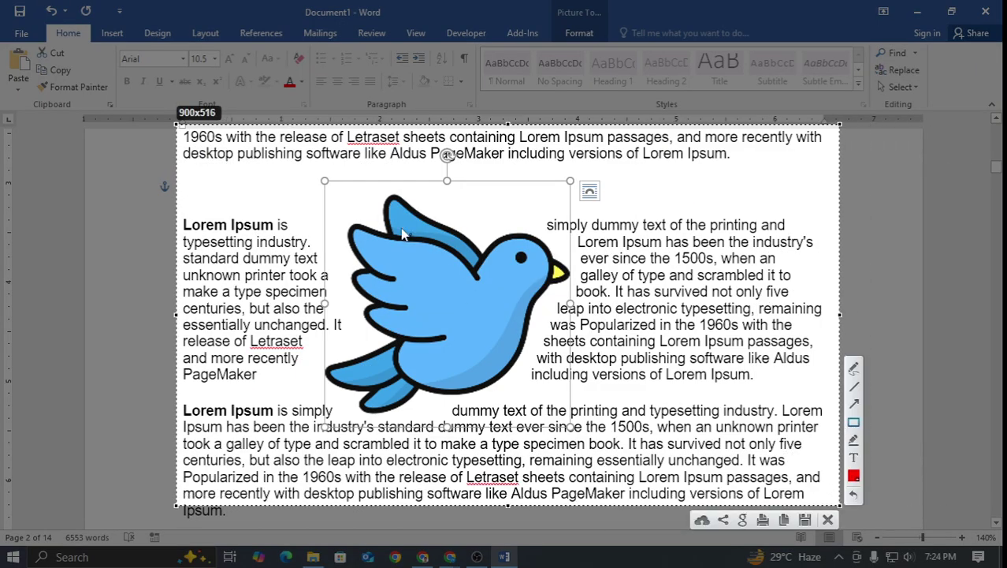
pyautogui.moveTo(327, 181); pyautogui.dragTo(573, 426)
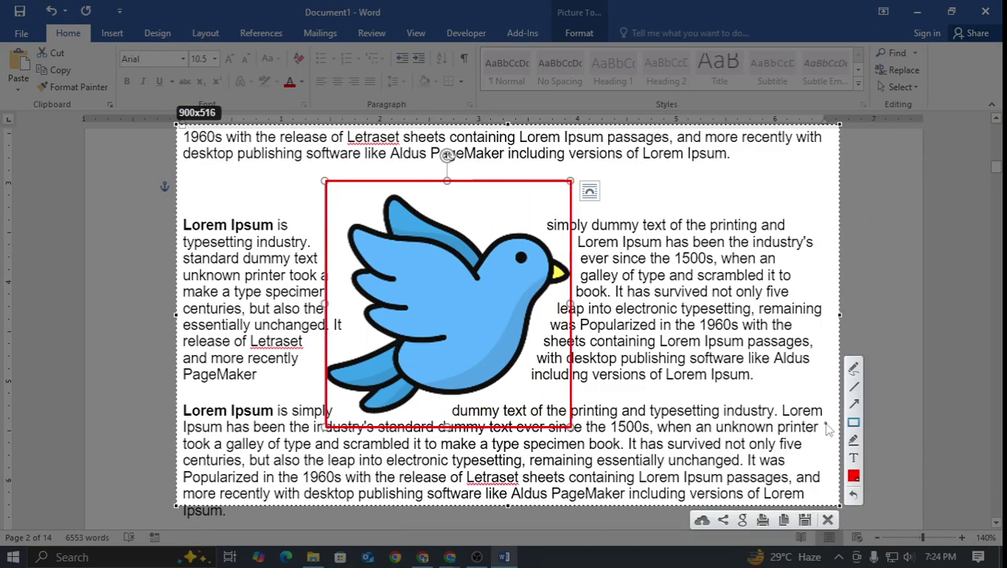
pyautogui.click(854, 376)
pyautogui.moveTo(462, 287)
pyautogui.mouseDown()
pyautogui.moveTo(440, 346)
pyautogui.moveTo(491, 307)
pyautogui.mouseUp()
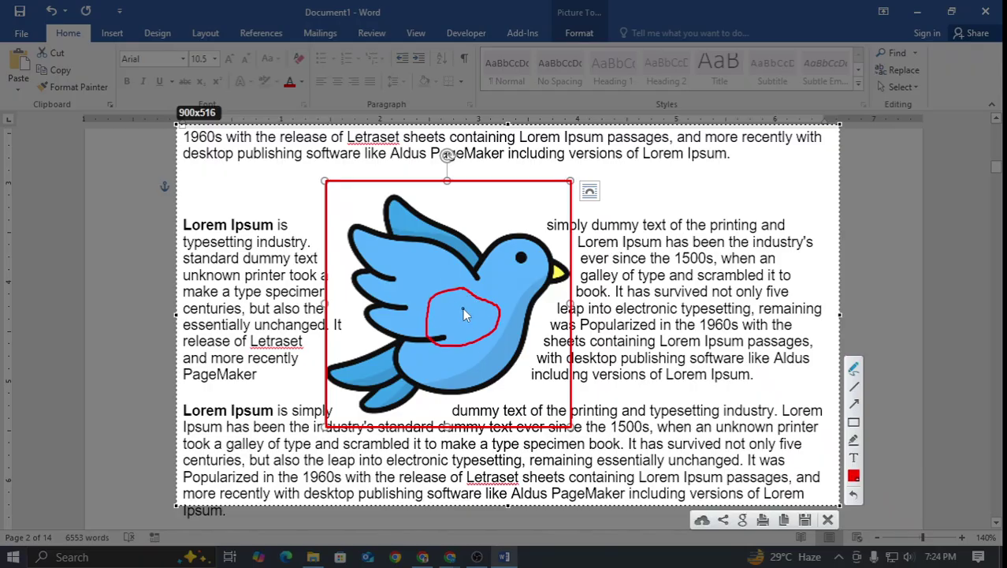
pyautogui.moveTo(433, 307)
pyautogui.mouseDown()
pyautogui.moveTo(481, 311)
pyautogui.moveTo(451, 333)
pyautogui.mouseUp()
pyautogui.click(828, 519)
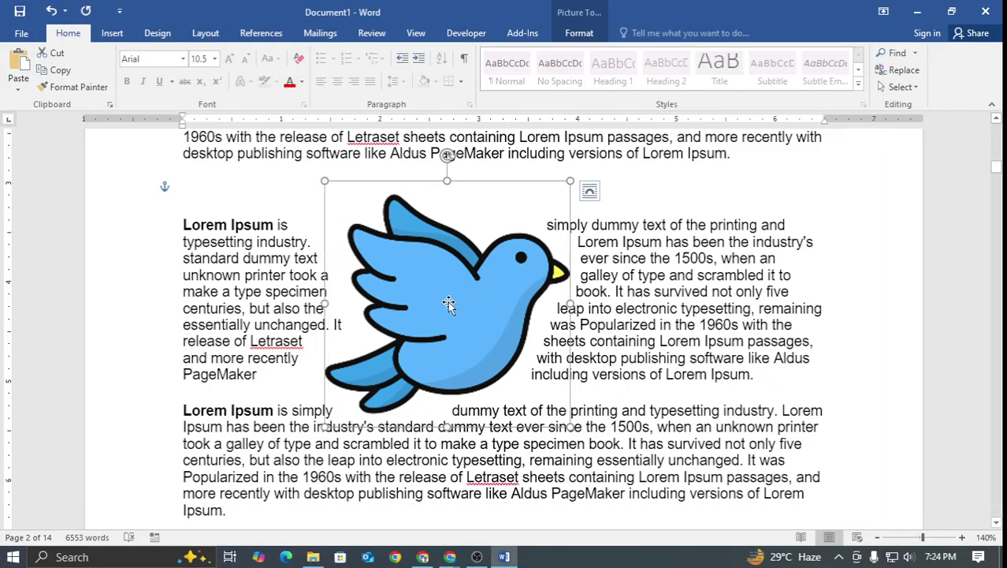
# Move the bird picture slightly down and to the left within the paragraphs and set its text wrapping to Behind Text
pyautogui.moveTo(448, 303); pyautogui.dragTo(396, 345)
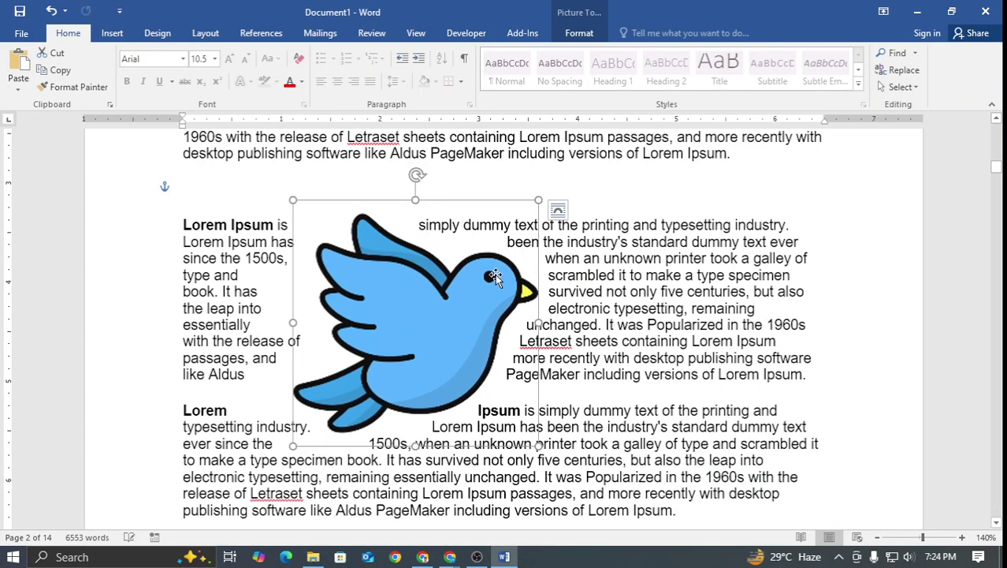
pyautogui.click(557, 208)
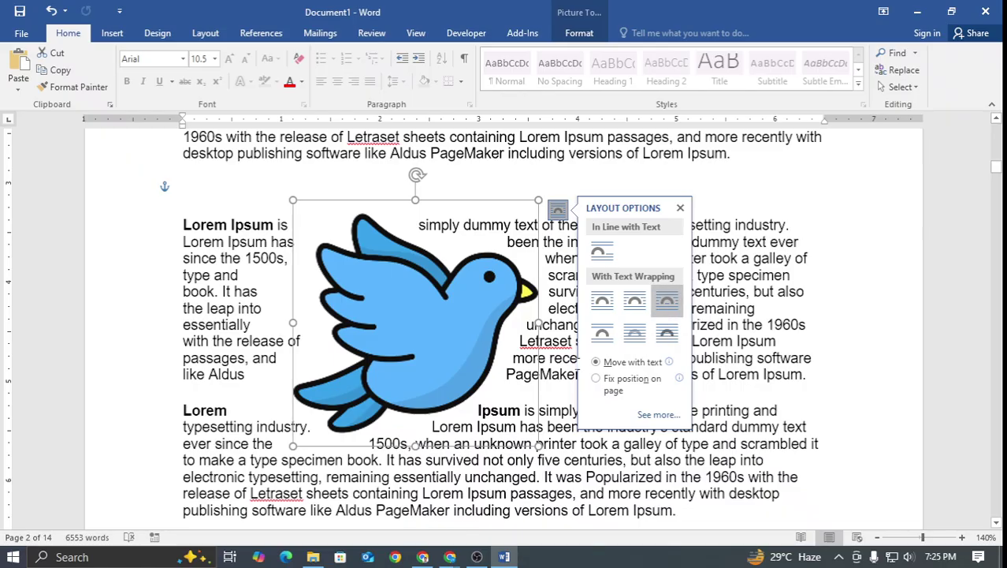
pyautogui.click(639, 335)
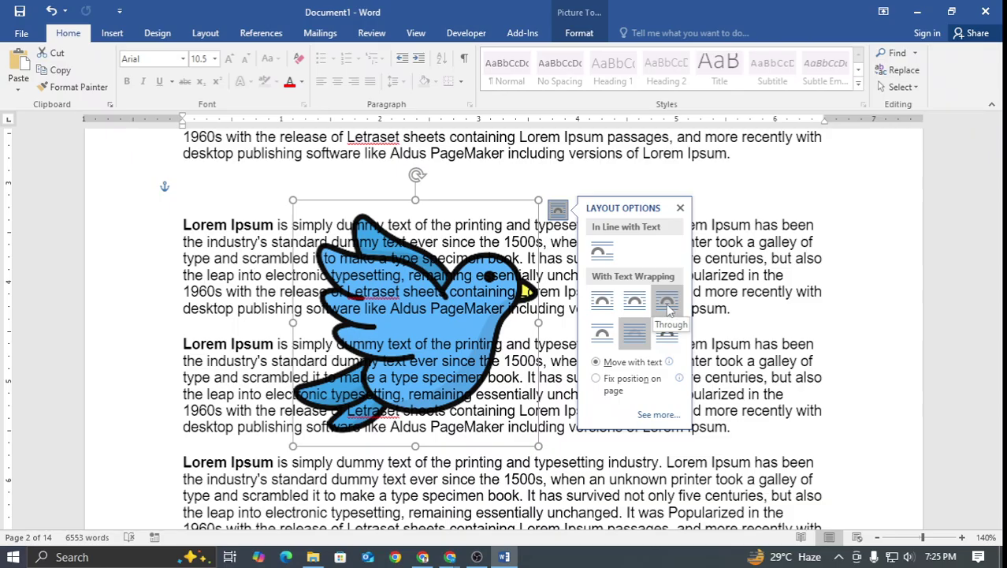
# Set the bird picture's wrapping to Top and Bottom, and shrink and reposition it below the line ending "took a galley of"
pyautogui.click(616, 331)
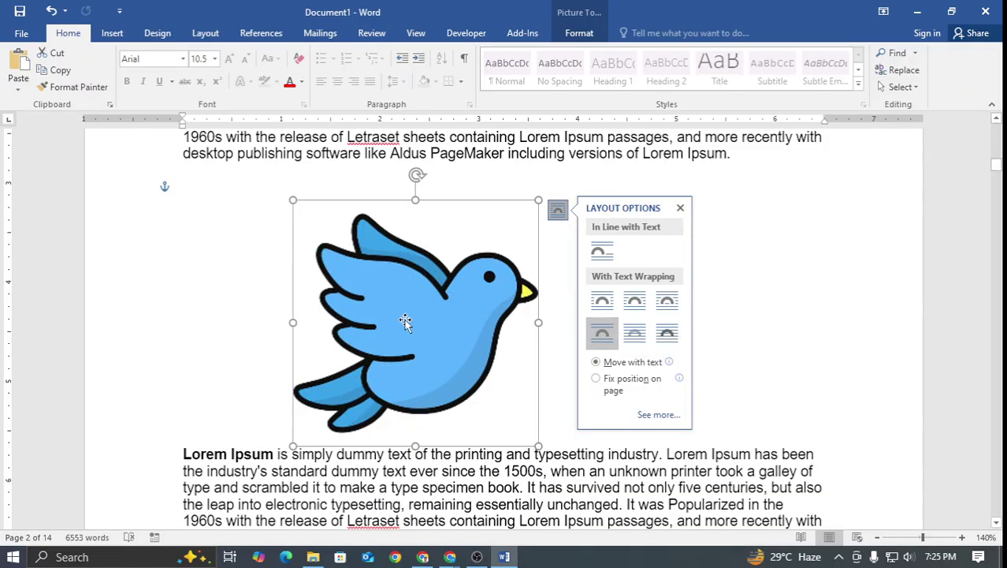
pyautogui.moveTo(295, 202); pyautogui.dragTo(408, 349)
pyautogui.moveTo(467, 383); pyautogui.dragTo(350, 330)
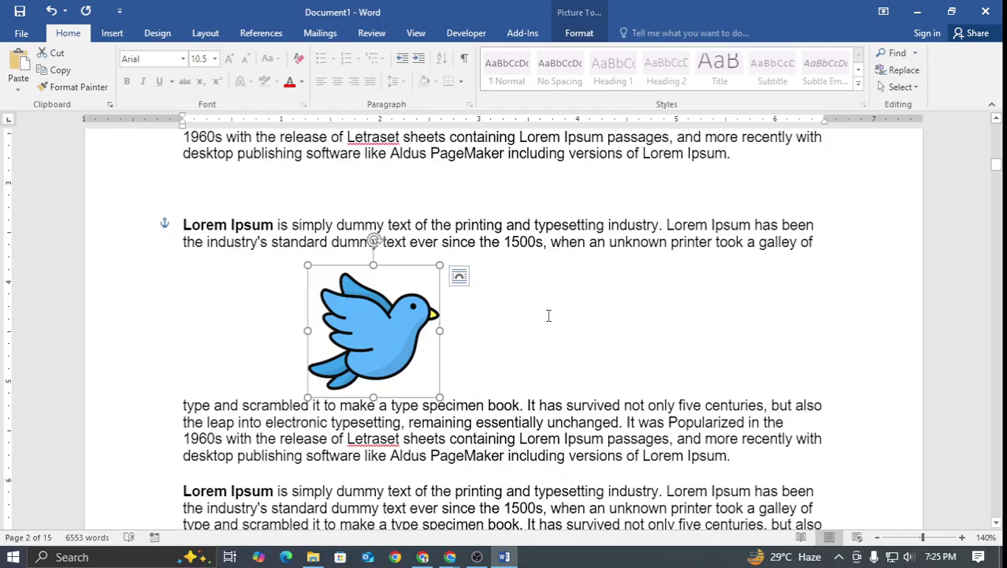
# Switch the shrunken bird picture's text wrapping to Behind Text
pyautogui.click(458, 275)
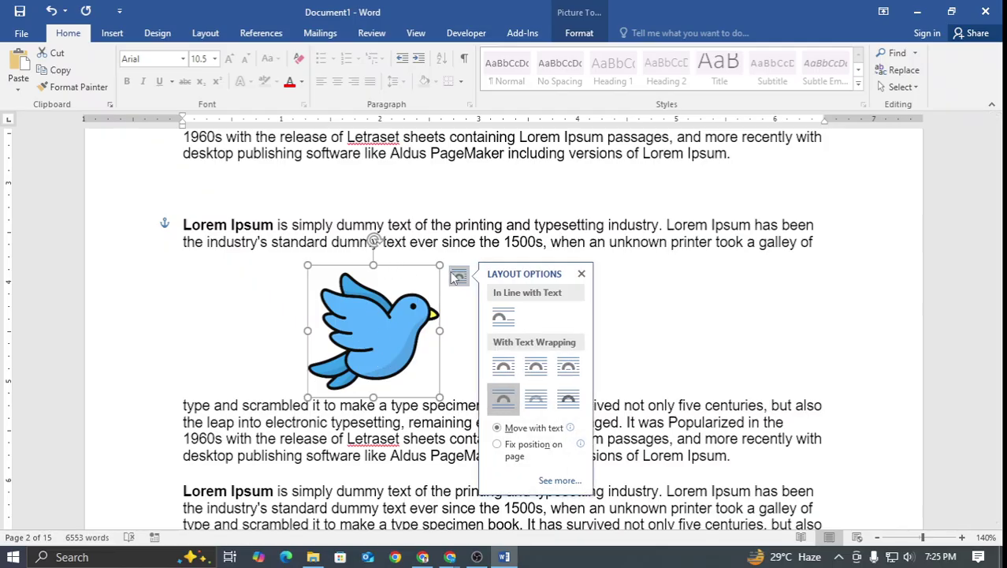
pyautogui.click(536, 402)
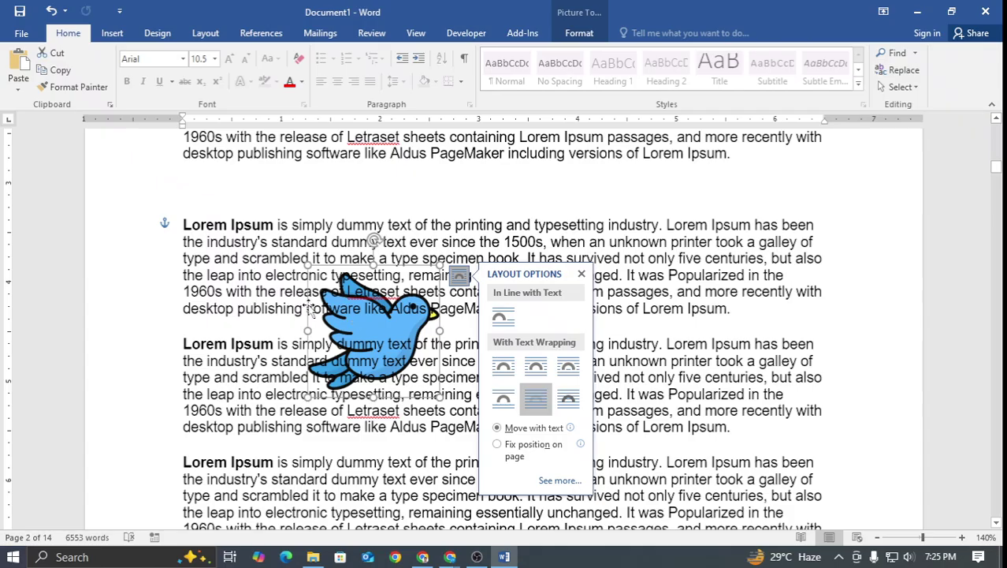
# Set the bird picture's wrapping to In Front of Text and resize it to about 1.9 inches wide over the paragraphs
pyautogui.moveTo(392, 320); pyautogui.dragTo(391, 315)
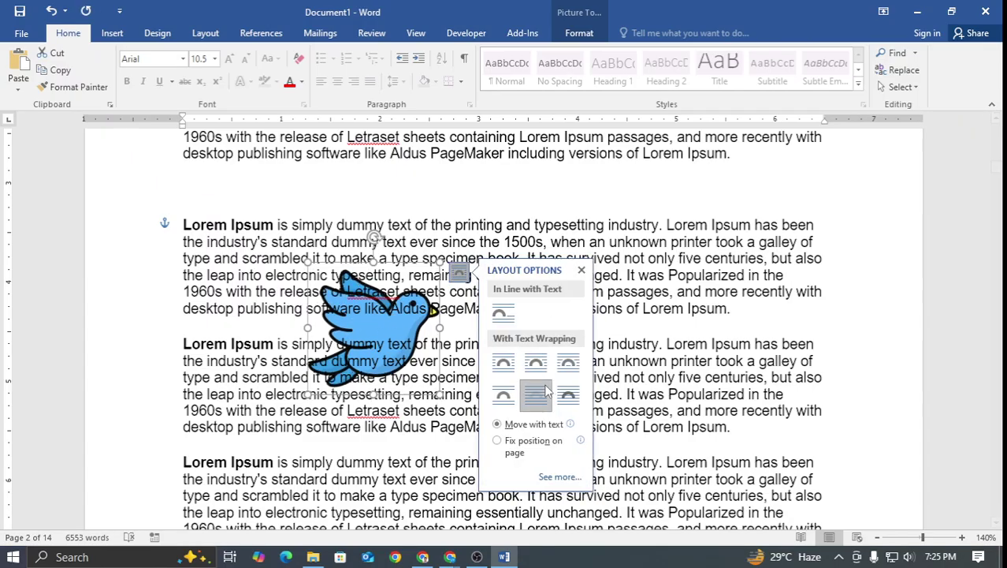
pyautogui.click(569, 394)
pyautogui.moveTo(374, 350); pyautogui.dragTo(639, 496)
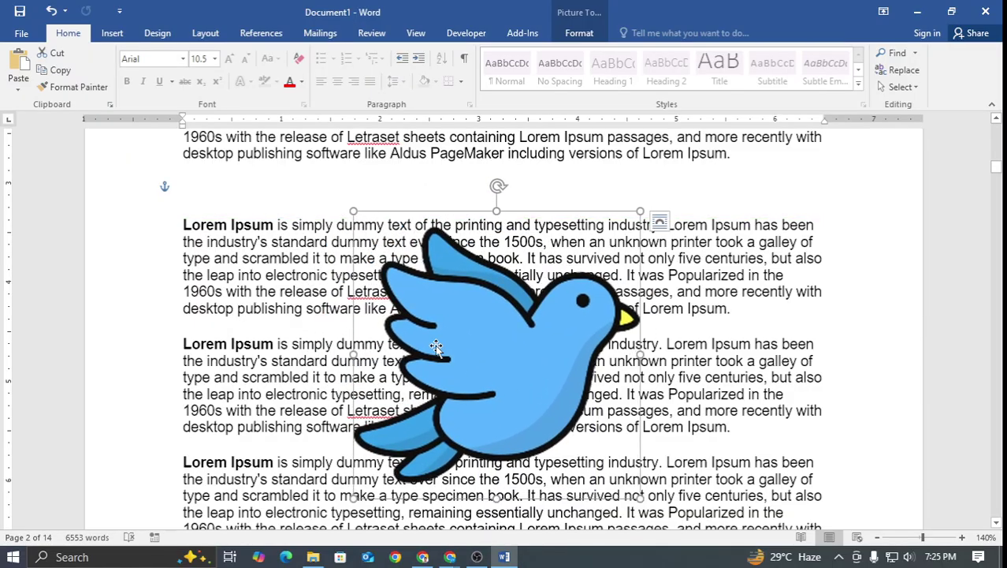
pyautogui.moveTo(435, 344); pyautogui.dragTo(353, 325)
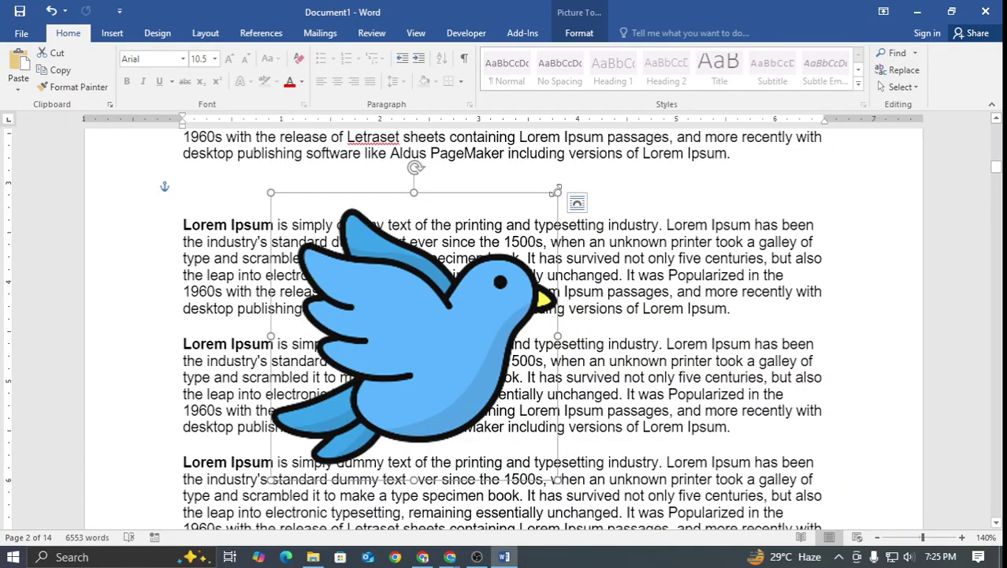
pyautogui.moveTo(556, 191); pyautogui.dragTo(457, 293)
pyautogui.moveTo(420, 354); pyautogui.dragTo(457, 303)
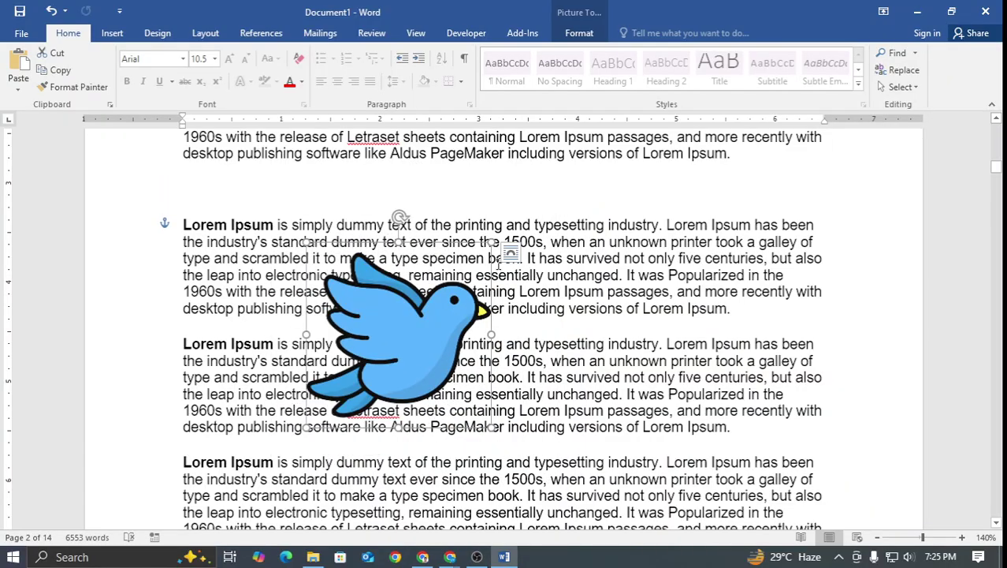
# Apply Square text wrapping to the bird picture and move it against the left margin, just below the paragraph's second line
pyautogui.click(511, 253)
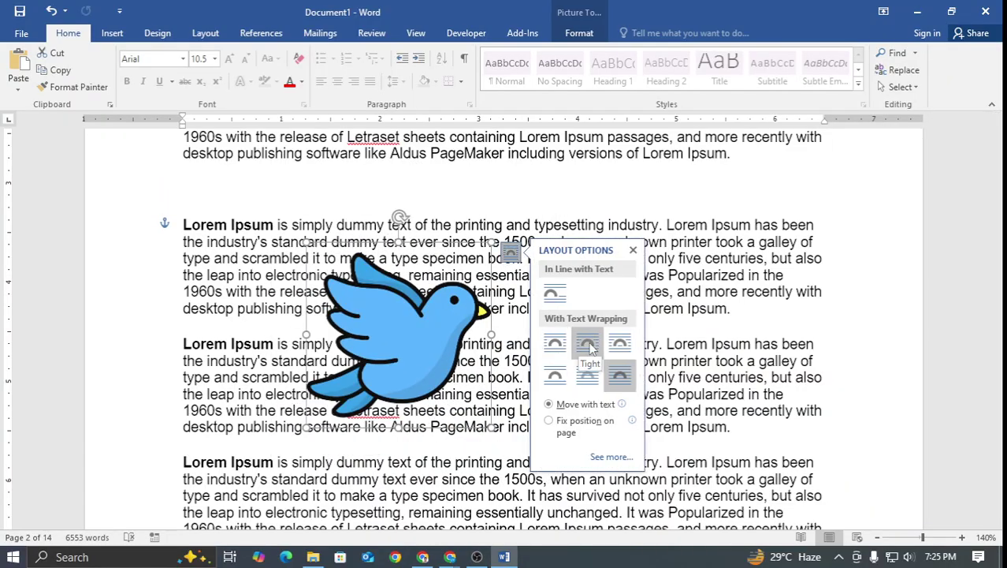
pyautogui.click(588, 344)
pyautogui.click(555, 346)
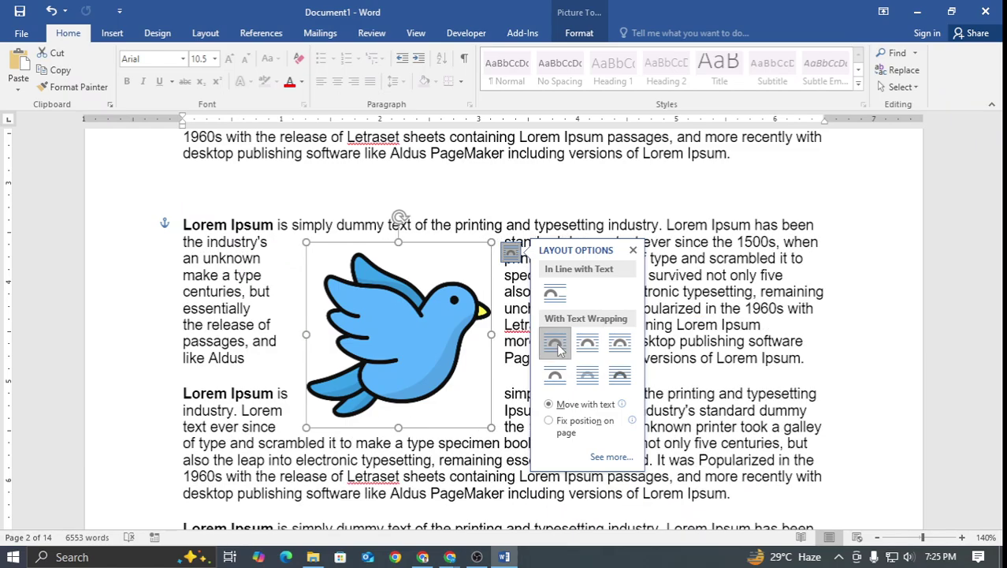
pyautogui.moveTo(398, 305); pyautogui.dragTo(277, 305)
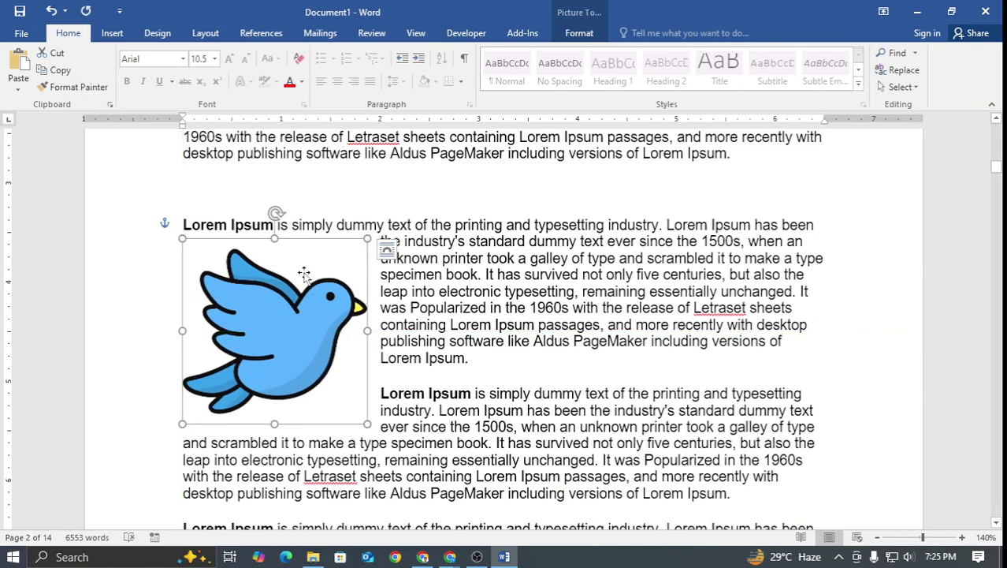
pyautogui.moveTo(303, 274); pyautogui.dragTo(303, 298)
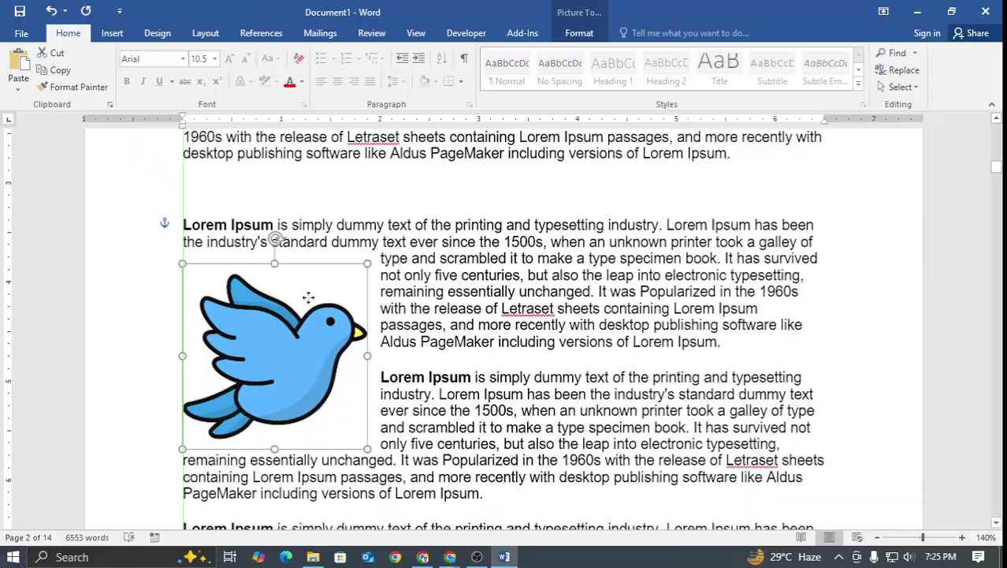
pyautogui.click(464, 275)
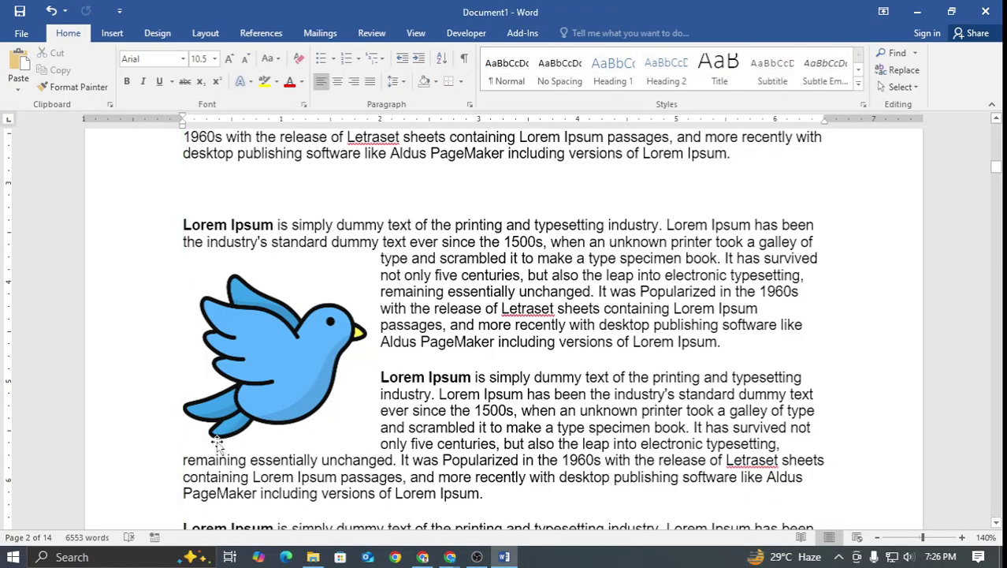
# Change the bird picture's wrapping to Tight so the Lorem Ipsum text follows its outline
pyautogui.click(309, 333)
pyautogui.click(387, 273)
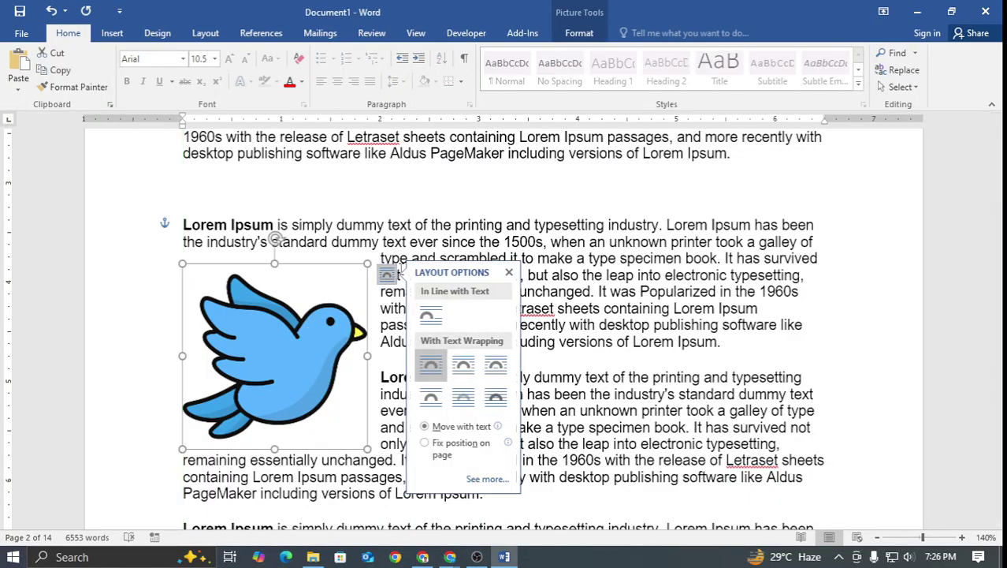
pyautogui.click(464, 364)
pyautogui.click(802, 323)
pyautogui.scroll(-1, 226, 229)
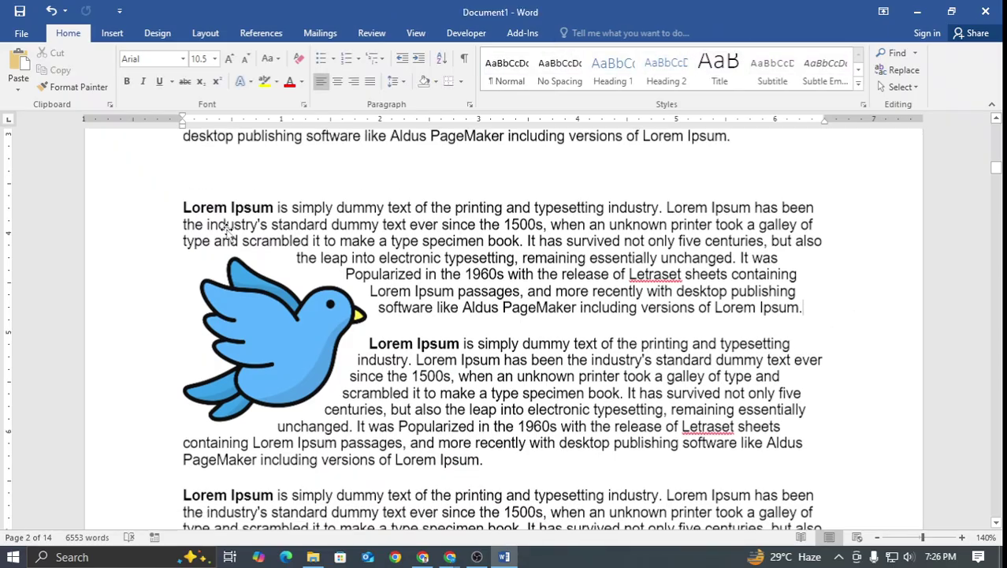
pyautogui.scroll(-1, 226, 228)
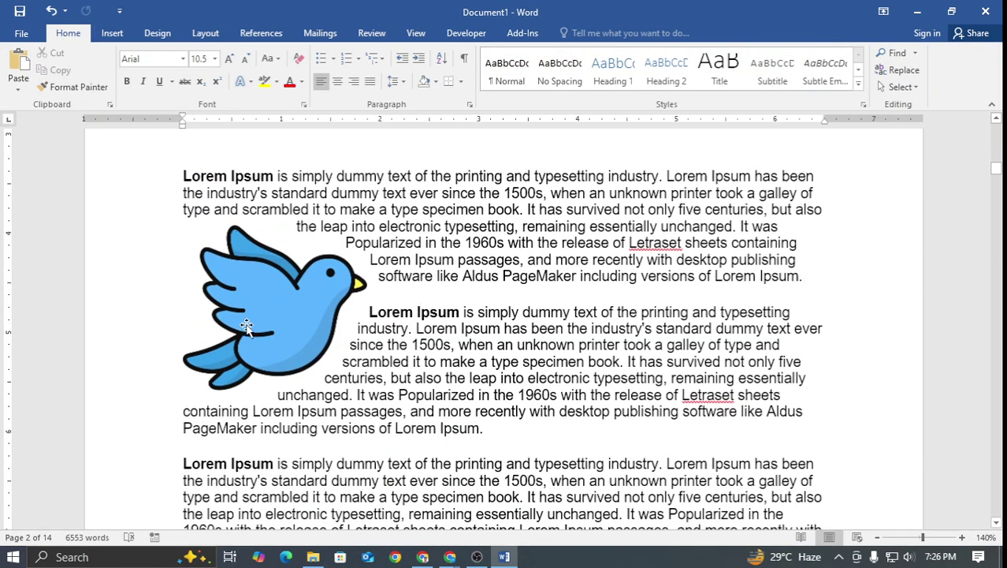
pyautogui.moveTo(246, 326); pyautogui.dragTo(289, 269)
# Give the first page's bird picture Tight wrapping and place it at the top-left margin corner, shrunk to about 0.8 inch wide
pyautogui.scroll(1, 454, 363)
pyautogui.scroll(3, 454, 362)
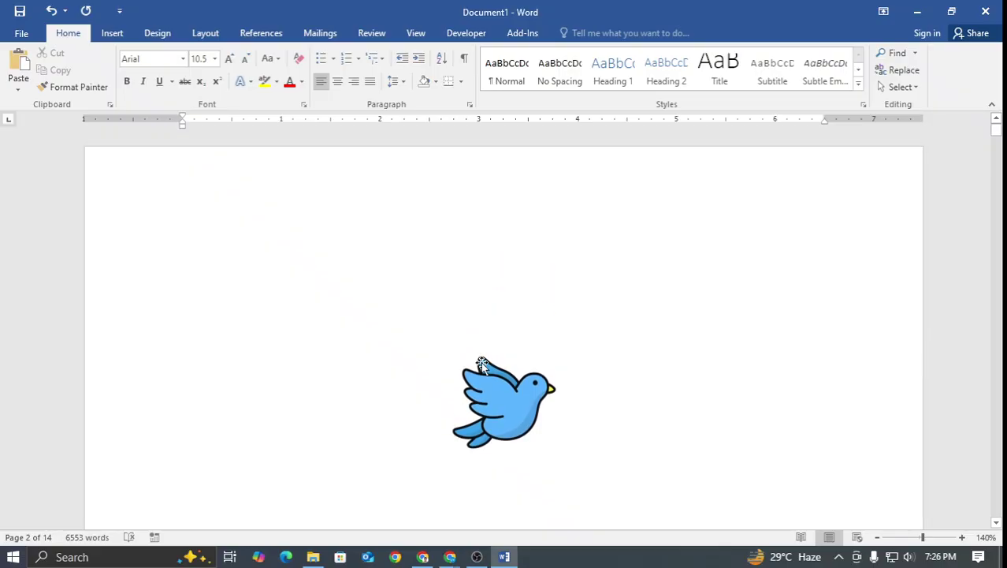
pyautogui.click(513, 370)
pyautogui.click(575, 361)
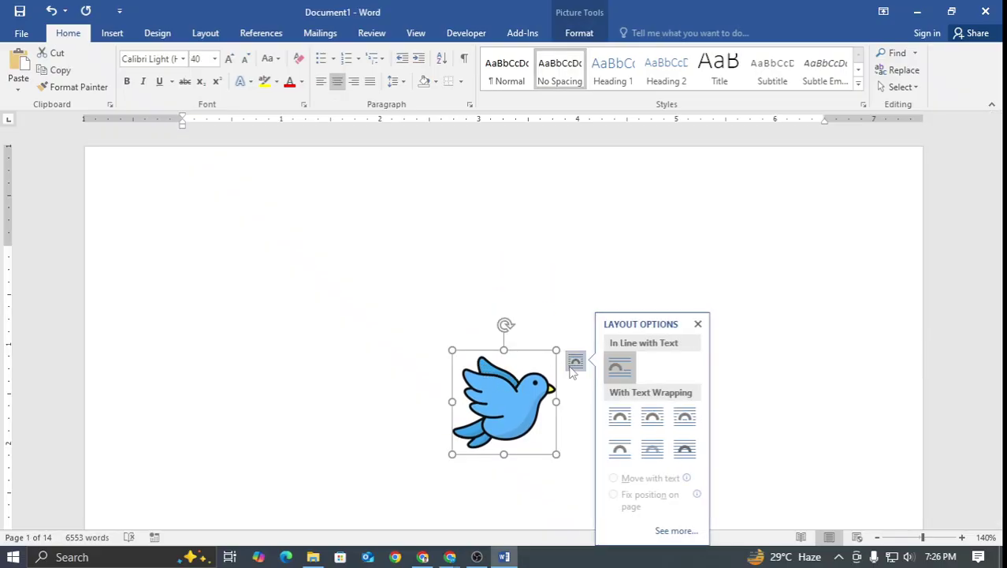
pyautogui.click(652, 416)
pyautogui.moveTo(501, 410); pyautogui.dragTo(232, 271)
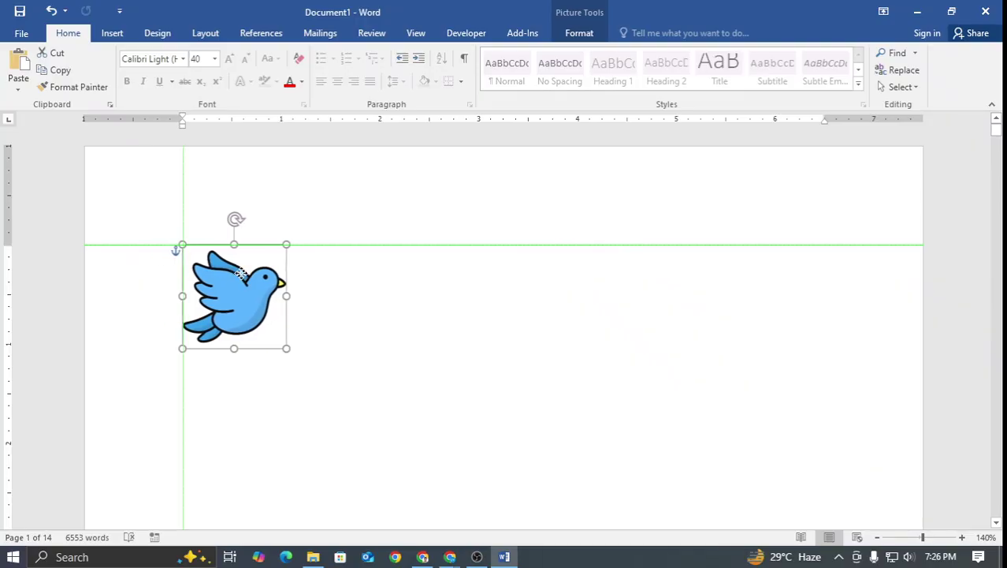
pyautogui.moveTo(285, 348); pyautogui.dragTo(257, 302)
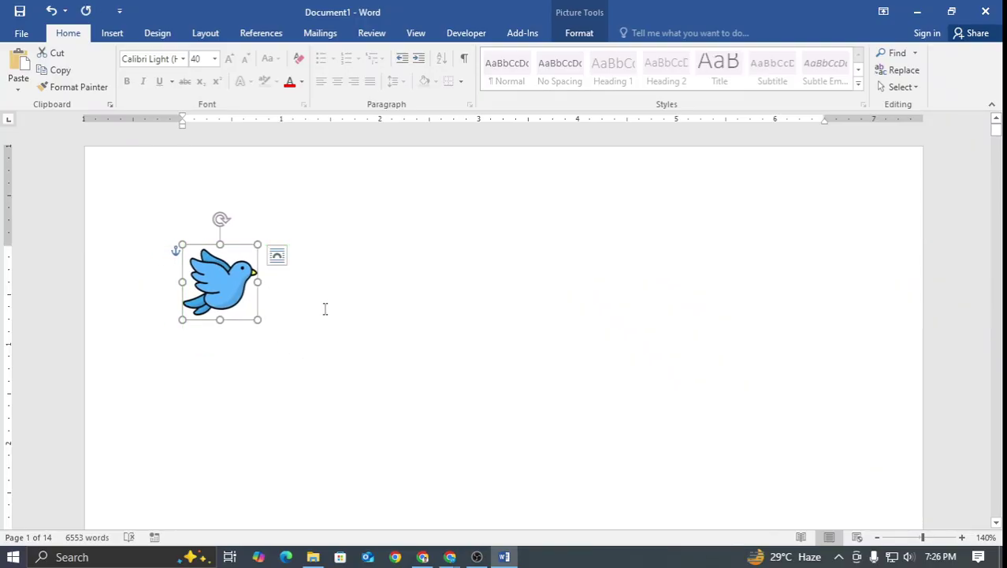
# Left-align the empty paragraph beside the bird picture on the first page
pyautogui.click(332, 302)
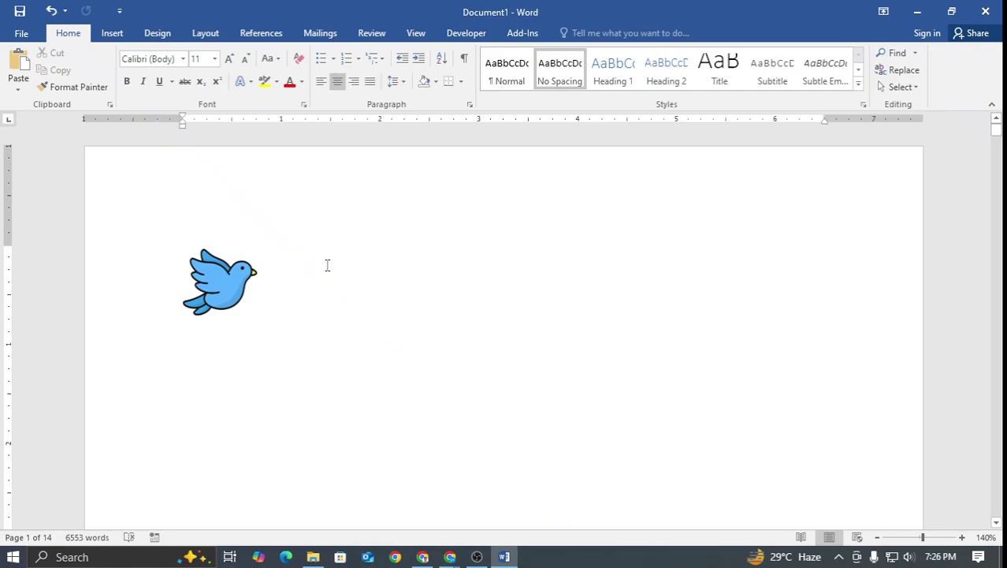
pyautogui.click(321, 82)
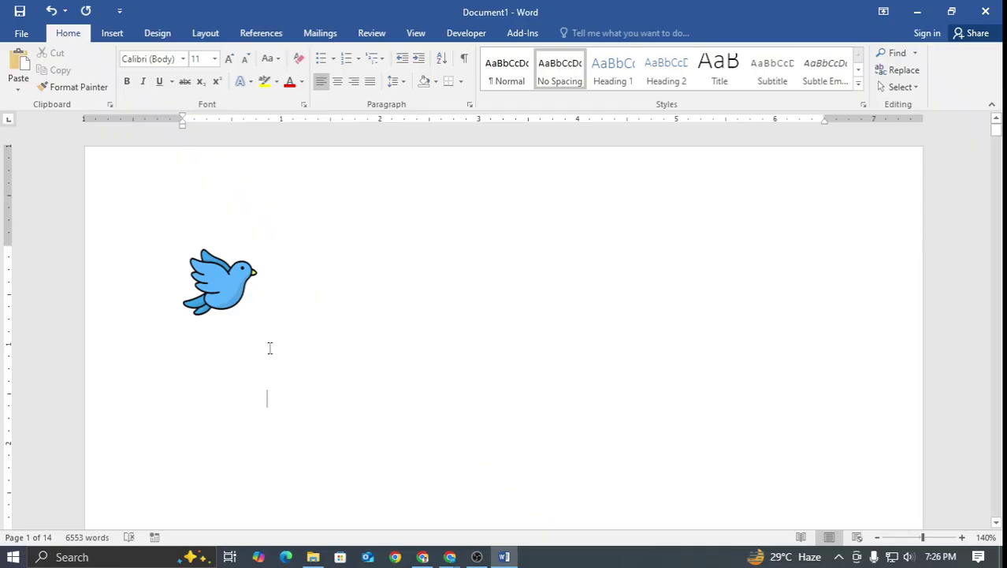
pyautogui.click(207, 286)
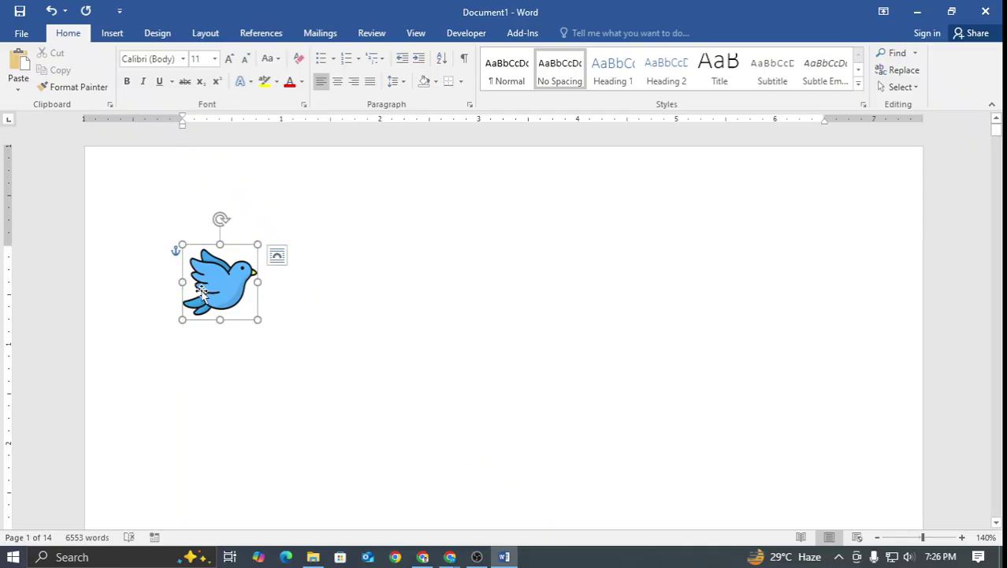
pyautogui.click(284, 298)
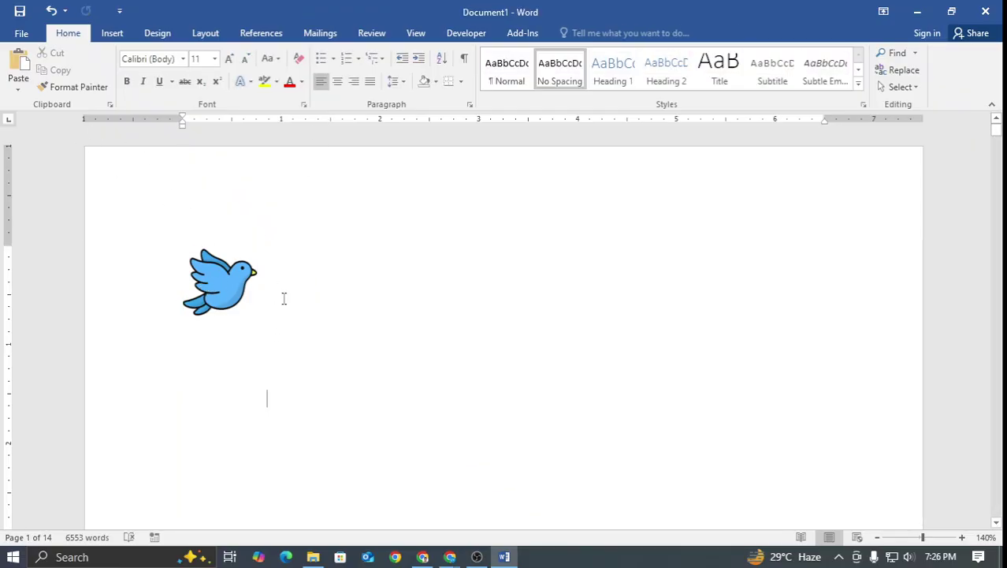
pyautogui.doubleClick(278, 340)
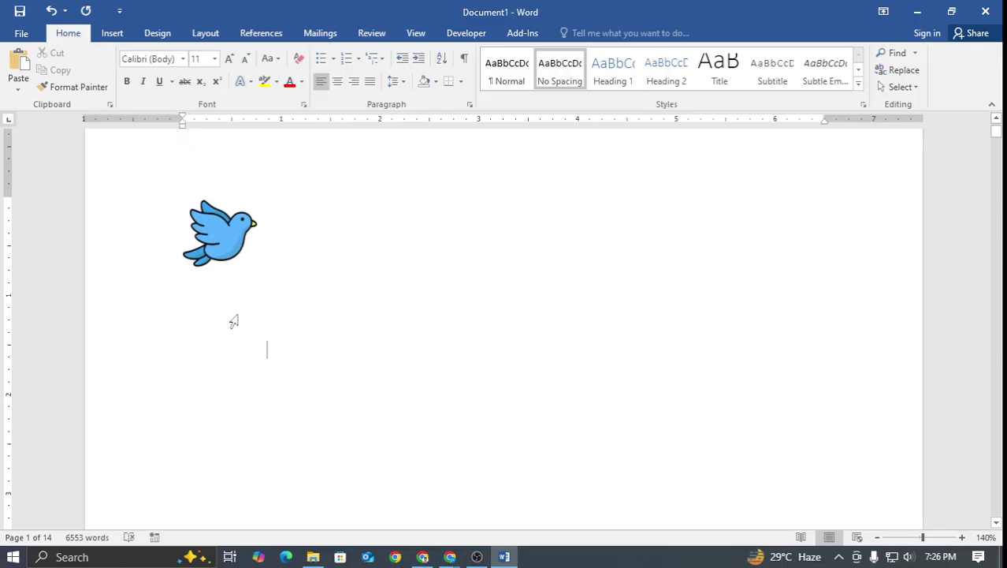
pyautogui.moveTo(243, 285)
pyautogui.mouseDown()
pyautogui.moveTo(259, 293)
pyautogui.moveTo(243, 282)
pyautogui.mouseUp()
pyautogui.click(281, 399)
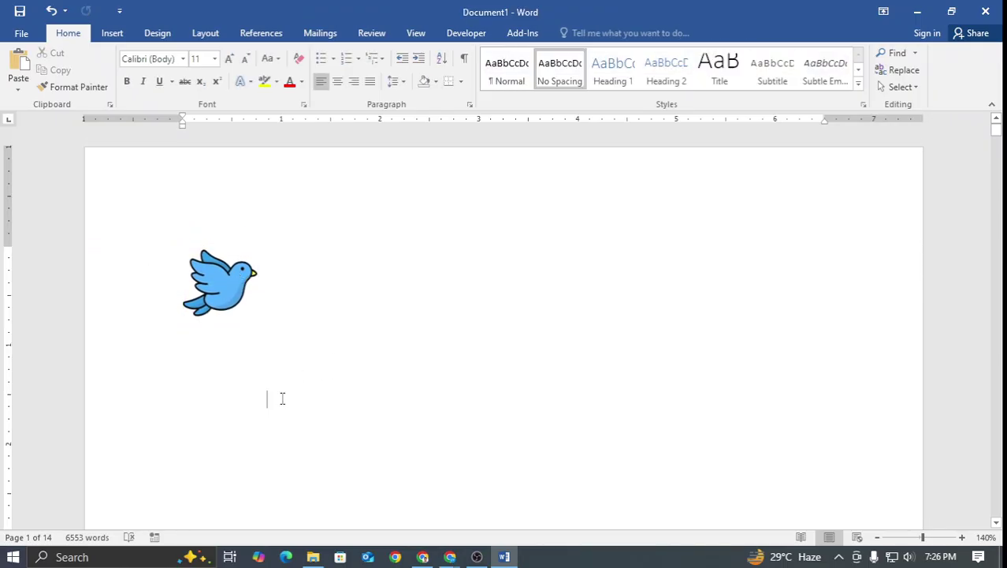
# Delete the blank space before the "1 Lorem Ipsum" paragraph to bring the text up onto the first page
pyautogui.scroll(-3, 280, 400)
pyautogui.scroll(-3, 279, 359)
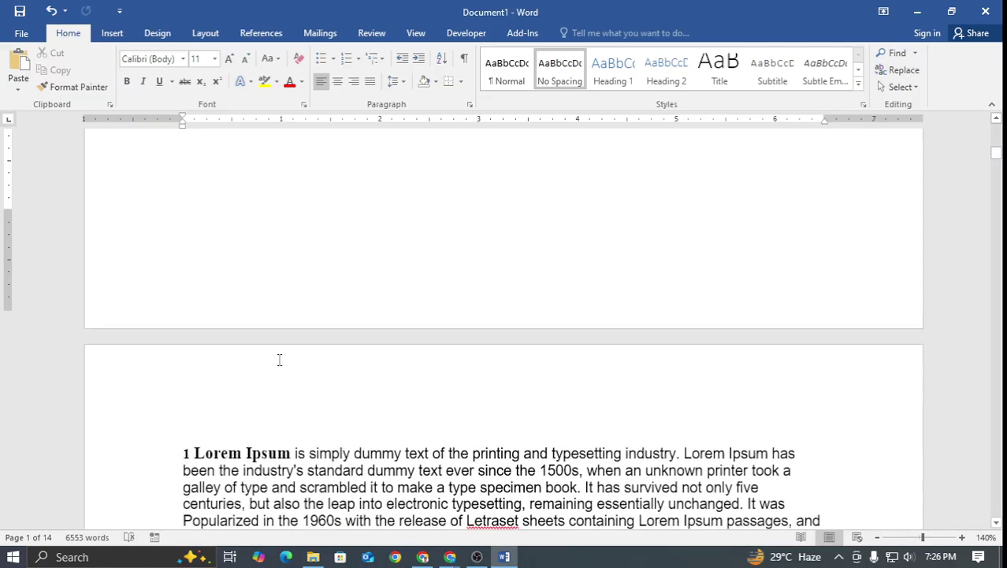
pyautogui.click(193, 383)
pyautogui.hotkey('ctrl', 'z')
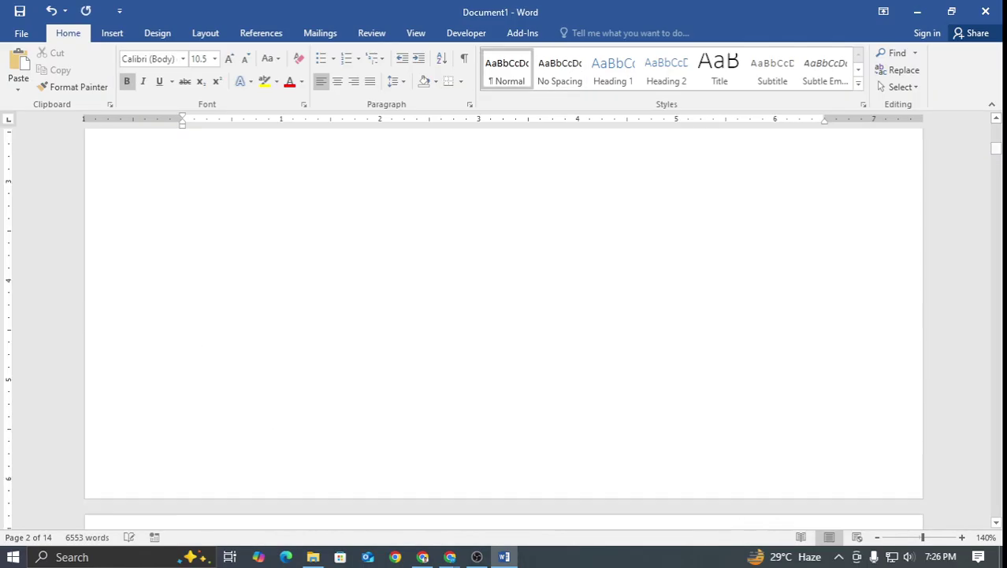
pyautogui.press('BackSpace')
pyautogui.press('BackSpace')
pyautogui.press('BackSpace')
pyautogui.press('BackSpace')
pyautogui.press('BackSpace')
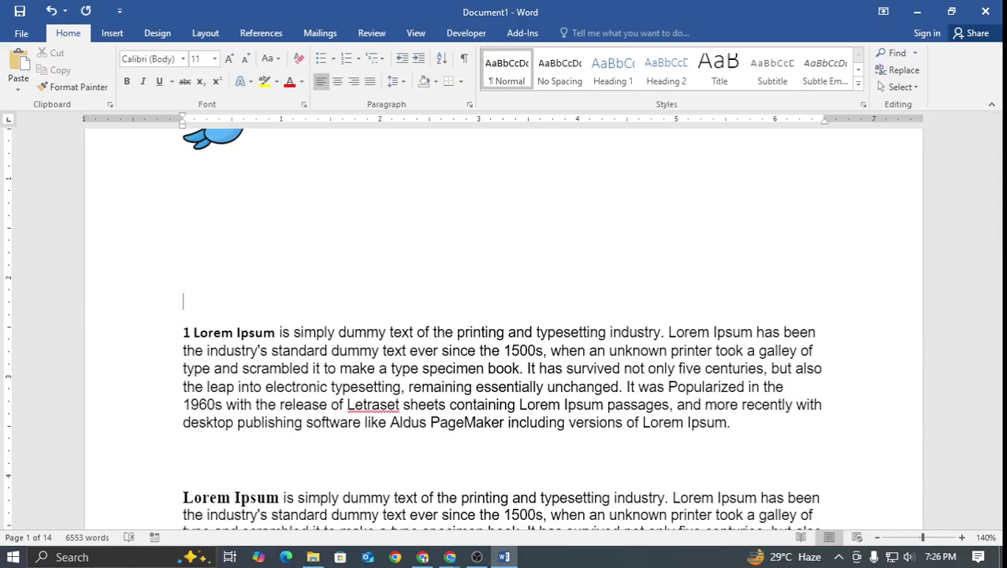
pyautogui.scroll(1, 259, 269)
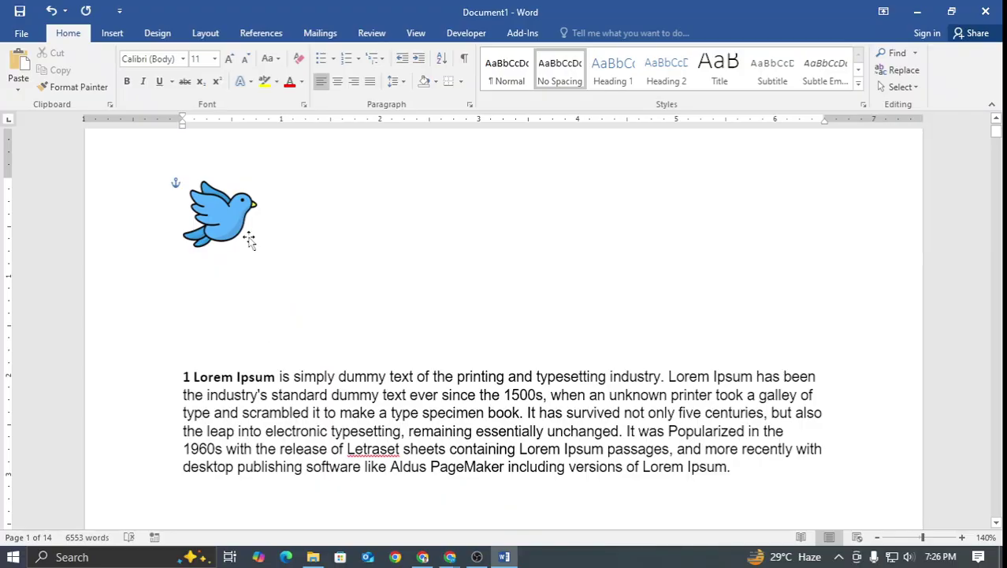
# Delete the bird picture from the first page and slightly increase the line spacing of the remaining empty paragraph
pyautogui.click(244, 236)
pyautogui.press('Delete')
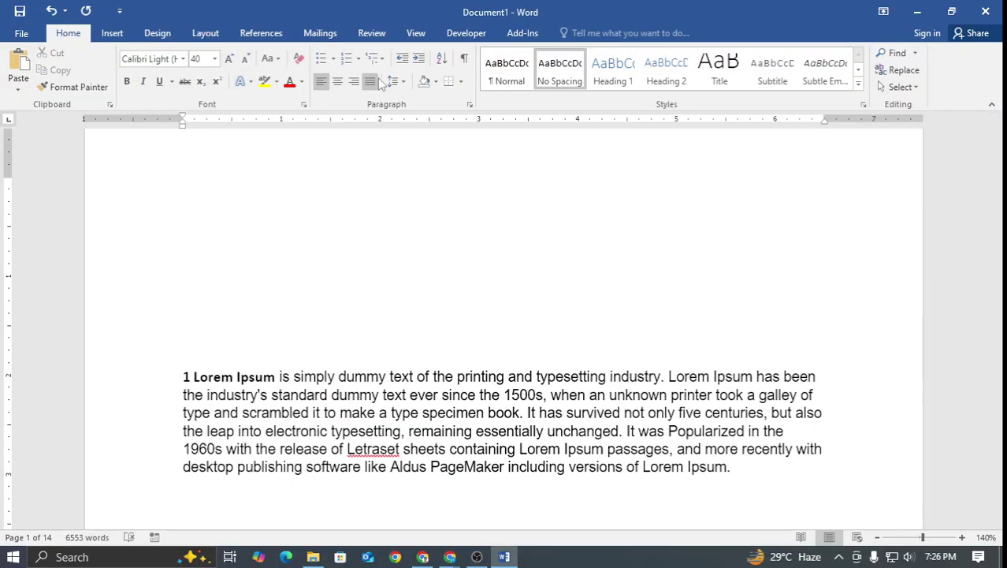
pyautogui.click(402, 82)
pyautogui.click(417, 117)
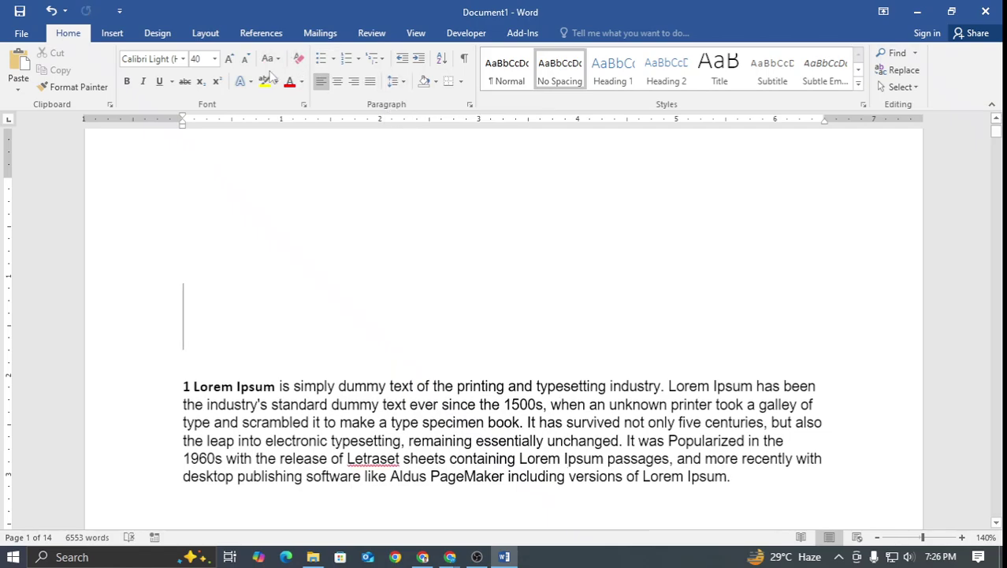
# Reduce the font size of the empty line above the first paragraph step by step, and finally set it to 11
pyautogui.click(215, 59)
pyautogui.click(215, 59)
pyautogui.click(246, 59)
pyautogui.click(246, 59)
pyautogui.click(246, 60)
pyautogui.click(246, 59)
pyautogui.click(246, 59)
pyautogui.click(246, 59)
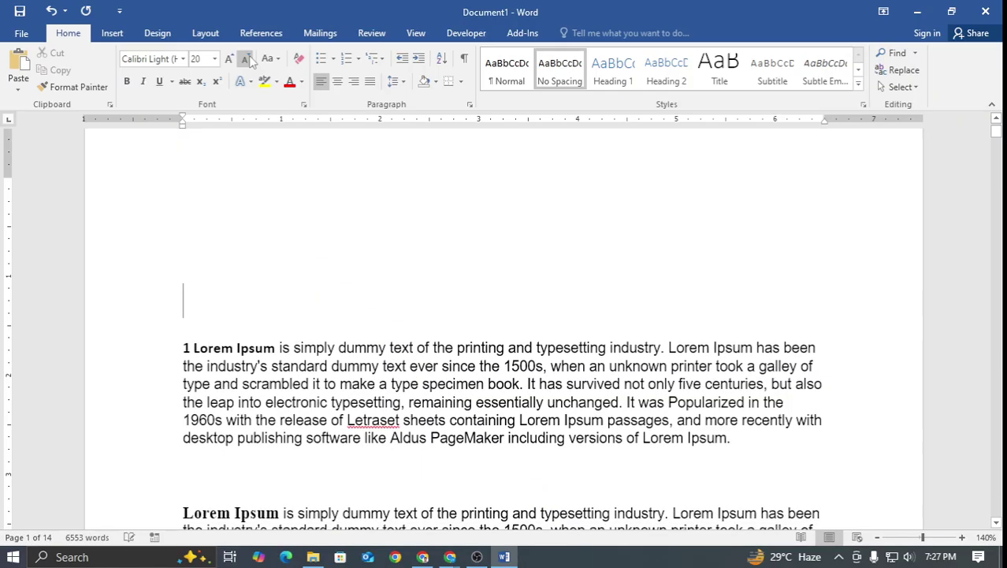
pyautogui.click(246, 59)
pyautogui.click(246, 59)
pyautogui.click(246, 59)
pyautogui.click(246, 59)
pyautogui.click(246, 59)
pyautogui.click(246, 59)
pyautogui.click(246, 59)
pyautogui.click(246, 59)
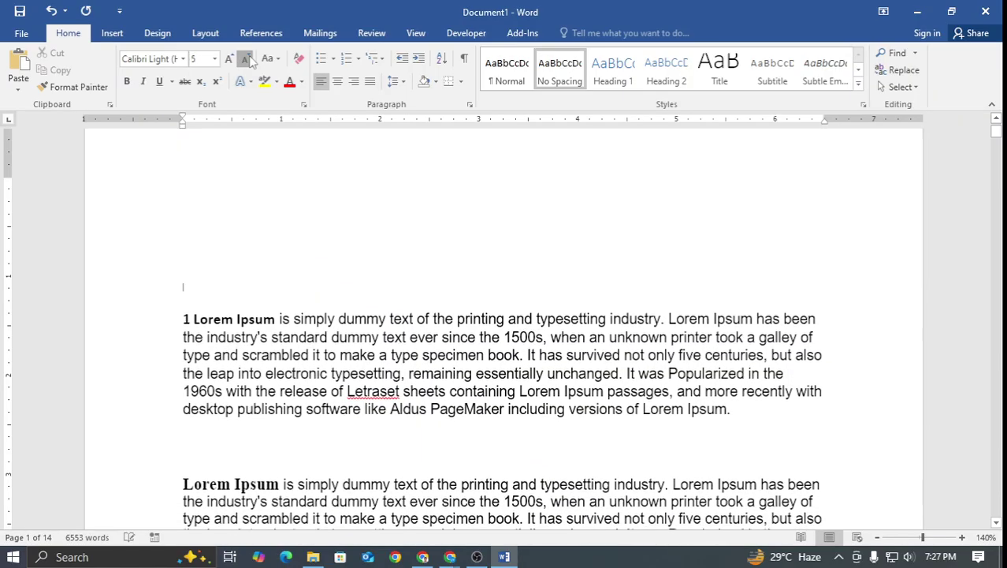
pyautogui.click(246, 60)
pyautogui.click(246, 60)
pyautogui.click(214, 59)
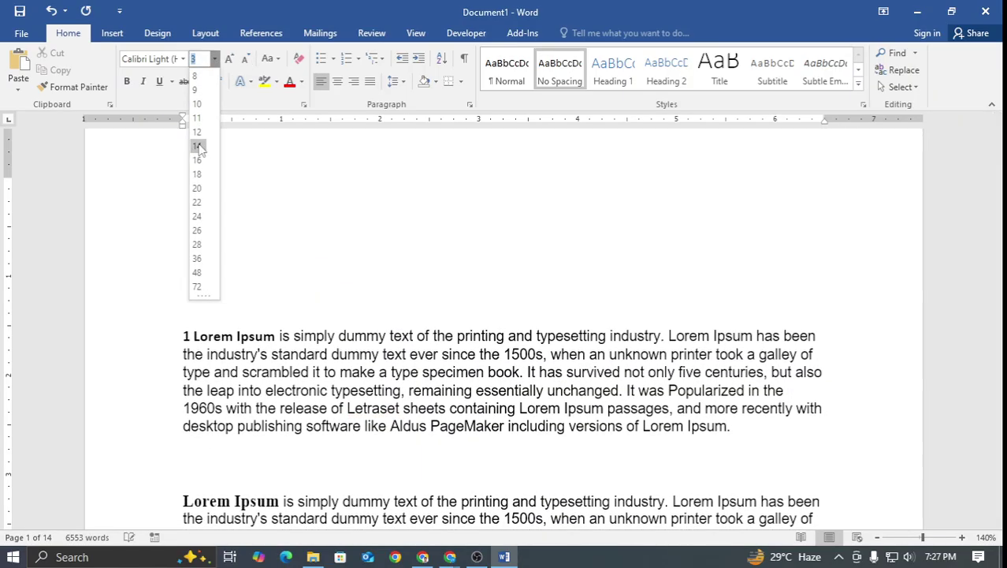
pyautogui.click(199, 120)
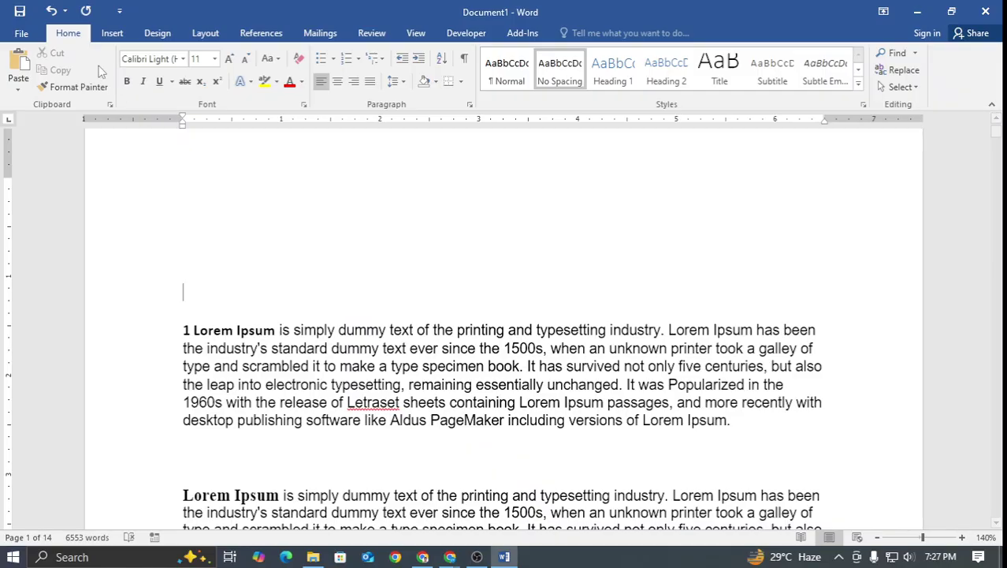
# Look through the built-in cover page designs, from Austin to Whisp, without inserting one
pyautogui.click(113, 36)
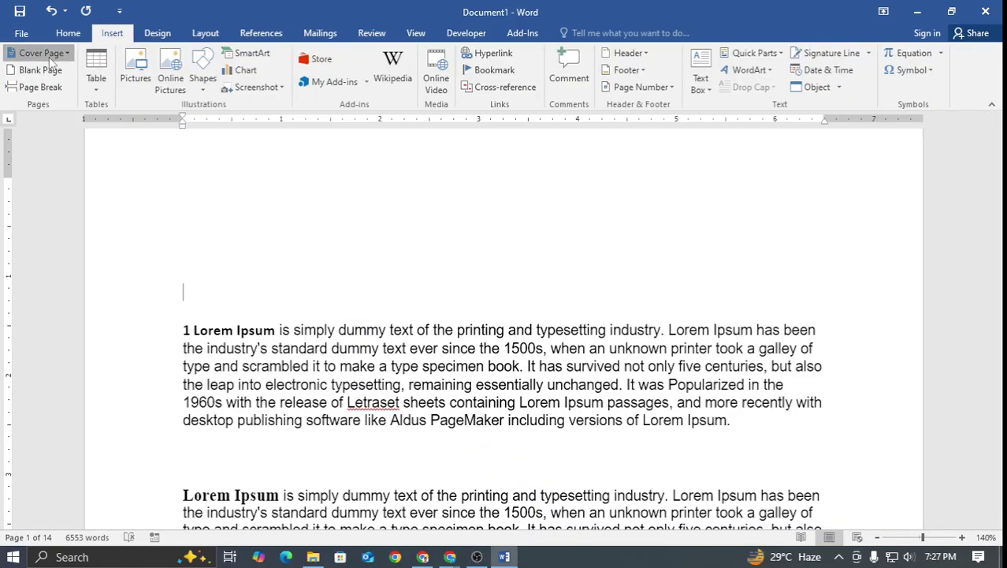
pyautogui.click(38, 52)
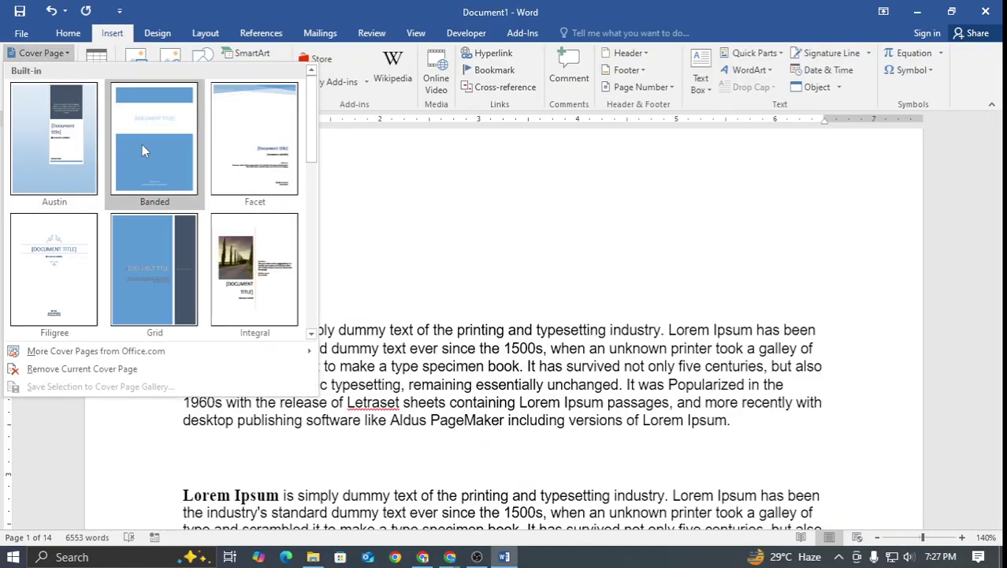
pyautogui.scroll(-5, 142, 144)
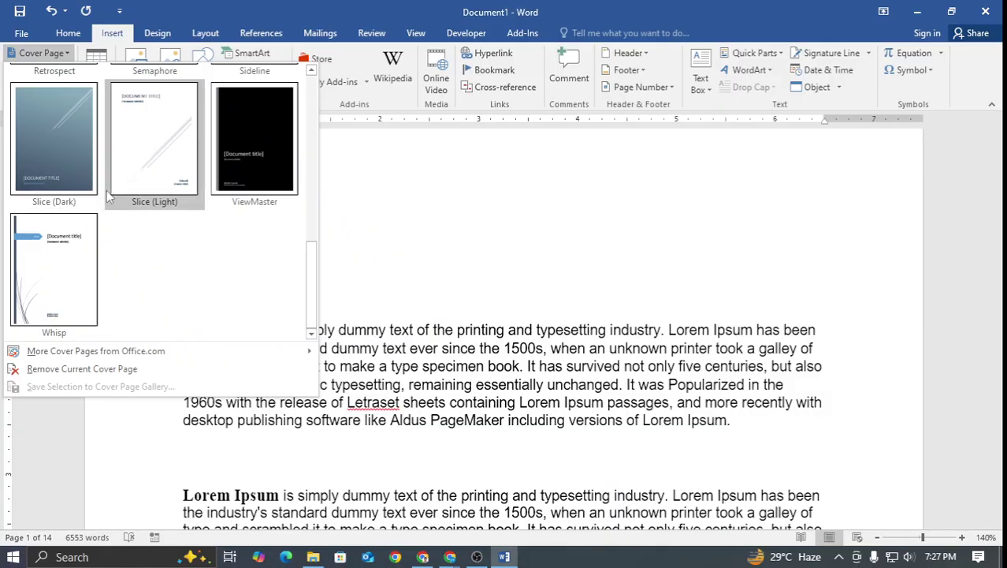
pyautogui.scroll(3, 150, 205)
pyautogui.scroll(-3, 156, 238)
pyautogui.scroll(5, 155, 236)
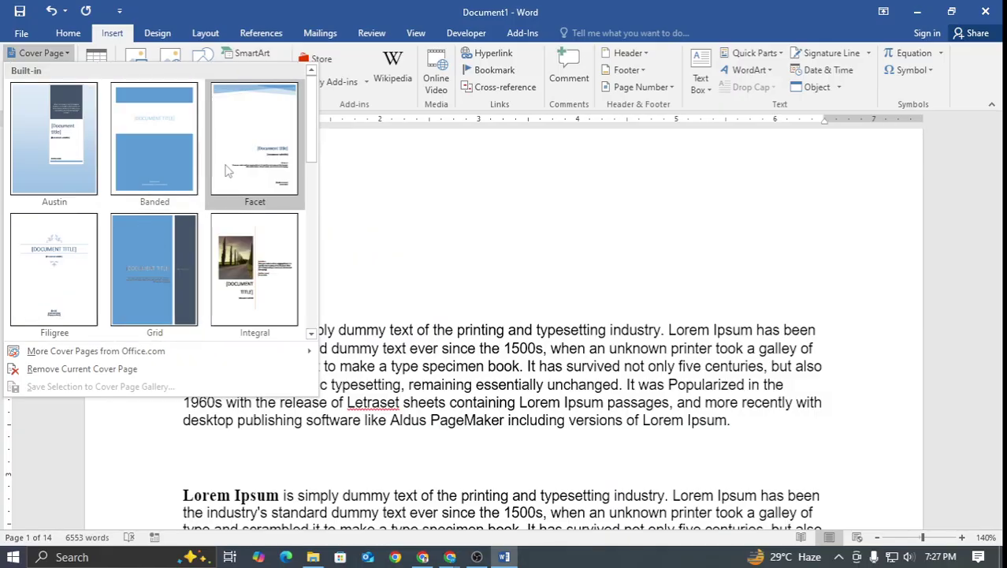
pyautogui.scroll(-5, 118, 189)
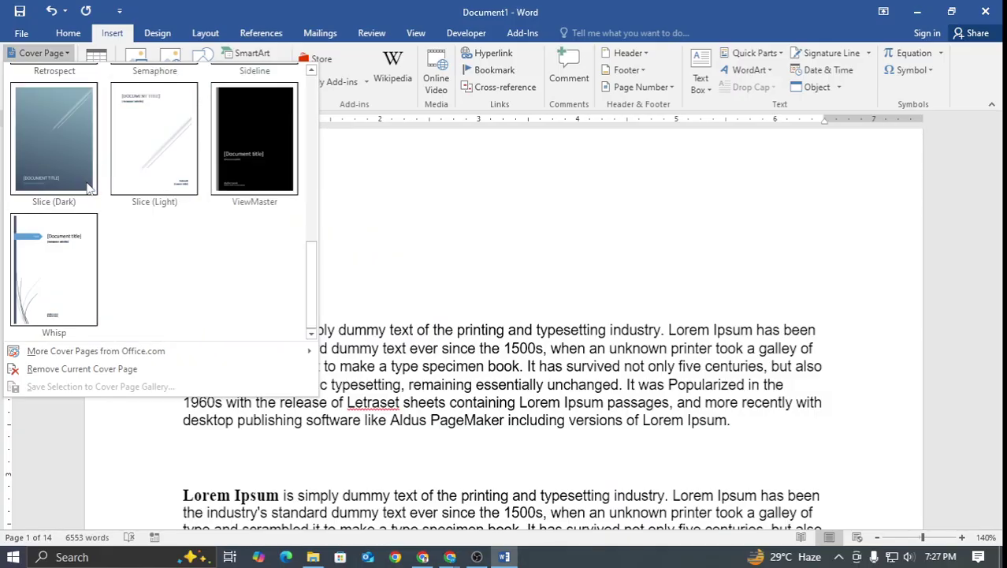
pyautogui.scroll(5, 89, 187)
pyautogui.click(43, 53)
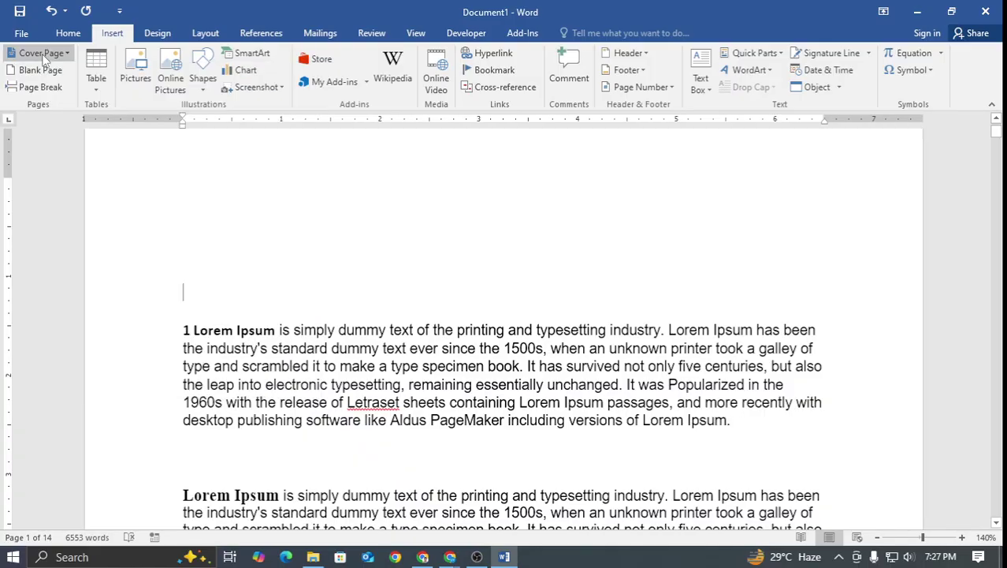
# Remove the empty line above the "1 Lorem Ipsum" paragraph so the text starts the first page, and check the following paragraphs
pyautogui.scroll(-3, 232, 282)
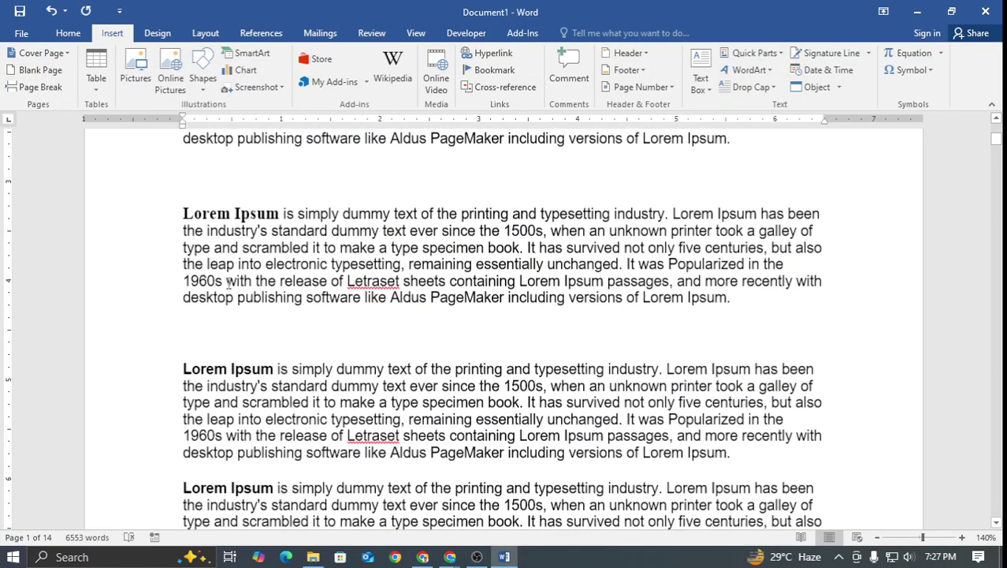
pyautogui.scroll(5, 232, 282)
pyautogui.scroll(-5, 203, 286)
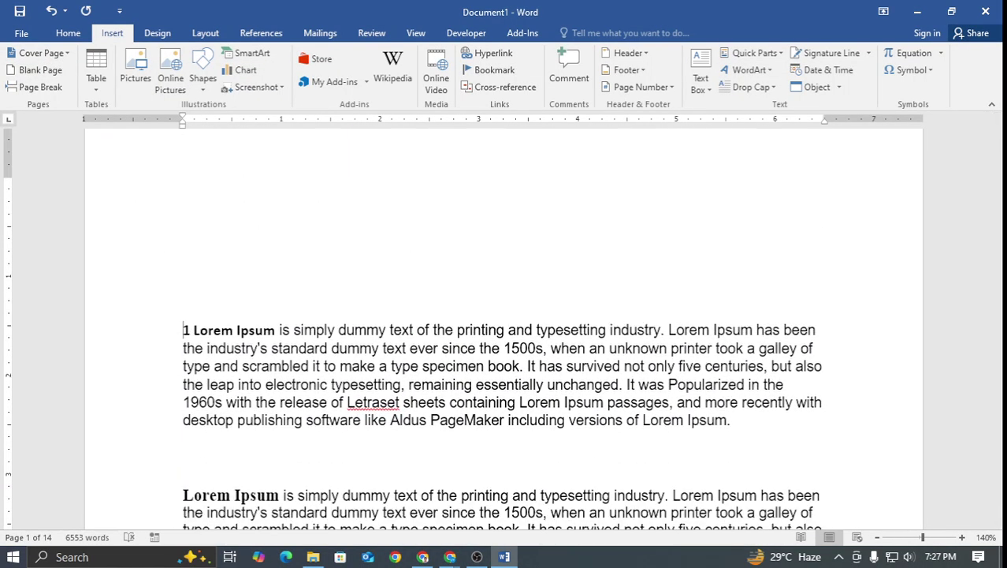
pyautogui.scroll(2, 204, 286)
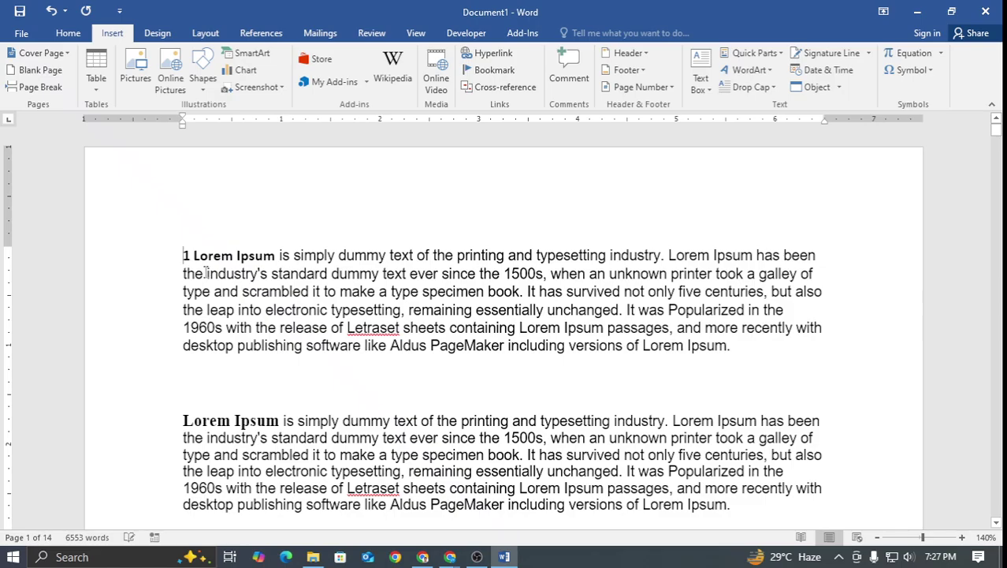
pyautogui.scroll(-10, 220, 256)
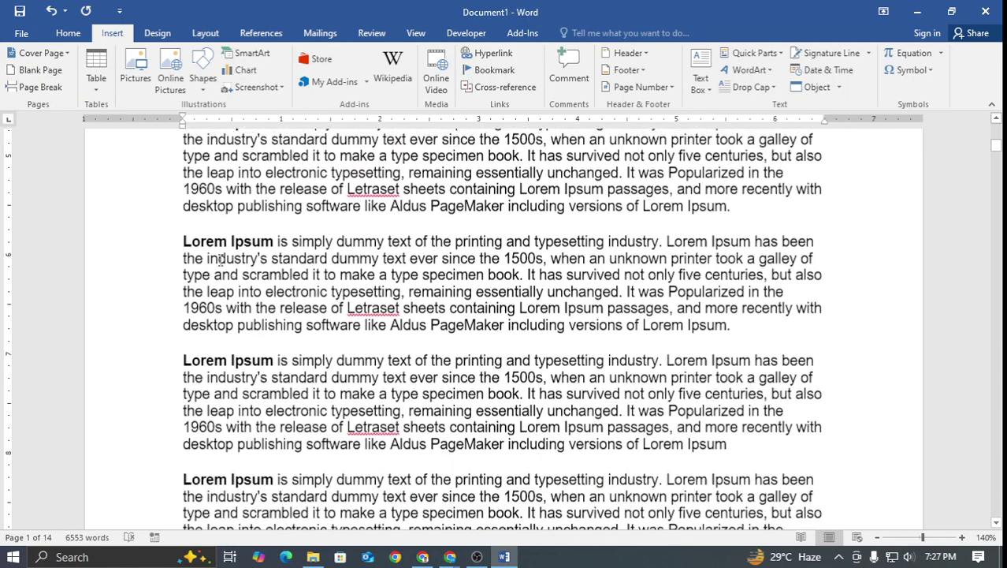
pyautogui.scroll(3, 221, 263)
pyautogui.scroll(7, 220, 262)
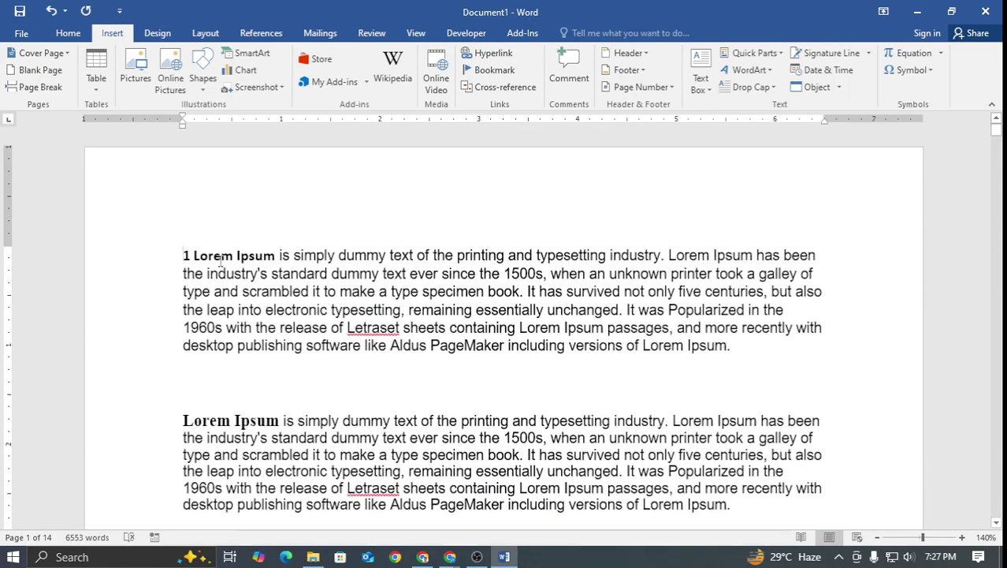
pyautogui.click(56, 78)
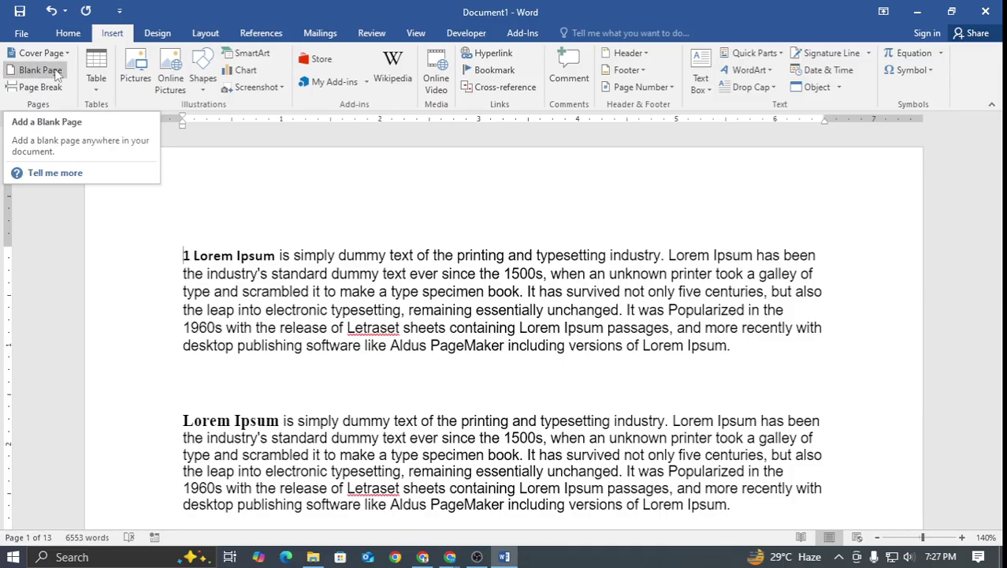
pyautogui.click(36, 53)
pyautogui.scroll(-3, 34, 120)
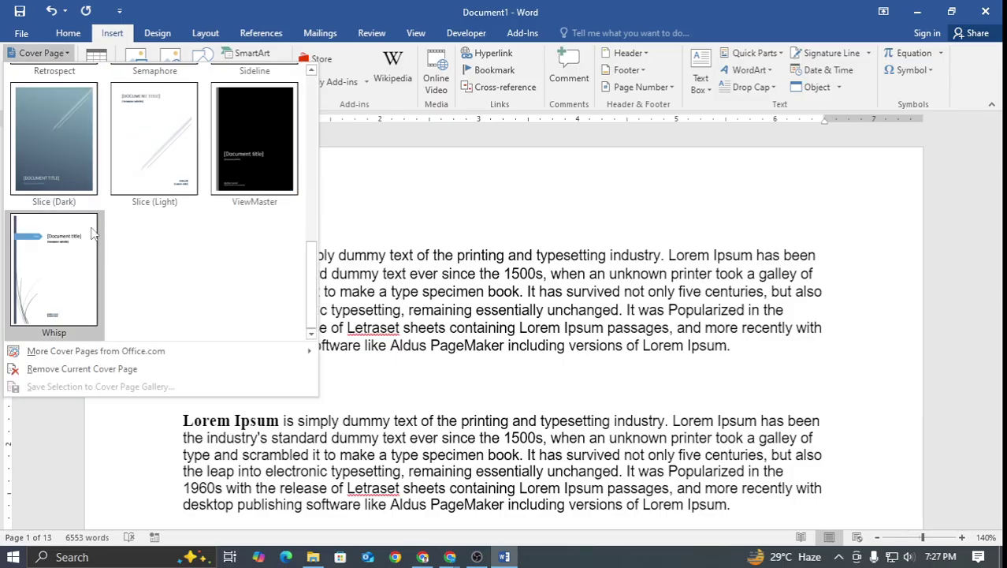
pyautogui.scroll(3, 90, 260)
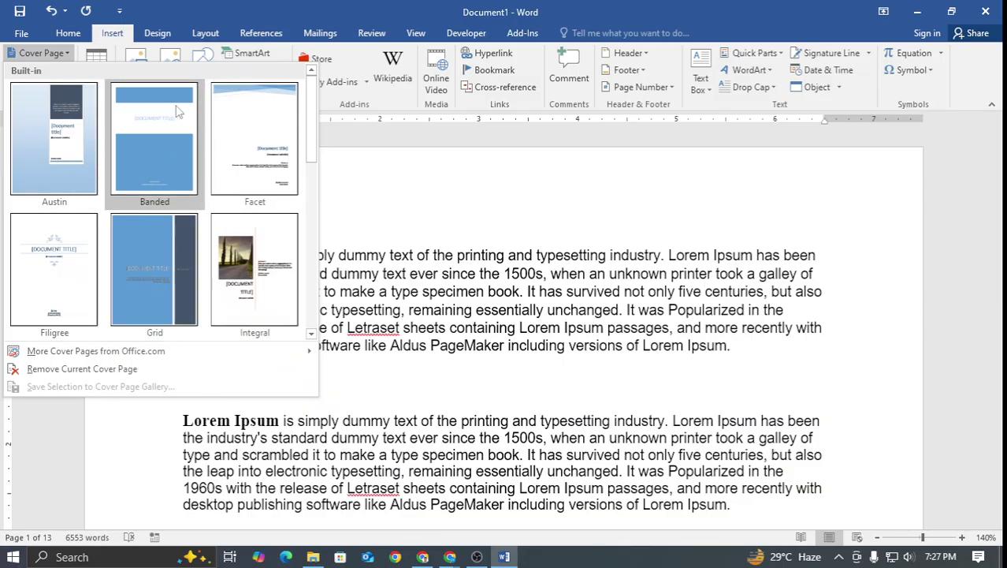
pyautogui.click(62, 56)
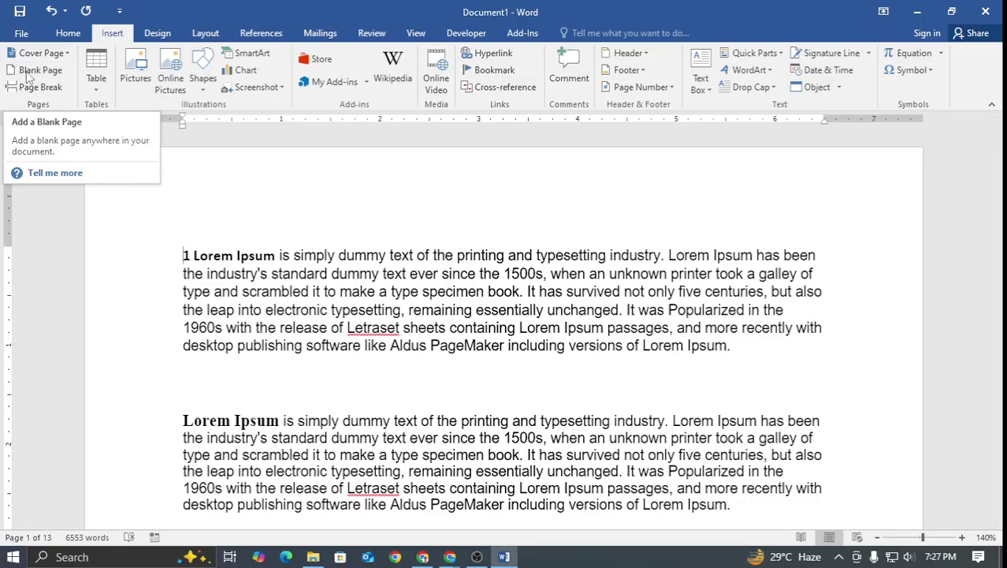
# Insert a blank page before the "1 Lorem Ipsum" paragraph and place the cursor at the start of that page
pyautogui.click(32, 73)
pyautogui.scroll(10, 245, 282)
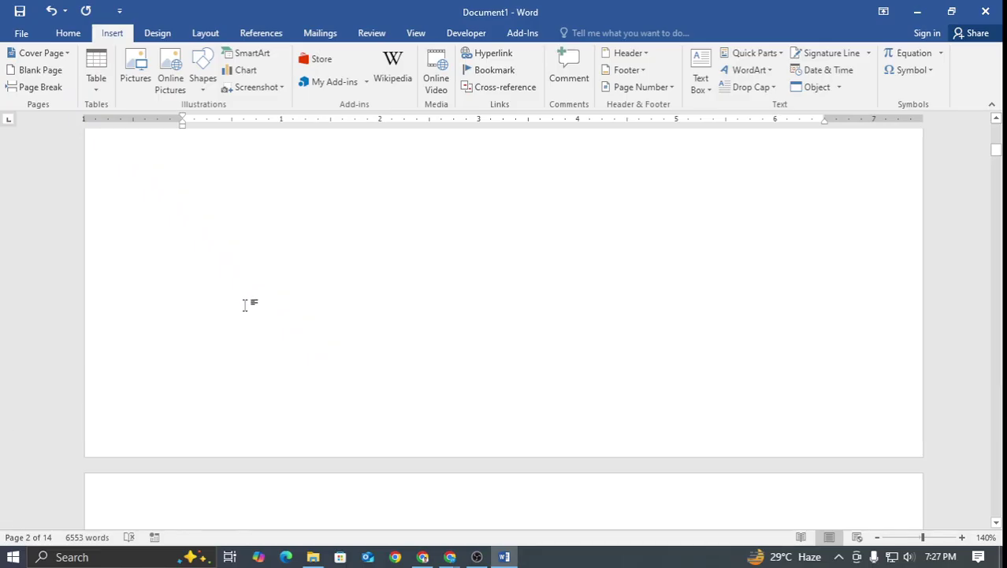
pyautogui.click(215, 251)
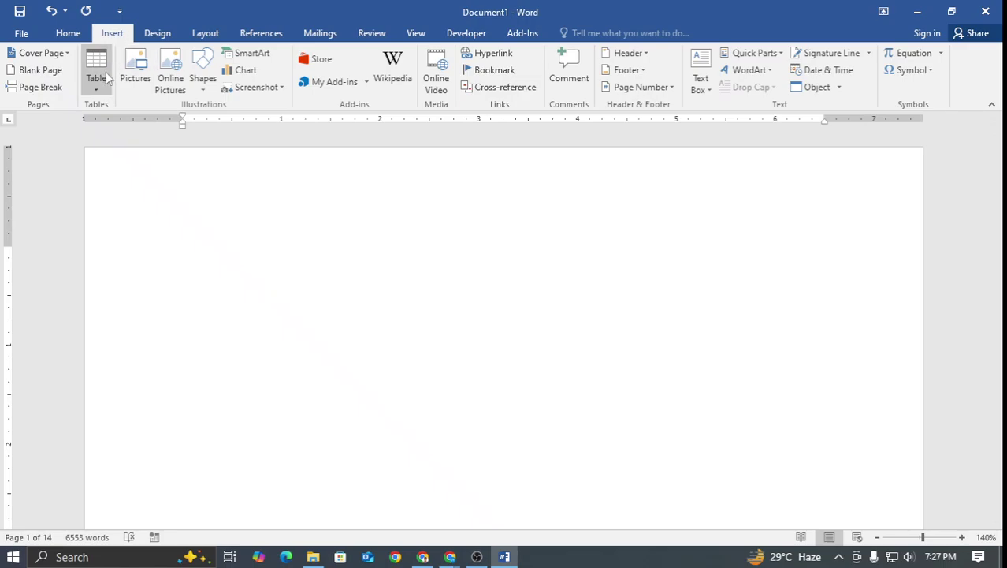
# Insert the picture bird.png from the Downloads folder at the start of the blank first page
pyautogui.click(135, 72)
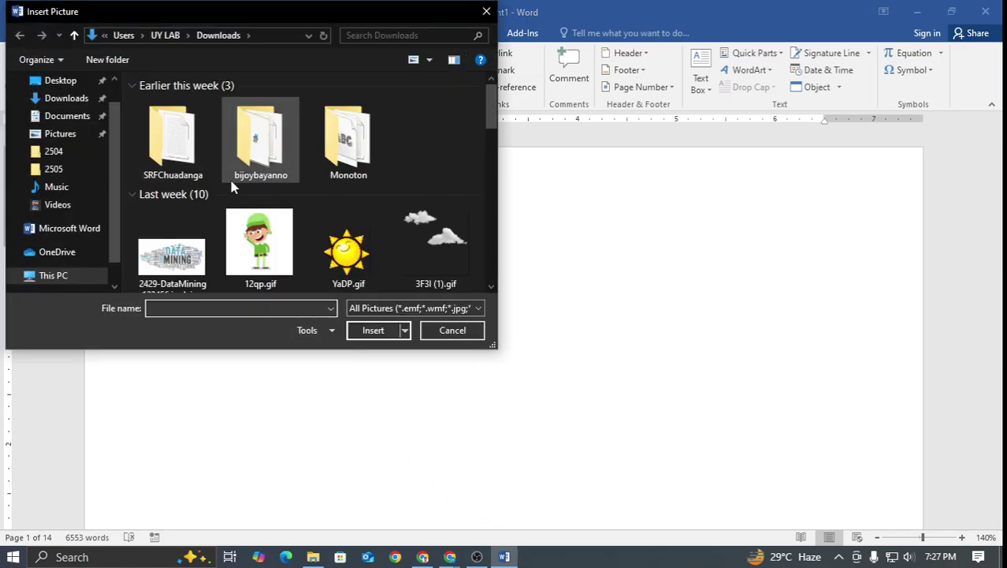
pyautogui.scroll(-5, 260, 173)
pyautogui.click(335, 105)
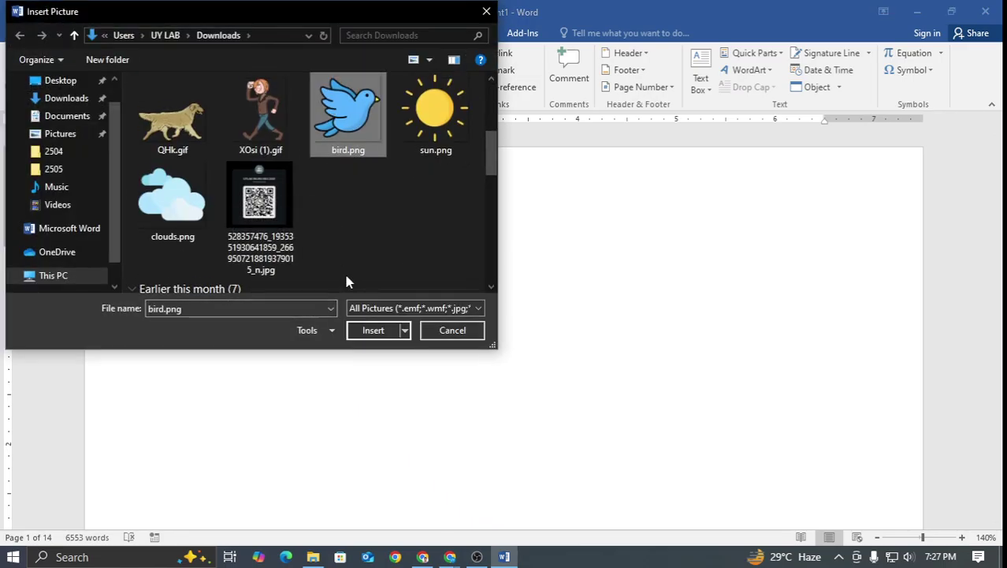
pyautogui.click(372, 330)
# Set the bird picture's text wrapping to Tight
pyautogui.rightClick(398, 295)
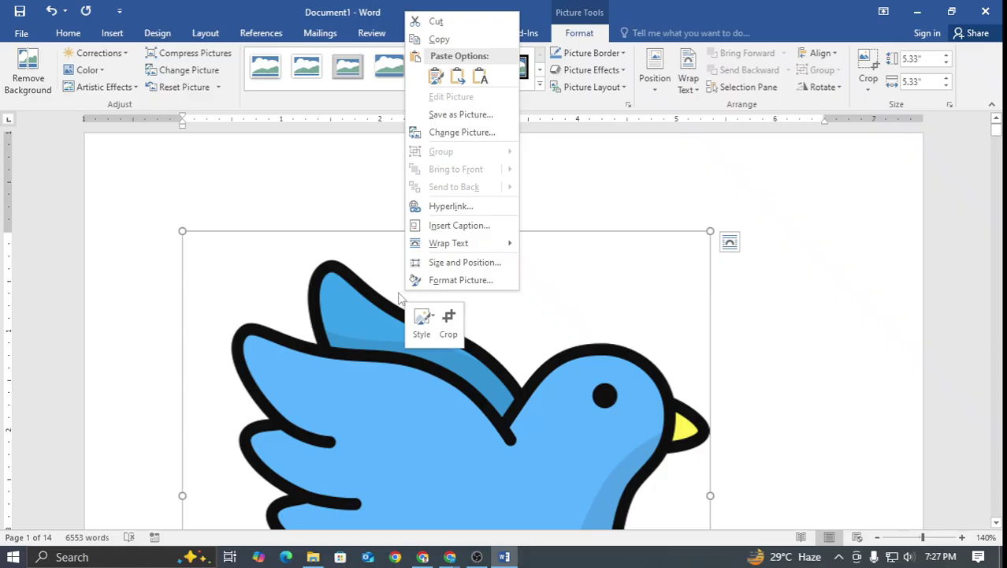
pyautogui.click(730, 243)
pyautogui.click(812, 337)
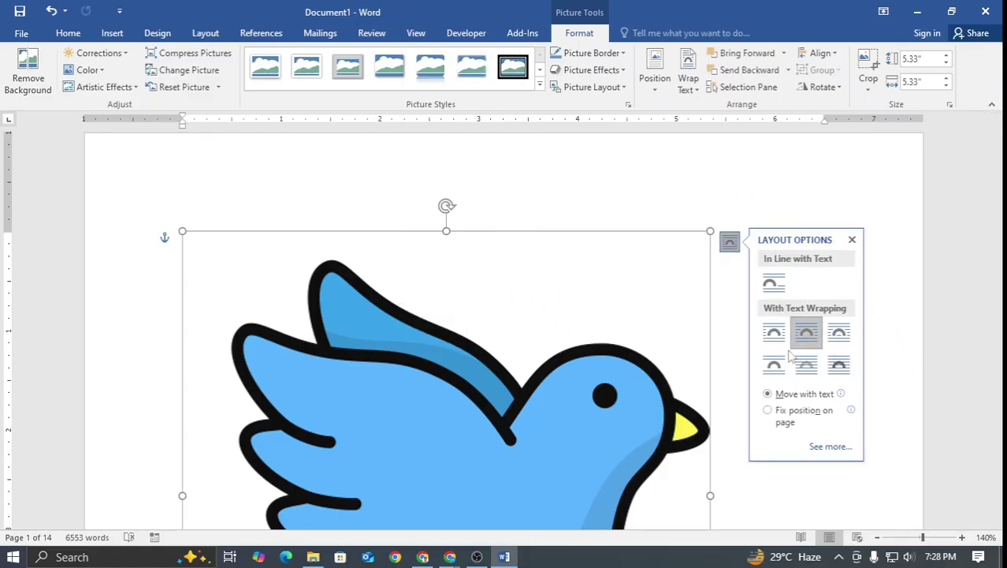
# Scale the bird picture down proportionally to a logo about 0.8 inch wide in the upper-left corner of the page's text area
pyautogui.moveTo(709, 232); pyautogui.dragTo(426, 420)
pyautogui.moveTo(376, 359); pyautogui.dragTo(331, 319)
pyautogui.scroll(-3, 535, 496)
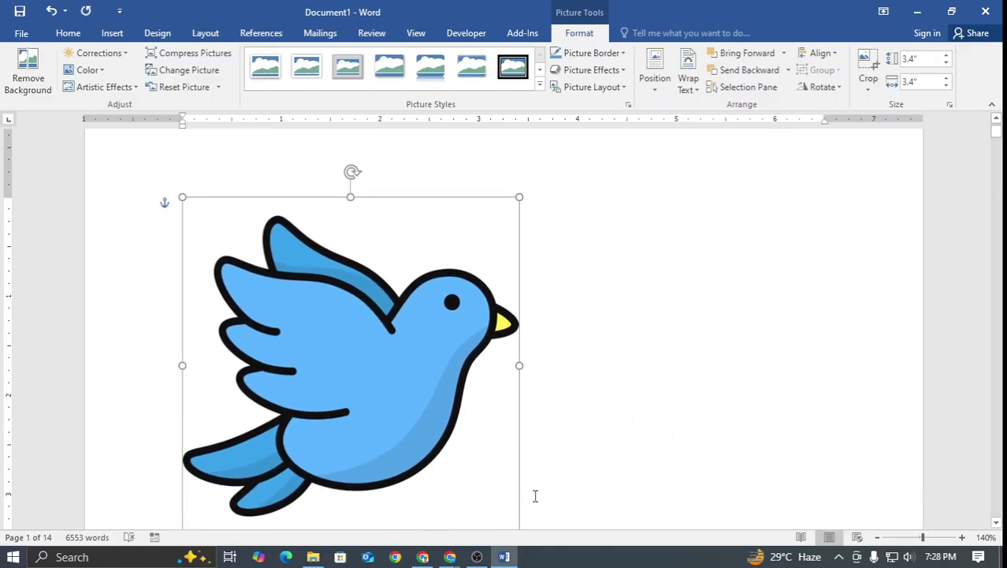
pyautogui.moveTo(466, 377); pyautogui.dragTo(288, 248)
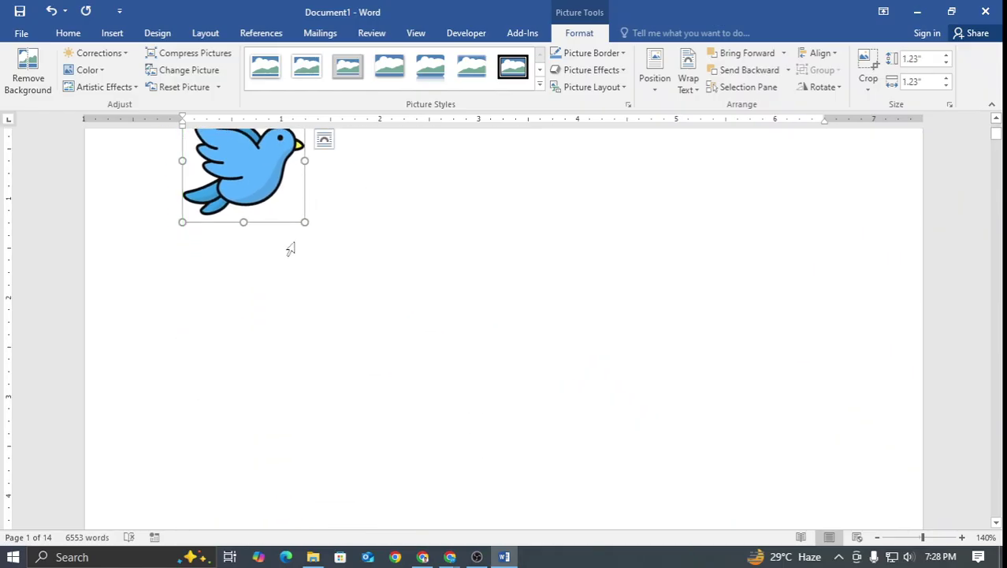
pyautogui.scroll(3, 304, 347)
pyautogui.moveTo(304, 368); pyautogui.dragTo(258, 298)
# Add the centered heading "OMUK SCHOOOL & COLLEGE" beside the bird picture
pyautogui.click(298, 306)
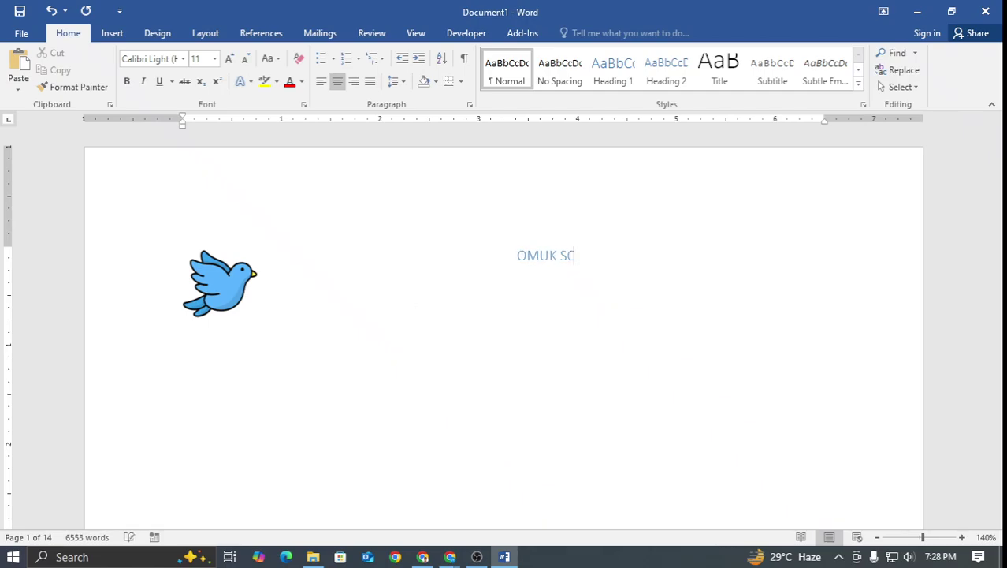
pyautogui.write('OOL & COLLEGE')
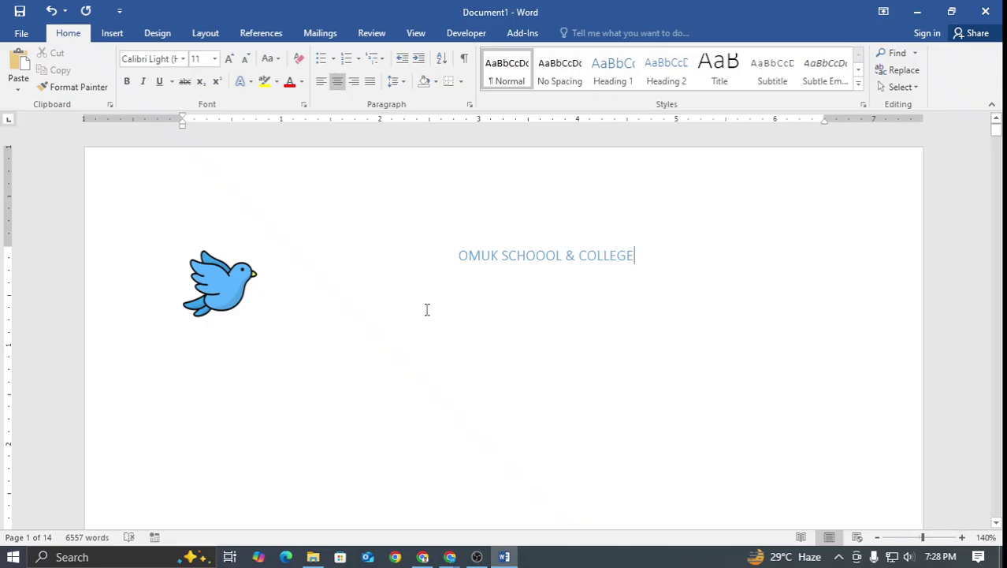
# Enlarge the school heading's font size step by step to 26 and make the heading bold
pyautogui.hotkey('ctrl', 'a')
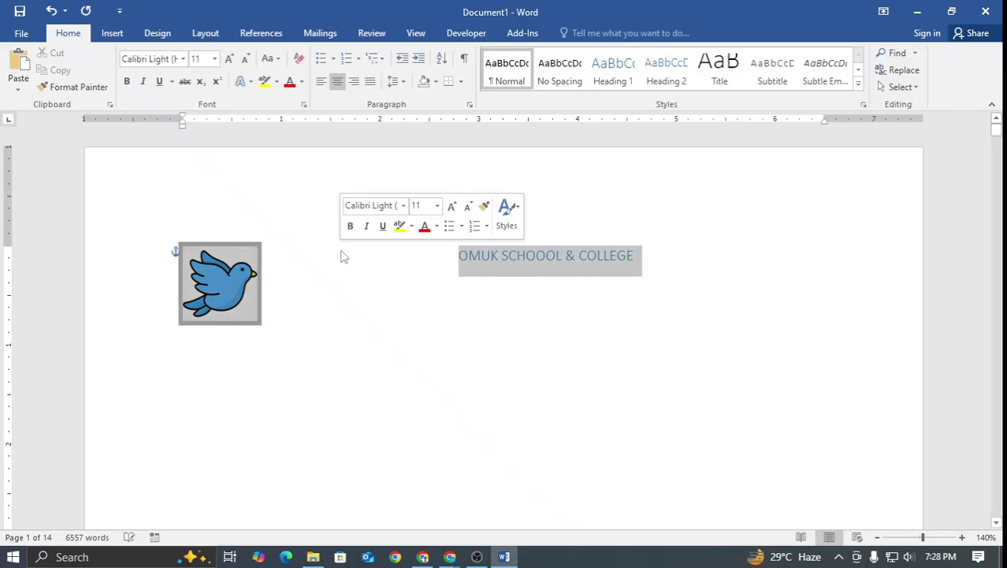
pyautogui.click(466, 255)
pyautogui.hotkey('ctrl', 'a')
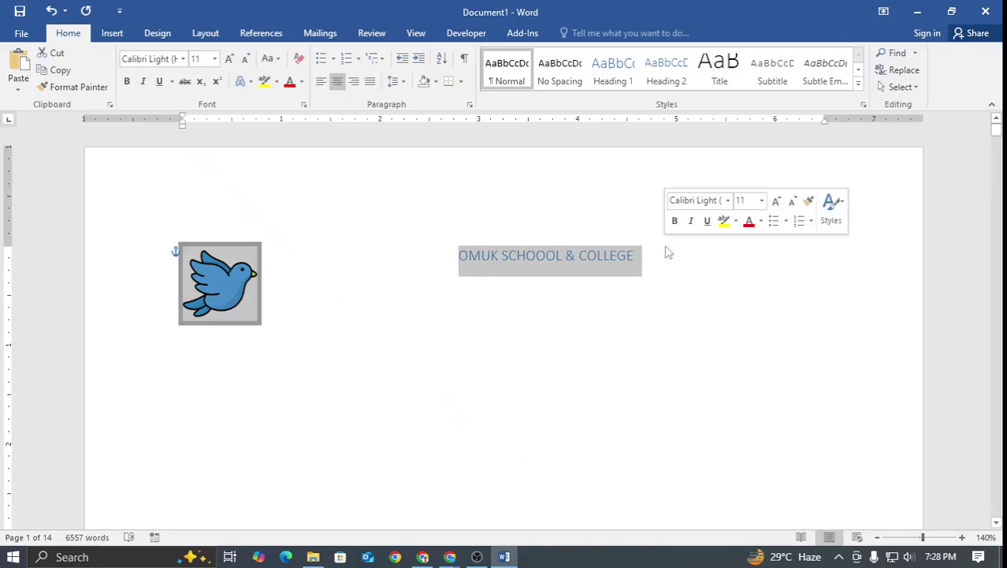
pyautogui.click(611, 254)
pyautogui.moveTo(630, 254); pyautogui.dragTo(461, 255)
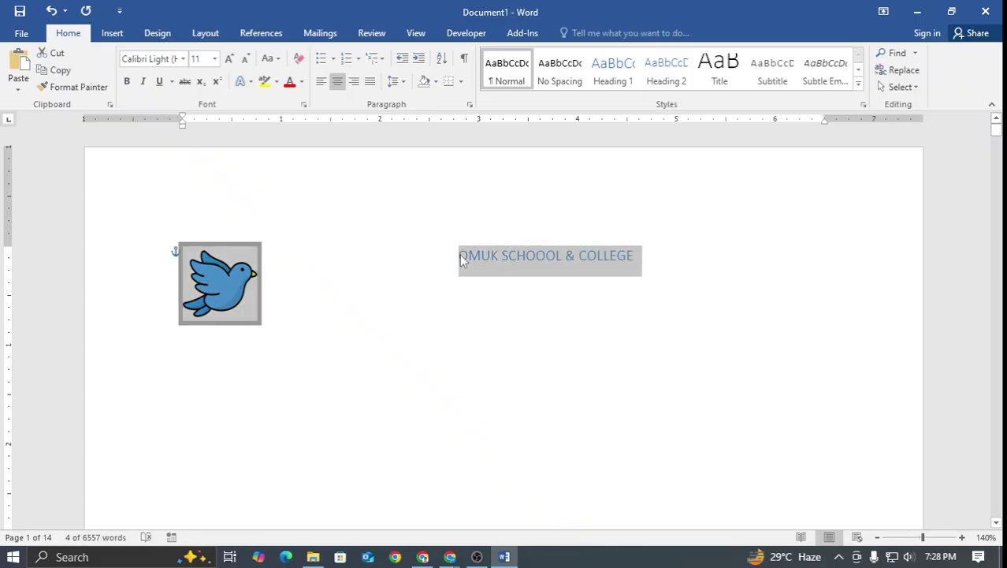
pyautogui.click(229, 59)
pyautogui.click(230, 59)
pyautogui.click(229, 59)
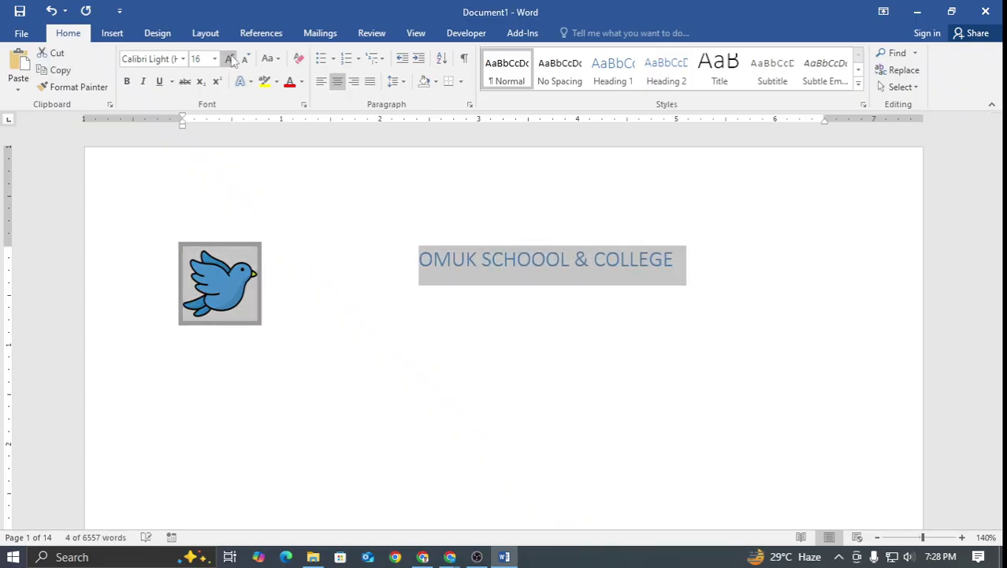
pyautogui.click(229, 59)
pyautogui.click(230, 59)
pyautogui.click(230, 59)
pyautogui.click(229, 59)
pyautogui.click(229, 59)
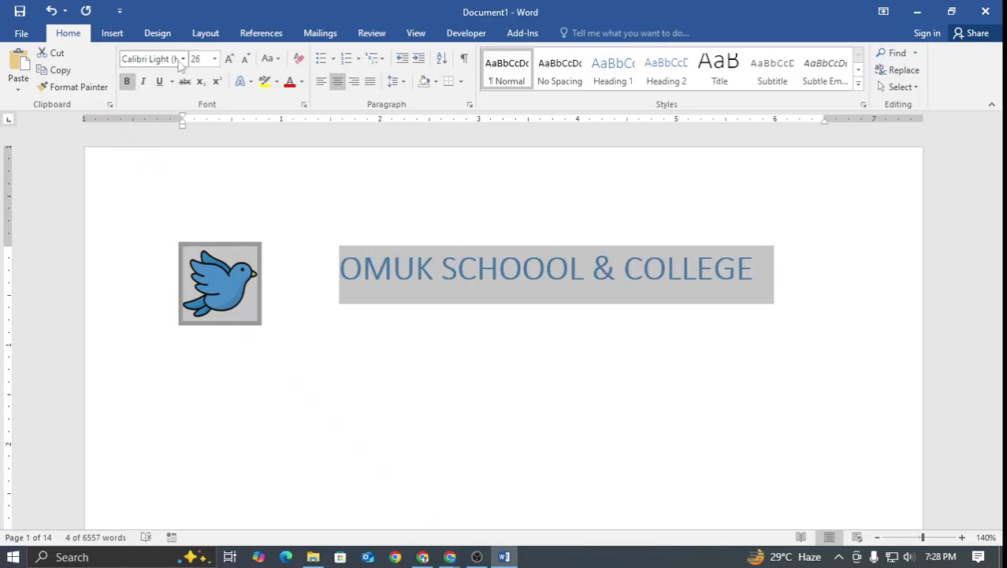
# Change the school heading's font to Monoton and reduce its size to 18
pyautogui.click(182, 59)
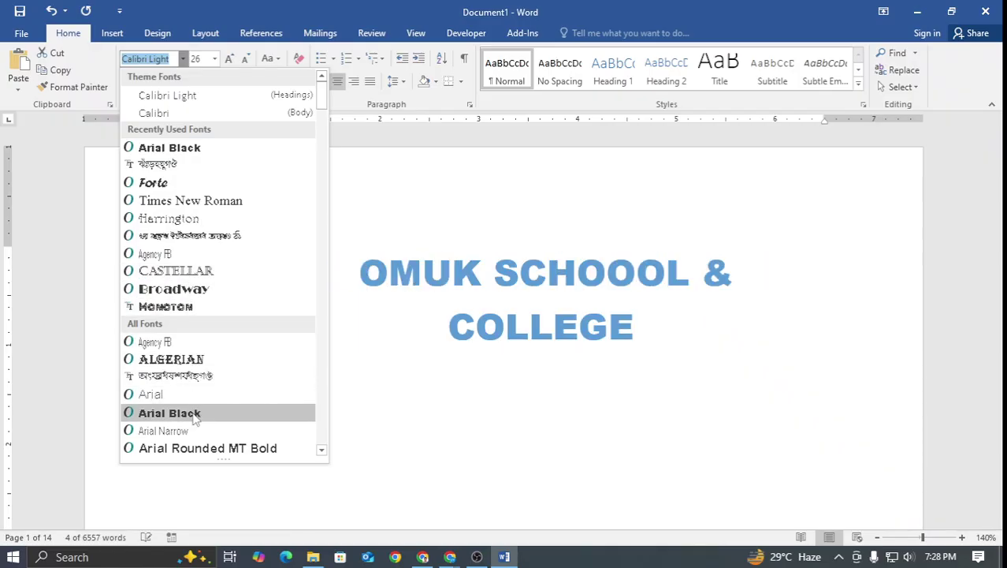
pyautogui.click(189, 306)
pyautogui.click(245, 59)
pyautogui.click(245, 59)
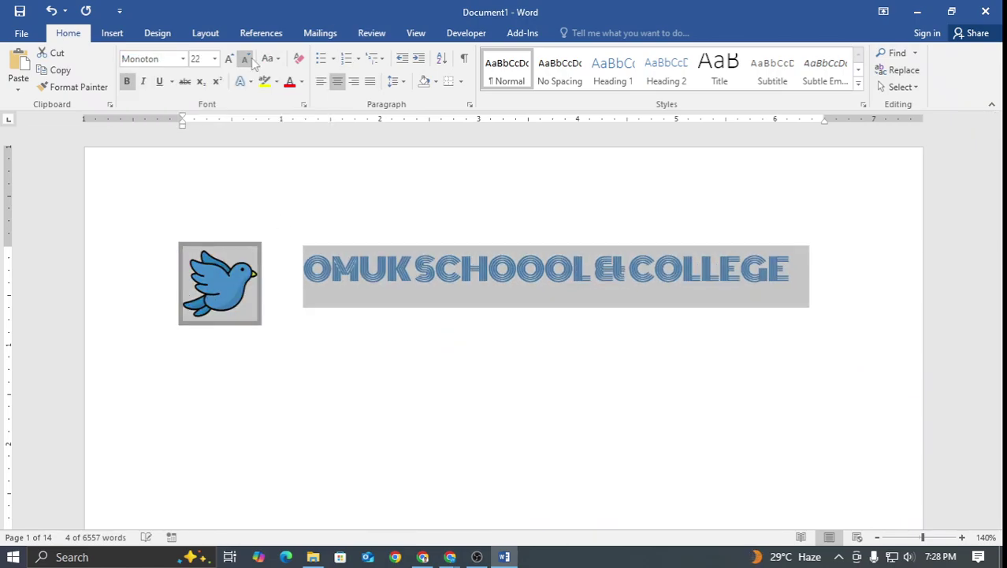
pyautogui.click(246, 59)
pyautogui.click(245, 59)
# Add the school's postal address in capitals on a new line below the heading
pyautogui.click(749, 265)
pyautogui.press('Return')
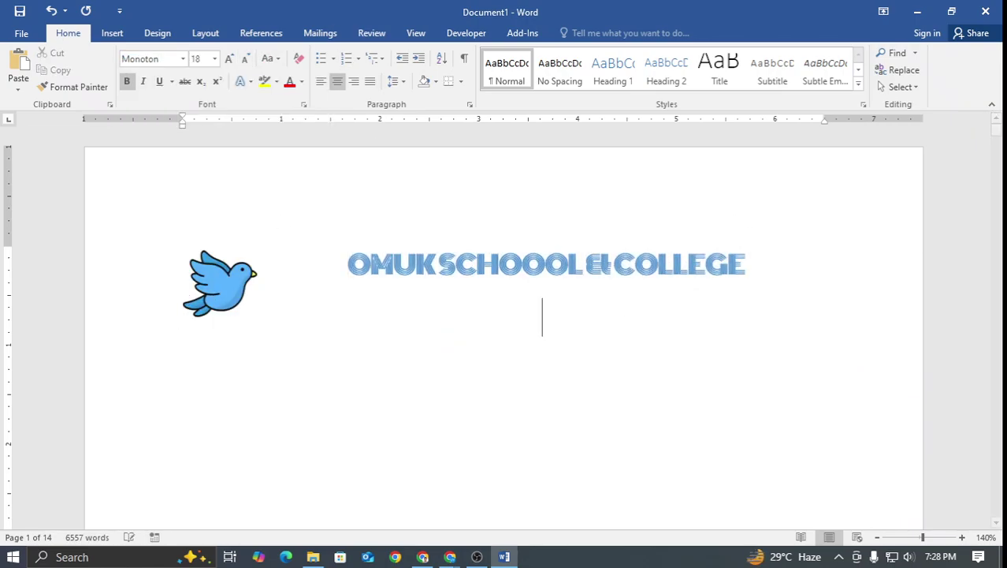
pyautogui.write('MOH')
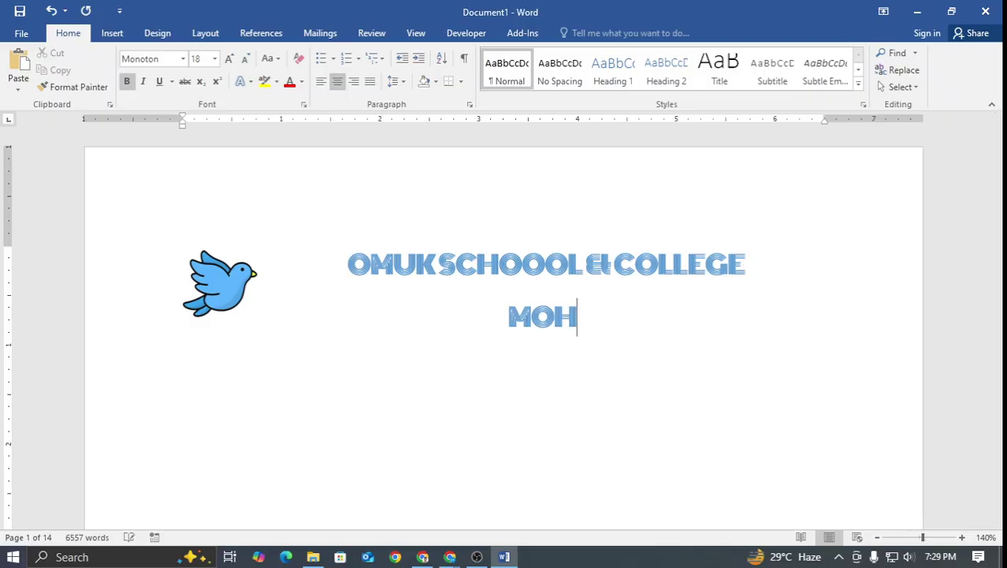
pyautogui.write('AKHALI,')
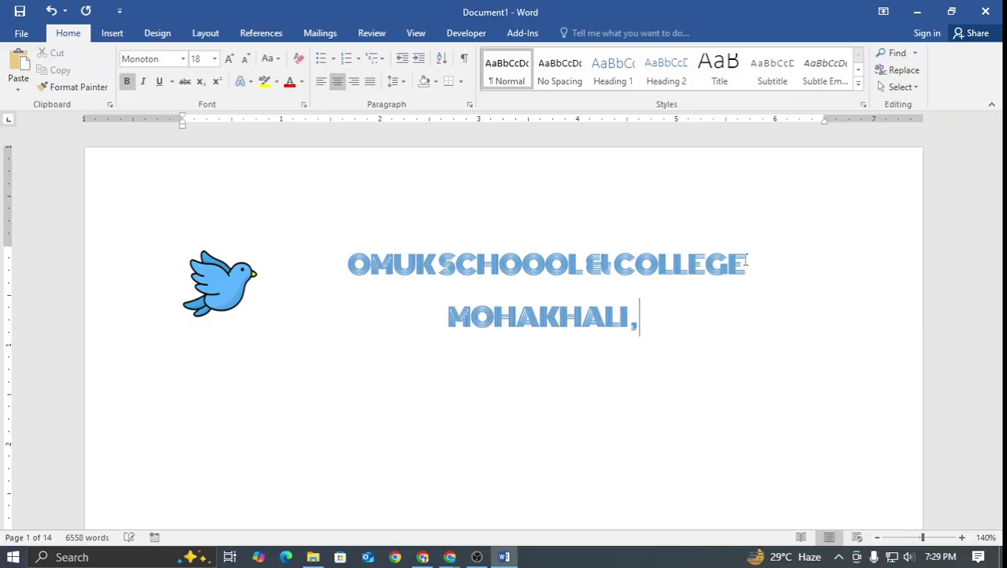
pyautogui.write(' DHAKA 1115165')
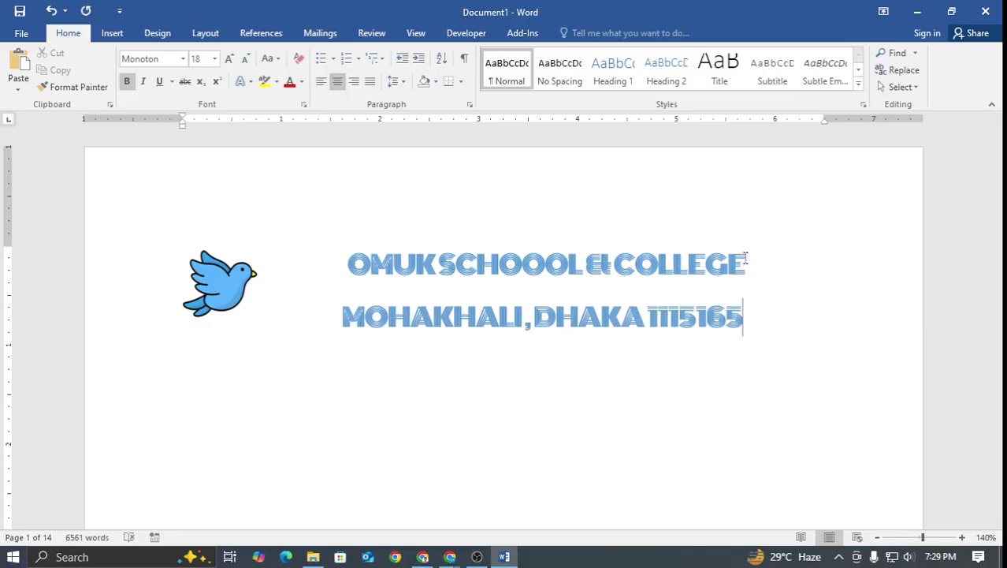
pyautogui.press('BackSpace')
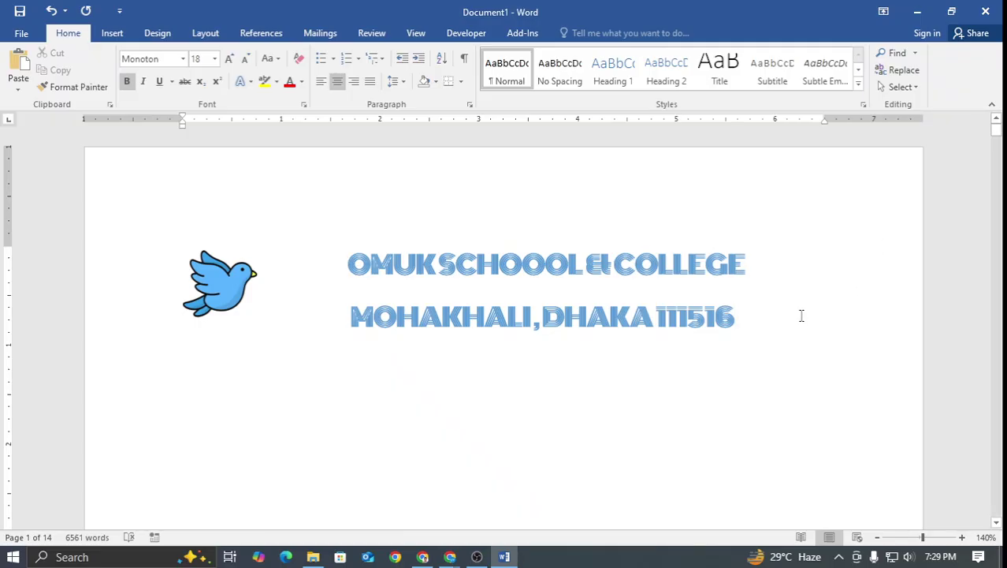
# Change the address line's font to Times New Roman and reduce its size to 12
pyautogui.moveTo(759, 312)
pyautogui.mouseDown()
pyautogui.moveTo(625, 318)
pyautogui.moveTo(332, 296)
pyautogui.moveTo(772, 317)
pyautogui.mouseUp()
pyautogui.click(353, 307)
pyautogui.click(183, 58)
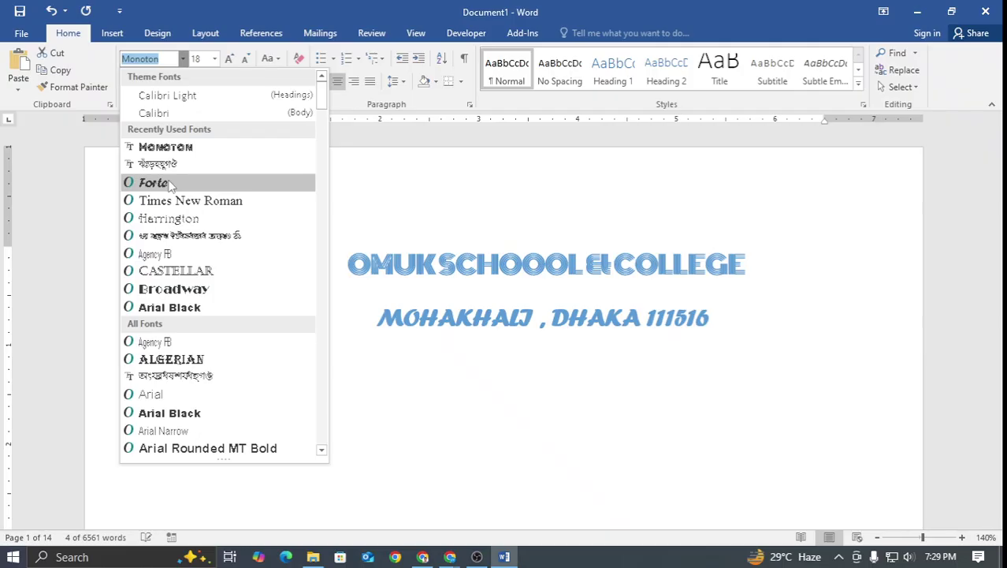
pyautogui.click(182, 206)
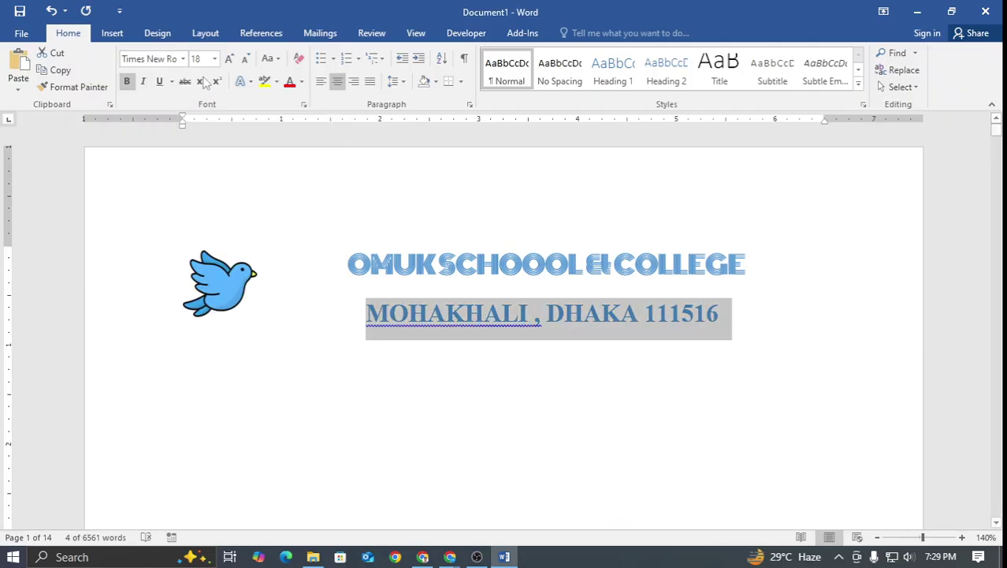
pyautogui.click(245, 58)
pyautogui.click(245, 59)
pyautogui.click(245, 59)
# Set the line spacing of the school heading and address to 1.0
pyautogui.moveTo(584, 313); pyautogui.dragTo(348, 240)
pyautogui.click(393, 81)
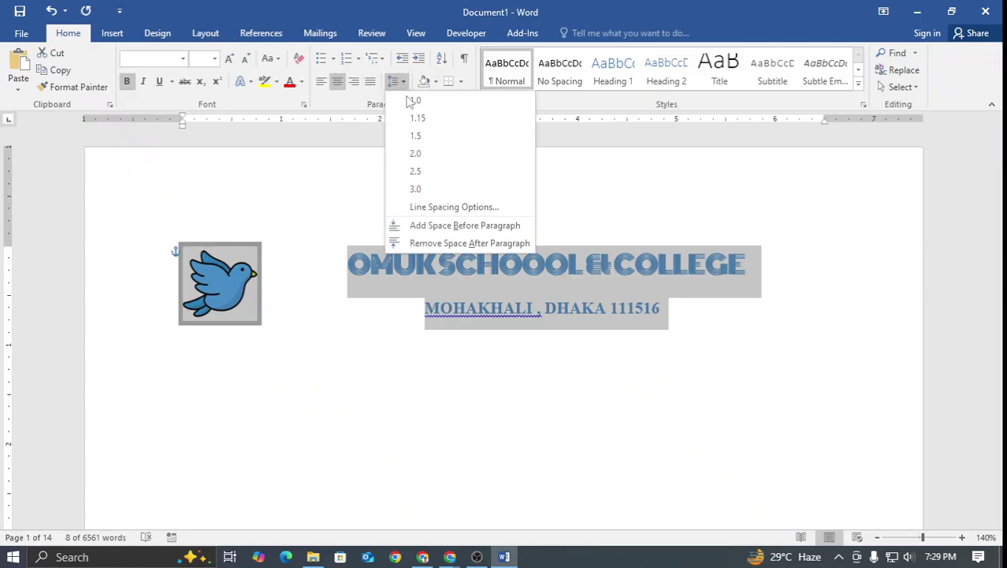
pyautogui.click(416, 100)
pyautogui.click(640, 375)
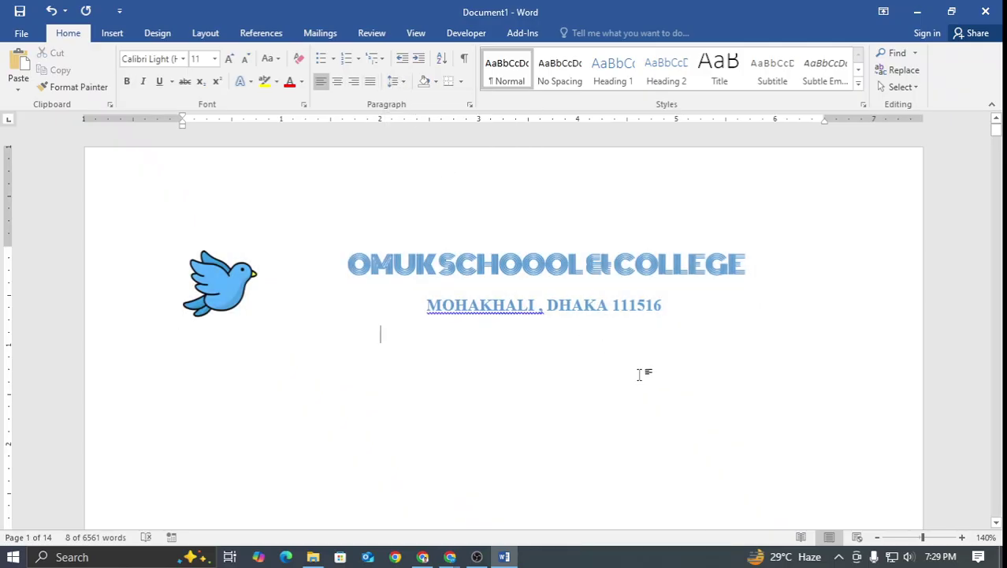
# Correct the flagged spacing before the comma in the address line with the suggested correction
pyautogui.rightClick(535, 308)
pyautogui.click(560, 321)
pyautogui.click(539, 330)
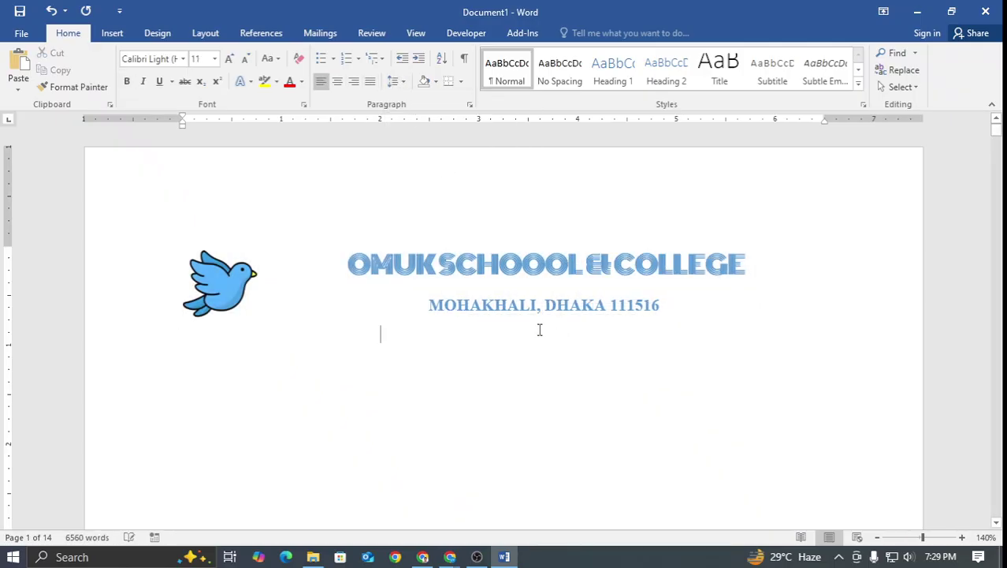
# Move the bird picture to the page center below the address and insert two blank lines above the school heading
pyautogui.scroll(-3, 499, 377)
pyautogui.scroll(2, 256, 260)
pyautogui.click(240, 248)
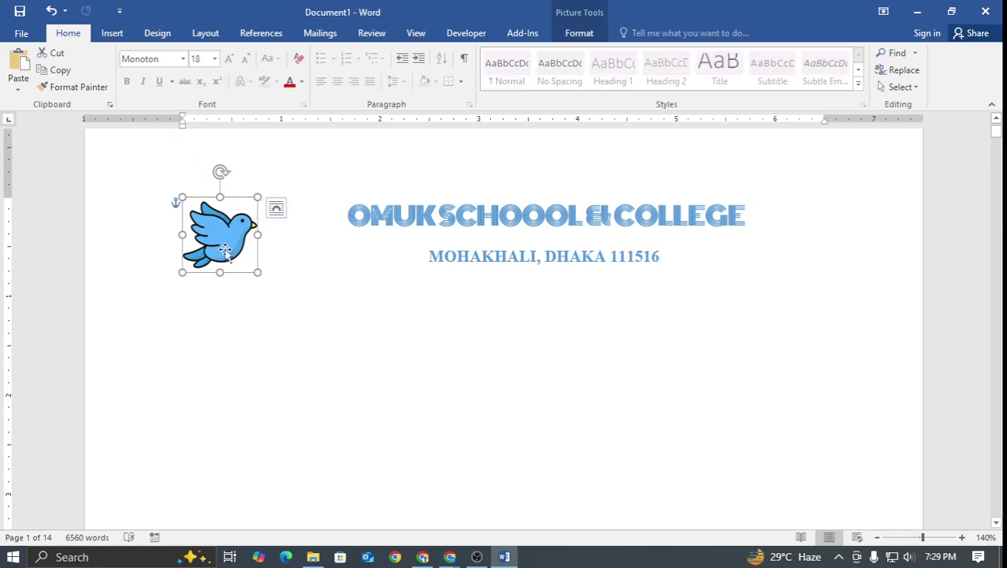
pyautogui.moveTo(637, 358); pyautogui.dragTo(512, 384)
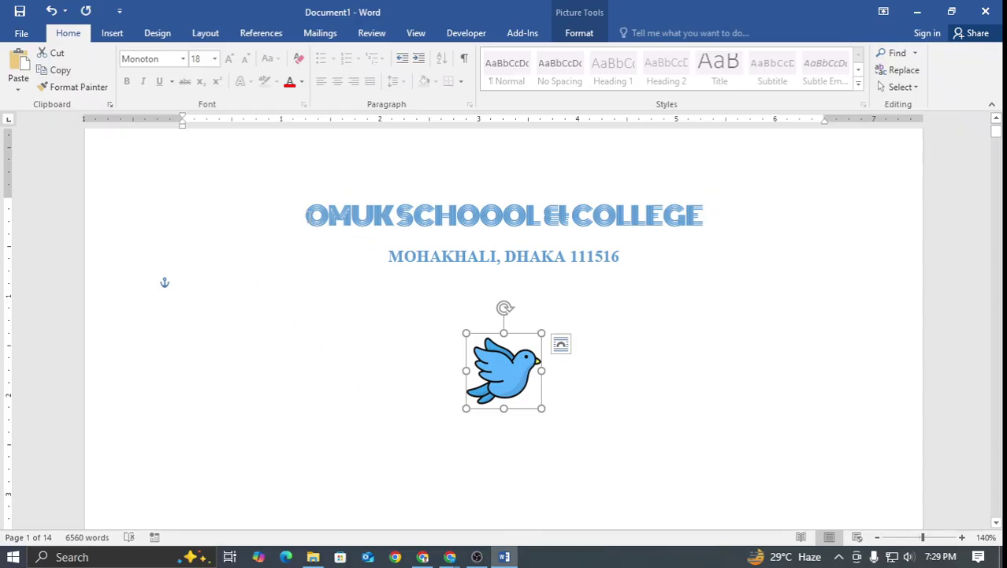
pyautogui.click(306, 217)
pyautogui.press('Return')
pyautogui.press('Return')
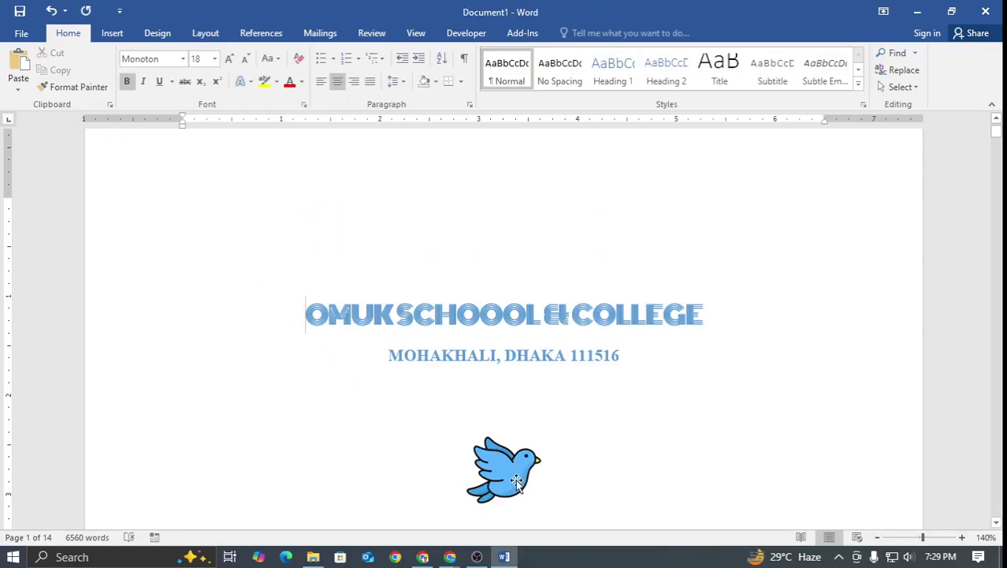
# Move the bird picture centered above the school heading and enlarge it proportionally to about 1 inch wide
pyautogui.moveTo(507, 469); pyautogui.dragTo(511, 306)
pyautogui.click(516, 268)
pyautogui.moveTo(470, 262); pyautogui.dragTo(443, 231)
pyautogui.moveTo(502, 291); pyautogui.dragTo(504, 290)
pyautogui.click(710, 294)
# Insert several blank lines below the address to make room for the subject line
pyautogui.scroll(-3, 712, 292)
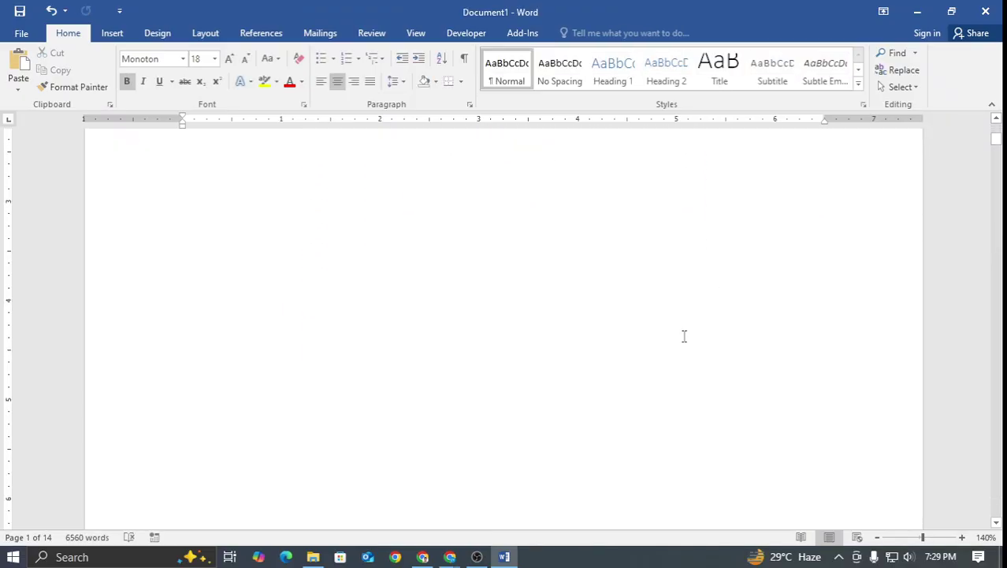
pyautogui.press('Return')
pyautogui.press('Return')
pyautogui.press('Return')
pyautogui.press('Return')
pyautogui.press('Return')
pyautogui.press('Return')
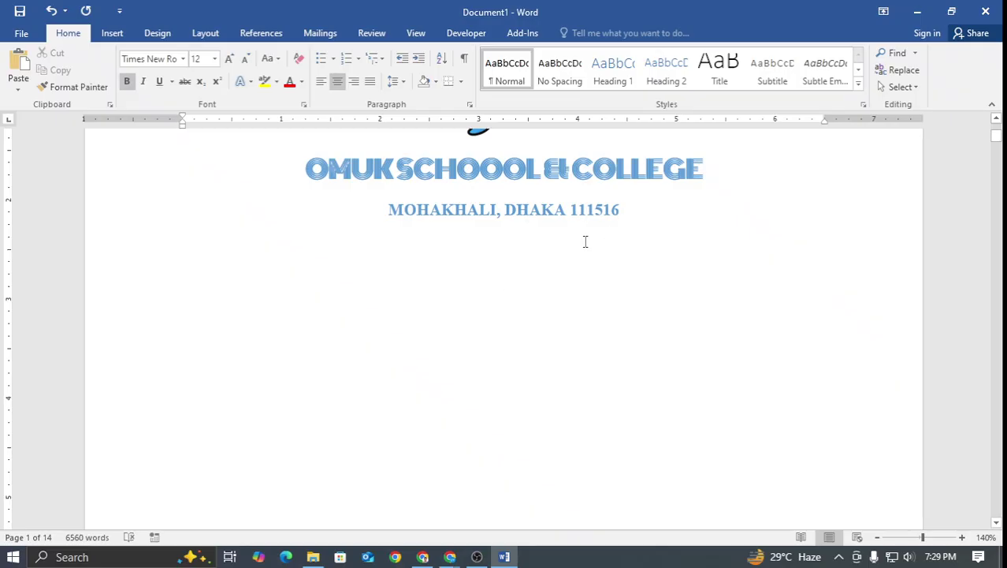
pyautogui.click(321, 83)
pyautogui.write('T')
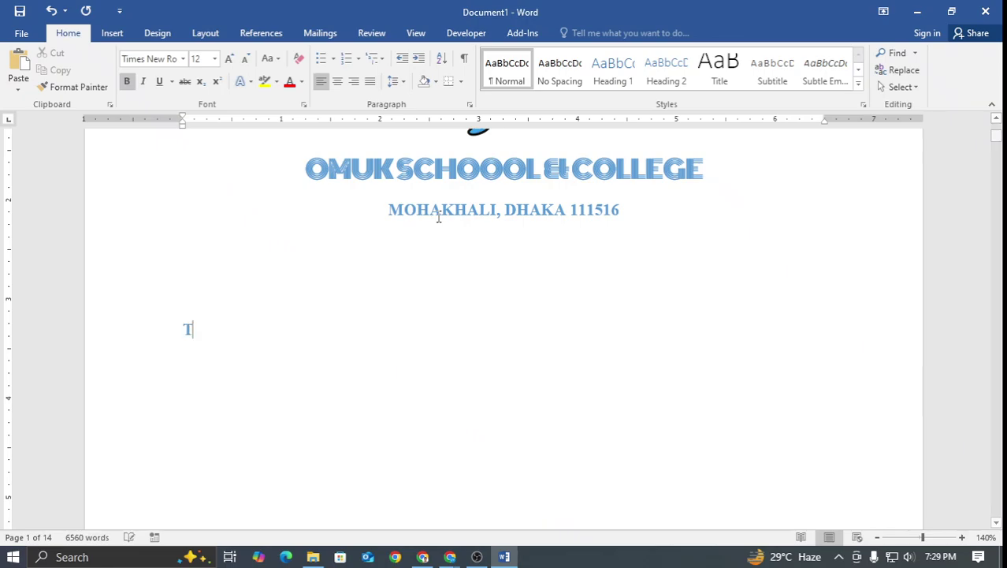
pyautogui.write('ITLE')
pyautogui.press('BackSpace')
pyautogui.press('BackSpace')
pyautogui.press('BackSpace')
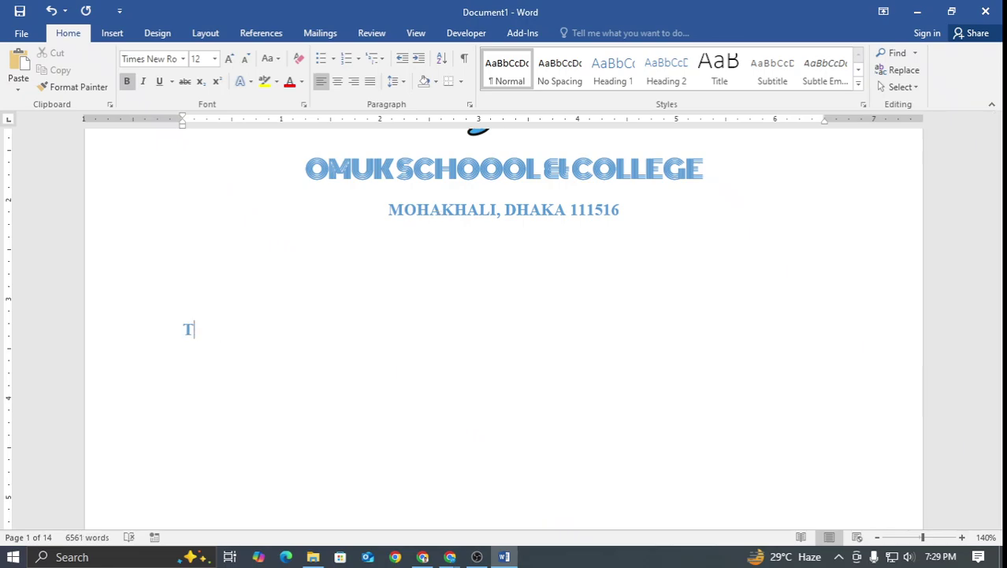
pyautogui.click(339, 87)
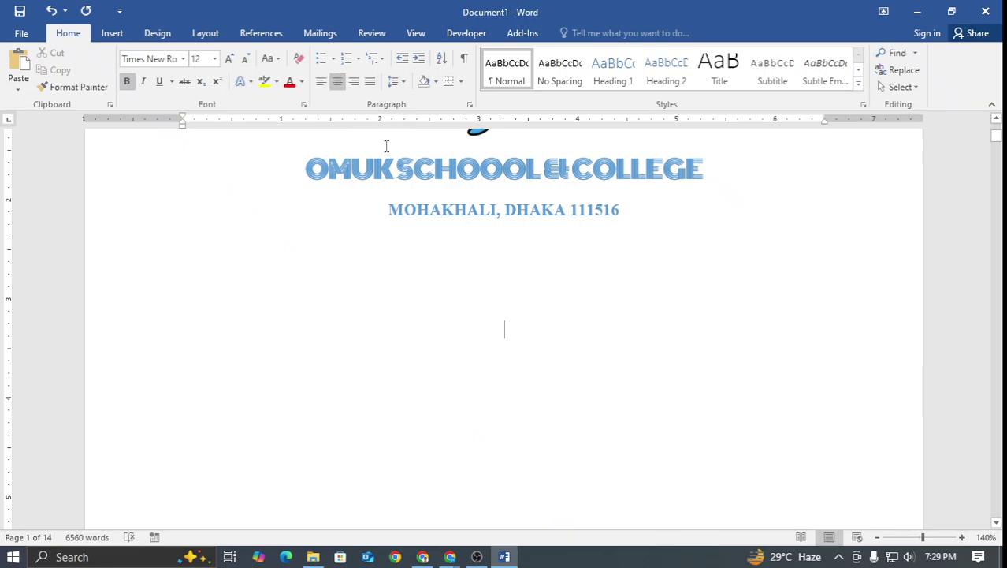
# Add the centered line "SUBJECT: AFUPUIABFUWEHFOI OIFAIUBFOI" below the address
pyautogui.write('SUBJECTY')
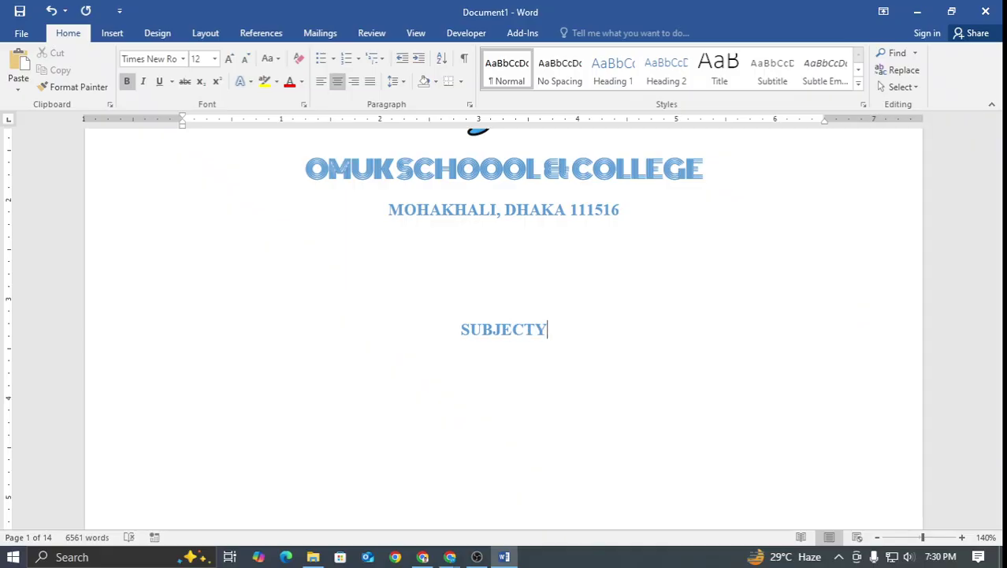
pyautogui.press('BackSpace')
pyautogui.write(': AFUPUIABF')
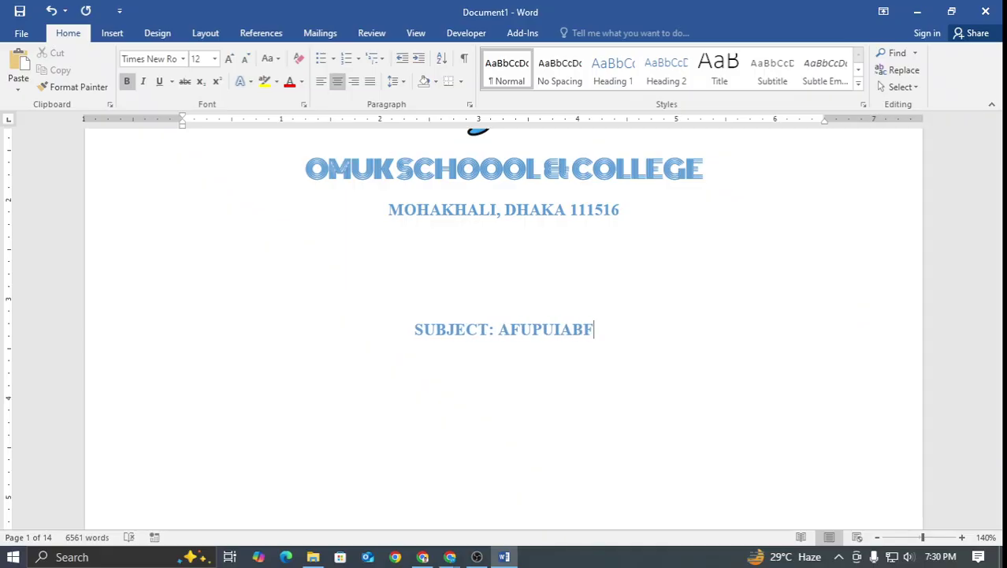
pyautogui.write('UWEHFOI OIFAIUBFOI')
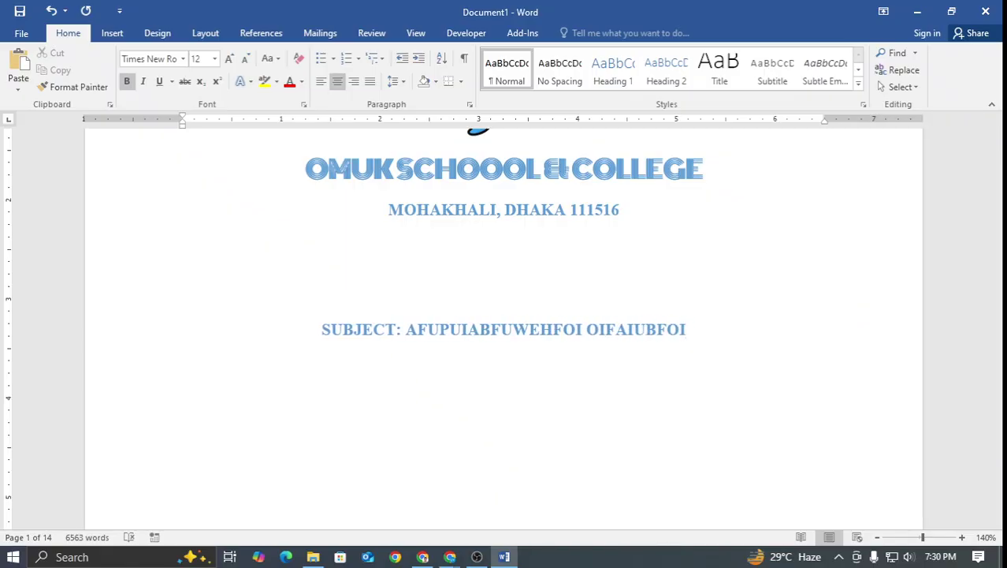
# Insert several blank lines below the subject line and left-align the last one
pyautogui.scroll(-5, 375, 260)
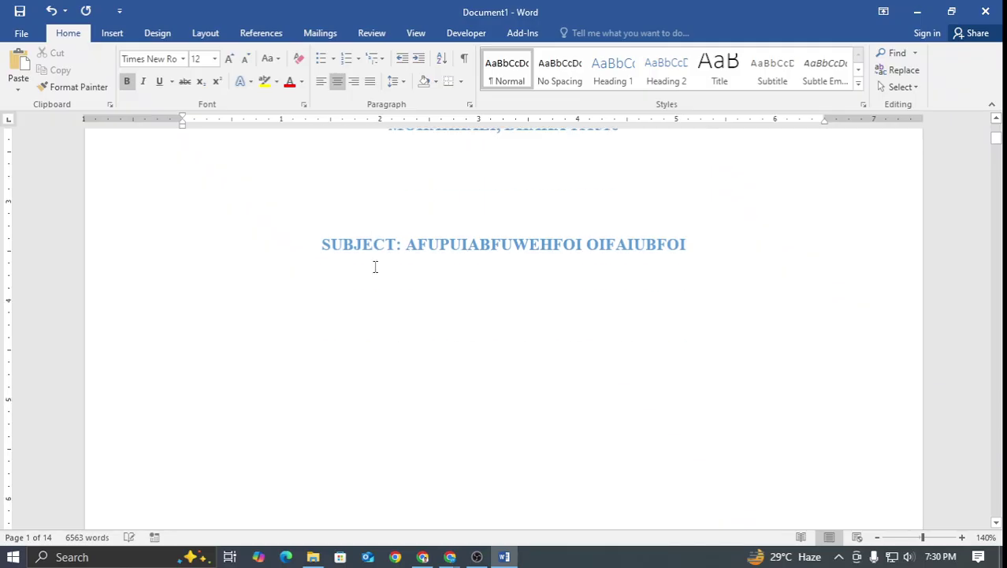
pyautogui.press('Return')
pyautogui.press('Return')
pyautogui.press('Return')
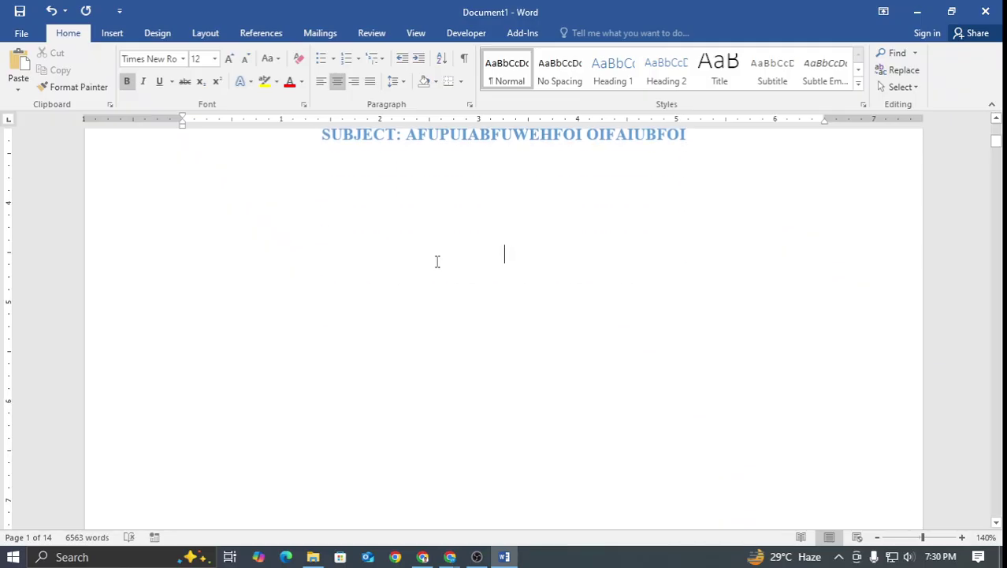
pyautogui.scroll(-1, 447, 259)
pyautogui.scroll(1, 441, 261)
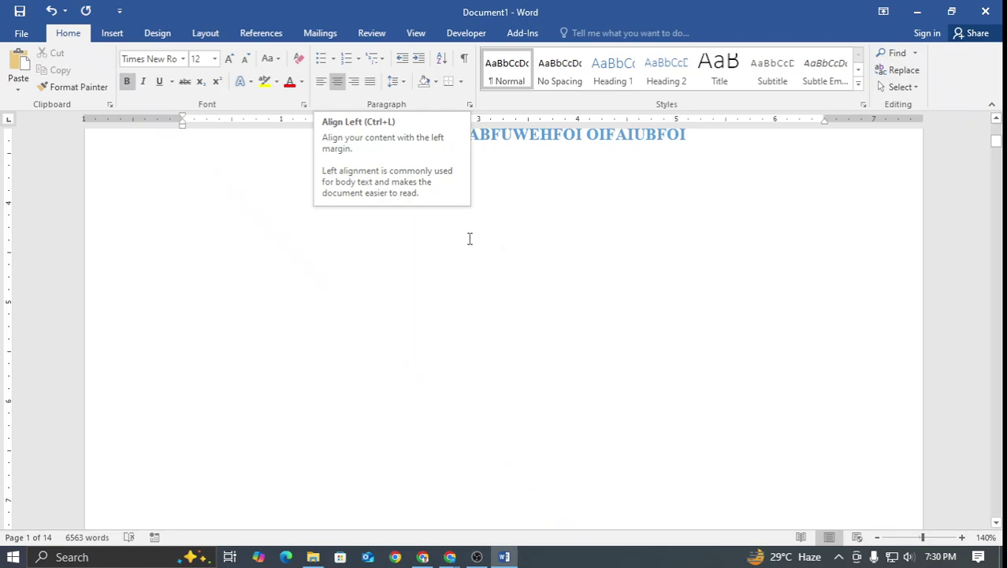
pyautogui.click(321, 83)
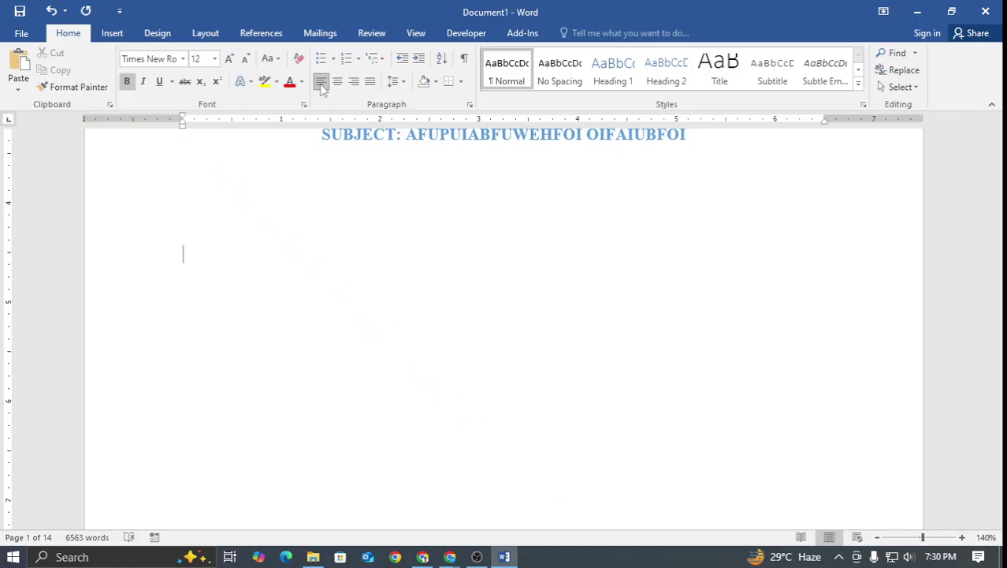
# Add the text "SUBMITTED BY:" on the left-aligned line below the subject
pyautogui.scroll(5, 313, 227)
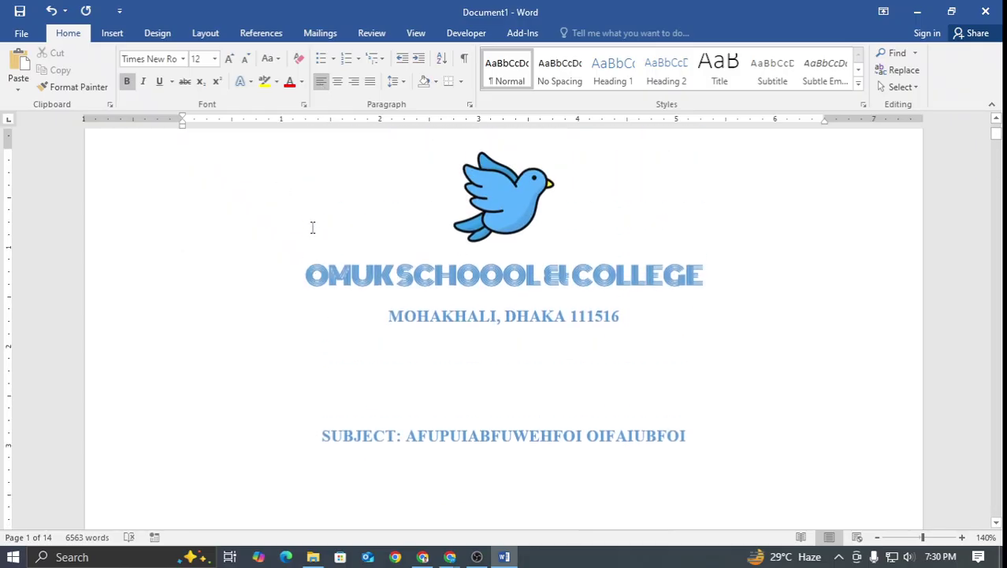
pyautogui.scroll(-3, 313, 227)
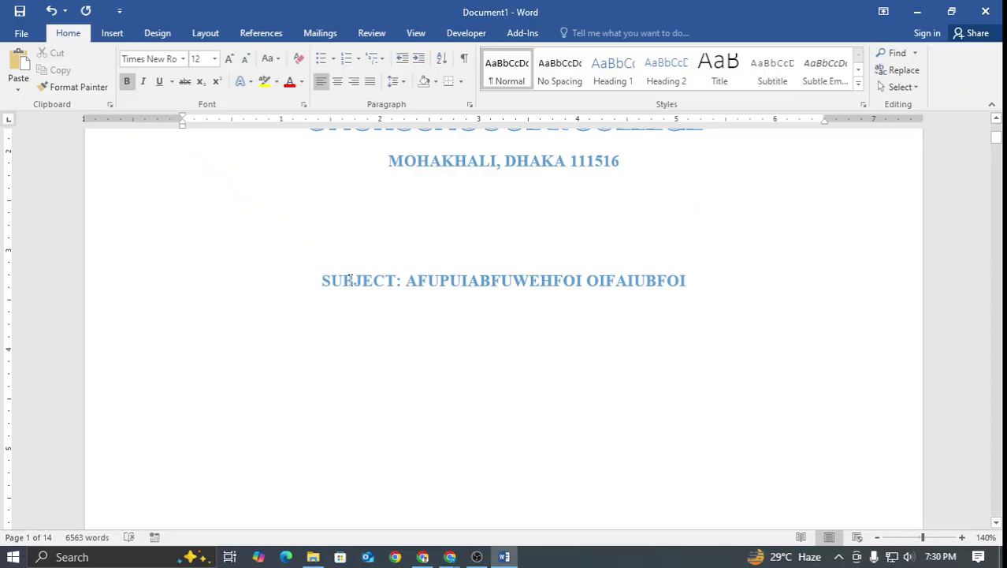
pyautogui.scroll(3, 389, 317)
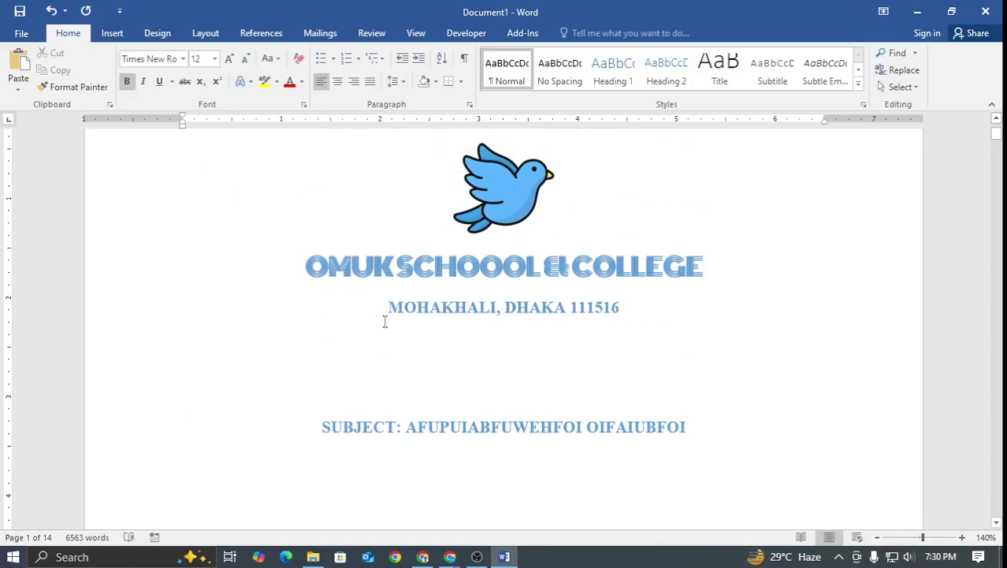
pyautogui.scroll(-4, 384, 308)
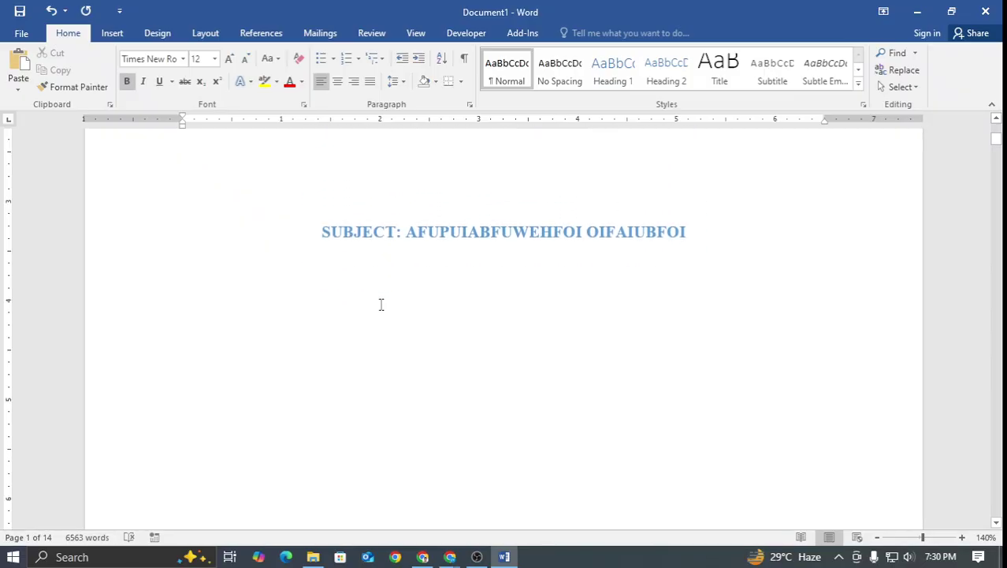
pyautogui.write('SUB')
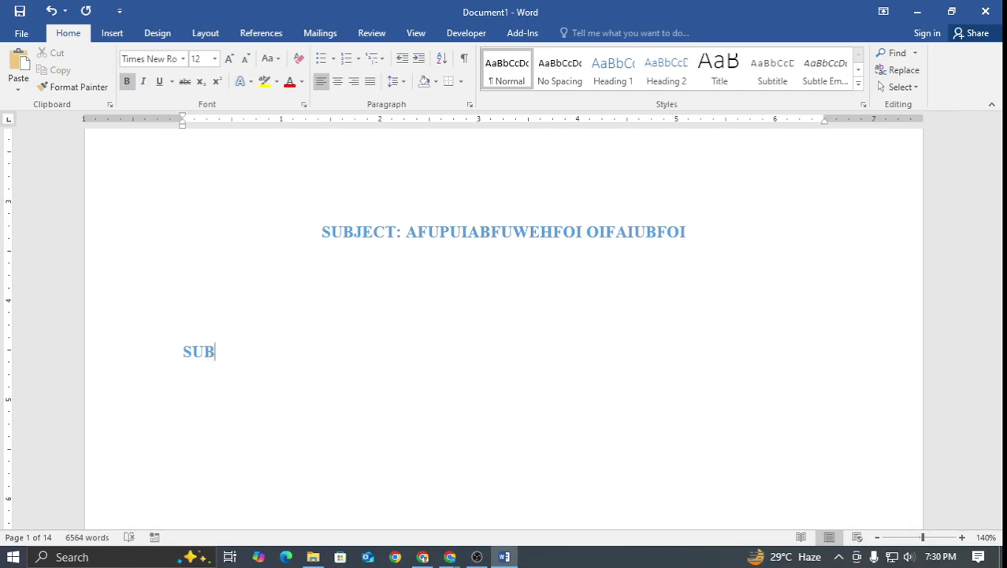
pyautogui.press('BackSpace')
pyautogui.press('BackSpace')
pyautogui.write('UBMITTED BY:')
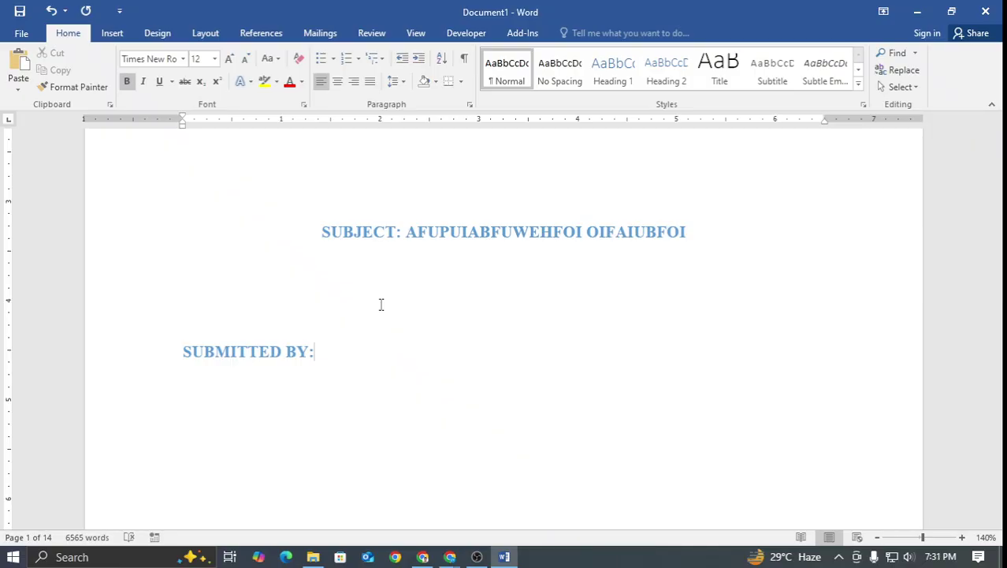
# Reduce the "SUBMITTED BY:" text to size 11 and start a new line beneath it
pyautogui.moveTo(327, 351); pyautogui.dragTo(183, 352)
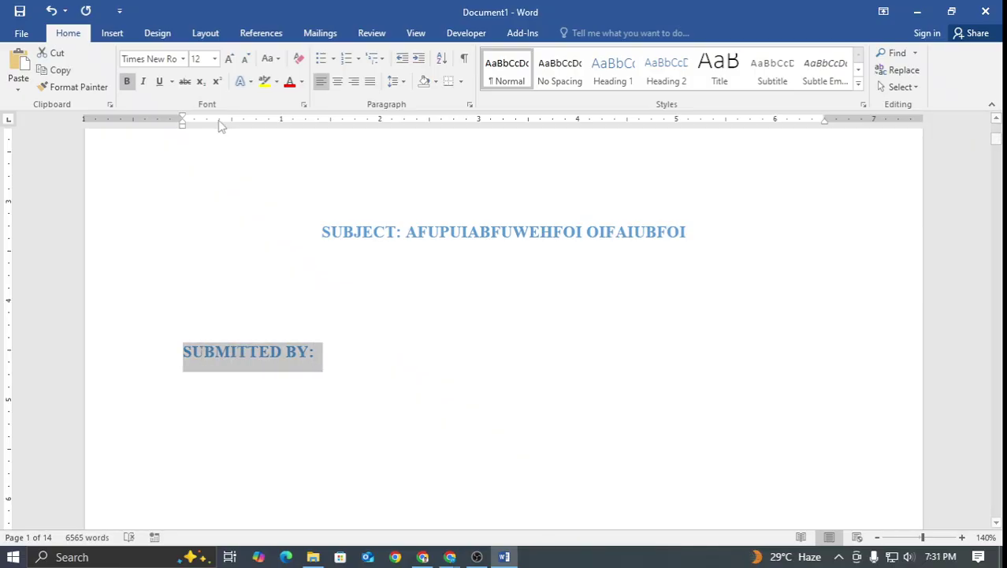
pyautogui.click(245, 58)
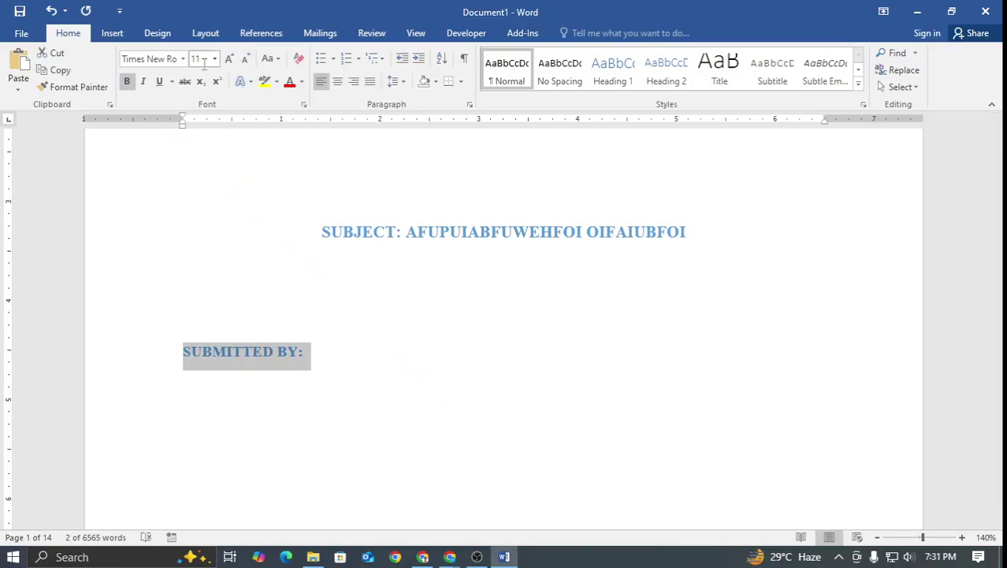
pyautogui.click(333, 373)
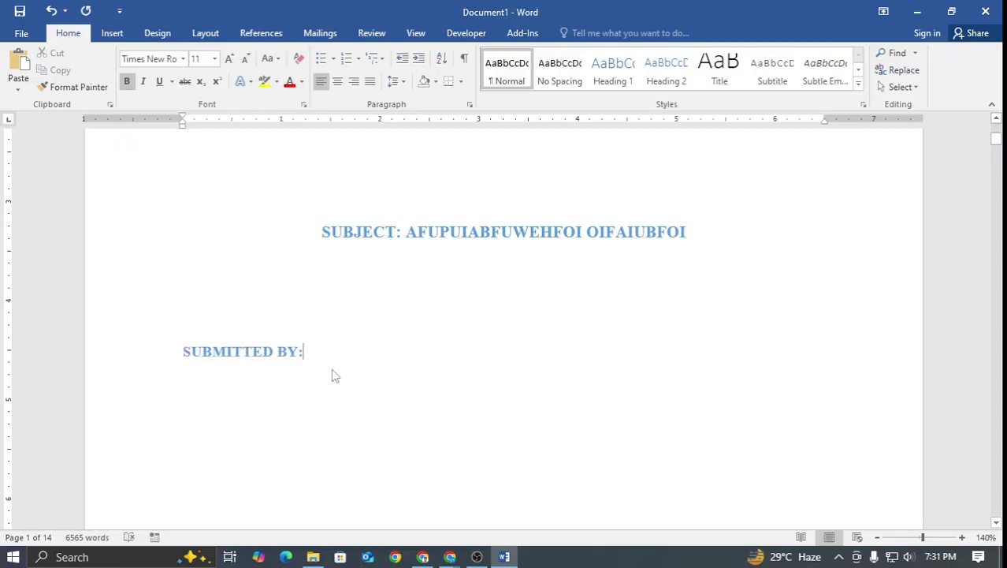
pyautogui.press('Return')
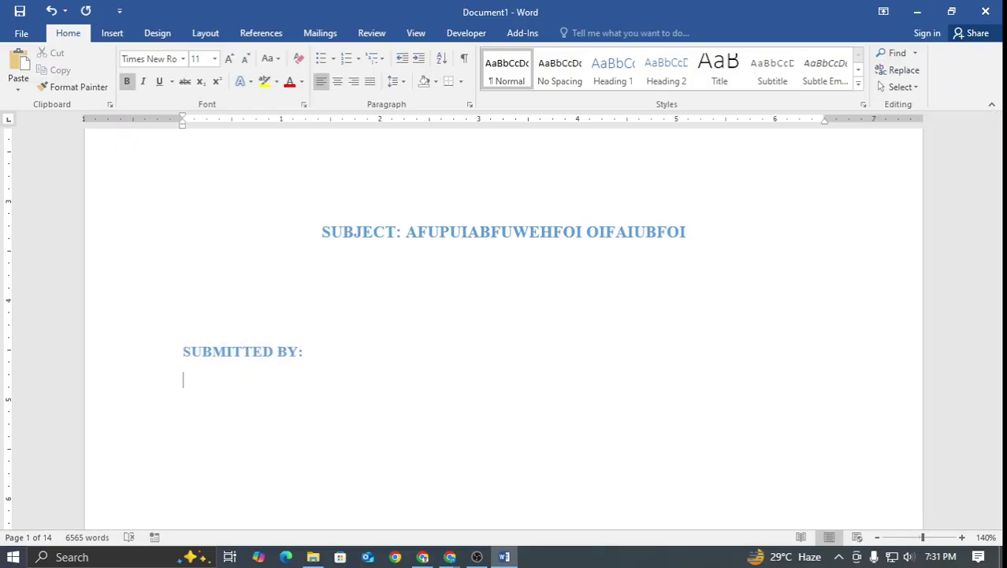
# Add the label lines "NAME:" and "ID:" beneath "SUBMITTED BY:"
pyautogui.write('AN')
pyautogui.press('BackSpace')
pyautogui.press('BackSpace')
pyautogui.write('NAME:')
pyautogui.press('Return')
pyautogui.write('ROOL')
pyautogui.press('BackSpace')
pyautogui.press('BackSpace')
pyautogui.write('LL')
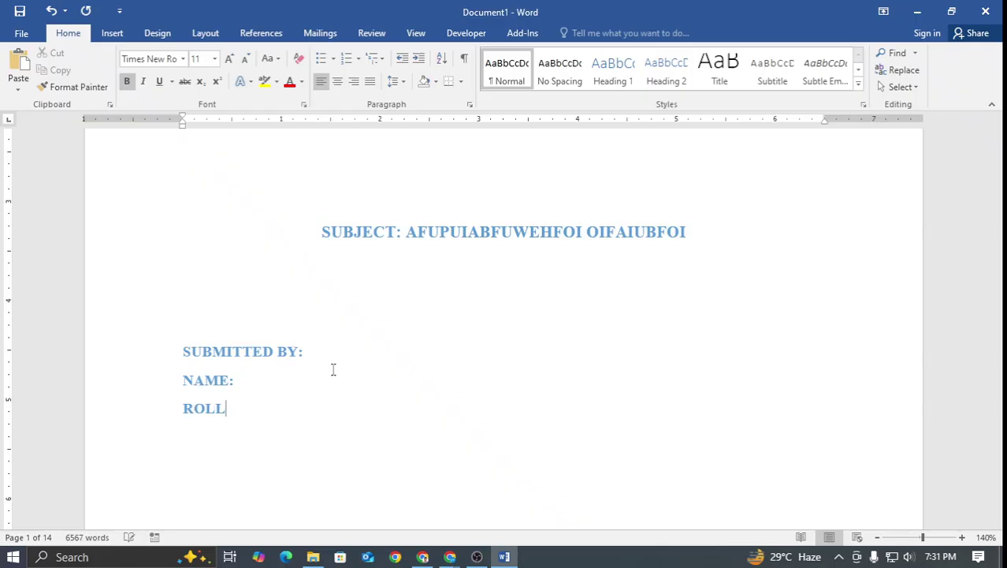
pyautogui.press('BackSpace')
pyautogui.press('BackSpace')
pyautogui.press('BackSpace')
pyautogui.press('BackSpace')
pyautogui.write('ID:')
pyautogui.press('Return')
# Add the label lines "SECTION:" and "EMAIL:" beneath the "ID:" line
pyautogui.write('SECRION:')
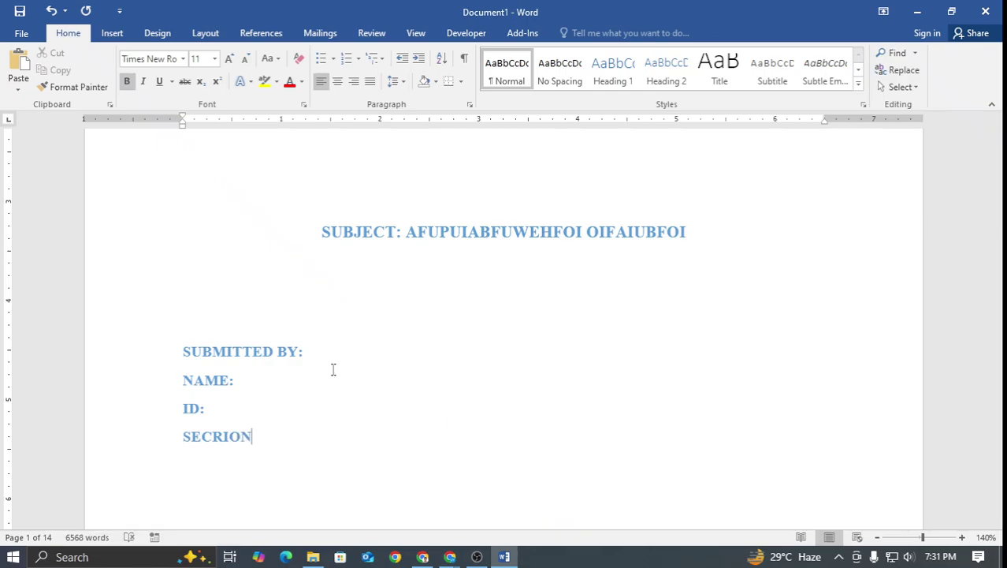
pyautogui.press('Return')
pyautogui.press('BackSpace')
pyautogui.press('BackSpace')
pyautogui.press('BackSpace')
pyautogui.press('BackSpace')
pyautogui.press('BackSpace')
pyautogui.press('BackSpace')
pyautogui.write('TIOIN')
pyautogui.press('BackSpace')
pyautogui.press('BackSpace')
pyautogui.press('BackSpace')
pyautogui.write('ON:')
pyautogui.press('Return')
pyautogui.write('EMAI')
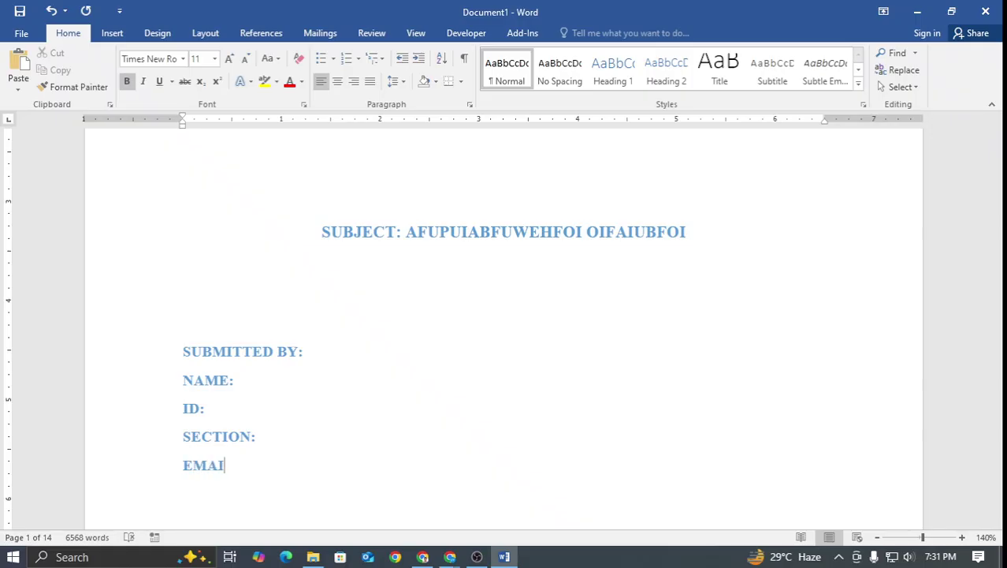
pyautogui.write('L:')
pyautogui.scroll(-3, 344, 360)
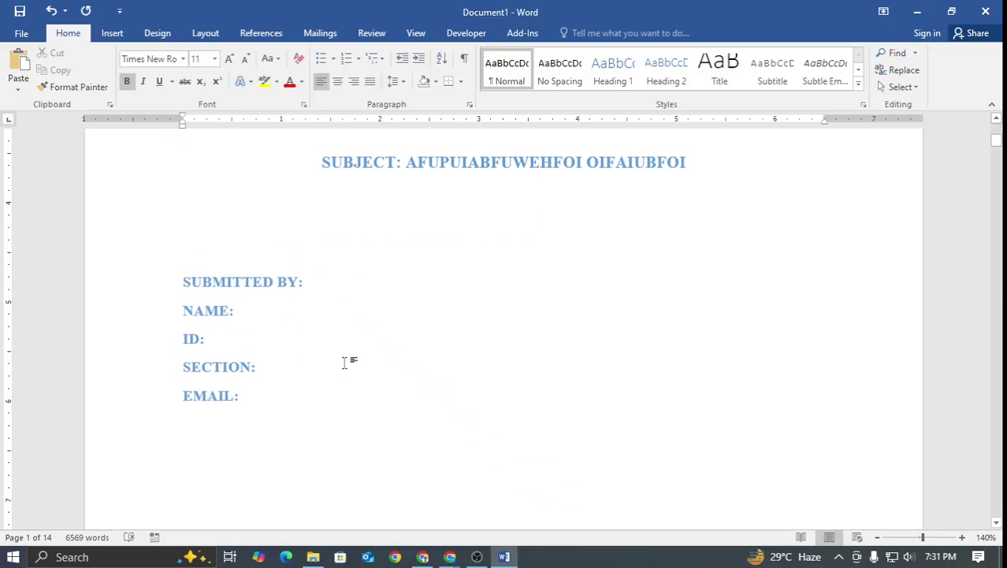
# Try font size 10 on the five lines from "SUBMITTED BY:" to "EMAIL:" and restore size 11
pyautogui.moveTo(243, 320); pyautogui.dragTo(185, 205)
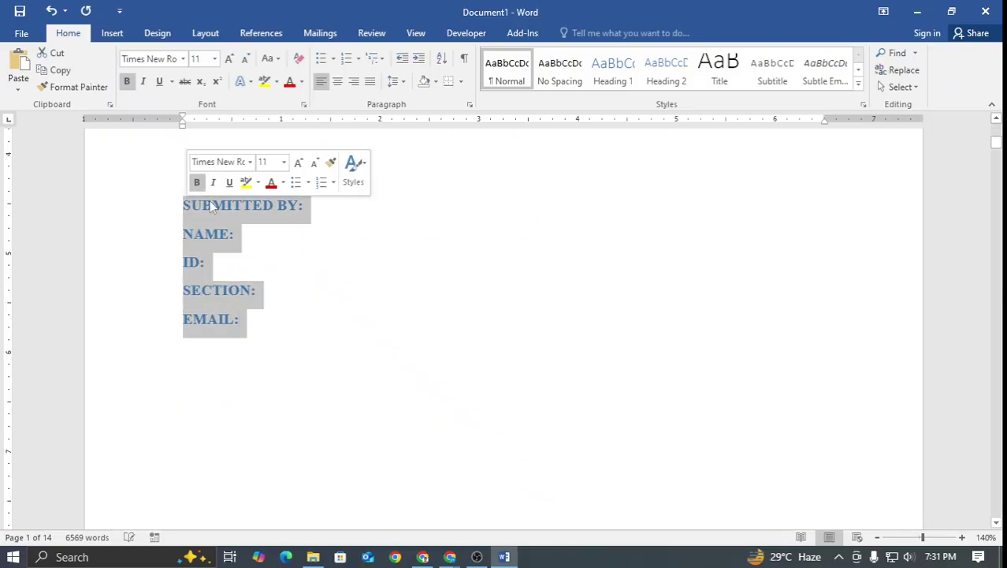
pyautogui.click(244, 60)
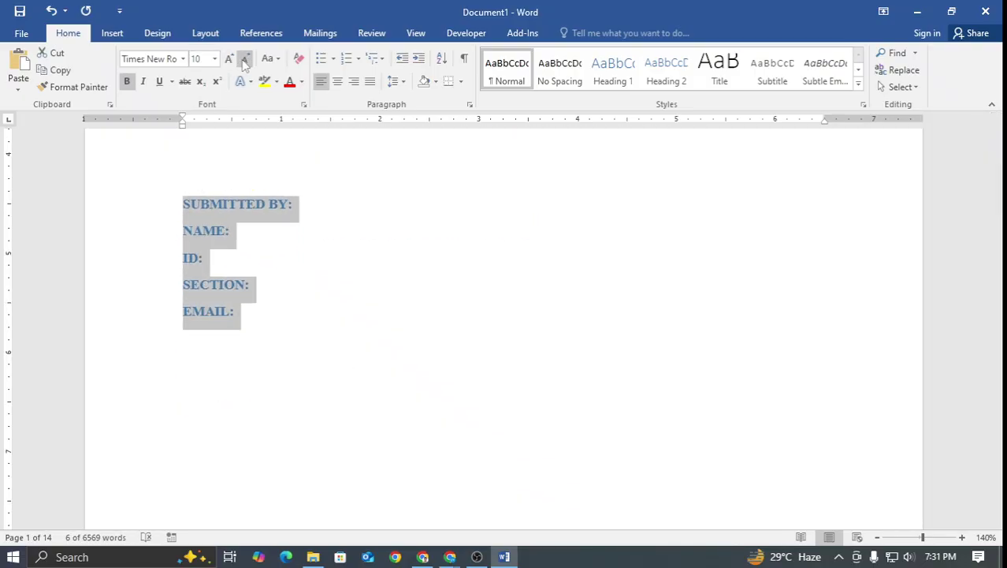
pyautogui.click(229, 59)
pyautogui.scroll(-3, 316, 209)
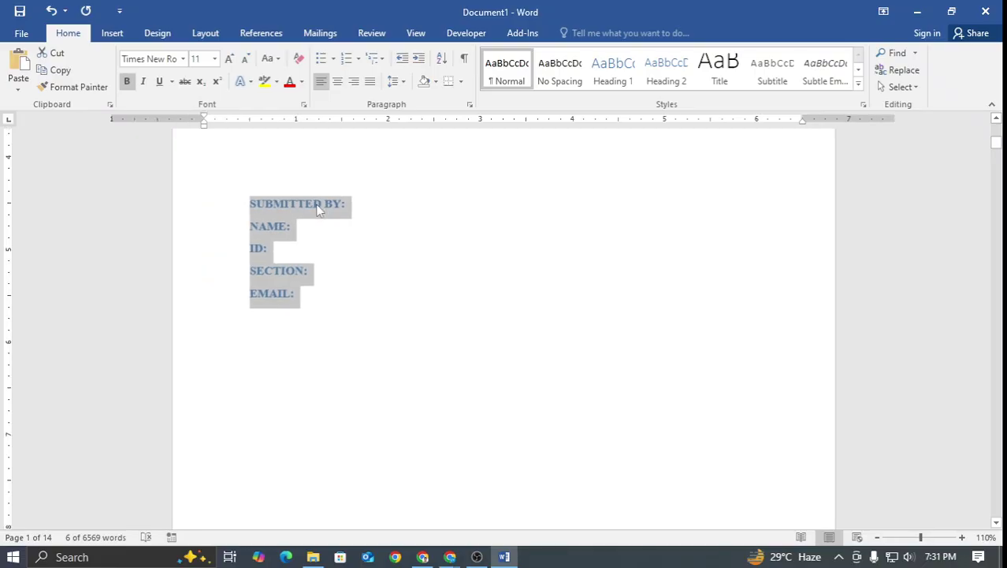
pyautogui.scroll(1, 512, 299)
pyautogui.click(587, 310)
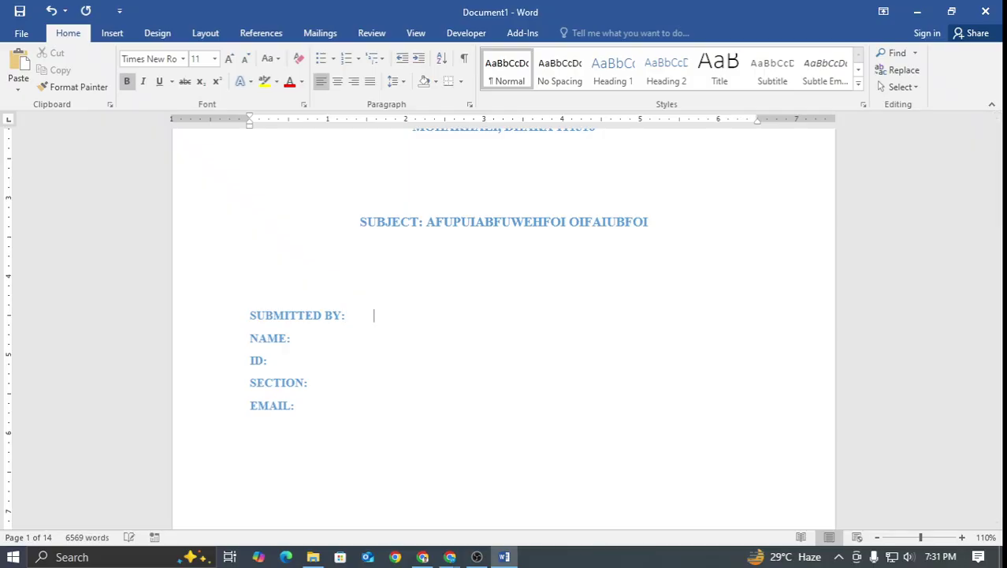
pyautogui.press('BackSpace')
pyautogui.press('BackSpace')
pyautogui.press('BackSpace')
pyautogui.press('BackSpace')
pyautogui.press('BackSpace')
pyautogui.press('BackSpace')
pyautogui.write('REURGHERIOU')
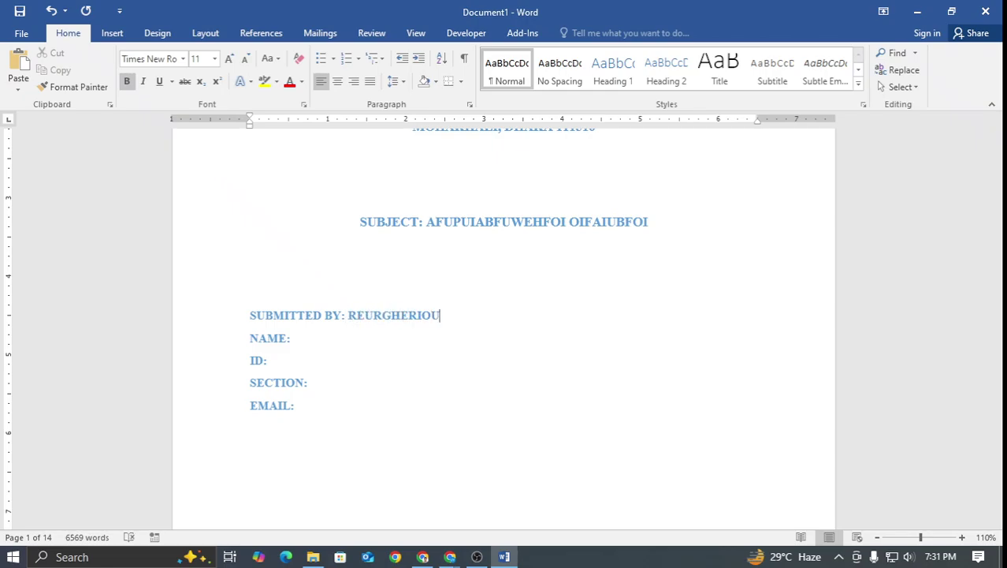
pyautogui.press('Return')
pyautogui.press('BackSpace')
pyautogui.press('BackSpace')
pyautogui.press('BackSpace')
pyautogui.press('BackSpace')
pyautogui.press('BackSpace')
pyautogui.press('BackSpace')
pyautogui.press('BackSpace')
pyautogui.press('BackSpace')
pyautogui.press('BackSpace')
pyautogui.press('BackSpace')
pyautogui.press('BackSpace')
pyautogui.press('BackSpace')
pyautogui.press('BackSpace')
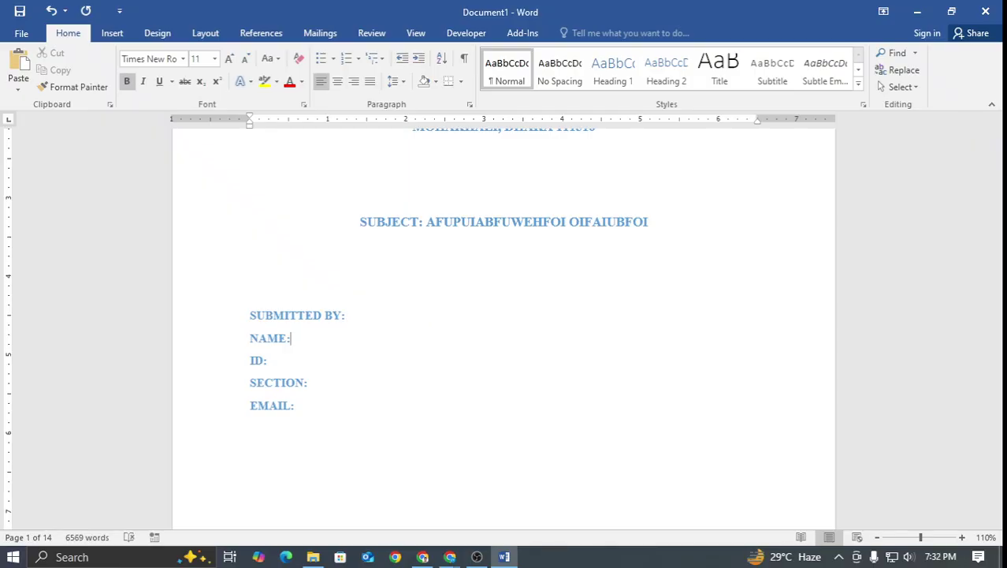
# Fill in the student's name and ID number after the "NAME:" and "ID:" labels
pyautogui.write('ERGIOJERO[GIJ')
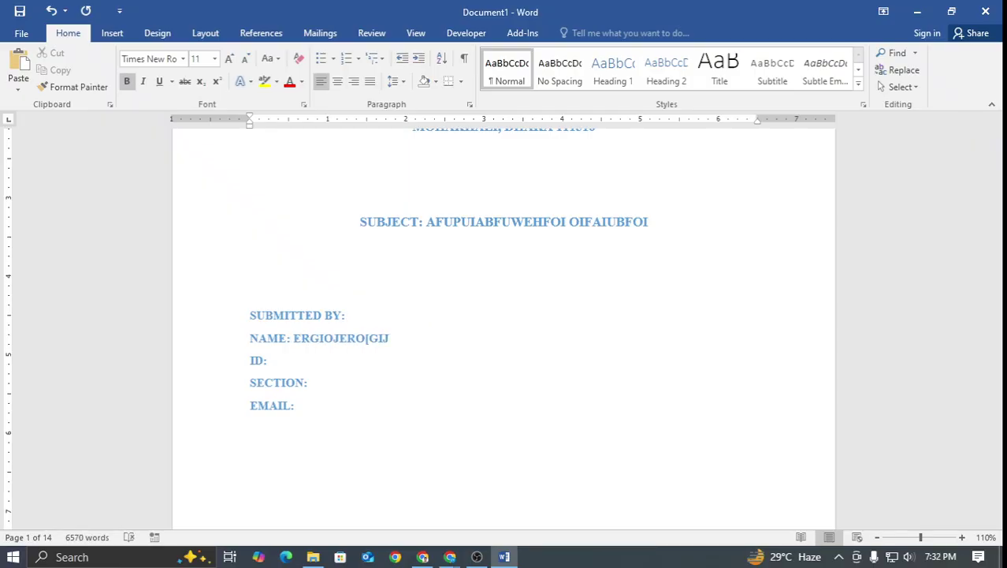
pyautogui.click(268, 360)
pyautogui.write('54650R')
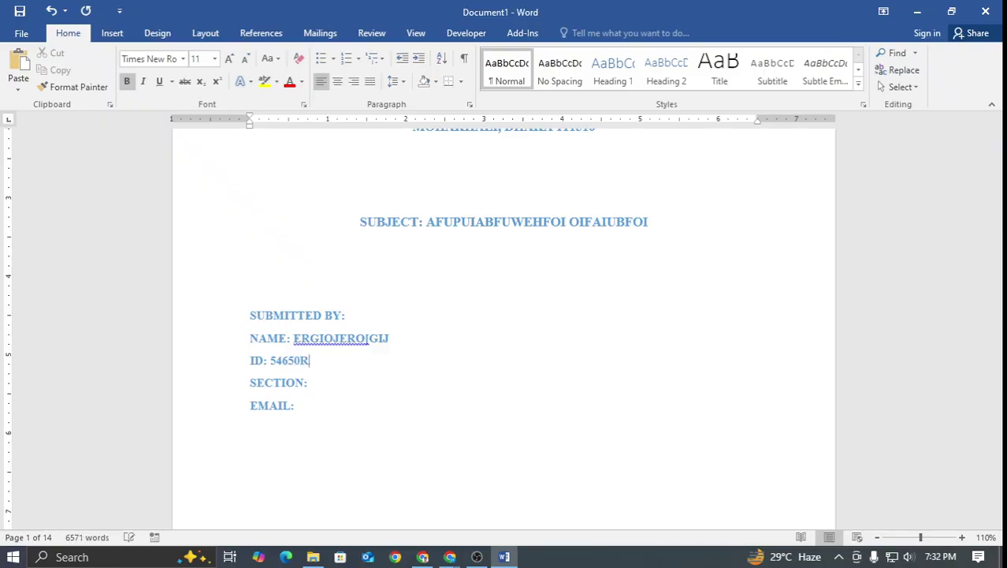
pyautogui.write('G')
# Fill in "RF" after the "SECTION:" label and the student's e-mail after the "EMAIL:" label
pyautogui.click(309, 380)
pyautogui.write('RFG')
pyautogui.press('BackSpace')
pyautogui.click(295, 405)
pyautogui.write('EGNOERINOI')
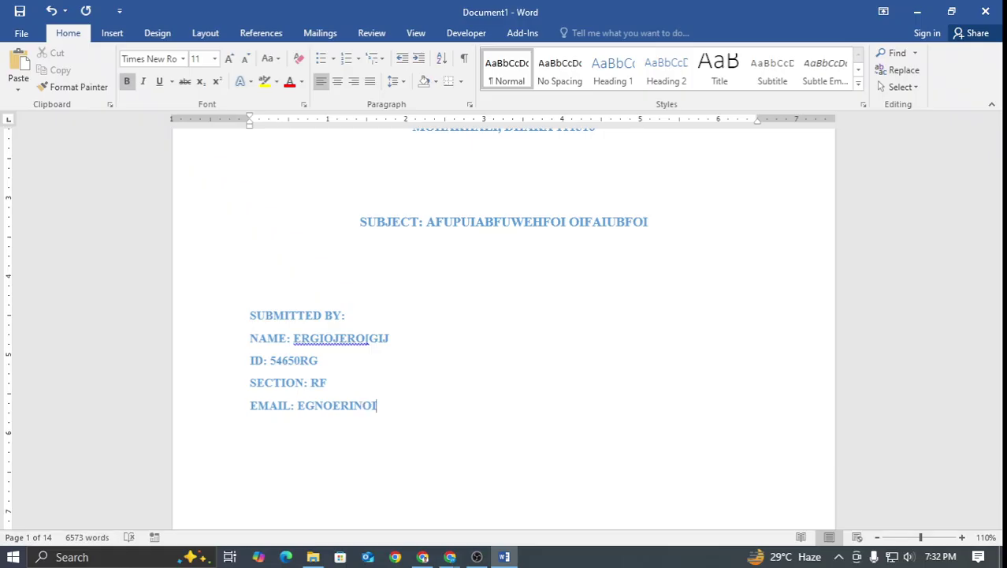
pyautogui.write('@NGG')
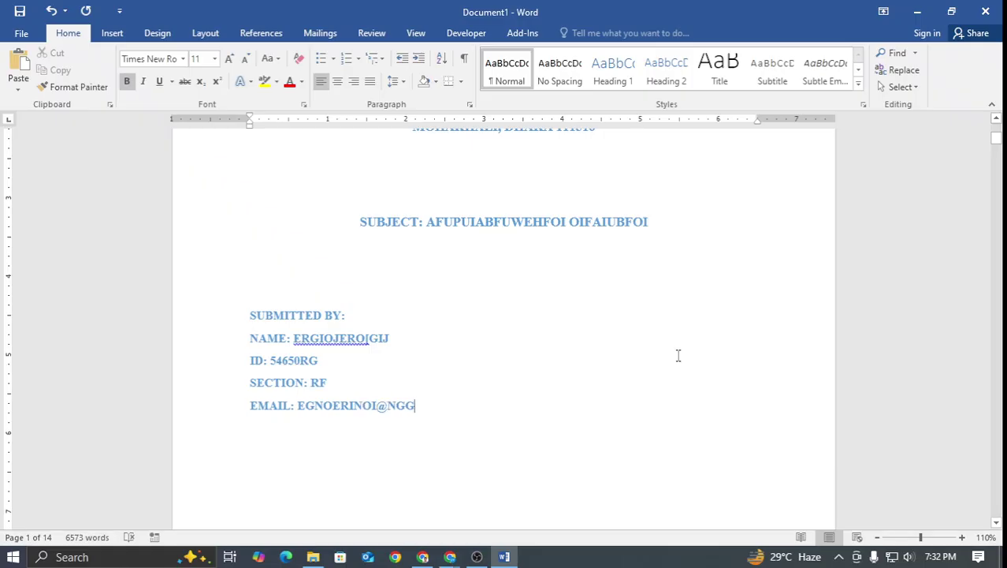
# Add the heading "SUBMITTED TO:" as a tabbed second column on the same line as "SUBMITTED BY:"
pyautogui.click(393, 338)
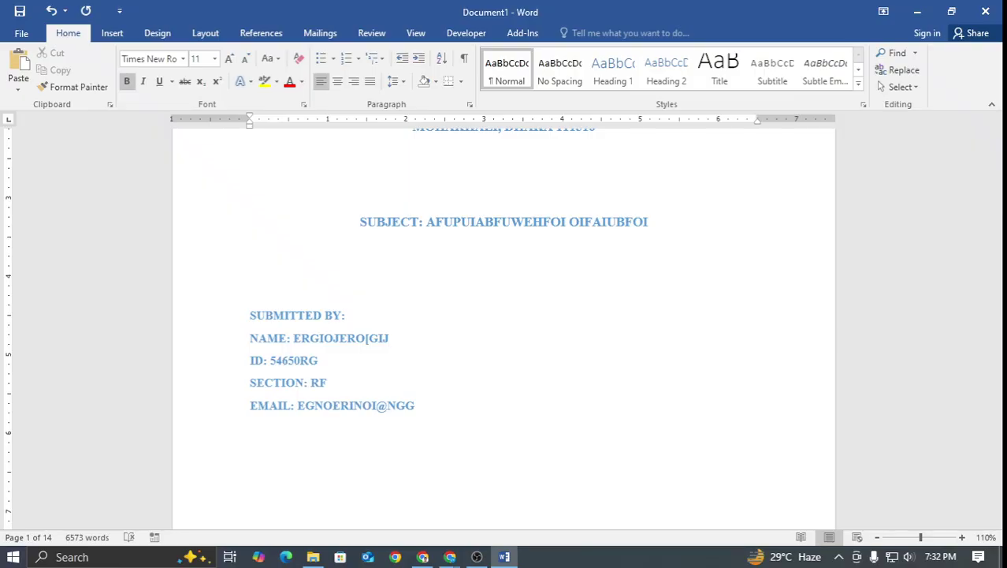
pyautogui.press('Tab')
pyautogui.press('Tab')
pyautogui.press('Tab')
pyautogui.press('BackSpace')
pyautogui.click(348, 315)
pyautogui.press('Tab')
pyautogui.press('Tab')
pyautogui.press('Tab')
pyautogui.press('Tab')
pyautogui.write('SUBMITTED TO:')
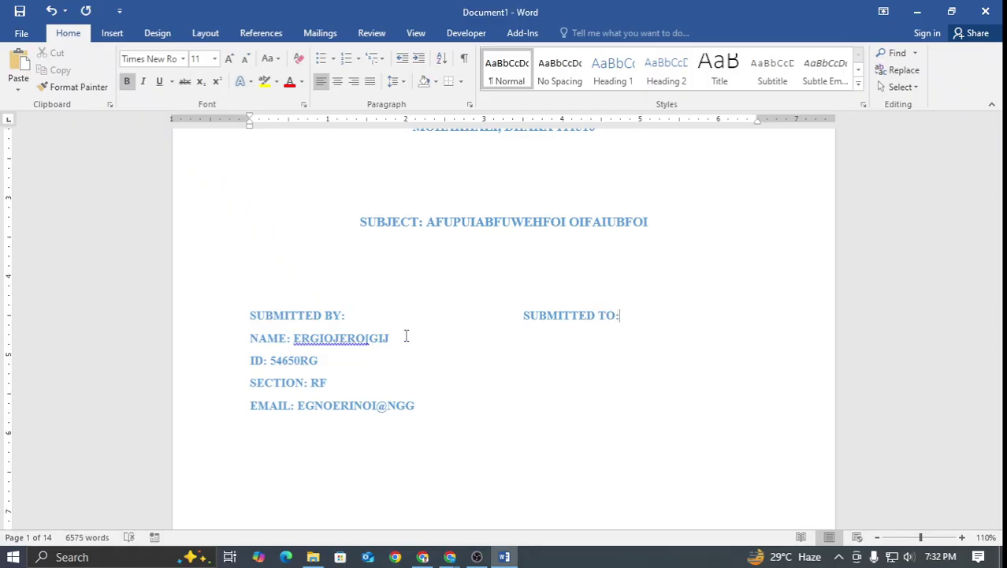
# Add "RGERG" on the name line and "IUUIUUIO" on the ID line, aligned under "SUBMITTED TO:"
pyautogui.press('Return')
pyautogui.write('RGERG')
pyautogui.click(335, 359)
pyautogui.write('EK')
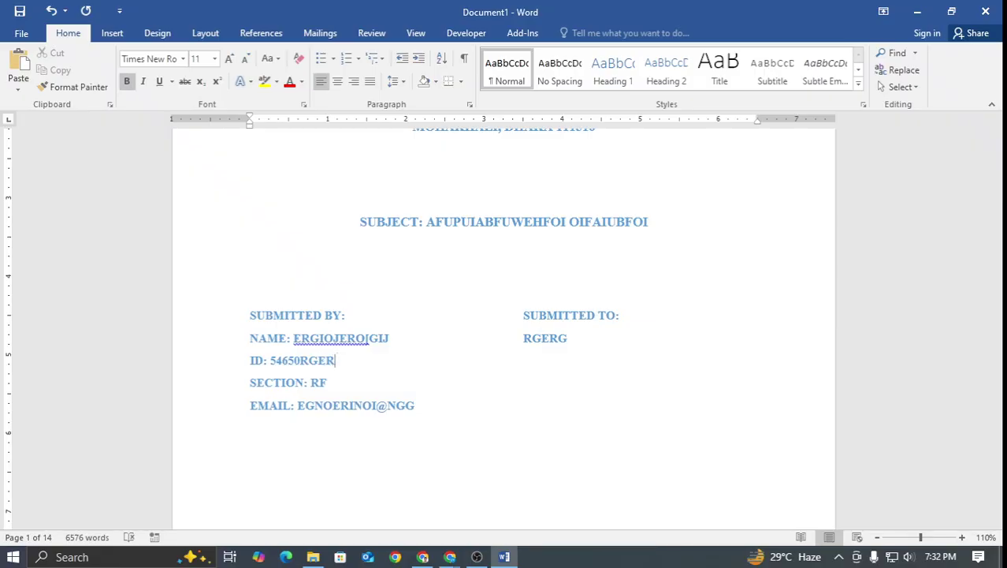
pyautogui.press('BackSpace')
pyautogui.press('BackSpace')
pyautogui.press('Tab')
pyautogui.write('IUUIUUIO')
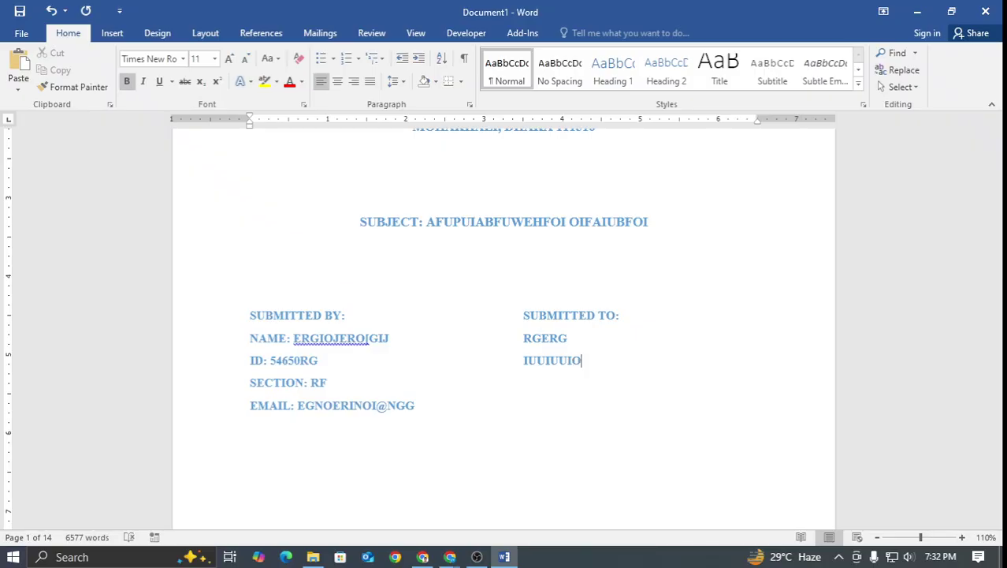
# Add "BVIUBGERG" on the section line and "TRGROIGRTHPRT" on the email line, aligned under "SUBMITTED TO:"
pyautogui.press('Tab')
pyautogui.press('Tab')
pyautogui.press('Tab')
pyautogui.press('Tab')
pyautogui.press('Tab')
pyautogui.write('BVIUBGERG')
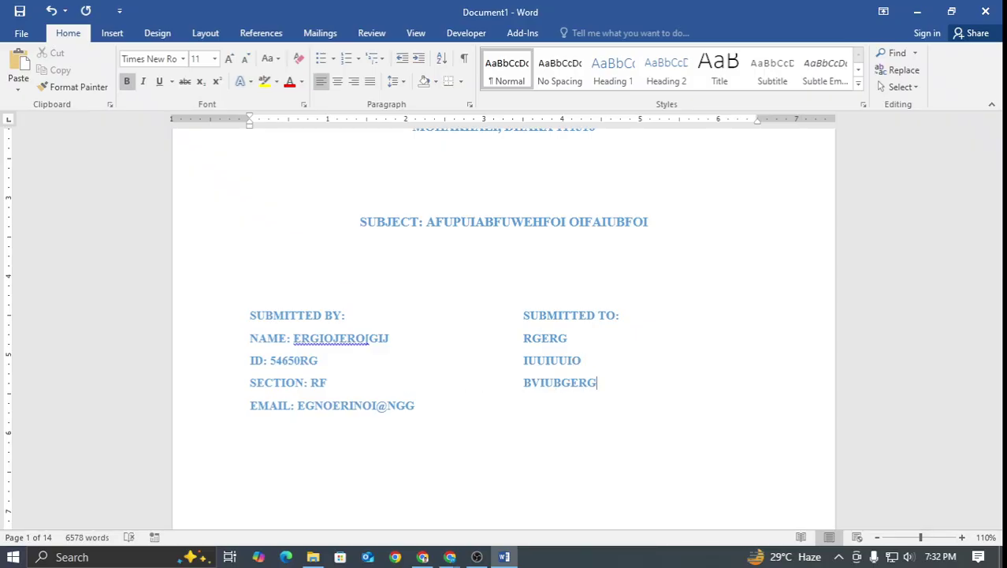
pyautogui.press('Tab')
pyautogui.press('Tab')
pyautogui.press('Tab')
pyautogui.write('TRGROIGRTHPRT')
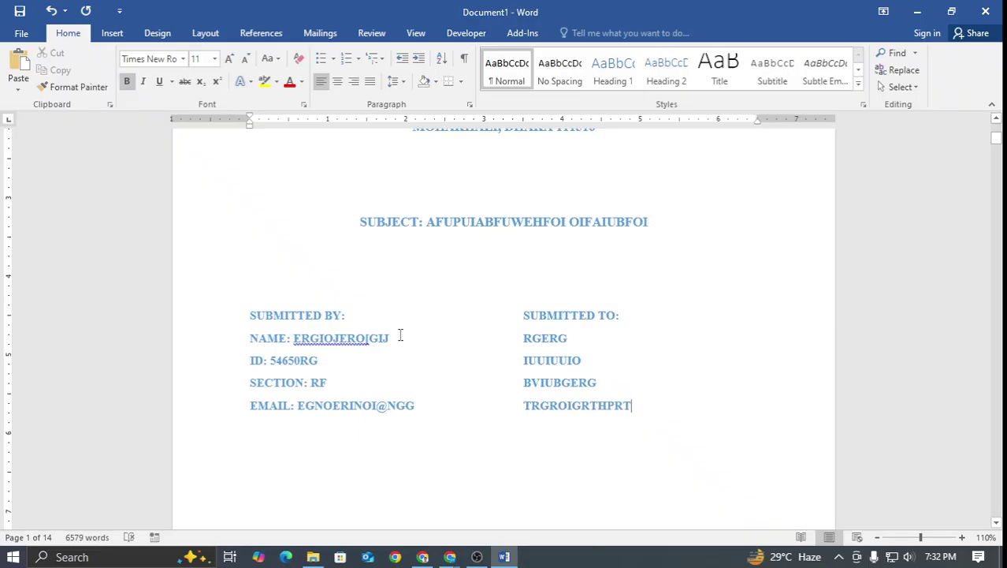
# Check the vertical alignment of both submission columns with a narrow screen-capture selection and review the cover page layout
pyautogui.press('Print')
pyautogui.moveTo(236, 196); pyautogui.dragTo(254, 454)
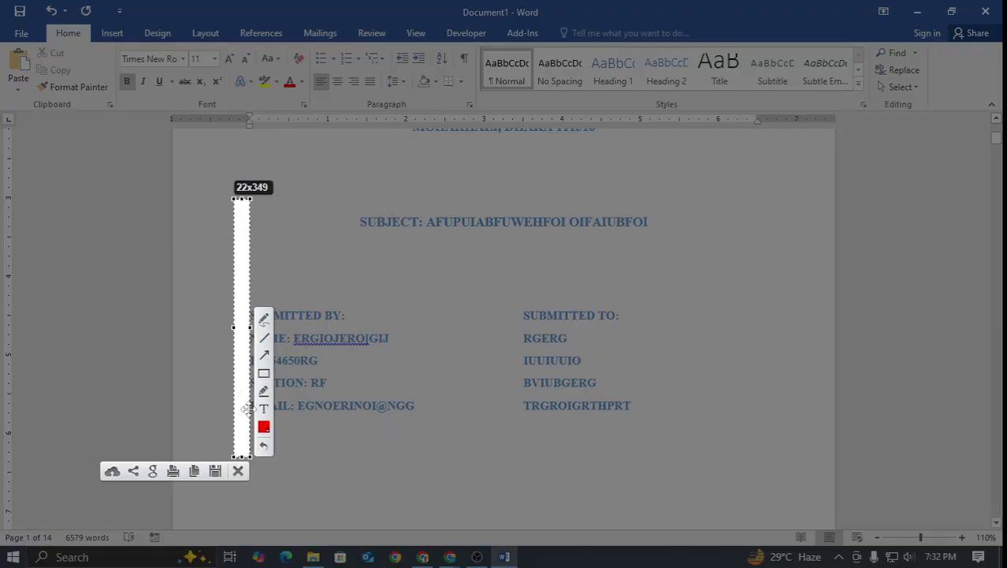
pyautogui.moveTo(249, 375); pyautogui.dragTo(523, 381)
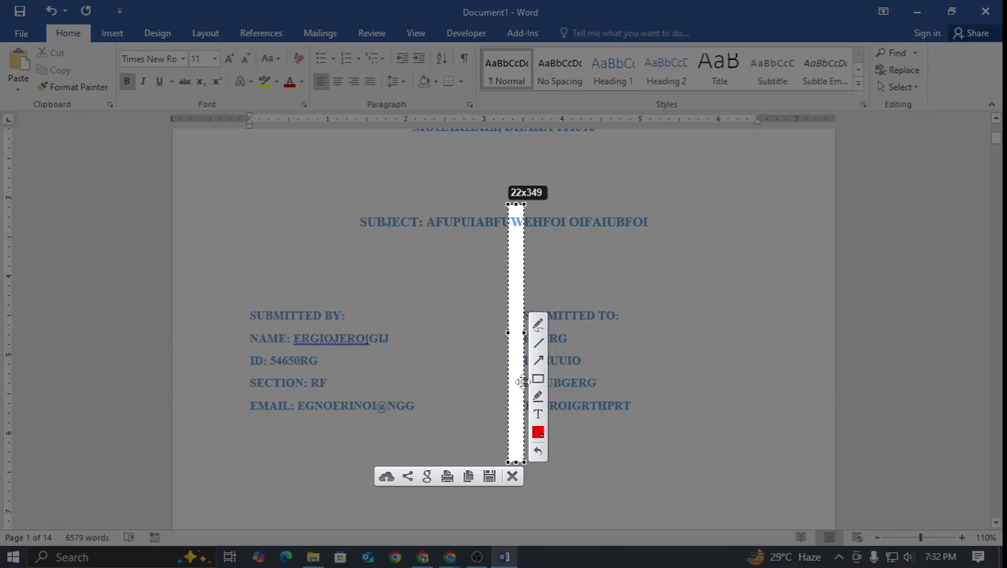
pyautogui.press('Escape')
pyautogui.scroll(5, 511, 349)
pyautogui.scroll(-3, 499, 347)
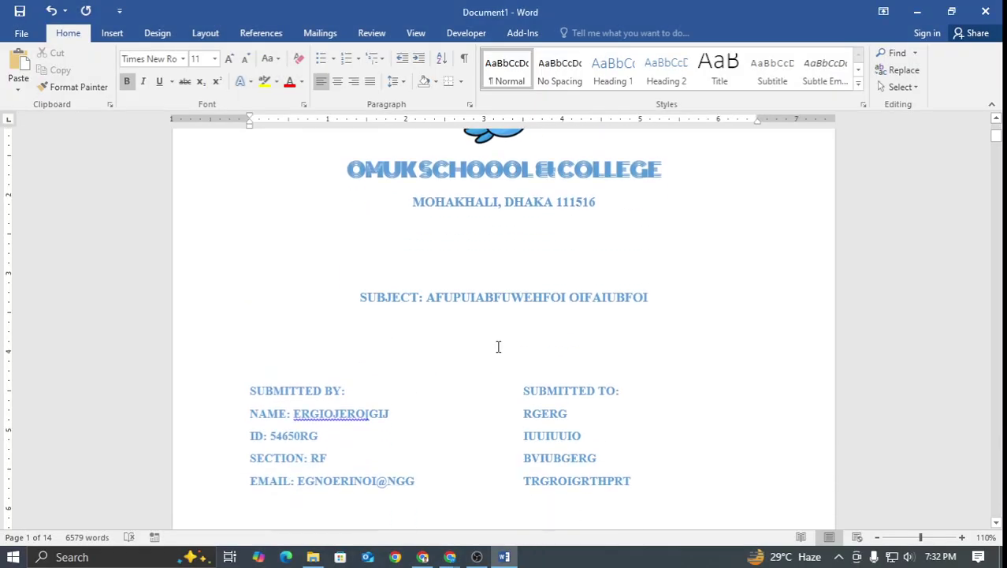
pyautogui.scroll(-5, 498, 346)
pyautogui.scroll(2, 498, 344)
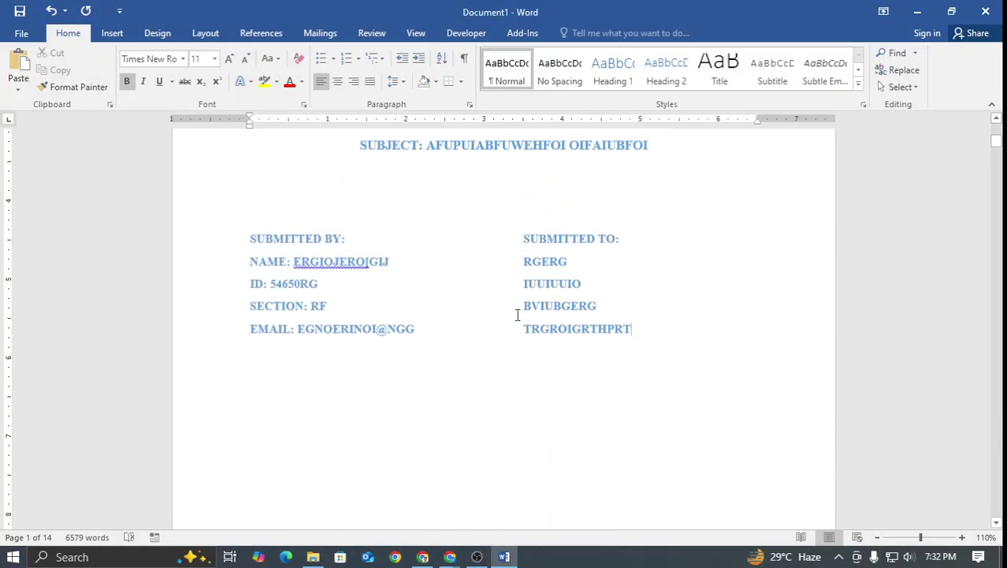
pyautogui.click(525, 243)
pyautogui.scroll(2, 682, 284)
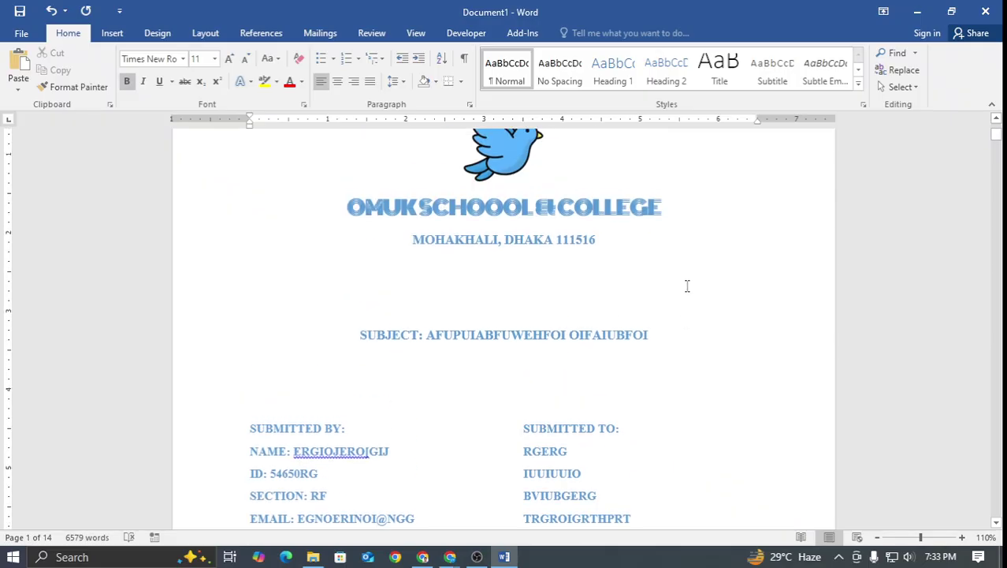
# Extend the first line under "SUBMITTED TO:" to read "RGERG REGEERRGERGERGERG"
pyautogui.click(653, 429)
pyautogui.click(619, 454)
pyautogui.write('REGEERGERGER')
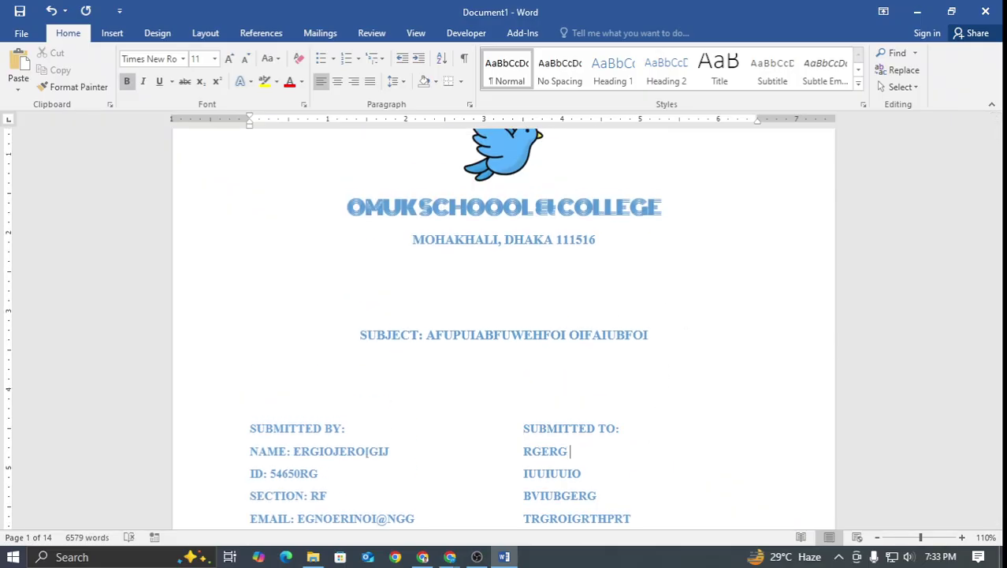
pyautogui.write('GERG')
pyautogui.click(604, 457)
pyautogui.write('ERGERGERGERG')
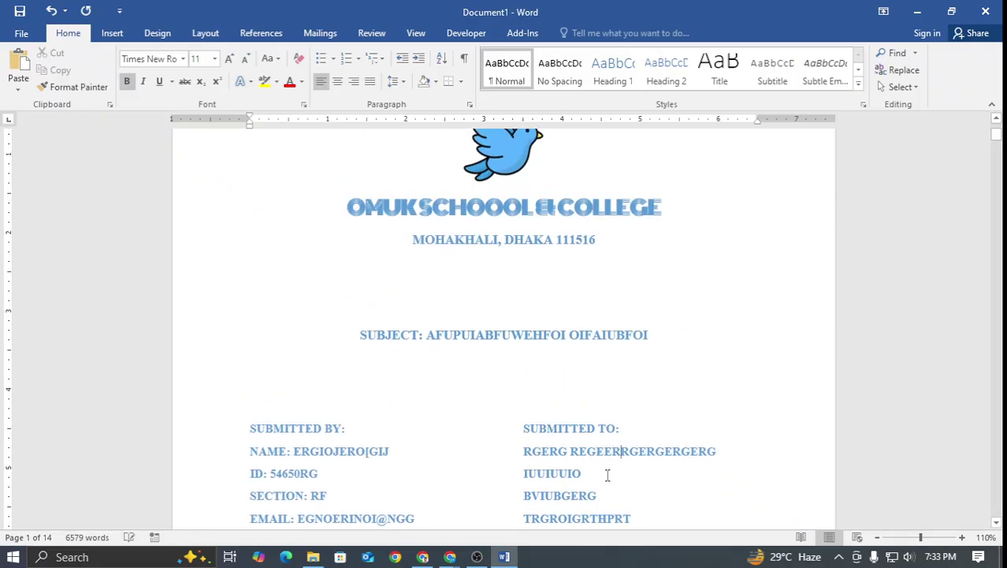
# Extend the remaining "SUBMITTED TO:" lines to "IUUIUUIOERGERG RE", "BVIUBGERGGERGERG" and "TRGROIGRTHPRTGERGERGE"
pyautogui.click(607, 474)
pyautogui.write('ERGERG RE')
pyautogui.click(603, 495)
pyautogui.write('ERGERG')
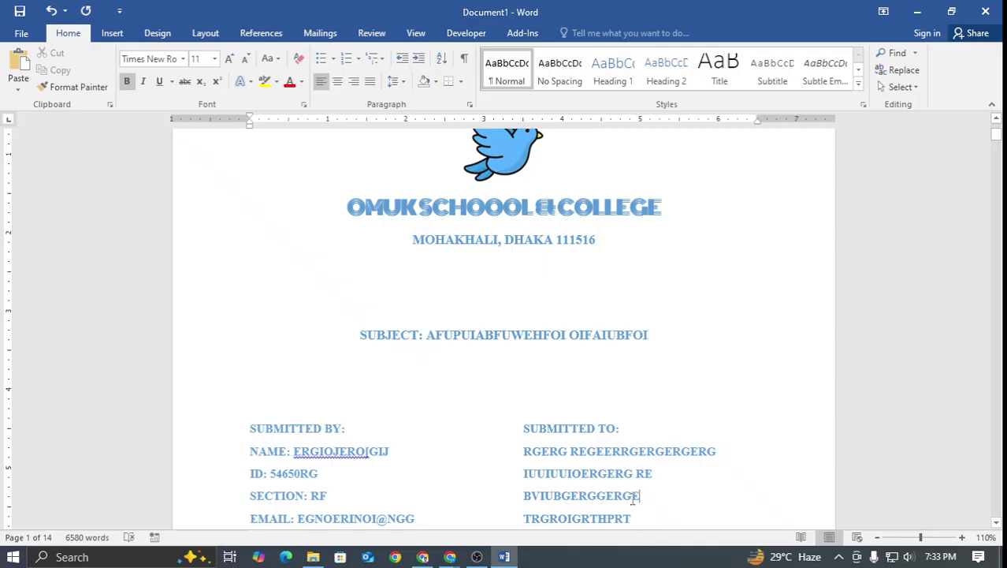
pyautogui.click(642, 516)
pyautogui.write('GERGERGE')
# Shift "SUBMITTED TO:" and the four lines beneath it one tab stop further to the right
pyautogui.scroll(-1, 529, 400)
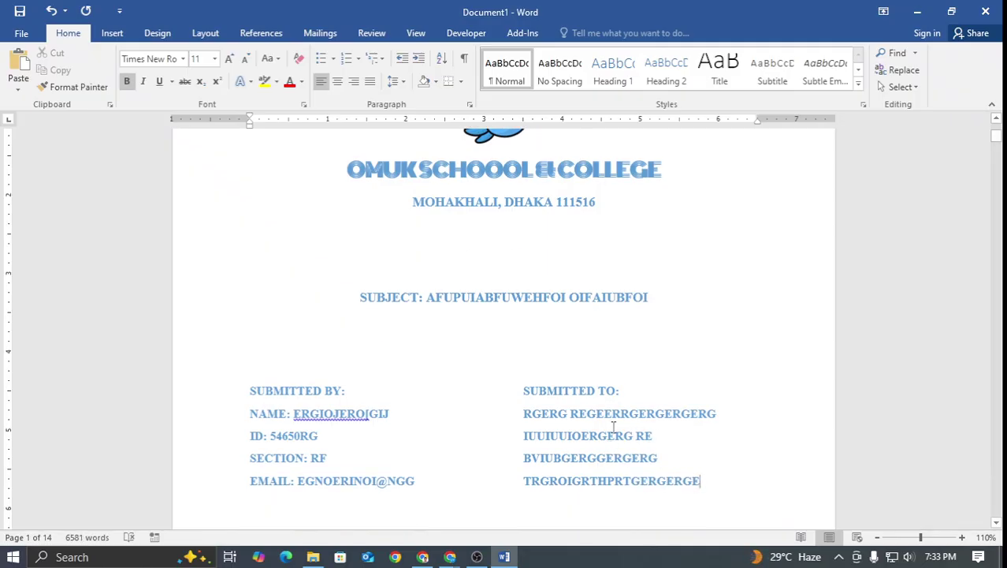
pyautogui.click(524, 392)
pyautogui.press('Tab')
pyautogui.click(524, 413)
pyautogui.press('Tab')
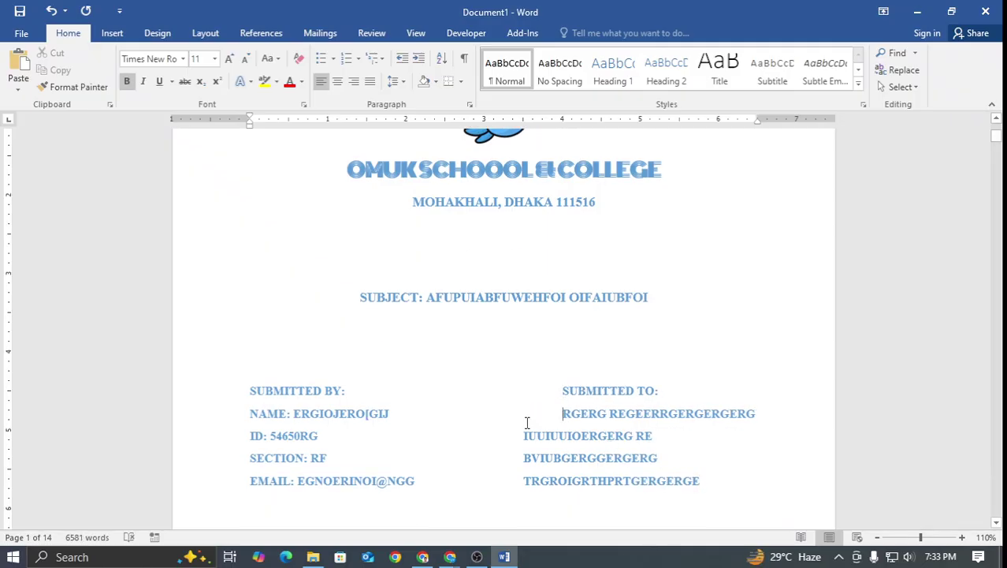
pyautogui.click(523, 435)
pyautogui.press('Tab')
pyautogui.click(525, 457)
pyautogui.press('Tab')
pyautogui.click(524, 480)
pyautogui.press('Tab')
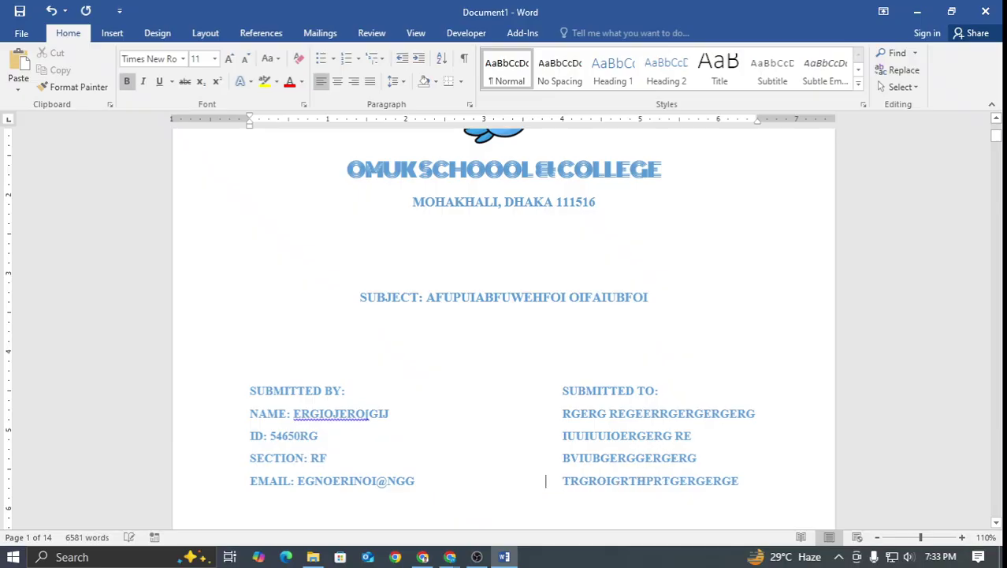
# Insert three blank lines above the submission details to increase the gap below the subject line
pyautogui.scroll(5, 544, 417)
pyautogui.scroll(-8, 544, 414)
pyautogui.scroll(6, 544, 414)
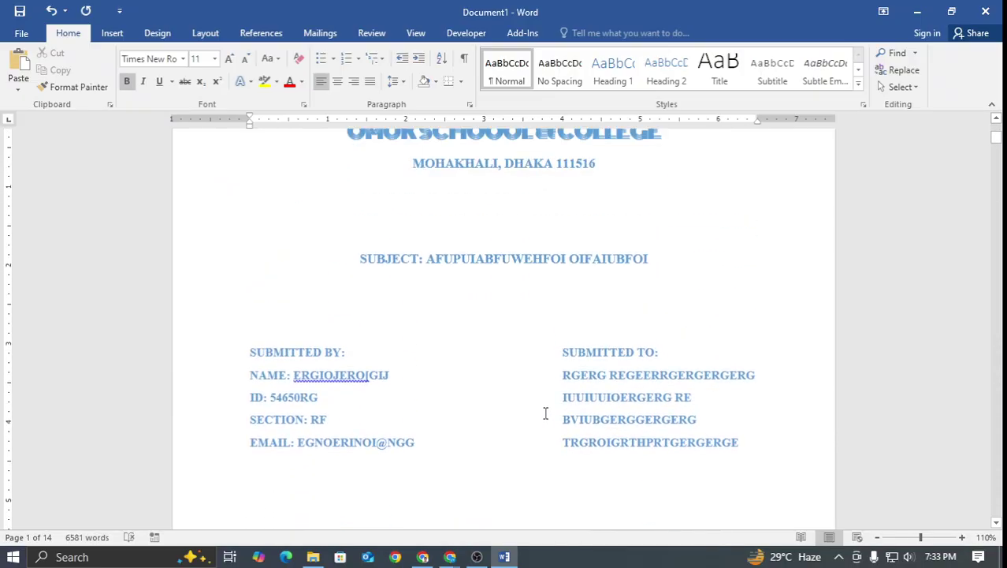
pyautogui.scroll(-9, 545, 413)
pyautogui.scroll(5, 545, 413)
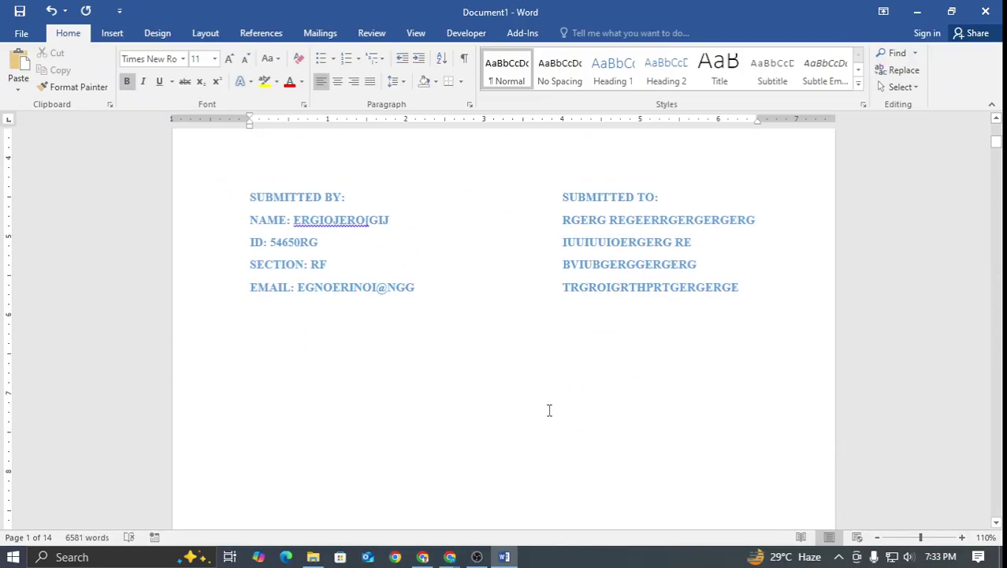
pyautogui.click(252, 254)
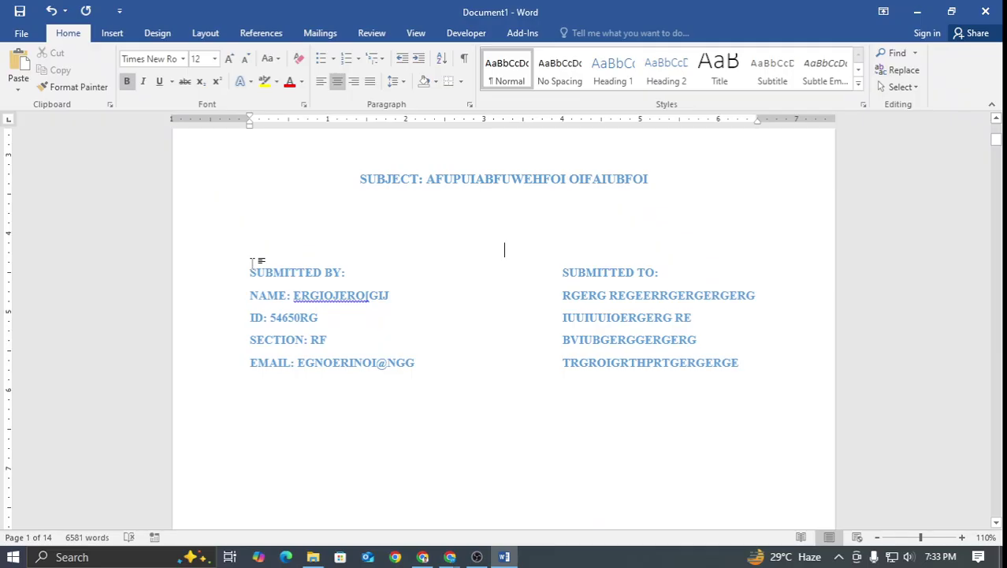
pyautogui.press('Return')
pyautogui.press('Return')
pyautogui.press('Return')
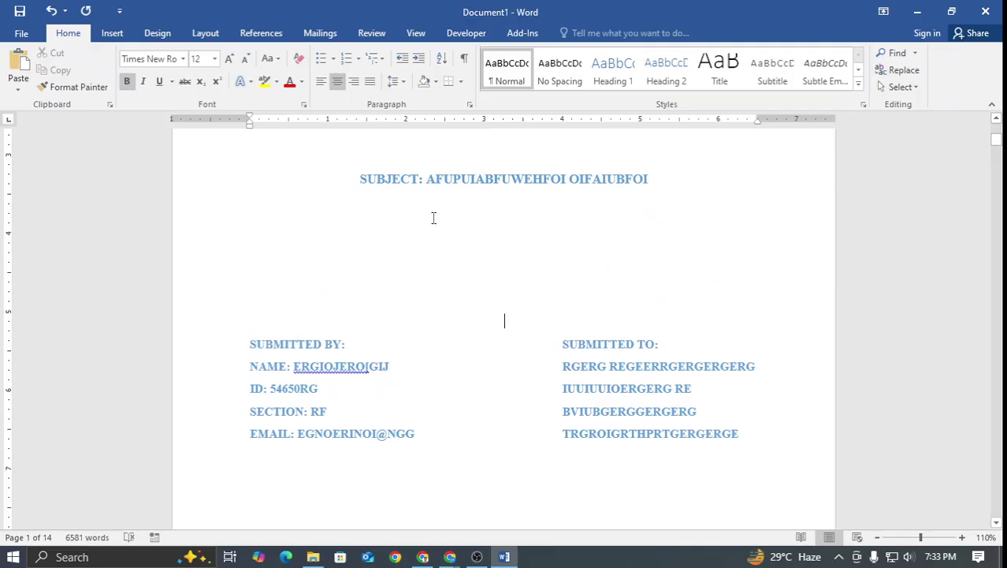
# Insert more blank lines above the submission details to move them lower on the cover page
pyautogui.press('Return')
pyautogui.scroll(-1, 435, 217)
pyautogui.scroll(-6, 435, 217)
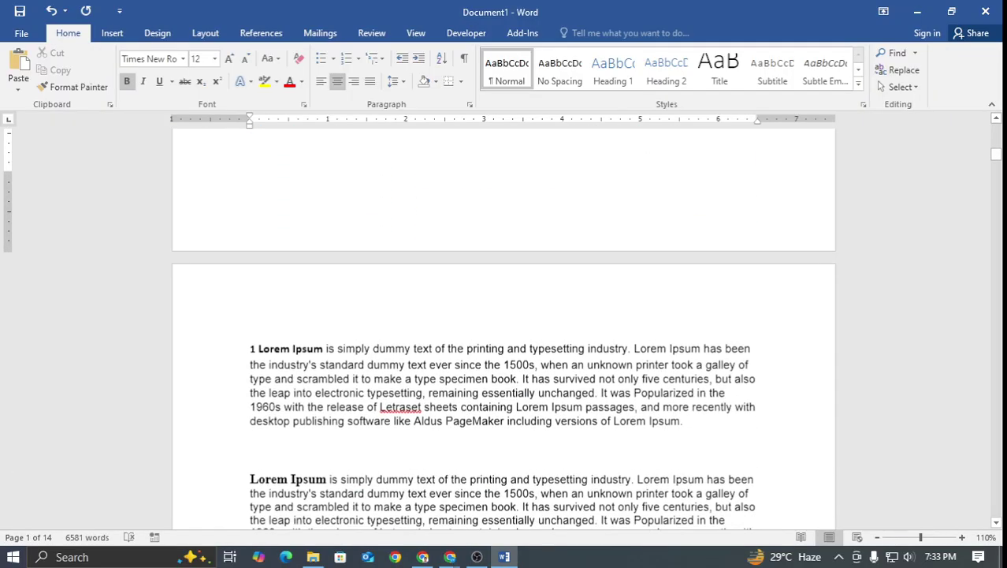
pyautogui.scroll(4, 435, 218)
pyautogui.press('Return')
pyautogui.scroll(-1, 422, 272)
pyautogui.press('BackSpace')
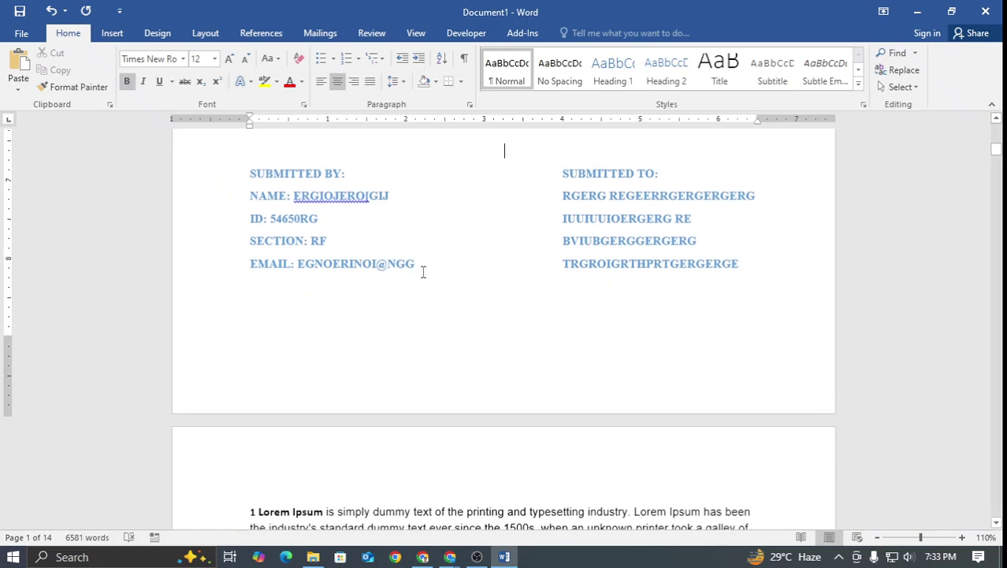
# Insert the QR code picture from the Downloads folder into the cover page
pyautogui.scroll(3, 423, 272)
pyautogui.scroll(5, 424, 272)
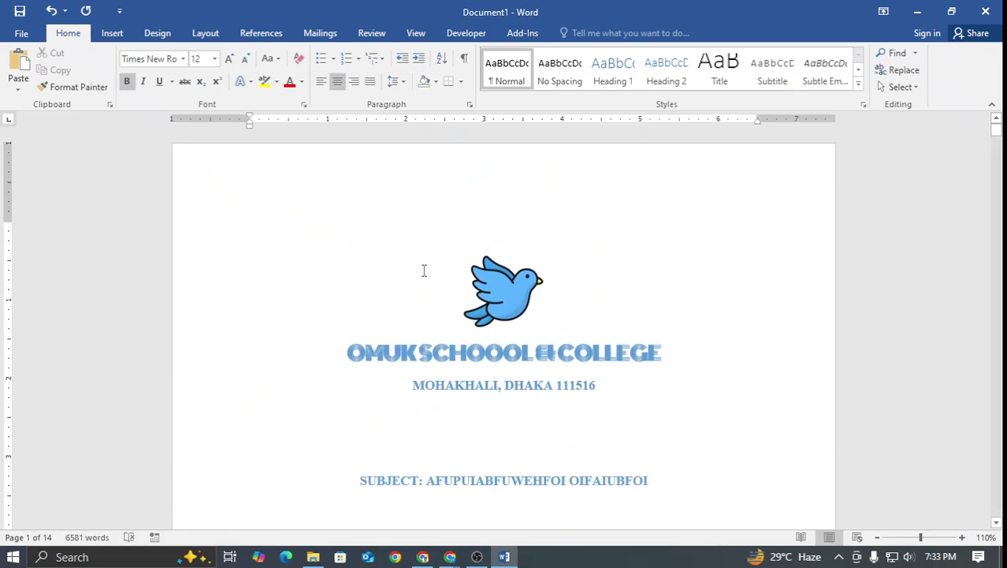
pyautogui.click(480, 280)
pyautogui.scroll(-4, 482, 276)
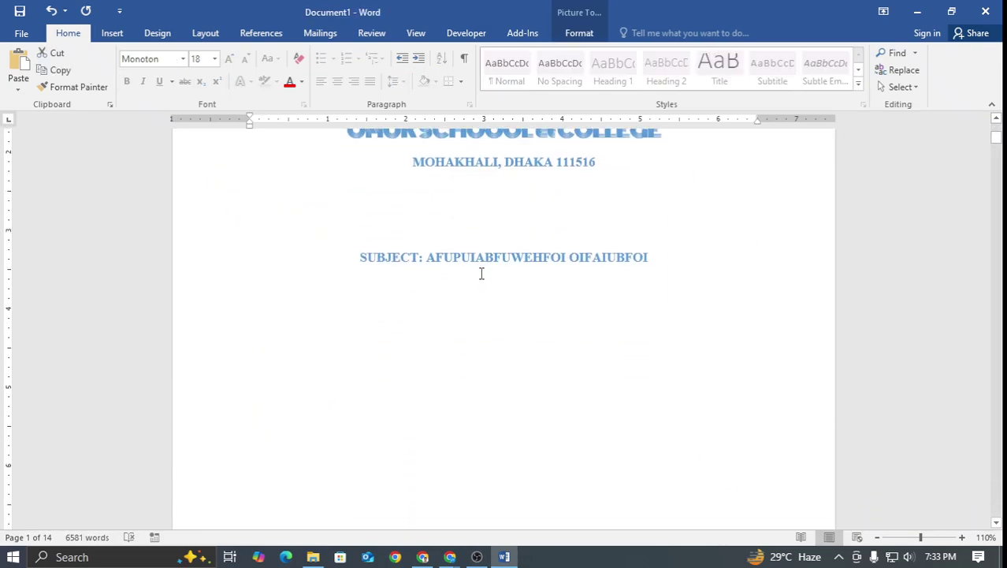
pyautogui.scroll(4, 482, 275)
pyautogui.click(112, 32)
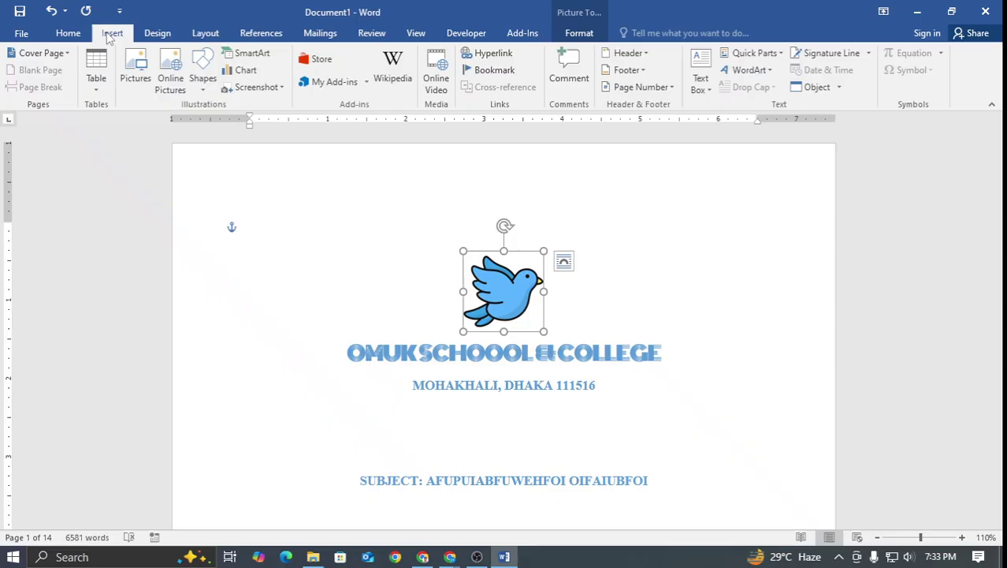
pyautogui.click(138, 81)
pyautogui.scroll(-3, 265, 161)
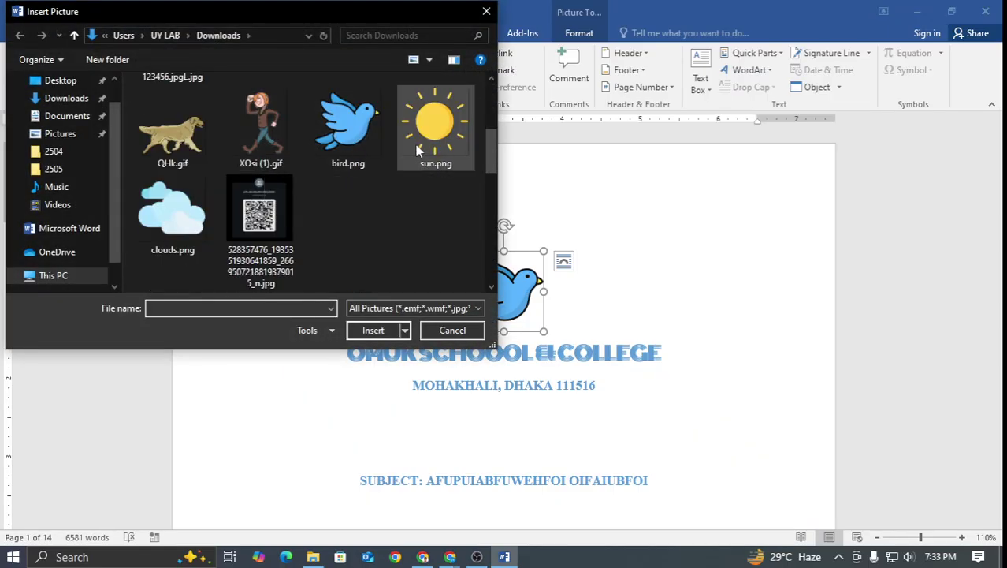
pyautogui.click(248, 213)
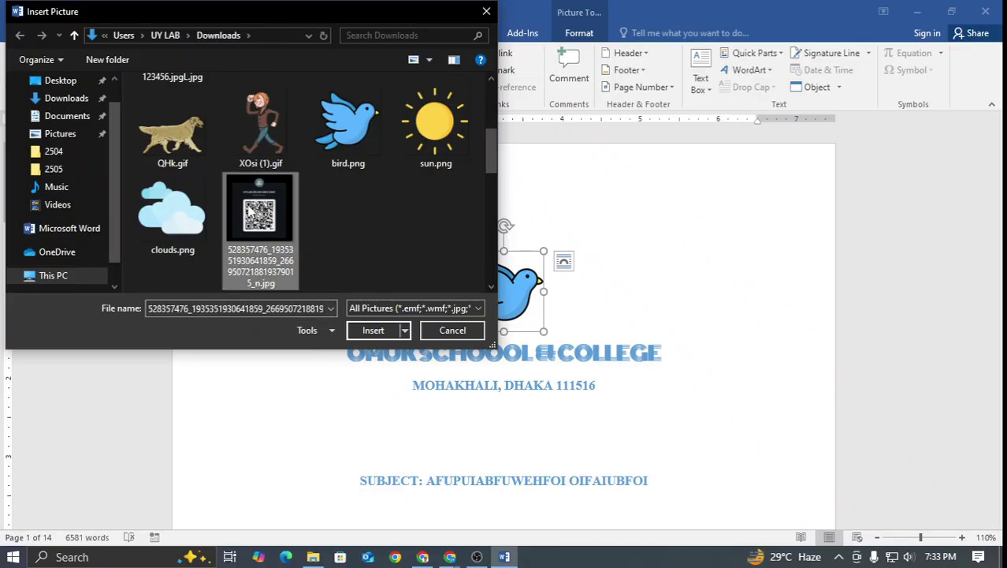
pyautogui.click(374, 331)
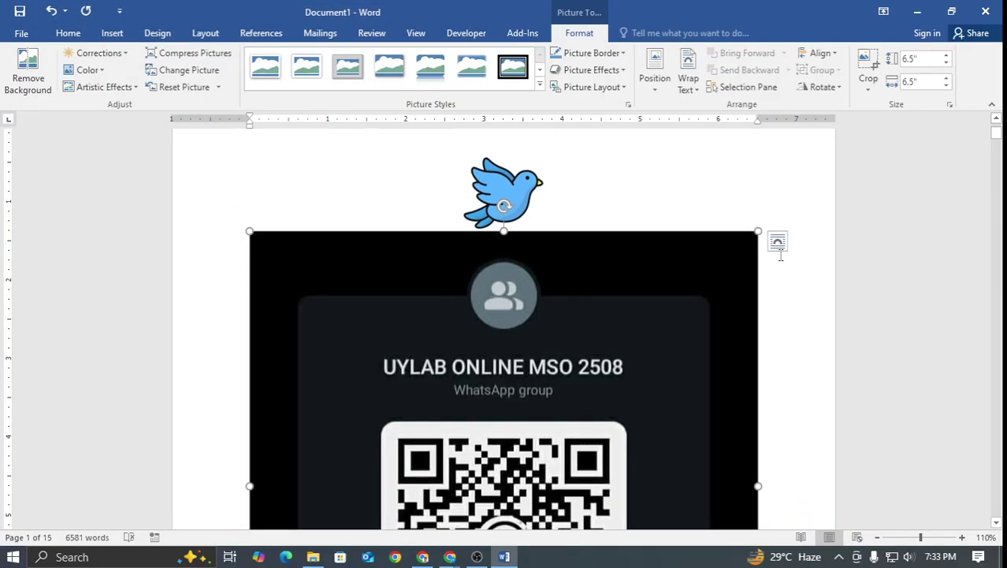
# Set the QR code picture's text wrapping to Tight and shrink it to about 1.33 by 1.33 inches
pyautogui.click(778, 251)
pyautogui.click(855, 331)
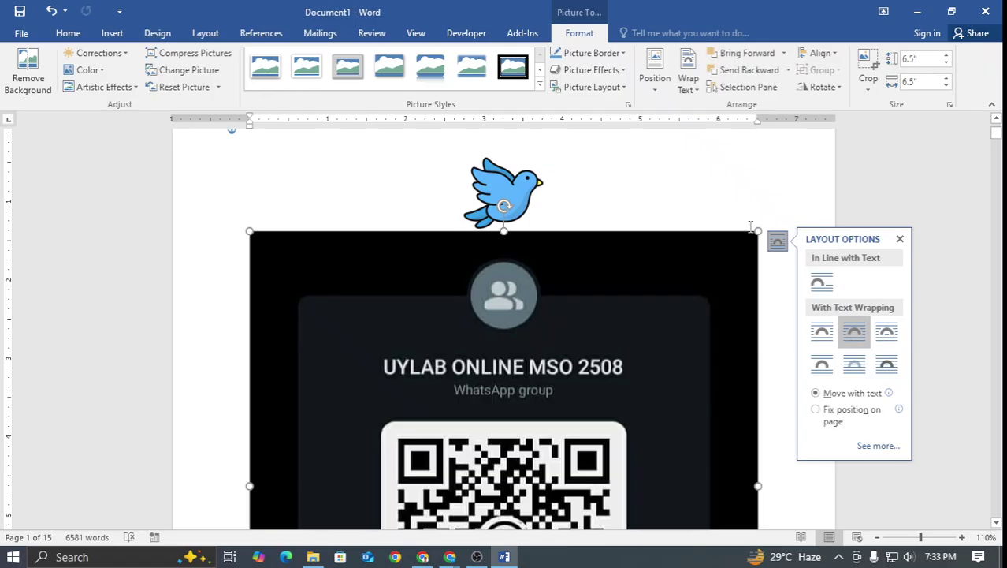
pyautogui.moveTo(755, 232); pyautogui.dragTo(454, 487)
pyautogui.click(511, 131)
pyautogui.moveTo(510, 131); pyautogui.dragTo(567, 153)
# Move the QR code picture to the horizontal centre of the page, directly beneath the subject line
pyautogui.scroll(3, 635, 250)
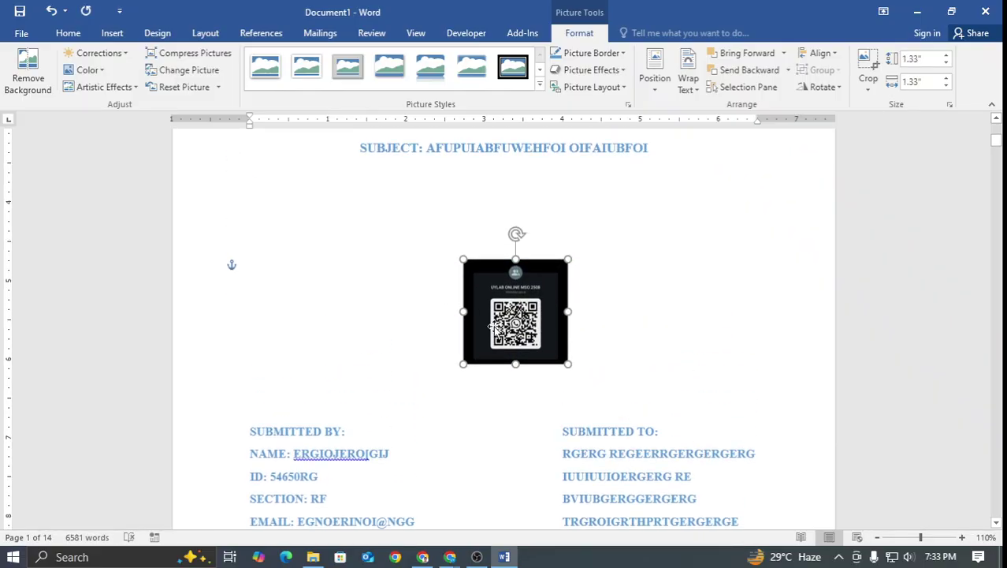
pyautogui.moveTo(500, 287); pyautogui.dragTo(467, 232)
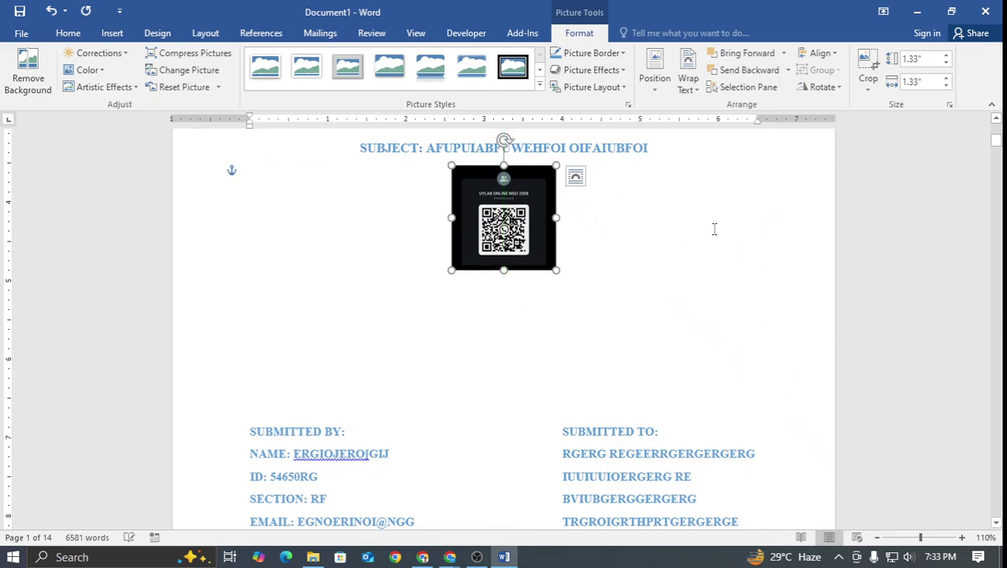
pyautogui.click(715, 227)
pyautogui.scroll(1, 707, 319)
pyautogui.scroll(5, 707, 319)
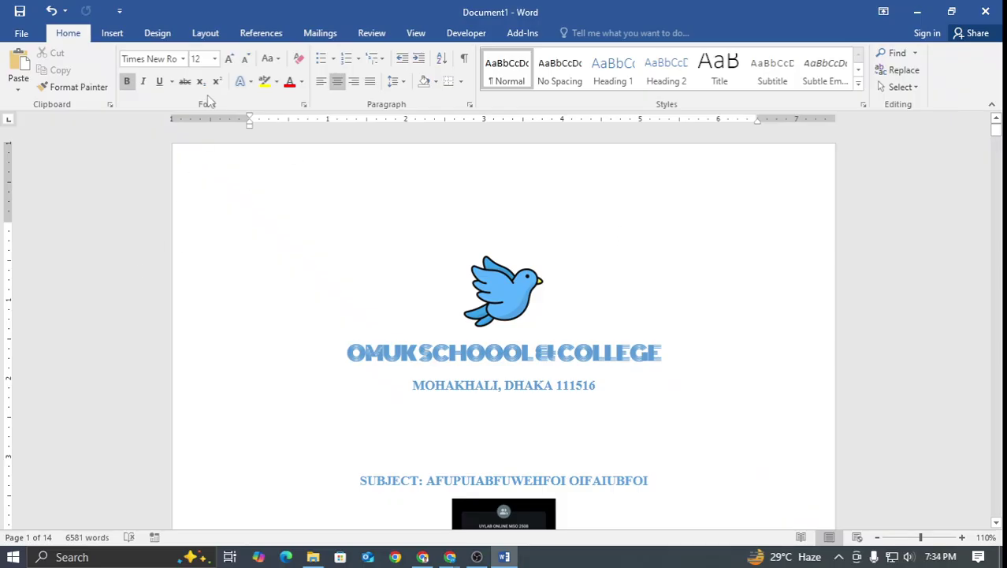
pyautogui.click(114, 33)
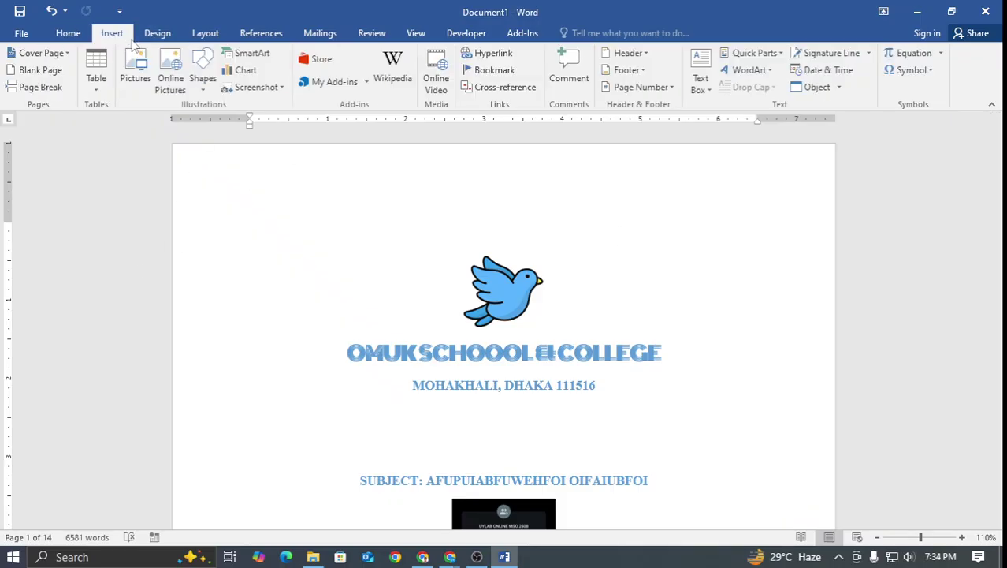
pyautogui.click(211, 67)
# Switch to the Google Meet call and read the participants' latest in-call chat messages
pyautogui.click(450, 556)
pyautogui.click(408, 508)
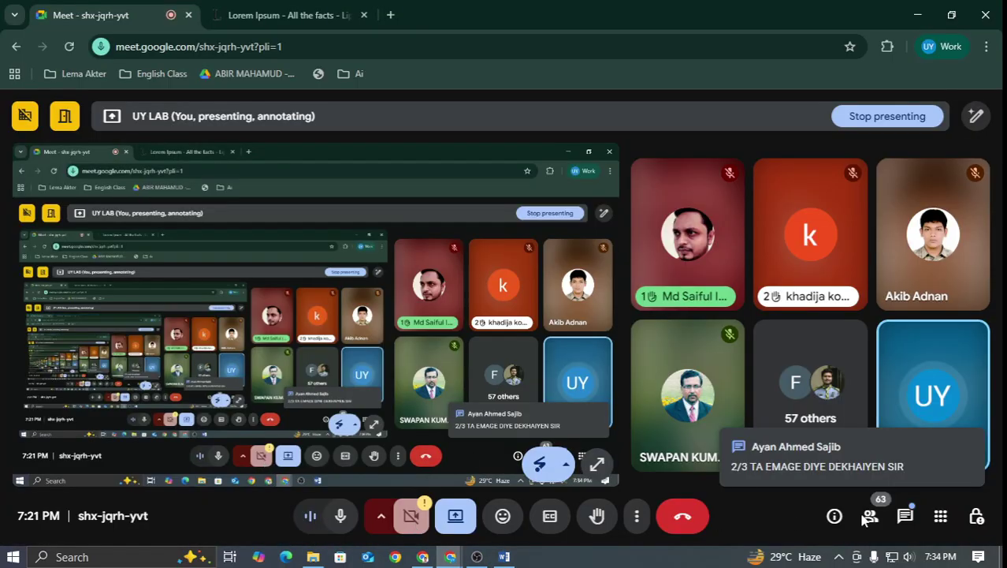
pyautogui.click(905, 517)
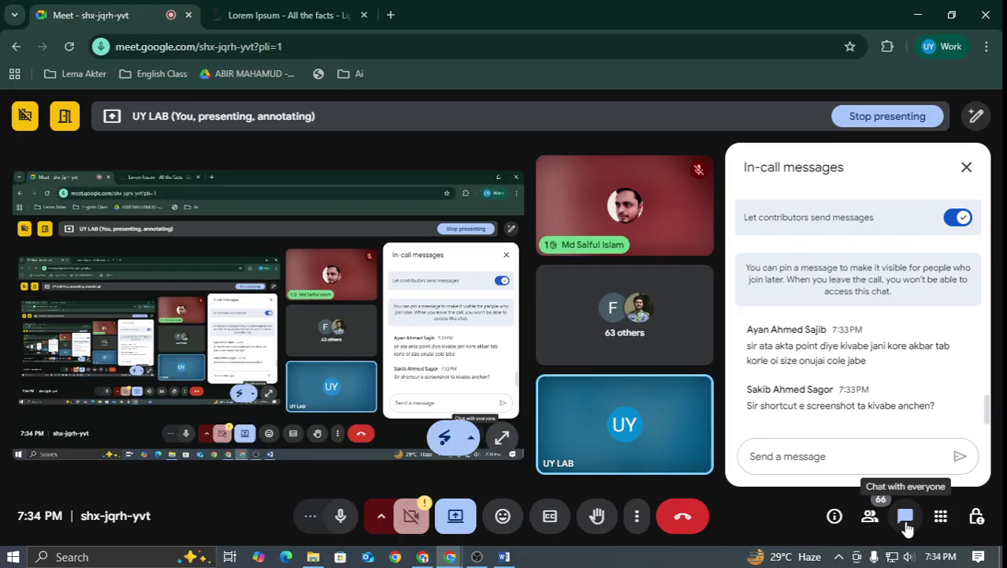
pyautogui.moveTo(867, 363); pyautogui.dragTo(748, 348)
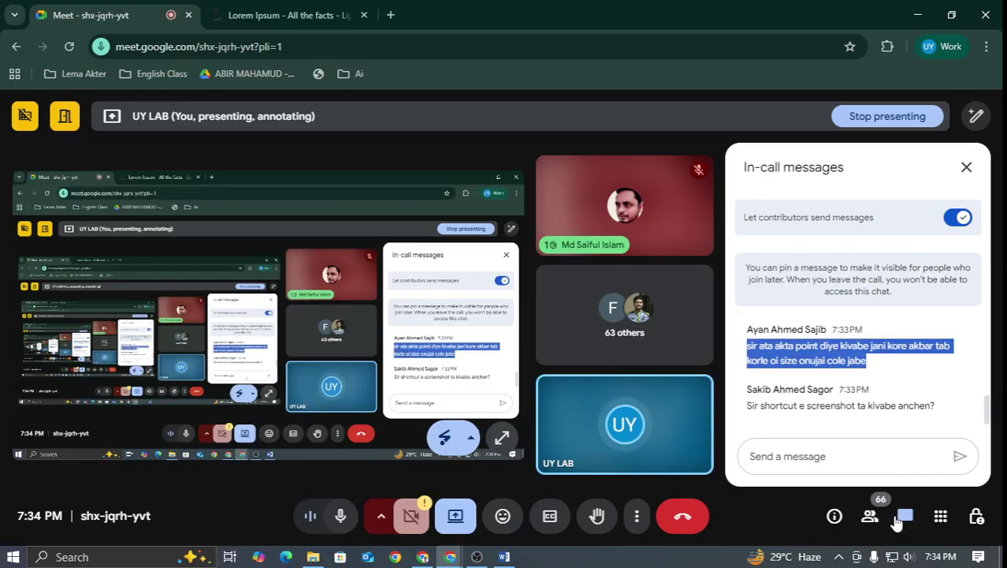
pyautogui.click(903, 517)
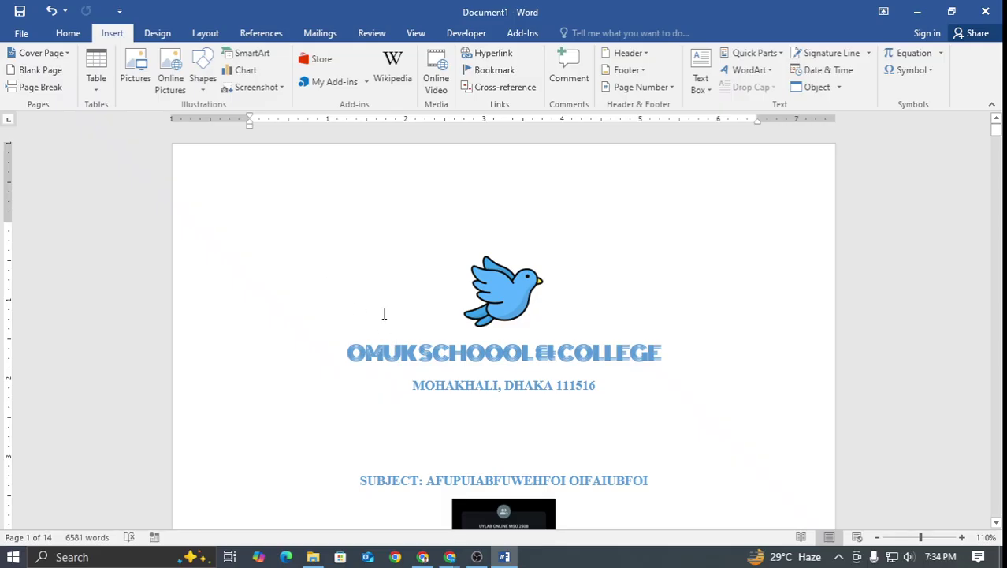
# In the Word document, draw a rounded rectangle about 4.25 inches high and 7.88 inches wide over the upper part of the cover page
pyautogui.scroll(-3, 359, 230)
pyautogui.scroll(3, 365, 226)
pyautogui.scroll(-1, 306, 221)
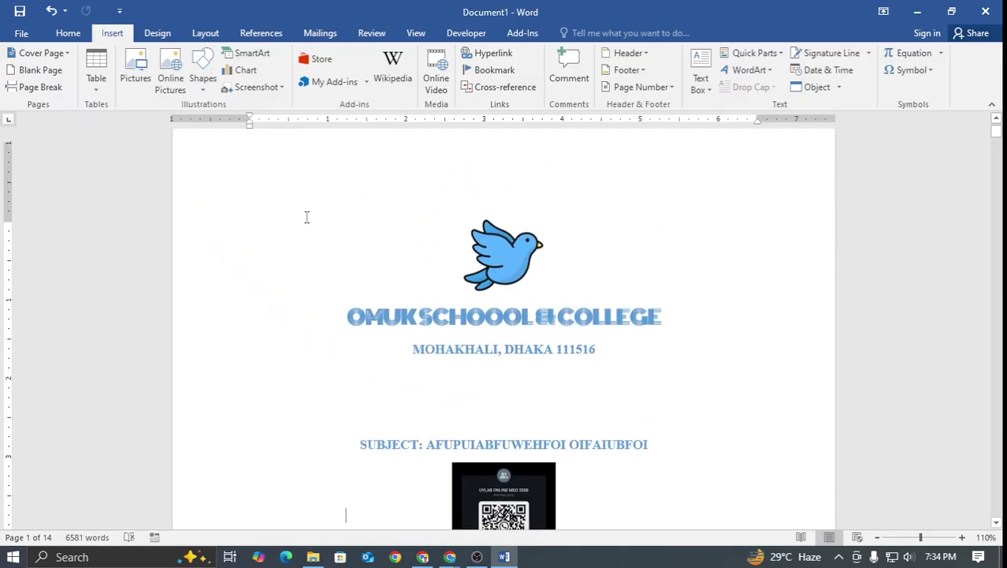
pyautogui.scroll(1, 305, 219)
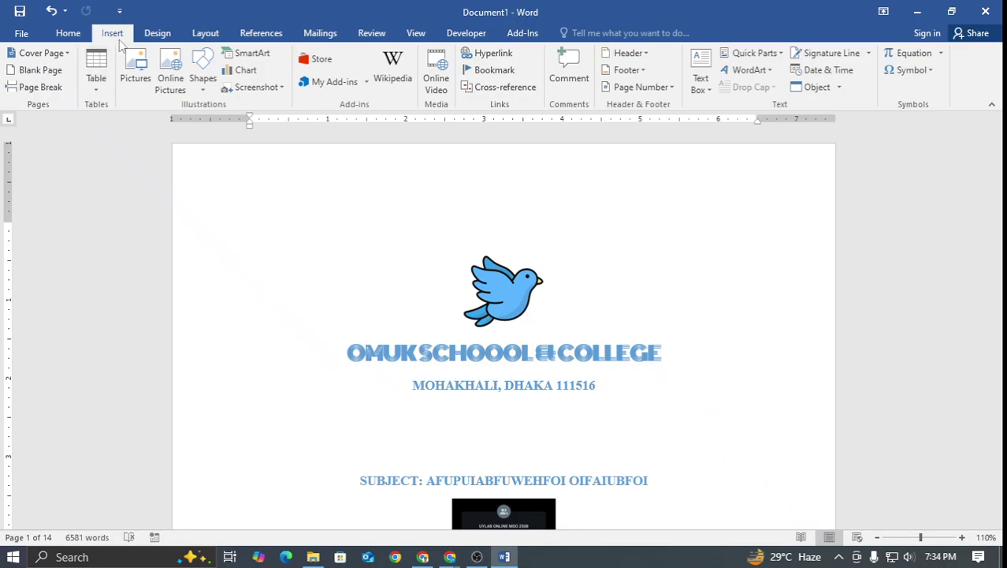
pyautogui.click(203, 83)
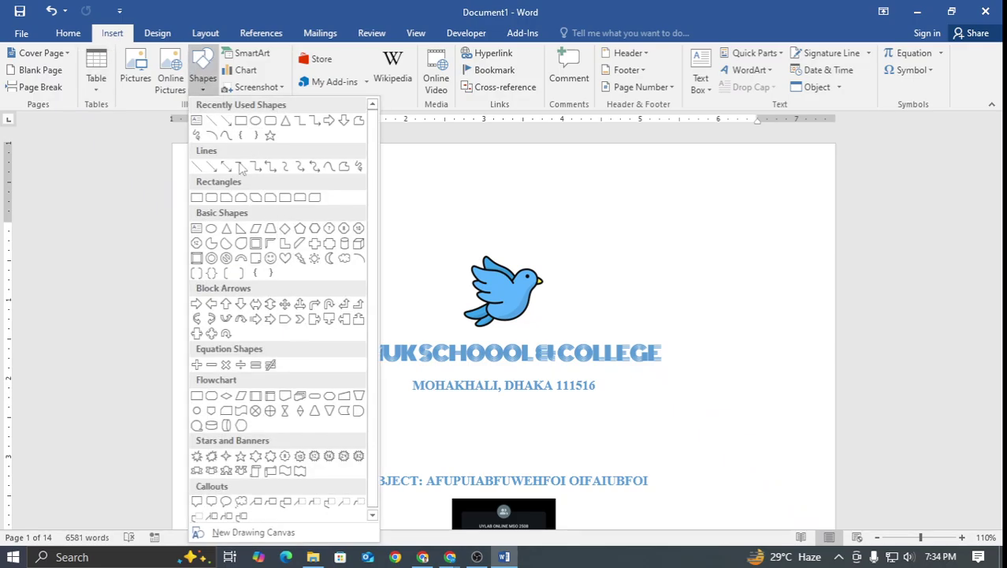
pyautogui.scroll(-1, 252, 190)
pyautogui.scroll(1, 267, 340)
pyautogui.click(270, 122)
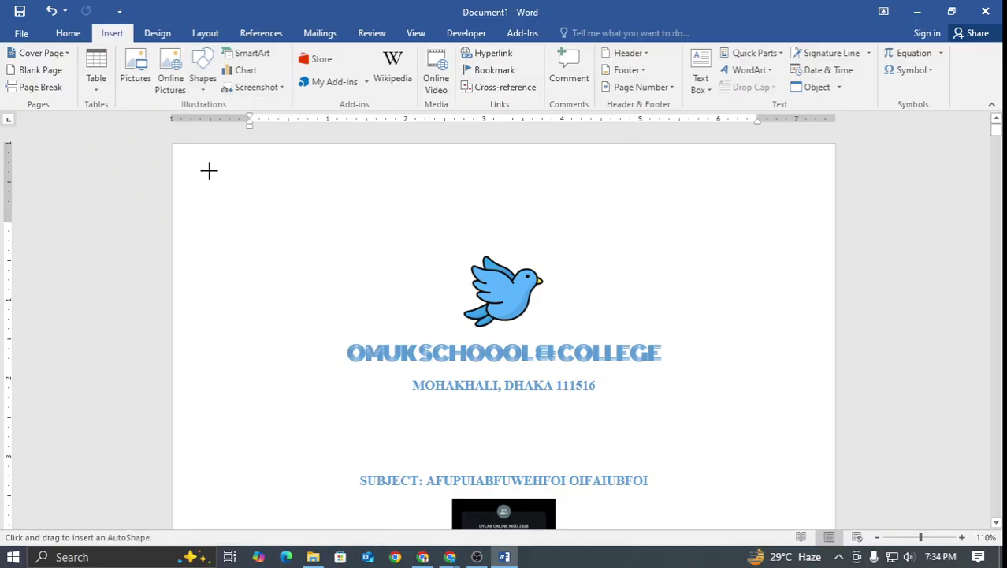
pyautogui.moveTo(192, 156)
pyautogui.mouseDown()
pyautogui.moveTo(264, 221)
pyautogui.moveTo(783, 557)
pyautogui.moveTo(793, 443)
pyautogui.moveTo(806, 467)
pyautogui.mouseUp()
pyautogui.scroll(-3, 715, 353)
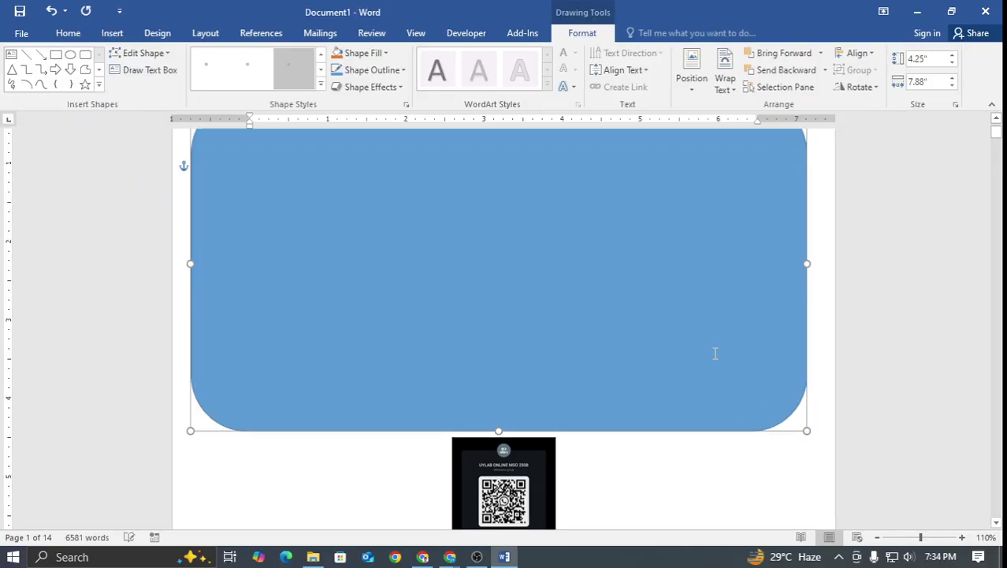
# Stretch the rounded rectangle downward to about 10.59 inches high so it nearly reaches the cover page's lower edge
pyautogui.moveTo(498, 317); pyautogui.dragTo(495, 497)
pyautogui.scroll(-3, 506, 317)
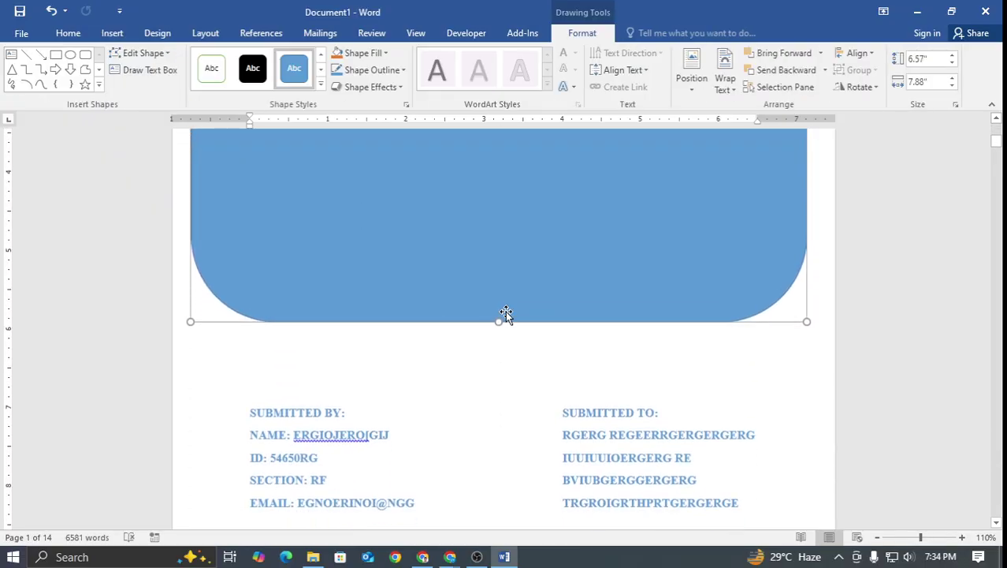
pyautogui.moveTo(498, 234); pyautogui.dragTo(495, 450)
pyautogui.scroll(-3, 512, 314)
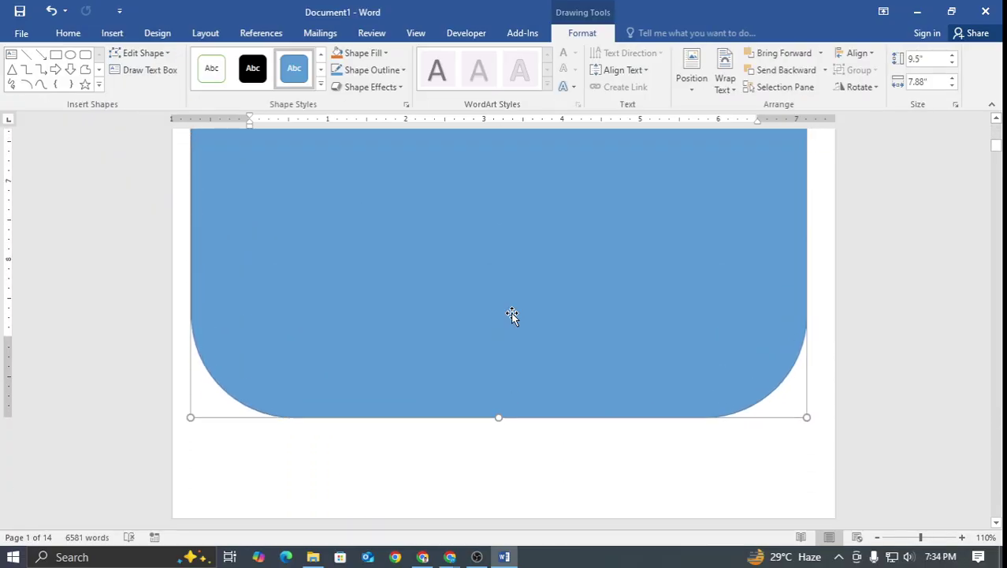
pyautogui.moveTo(498, 292); pyautogui.dragTo(497, 355)
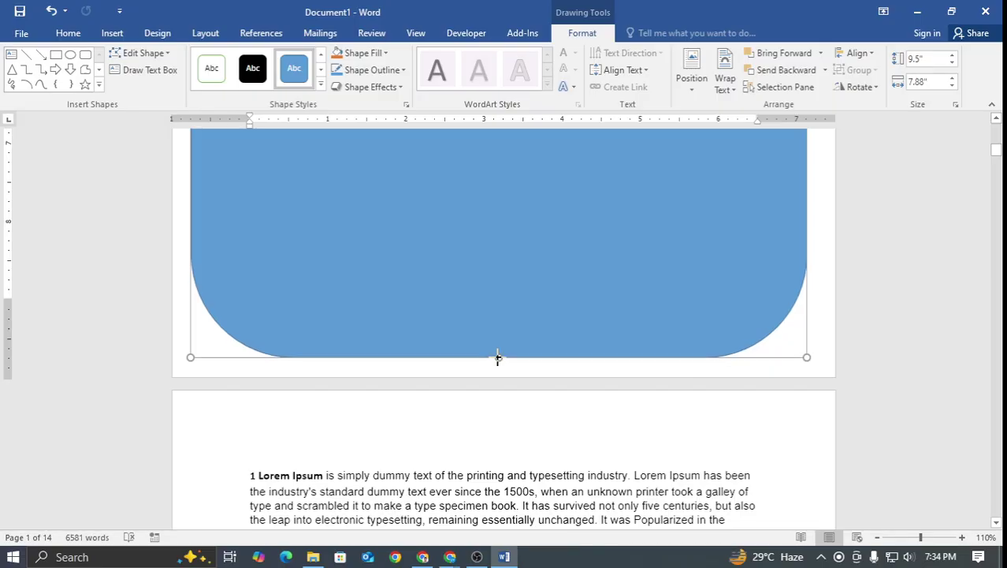
pyautogui.scroll(8, 625, 306)
pyautogui.scroll(-1, 670, 332)
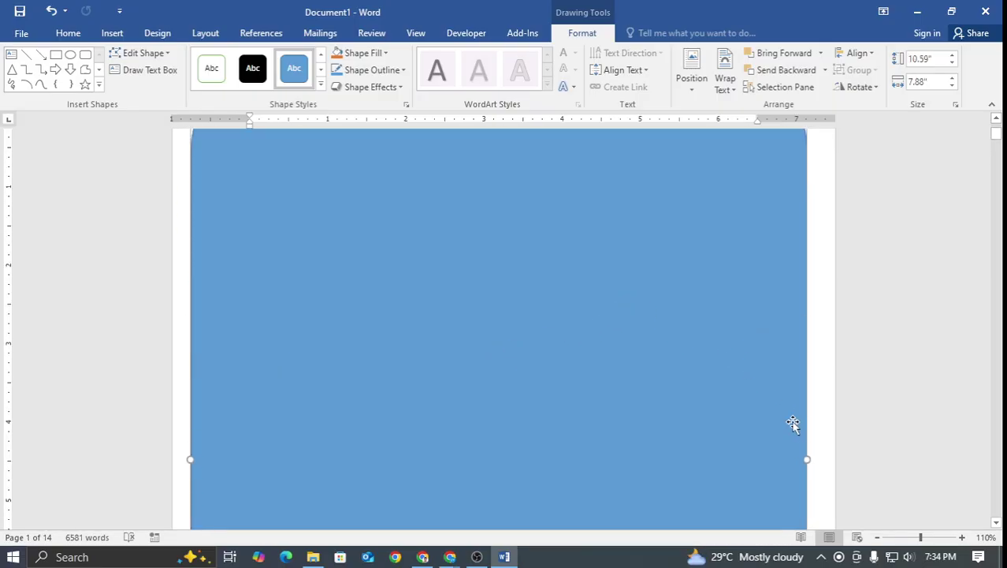
# Widen the rounded rectangle to about 8 inches and nudge it slightly left to even out its side margins
pyautogui.moveTo(808, 459); pyautogui.dragTo(817, 457)
pyautogui.scroll(1, 591, 384)
pyautogui.scroll(1, 591, 383)
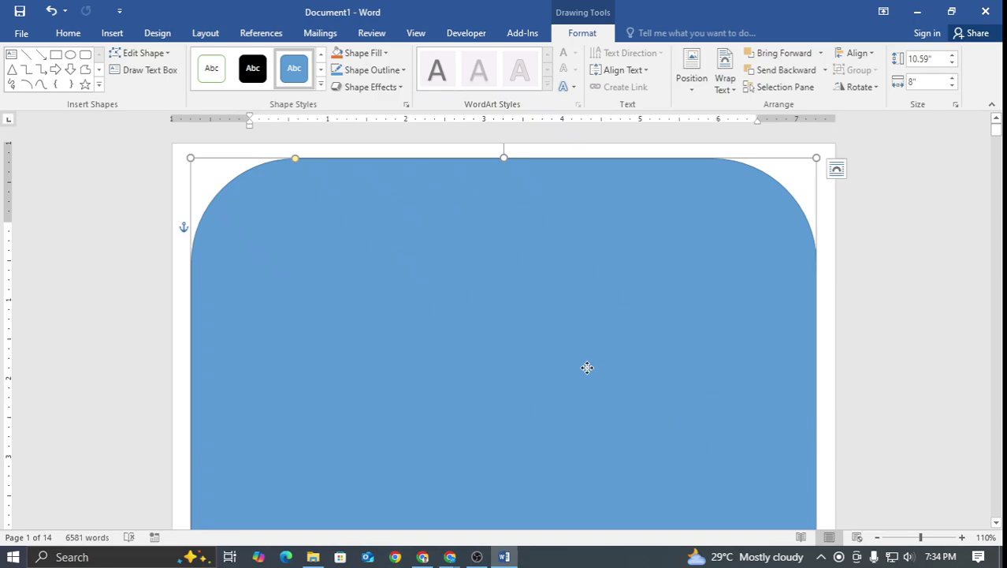
pyautogui.moveTo(585, 366); pyautogui.dragTo(583, 356)
pyautogui.scroll(-5, 578, 362)
pyautogui.scroll(-5, 582, 356)
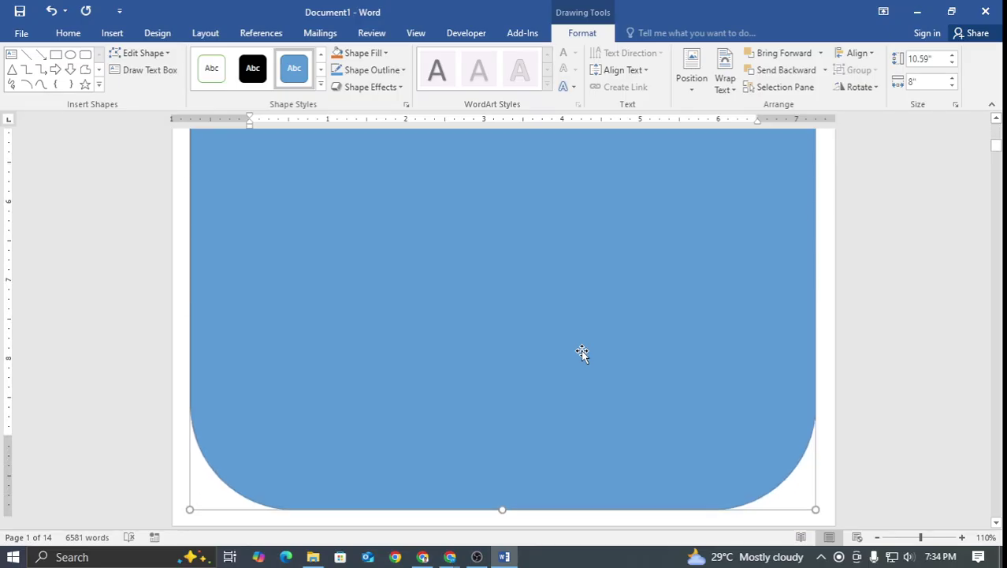
pyautogui.scroll(3, 583, 355)
pyautogui.scroll(3, 582, 354)
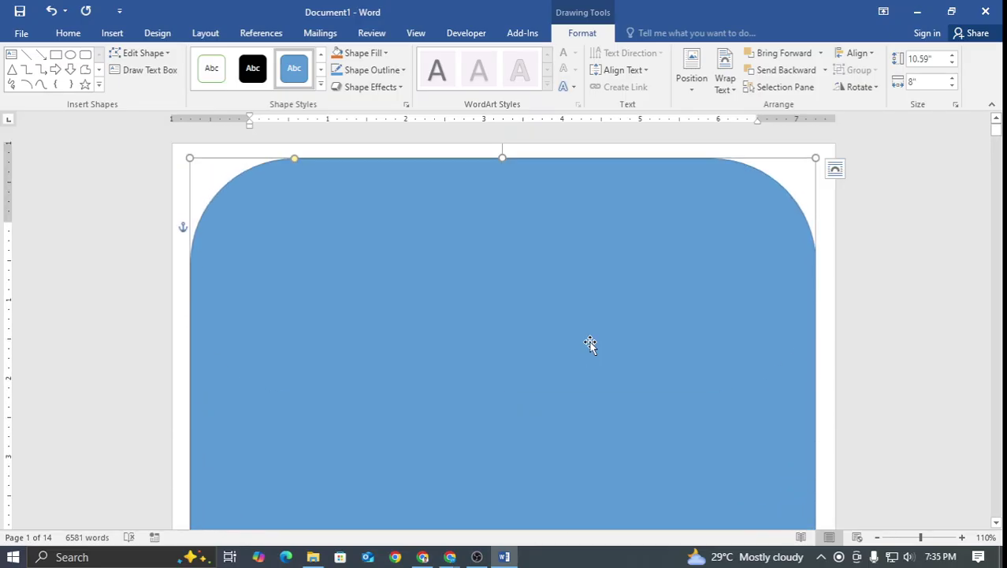
# Select the blue rounded rectangle and send it backward so the QR code picture lies in front of it
pyautogui.click(848, 230)
pyautogui.click(551, 265)
pyautogui.click(860, 208)
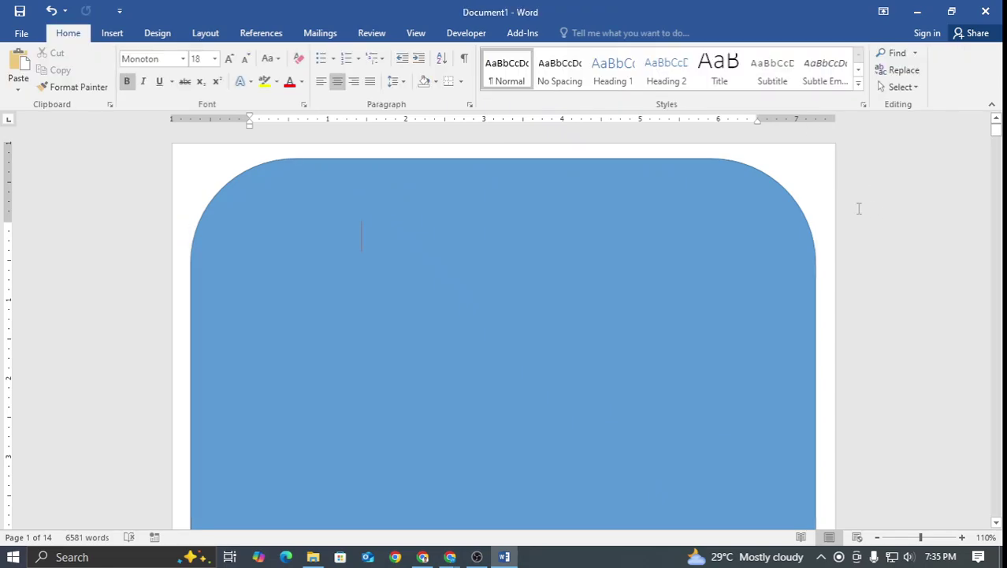
pyautogui.doubleClick(558, 227)
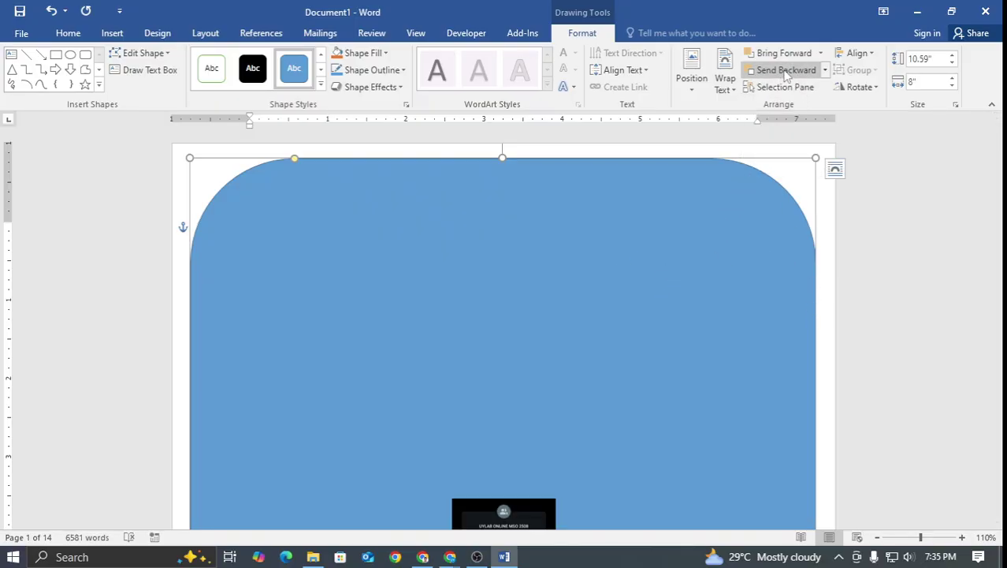
pyautogui.scroll(-5, 596, 295)
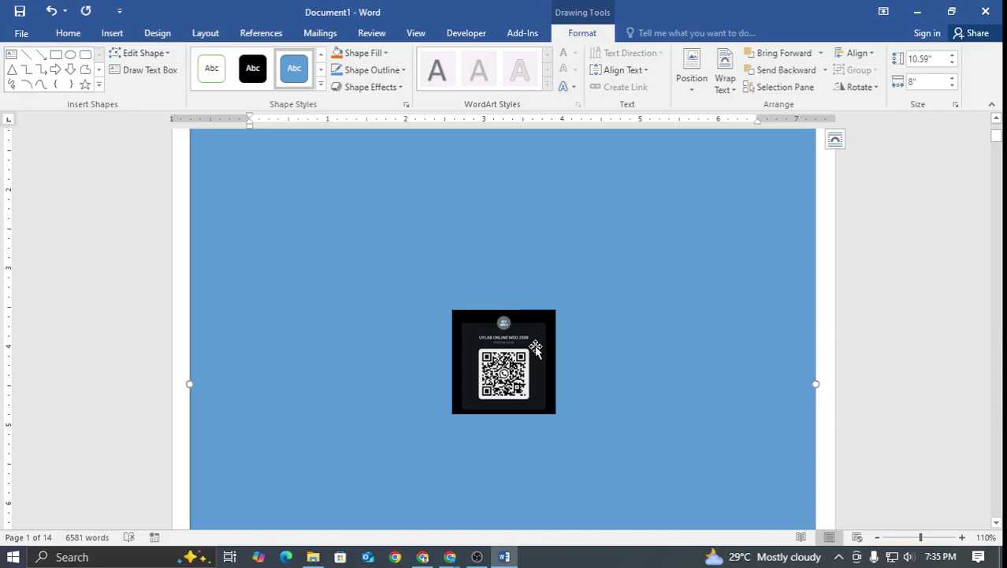
pyautogui.scroll(-2, 535, 345)
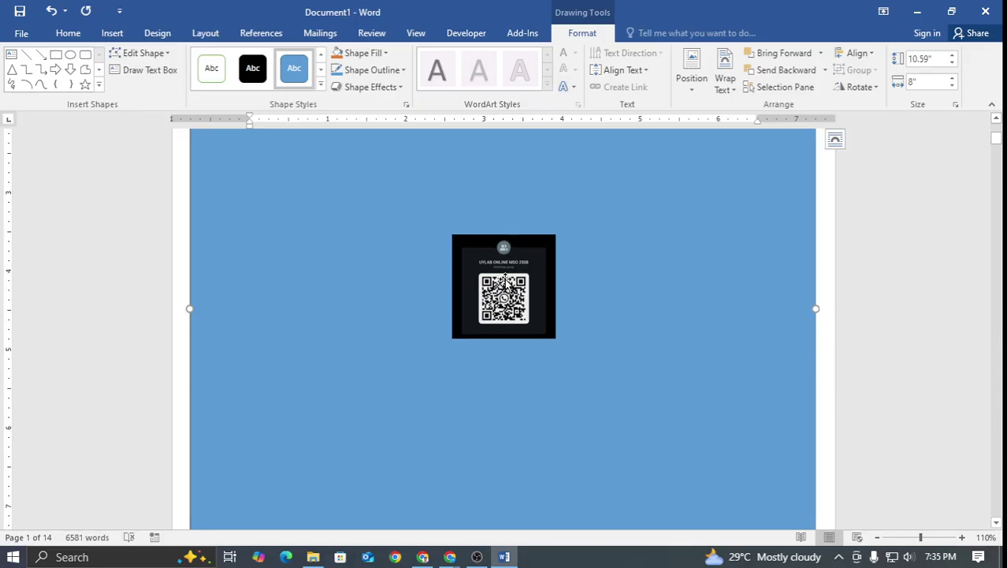
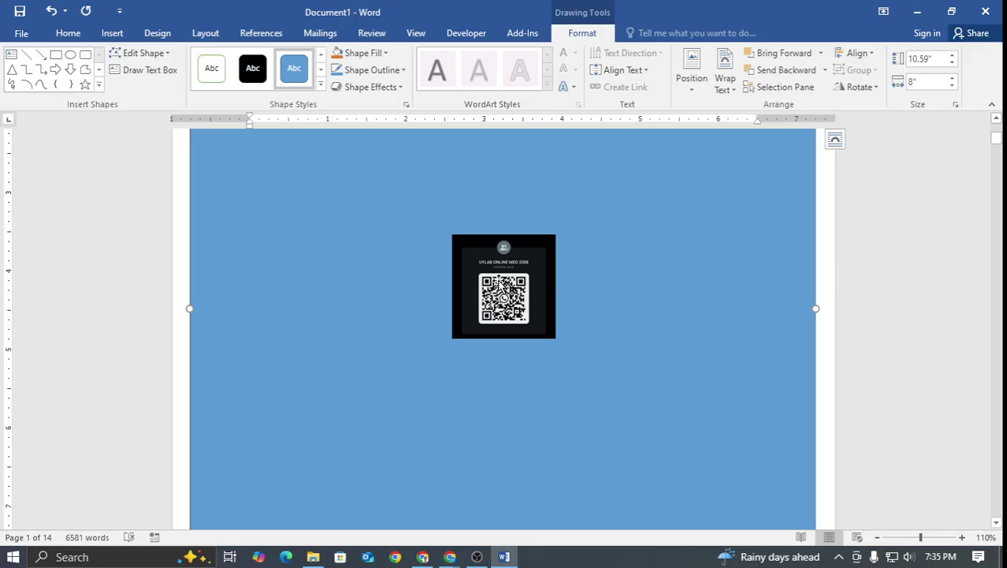
# Send the rounded rectangle to the back of the cover page's pictures and review the page from top to bottom
pyautogui.click(825, 71)
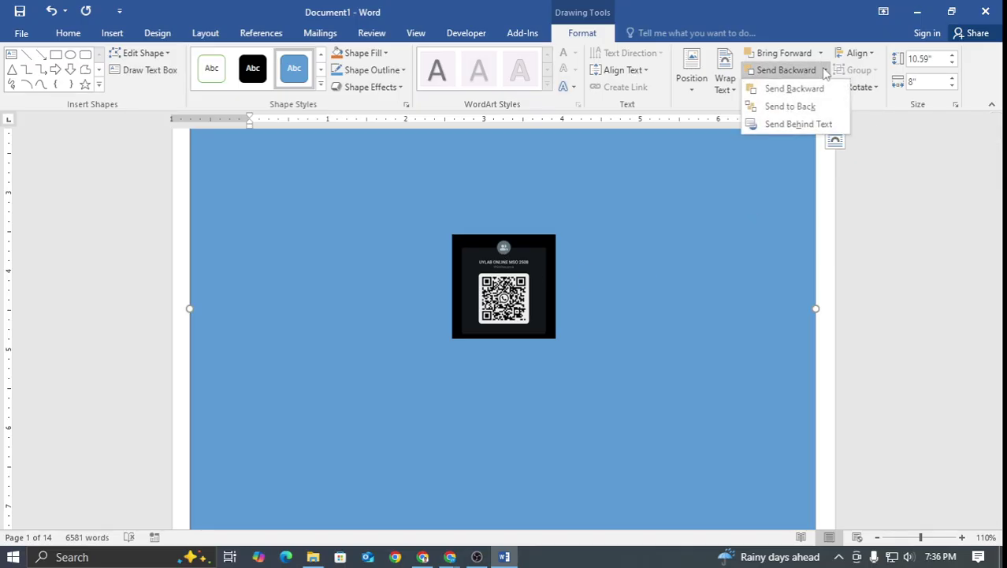
pyautogui.click(801, 109)
pyautogui.scroll(5, 757, 221)
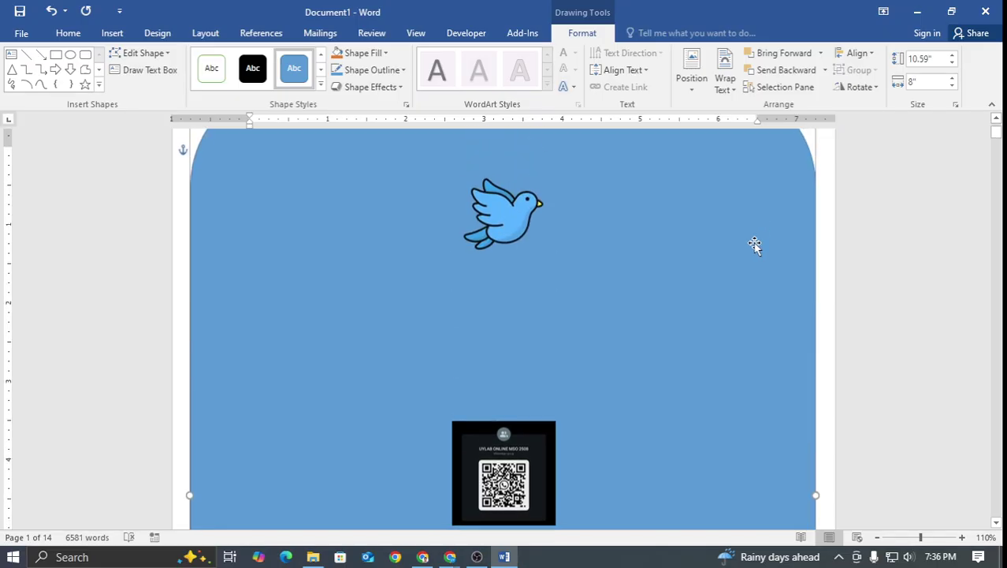
pyautogui.scroll(-8, 753, 249)
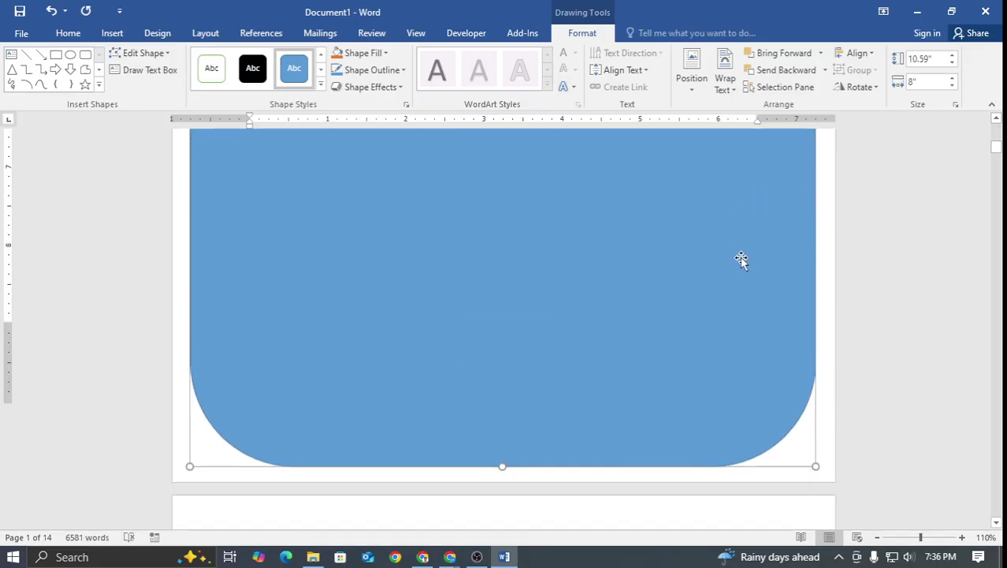
pyautogui.scroll(5, 740, 254)
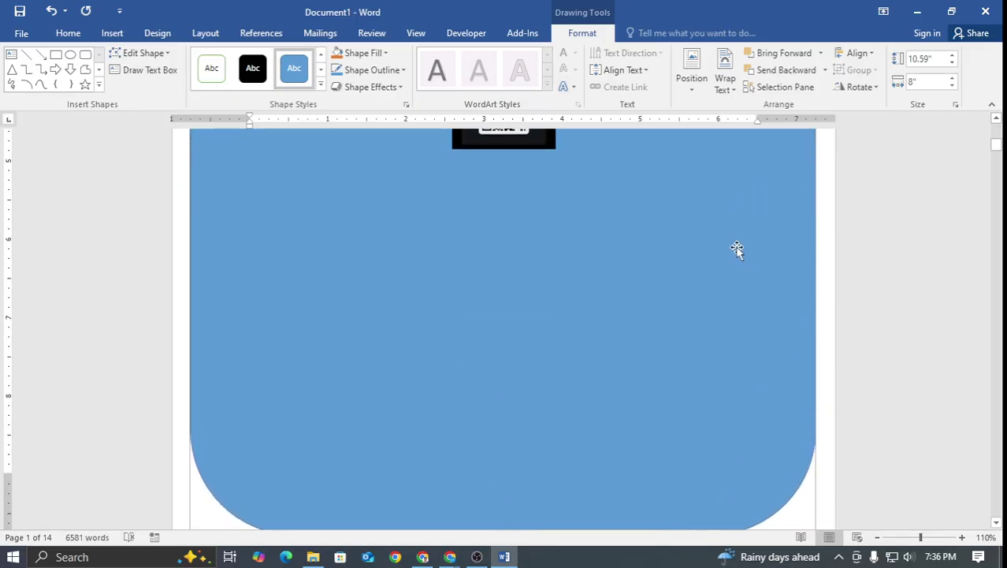
# Fill the rounded rectangle with orange
pyautogui.click(338, 53)
pyautogui.scroll(-1, 387, 253)
pyautogui.scroll(1, 387, 253)
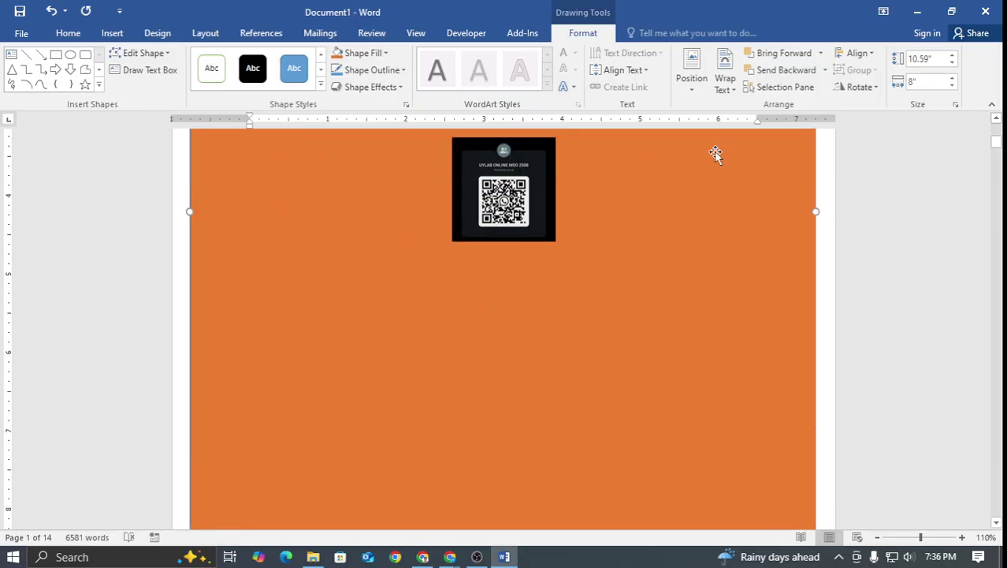
# Try sending the orange rounded rectangle to the back to reveal the cover page's text
pyautogui.click(825, 70)
pyautogui.click(825, 70)
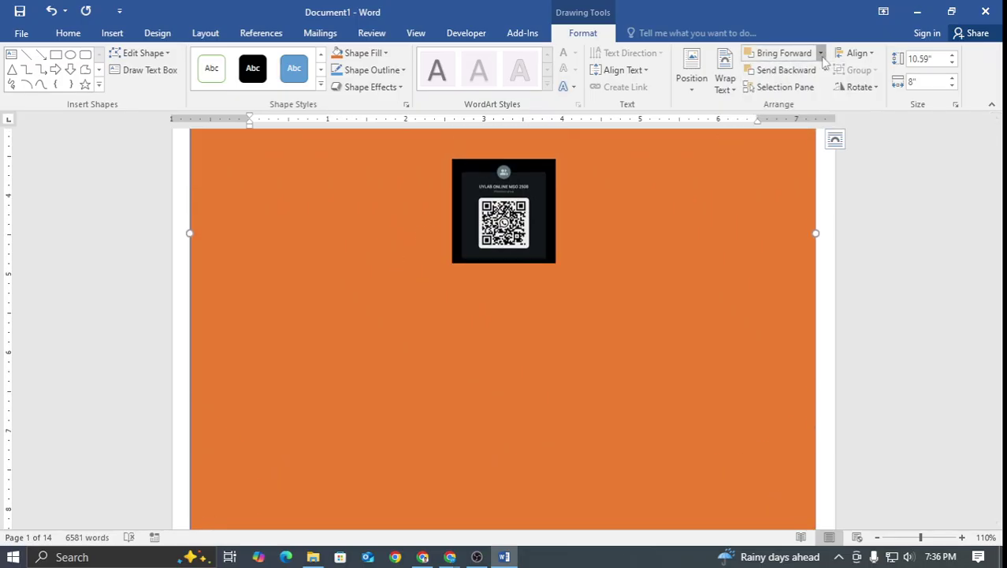
pyautogui.click(825, 70)
pyautogui.click(820, 104)
pyautogui.scroll(4, 698, 251)
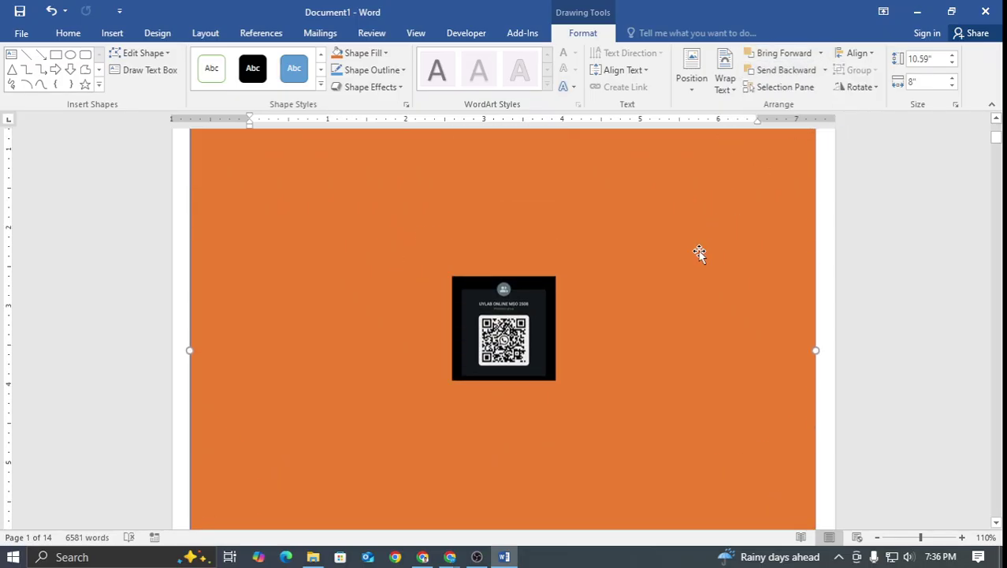
pyautogui.scroll(-6, 698, 251)
pyautogui.scroll(8, 698, 251)
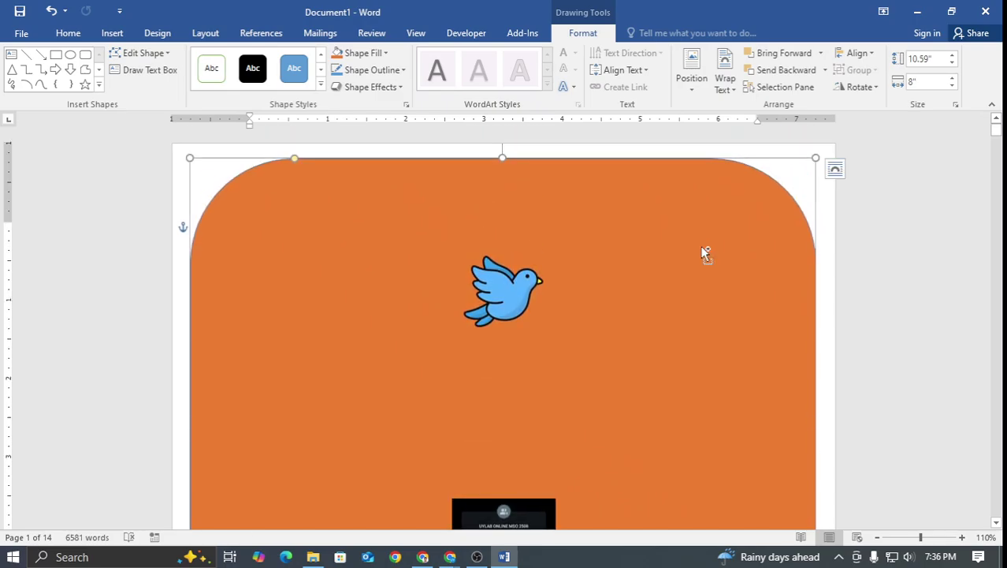
# Move the orange rounded rectangle around the cover page and return it to its place with even side margins
pyautogui.moveTo(702, 249); pyautogui.dragTo(608, 453)
pyautogui.scroll(-3, 571, 214)
pyautogui.moveTo(571, 214); pyautogui.dragTo(696, 241)
pyautogui.scroll(-3, 693, 243)
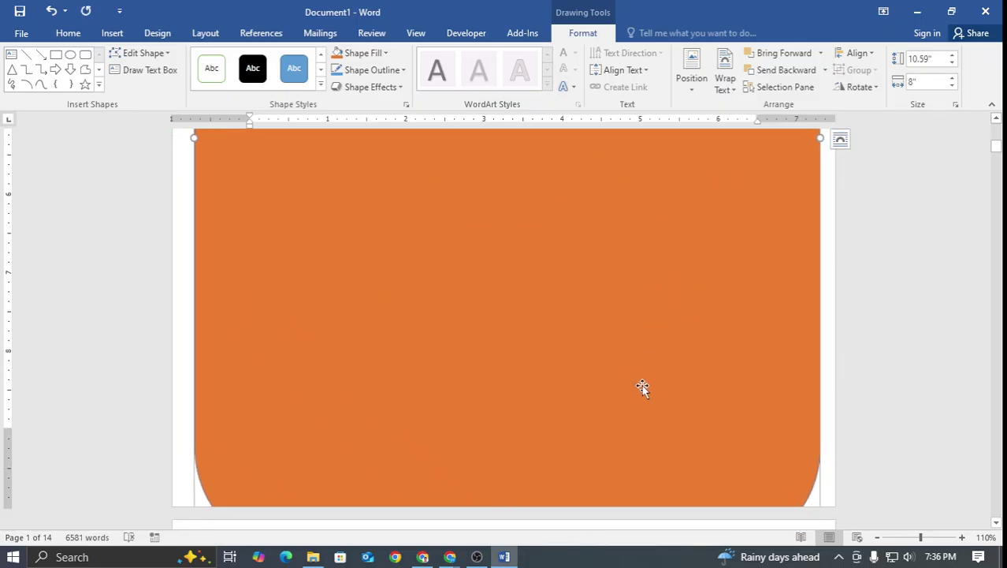
pyautogui.moveTo(640, 387); pyautogui.dragTo(637, 315)
pyautogui.moveTo(637, 348); pyautogui.dragTo(628, 328)
pyautogui.scroll(8, 635, 349)
pyautogui.scroll(3, 728, 203)
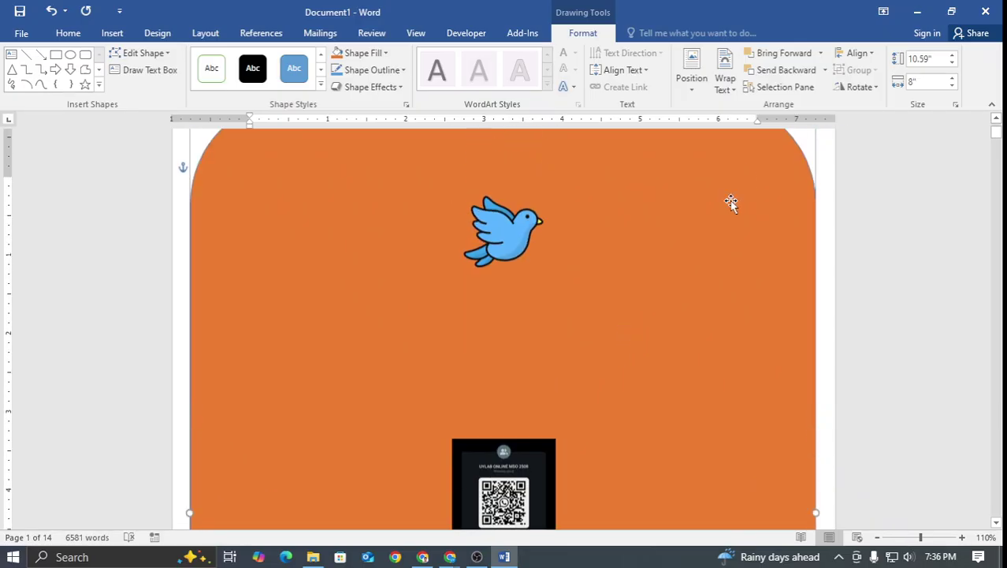
# Try sending the orange rounded rectangle one more level backward, check the page and reselect the shape
pyautogui.click(826, 70)
pyautogui.click(810, 93)
pyautogui.click(828, 225)
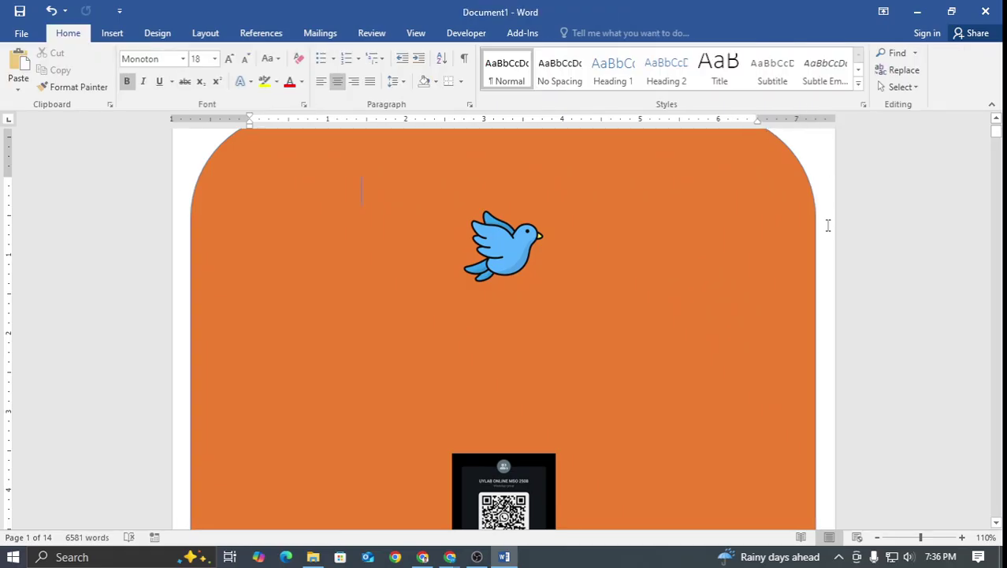
pyautogui.scroll(-2, 800, 266)
pyautogui.scroll(3, 442, 228)
pyautogui.click(396, 234)
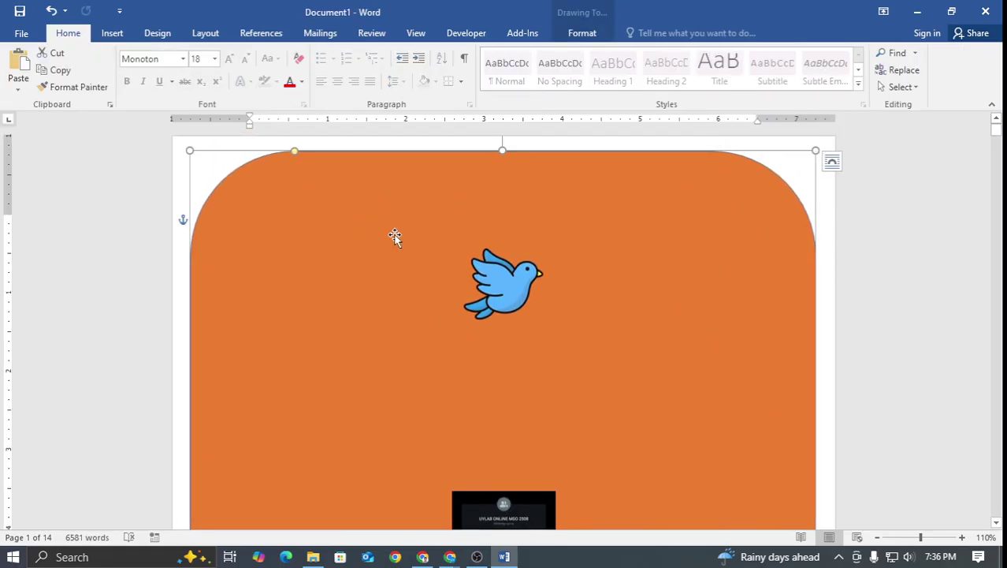
# Switch to the Google Meet call, read the latest in-call messages and return to the Word document
pyautogui.click(450, 557)
pyautogui.click(393, 521)
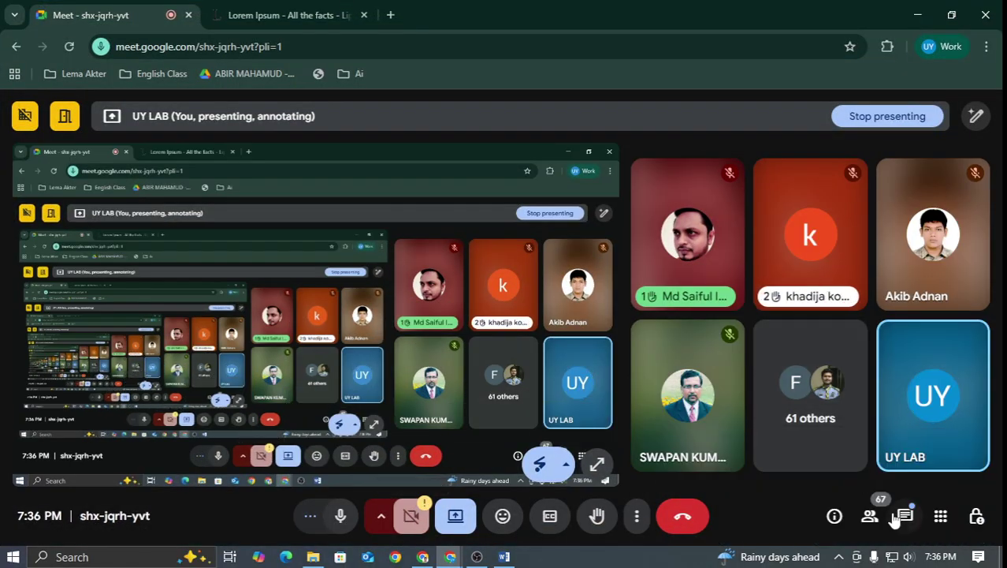
pyautogui.click(905, 515)
pyautogui.click(918, 14)
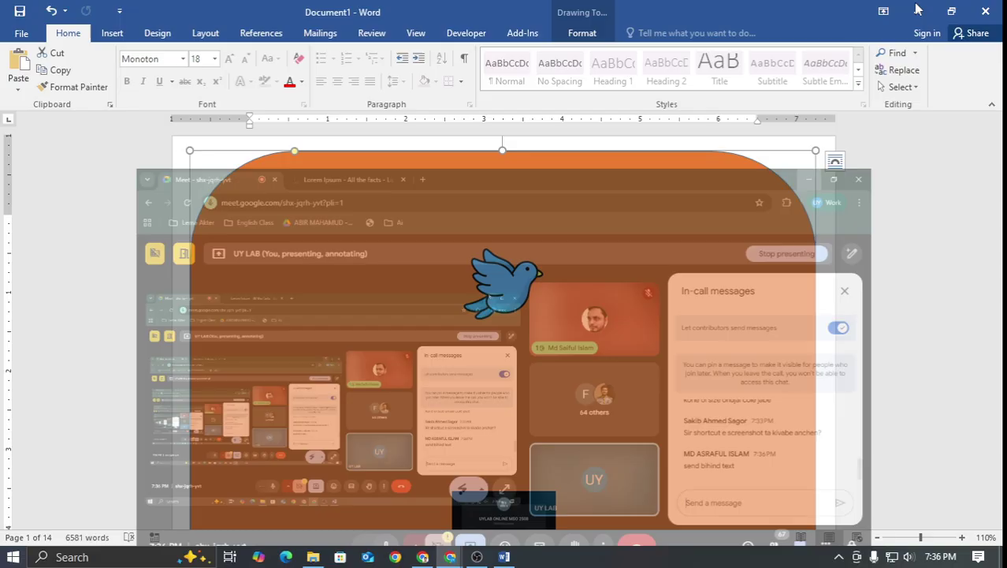
# Set the orange rounded rectangle's text wrapping to Behind Text and review the whole cover page
pyautogui.rightClick(637, 296)
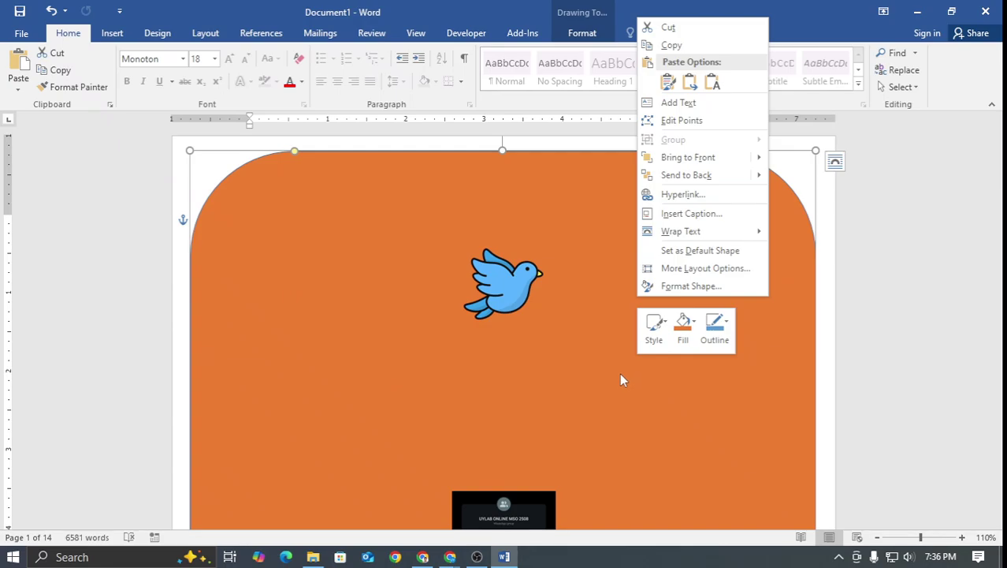
pyautogui.moveTo(674, 235)
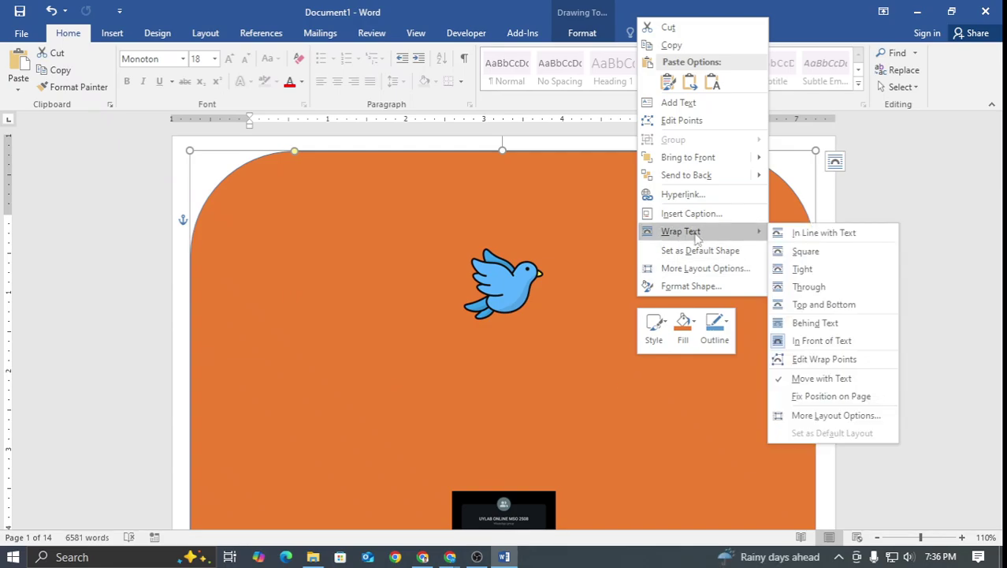
pyautogui.click(825, 323)
pyautogui.click(851, 309)
pyautogui.scroll(-3, 851, 309)
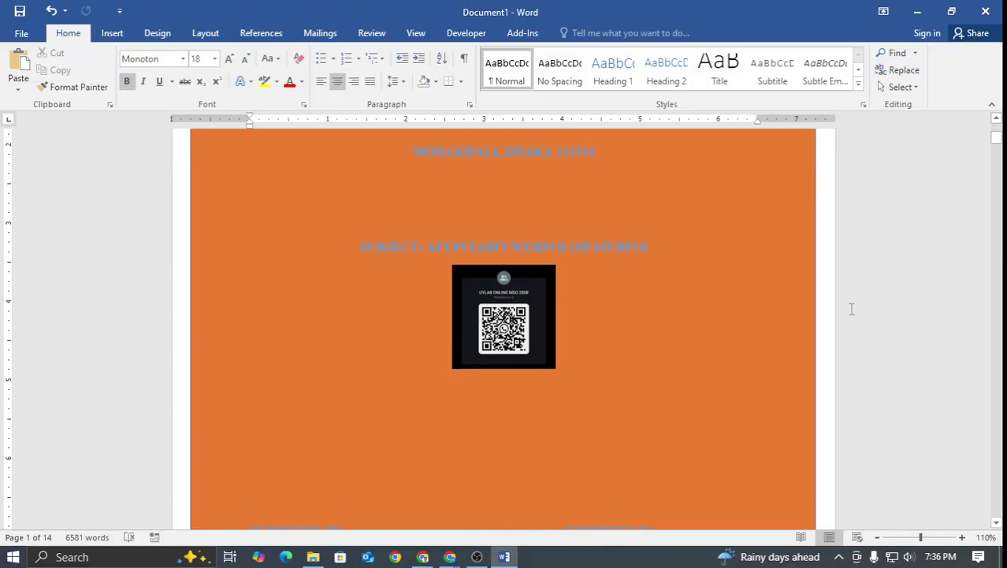
pyautogui.scroll(-5, 851, 308)
pyautogui.scroll(10, 849, 313)
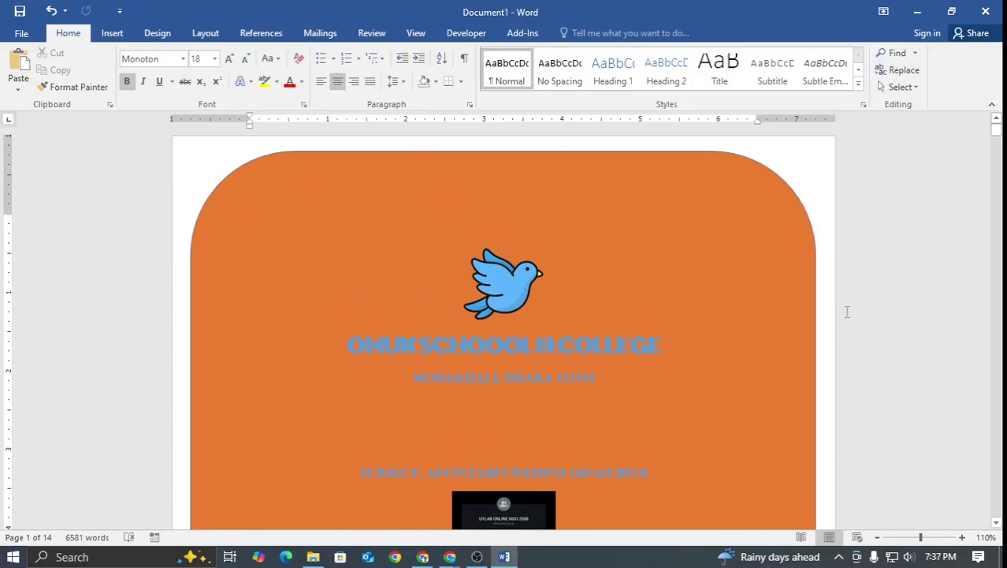
# Examine how the bird logo, QR code picture and school name sit on the orange background shape
pyautogui.click(507, 285)
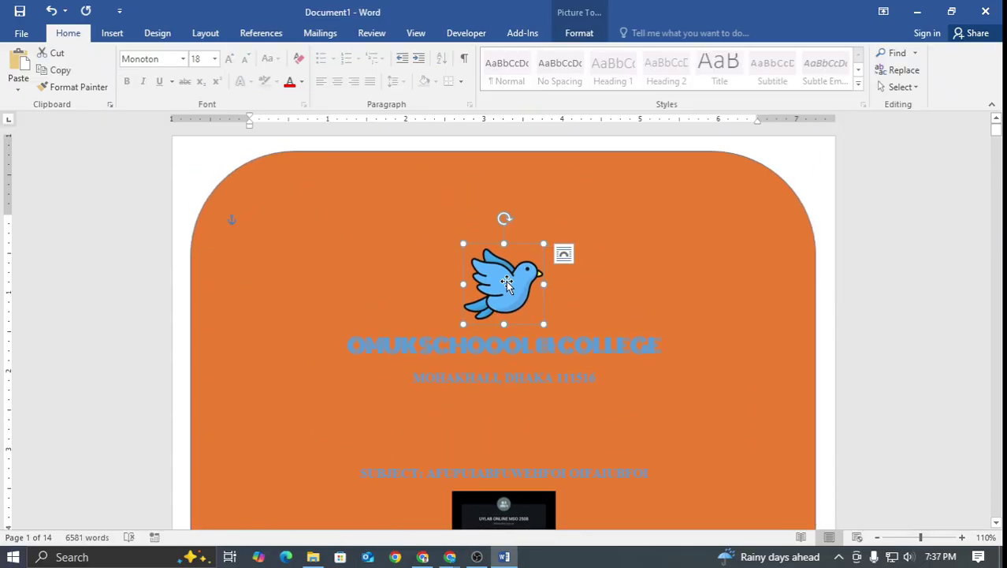
pyautogui.click(510, 499)
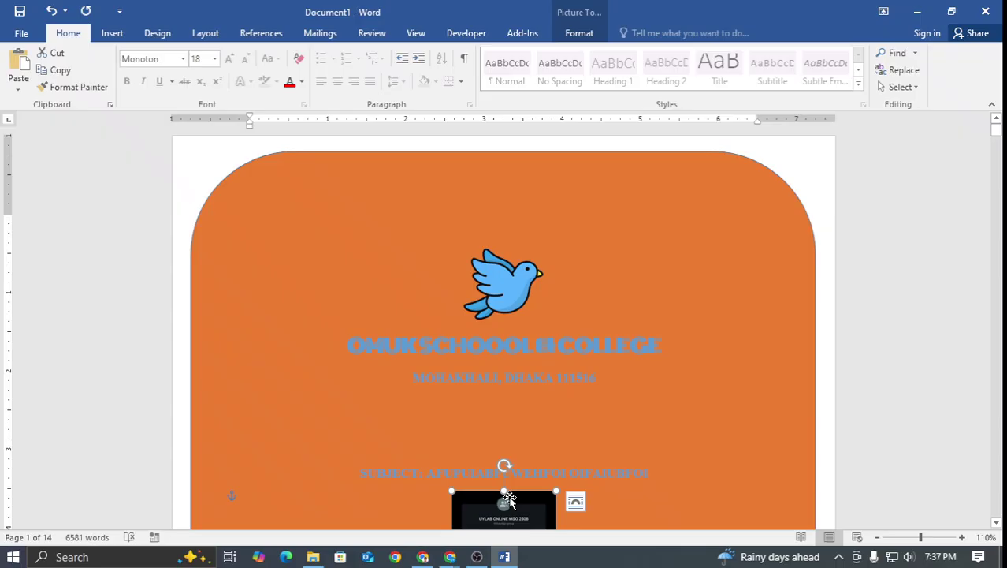
pyautogui.click(501, 289)
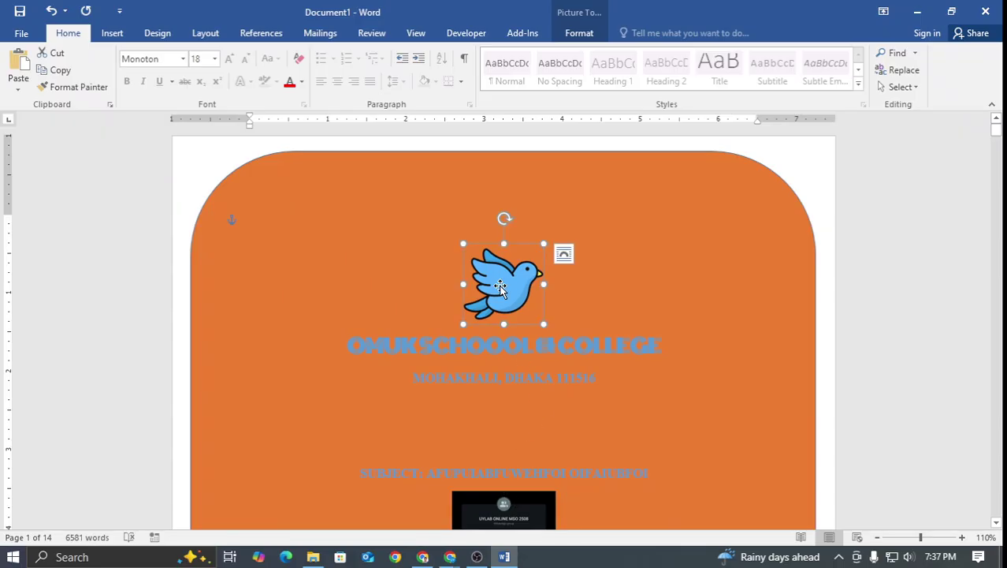
pyautogui.scroll(-5, 501, 290)
pyautogui.scroll(2, 500, 293)
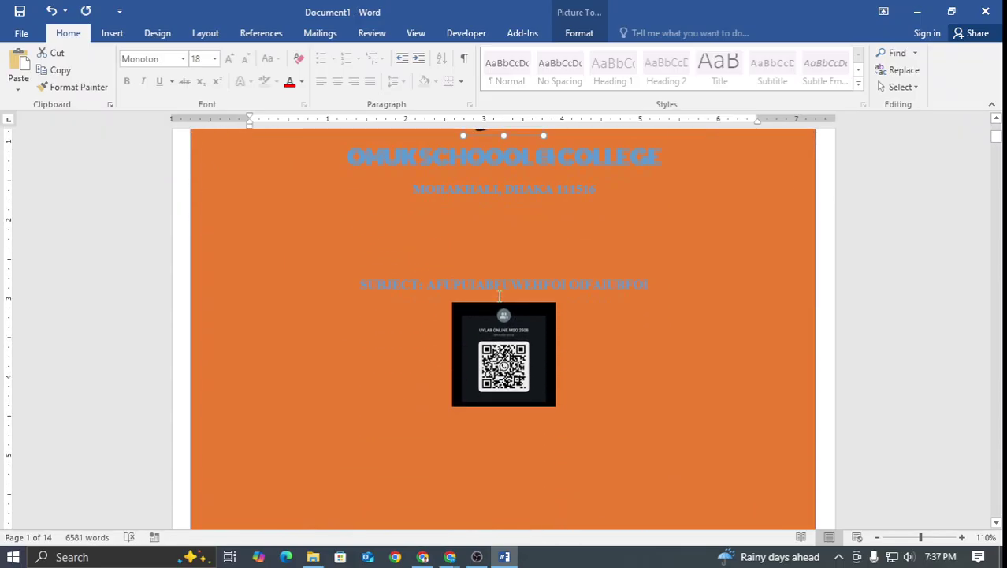
pyautogui.scroll(3, 499, 296)
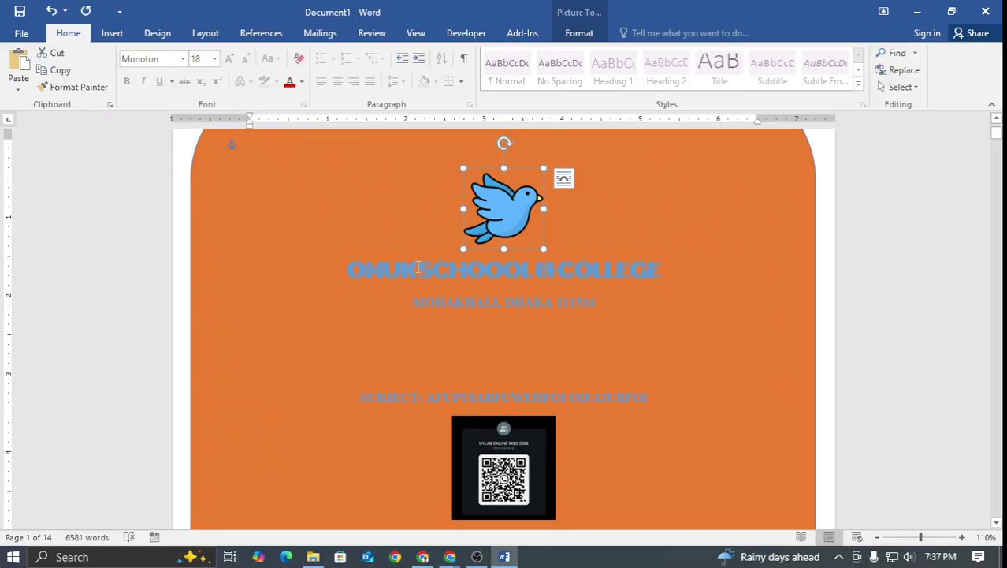
pyautogui.click(366, 264)
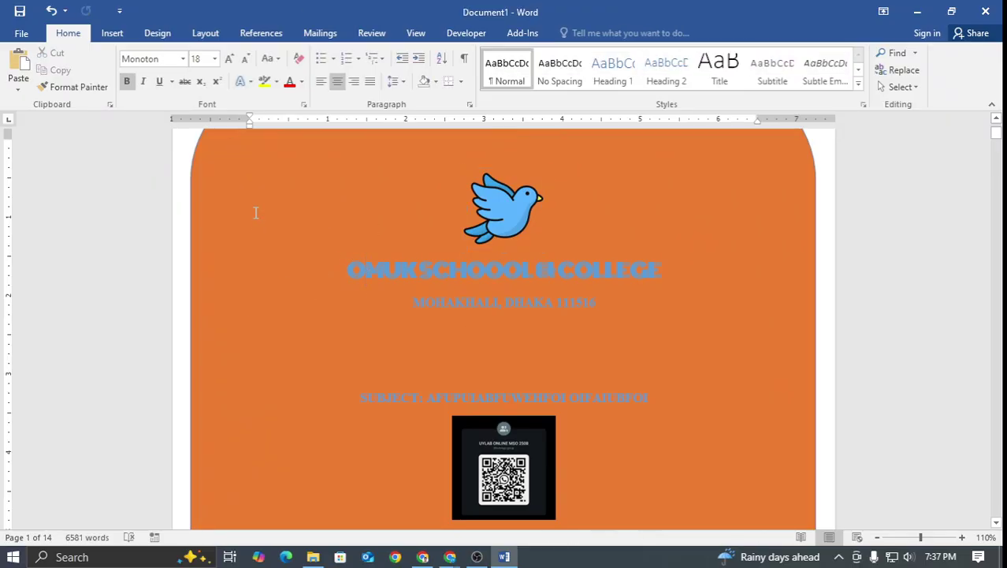
pyautogui.scroll(2, 217, 173)
# Remove the rounded rectangle's fill and set its outline colour to the standard light blue
pyautogui.click(311, 175)
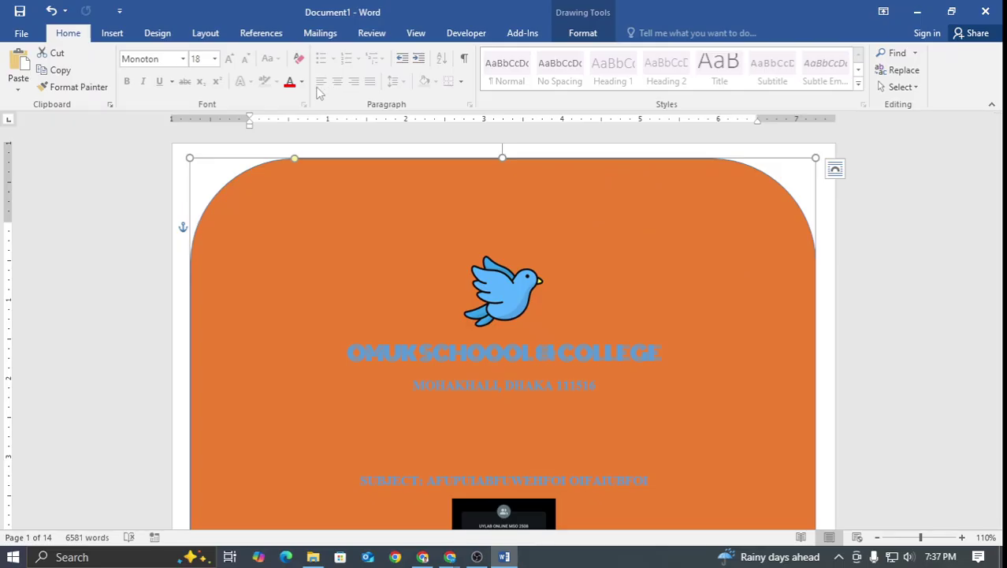
pyautogui.doubleClick(672, 186)
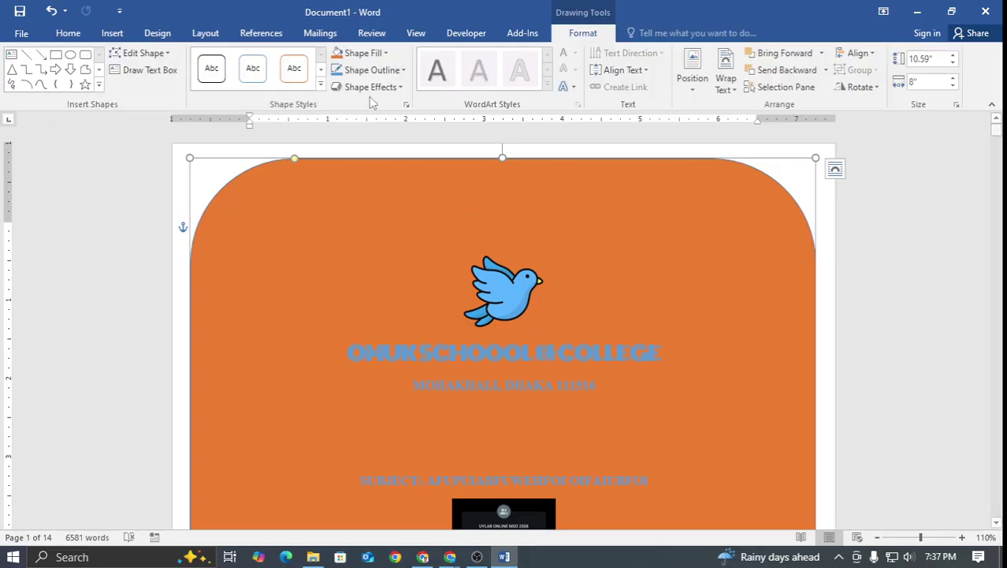
pyautogui.click(363, 52)
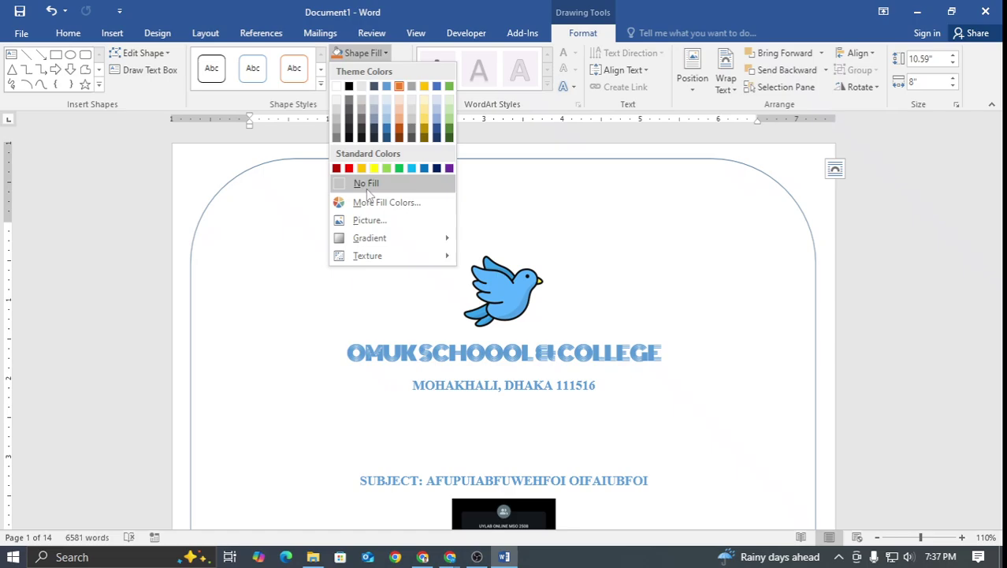
pyautogui.click(367, 182)
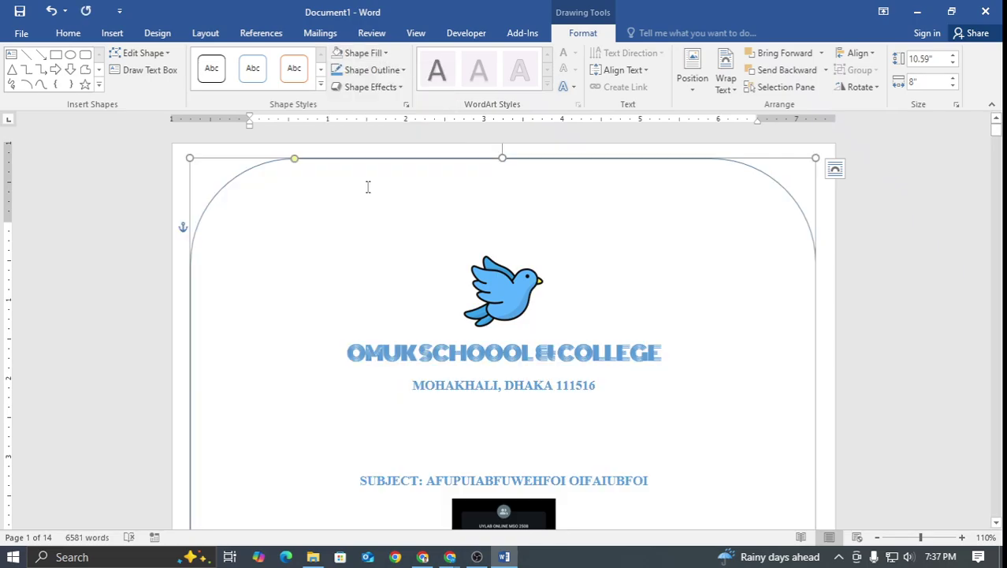
pyautogui.click(367, 69)
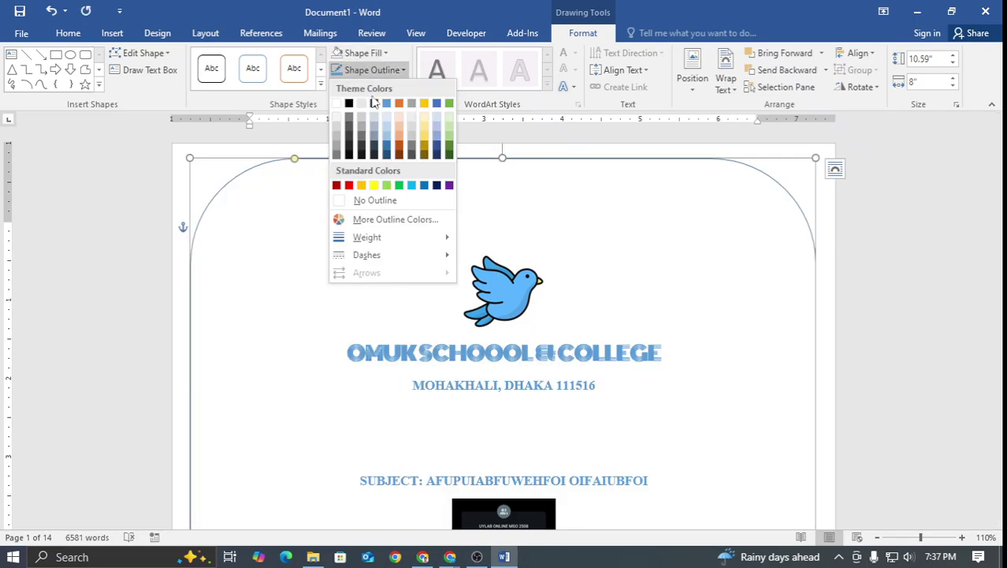
pyautogui.click(411, 185)
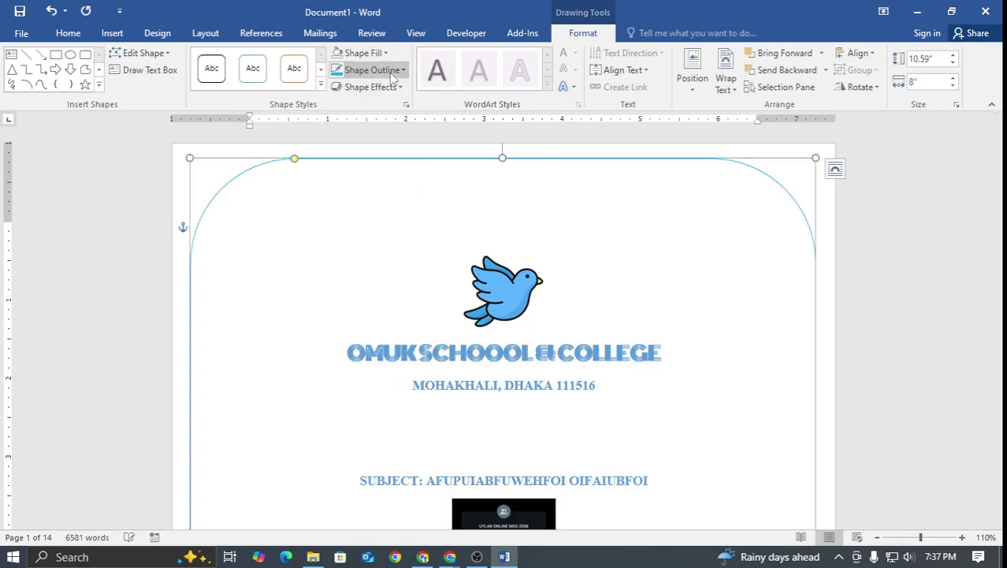
# Set the rounded rectangle's outline weight to 6 pt and review the border around the cover page
pyautogui.click(368, 70)
pyautogui.moveTo(398, 241)
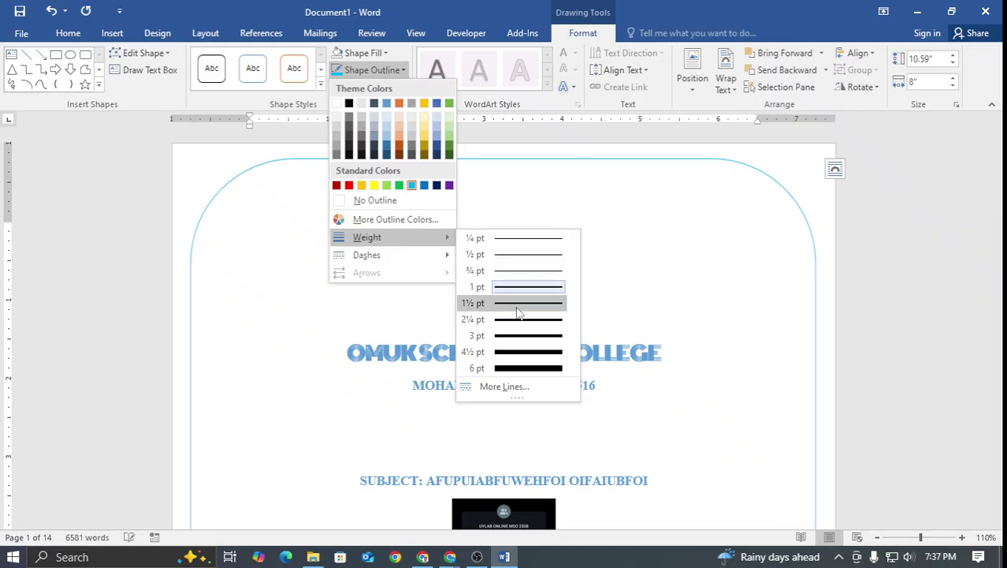
pyautogui.click(523, 369)
pyautogui.click(903, 290)
pyautogui.scroll(-10, 891, 292)
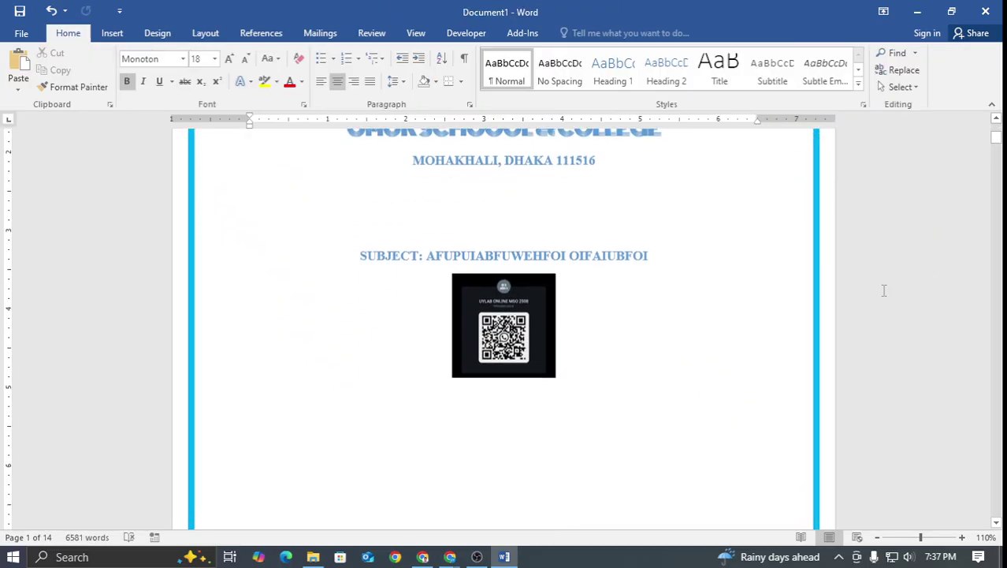
pyautogui.scroll(8, 883, 290)
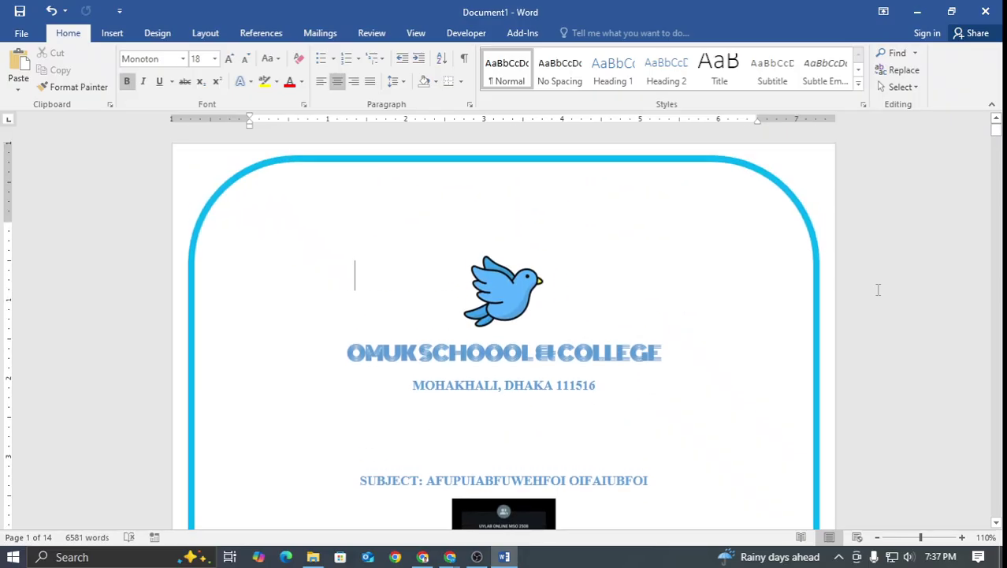
# Open the print preview, look through the cover page and the pages after it, and return to the document
pyautogui.hotkey('ctrl', 'p')
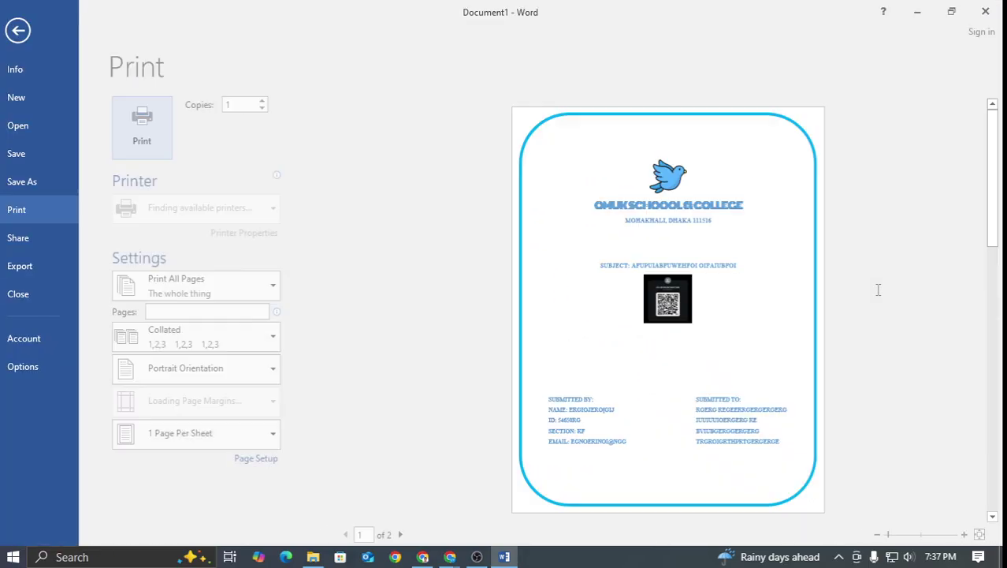
pyautogui.scroll(-4, 650, 354)
pyautogui.scroll(4, 656, 327)
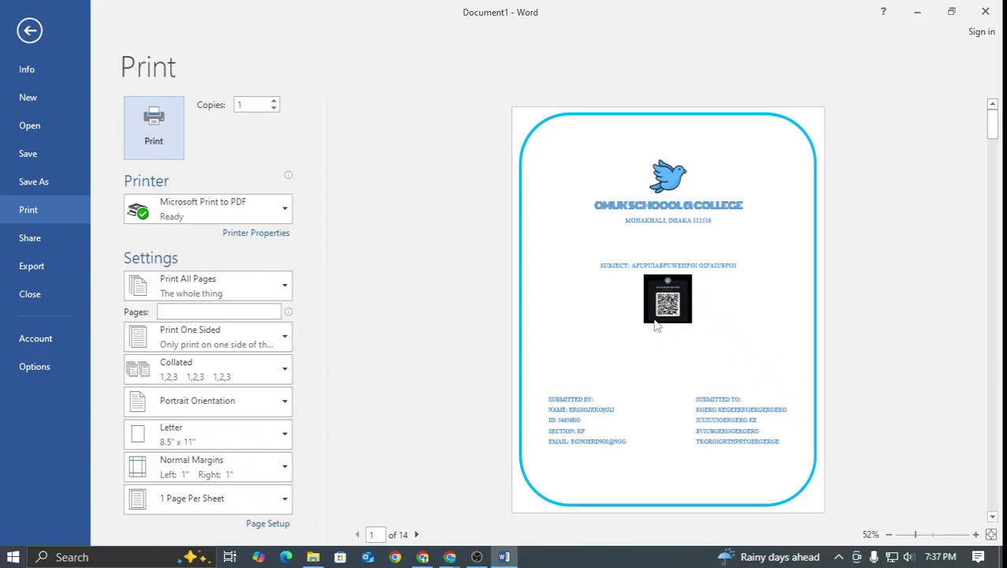
pyautogui.scroll(-7, 658, 325)
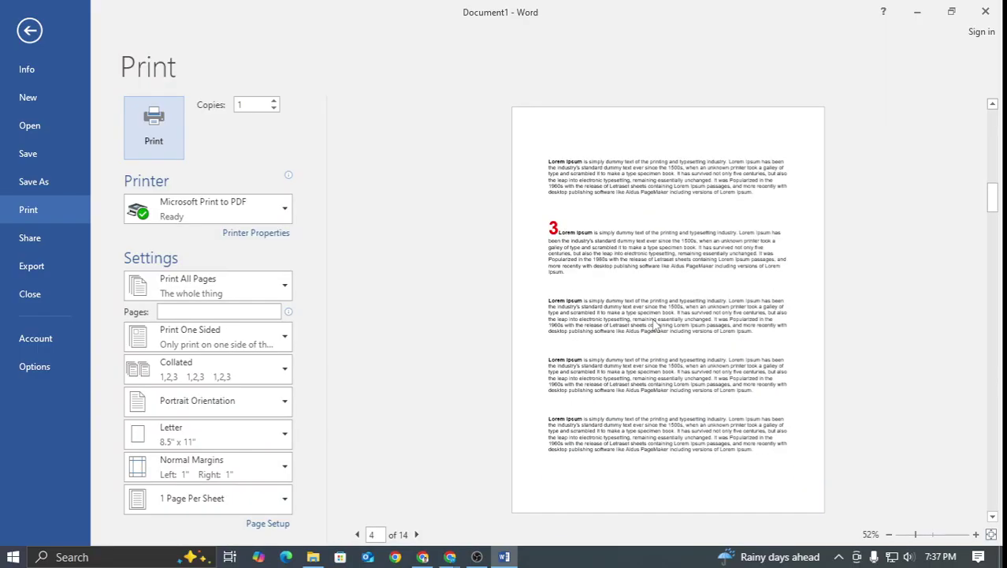
pyautogui.scroll(-4, 653, 325)
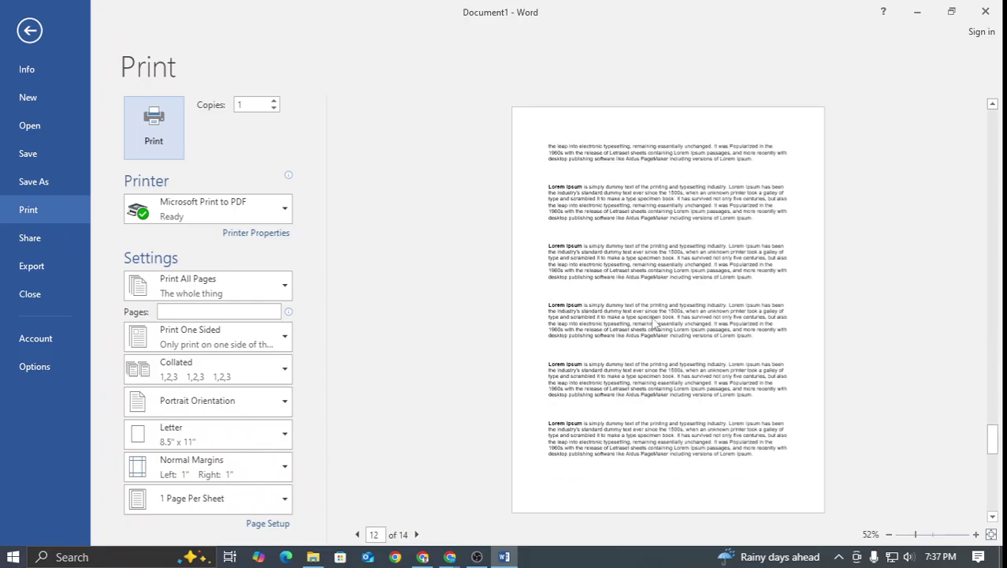
pyautogui.scroll(11, 653, 325)
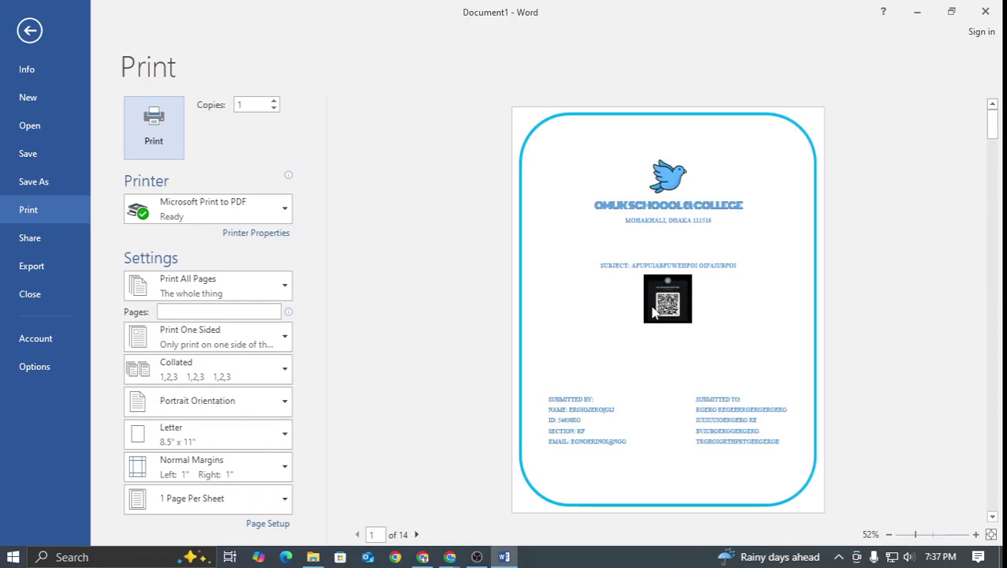
pyautogui.click(29, 30)
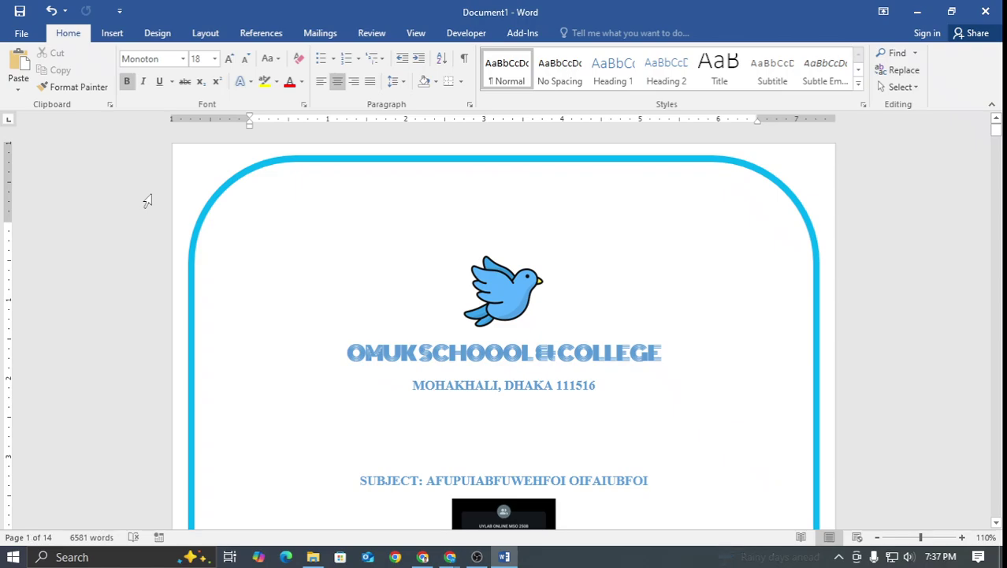
# Insert a blank page on the empty line after the first full Lorem Ipsum paragraph on page 3
pyautogui.scroll(-3, 146, 193)
pyautogui.scroll(3, 189, 193)
pyautogui.click(113, 33)
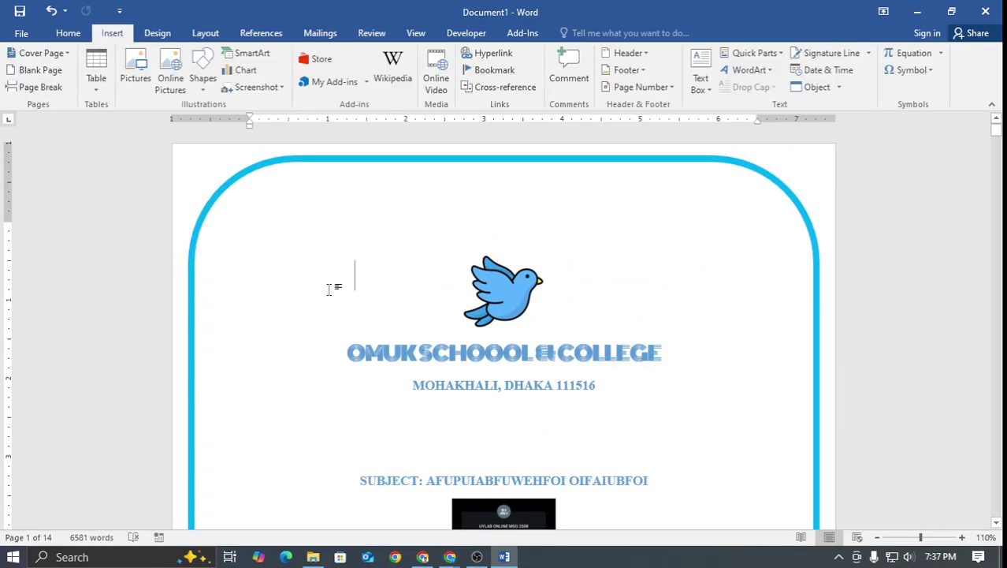
pyautogui.scroll(-15, 328, 289)
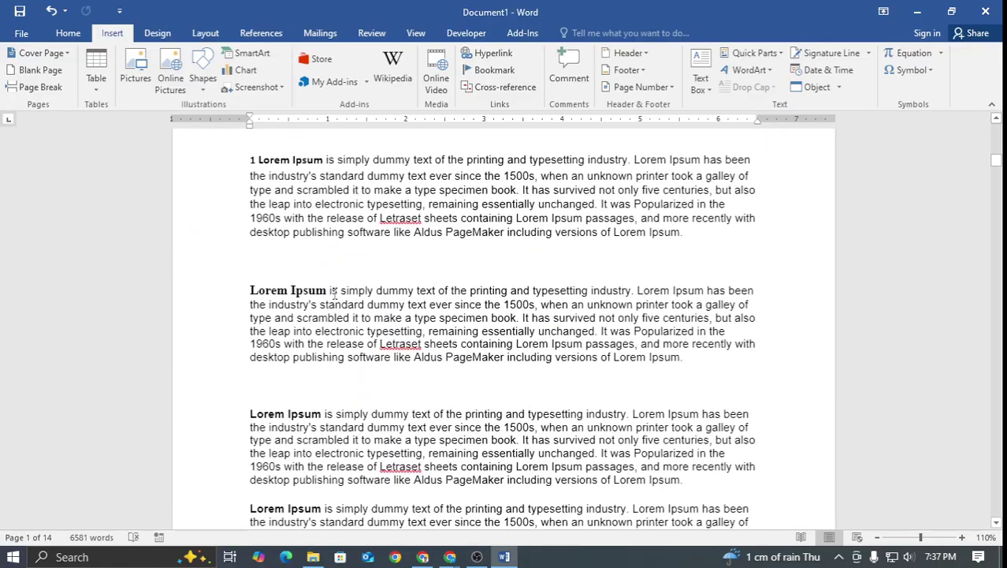
pyautogui.scroll(-5, 331, 300)
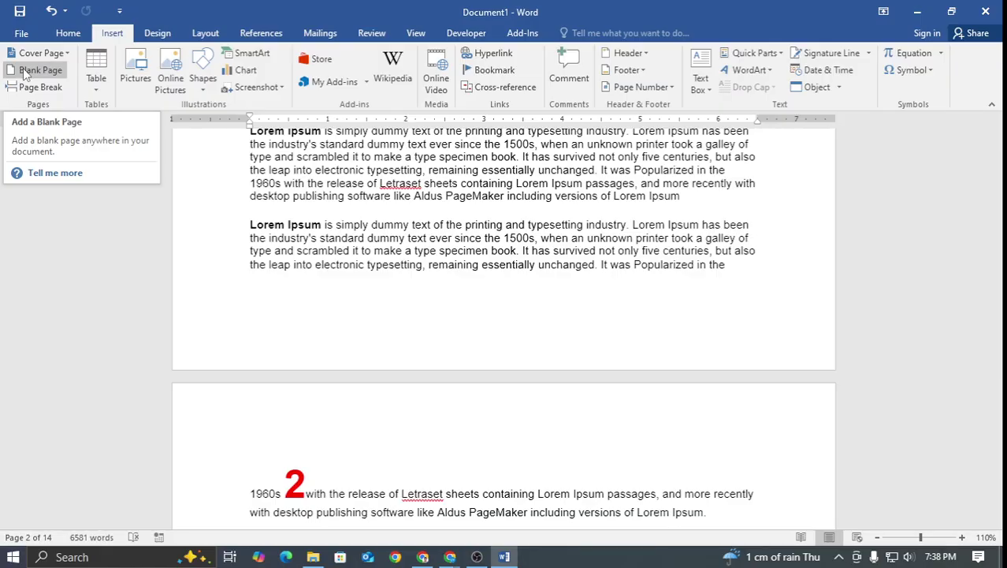
pyautogui.scroll(-5, 367, 242)
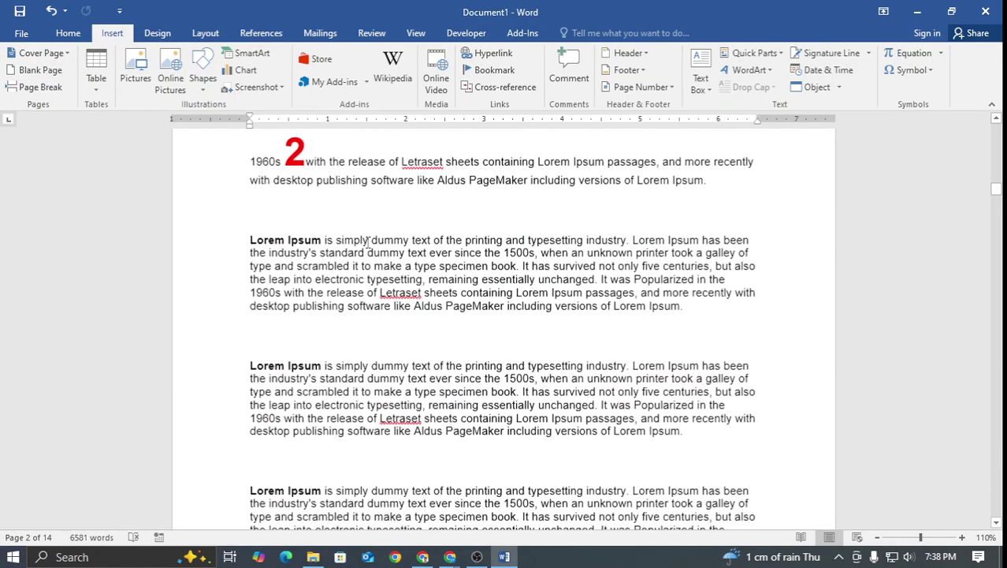
pyautogui.scroll(-1, 368, 242)
pyautogui.click(275, 278)
pyautogui.scroll(-2, 273, 279)
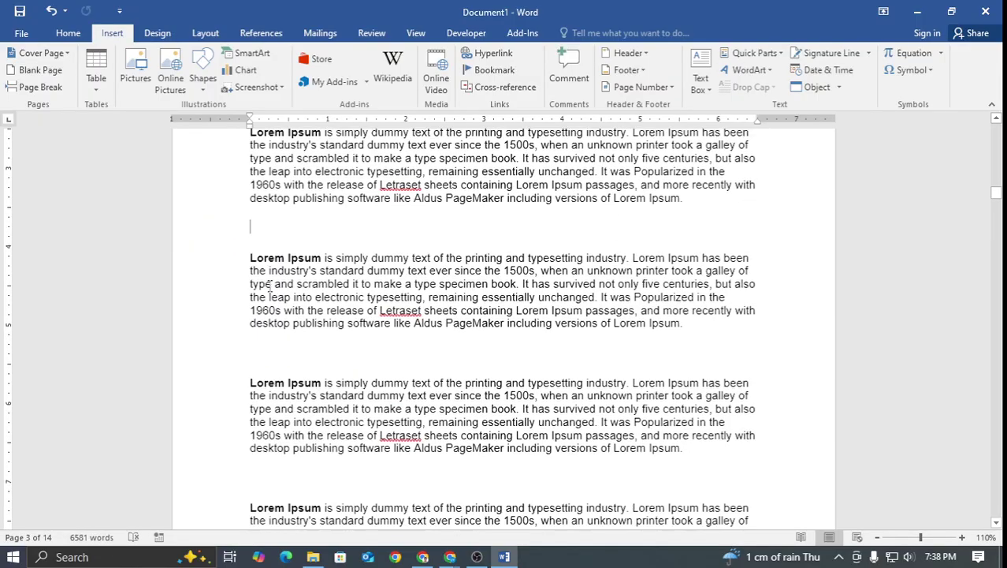
pyautogui.scroll(3, 272, 281)
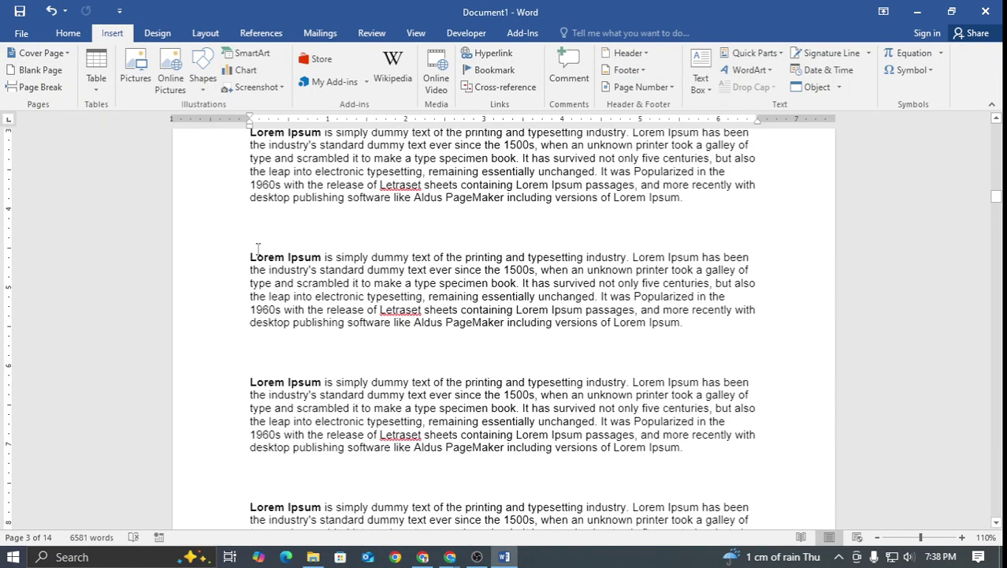
pyautogui.click(40, 70)
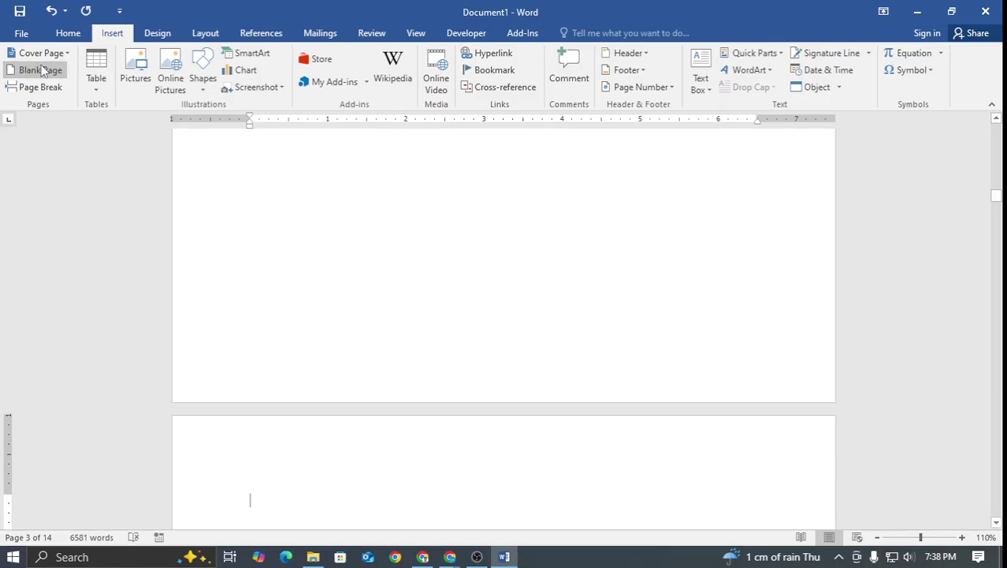
# Check where the text continues after the inserted blank page, and undo the insertion
pyautogui.scroll(3, 305, 315)
pyautogui.scroll(-4, 307, 320)
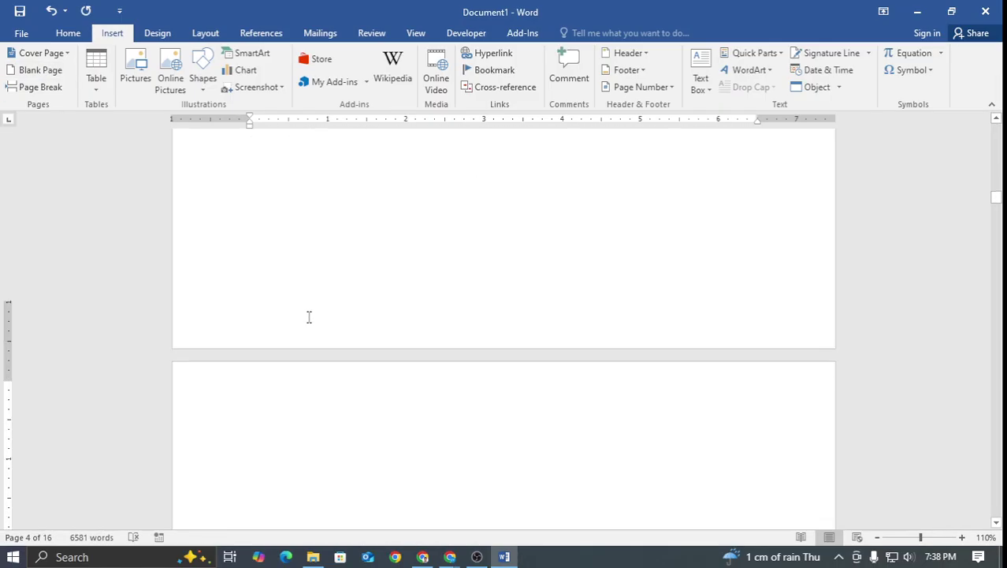
pyautogui.scroll(-10, 309, 320)
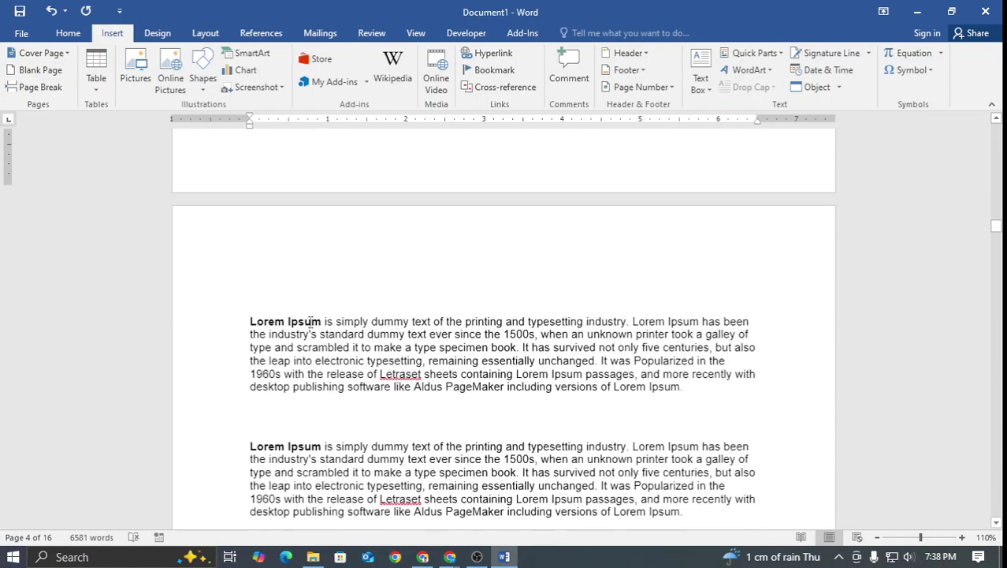
pyautogui.scroll(10, 312, 316)
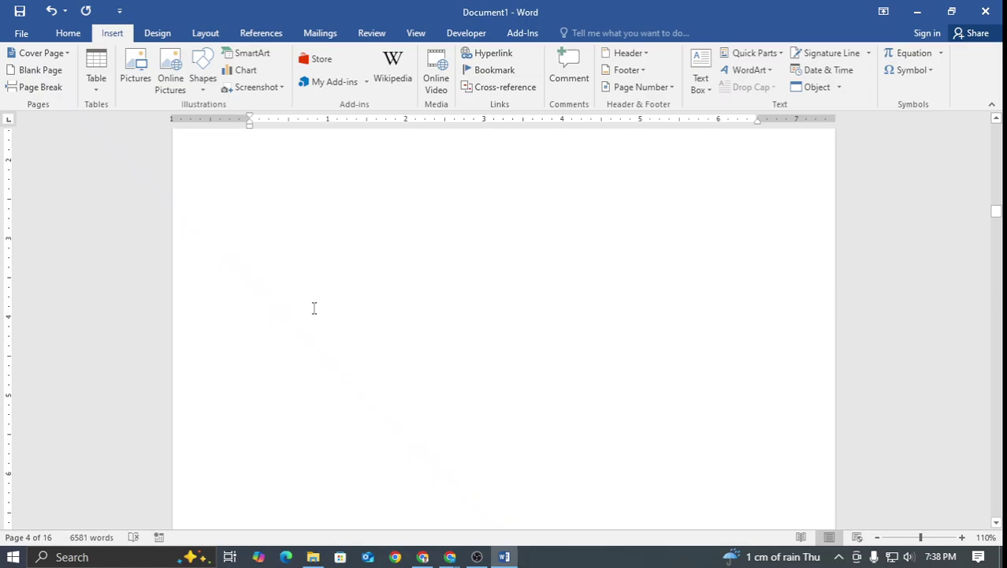
pyautogui.scroll(-7, 318, 308)
pyautogui.scroll(7, 319, 308)
pyautogui.scroll(-12, 319, 308)
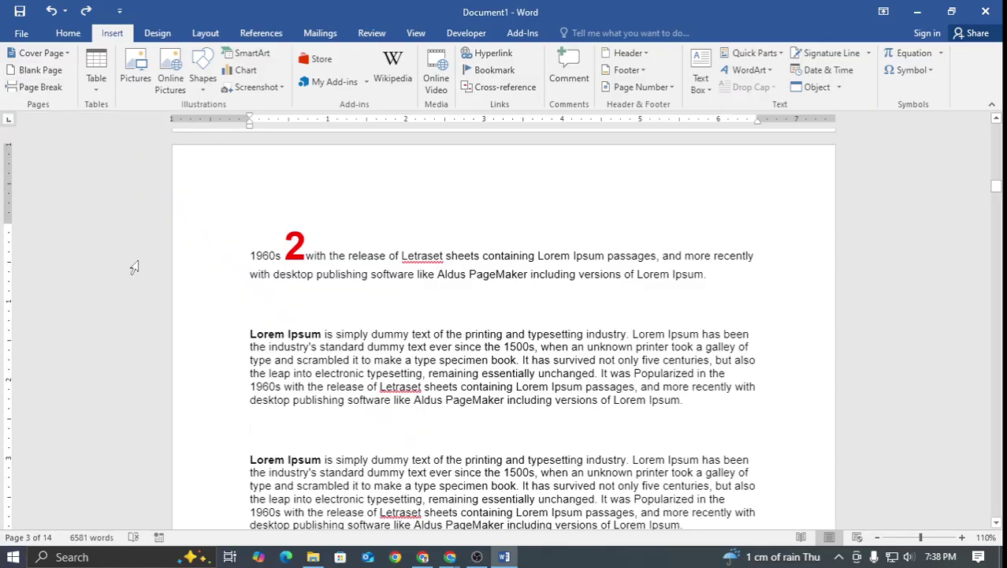
pyautogui.click(477, 556)
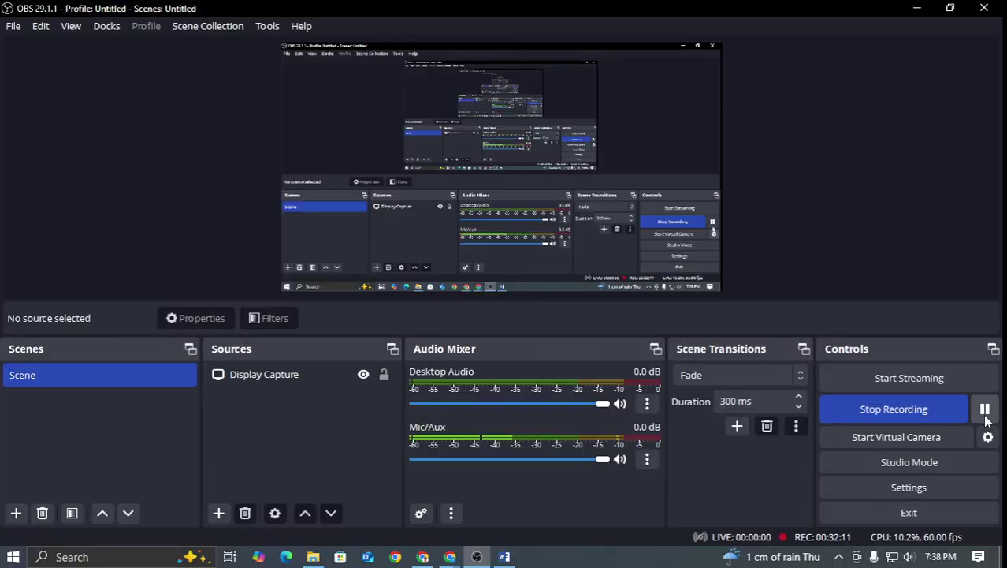
pyautogui.click(505, 557)
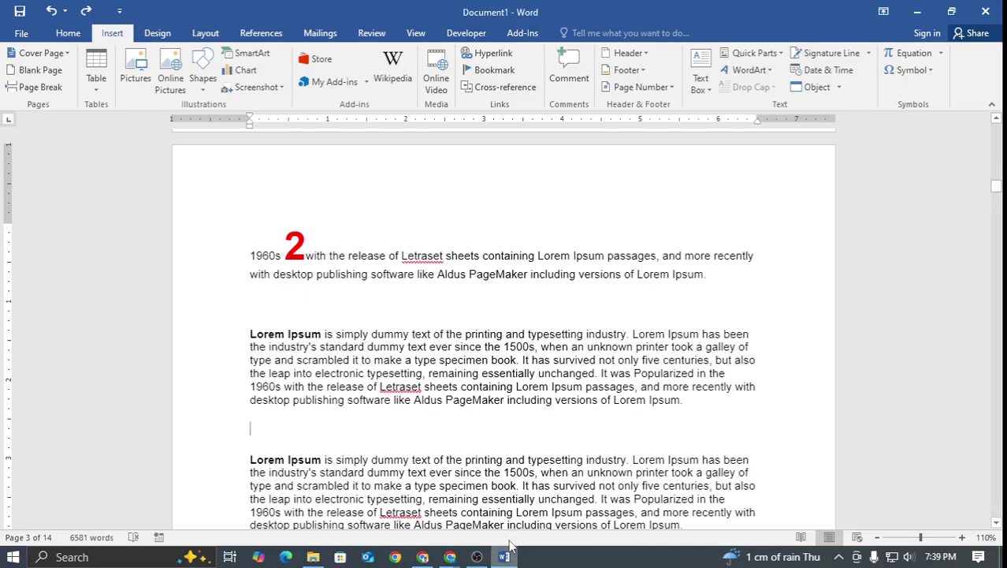
# Examine the paragraph with the large red 2 and the Lorem Ipsum paragraph below it on page 3
pyautogui.scroll(-2, 313, 320)
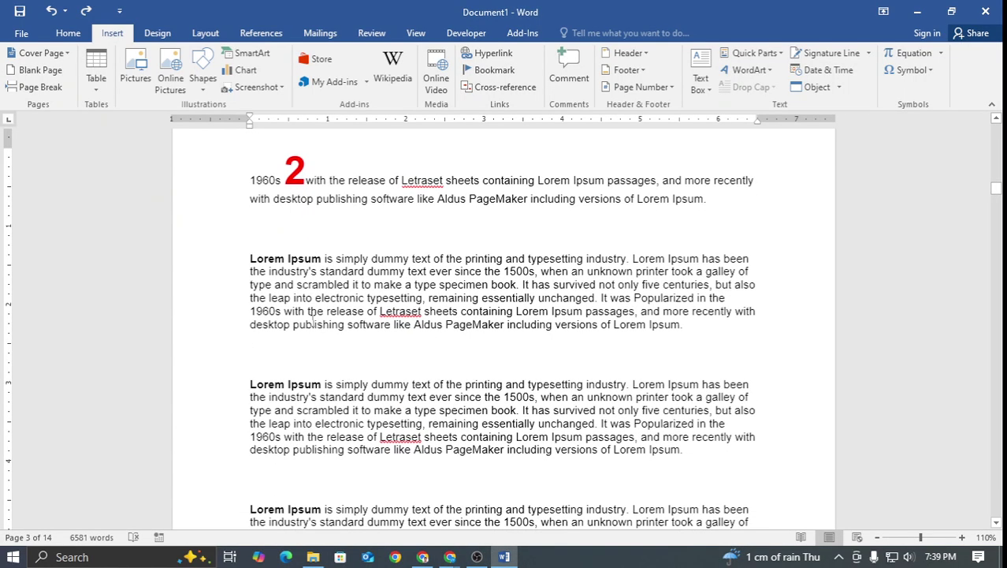
pyautogui.scroll(-2, 258, 221)
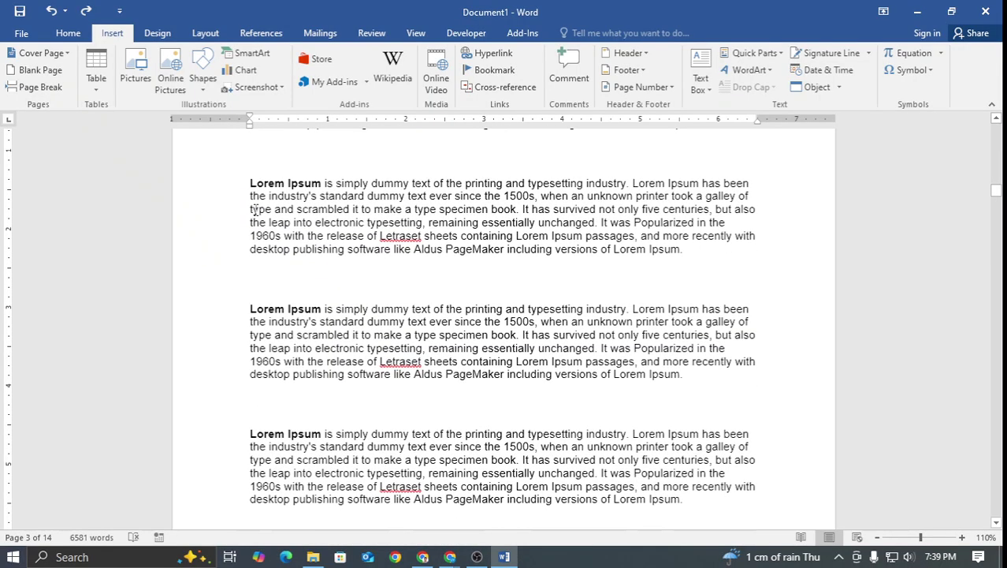
pyautogui.click(251, 188)
pyautogui.moveTo(250, 187); pyautogui.dragTo(282, 236)
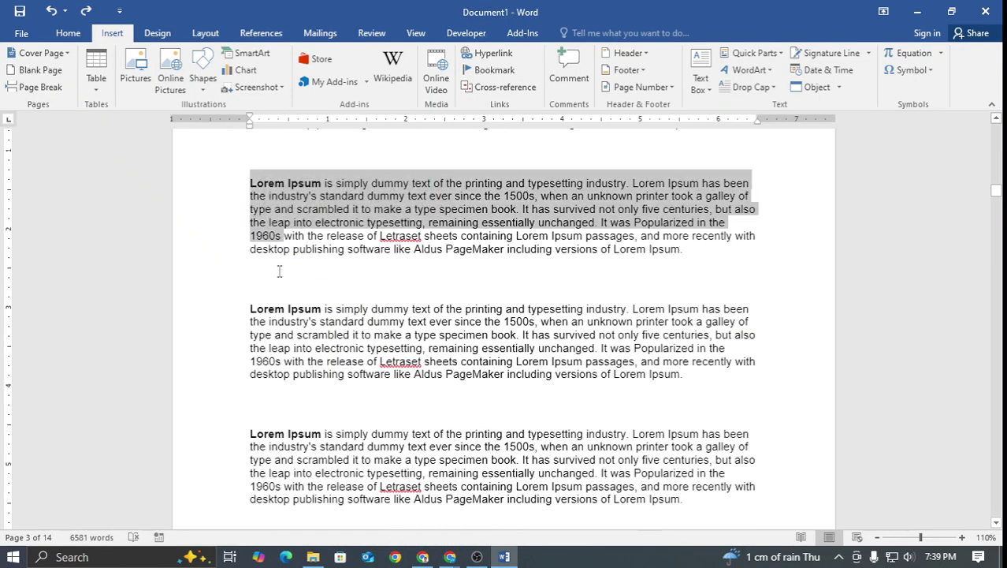
pyautogui.scroll(3, 300, 239)
pyautogui.click(306, 223)
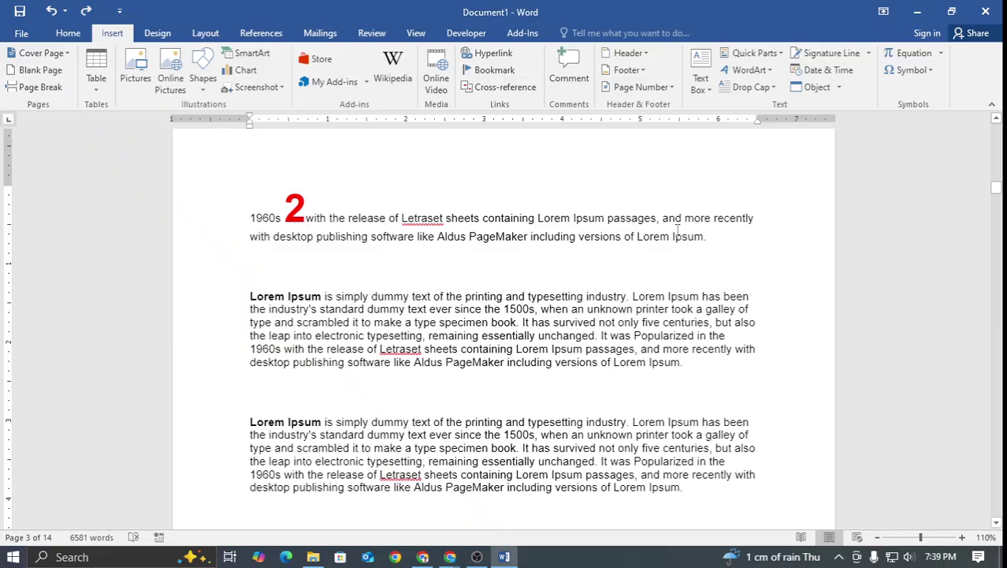
pyautogui.moveTo(678, 239); pyautogui.dragTo(580, 239)
pyautogui.click(269, 237)
# Select the Lorem Ipsum paragraphs below the red 2 paragraph through the end of page 3 and review the selection
pyautogui.scroll(-15, 345, 368)
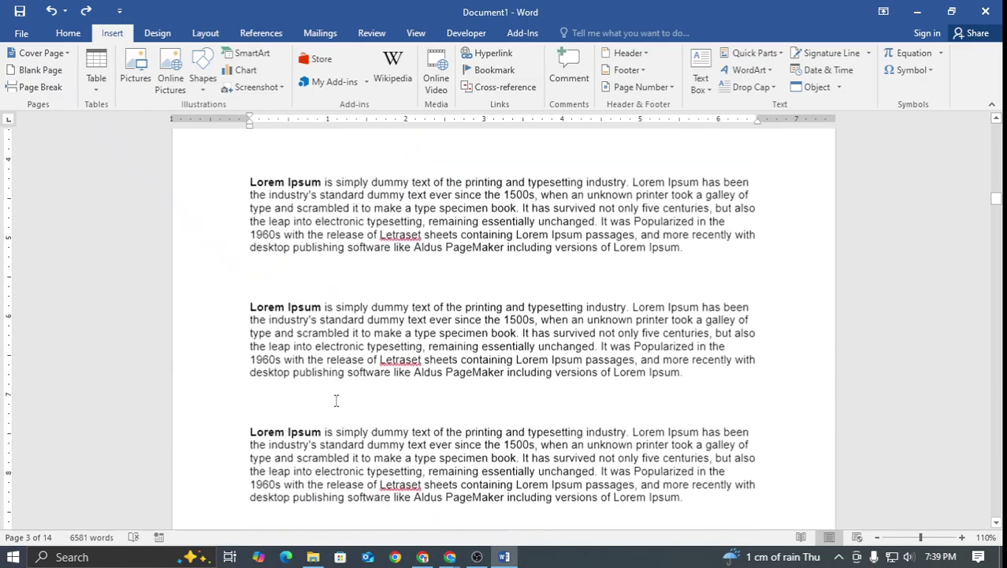
pyautogui.scroll(5, 325, 403)
pyautogui.moveTo(243, 215); pyautogui.dragTo(647, 424)
pyautogui.scroll(-3, 506, 421)
pyautogui.scroll(1, 688, 420)
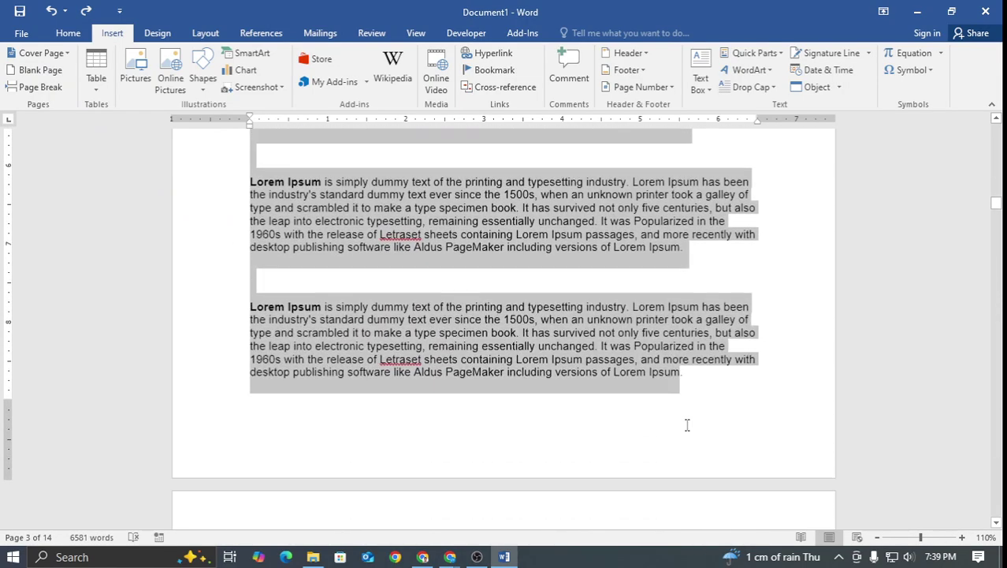
pyautogui.scroll(4, 703, 387)
pyautogui.scroll(3, 362, 464)
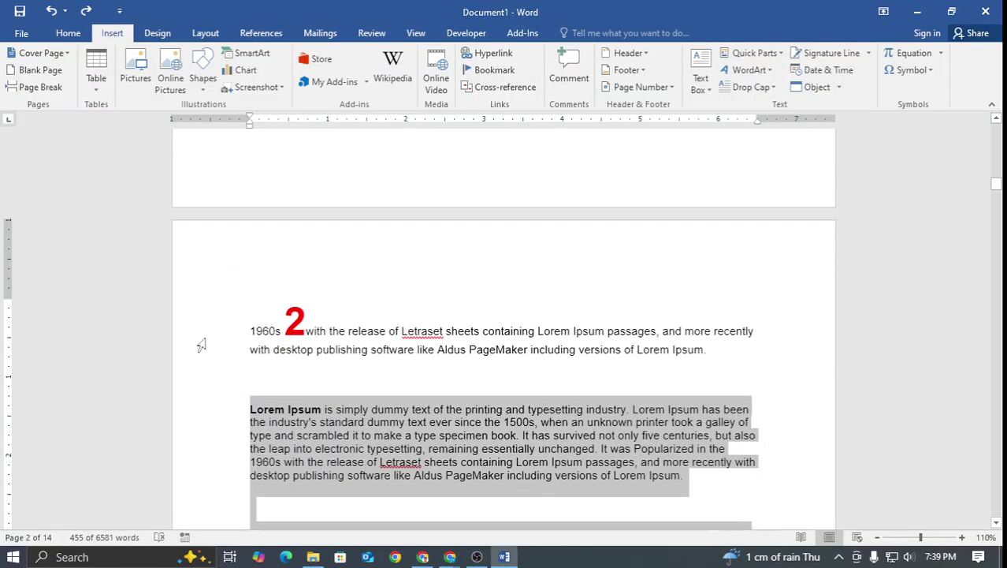
# Move the Lorem Ipsum text below the red 2 paragraph down by adding a run of empty lines before it
pyautogui.click(257, 367)
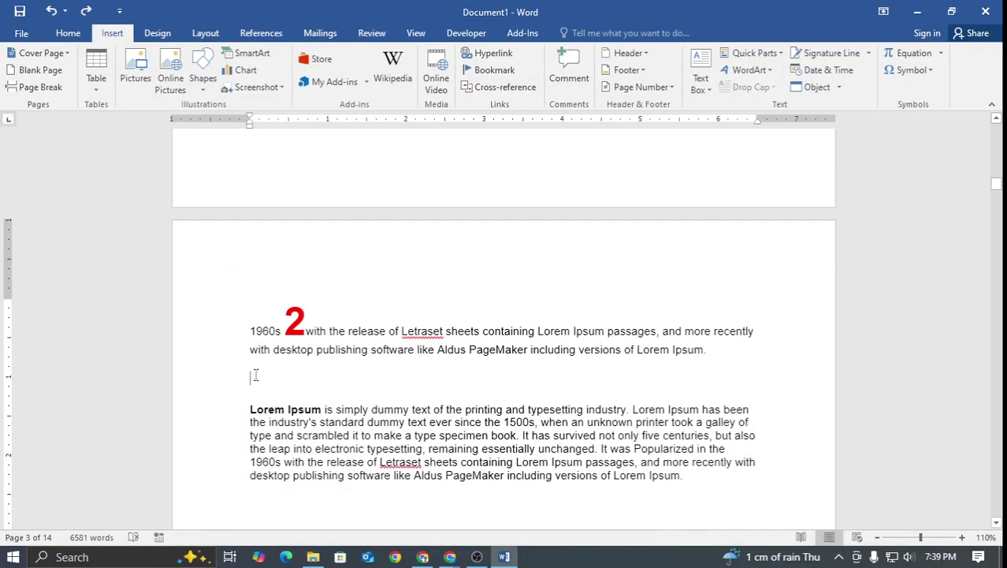
pyautogui.press('Return')
pyautogui.press('Return')
pyautogui.press('Return')
pyautogui.press('Return')
pyautogui.press('Return')
pyautogui.press('Return')
pyautogui.press('Return')
pyautogui.press('Return')
pyautogui.press('Return')
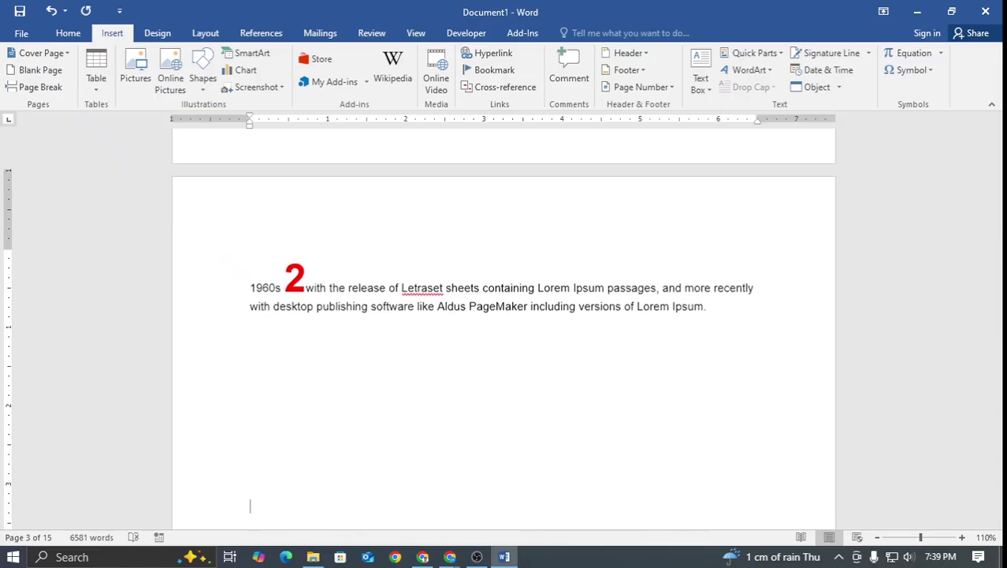
# Remove the added empty lines between the red 2 paragraph and the Lorem Ipsum text
pyautogui.press('BackSpace')
pyautogui.press('BackSpace')
pyautogui.press('BackSpace')
pyautogui.press('BackSpace')
pyautogui.press('BackSpace')
pyautogui.press('BackSpace')
pyautogui.press('BackSpace')
pyautogui.press('BackSpace')
pyautogui.press('BackSpace')
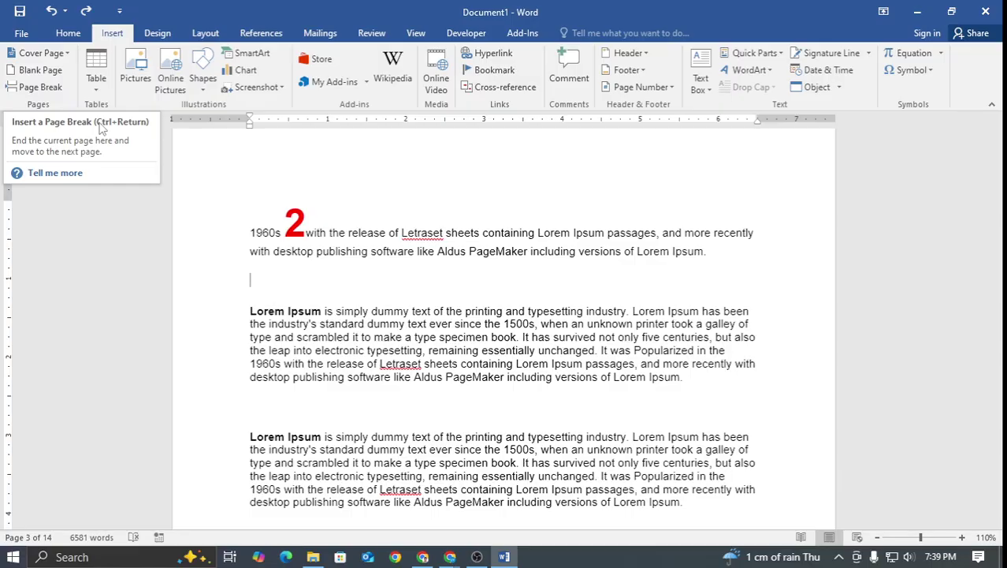
# Insert a page break on the empty line below the red 2 paragraph, and remove it again
pyautogui.click(34, 87)
pyautogui.scroll(-3, 386, 323)
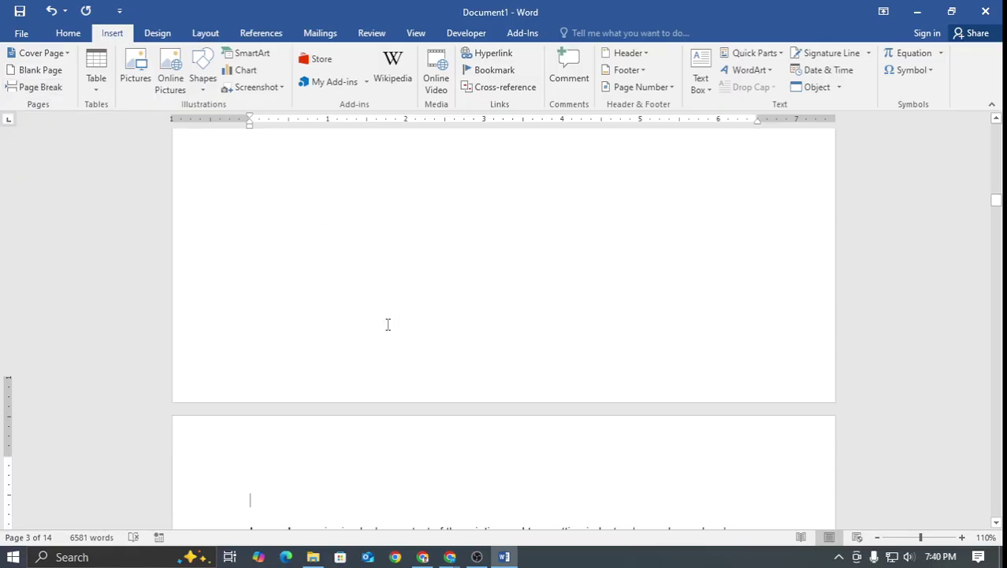
pyautogui.scroll(-2, 387, 323)
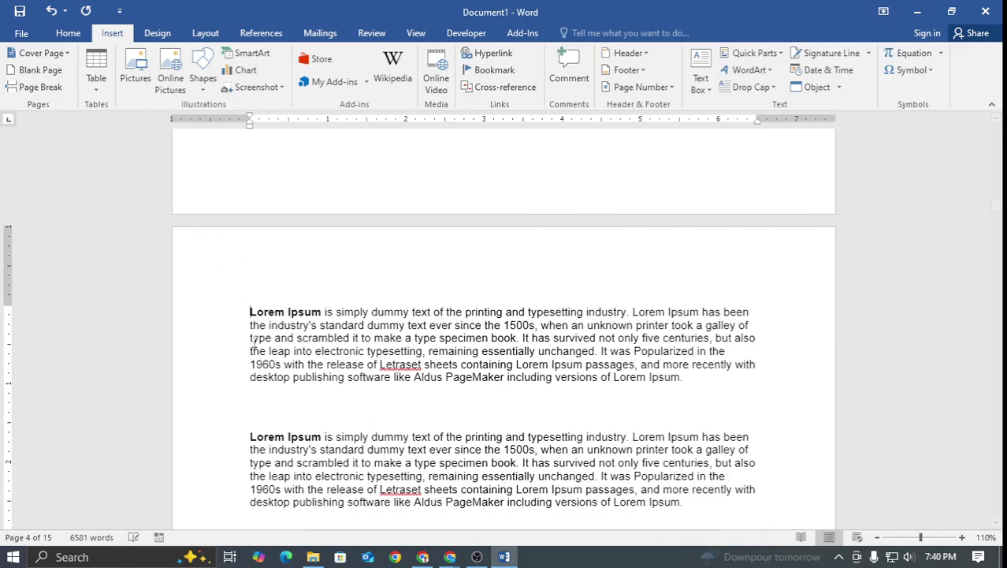
pyautogui.scroll(-4, 266, 333)
pyautogui.scroll(-1, 268, 333)
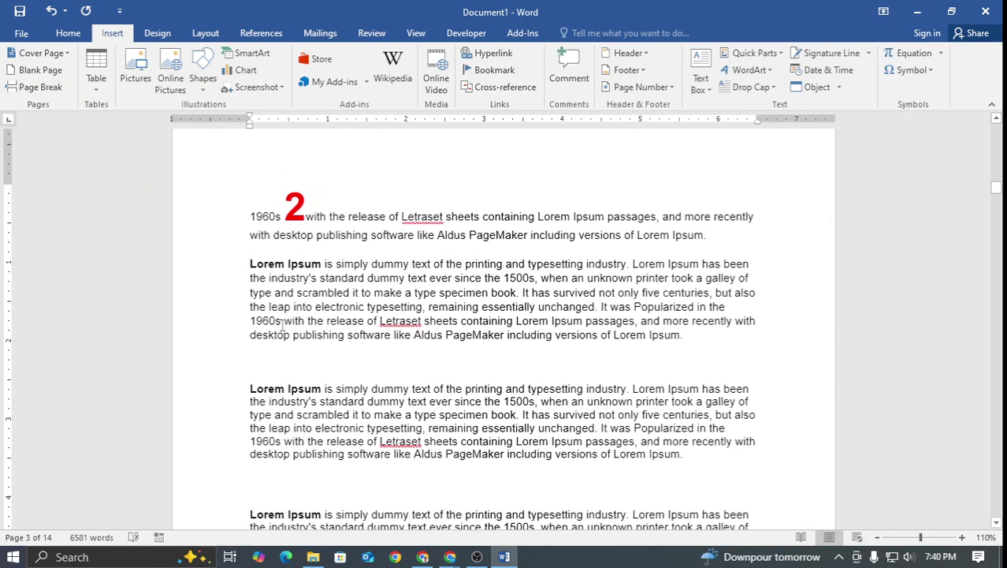
# Insert page breaks before the first and third Lorem Ipsum paragraphs below the red 2 paragraph, and review the separated pages
pyautogui.scroll(-4, 281, 323)
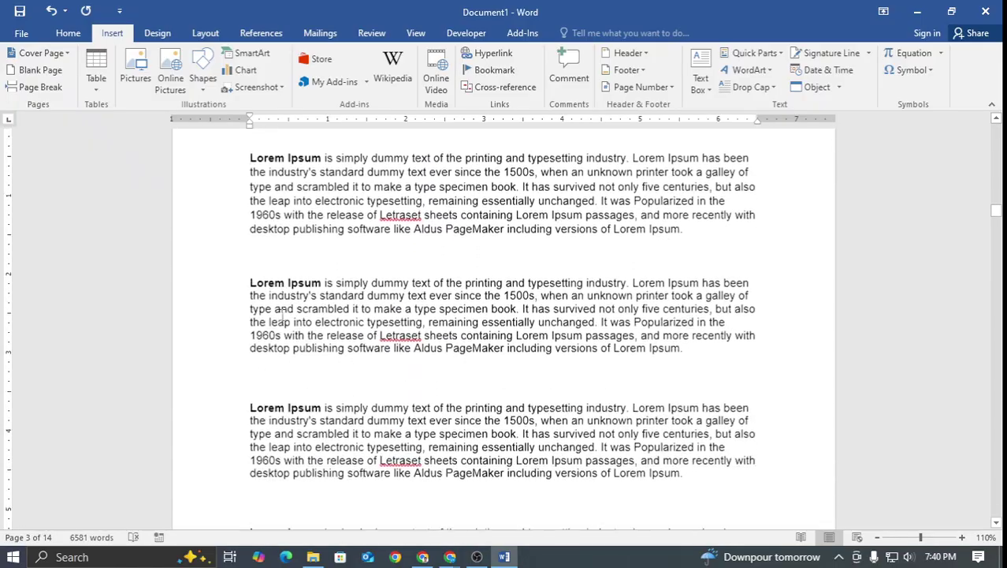
pyautogui.scroll(6, 281, 317)
pyautogui.click(370, 344)
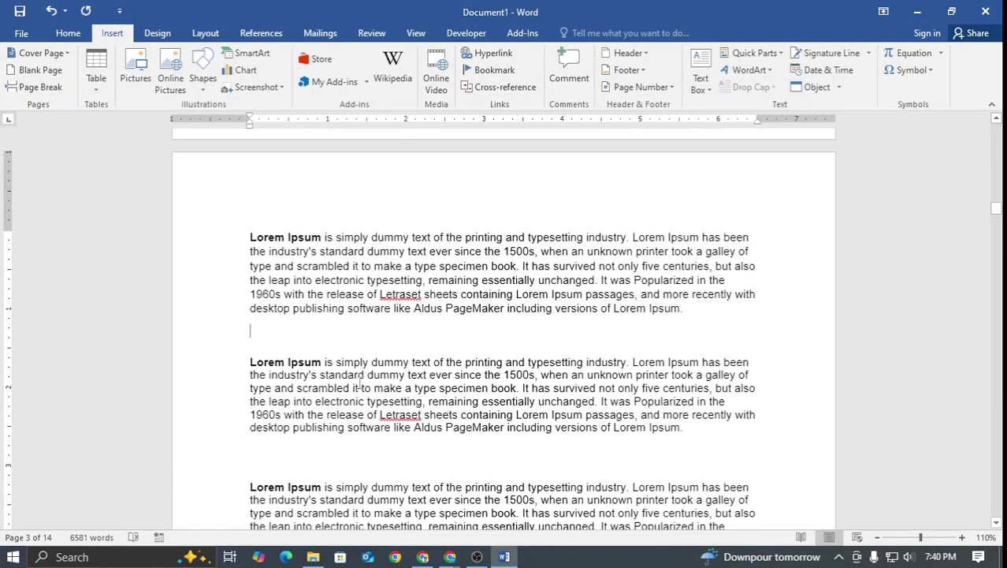
pyautogui.click(361, 384)
pyautogui.scroll(-2, 362, 378)
pyautogui.scroll(-1, 362, 378)
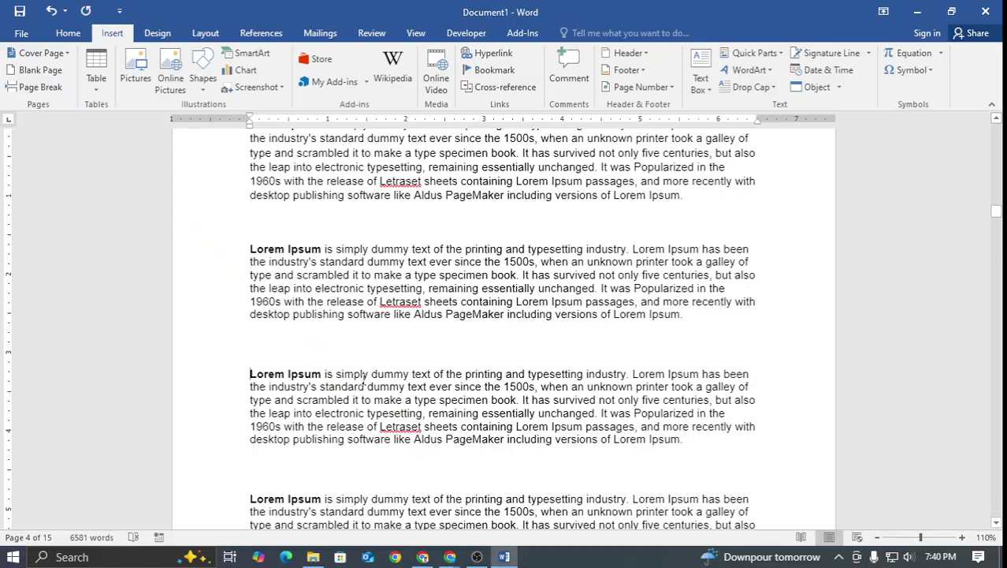
pyautogui.hotkey('ctrl', 'Return')
pyautogui.scroll(-10, 364, 380)
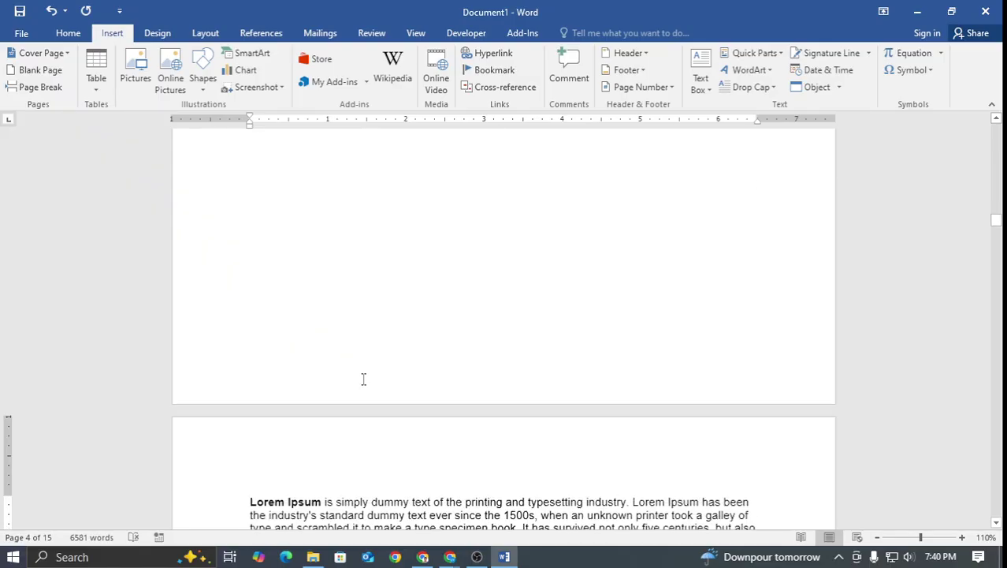
pyautogui.scroll(-10, 365, 378)
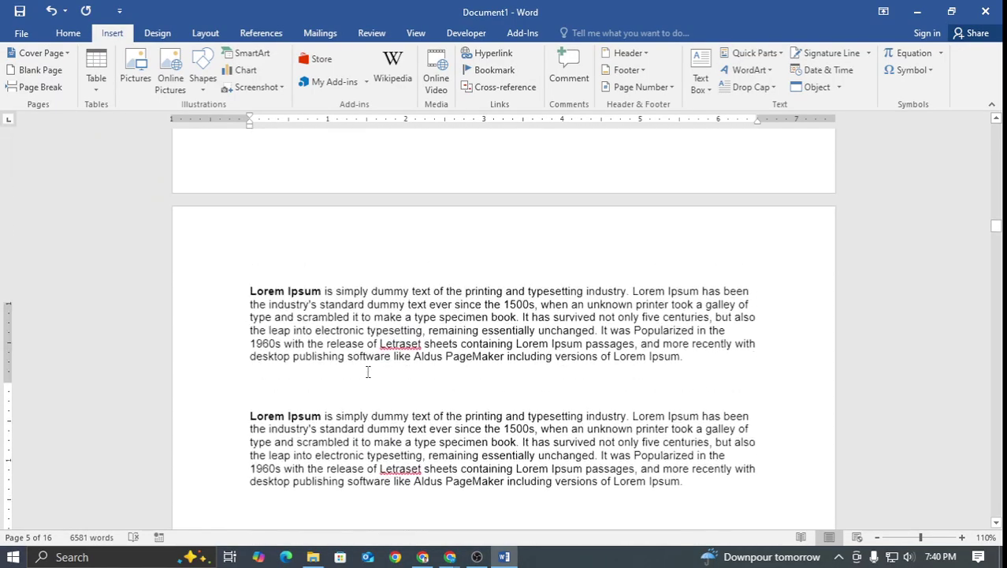
pyautogui.scroll(15, 368, 369)
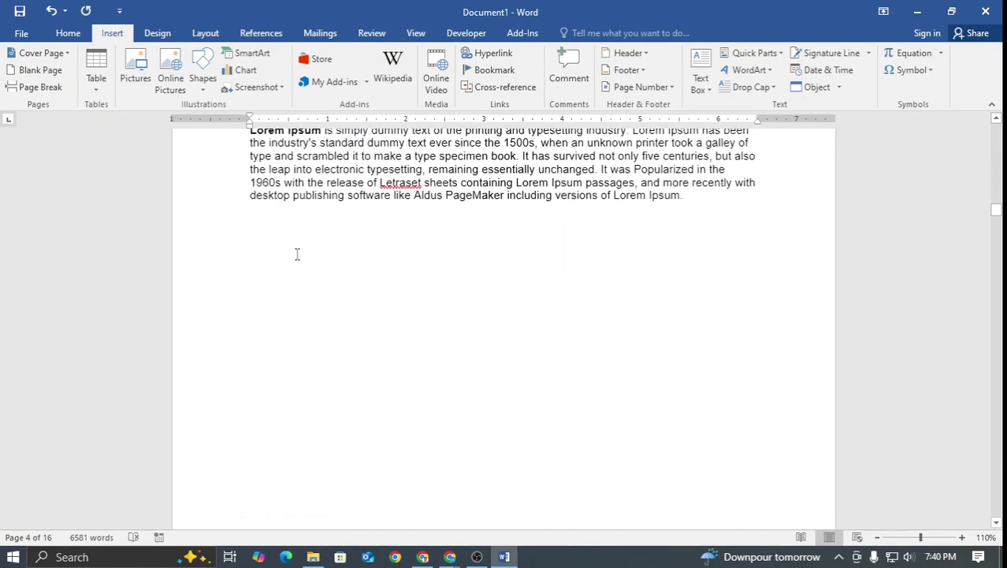
# Delete the entire document content and place the cursor at the start of the blank page
pyautogui.click(298, 254)
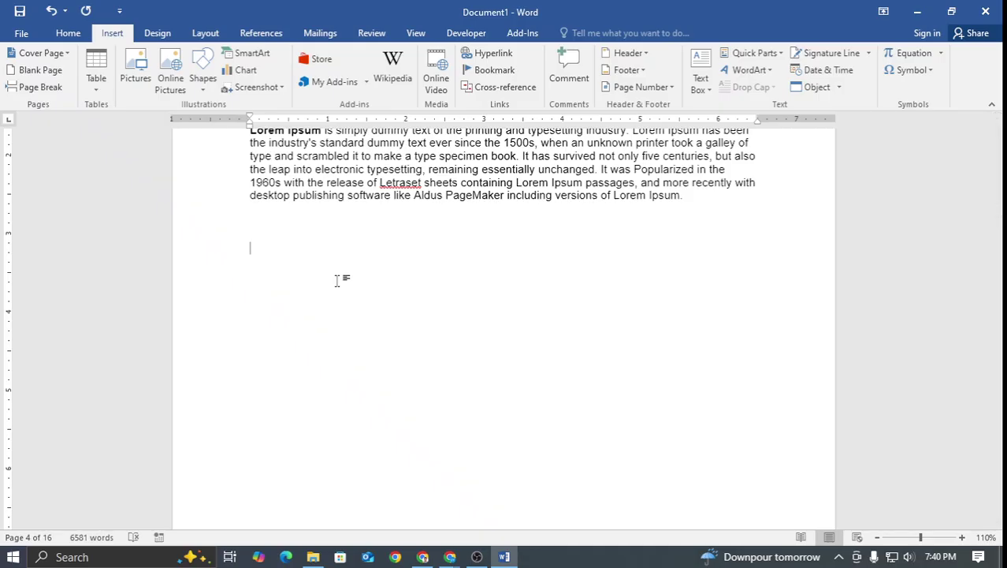
pyautogui.scroll(-10, 337, 280)
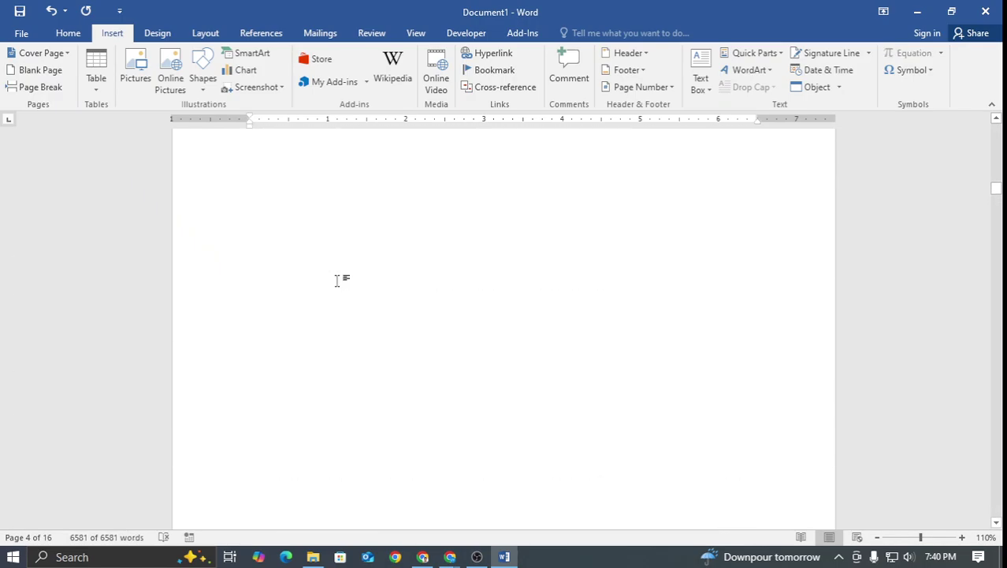
pyautogui.press('Delete')
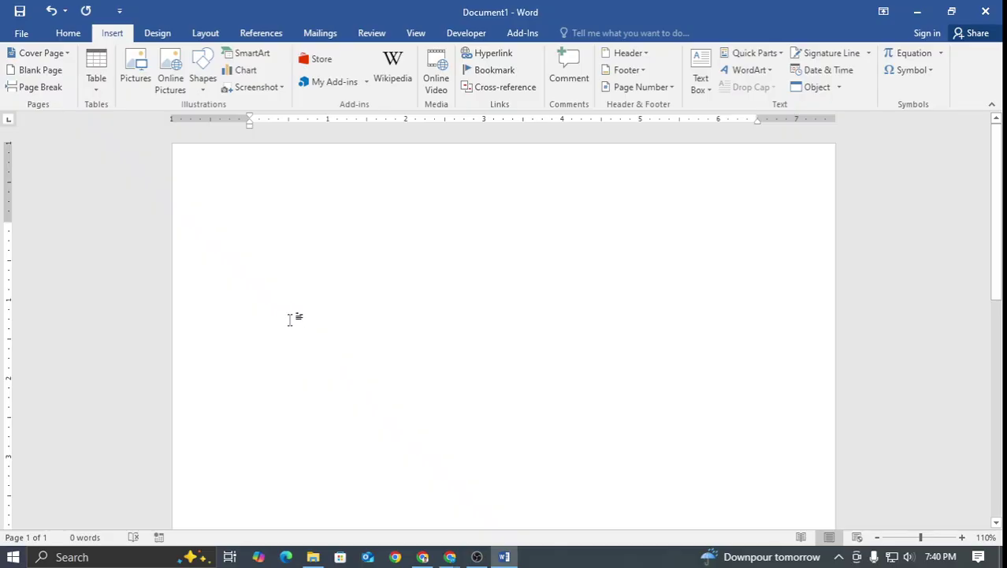
pyautogui.click(237, 324)
pyautogui.click(264, 244)
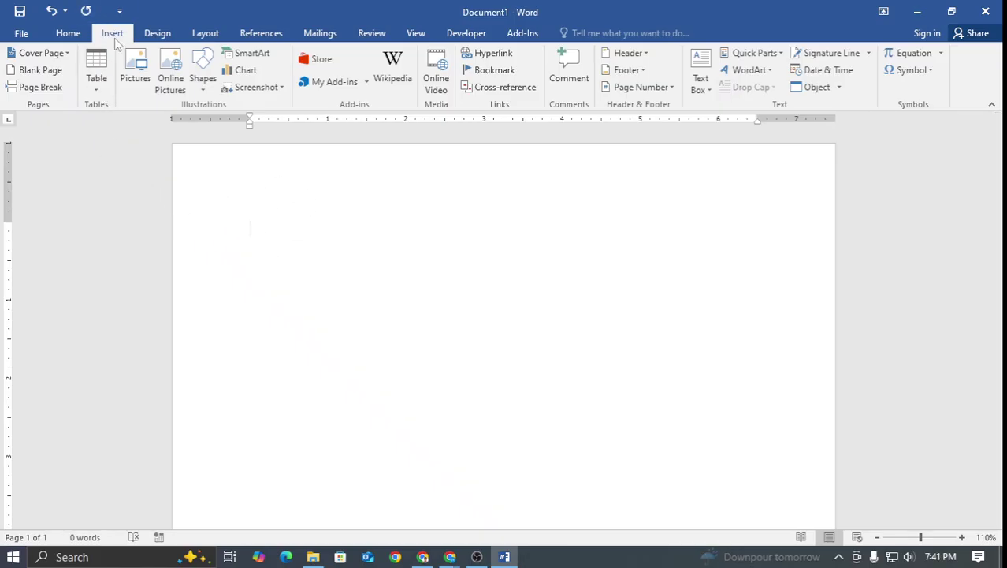
# Insert a table with 4 columns and 5 rows using the size grid, and delete it again
pyautogui.click(94, 81)
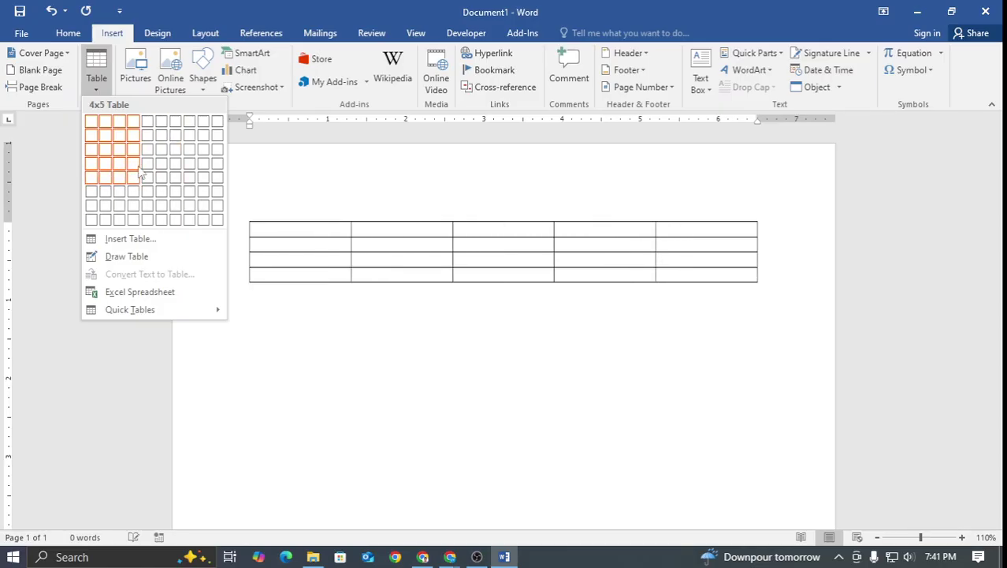
pyautogui.click(101, 82)
pyautogui.click(103, 84)
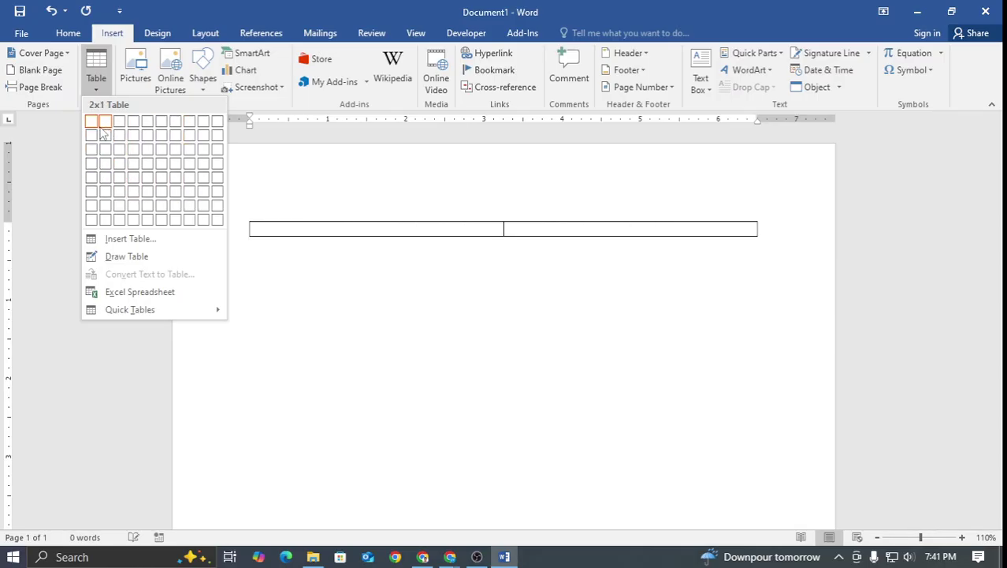
pyautogui.click(132, 183)
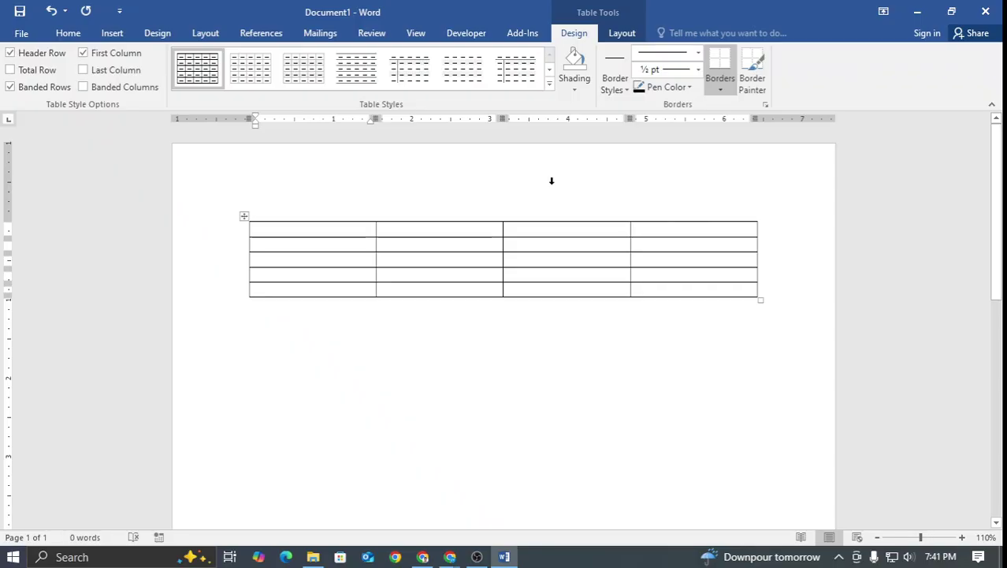
pyautogui.hotkey('ctrl', 'a')
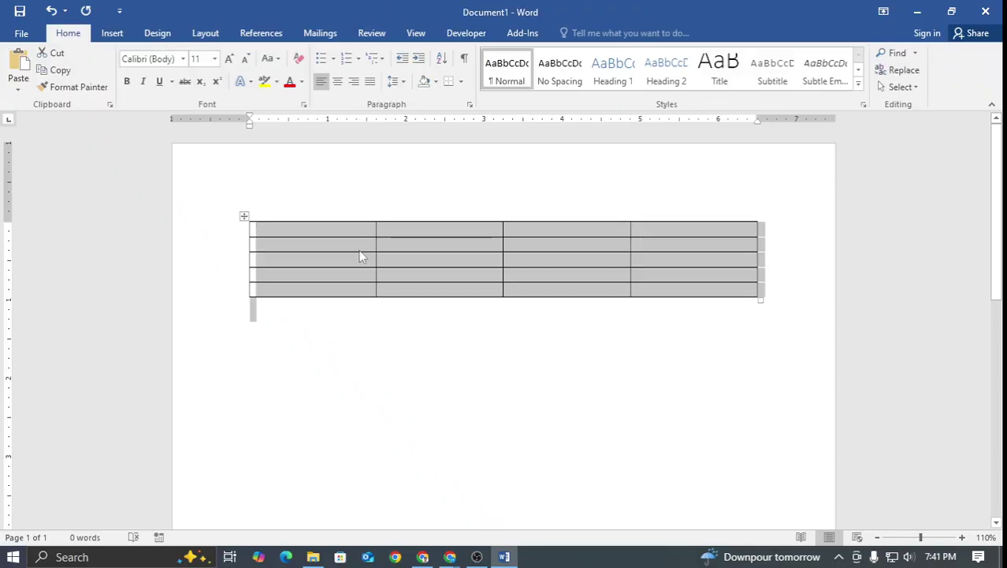
pyautogui.press('Delete')
# Insert a table with 4 columns and 4 rows by entering its dimensions, keeping the fixed column width at Auto
pyautogui.click(112, 32)
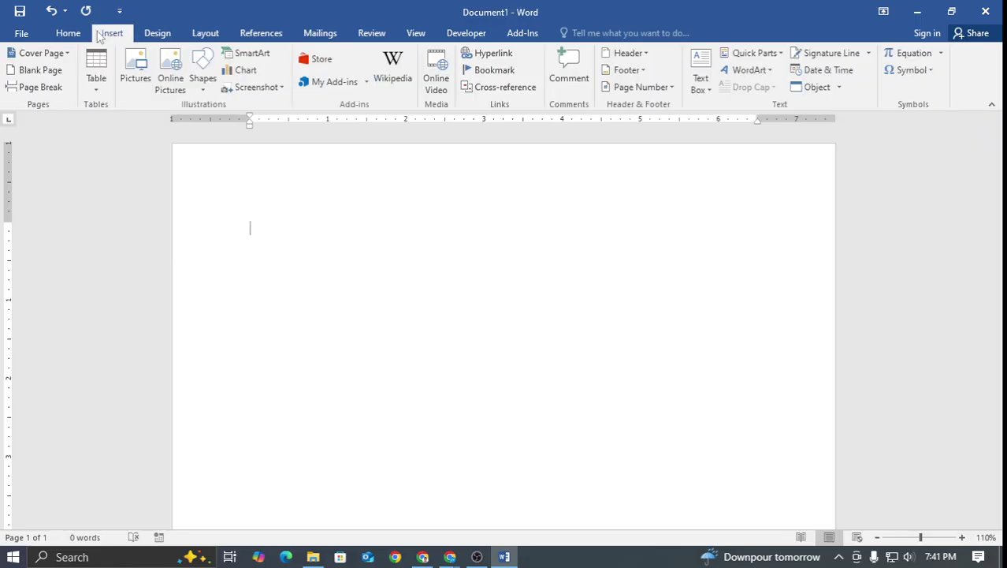
pyautogui.click(96, 82)
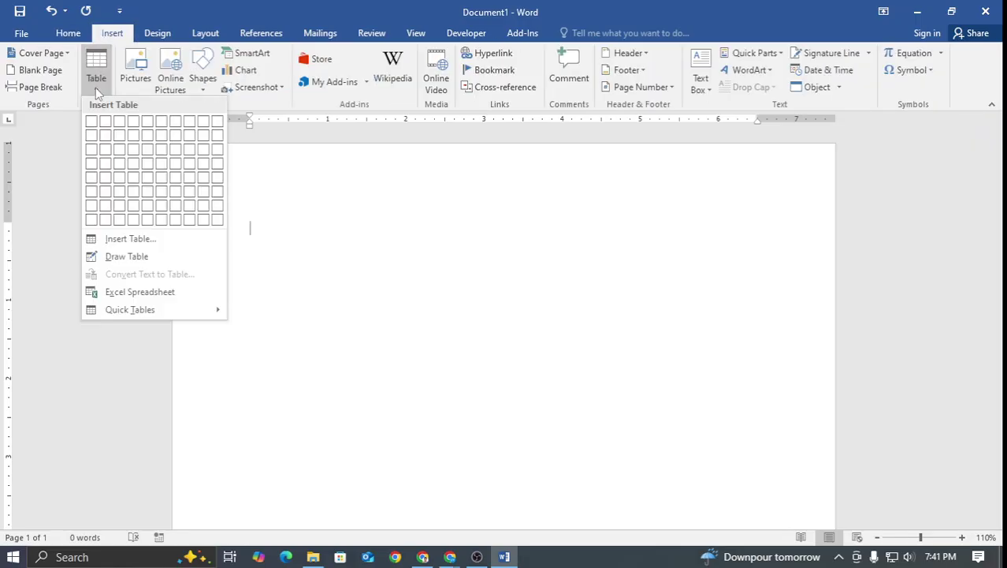
pyautogui.click(130, 240)
pyautogui.moveTo(432, 180); pyautogui.dragTo(458, 231)
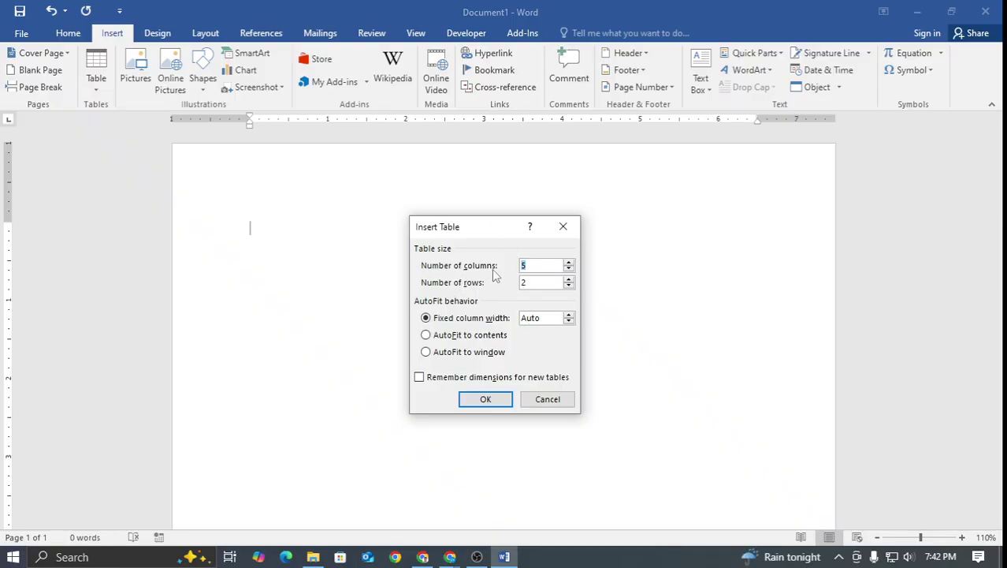
pyautogui.click(533, 282)
pyautogui.press('BackSpace')
pyautogui.write('4')
pyautogui.doubleClick(523, 264)
pyautogui.write('4')
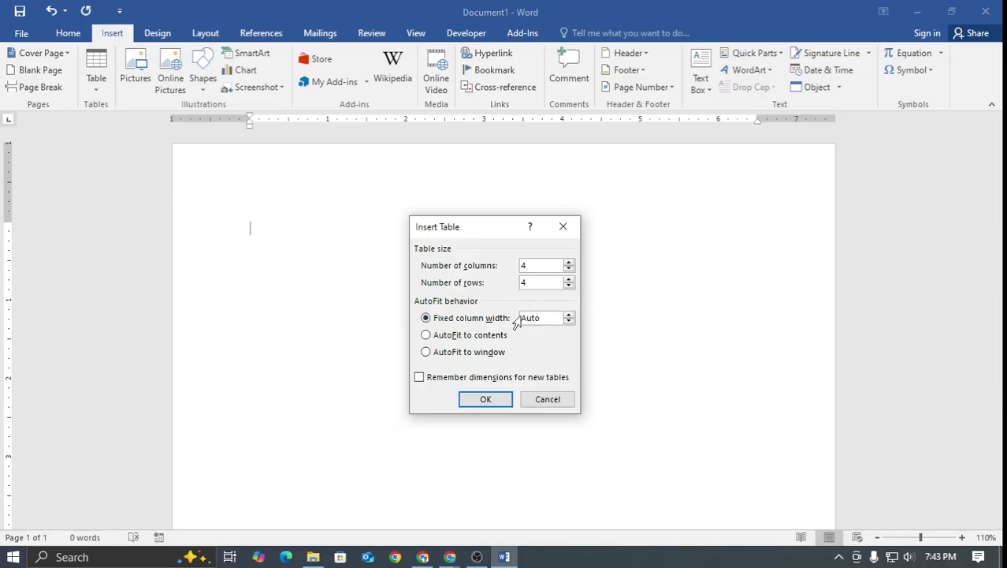
pyautogui.click(484, 400)
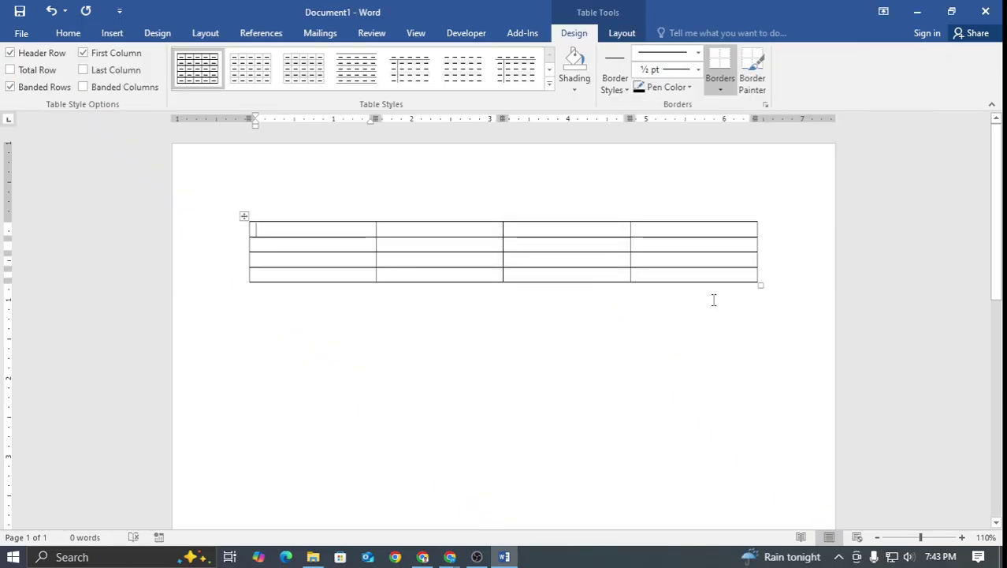
pyautogui.press('Print')
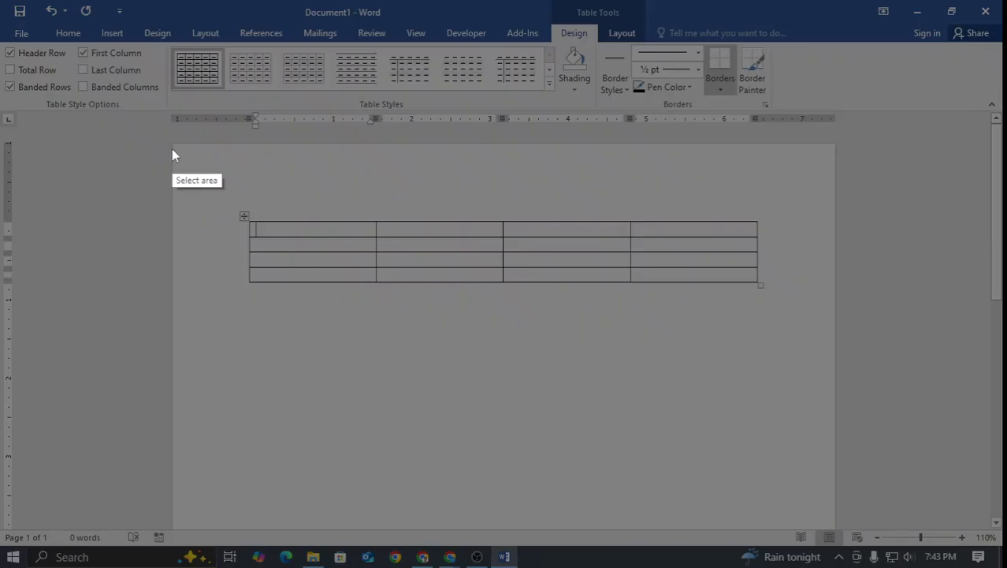
pyautogui.moveTo(172, 144); pyautogui.dragTo(247, 328)
pyautogui.moveTo(213, 272)
pyautogui.mouseDown()
pyautogui.moveTo(794, 266)
pyautogui.moveTo(209, 290)
pyautogui.moveTo(782, 298)
pyautogui.moveTo(805, 289)
pyautogui.moveTo(796, 291)
pyautogui.mouseUp()
pyautogui.press('Escape')
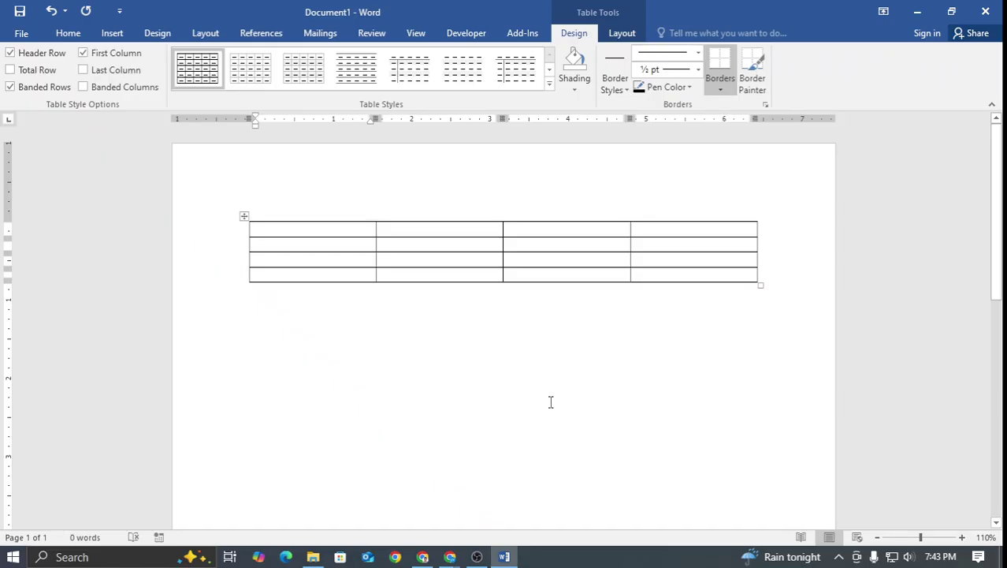
# Undo the fixed-width table and insert a table with 4 rows and 4 columns set to AutoFit to contents
pyautogui.hotkey('ctrl', 'z')
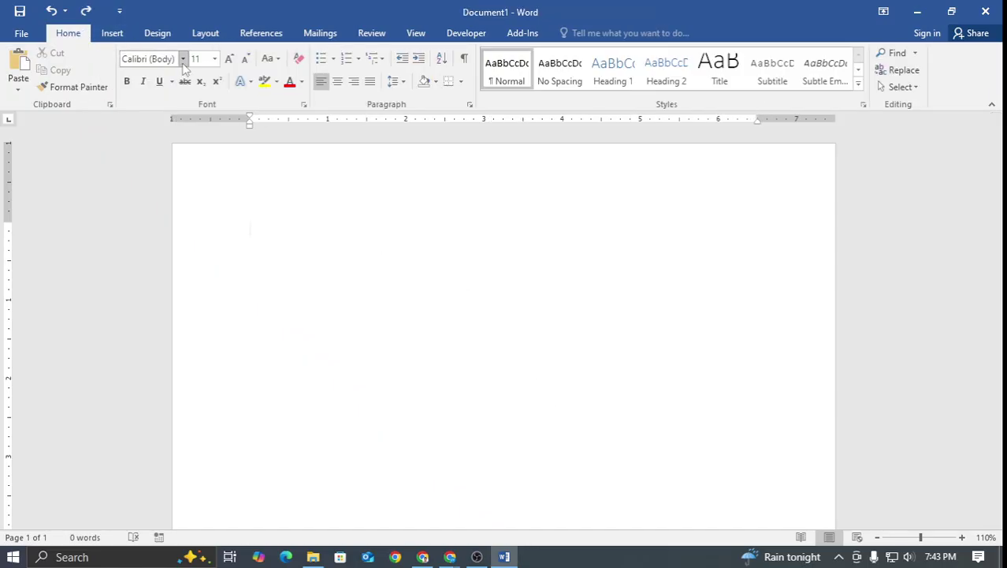
pyautogui.click(112, 32)
pyautogui.click(98, 80)
pyautogui.click(132, 239)
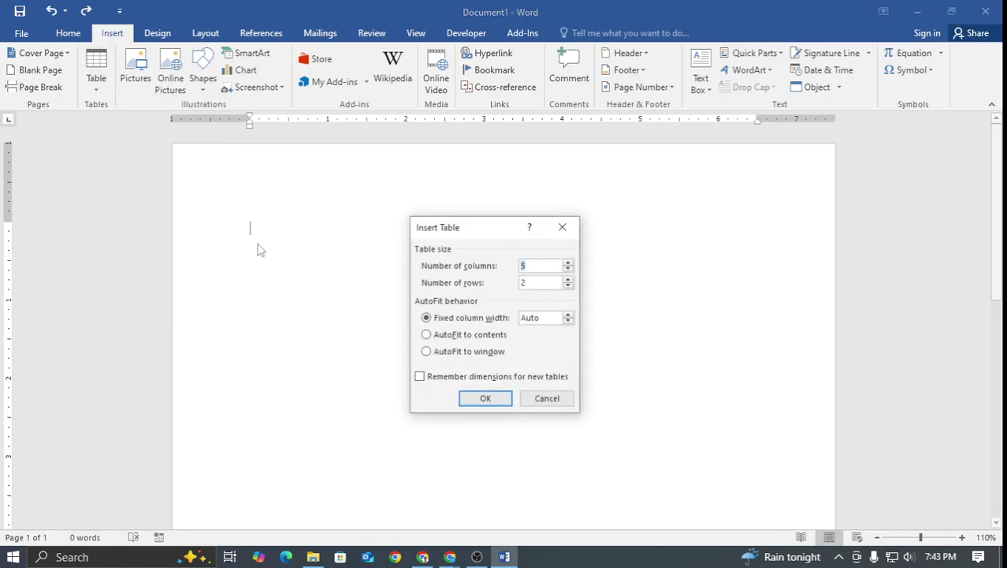
pyautogui.click(426, 335)
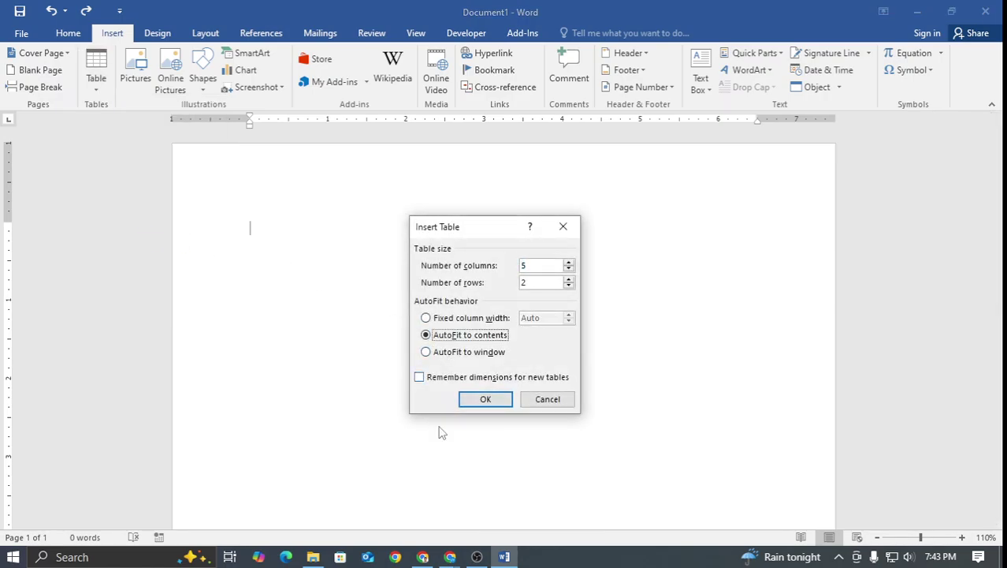
pyautogui.doubleClick(523, 282)
pyautogui.write('4')
pyautogui.hotkey('shift', 'Tab')
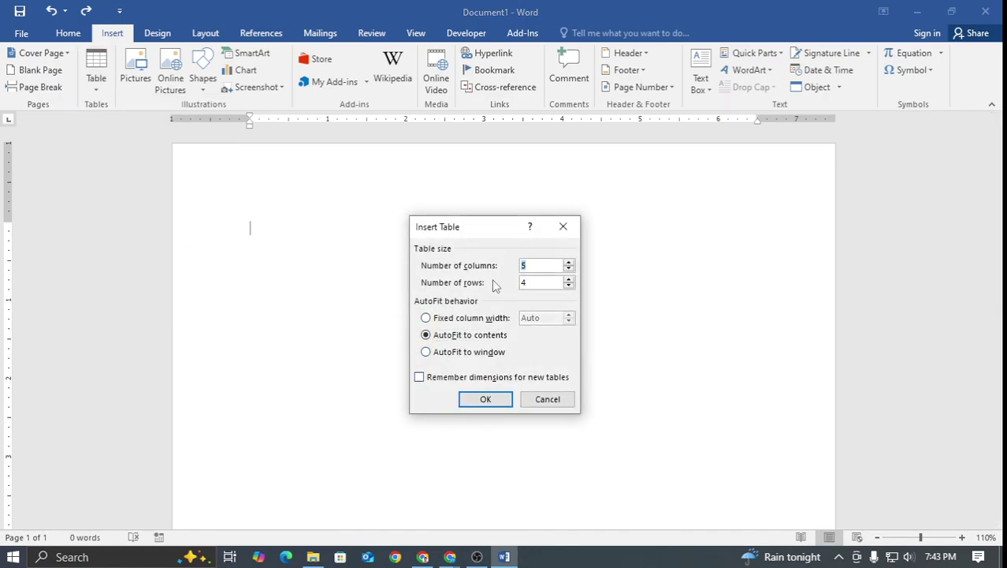
pyautogui.click(485, 398)
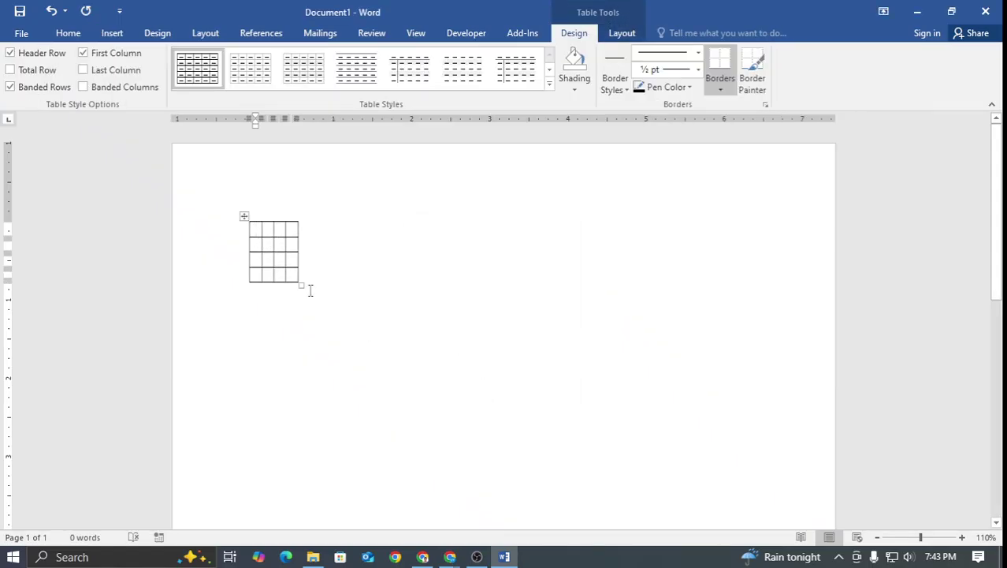
# Fill the first cell of the table's top row with the sample text "Regerger t4554t"
pyautogui.write('regergergergerg')
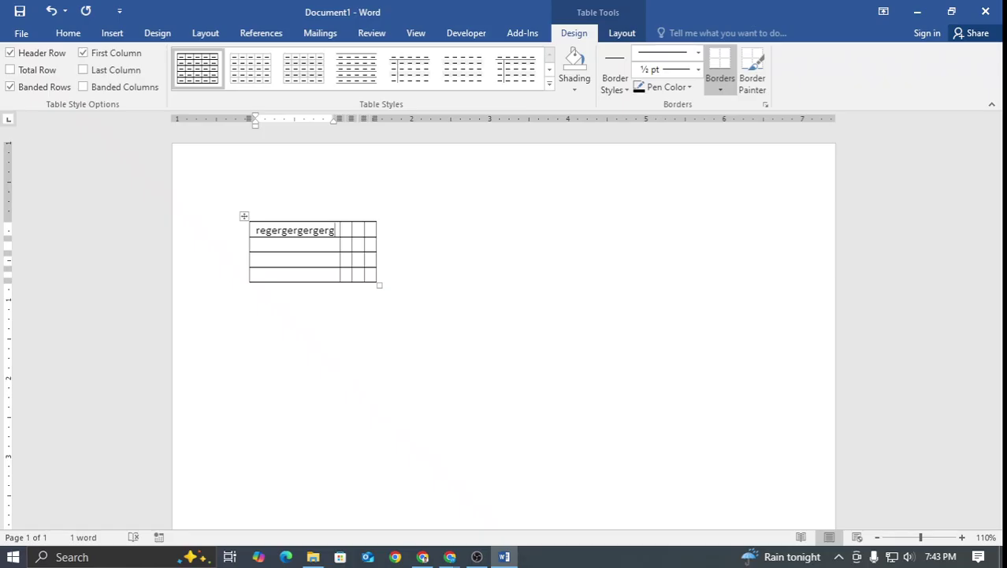
pyautogui.press('BackSpace')
pyautogui.press('BackSpace')
pyautogui.press('BackSpace')
pyautogui.press('BackSpace')
pyautogui.press('BackSpace')
pyautogui.press('BackSpace')
pyautogui.press('BackSpace')
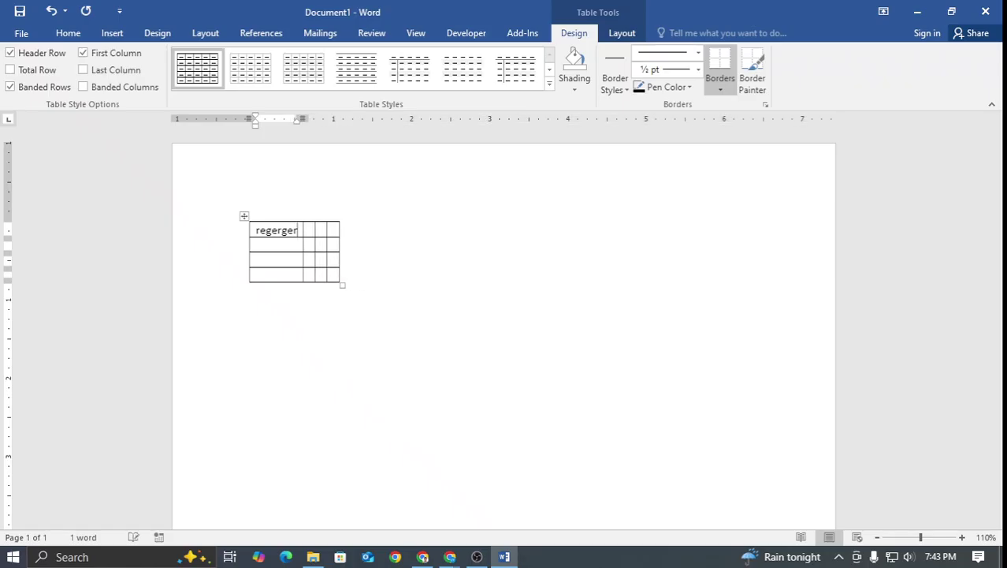
pyautogui.write('t4554t')
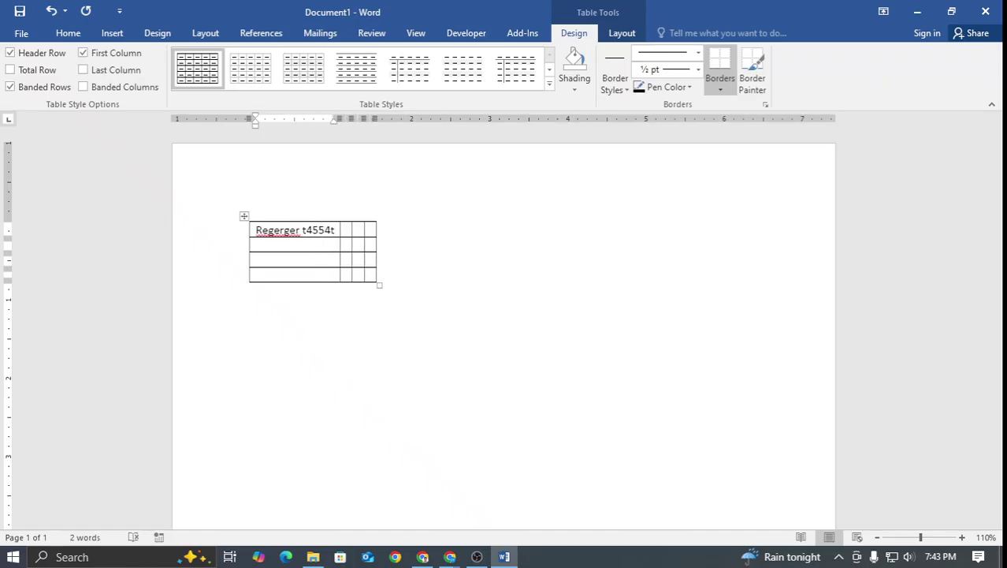
# Fill the remaining top-row cells with "3t34t34t34t", "34t34t34t3" and "34t34t34t34t34"
pyautogui.press('Tab')
pyautogui.write('3t34t34t')
pyautogui.press('Tab')
pyautogui.write('3')
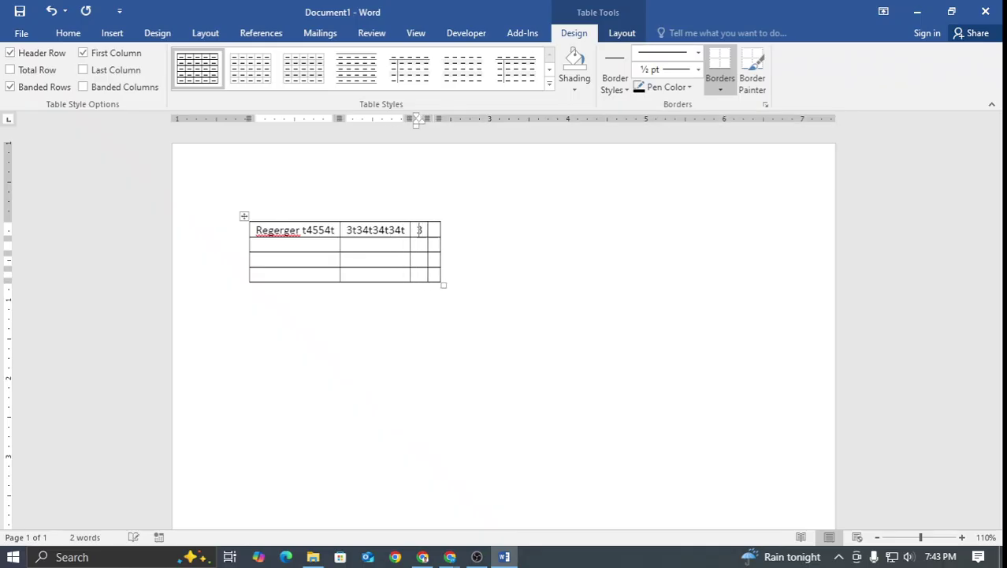
pyautogui.write('4t34t34t3')
pyautogui.press('Tab')
pyautogui.write('34t34t34t3')
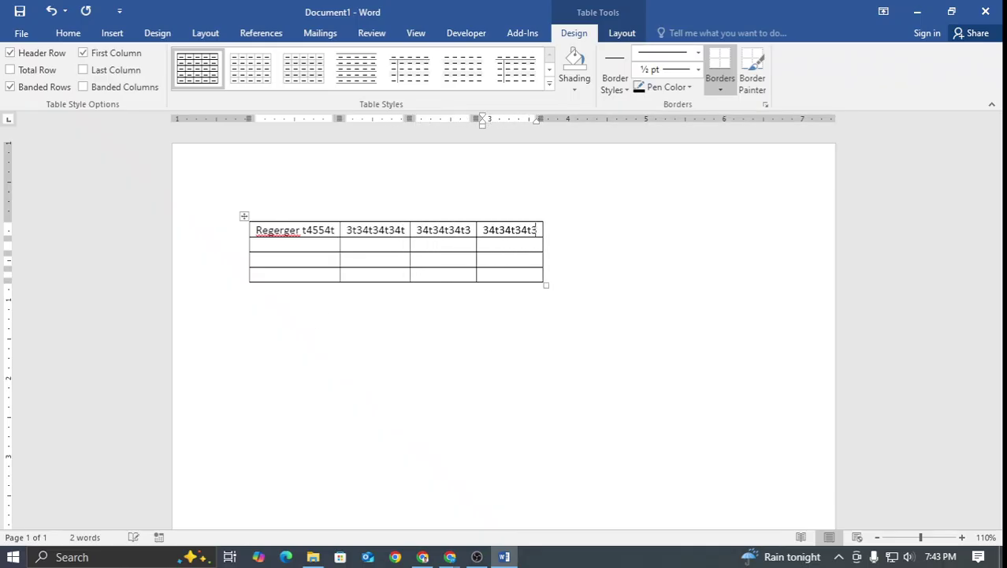
pyautogui.write('4t34')
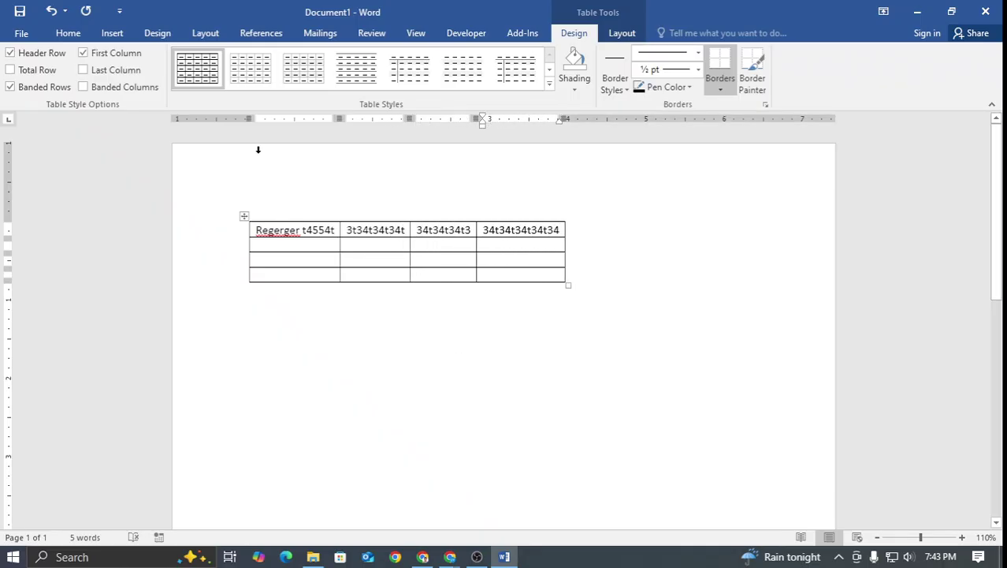
# Clear the table's text, and undo the edits back through the table's insertion to the blank page
pyautogui.click(244, 216)
pyautogui.press('Delete')
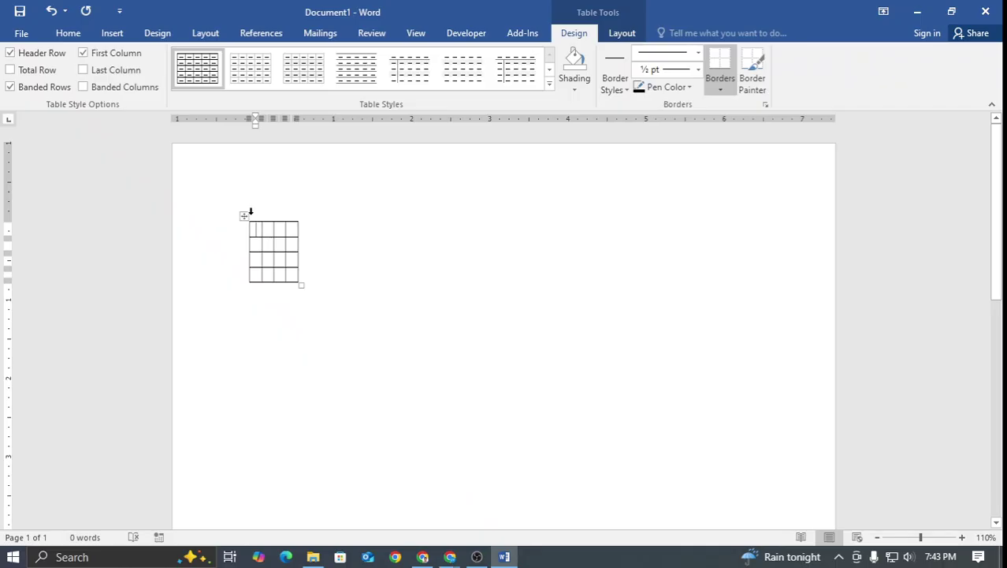
pyautogui.hotkey('ctrl', 'z')
pyautogui.hotkey('ctrl', 'z')
pyautogui.hotkey('ctrl', 'z')
pyautogui.hotkey('ctrl', 'z')
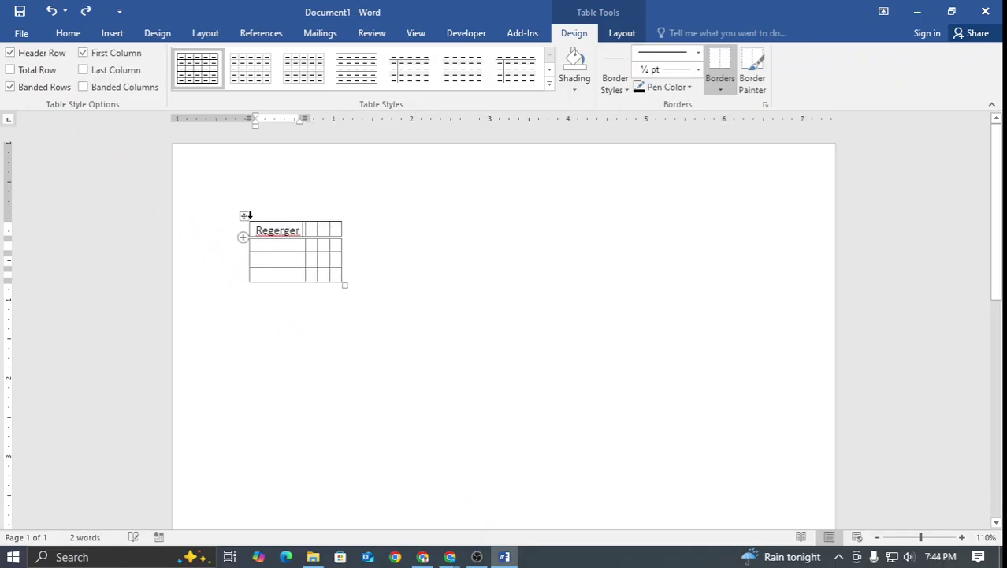
pyautogui.hotkey('ctrl', 'z')
pyautogui.hotkey('ctrl', 'z')
pyautogui.hotkey('ctrl', 'z')
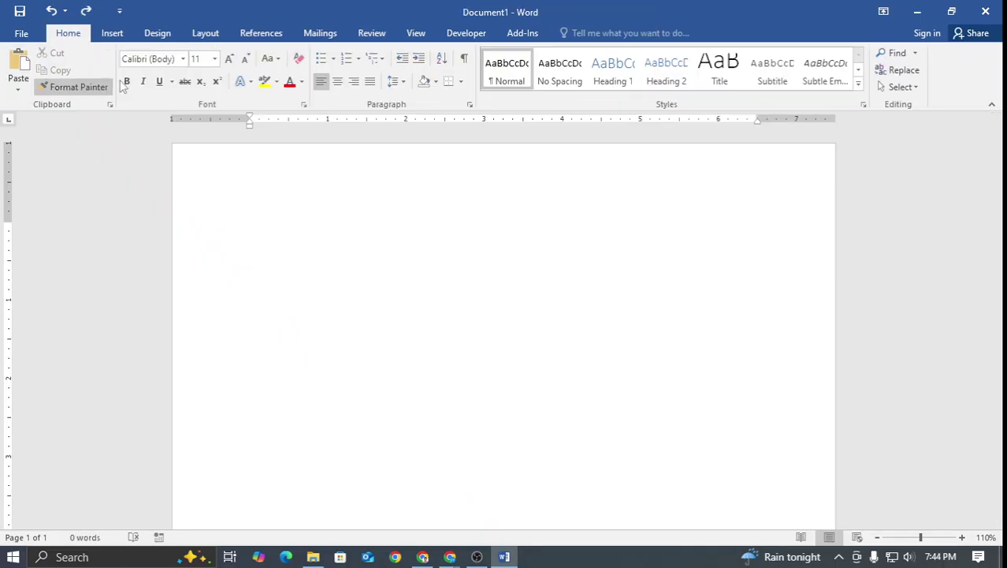
# Insert a table with 5 columns and 2 rows set to AutoFit to window
pyautogui.click(112, 32)
pyautogui.click(96, 70)
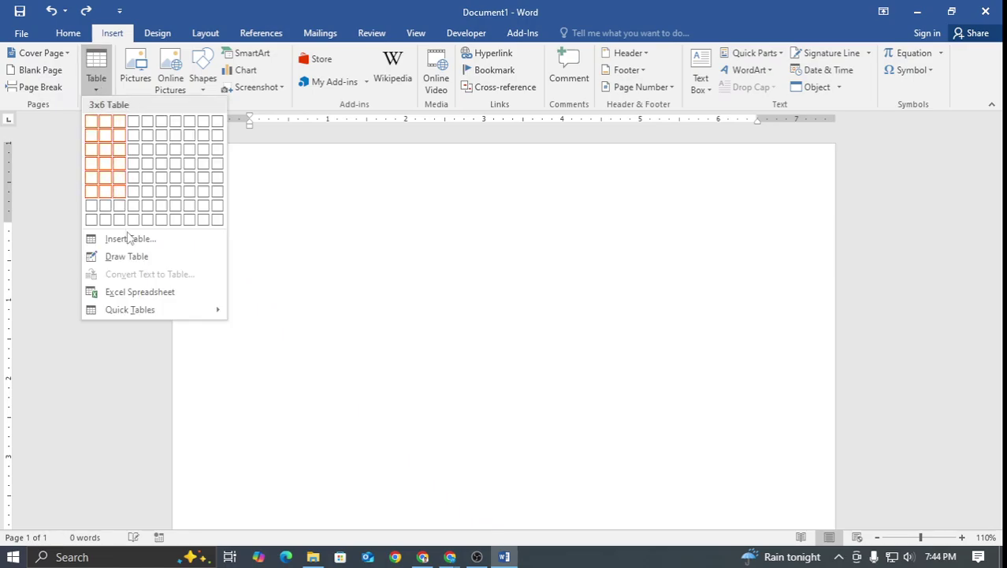
pyautogui.click(131, 238)
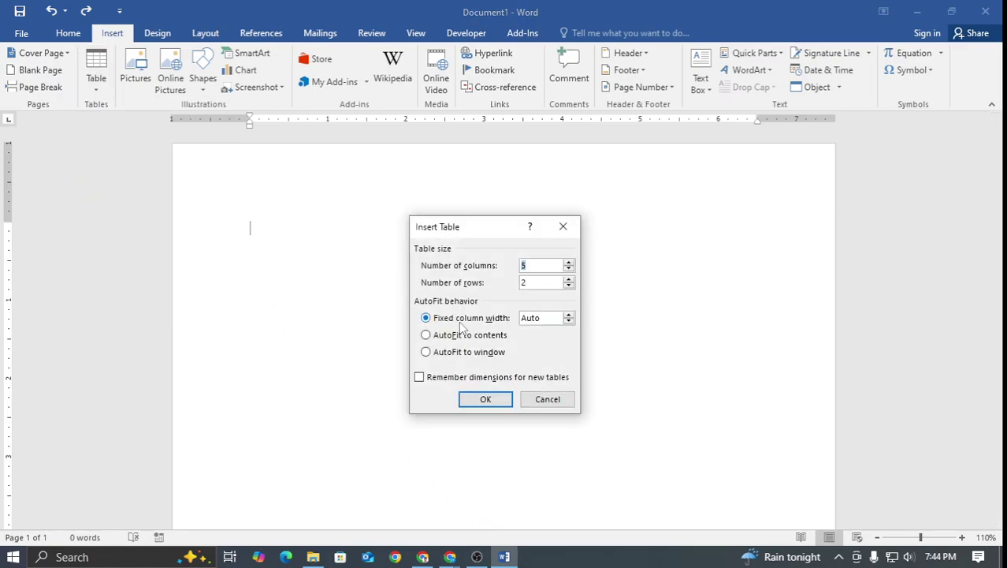
pyautogui.click(472, 352)
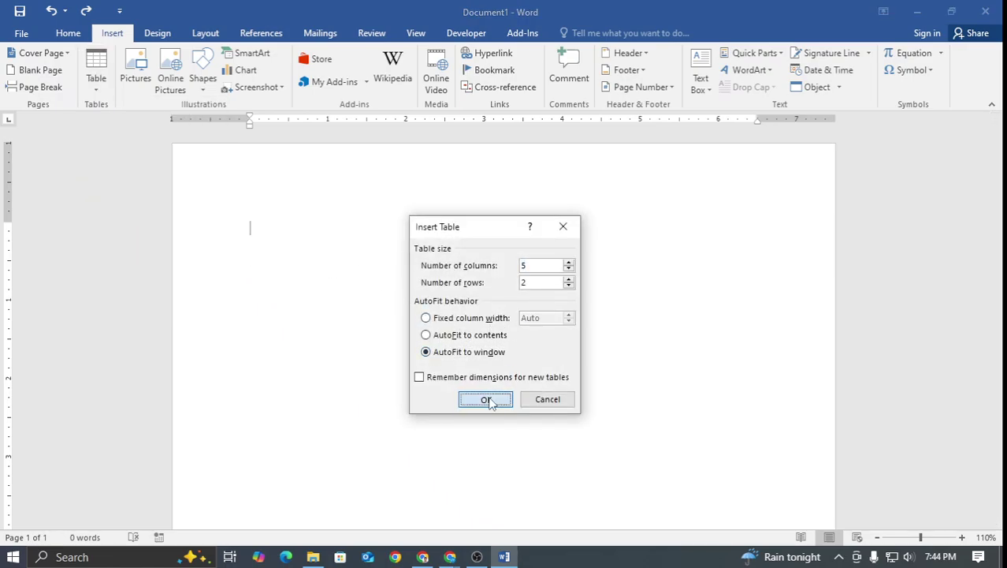
pyautogui.click(489, 398)
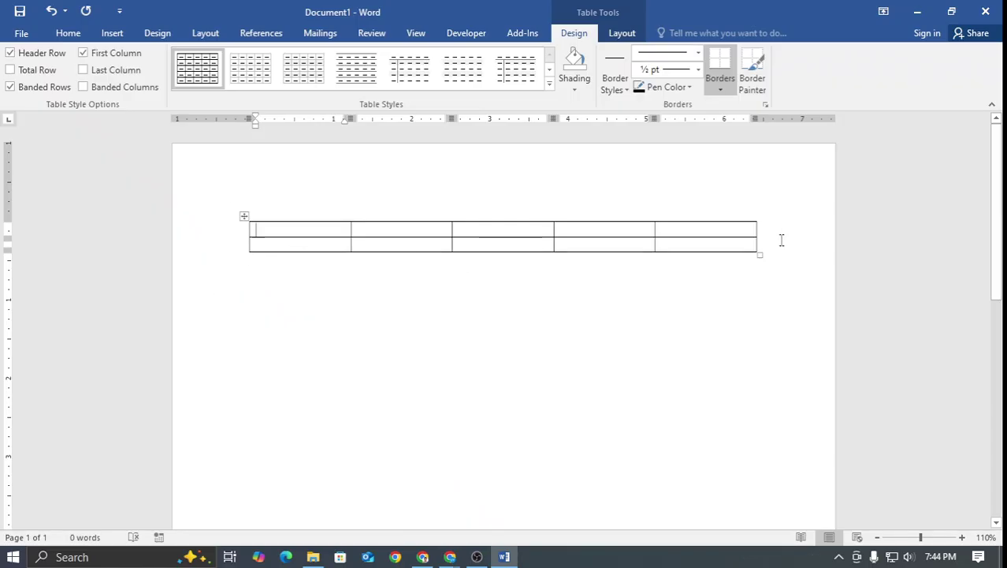
# Undo the window-fitted table and insert a table with 4 columns and 4 rows
pyautogui.hotkey('ctrl', 'z')
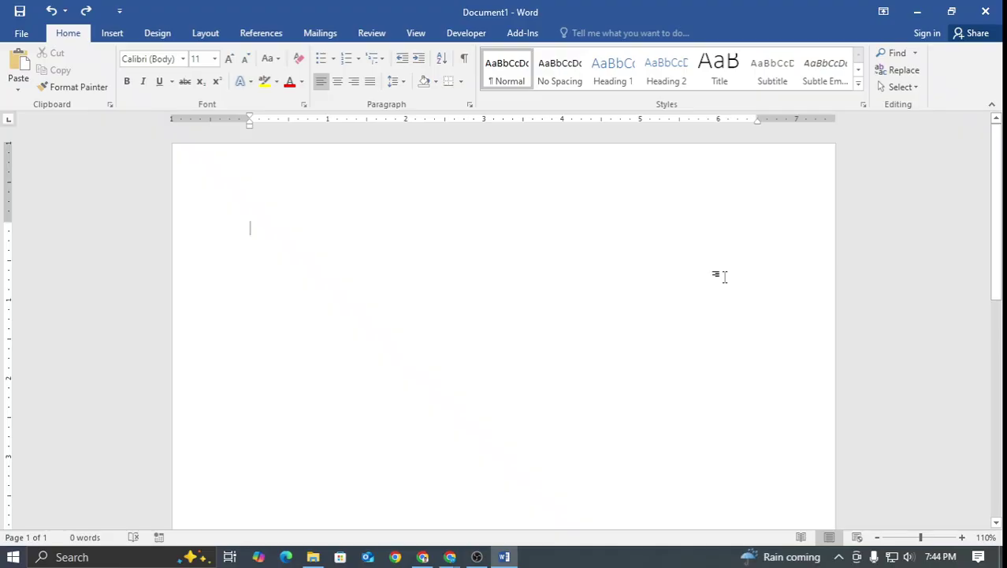
pyautogui.click(112, 33)
pyautogui.click(105, 82)
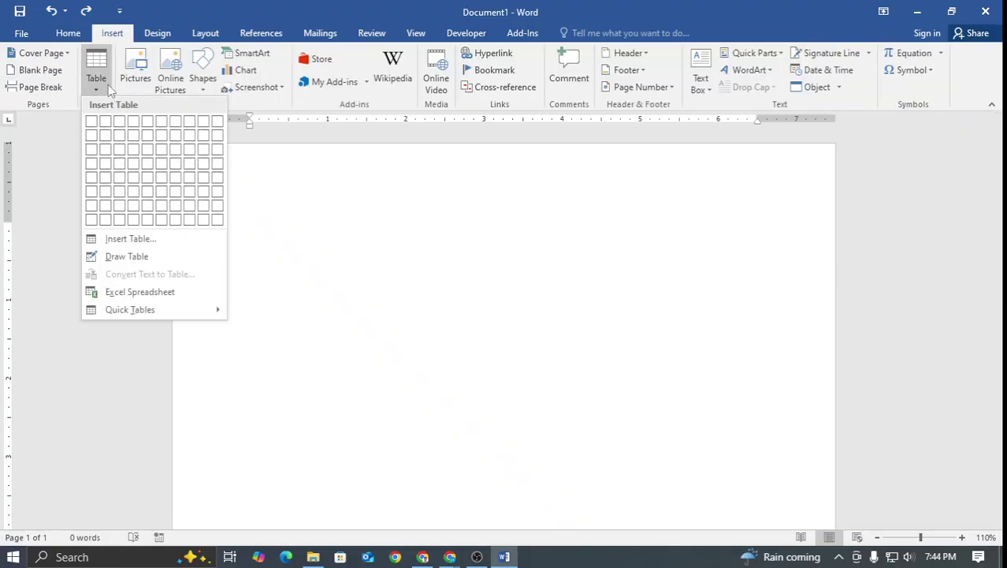
pyautogui.click(133, 164)
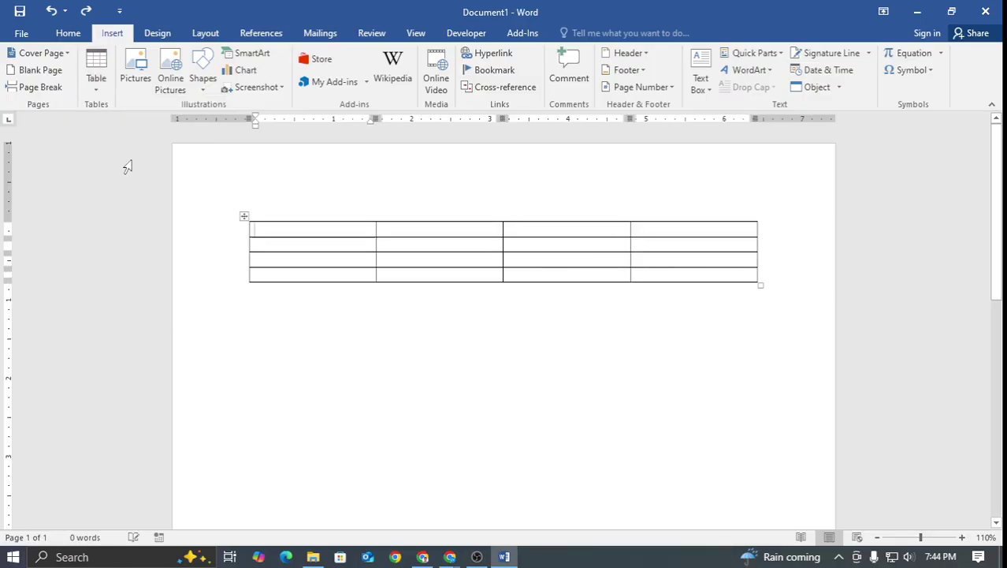
# Use Draw Table to split the bottom row's third cell and add a row of cells about 1.31" tall beneath the table
pyautogui.click(112, 32)
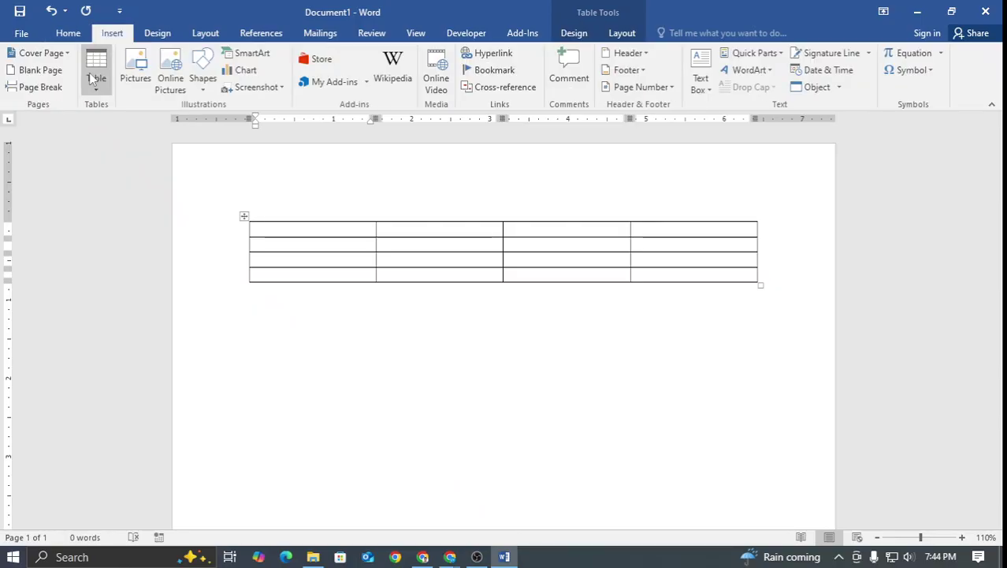
pyautogui.click(89, 91)
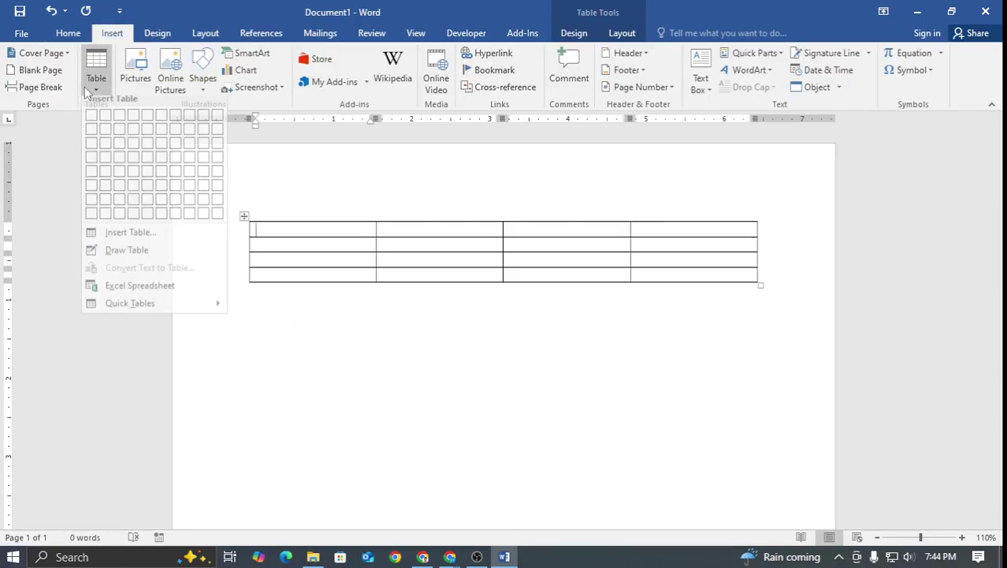
pyautogui.click(122, 254)
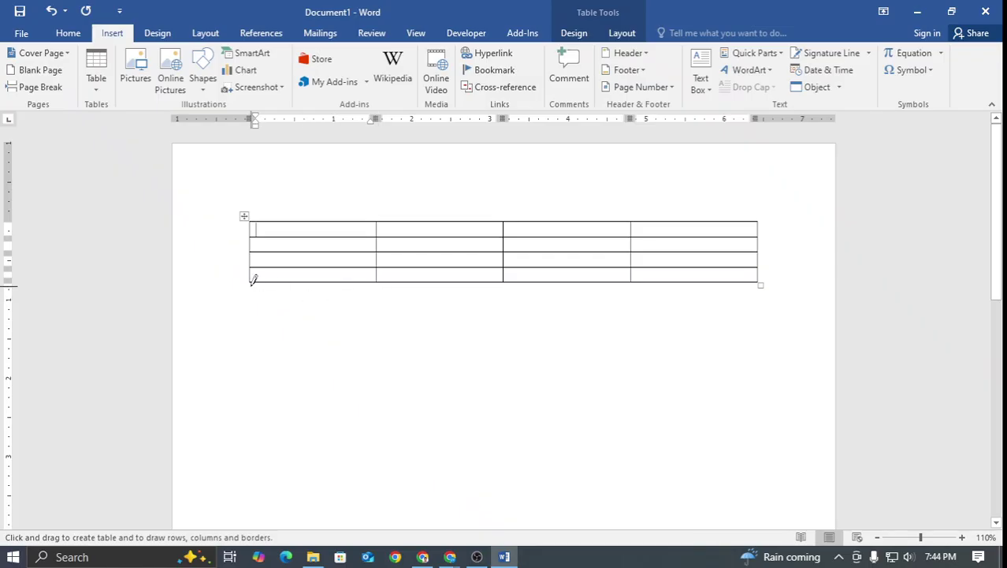
pyautogui.moveTo(250, 281)
pyautogui.mouseDown()
pyautogui.moveTo(254, 312)
pyautogui.moveTo(250, 282)
pyautogui.mouseUp()
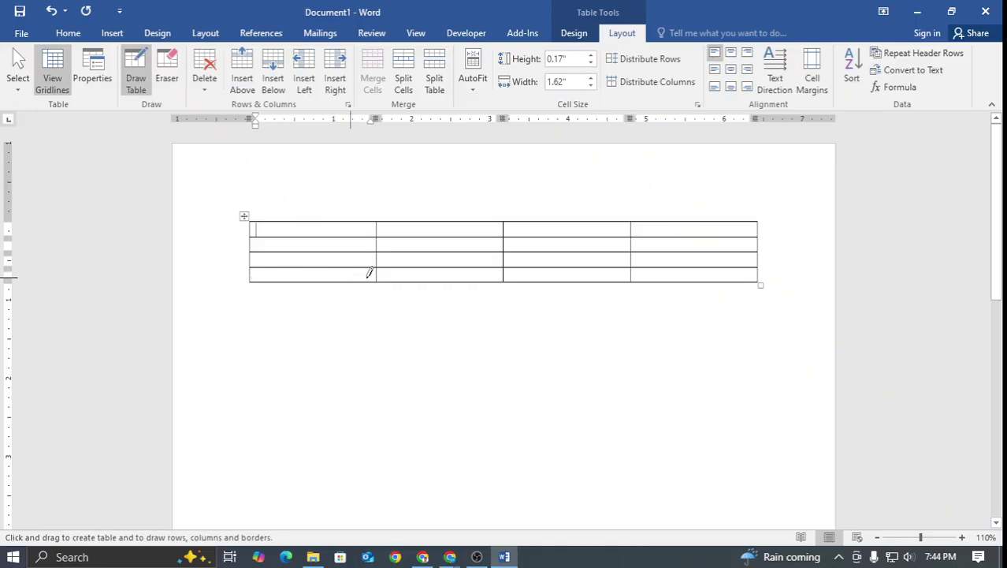
pyautogui.moveTo(381, 274)
pyautogui.mouseDown()
pyautogui.moveTo(379, 381)
pyautogui.moveTo(497, 378)
pyautogui.moveTo(591, 279)
pyautogui.moveTo(561, 278)
pyautogui.mouseUp()
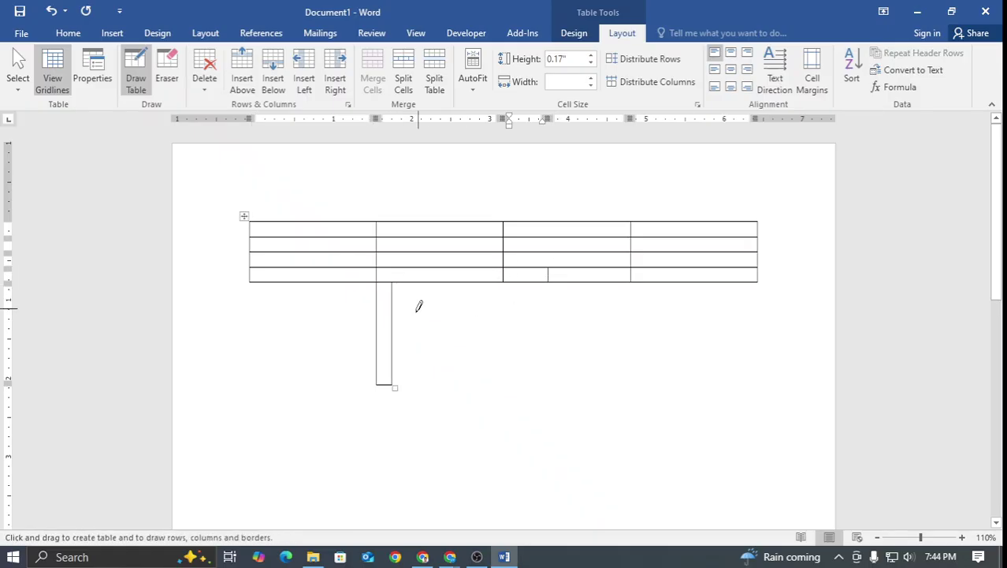
pyautogui.moveTo(392, 329)
pyautogui.mouseDown()
pyautogui.moveTo(674, 304)
pyautogui.moveTo(730, 276)
pyautogui.mouseUp()
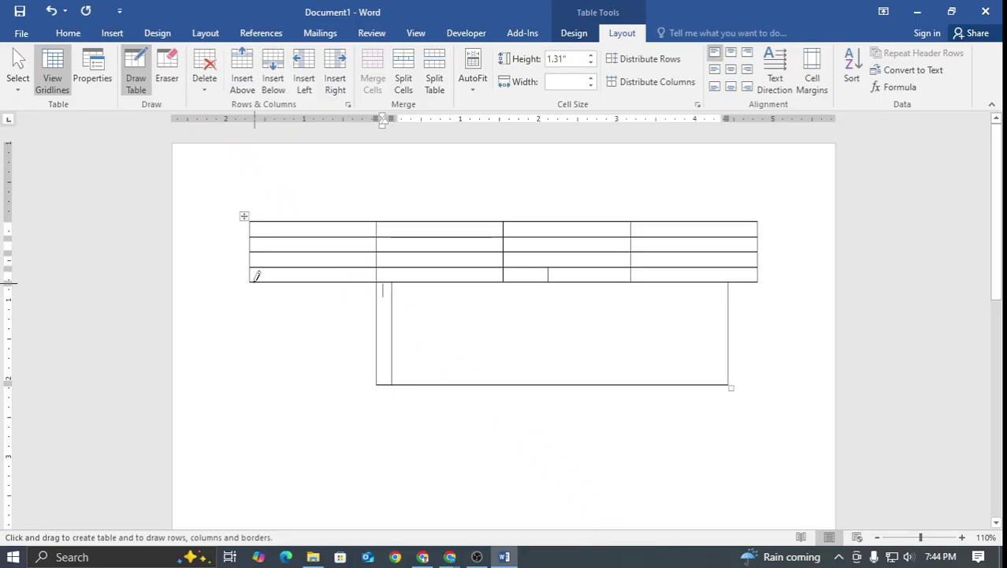
pyautogui.moveTo(250, 282)
pyautogui.mouseDown()
pyautogui.moveTo(393, 349)
pyautogui.moveTo(380, 385)
pyautogui.mouseUp()
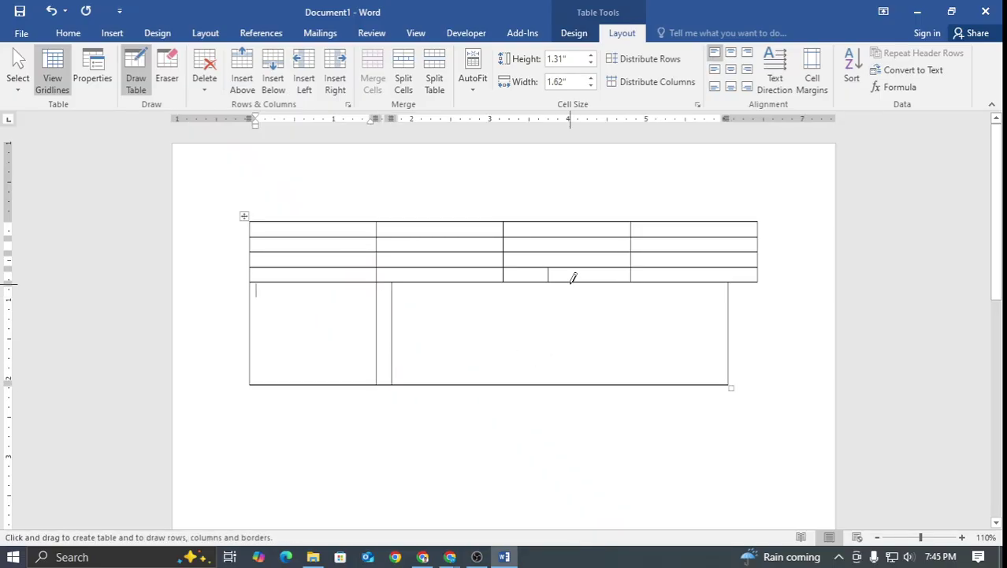
# Divide the tall drawn row with horizontal and vertical partitions, and extend it with a cell out to the table's outer edge
pyautogui.moveTo(569, 280); pyautogui.dragTo(568, 384)
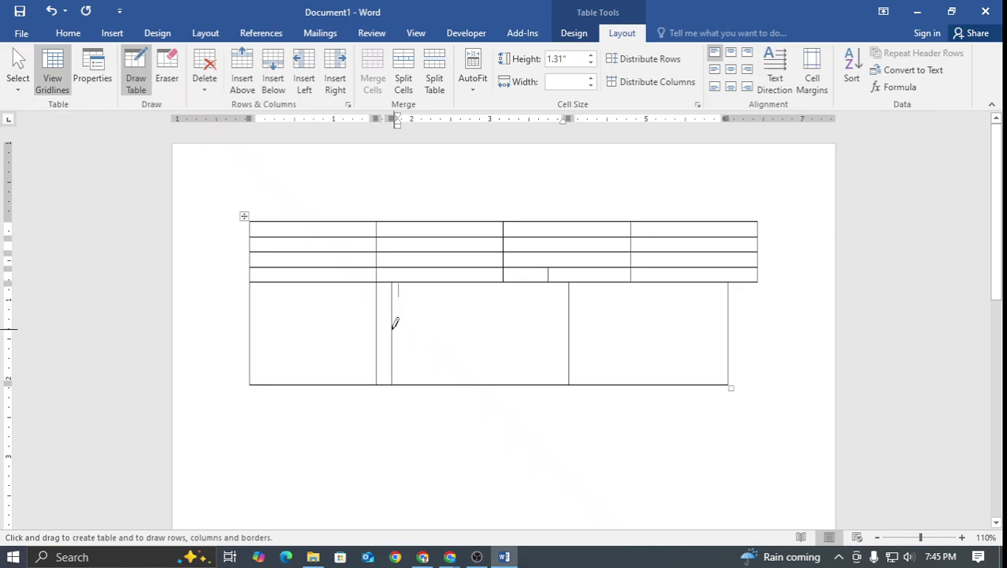
pyautogui.moveTo(395, 326); pyautogui.dragTo(653, 327)
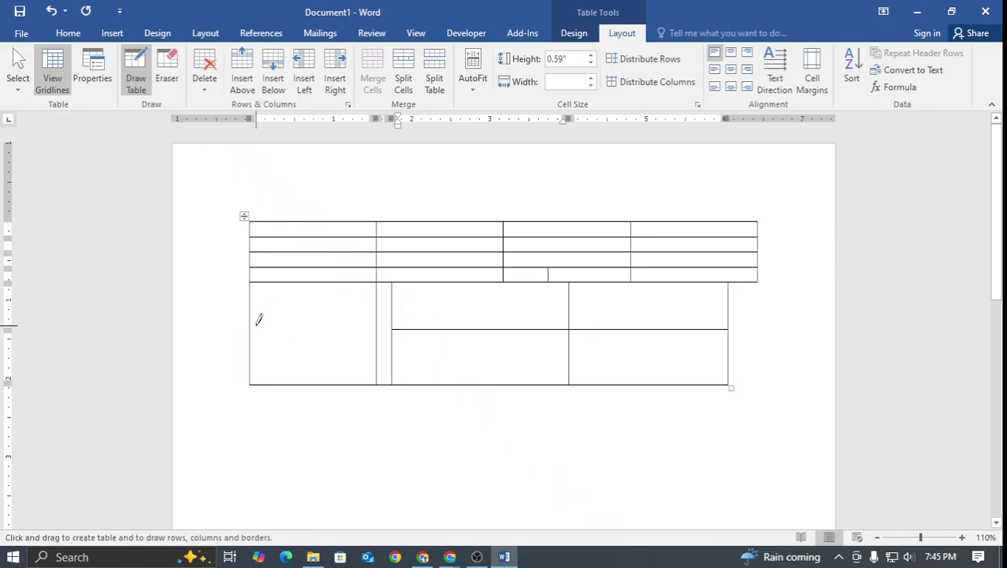
pyautogui.moveTo(257, 323); pyautogui.dragTo(374, 325)
pyautogui.moveTo(311, 284); pyautogui.dragTo(311, 383)
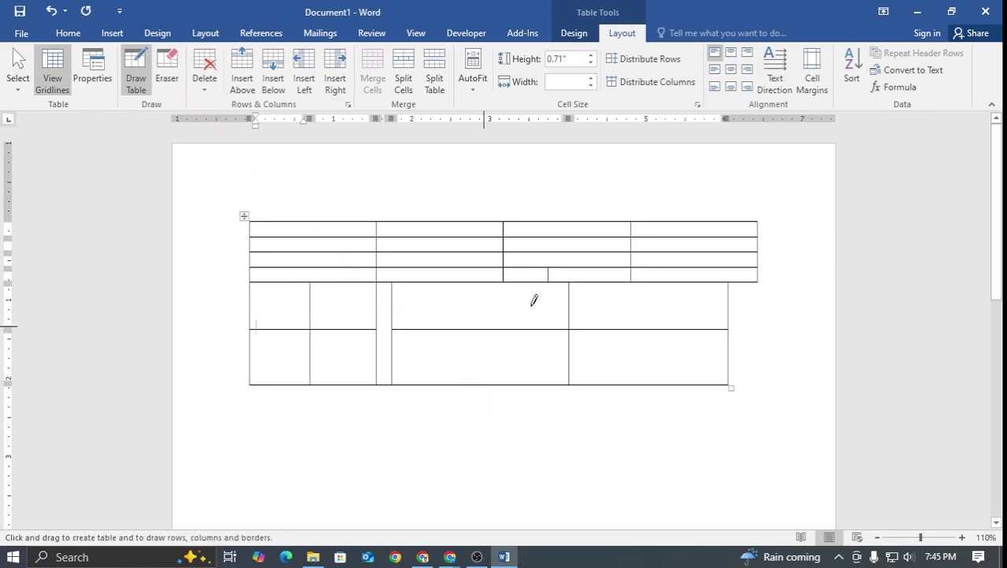
pyautogui.moveTo(480, 284); pyautogui.dragTo(480, 385)
pyautogui.moveTo(661, 283); pyautogui.dragTo(662, 385)
pyautogui.moveTo(761, 275)
pyautogui.mouseDown()
pyautogui.moveTo(755, 331)
pyautogui.moveTo(725, 380)
pyautogui.moveTo(758, 385)
pyautogui.mouseUp()
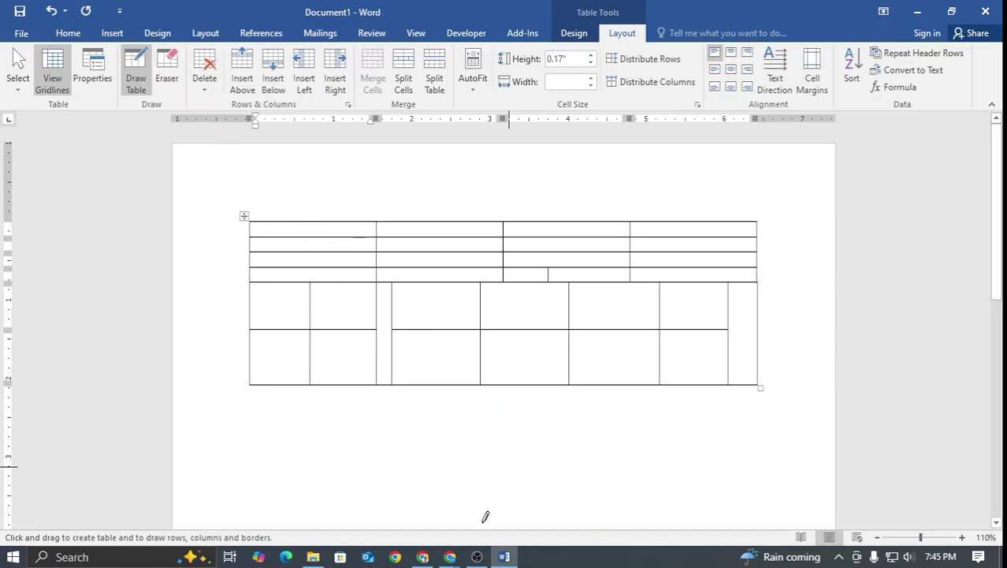
# Switch to Google Meet, close the in-call messages, and return to Word
pyautogui.moveTo(450, 557)
pyautogui.click(396, 514)
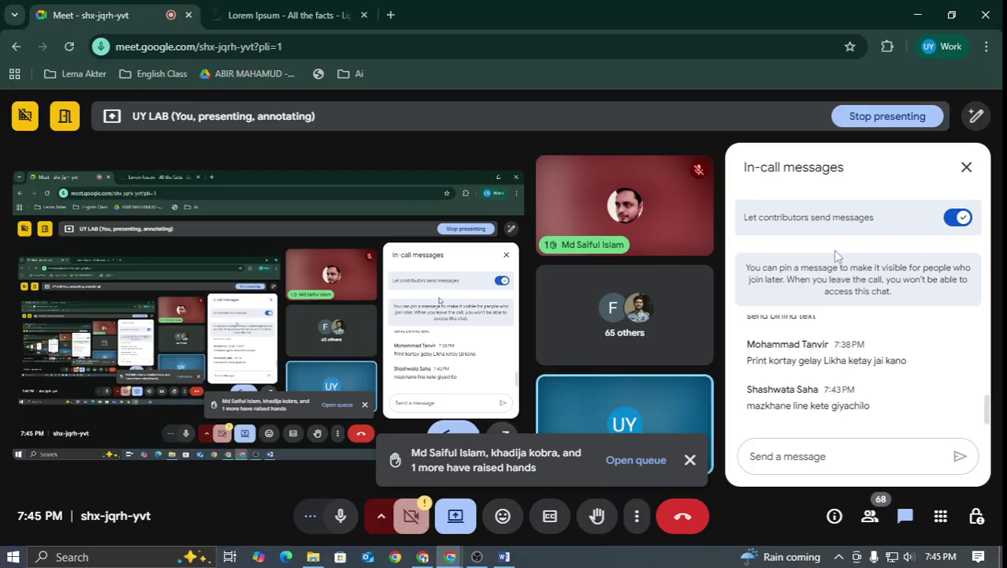
pyautogui.click(966, 169)
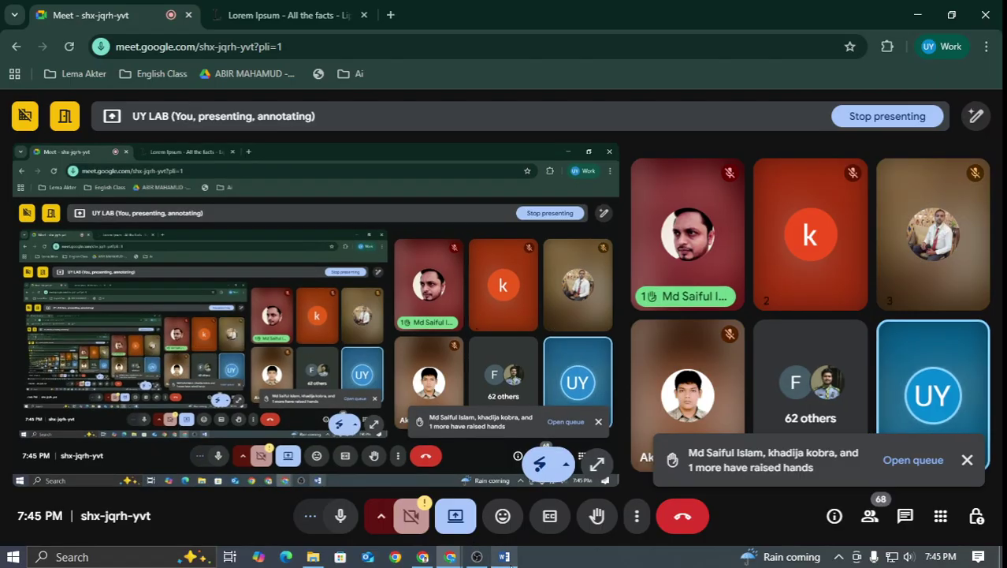
pyautogui.click(505, 557)
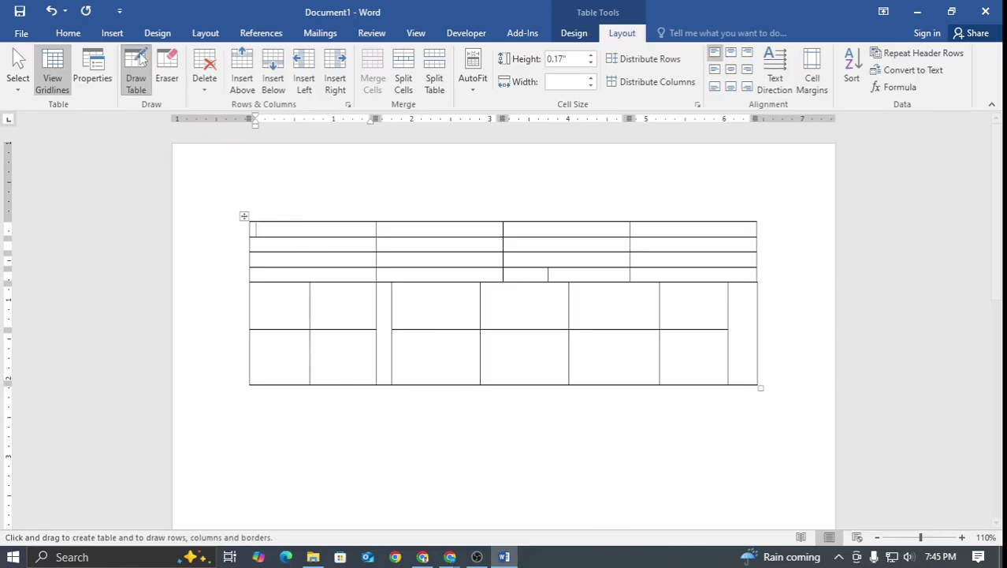
# Erase all inner partitions of the tall drawn row with the Eraser, merging it into one wide cell
pyautogui.click(167, 79)
pyautogui.moveTo(306, 295); pyautogui.dragTo(353, 337)
pyautogui.moveTo(450, 303); pyautogui.dragTo(493, 335)
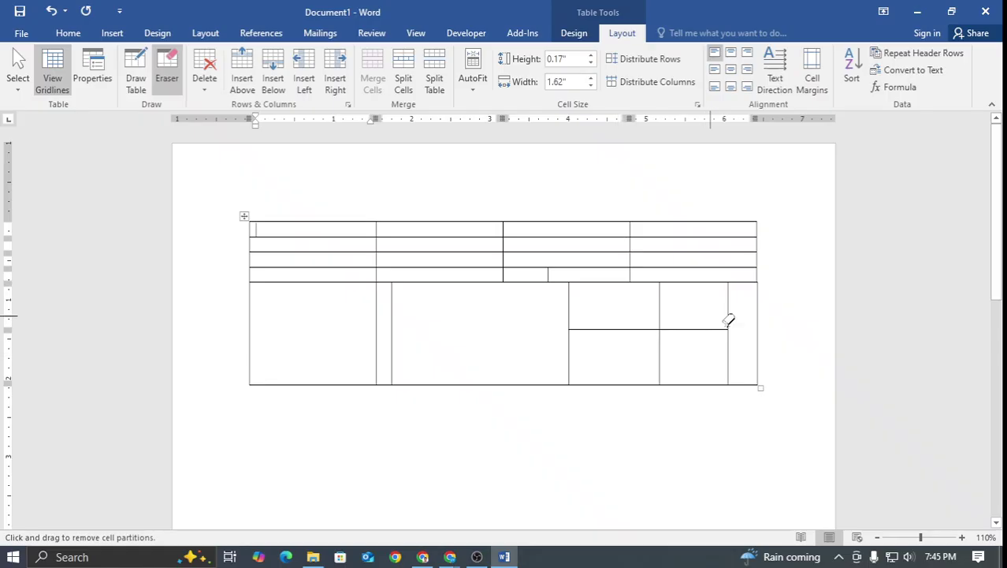
pyautogui.moveTo(726, 317); pyautogui.dragTo(754, 349)
pyautogui.moveTo(634, 321); pyautogui.dragTo(627, 356)
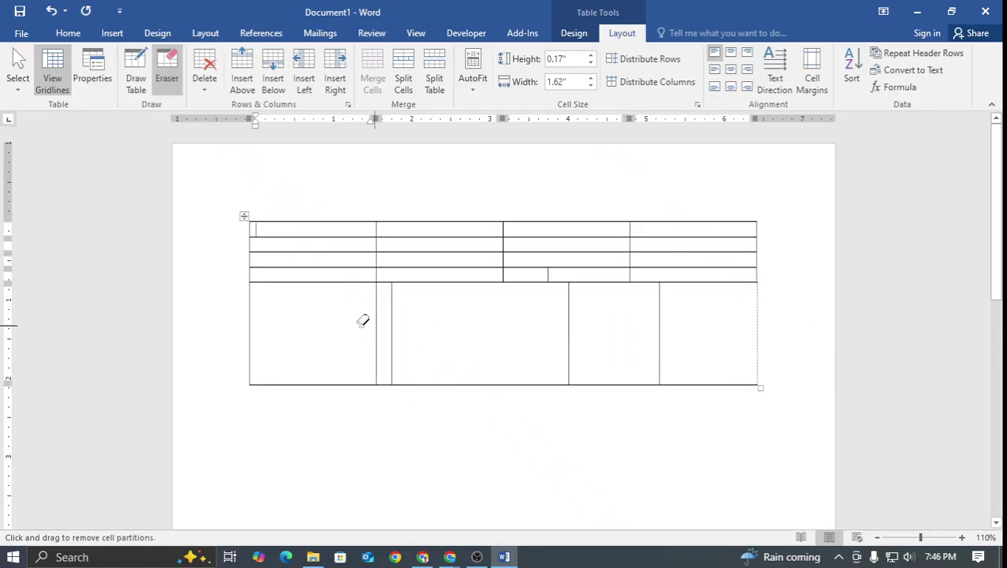
pyautogui.moveTo(361, 317); pyautogui.dragTo(686, 314)
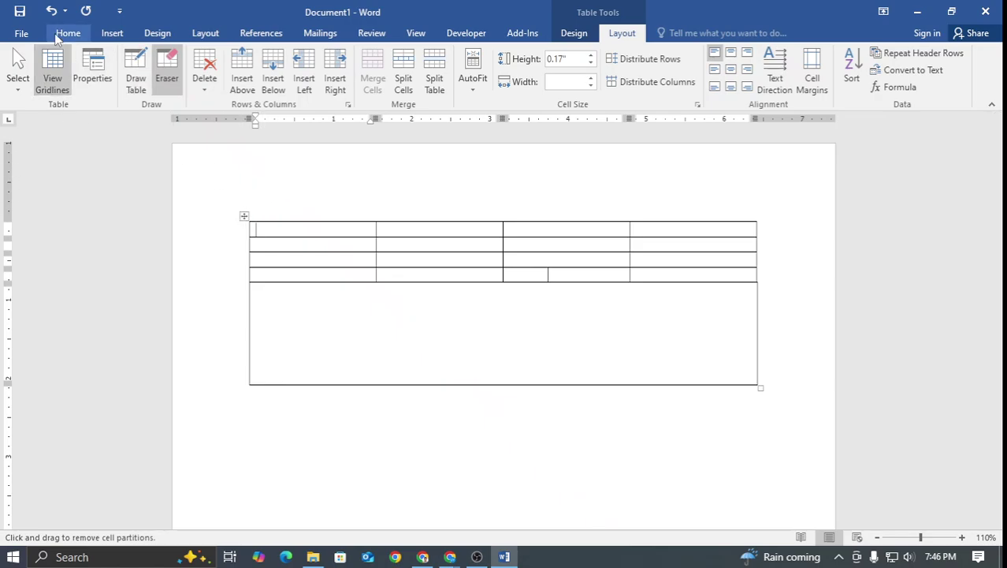
# Stop erasing and delete the entire table, leaving a blank page
pyautogui.click(17, 71)
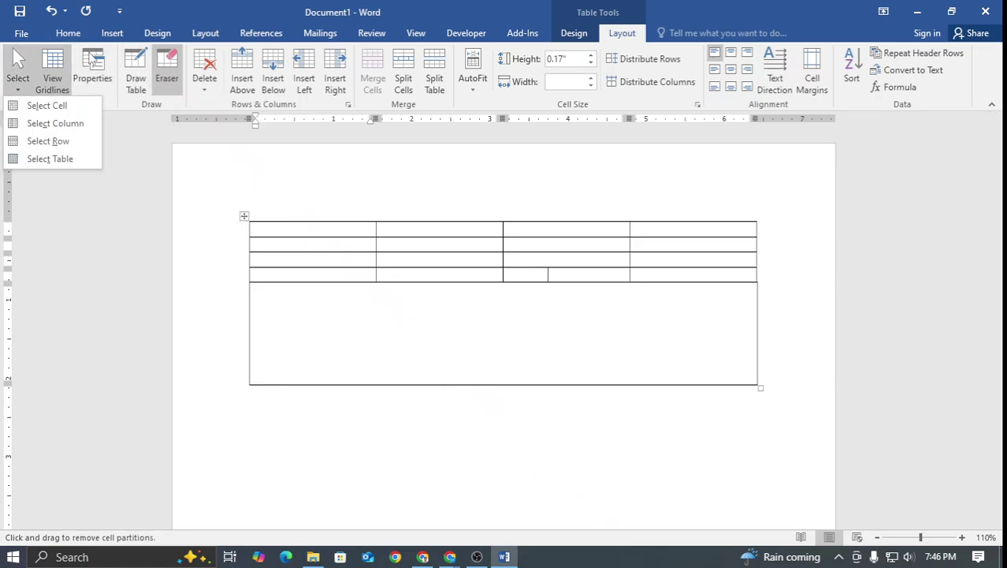
pyautogui.click(68, 33)
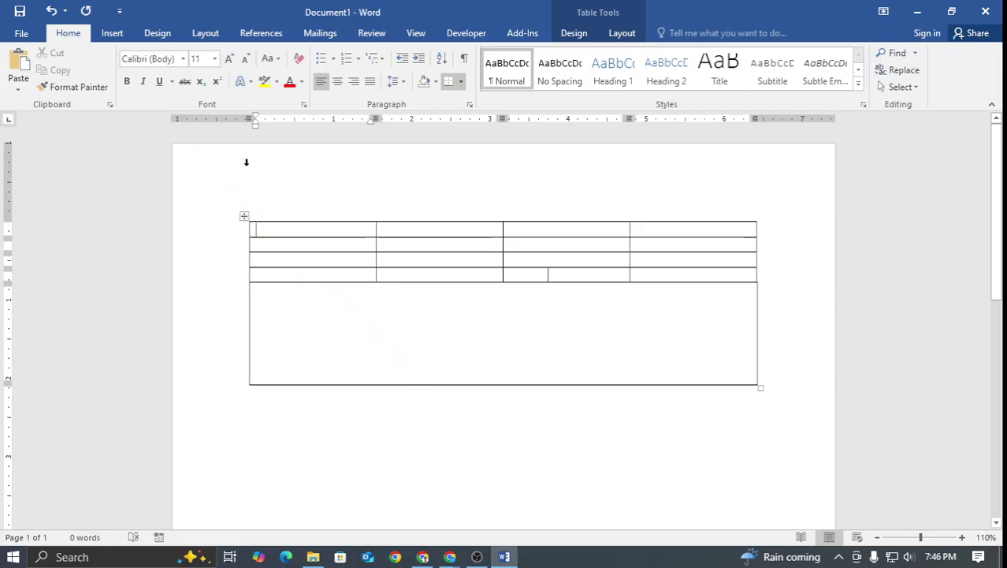
pyautogui.hotkey('ctrl', 'a')
pyautogui.press('Delete')
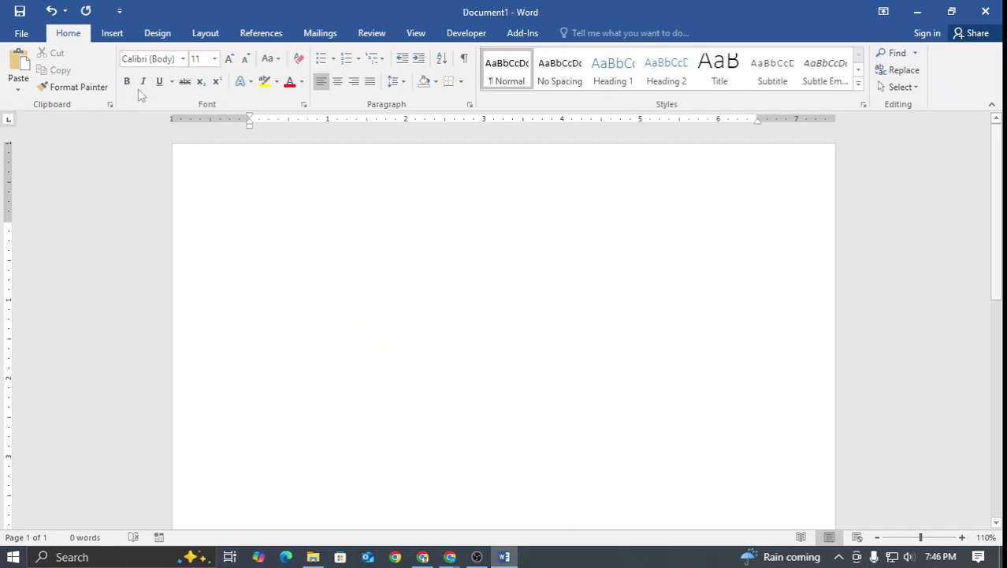
# Insert a table with 4 columns and 4 rows on the blank page
pyautogui.click(115, 35)
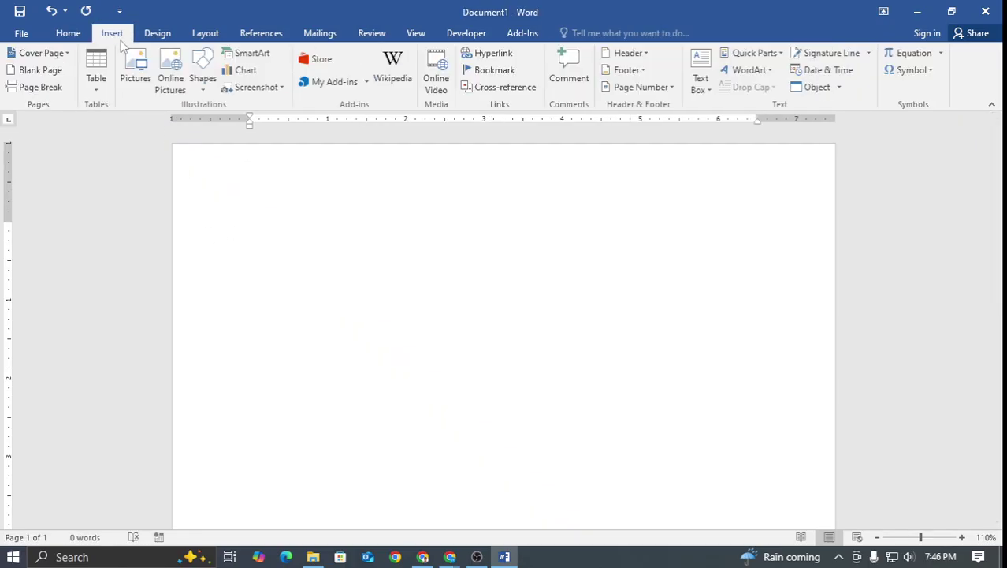
pyautogui.click(96, 75)
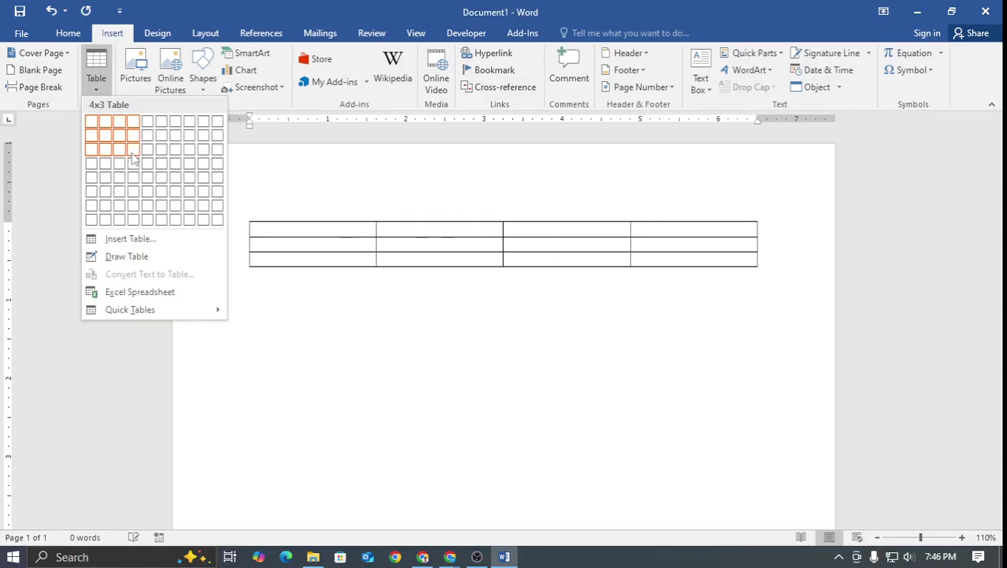
pyautogui.click(133, 167)
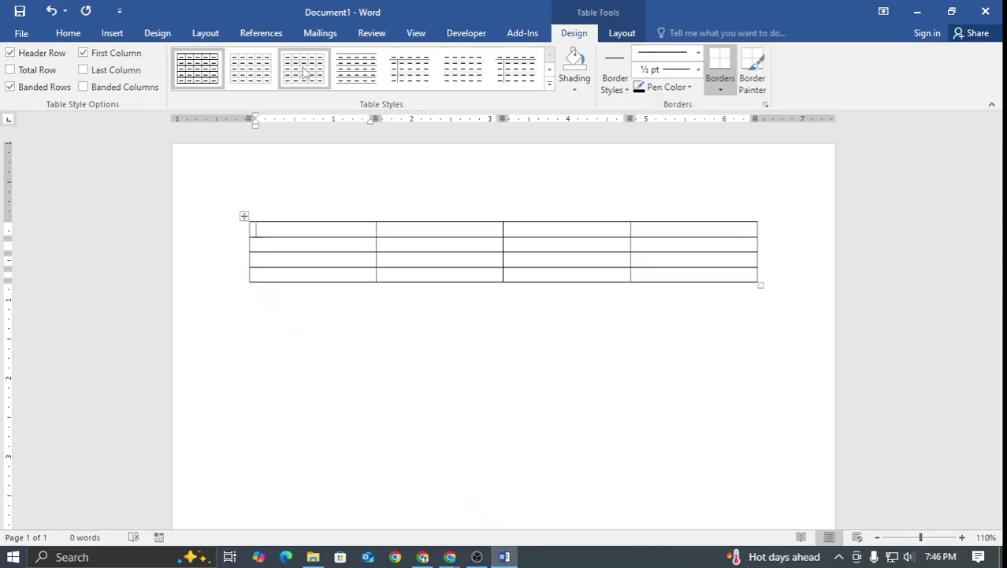
# Try several plain and light grid table styles on the 4 by 4 table
pyautogui.click(355, 70)
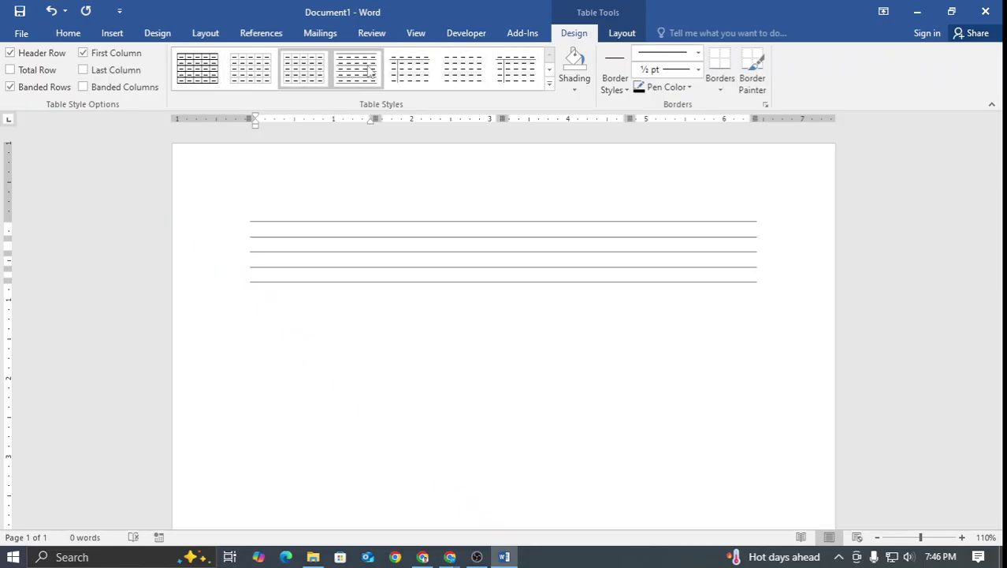
pyautogui.click(549, 69)
pyautogui.click(451, 72)
pyautogui.click(510, 73)
pyautogui.click(402, 76)
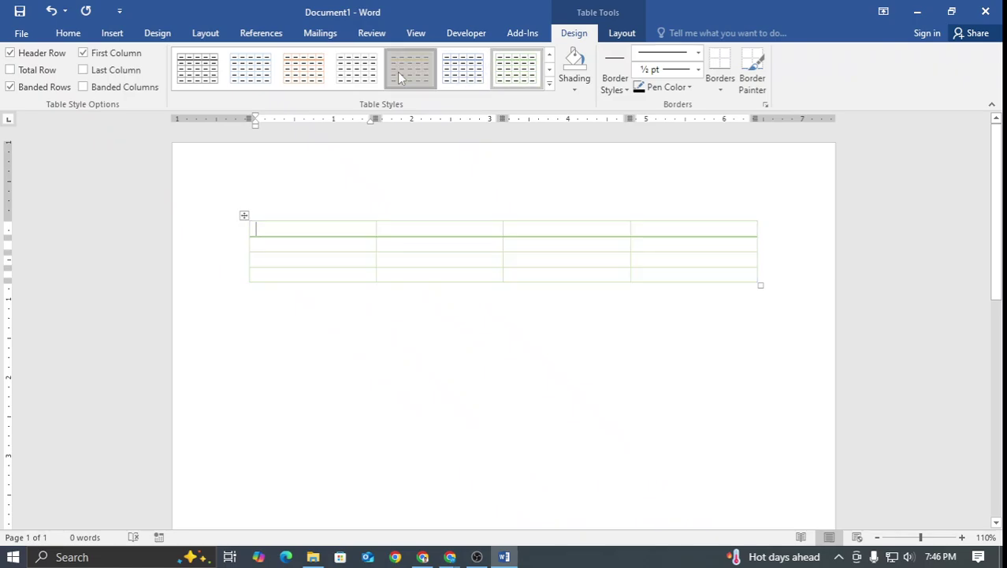
pyautogui.click(303, 77)
pyautogui.click(214, 79)
# Apply the gold grid table style with a solid header row and banded rows to the table
pyautogui.click(549, 82)
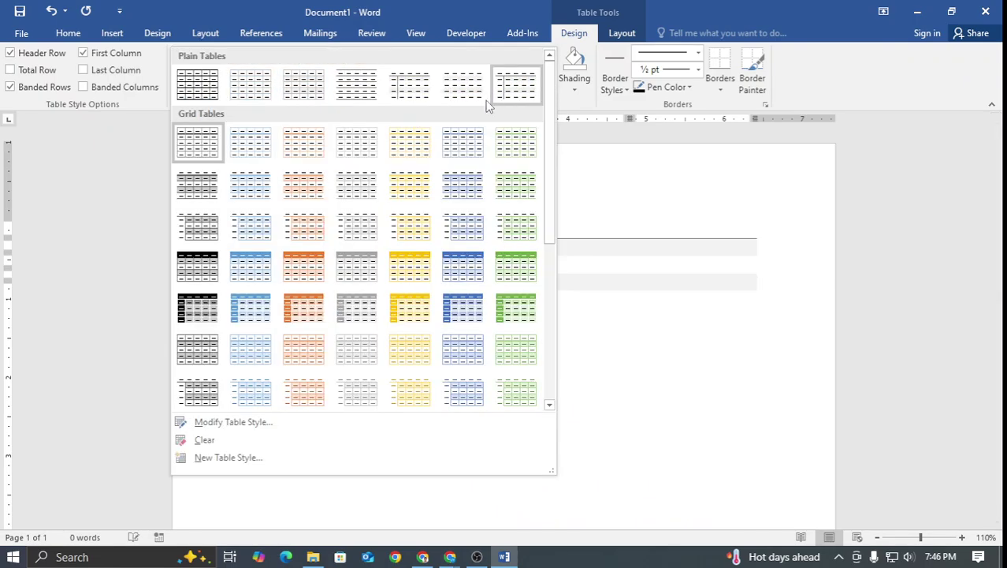
pyautogui.click(412, 263)
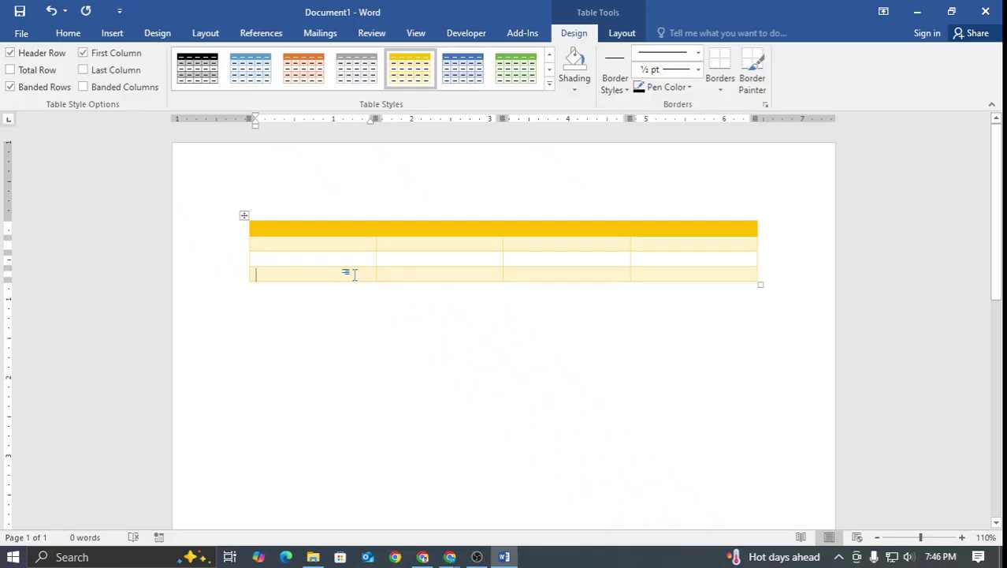
# Check the Google Meet call and return to Word
pyautogui.hotkey('alt', 'Tab')
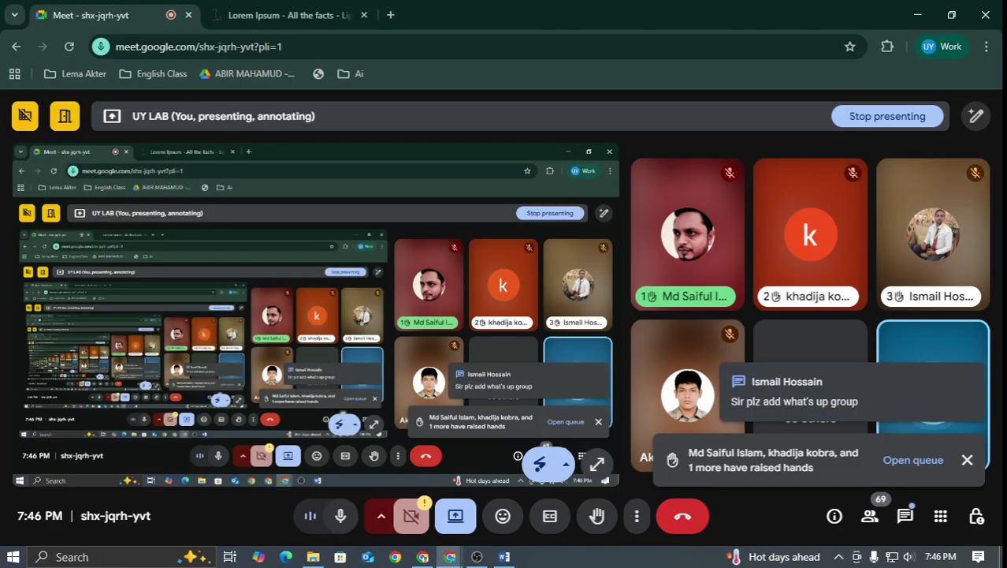
pyautogui.hotkey('alt', 'Tab')
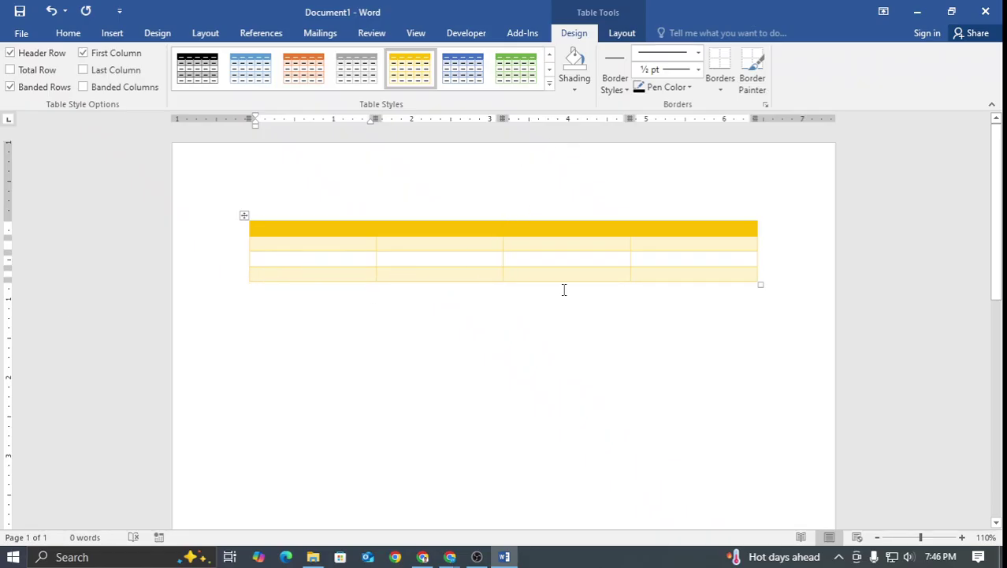
# Enlarge the page to 150% and open the context menu for the first cell of the table's last row
pyautogui.keyDown('ctrl'); pyautogui.scroll(4, 473, 285); pyautogui.keyUp('ctrl')
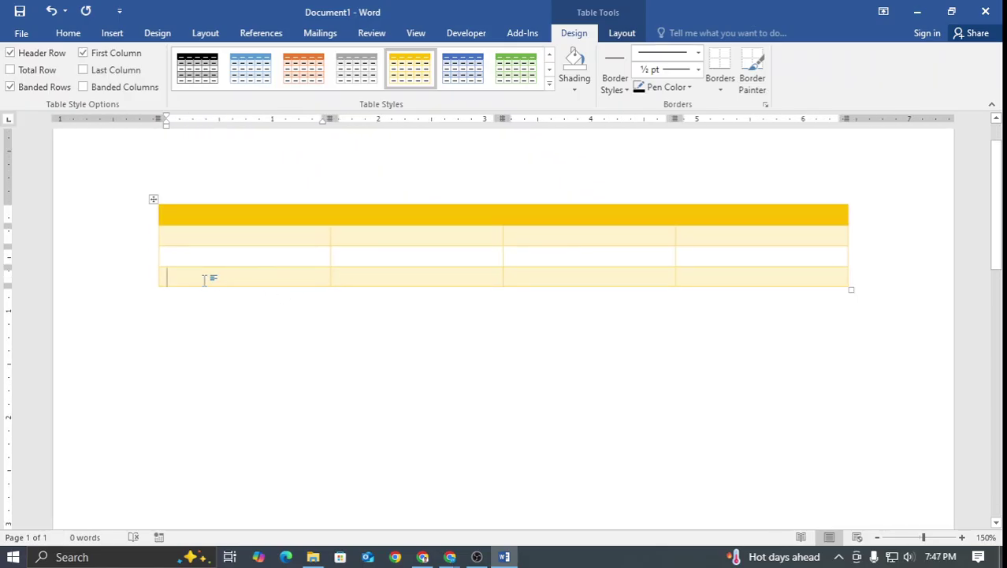
pyautogui.rightClick(215, 273)
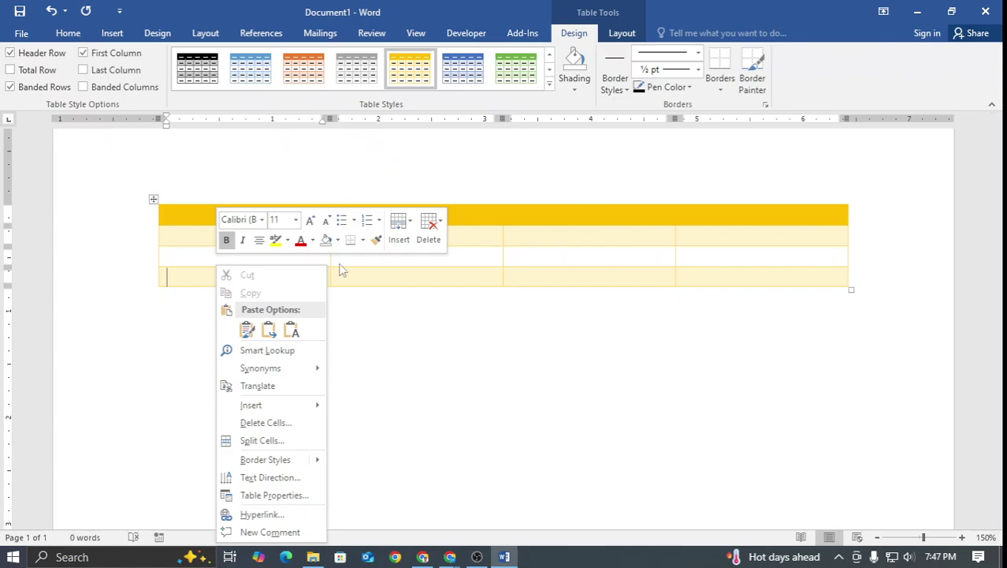
# Insert one new row above the table's last row
pyautogui.click(402, 231)
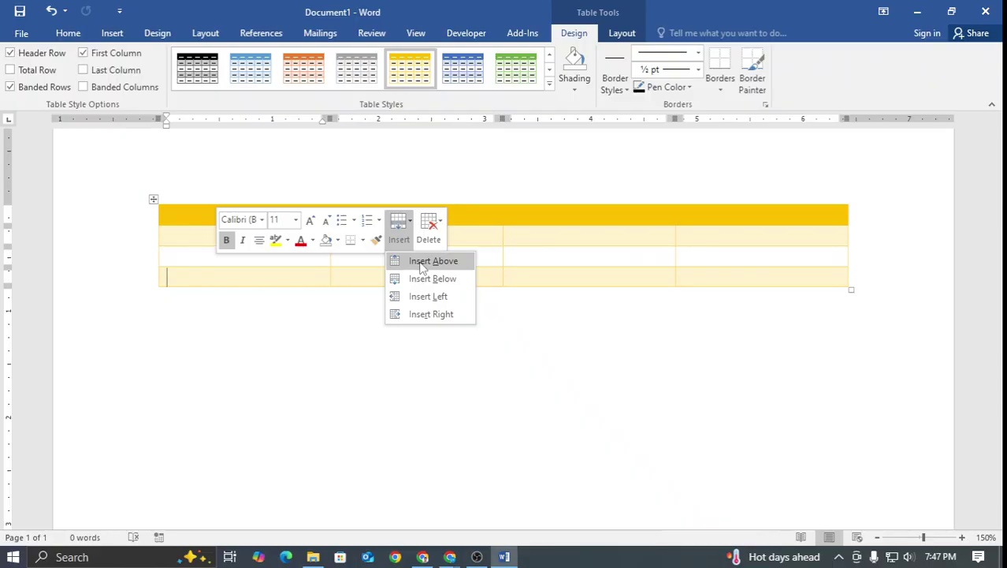
pyautogui.click(320, 338)
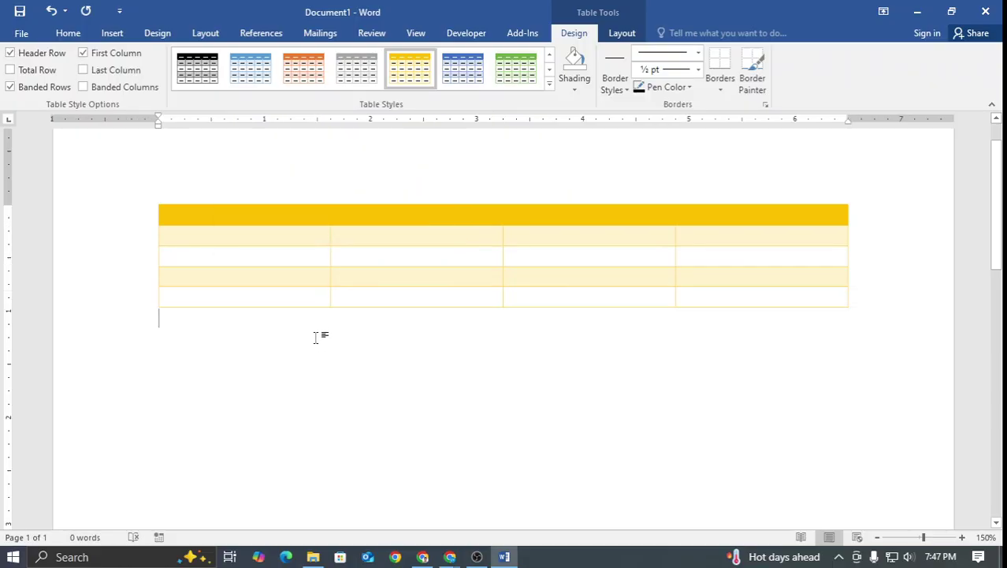
# Insert three rows below the table's last row, and two more rows above the newest bottom row
pyautogui.click(230, 299)
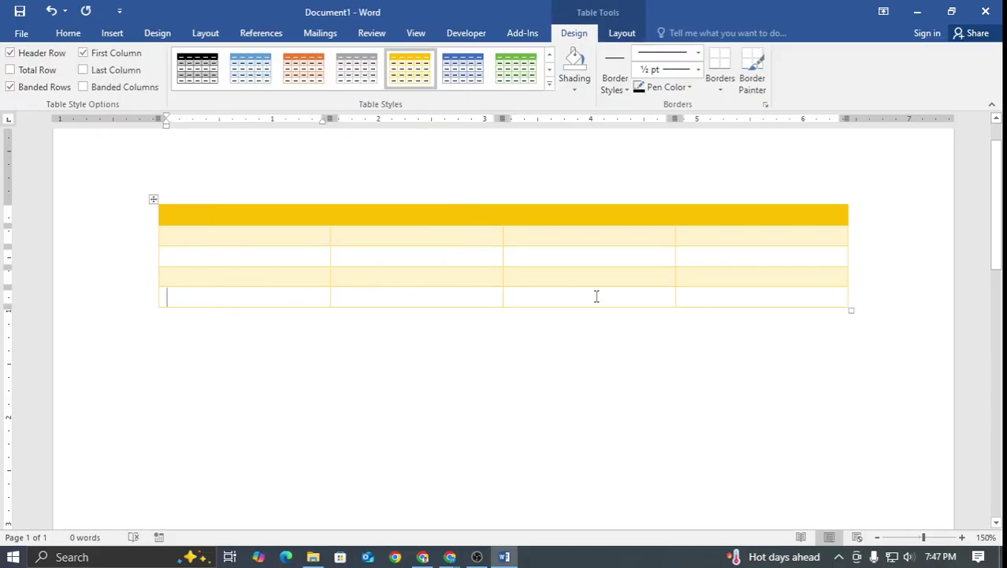
pyautogui.click(622, 32)
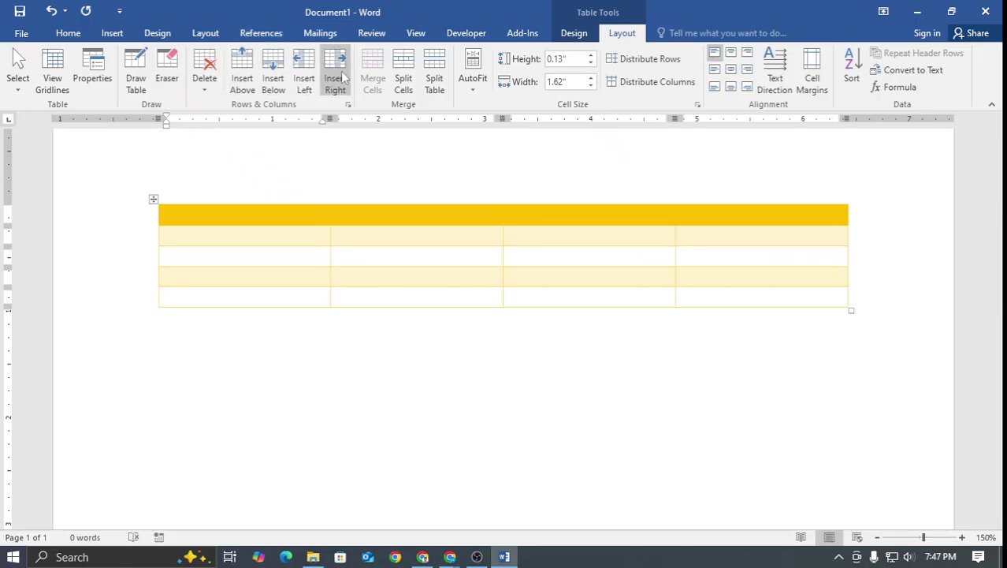
pyautogui.click(270, 79)
pyautogui.click(270, 79)
pyautogui.click(270, 77)
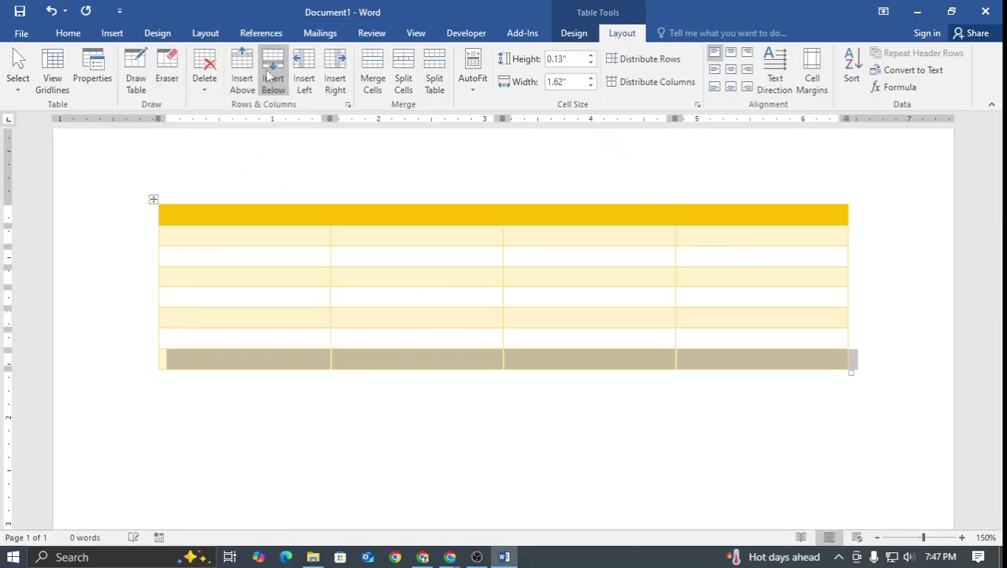
pyautogui.click(242, 75)
pyautogui.click(242, 74)
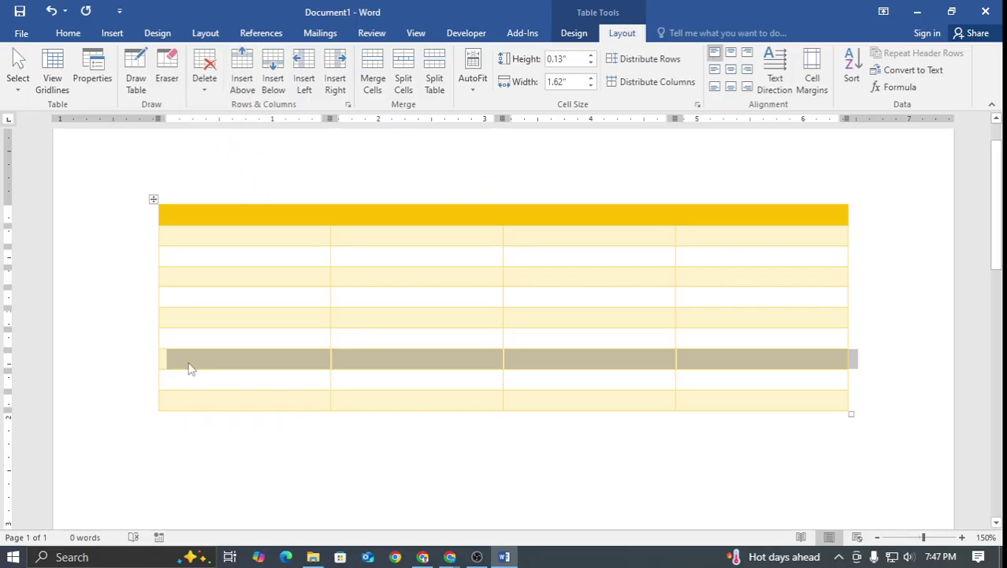
# Insert four columns before the table's first column and one column after its last column
pyautogui.click(304, 77)
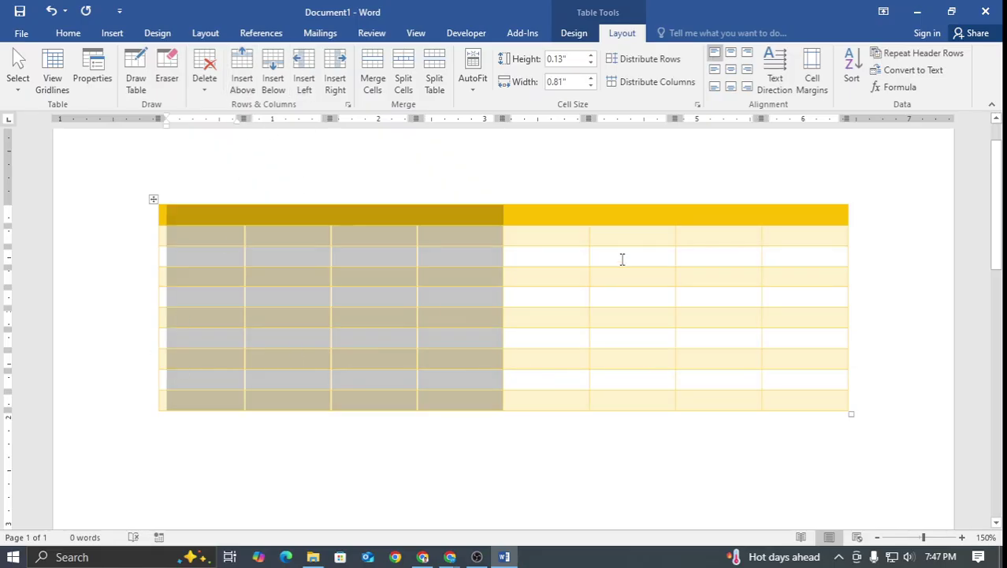
pyautogui.click(373, 295)
pyautogui.click(797, 400)
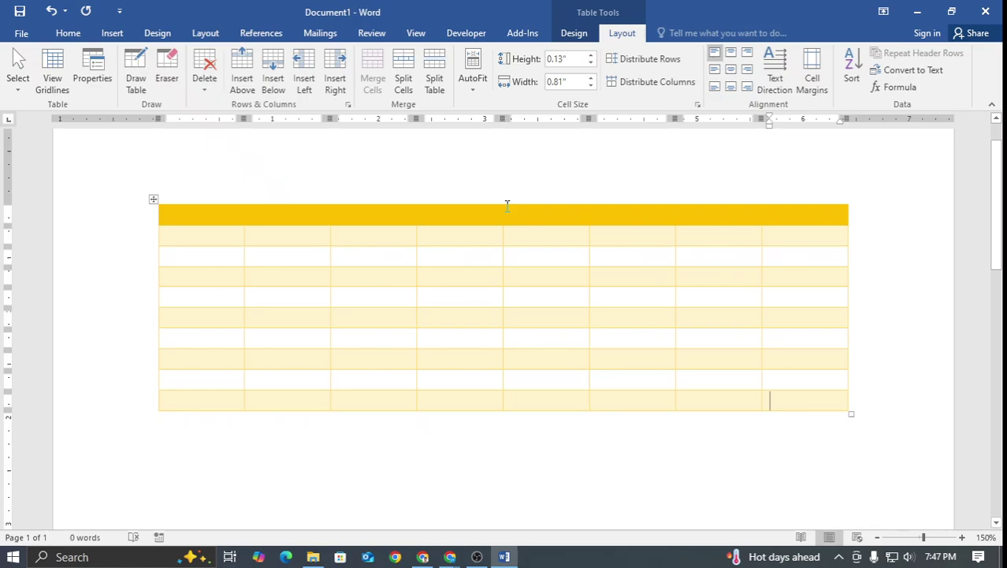
pyautogui.click(331, 69)
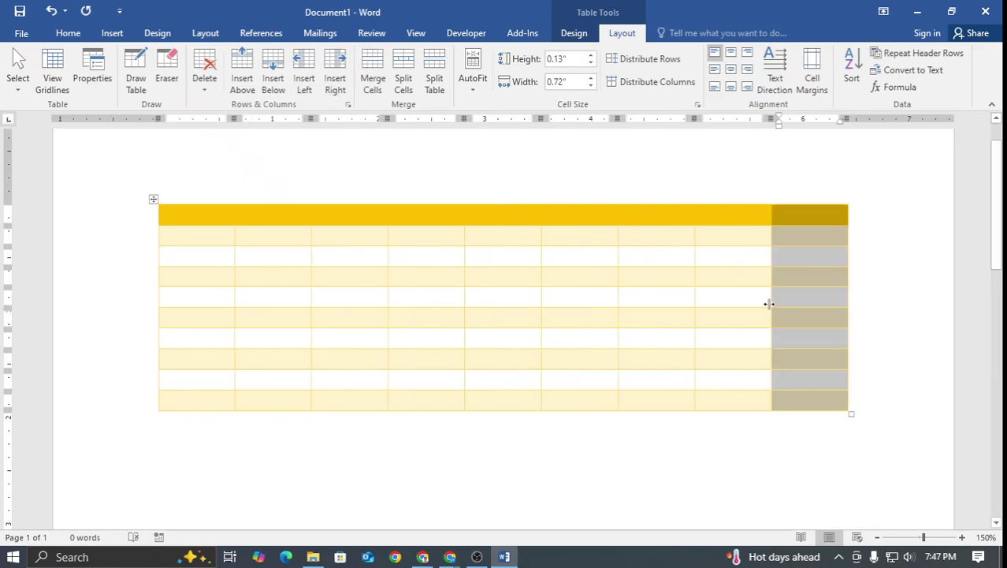
pyautogui.click(800, 400)
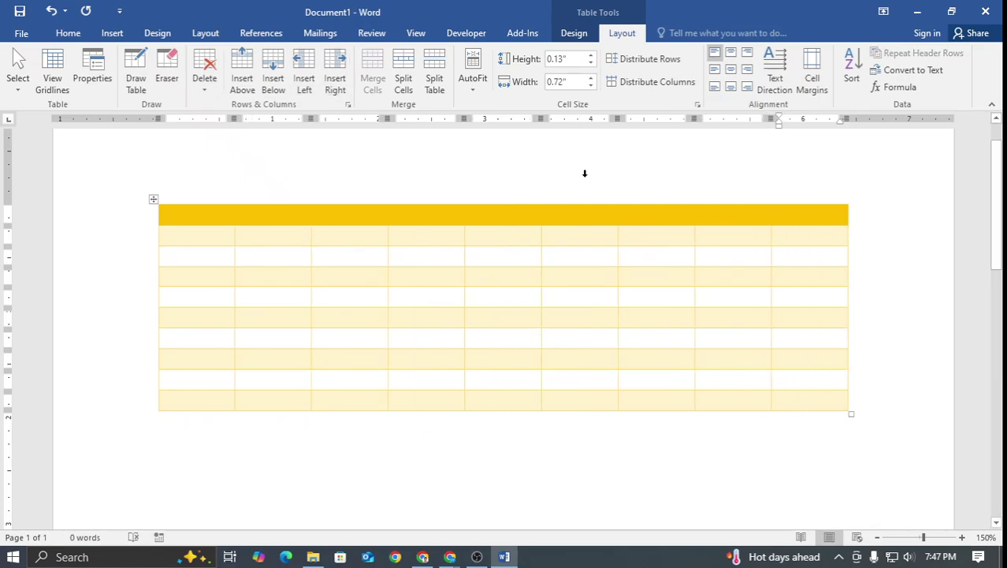
# Apply the blue table style with a dark header row and dark first column to the table
pyautogui.click(574, 33)
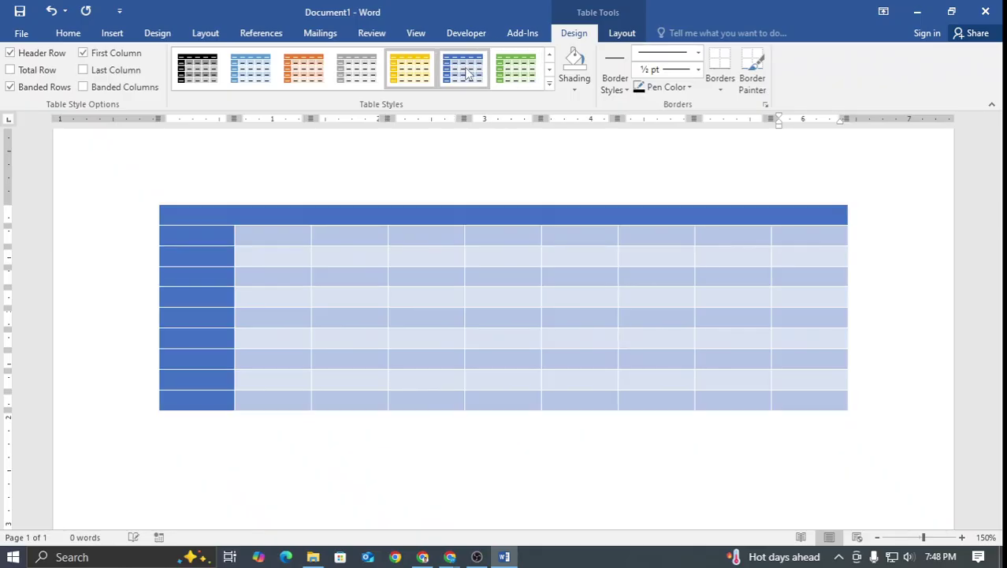
pyautogui.click(467, 73)
pyautogui.click(320, 317)
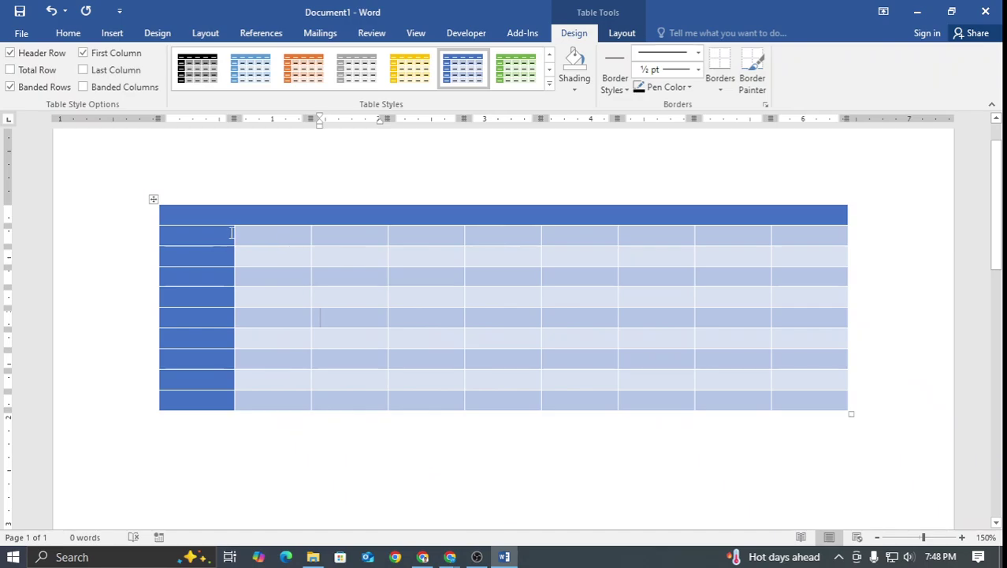
# Turn off the Header Row style option for the table's first row
pyautogui.click(201, 219)
pyautogui.moveTo(791, 216); pyautogui.dragTo(223, 219)
pyautogui.click(346, 357)
pyautogui.click(10, 53)
pyautogui.click(10, 53)
pyautogui.click(11, 52)
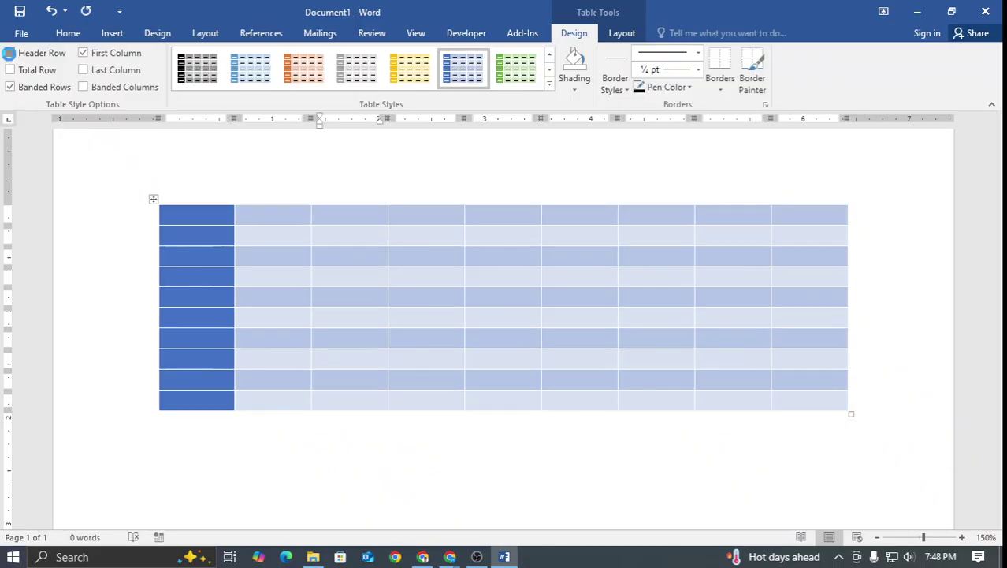
pyautogui.click(10, 53)
pyautogui.click(10, 52)
# Turn off the First Column style option, and toggle the Header Row option on and back off
pyautogui.moveTo(193, 213); pyautogui.dragTo(184, 390)
pyautogui.click(216, 214)
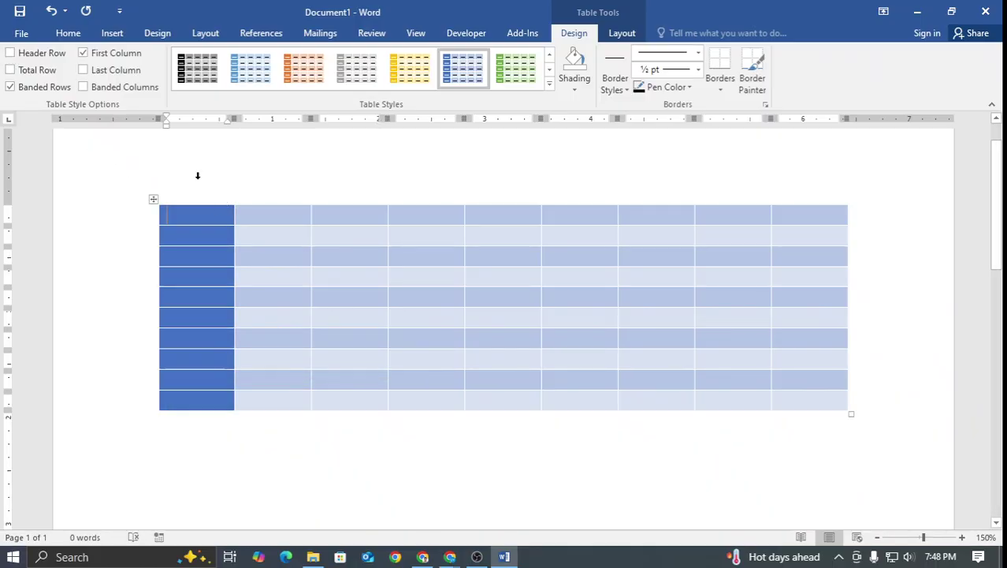
pyautogui.click(83, 52)
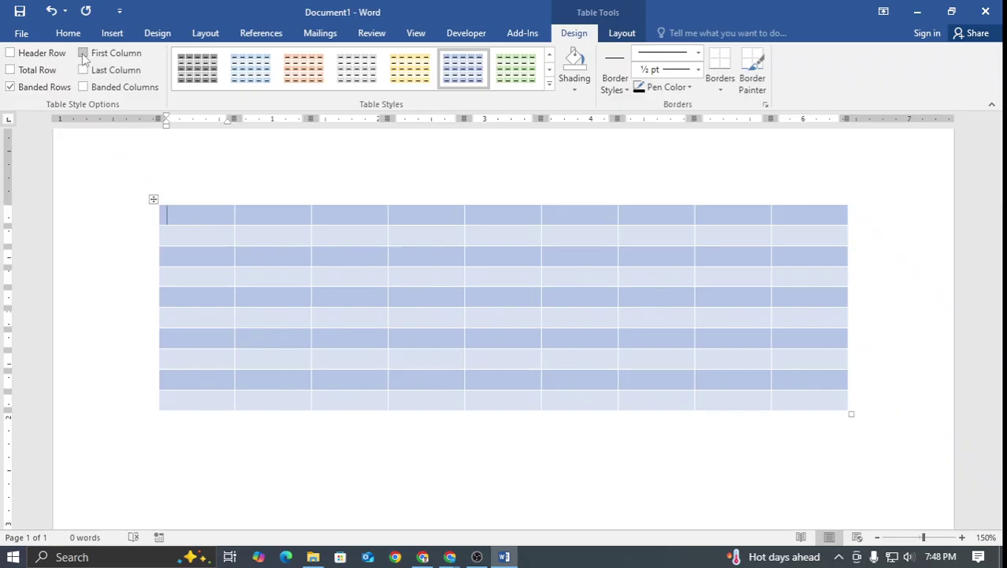
pyautogui.click(10, 54)
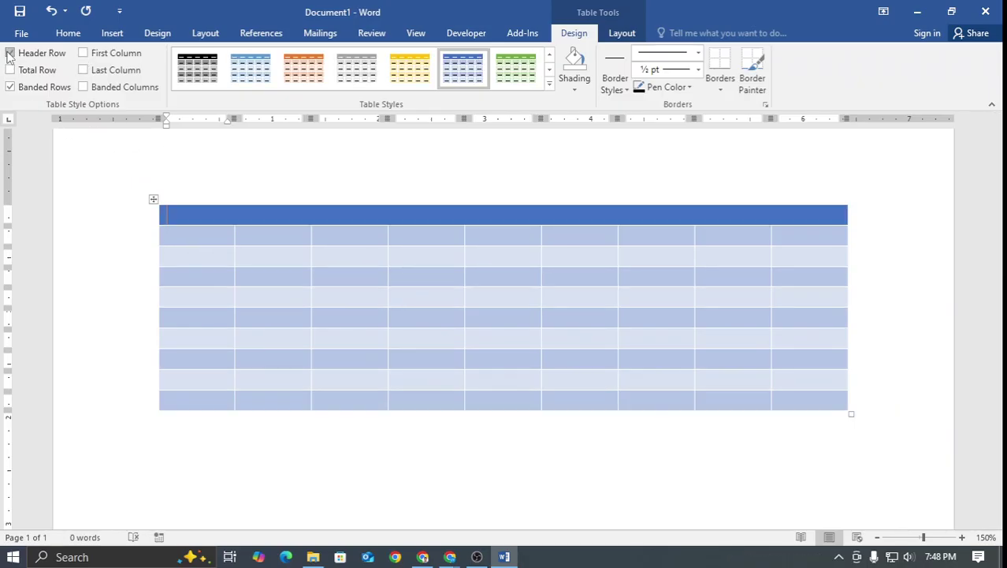
pyautogui.click(9, 53)
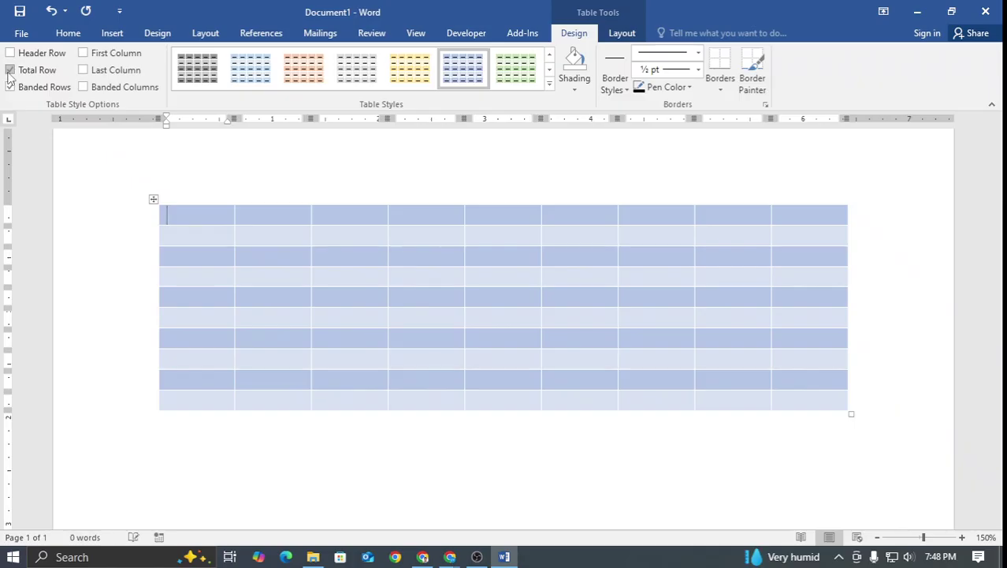
# Turn on the Total Row style option for the table's bottom row
pyautogui.click(10, 70)
pyautogui.click(10, 71)
pyautogui.click(37, 71)
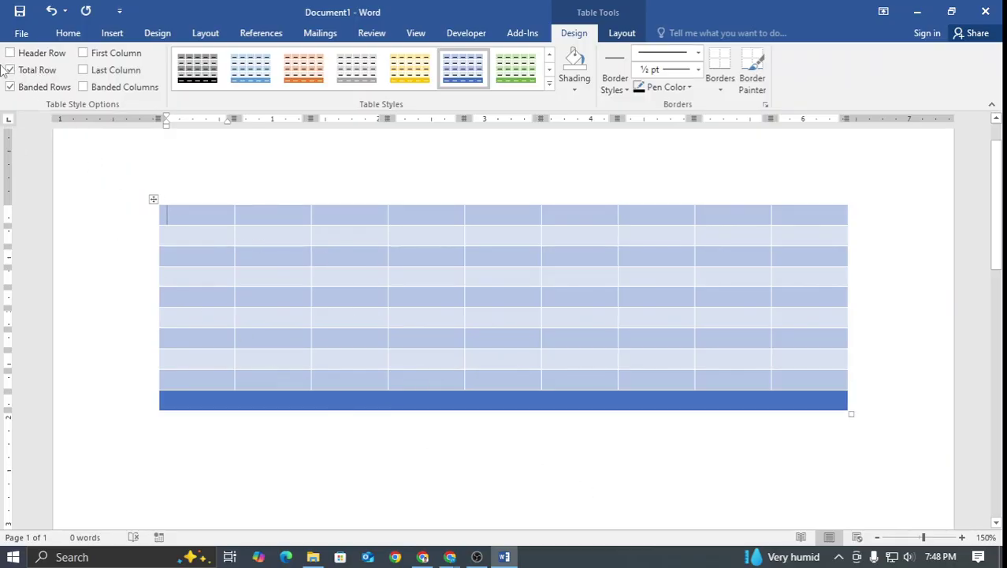
pyautogui.click(812, 233)
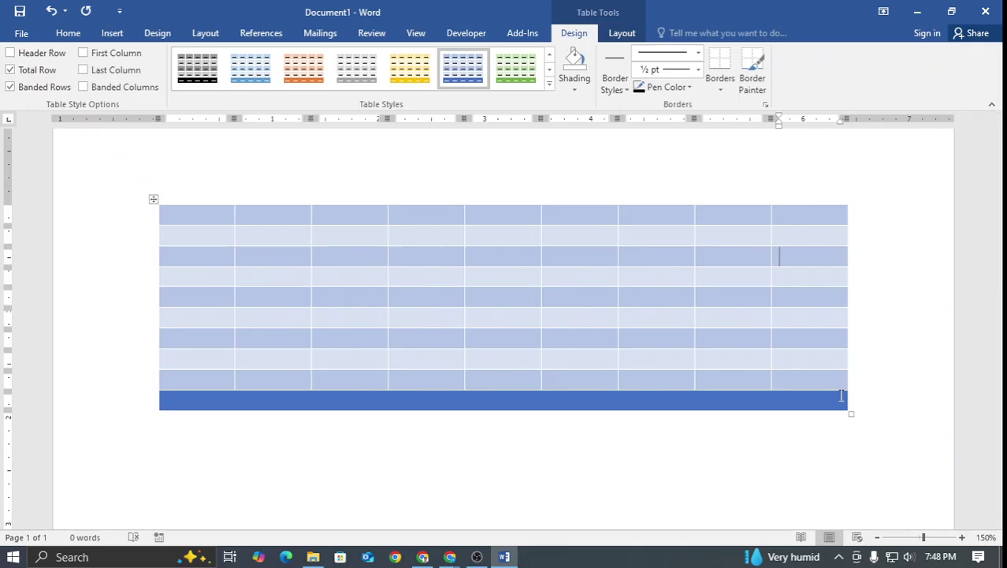
# Go through the cells of the first row and turn on the Header Row style option
pyautogui.click(191, 220)
pyautogui.click(268, 215)
pyautogui.click(355, 211)
pyautogui.click(425, 213)
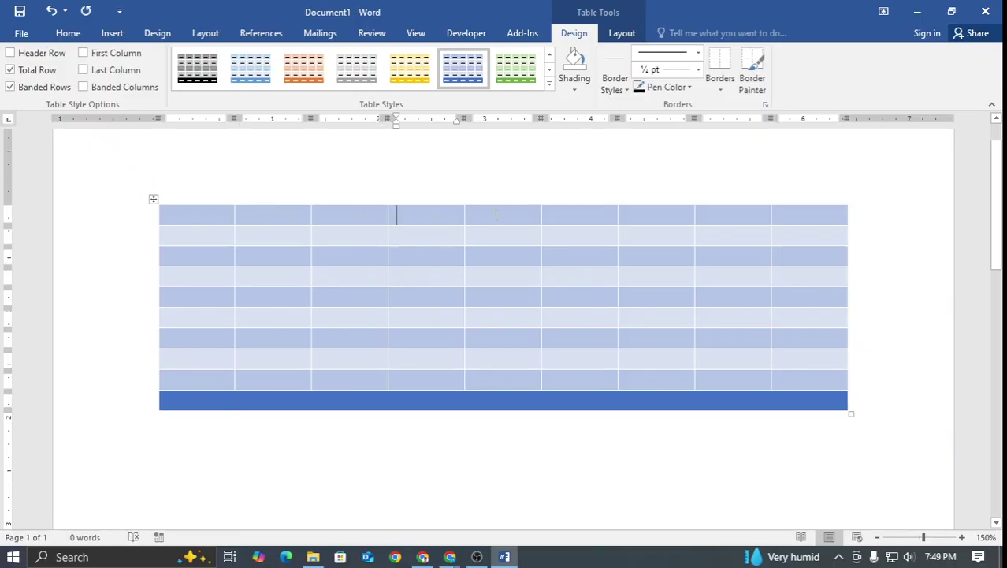
pyautogui.click(497, 214)
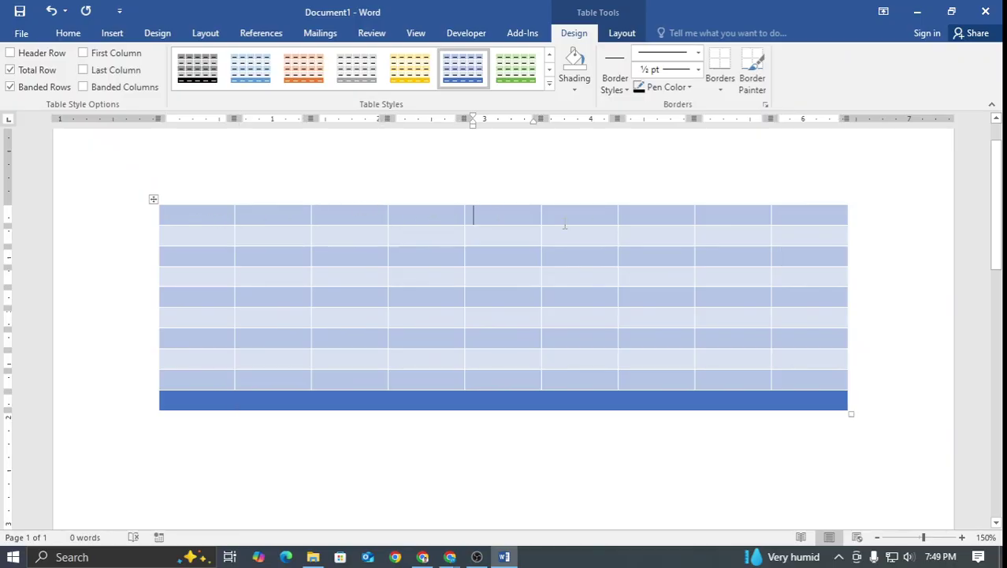
pyautogui.click(9, 54)
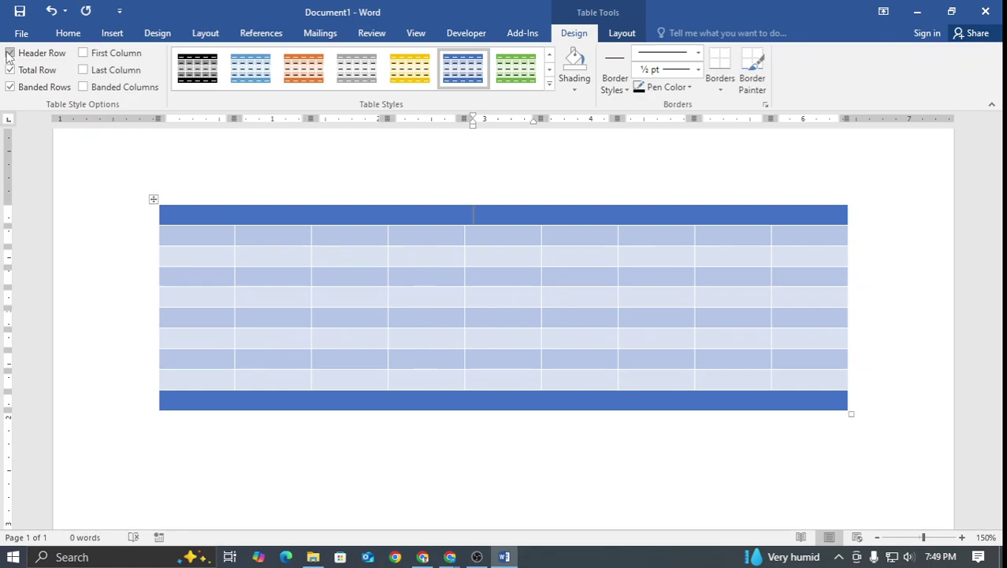
# Try the First Column and Last Column style options, switching each on and back off
pyautogui.click(82, 53)
pyautogui.click(83, 53)
pyautogui.click(83, 69)
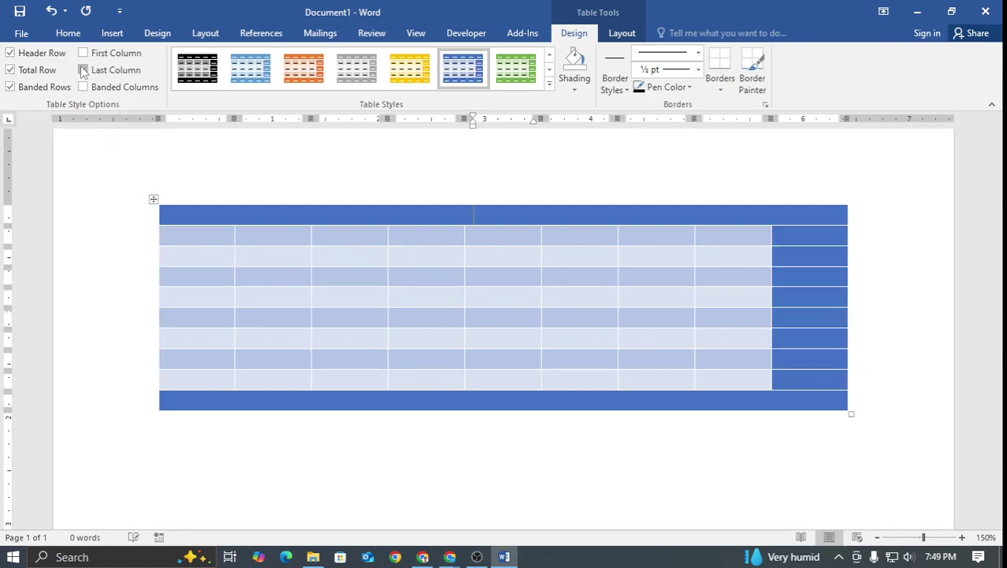
pyautogui.click(82, 53)
pyautogui.click(83, 53)
pyautogui.click(83, 69)
# Turn off the Total Row and Header Row style options
pyautogui.click(10, 69)
pyautogui.click(10, 53)
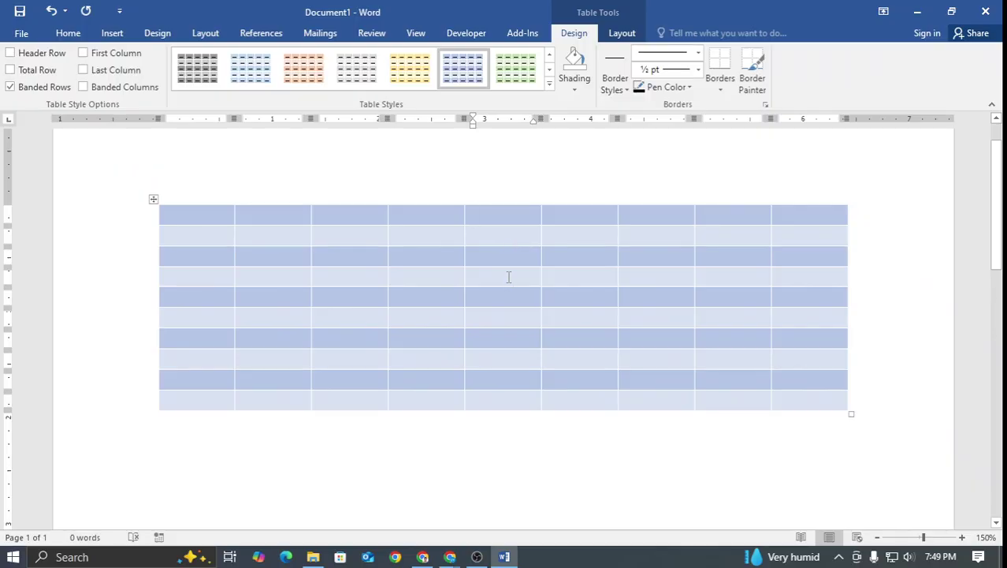
# Examine the alternating shading of the table's first six rows by selecting cells across each row
pyautogui.press('Down')
pyautogui.press('Down')
pyautogui.press('Down')
pyautogui.moveTo(167, 214); pyautogui.dragTo(775, 217)
pyautogui.moveTo(178, 235); pyautogui.dragTo(768, 237)
pyautogui.moveTo(192, 250); pyautogui.dragTo(612, 256)
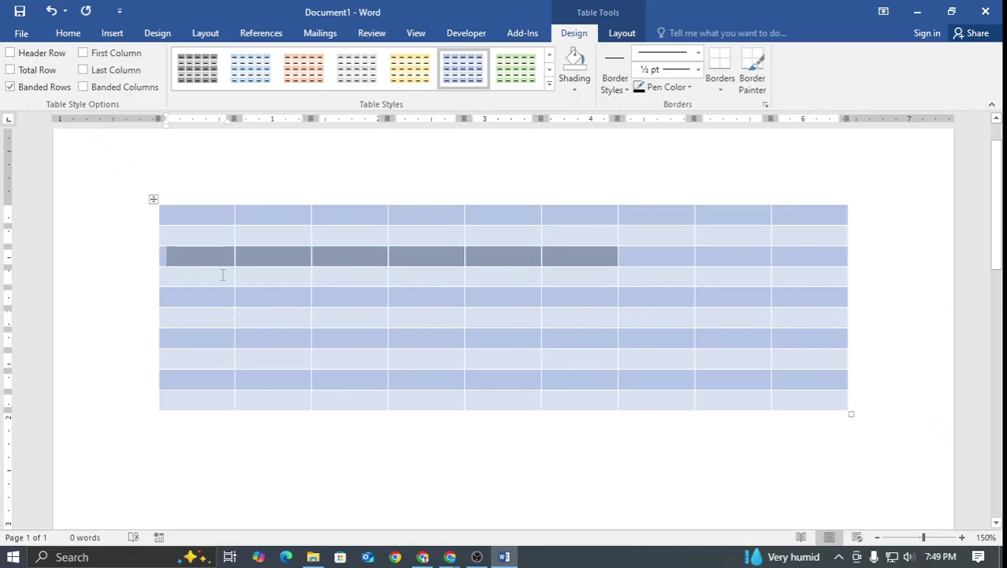
pyautogui.moveTo(220, 274); pyautogui.dragTo(442, 276)
pyautogui.moveTo(193, 301); pyautogui.dragTo(300, 300)
pyautogui.moveTo(206, 311); pyautogui.dragTo(530, 323)
pyautogui.click(520, 319)
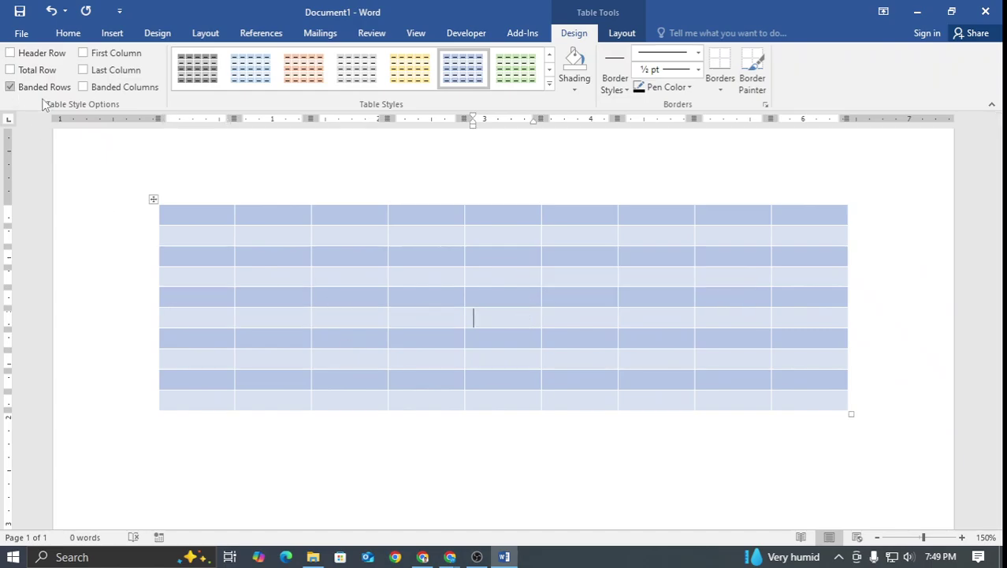
# Toggle the Banded Rows style option to compare the row shading, leaving it off
pyautogui.click(13, 88)
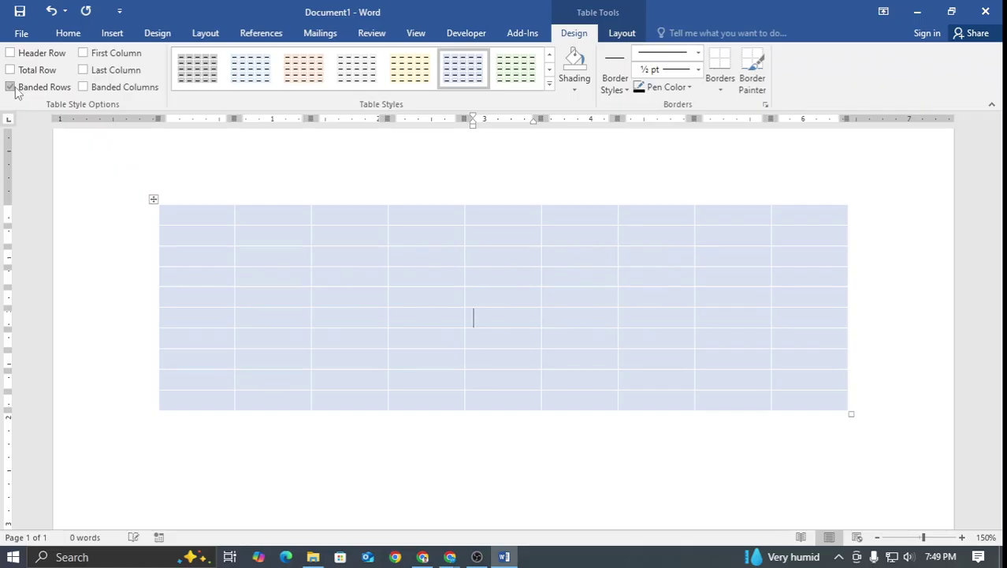
pyautogui.click(12, 88)
pyautogui.click(12, 88)
pyautogui.click(12, 87)
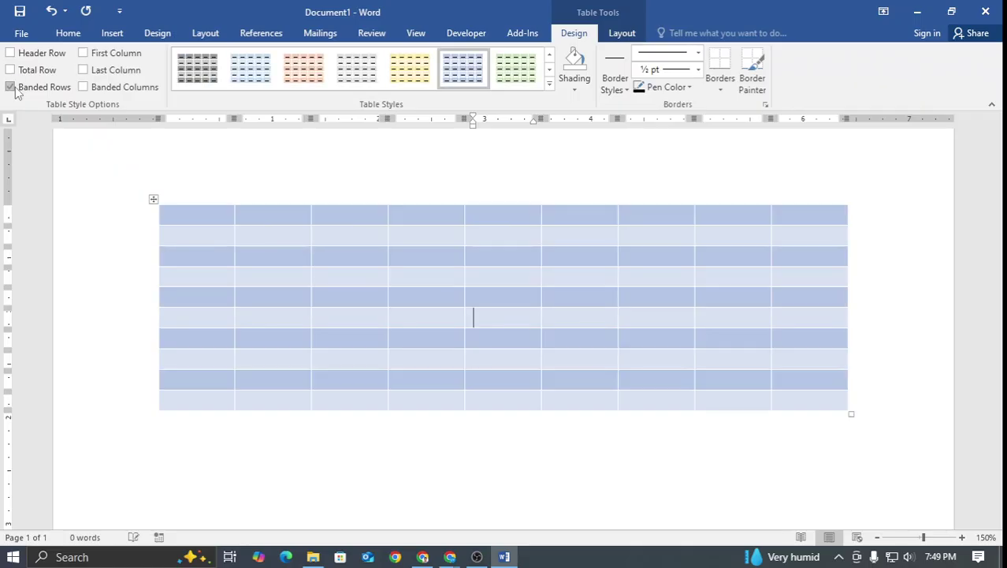
pyautogui.click(11, 87)
pyautogui.click(12, 88)
pyautogui.click(12, 87)
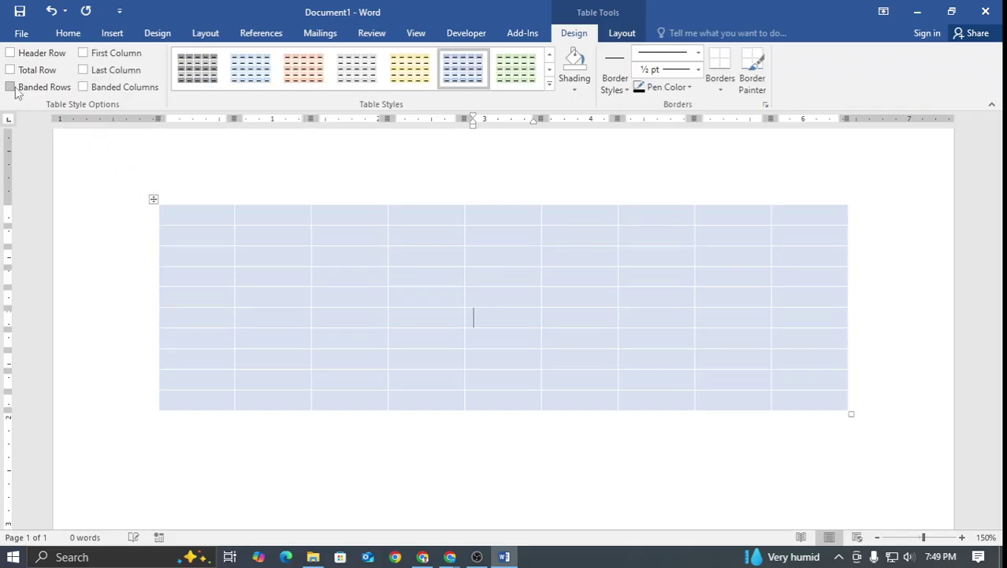
pyautogui.click(12, 88)
pyautogui.click(12, 87)
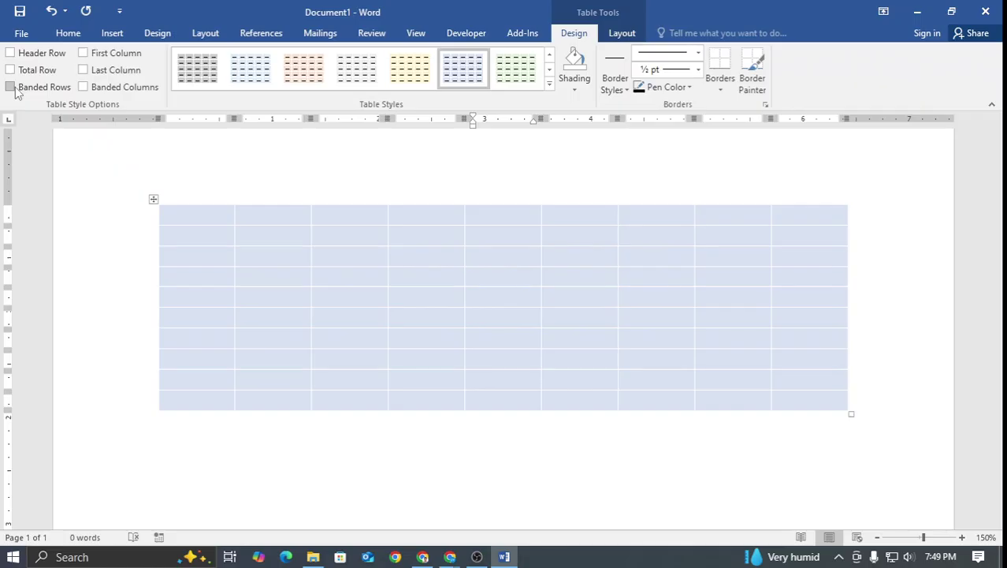
# Toggle the Banded Columns style option to compare the column shading, leaving it off
pyautogui.click(84, 87)
pyautogui.click(83, 88)
pyautogui.click(83, 87)
pyautogui.click(84, 88)
pyautogui.click(83, 87)
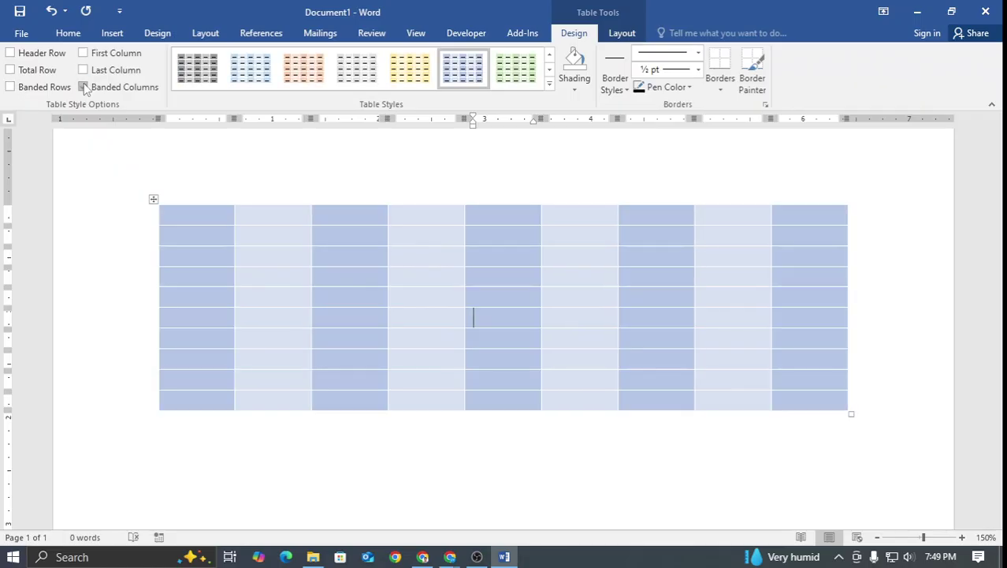
pyautogui.click(83, 87)
pyautogui.click(84, 88)
pyautogui.click(84, 87)
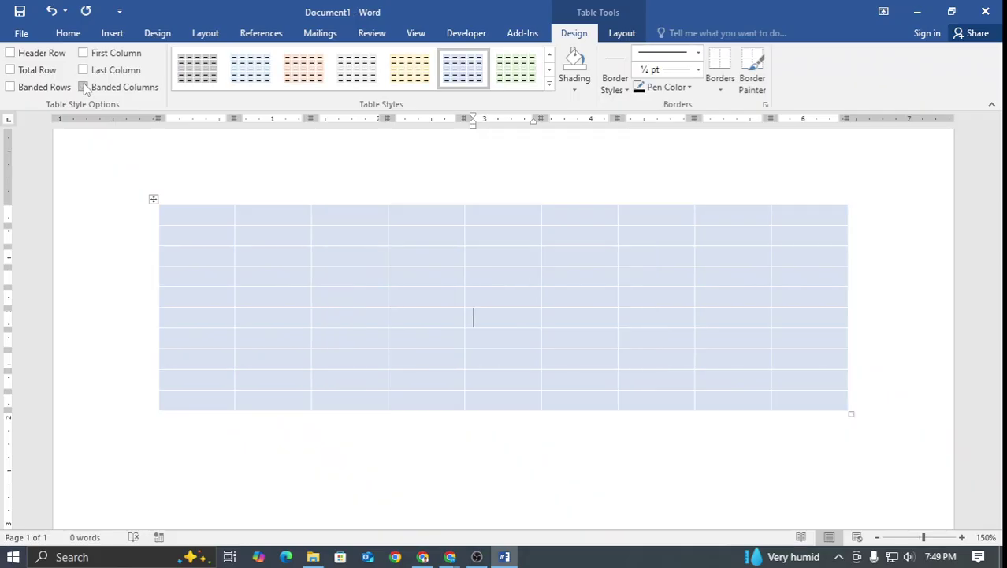
pyautogui.click(84, 88)
pyautogui.click(83, 88)
# Turn on the Header Row and First Column style options for the table
pyautogui.click(191, 218)
pyautogui.doubleClick(277, 221)
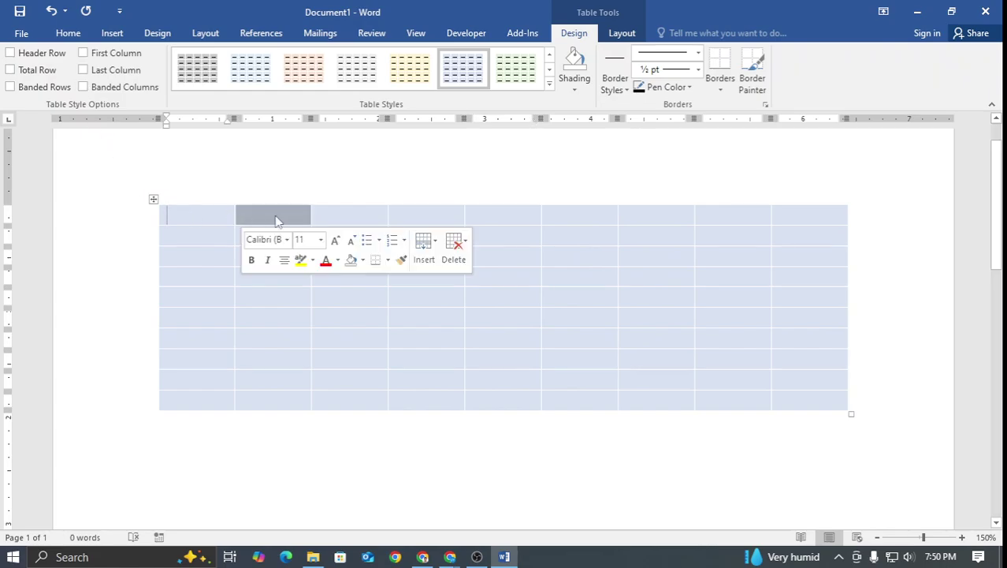
pyautogui.click(342, 218)
pyautogui.click(10, 52)
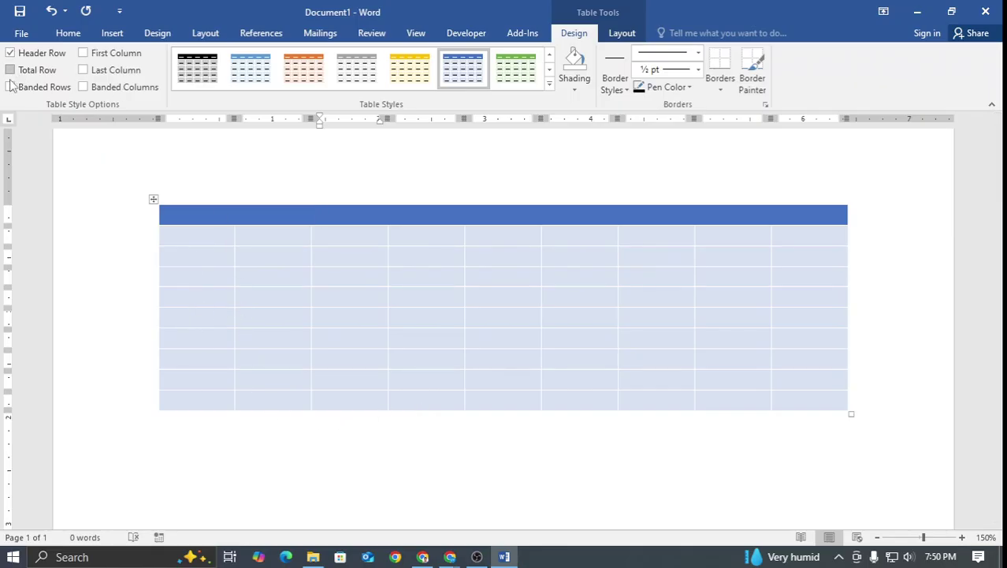
pyautogui.click(83, 52)
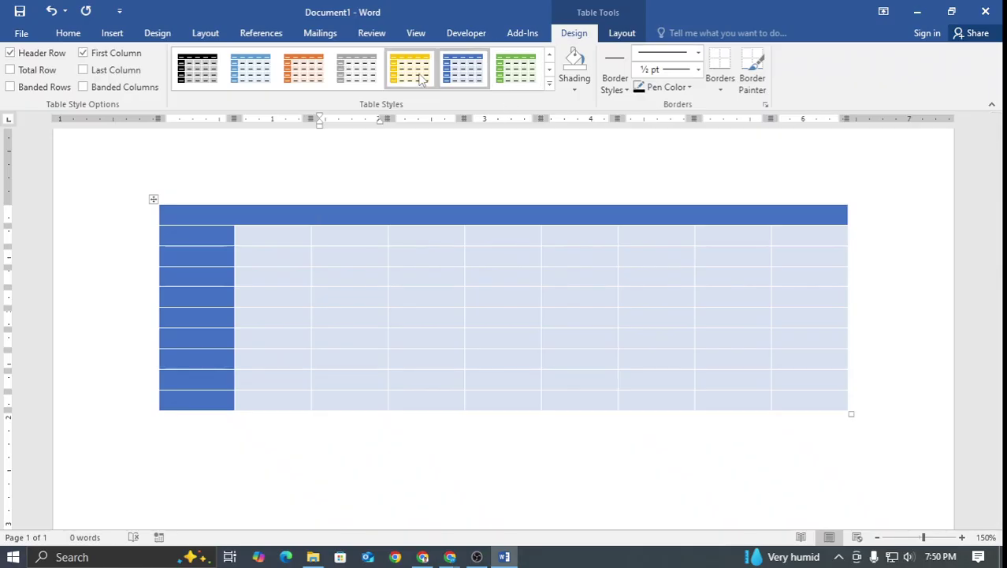
# Compare the grey and gold table styles on the table, leaving the blue style applied
pyautogui.click(372, 73)
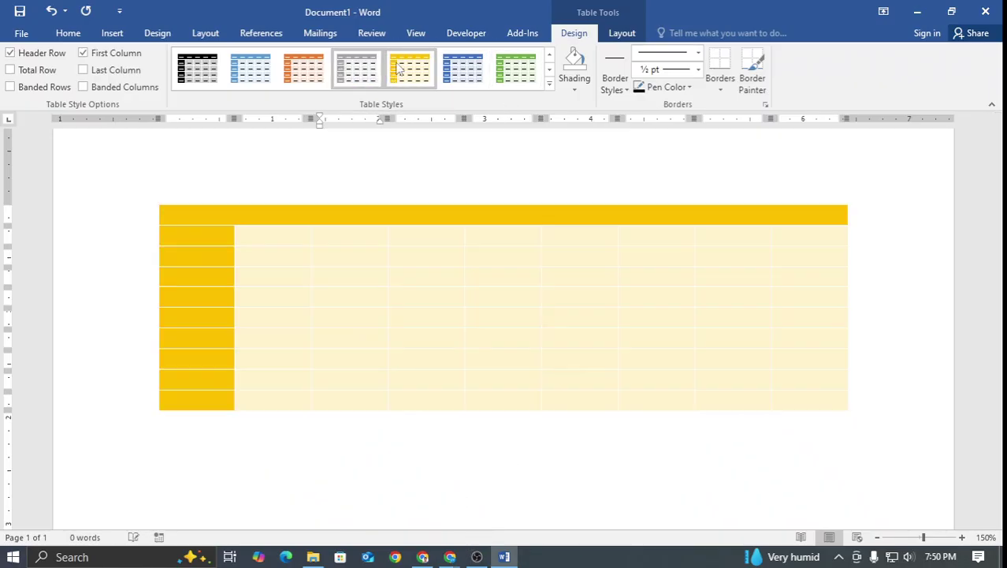
pyautogui.click(399, 69)
pyautogui.click(463, 69)
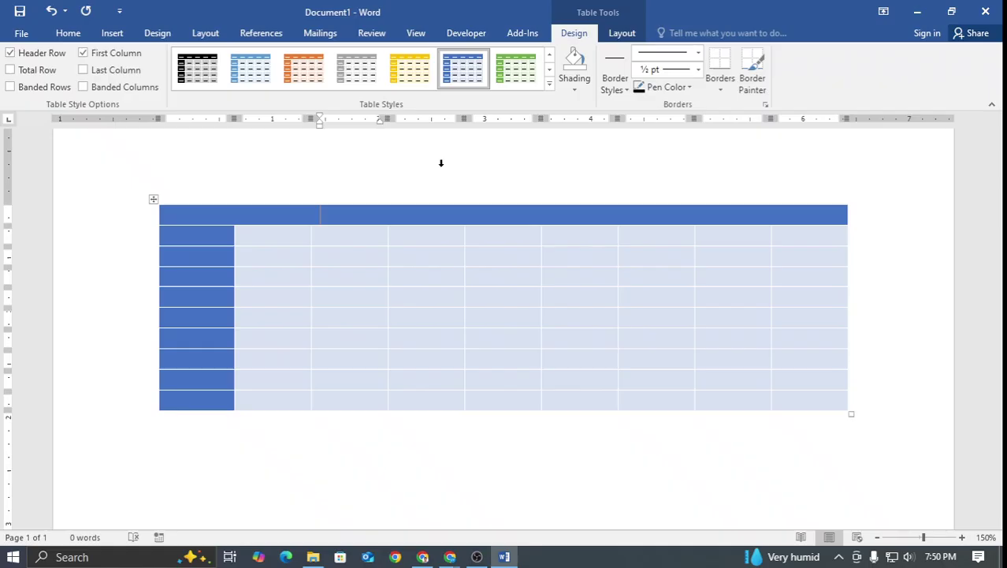
# Switch to the Google Meet call in Chrome and open its in-call messages
pyautogui.click(449, 557)
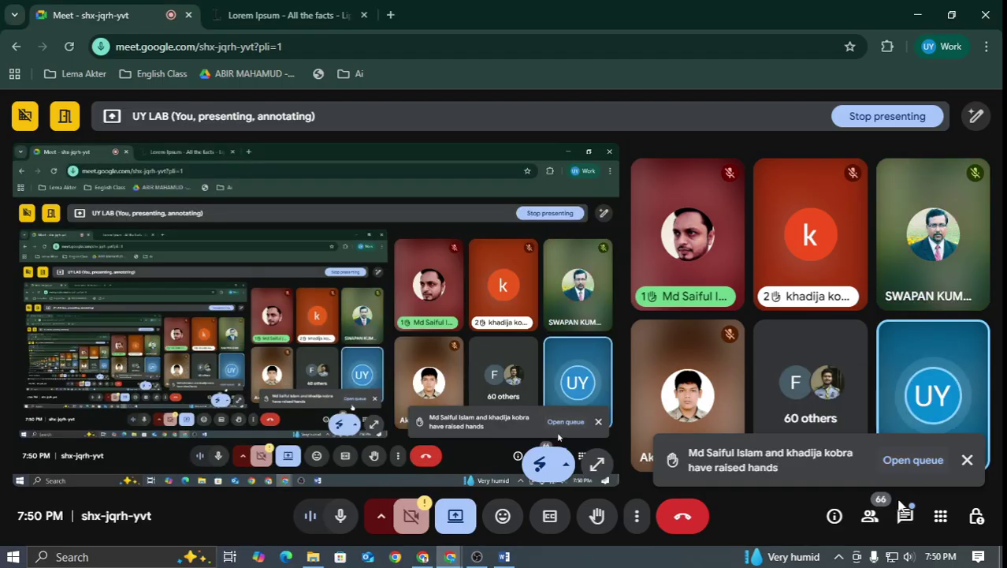
pyautogui.click(903, 515)
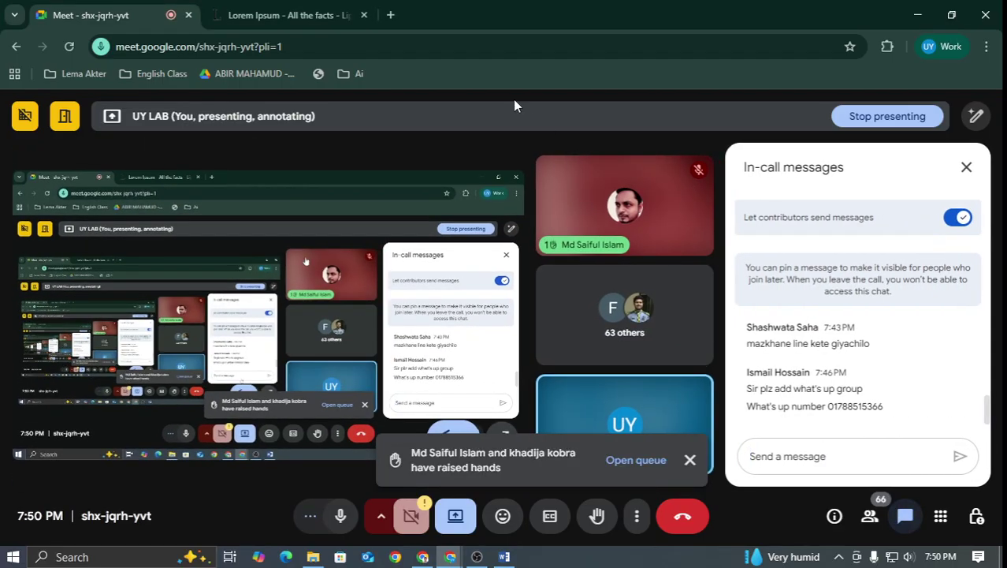
# Search Google for "exam routine" in a new browser tab and show the image results
pyautogui.click(390, 15)
pyautogui.write('exz')
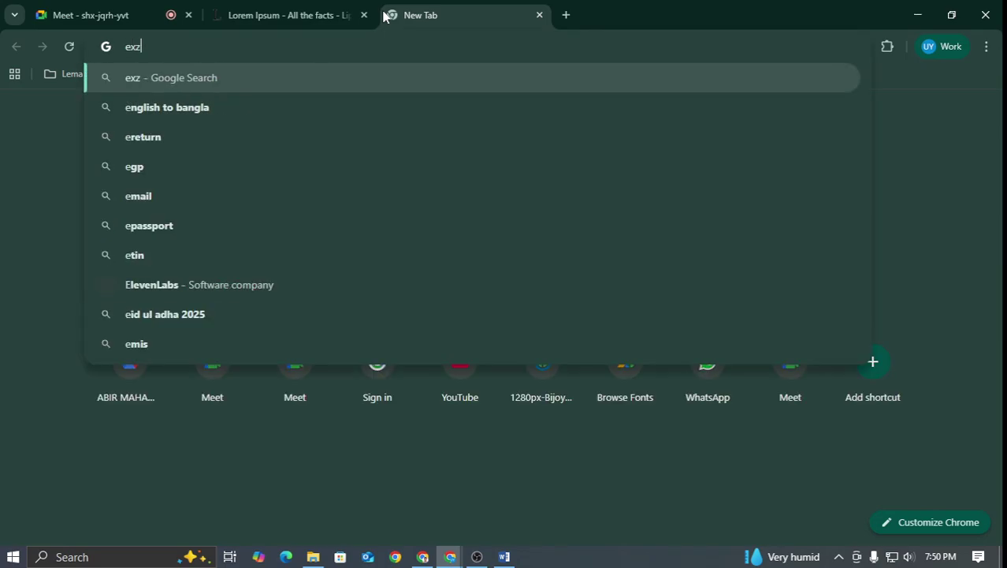
pyautogui.write('am')
pyautogui.write('routine')
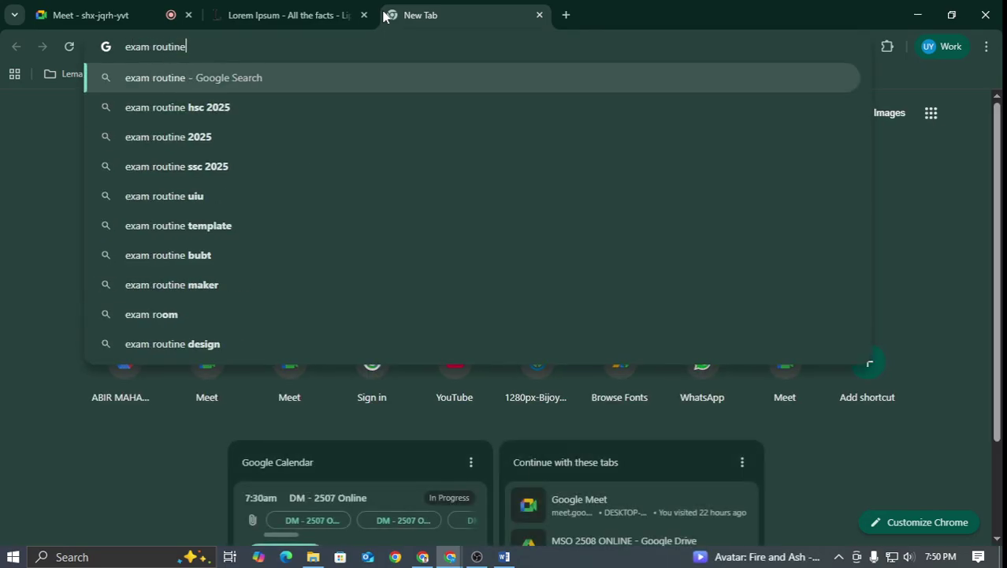
pyautogui.press('Return')
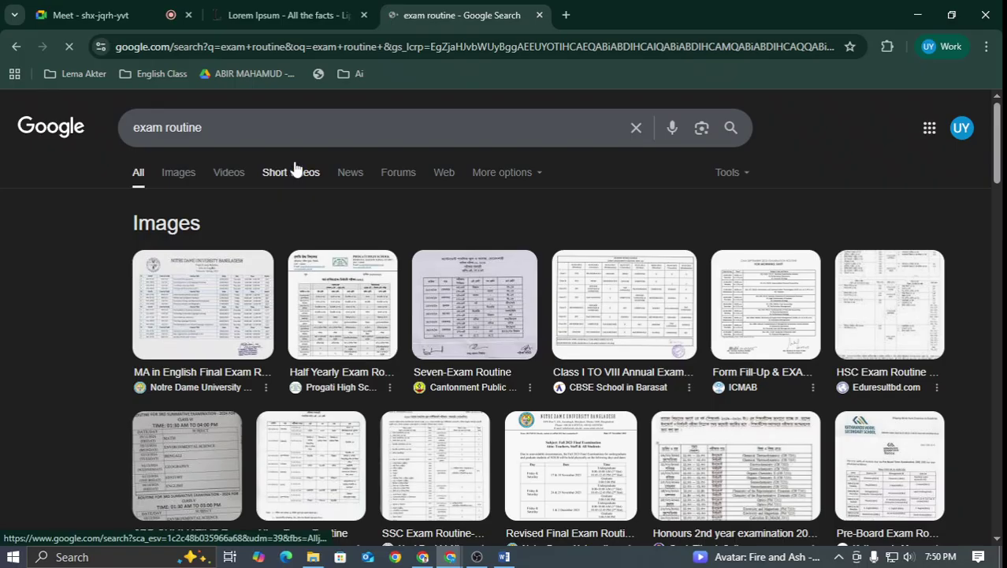
pyautogui.click(271, 258)
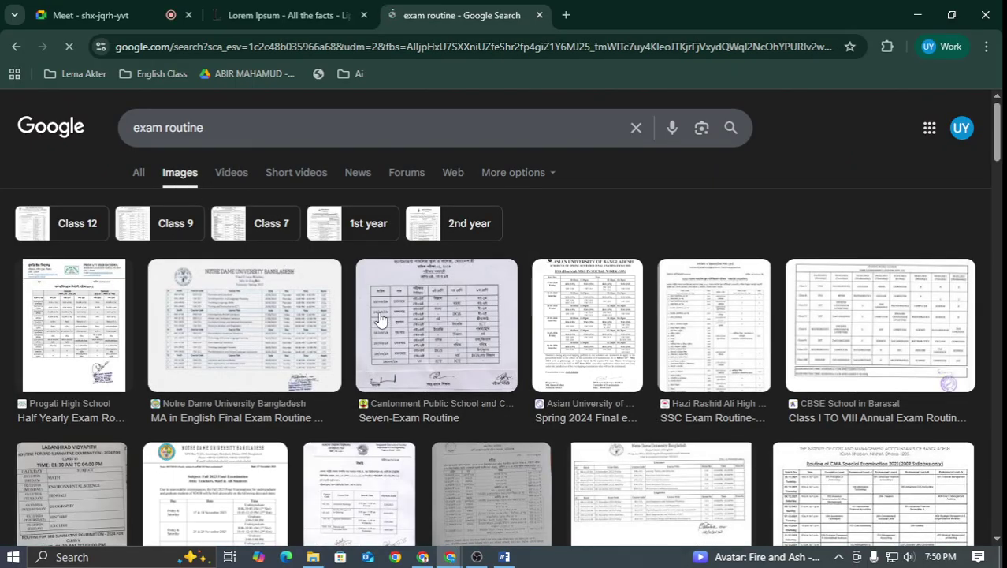
# Browse the exam routine images and open the ICMAB CMA Special Examination 2021 routine image in its own tab
pyautogui.scroll(-1, 398, 307)
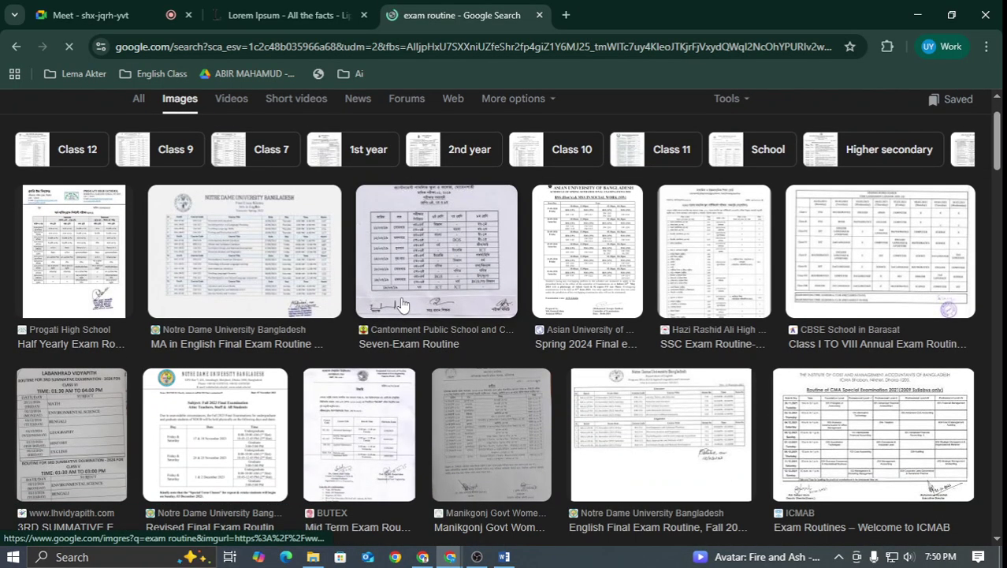
pyautogui.scroll(-2, 851, 229)
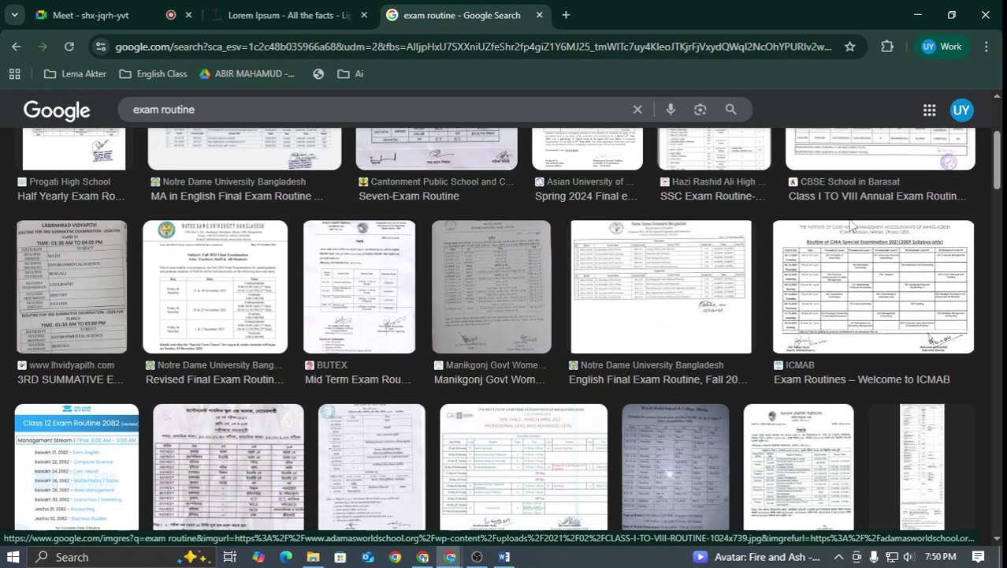
pyautogui.scroll(3, 851, 225)
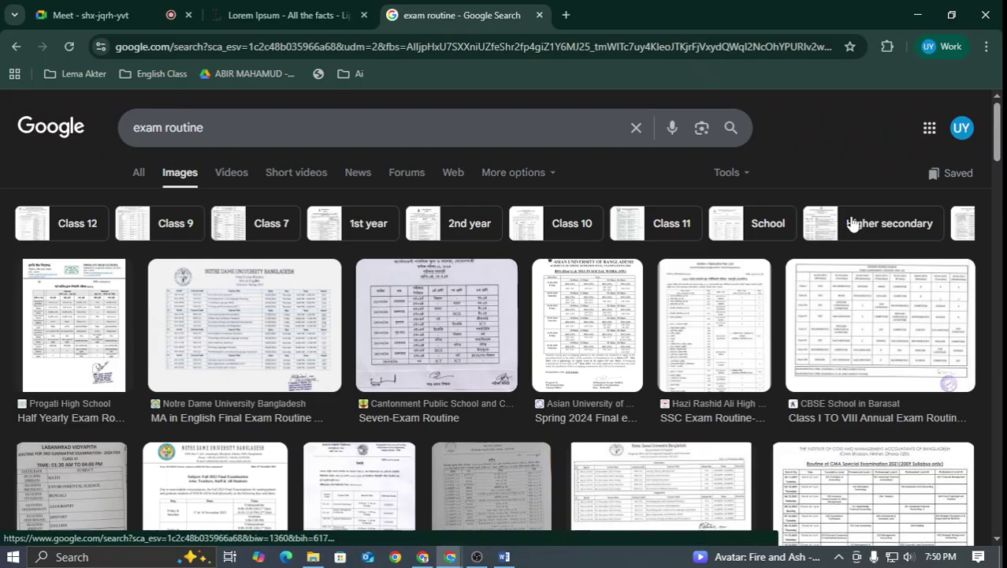
pyautogui.scroll(-2, 849, 225)
pyautogui.click(820, 319)
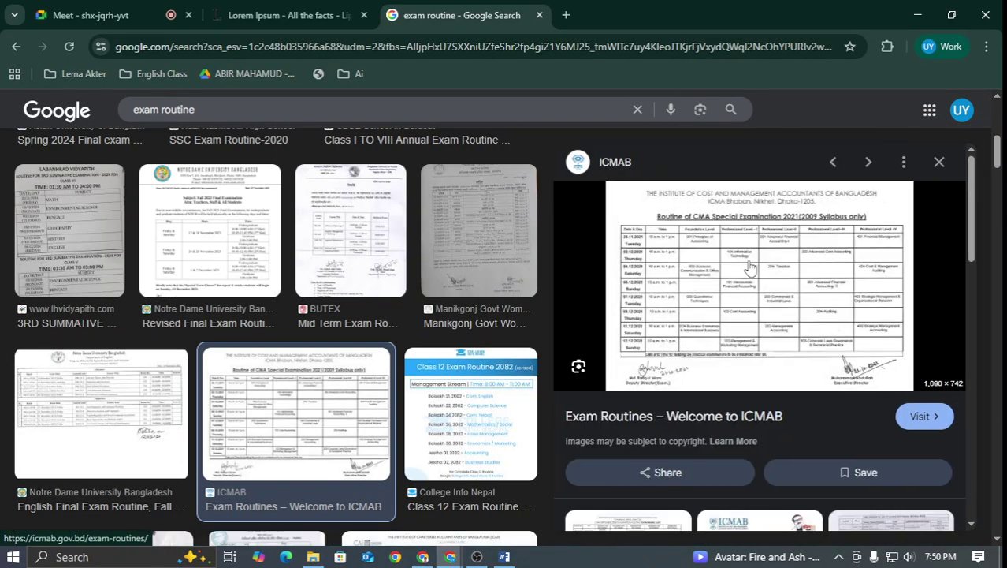
pyautogui.rightClick(703, 252)
pyautogui.click(780, 407)
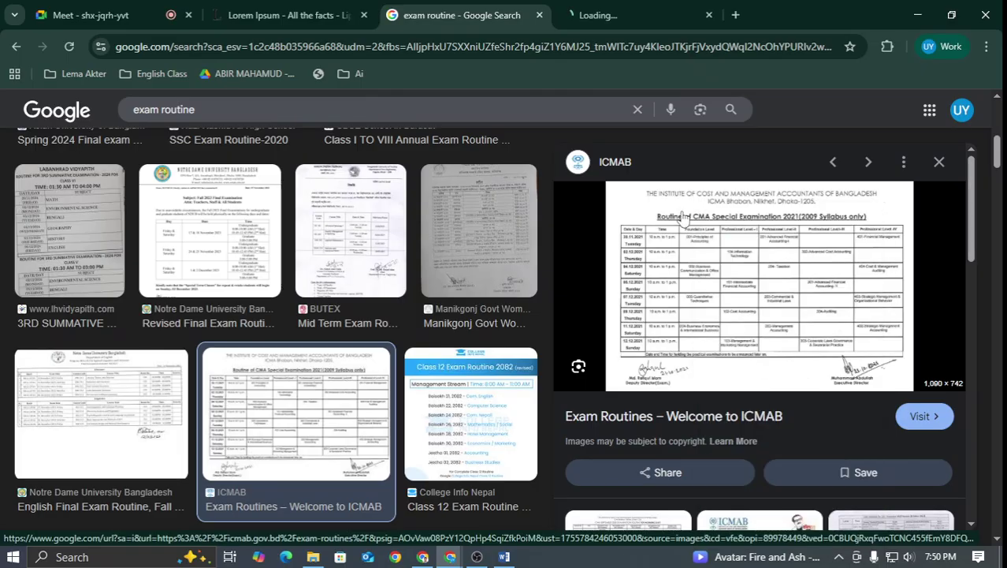
pyautogui.hotkey('ctrl', 'Tab')
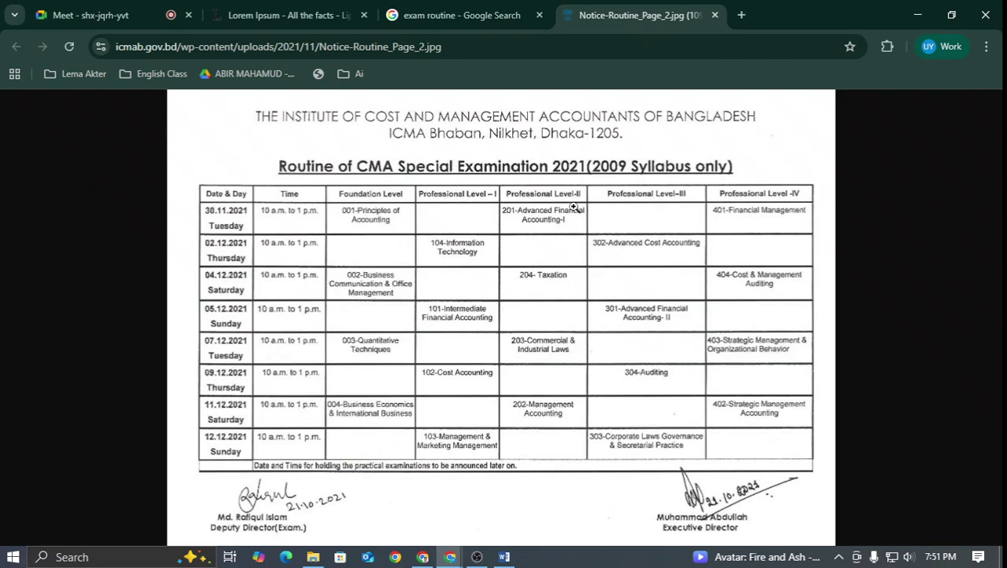
# Switch to Word and enter Date and Time as the table's first two column headings, following the sample routine
pyautogui.click(506, 557)
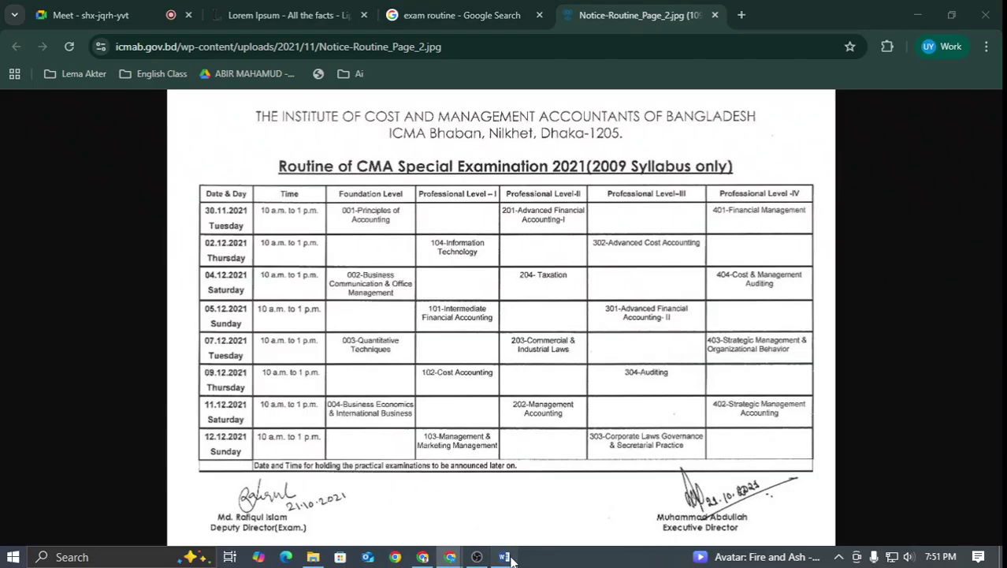
pyautogui.click(219, 214)
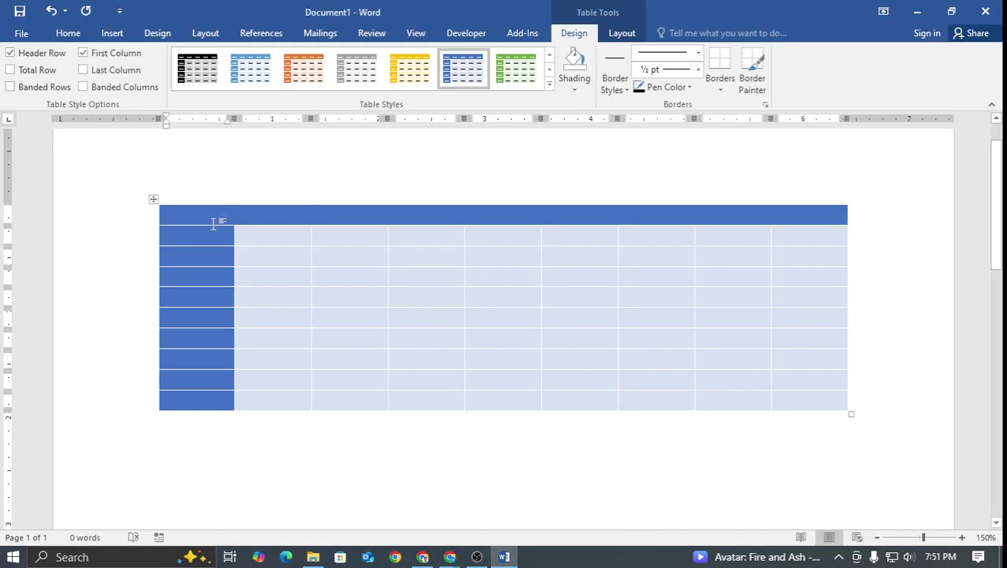
pyautogui.write('DAte')
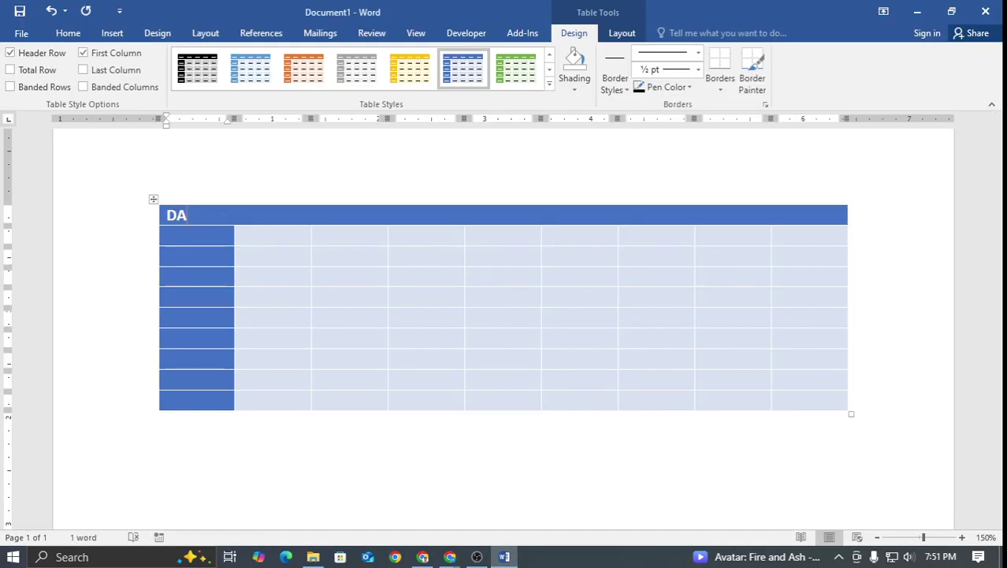
pyautogui.press('BackSpace')
pyautogui.write('ate')
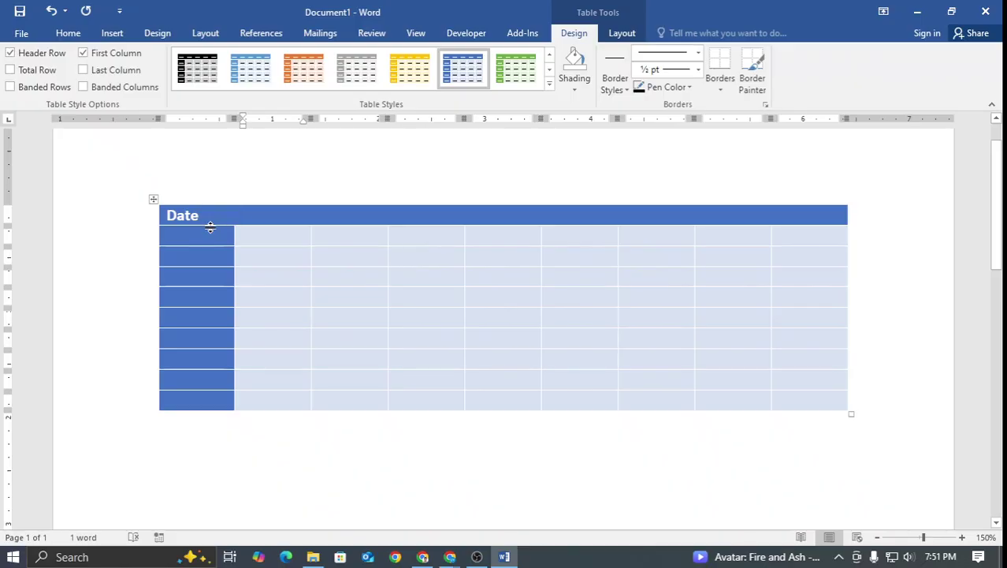
pyautogui.hotkey('alt', 'Tab')
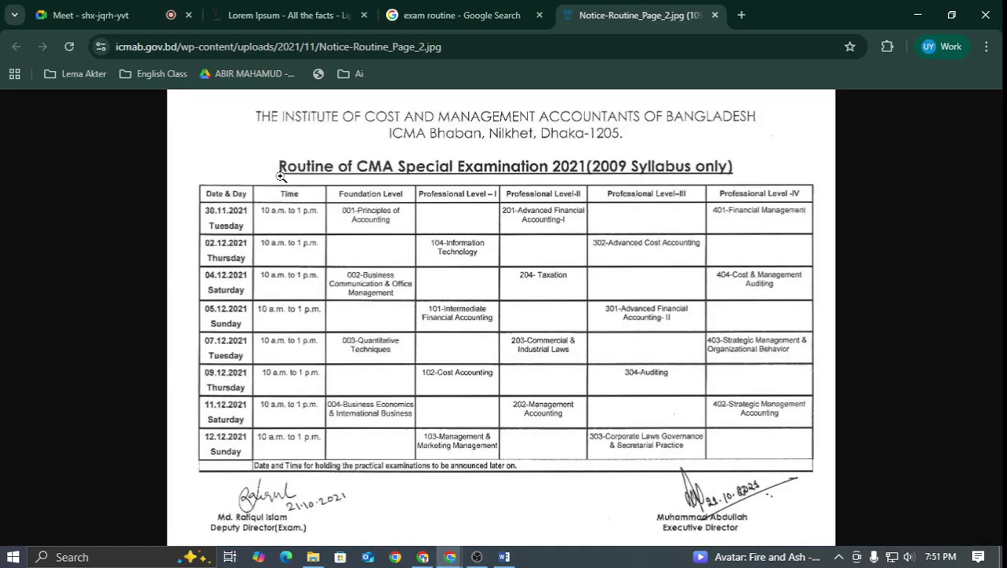
pyautogui.hotkey('alt', 'Tab')
pyautogui.write('Time')
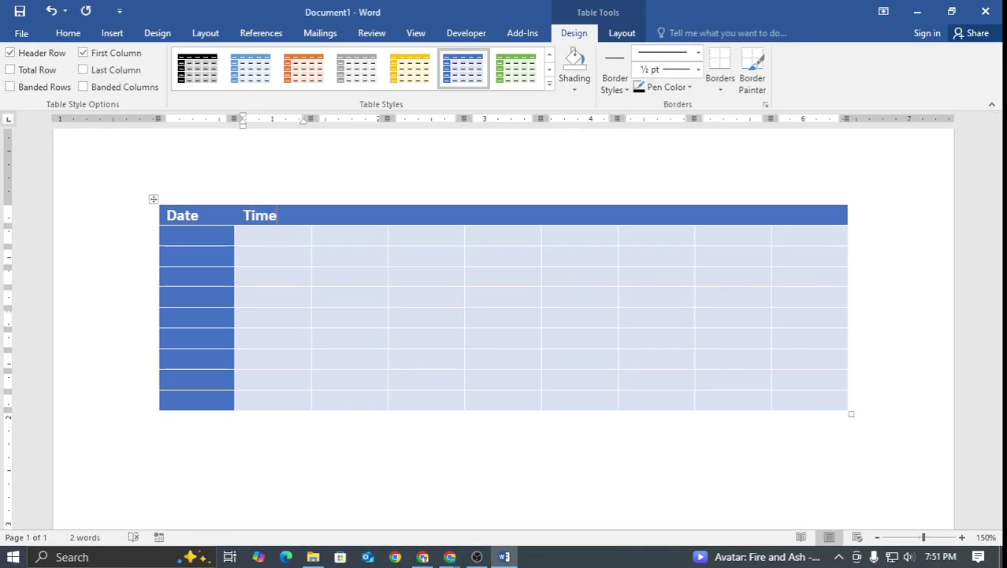
pyautogui.press('Tab')
pyautogui.hotkey('alt', 'Tab')
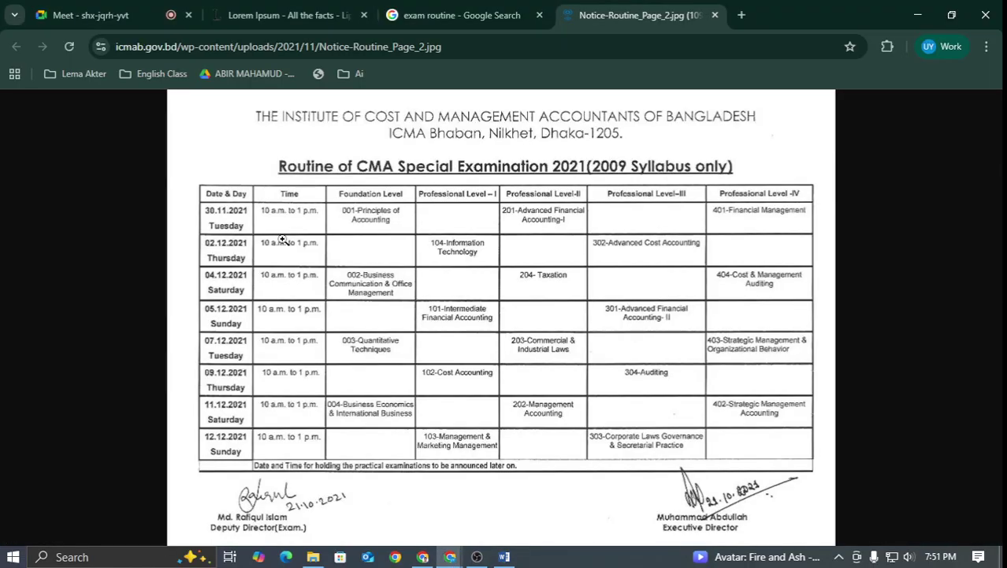
pyautogui.hotkey('alt', 'Tab')
pyautogui.write('bangl')
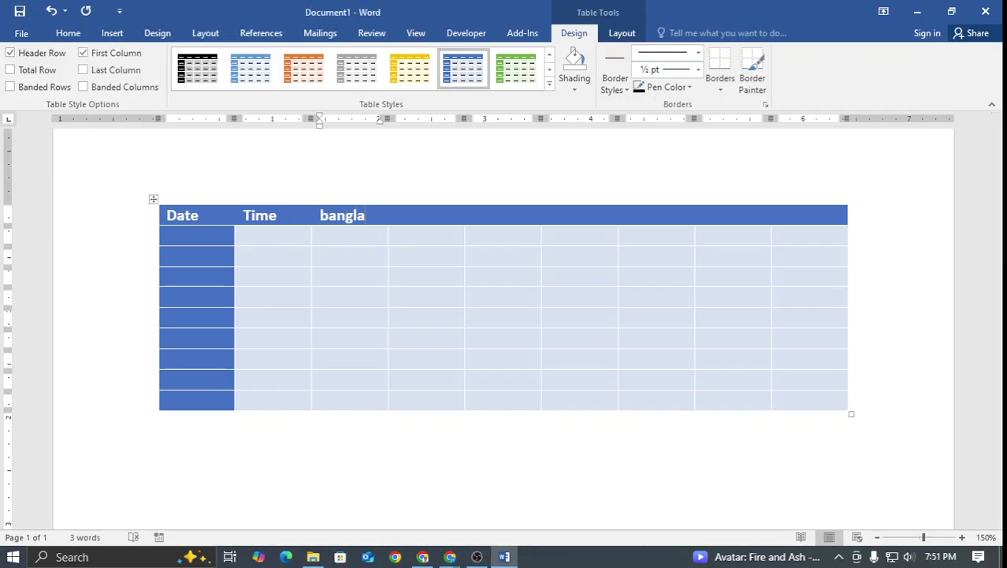
pyautogui.write('a')
pyautogui.press('BackSpace')
pyautogui.press('BackSpace')
pyautogui.press('BackSpace')
pyautogui.press('BackSpace')
pyautogui.press('BackSpace')
pyautogui.press('BackSpace')
# Check the sample routine and enter the headings Class 1, Class 2, Class 3 and Class 4 after Time
pyautogui.hotkey('alt', 'Tab')
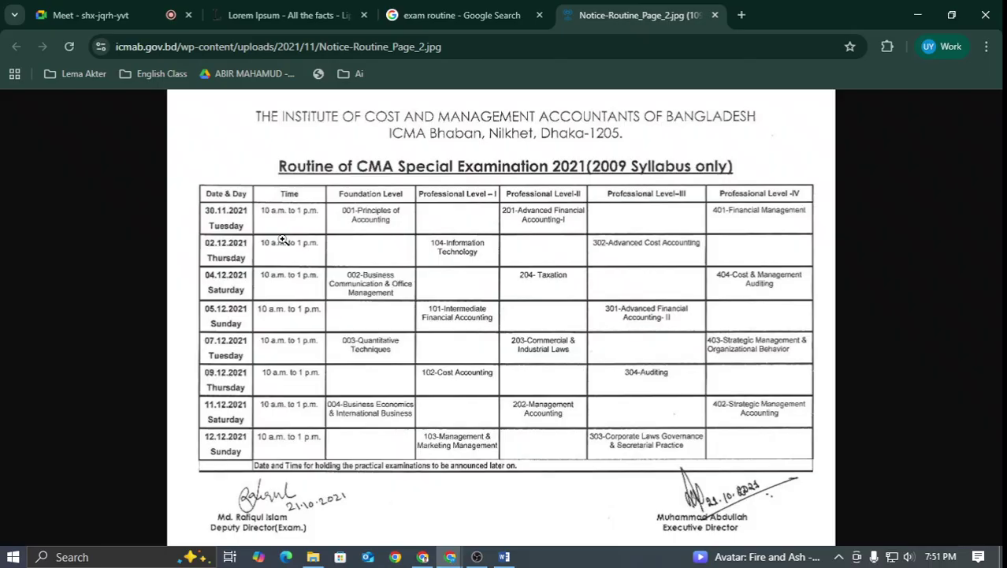
pyautogui.hotkey('alt', 'Tab')
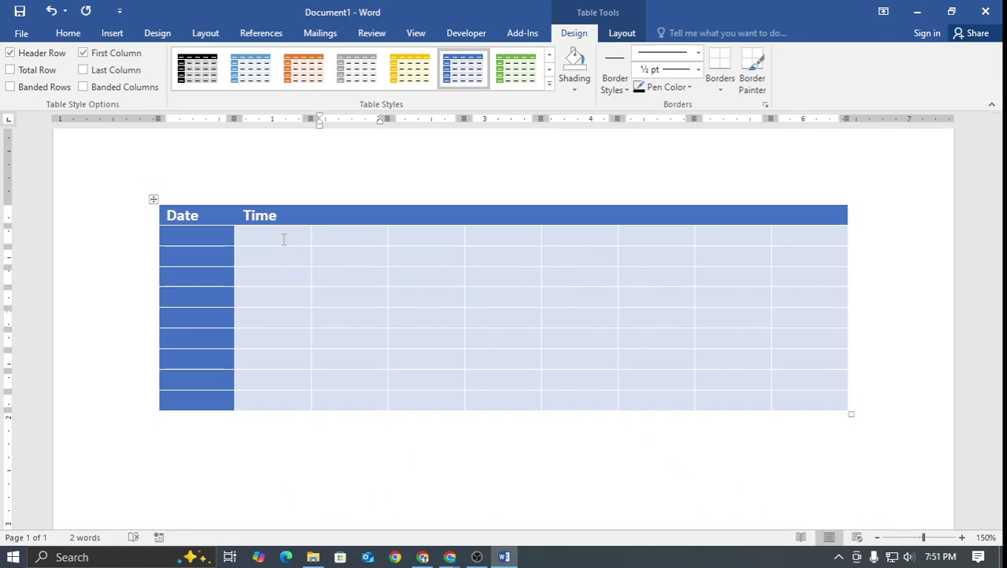
pyautogui.write('Class')
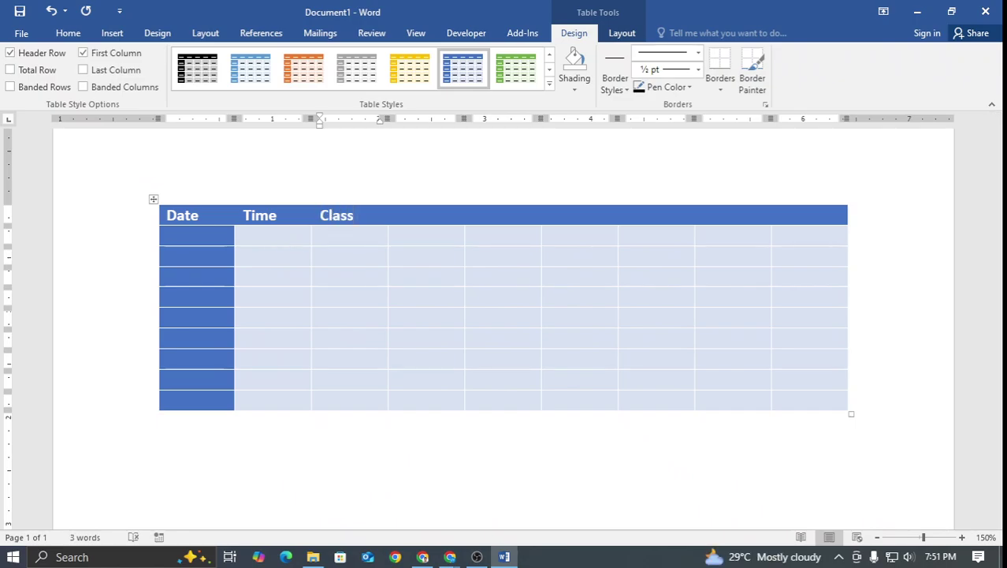
pyautogui.write(' 1')
pyautogui.press('Tab')
pyautogui.write('Class 23')
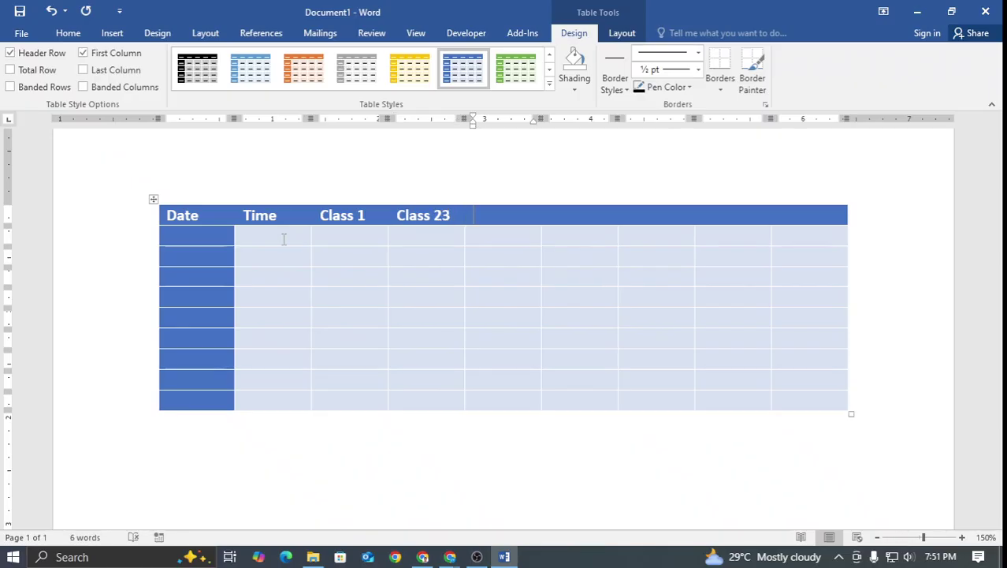
pyautogui.press('BackSpace')
pyautogui.press('BackSpace')
pyautogui.press('Tab')
pyautogui.write('Class 3Class')
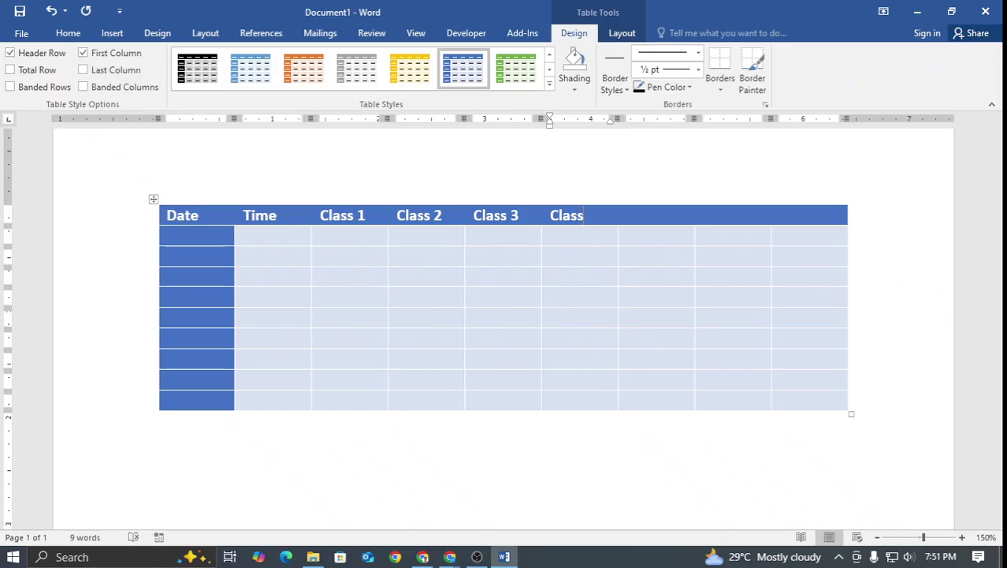
# Enter the date 1/5/2025 in the first cell below the Date heading
pyautogui.click(198, 242)
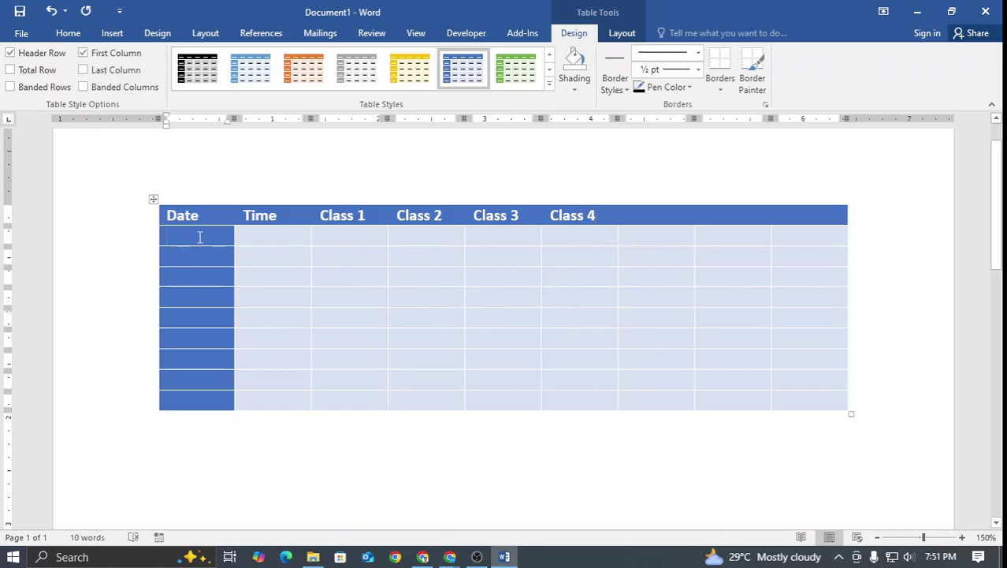
pyautogui.write('1/5/')
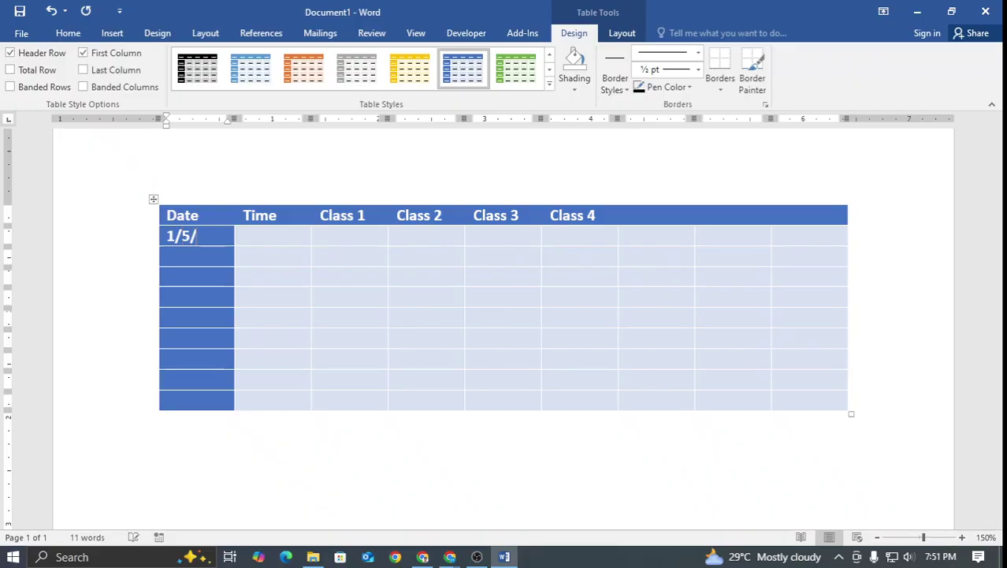
pyautogui.write('2025')
pyautogui.press('Return')
pyautogui.press('BackSpace')
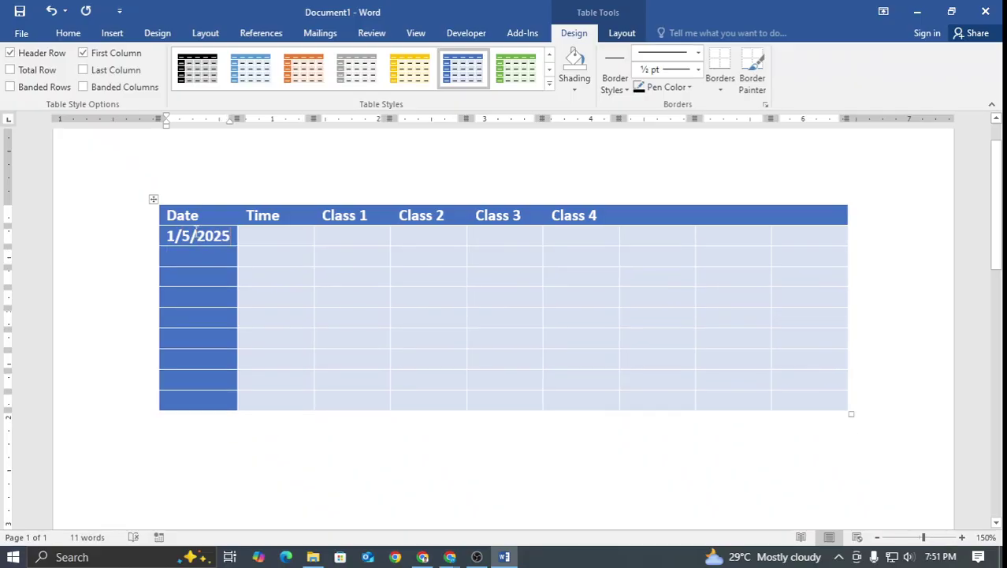
pyautogui.hotkey('ctrl', 'a')
pyautogui.click(207, 259)
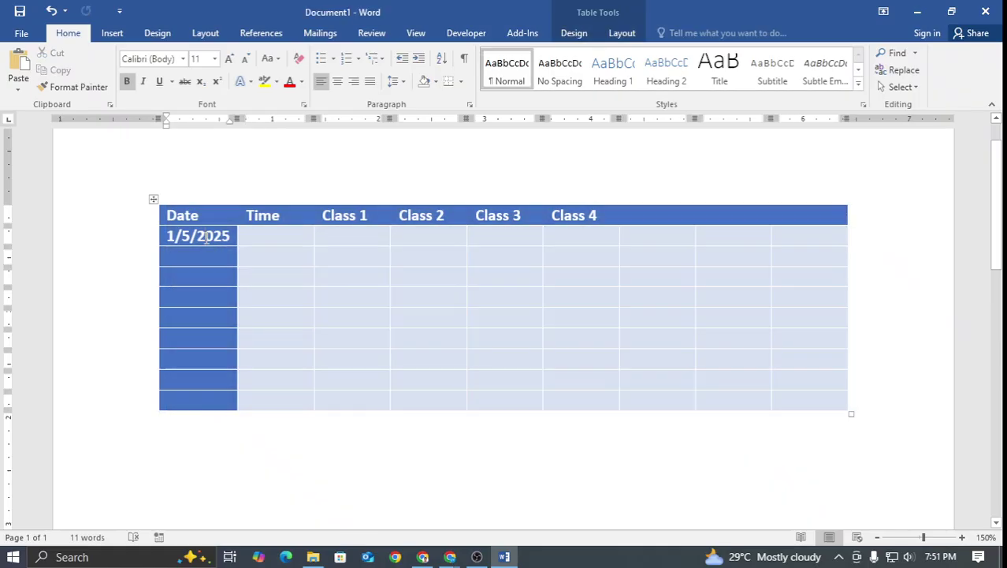
# Copy the date 1/5/2025 into the eight remaining cells of the Date column
pyautogui.tripleClick(206, 238)
pyautogui.hotkey('ctrl', 'c')
pyautogui.click(194, 256)
pyautogui.hotkey('ctrl', 'v')
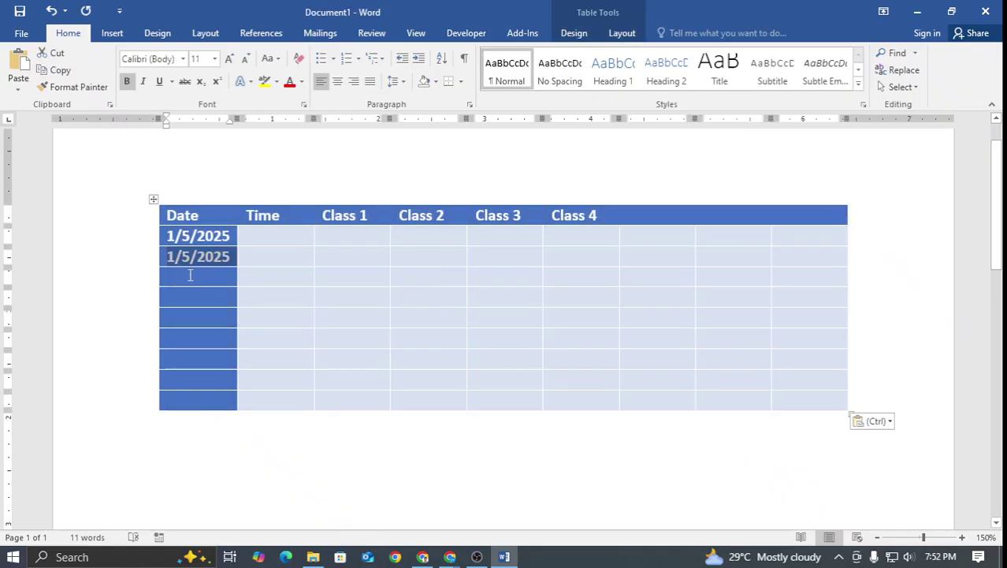
pyautogui.click(191, 272)
pyautogui.hotkey('ctrl', 'v')
pyautogui.click(187, 294)
pyautogui.hotkey('ctrl', 'v')
pyautogui.click(188, 319)
pyautogui.hotkey('ctrl', 'v')
pyautogui.click(188, 338)
pyautogui.hotkey('ctrl', 'v')
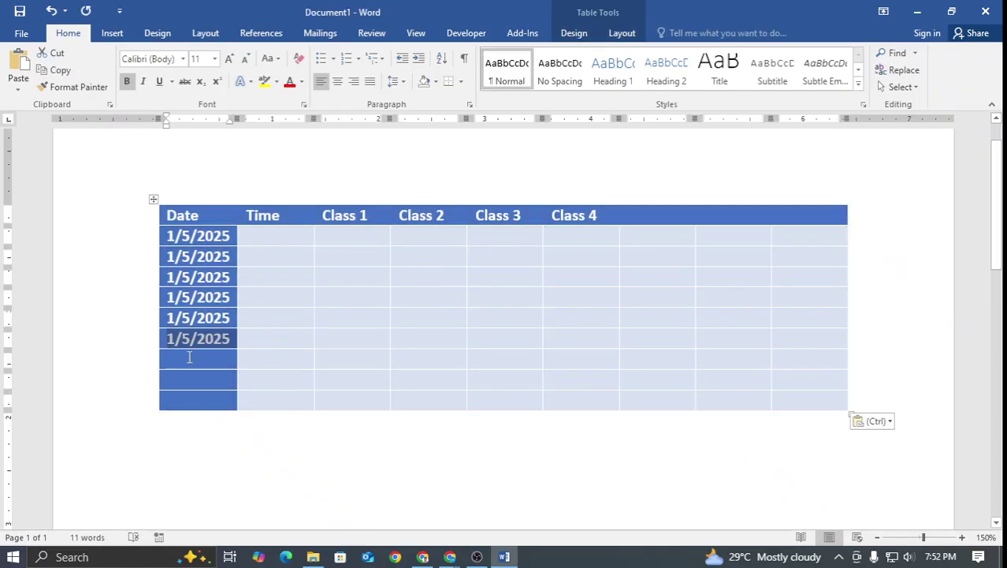
pyautogui.click(188, 360)
pyautogui.hotkey('ctrl', 'v')
pyautogui.click(187, 387)
pyautogui.hotkey('ctrl', 'v')
pyautogui.click(189, 400)
pyautogui.hotkey('ctrl', 'v')
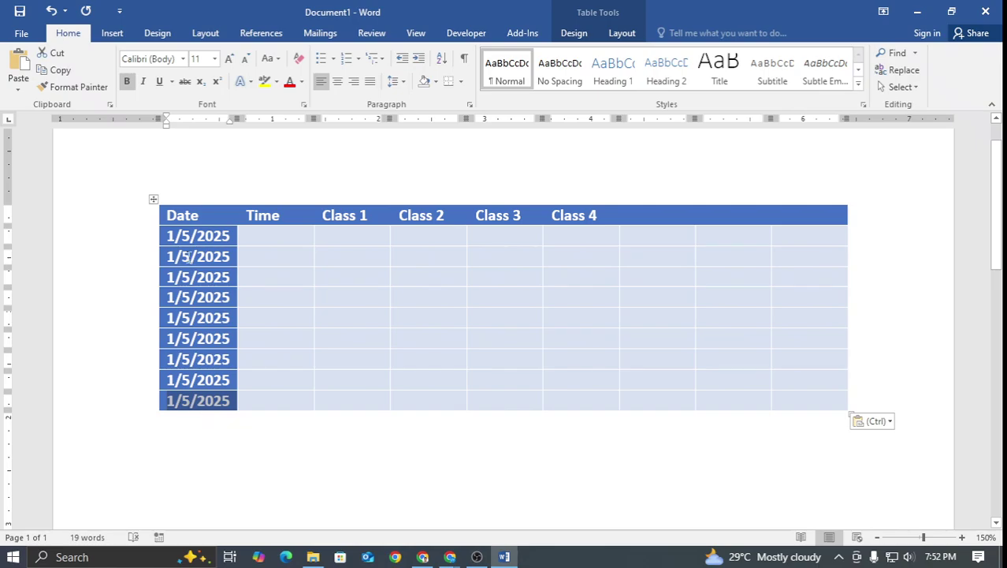
# Change the date in the second row below the Date heading to 2/5/2025
pyautogui.click(179, 256)
pyautogui.press('BackSpace')
pyautogui.write('2')
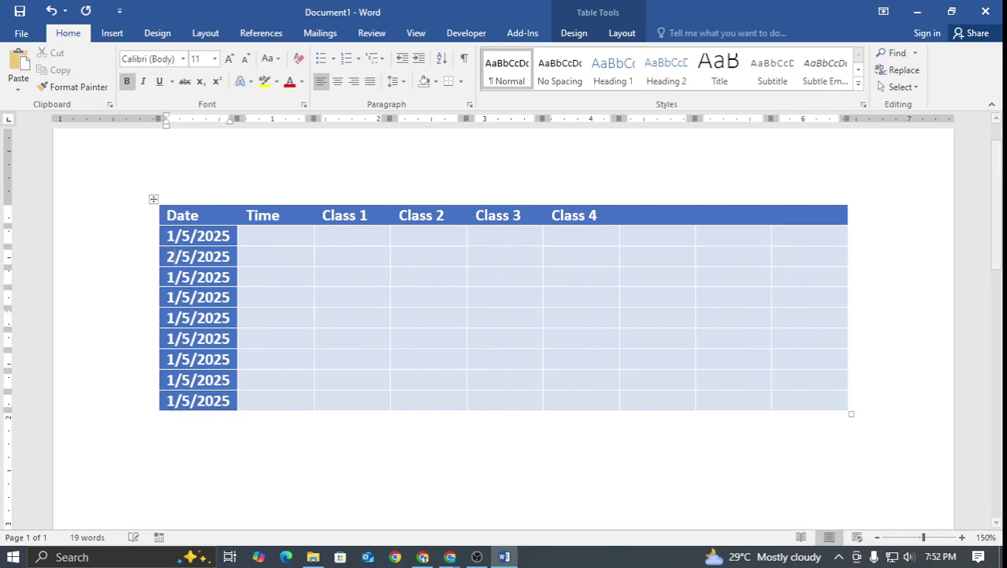
# Change the dates in the third to eighth rows below the Date heading to 3/5/2025 through 8/5/2025
pyautogui.click(185, 275)
pyautogui.press('BackSpace')
pyautogui.write('3')
pyautogui.press('BackSpace')
pyautogui.write('5')
pyautogui.press('Down')
pyautogui.press('BackSpace')
pyautogui.write('6')
pyautogui.press('Down')
pyautogui.press('BackSpace')
pyautogui.write('7')
pyautogui.press('Down')
pyautogui.press('BackSpace')
pyautogui.write('8')
# Change the date in the last row to 9/5/2025 and remove the extra blank line in that cell
pyautogui.press('Down')
pyautogui.press('BackSpace')
pyautogui.press('Return')
pyautogui.write('9')
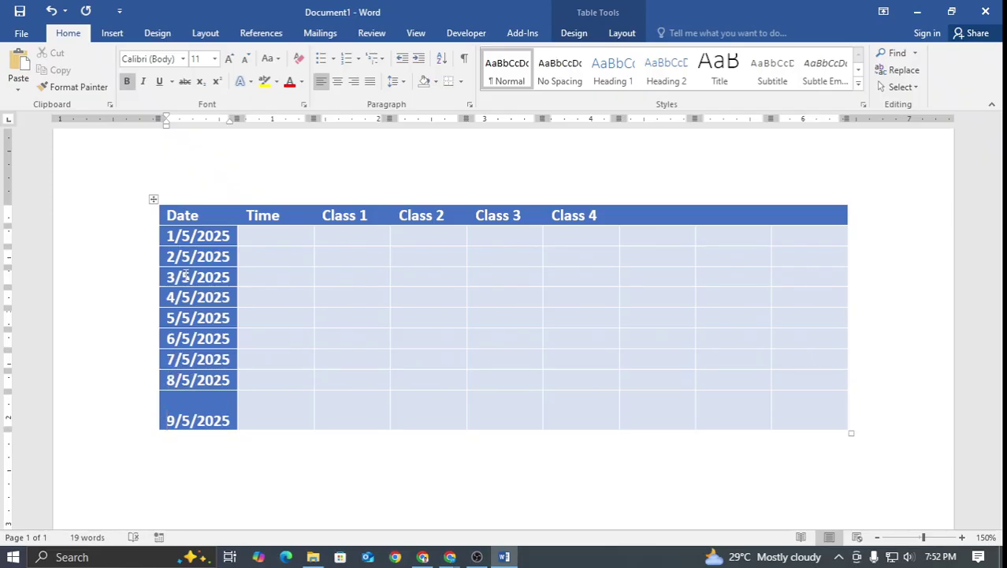
pyautogui.press('Left')
pyautogui.press('BackSpace')
pyautogui.click(306, 273)
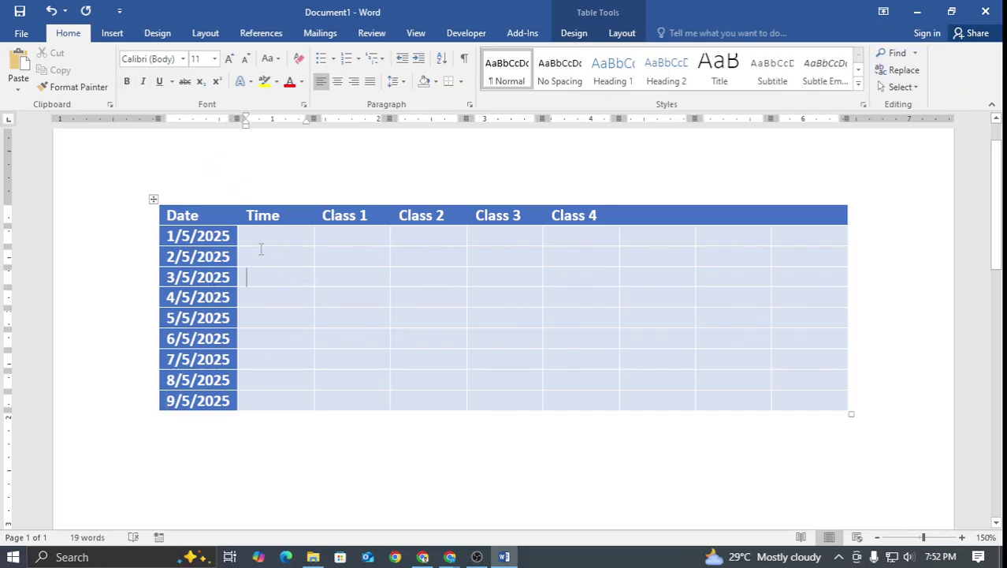
pyautogui.click(284, 234)
pyautogui.write('er')
pyautogui.press('BackSpace')
pyautogui.press('BackSpace')
pyautogui.click(363, 258)
pyautogui.moveTo(473, 359); pyautogui.dragTo(603, 348)
pyautogui.click(708, 338)
# Switch to the Google Meet call in the browser, check the participant list and return to the Word document
pyautogui.click(359, 488)
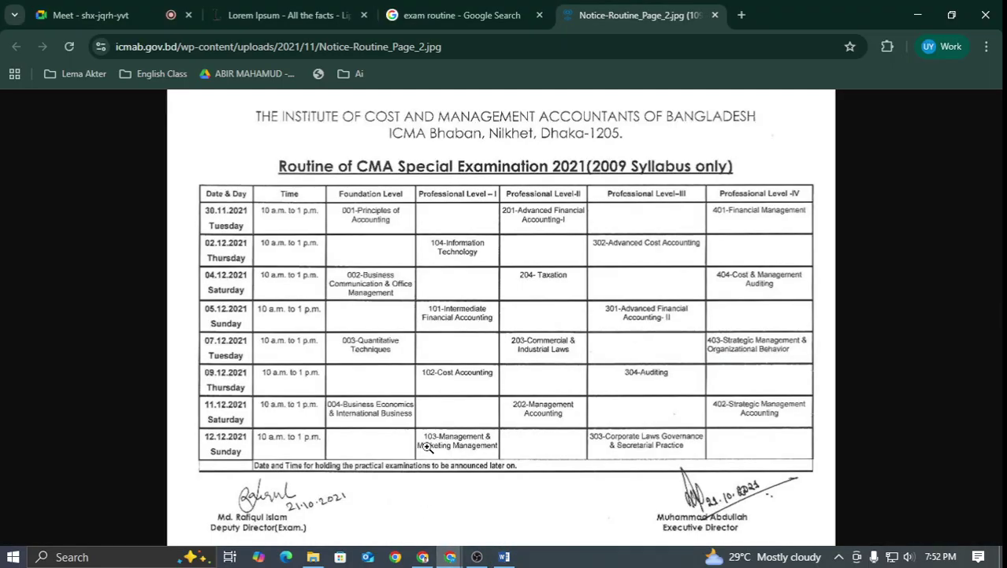
pyautogui.click(145, 10)
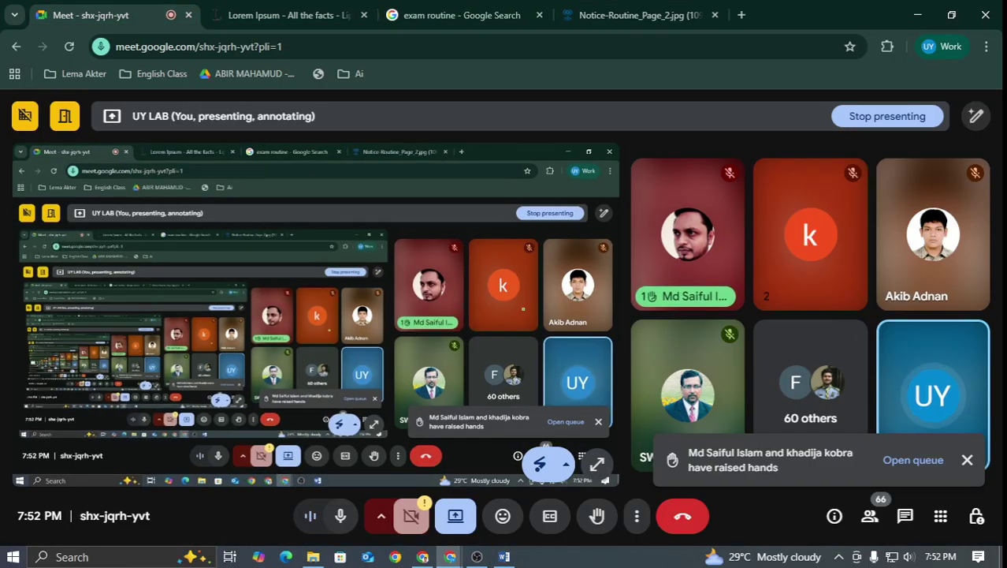
pyautogui.click(868, 518)
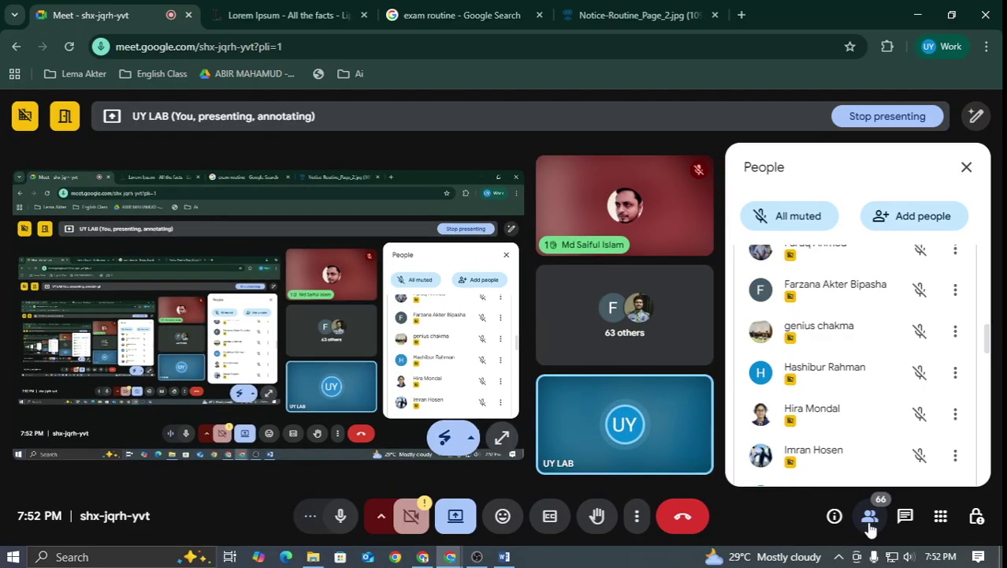
pyautogui.click(868, 517)
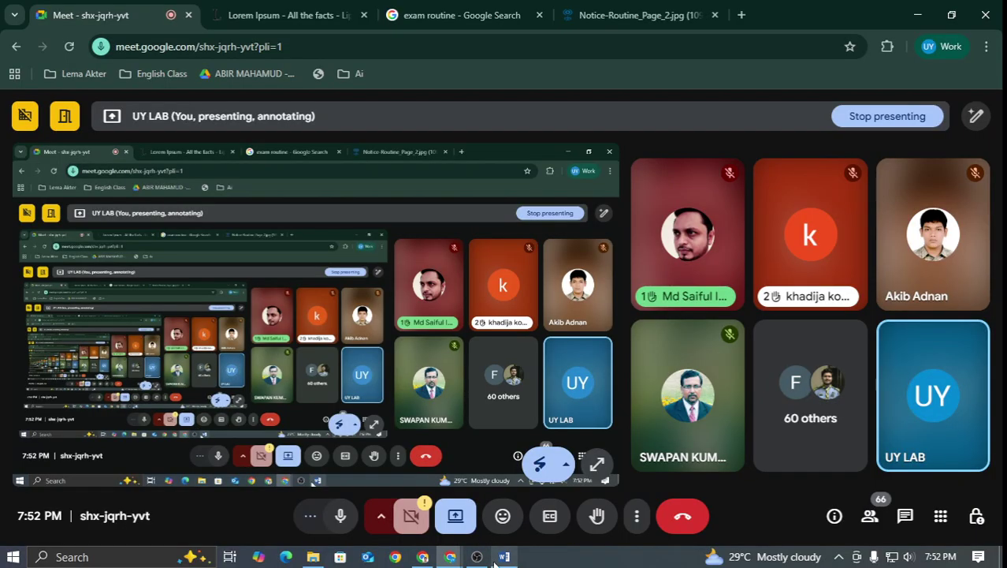
pyautogui.click(501, 558)
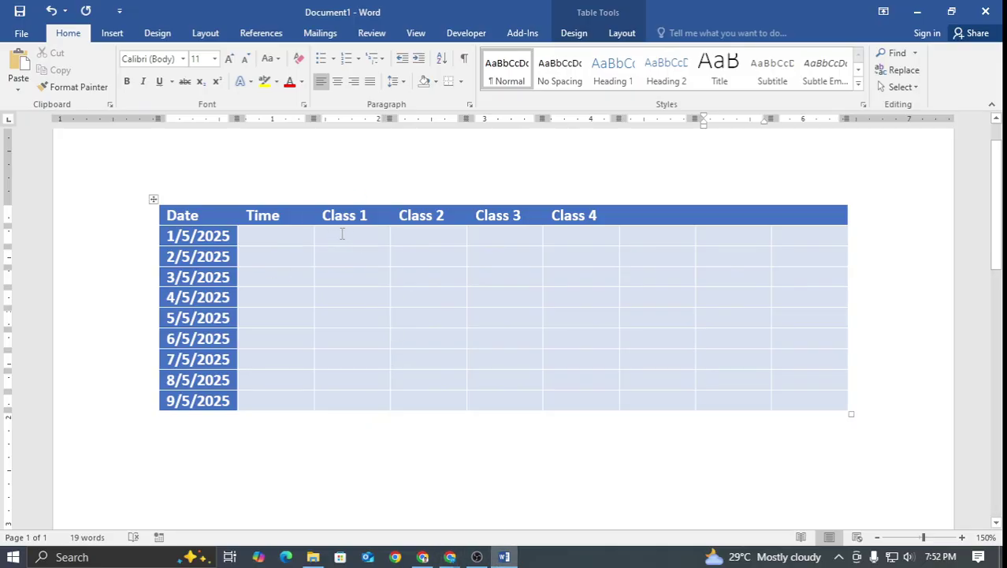
pyautogui.keyDown('shift'); pyautogui.click(710, 342); pyautogui.keyUp('shift')
pyautogui.moveTo(714, 345); pyautogui.dragTo(818, 399)
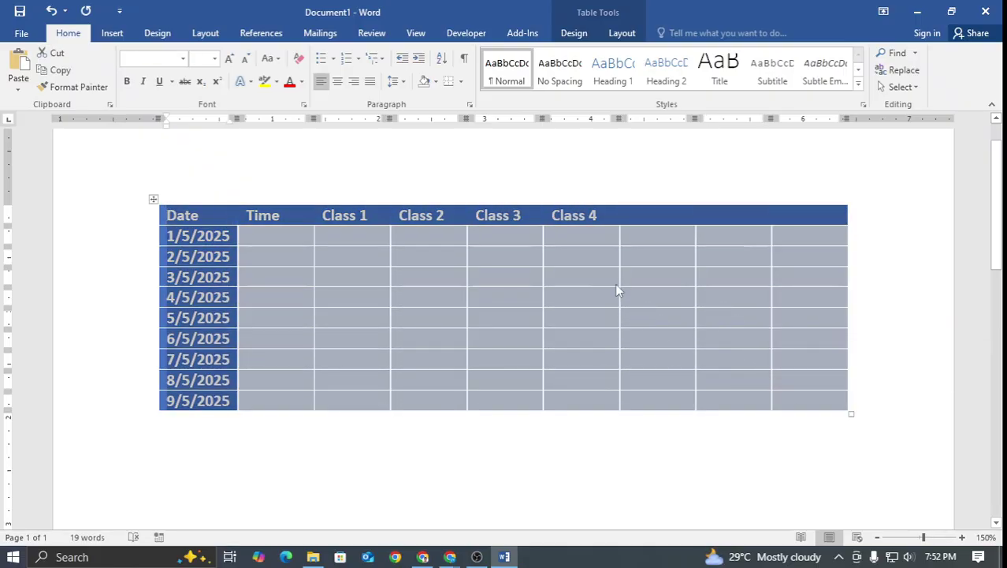
pyautogui.click(623, 34)
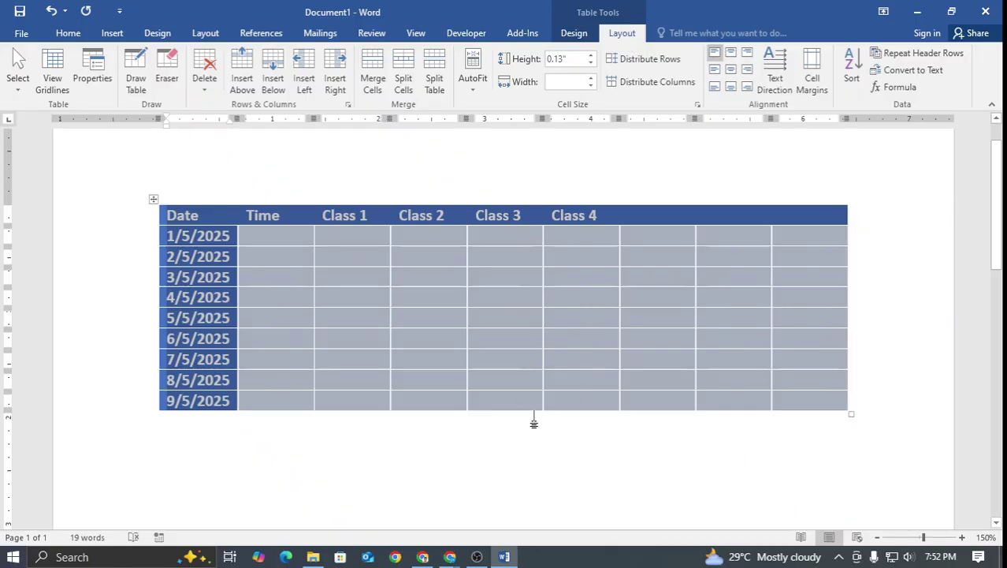
pyautogui.click(477, 556)
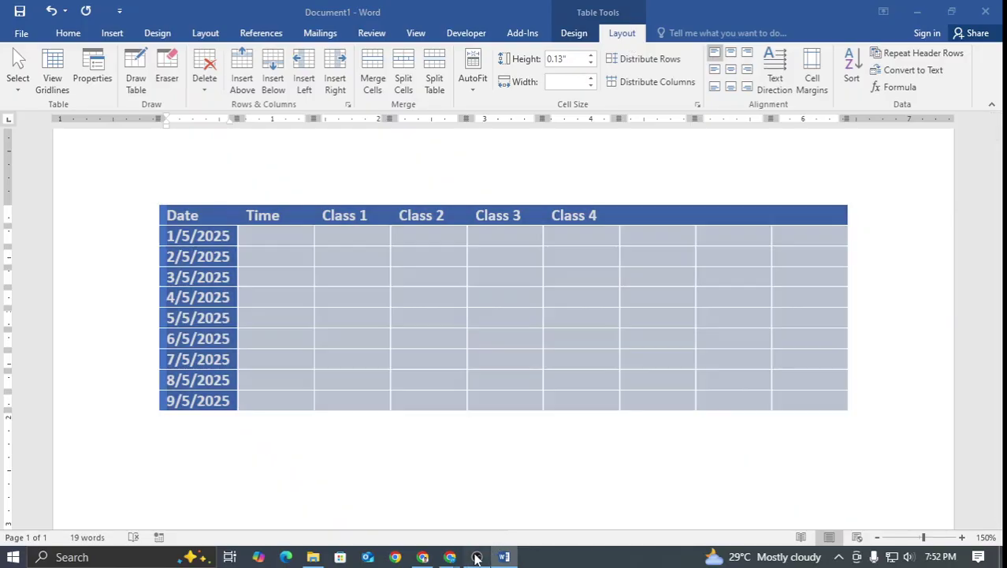
pyautogui.click(986, 408)
pyautogui.click(986, 408)
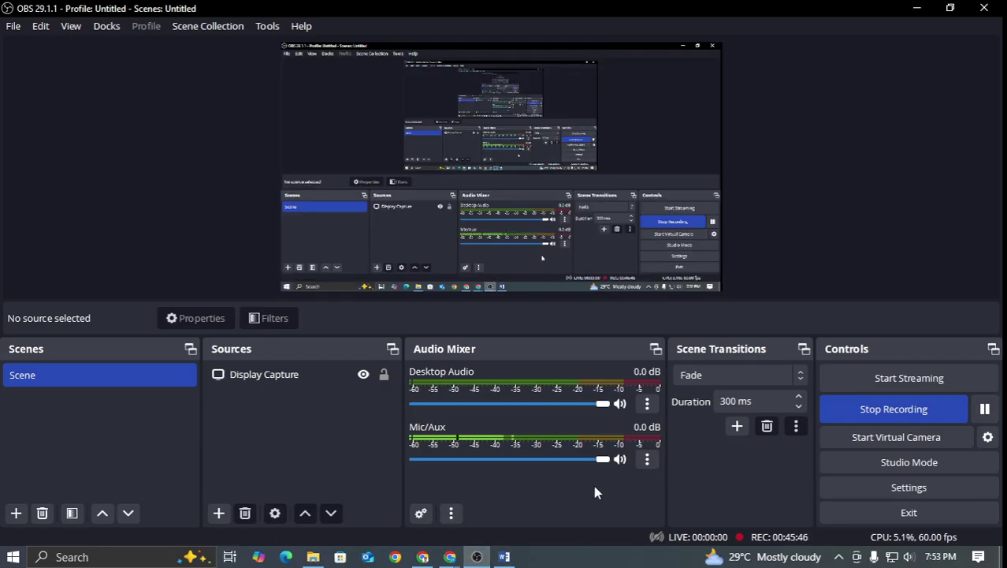
pyautogui.click(918, 7)
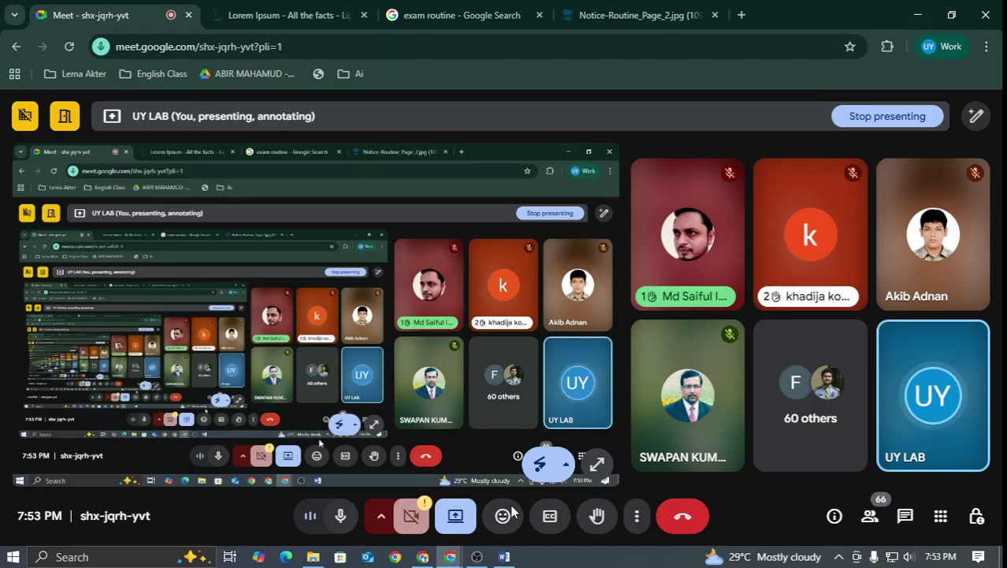
pyautogui.click(505, 559)
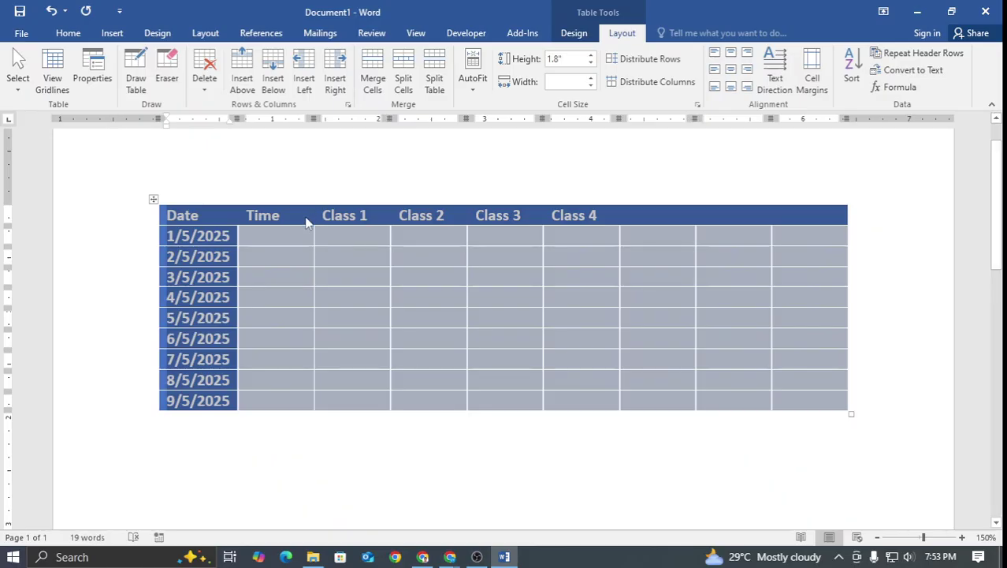
pyautogui.click(357, 297)
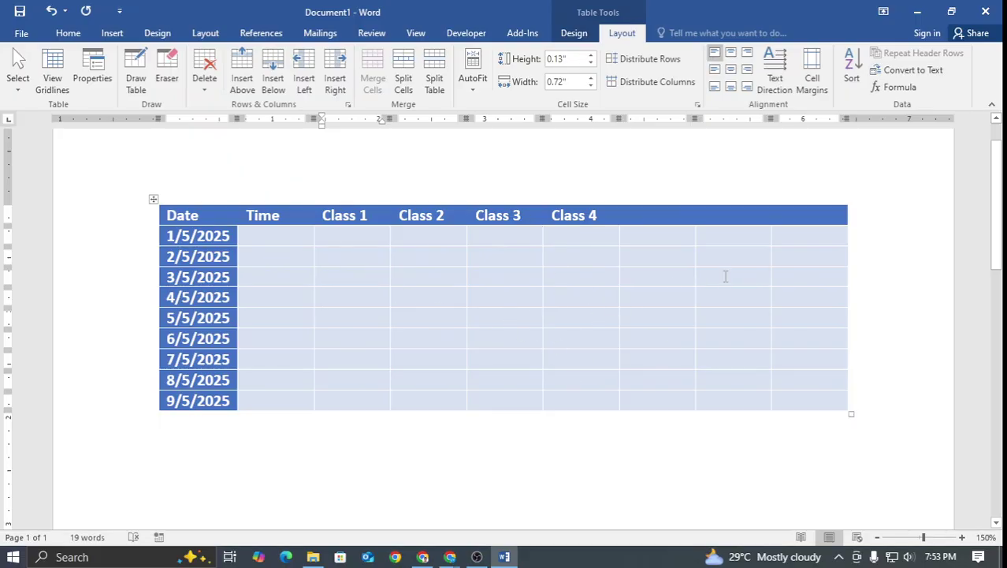
# Merge the nine cells below the header in the table's eighth column into one cell
pyautogui.moveTo(725, 276); pyautogui.dragTo(733, 339)
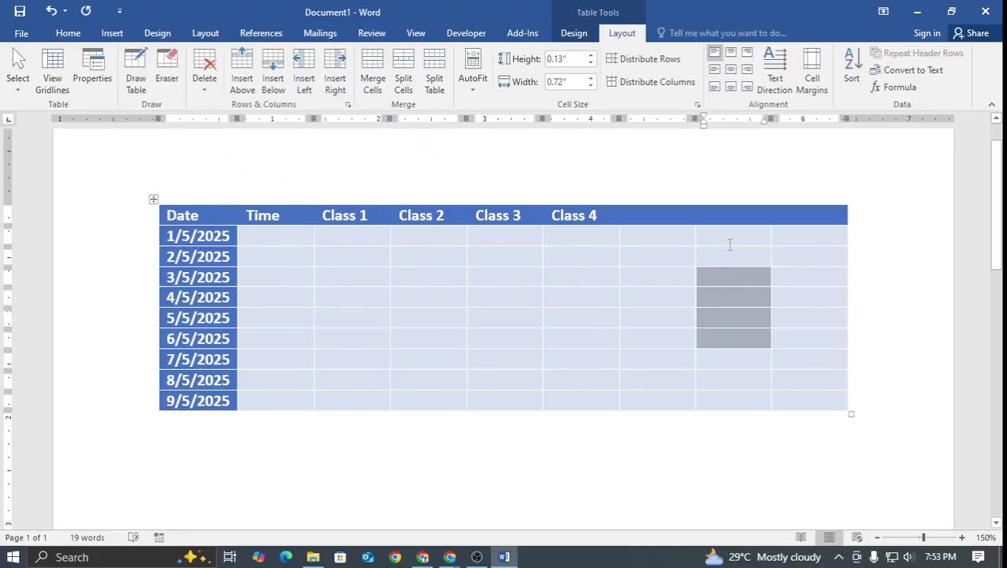
pyautogui.moveTo(729, 244); pyautogui.dragTo(731, 404)
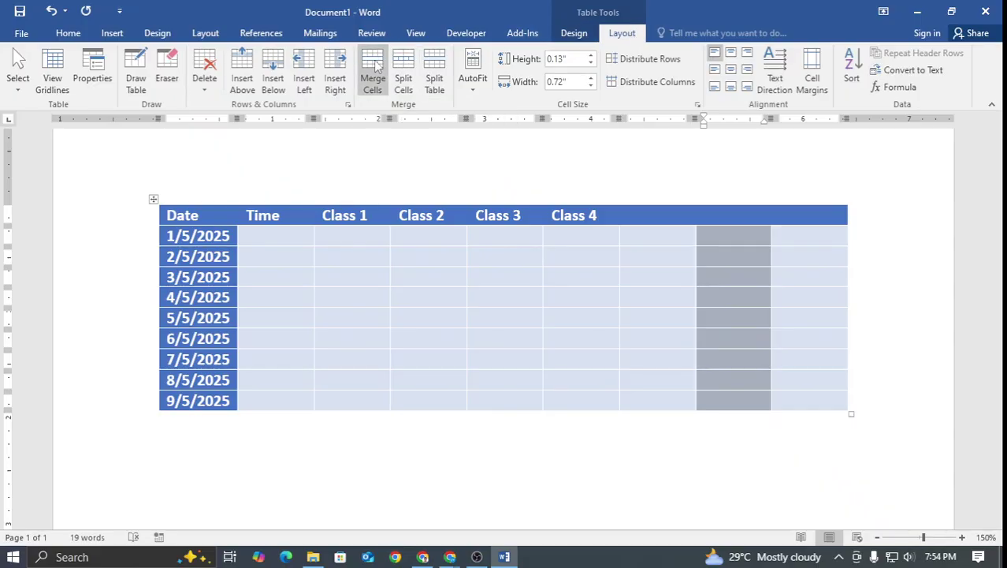
pyautogui.rightClick(727, 269)
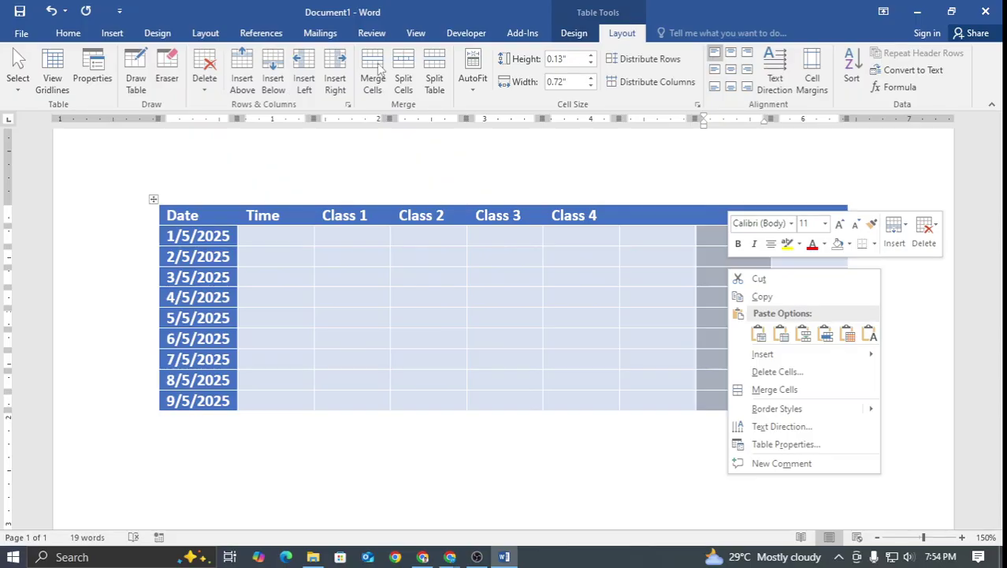
pyautogui.click(700, 296)
pyautogui.click(722, 237)
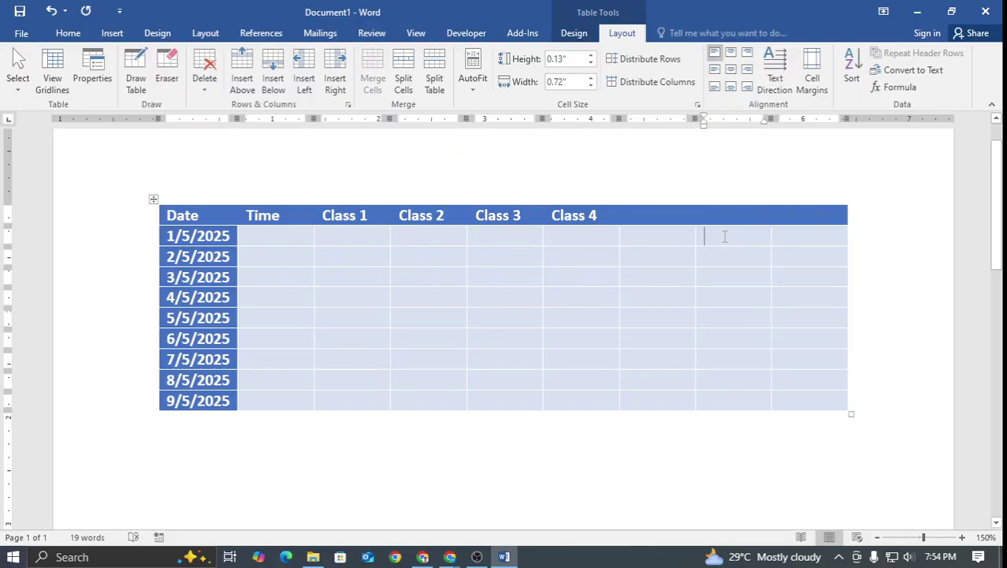
pyautogui.moveTo(725, 237); pyautogui.dragTo(730, 391)
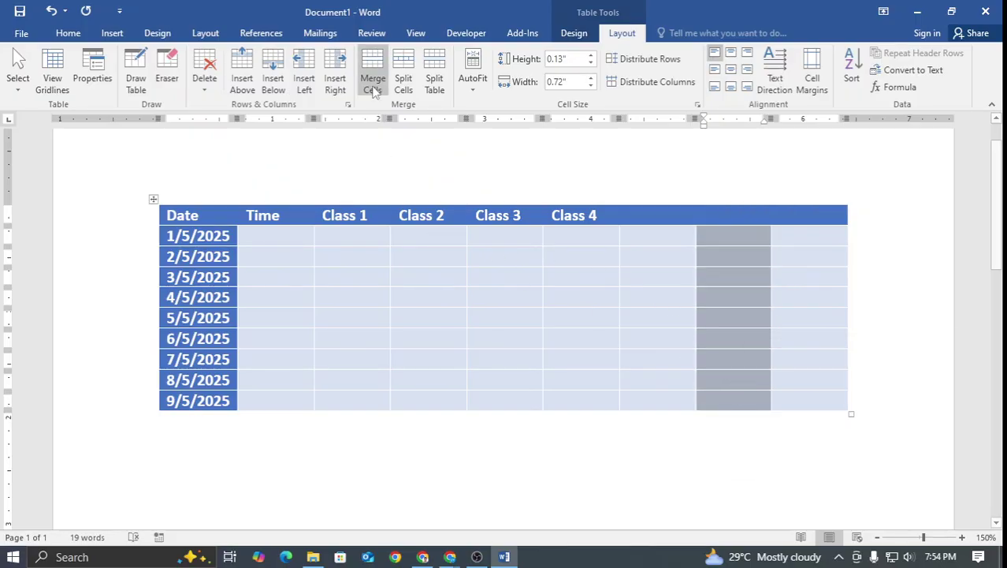
pyautogui.click(372, 66)
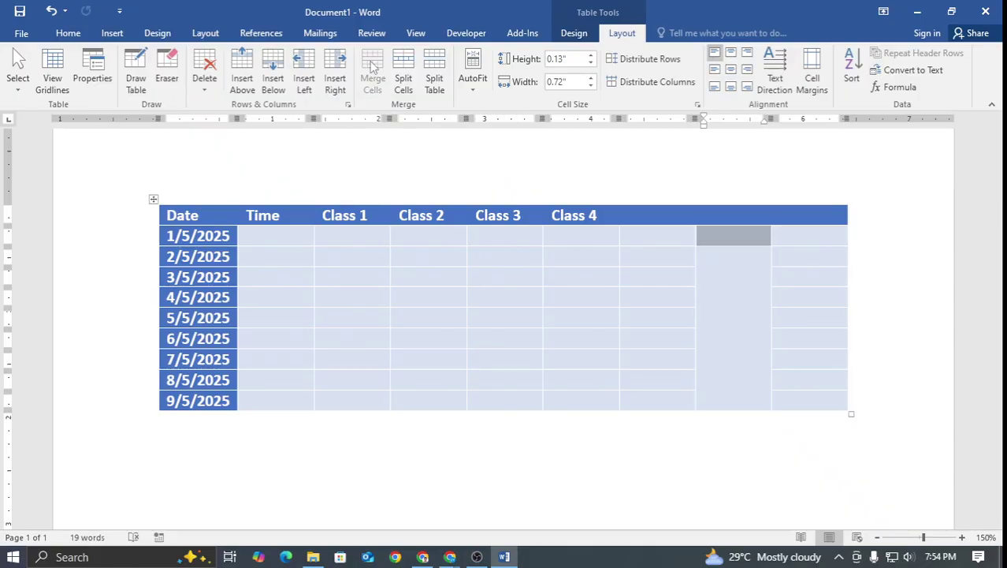
# Enter ICT in the merged cell of the eighth column
pyautogui.click(726, 312)
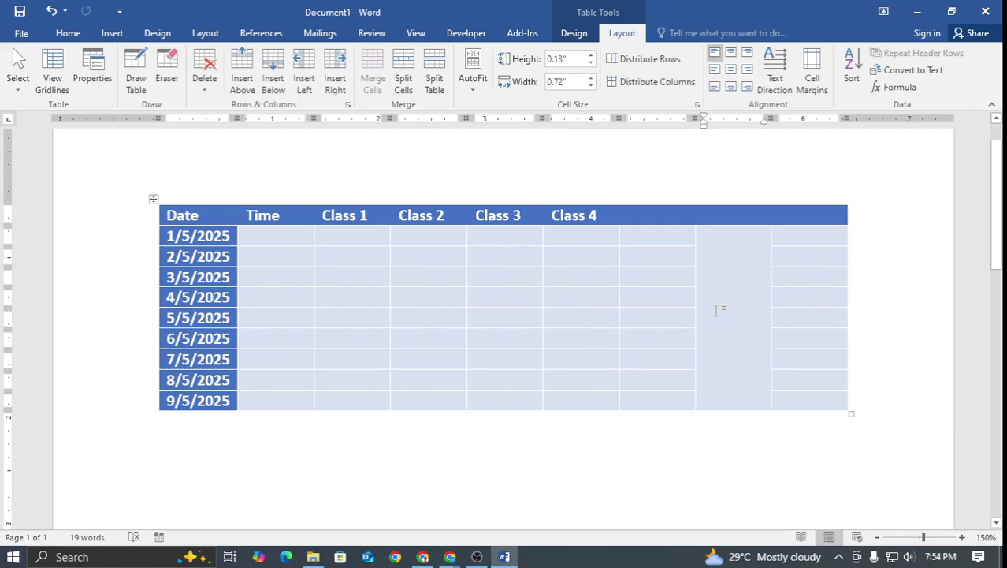
pyautogui.write('ICR')
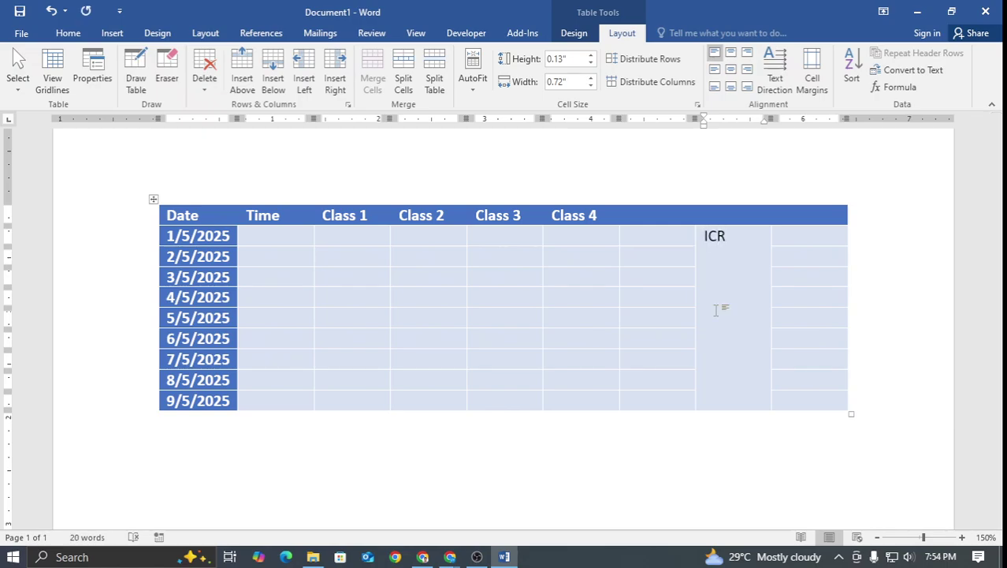
pyautogui.press('BackSpace')
pyautogui.write('T')
pyautogui.click(897, 250)
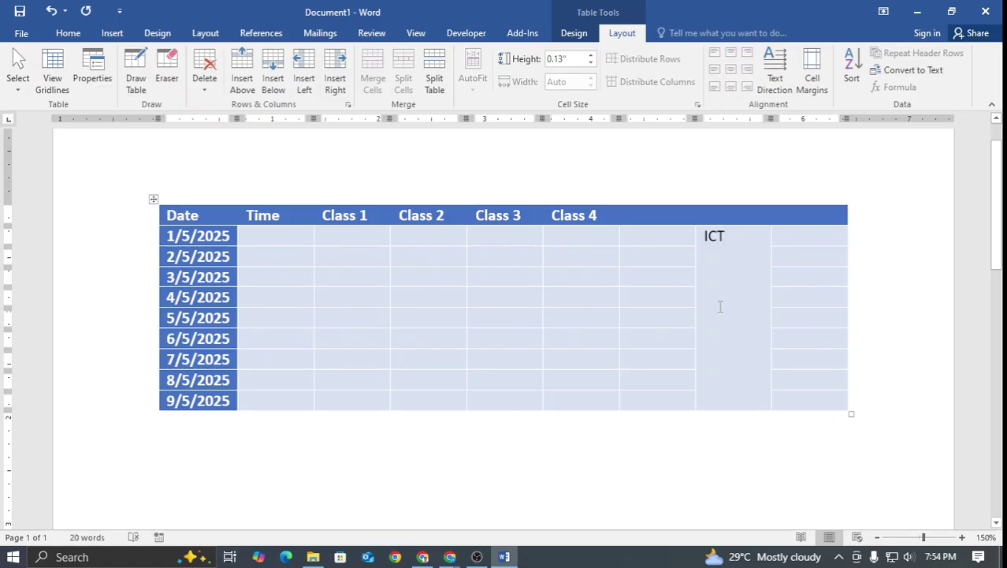
# Try different alignments for the text ICT in the merged cell, from top centre through the middle positions to bottom right
pyautogui.click(722, 278)
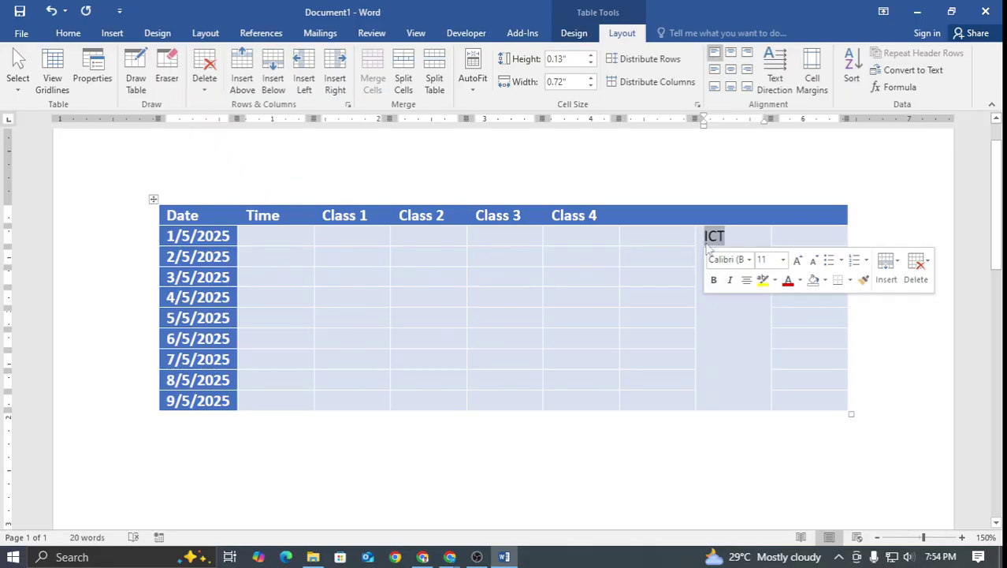
pyautogui.click(722, 335)
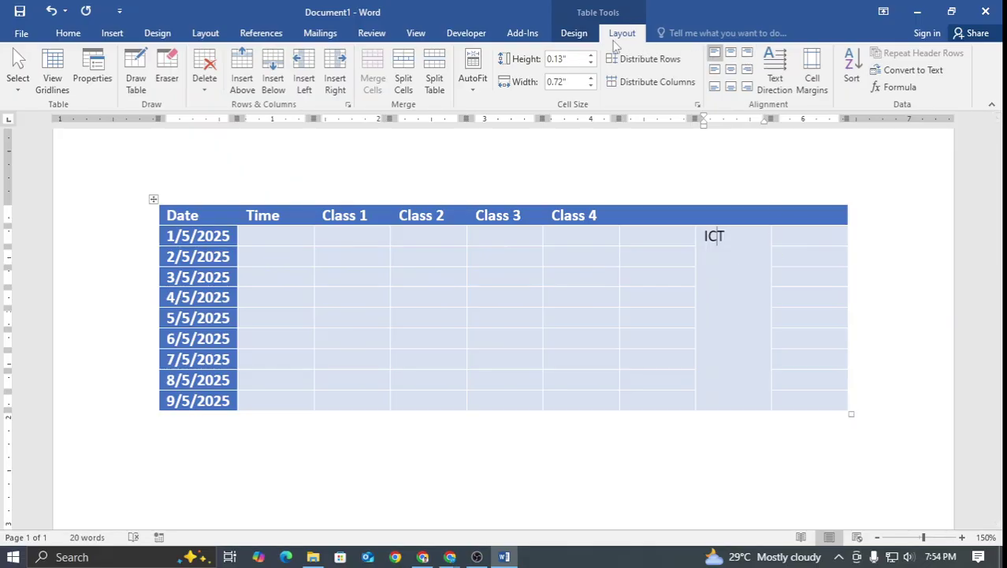
pyautogui.click(731, 52)
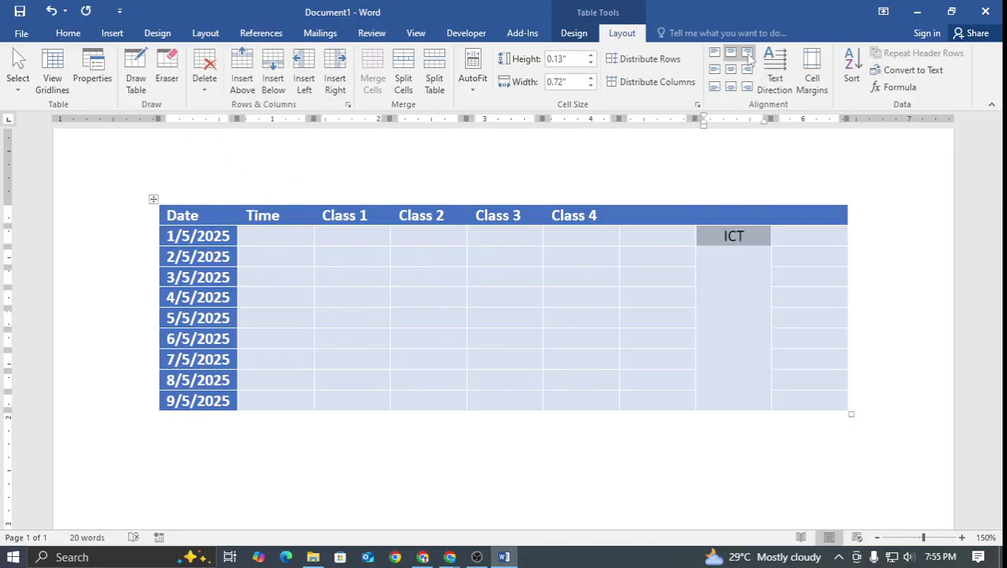
pyautogui.click(747, 53)
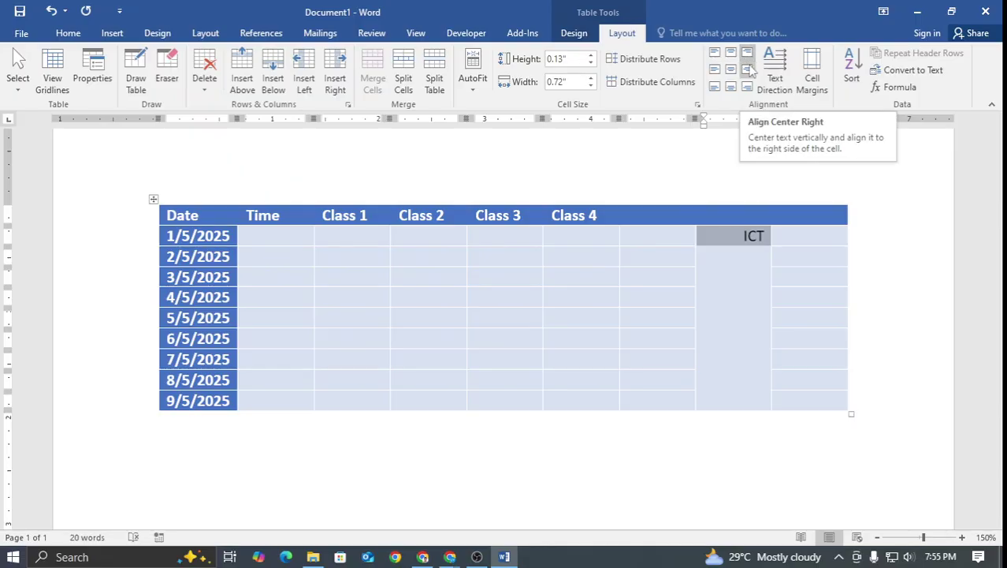
pyautogui.click(748, 69)
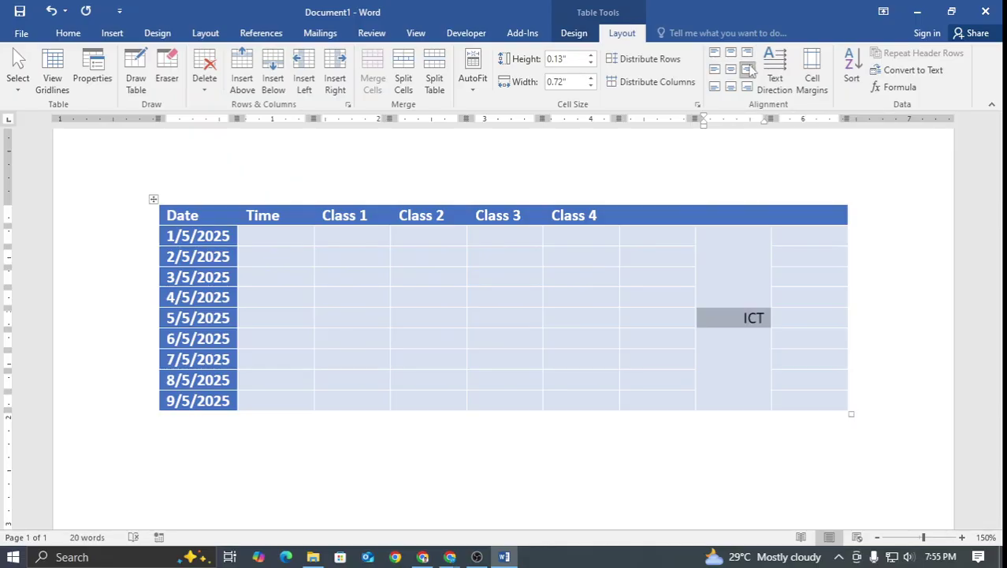
pyautogui.click(731, 70)
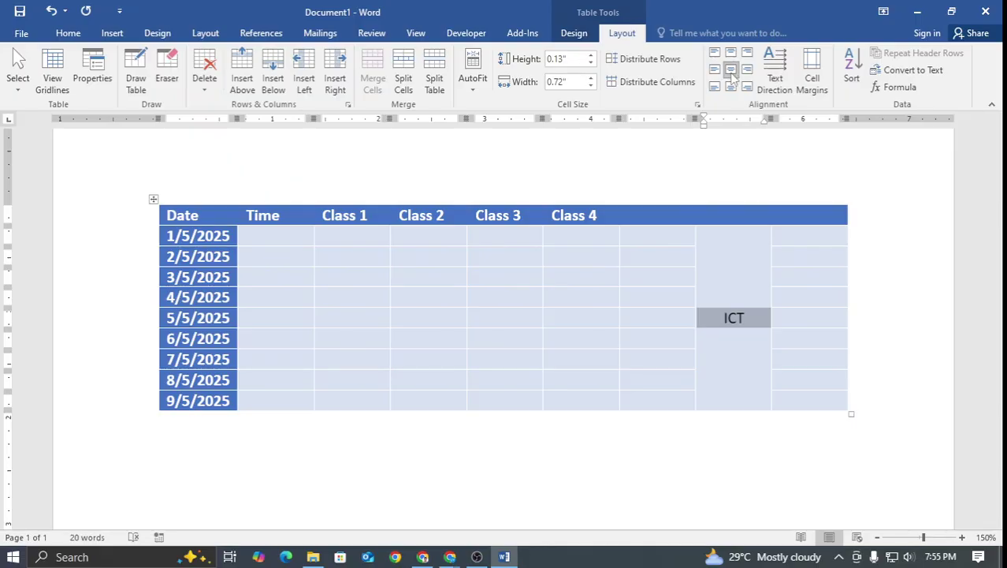
pyautogui.click(715, 69)
pyautogui.click(715, 87)
pyautogui.click(731, 87)
pyautogui.click(753, 87)
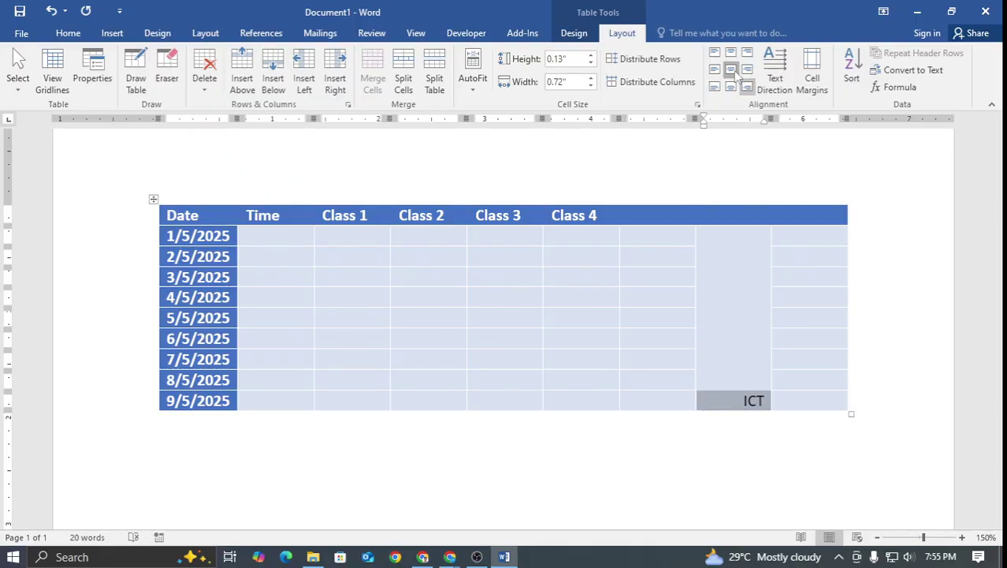
# Centre the text ICT both horizontally and vertically in the merged cell
pyautogui.click(732, 70)
pyautogui.click(761, 163)
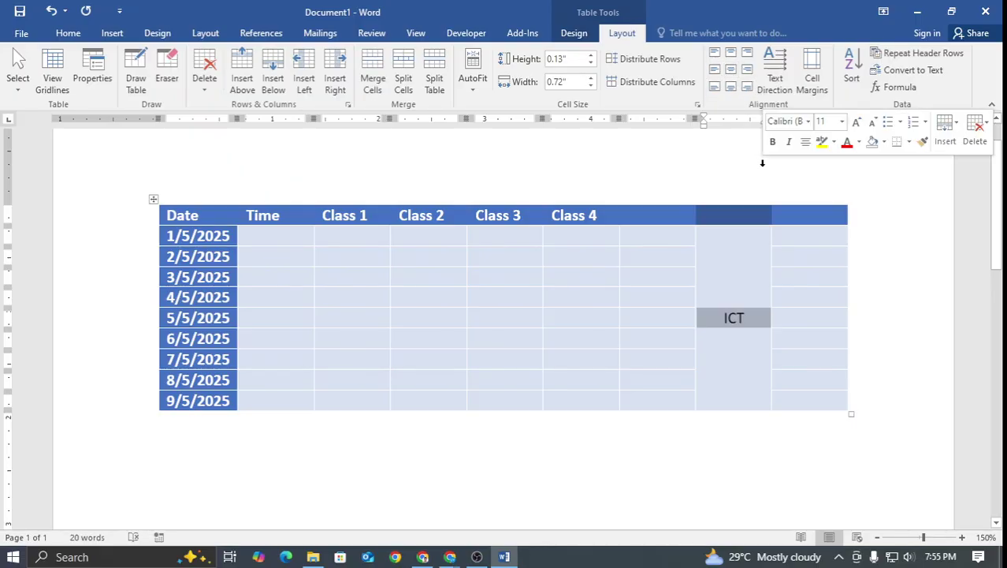
pyautogui.click(810, 238)
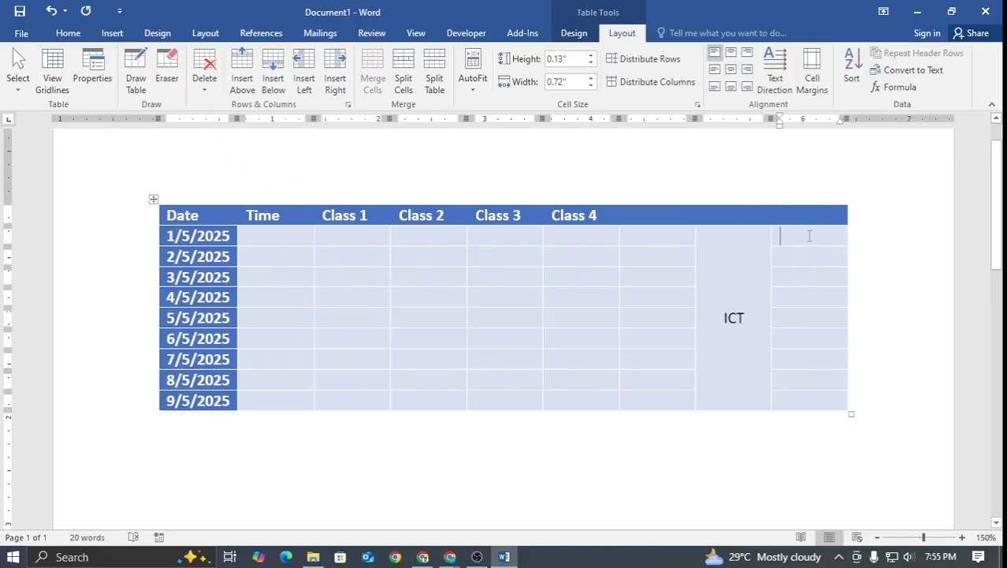
# Centre the contents of the entire table horizontally and vertically within their cells
pyautogui.click(152, 199)
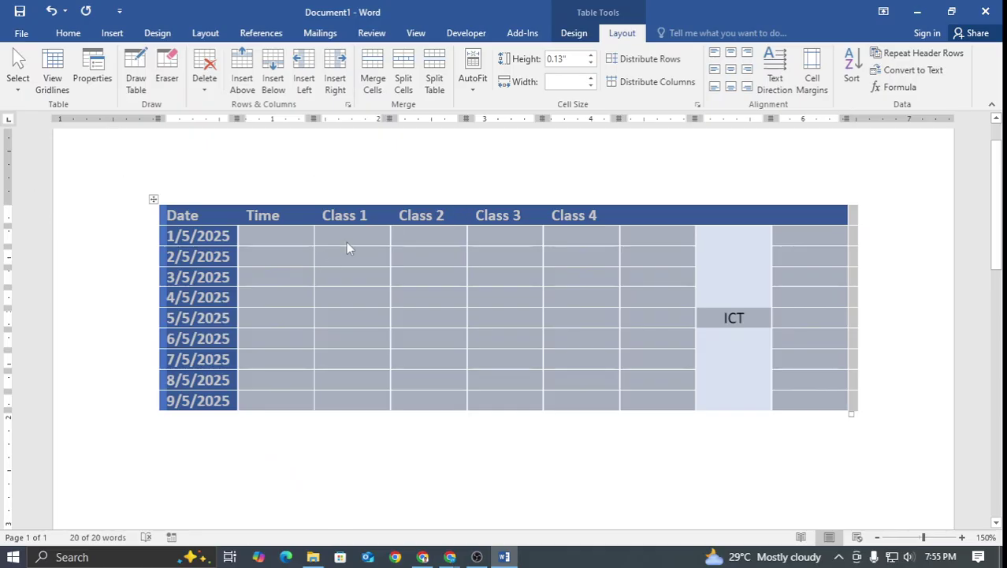
pyautogui.click(730, 71)
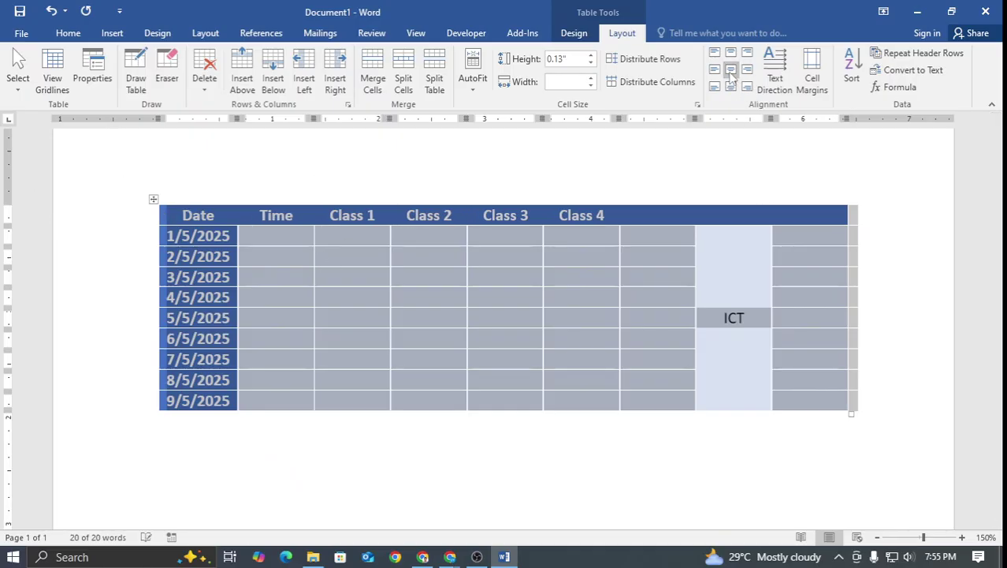
pyautogui.click(325, 295)
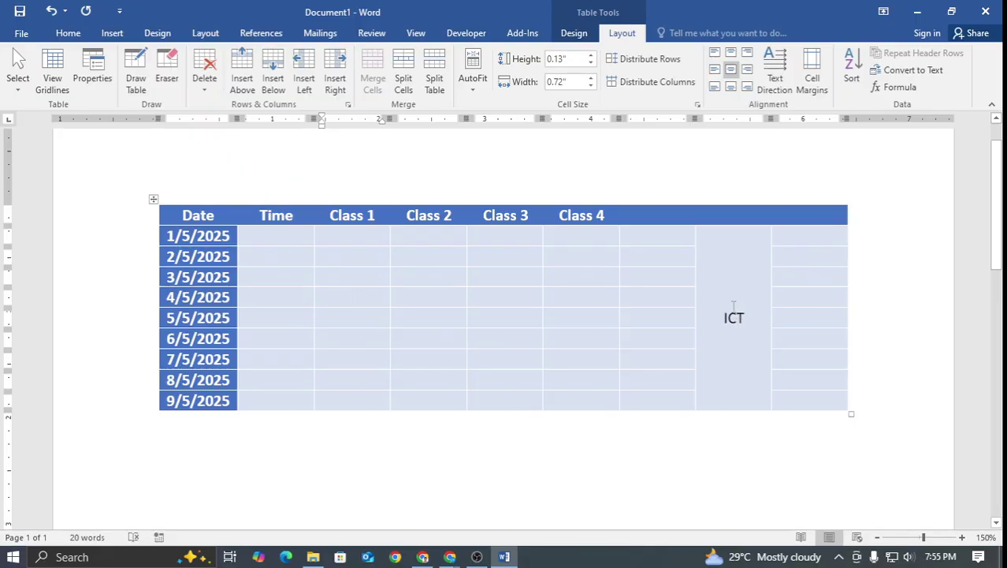
# Open Split Cells for the merged cell containing ICT and position the dialog clear of that cell
pyautogui.click(742, 292)
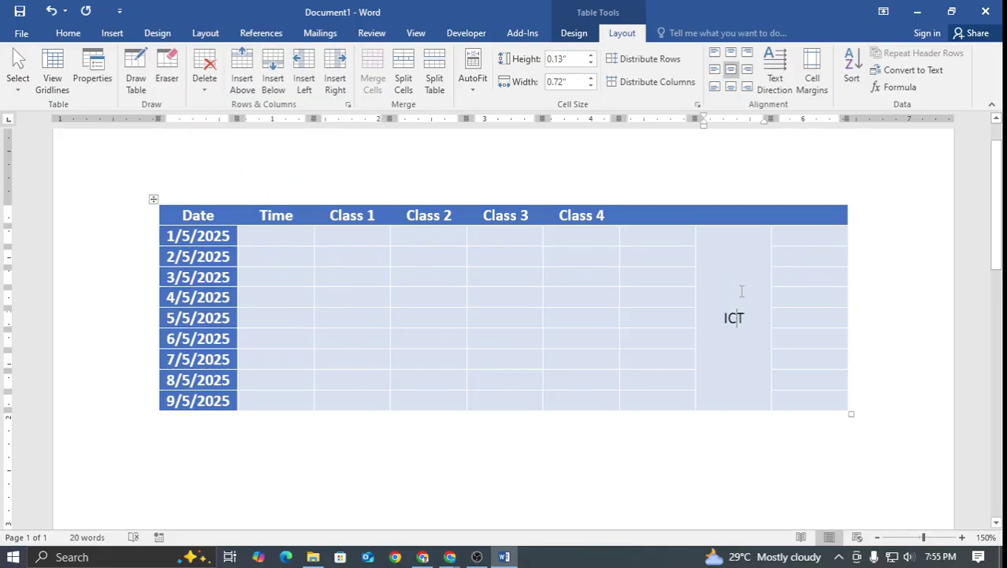
pyautogui.tripleClick(706, 248)
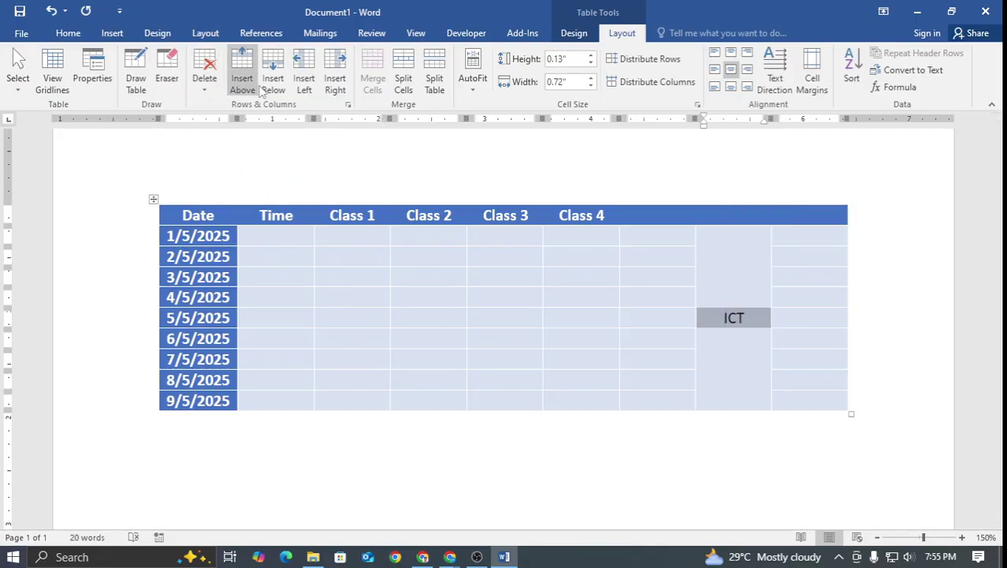
pyautogui.click(405, 69)
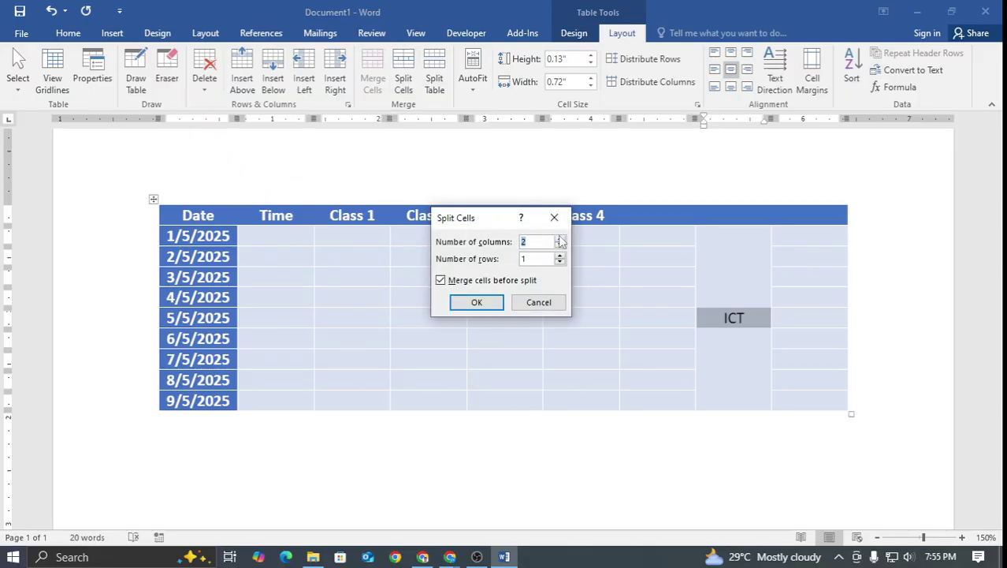
pyautogui.moveTo(478, 220); pyautogui.dragTo(291, 247)
pyautogui.click(450, 557)
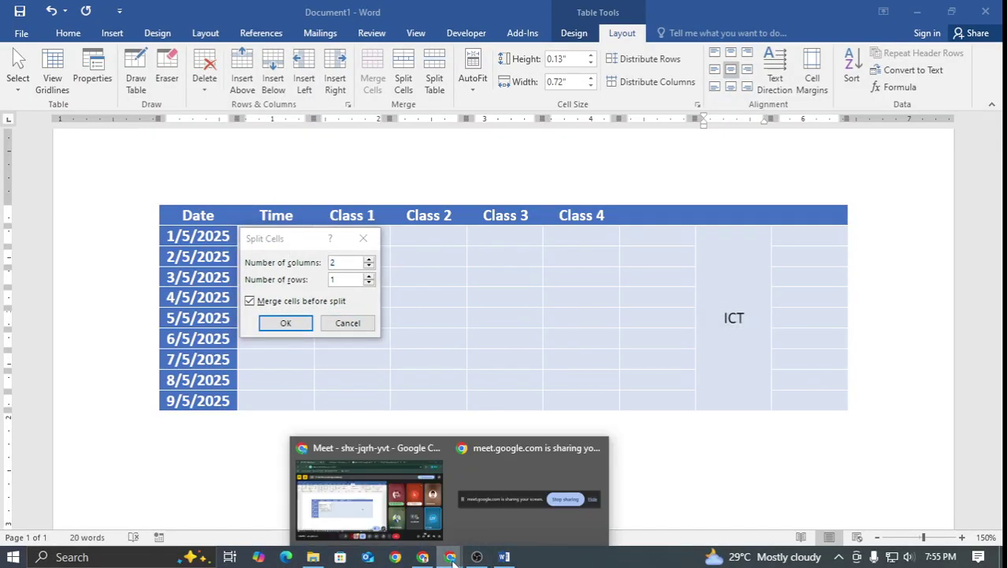
pyautogui.click(421, 520)
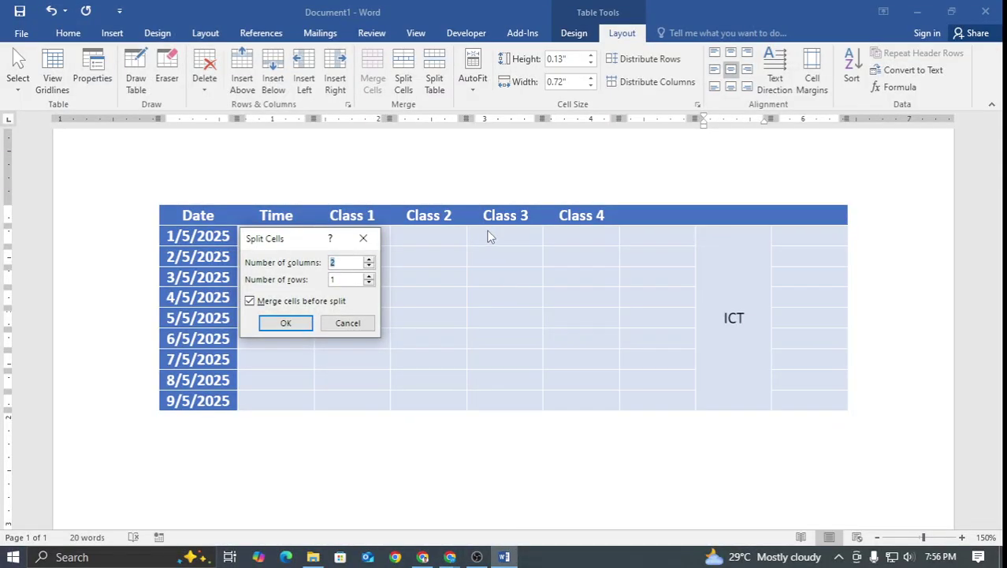
pyautogui.moveTo(282, 246); pyautogui.dragTo(469, 255)
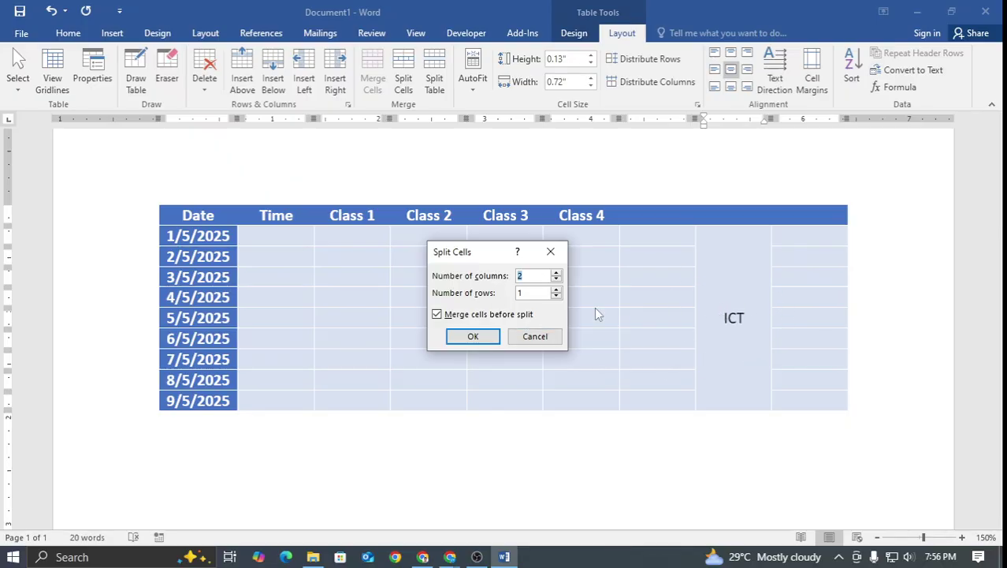
pyautogui.moveTo(465, 258); pyautogui.dragTo(475, 271)
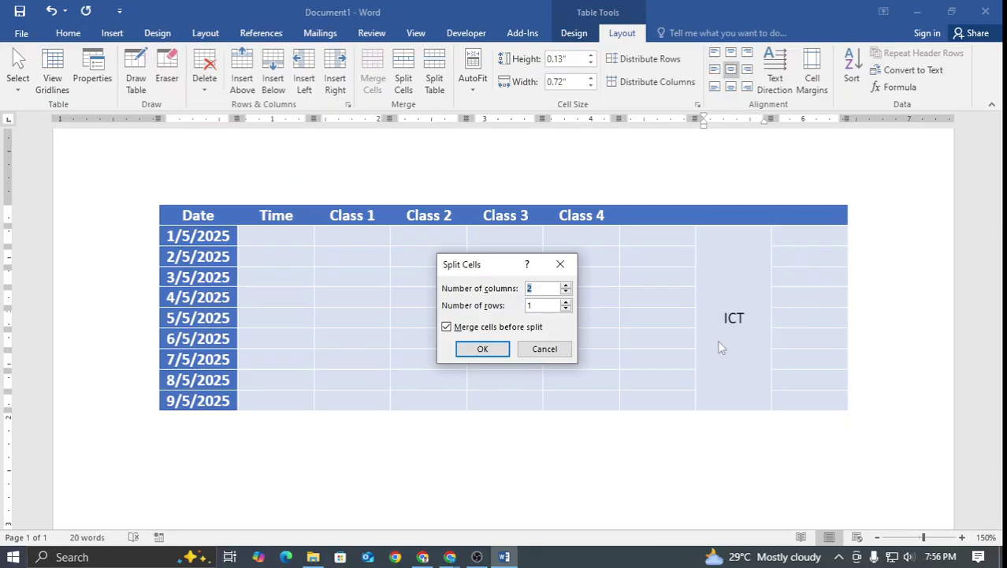
# Capture the merged ICT cell on screen, draw a vertical and a horizontal dividing line across it, and discard the capture
pyautogui.press('Print')
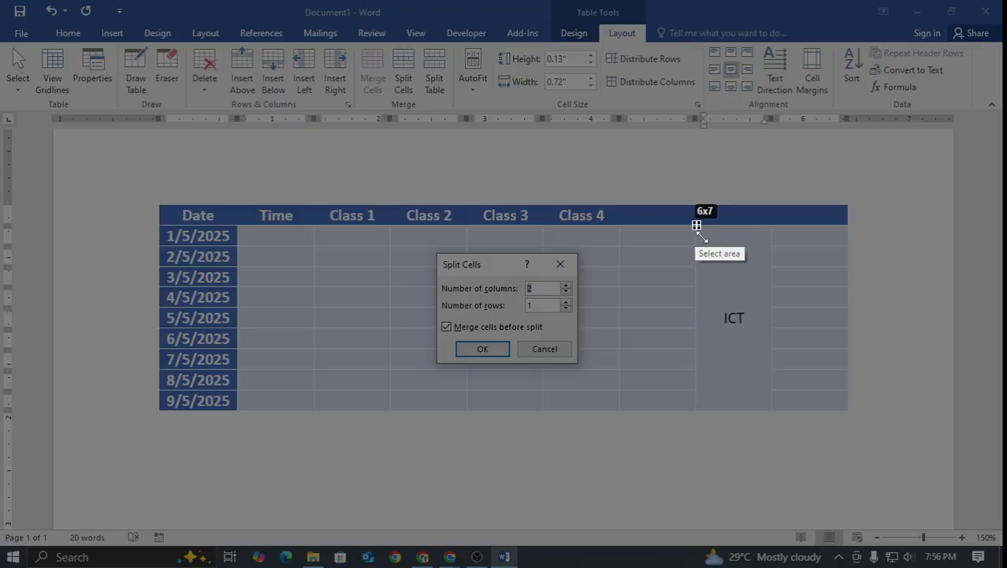
pyautogui.moveTo(694, 223); pyautogui.dragTo(776, 409)
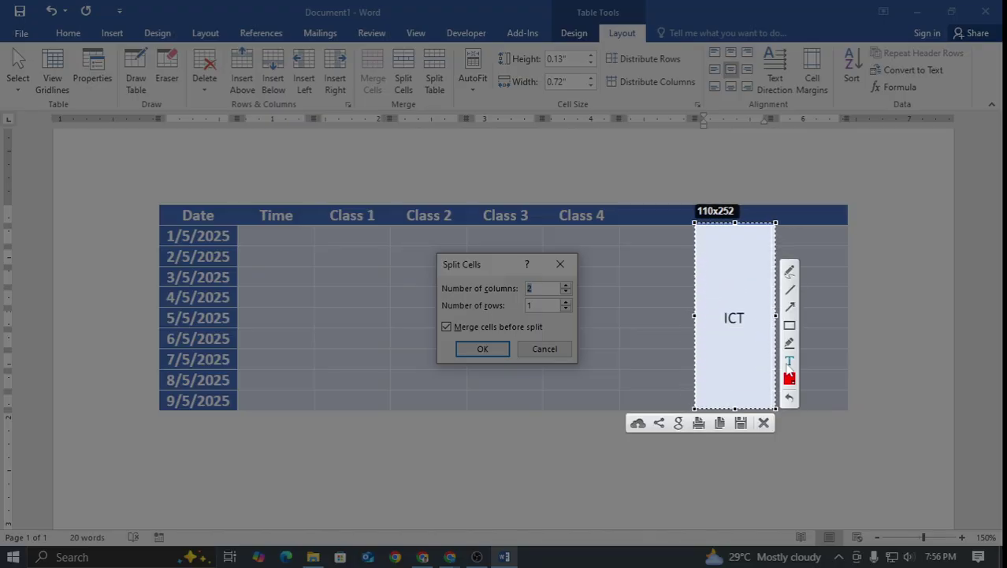
pyautogui.click(790, 290)
pyautogui.moveTo(730, 225); pyautogui.dragTo(730, 411)
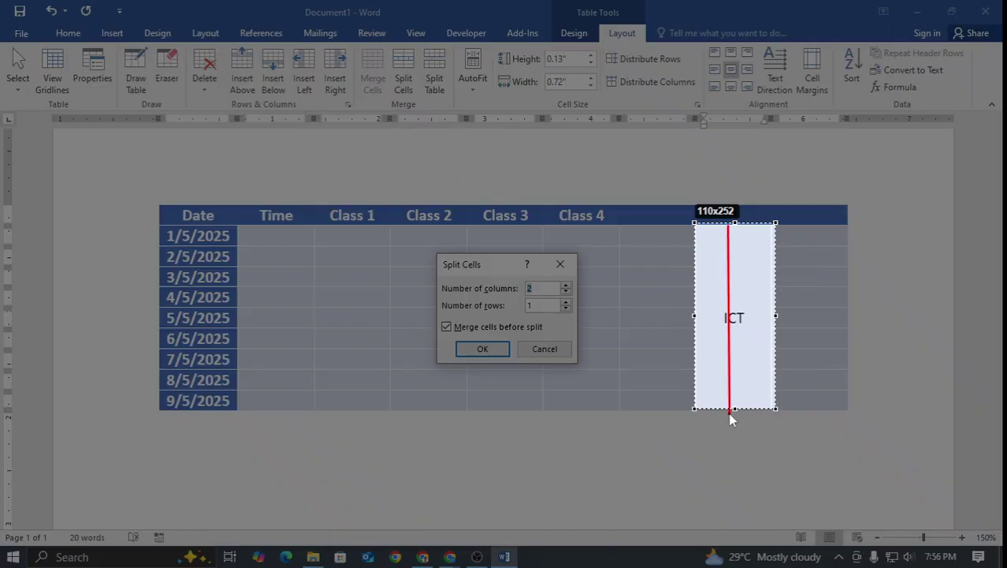
pyautogui.moveTo(700, 317); pyautogui.dragTo(777, 318)
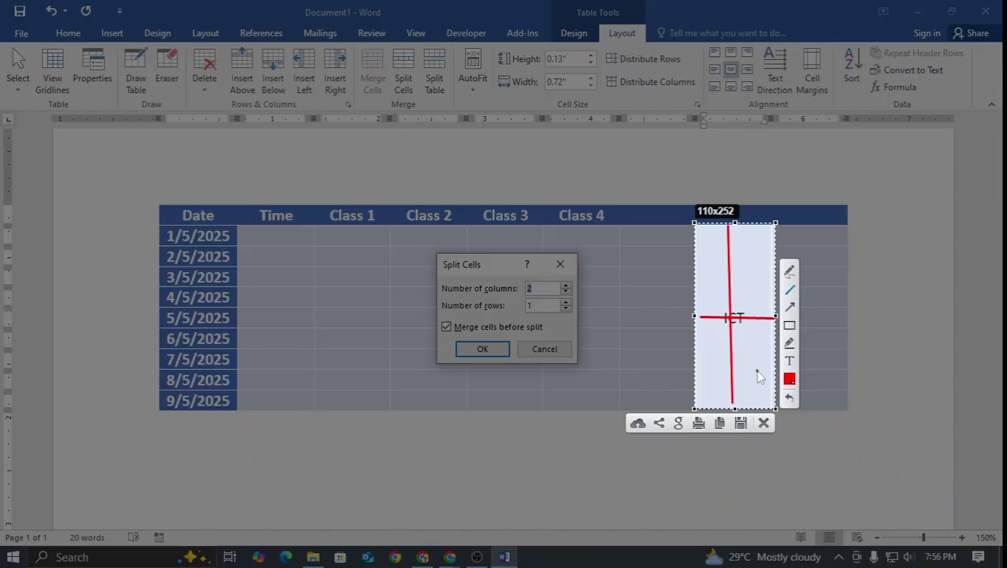
pyautogui.click(764, 423)
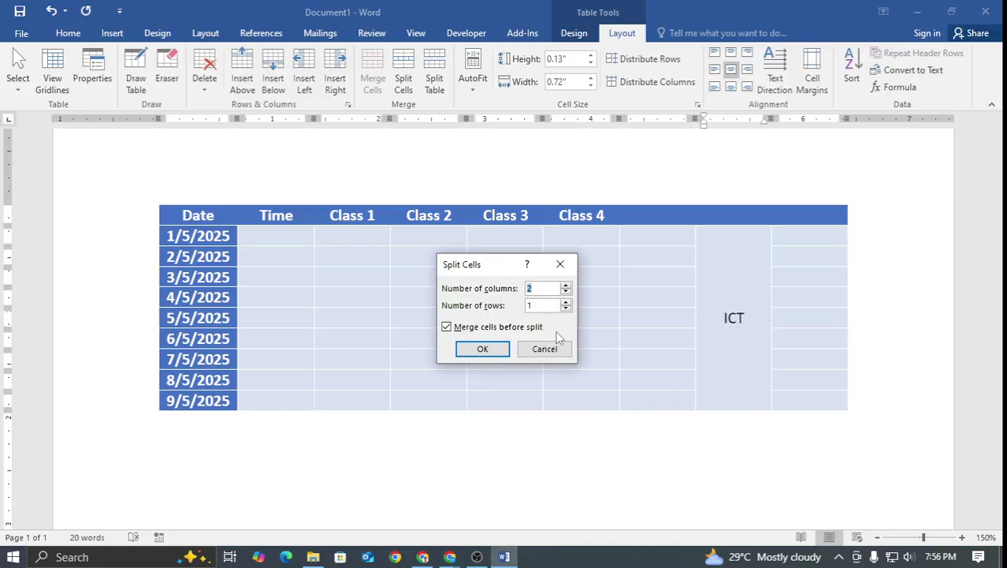
# Try to split the merged ICT cell into 2 columns and 2 rows, and cancel the split
pyautogui.doubleClick(537, 305)
pyautogui.write('2')
pyautogui.click(484, 350)
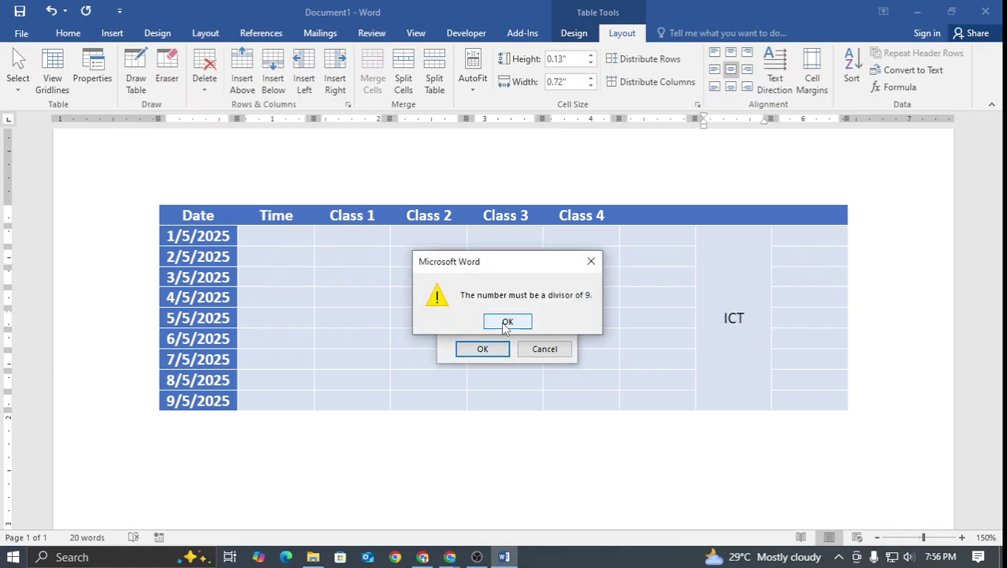
pyautogui.click(507, 322)
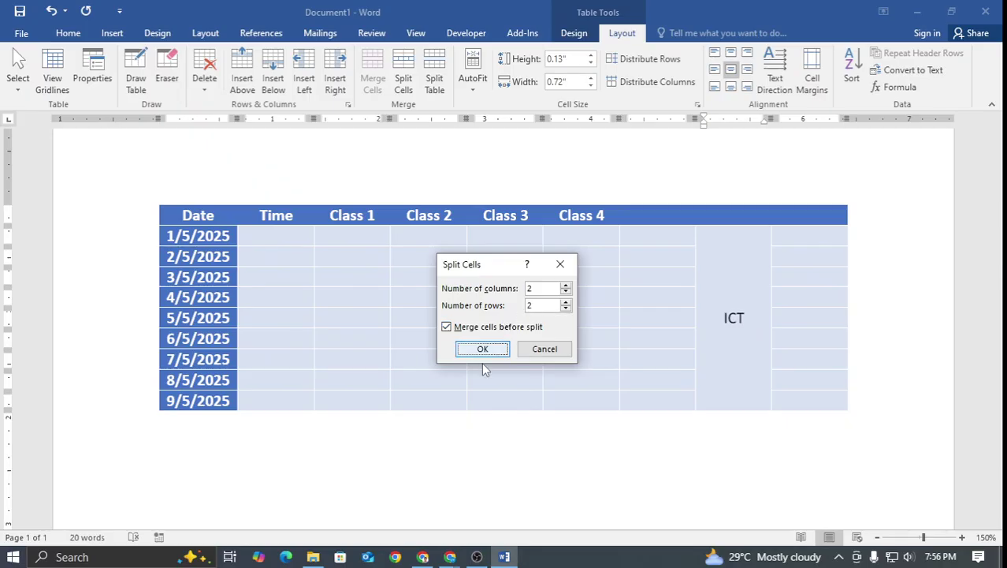
pyautogui.click(483, 352)
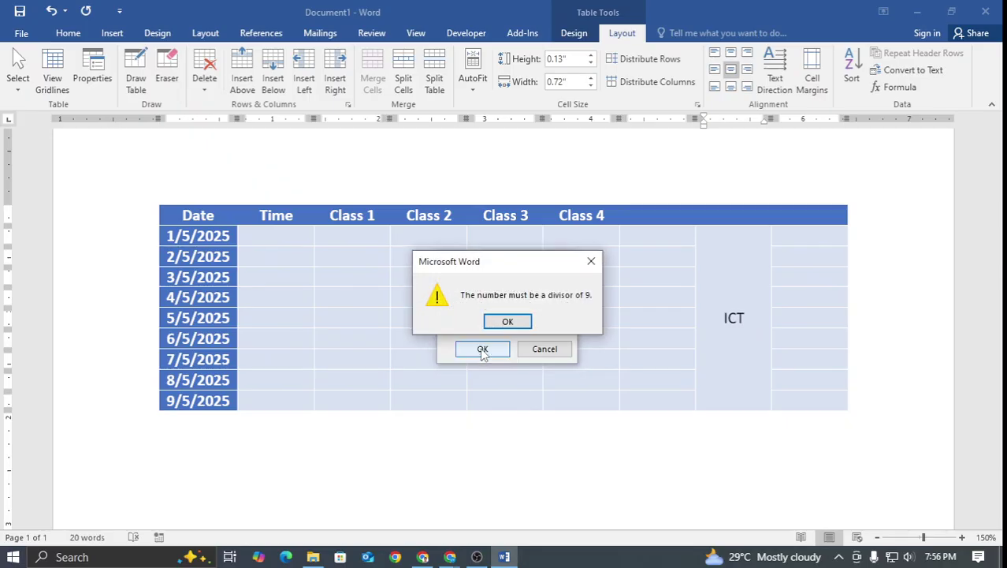
pyautogui.click(507, 322)
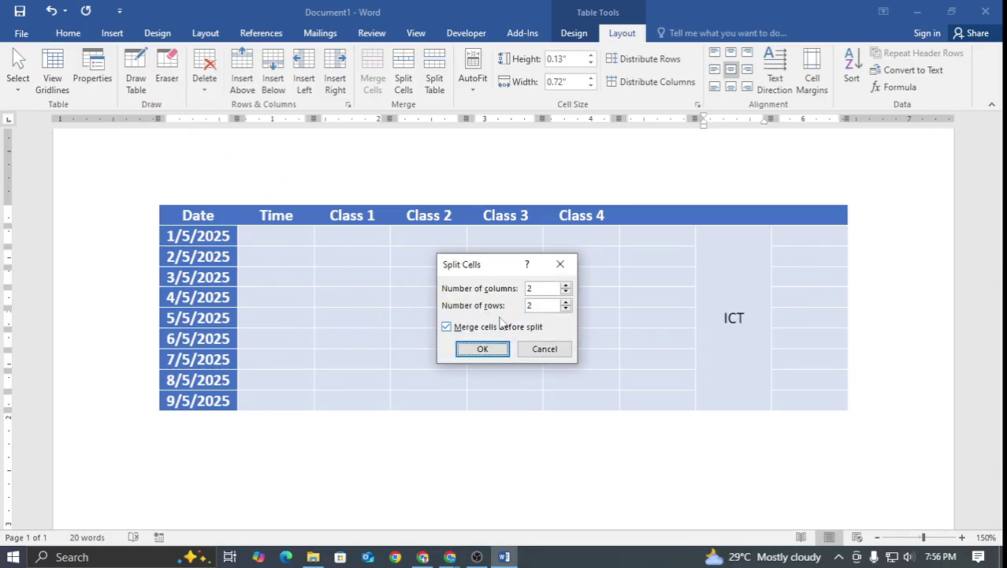
pyautogui.click(483, 348)
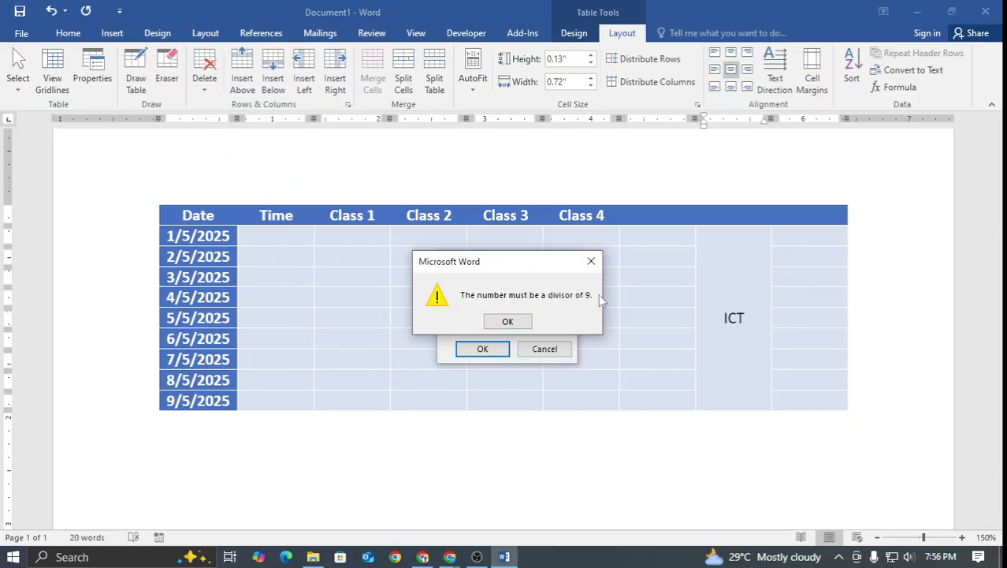
pyautogui.click(525, 319)
pyautogui.doubleClick(536, 306)
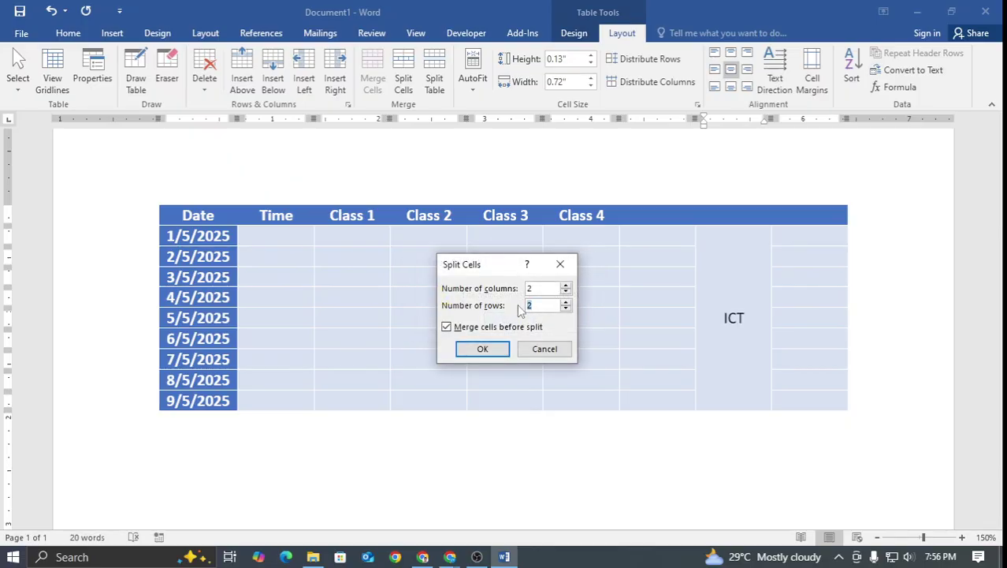
pyautogui.press('Escape')
# Delete the text ICT from the merged cell in the eighth column
pyautogui.click(748, 328)
pyautogui.press('BackSpace')
pyautogui.press('BackSpace')
pyautogui.press('BackSpace')
pyautogui.press('BackSpace')
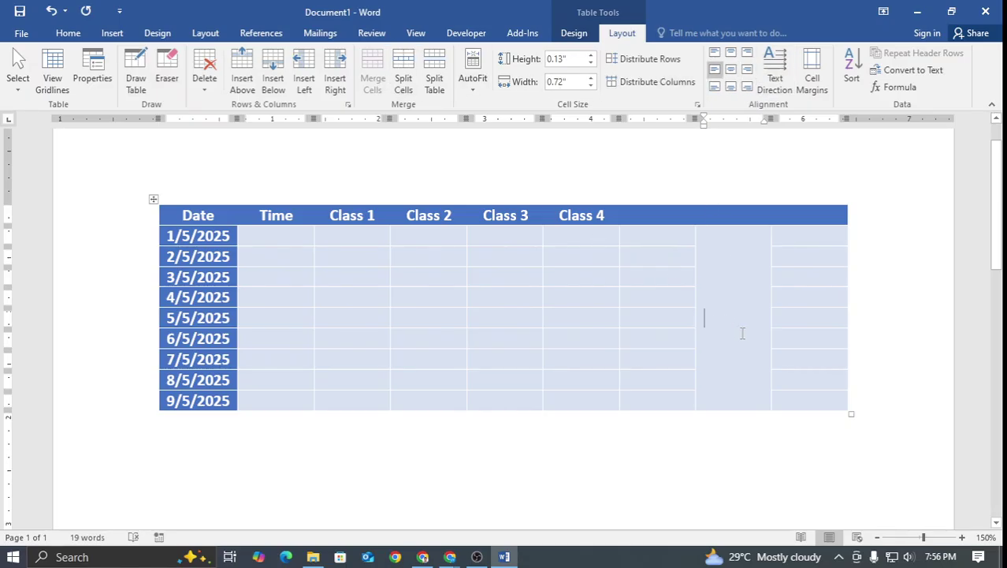
# Try splitting the empty merged cell into 3 columns and 1 row, and undo the split
pyautogui.click(403, 84)
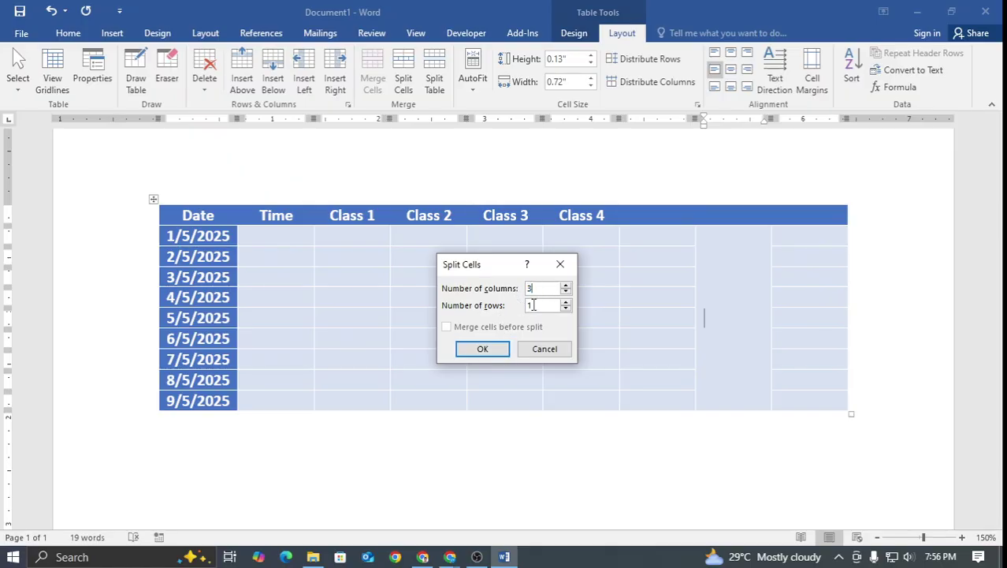
pyautogui.click(484, 348)
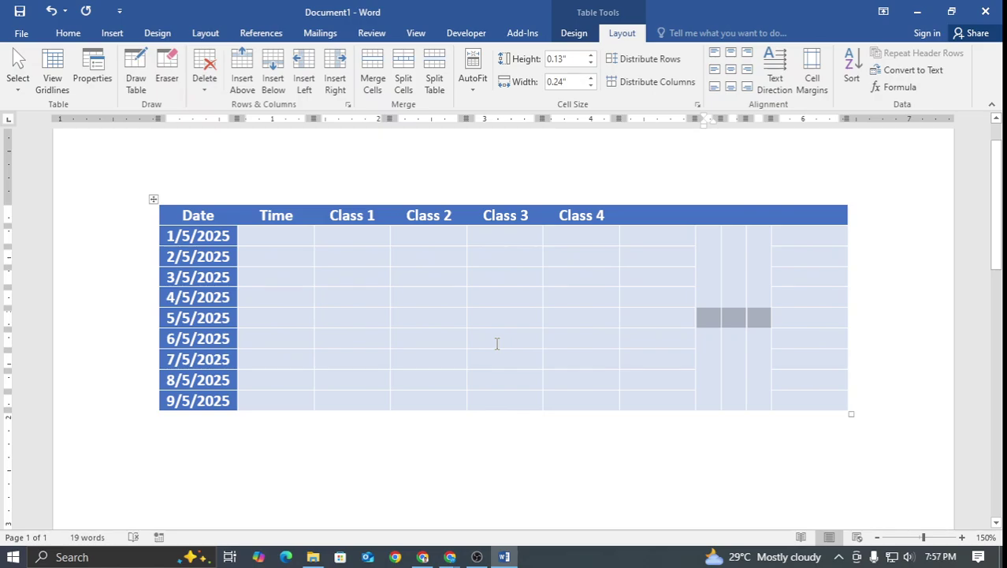
pyautogui.hotkey('ctrl', 'z')
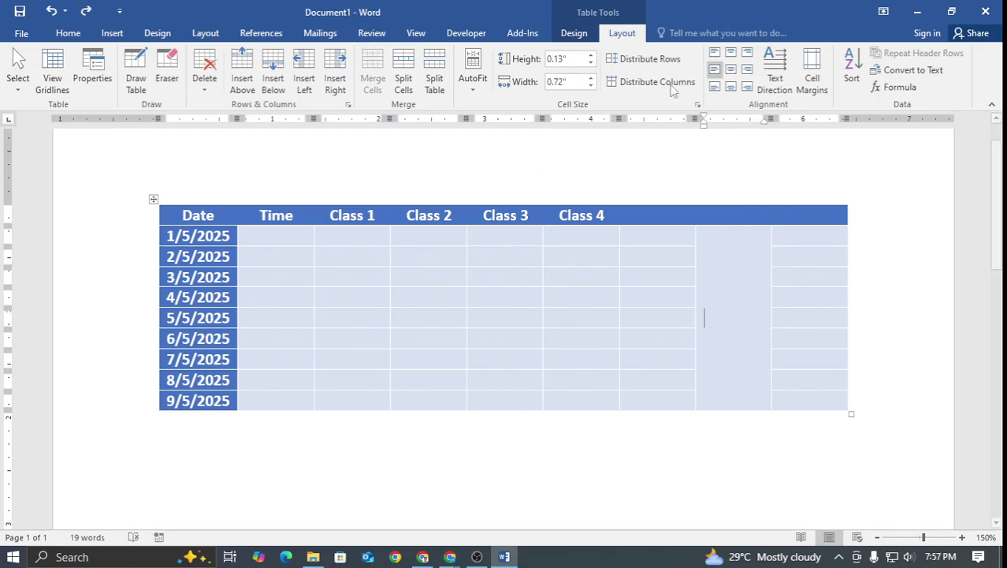
# Try to split the empty merged cell in the eighth column into 2 columns and 2 rows
pyautogui.click(404, 79)
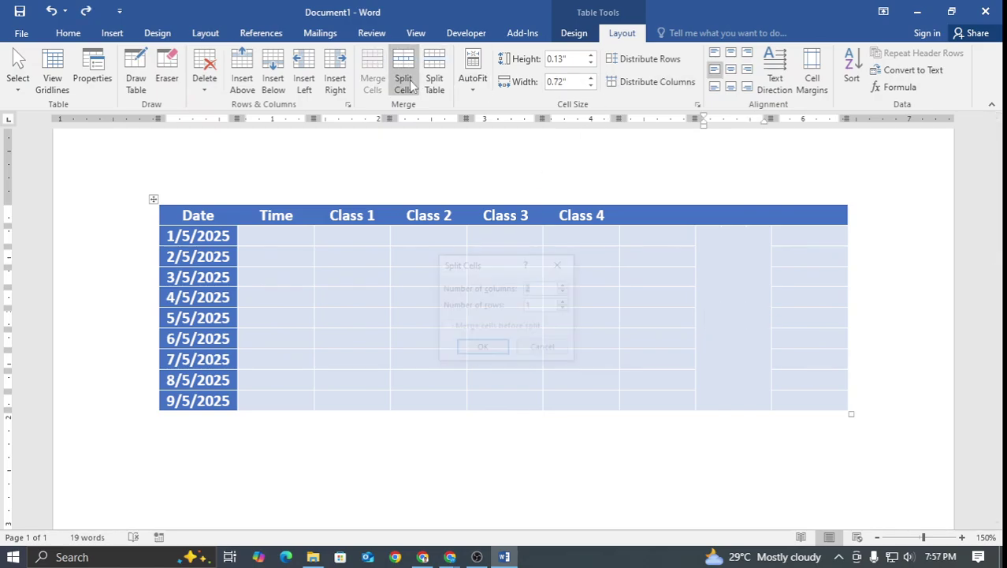
pyautogui.click(537, 305)
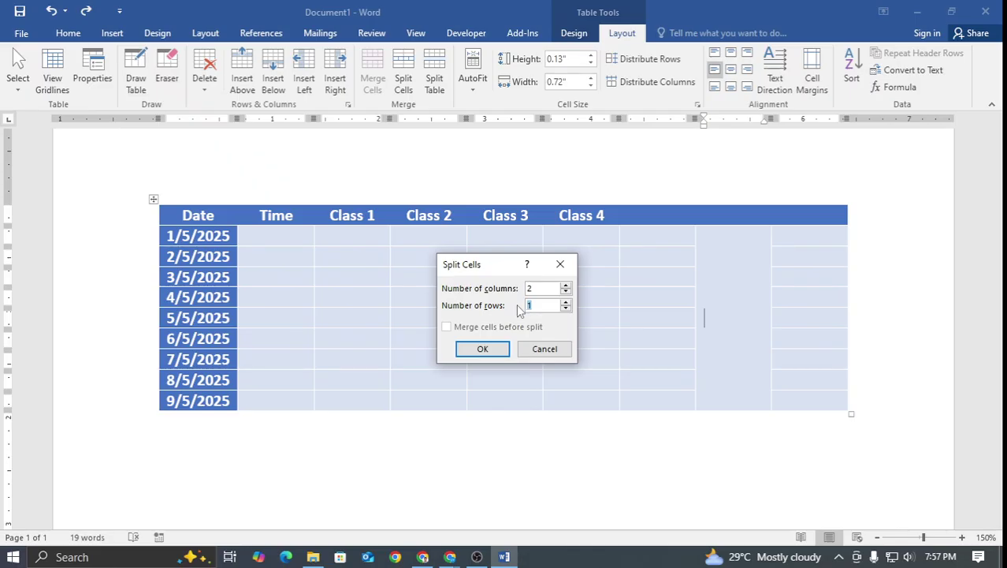
pyautogui.press('BackSpace')
pyautogui.write('2')
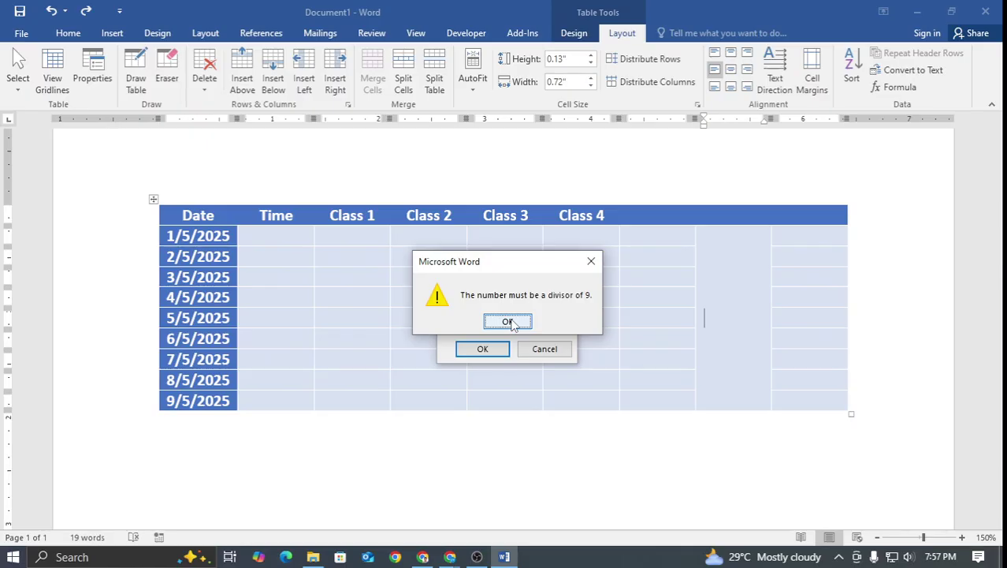
# Switch to Chrome, search for "word table split cell the number must be a divisior of 9", and read the Microsoft Community question on splitting rows
pyautogui.click(449, 556)
pyautogui.click(359, 484)
pyautogui.click(742, 16)
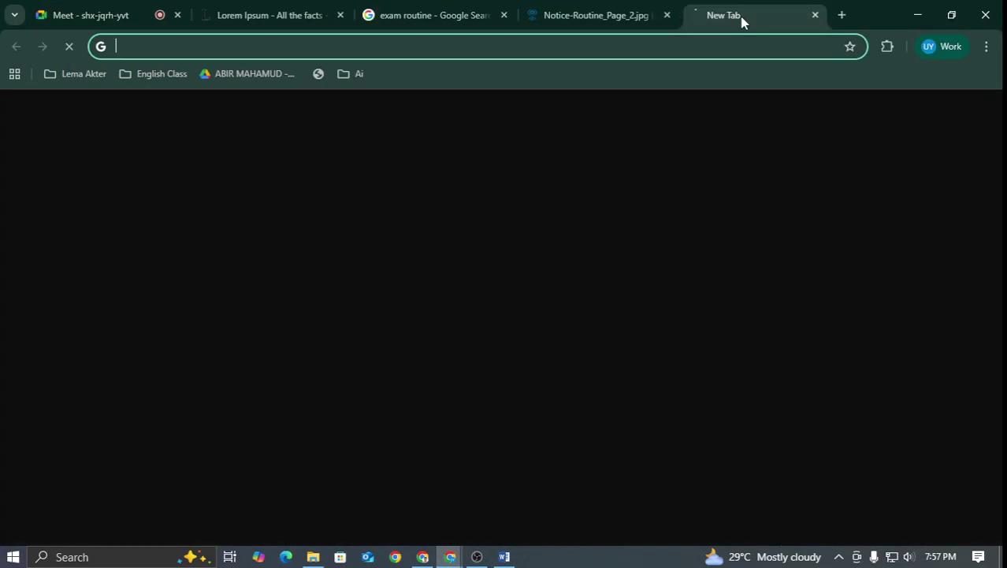
pyautogui.write('word table')
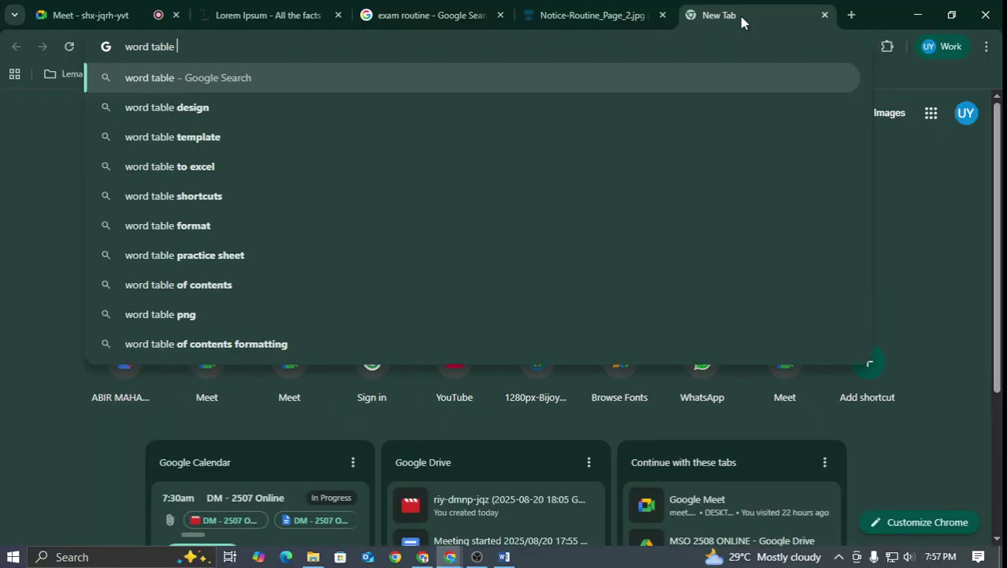
pyautogui.write(' split ce')
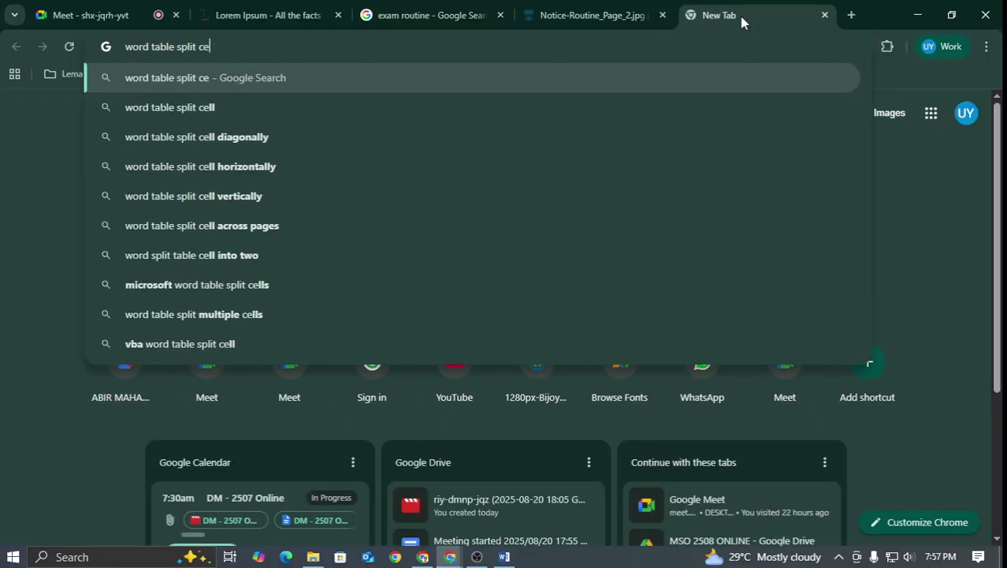
pyautogui.write('ll the nu')
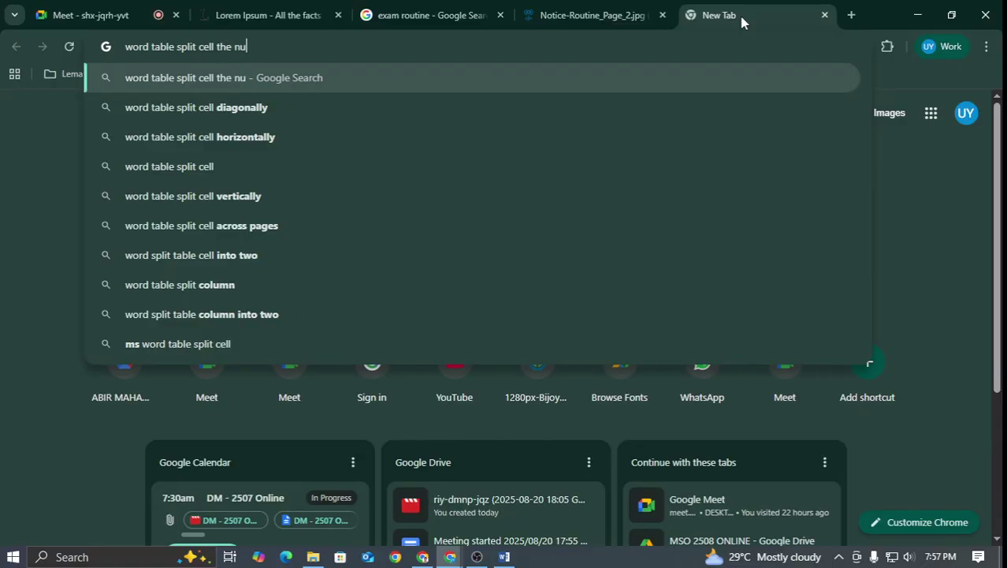
pyautogui.write('mber must')
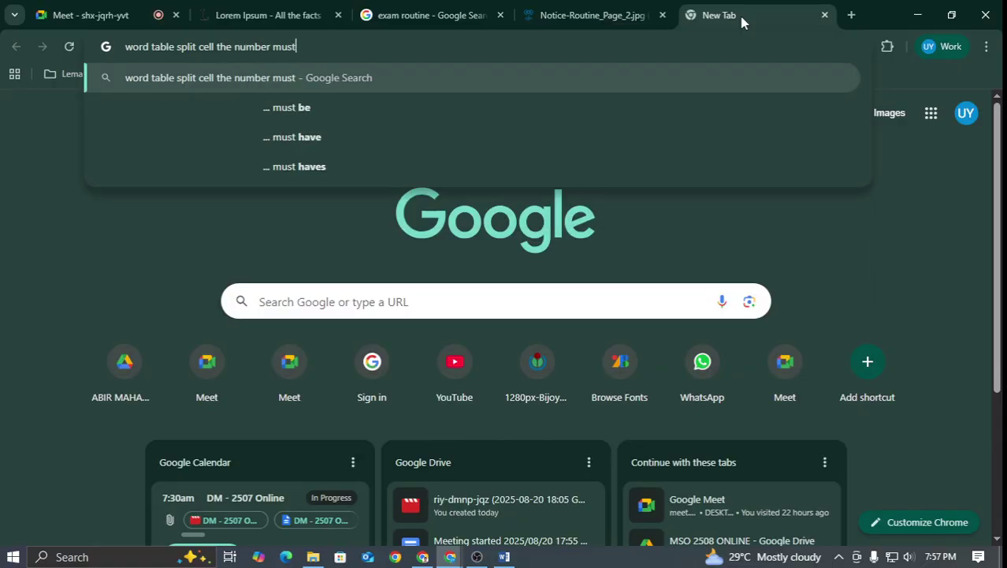
pyautogui.write(' be a divisi')
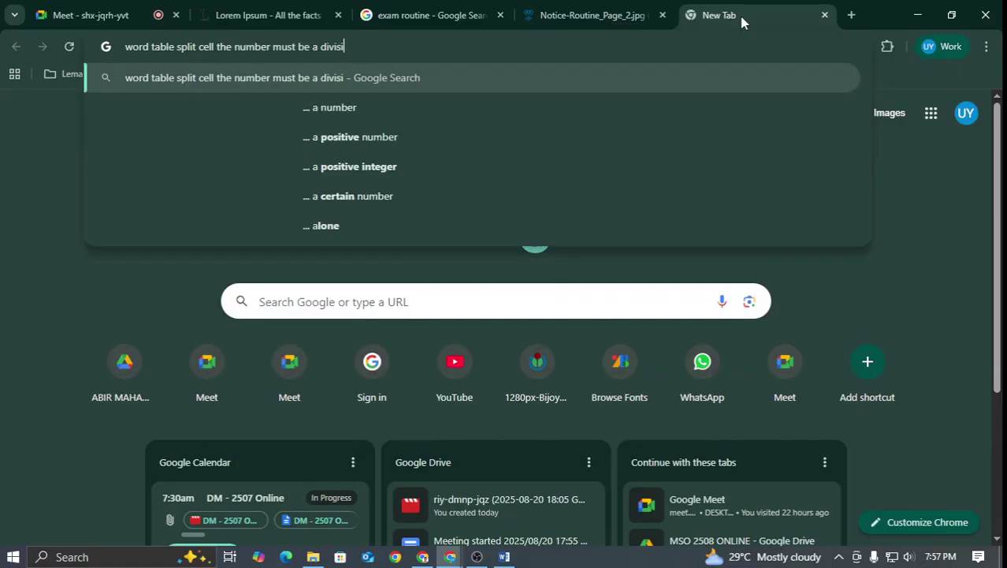
pyautogui.write('or of 9')
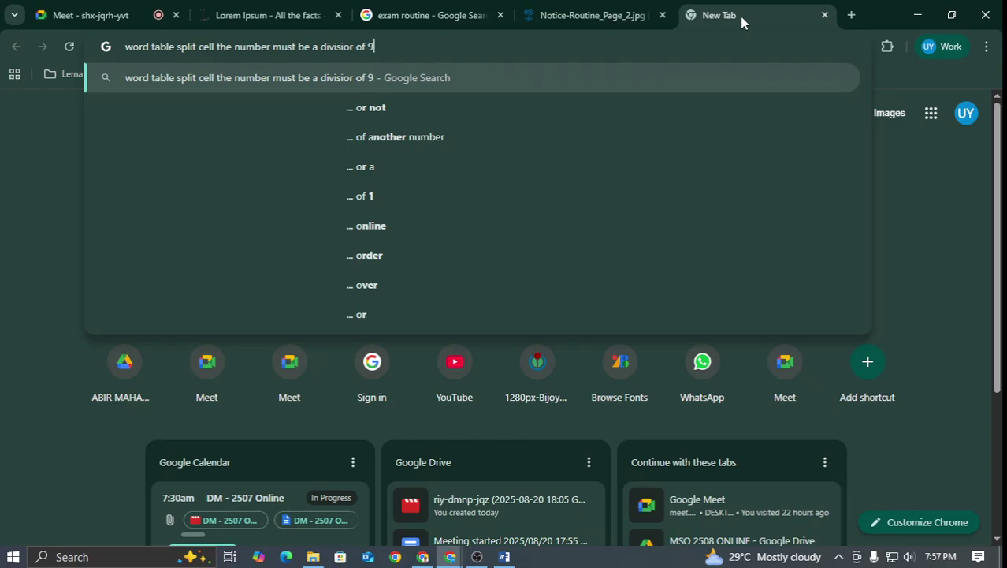
pyautogui.press('Return')
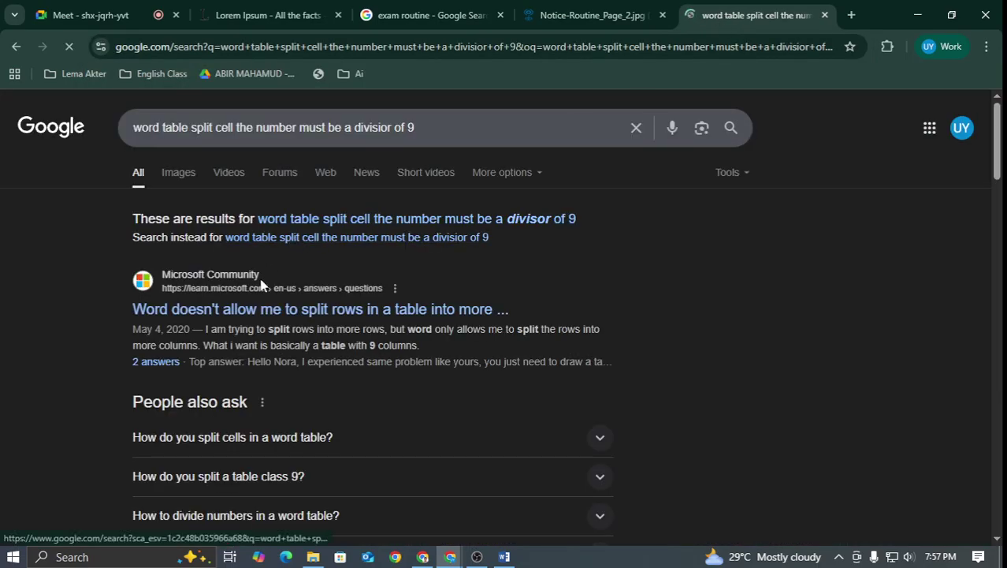
pyautogui.click(299, 309)
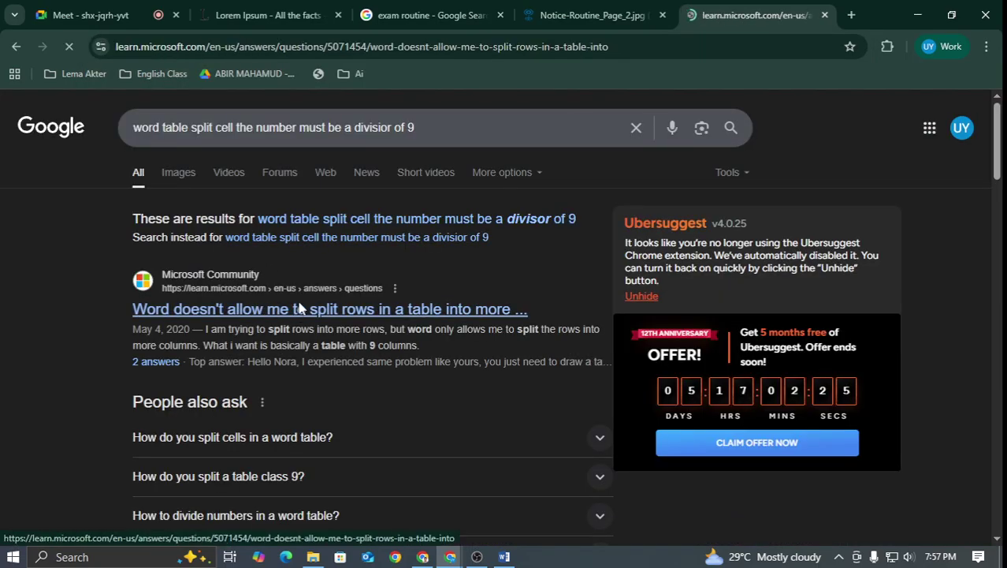
pyautogui.scroll(-2, 317, 306)
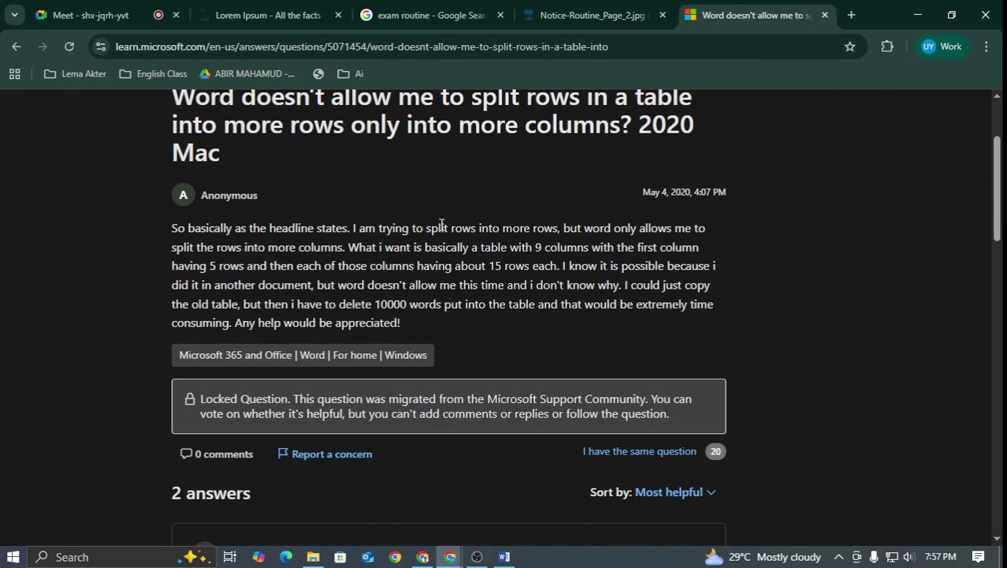
# Read both answers to the question about splitting table rows, including the advice on the Merge Cells and Split Cells commands
pyautogui.scroll(-5, 441, 225)
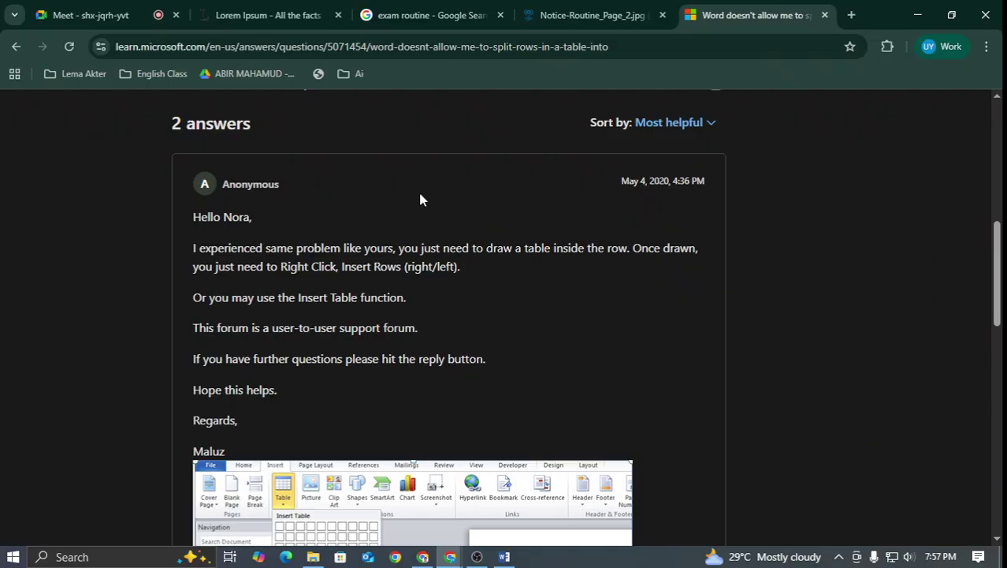
pyautogui.scroll(-9, 418, 200)
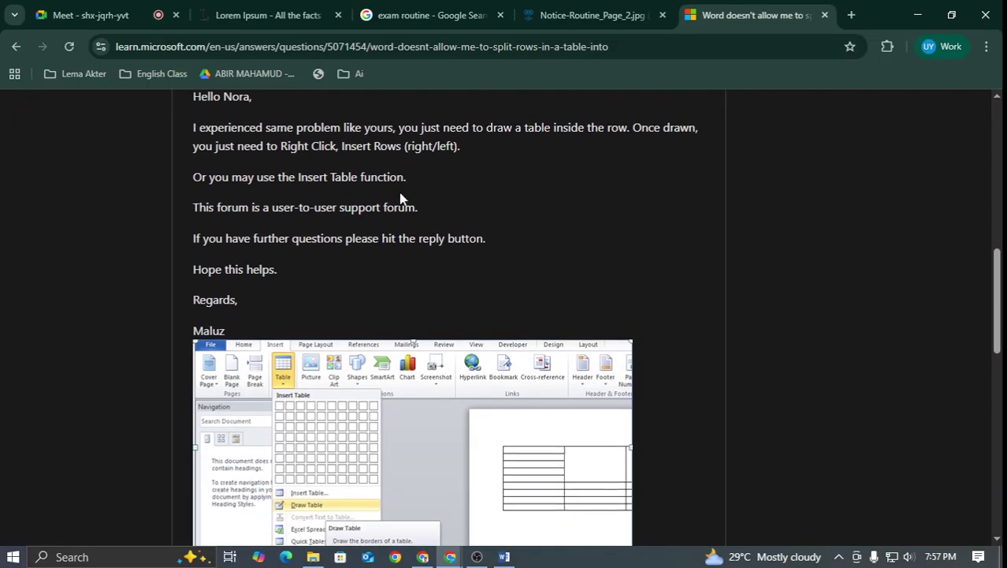
pyautogui.scroll(-4, 403, 210)
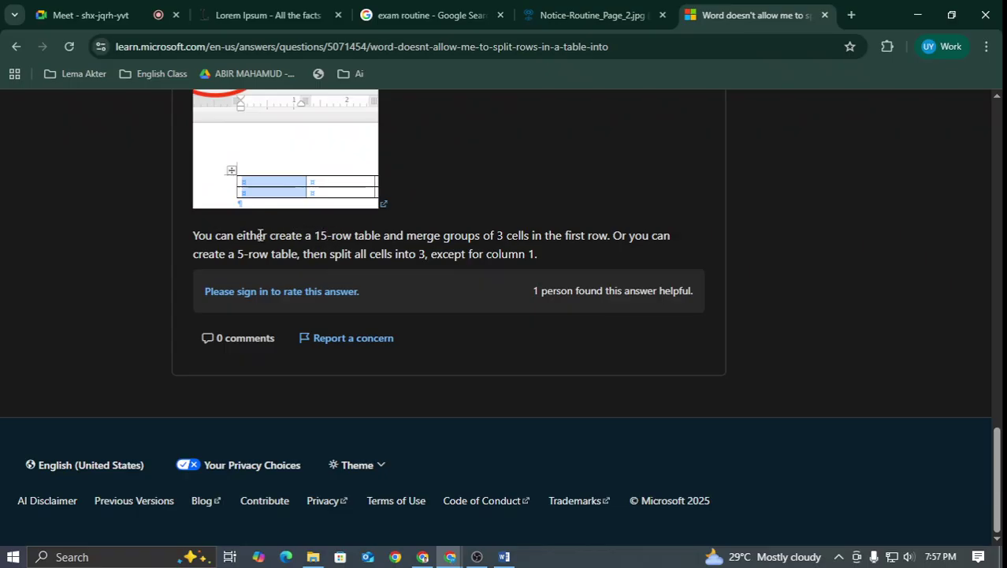
pyautogui.moveTo(309, 235); pyautogui.dragTo(472, 254)
pyautogui.click(453, 253)
pyautogui.scroll(4, 452, 254)
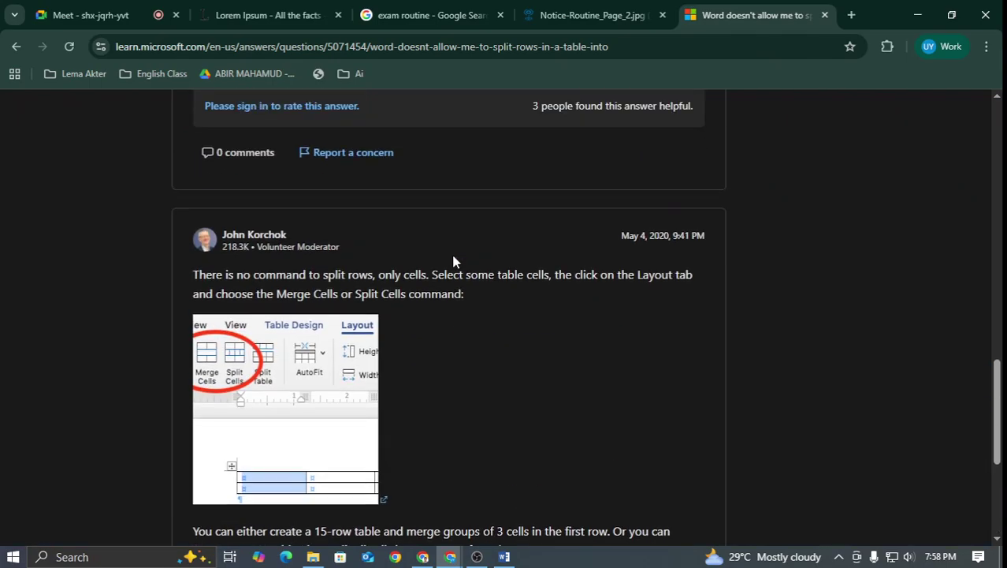
pyautogui.scroll(7, 453, 259)
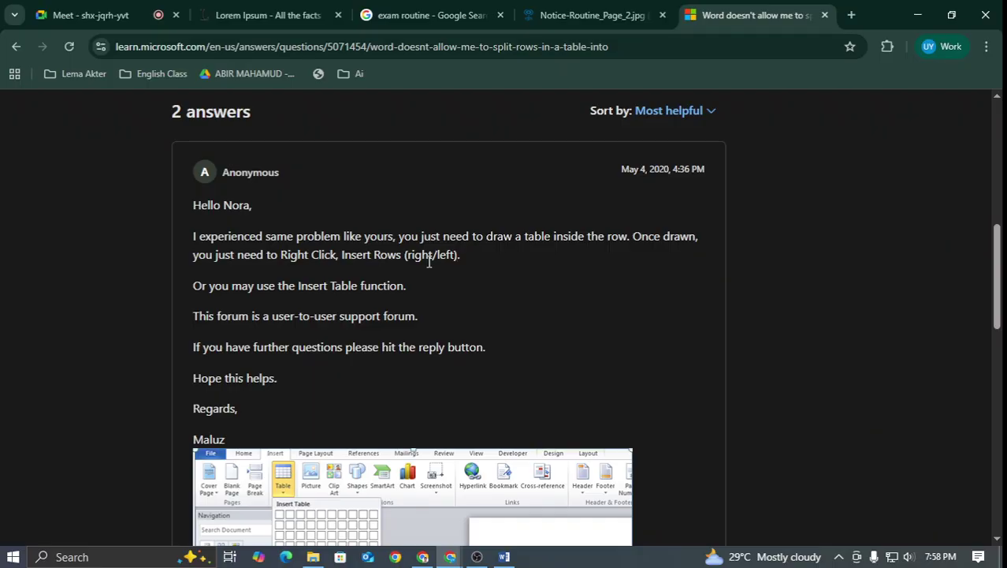
pyautogui.scroll(5, 254, 317)
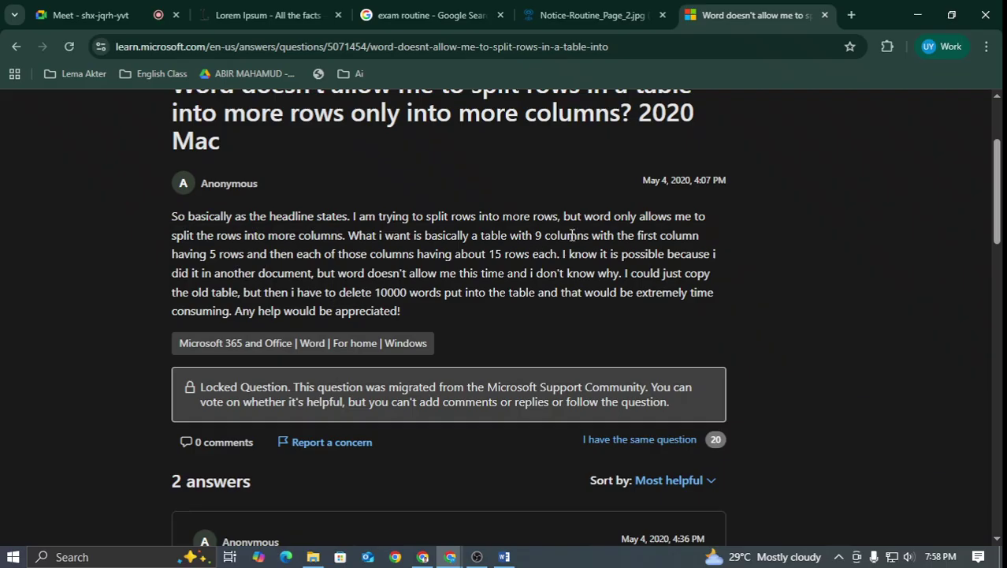
pyautogui.scroll(-4, 270, 266)
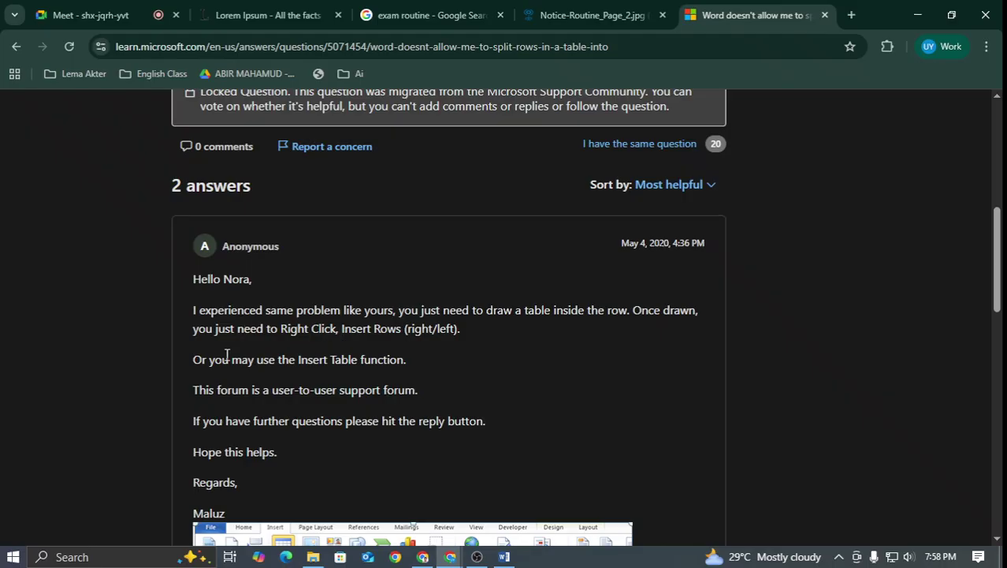
pyautogui.scroll(-9, 330, 384)
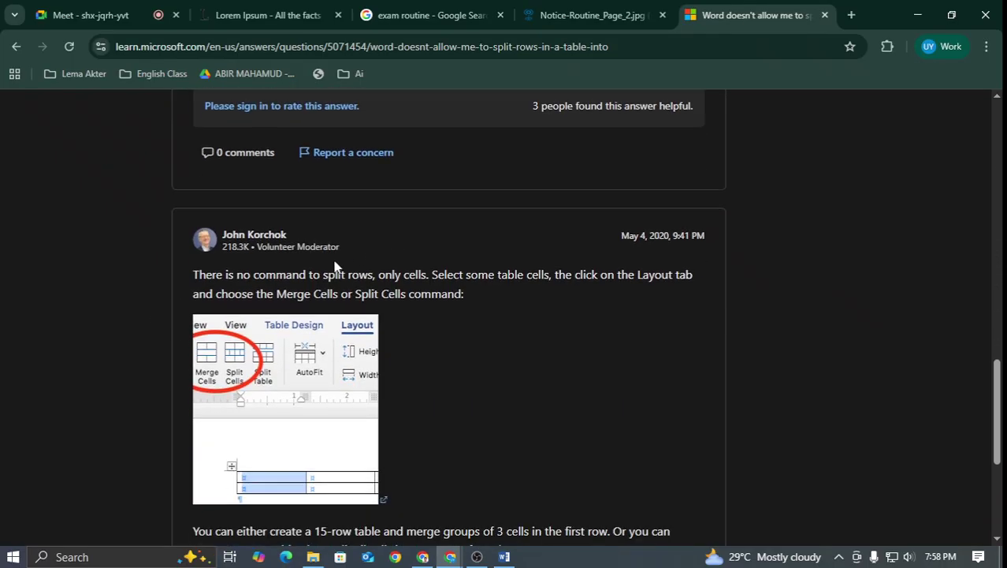
pyautogui.moveTo(348, 276); pyautogui.dragTo(547, 275)
pyautogui.click(507, 281)
# Close the page with the question on splitting table rows and return to the Google Meet call
pyautogui.click(158, 14)
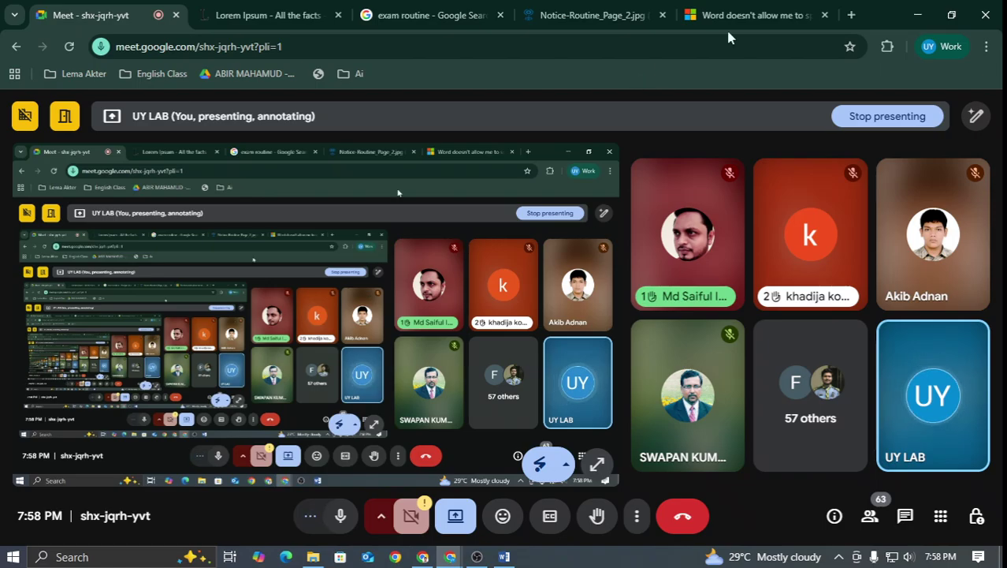
pyautogui.click(793, 16)
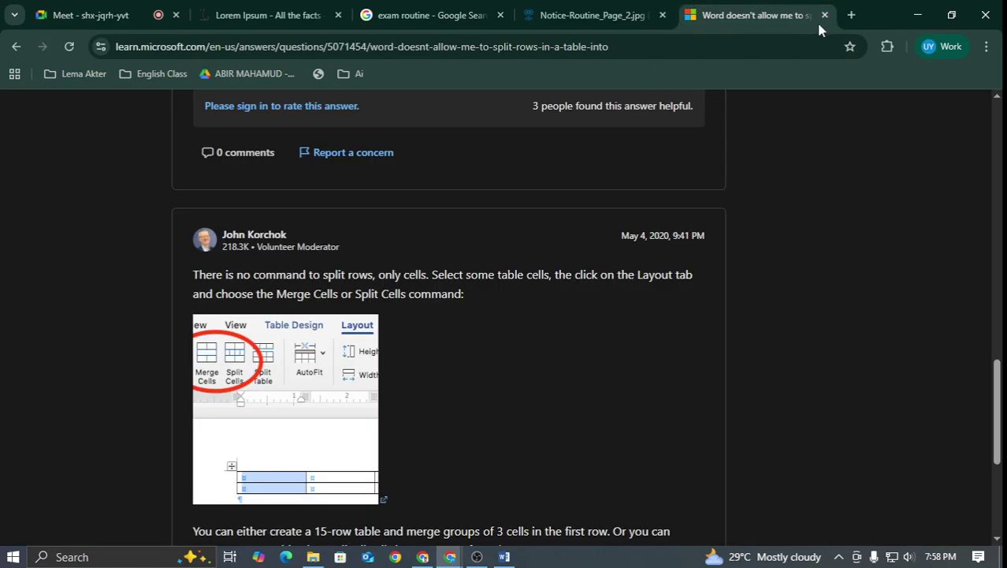
pyautogui.click(824, 15)
pyautogui.hotkey('ctrl', '1')
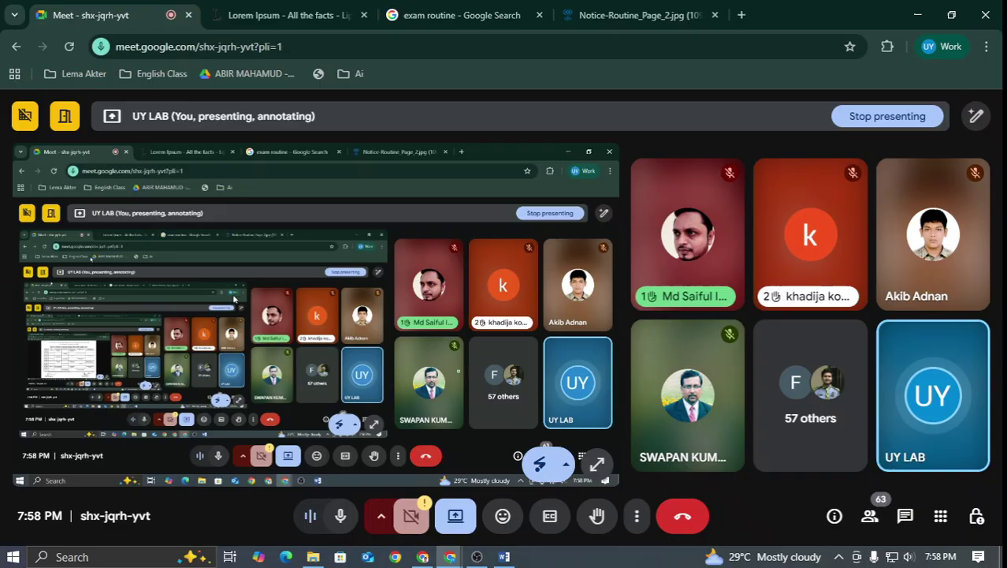
# Switch to Word, dismiss the divisor warning and split the merged cell in the eighth column into 2 columns and 3 rows
pyautogui.click(507, 556)
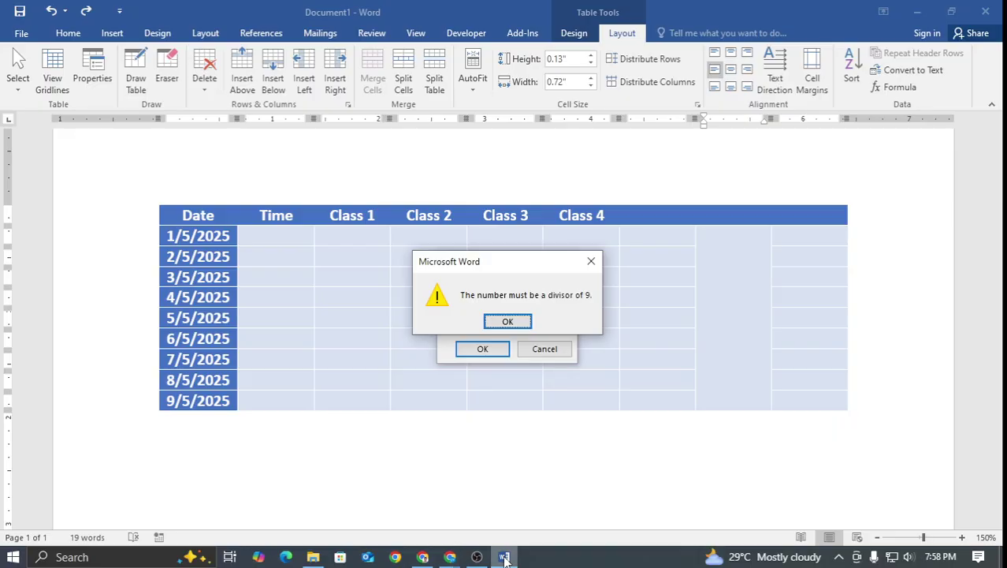
pyautogui.click(507, 320)
pyautogui.doubleClick(534, 307)
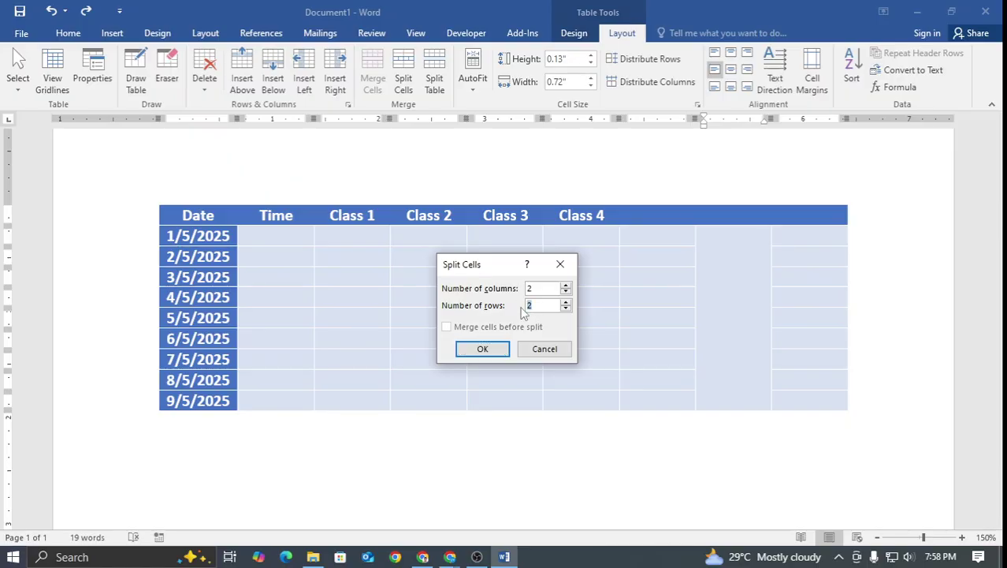
pyautogui.write('3')
pyautogui.press('Return')
pyautogui.click(862, 289)
# Examine the split cells and compare their rows with the individual body rows of the columns on both sides
pyautogui.click(713, 255)
pyautogui.click(745, 255)
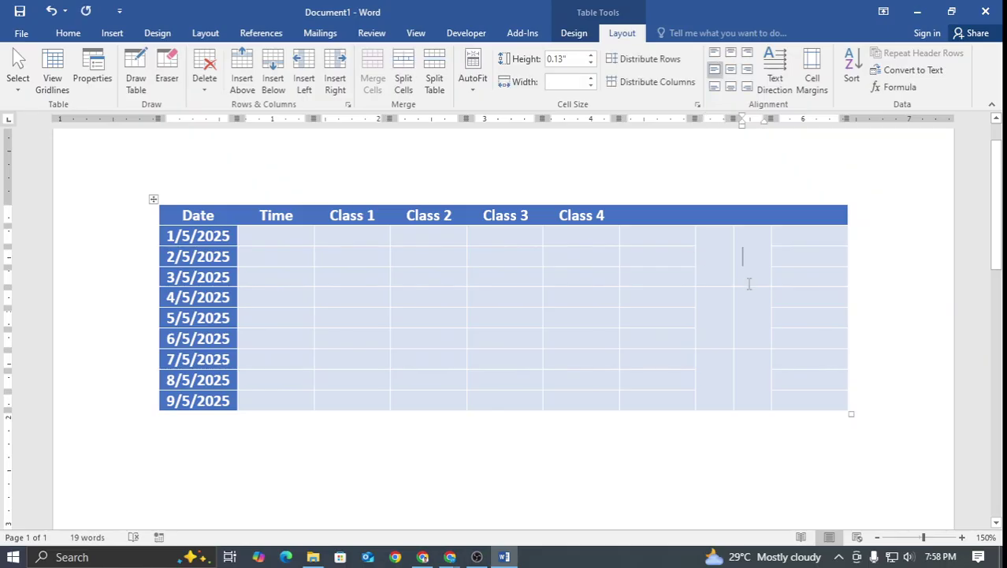
pyautogui.click(719, 318)
pyautogui.click(705, 378)
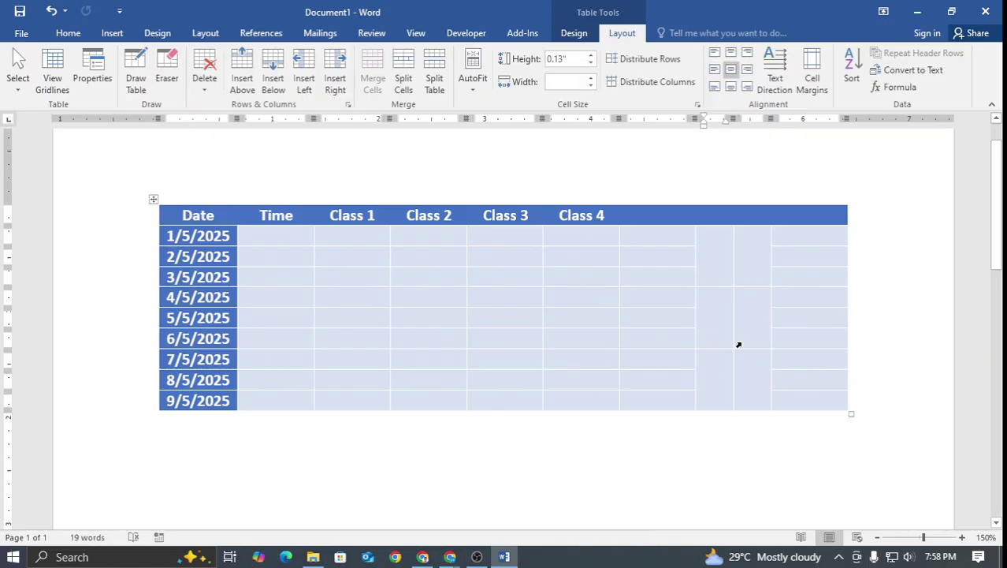
pyautogui.click(709, 235)
pyautogui.moveTo(662, 233); pyautogui.dragTo(659, 398)
pyautogui.moveTo(796, 237); pyautogui.dragTo(800, 399)
pyautogui.click(800, 232)
pyautogui.click(801, 257)
pyautogui.click(801, 277)
pyautogui.click(802, 298)
pyautogui.click(803, 324)
pyautogui.click(803, 337)
pyautogui.click(803, 359)
pyautogui.click(804, 379)
pyautogui.click(804, 400)
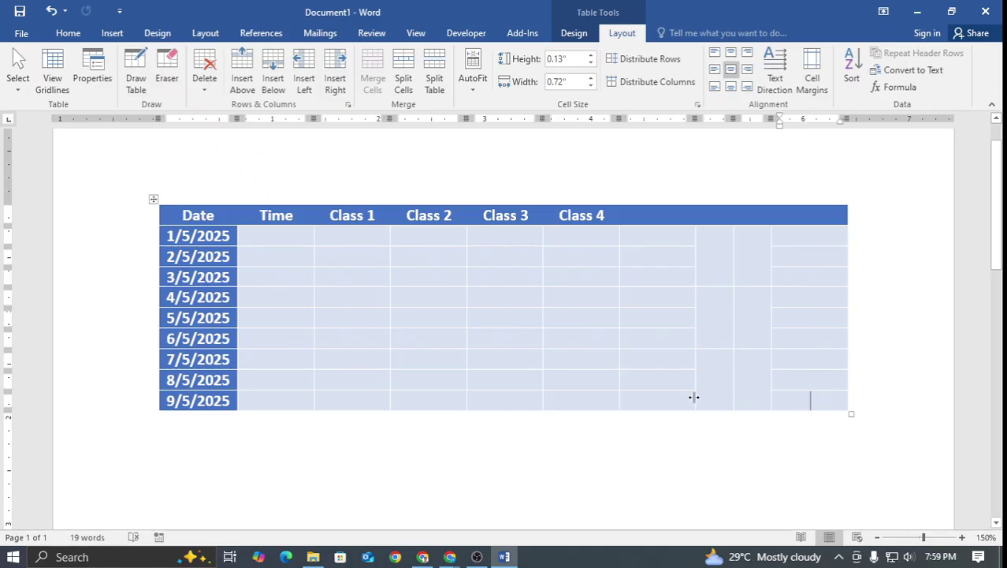
pyautogui.moveTo(450, 557)
pyautogui.click(371, 489)
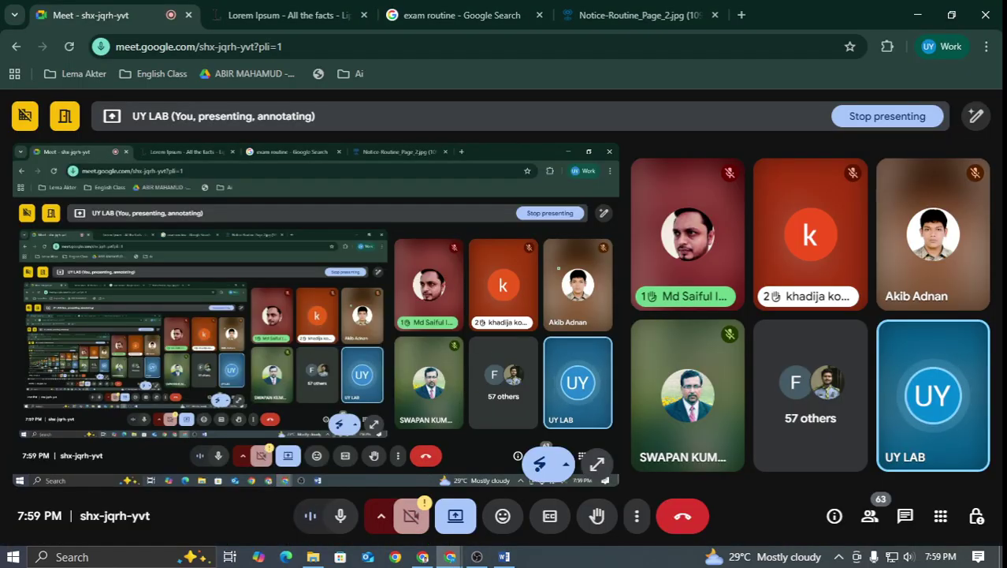
pyautogui.hotkey('alt', 'Tab')
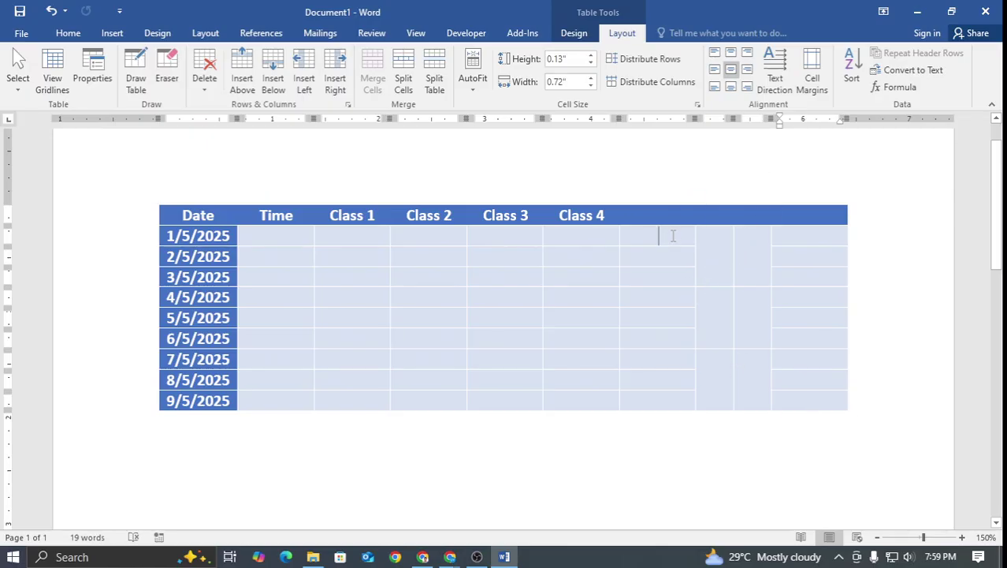
pyautogui.moveTo(673, 234)
pyautogui.mouseDown()
pyautogui.moveTo(682, 390)
pyautogui.moveTo(676, 385)
pyautogui.mouseUp()
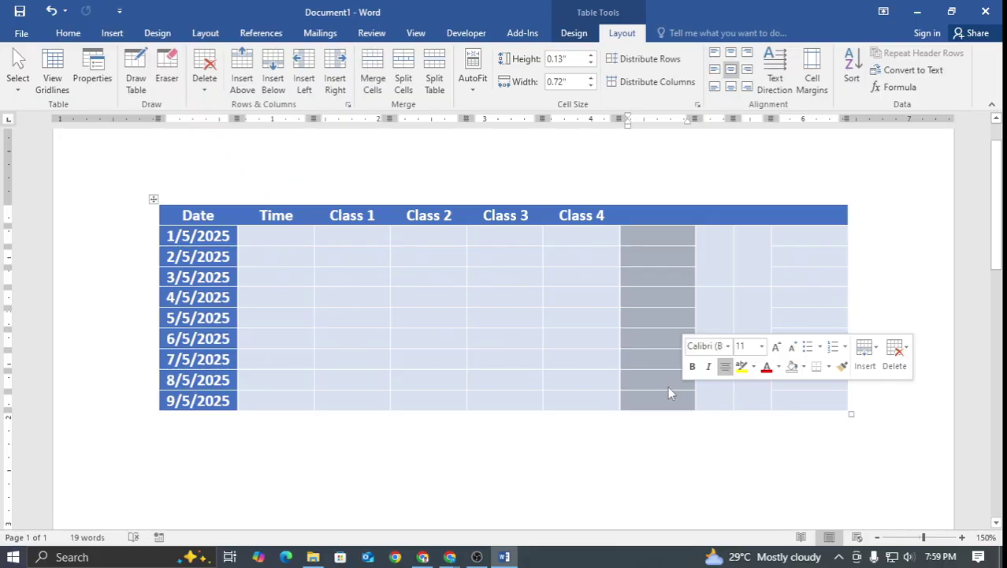
pyautogui.click(683, 419)
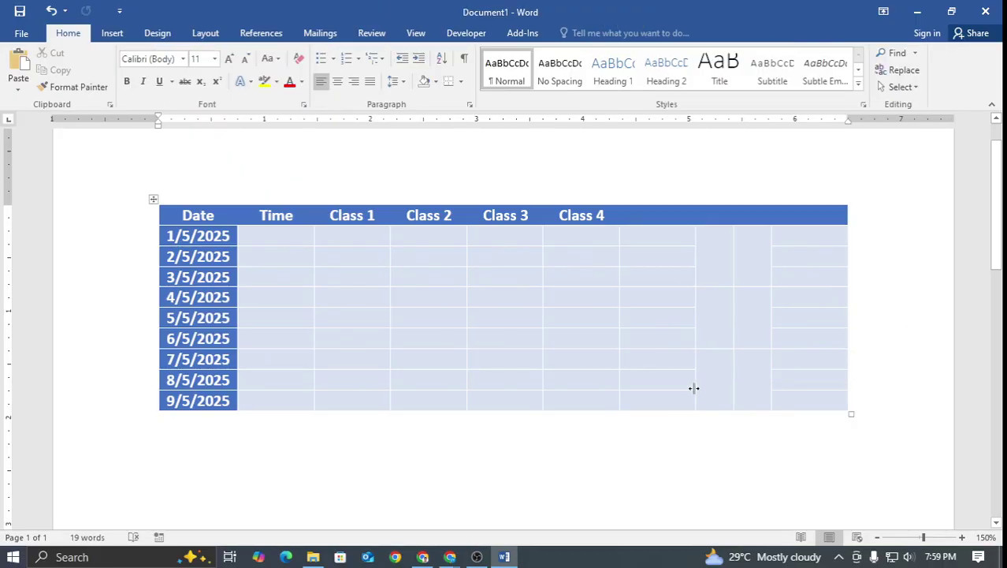
# Capture the table's last columns as a screenshot, draw a red horizontal line across the middle, and discard the capture
pyautogui.press('Print')
pyautogui.moveTo(614, 221); pyautogui.dragTo(851, 412)
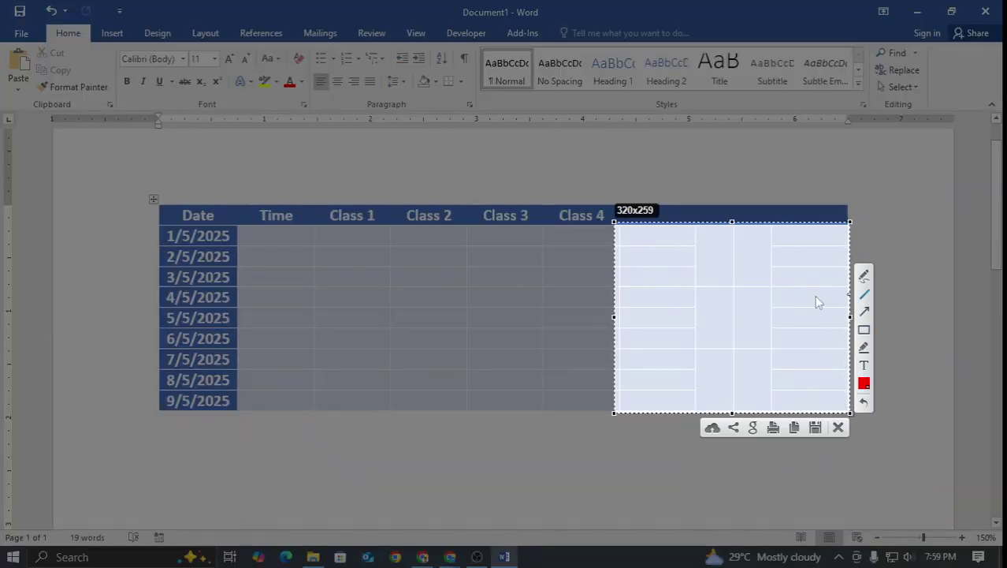
pyautogui.moveTo(617, 319); pyautogui.dragTo(850, 318)
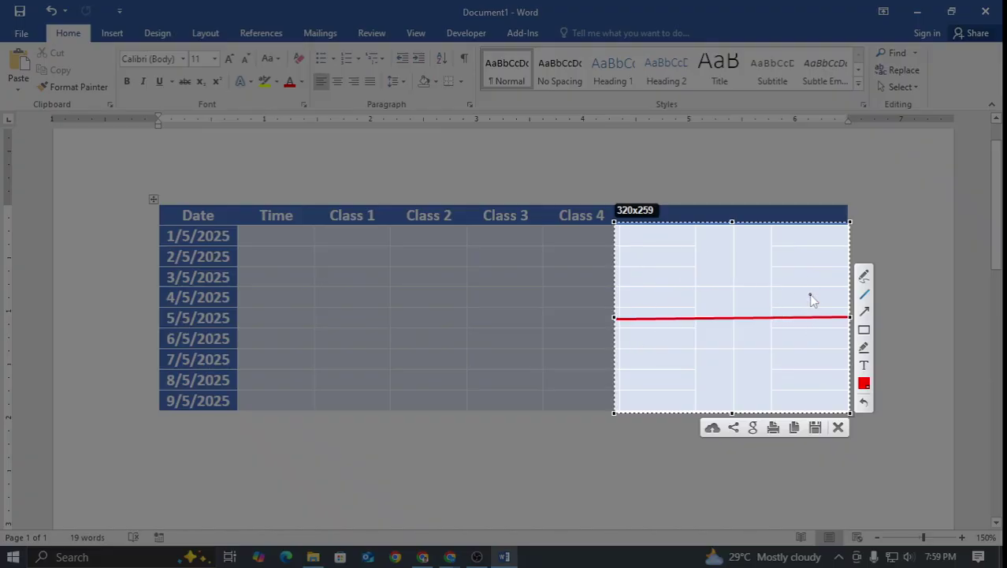
pyautogui.click(838, 428)
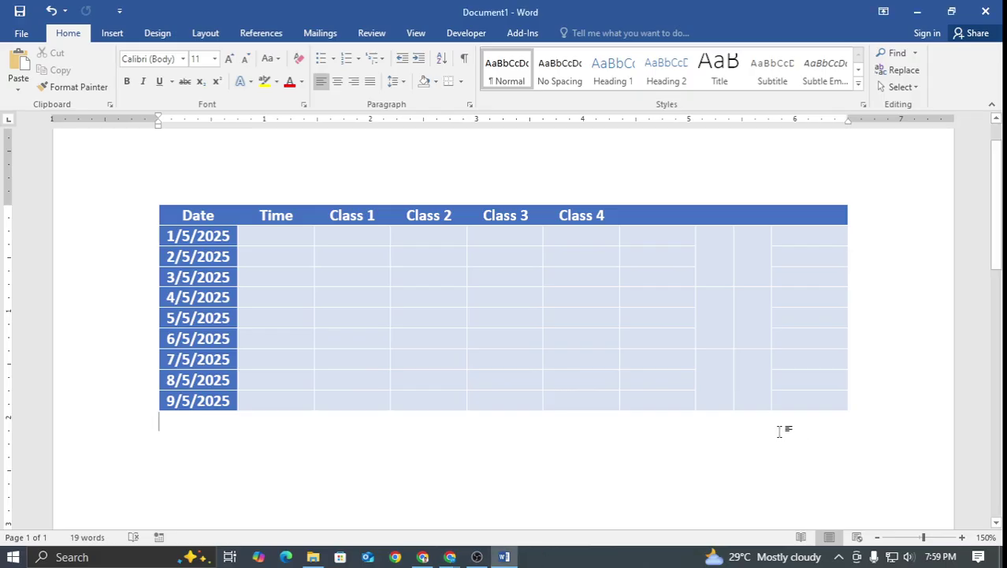
# Highlight the last column's body cells in groups of three rows to compare them with the rows of the split cells
pyautogui.moveTo(684, 239); pyautogui.dragTo(679, 401)
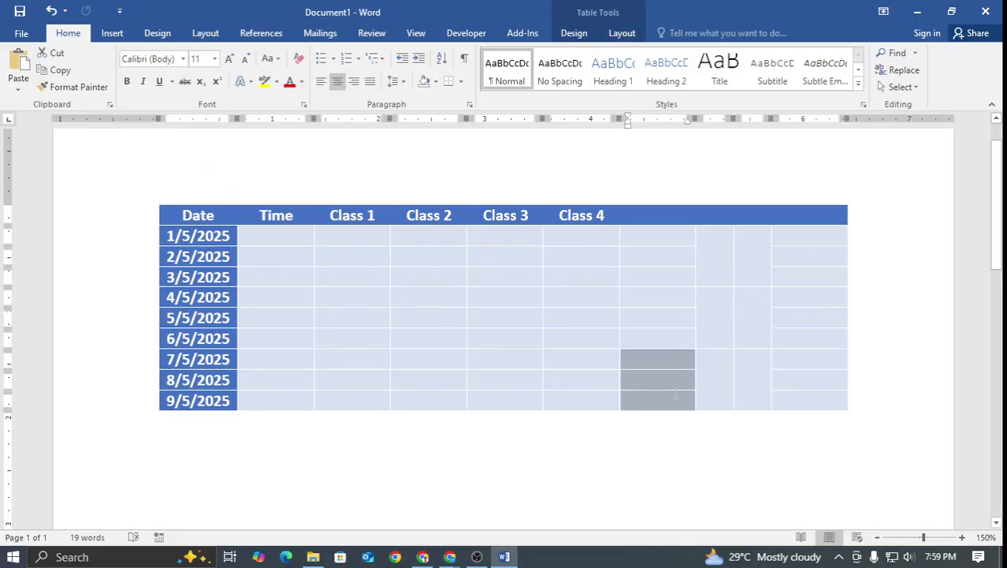
pyautogui.moveTo(784, 399); pyautogui.dragTo(796, 359)
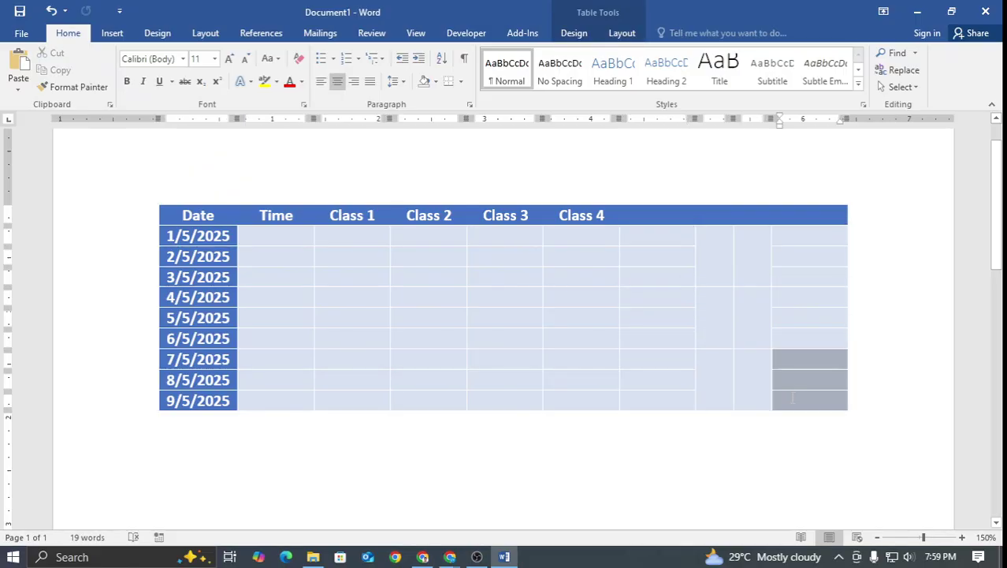
pyautogui.moveTo(798, 298); pyautogui.dragTo(797, 334)
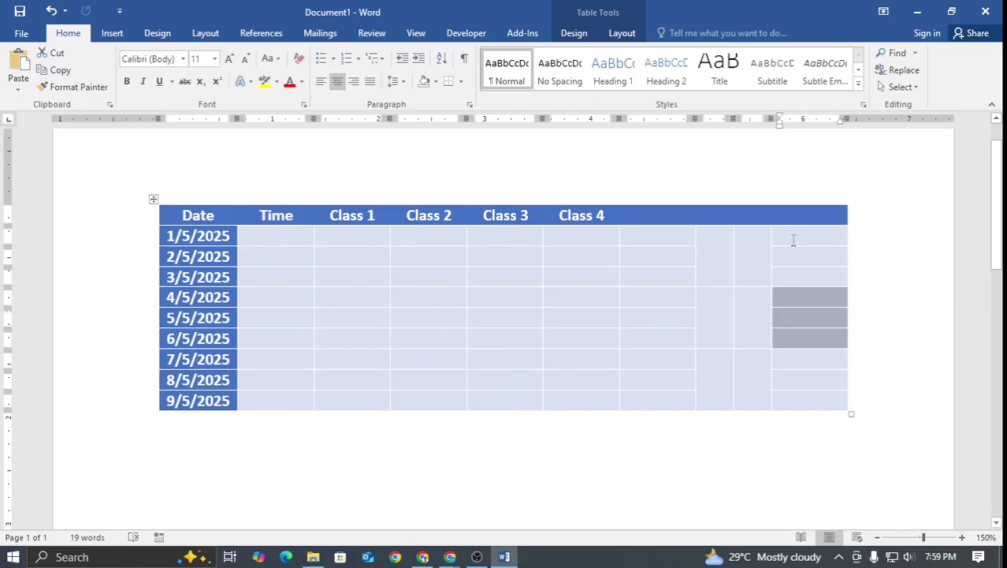
pyautogui.moveTo(792, 237); pyautogui.dragTo(793, 277)
pyautogui.click(866, 286)
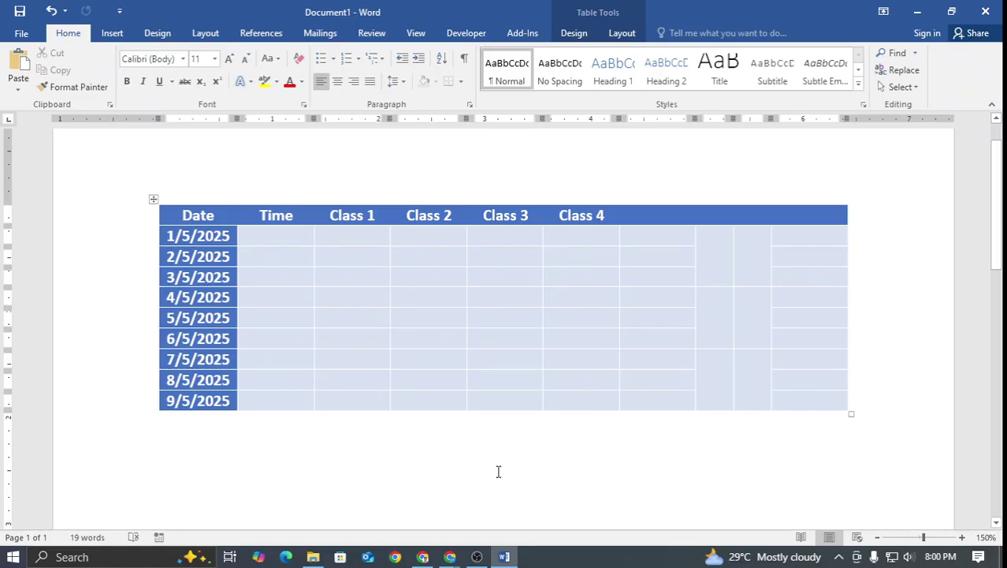
pyautogui.moveTo(450, 552)
pyautogui.click(364, 496)
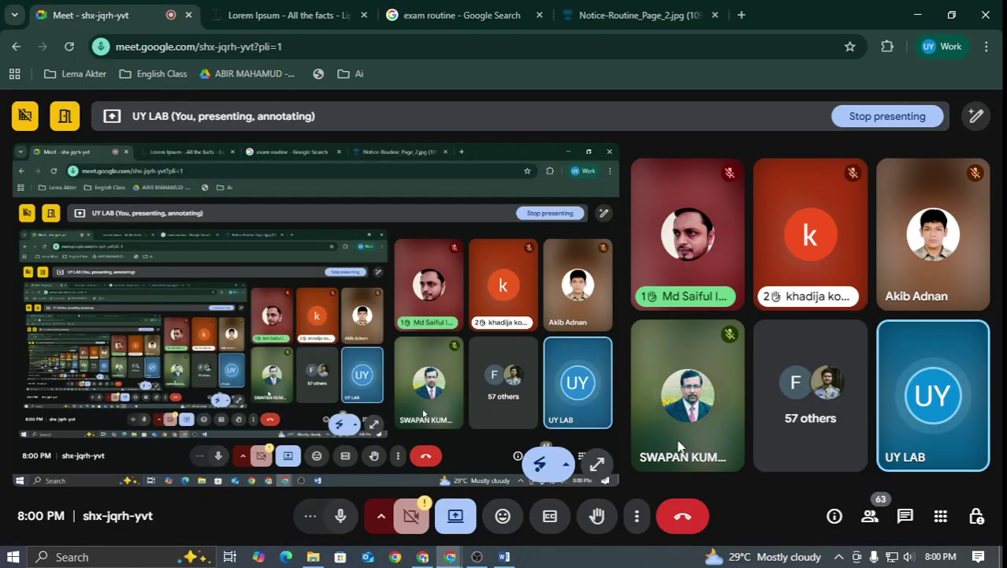
pyautogui.click(504, 555)
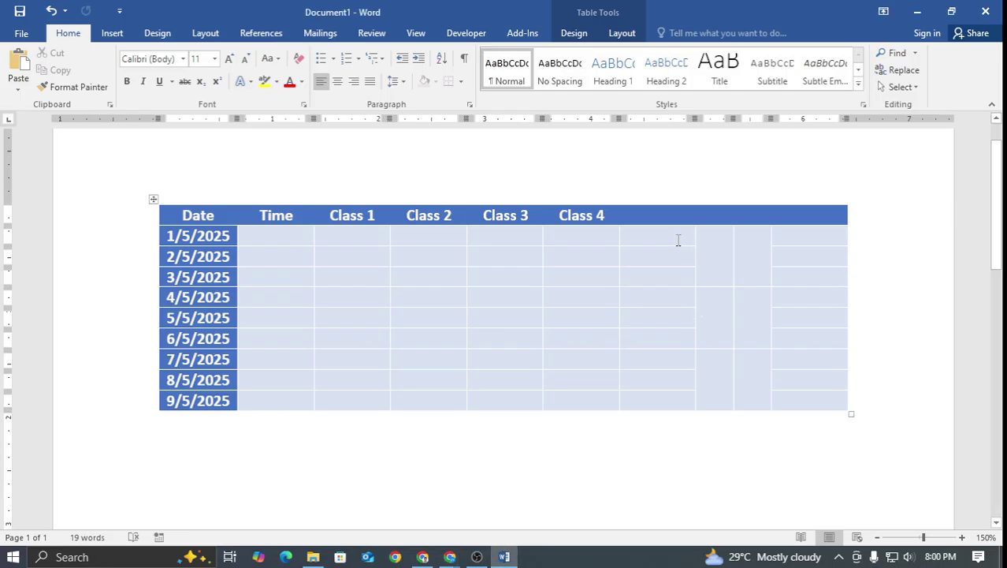
# Highlight the body cells in the columns beside the split area and each split cell pair to compare how their rows divide
pyautogui.moveTo(678, 239); pyautogui.dragTo(670, 402)
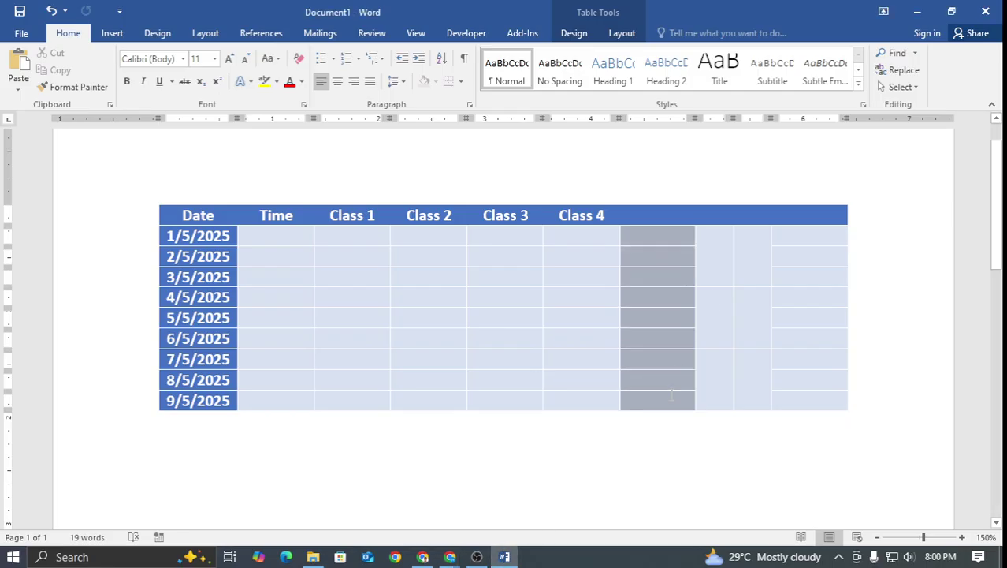
pyautogui.click(664, 317)
pyautogui.press('Tab')
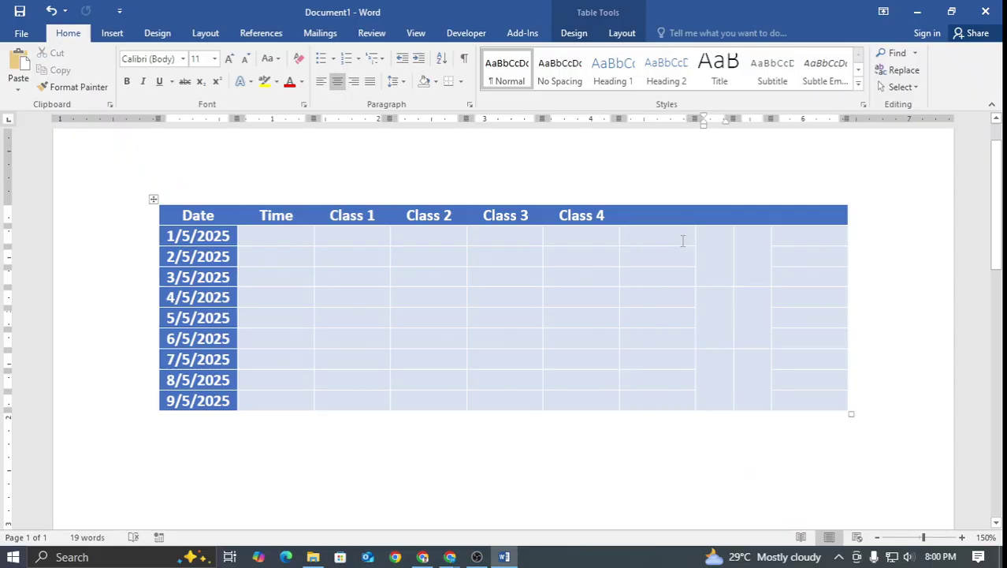
pyautogui.moveTo(683, 240); pyautogui.dragTo(670, 400)
pyautogui.moveTo(793, 275); pyautogui.dragTo(788, 384)
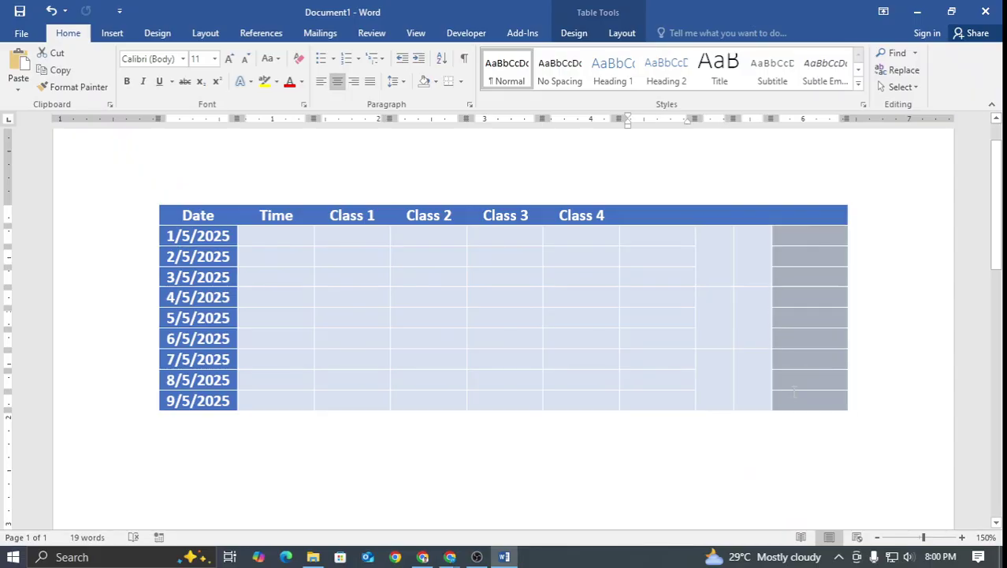
pyautogui.click(760, 307)
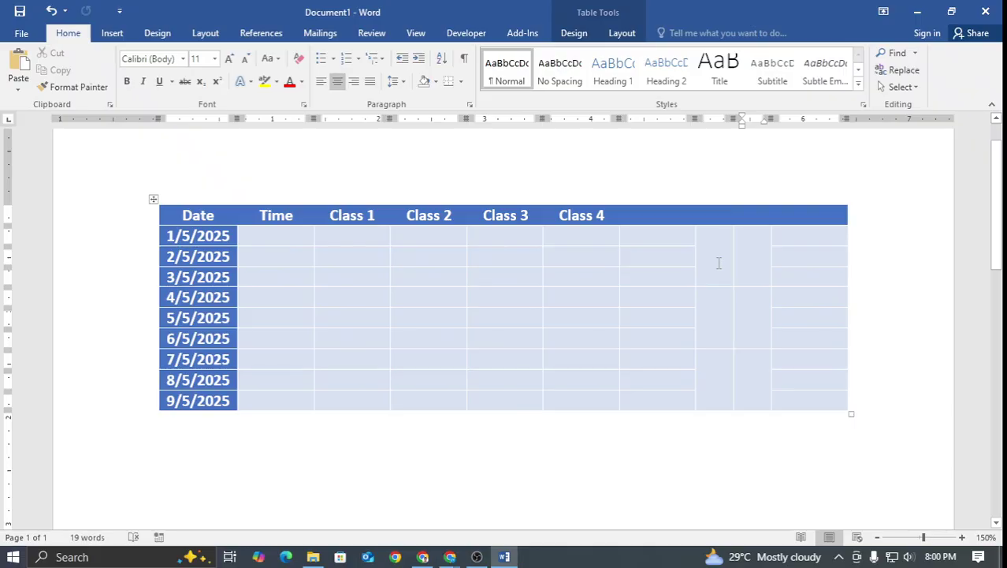
pyautogui.moveTo(719, 261); pyautogui.dragTo(753, 260)
pyautogui.moveTo(731, 315); pyautogui.dragTo(753, 317)
pyautogui.moveTo(722, 380); pyautogui.dragTo(746, 381)
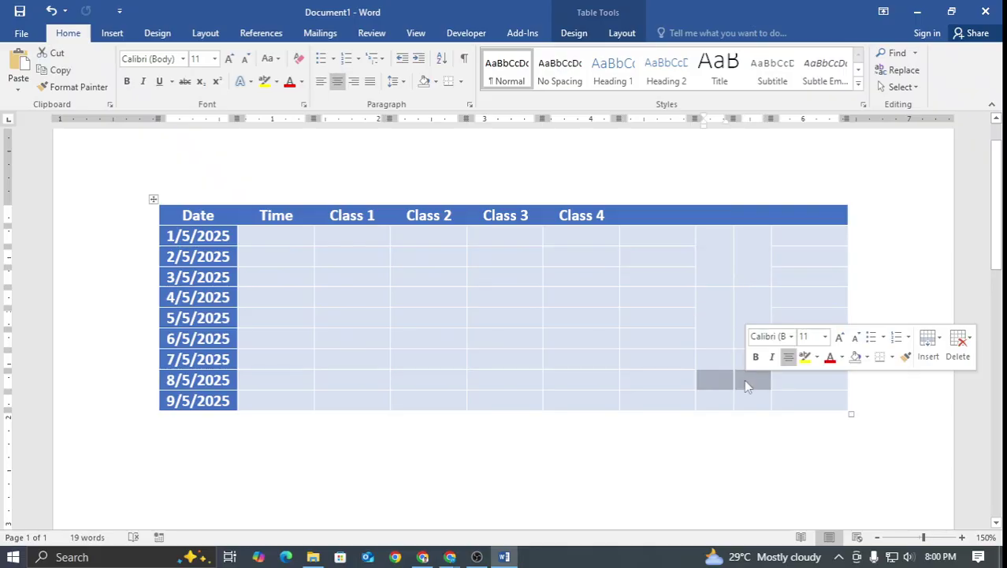
pyautogui.click(723, 324)
pyautogui.moveTo(719, 264); pyautogui.dragTo(743, 266)
pyautogui.click(719, 291)
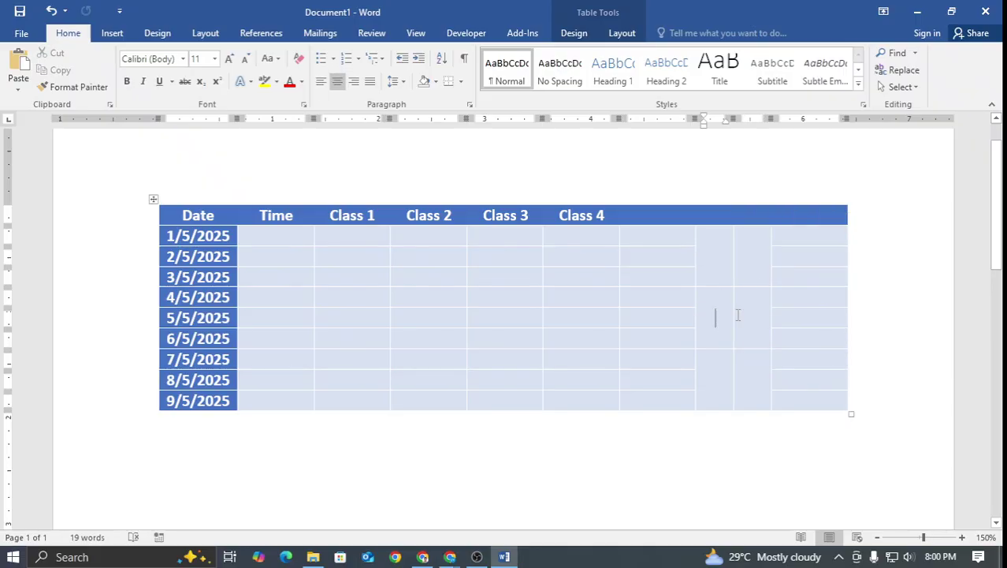
# Highlight the split cells and the neighbouring column's body cells to compare how their rows line up
pyautogui.moveTo(715, 317); pyautogui.dragTo(749, 317)
pyautogui.moveTo(704, 374); pyautogui.dragTo(737, 375)
pyautogui.click(714, 324)
pyautogui.moveTo(675, 237); pyautogui.dragTo(666, 404)
pyautogui.moveTo(724, 252); pyautogui.dragTo(713, 383)
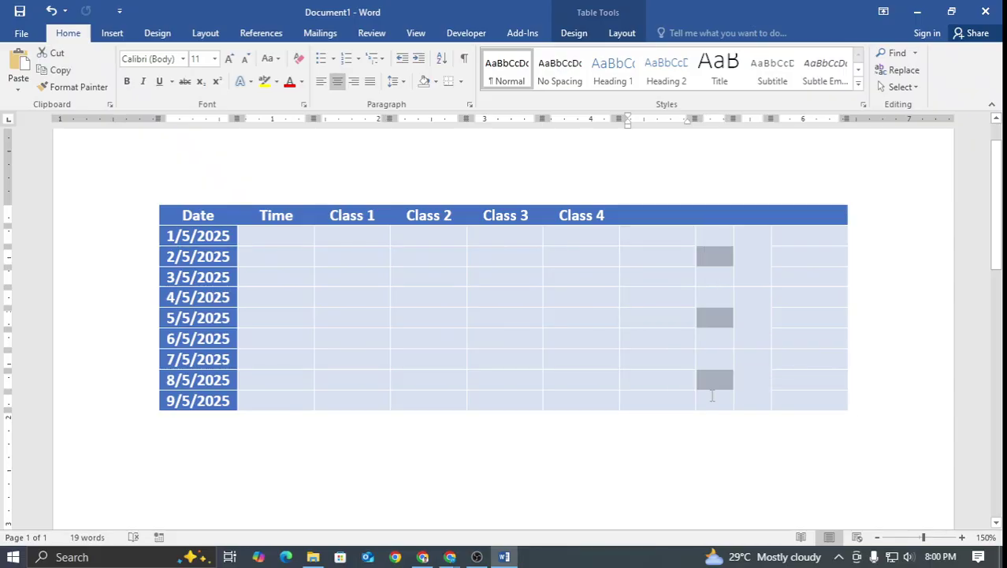
pyautogui.click(750, 292)
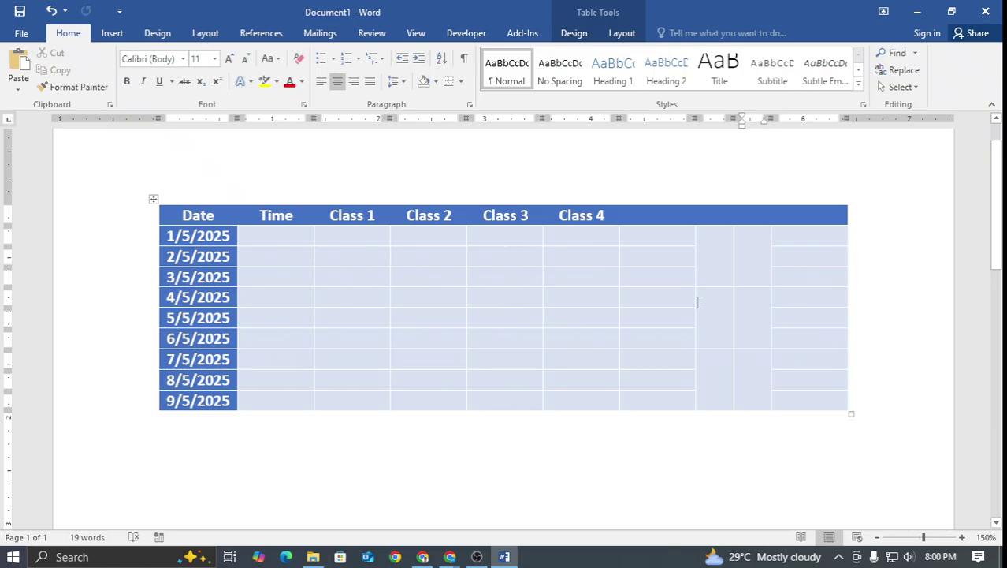
pyautogui.press('Print')
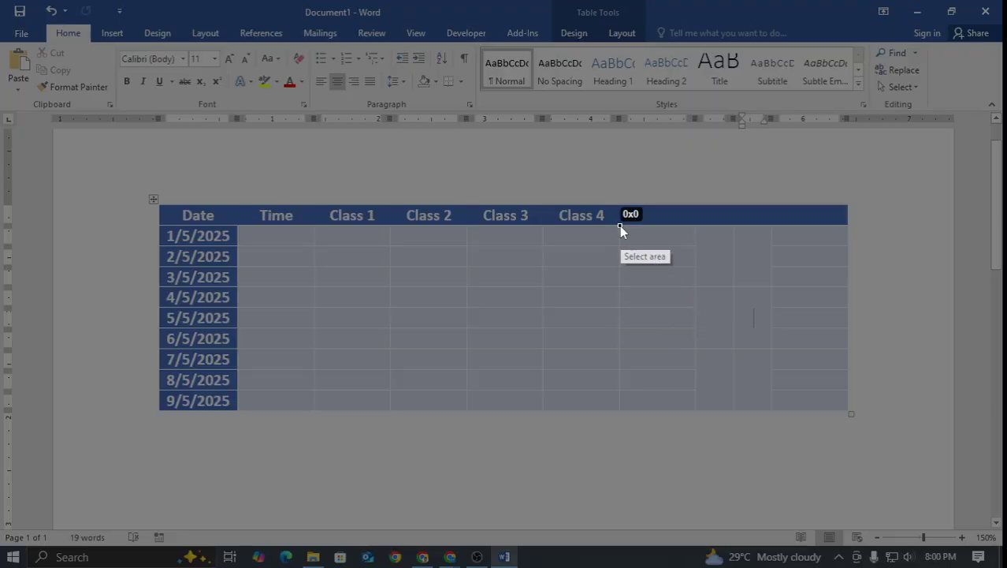
pyautogui.moveTo(620, 225); pyautogui.dragTo(746, 316)
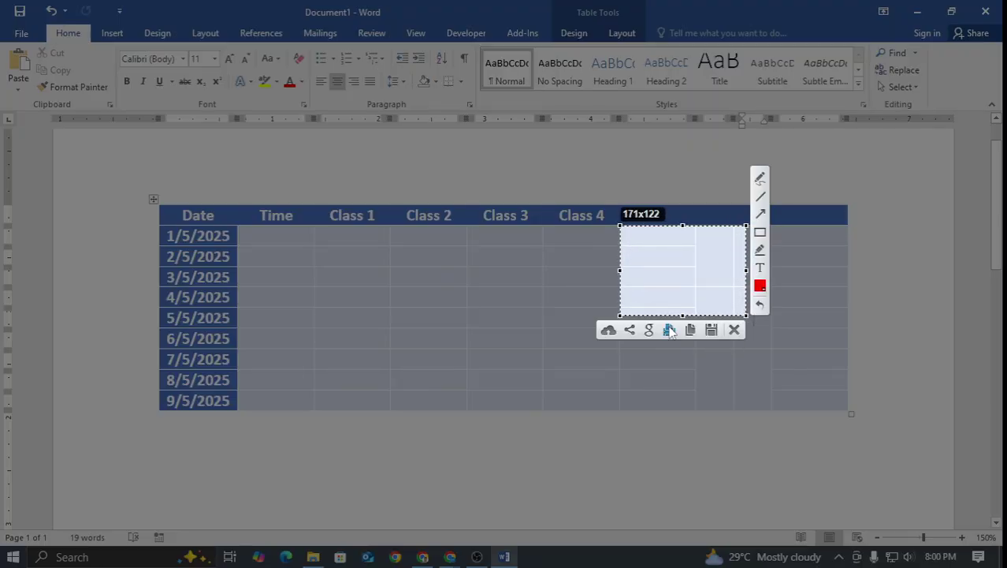
pyautogui.click(709, 322)
# Check the Google Meet call window and return to the Word document
pyautogui.moveTo(450, 556)
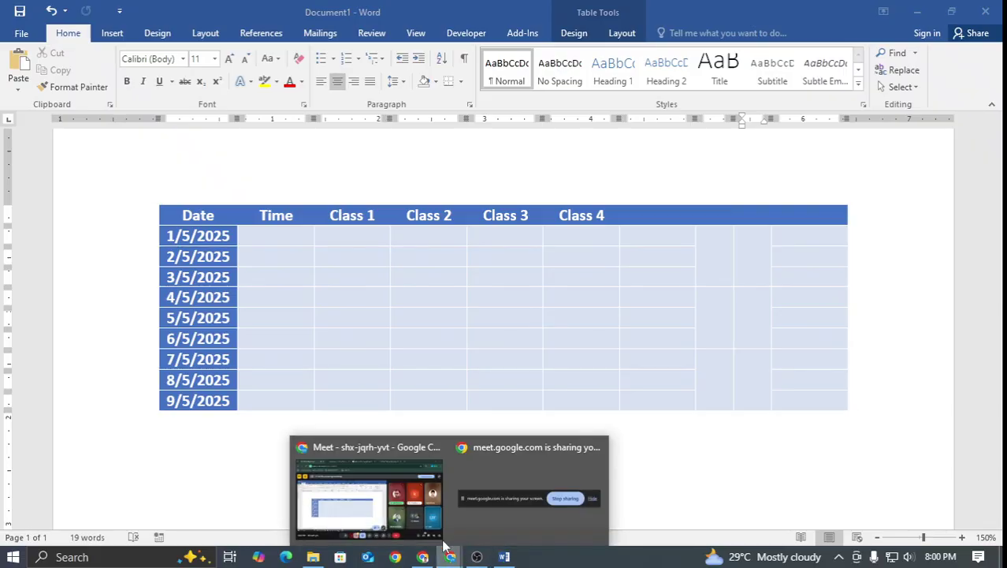
pyautogui.click(363, 492)
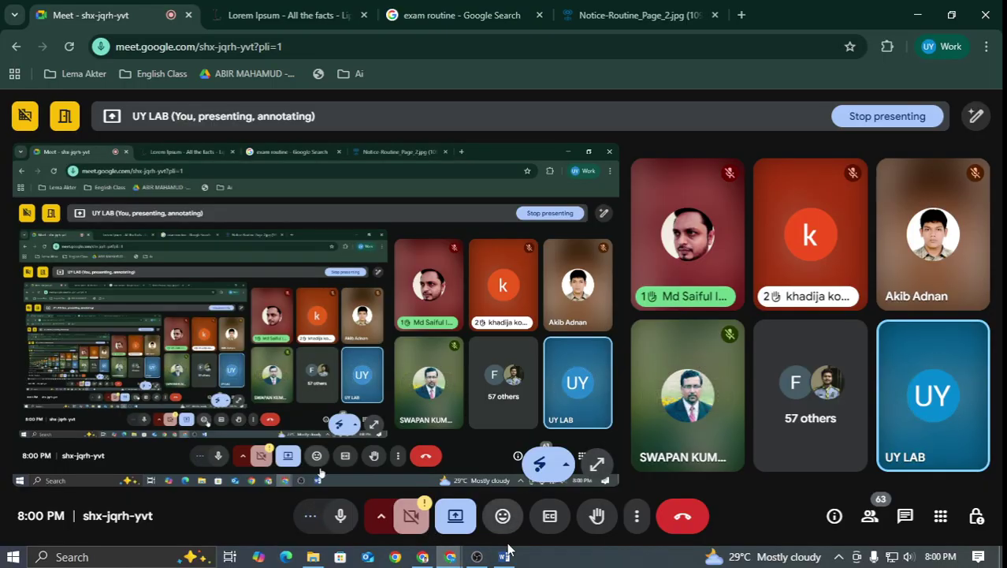
pyautogui.hotkey('alt', 'Tab')
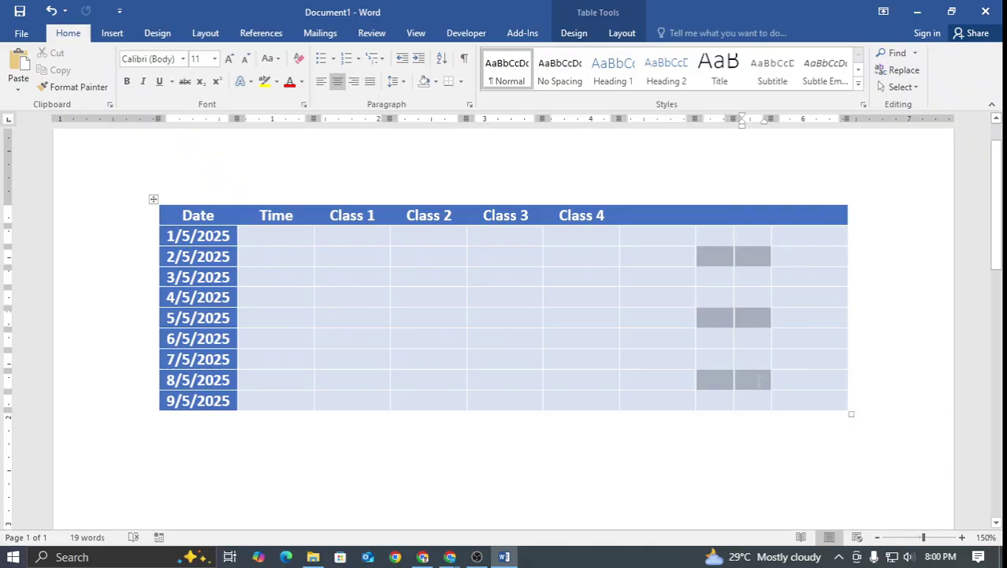
# Rotate the text direction of all the split cells and enter "yujrtyhrt" in the first one
pyautogui.click(610, 34)
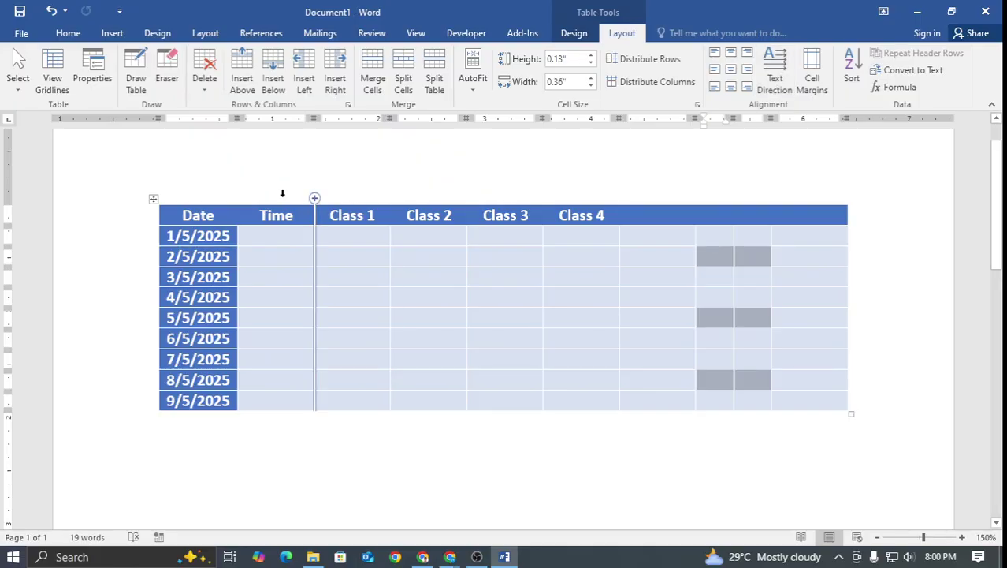
pyautogui.click(775, 68)
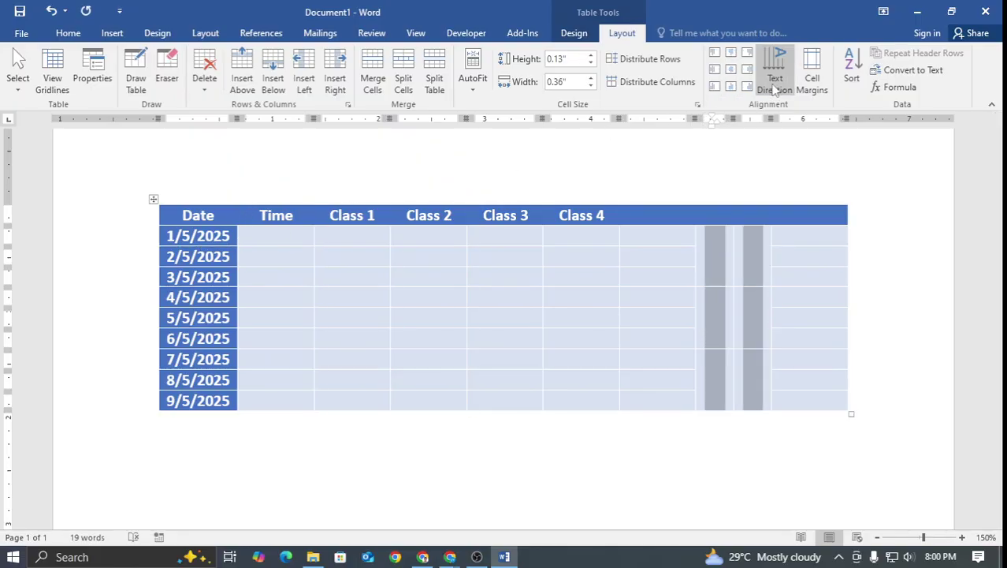
pyautogui.click(715, 260)
pyautogui.write('yujrty')
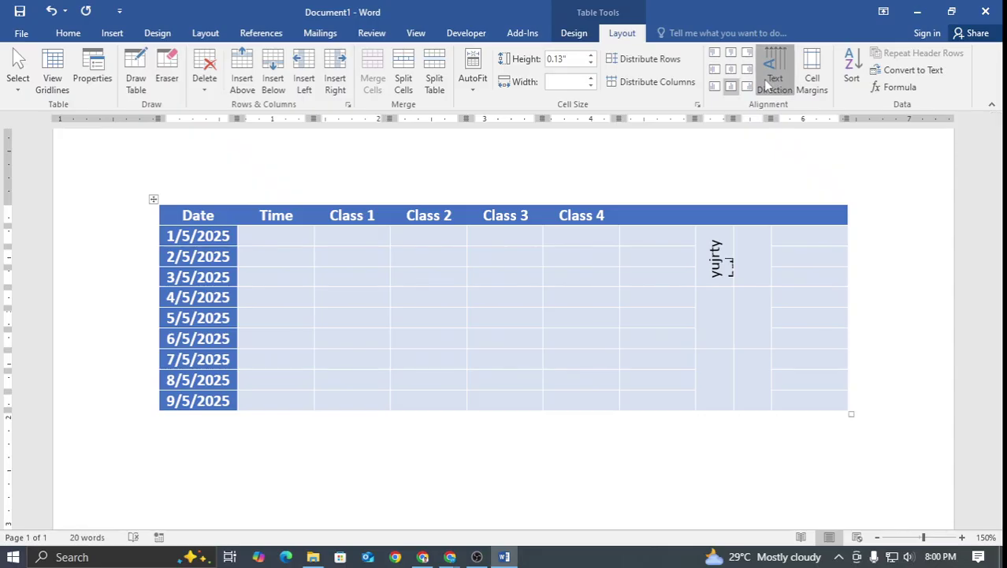
pyautogui.write('hrt')
# Cycle the first split cell's text direction through its vertical and horizontal orientations, ending with horizontal text
pyautogui.click(769, 84)
pyautogui.click(769, 85)
pyautogui.click(769, 84)
pyautogui.click(769, 84)
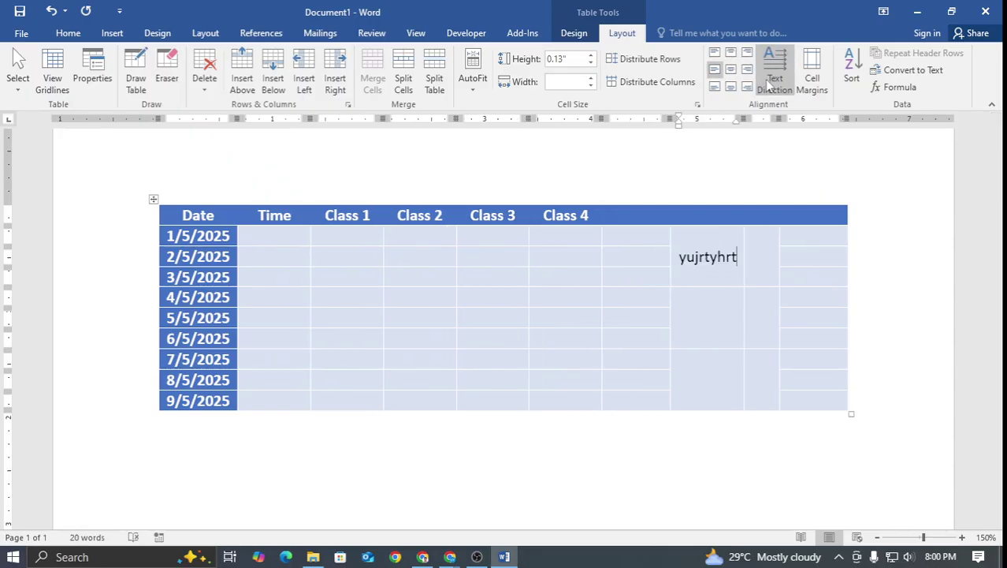
pyautogui.click(768, 84)
pyautogui.click(769, 84)
pyautogui.click(768, 85)
pyautogui.click(768, 85)
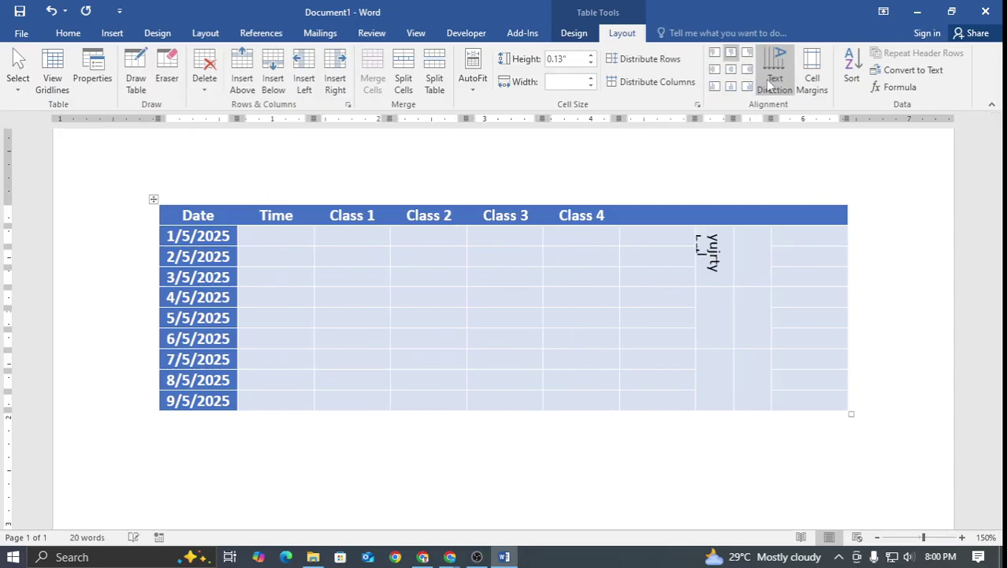
pyautogui.click(770, 85)
pyautogui.click(768, 84)
pyautogui.click(769, 85)
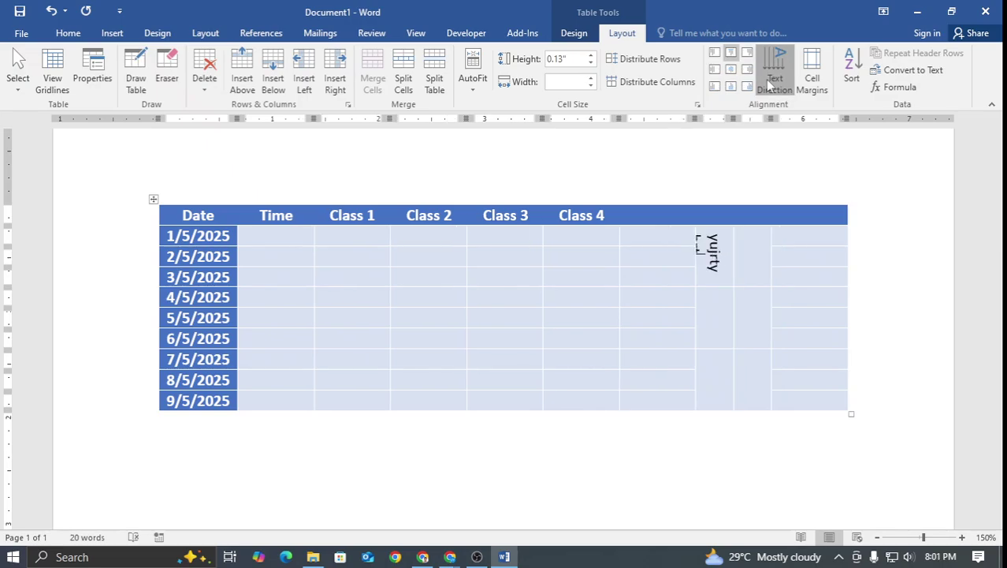
pyautogui.click(769, 84)
pyautogui.click(768, 84)
pyautogui.click(767, 78)
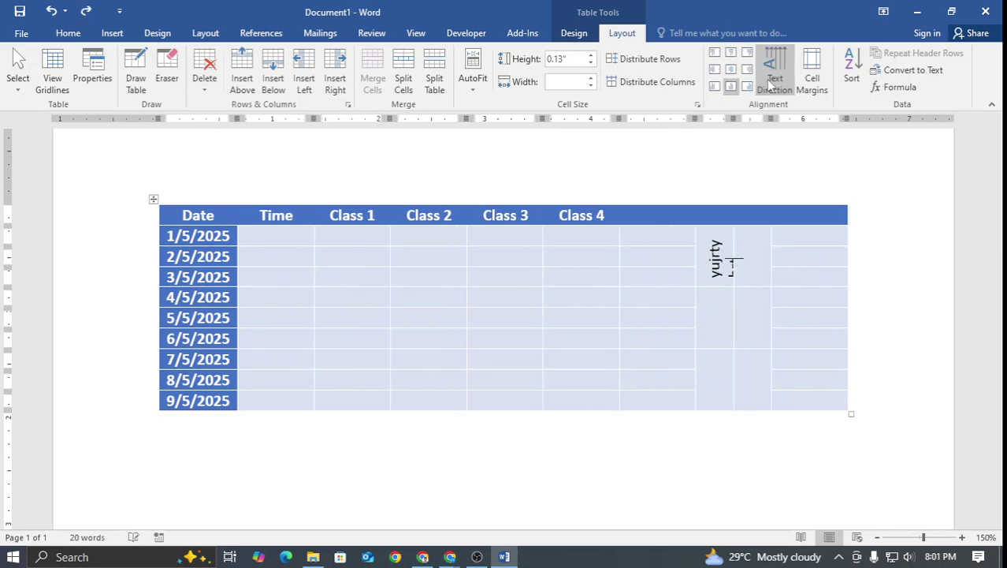
pyautogui.click(766, 79)
pyautogui.click(766, 79)
pyautogui.hotkey('ctrl', 'a')
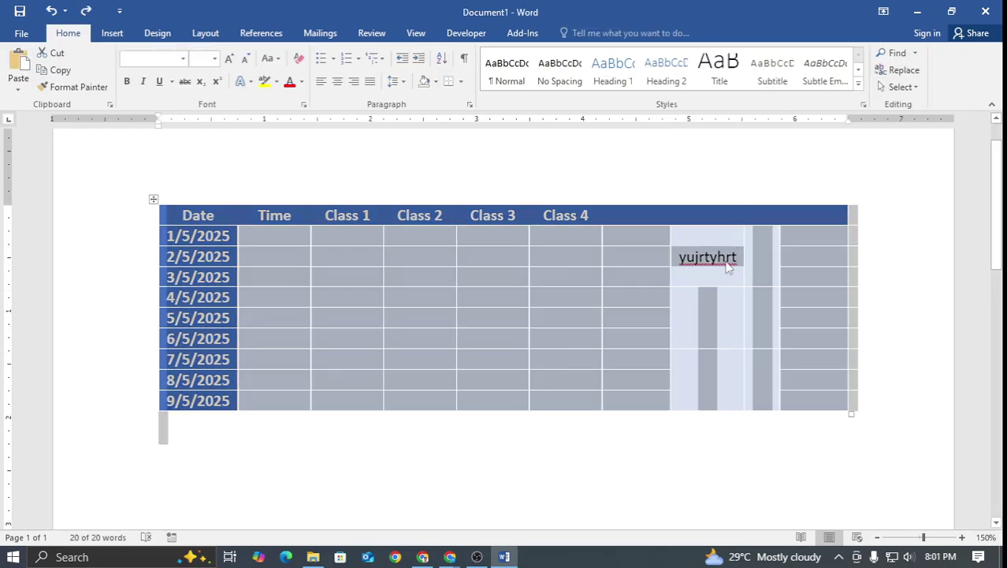
pyautogui.tripleClick(711, 257)
pyautogui.press('BackSpace')
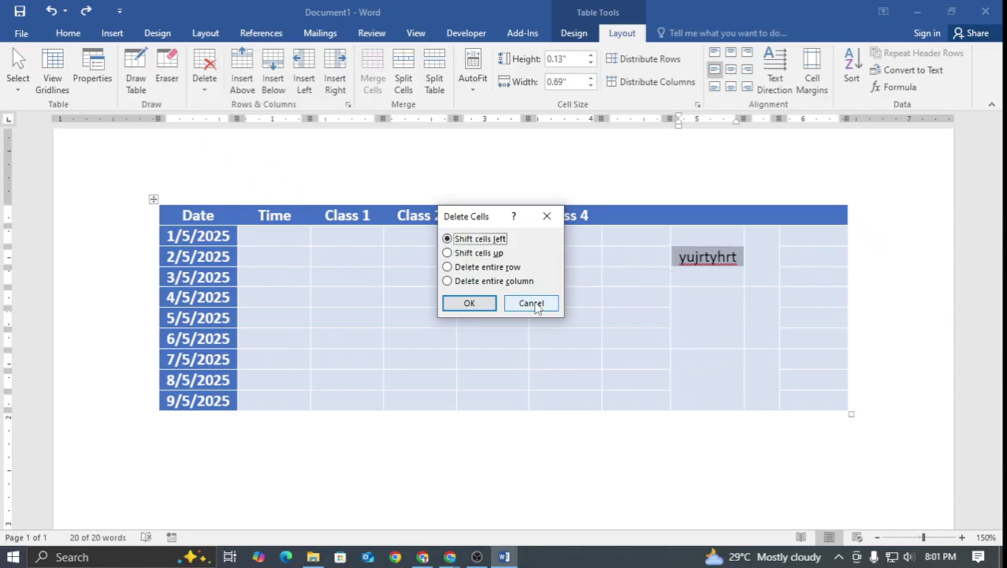
pyautogui.click(710, 62)
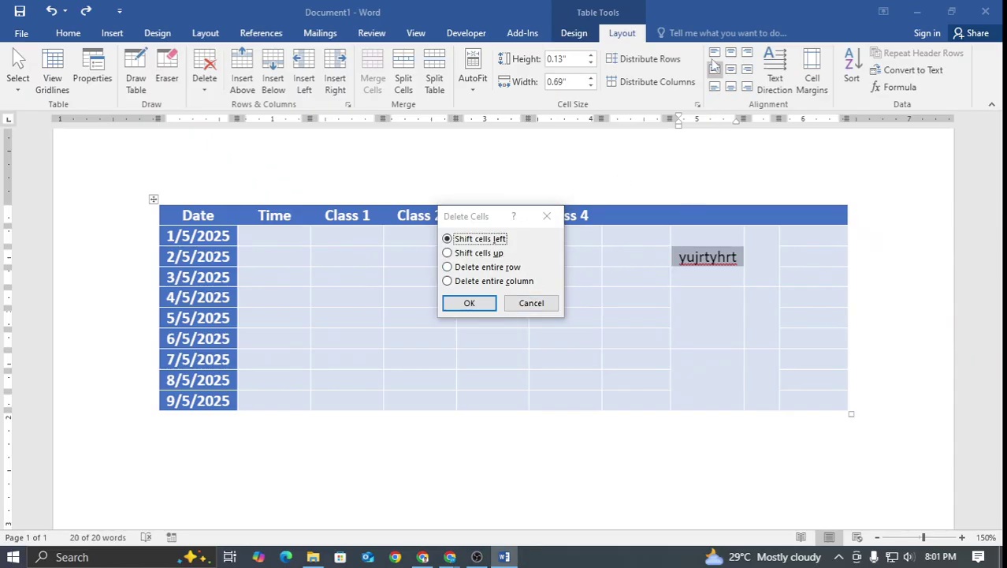
pyautogui.click(532, 303)
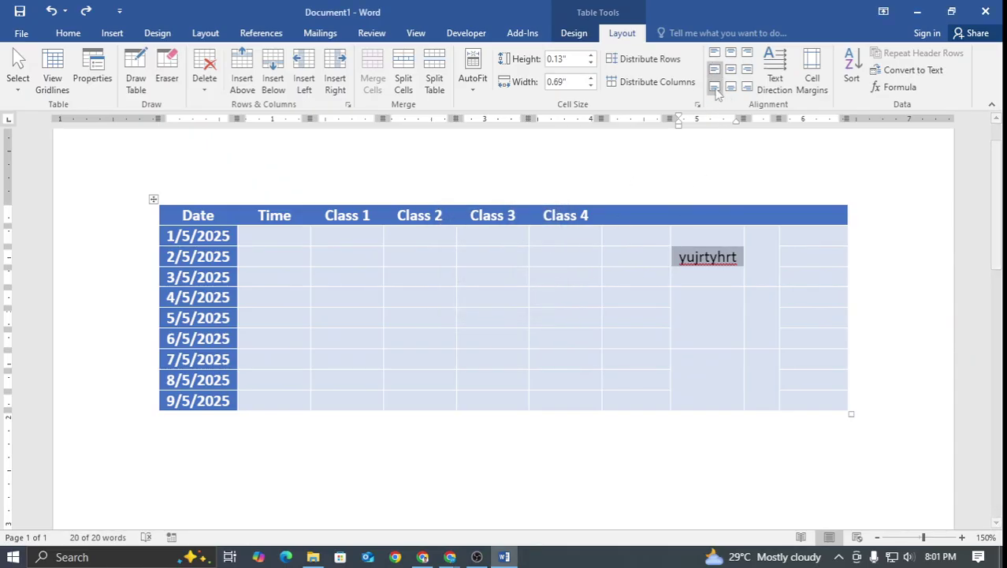
# Delete the sample text "yujrtyhrt" from the first split cell
pyautogui.click(712, 259)
pyautogui.press('BackSpace')
pyautogui.press('BackSpace')
pyautogui.press('BackSpace')
pyautogui.press('BackSpace')
pyautogui.press('BackSpace')
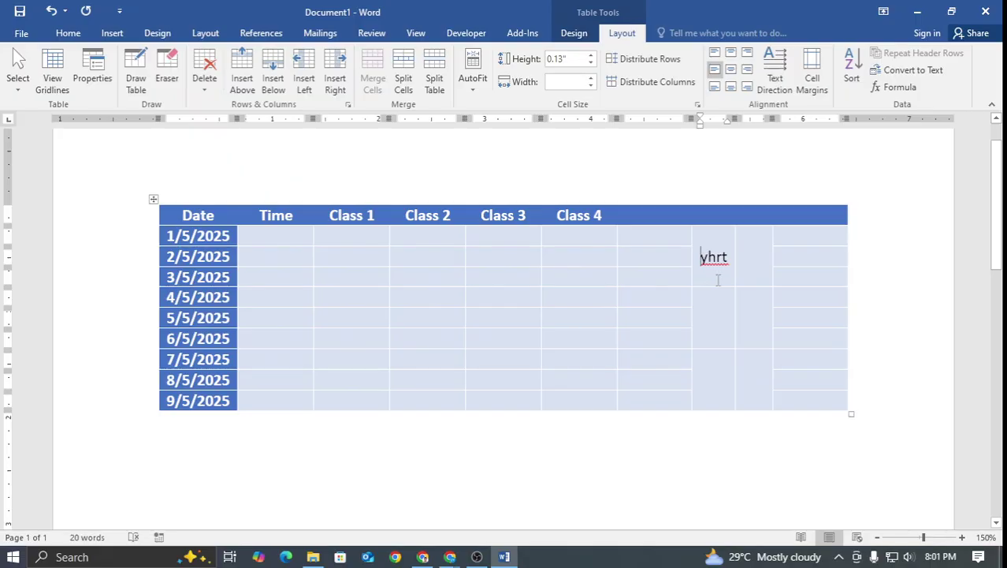
pyautogui.doubleClick(720, 257)
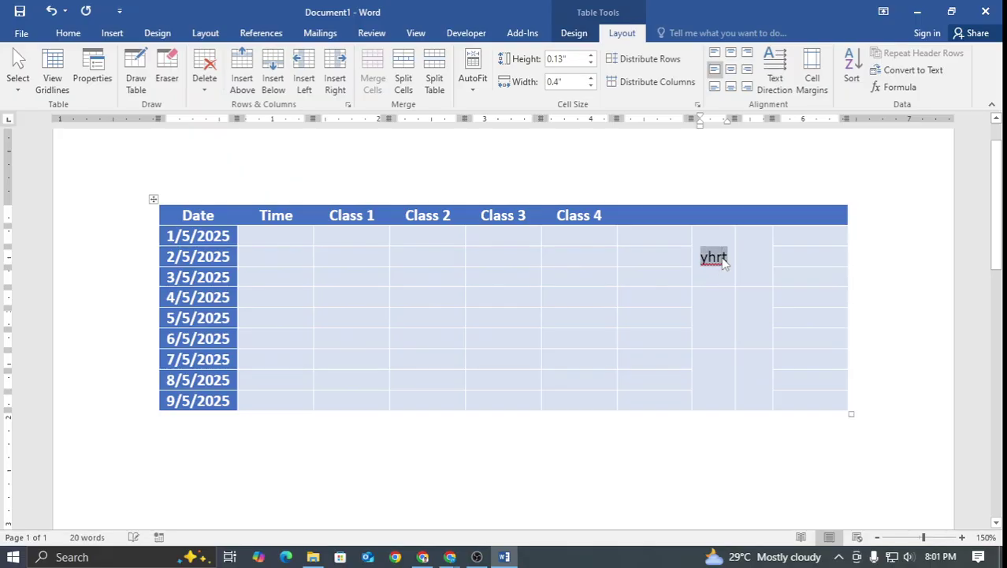
pyautogui.press('BackSpace')
# Enlarge the 2/5/2025 row to about 0.48" high and widen the blank column after Class 4 to about 0.9"
pyautogui.click(637, 263)
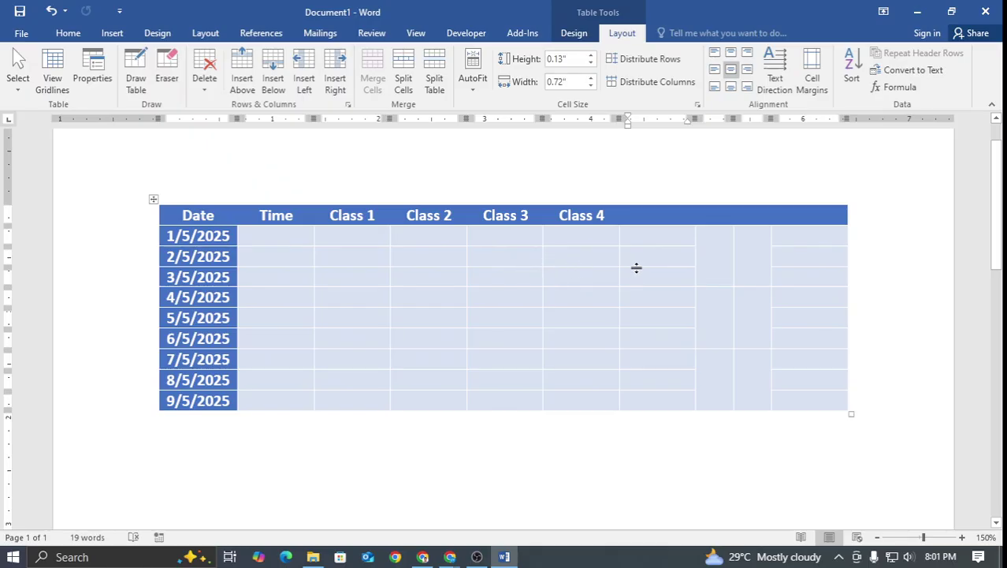
pyautogui.moveTo(636, 268); pyautogui.dragTo(651, 294)
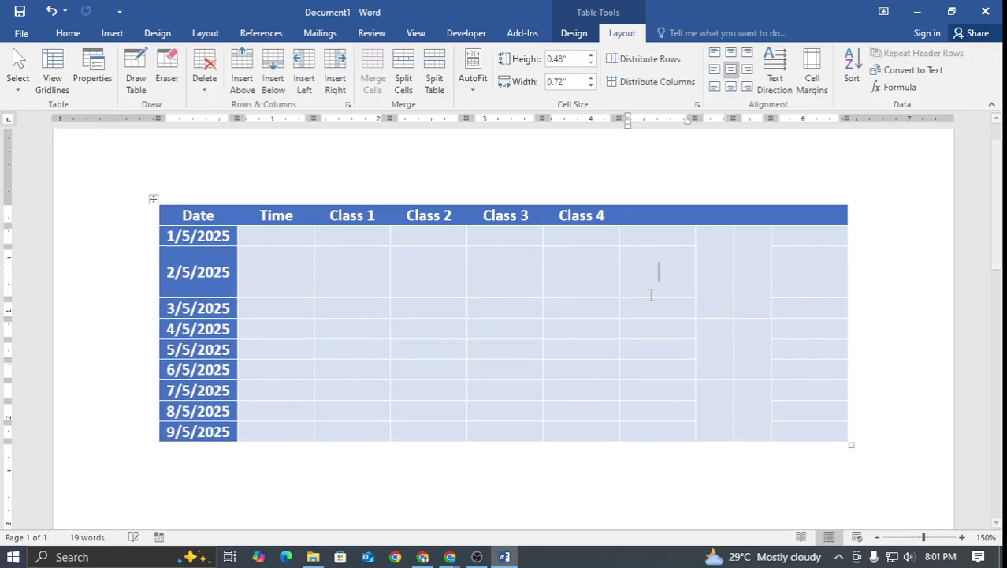
pyautogui.moveTo(694, 266); pyautogui.dragTo(716, 267)
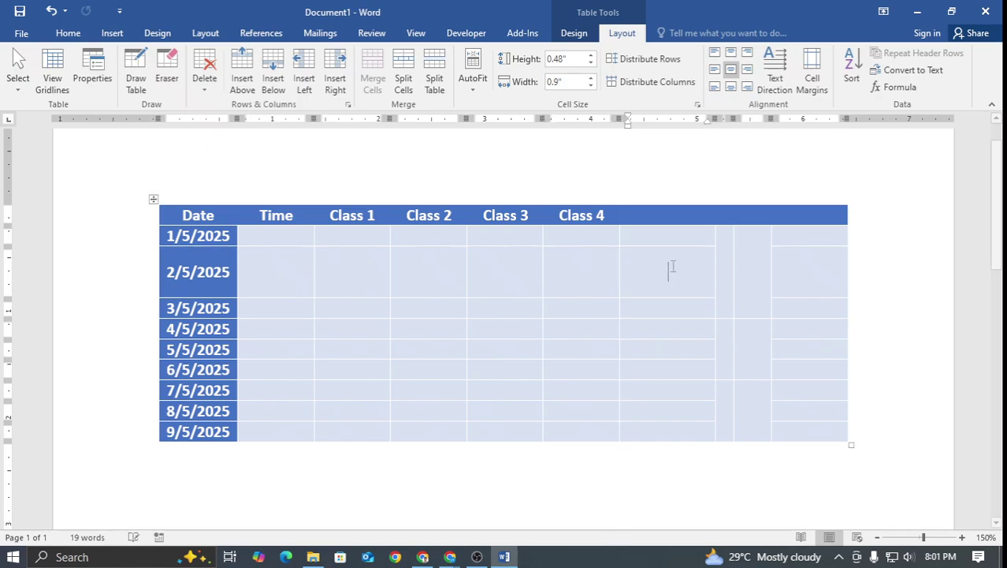
# Align the enlarged 2/5/2025 cell after Class 4 to the top left and enter "wefwewef" in it
pyautogui.click(715, 53)
pyautogui.click(659, 267)
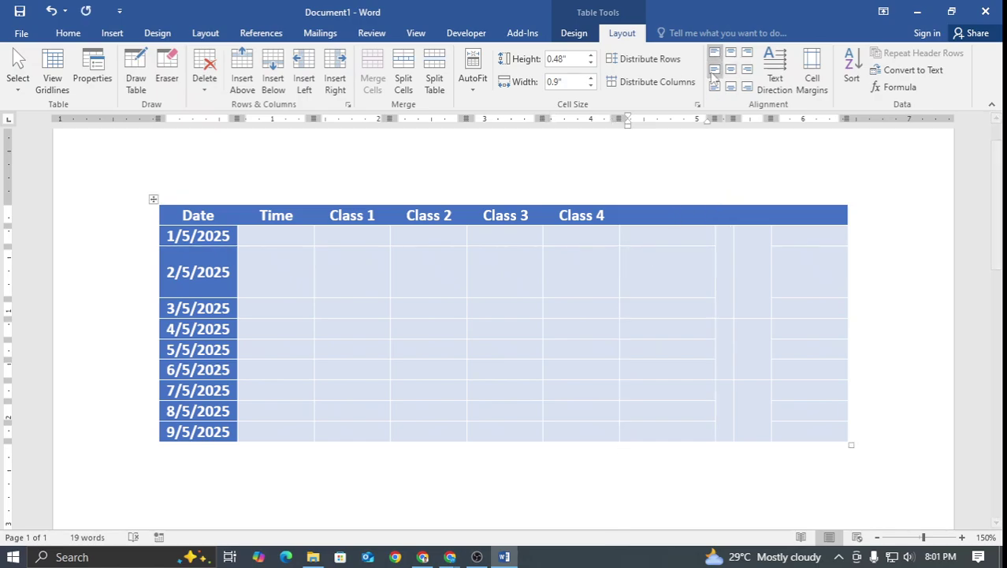
pyautogui.write('wefwewef')
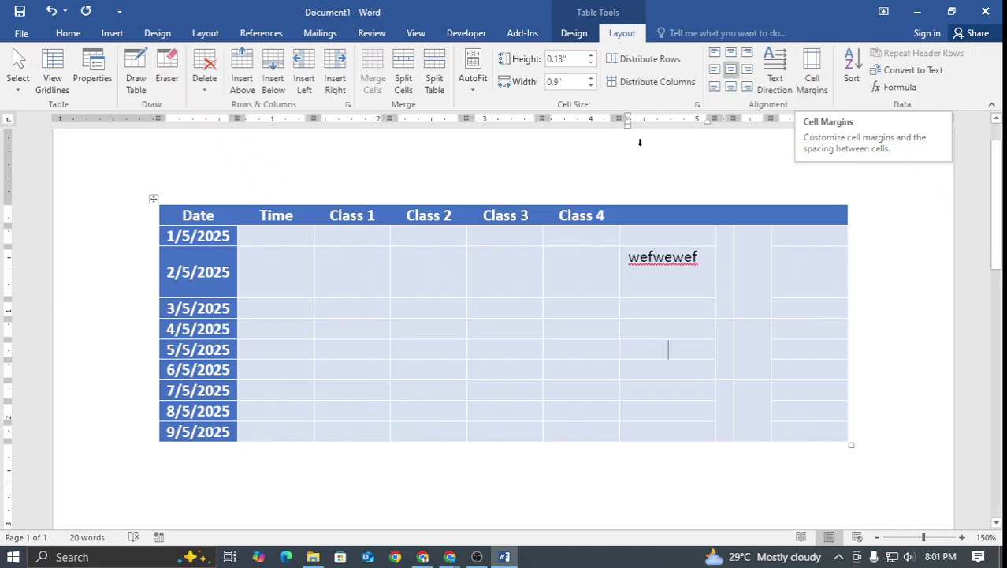
# Set the table's default left and right cell margins to 0
pyautogui.scroll(2, 225, 171)
pyautogui.scroll(-3, 229, 176)
pyautogui.scroll(3, 513, 193)
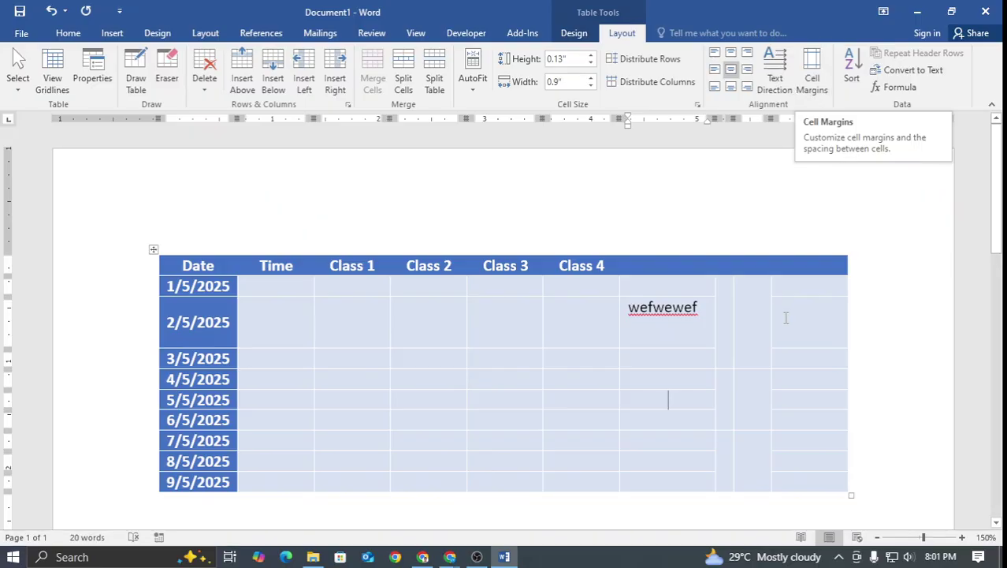
pyautogui.click(666, 313)
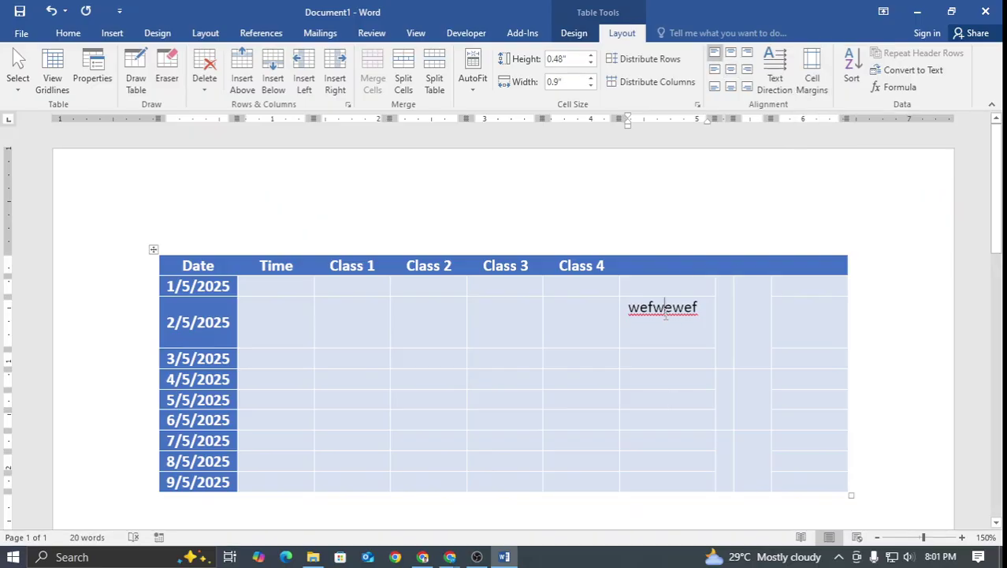
pyautogui.click(812, 78)
pyautogui.moveTo(450, 189); pyautogui.dragTo(689, 161)
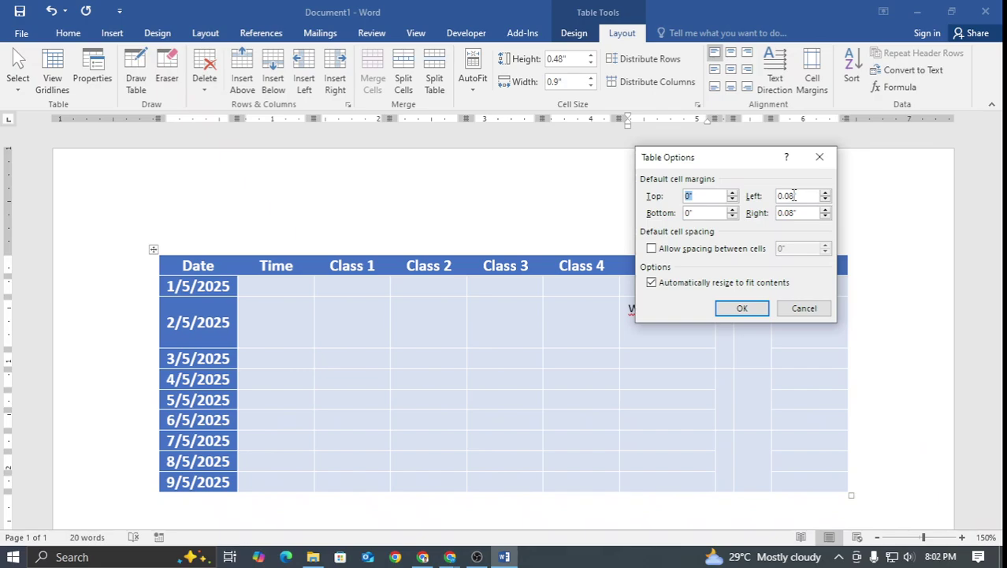
pyautogui.moveTo(750, 158); pyautogui.dragTo(422, 146)
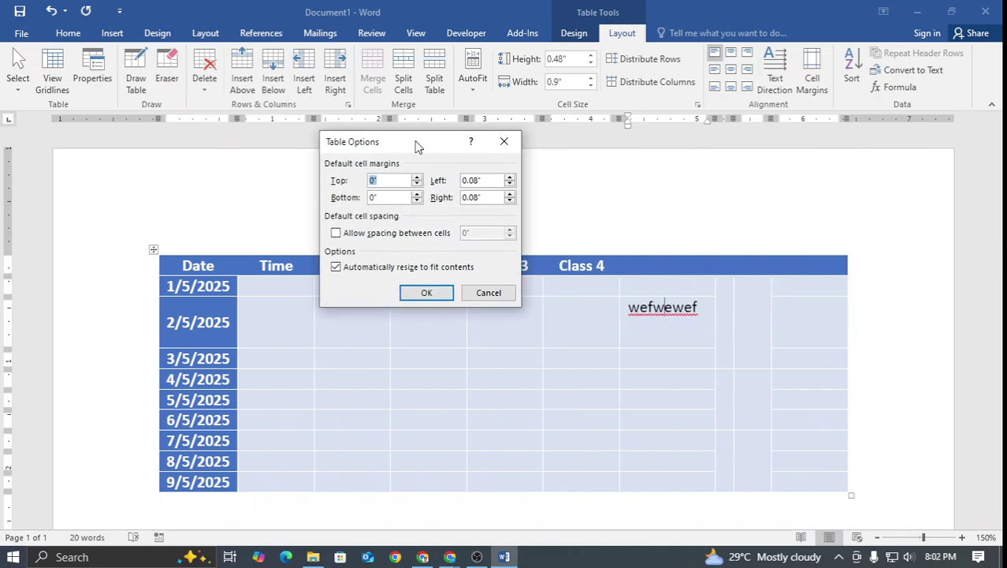
pyautogui.click(473, 180)
pyautogui.press('Delete')
pyautogui.write('7')
pyautogui.moveTo(481, 180); pyautogui.dragTo(462, 197)
pyautogui.write('00')
pyautogui.click(428, 291)
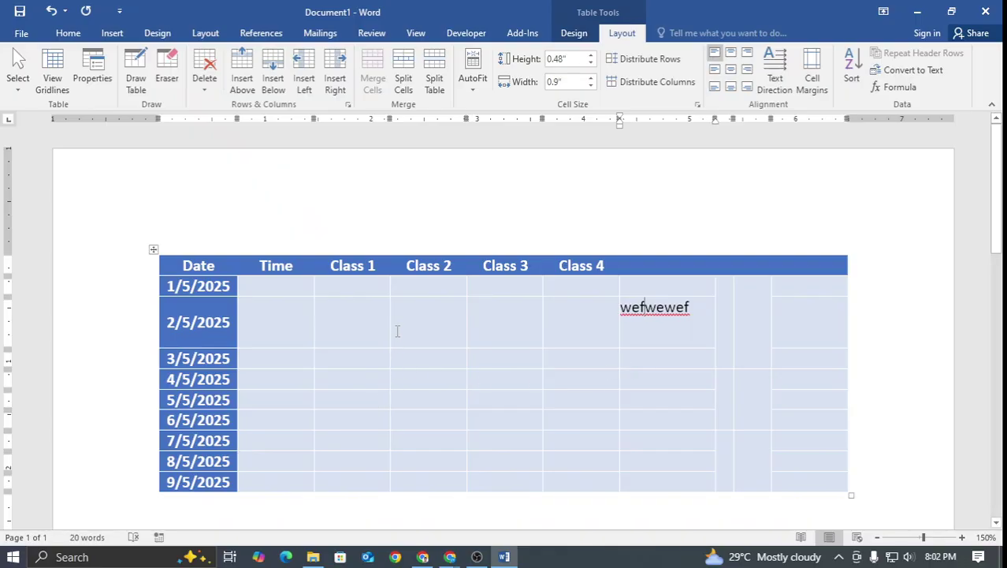
# Look at the Google Meet call again and switch back to the Word document
pyautogui.moveTo(450, 556)
pyautogui.click(367, 492)
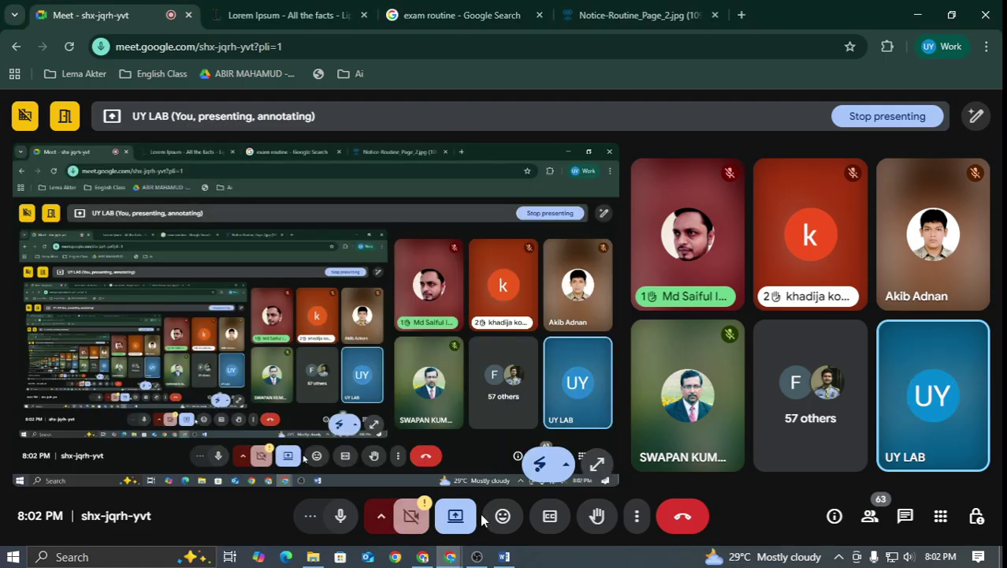
pyautogui.click(505, 557)
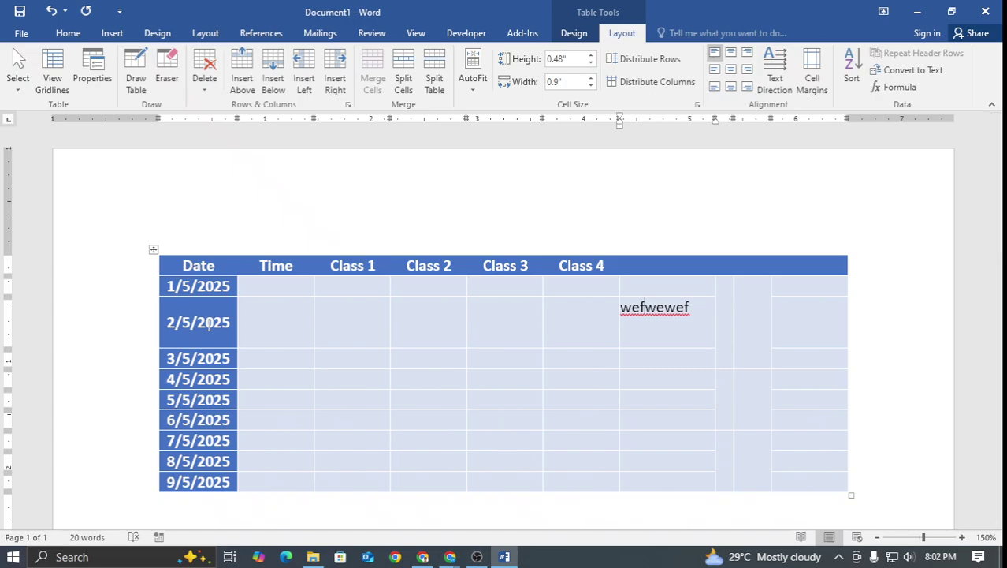
# Clear the text of the whole exam routine table and delete the table, leaving the document empty
pyautogui.scroll(-3, 418, 197)
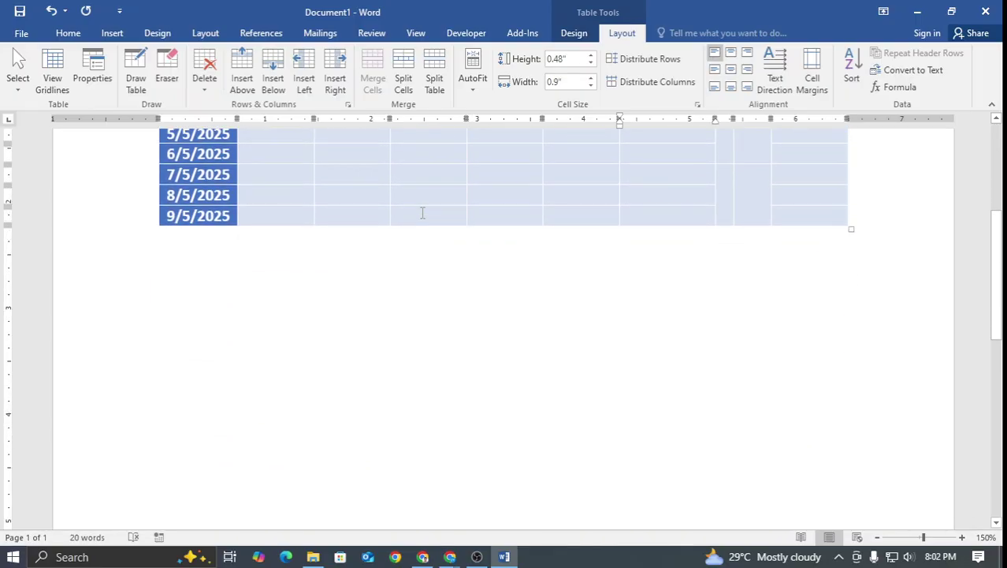
pyautogui.scroll(3, 421, 205)
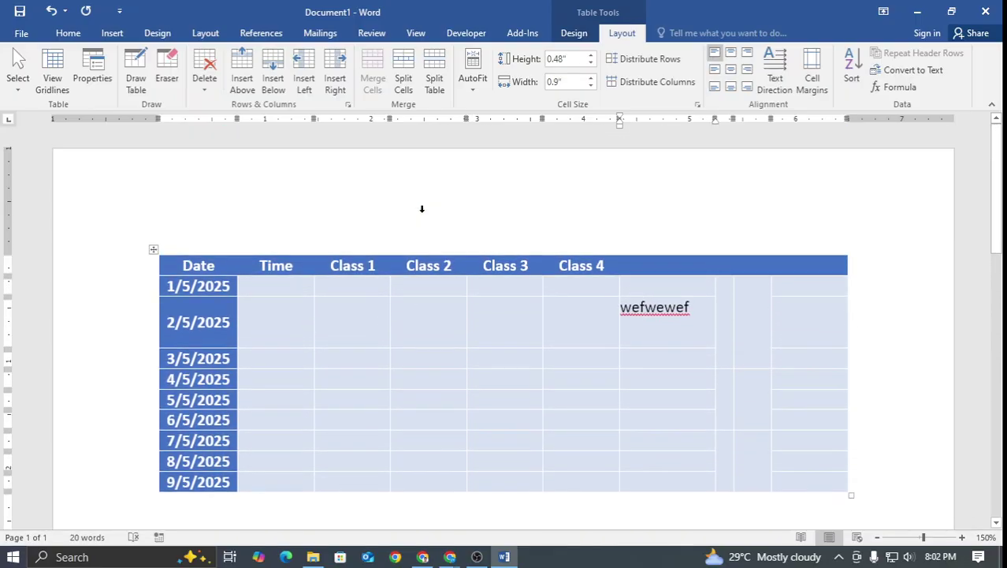
pyautogui.click(154, 249)
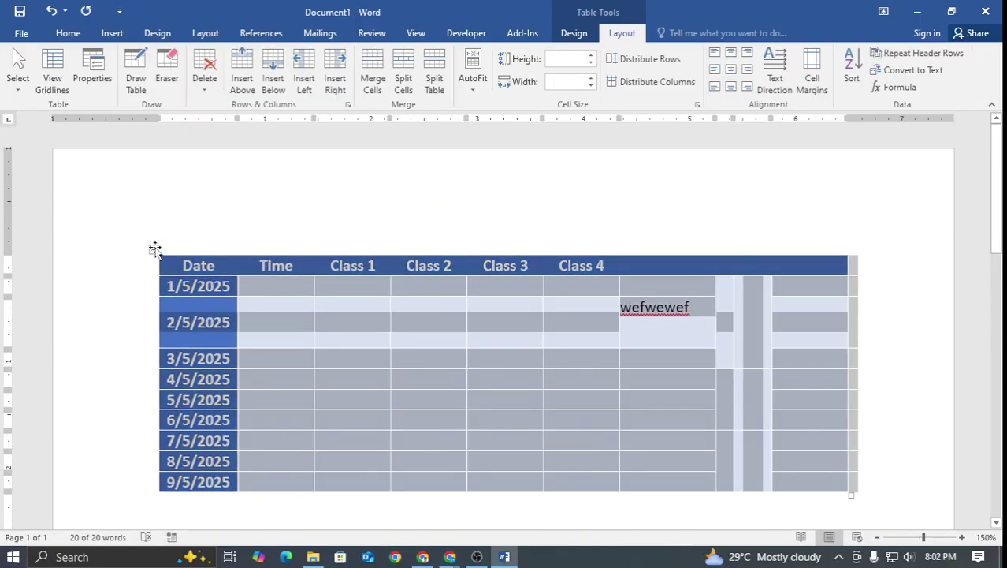
pyautogui.press('Delete')
pyautogui.click(155, 248)
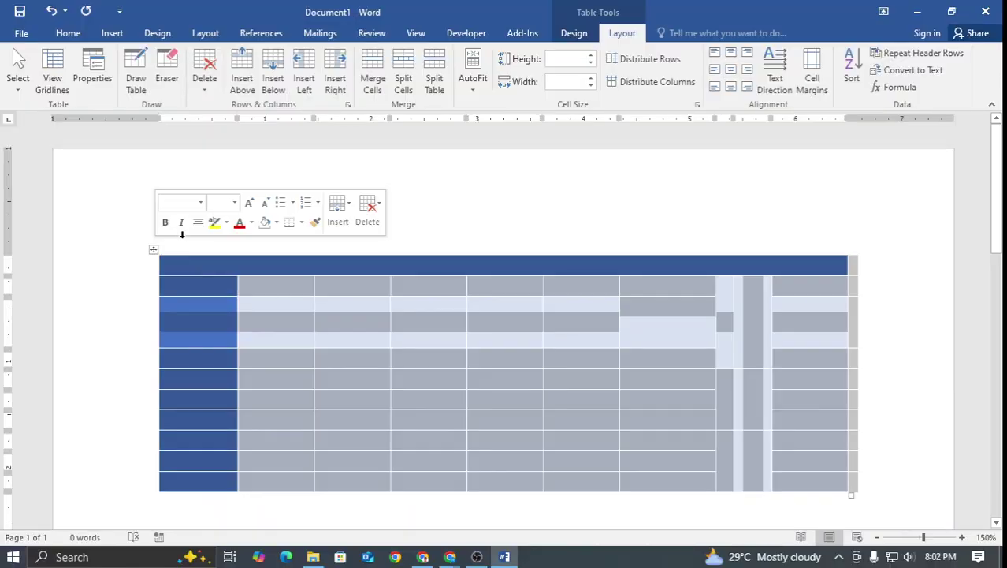
pyautogui.hotkey('ctrl', 'a')
pyautogui.press('Delete')
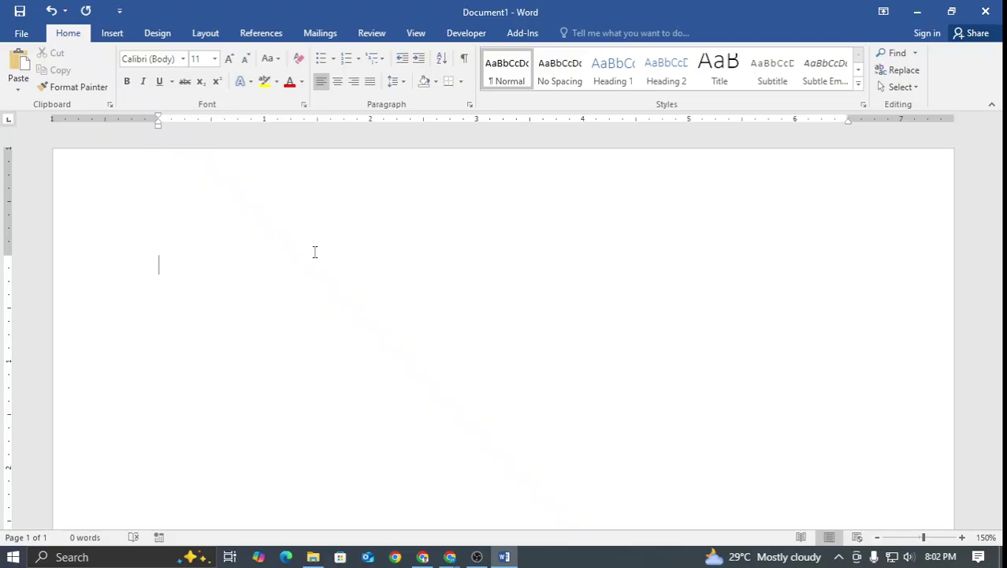
# Open and leave the first page header area, and browse the gallery of built-in header designs
pyautogui.doubleClick(181, 234)
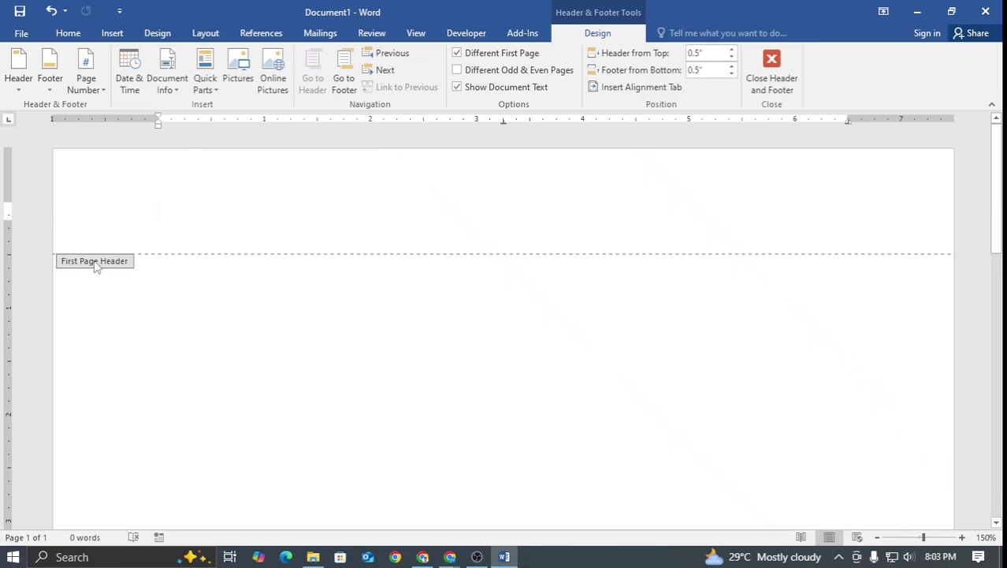
pyautogui.doubleClick(223, 305)
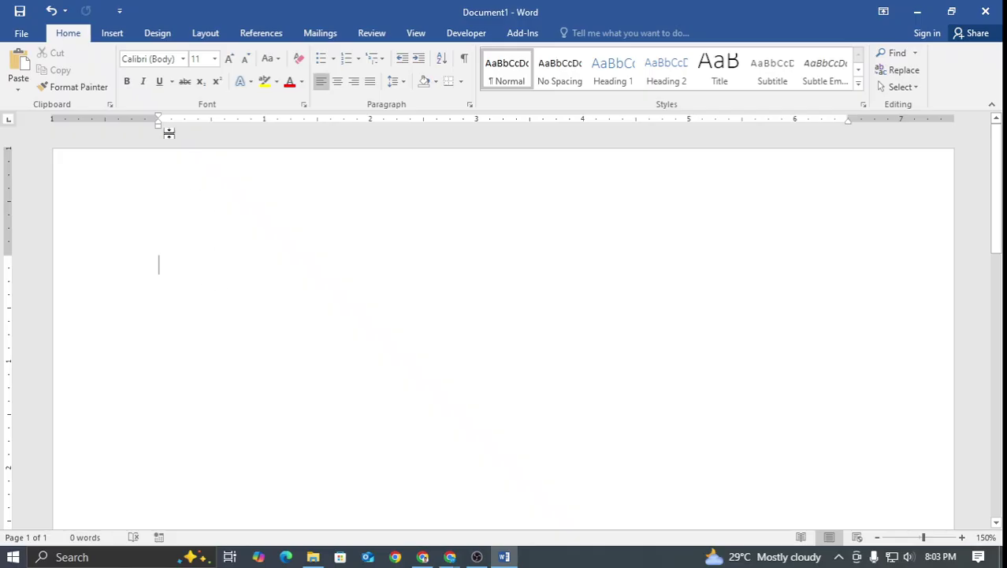
pyautogui.click(112, 33)
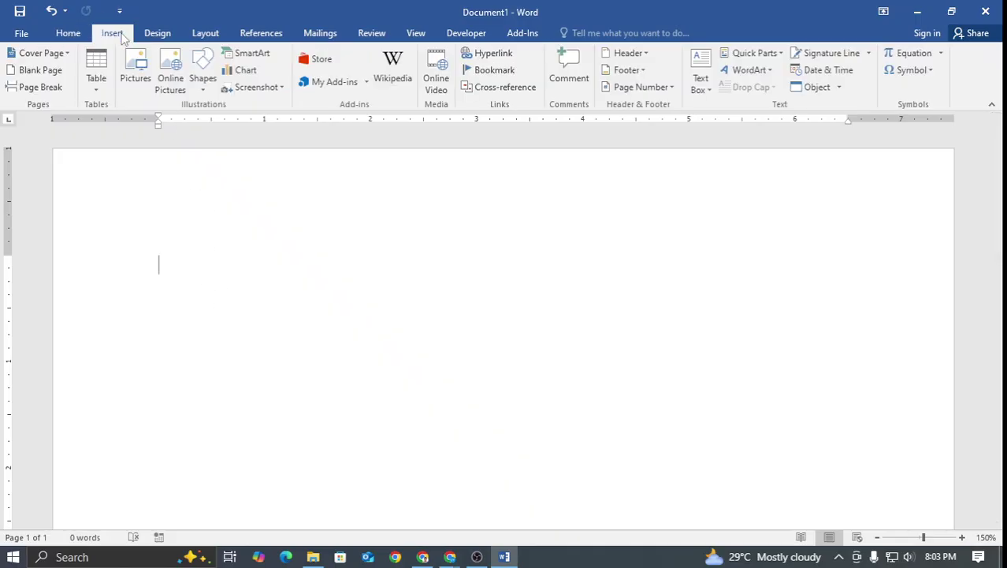
pyautogui.click(634, 59)
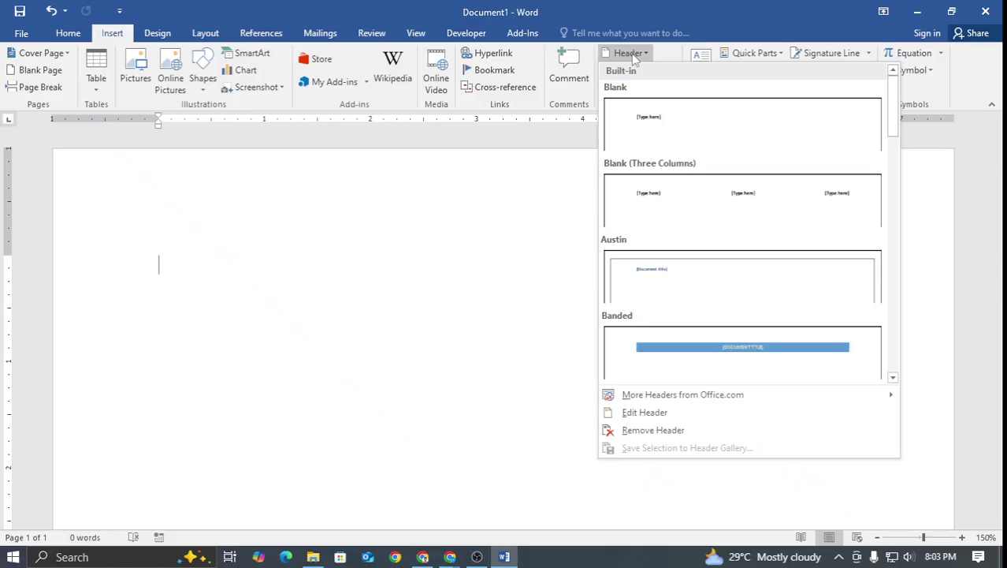
pyautogui.scroll(-5, 674, 203)
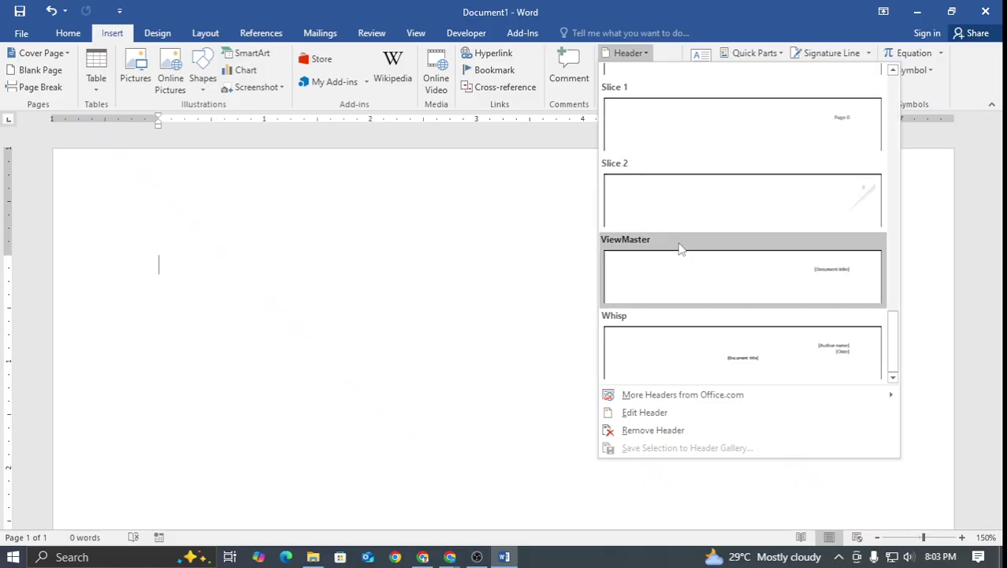
pyautogui.scroll(10, 679, 248)
pyautogui.scroll(-5, 680, 247)
pyautogui.scroll(3, 681, 254)
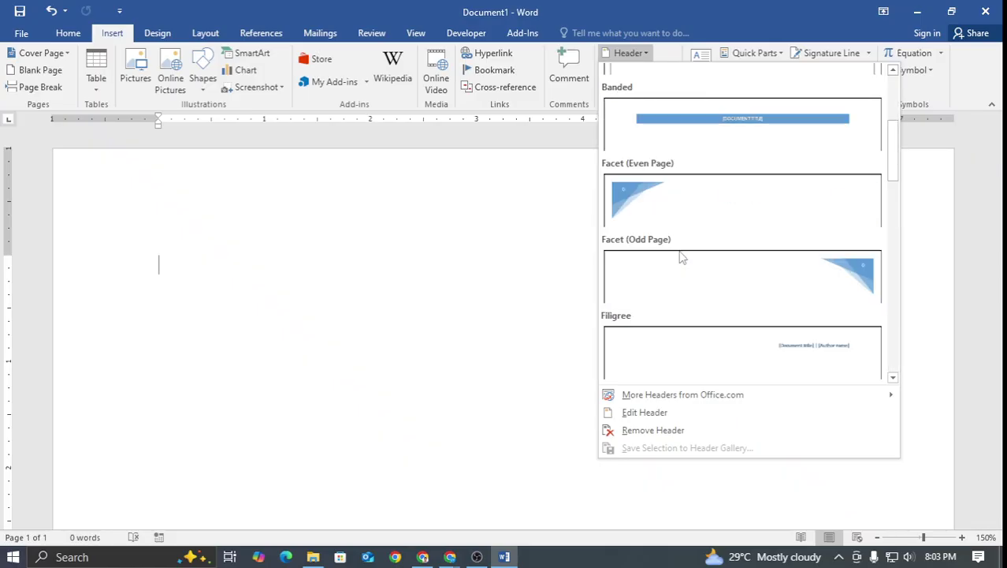
# Check the Google Meet call and return to the Word document
pyautogui.click(453, 556)
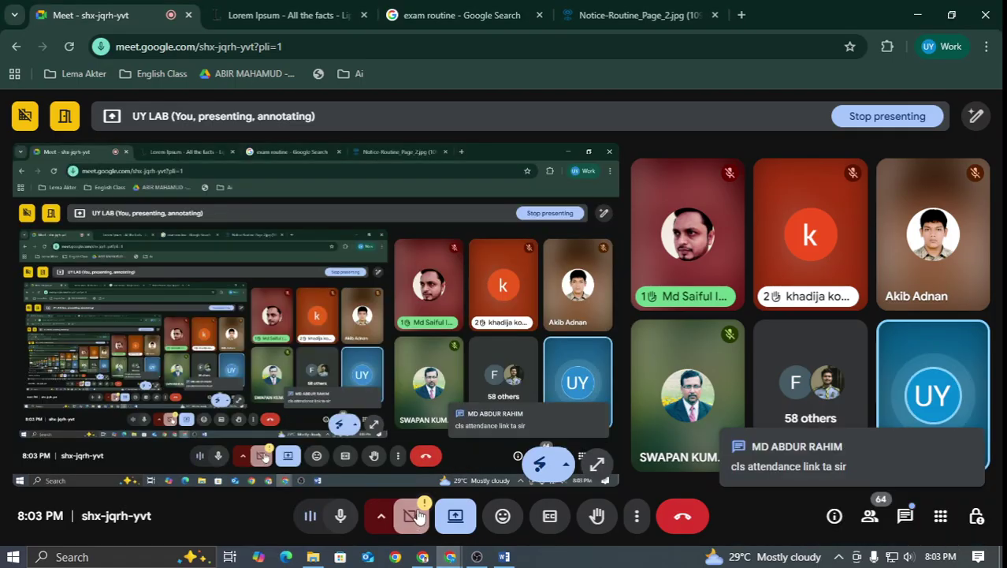
pyautogui.click(505, 556)
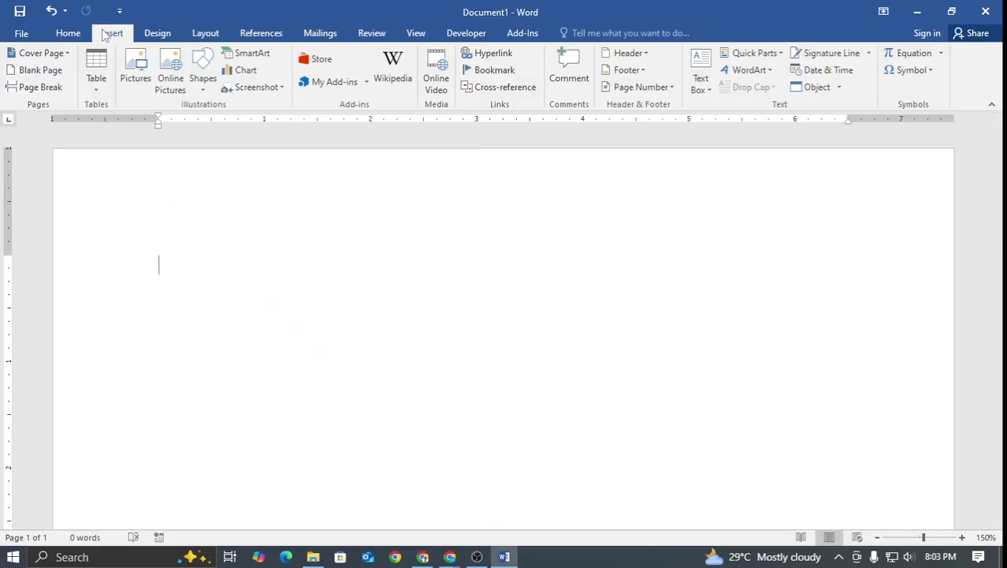
# Look through the built-in header designs and insert the Blank (Three Columns) header
pyautogui.click(628, 53)
pyautogui.scroll(-6, 693, 182)
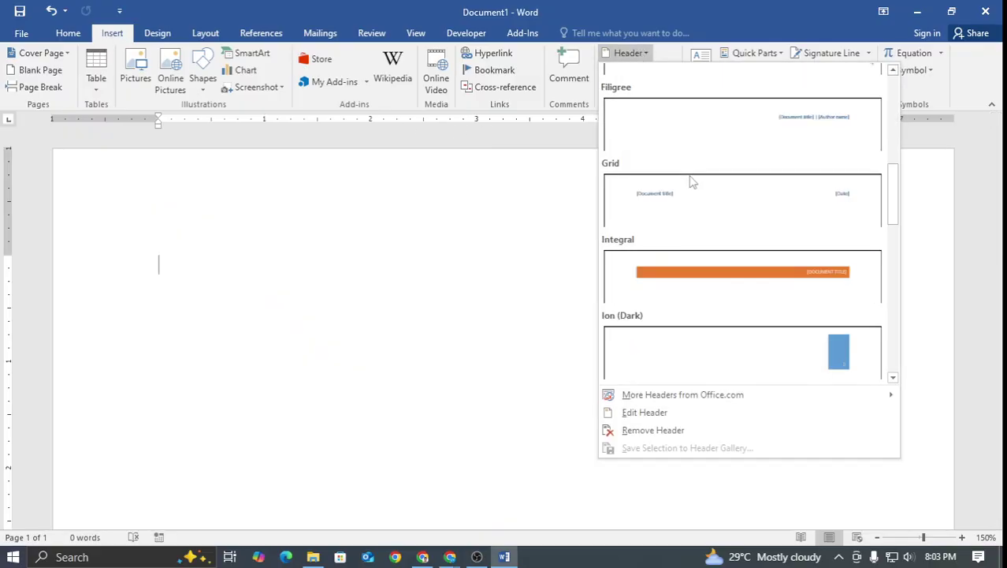
pyautogui.scroll(6, 694, 183)
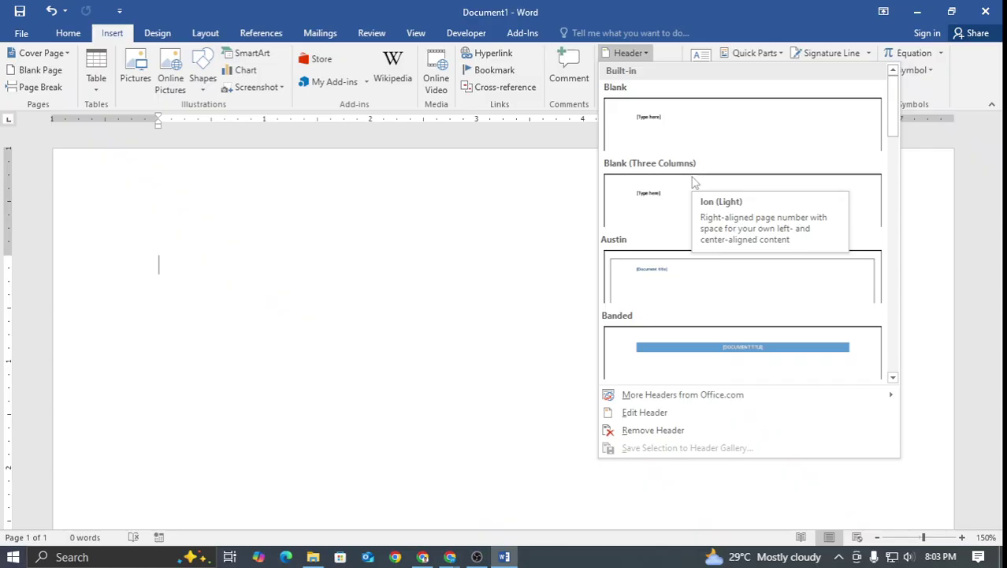
pyautogui.scroll(-8, 694, 182)
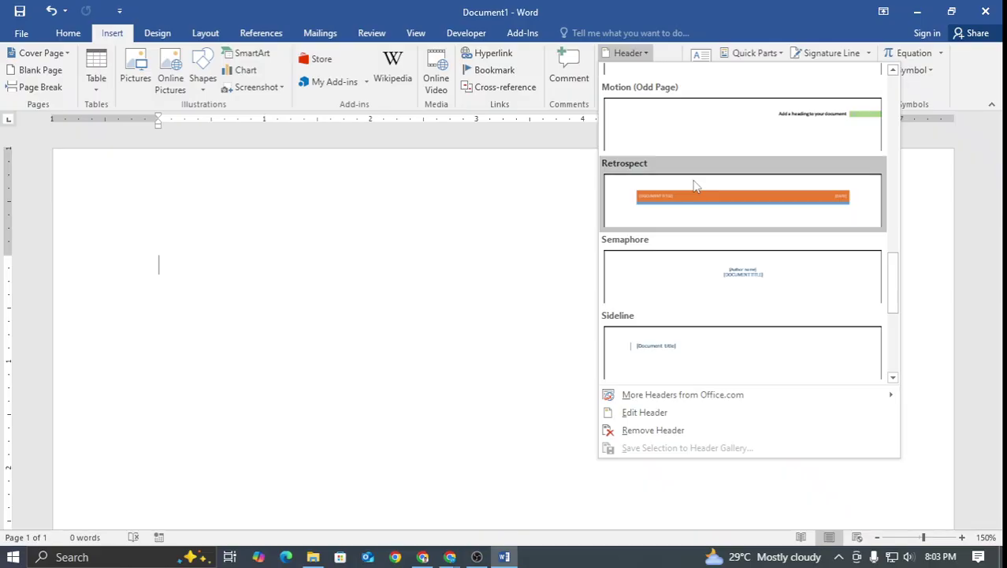
pyautogui.scroll(-3, 695, 186)
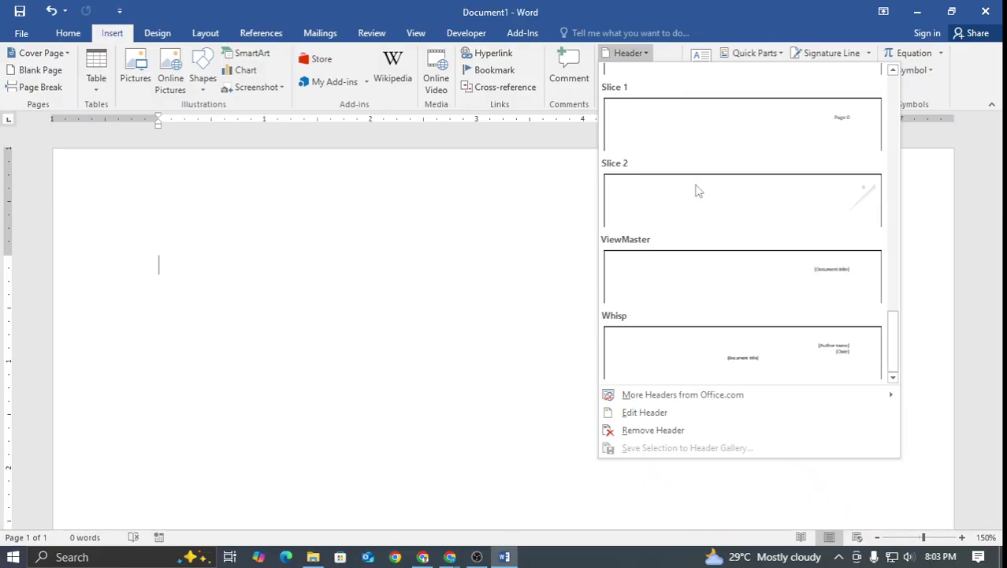
pyautogui.scroll(12, 710, 236)
pyautogui.scroll(-4, 724, 274)
pyautogui.scroll(4, 724, 274)
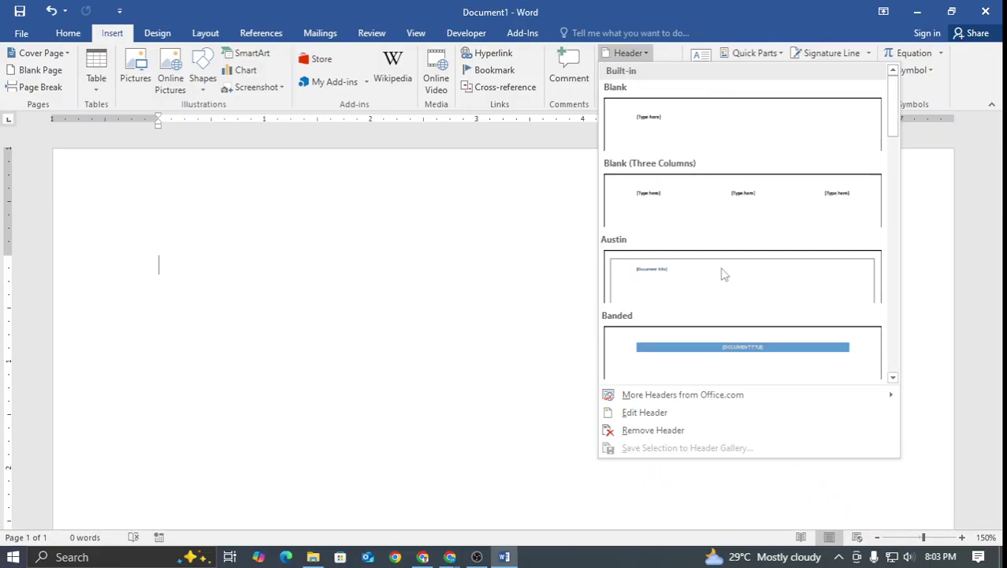
pyautogui.click(730, 202)
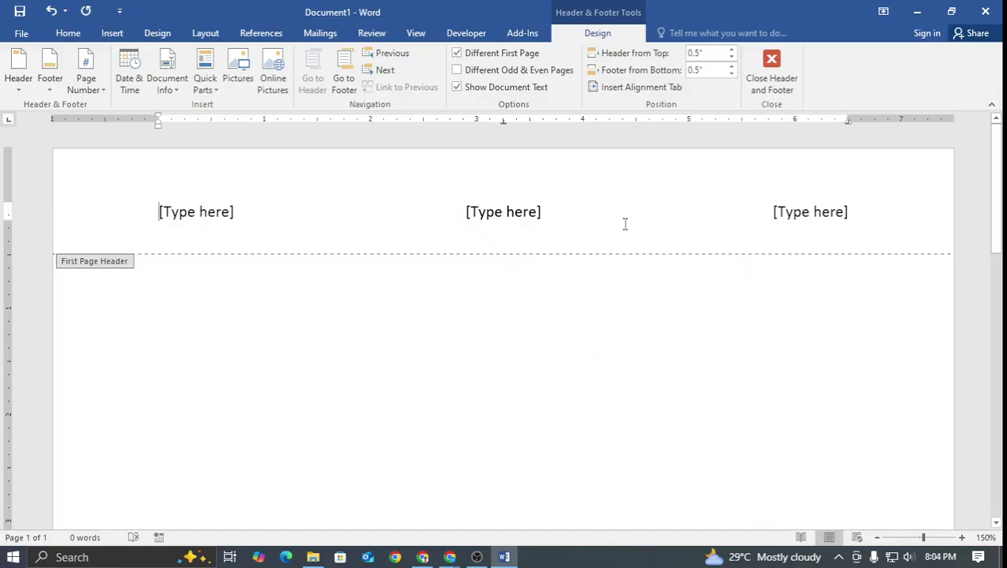
# Replace the header's left placeholder with the date in the "August 20, 2025" format and select the middle placeholder
pyautogui.click(170, 218)
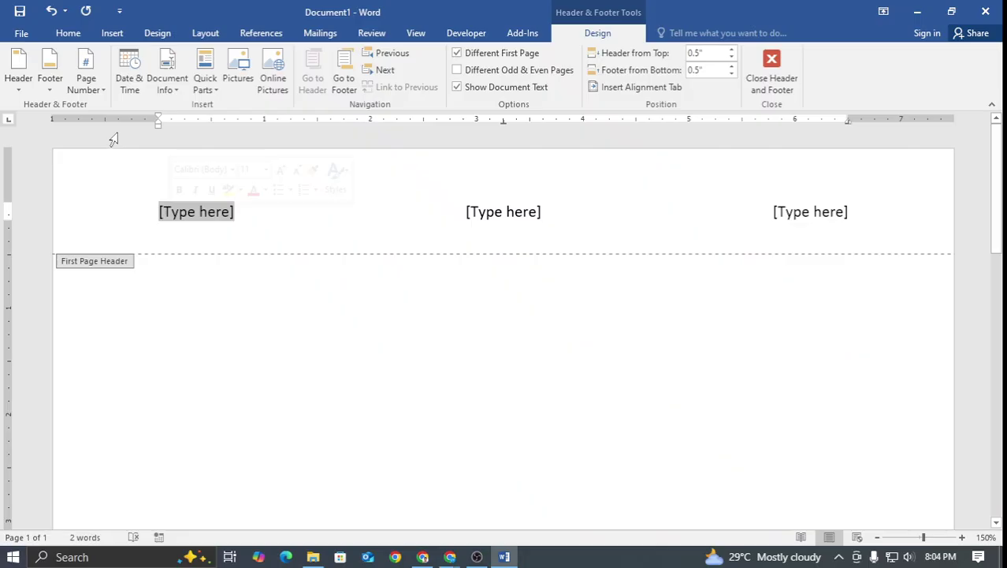
pyautogui.click(128, 86)
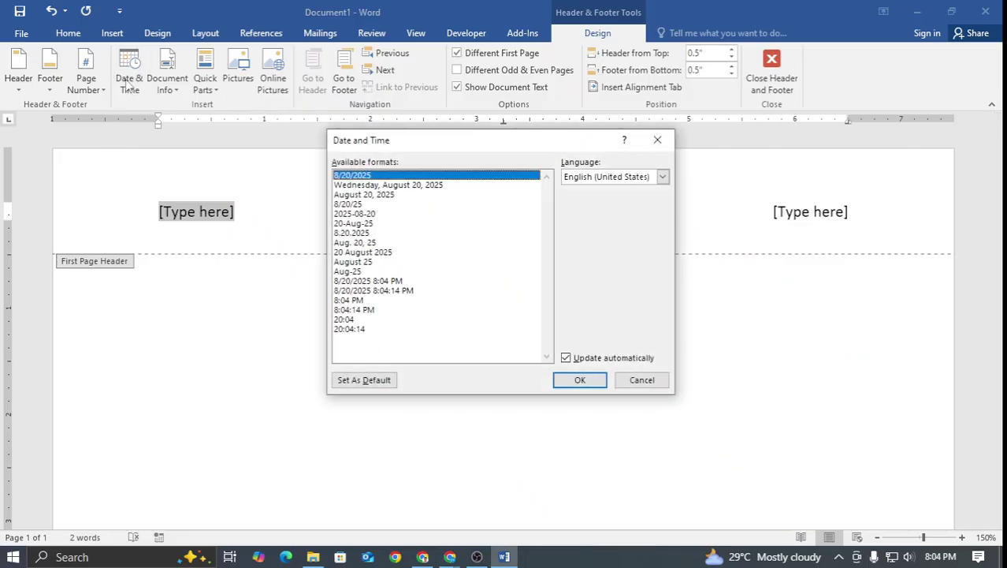
pyautogui.click(369, 195)
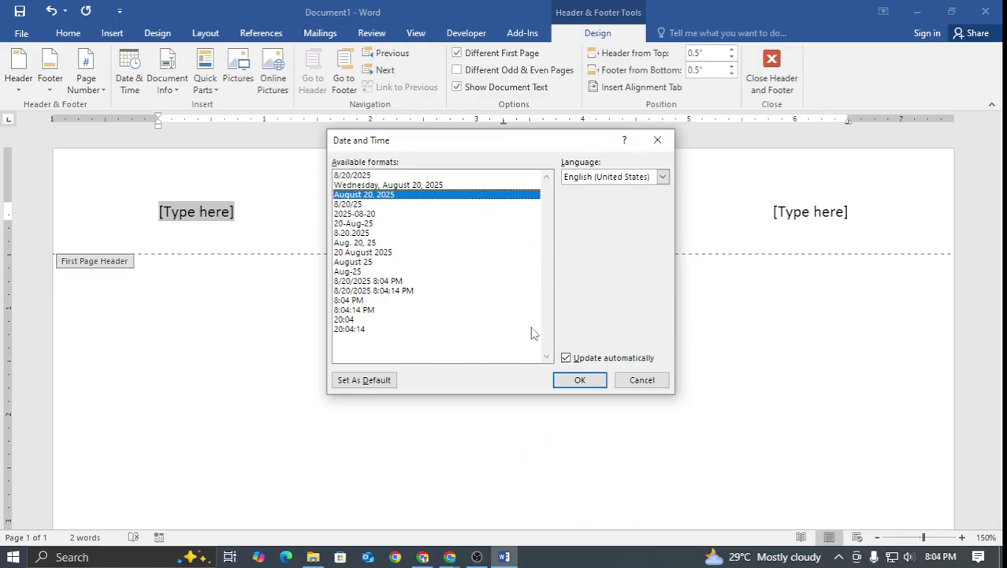
pyautogui.click(581, 379)
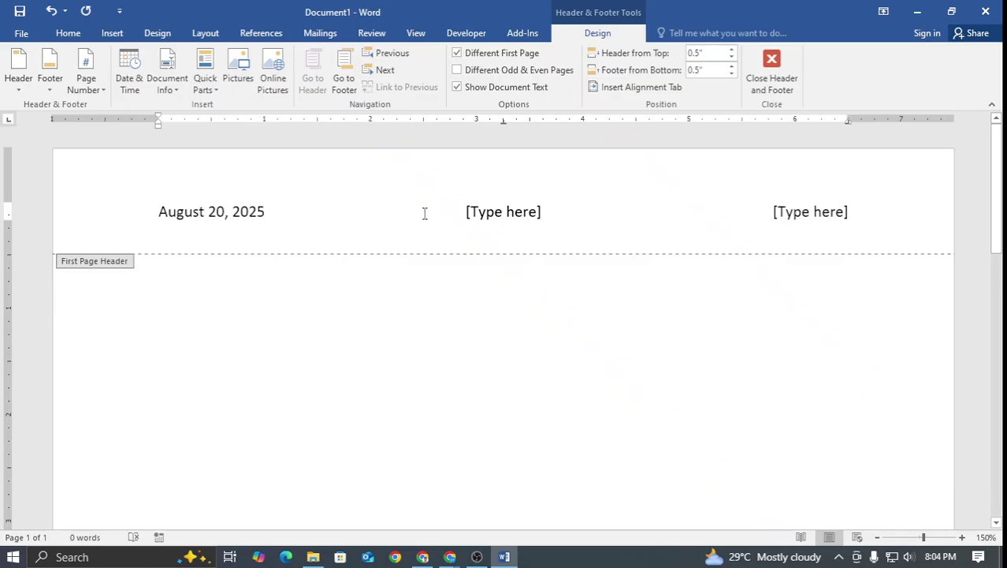
pyautogui.click(460, 212)
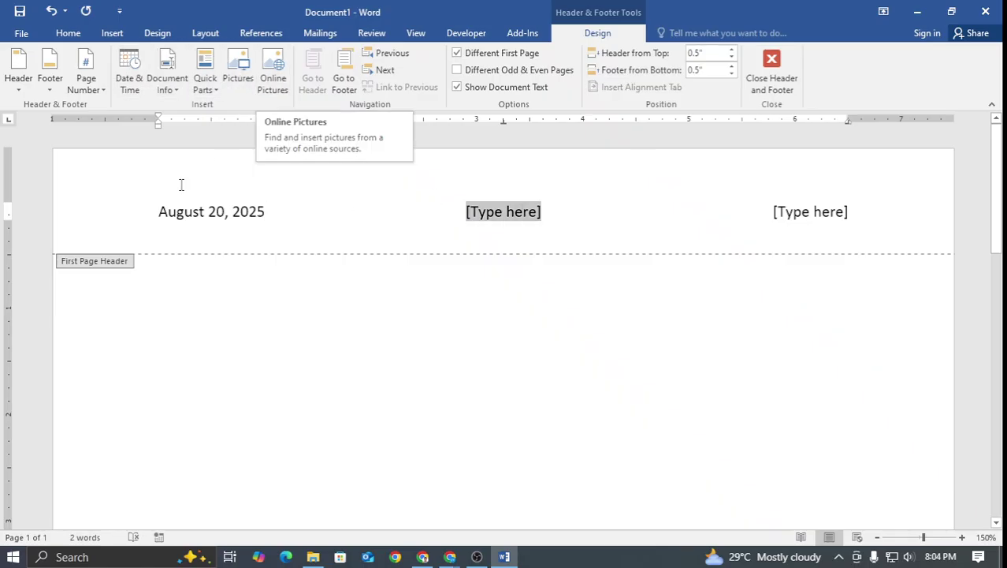
# Switch to the Google Meet call, read the latest in-call message, close the chat and return to the Word document
pyautogui.click(450, 556)
pyautogui.click(370, 461)
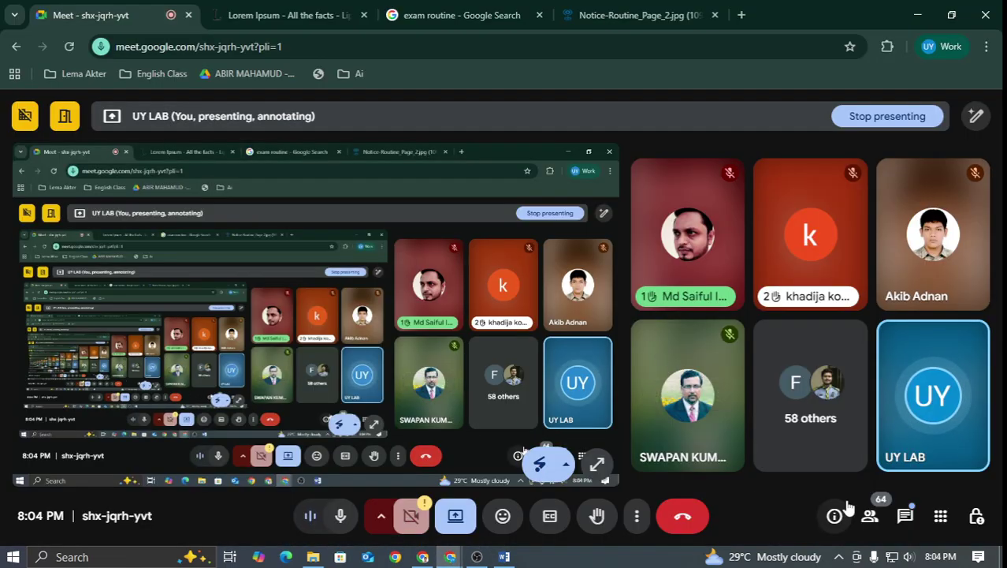
pyautogui.click(904, 514)
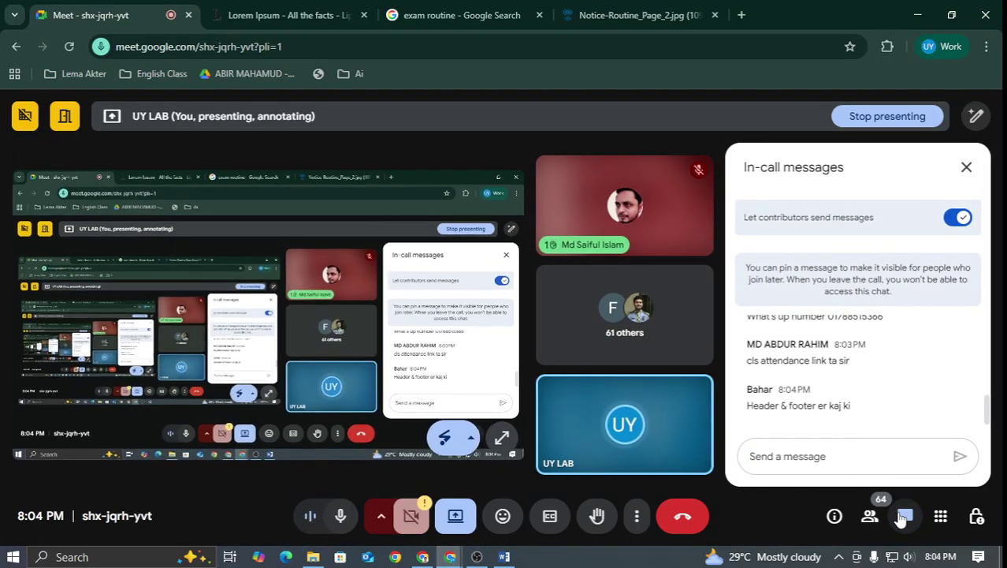
pyautogui.moveTo(747, 405); pyautogui.dragTo(868, 420)
pyautogui.click(867, 420)
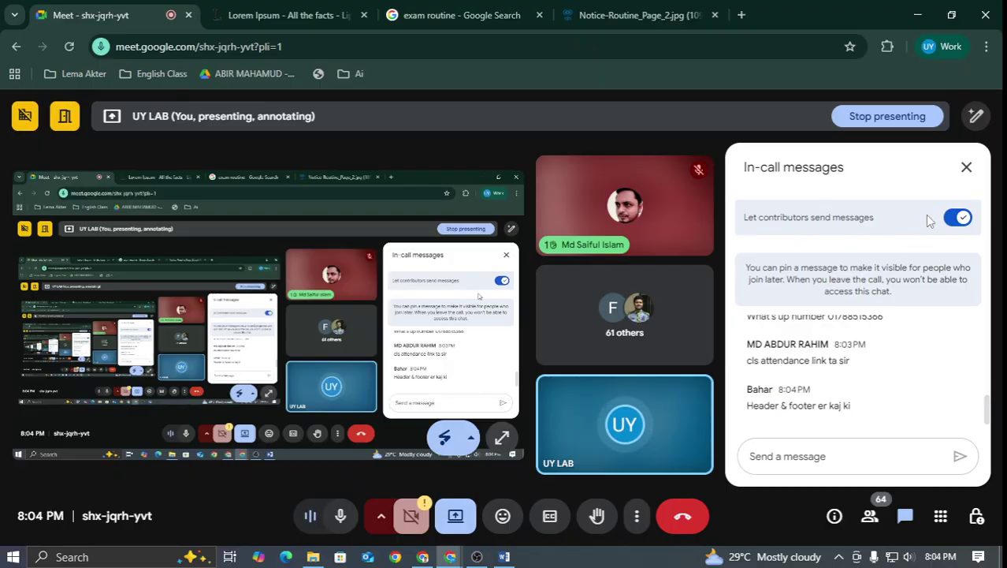
pyautogui.click(967, 166)
pyautogui.click(505, 556)
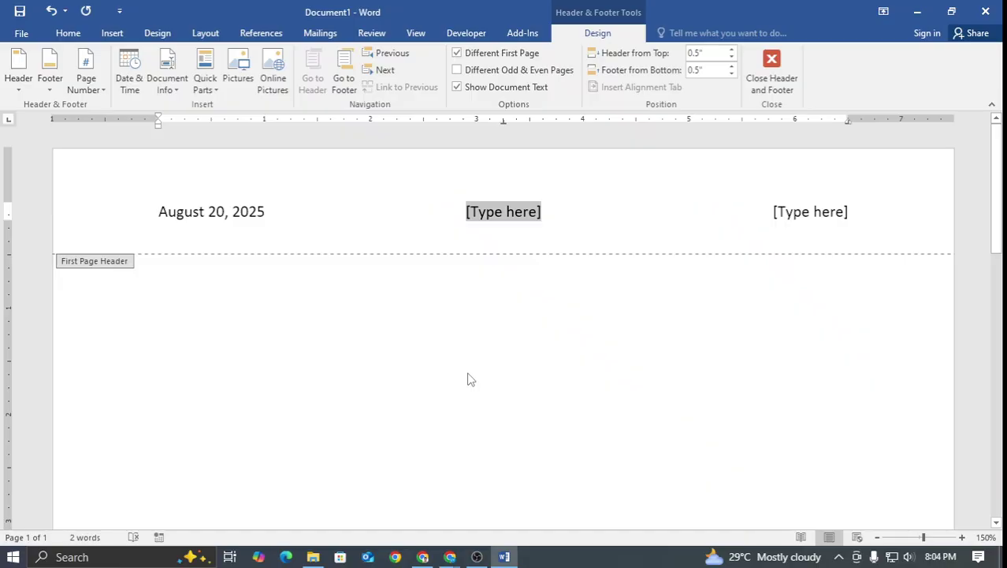
# Check the Google Meet call and its in-call messages again, closing the chat before going back to Word
pyautogui.hotkey('alt', 'Tab')
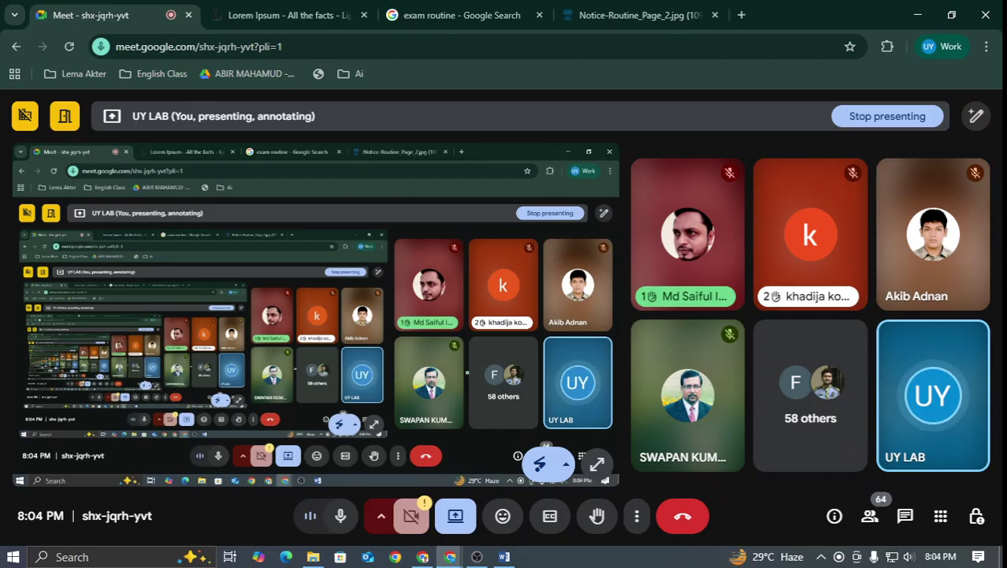
pyautogui.hotkey('alt', 'Tab')
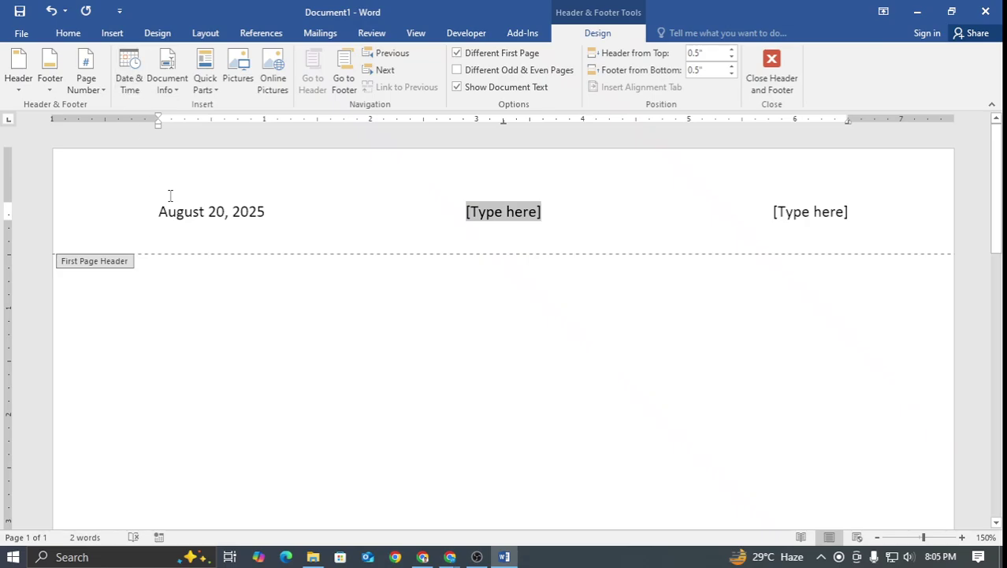
pyautogui.click(450, 557)
pyautogui.click(368, 425)
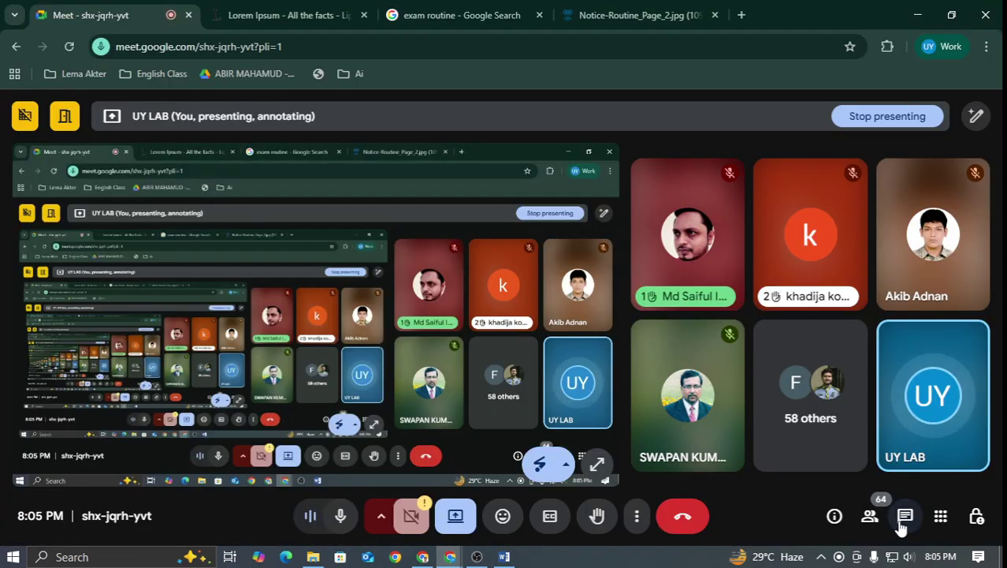
pyautogui.click(905, 517)
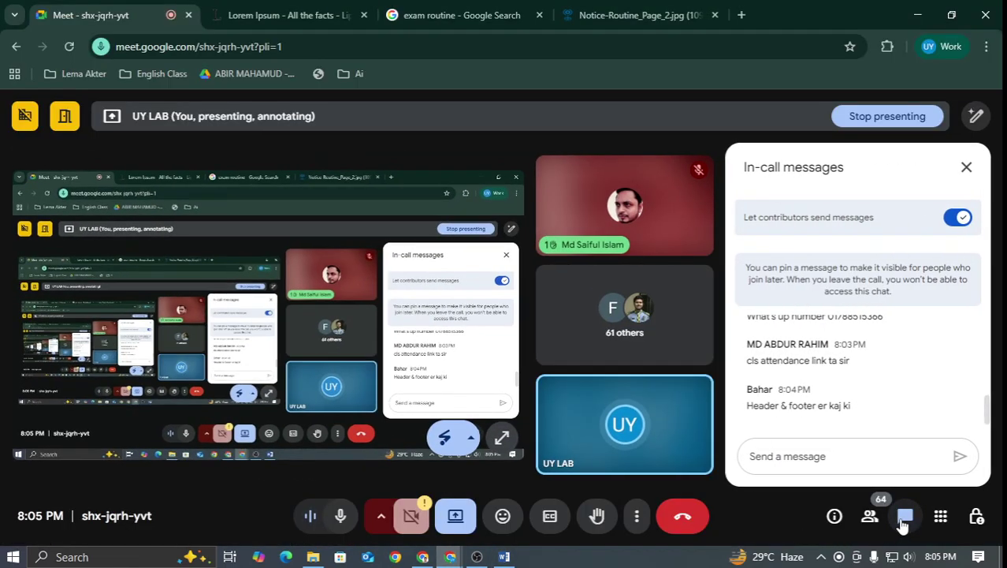
pyautogui.click(966, 166)
pyautogui.click(503, 559)
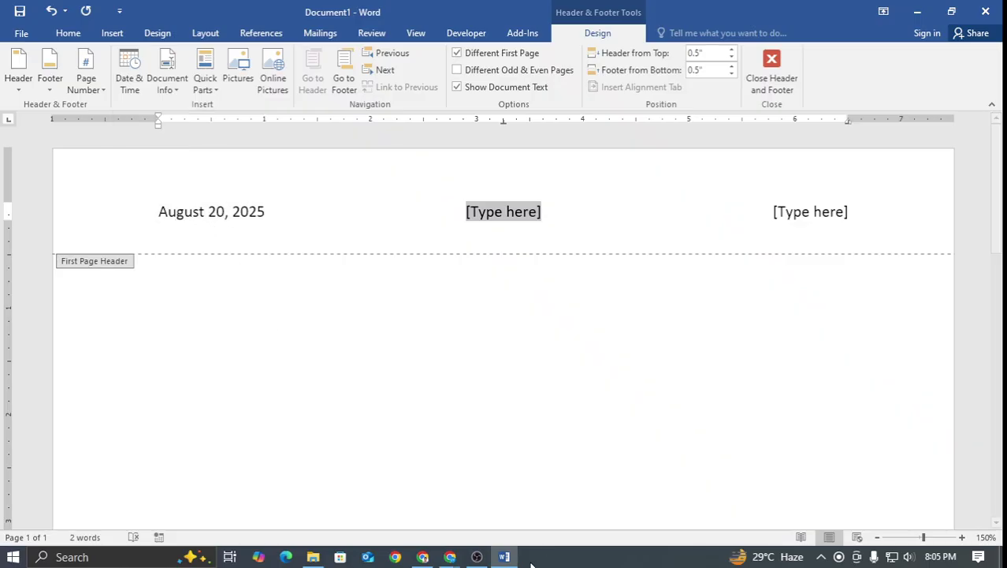
# View the Google Meet participants once more and switch back to the Word document
pyautogui.moveTo(450, 556)
pyautogui.click(403, 504)
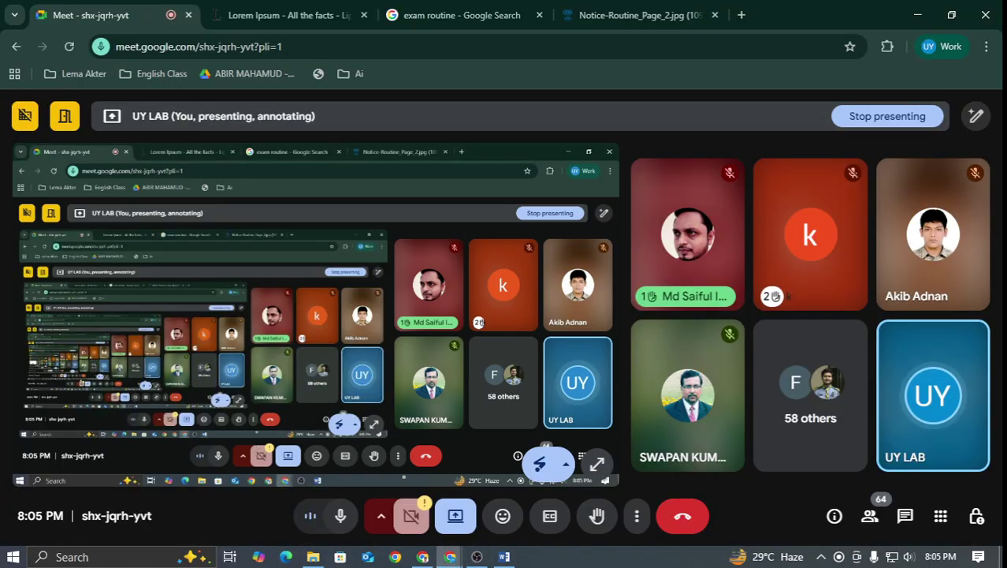
pyautogui.click(505, 556)
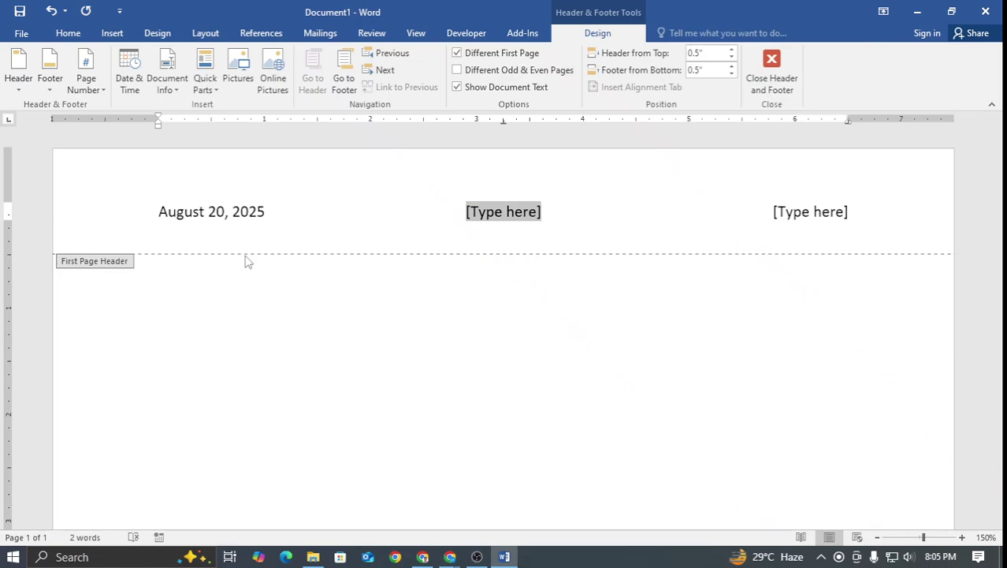
pyautogui.click(159, 90)
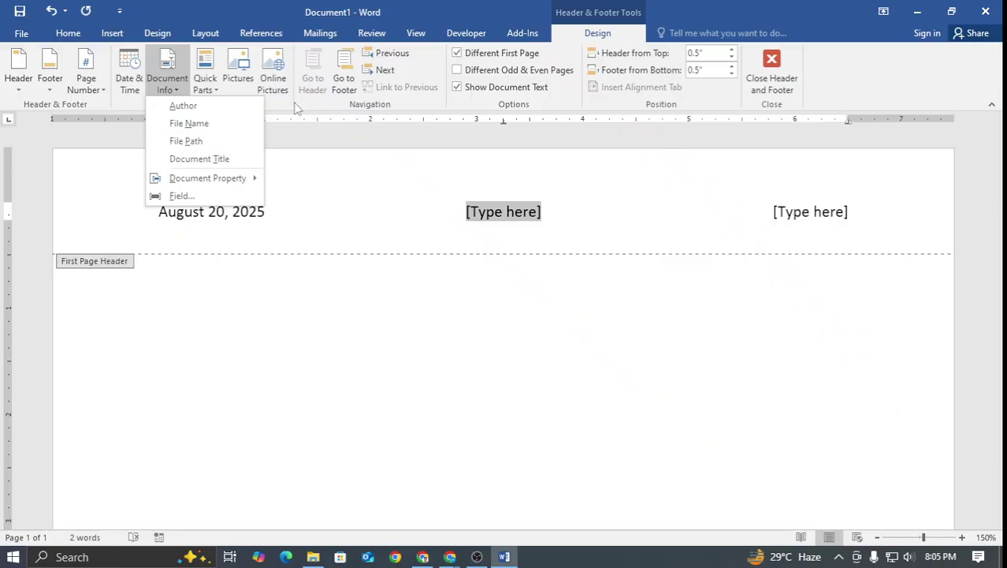
pyautogui.click(210, 79)
pyautogui.click(209, 79)
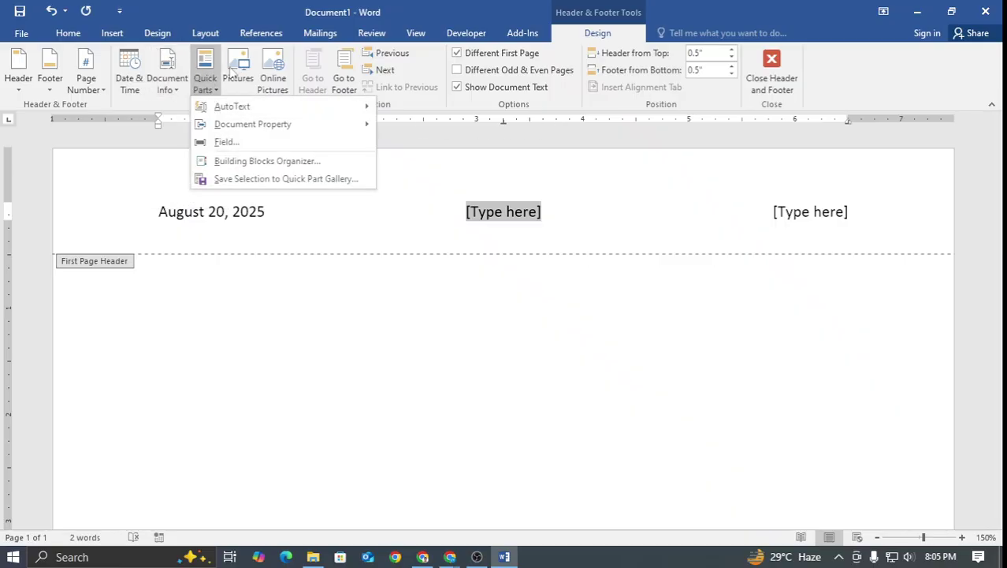
# Delete the date and the two remaining placeholders from the first page header
pyautogui.click(147, 211)
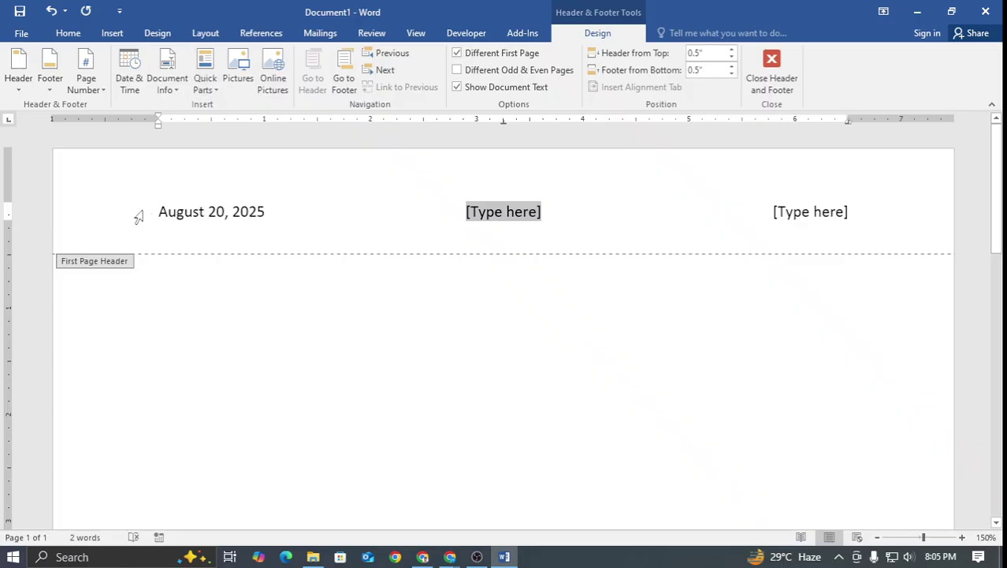
pyautogui.moveTo(156, 210); pyautogui.dragTo(872, 208)
pyautogui.press('Delete')
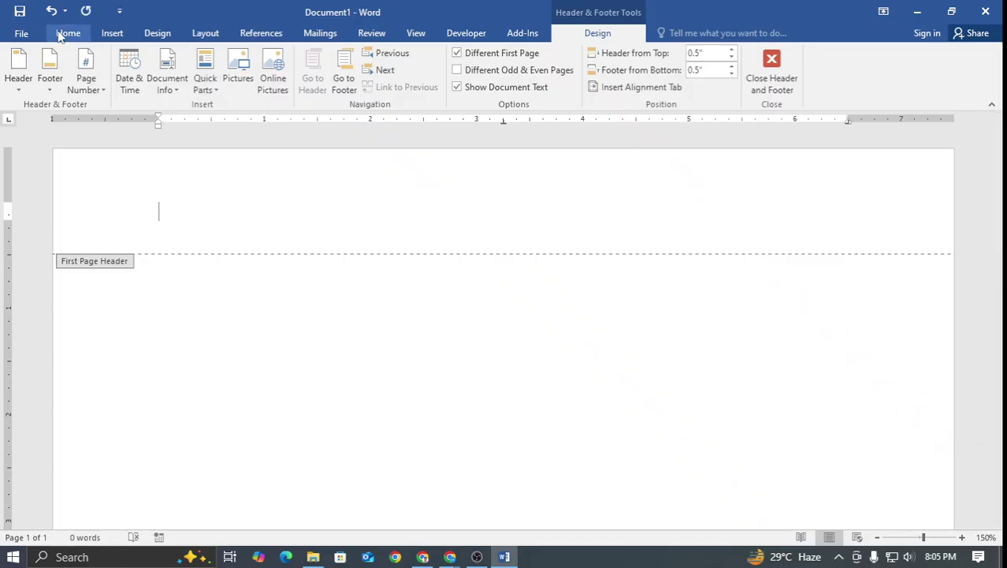
pyautogui.click(111, 33)
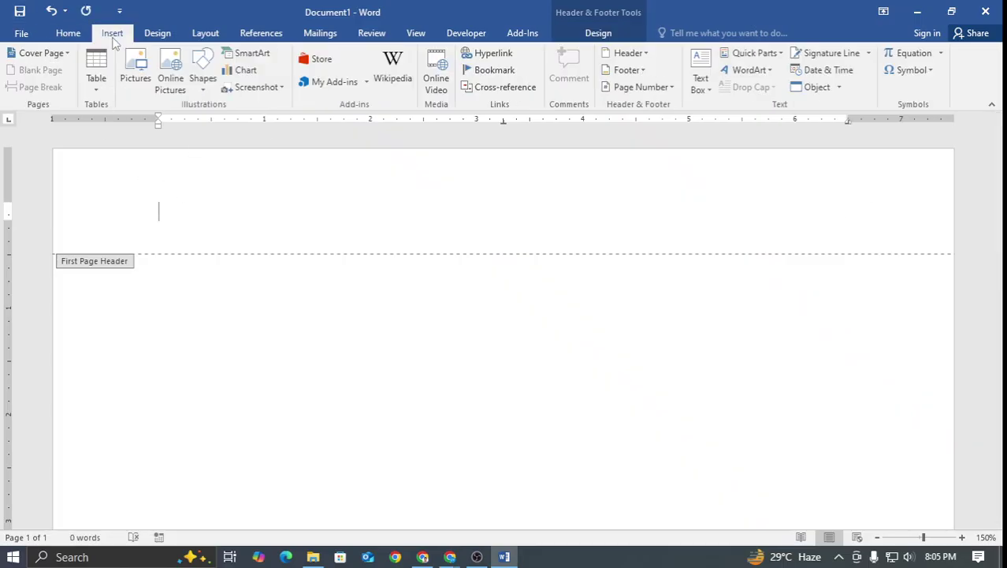
pyautogui.click(596, 33)
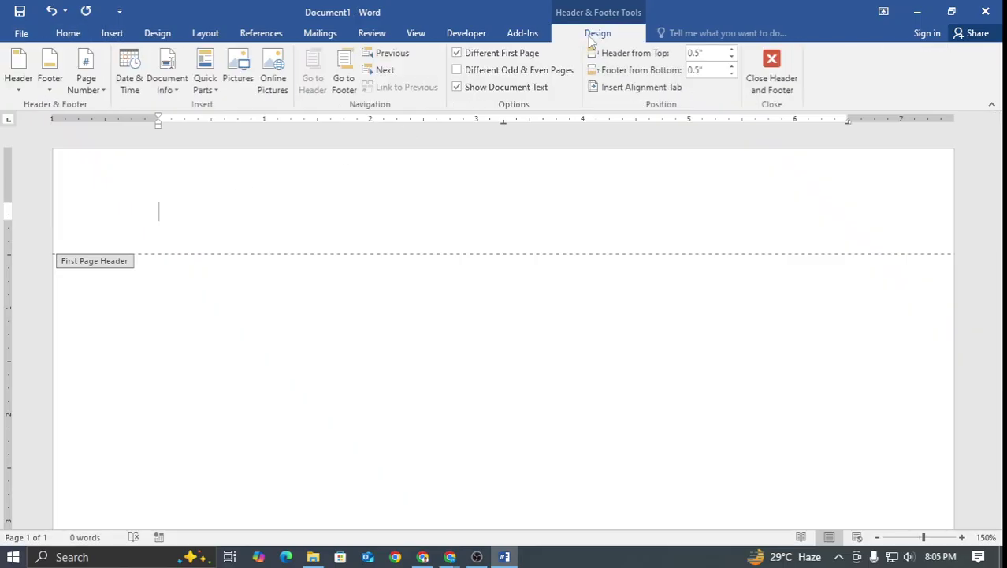
pyautogui.click(111, 33)
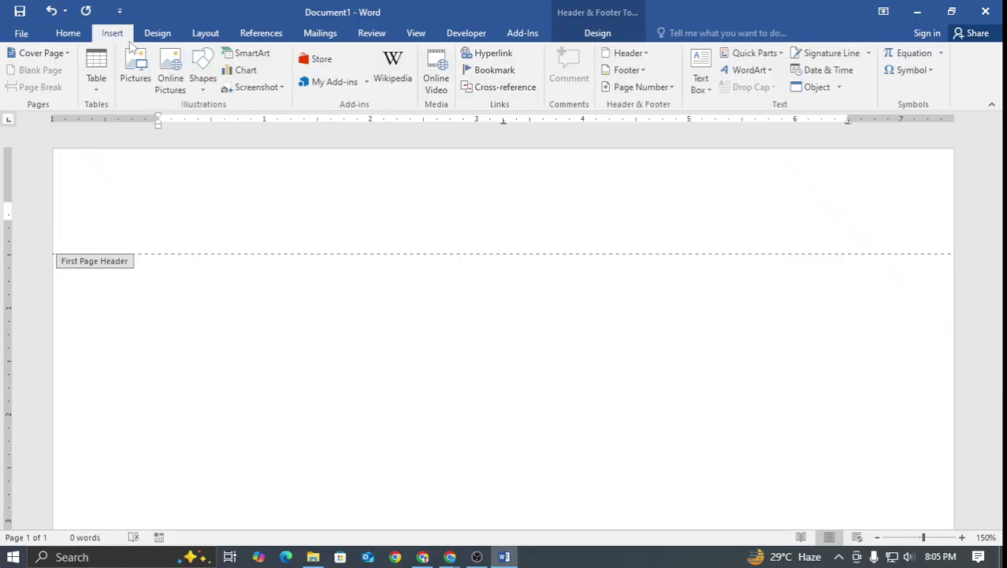
pyautogui.click(596, 33)
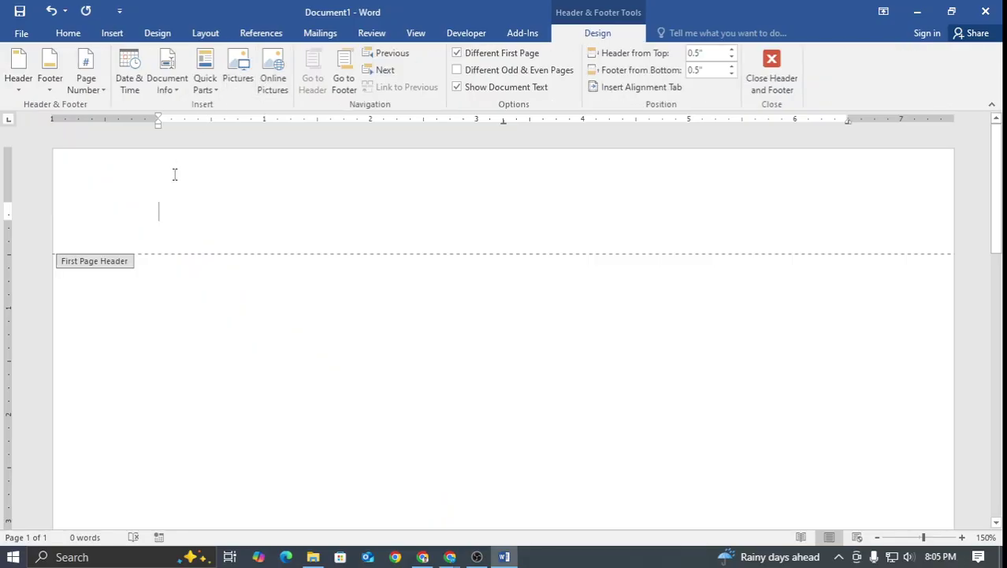
# Insert the picture bird.png from the Downloads folder into the empty first page header
pyautogui.click(250, 69)
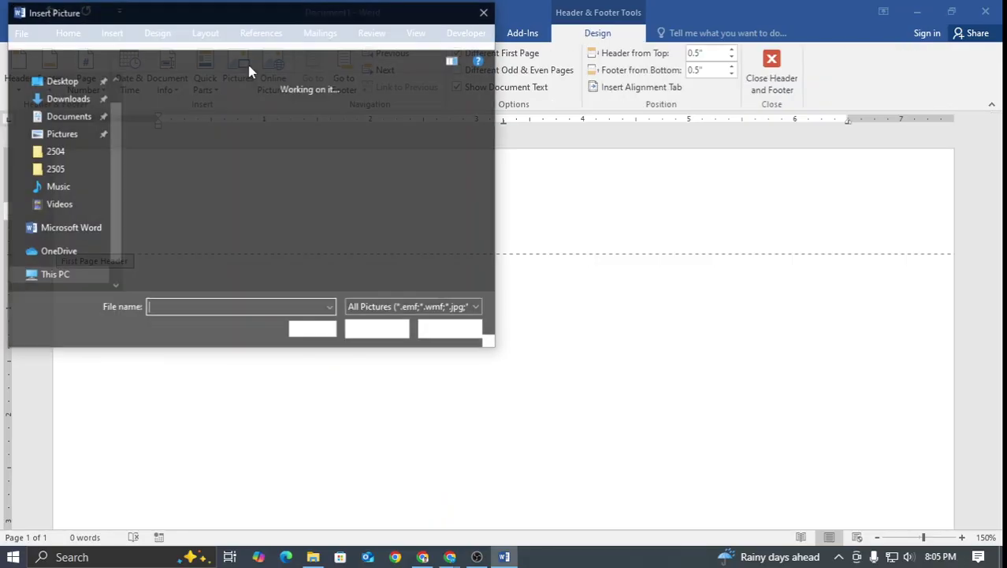
pyautogui.scroll(-3, 204, 170)
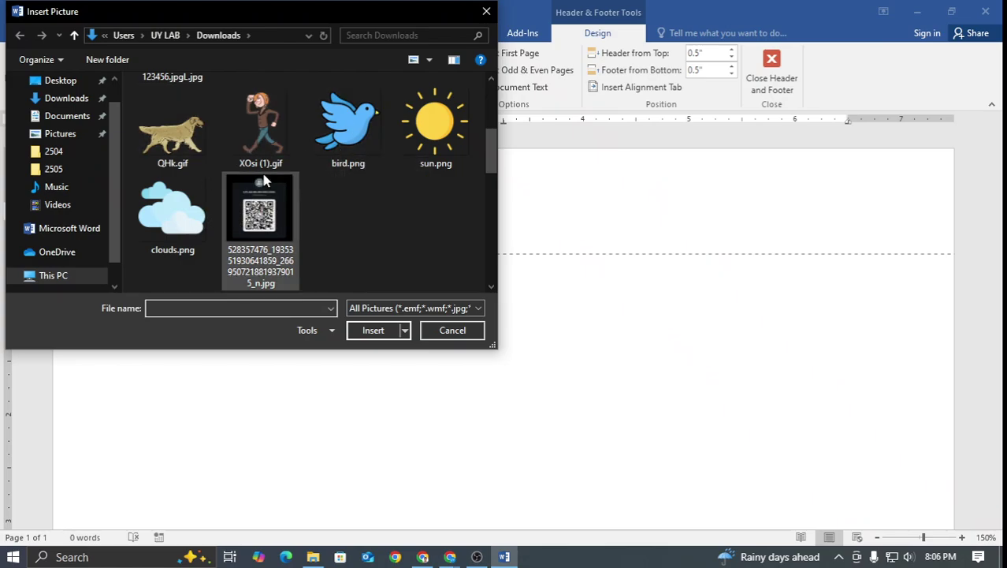
pyautogui.doubleClick(331, 133)
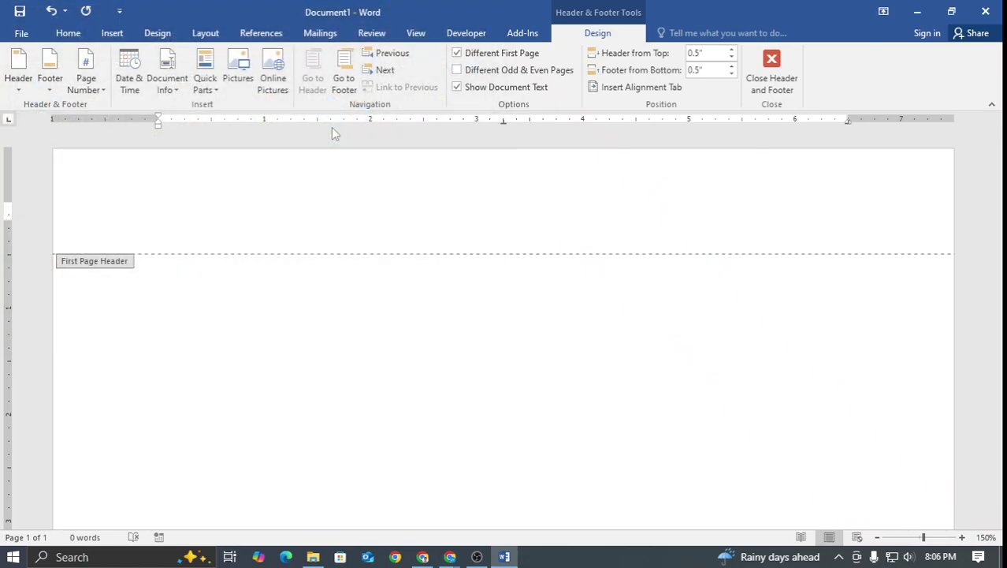
# Shrink the bird picture proportionally to about 0.51" by 0.51" so it fits in the header
pyautogui.scroll(-3, 640, 442)
pyautogui.scroll(-5, 674, 429)
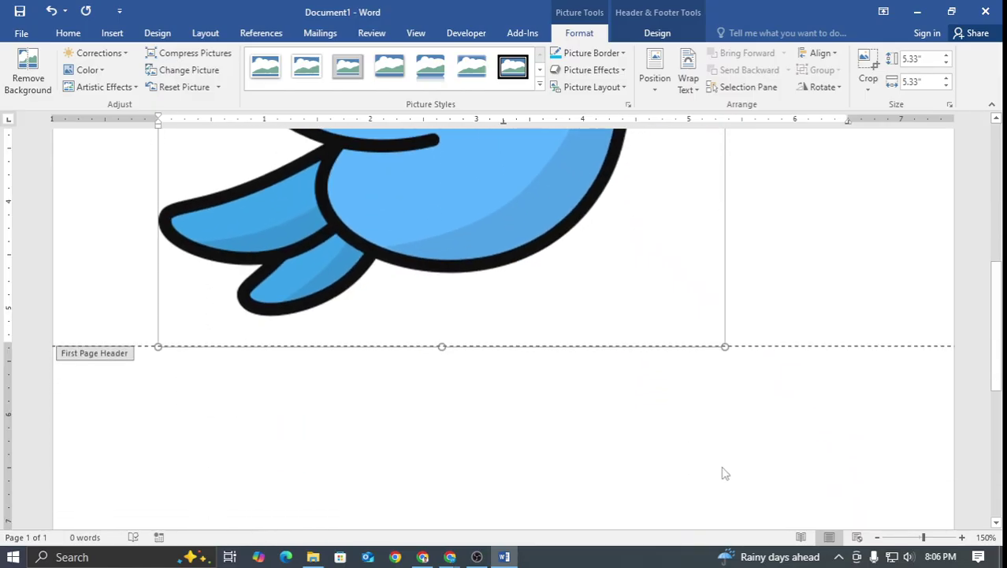
pyautogui.moveTo(723, 344); pyautogui.dragTo(404, 130)
pyautogui.scroll(5, 360, 289)
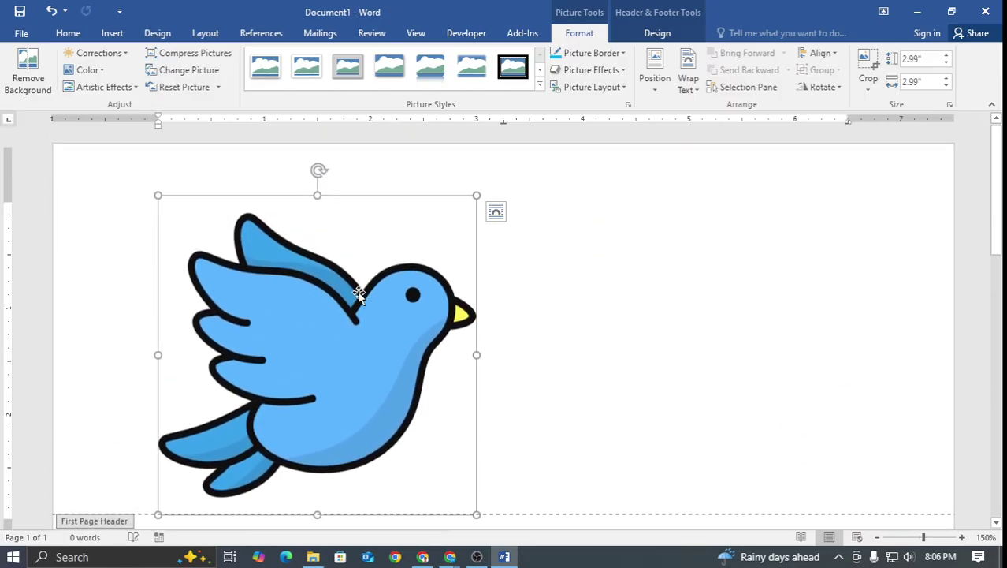
pyautogui.moveTo(464, 499); pyautogui.dragTo(213, 255)
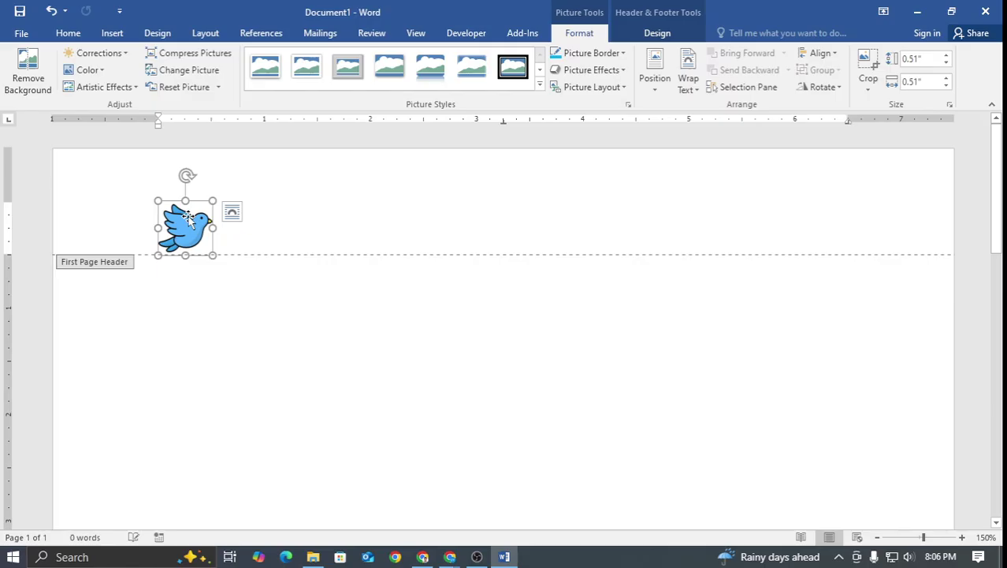
# Set the bird picture's text wrapping to Tight and move it slightly up and inward within the header
pyautogui.click(231, 212)
pyautogui.click(307, 302)
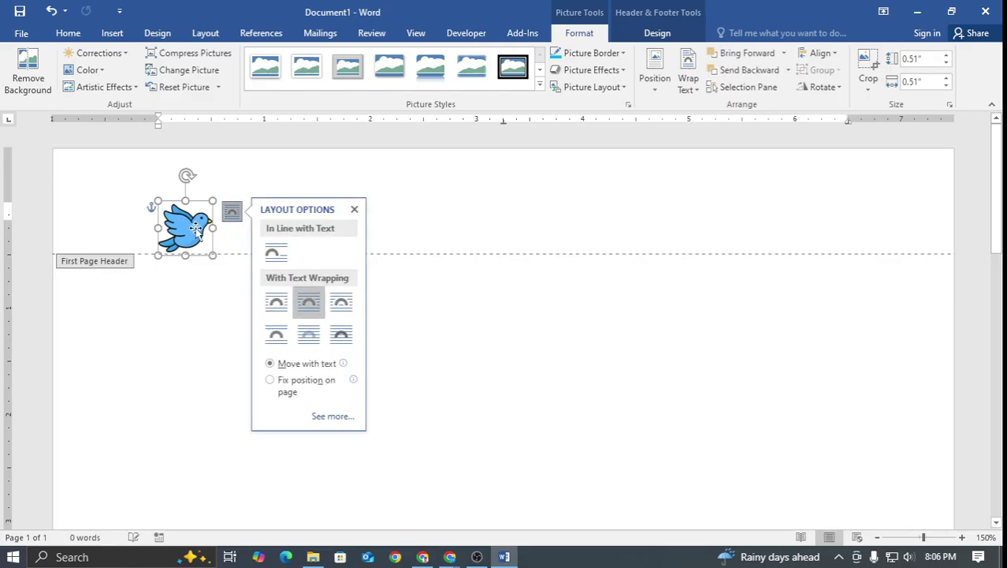
pyautogui.moveTo(199, 235); pyautogui.dragTo(230, 209)
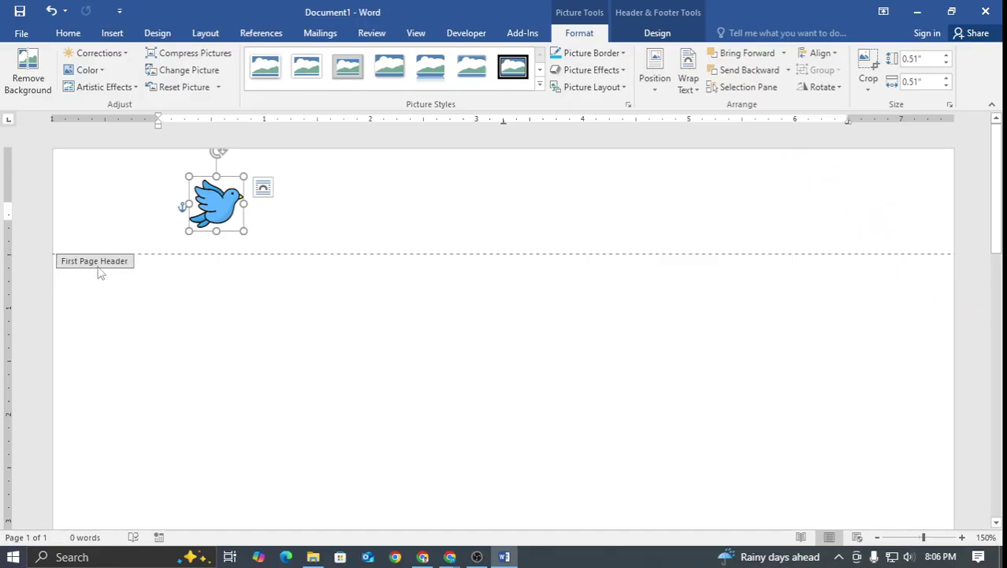
pyautogui.click(204, 260)
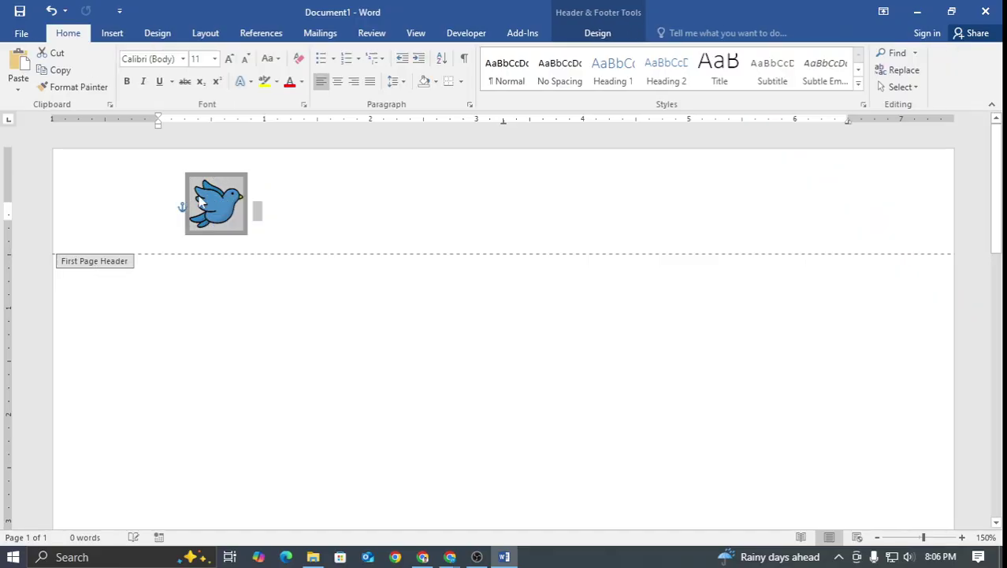
pyautogui.click(224, 203)
pyautogui.moveTo(224, 201); pyautogui.dragTo(214, 197)
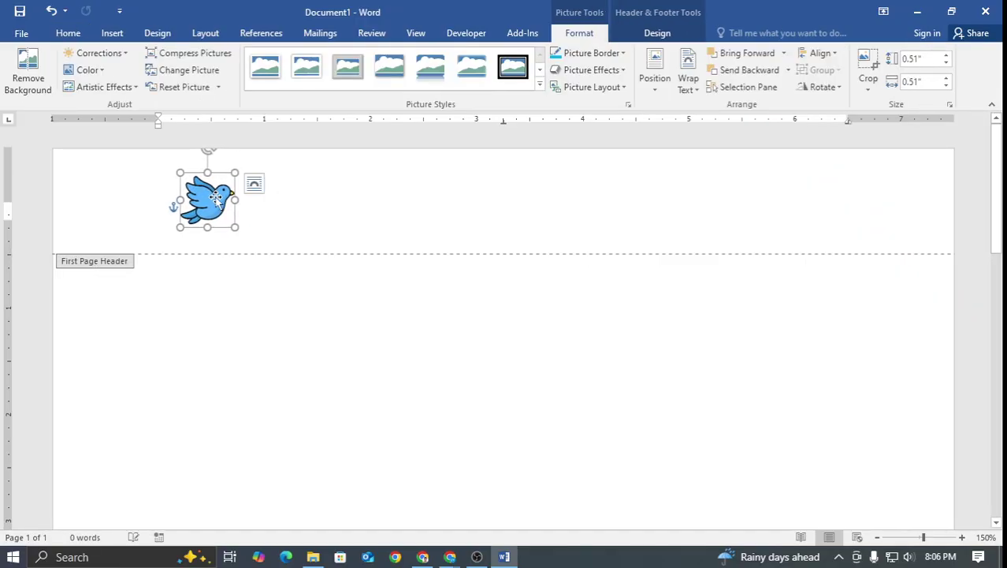
# Insert a built-in Simple Text Box into the header beside the bird picture
pyautogui.click(316, 202)
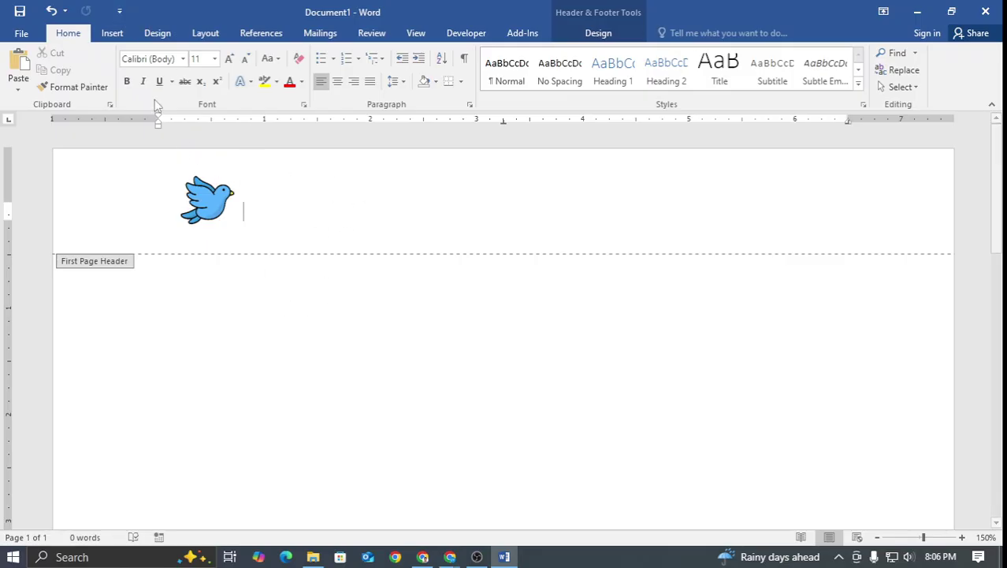
pyautogui.click(112, 34)
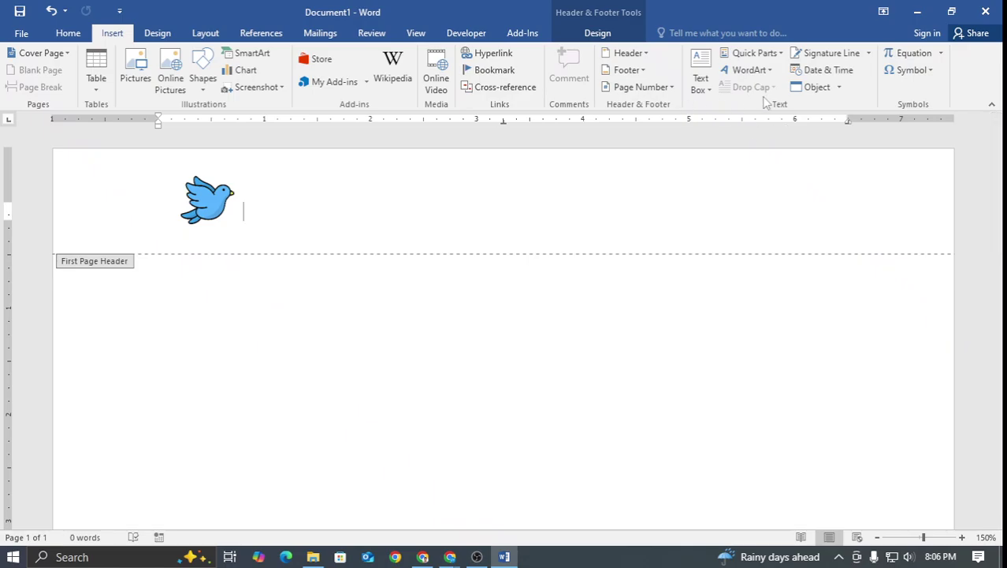
pyautogui.click(701, 78)
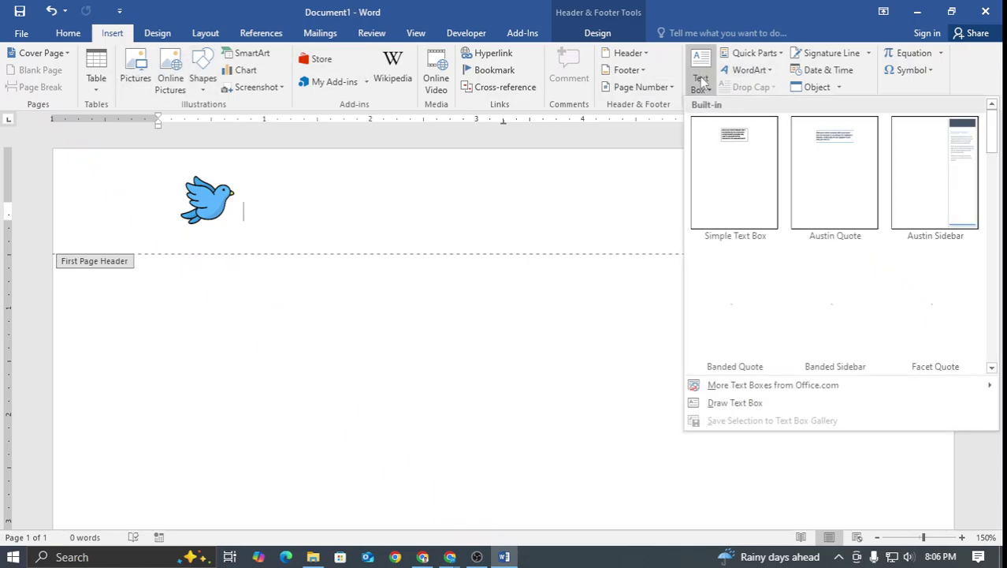
pyautogui.click(726, 162)
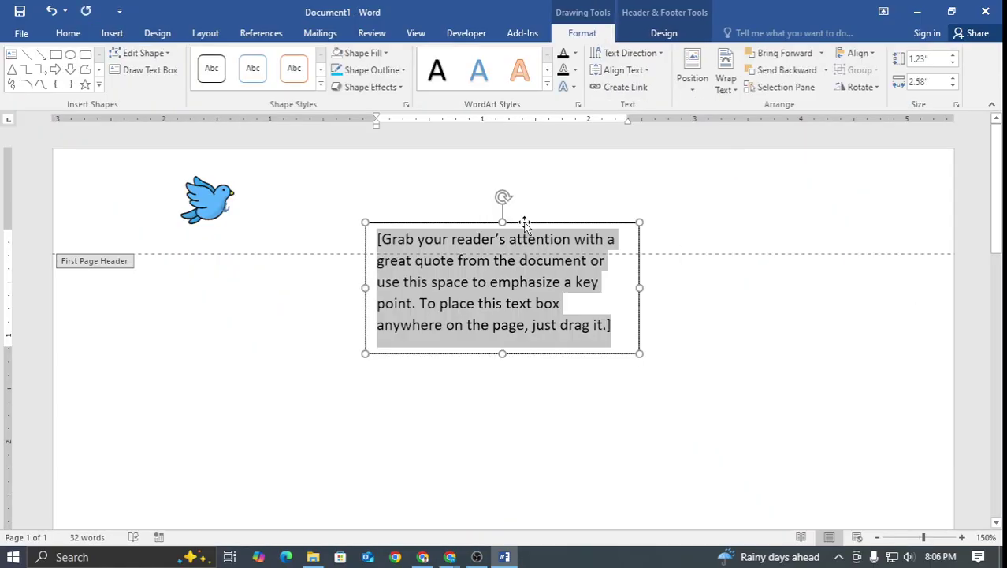
# Set the text box's wrapping to Tight and move it up level with the bird picture
pyautogui.moveTo(525, 225); pyautogui.dragTo(492, 218)
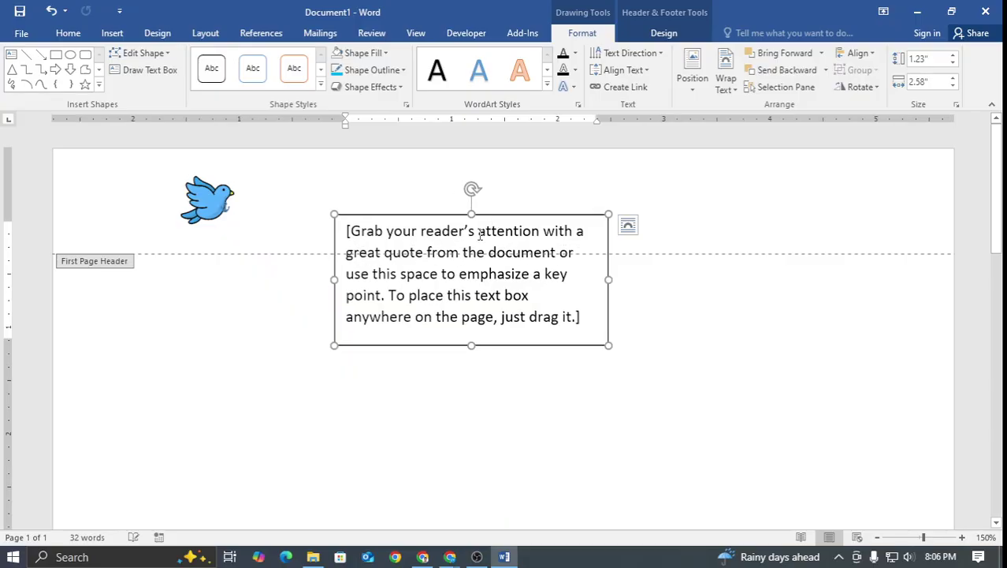
pyautogui.click(479, 234)
pyautogui.click(628, 225)
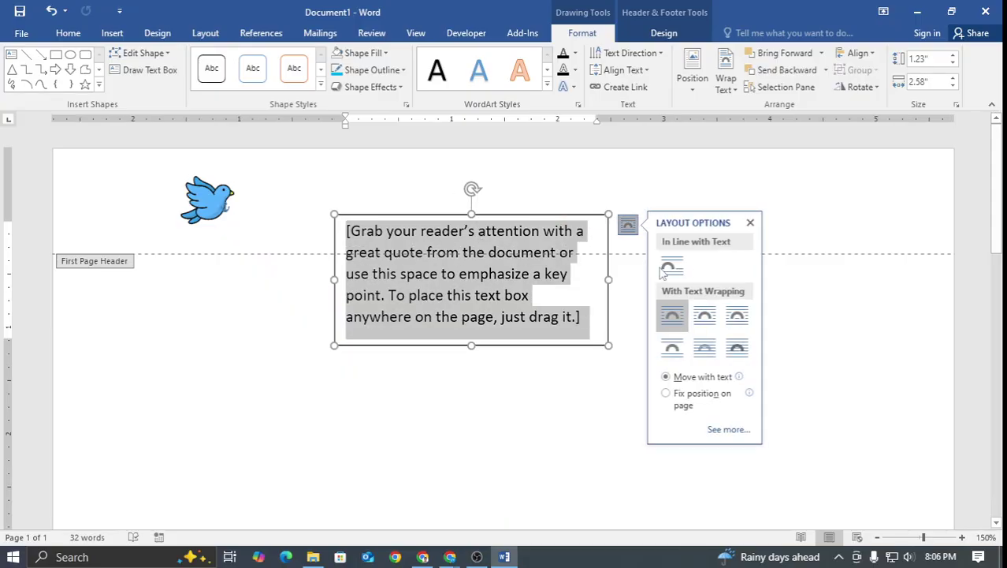
pyautogui.click(704, 316)
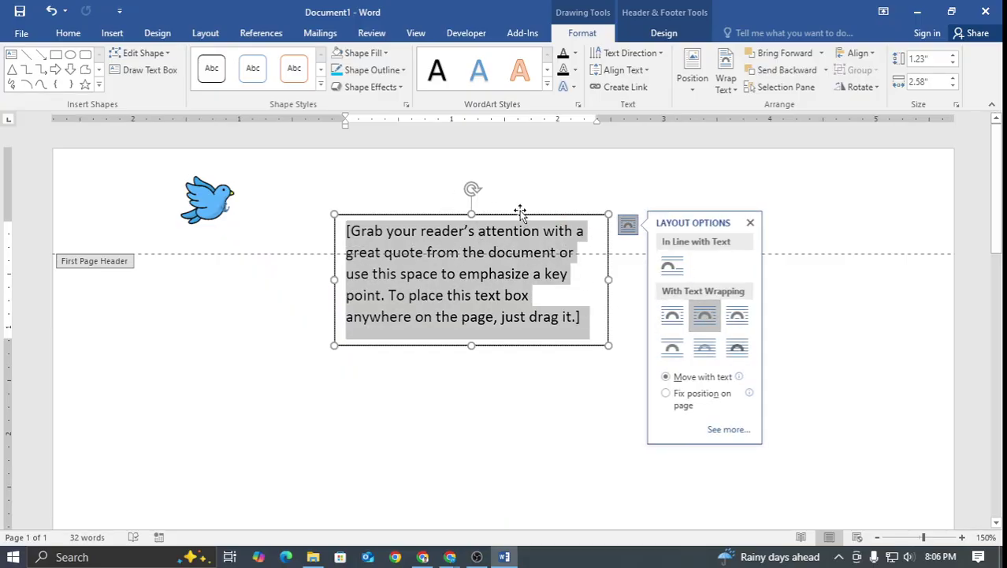
pyautogui.moveTo(520, 211); pyautogui.dragTo(517, 186)
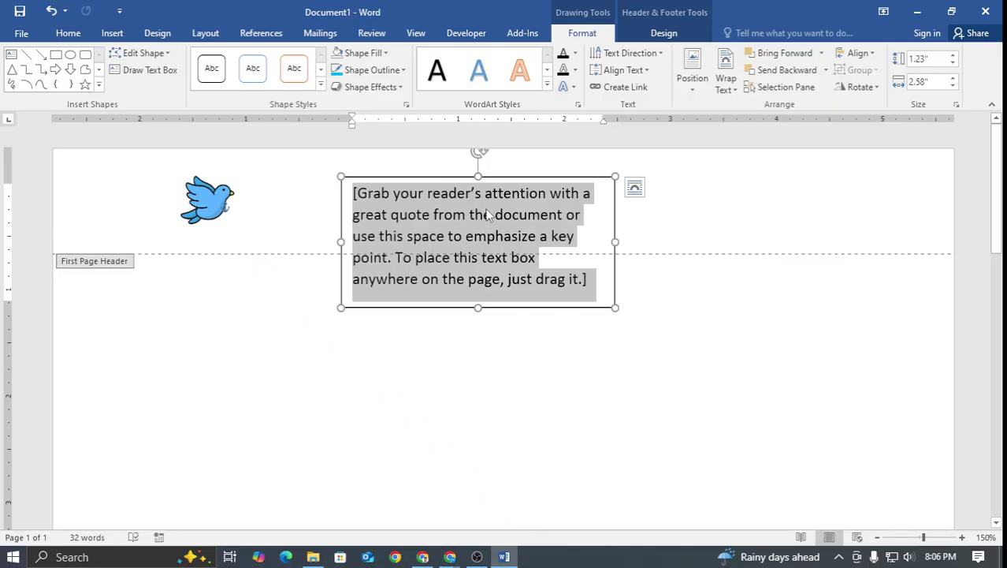
# Replace the text box's placeholder with "ABC SCHOOL & COLLEGE" and enter the school's address on a second line
pyautogui.write('ABC SCHOO')
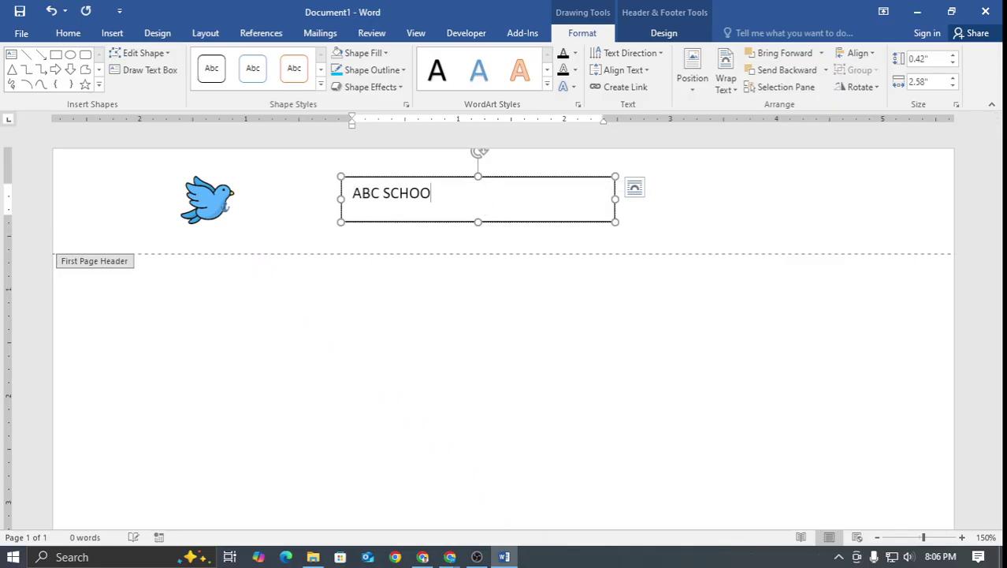
pyautogui.write('L & COLLEGE')
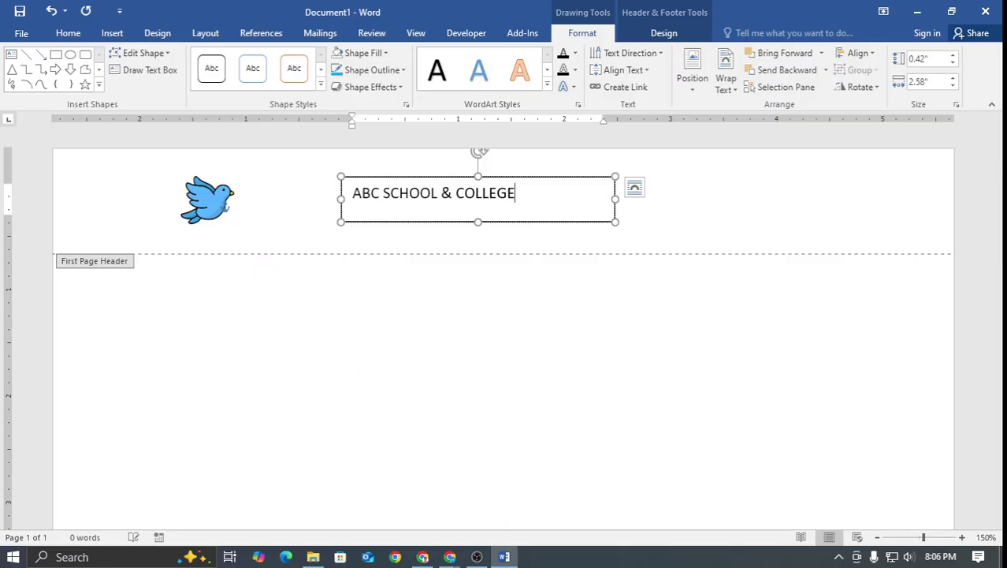
pyautogui.press('Return')
pyautogui.write('s')
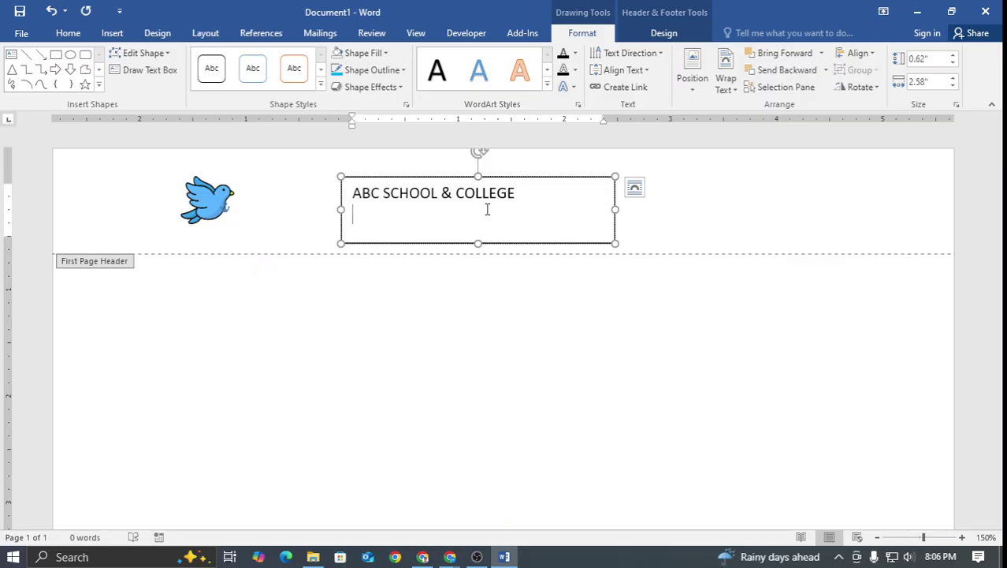
pyautogui.write('OHAKHALI,')
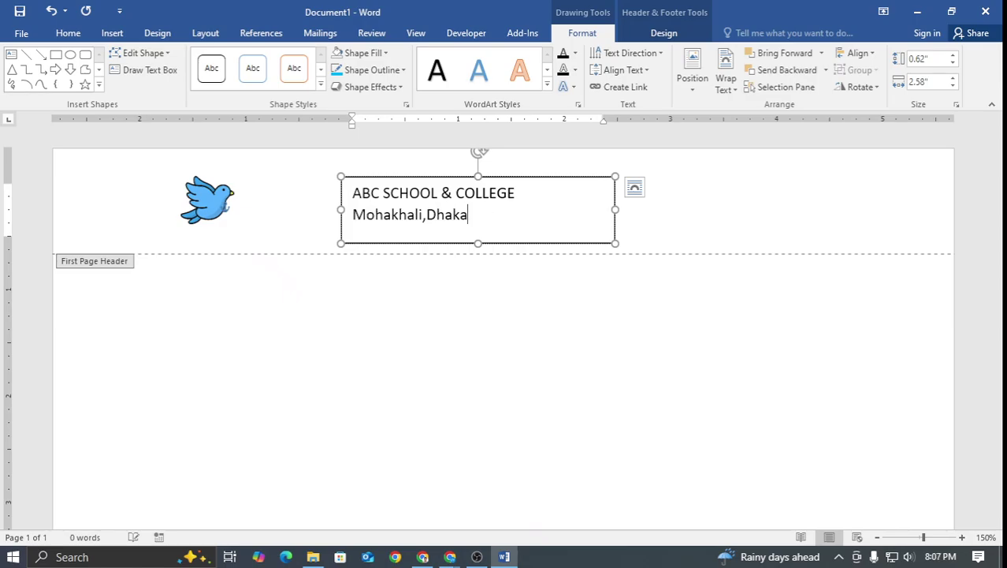
pyautogui.write('Dhaka')
# Switch to the Google Meet call to check for new messages and return to the Word document
pyautogui.hotkey('alt', 'Tab')
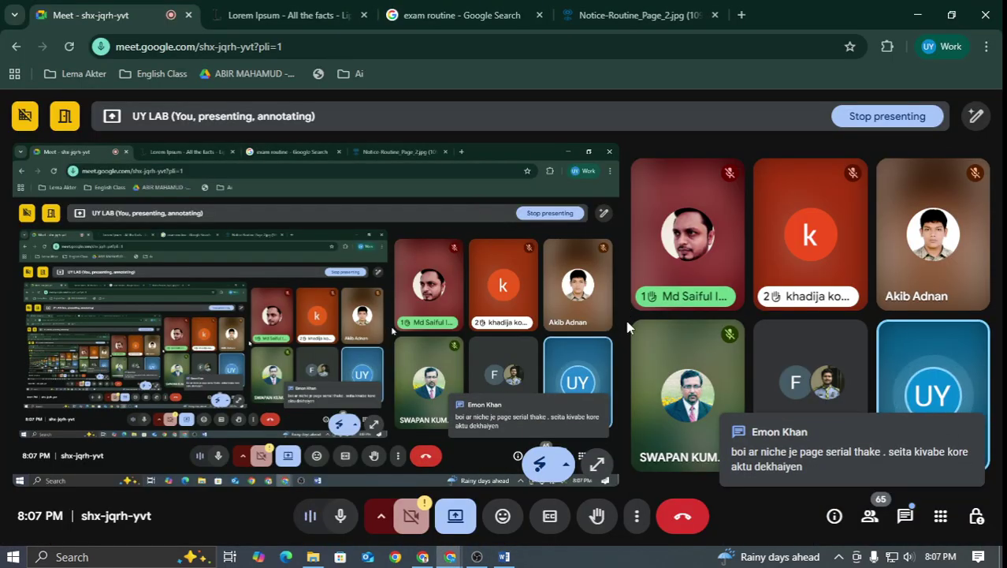
pyautogui.hotkey('alt', 'Tab')
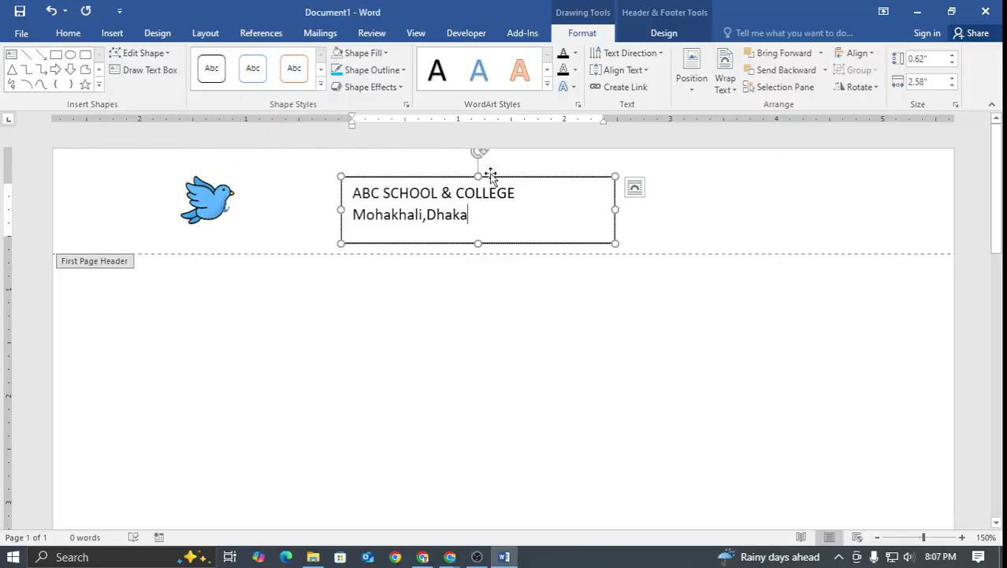
# Move the text box closer to the bird picture and format "ABC SCHOOL & COLLEGE" in bold at size 16
pyautogui.moveTo(512, 175); pyautogui.dragTo(447, 164)
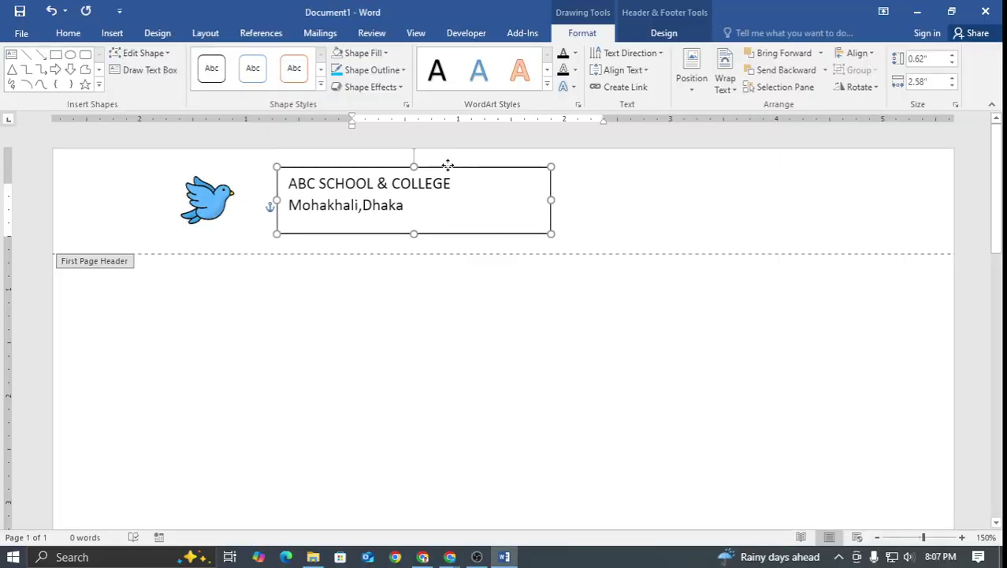
pyautogui.doubleClick(345, 183)
pyautogui.click(345, 184)
pyautogui.click(335, 183)
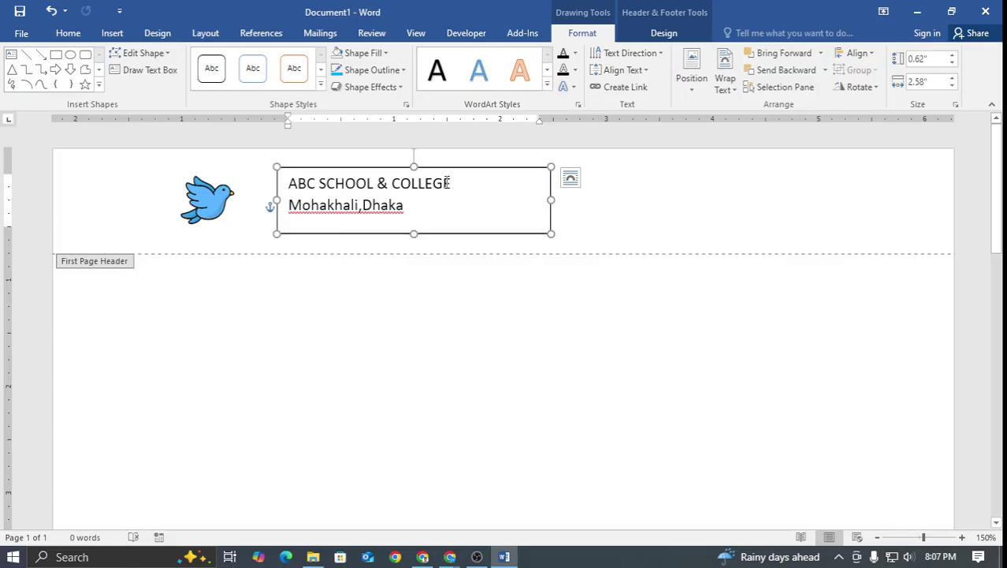
pyautogui.moveTo(422, 183); pyautogui.dragTo(285, 184)
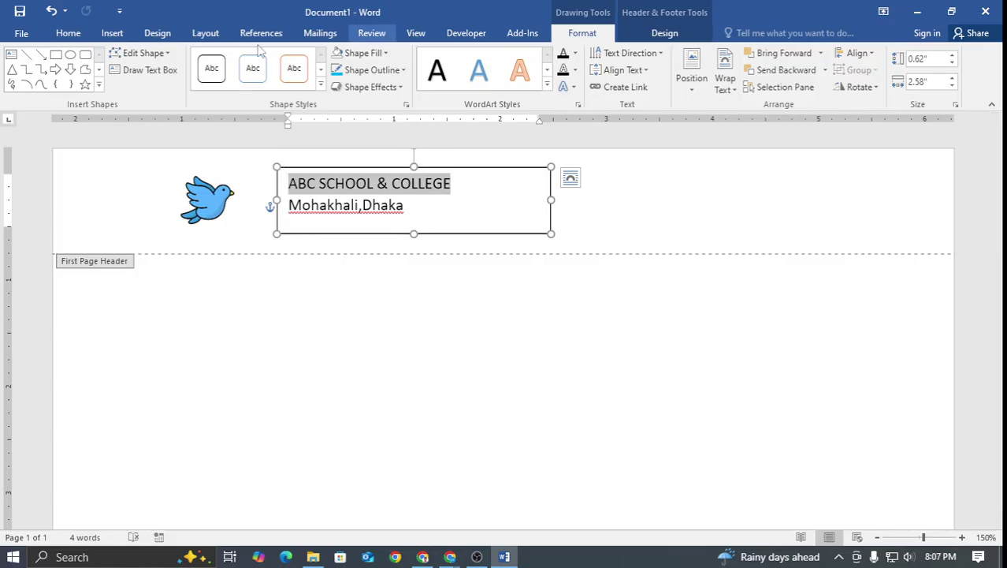
pyautogui.click(70, 33)
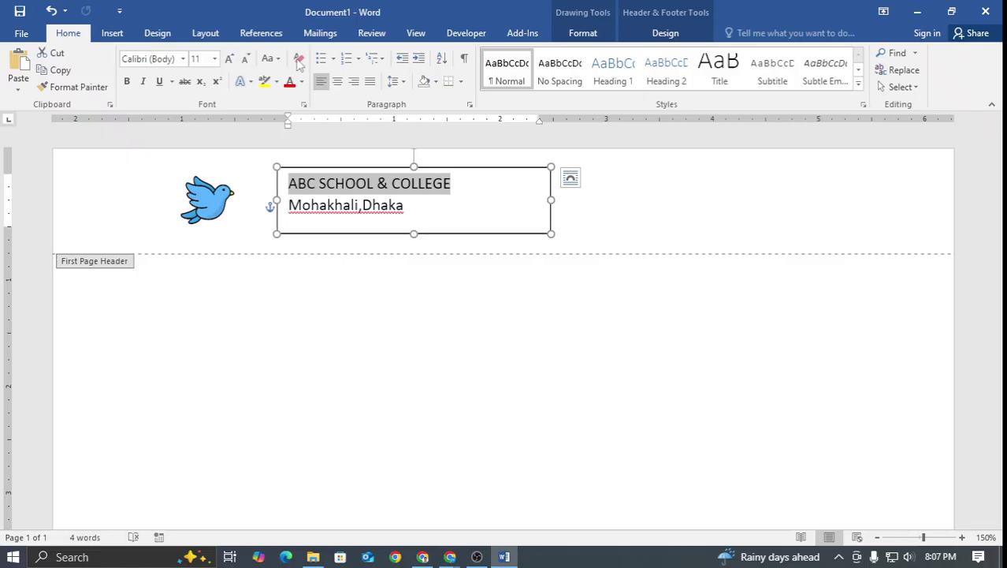
pyautogui.click(227, 61)
pyautogui.click(228, 61)
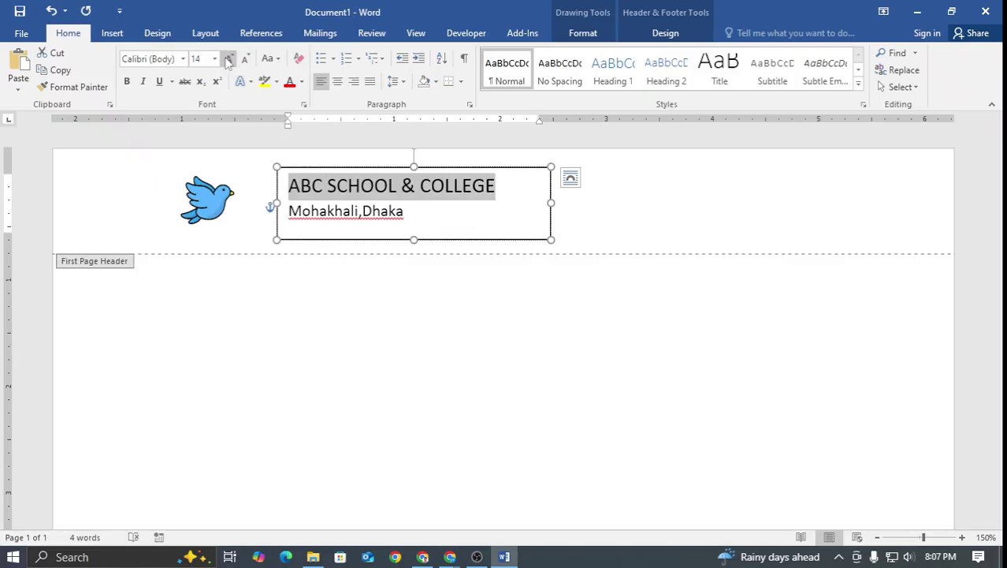
pyautogui.click(228, 60)
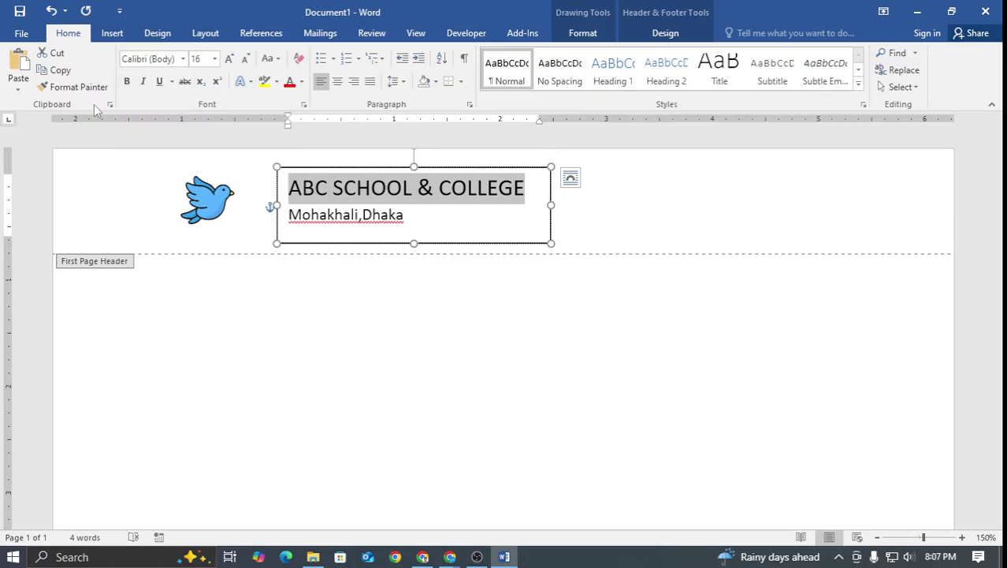
pyautogui.click(126, 83)
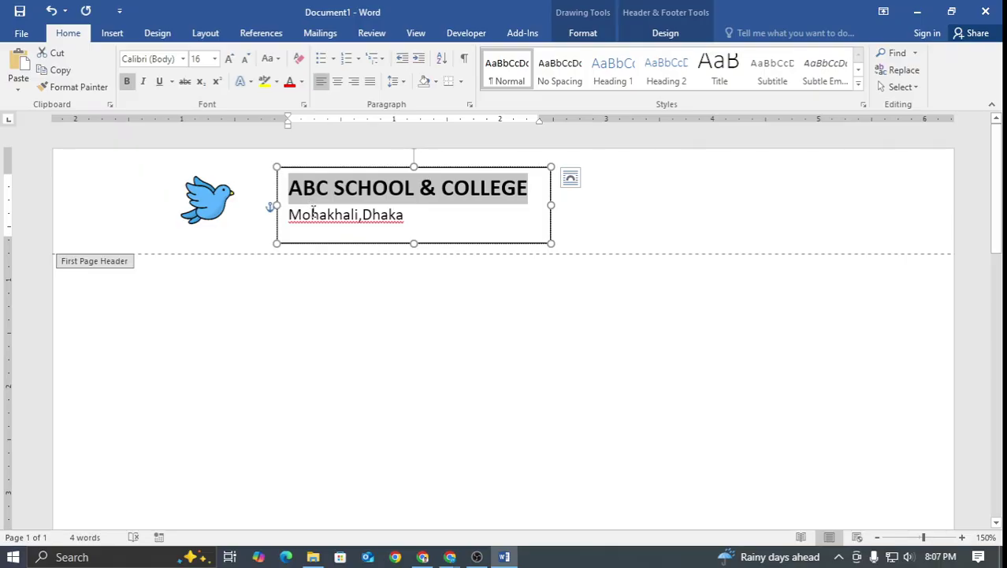
# Widen the header text box to about 5 inches and return to the document body
pyautogui.moveTo(554, 203); pyautogui.dragTo(808, 205)
pyautogui.click(417, 218)
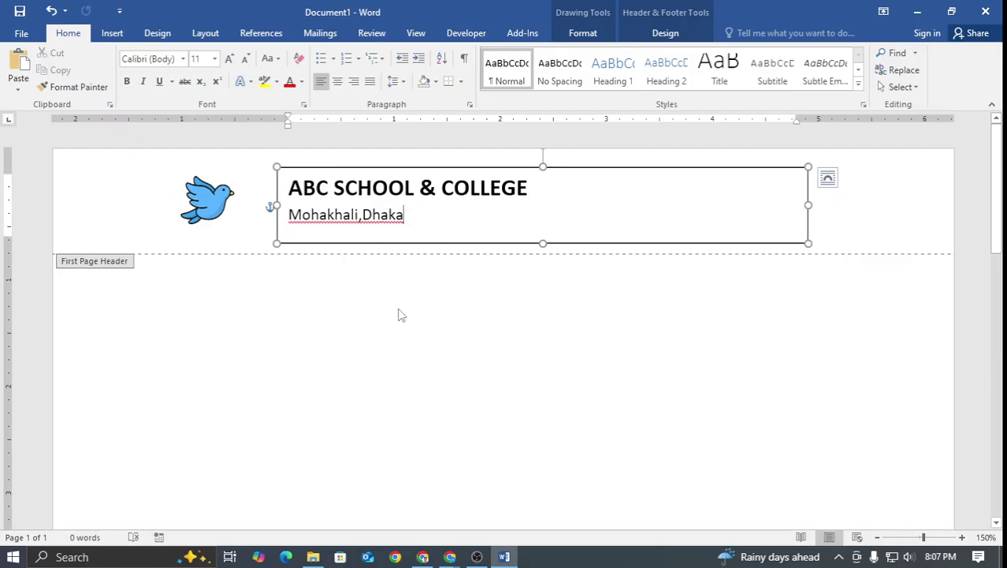
pyautogui.click(614, 168)
pyautogui.doubleClick(345, 378)
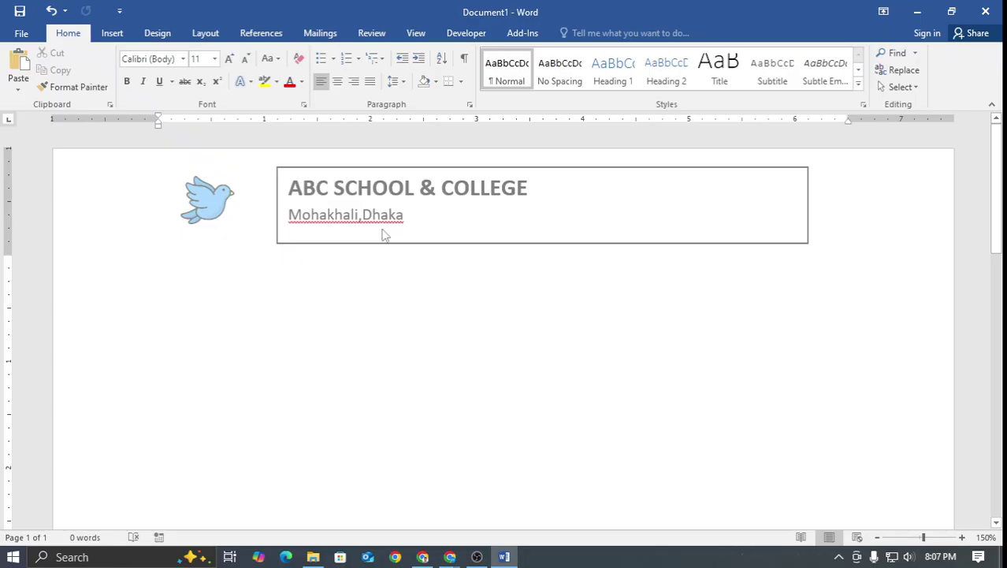
# Remove the outline of the school name text box in the first page header and leave header editing
pyautogui.doubleClick(558, 180)
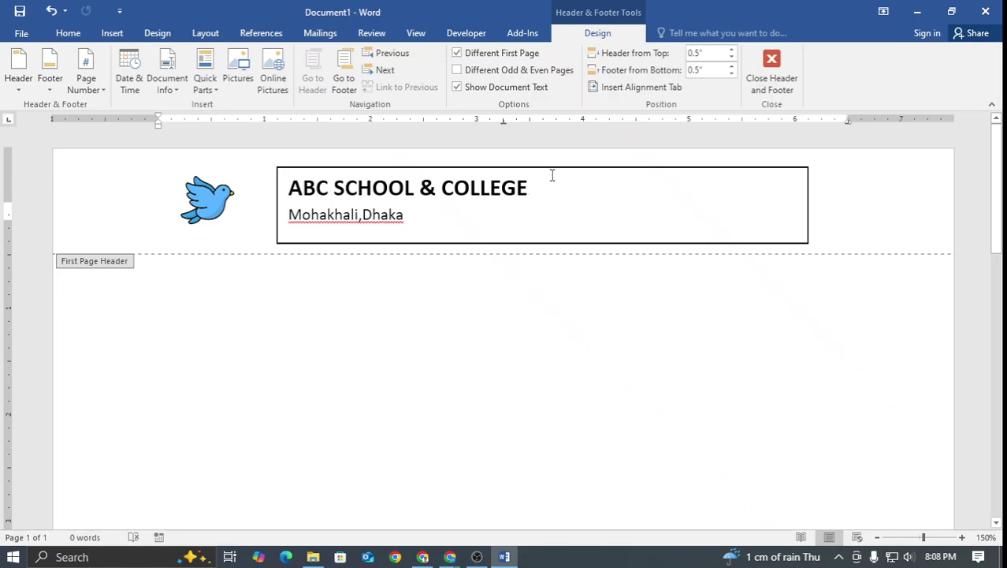
pyautogui.click(555, 168)
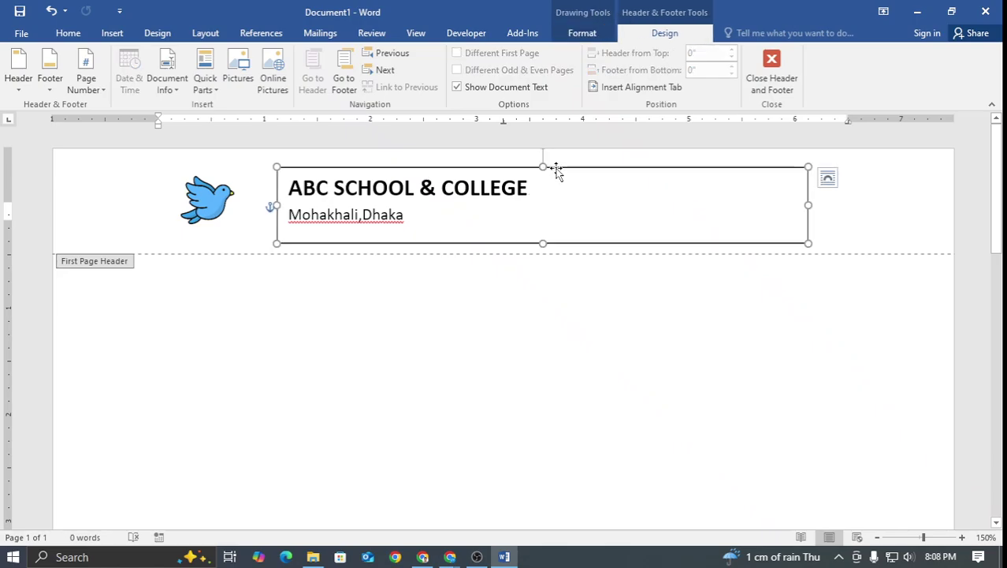
pyautogui.click(68, 33)
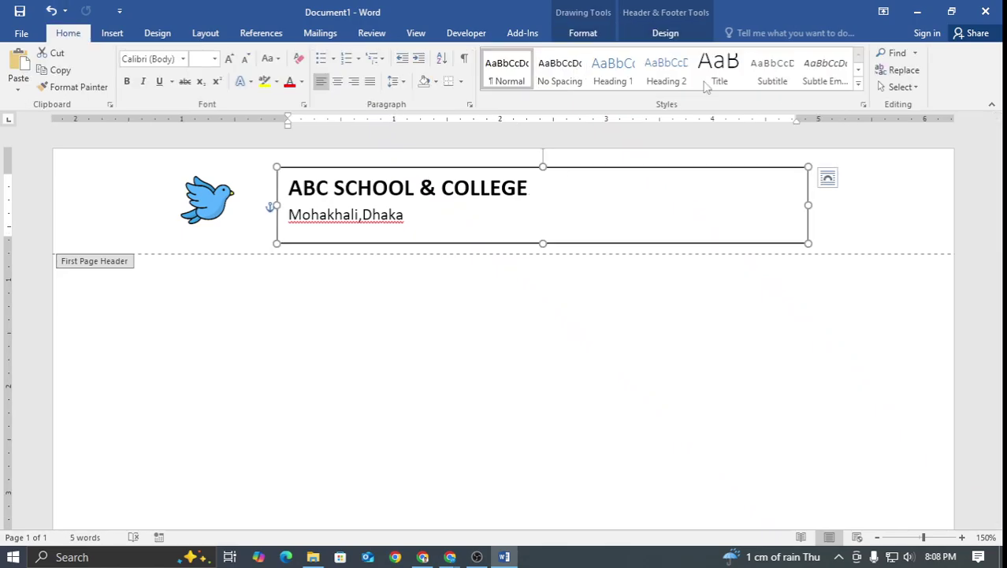
pyautogui.click(158, 34)
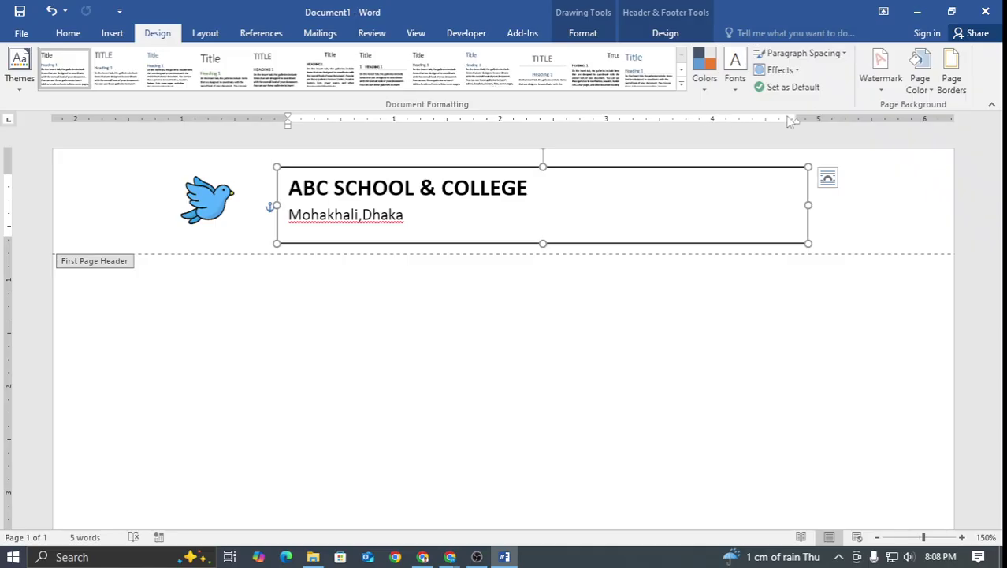
pyautogui.click(511, 168)
pyautogui.rightClick(511, 168)
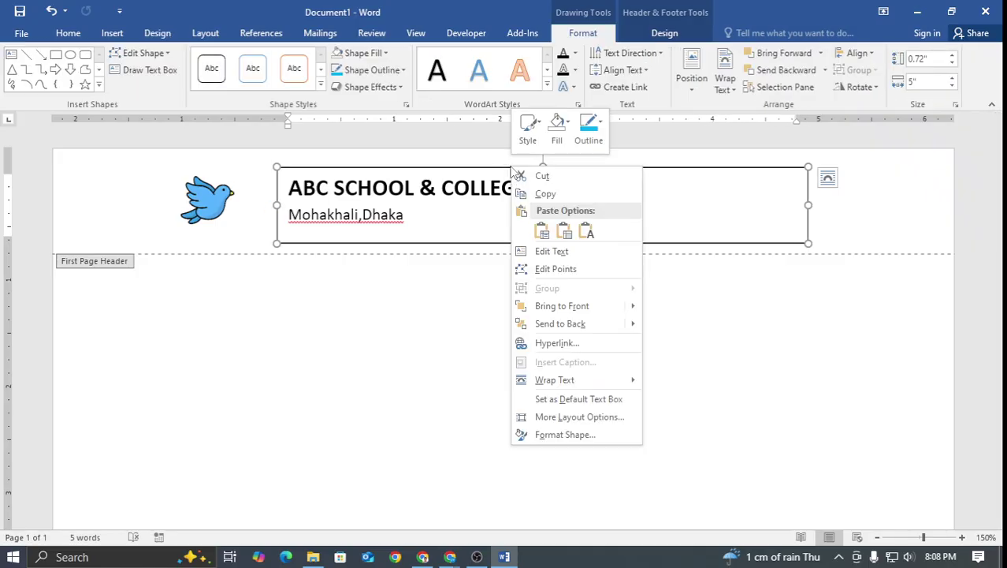
pyautogui.click(589, 128)
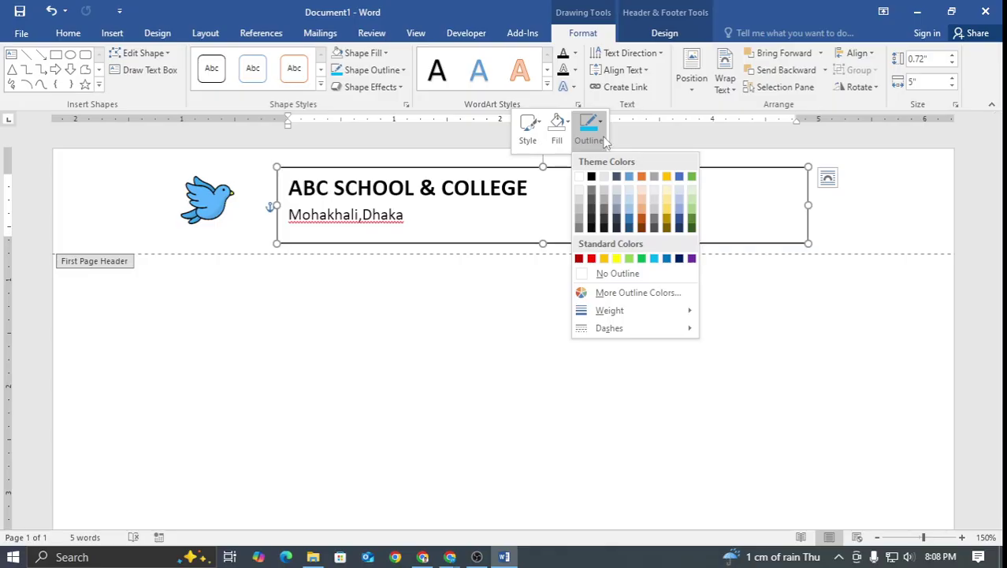
pyautogui.click(611, 276)
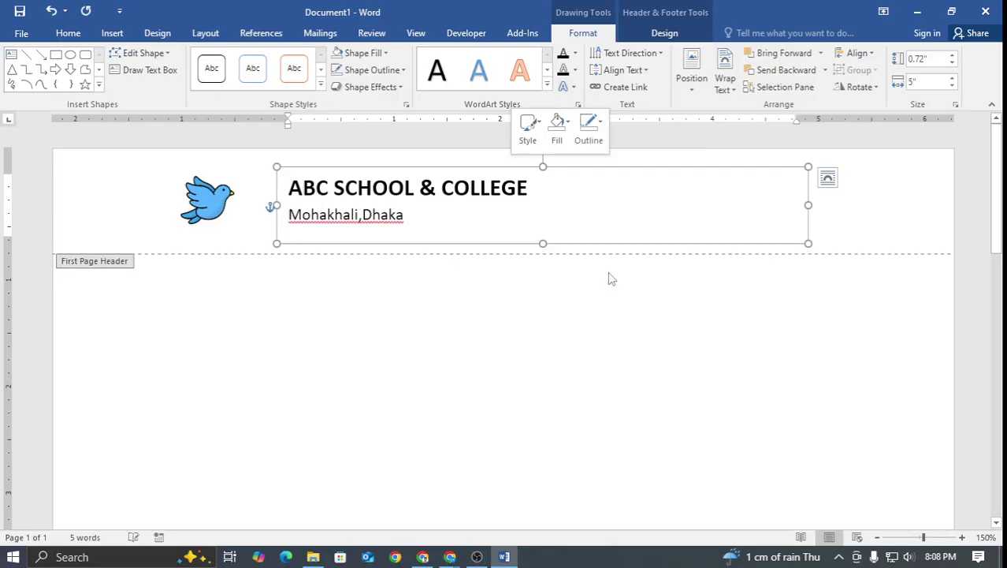
pyautogui.doubleClick(356, 360)
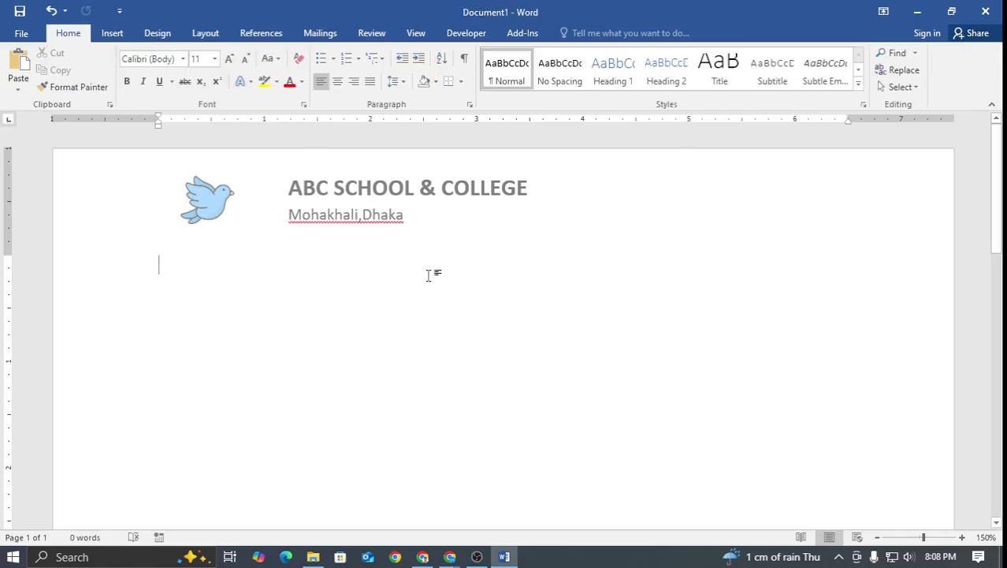
# Enter and delete the test text "ukui" in the body, and insert a blank page
pyautogui.scroll(-2, 376, 225)
pyautogui.scroll(2, 375, 227)
pyautogui.scroll(-3, 373, 223)
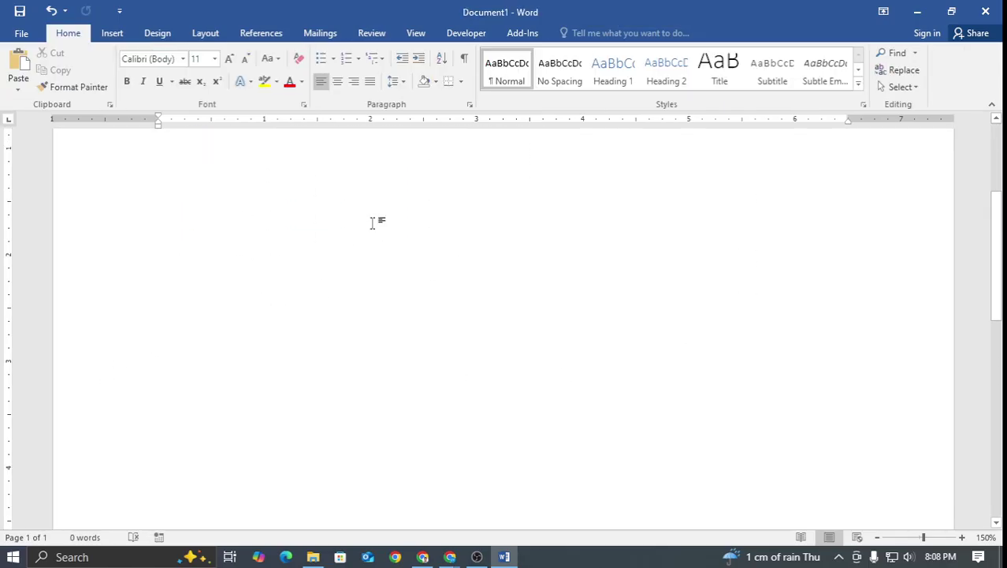
pyautogui.scroll(3, 374, 221)
pyautogui.write('ukui')
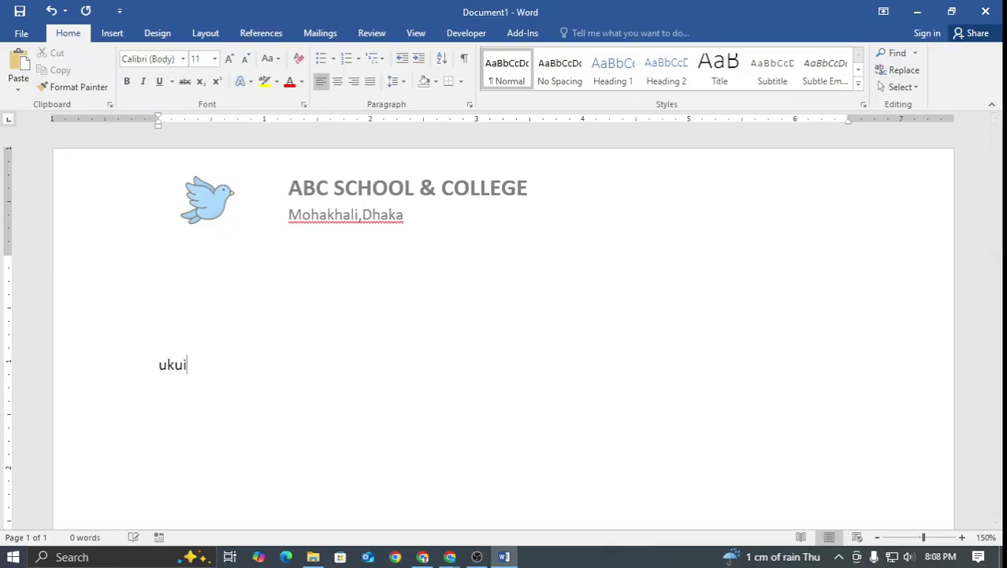
pyautogui.press('BackSpace')
pyautogui.press('BackSpace')
pyautogui.press('BackSpace')
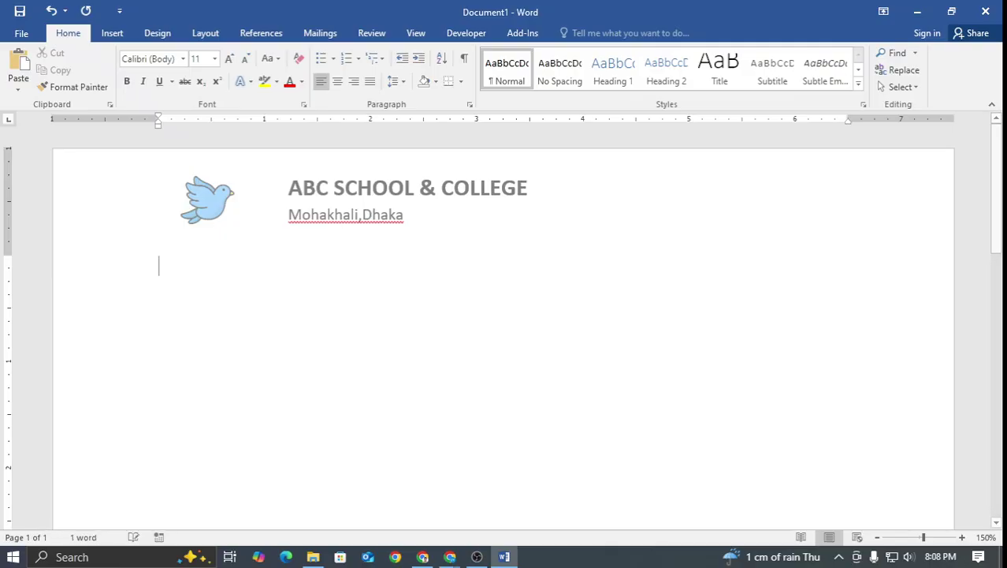
pyautogui.click(111, 32)
pyautogui.click(8, 71)
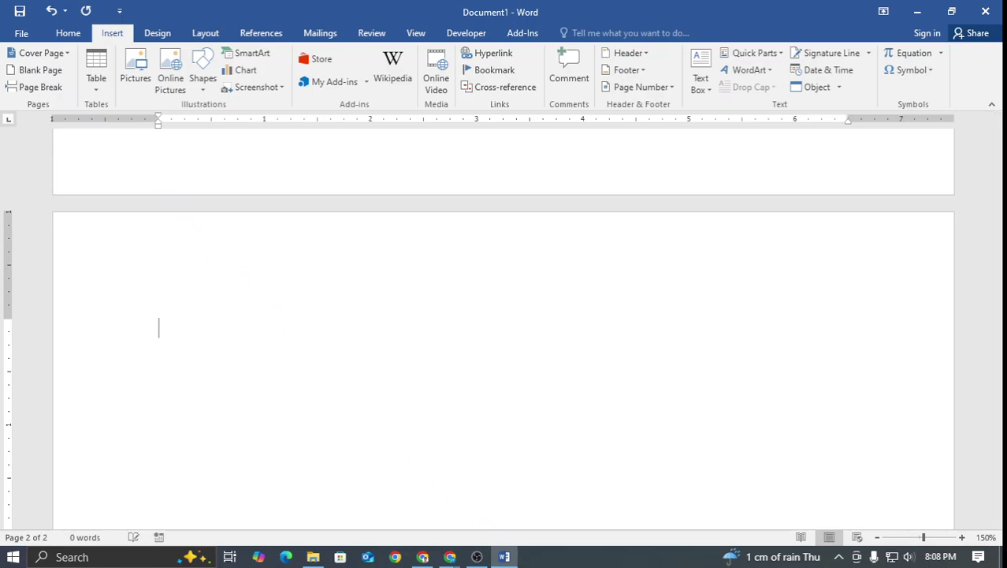
# Enter the test text "ytj" with blank lines below it in the body and add a second page with a page break
pyautogui.write('ytj')
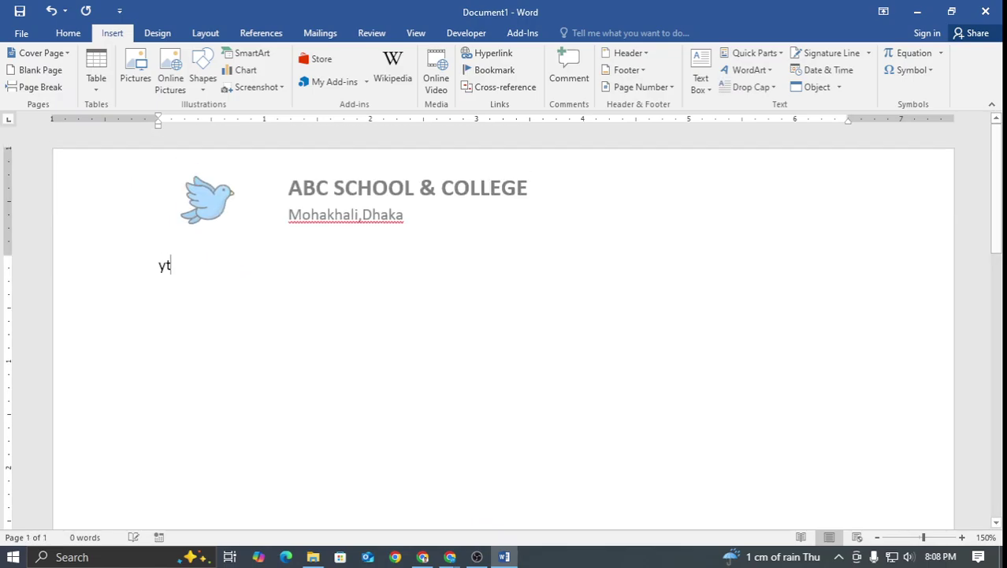
pyautogui.press('Return')
pyautogui.press('Return')
pyautogui.press('Return')
pyautogui.press('Return')
pyautogui.press('Return')
pyautogui.press('Return')
pyautogui.press('Return')
pyautogui.scroll(-5, 504, 316)
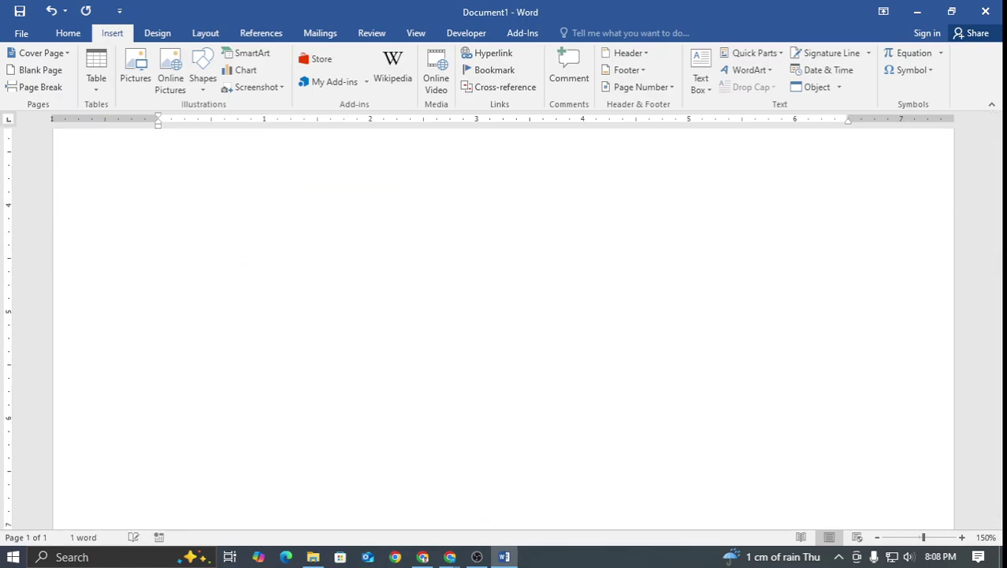
pyautogui.doubleClick(184, 285)
pyautogui.hotkey('ctrl', 'Return')
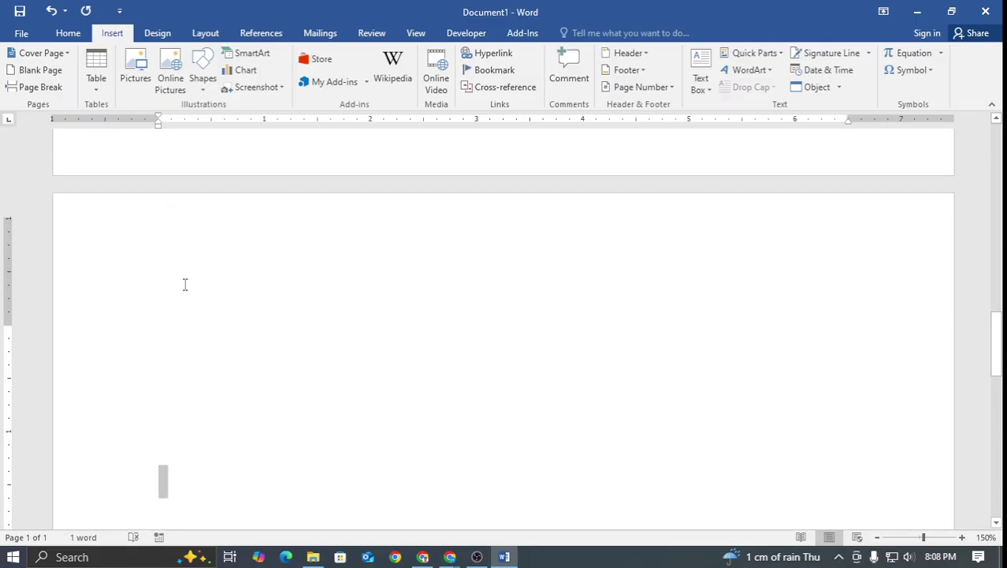
# Open the second page's header, compare it with the first page header, and look through both pages in the body view
pyautogui.doubleClick(188, 281)
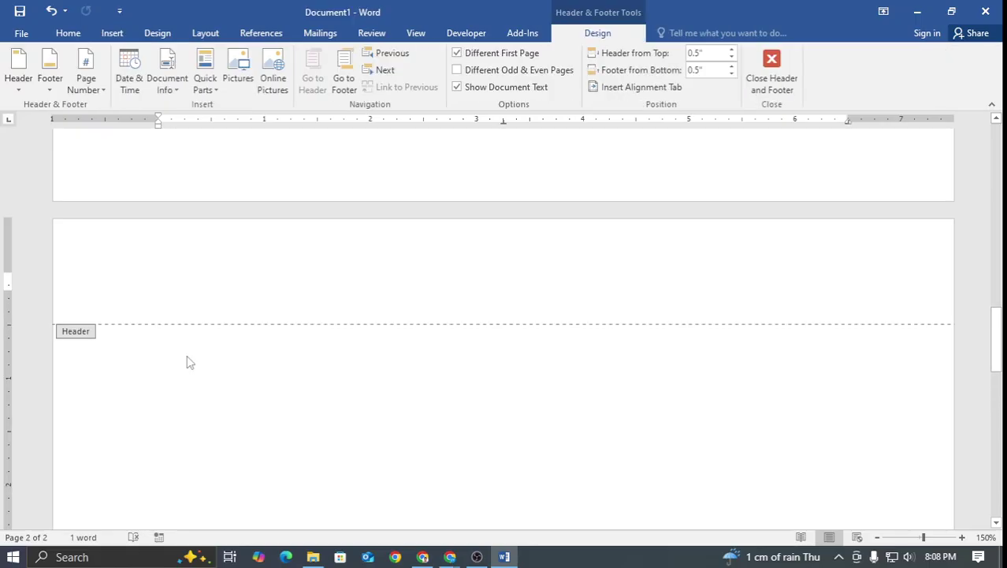
pyautogui.scroll(5, 188, 354)
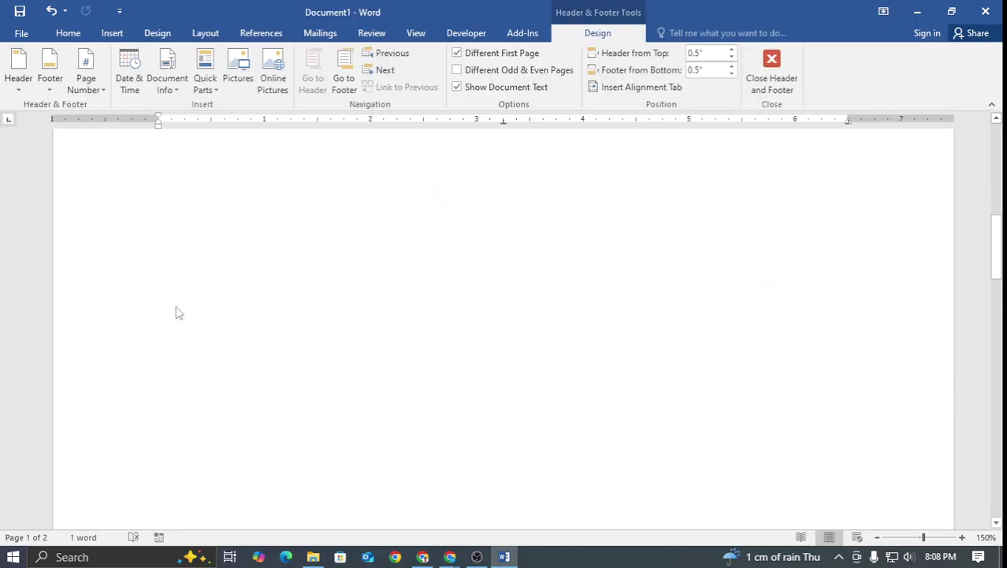
pyautogui.scroll(5, 177, 313)
pyautogui.scroll(-2, 189, 295)
pyautogui.scroll(1, 193, 293)
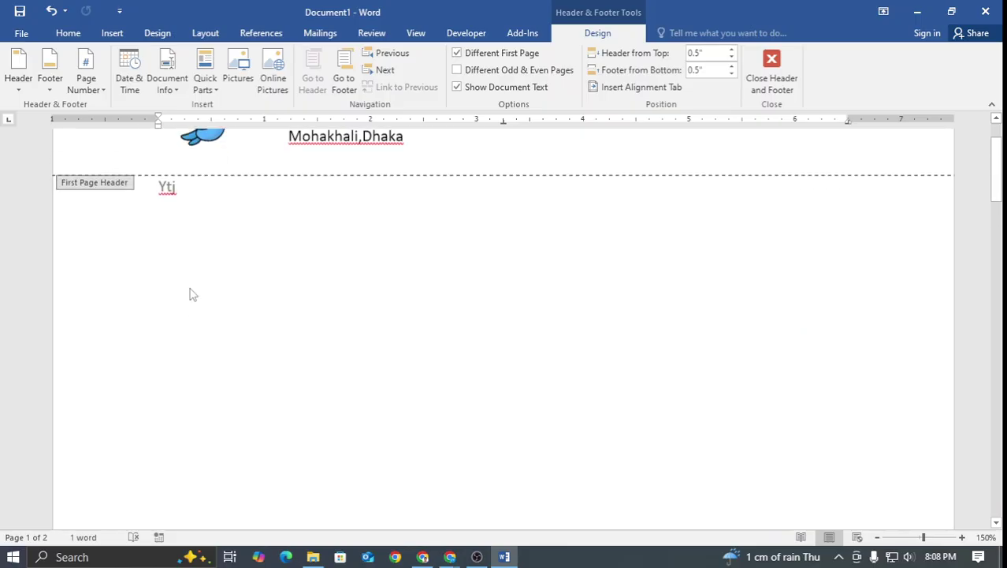
pyautogui.scroll(-10, 191, 293)
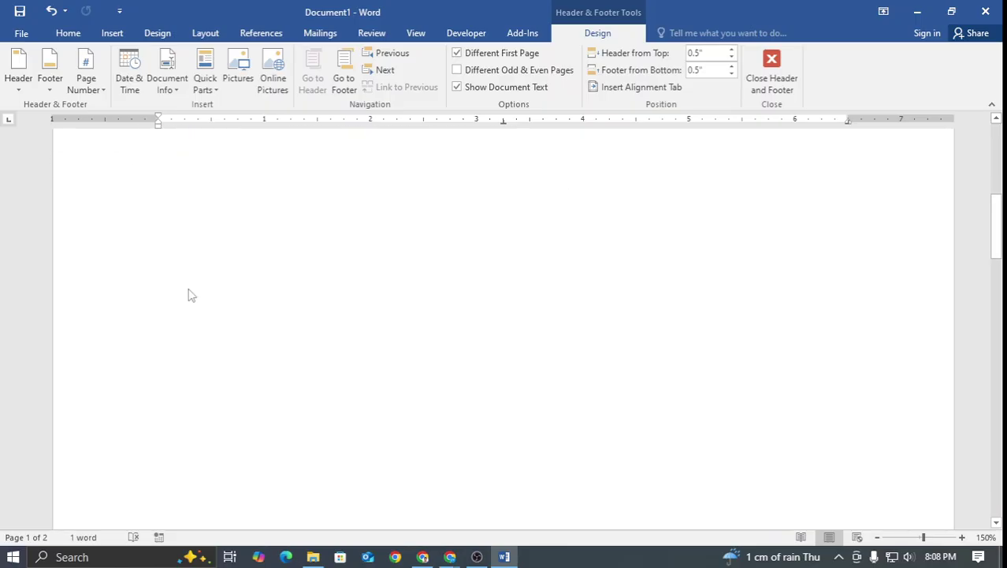
pyautogui.doubleClick(189, 374)
pyautogui.scroll(3, 229, 306)
pyautogui.scroll(-3, 203, 387)
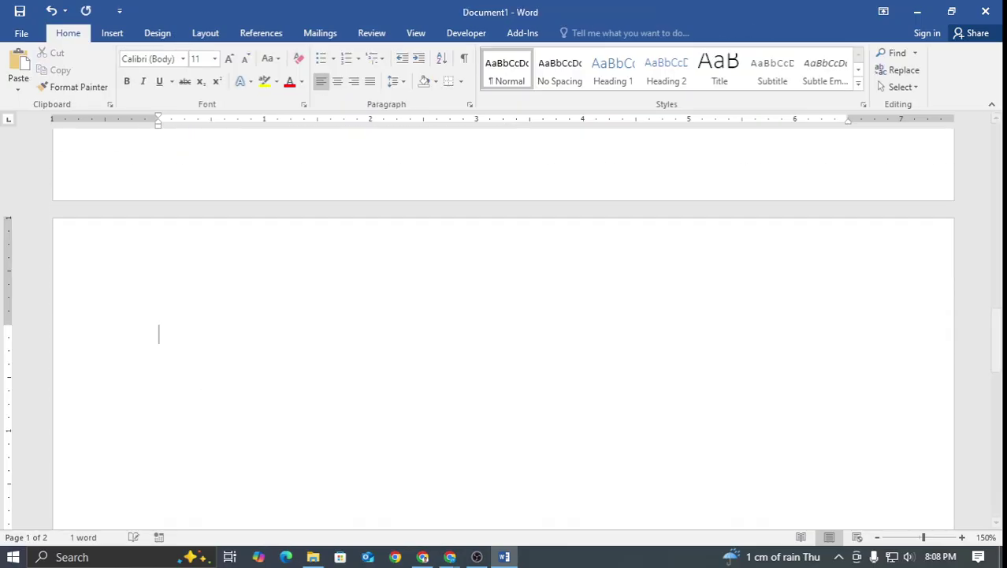
pyautogui.scroll(1, 211, 344)
pyautogui.scroll(-6, 236, 312)
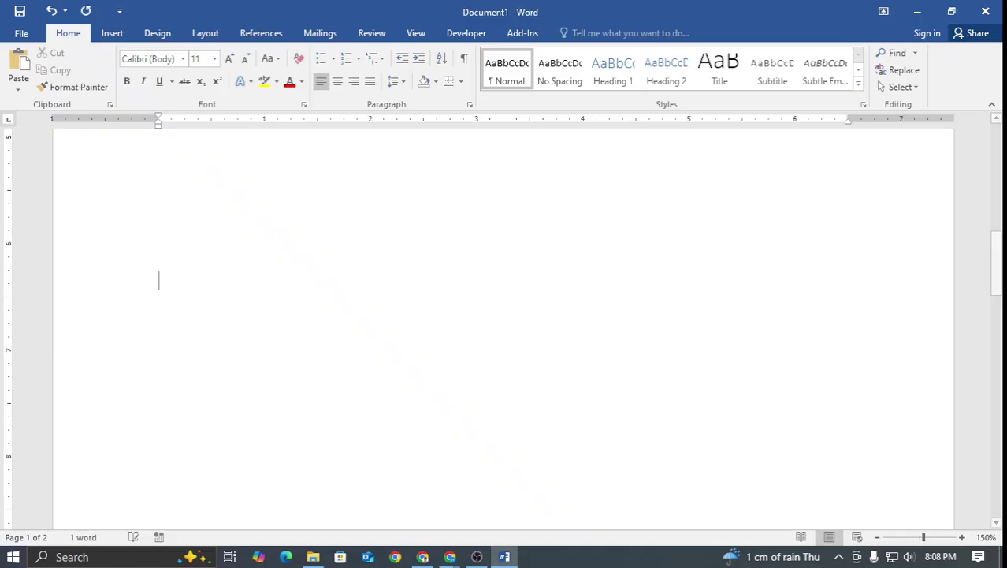
pyautogui.scroll(6, 243, 301)
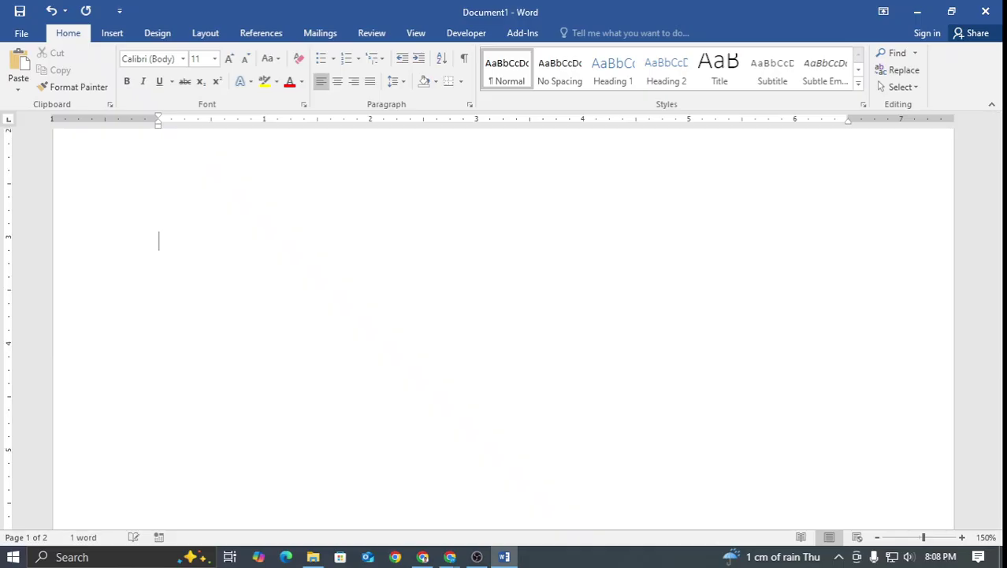
pyautogui.scroll(5, 504, 316)
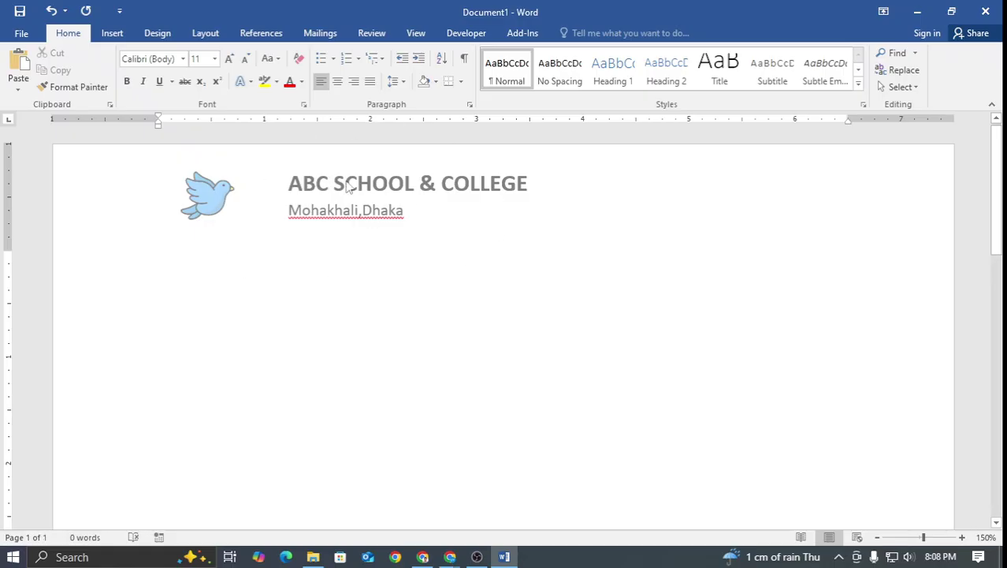
# Check the letterhead page in the print preview and return to the document
pyautogui.hotkey('ctrl', 'p')
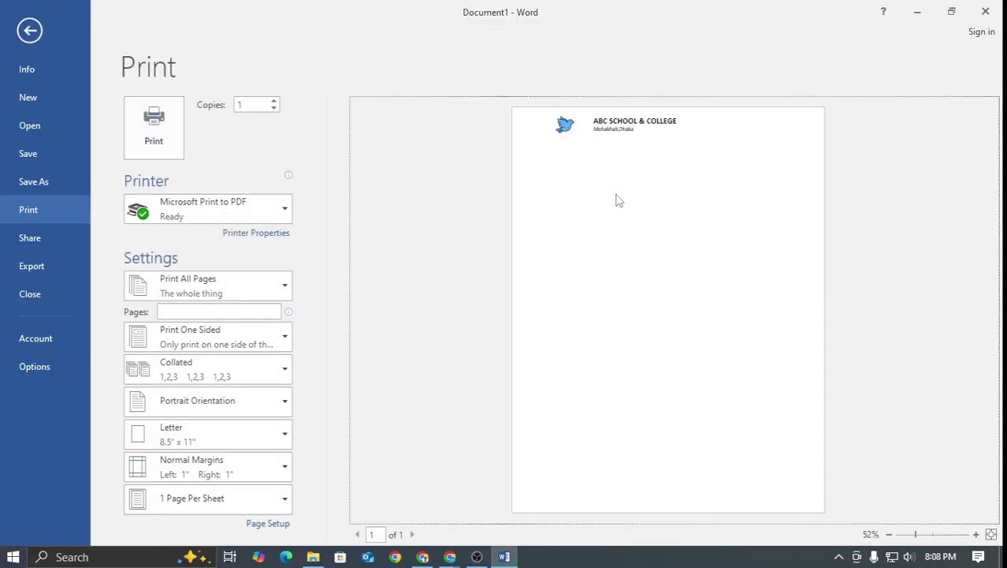
pyautogui.press('Escape')
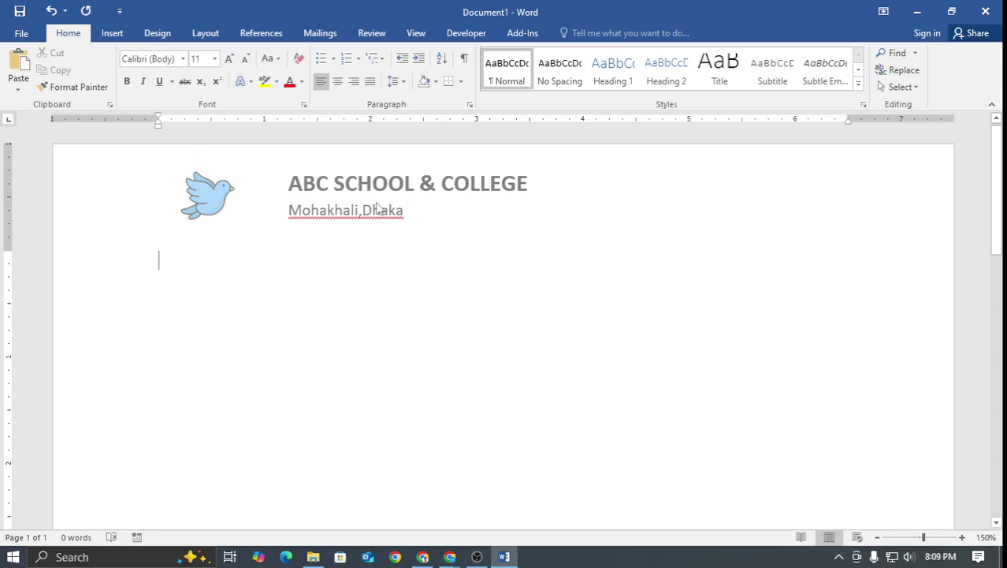
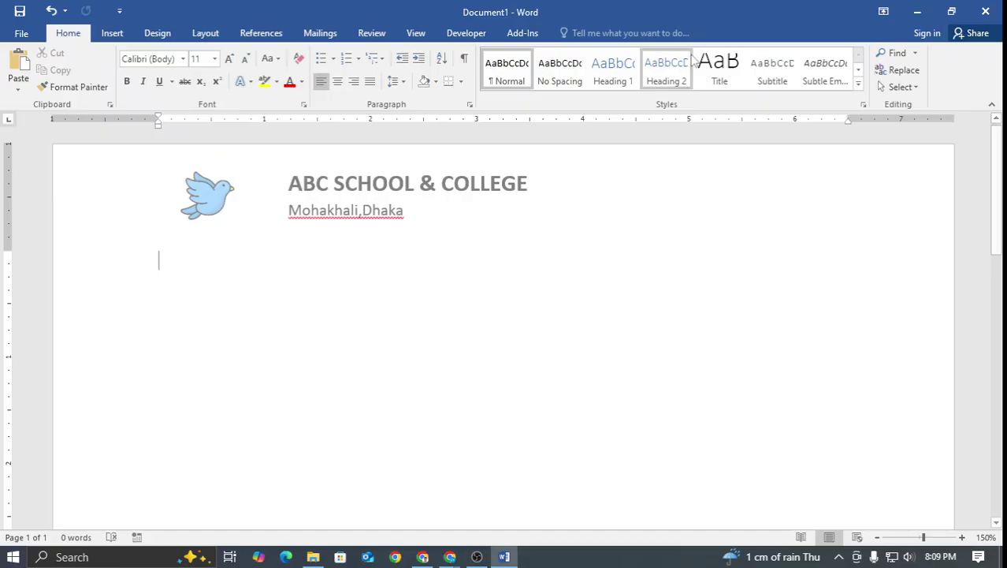
# Turn off the Different First Page option for the header and insert the picture bird.png into it
pyautogui.doubleClick(634, 199)
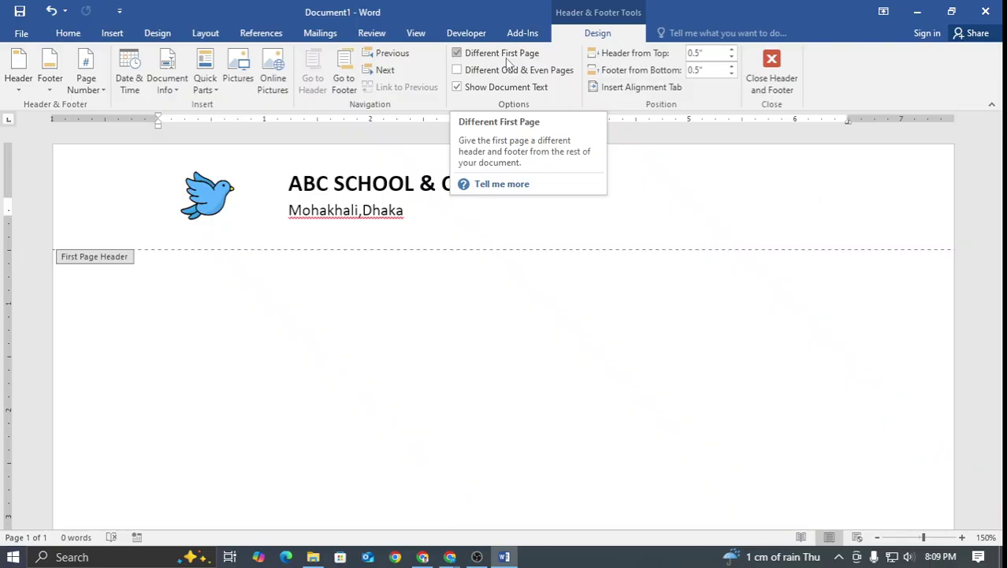
pyautogui.click(457, 54)
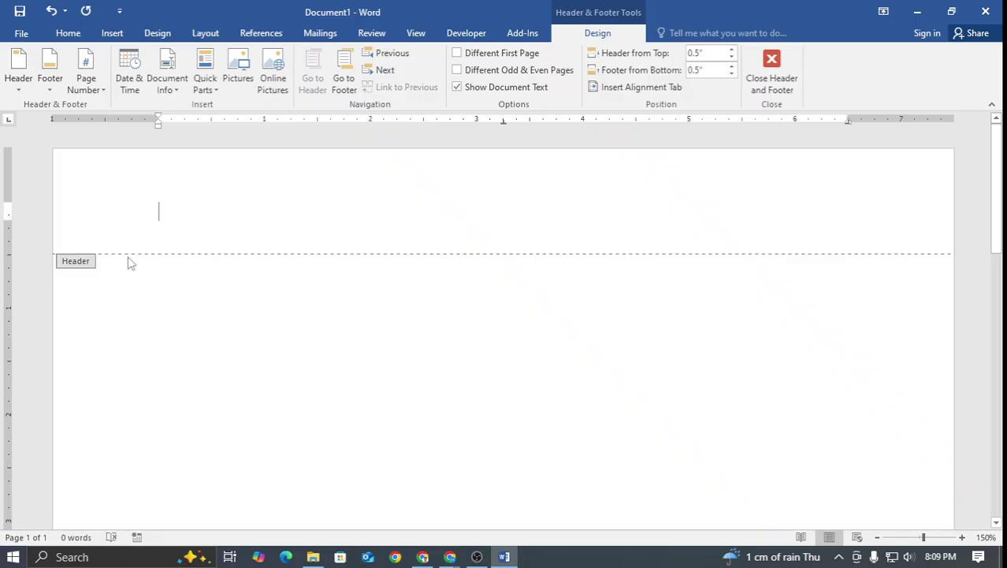
pyautogui.click(241, 64)
pyautogui.scroll(-3, 278, 197)
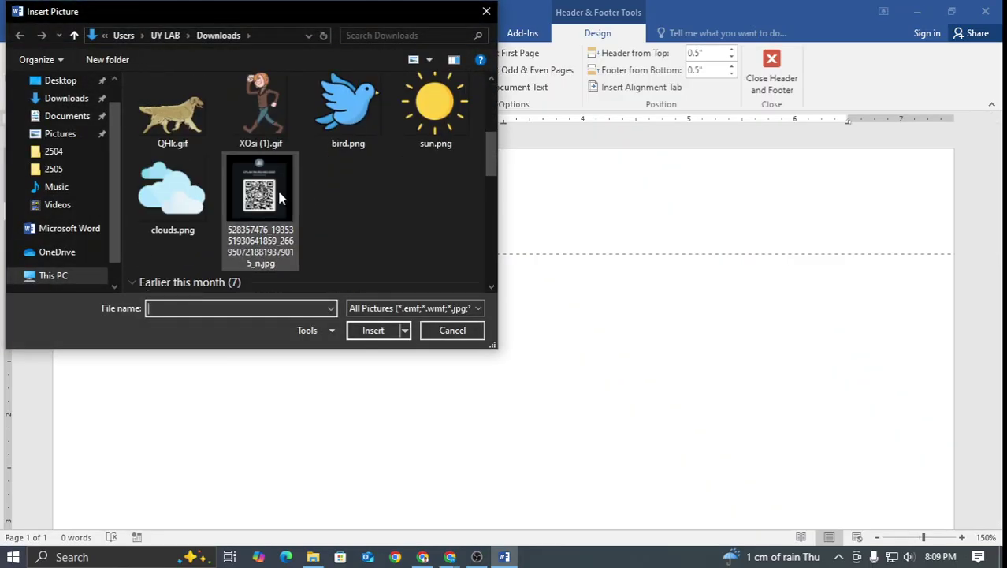
pyautogui.doubleClick(340, 119)
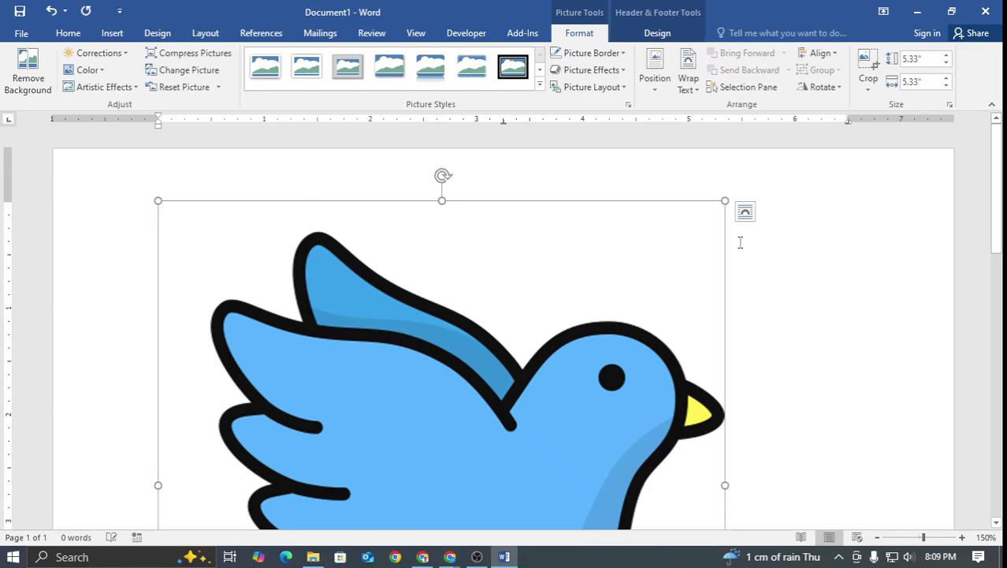
# Set the bird picture's text wrapping to Tight and shrink it to about 0.88 inches square
pyautogui.click(745, 211)
pyautogui.click(821, 302)
pyautogui.scroll(-3, 683, 414)
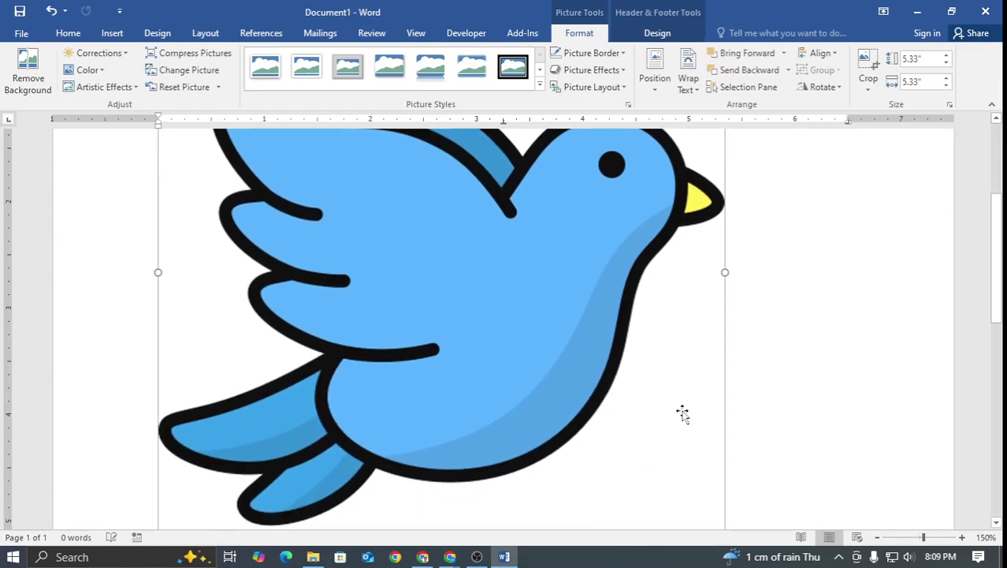
pyautogui.scroll(-3, 682, 414)
pyautogui.moveTo(726, 342); pyautogui.dragTo(467, 106)
pyautogui.scroll(4, 454, 311)
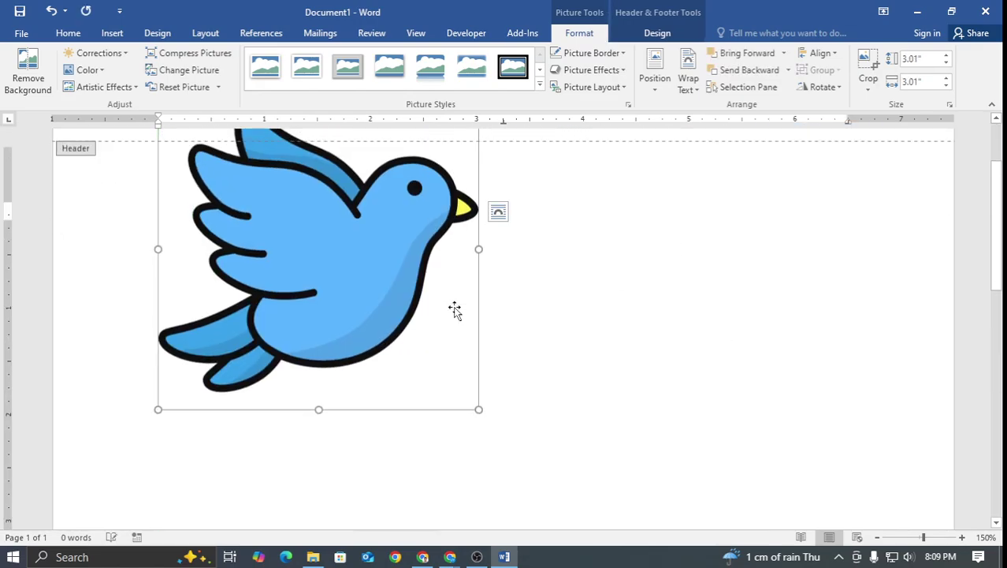
pyautogui.scroll(2, 455, 310)
pyautogui.moveTo(478, 521); pyautogui.dragTo(252, 295)
# Move the bird picture up inside the header area and reduce it to about 0.76 inches square
pyautogui.click(271, 211)
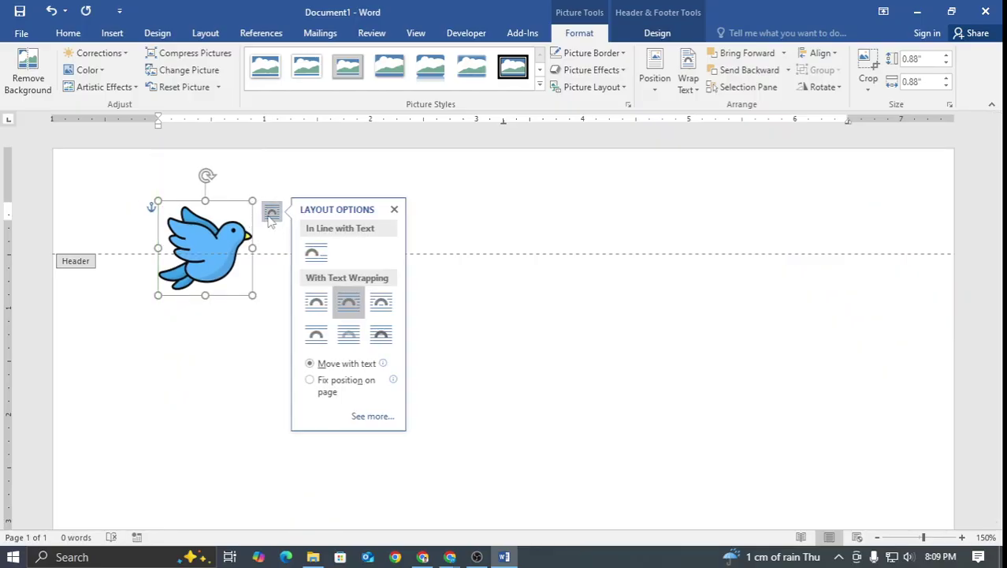
pyautogui.click(194, 238)
pyautogui.moveTo(194, 238); pyautogui.dragTo(227, 190)
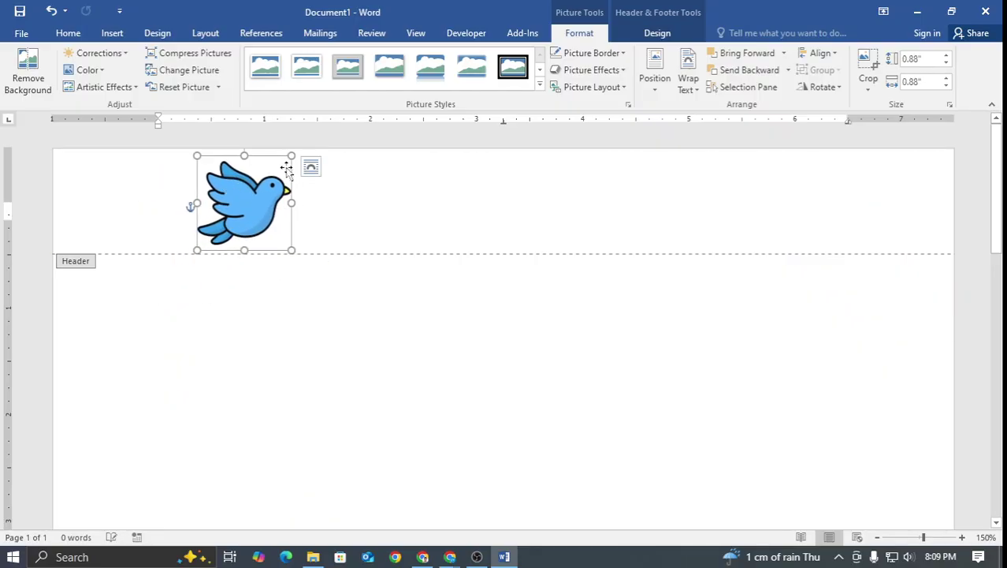
pyautogui.moveTo(291, 156); pyautogui.dragTo(280, 168)
pyautogui.moveTo(251, 201); pyautogui.dragTo(274, 191)
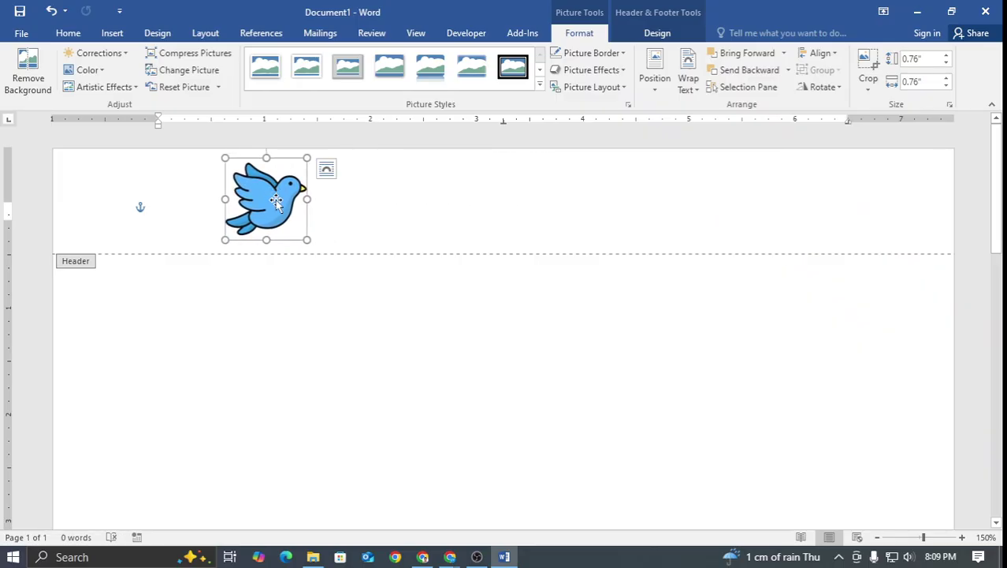
pyautogui.moveTo(267, 200); pyautogui.dragTo(269, 200)
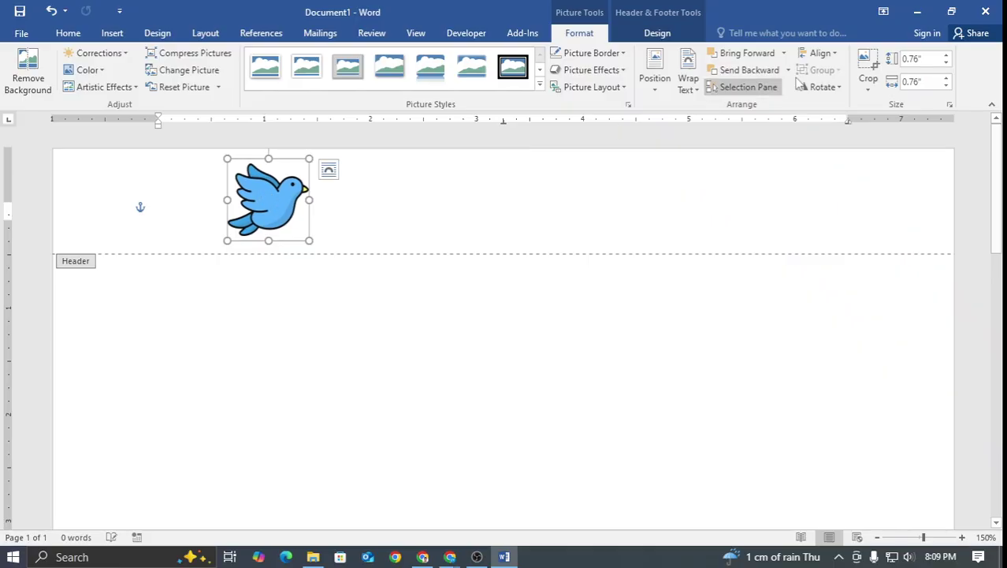
# Insert a simple text box in the header with two lines, "Rgegrgerogpeiousg ergo er" and "ergergergergerg"
pyautogui.click(110, 32)
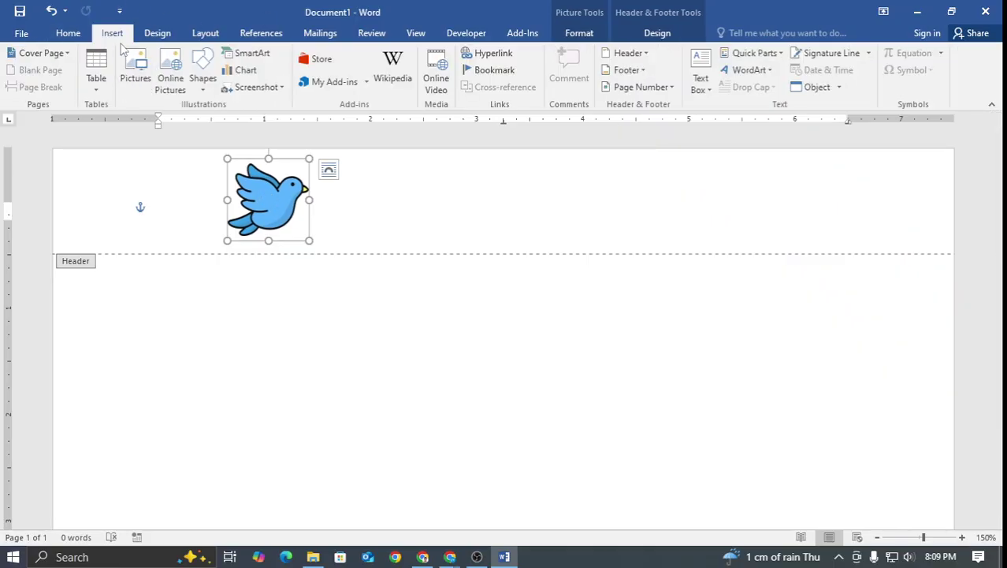
pyautogui.click(701, 77)
pyautogui.click(715, 161)
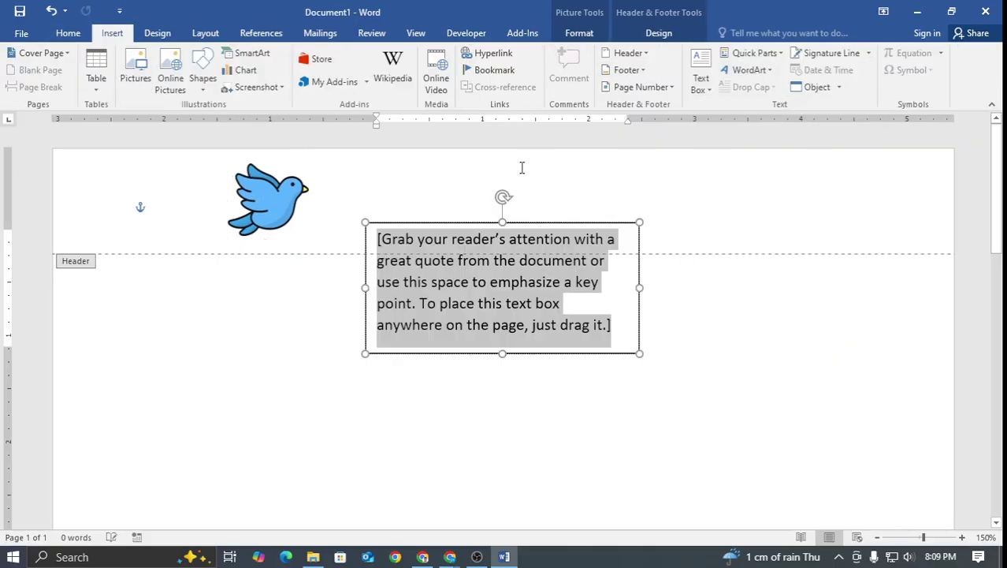
pyautogui.write('rgegrgerogpeiousg')
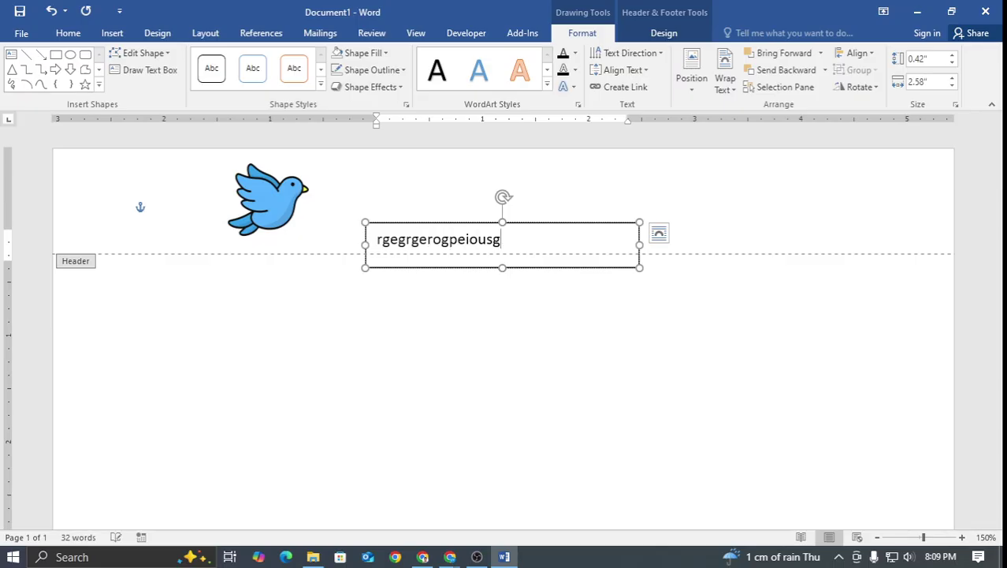
pyautogui.write(' ergo er')
pyautogui.press('Return')
pyautogui.write('ergergergerger')
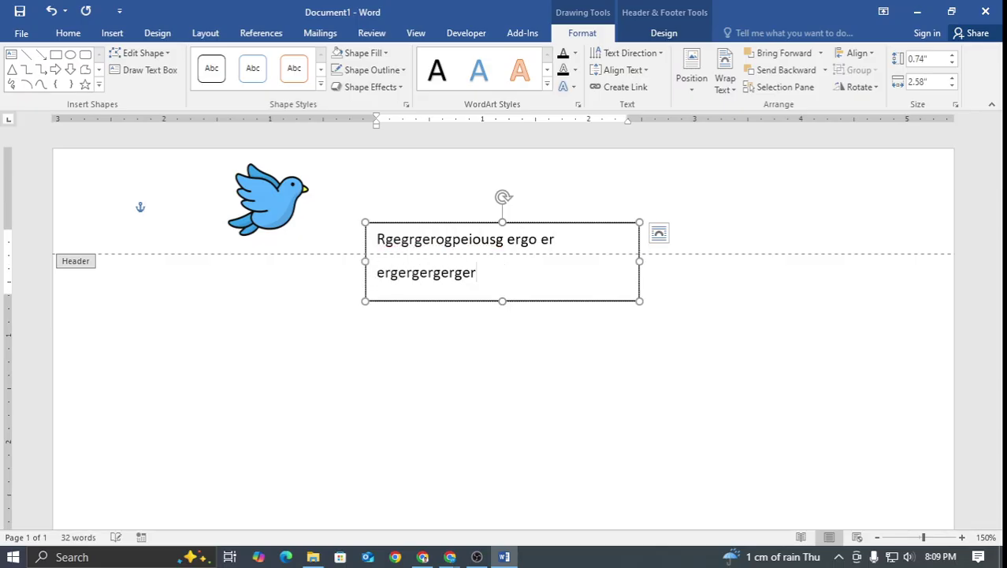
pyautogui.write('g')
# Move the text box up into the header area and remove its outline
pyautogui.moveTo(574, 221); pyautogui.dragTo(565, 173)
pyautogui.rightClick(566, 173)
pyautogui.click(642, 136)
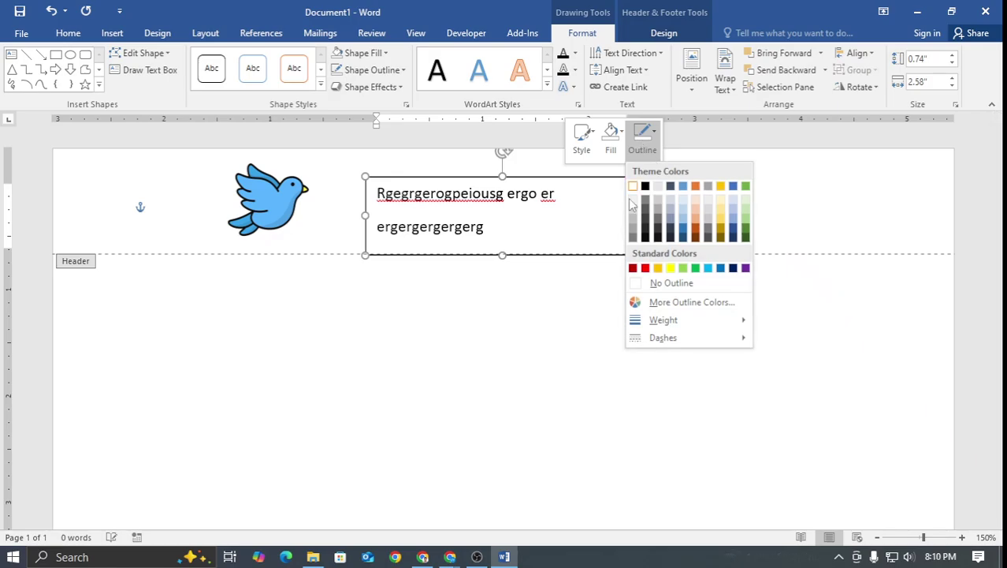
pyautogui.click(654, 283)
pyautogui.moveTo(523, 178); pyautogui.dragTo(518, 165)
# Move the bird picture directly beside the header text and return to the document body
pyautogui.click(267, 202)
pyautogui.moveTo(266, 201); pyautogui.dragTo(310, 217)
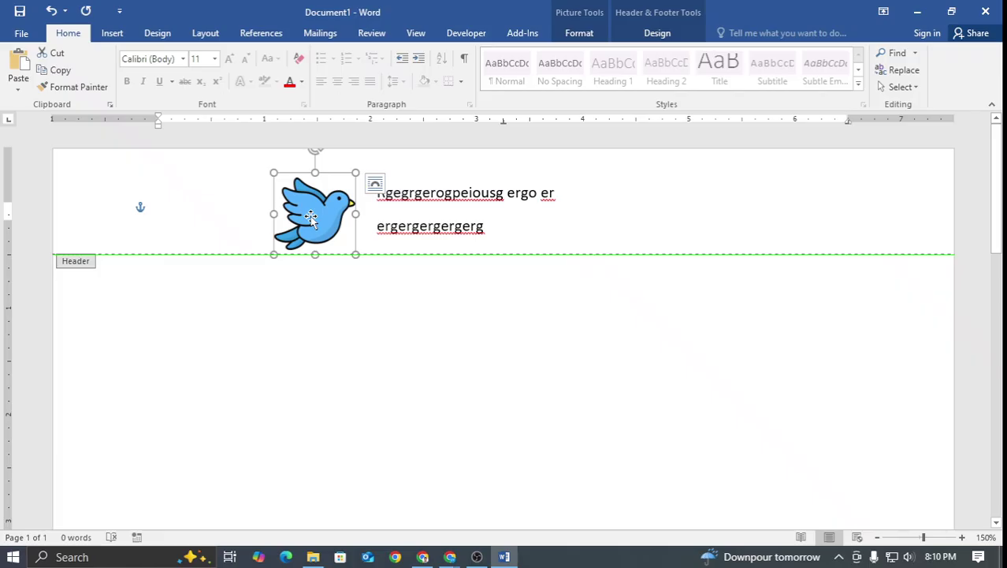
pyautogui.doubleClick(527, 376)
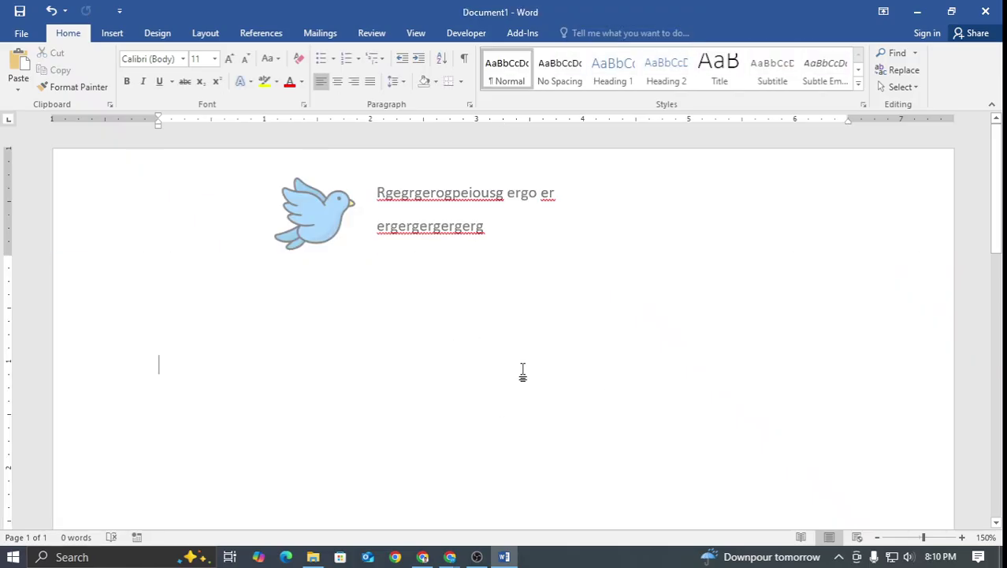
# Add blank lines until the document reaches its third page and enter the sample text "ytyjtyjty" there
pyautogui.press('Return')
pyautogui.press('Return')
pyautogui.press('Return')
pyautogui.press('Return')
pyautogui.press('Return')
pyautogui.press('Return')
pyautogui.press('Return')
pyautogui.press('Return')
pyautogui.press('Return')
pyautogui.press('Return')
pyautogui.press('Return')
pyautogui.press('Return')
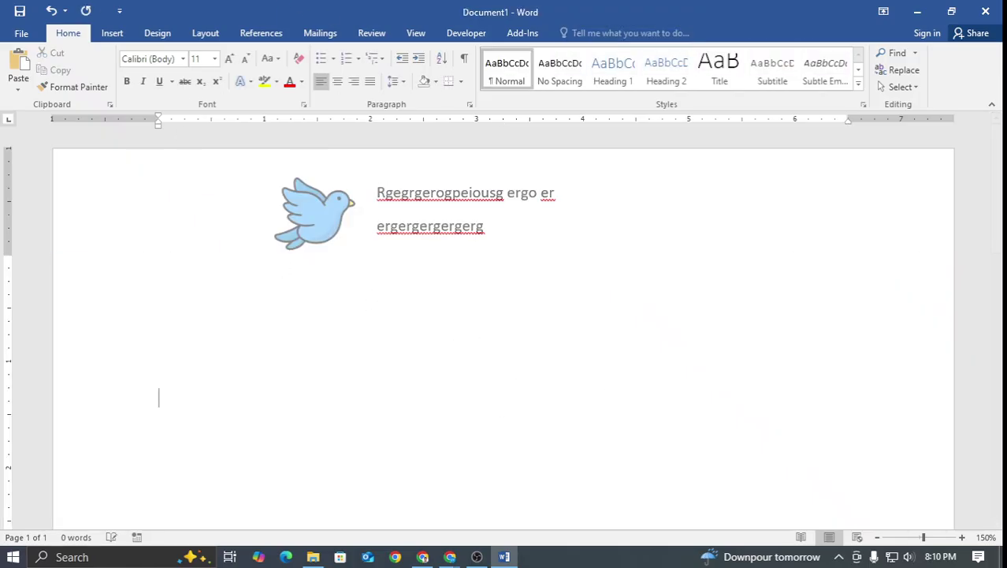
pyautogui.press('Return')
pyautogui.press('Return')
pyautogui.press('Return')
pyautogui.press('Return')
pyautogui.press('Return')
pyautogui.press('Return')
pyautogui.press('Return')
pyautogui.press('Return')
pyautogui.press('Return')
pyautogui.press('Return')
pyautogui.press('Return')
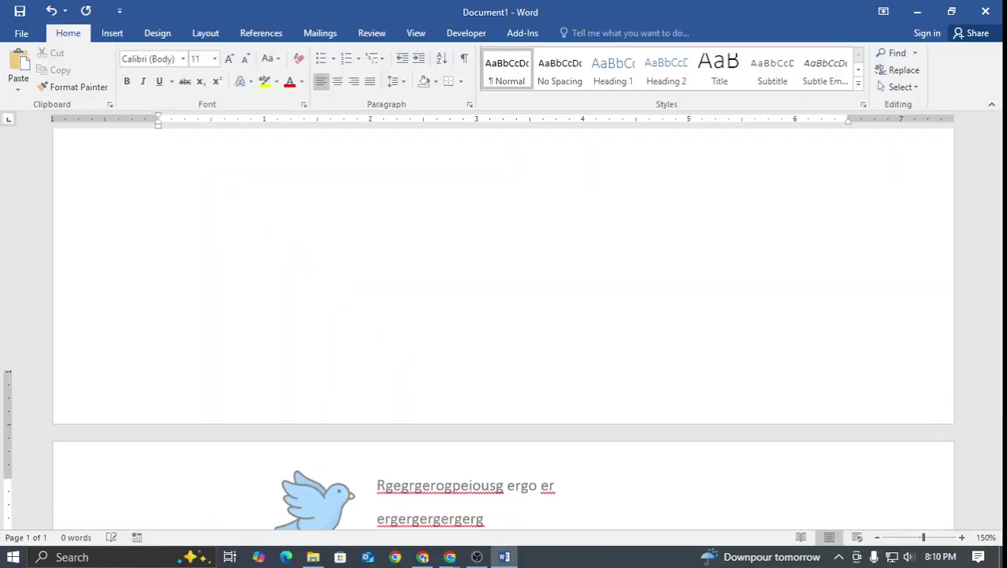
pyautogui.press('Return')
pyautogui.press('Return')
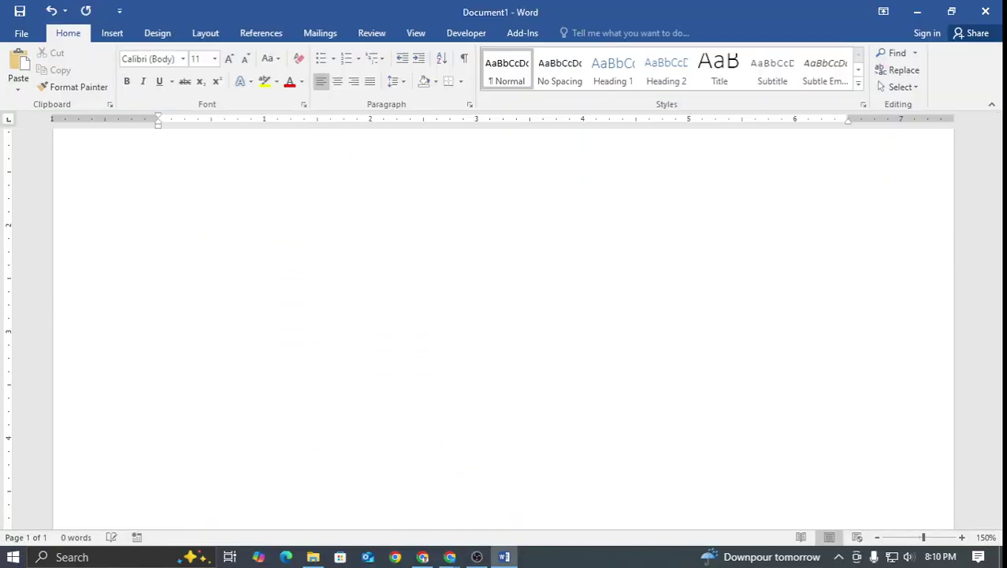
pyautogui.write('ytjtyjty')
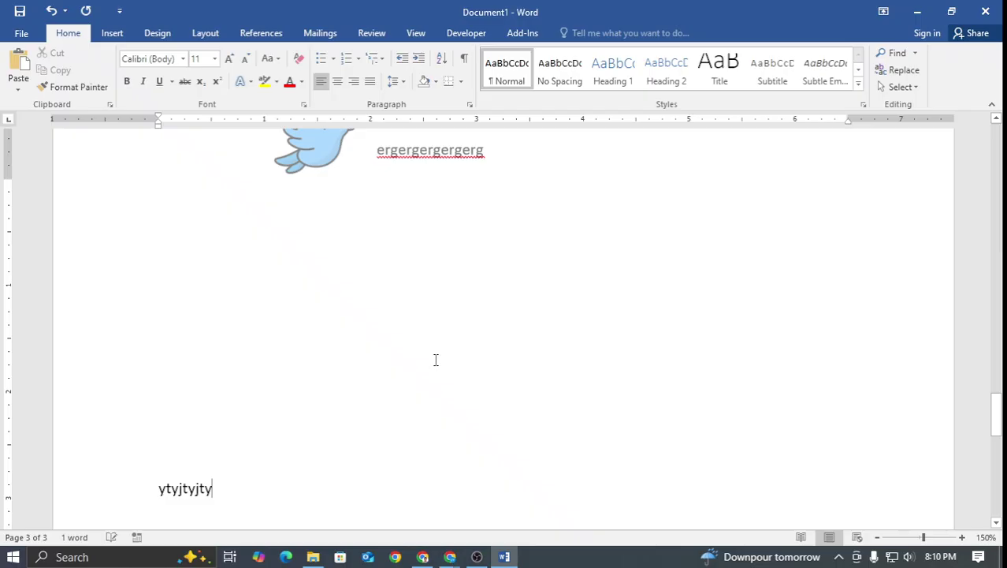
# Check the header on all three pages in the print preview and return to the document
pyautogui.hotkey('ctrl', 'p')
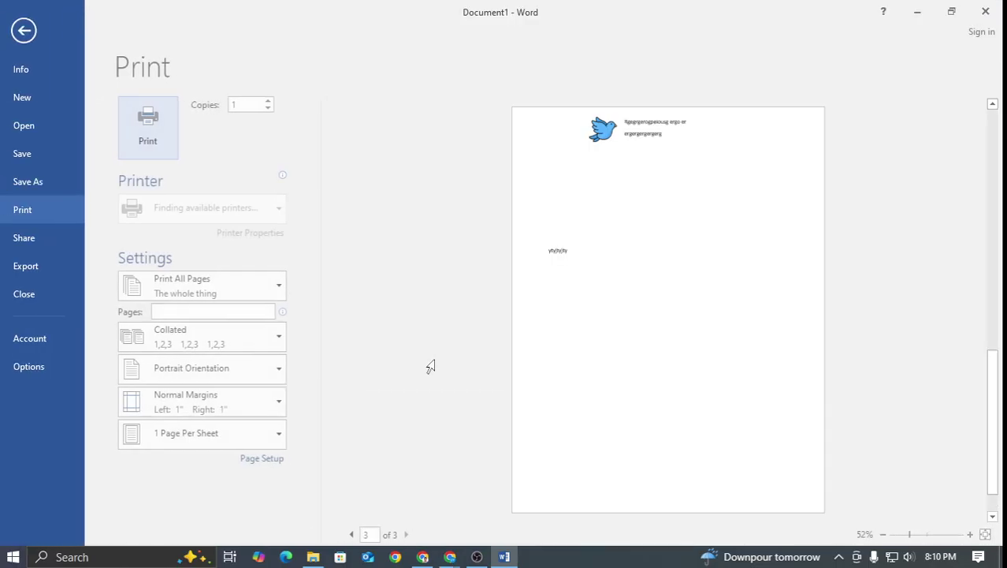
pyautogui.scroll(2, 754, 268)
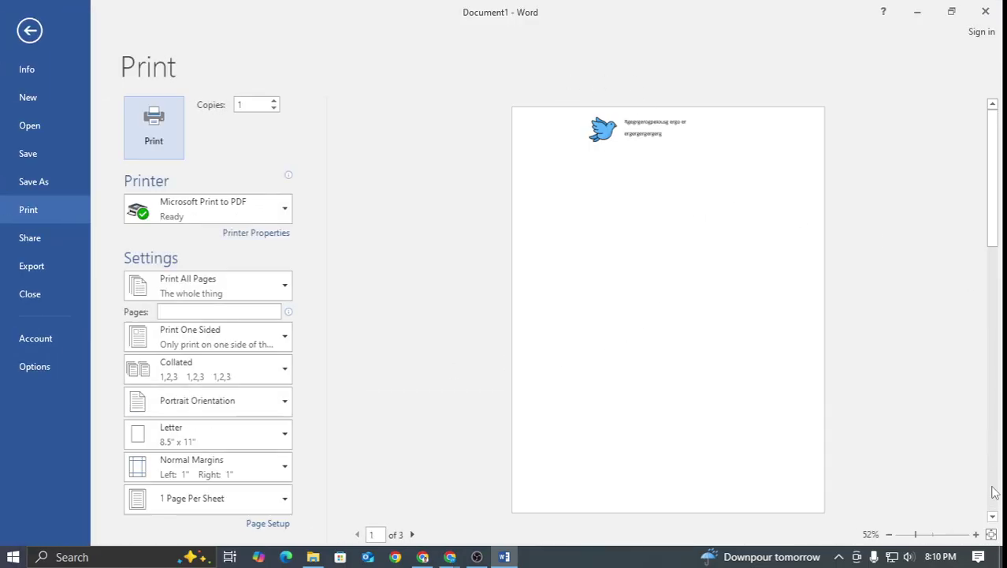
pyautogui.click(993, 517)
pyautogui.click(994, 517)
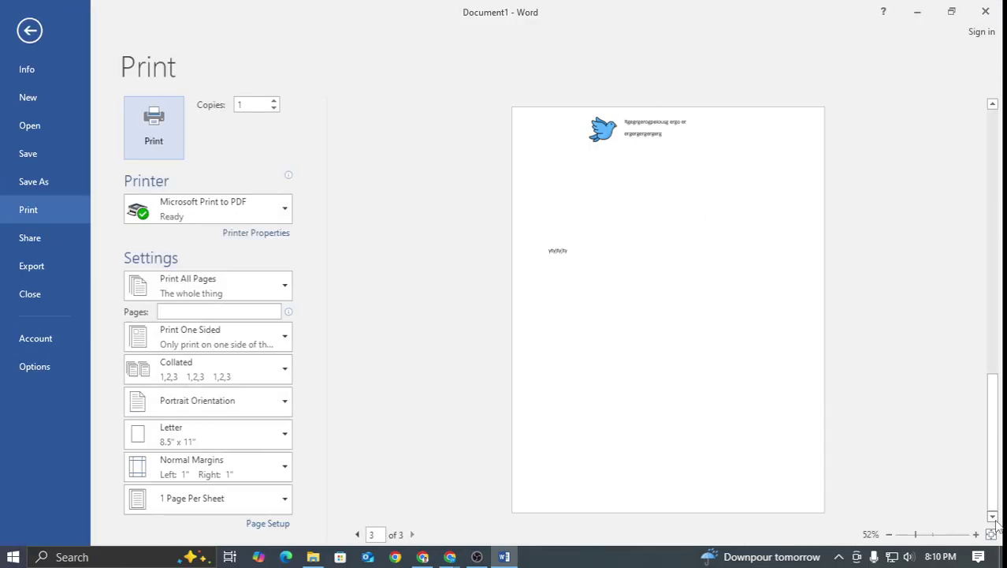
pyautogui.press('Escape')
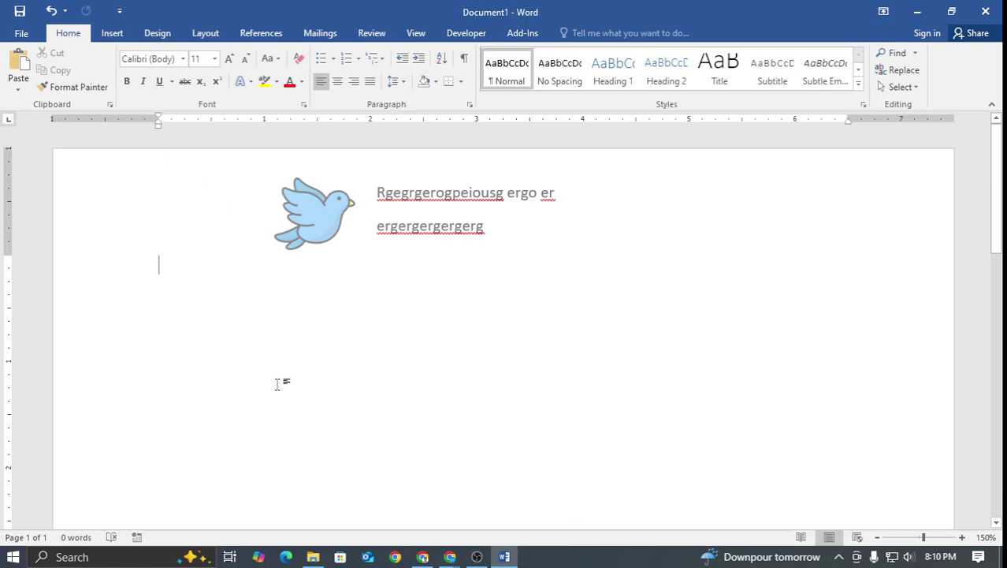
# Reopen the header for editing and turn the Different First Page option back on
pyautogui.doubleClick(589, 234)
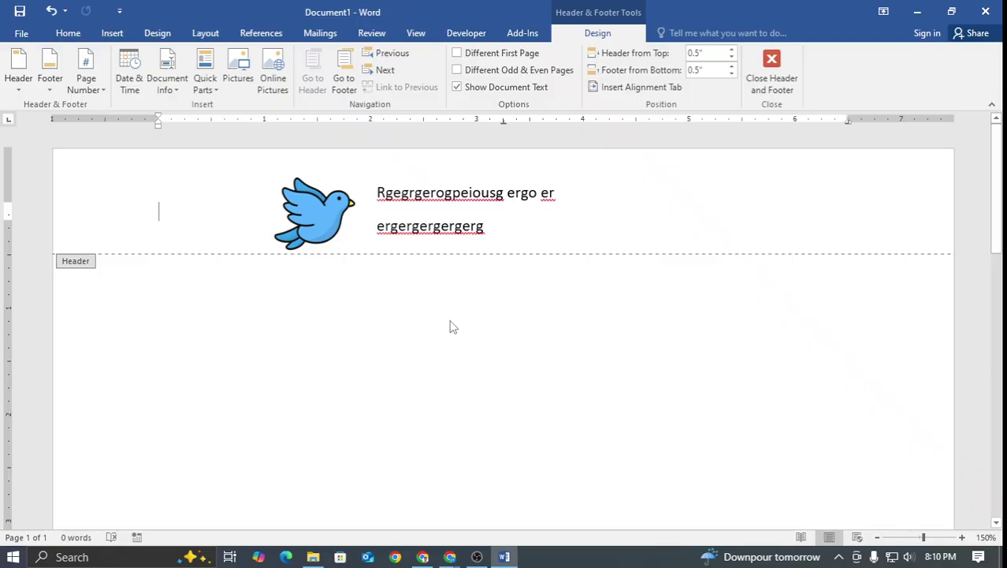
pyautogui.click(772, 66)
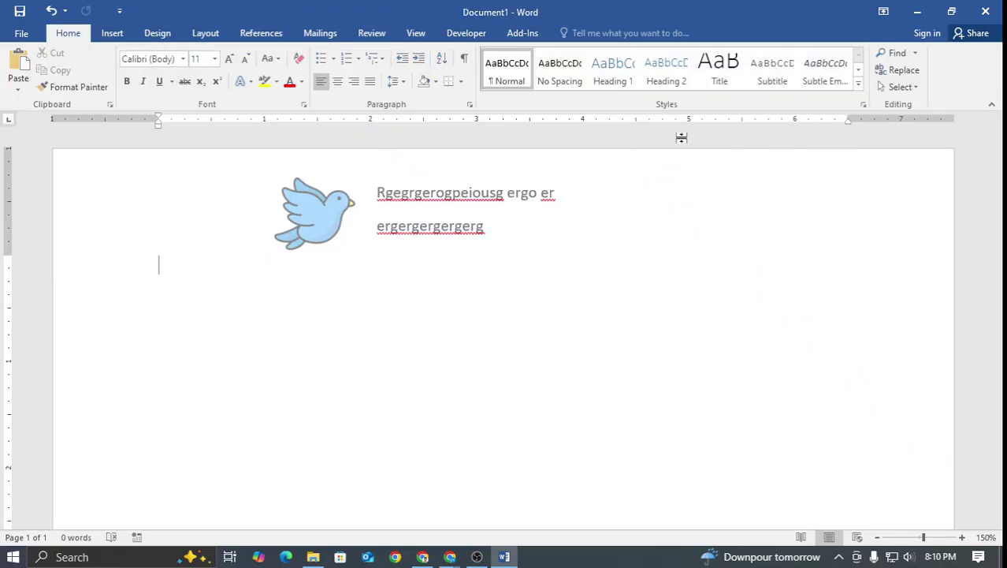
pyautogui.doubleClick(512, 228)
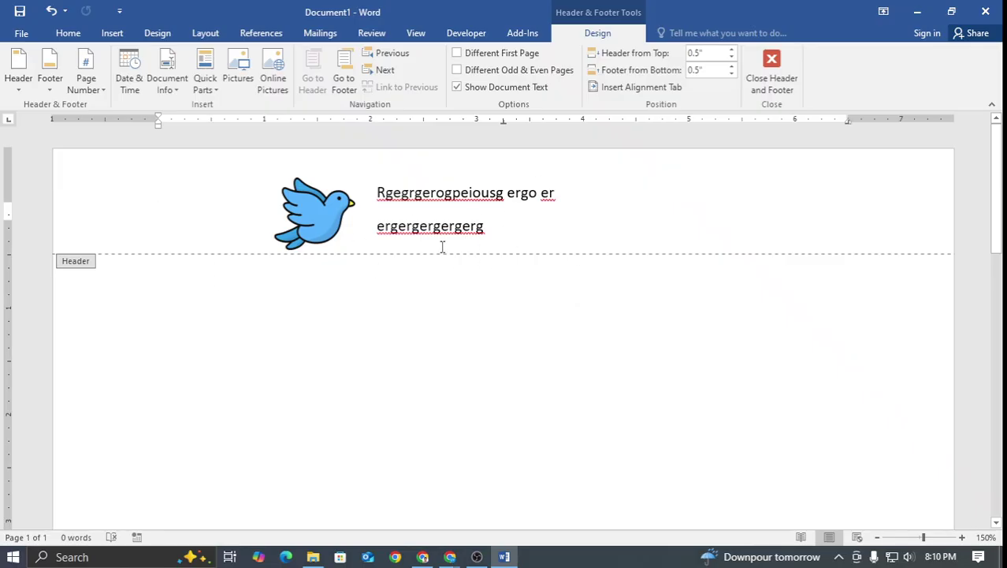
pyautogui.scroll(-2, 425, 234)
pyautogui.scroll(2, 416, 228)
pyautogui.click(457, 53)
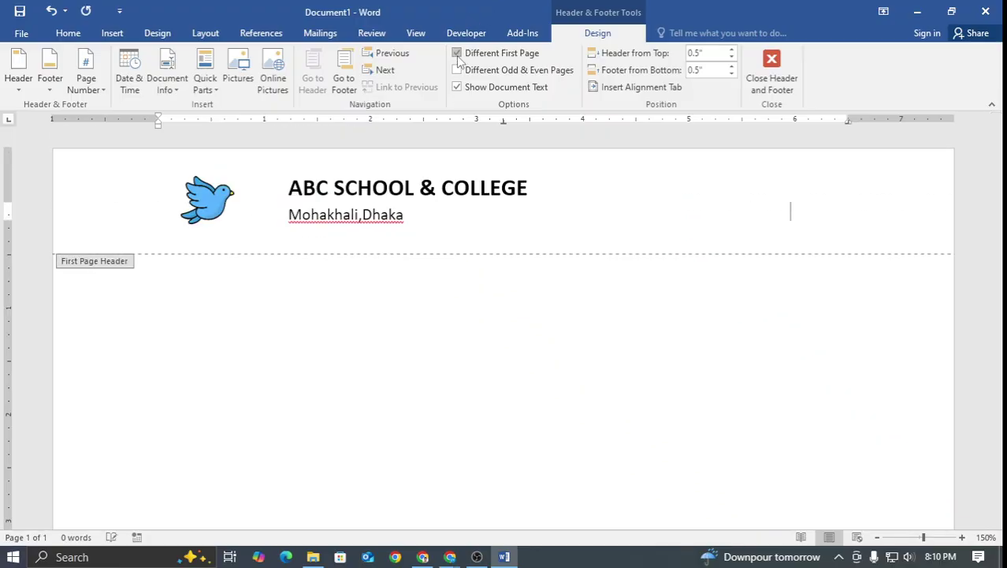
# Add the line "Wecome to our school" between the school name and the address in the first-page header's text box
pyautogui.scroll(-10, 386, 311)
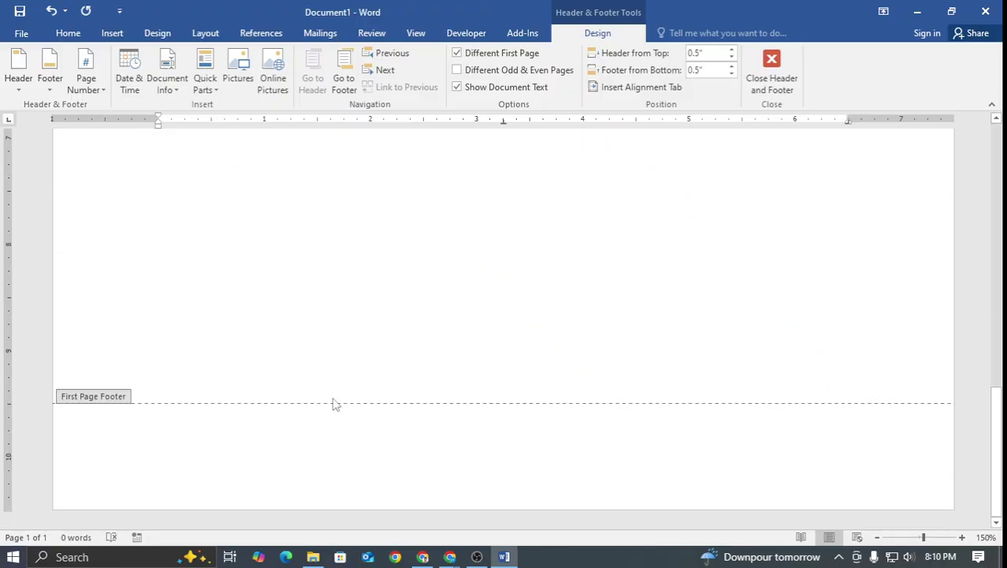
pyautogui.scroll(10, 334, 398)
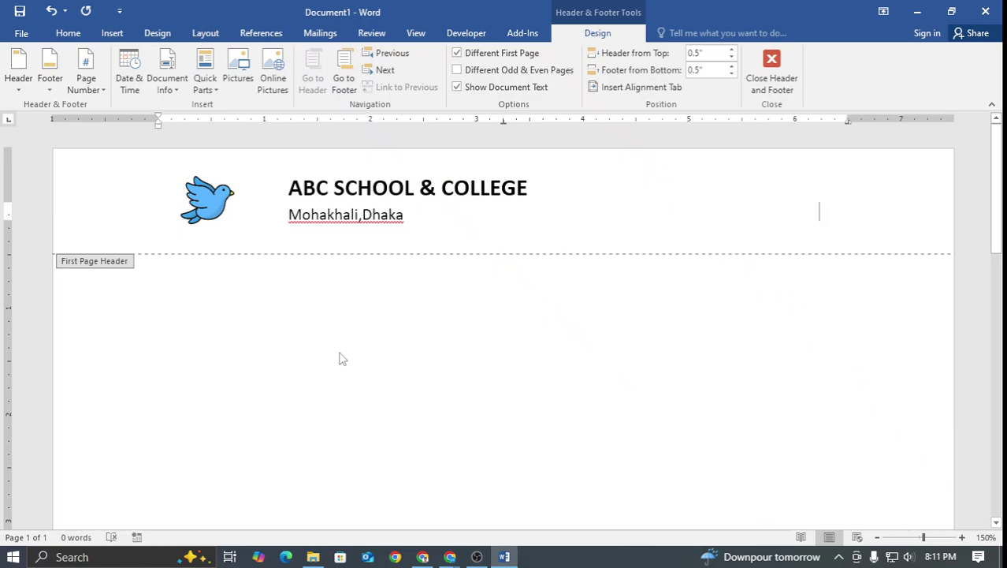
pyautogui.click(525, 179)
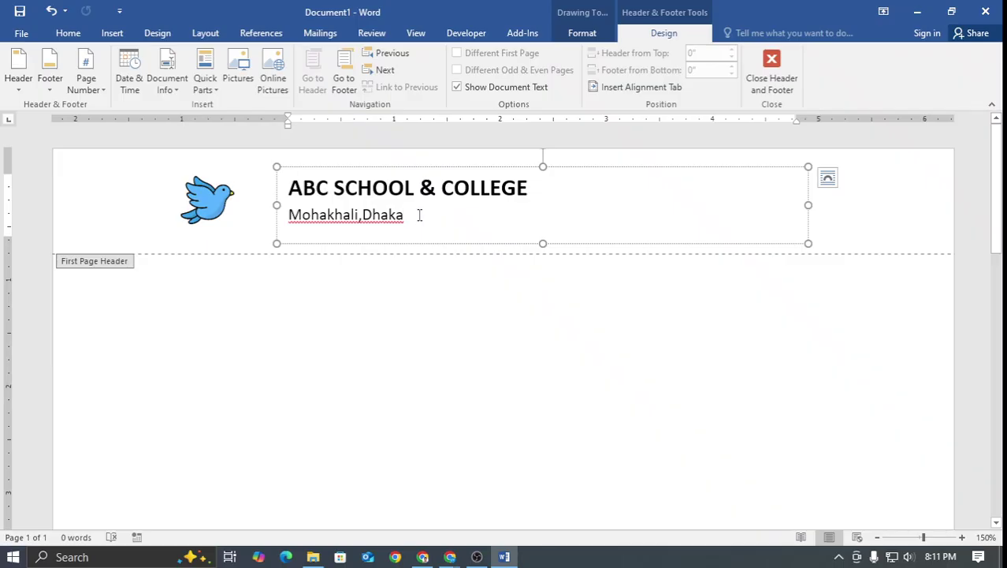
pyautogui.press('Return')
pyautogui.press('BackSpace')
pyautogui.click(535, 187)
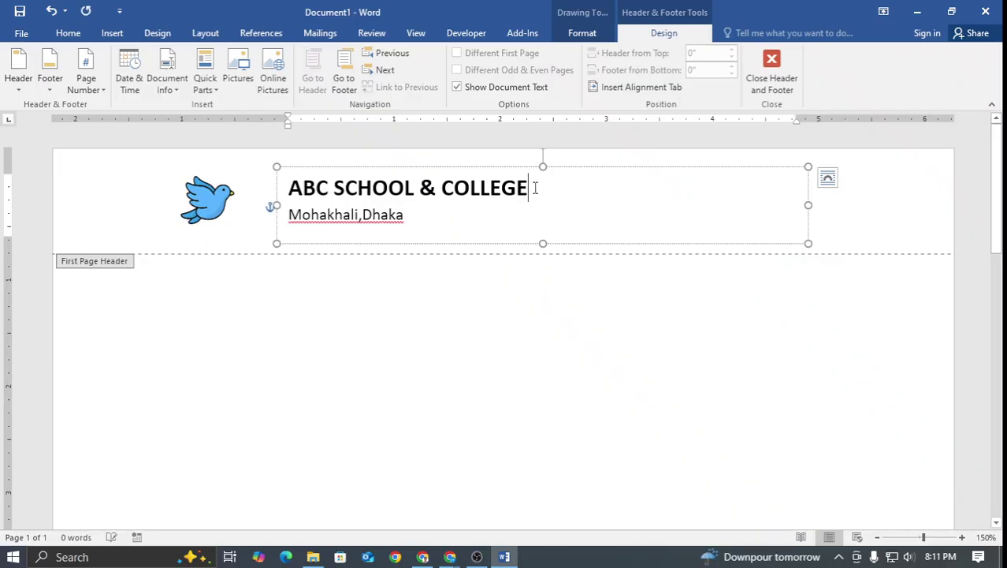
pyautogui.press('Return')
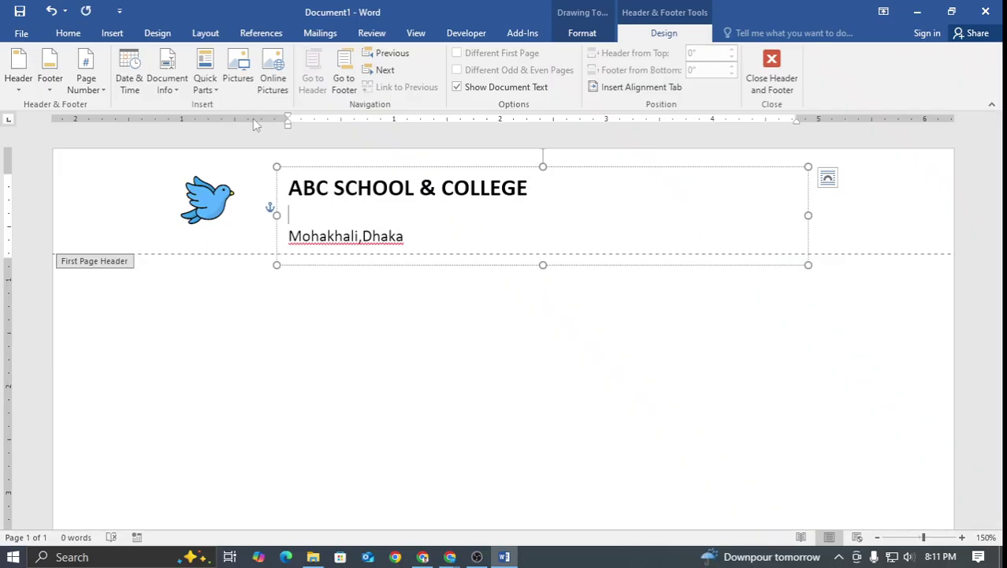
pyautogui.write('wel')
pyautogui.press('BackSpace')
pyautogui.press('BackSpace')
pyautogui.press('BackSpace')
pyautogui.press('BackSpace')
pyautogui.press('Return')
pyautogui.write('Wecome to our school')
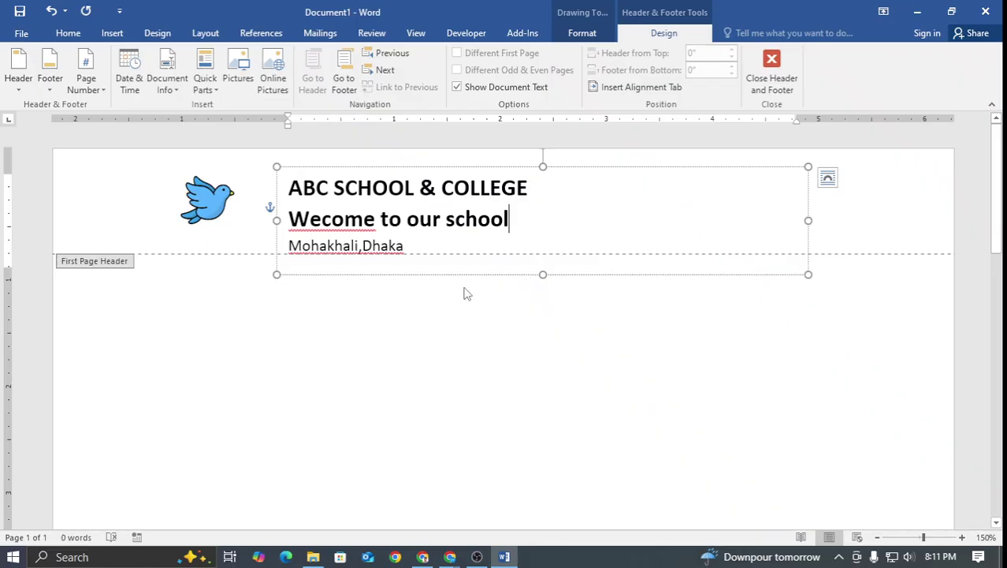
pyautogui.click(898, 222)
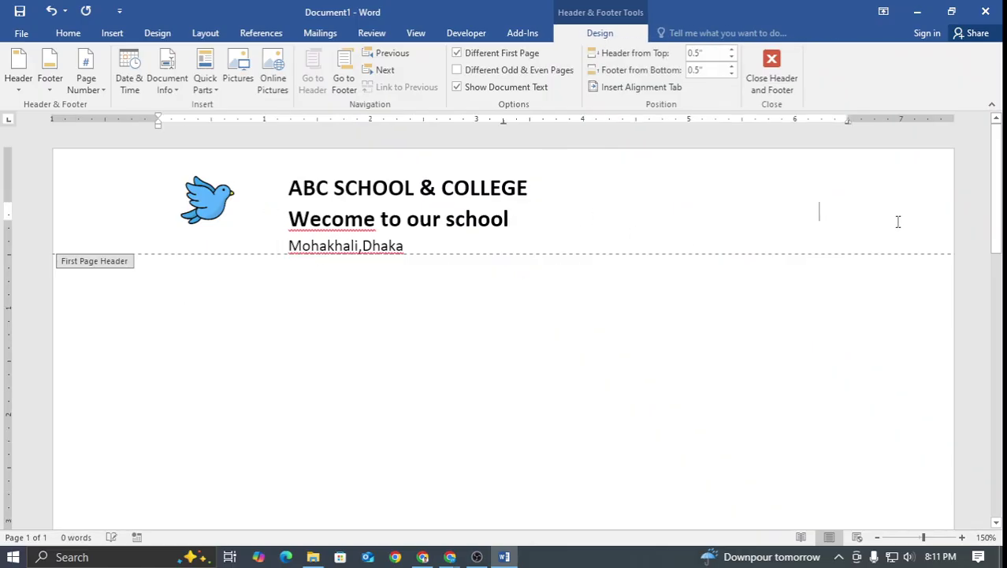
# Try changing the Header from Top distance and set it back to 0.5"
pyautogui.click(732, 51)
pyautogui.click(732, 50)
pyautogui.click(732, 57)
pyautogui.click(731, 57)
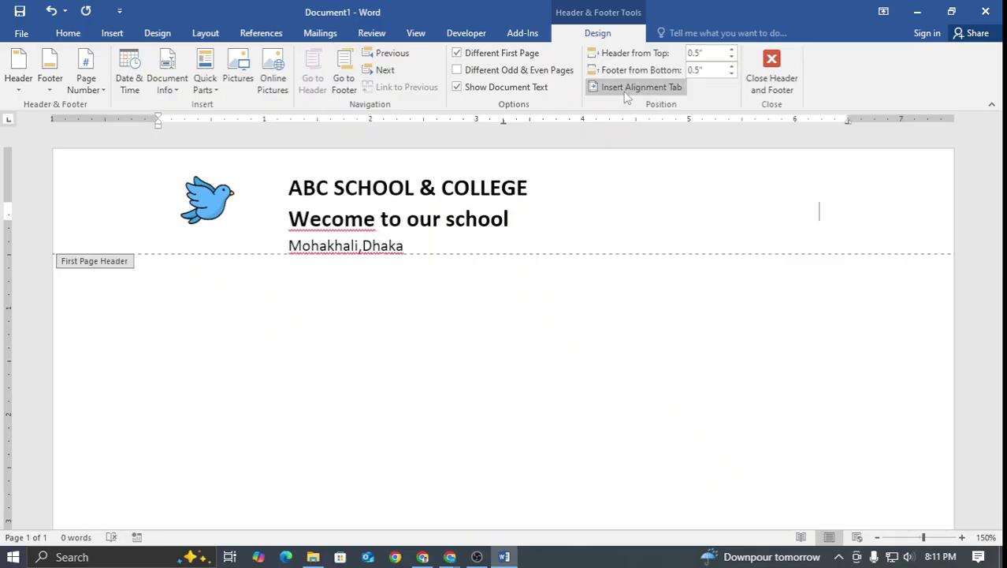
# Set the top page margin to 1.4" for the whole document in Page Setup to enlarge the header area
pyautogui.click(475, 253)
pyautogui.click(152, 254)
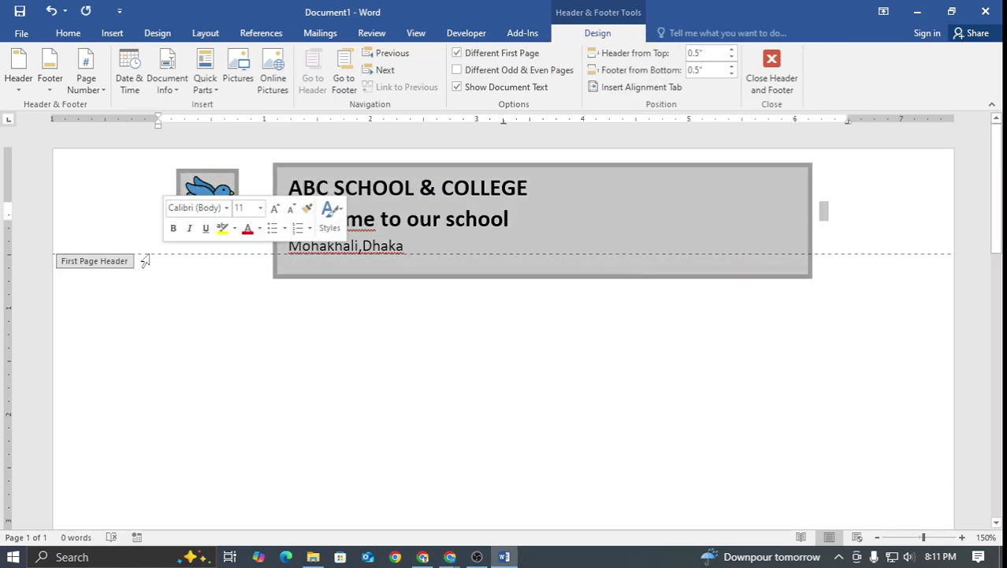
pyautogui.doubleClick(144, 261)
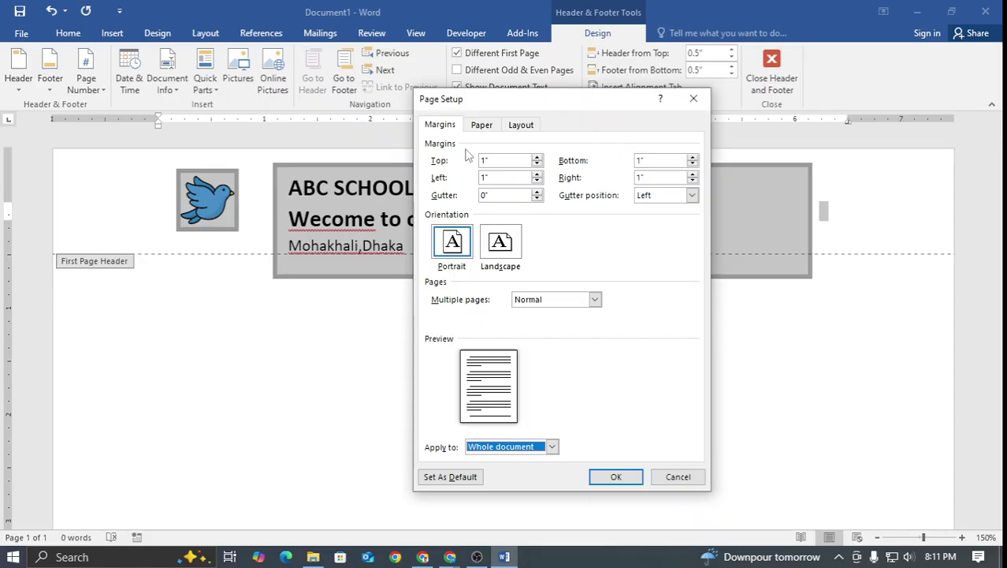
pyautogui.click(480, 126)
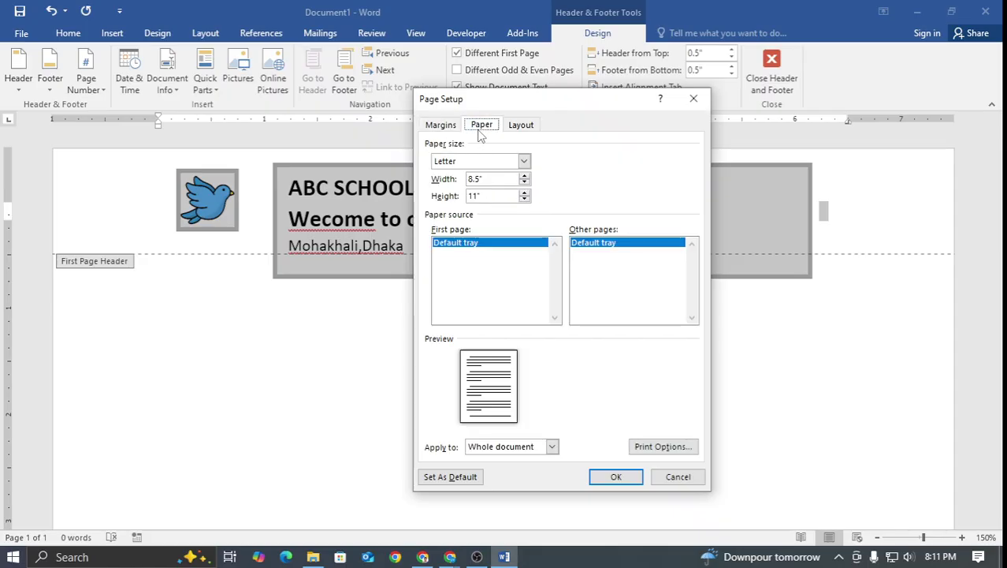
pyautogui.click(446, 127)
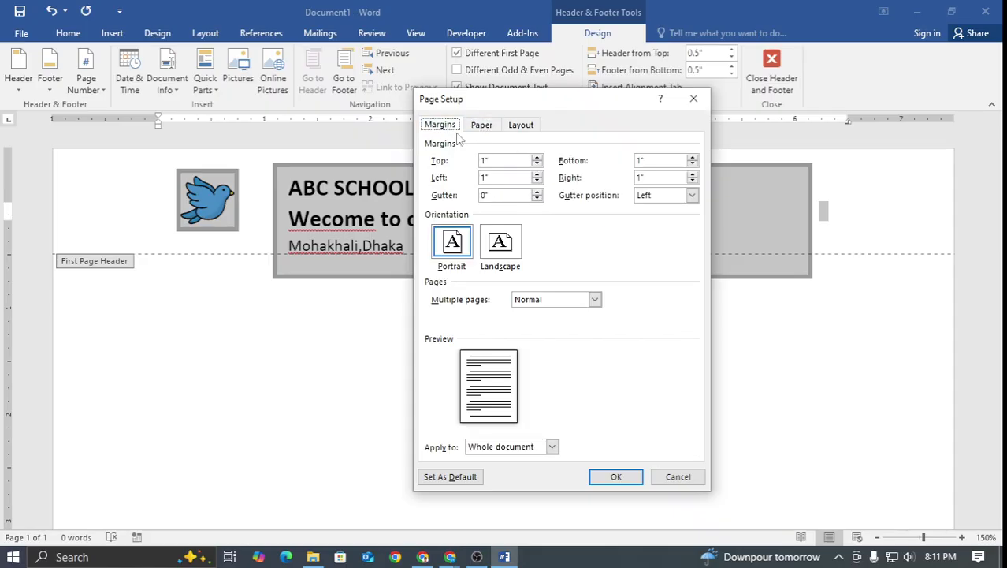
pyautogui.click(536, 158)
pyautogui.click(536, 160)
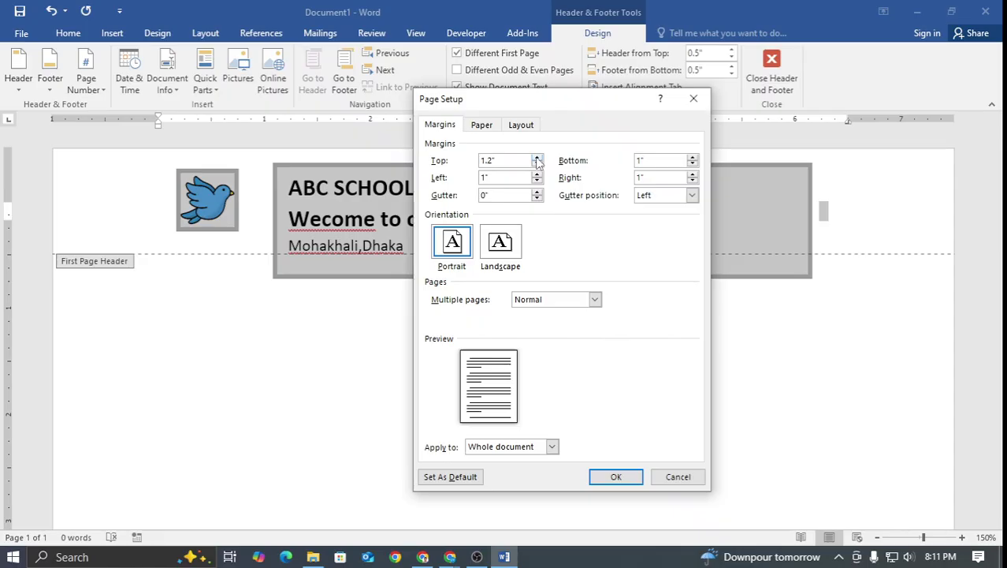
pyautogui.click(537, 160)
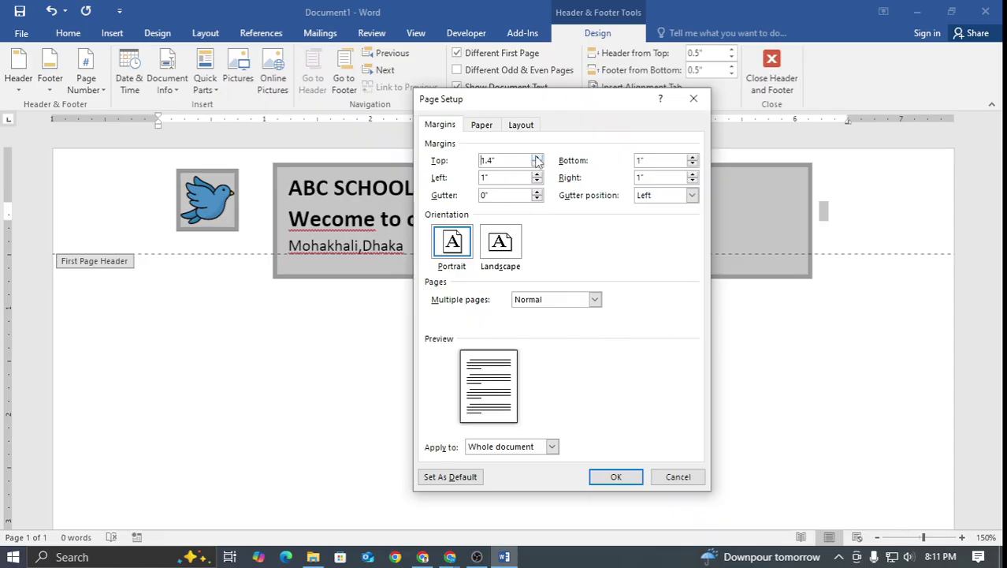
pyautogui.click(603, 477)
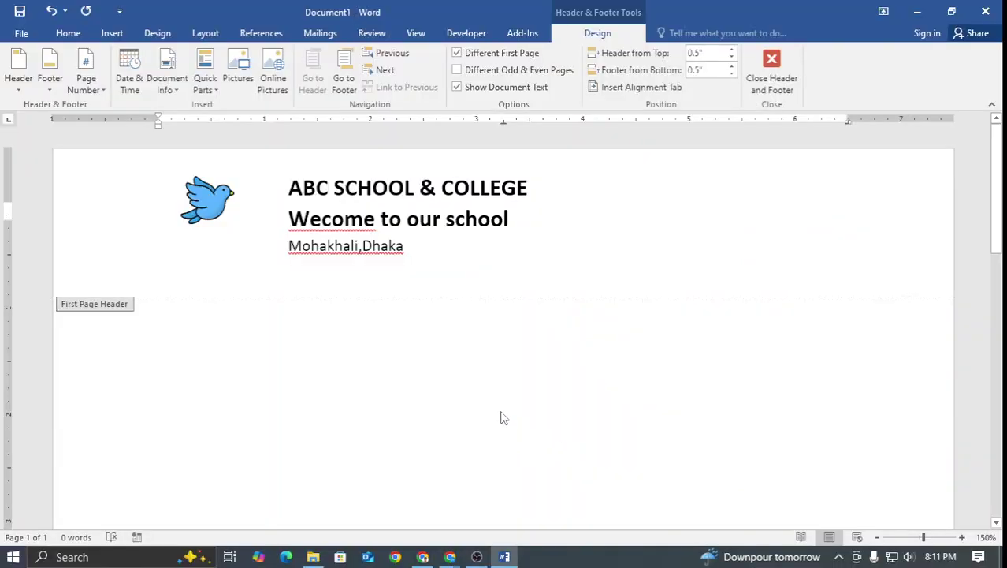
# Look over the first page with the enlarged header area and return to the document body
pyautogui.scroll(-5, 483, 355)
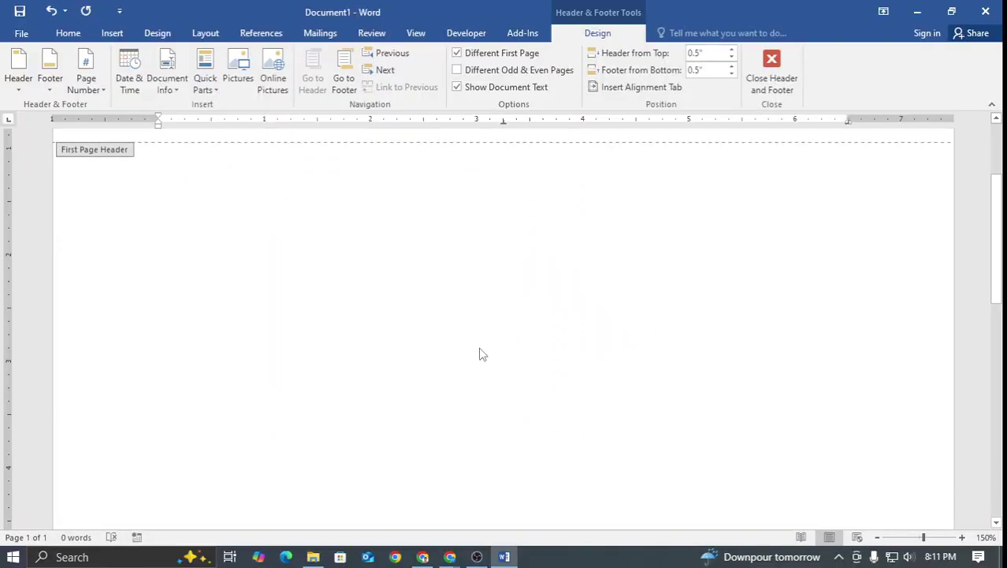
pyautogui.scroll(5, 483, 355)
pyautogui.scroll(-10, 480, 347)
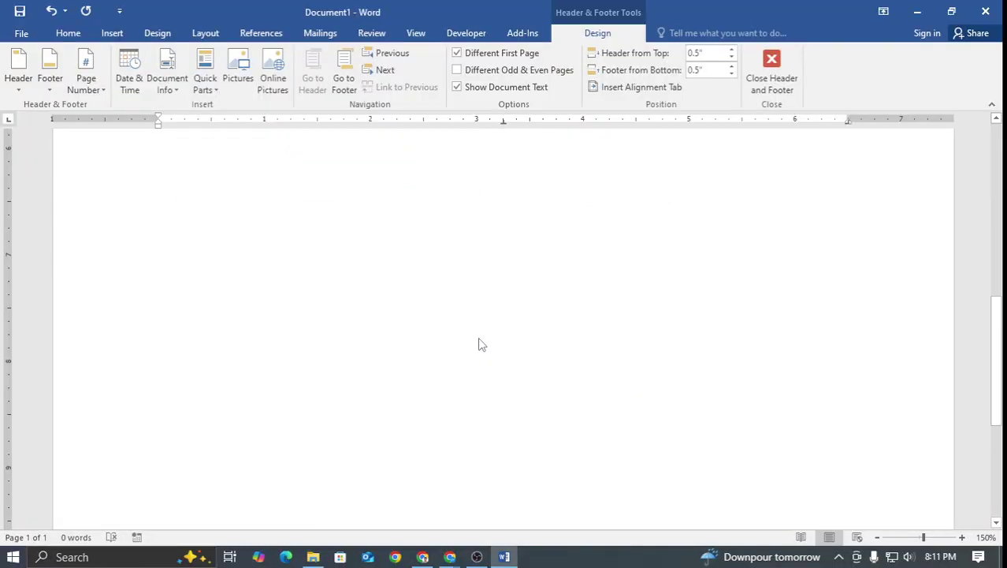
pyautogui.scroll(10, 472, 333)
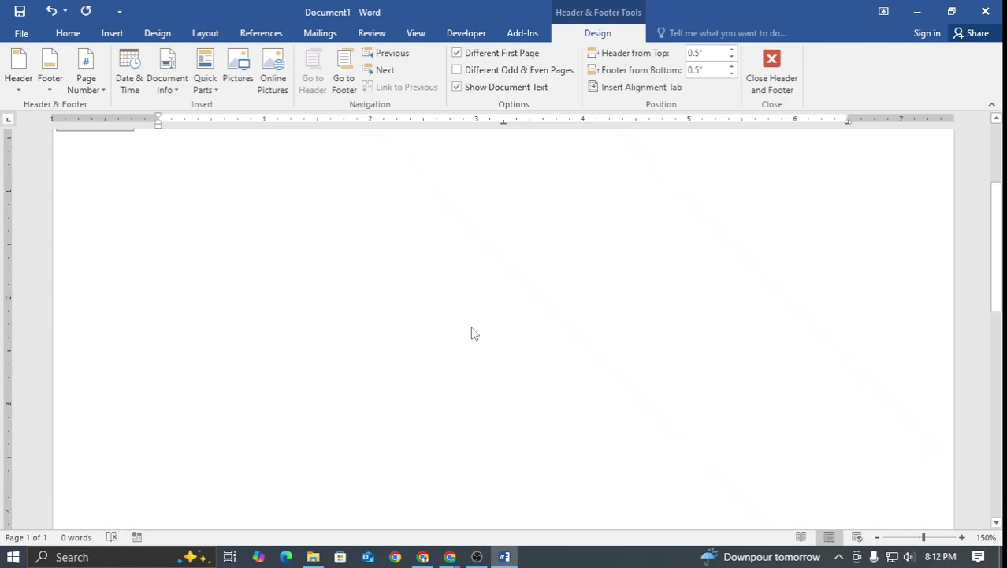
pyautogui.click(791, 80)
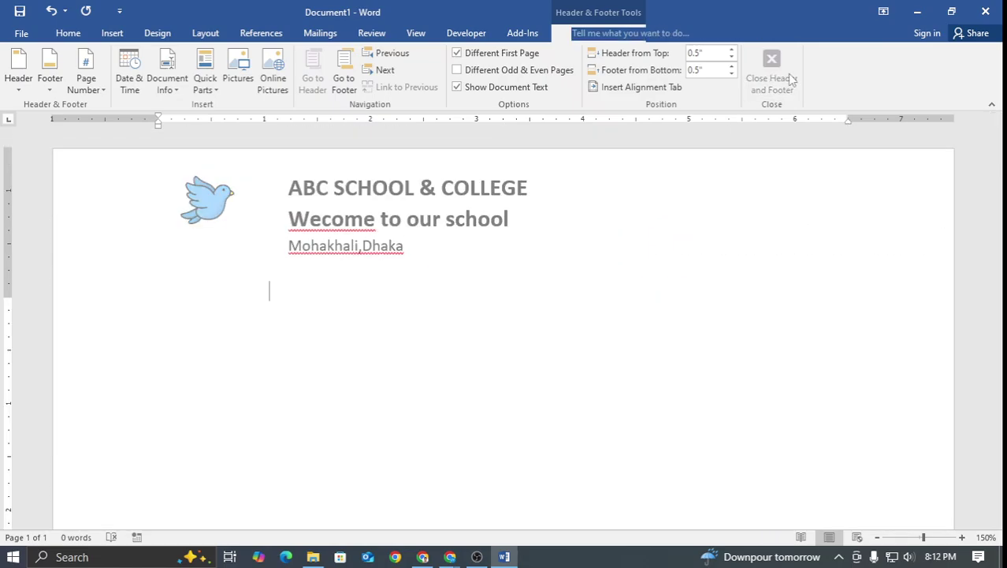
pyautogui.scroll(-4, 276, 293)
pyautogui.scroll(-2, 276, 288)
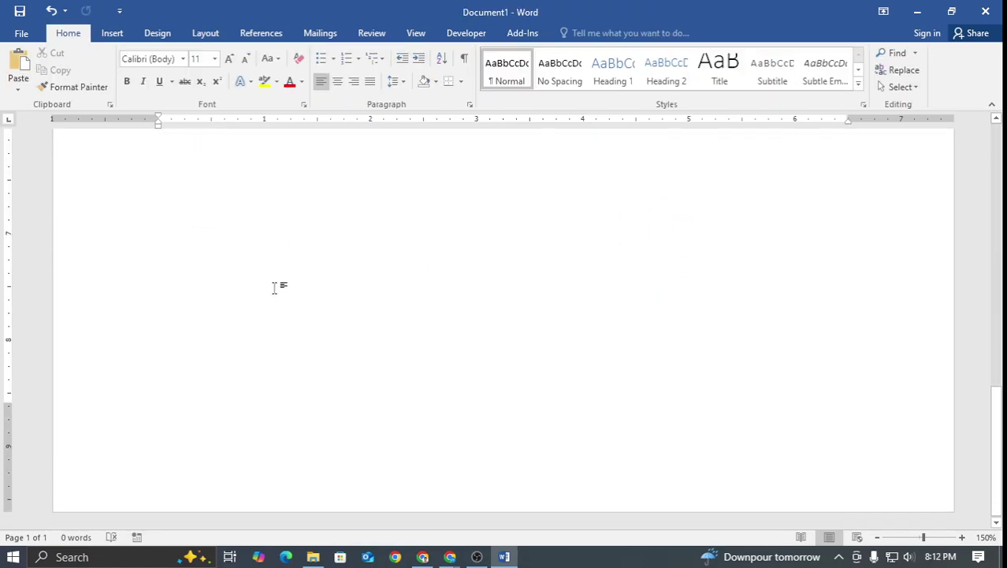
pyautogui.scroll(6, 256, 339)
# Add blank lines until the document continues onto a second page
pyautogui.press('Return')
pyautogui.press('Return')
pyautogui.press('Return')
pyautogui.press('Return')
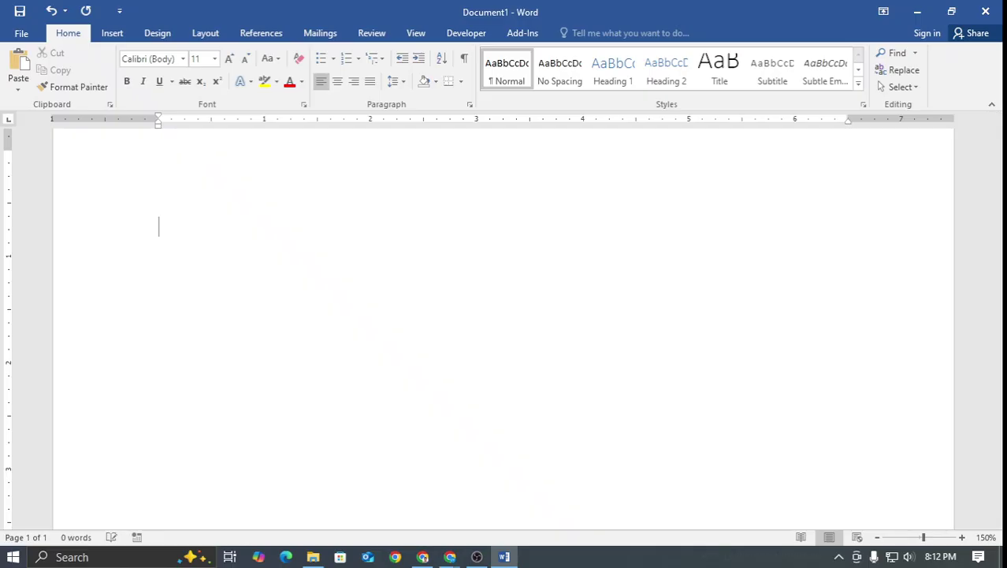
pyautogui.press('Return')
pyautogui.press('Return')
pyautogui.press('Return')
pyautogui.press('Return')
pyautogui.press('Return')
pyautogui.press('Return')
pyautogui.press('Return')
pyautogui.press('Return')
pyautogui.press('Return')
pyautogui.press('Return')
pyautogui.press('Return')
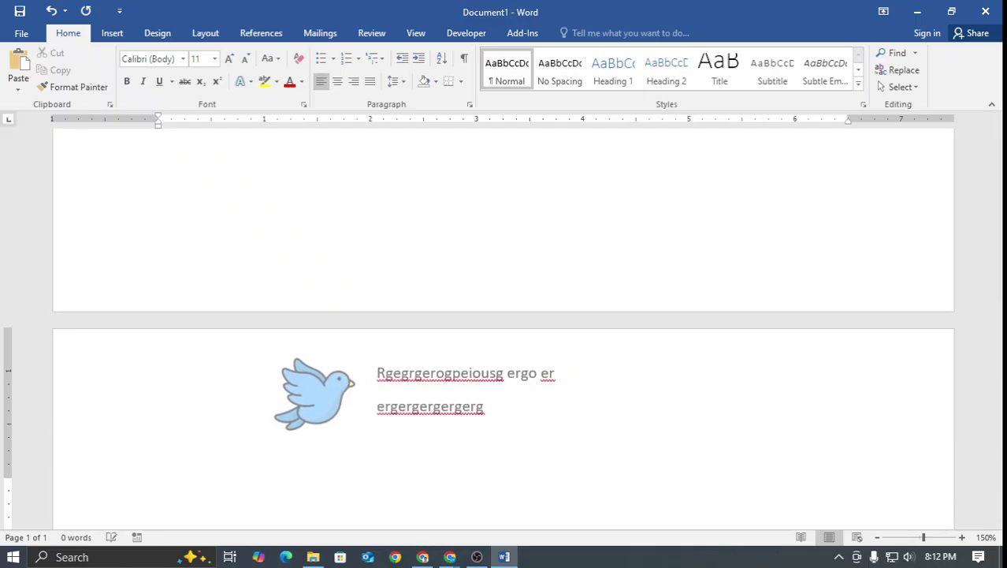
# Replace the two sample lines in the second page's header text box with "ABC SCHOOL & COLLEGE"
pyautogui.scroll(-2, 238, 366)
pyautogui.doubleClick(239, 297)
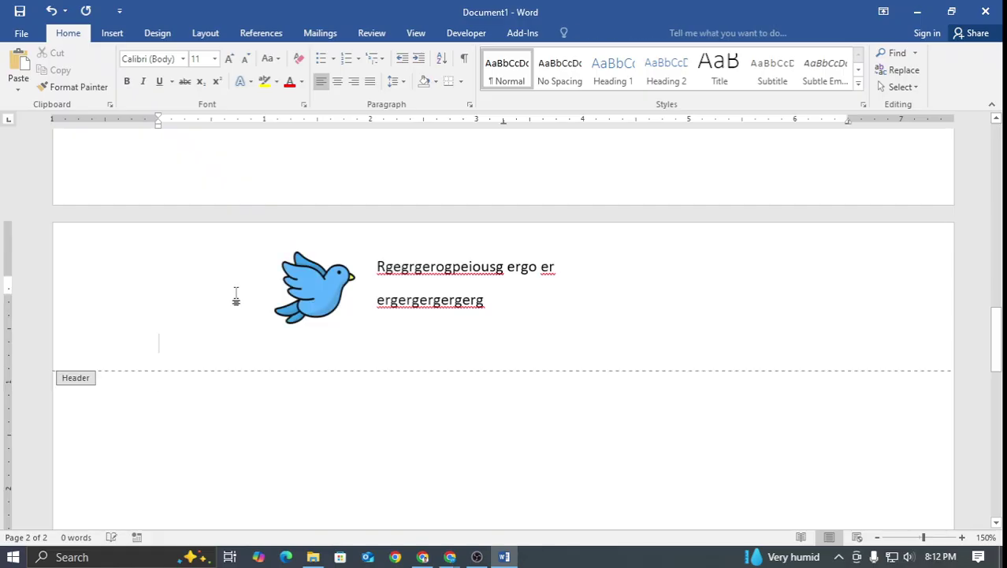
pyautogui.moveTo(486, 305); pyautogui.dragTo(378, 279)
pyautogui.press('BackSpace')
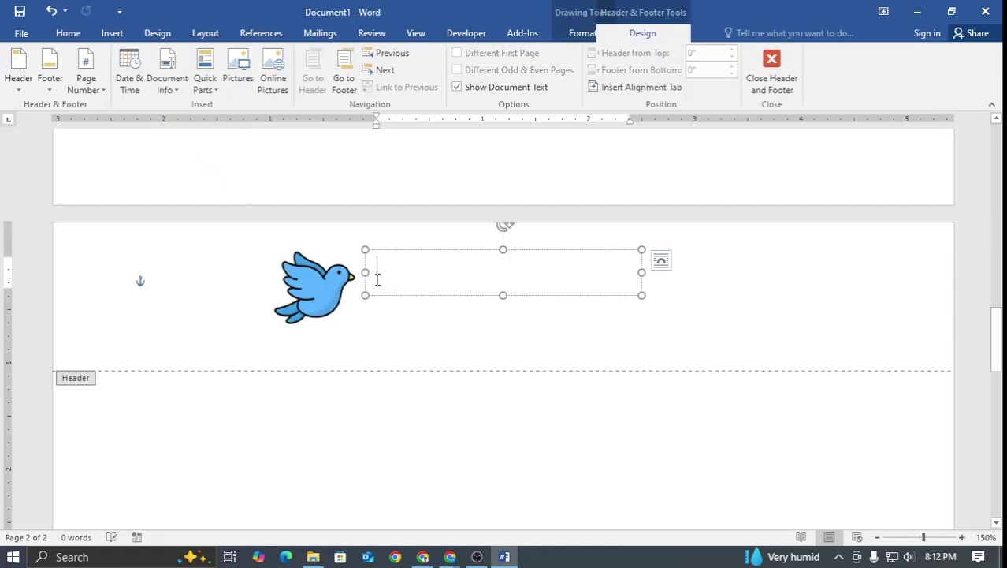
pyautogui.write('AV')
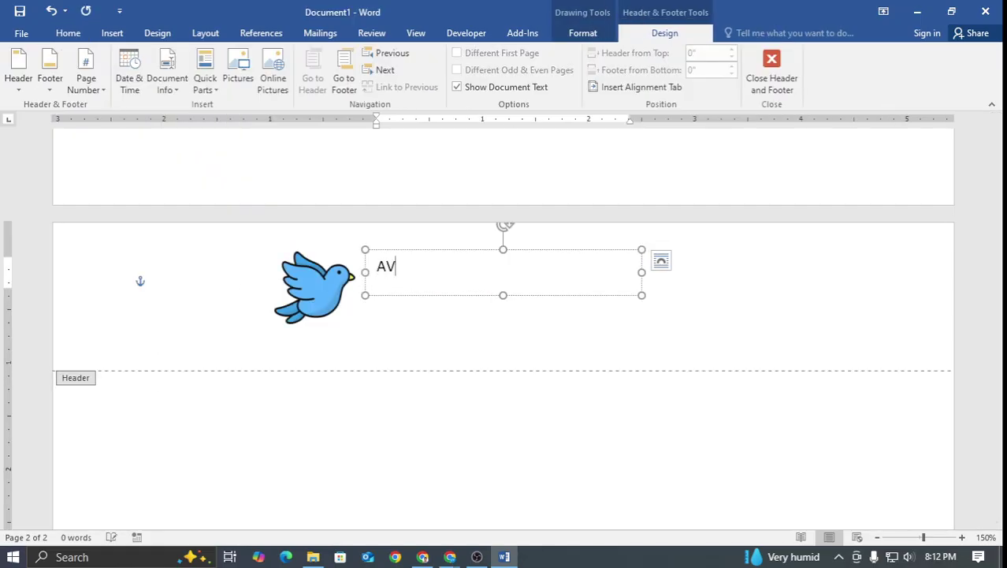
pyautogui.write('C SCHOOL & COLLEGE')
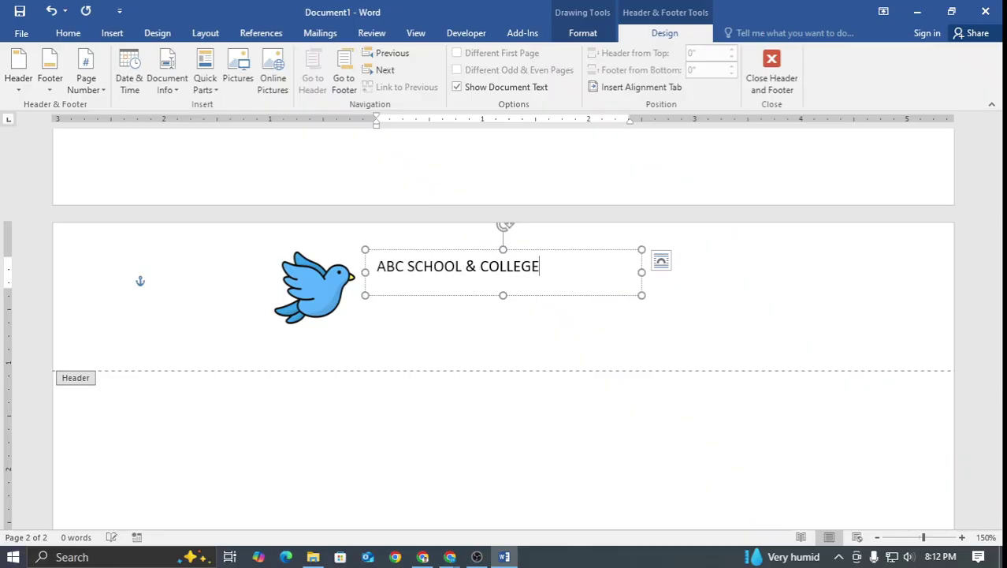
# Shrink the bird logo and align it with the lowered text box in the second page's header, and close header editing
pyautogui.moveTo(370, 247)
pyautogui.mouseDown()
pyautogui.moveTo(371, 277)
pyautogui.moveTo(327, 275)
pyautogui.moveTo(307, 291)
pyautogui.moveTo(345, 299)
pyautogui.mouseUp()
pyautogui.click(334, 260)
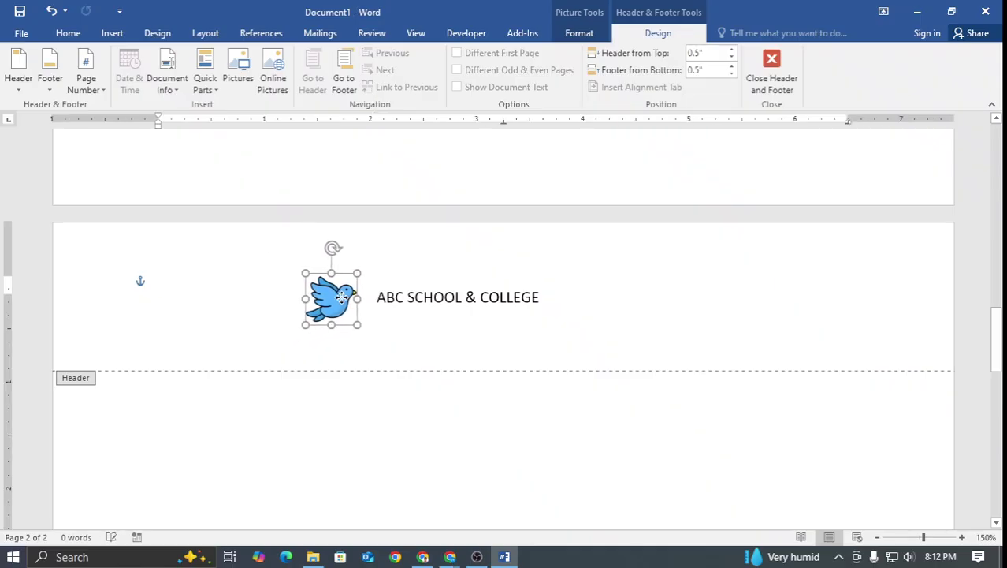
pyautogui.click(704, 323)
pyautogui.scroll(5, 648, 343)
pyautogui.click(771, 79)
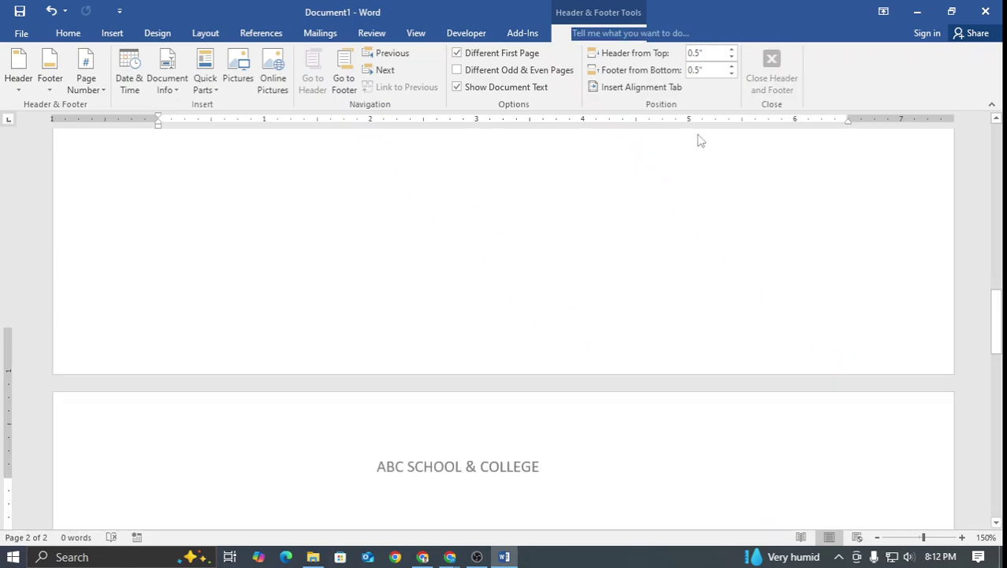
# Review the second page's header and add blank lines until the document reaches its fourth page
pyautogui.scroll(-3, 525, 249)
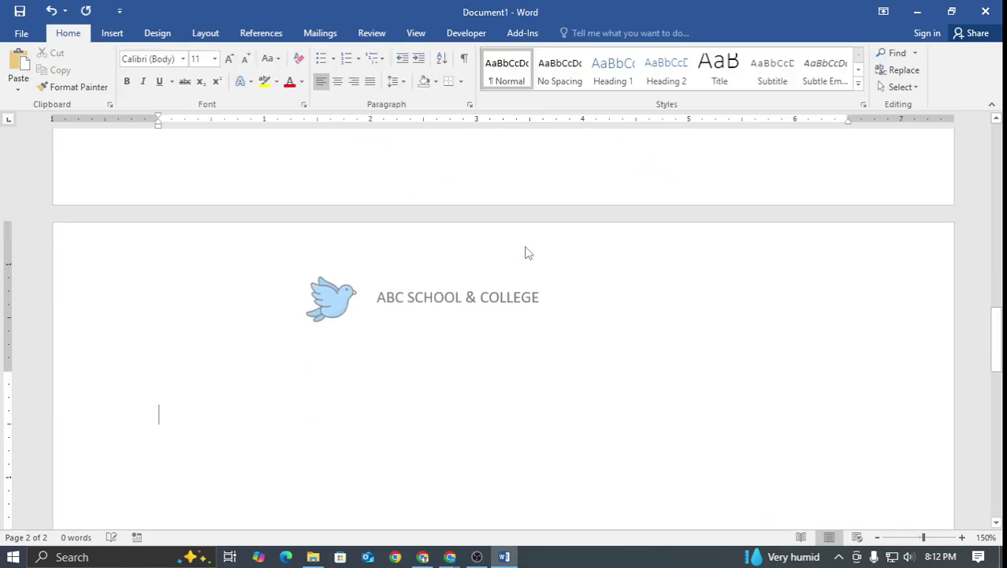
pyautogui.scroll(-3, 525, 250)
pyautogui.scroll(6, 505, 328)
pyautogui.scroll(-11, 505, 328)
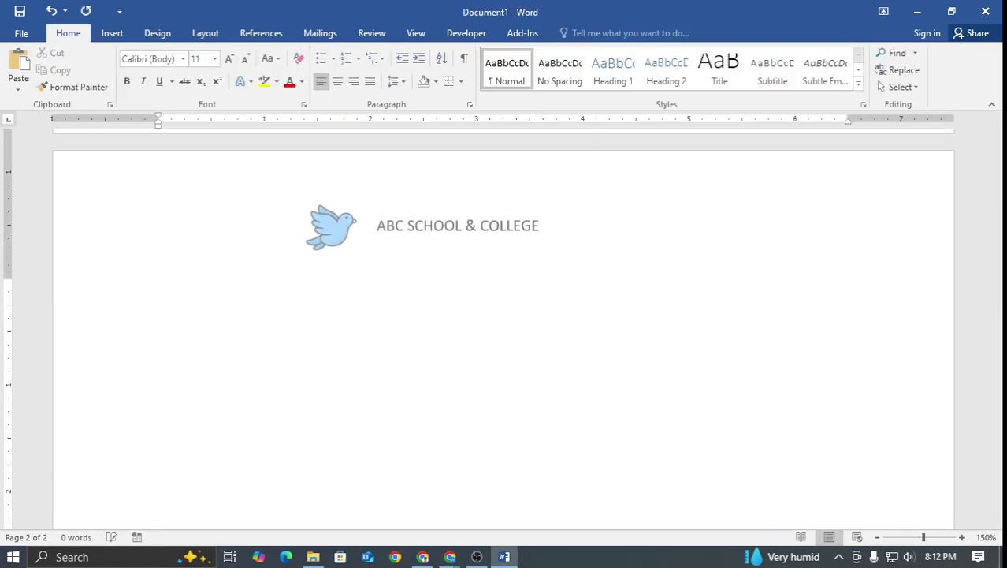
pyautogui.press('Return')
pyautogui.press('Return')
pyautogui.press('Return')
pyautogui.press('Return')
pyautogui.press('Return')
pyautogui.press('Return')
pyautogui.press('Return')
pyautogui.press('Return')
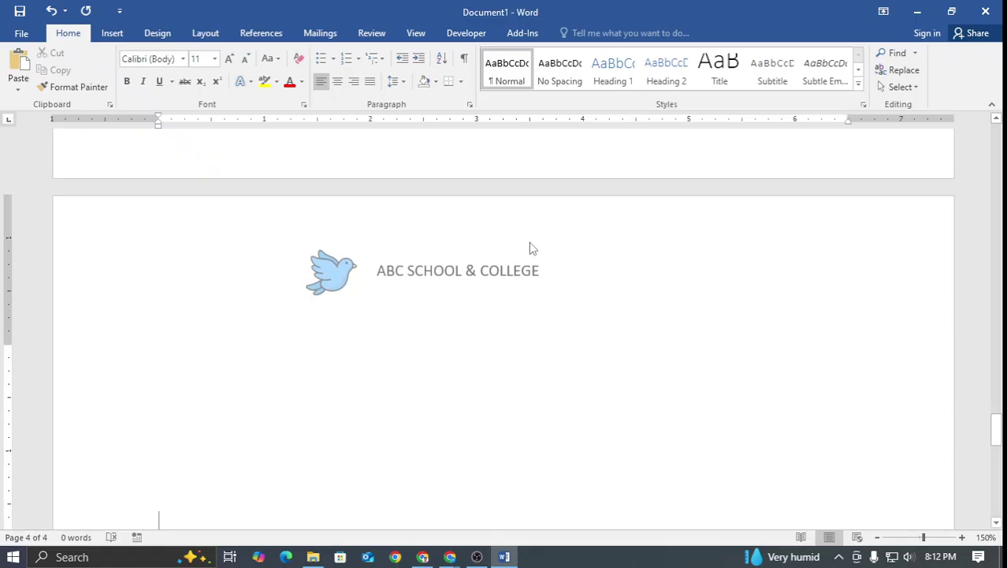
# Compare the first-page header with the following pages' header in the print preview and return to the document
pyautogui.hotkey('ctrl', 'p')
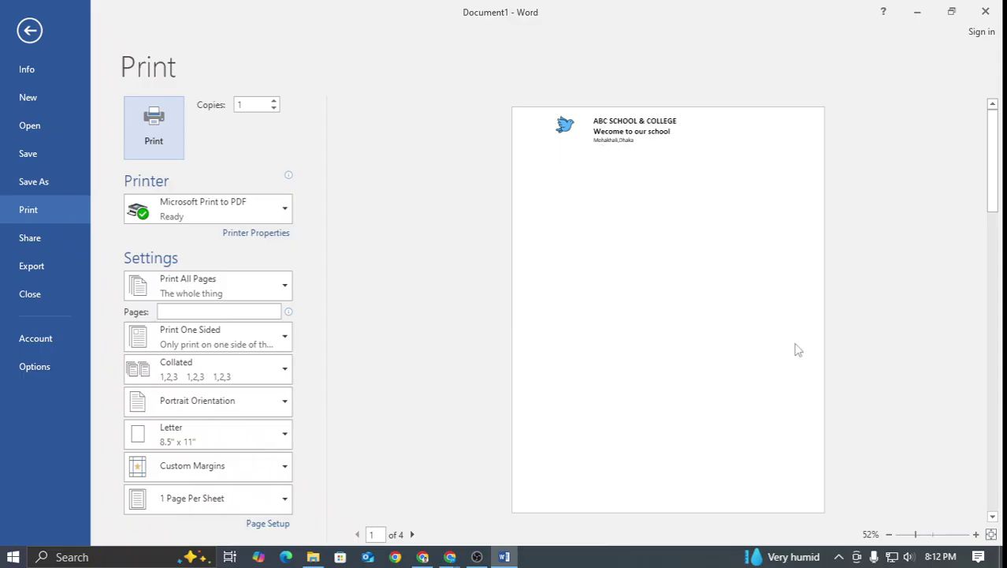
pyautogui.scroll(-3, 993, 516)
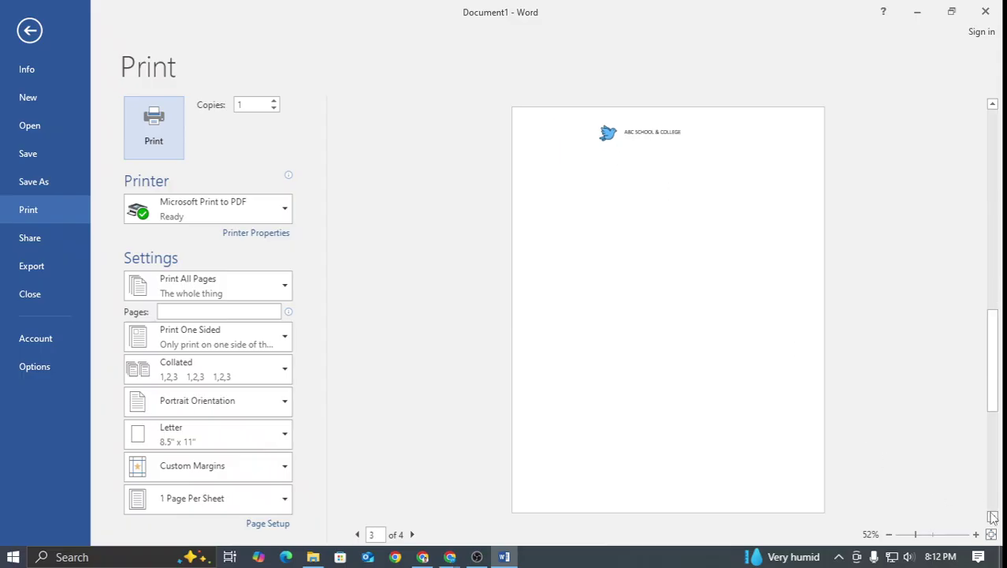
pyautogui.press('Escape')
# Switch to the Google Meet call in Chrome and open the in-call messages
pyautogui.click(450, 557)
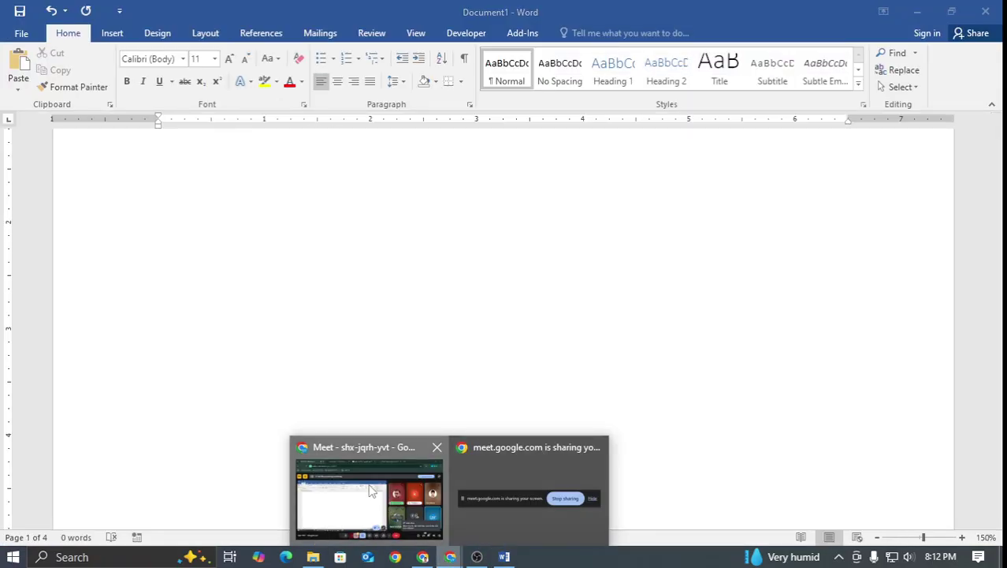
pyautogui.click(367, 495)
pyautogui.click(905, 518)
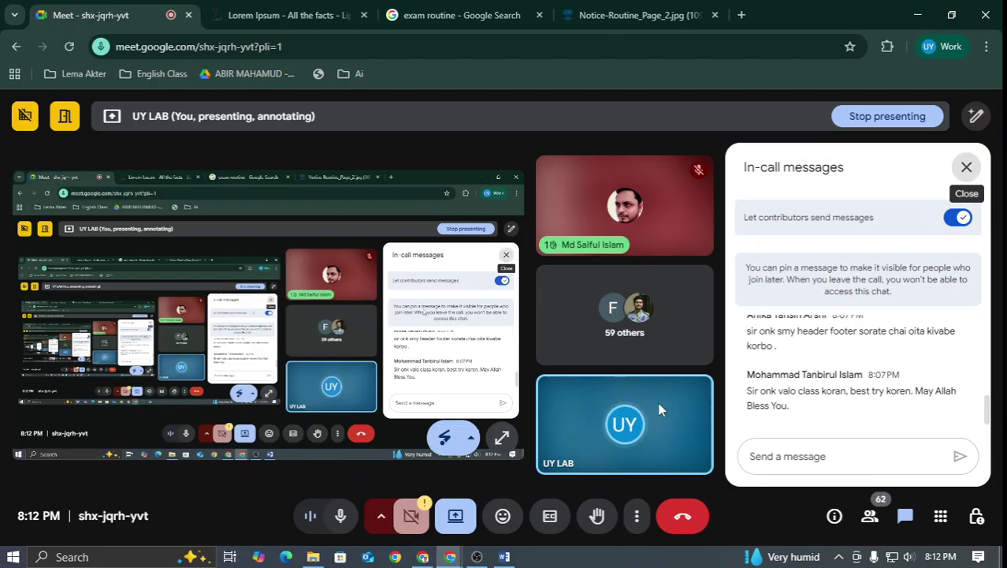
# Close the in-call messages, switch to Word and check the first page's header in the document and the print preview
pyautogui.click(967, 168)
pyautogui.click(504, 557)
pyautogui.scroll(10, 363, 252)
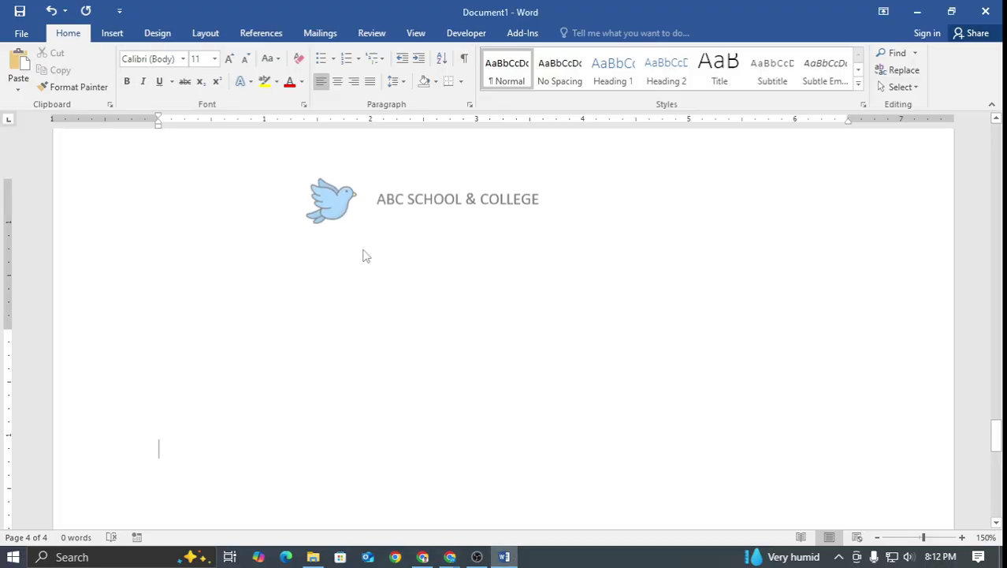
pyautogui.scroll(8, 371, 209)
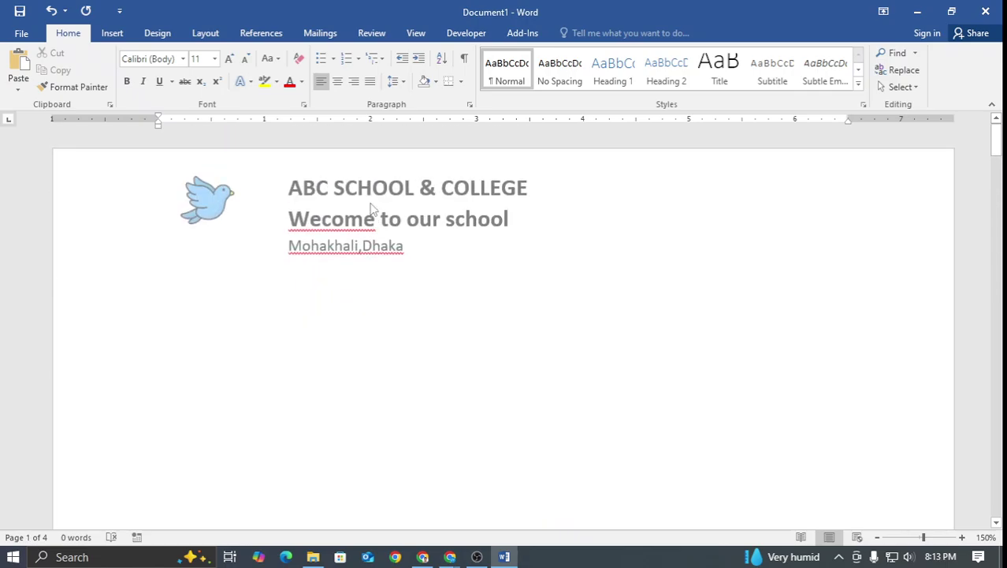
pyautogui.hotkey('ctrl', 'p')
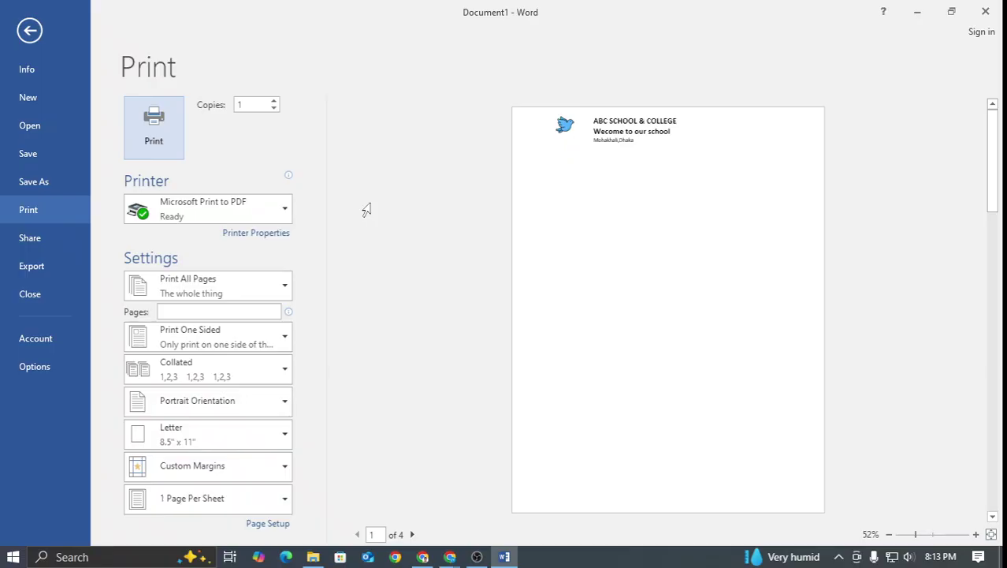
pyautogui.press('Escape')
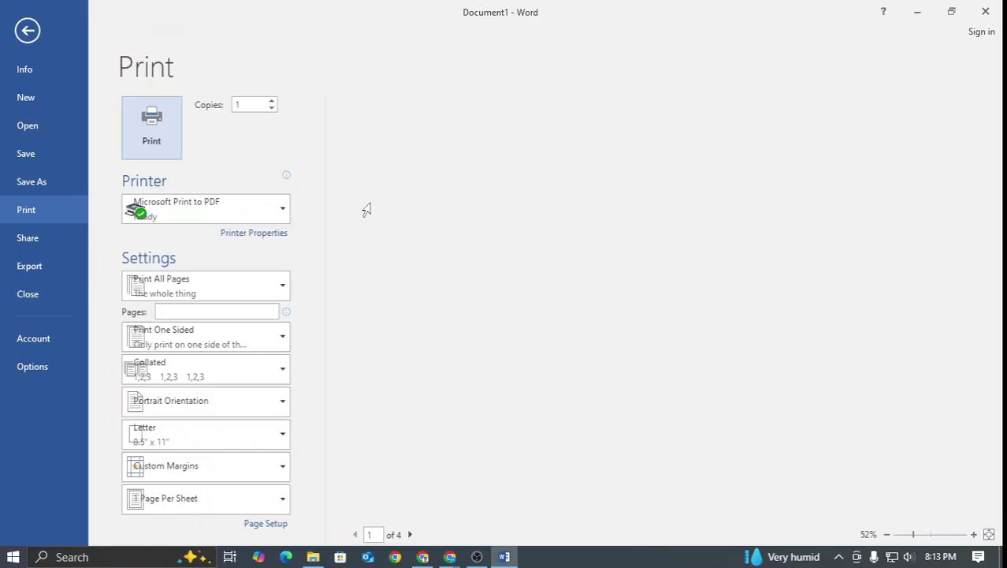
pyautogui.scroll(20, 506, 209)
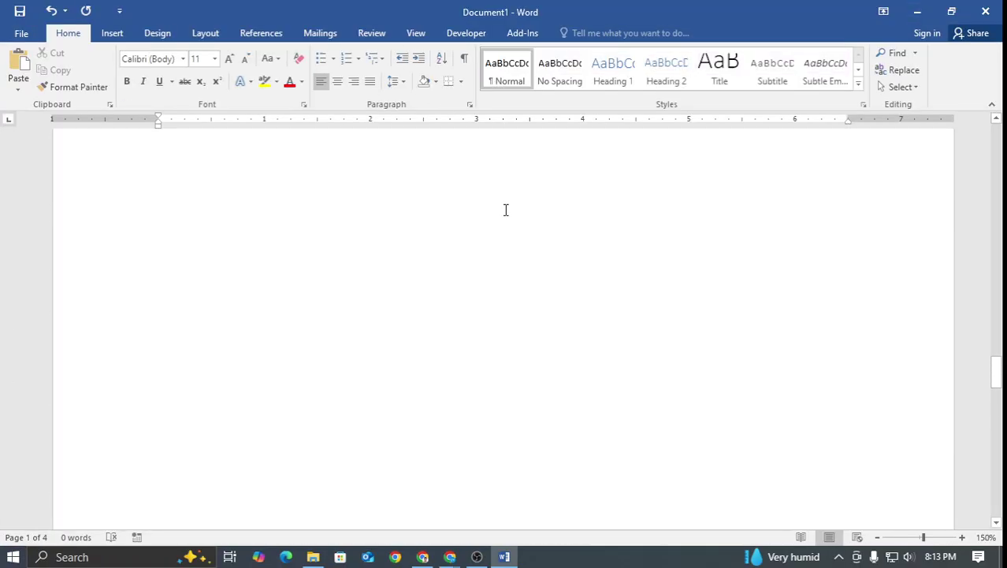
pyautogui.scroll(10, 227, 190)
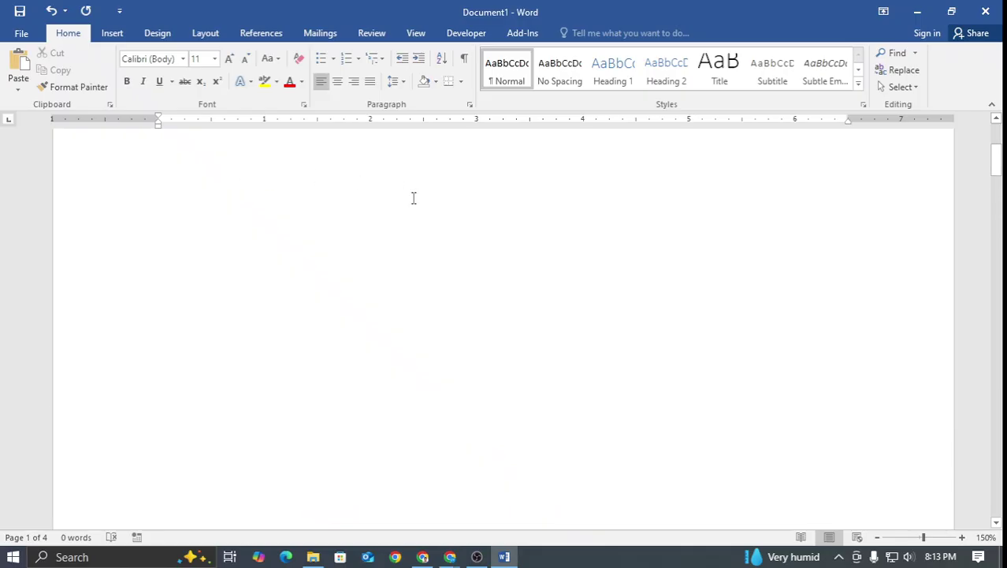
# Open the first page's header and remove it from the document
pyautogui.doubleClick(587, 201)
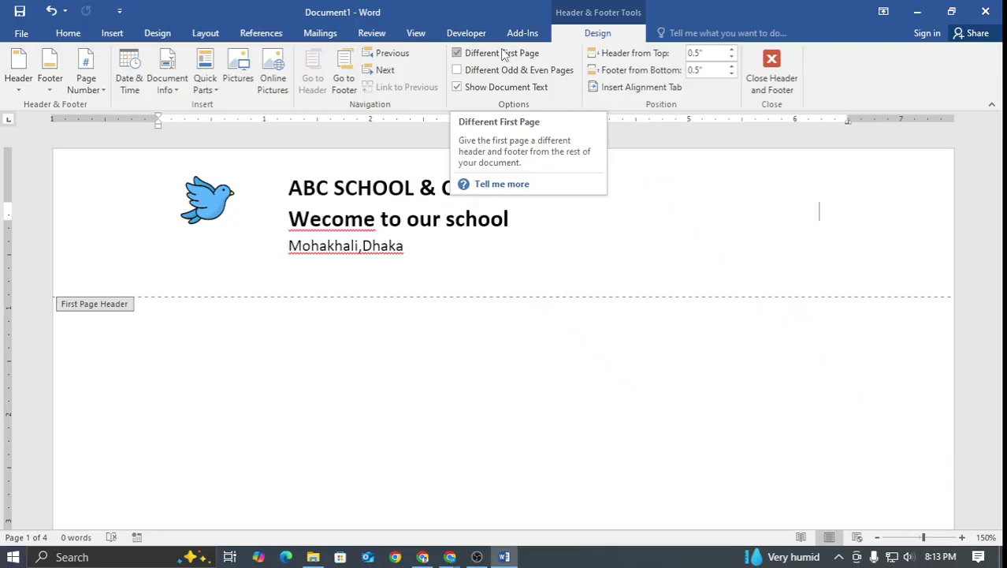
pyautogui.scroll(-3, 377, 244)
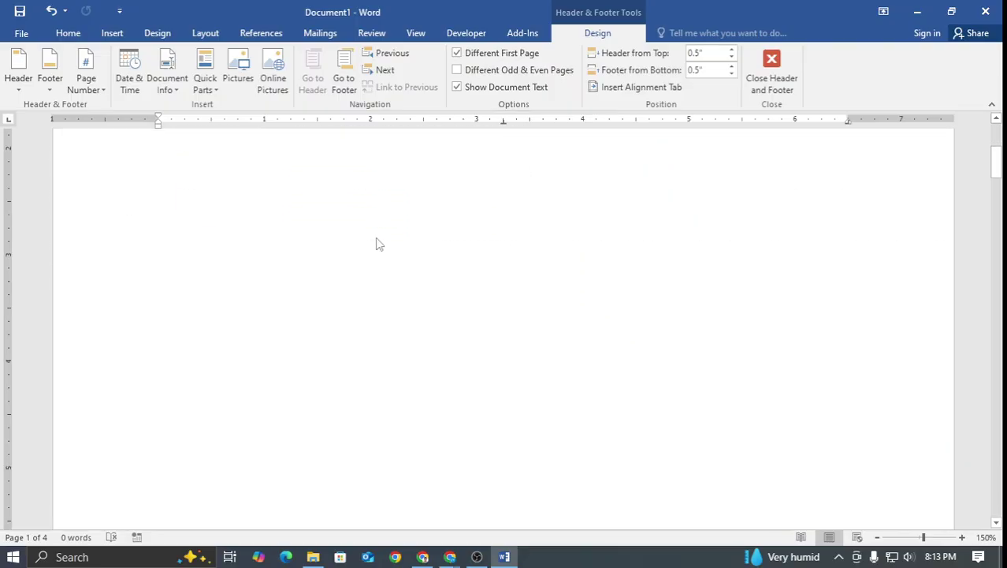
pyautogui.scroll(3, 368, 263)
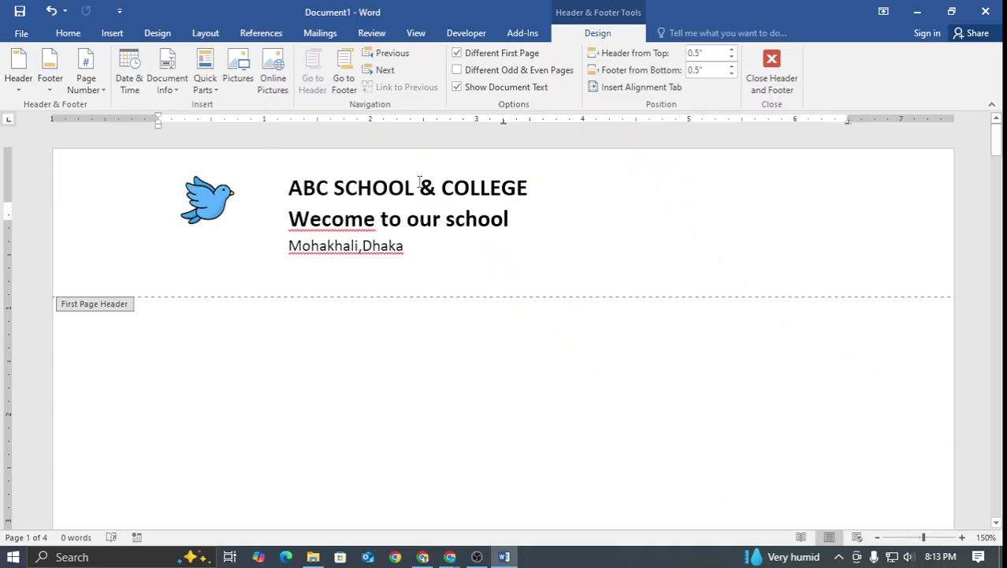
pyautogui.click(419, 241)
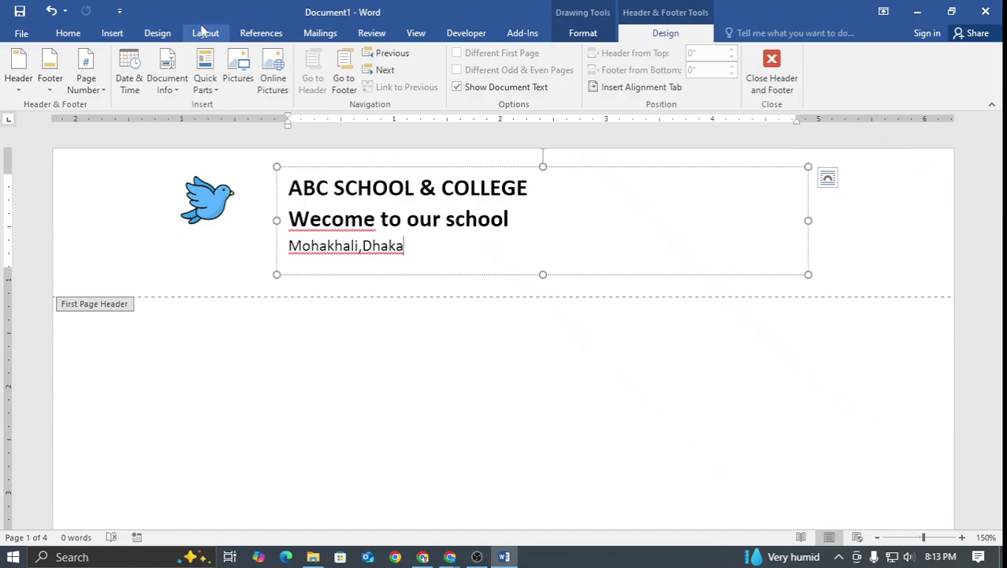
pyautogui.click(68, 33)
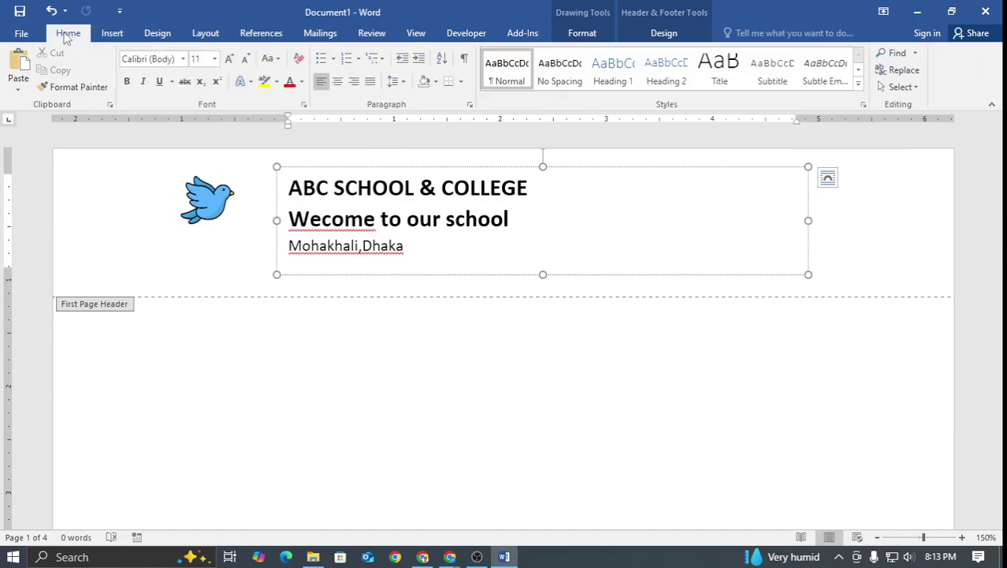
pyautogui.click(109, 35)
pyautogui.click(628, 53)
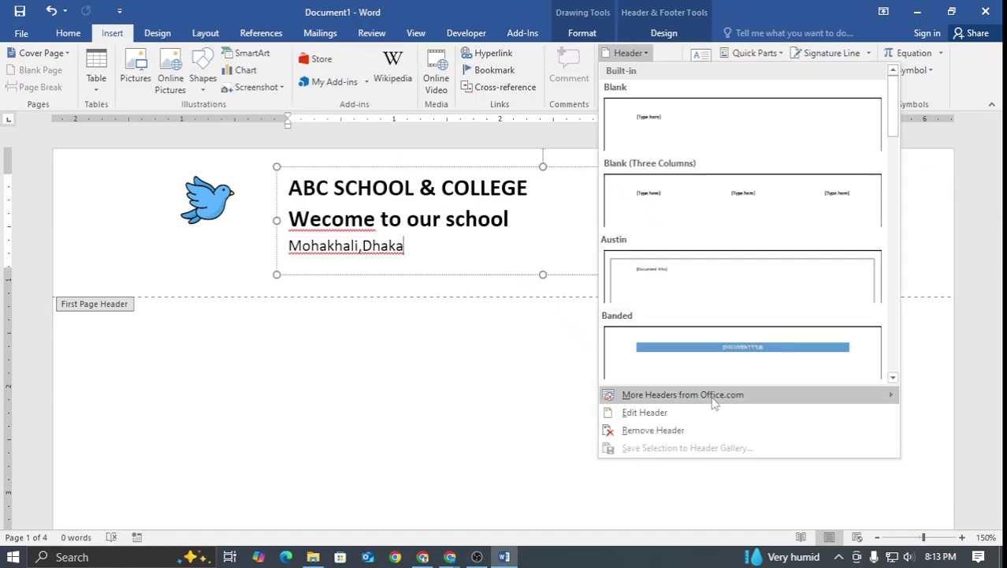
pyautogui.click(687, 431)
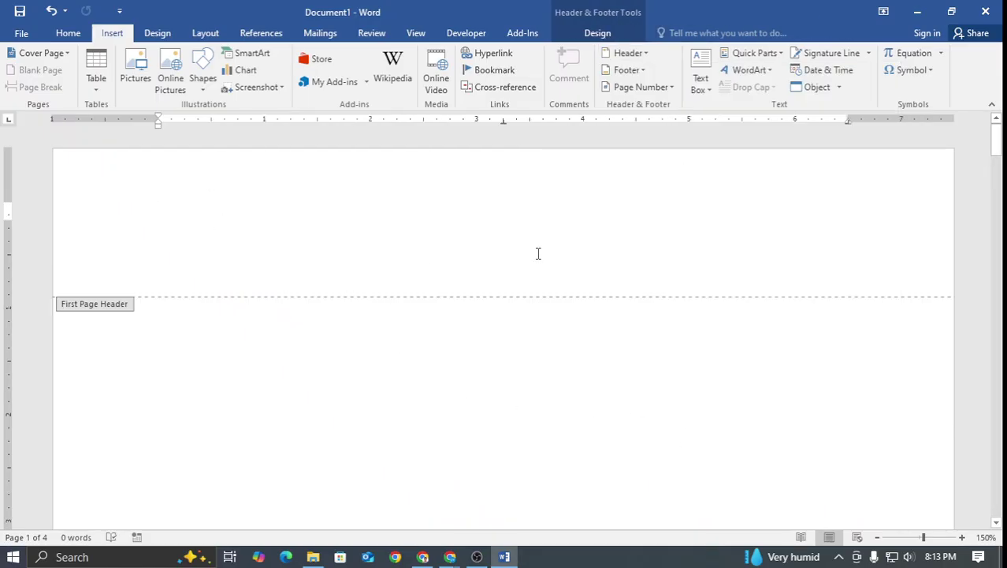
# Remove the header of the second and following pages and check the pages in the print preview
pyautogui.scroll(-15, 498, 271)
pyautogui.scroll(3, 498, 272)
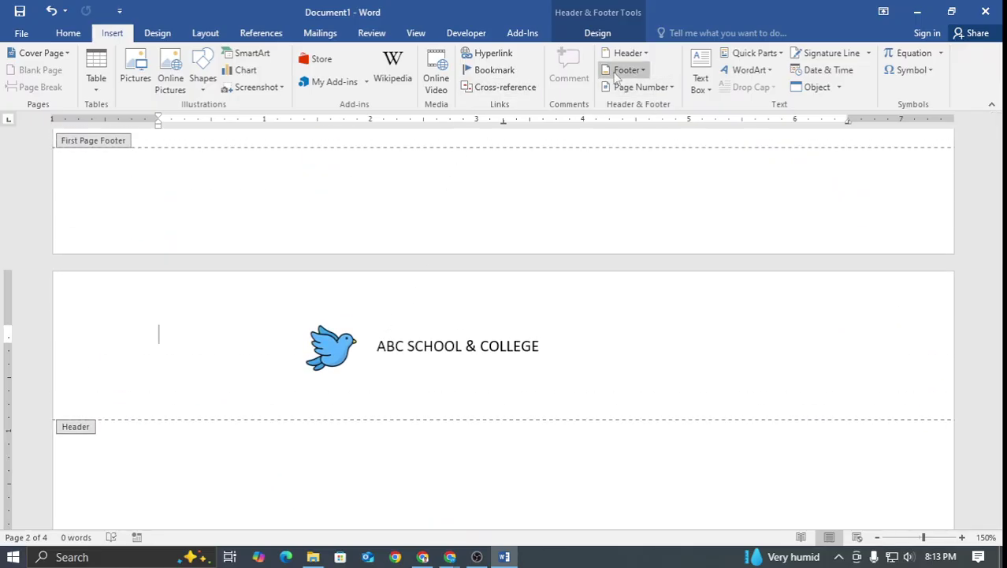
pyautogui.click(630, 54)
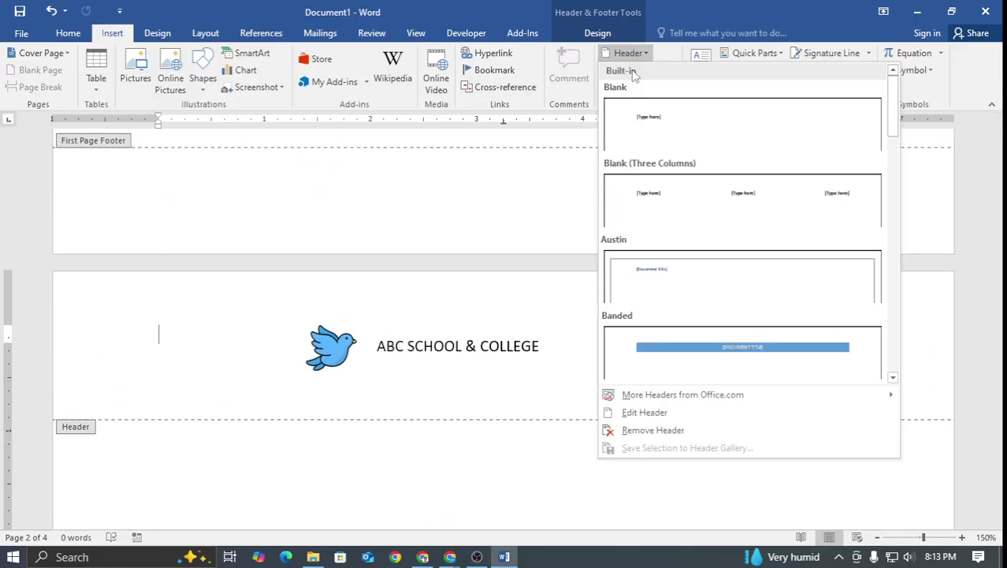
pyautogui.click(675, 430)
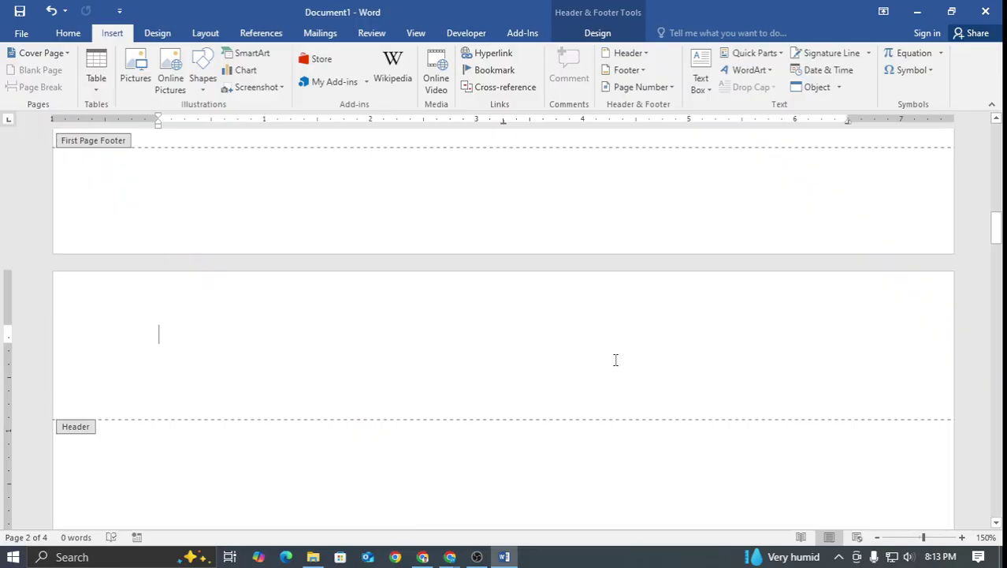
pyautogui.hotkey('ctrl', 'p')
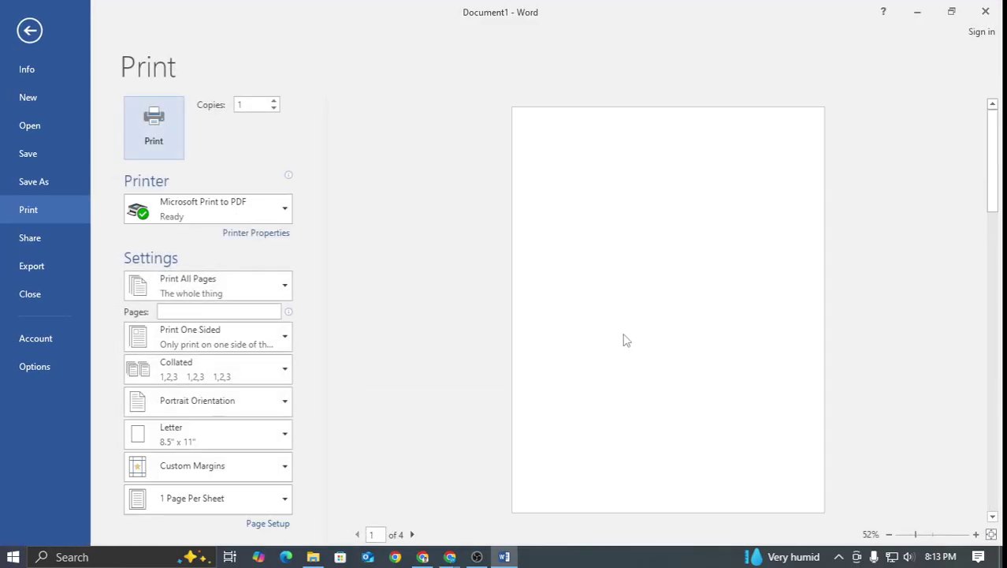
pyautogui.press('Escape')
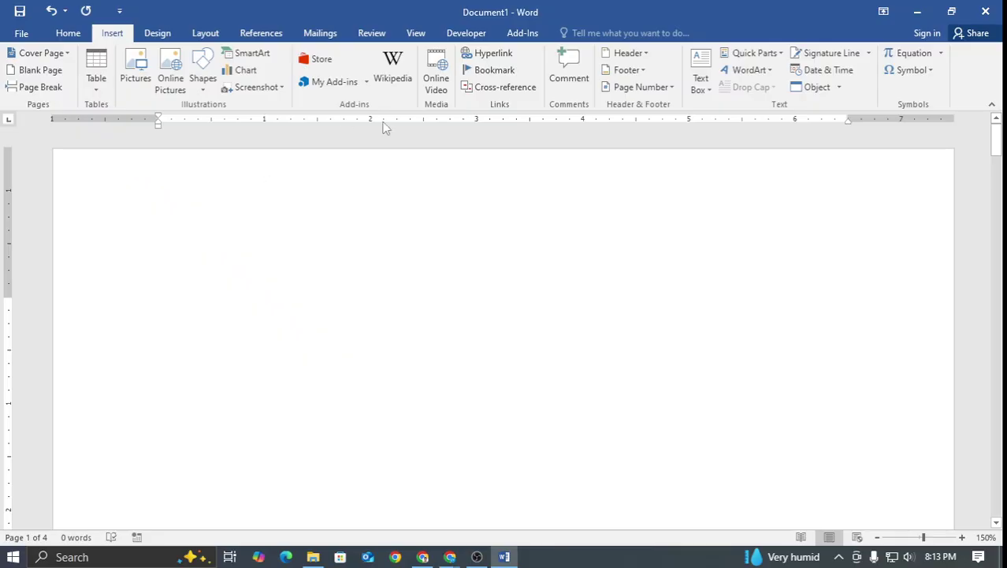
# Open the empty first-page header for editing
pyautogui.click(637, 53)
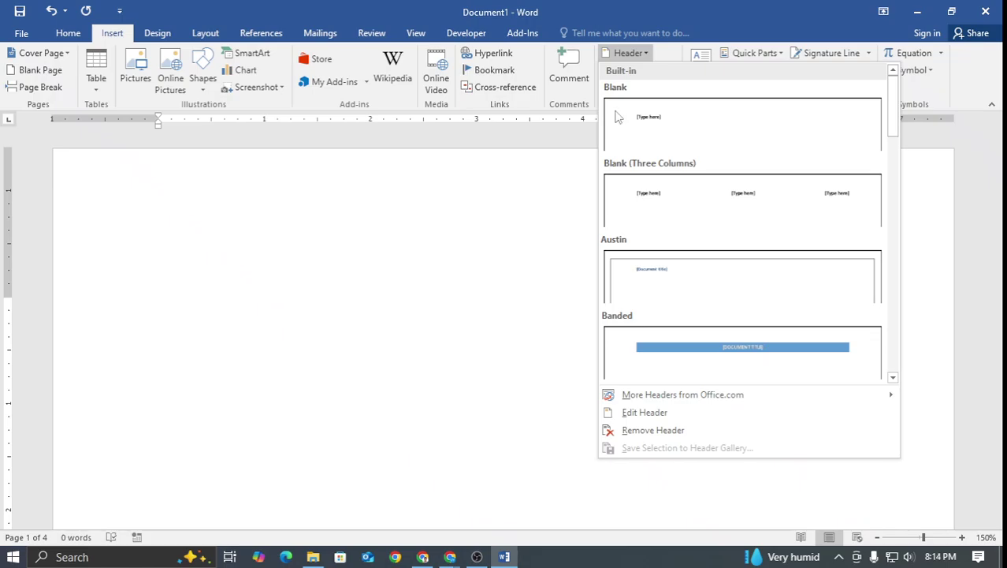
pyautogui.click(645, 413)
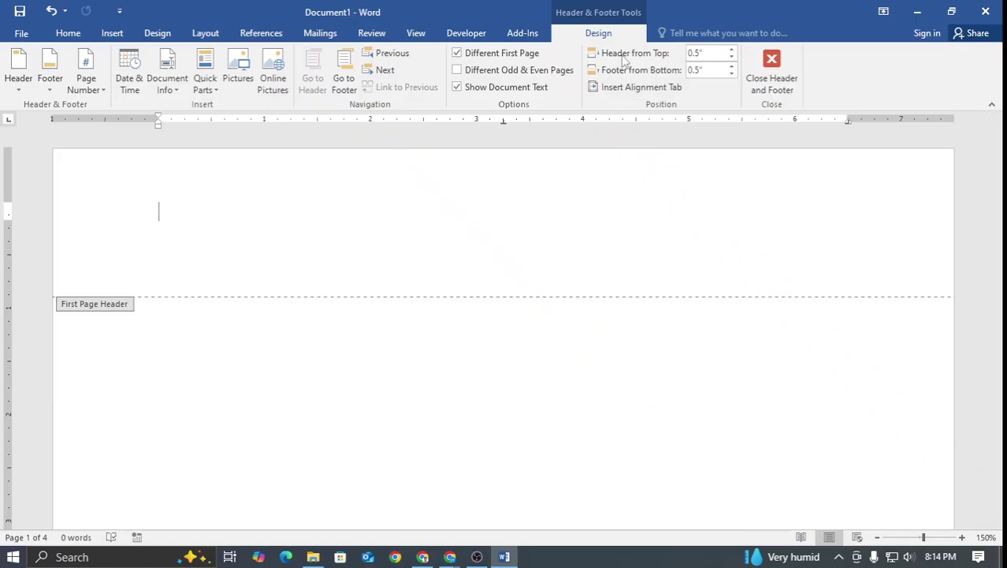
pyautogui.rightClick(432, 247)
pyautogui.click(323, 284)
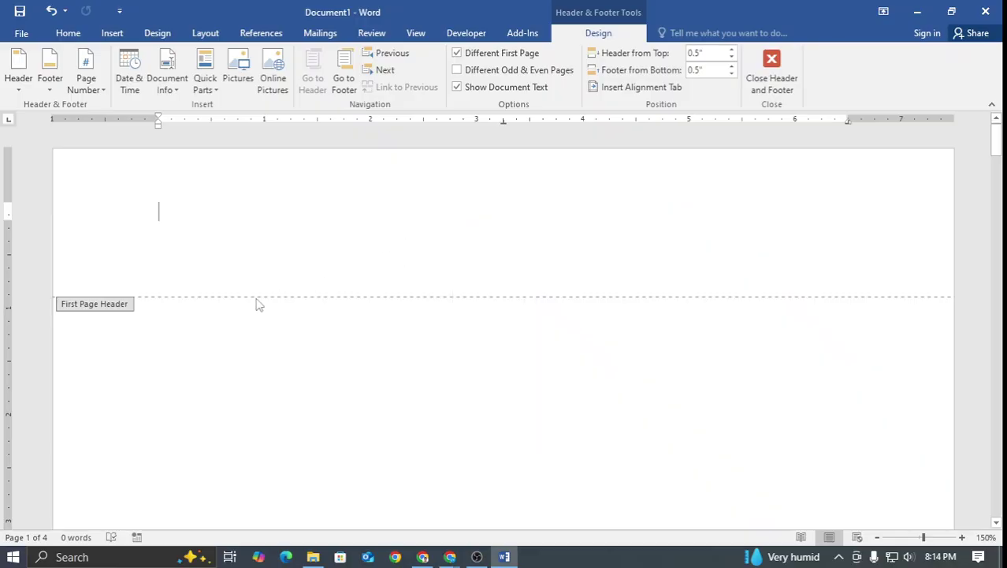
pyautogui.doubleClick(249, 300)
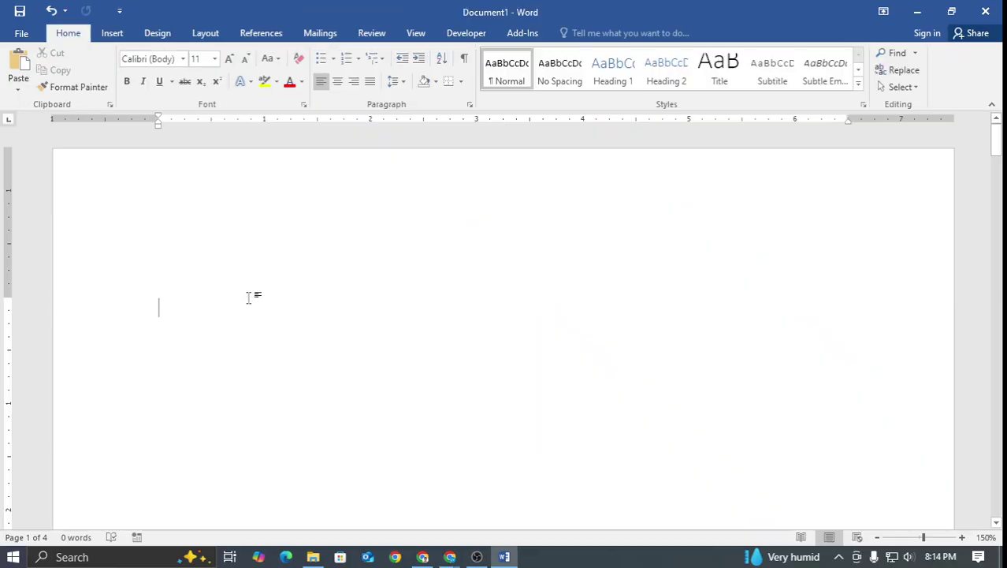
pyautogui.doubleClick(268, 211)
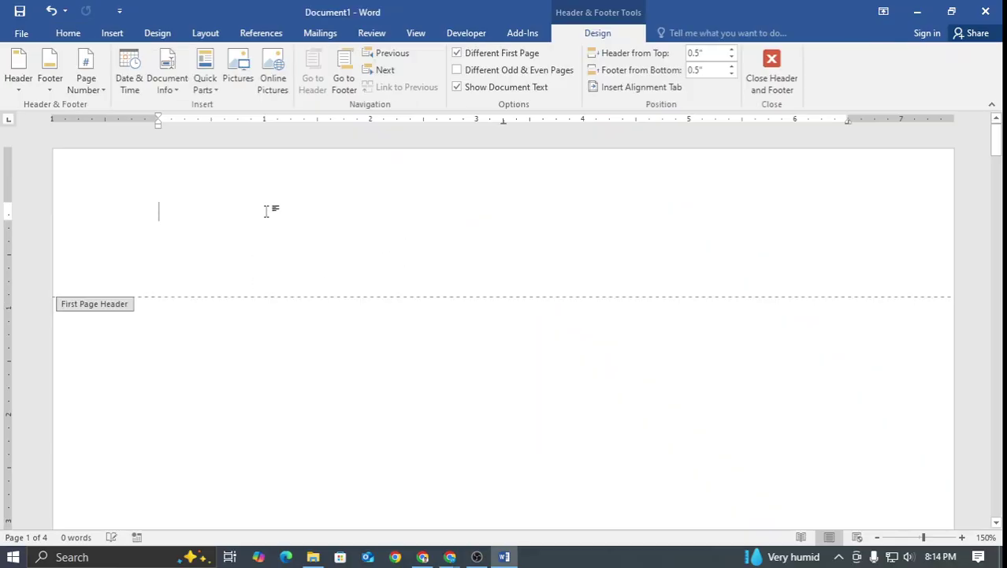
pyautogui.click(139, 305)
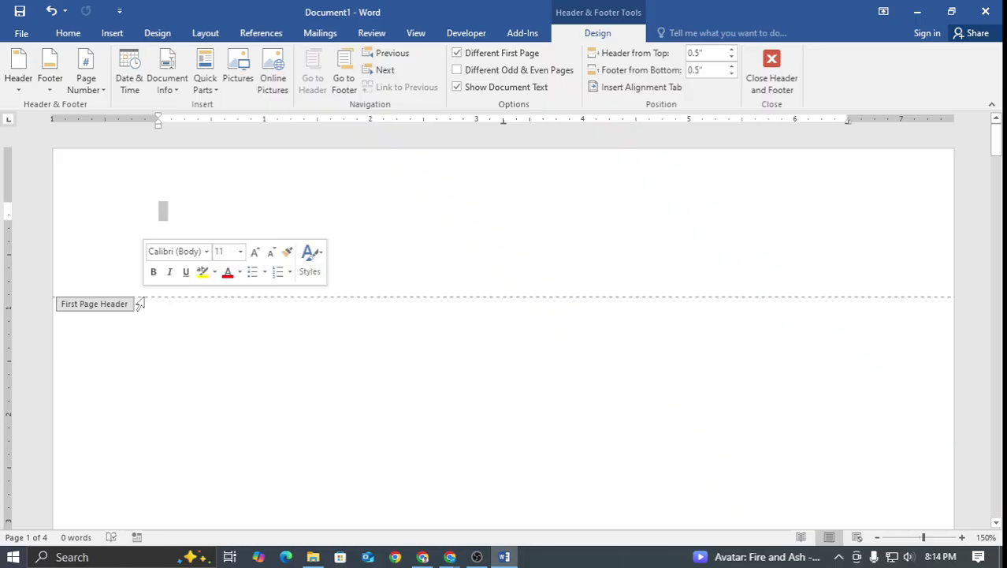
pyautogui.rightClick(140, 304)
pyautogui.press('Escape')
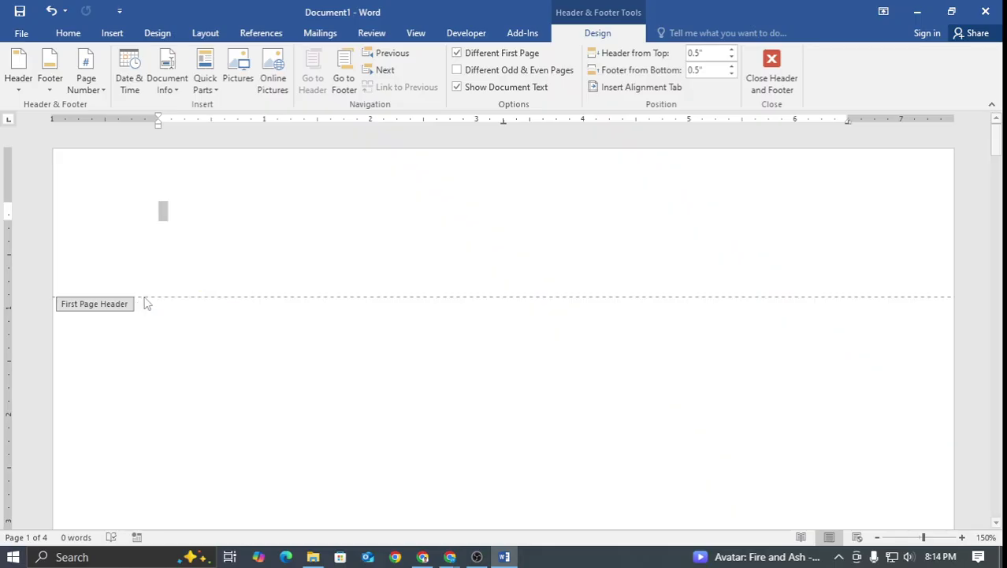
pyautogui.click(141, 303)
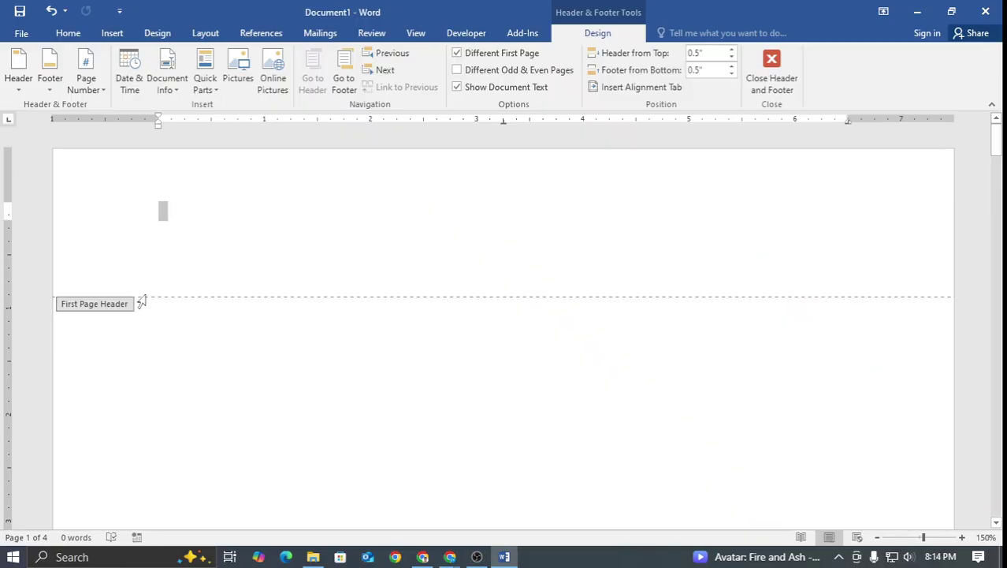
pyautogui.doubleClick(148, 304)
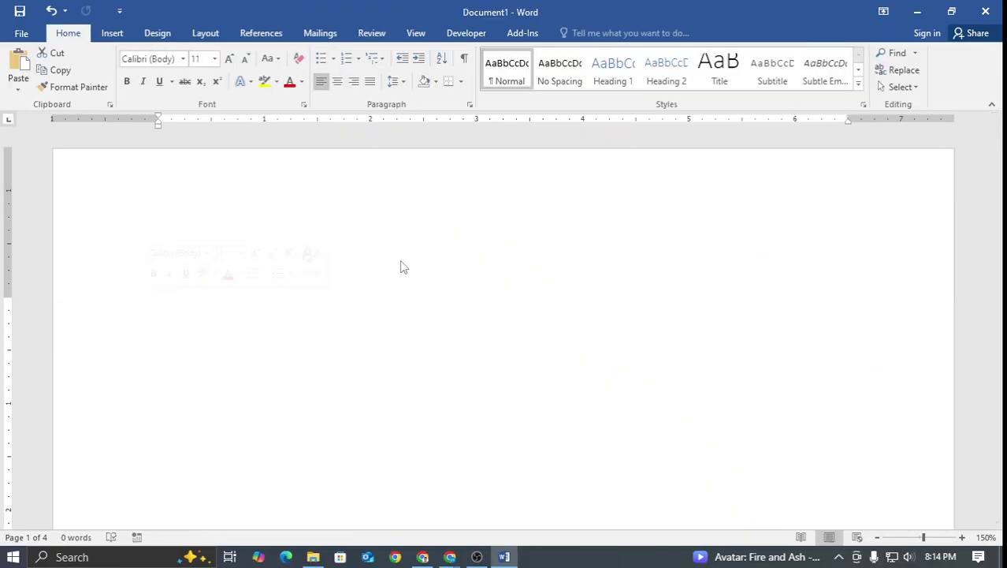
pyautogui.doubleClick(217, 279)
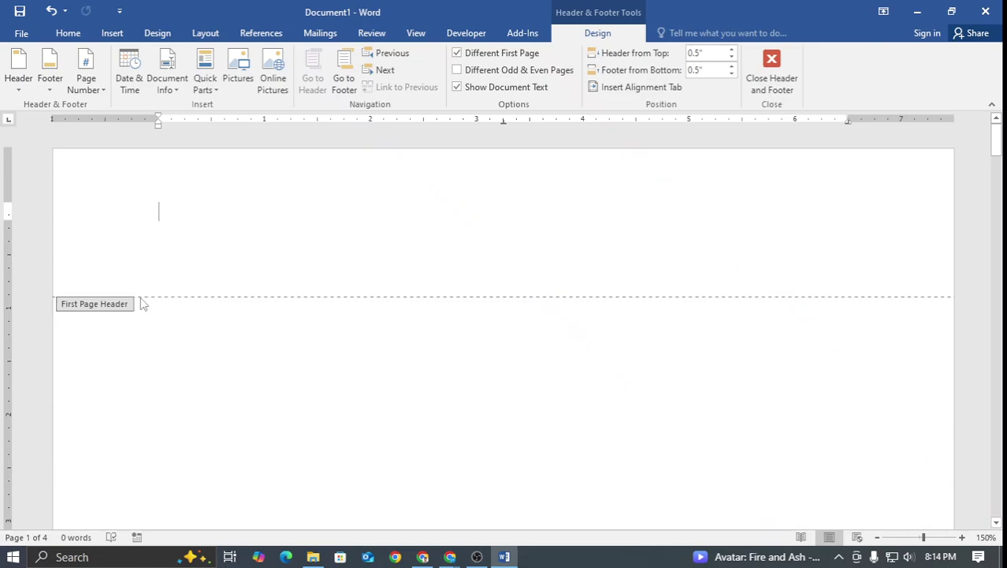
# Set the top page margin to 1" for the whole document in Page Setup
pyautogui.doubleClick(10, 300)
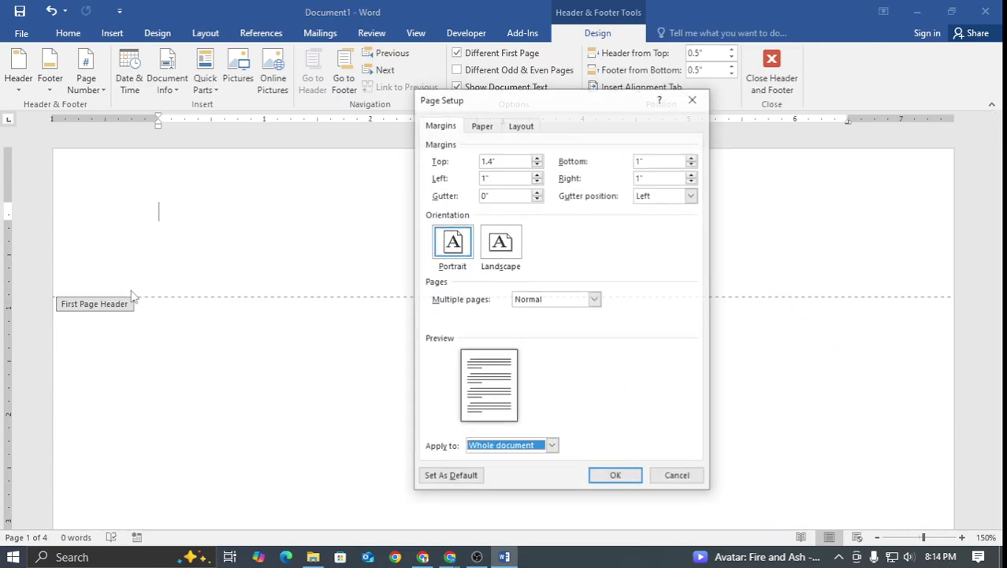
pyautogui.click(490, 161)
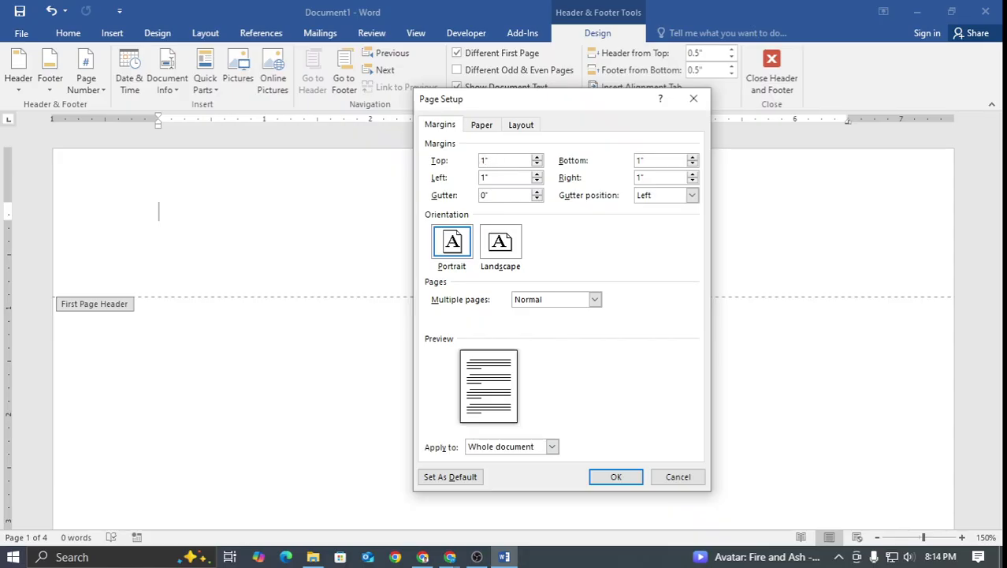
pyautogui.press('Return')
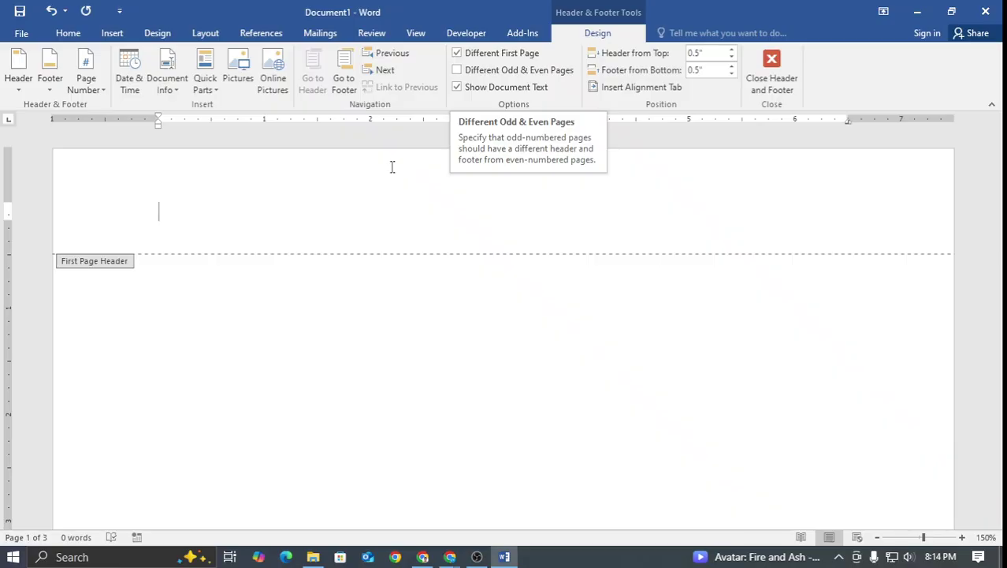
# Switch to Chrome, search Google for "OPEN BOOK" in place of the exam routine image, and close the old exam routine search
pyautogui.moveTo(449, 555)
pyautogui.click(367, 442)
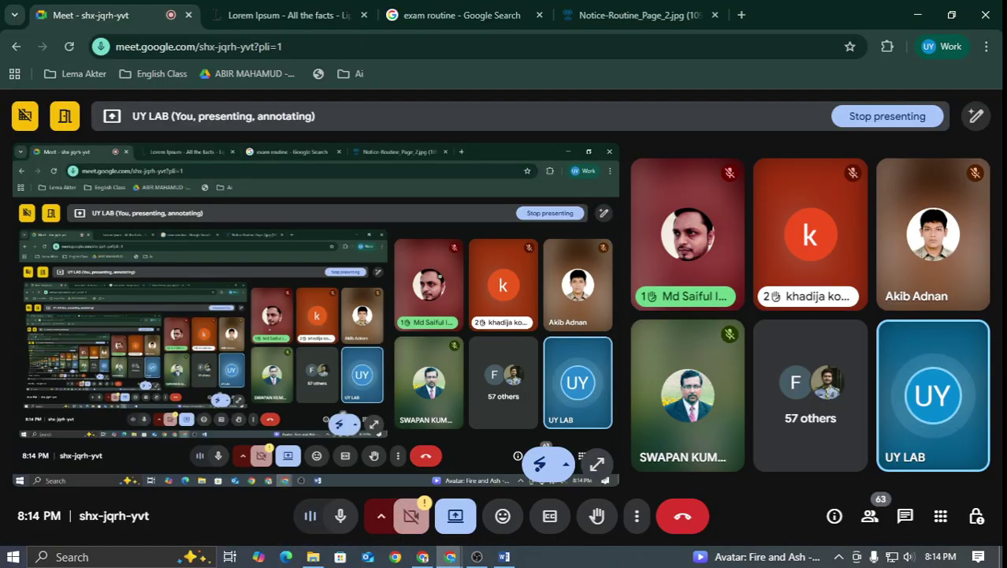
pyautogui.click(663, 15)
pyautogui.click(509, 49)
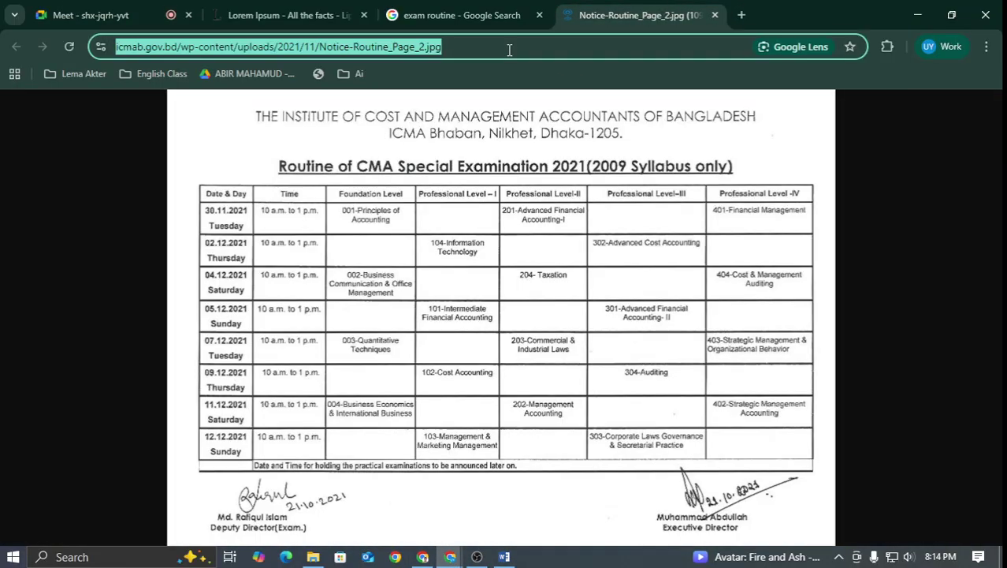
pyautogui.write('OPEN BOOK')
pyautogui.press('Return')
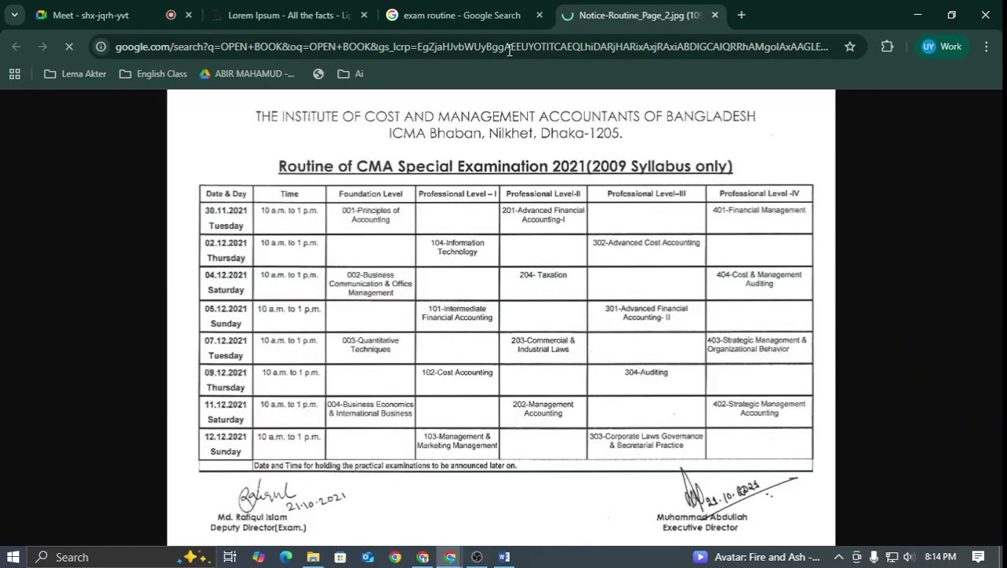
pyautogui.click(538, 15)
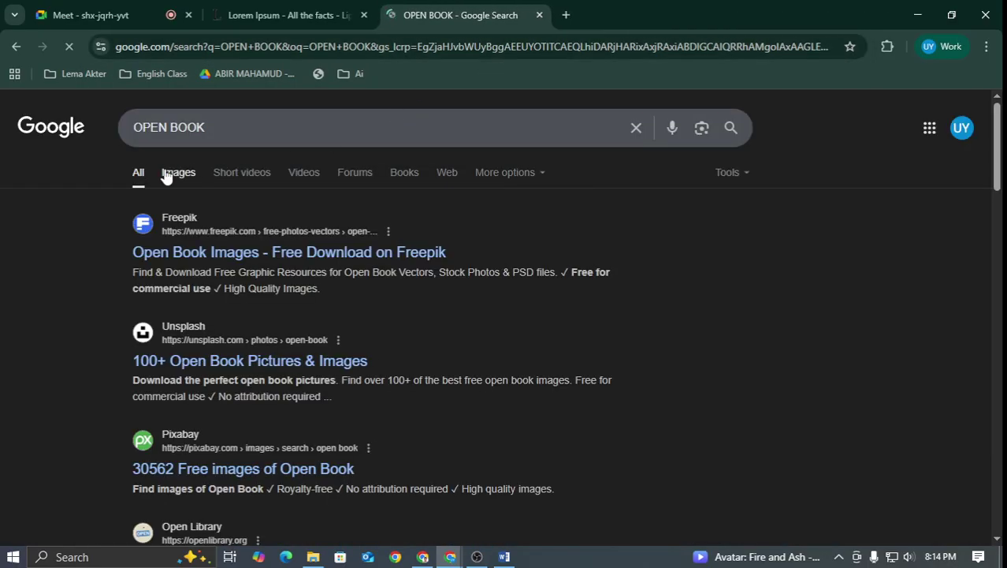
# Find the blank open book picture from Shutterstock in the image results and open it in its own browser tab
pyautogui.click(165, 171)
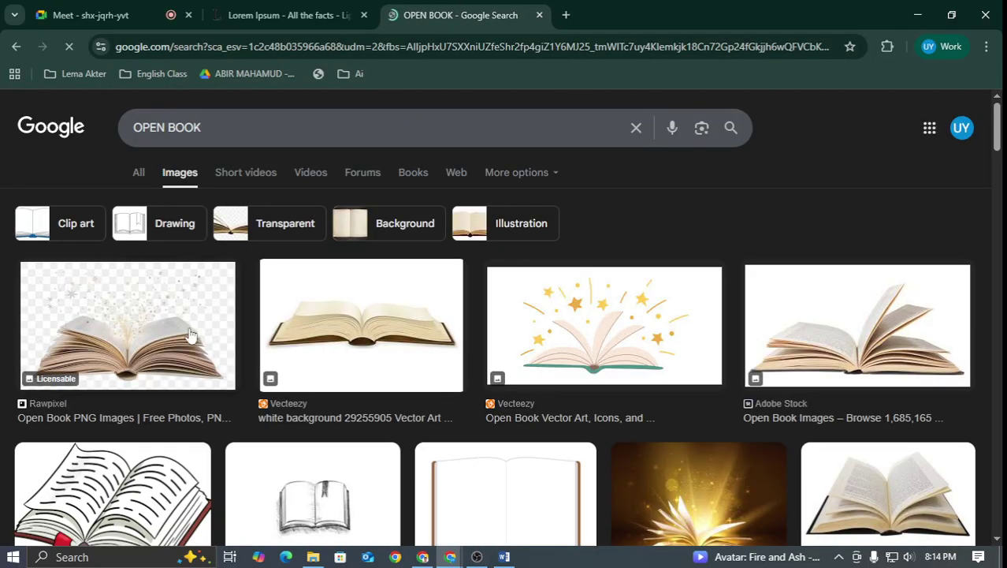
pyautogui.scroll(-2, 190, 347)
pyautogui.click(507, 369)
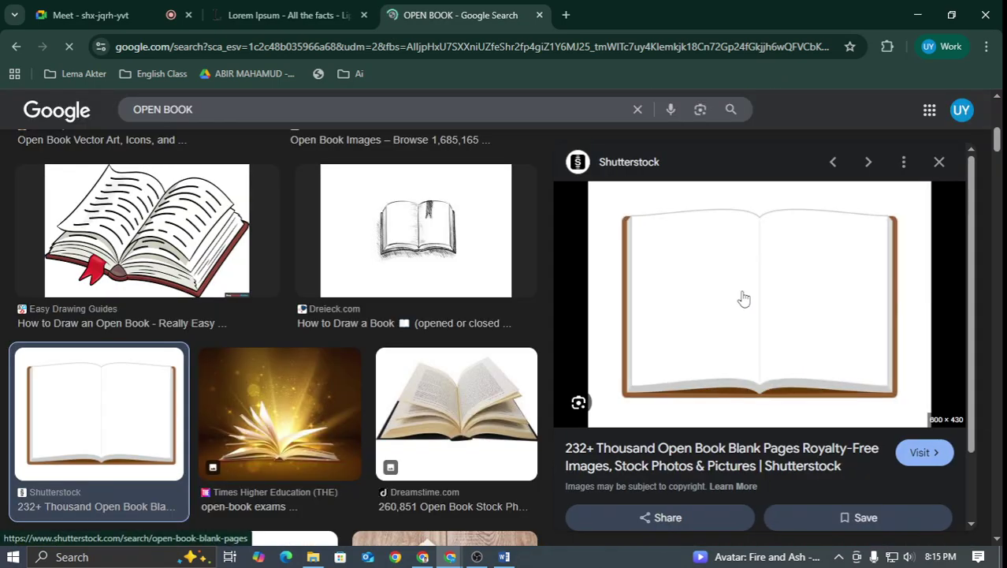
pyautogui.rightClick(747, 289)
pyautogui.click(759, 406)
pyautogui.click(630, 6)
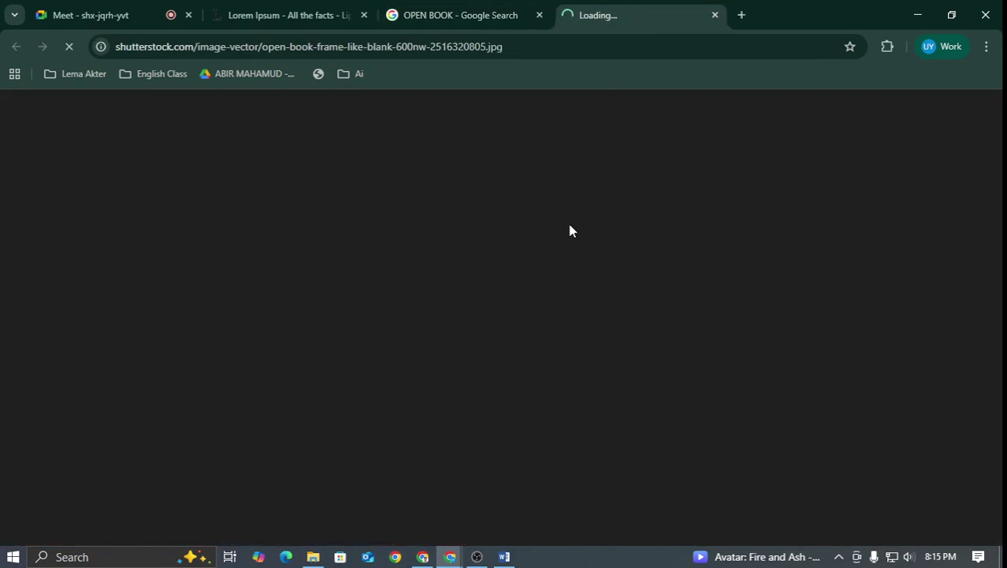
pyautogui.rightClick(511, 249)
pyautogui.click(505, 253)
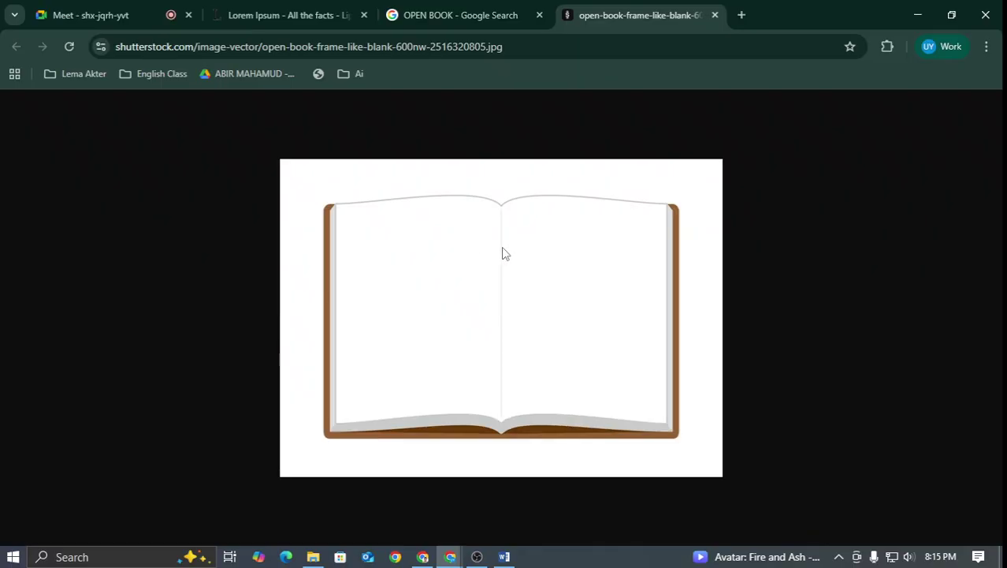
# Capture the screen area around the open book, mark the upper outer corner of both pages with red rectangles and copy the capture
pyautogui.press('Print')
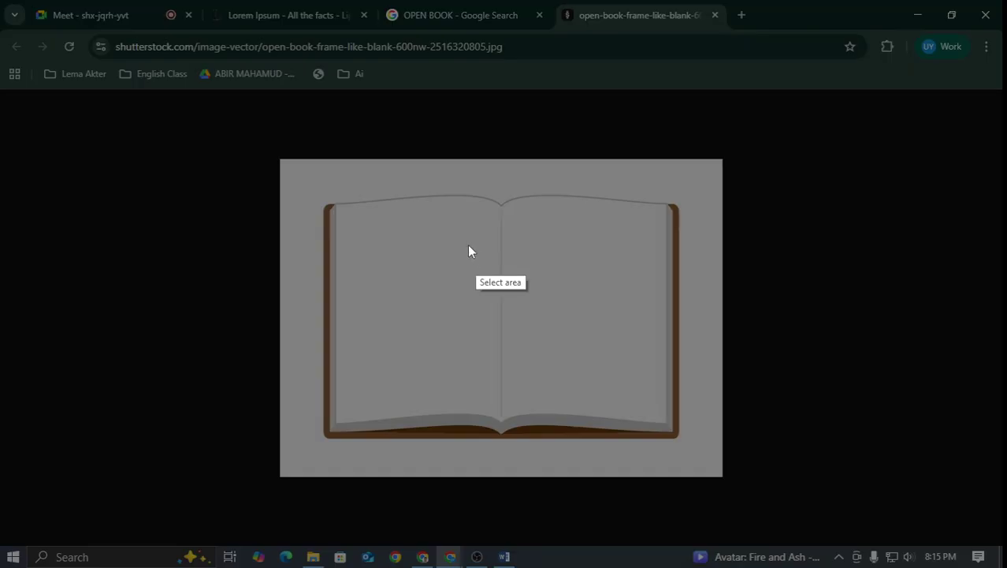
pyautogui.moveTo(261, 138); pyautogui.dragTo(835, 517)
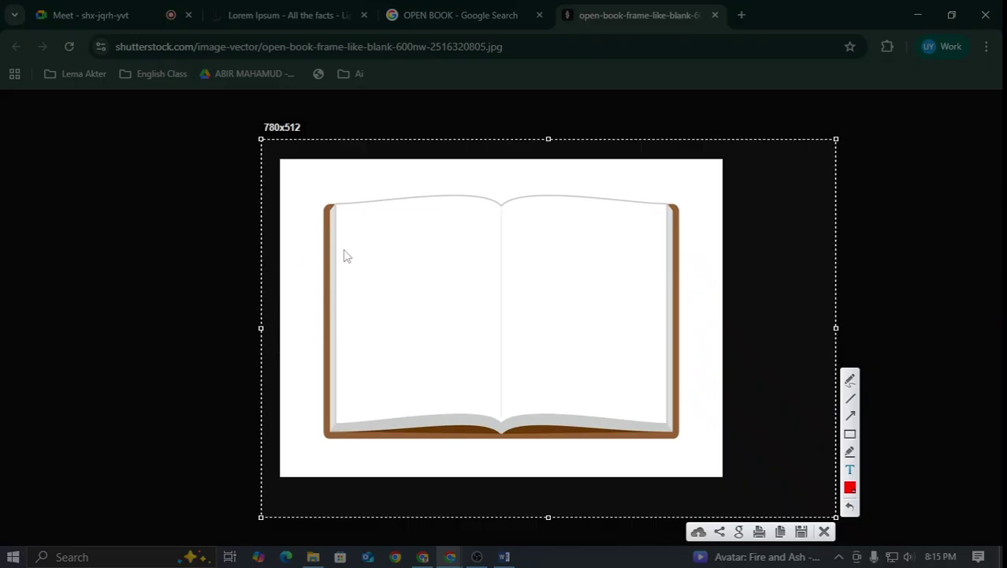
pyautogui.moveTo(338, 212); pyautogui.dragTo(366, 237)
pyautogui.click(850, 433)
pyautogui.moveTo(664, 205)
pyautogui.mouseDown()
pyautogui.moveTo(629, 231)
pyautogui.moveTo(637, 237)
pyautogui.mouseUp()
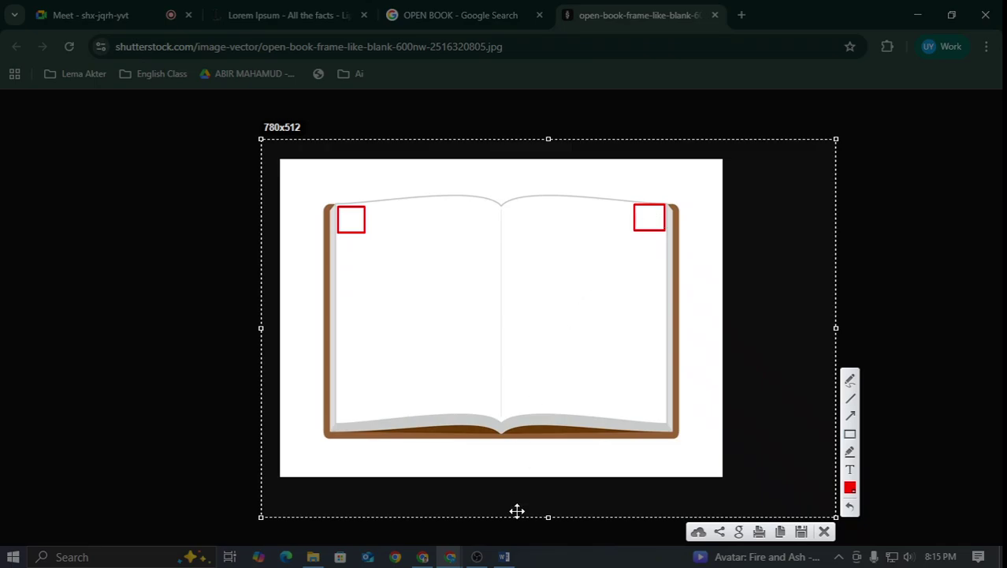
pyautogui.hotkey('ctrl', 'c')
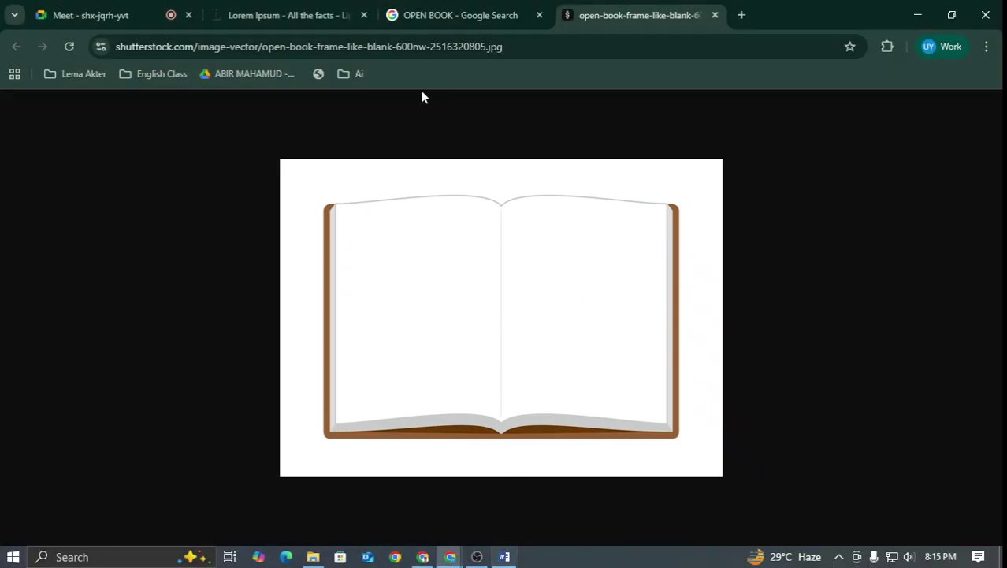
pyautogui.click(168, 9)
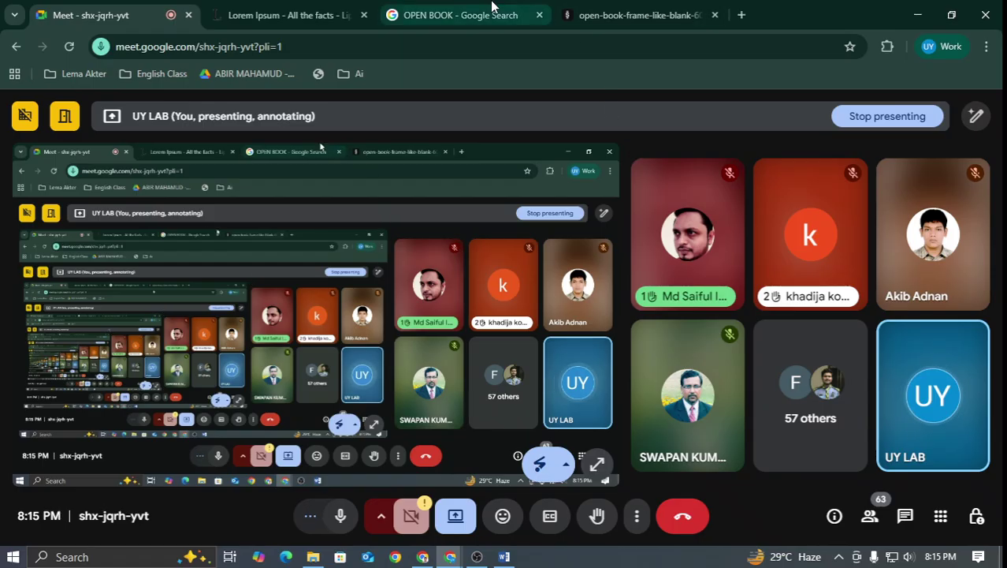
pyautogui.click(597, 7)
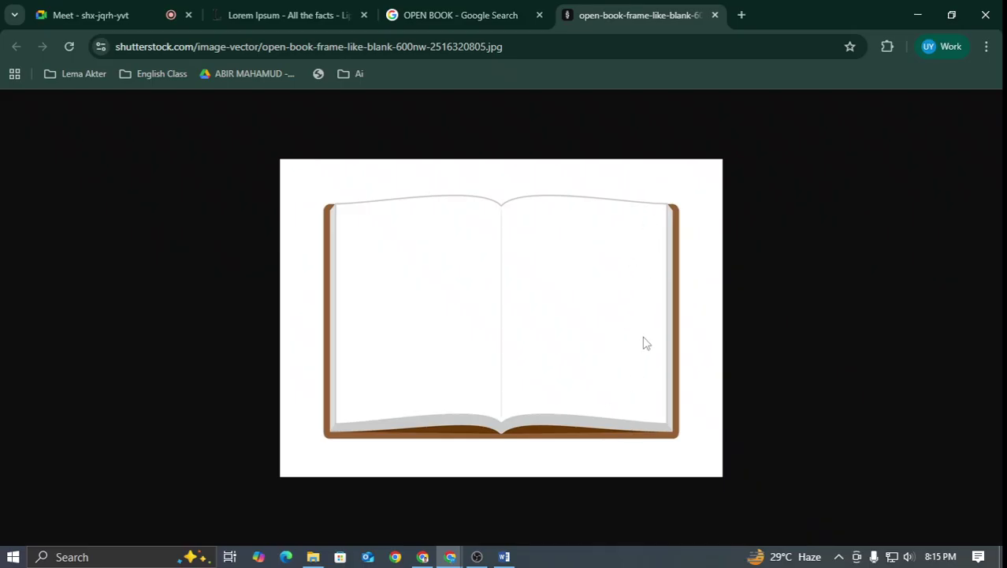
# Switch to Word, turn off Different First Page and turn on Different Odd & Even Pages for the headers and footers
pyautogui.click(504, 556)
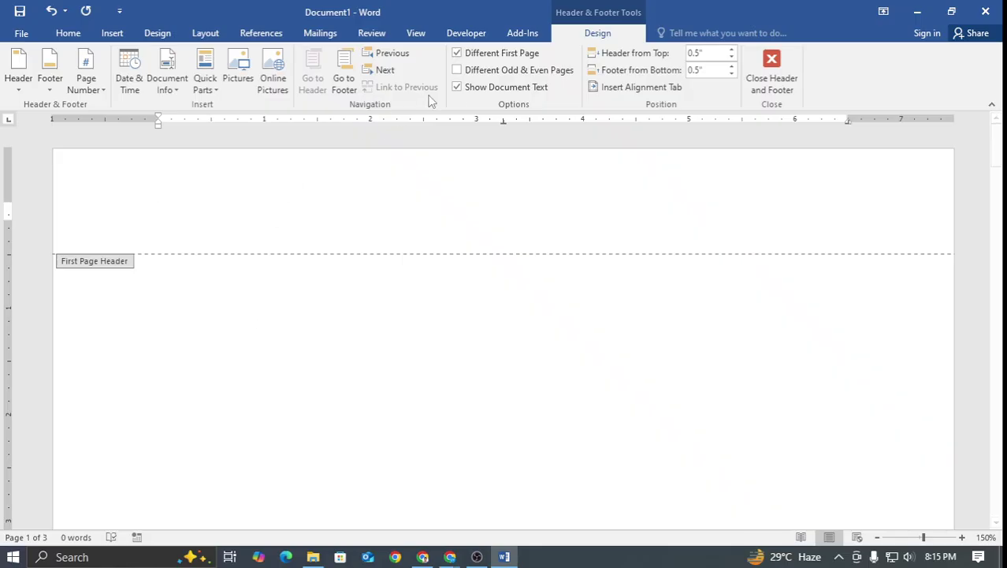
pyautogui.click(458, 54)
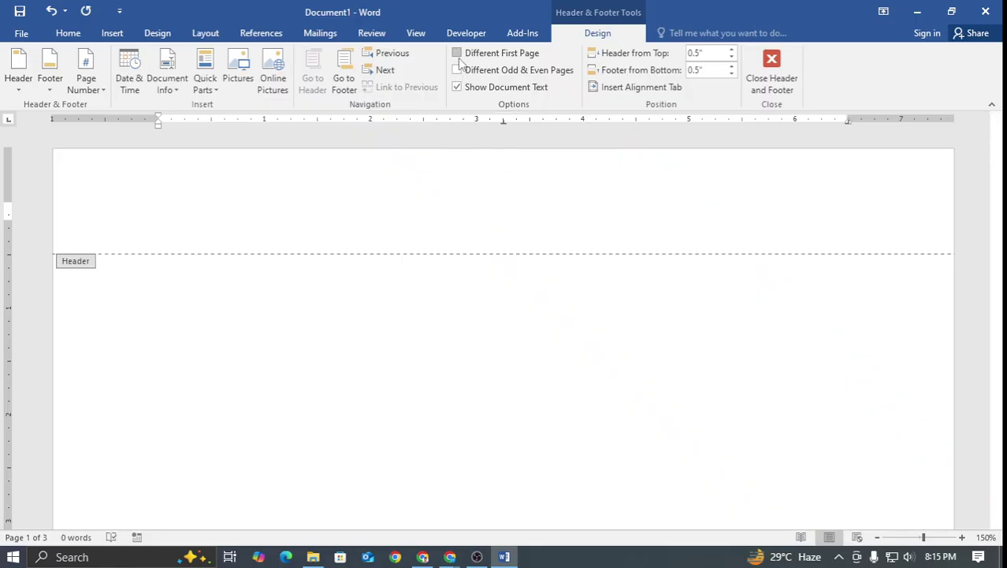
pyautogui.click(465, 72)
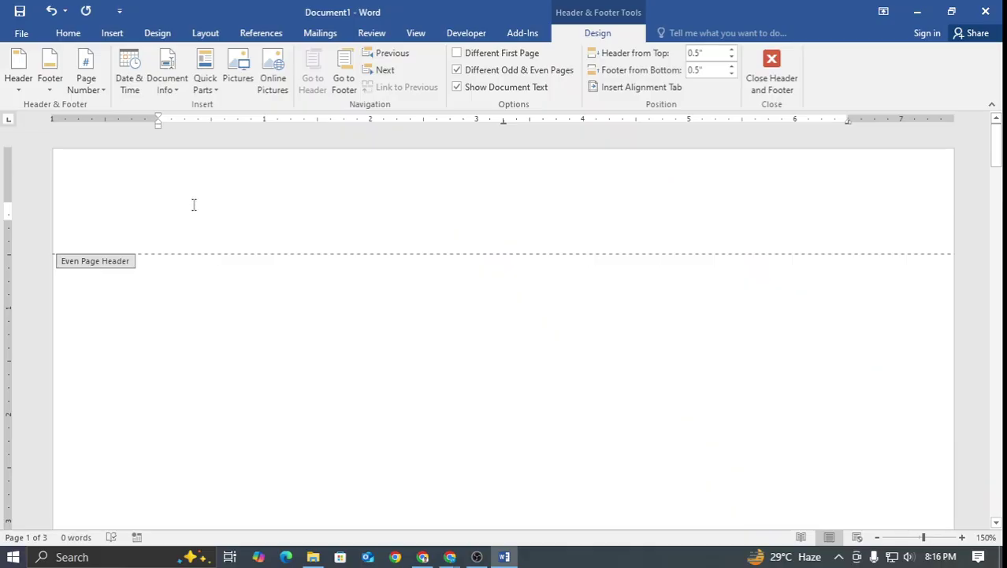
pyautogui.scroll(-15, 193, 204)
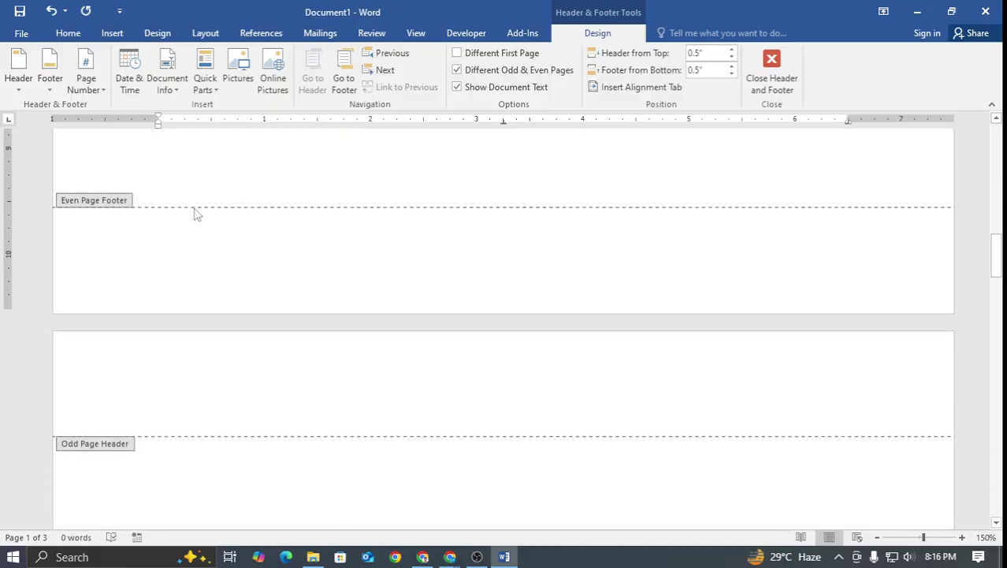
pyautogui.scroll(15, 196, 211)
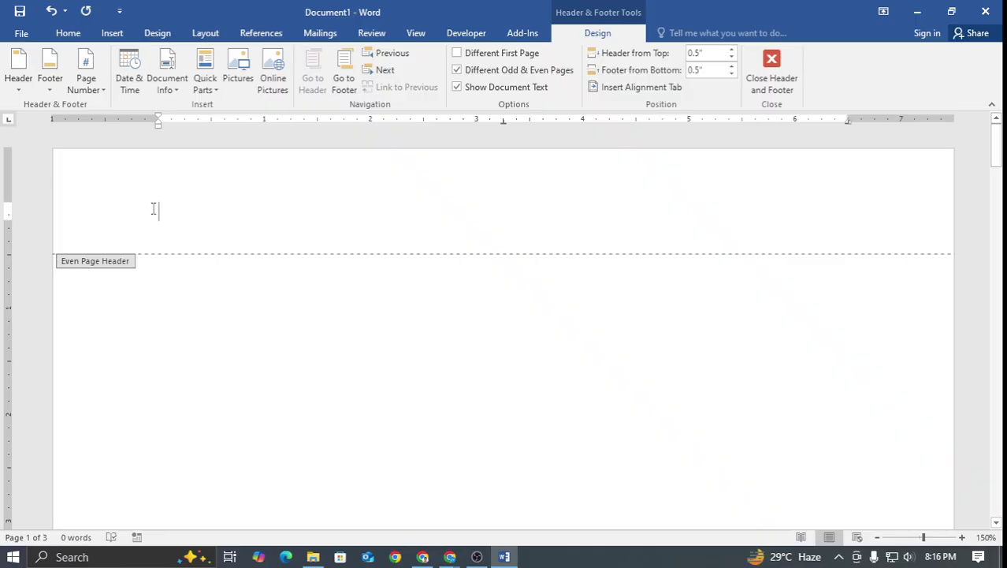
# Insert a top-of-page number in the even page header, using the rotated style with a purple bar in the left margin
pyautogui.click(91, 84)
pyautogui.moveTo(115, 110)
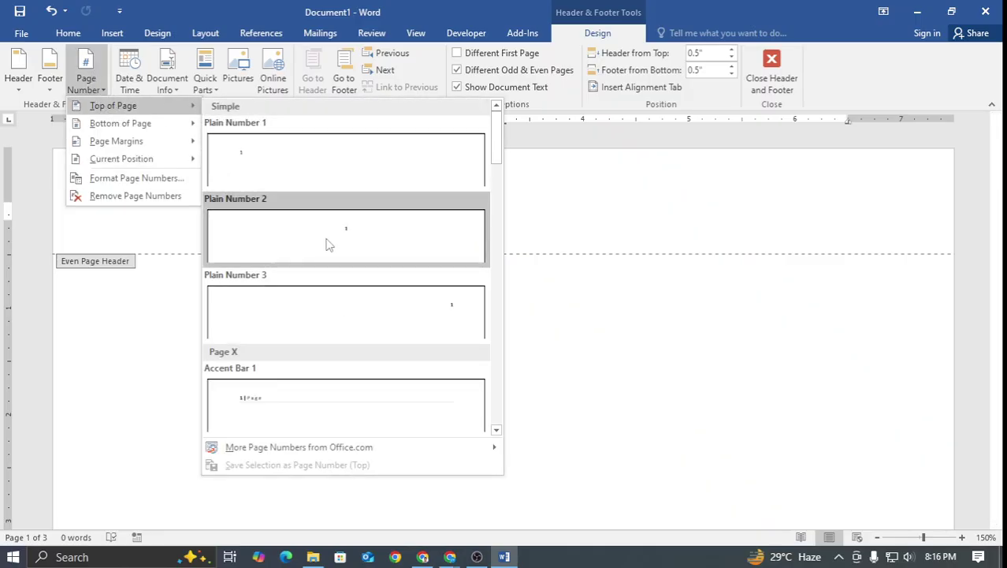
pyautogui.scroll(-8, 354, 289)
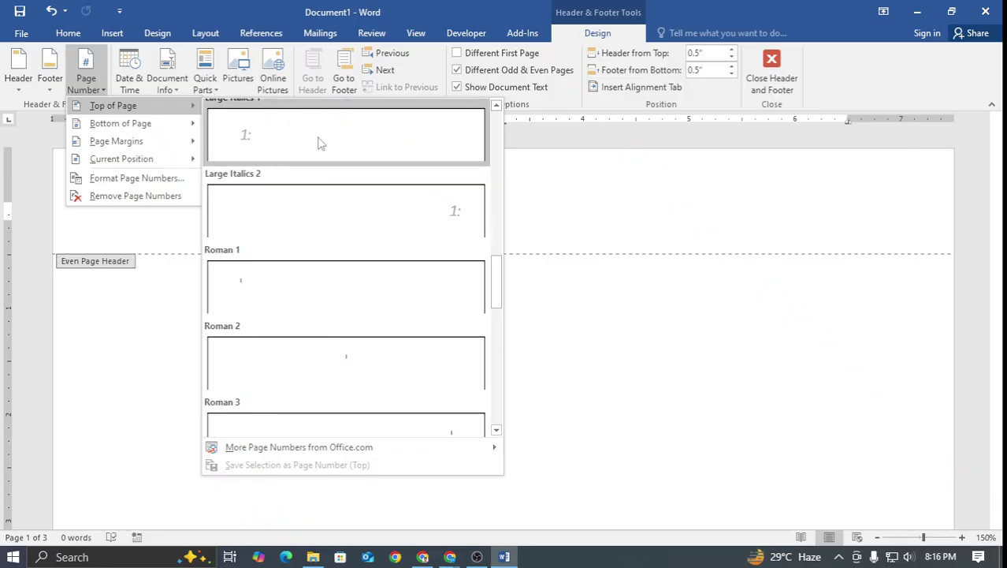
pyautogui.scroll(-5, 322, 245)
pyautogui.scroll(5, 322, 222)
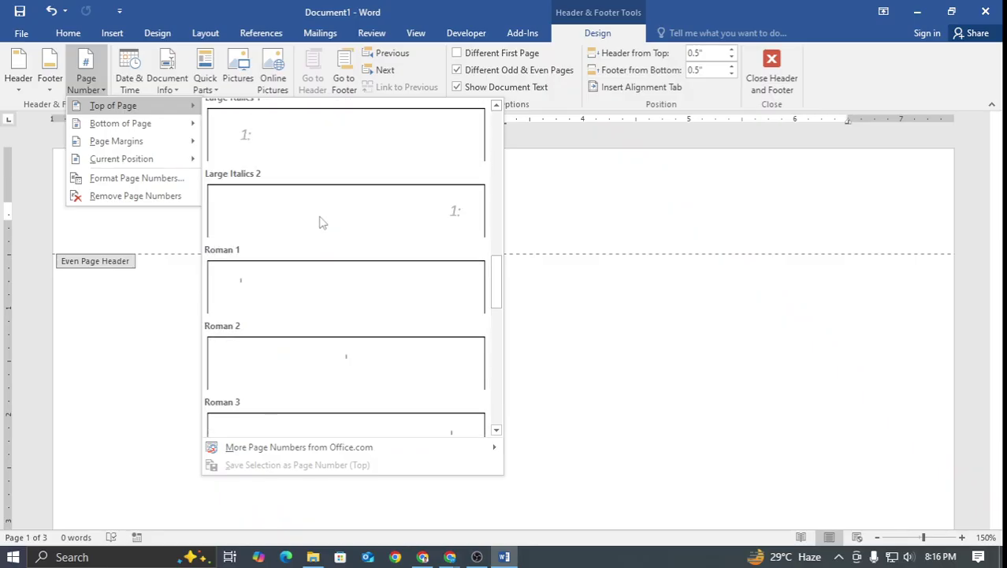
pyautogui.scroll(-5, 321, 222)
pyautogui.click(322, 223)
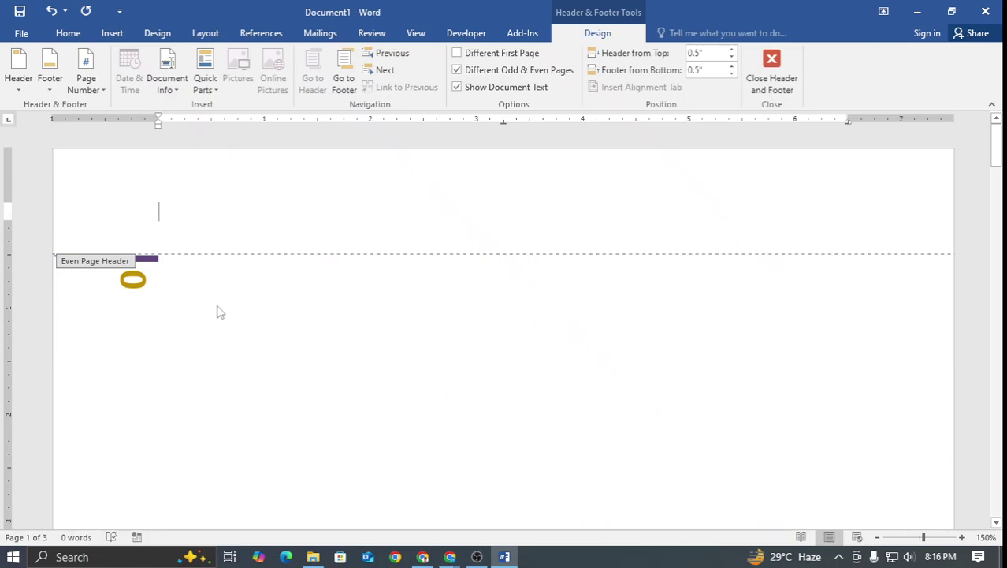
# Place the cursor in the odd page header of the second page
pyautogui.scroll(-3, 225, 308)
pyautogui.scroll(3, 228, 306)
pyautogui.scroll(-3, 233, 303)
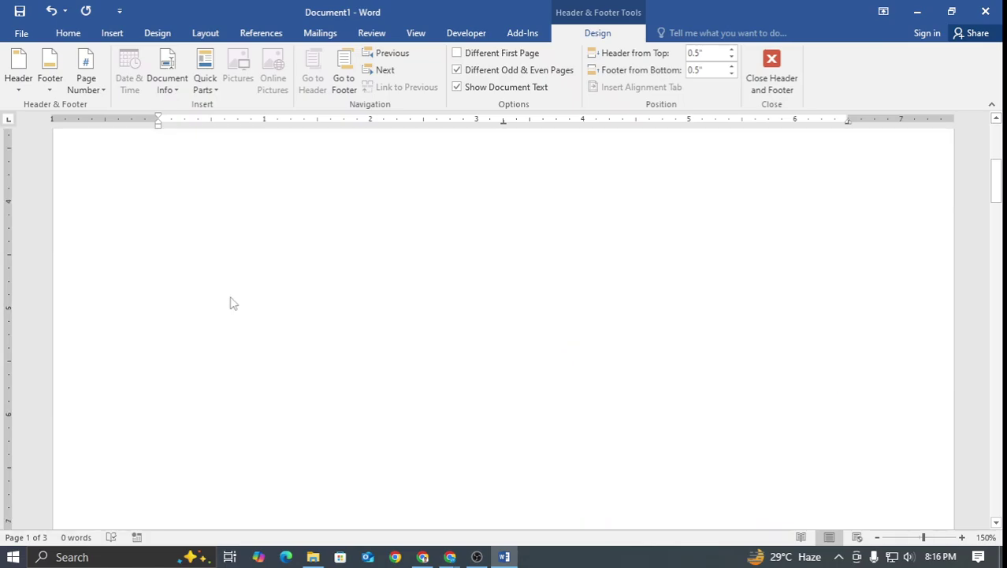
pyautogui.scroll(-6, 233, 304)
pyautogui.scroll(3, 232, 296)
pyautogui.scroll(-6, 221, 305)
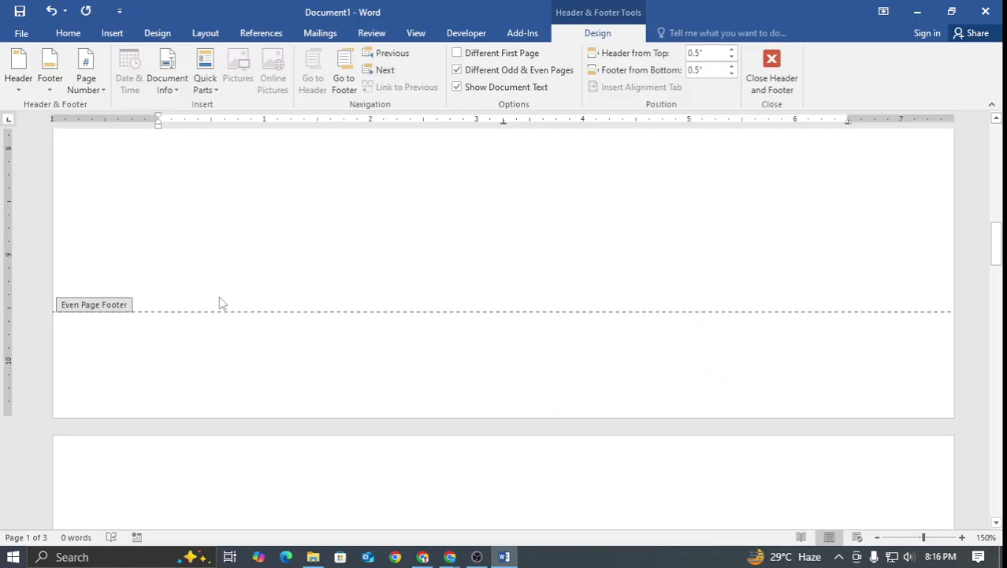
pyautogui.scroll(-3, 221, 305)
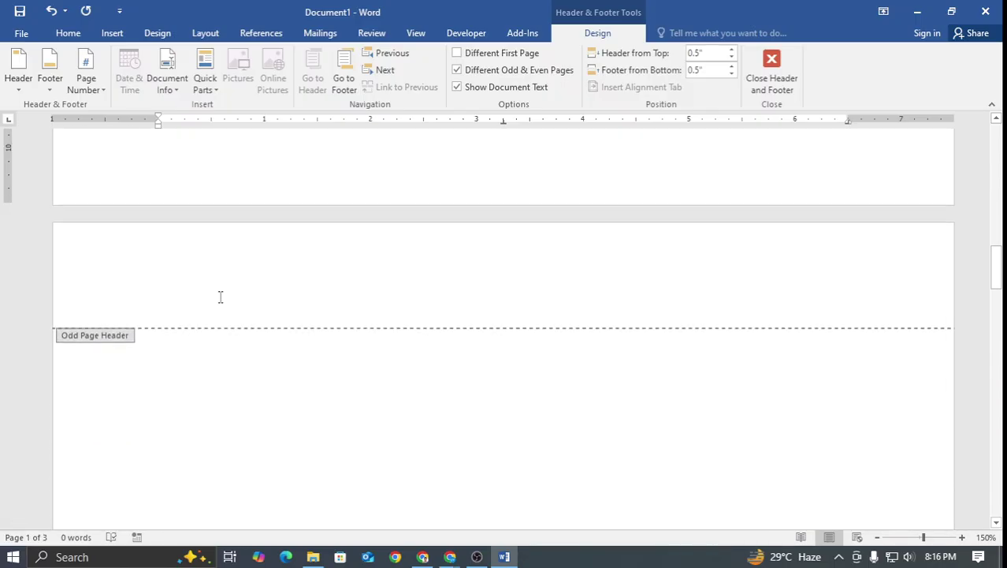
pyautogui.click(145, 299)
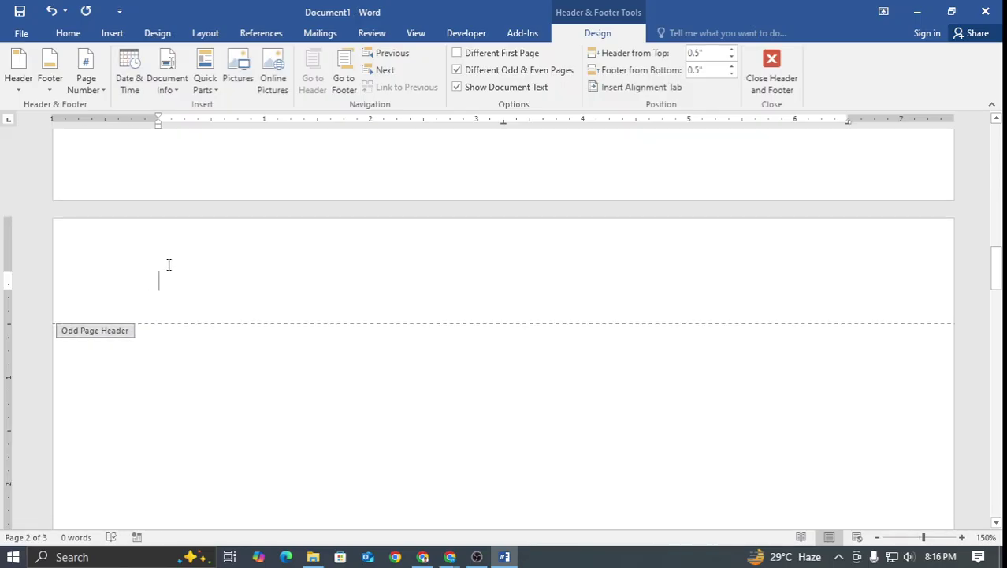
pyautogui.click(86, 79)
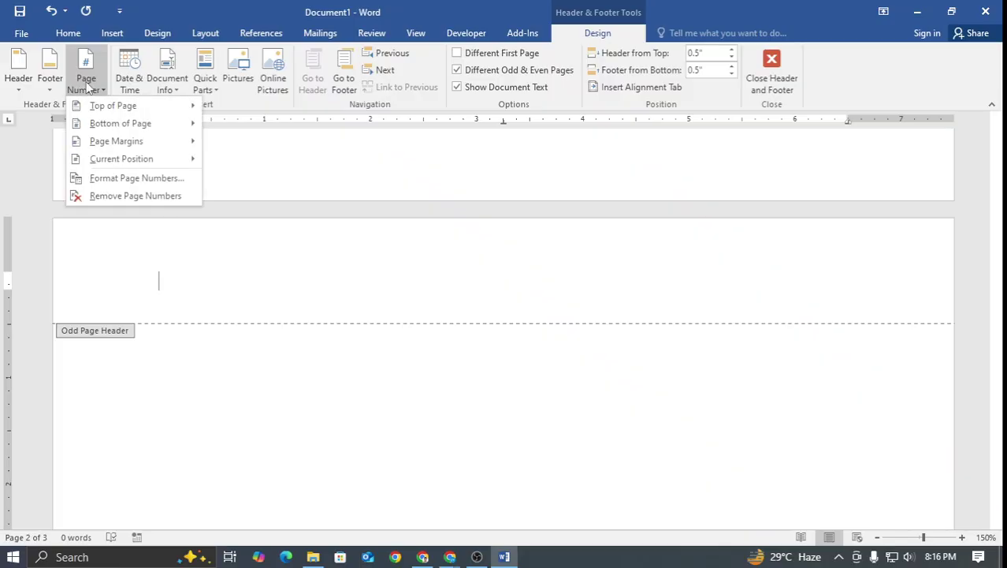
pyautogui.scroll(-6, 311, 254)
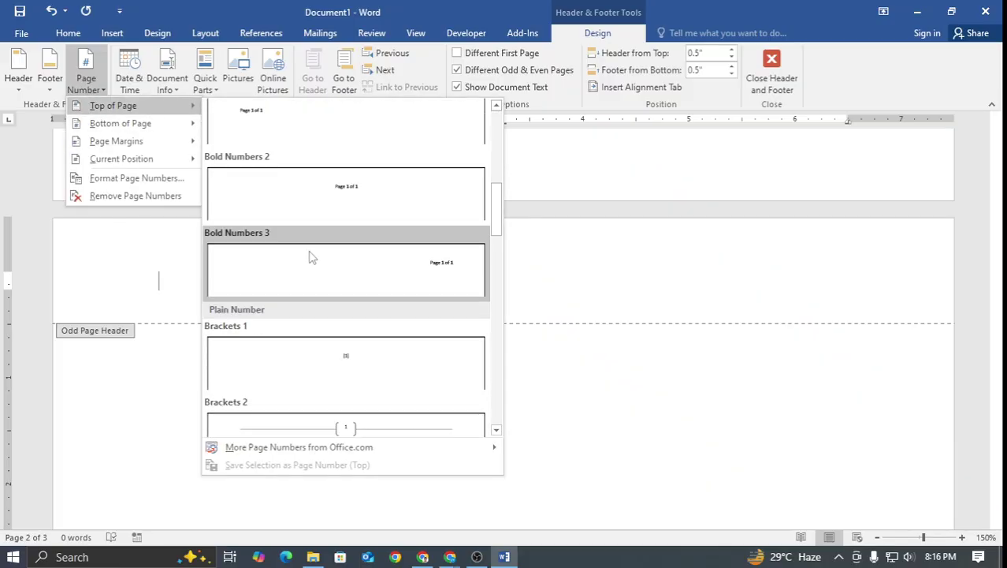
pyautogui.scroll(-3, 319, 255)
pyautogui.click(668, 277)
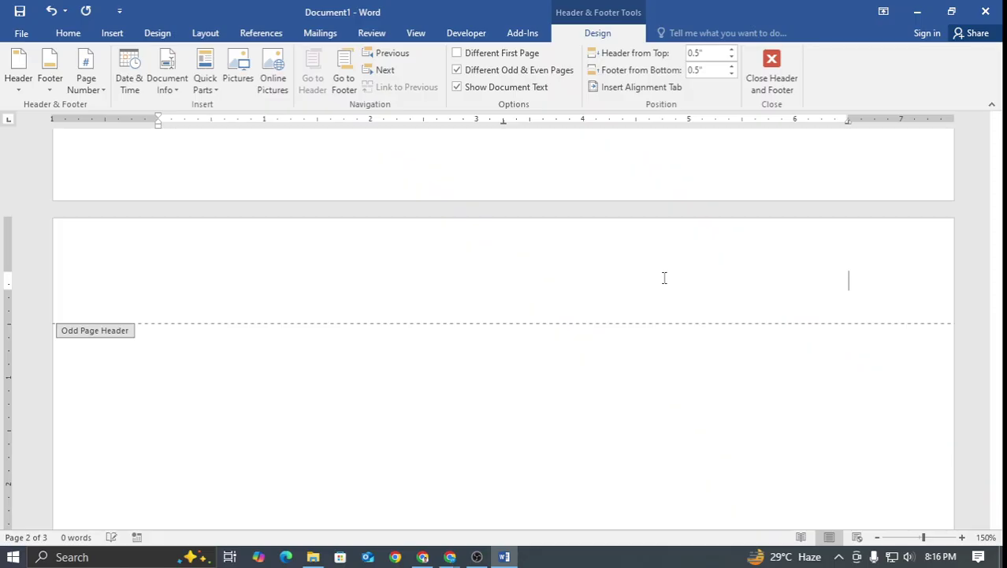
# Insert a top-of-page number in the odd page header, using the rotated style with a purple bar in the right margin
pyautogui.click(94, 92)
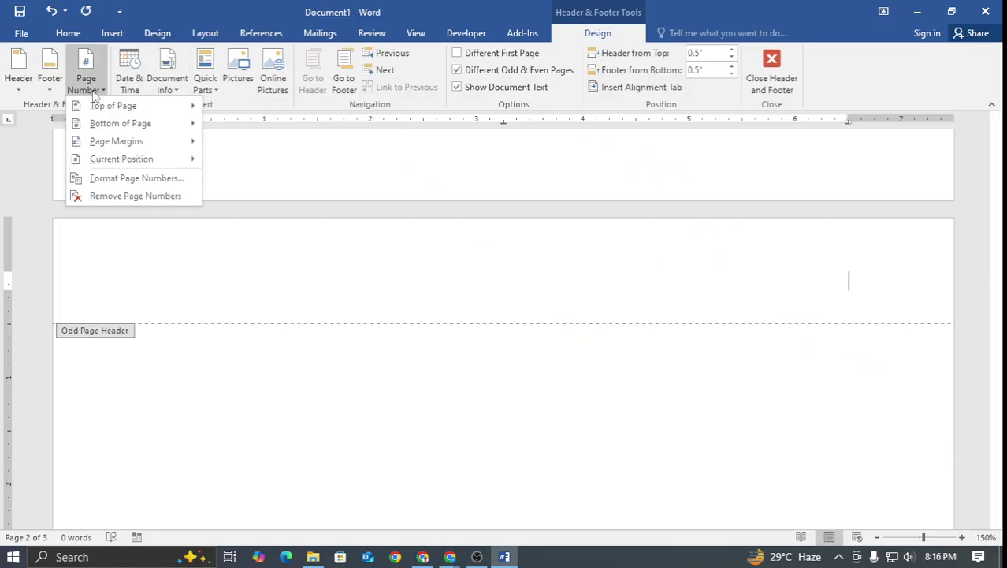
pyautogui.moveTo(110, 105)
pyautogui.scroll(-8, 383, 272)
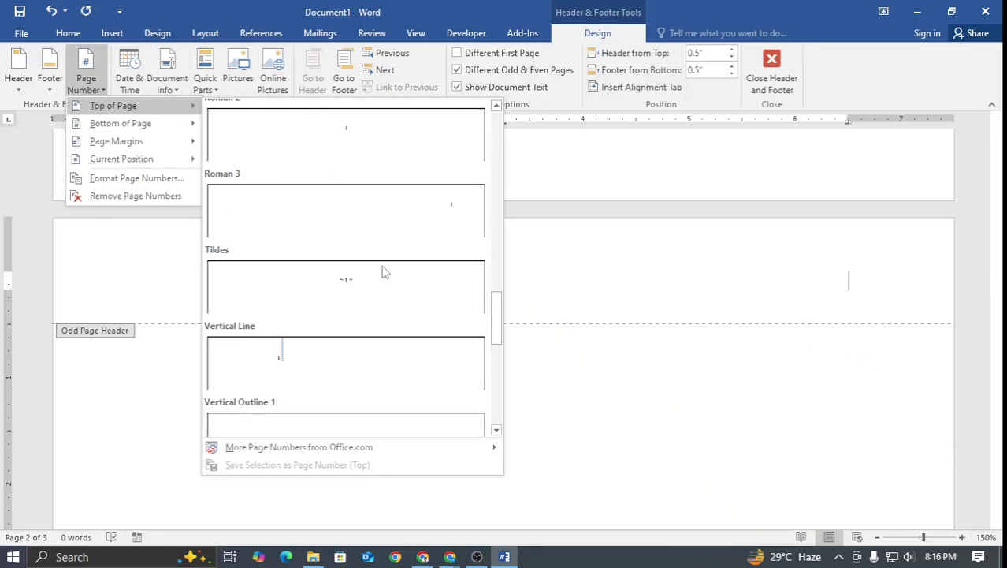
pyautogui.scroll(-3, 383, 272)
pyautogui.click(438, 303)
# Compare the even and odd page numbers and close header and footer editing
pyautogui.scroll(10, 438, 303)
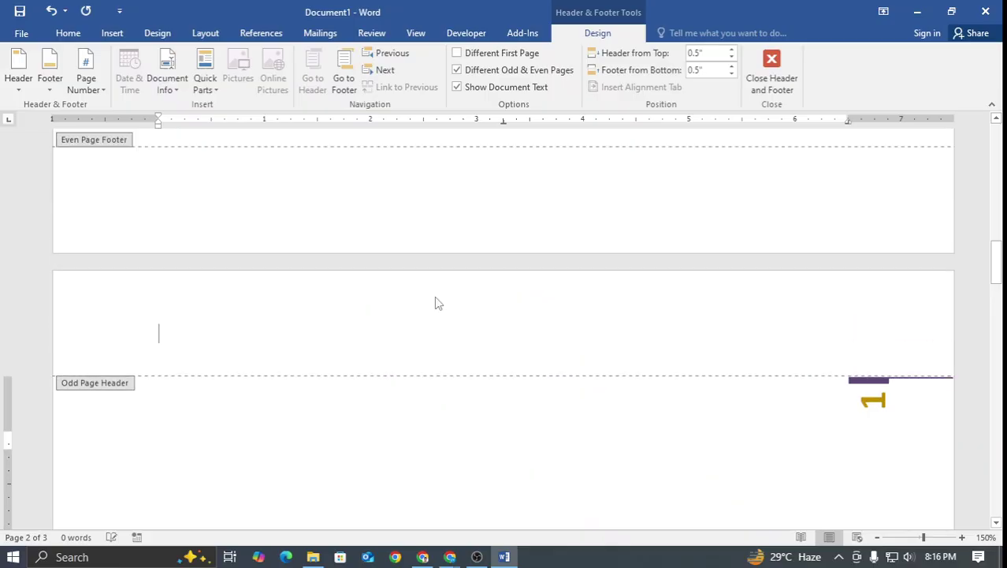
pyautogui.scroll(10, 439, 302)
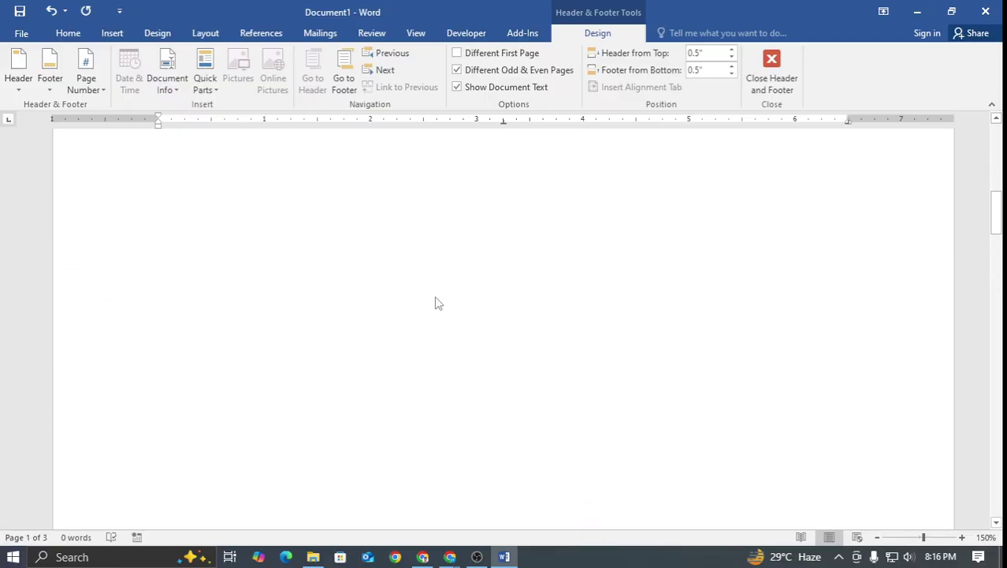
pyautogui.scroll(1, 440, 304)
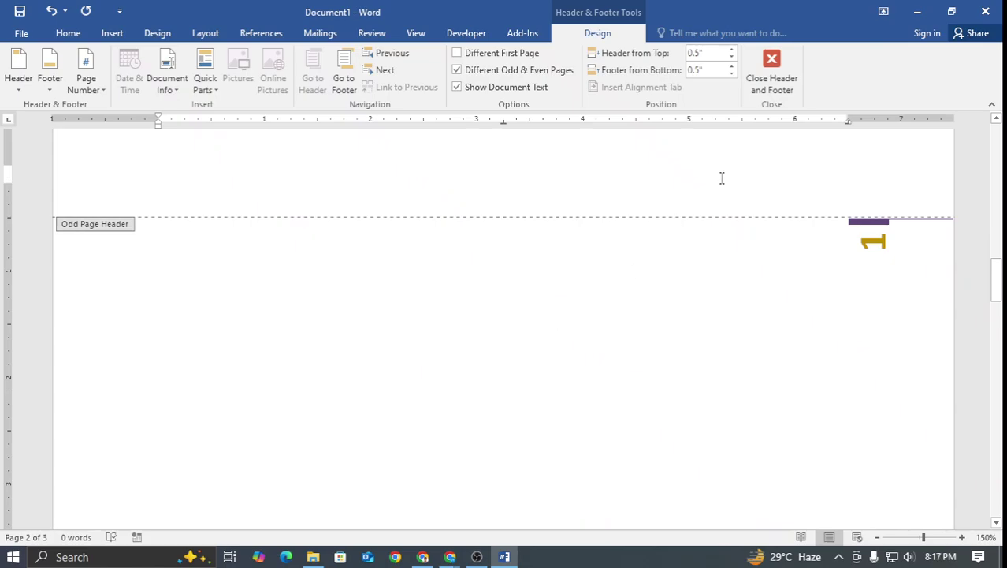
pyautogui.click(774, 85)
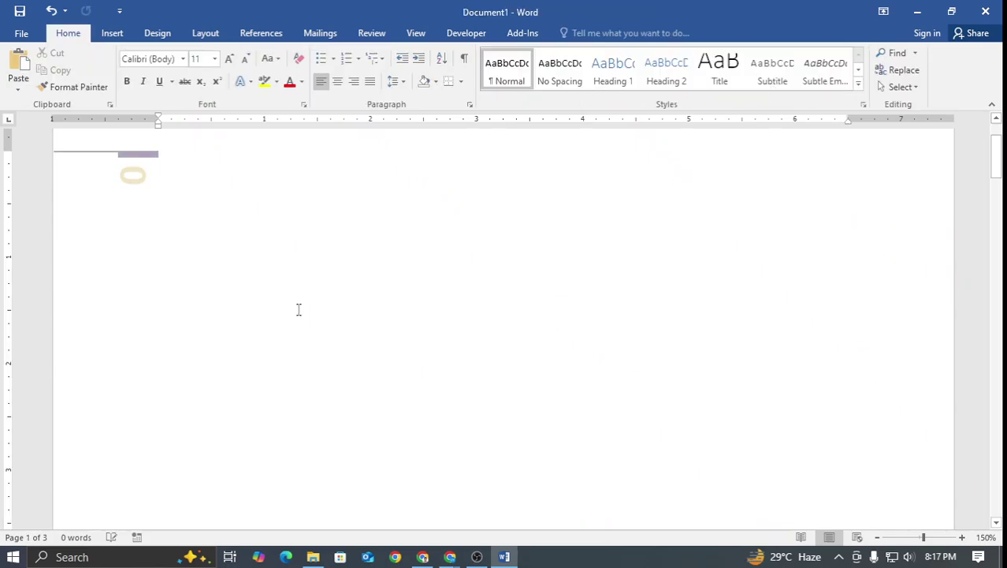
pyautogui.scroll(-10, 298, 308)
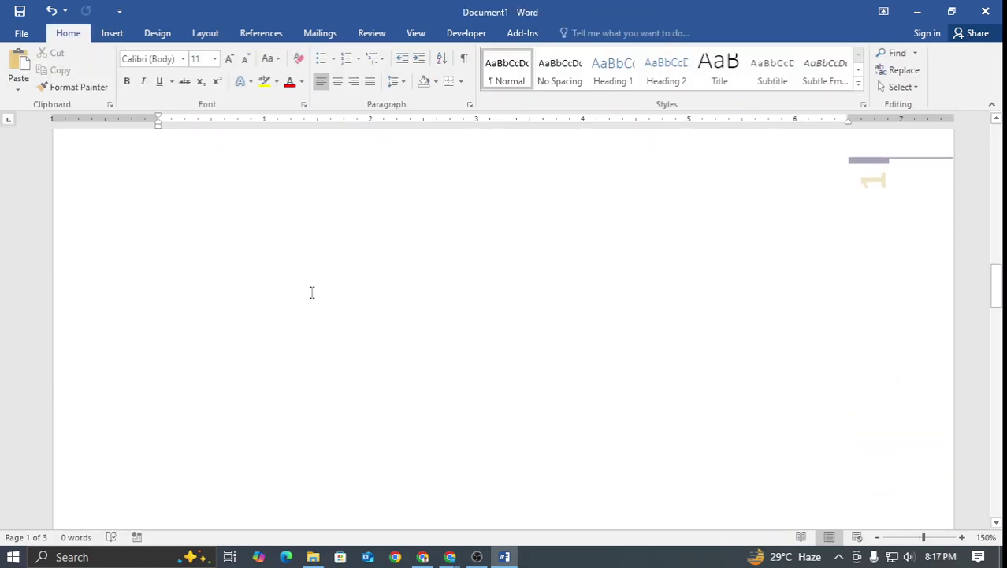
# Add blank paragraphs to the document body from the first page until the document runs to nine pages
pyautogui.click(177, 322)
pyautogui.press('Return')
pyautogui.press('Return')
pyautogui.press('Return')
pyautogui.press('Return')
pyautogui.press('Return')
pyautogui.press('Return')
pyautogui.press('Return')
pyautogui.press('Return')
pyautogui.press('Return')
pyautogui.press('Return')
pyautogui.press('Return')
pyautogui.press('Return')
pyautogui.press('Return')
pyautogui.press('Return')
pyautogui.press('Return')
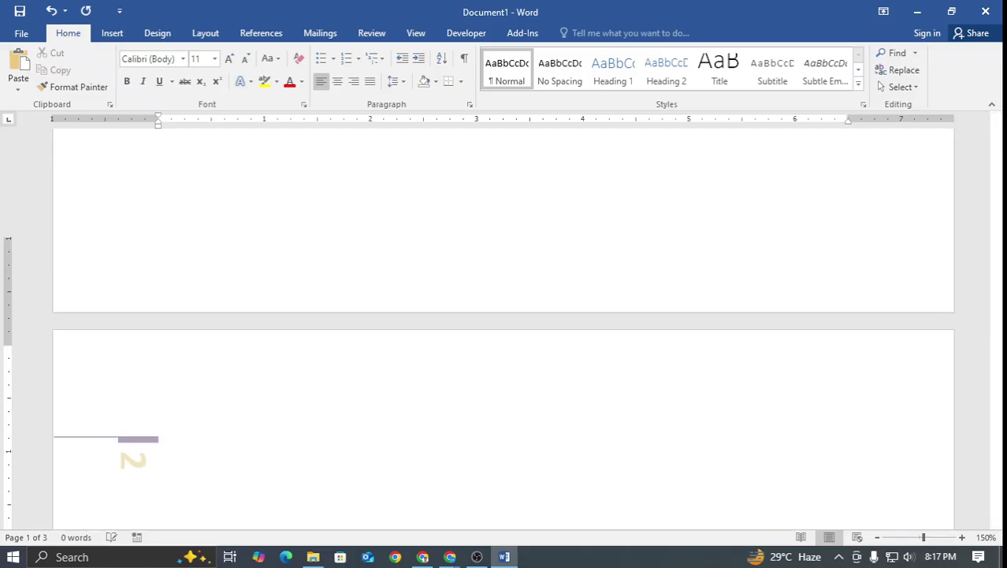
pyautogui.press('Return')
pyautogui.press('Return')
pyautogui.press('Return')
pyautogui.press('Return')
pyautogui.press('Return')
pyautogui.press('Return')
pyautogui.press('Return')
pyautogui.press('Return')
pyautogui.press('Return')
pyautogui.press('Return')
pyautogui.press('Return')
pyautogui.press('Return')
pyautogui.press('Return')
pyautogui.press('Return')
pyautogui.press('Return')
pyautogui.press('Return')
pyautogui.press('Return')
pyautogui.press('Return')
pyautogui.press('Return')
pyautogui.press('Return')
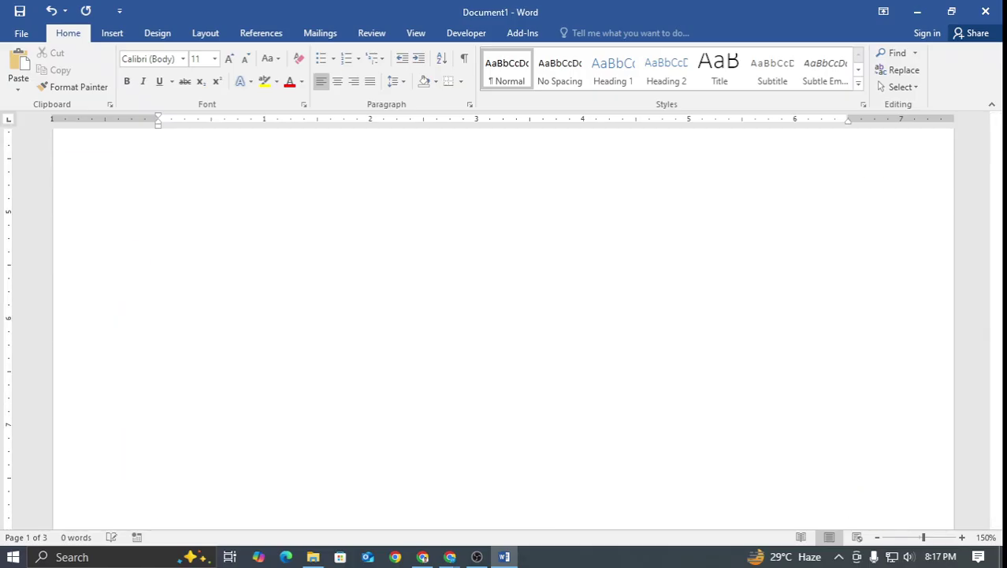
pyautogui.press('Return')
pyautogui.press('Return')
pyautogui.press('Return')
pyautogui.press('Return')
pyautogui.press('Return')
pyautogui.press('Return')
pyautogui.press('Return')
pyautogui.press('Return')
pyautogui.press('Return')
pyautogui.press('Return')
pyautogui.press('Return')
pyautogui.press('Return')
pyautogui.press('Return')
pyautogui.press('Return')
pyautogui.press('Return')
pyautogui.press('Return')
pyautogui.press('Return')
pyautogui.press('Return')
pyautogui.press('Return')
pyautogui.press('Return')
pyautogui.press('Return')
pyautogui.press('Return')
pyautogui.press('Return')
pyautogui.press('Return')
pyautogui.press('Return')
pyautogui.press('Return')
pyautogui.press('Return')
pyautogui.press('Return')
pyautogui.press('Return')
pyautogui.press('Return')
pyautogui.press('Return')
pyautogui.press('Return')
pyautogui.press('Return')
pyautogui.press('Return')
pyautogui.press('Return')
pyautogui.press('Return')
pyautogui.press('Return')
pyautogui.press('Return')
pyautogui.press('Return')
pyautogui.press('Return')
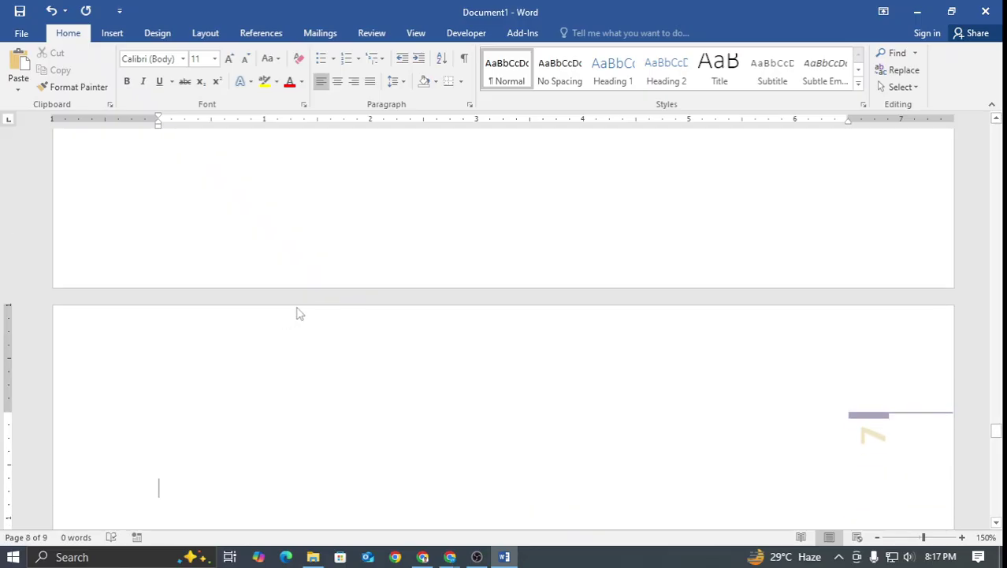
# Open the print preview and page through the document from first to last page to check the alternating page numbers
pyautogui.hotkey('ctrl', 'p')
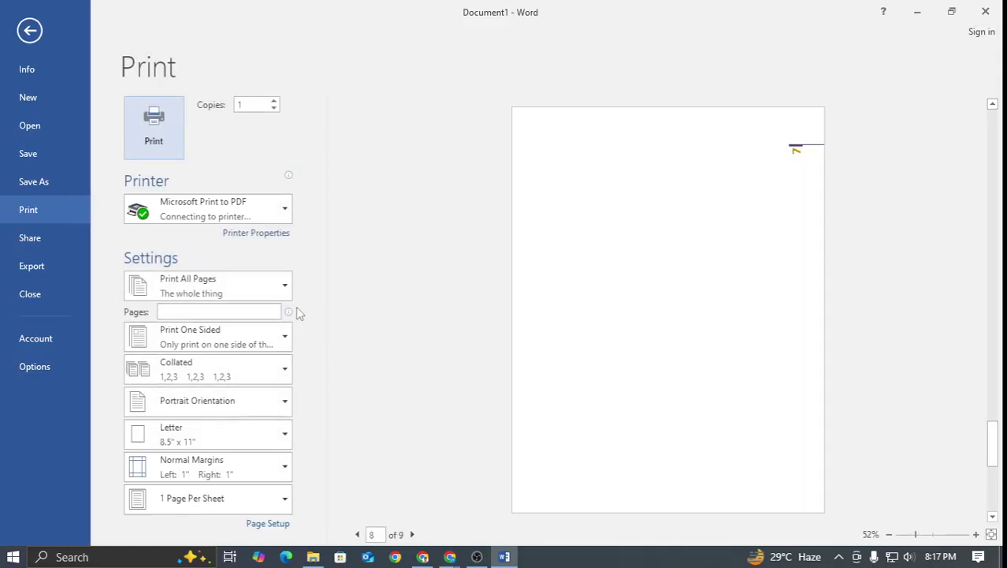
pyautogui.scroll(6, 582, 224)
pyautogui.scroll(2, 583, 224)
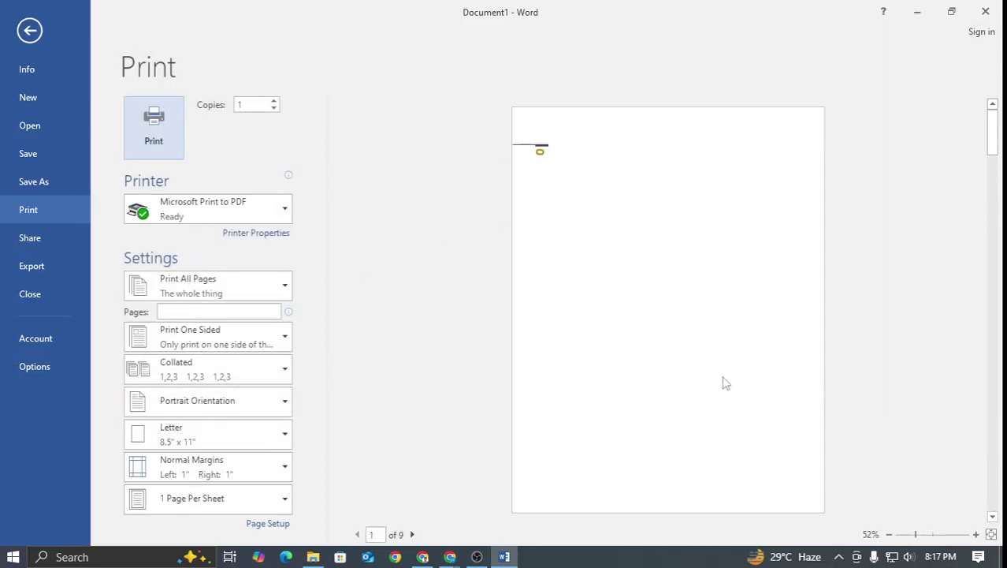
pyautogui.click(992, 517)
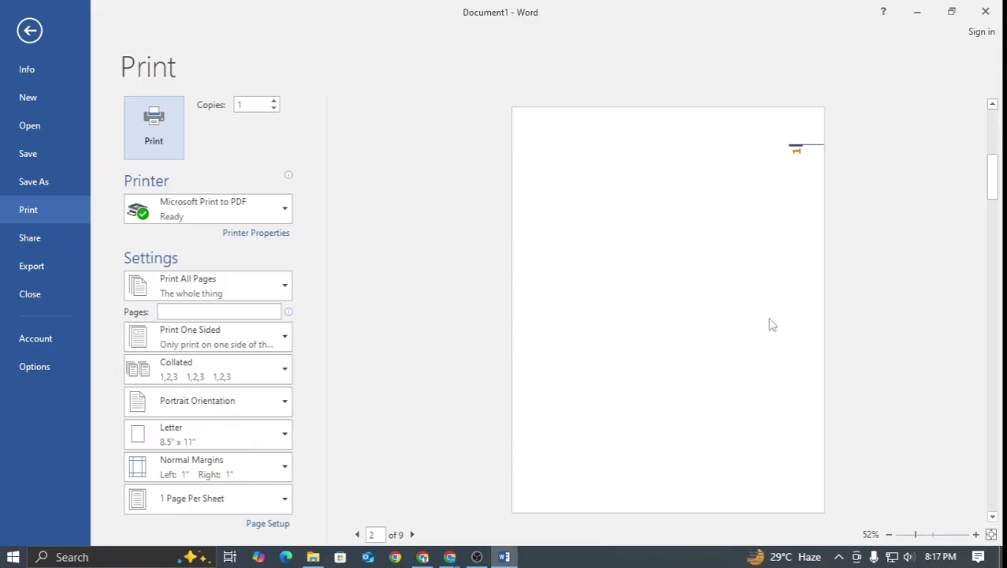
pyautogui.click(992, 517)
pyautogui.click(993, 517)
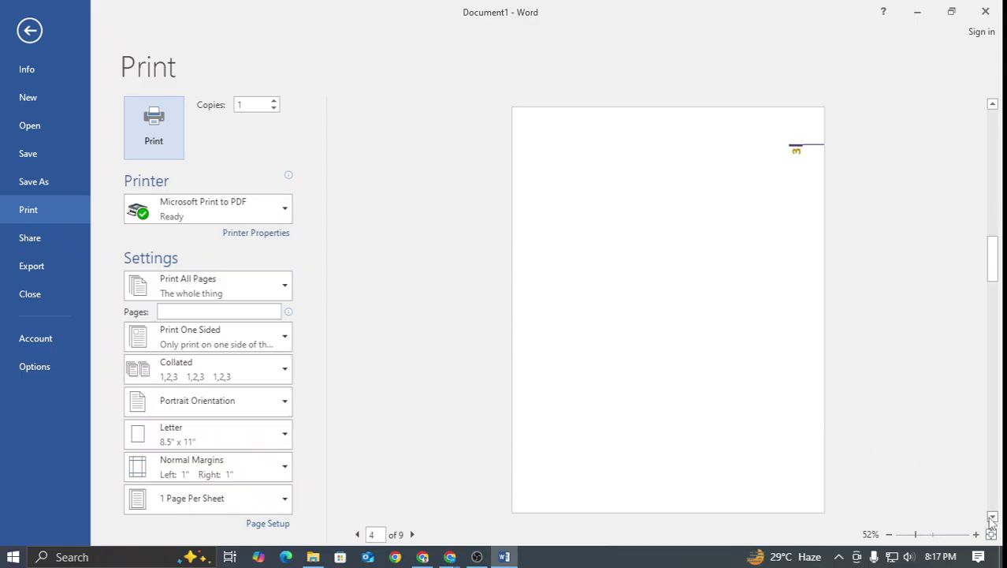
pyautogui.click(992, 517)
pyautogui.click(992, 517)
pyautogui.click(993, 517)
pyautogui.click(992, 517)
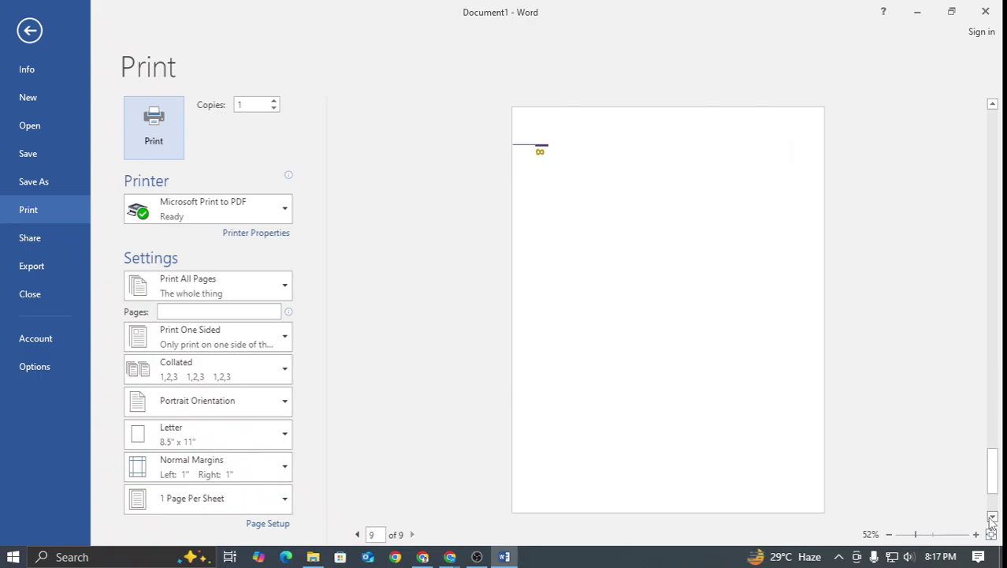
pyautogui.click(993, 517)
# Switch to Chrome to view the open-book picture and the Google Meet call, and return to Word's print preview
pyautogui.click(447, 557)
pyautogui.click(367, 505)
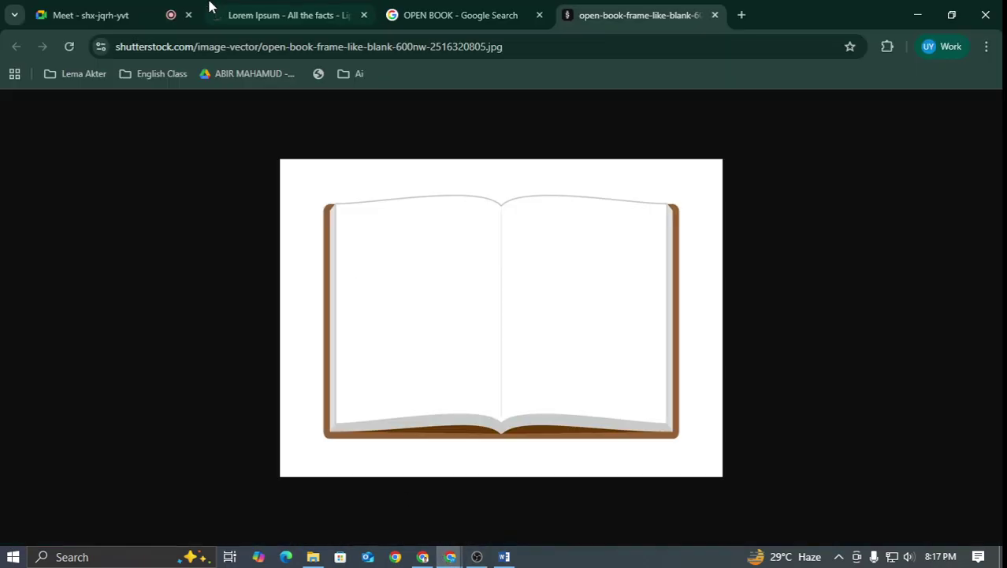
pyautogui.click(118, 14)
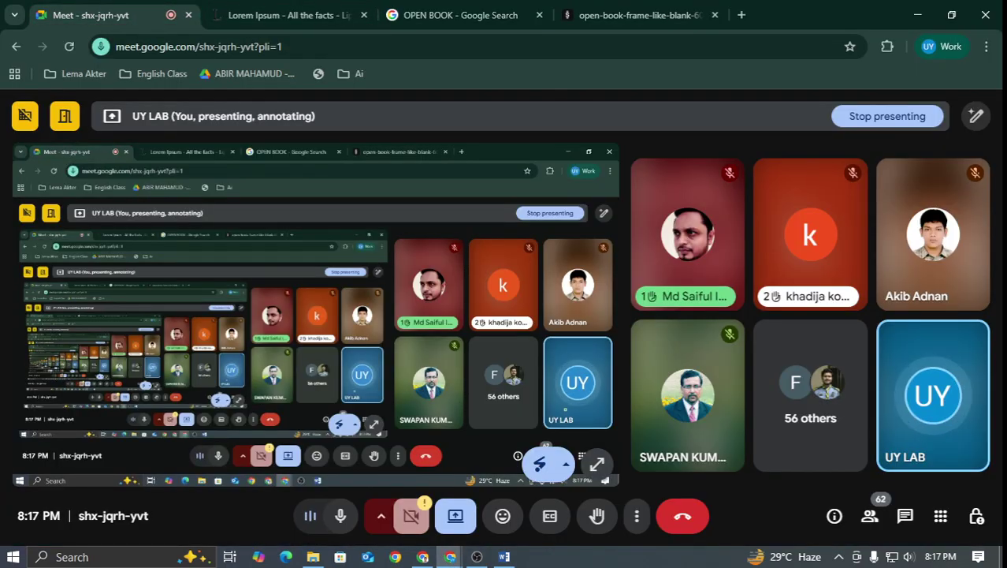
pyautogui.click(649, 7)
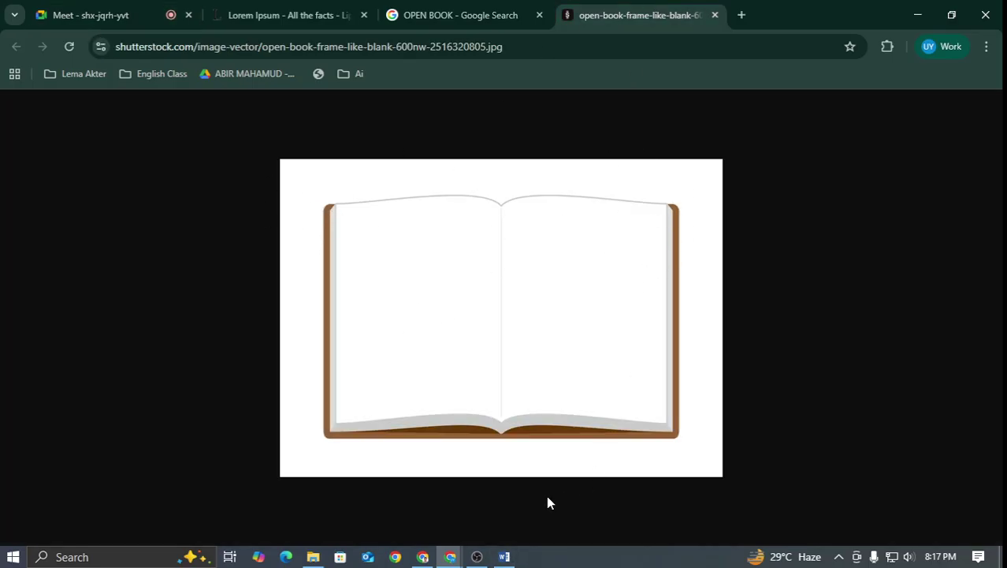
pyautogui.click(505, 557)
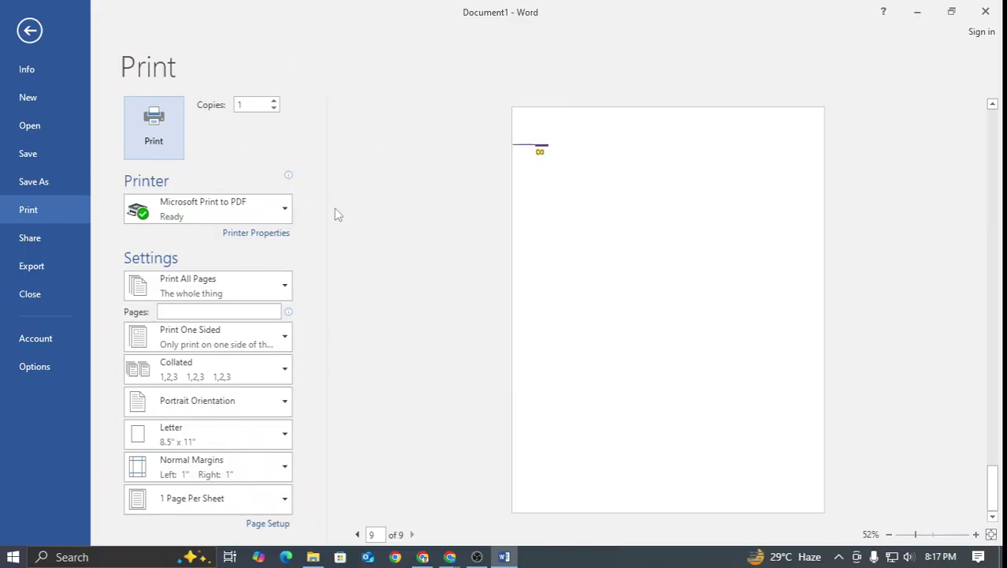
# Review the page numbers on the first and last preview pages, checking the Google Meet call in Chrome in between
pyautogui.scroll(8, 670, 280)
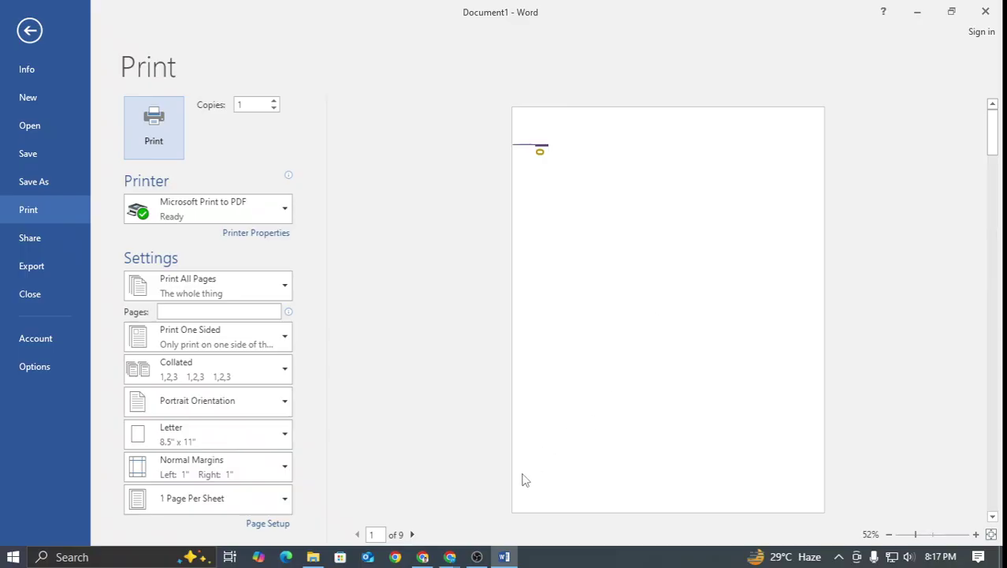
pyautogui.click(504, 556)
pyautogui.click(168, 10)
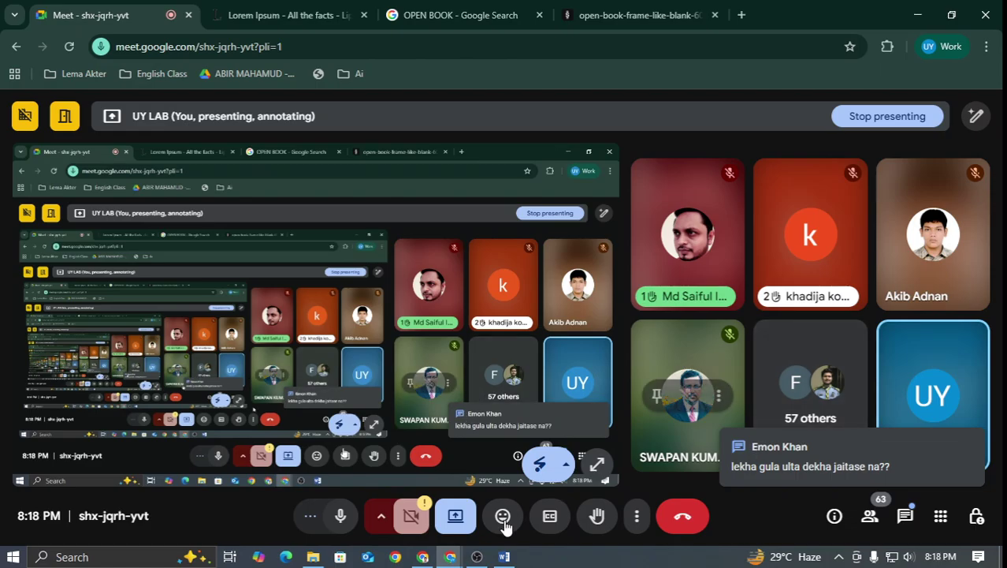
pyautogui.click(504, 556)
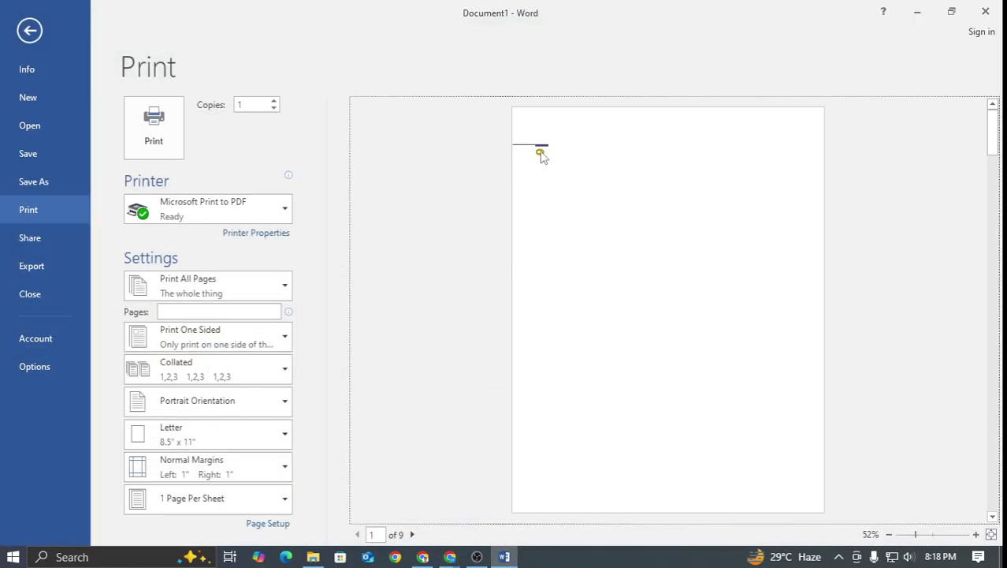
pyautogui.scroll(-8, 562, 192)
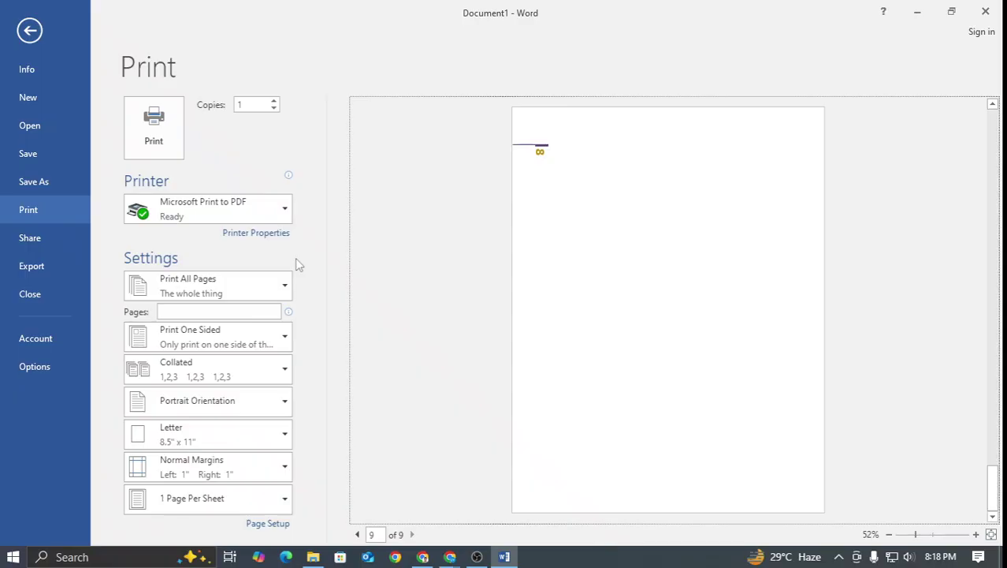
pyautogui.hotkey('alt', 'Tab')
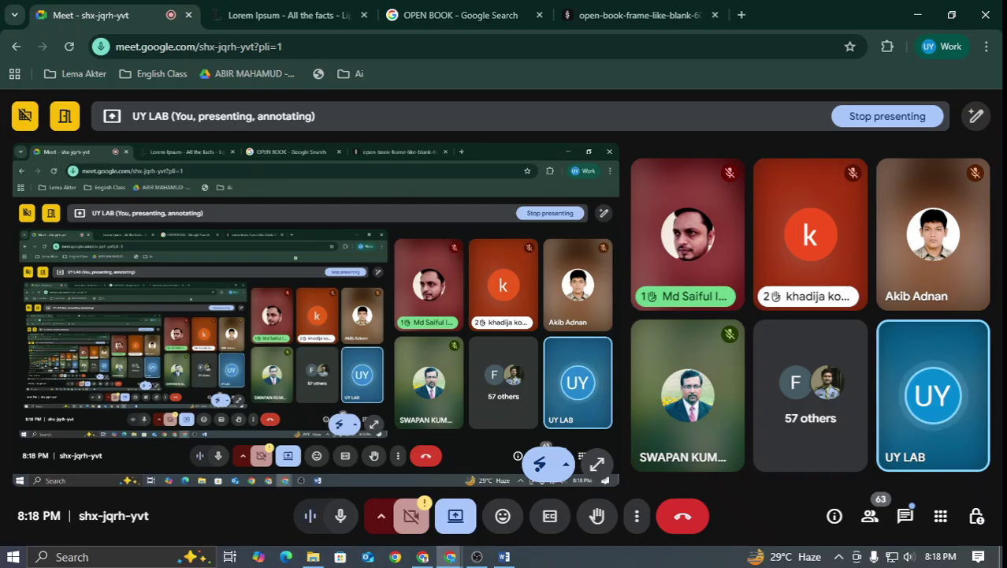
pyautogui.hotkey('alt', 'Tab')
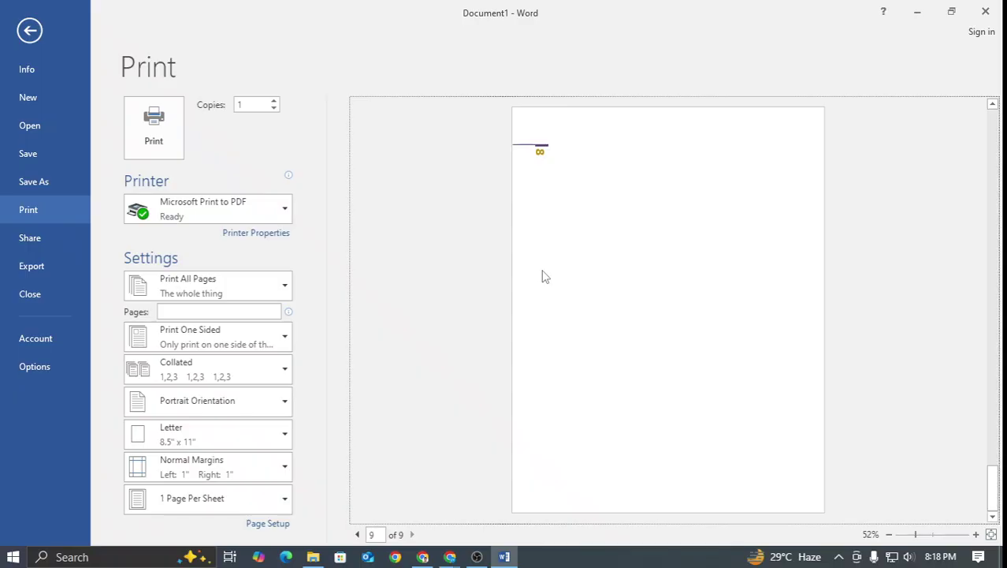
pyautogui.hotkey('alt', 'Tab')
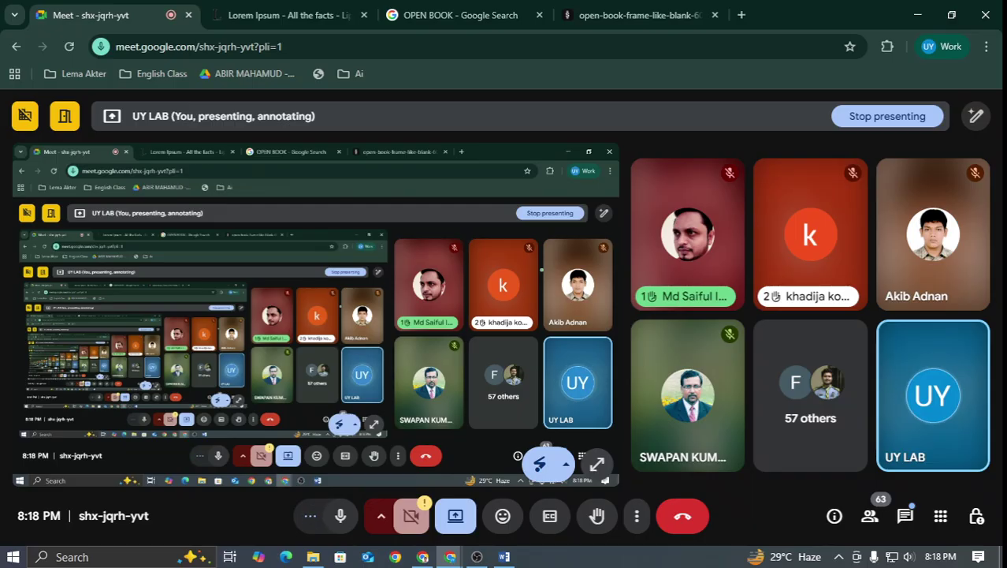
pyautogui.hotkey('alt', 'Tab')
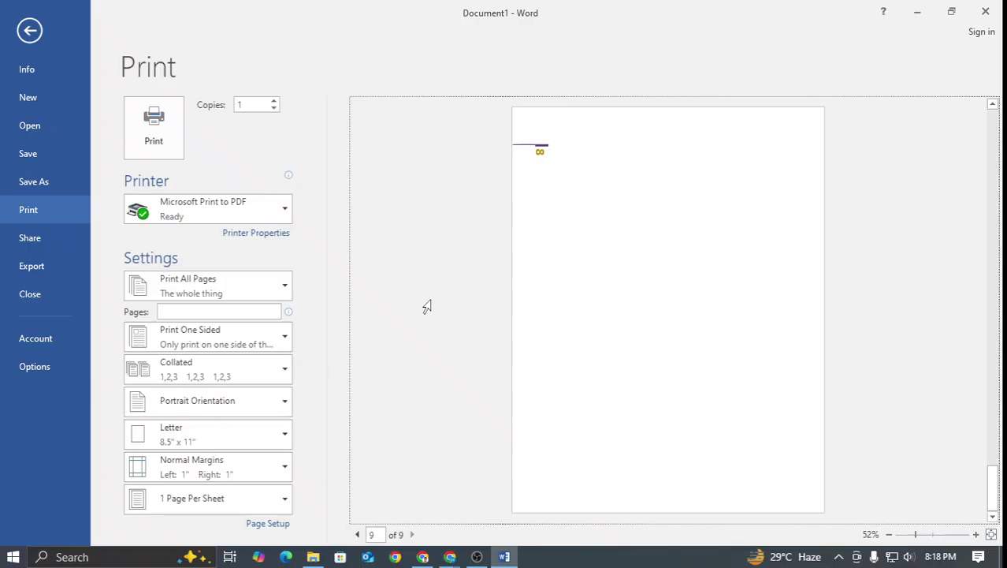
pyautogui.click(266, 438)
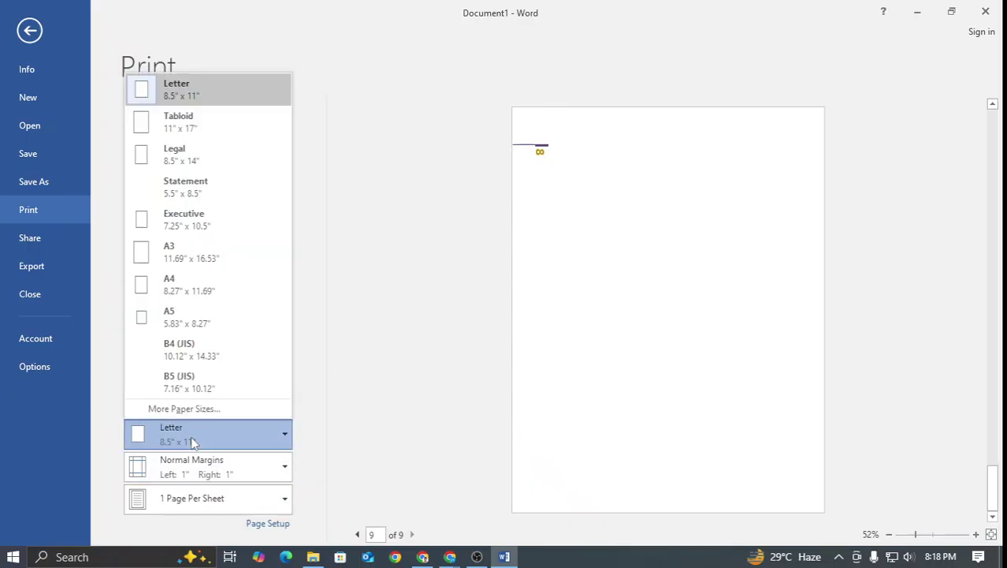
pyautogui.click(154, 438)
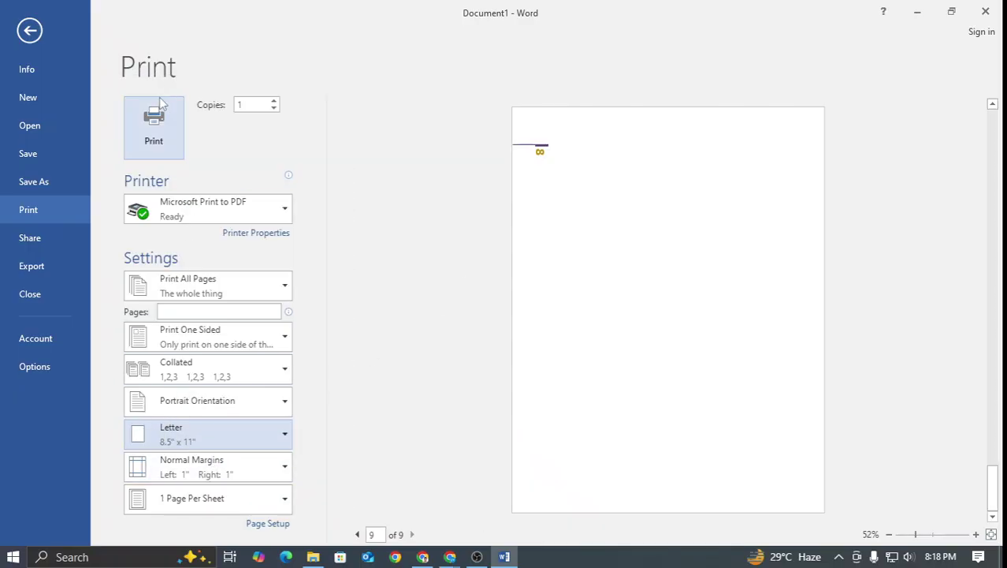
pyautogui.click(30, 30)
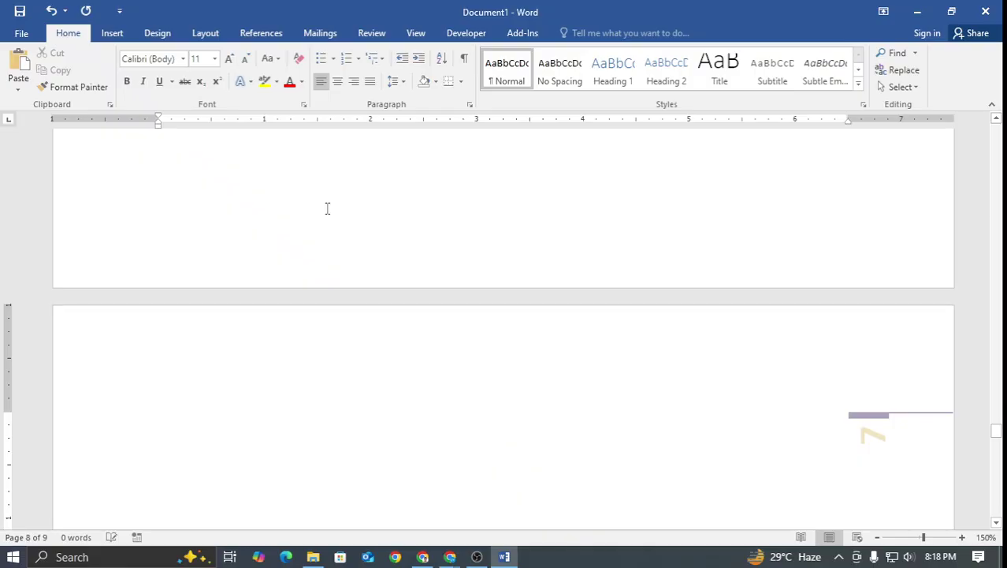
# Reopen the print preview and set the paper size to A4
pyautogui.hotkey('ctrl', 'p')
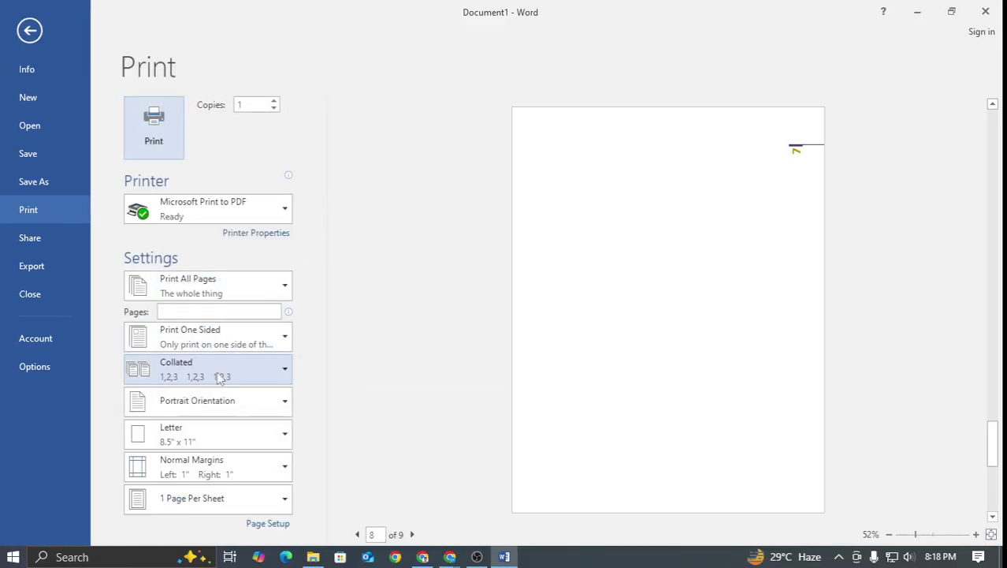
pyautogui.click(171, 440)
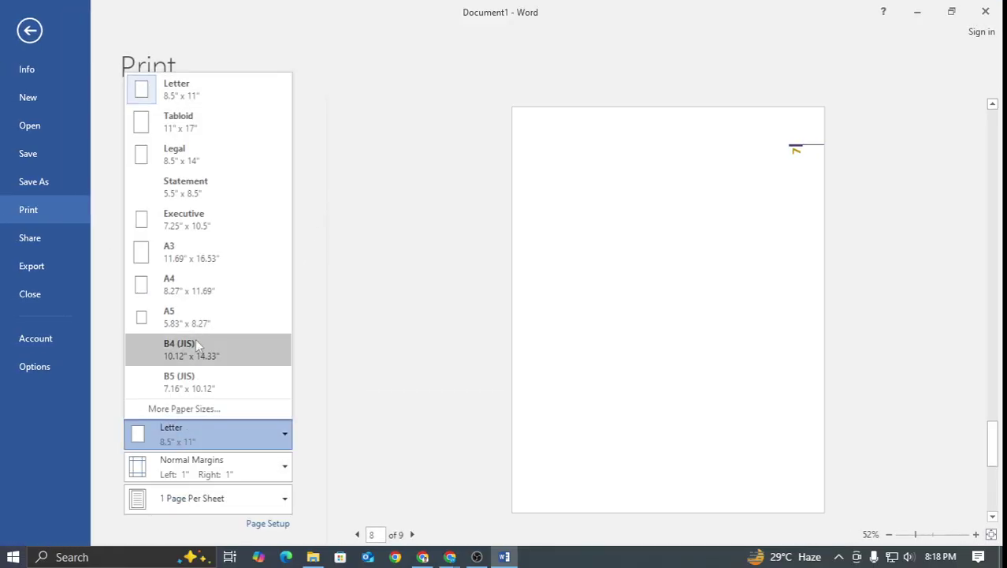
pyautogui.click(178, 285)
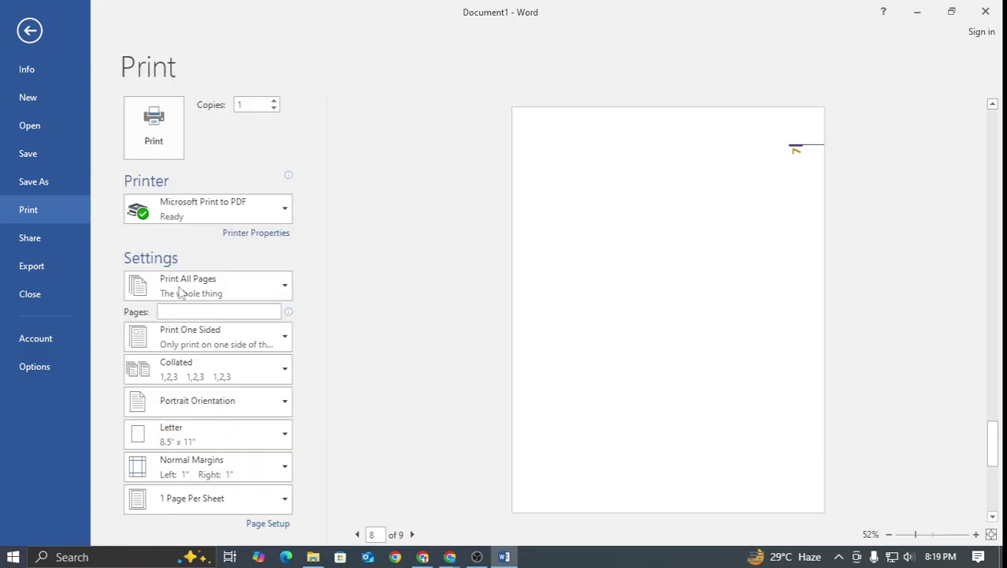
# Look through the side-by-side page preview to compare the even and odd page number positions, and return to the first page
pyautogui.scroll(6, 581, 287)
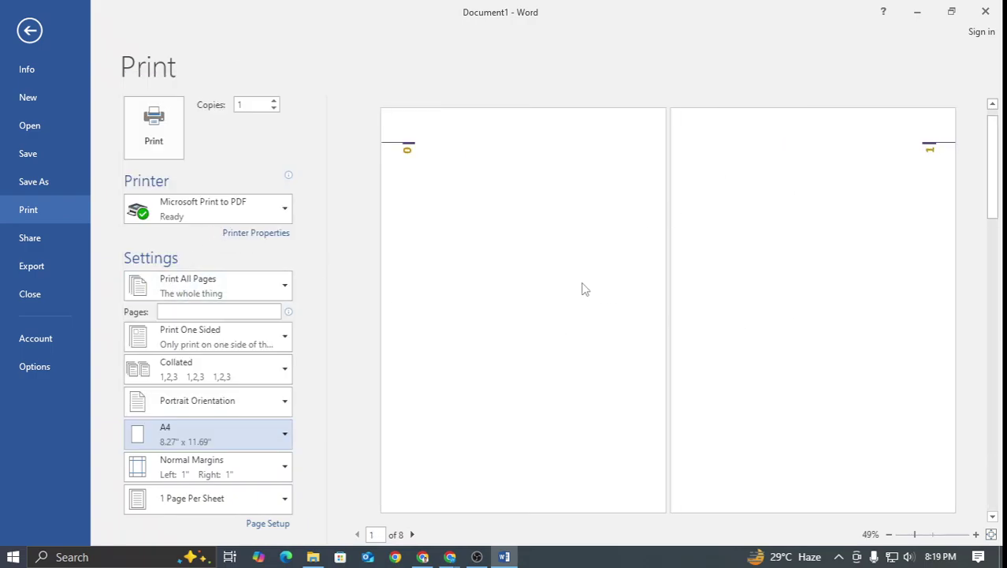
pyautogui.scroll(-2, 849, 193)
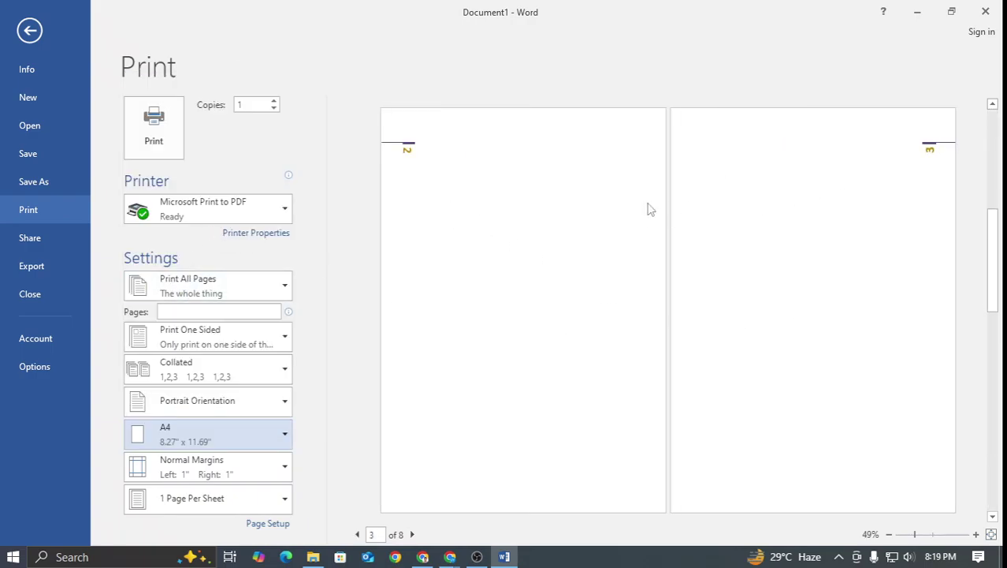
pyautogui.scroll(-2, 820, 179)
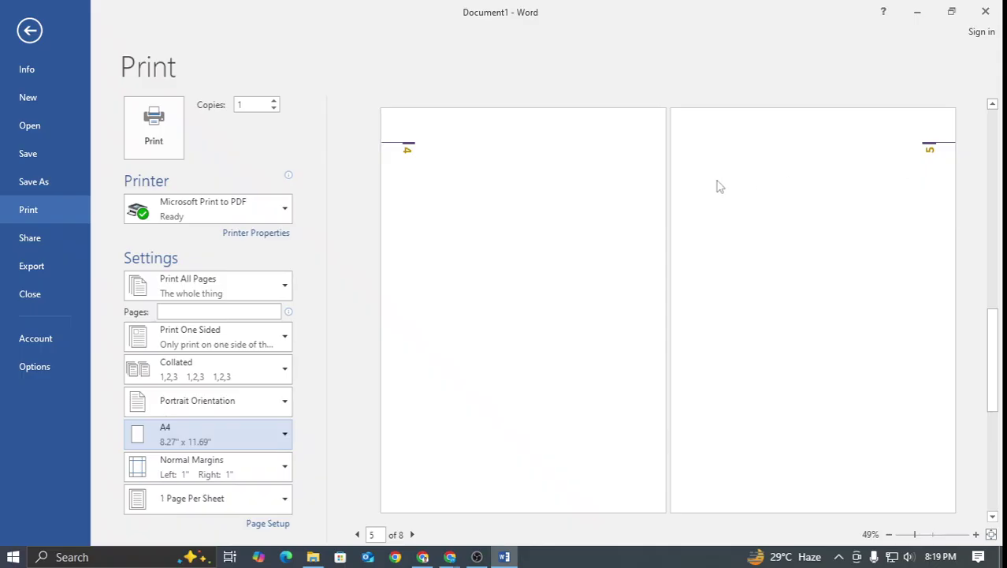
pyautogui.scroll(-2, 718, 184)
pyautogui.scroll(6, 820, 223)
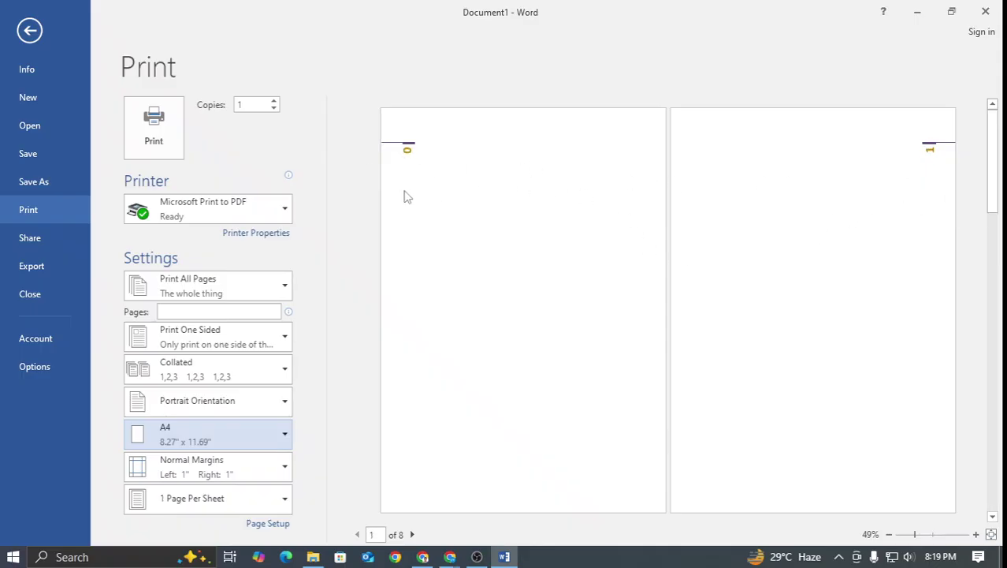
# Look through the print range options and choose to print only the current page
pyautogui.click(211, 290)
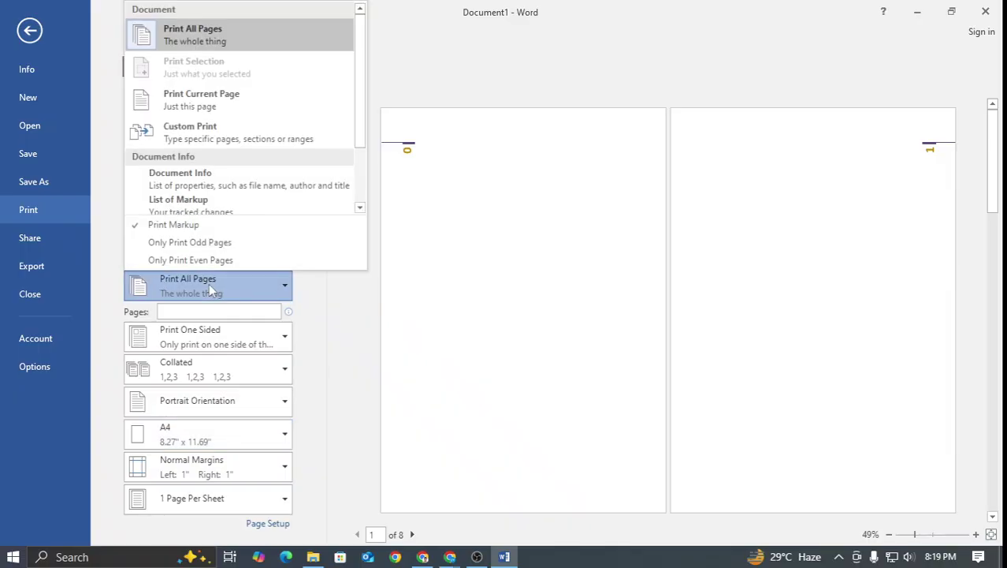
pyautogui.click(211, 290)
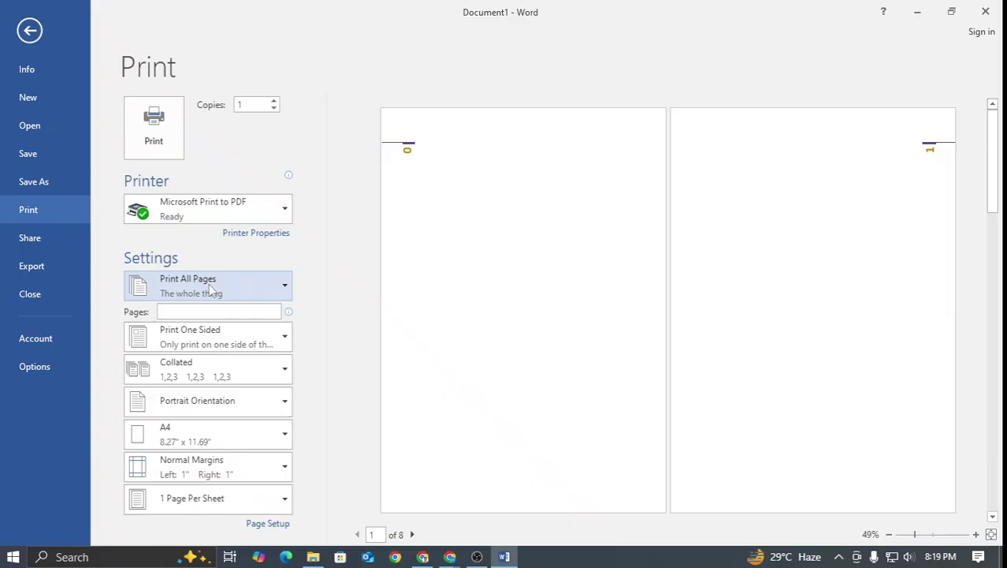
pyautogui.click(211, 290)
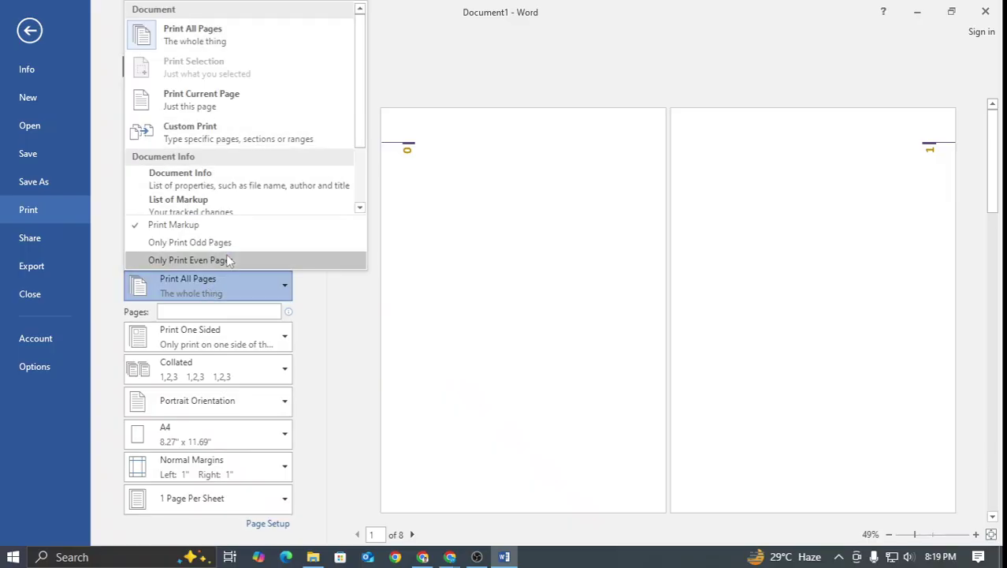
pyautogui.click(224, 100)
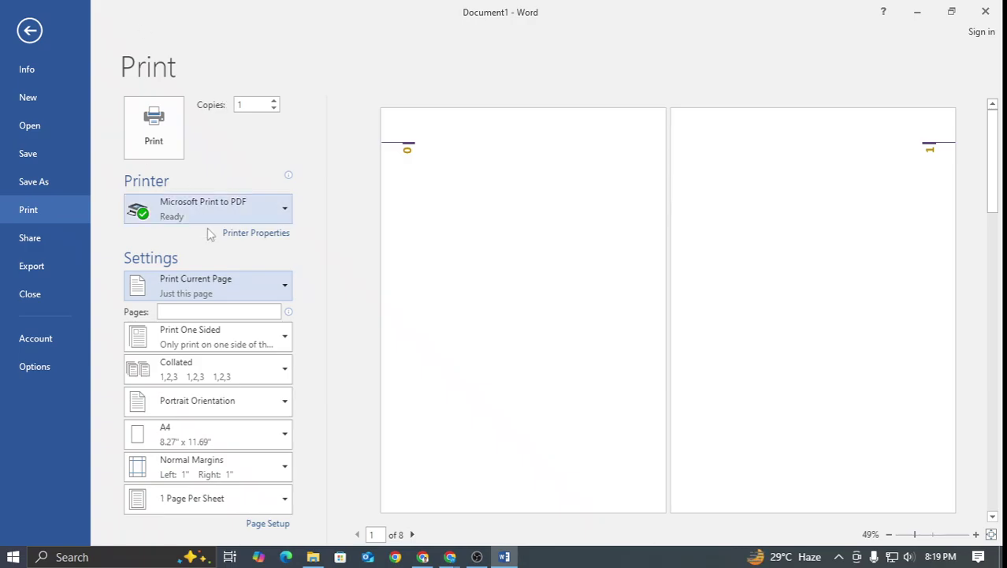
# Try a custom print range with pages 1,4,5, and clear the page list again
pyautogui.click(222, 289)
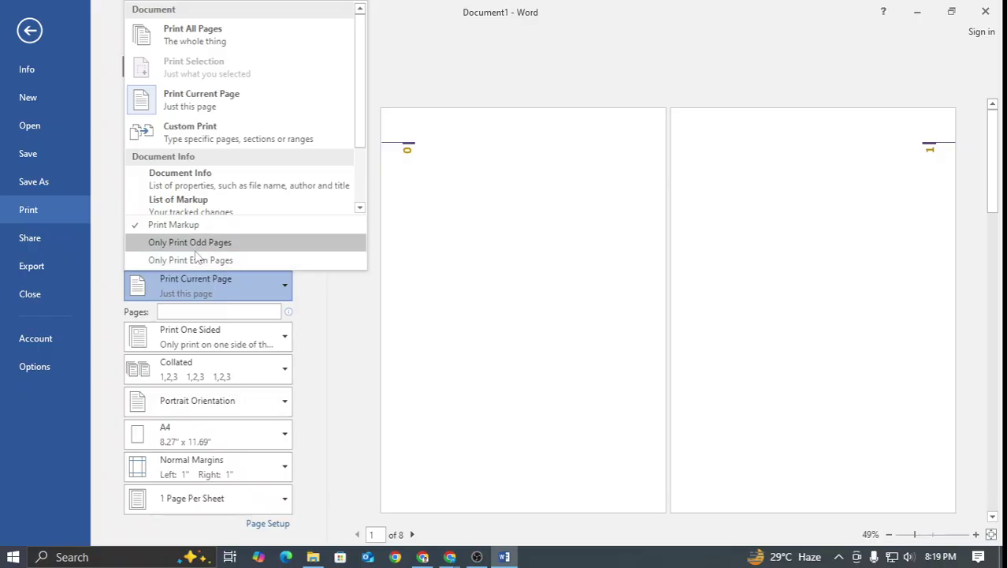
pyautogui.click(213, 128)
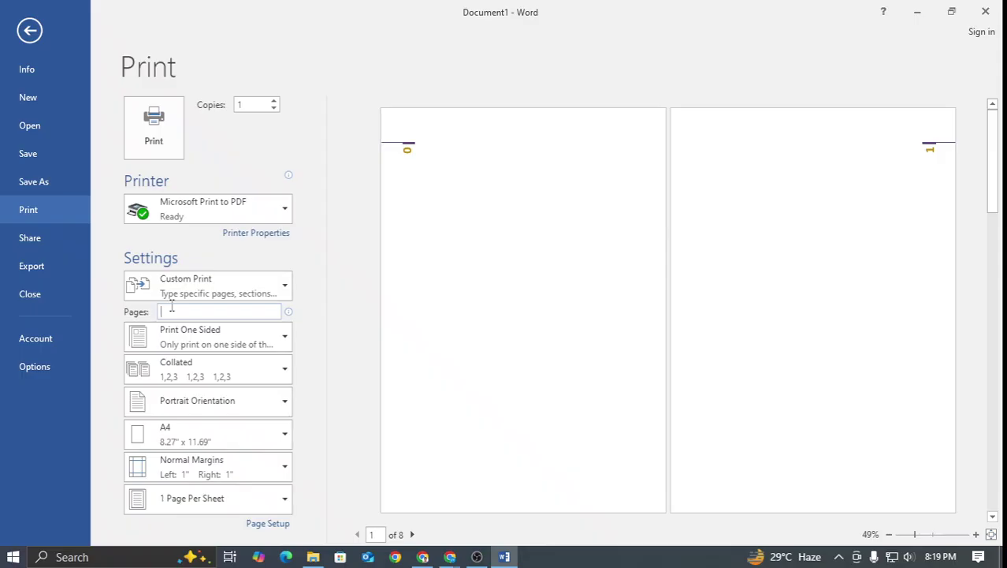
pyautogui.write('1,4,5')
pyautogui.press('BackSpace')
pyautogui.press('BackSpace')
pyautogui.press('BackSpace')
pyautogui.press('BackSpace')
pyautogui.press('BackSpace')
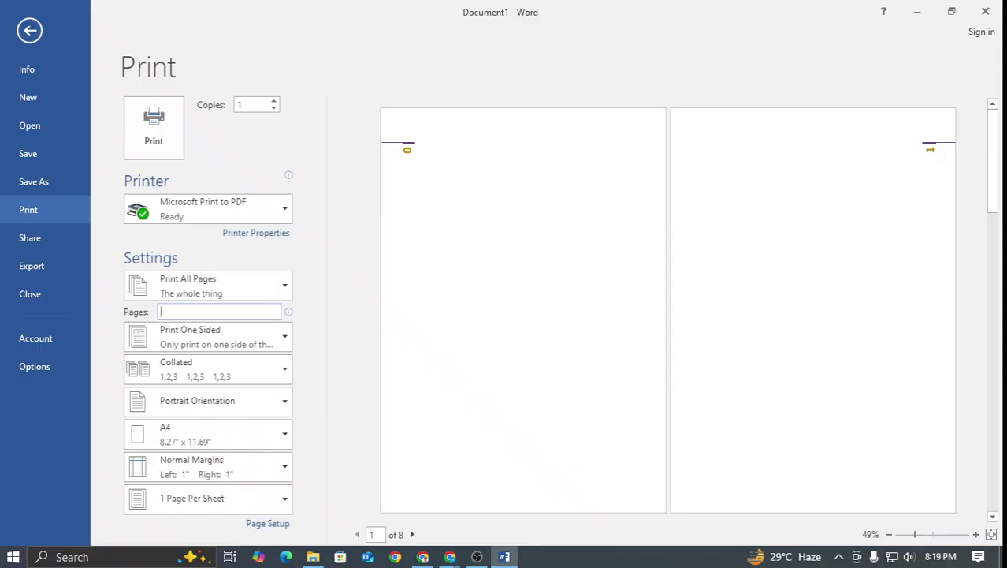
# Look through the print range options and limit printing of the whole document to even pages
pyautogui.click(196, 285)
pyautogui.scroll(-2, 242, 196)
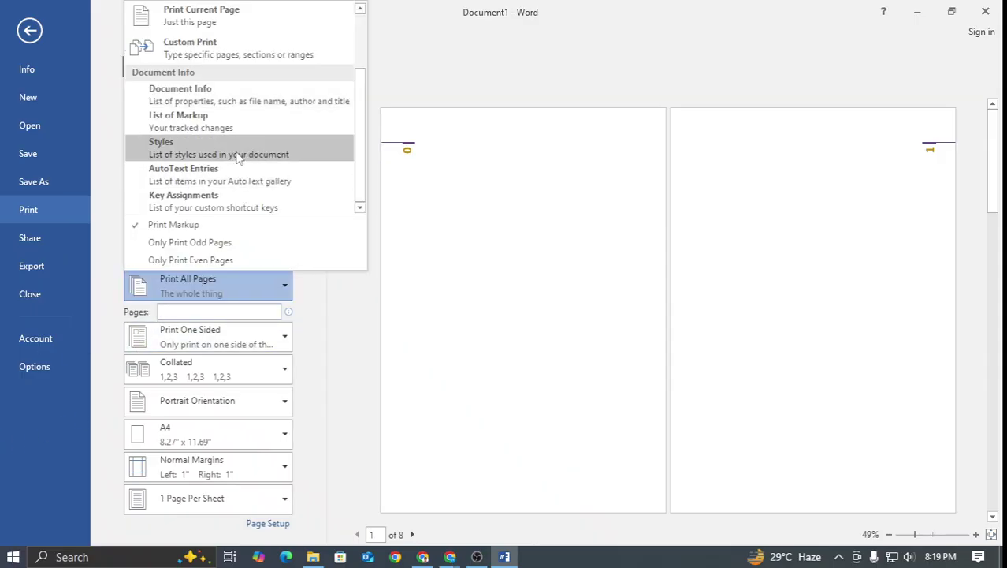
pyautogui.scroll(2, 218, 190)
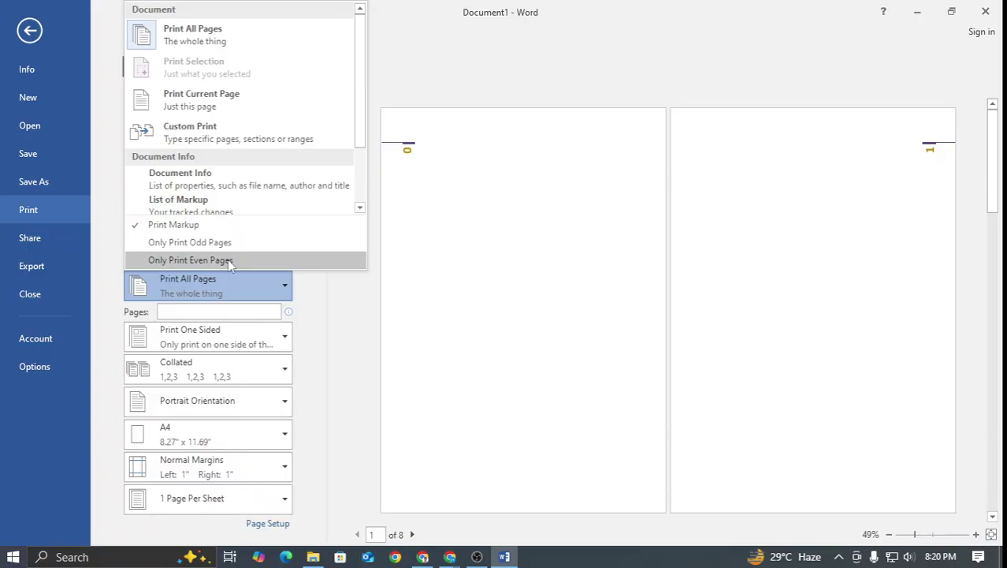
pyautogui.click(230, 262)
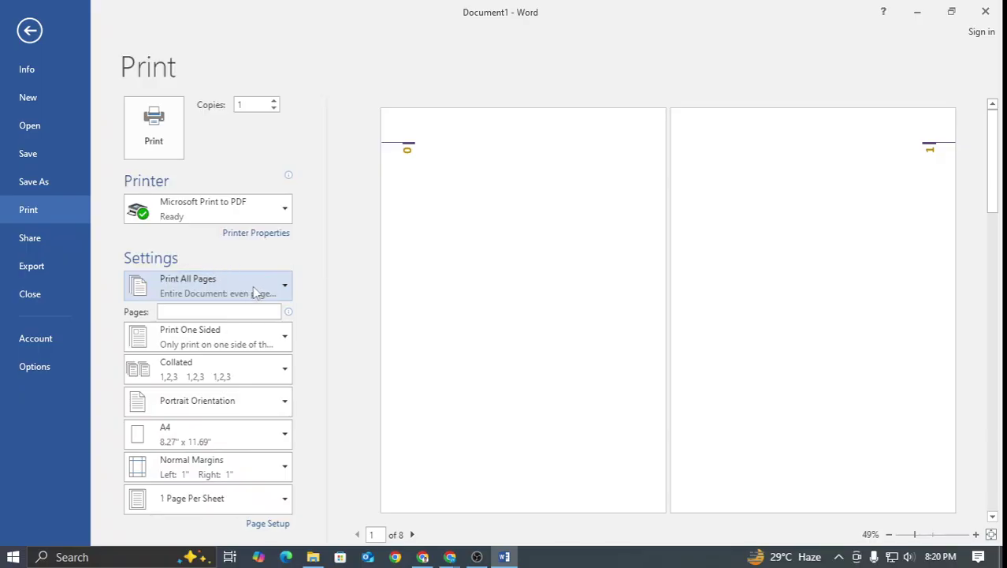
pyautogui.click(235, 284)
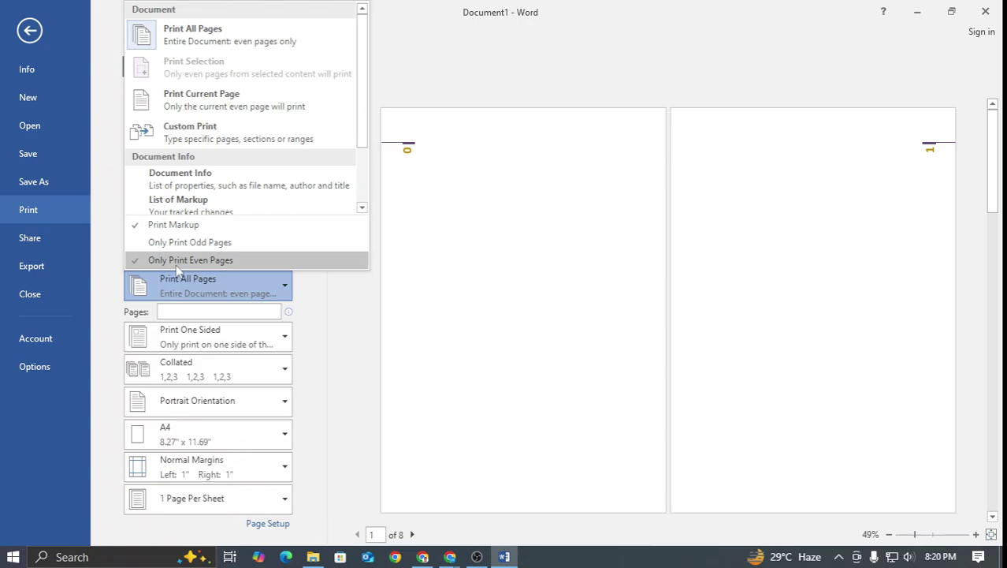
pyautogui.click(181, 279)
pyautogui.click(184, 292)
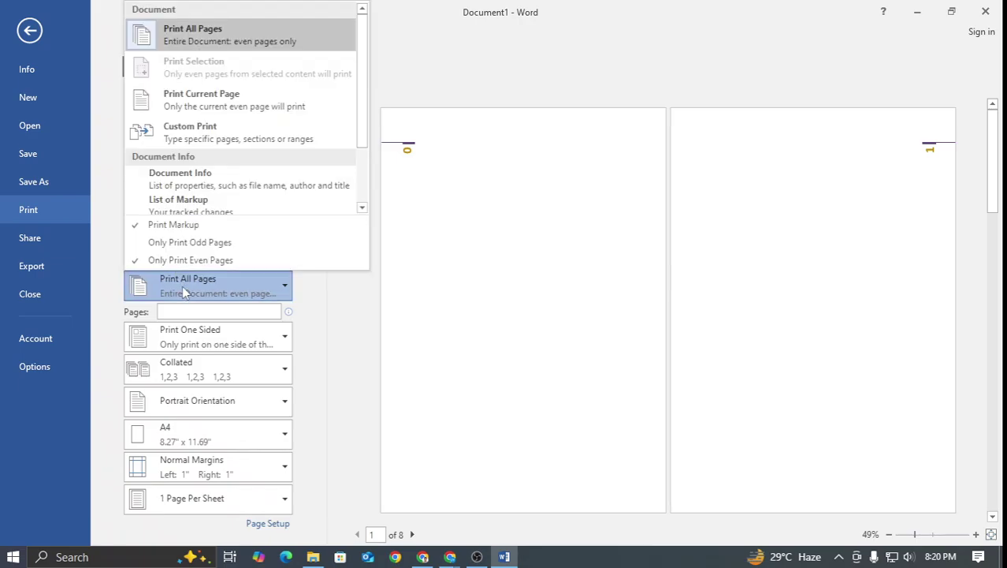
pyautogui.click(183, 292)
# Print the even pages to a PDF named even in the 2508 folder on the desktop
pyautogui.click(145, 123)
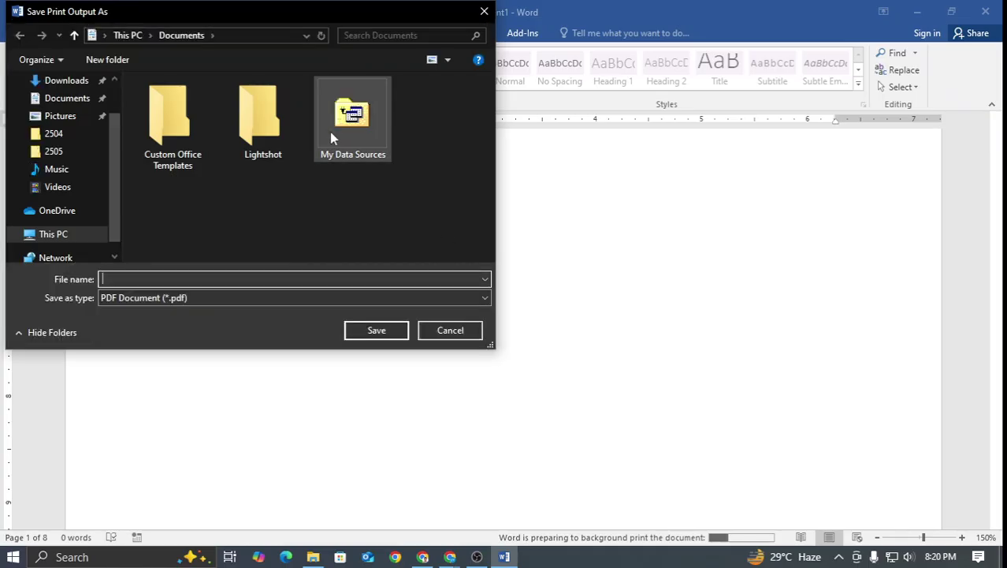
pyautogui.scroll(-1, 71, 152)
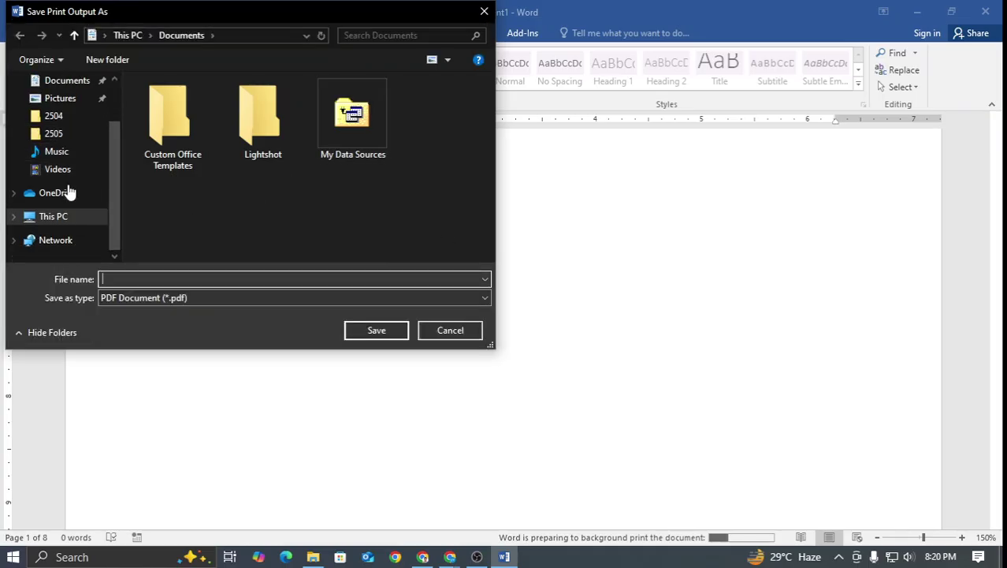
pyautogui.click(63, 133)
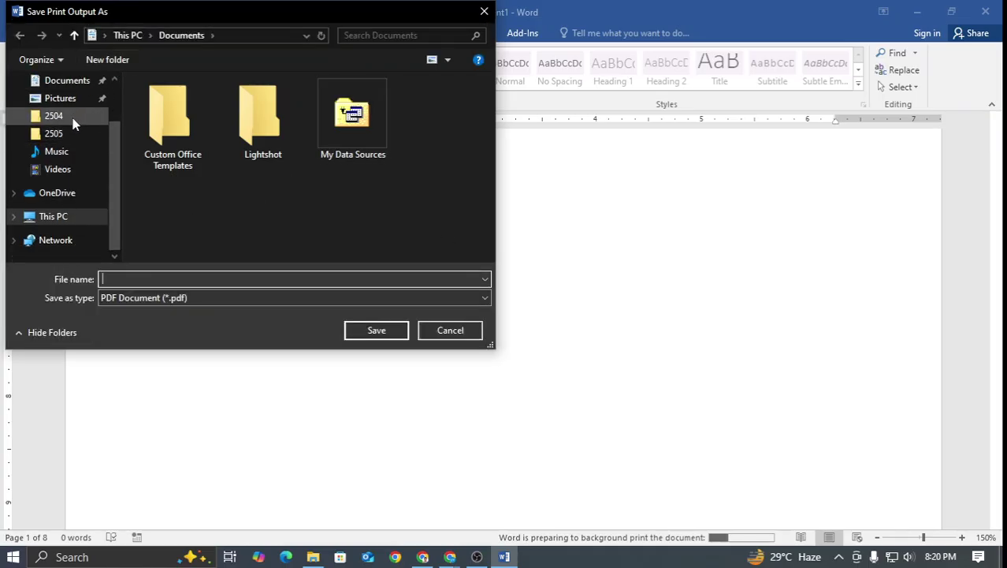
pyautogui.click(74, 35)
pyautogui.doubleClick(332, 123)
pyautogui.click(173, 281)
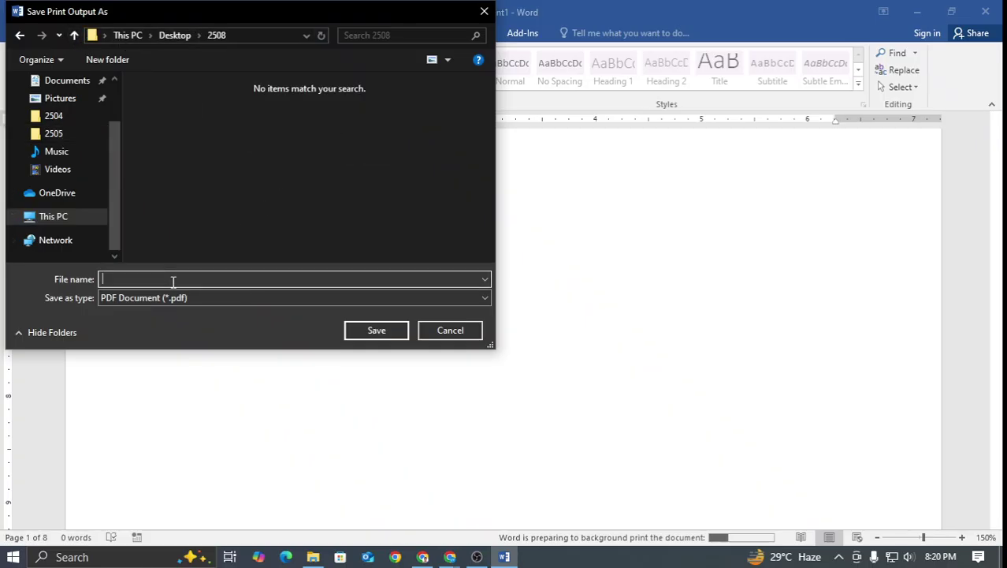
pyautogui.write('even')
pyautogui.press('Return')
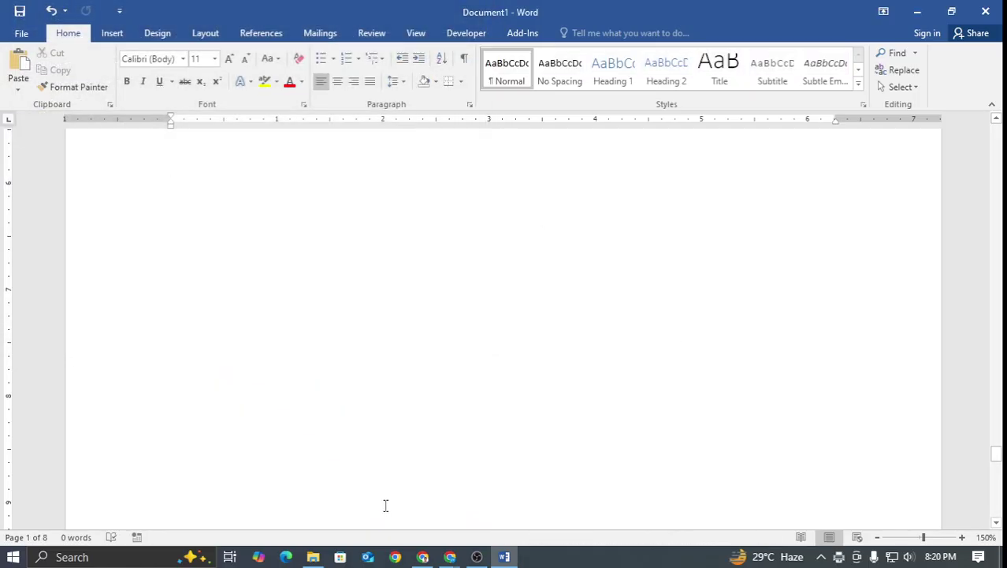
# Switch to File Explorer, find the 2508 folder on the desktop, and open even.pdf
pyautogui.click(313, 557)
pyautogui.click(56, 273)
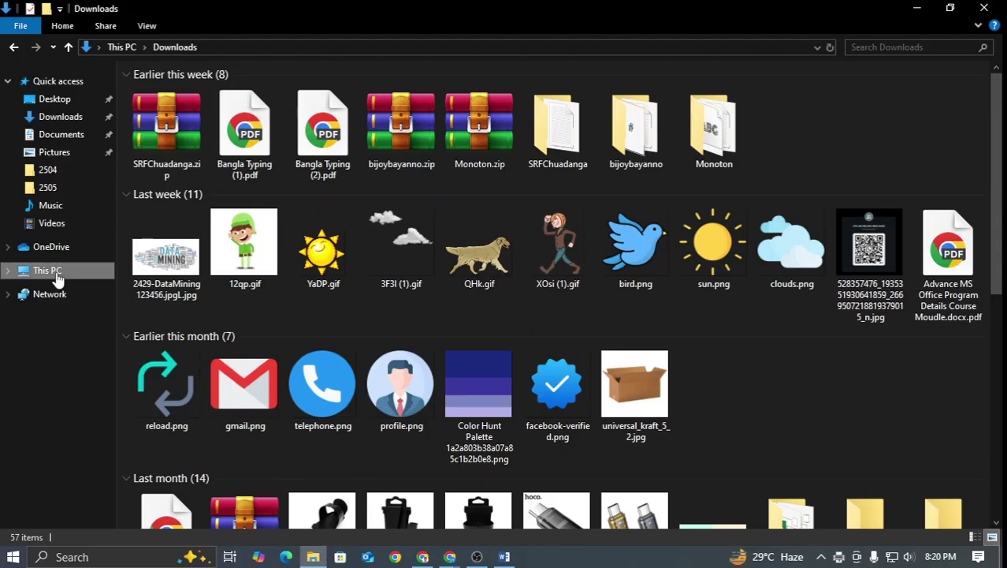
pyautogui.doubleClick(384, 218)
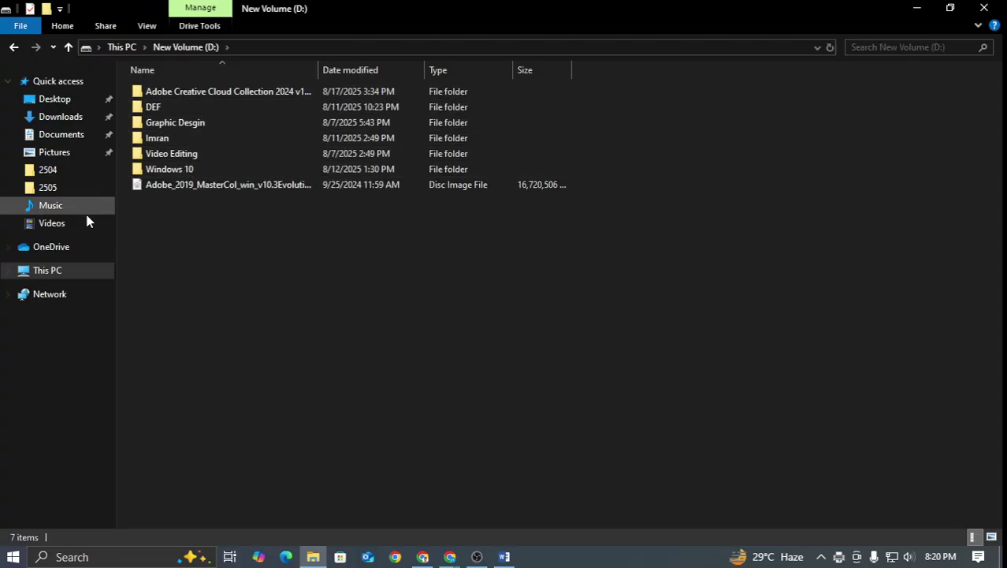
pyautogui.click(60, 189)
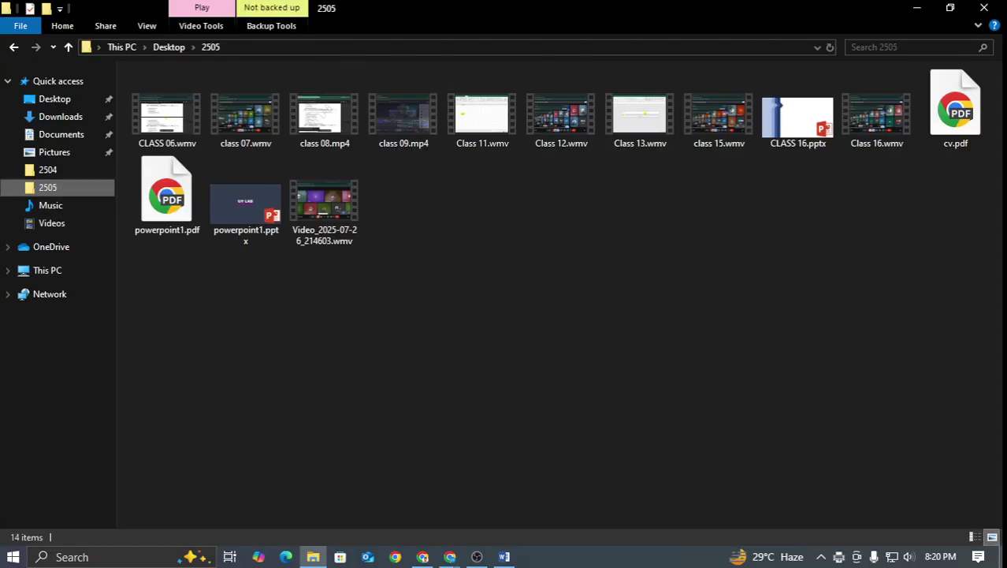
pyautogui.press('super+d')
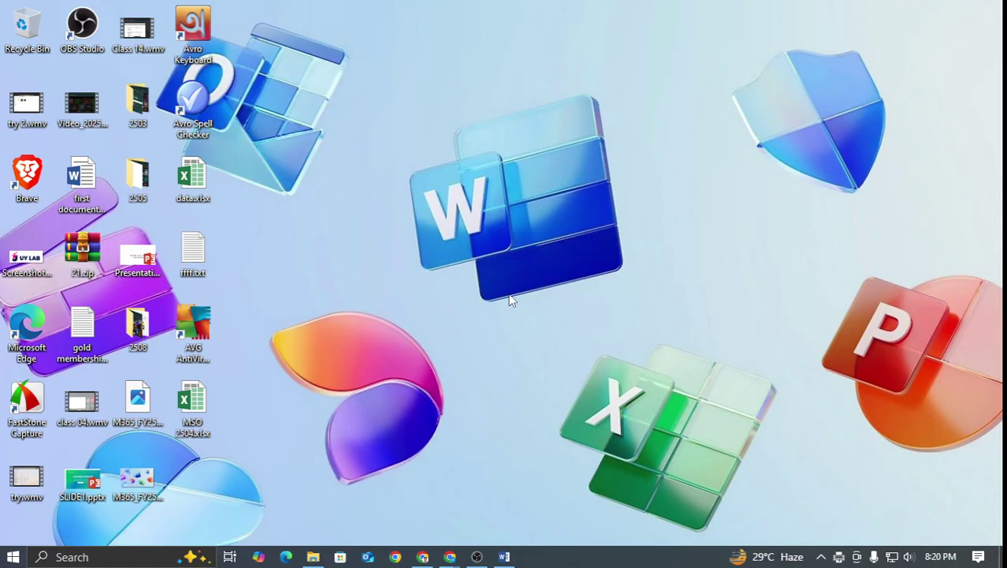
pyautogui.doubleClick(138, 323)
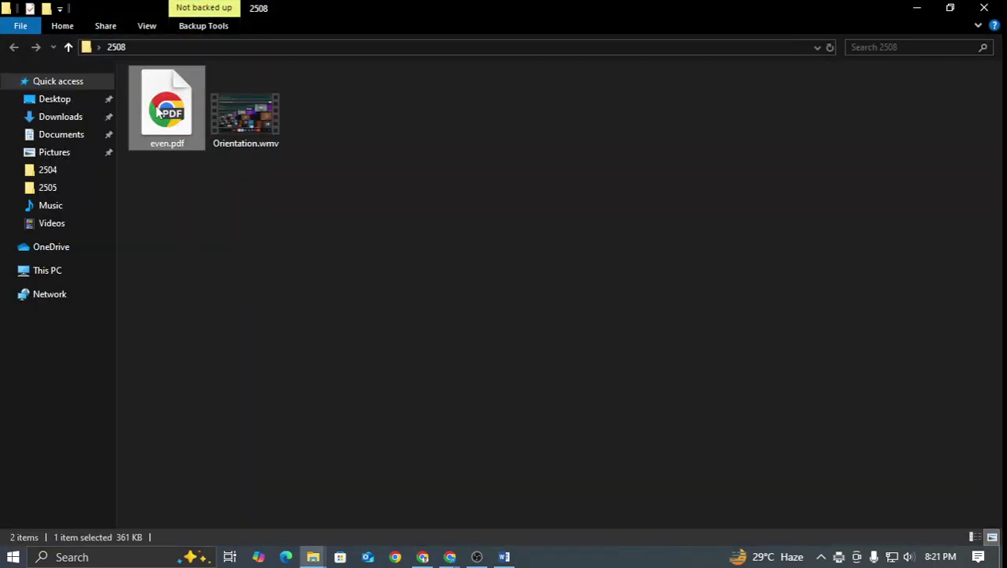
pyautogui.doubleClick(158, 112)
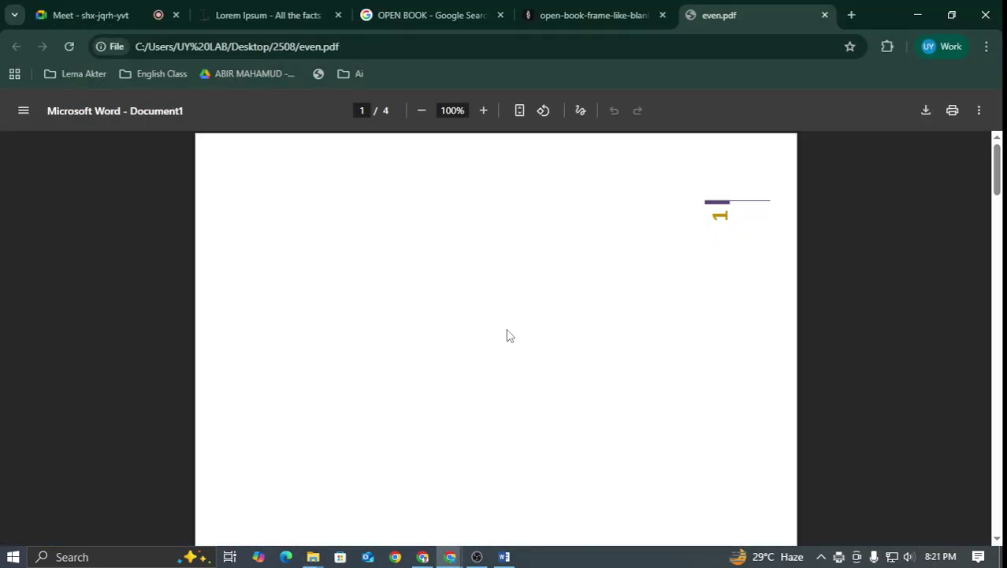
# Look through the pages of even.pdf to check which page numbers were printed and where they sit
pyautogui.scroll(-15, 510, 332)
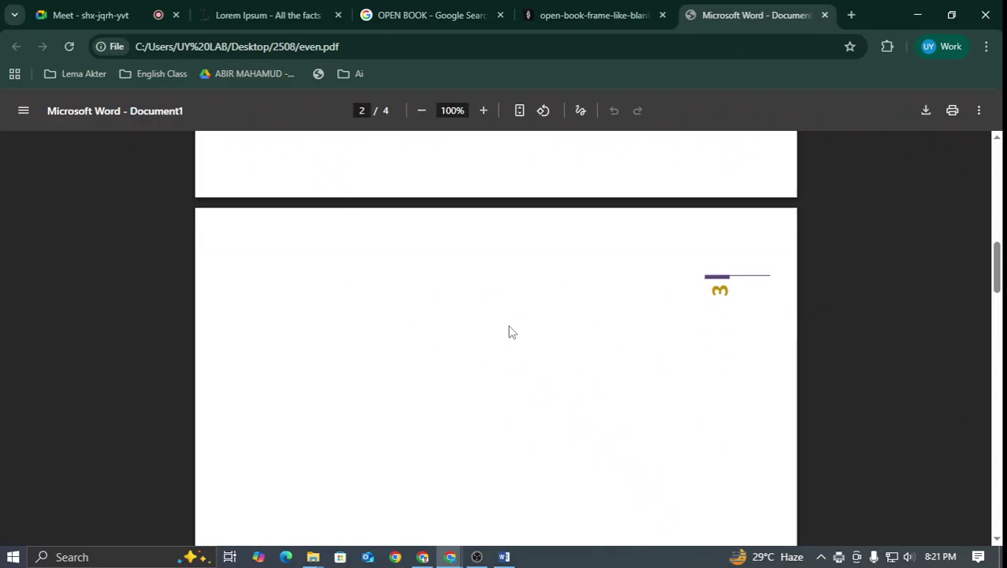
pyautogui.scroll(-7, 509, 332)
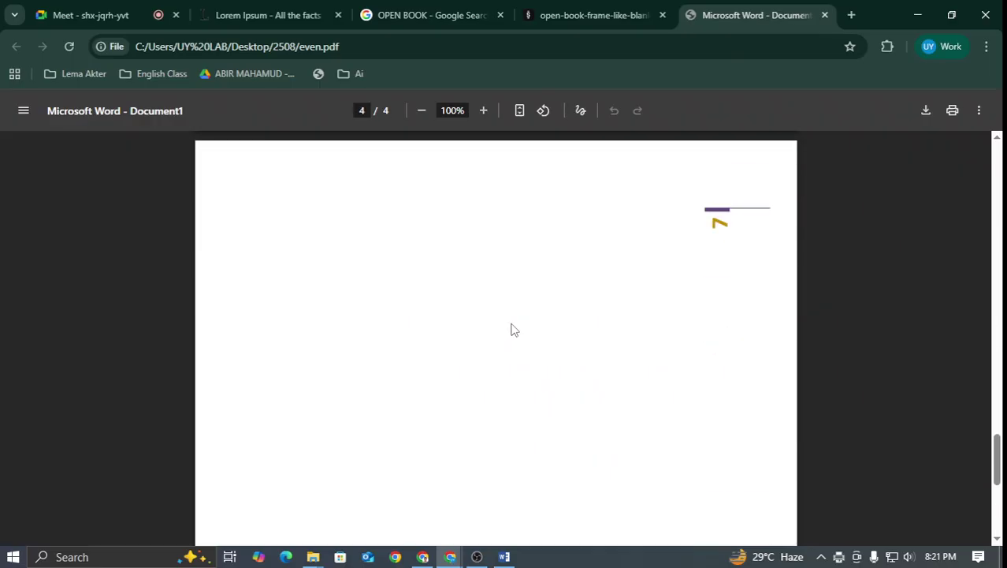
pyautogui.scroll(-2, 511, 328)
pyautogui.scroll(12, 512, 327)
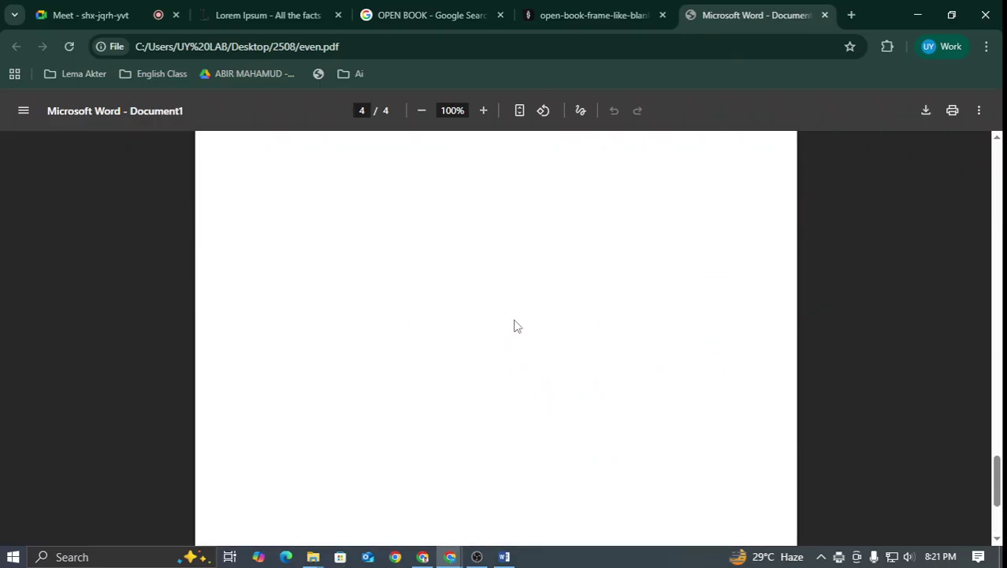
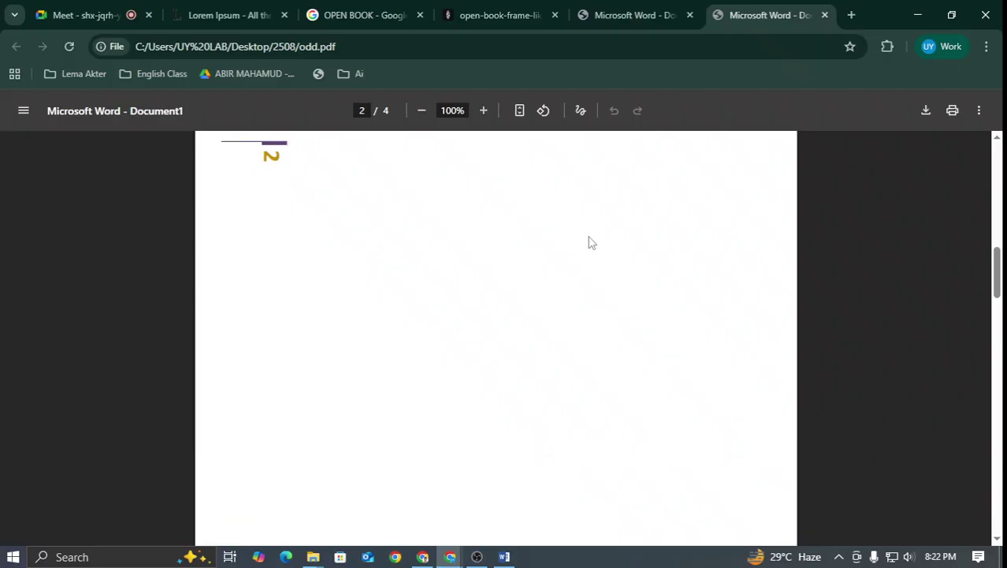
# Look through the page numbers in odd.pdf, checking the Google Meet call in between
pyautogui.scroll(12, 589, 242)
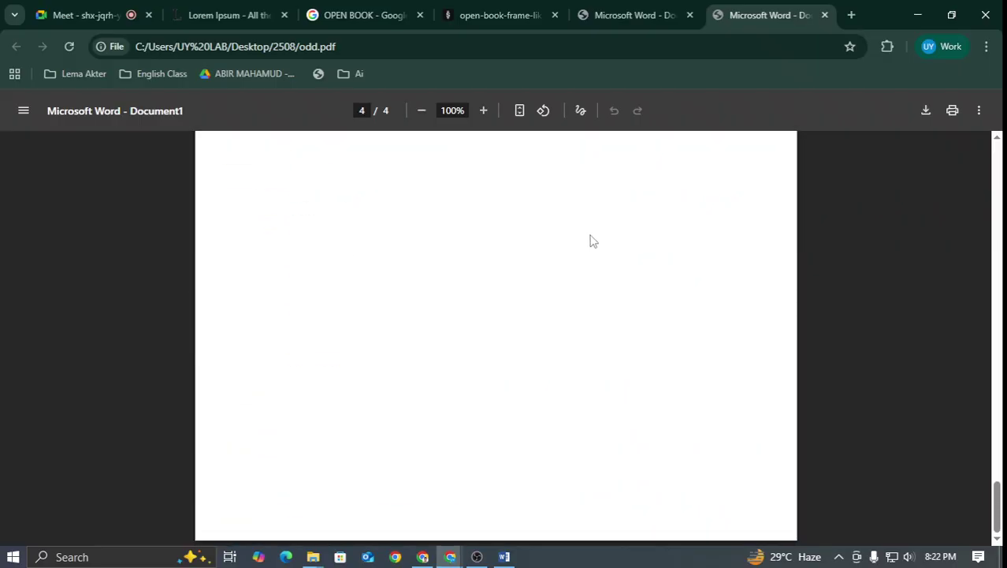
pyautogui.scroll(8, 591, 238)
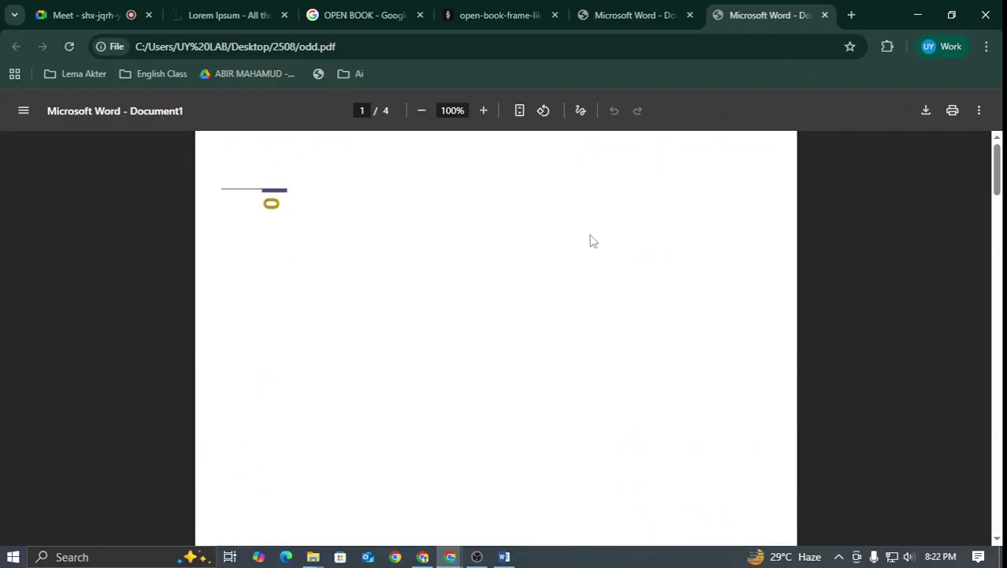
pyautogui.click(114, 11)
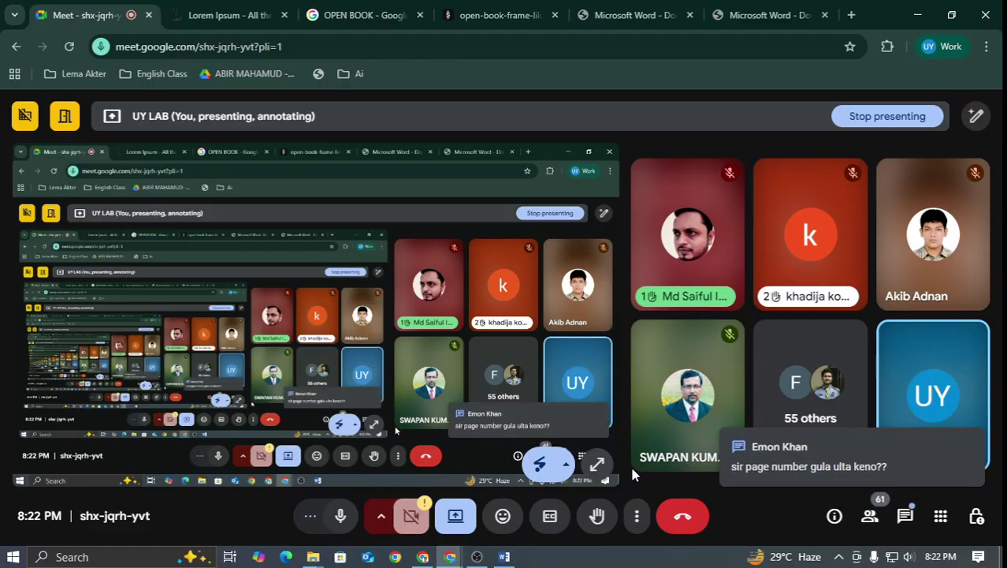
pyautogui.click(769, 15)
pyautogui.scroll(-10, 347, 300)
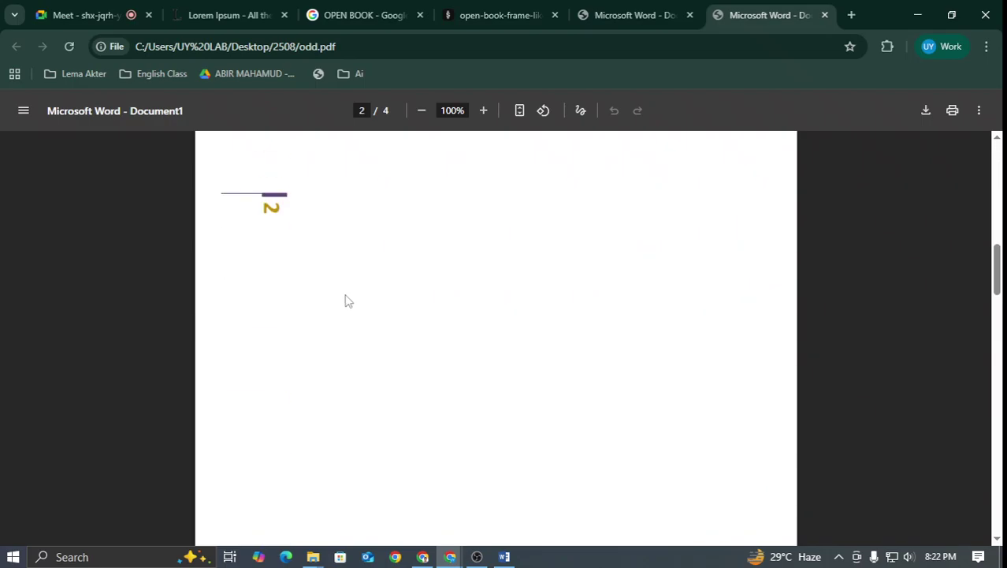
pyautogui.scroll(-10, 346, 300)
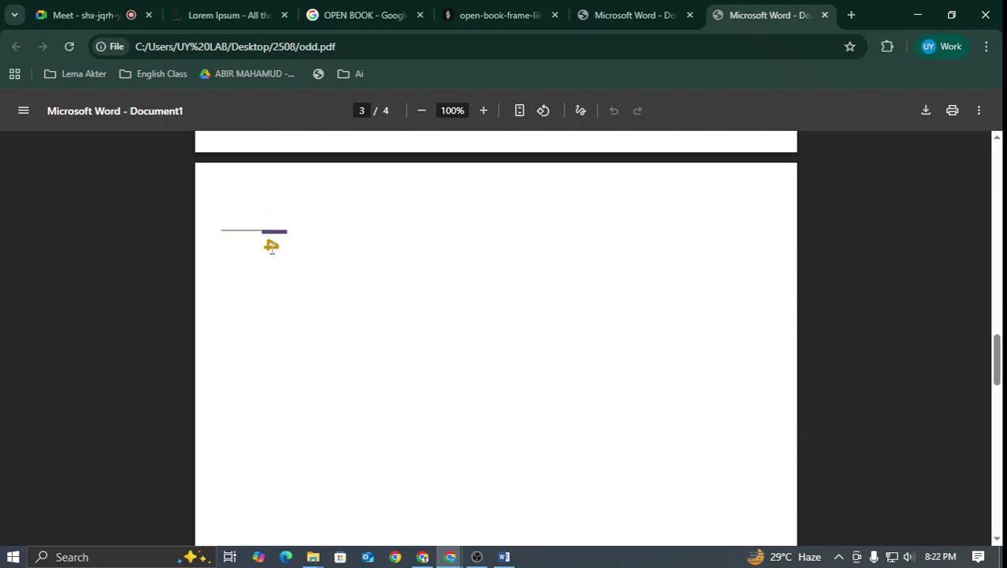
pyautogui.scroll(-2, 411, 410)
# Switch to Word and replace the page number in the even page header with the top-of-page Plain Number 1 style
pyautogui.click(505, 556)
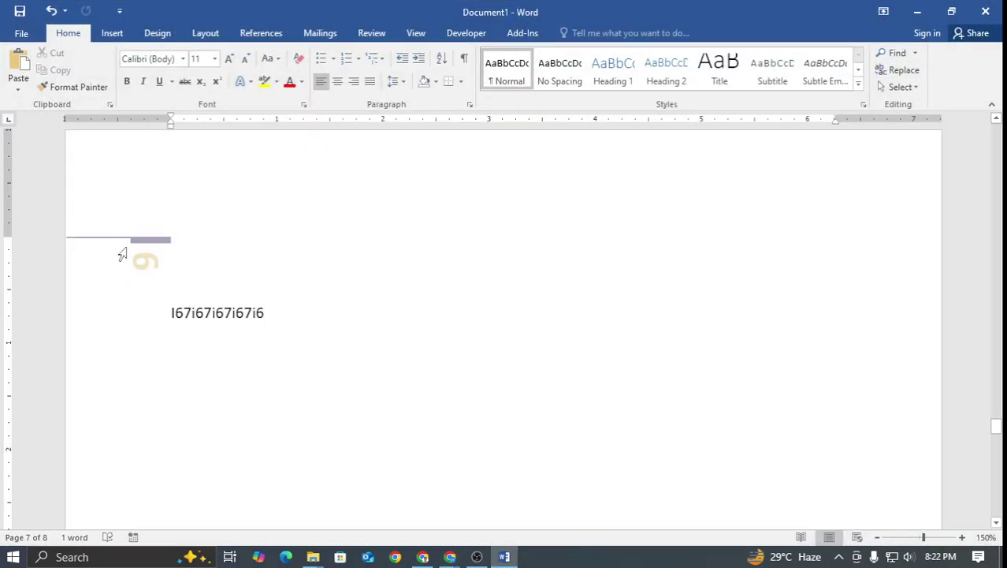
pyautogui.doubleClick(319, 150)
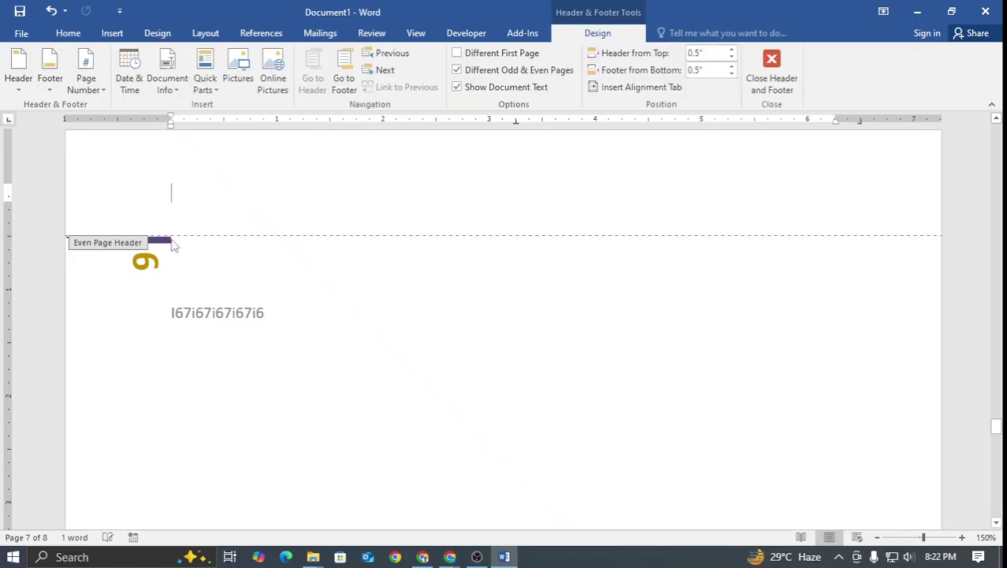
pyautogui.click(92, 91)
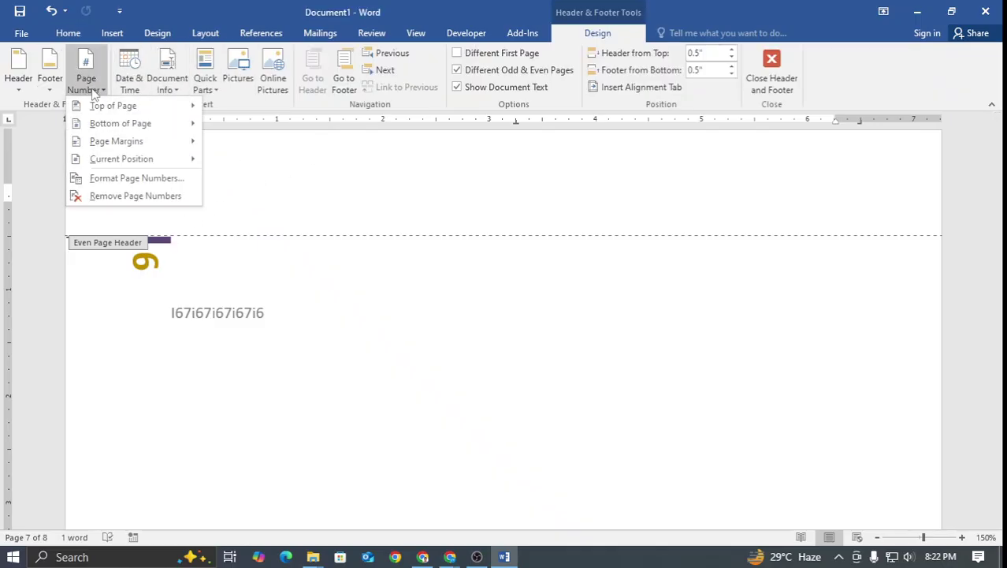
pyautogui.moveTo(113, 105)
pyautogui.scroll(-5, 335, 246)
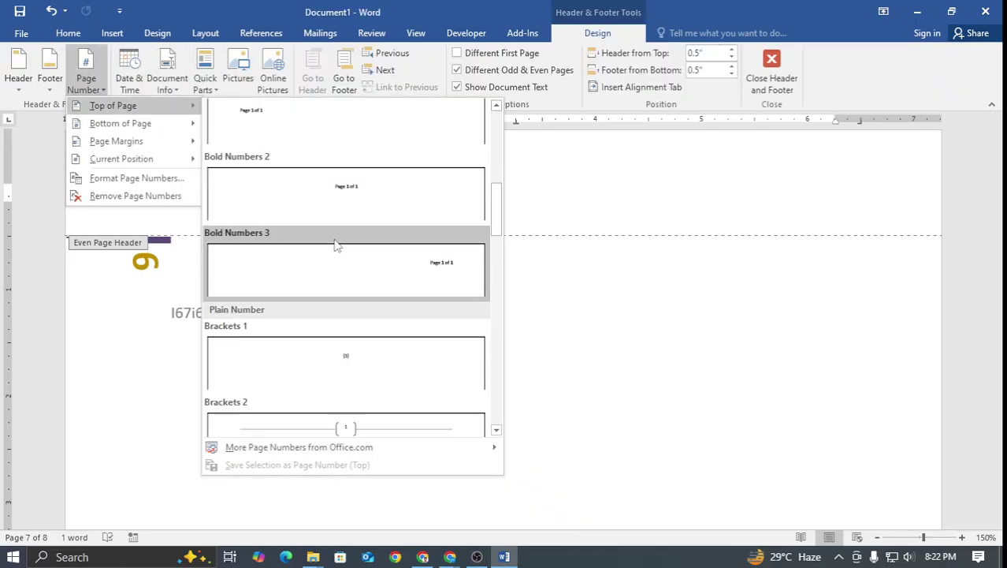
pyautogui.scroll(-3, 339, 244)
pyautogui.scroll(6, 350, 243)
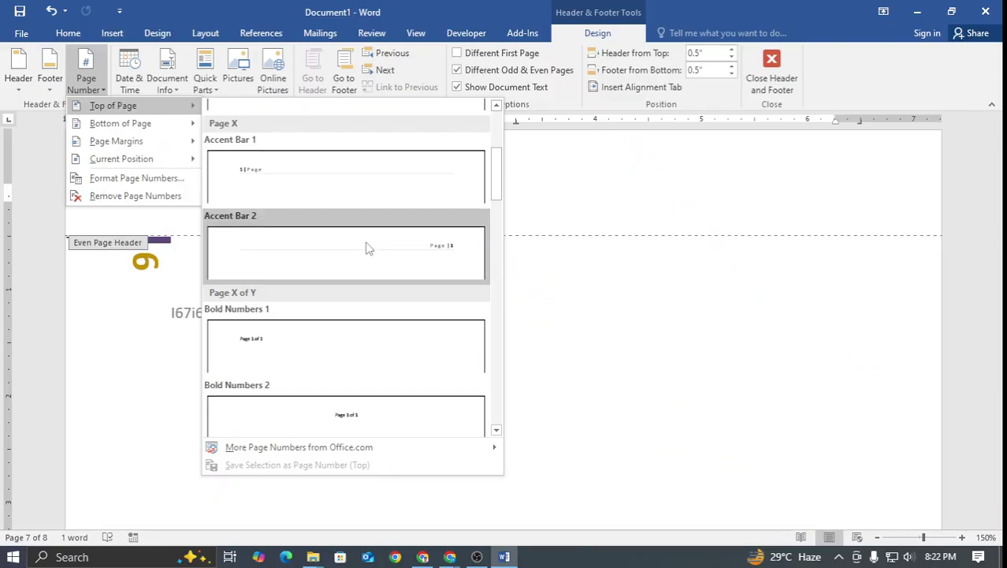
pyautogui.scroll(-10, 376, 261)
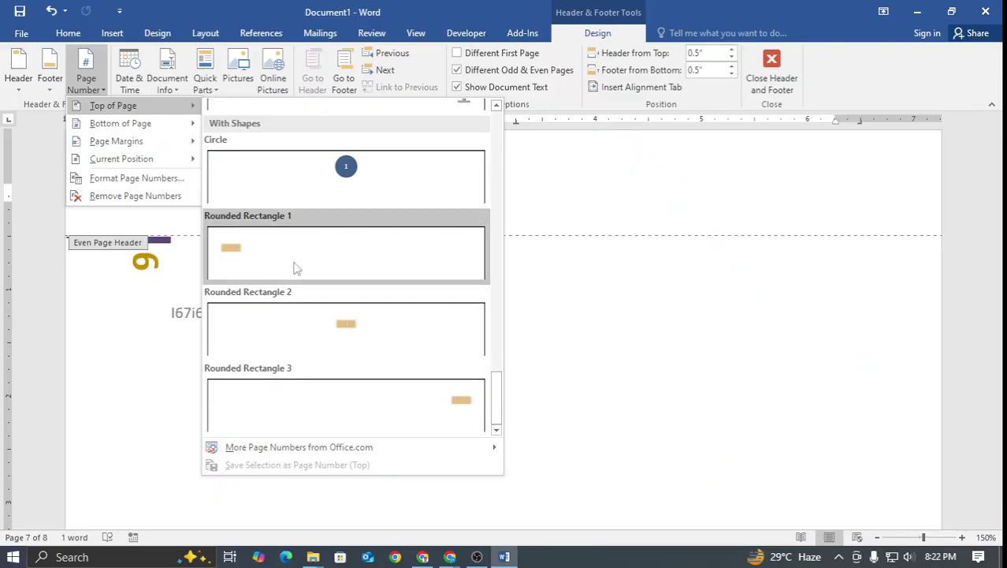
pyautogui.scroll(15, 277, 268)
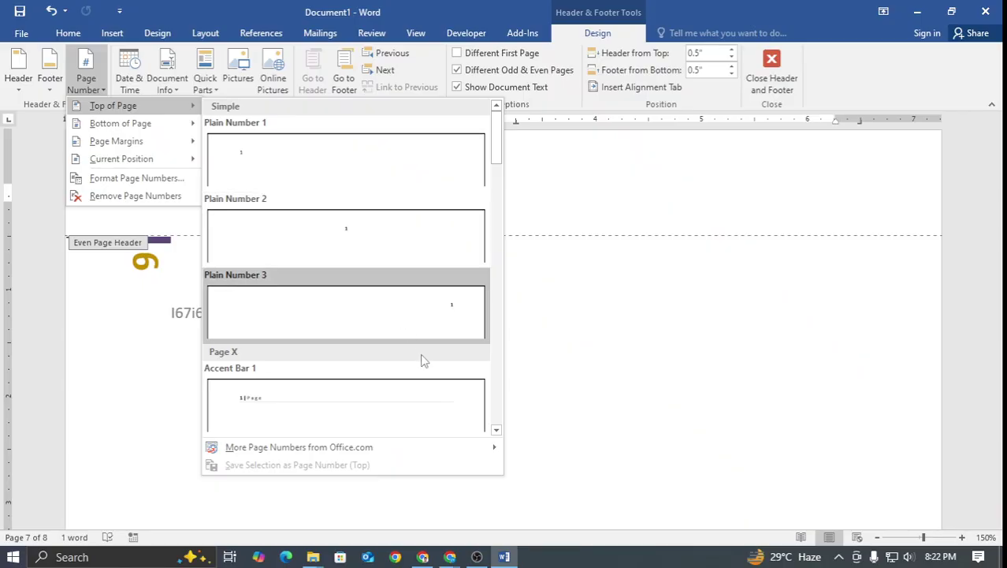
pyautogui.click(279, 167)
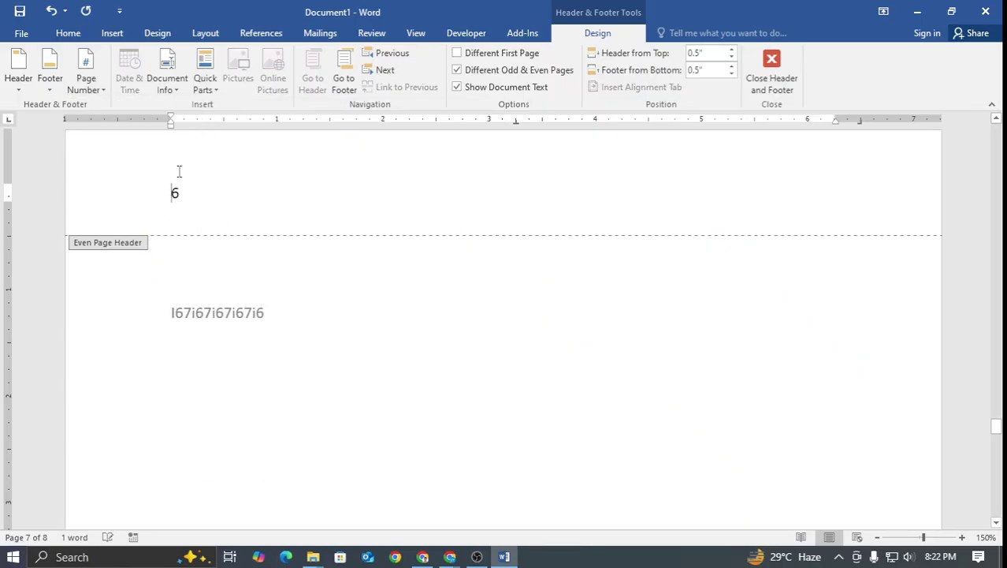
pyautogui.scroll(15, 193, 250)
pyautogui.scroll(15, 197, 251)
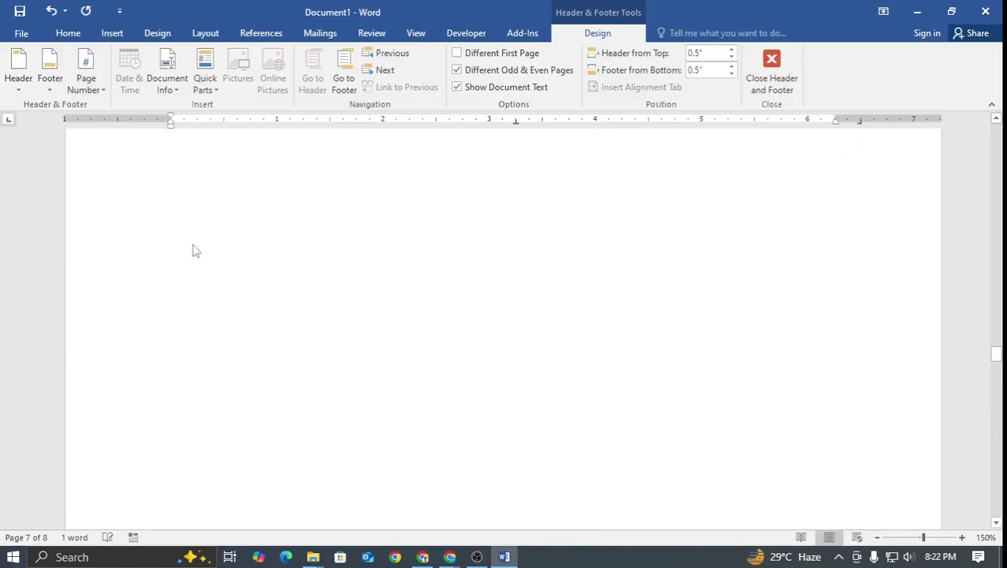
pyautogui.scroll(15, 245, 356)
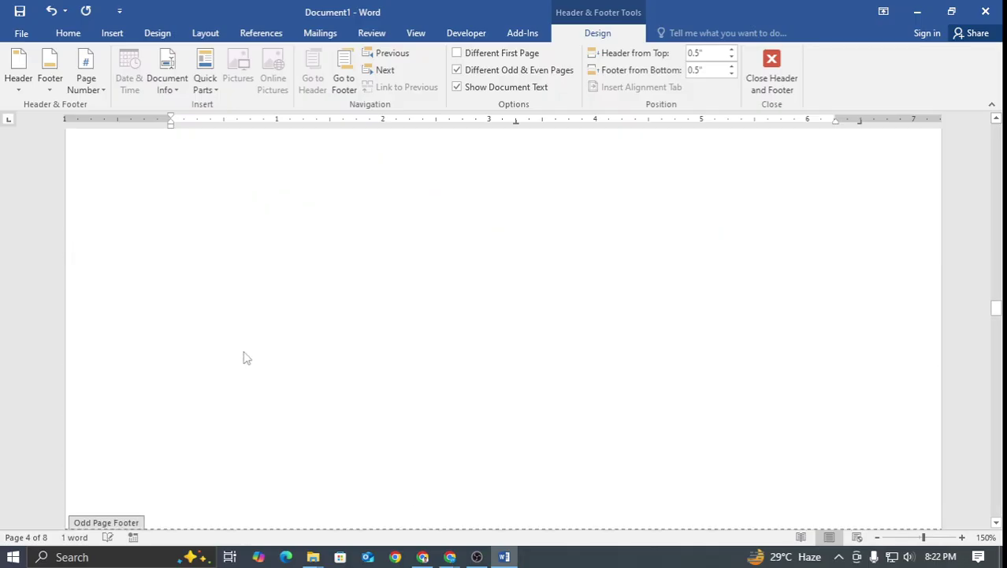
pyautogui.scroll(5, 246, 357)
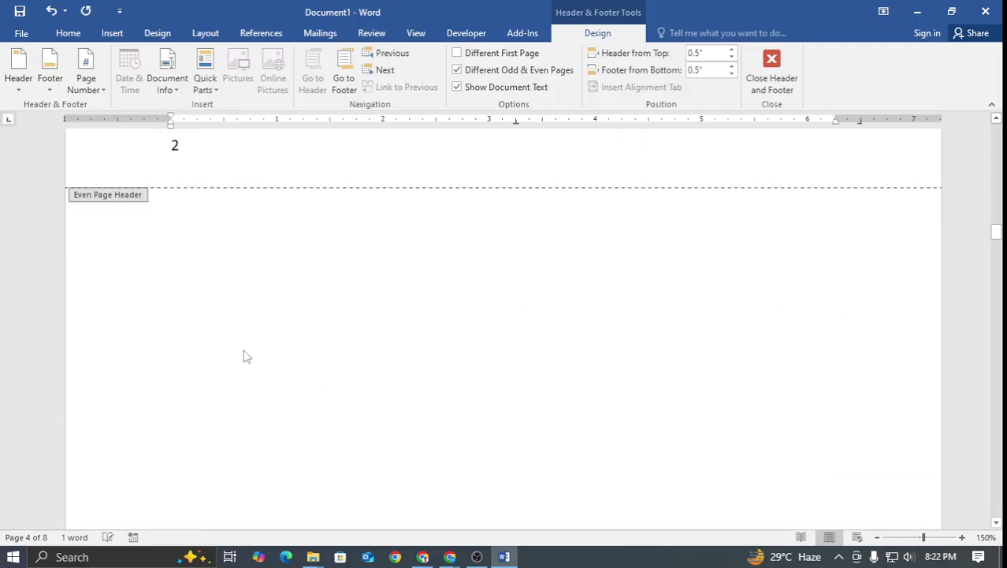
# Open the print settings, turn off printing only odd pages and keep one-sided printing
pyautogui.hotkey('ctrl', 'p')
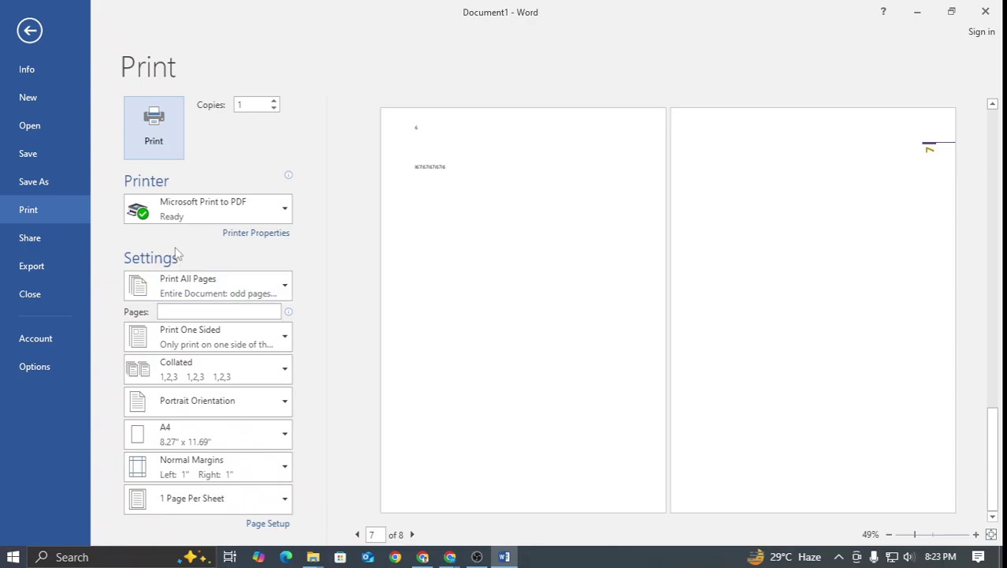
pyautogui.click(214, 276)
pyautogui.click(217, 282)
pyautogui.click(216, 279)
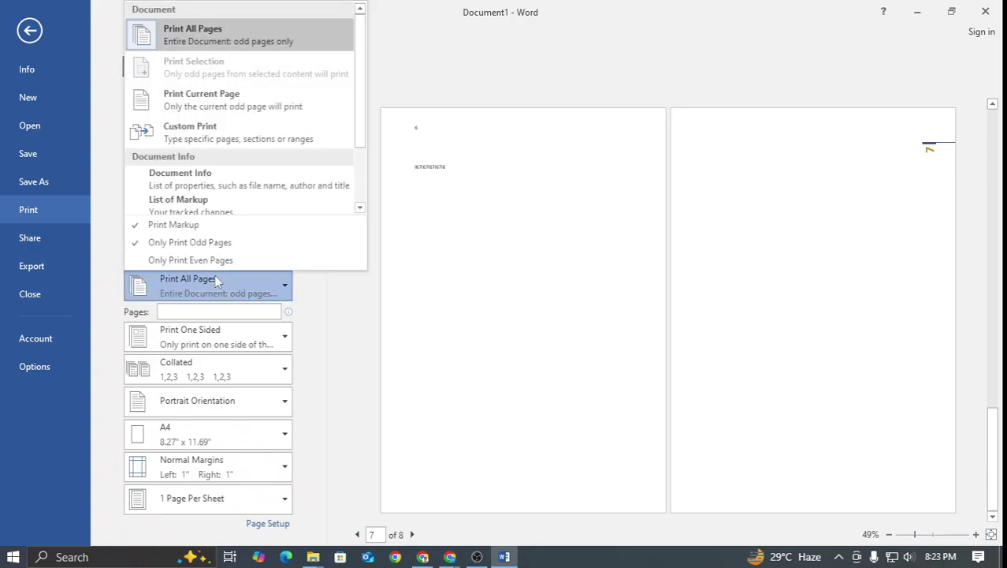
pyautogui.click(224, 241)
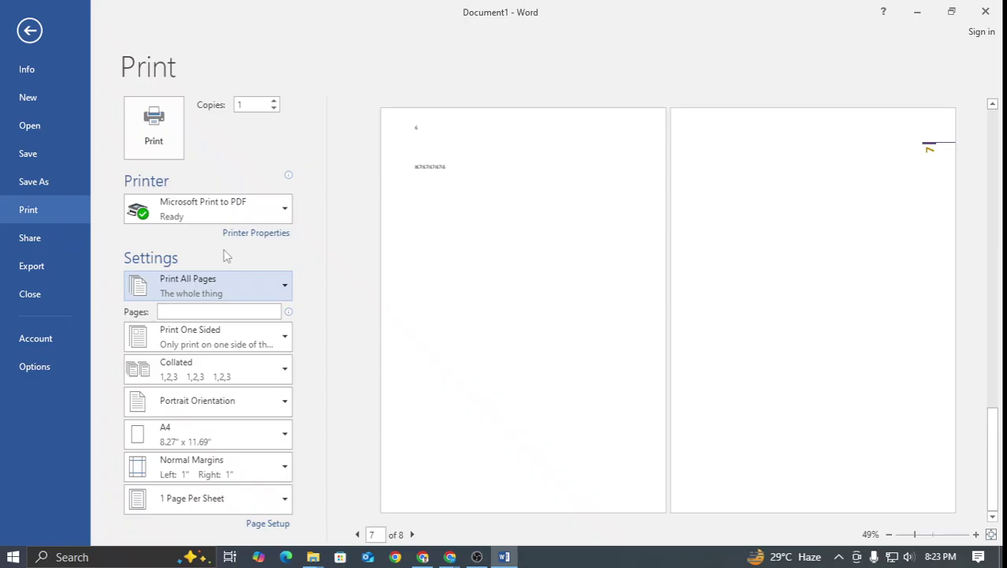
pyautogui.click(239, 344)
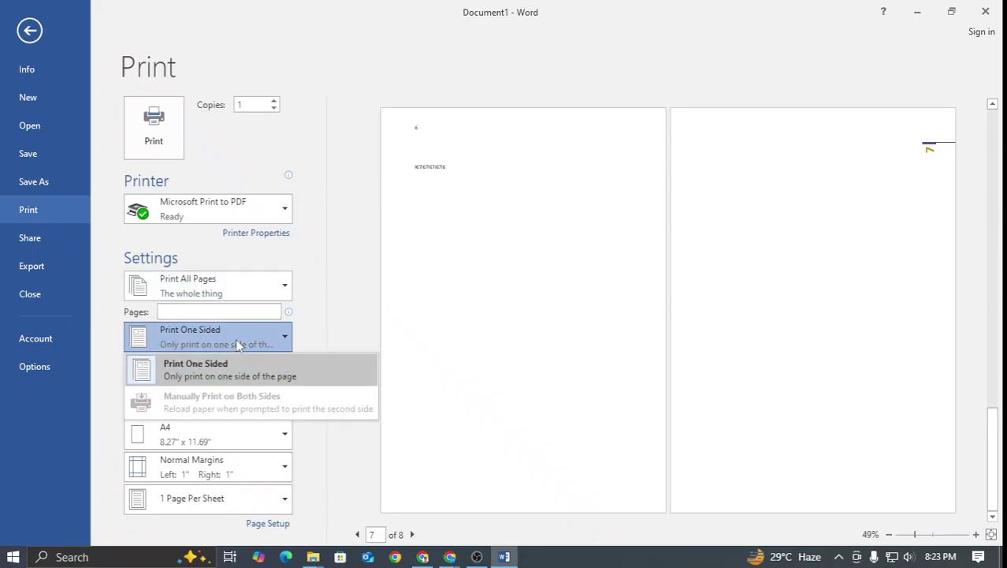
pyautogui.click(238, 343)
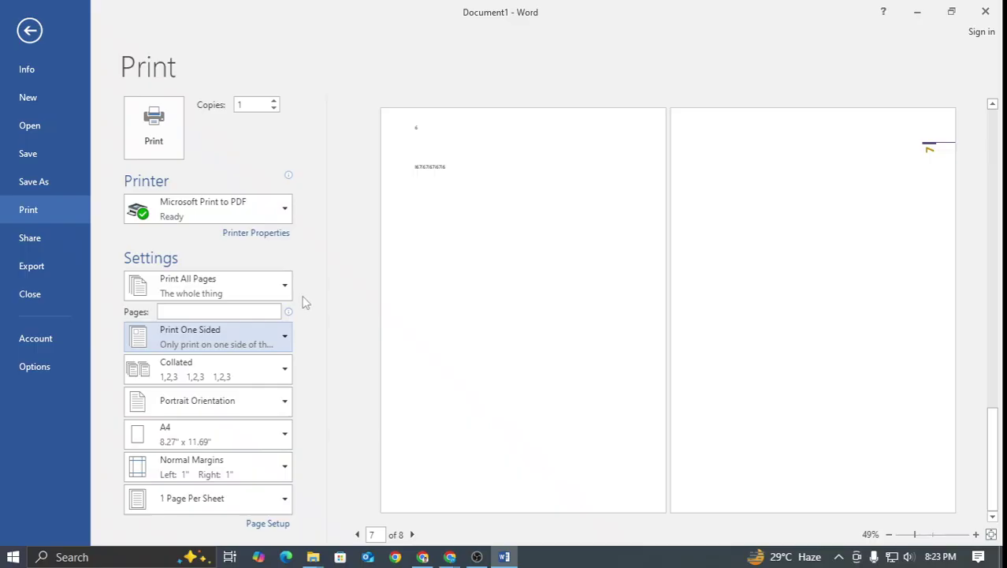
# Set the print collation to Uncollated and the number of copies to 4
pyautogui.click(263, 368)
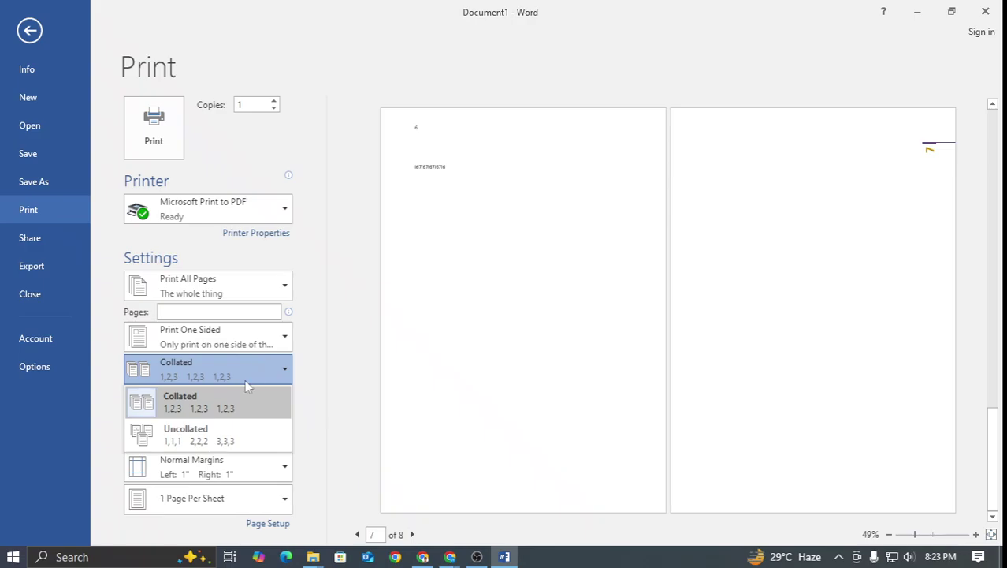
pyautogui.click(183, 446)
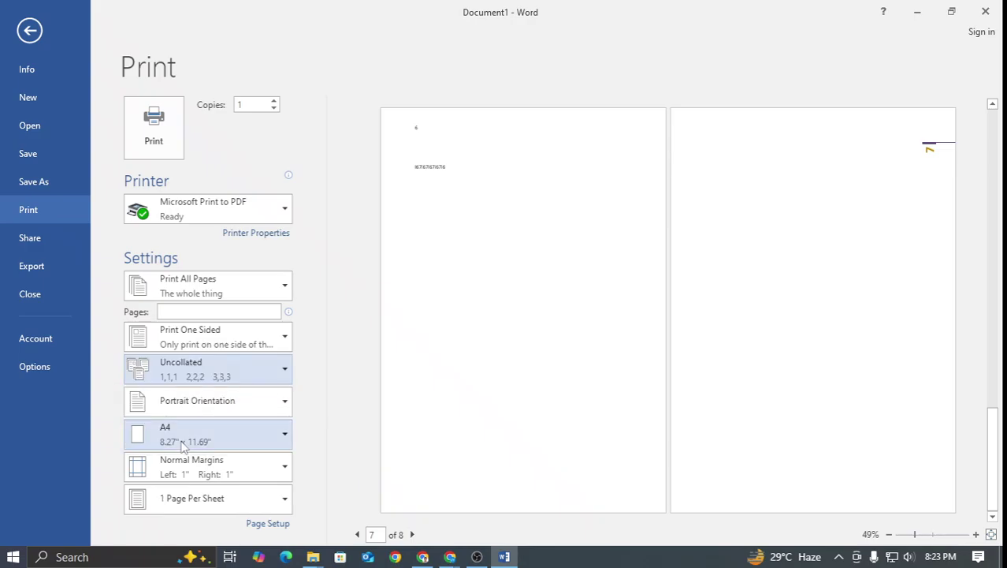
pyautogui.click(234, 377)
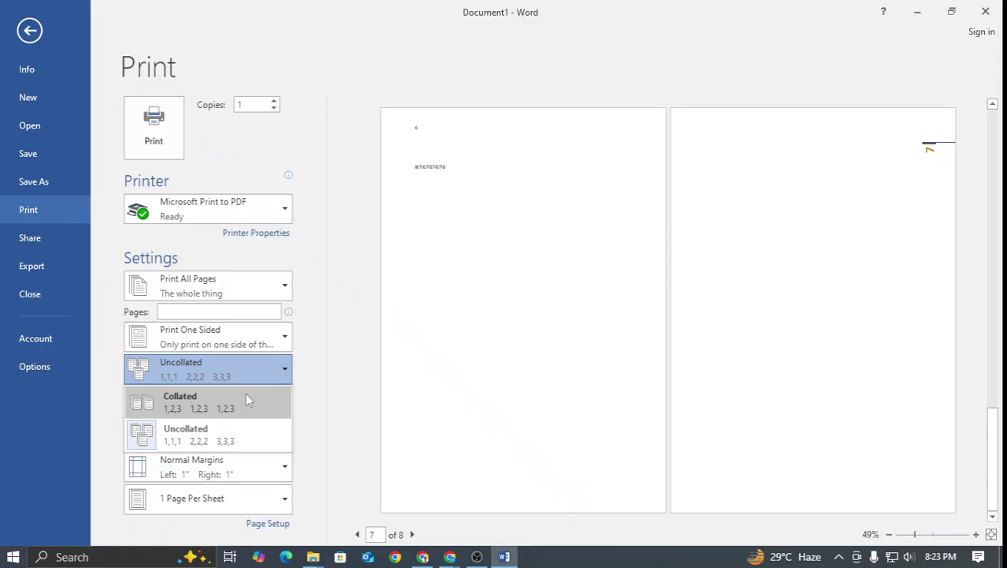
pyautogui.click(237, 109)
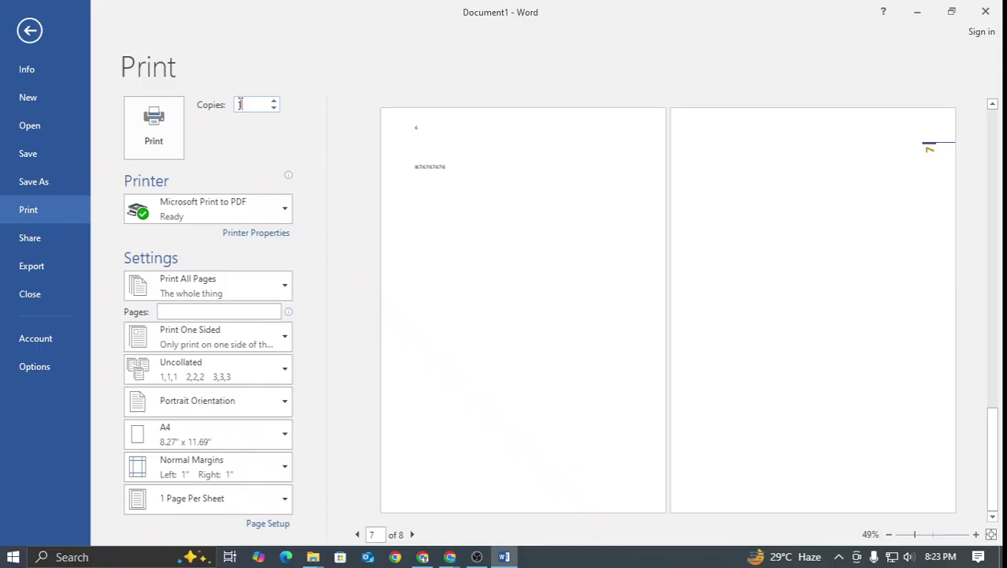
pyautogui.doubleClick(237, 109)
pyautogui.write('4')
# Switch the collation to Collated and back to Uncollated to compare the two print orders
pyautogui.click(217, 371)
pyautogui.click(209, 394)
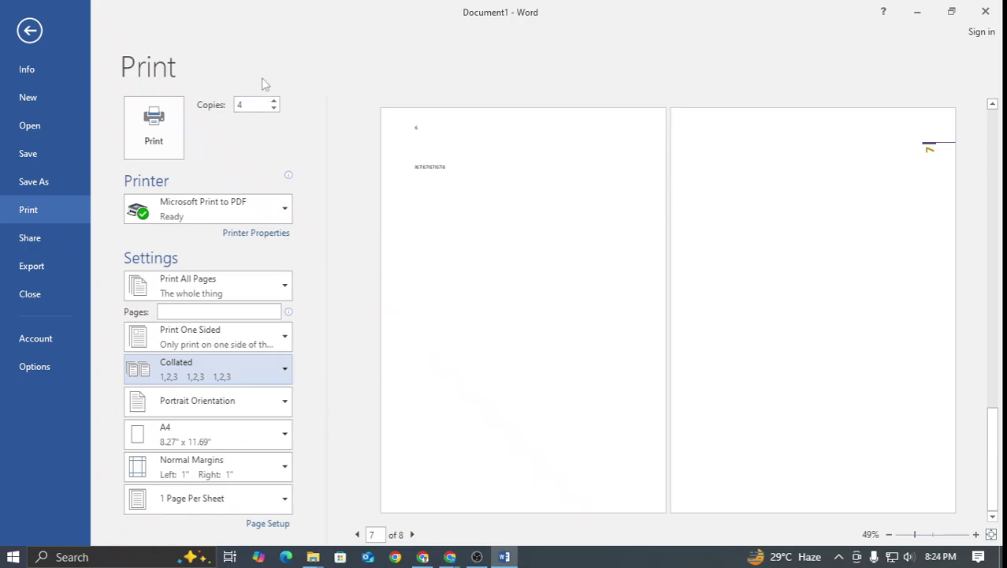
pyautogui.click(189, 374)
pyautogui.click(197, 441)
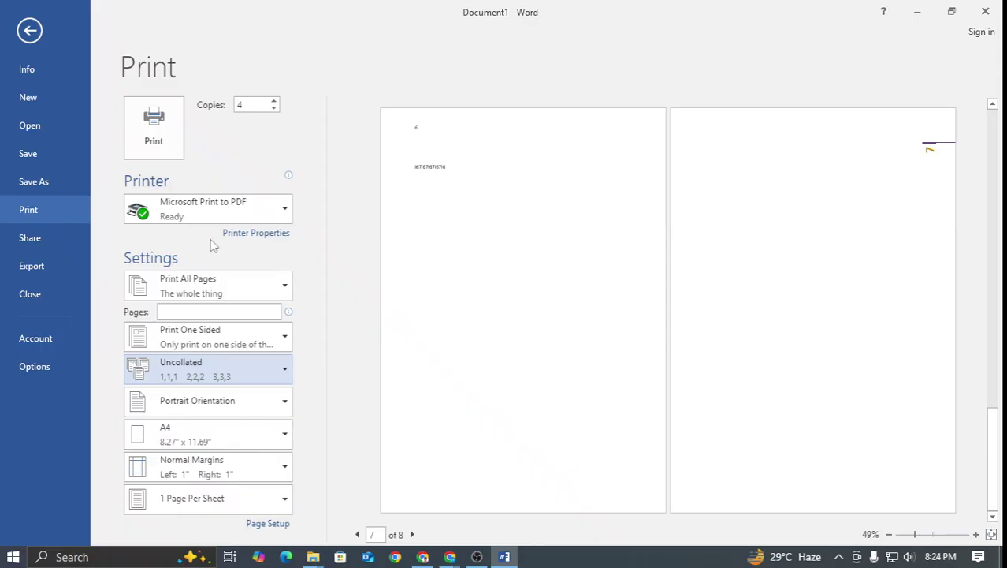
# Set the print orientation to Landscape and look through the pages in the preview
pyautogui.click(203, 405)
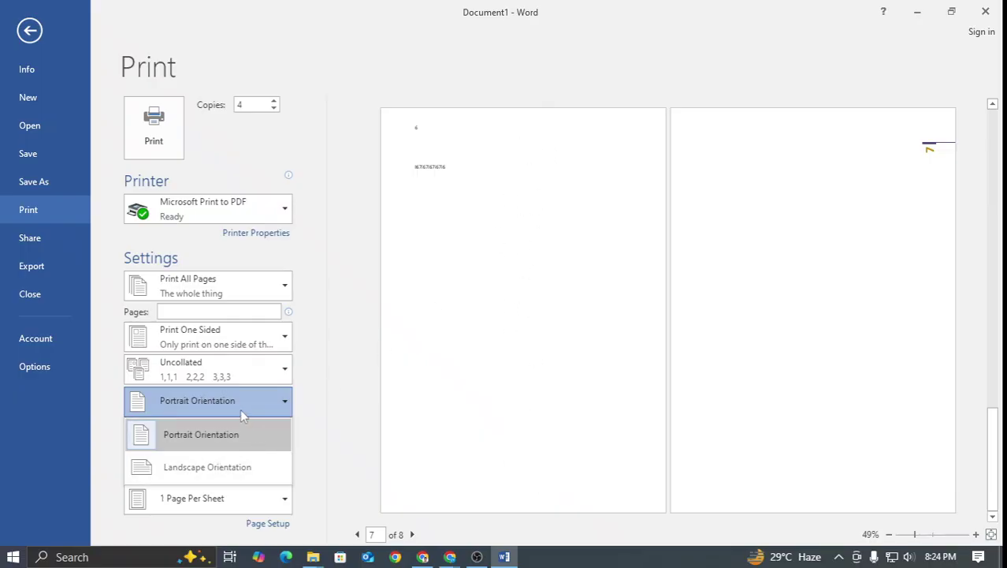
pyautogui.click(241, 407)
pyautogui.click(240, 400)
pyautogui.click(209, 460)
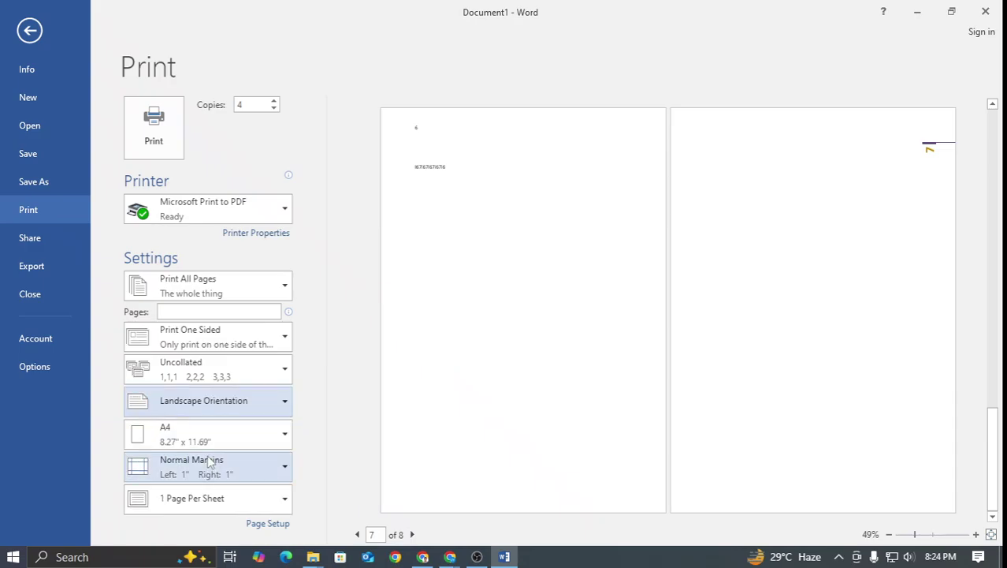
pyautogui.scroll(5, 686, 260)
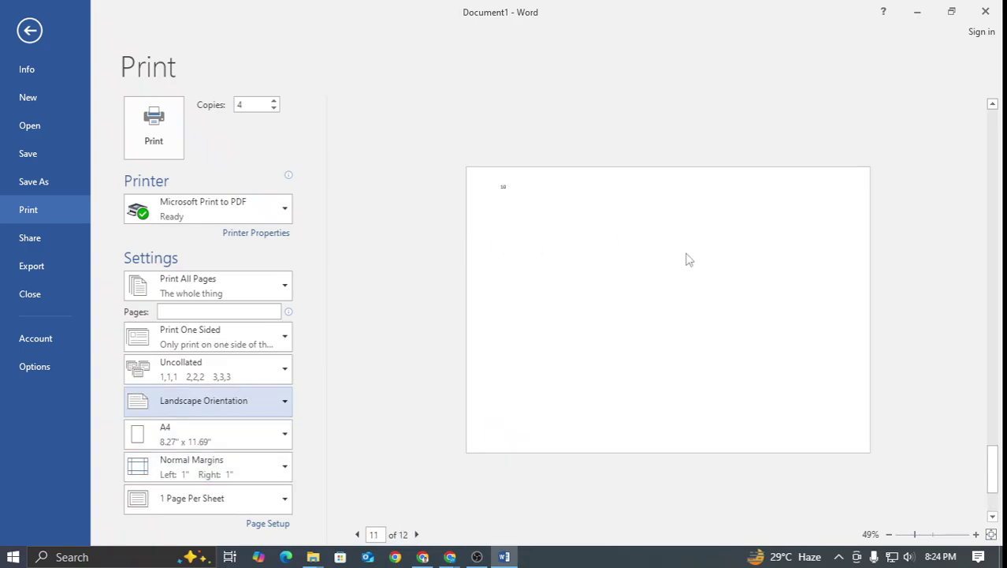
pyautogui.scroll(3, 689, 259)
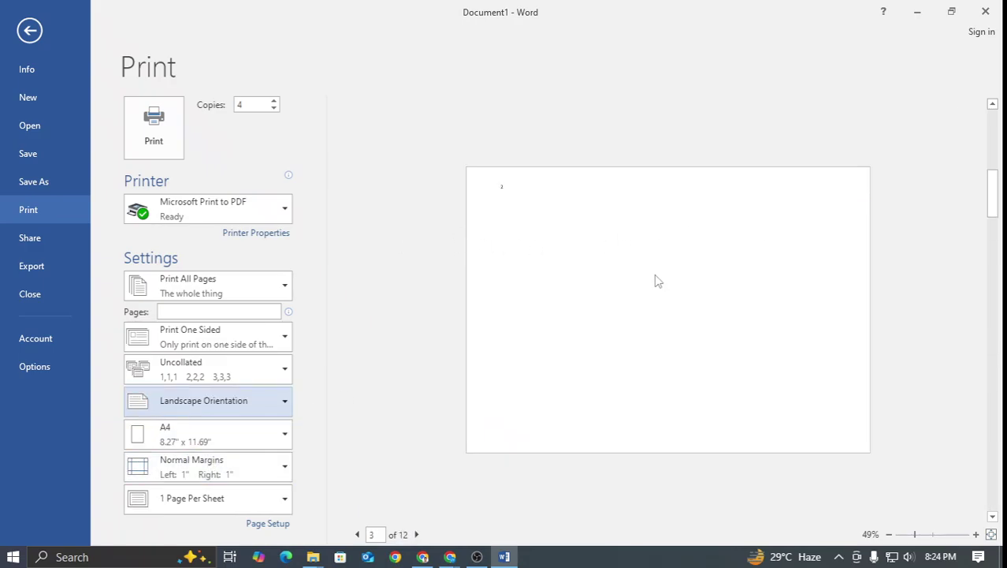
# Look over the available paper sizes and margin presets without changing them
pyautogui.click(256, 428)
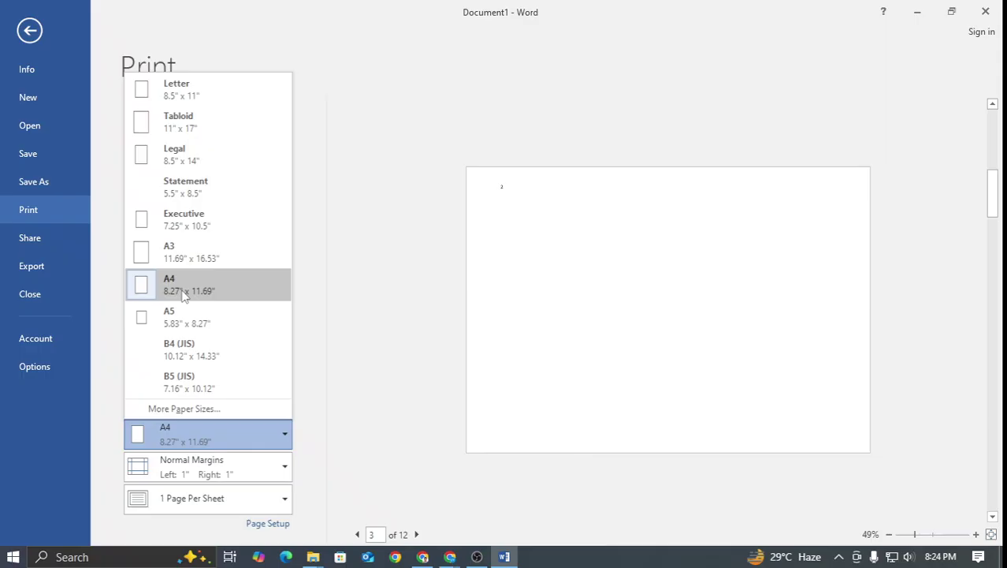
pyautogui.click(211, 446)
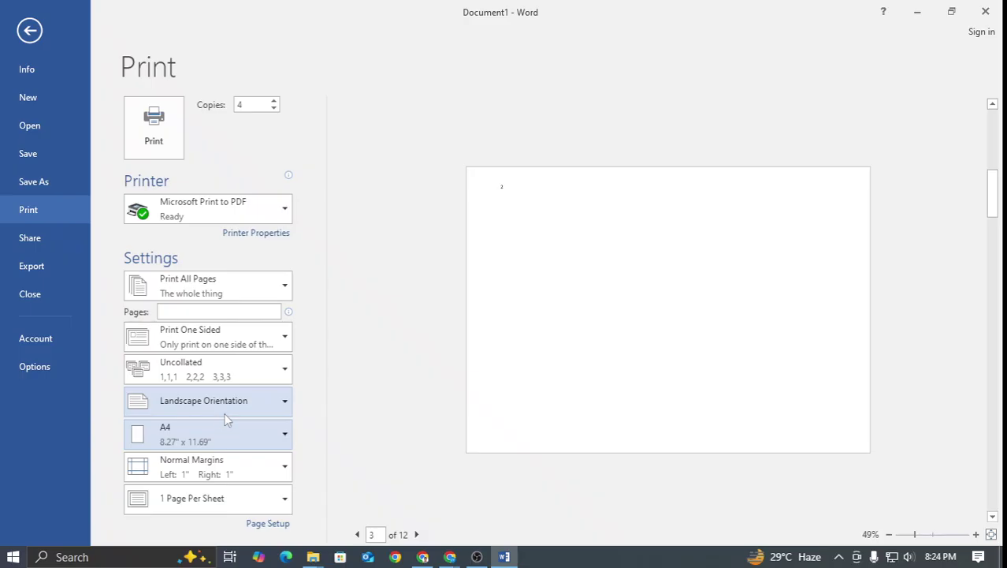
pyautogui.click(213, 467)
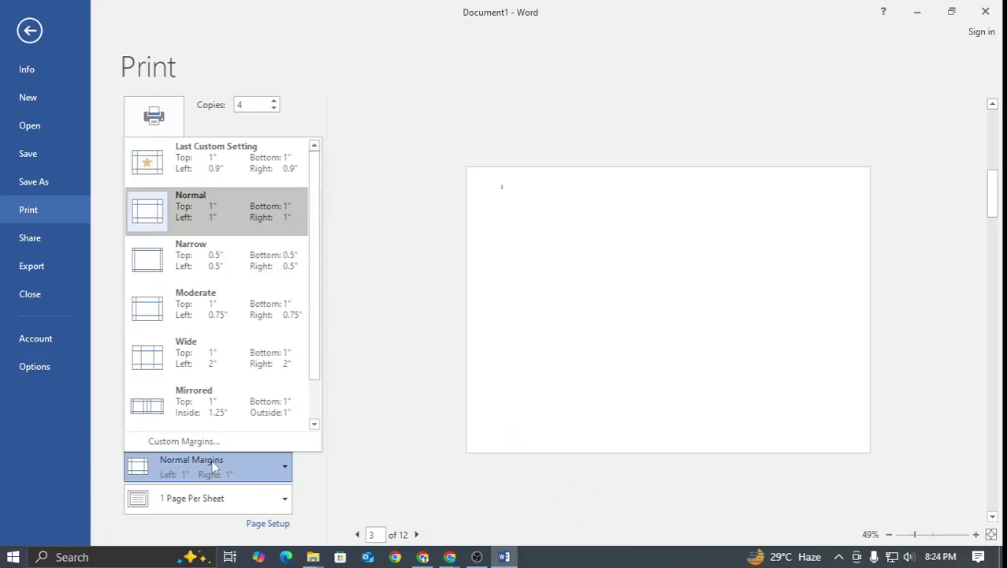
pyautogui.click(213, 467)
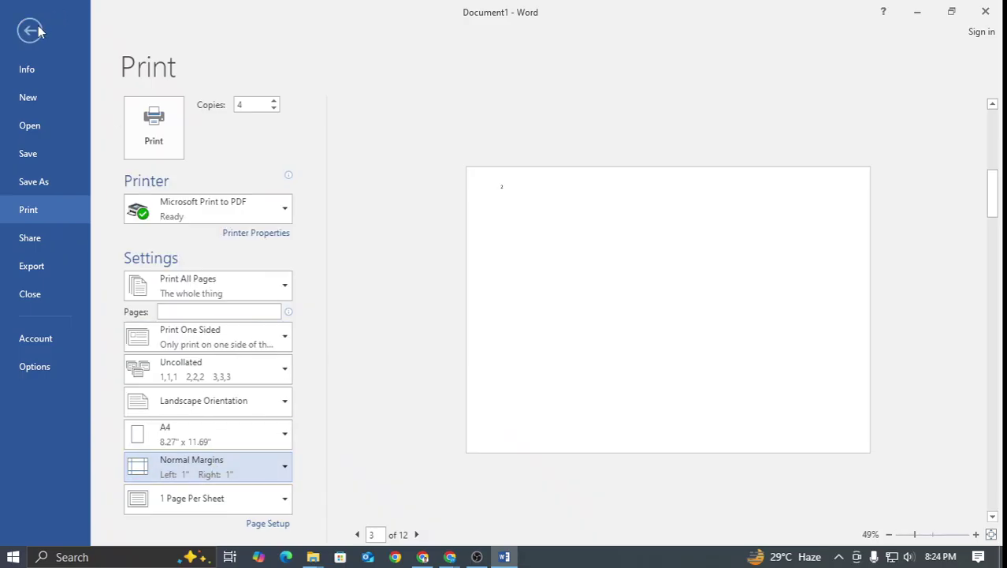
# Choose A4 as the paper size and set the print orientation back to Portrait
pyautogui.click(193, 435)
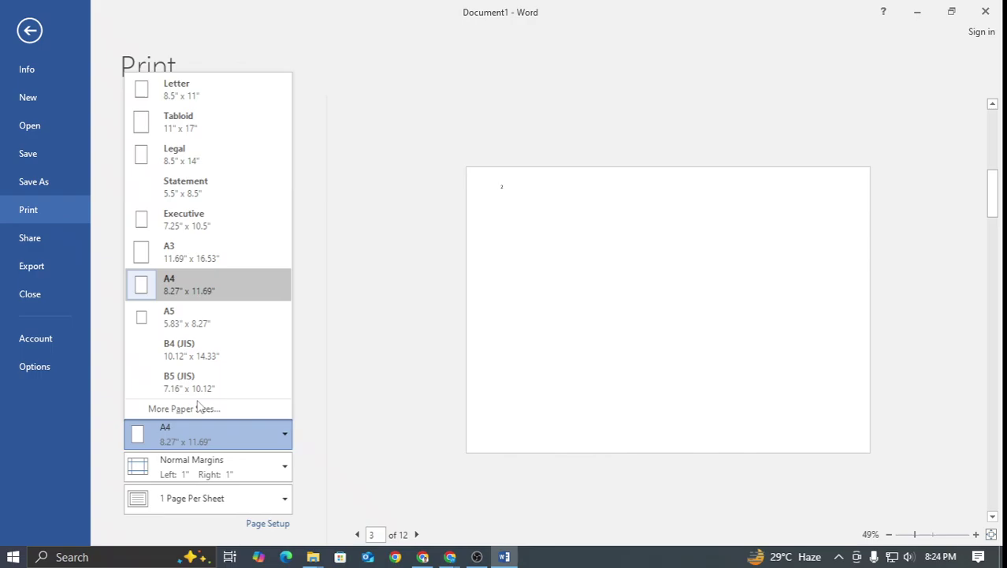
pyautogui.click(201, 284)
pyautogui.click(199, 400)
pyautogui.click(203, 435)
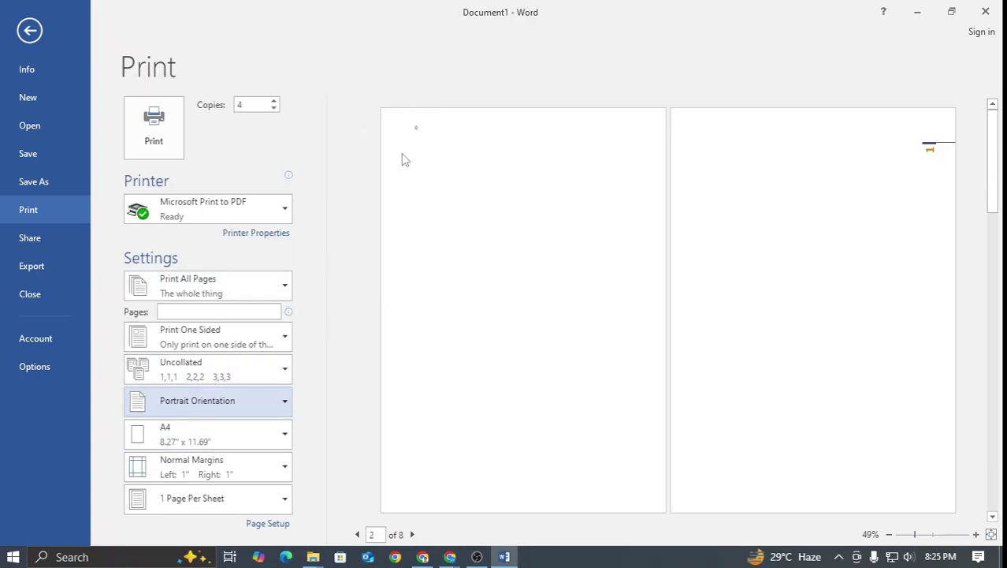
pyautogui.press('Print')
pyautogui.moveTo(373, 93); pyautogui.dragTo(416, 279)
pyautogui.moveTo(678, 96); pyautogui.dragTo(350, 116)
pyautogui.click(666, 130)
# Try the Narrow and Wide margin presets for the print layout, finishing with the Mirrored preset
pyautogui.click(205, 467)
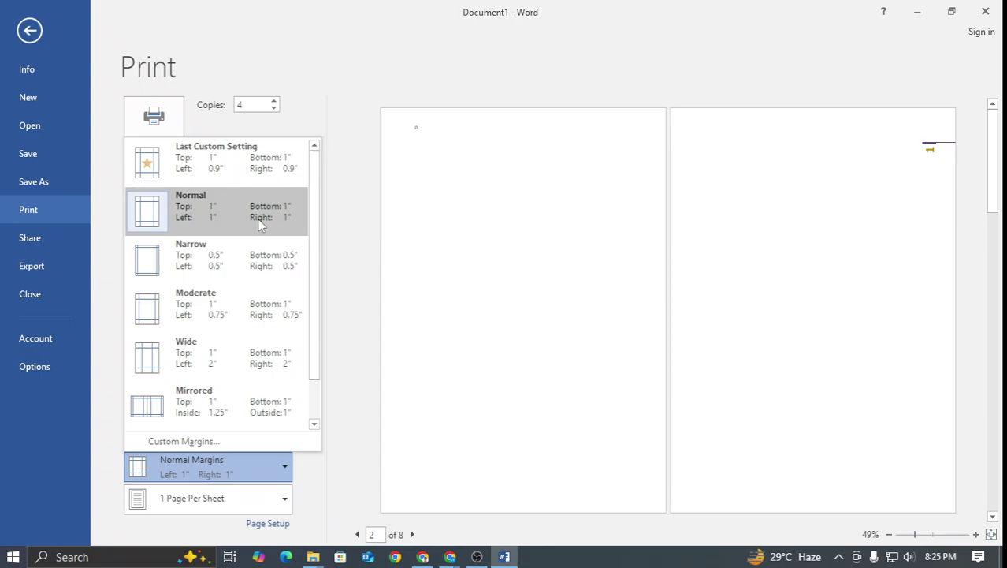
pyautogui.click(236, 254)
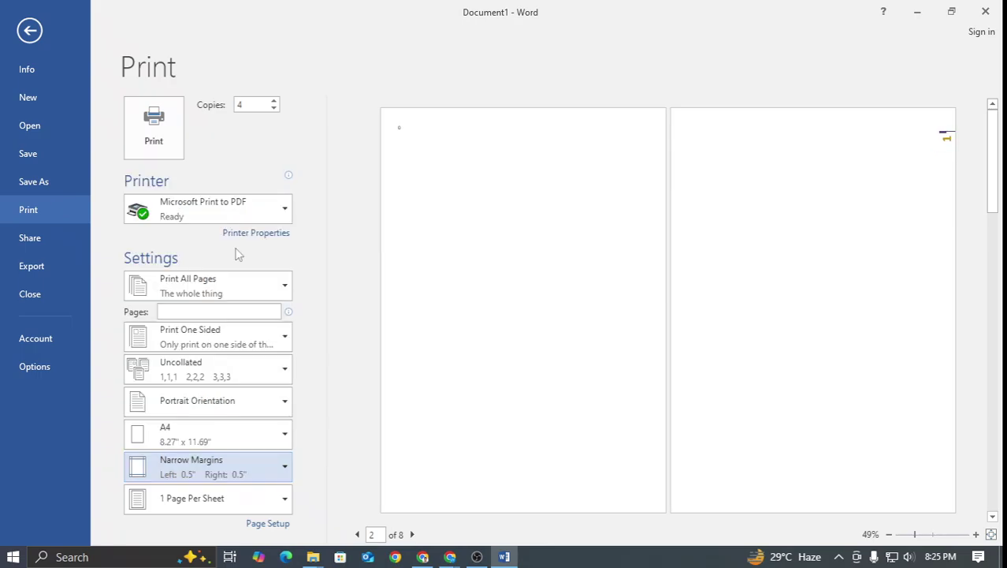
pyautogui.click(190, 470)
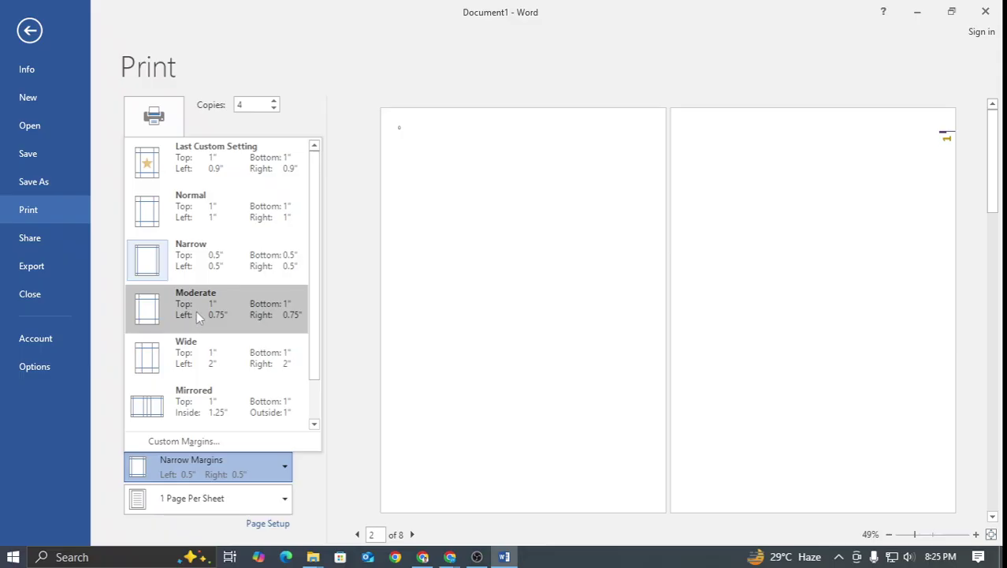
pyautogui.click(225, 365)
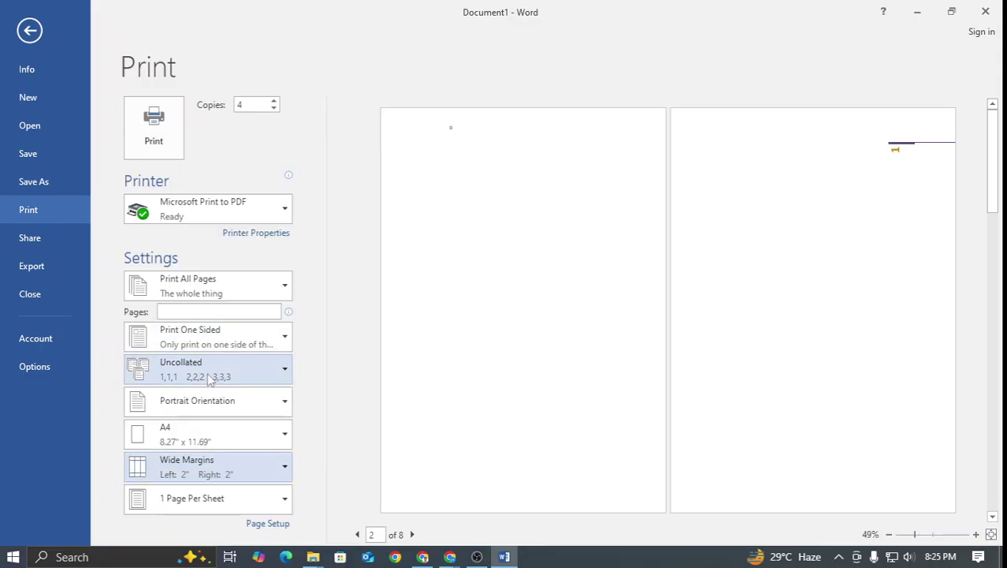
pyautogui.click(198, 468)
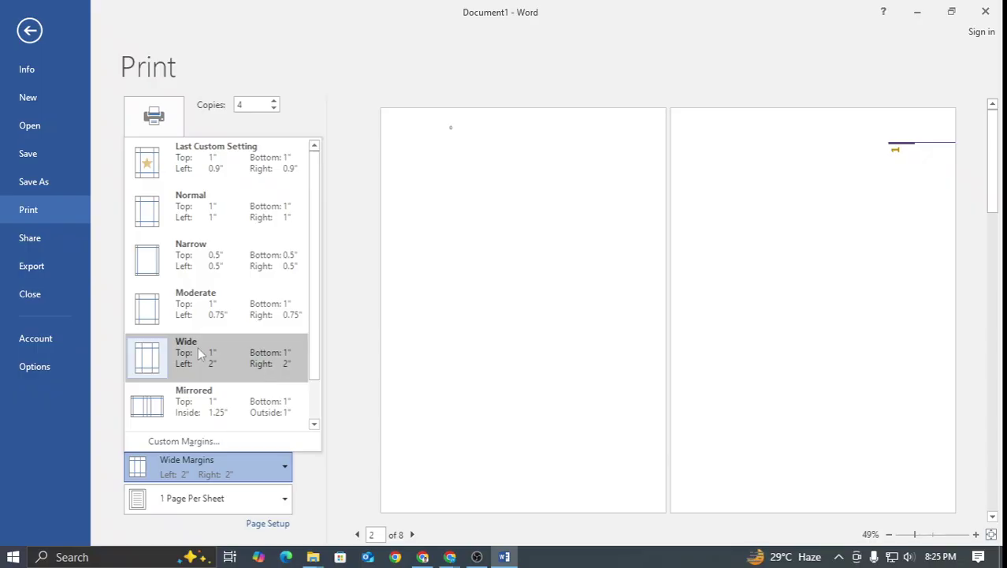
pyautogui.click(214, 387)
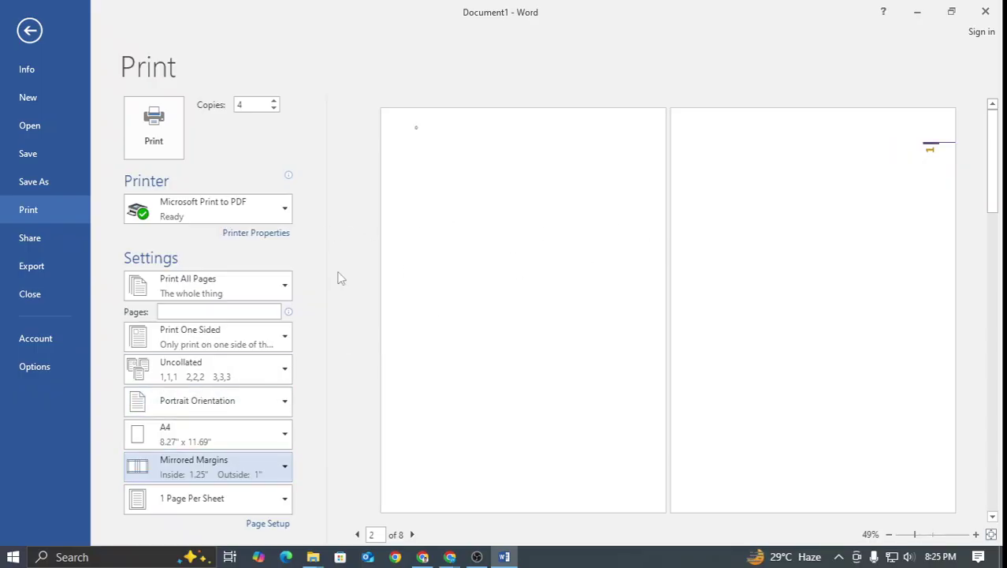
# Look over the top, bottom and inside margin values in the custom margins settings and close them without changes
pyautogui.click(219, 460)
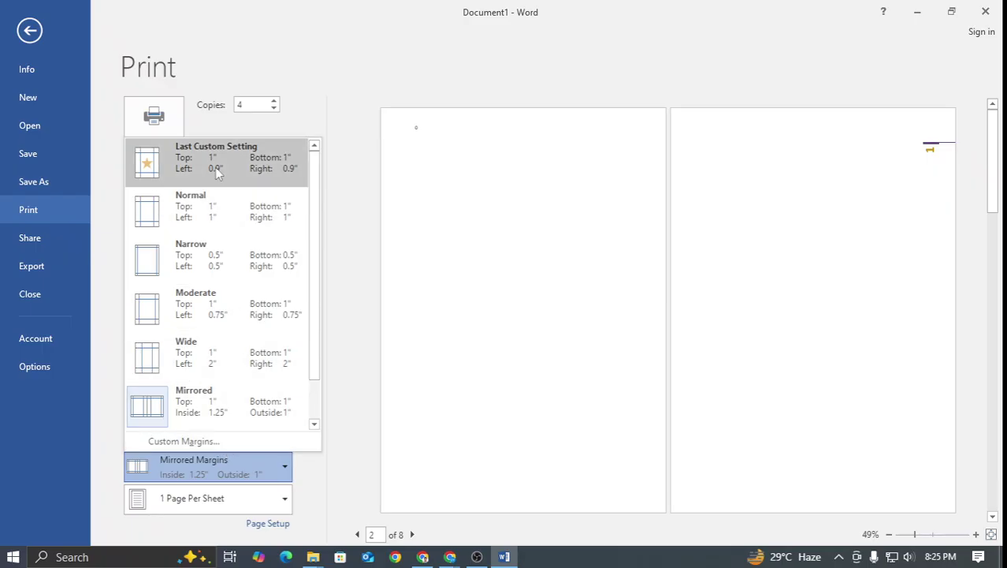
pyautogui.click(193, 442)
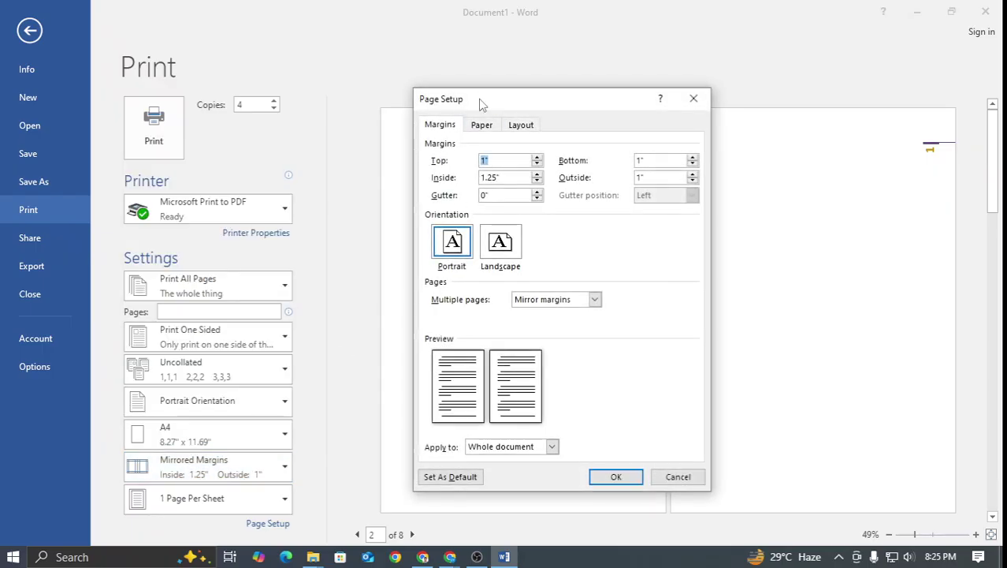
pyautogui.moveTo(513, 103); pyautogui.dragTo(125, 108)
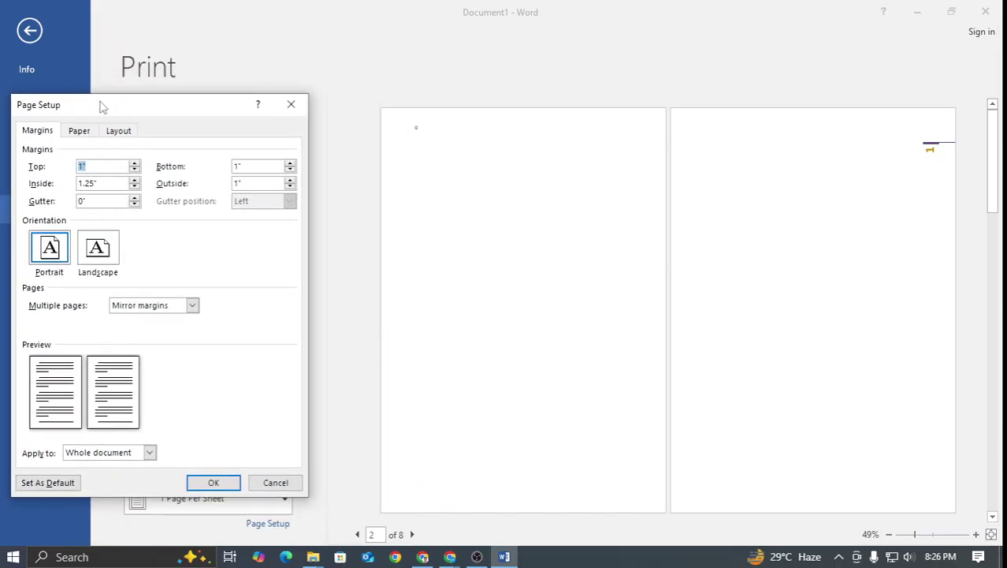
pyautogui.click(82, 167)
pyautogui.click(235, 167)
pyautogui.click(106, 183)
pyautogui.click(275, 483)
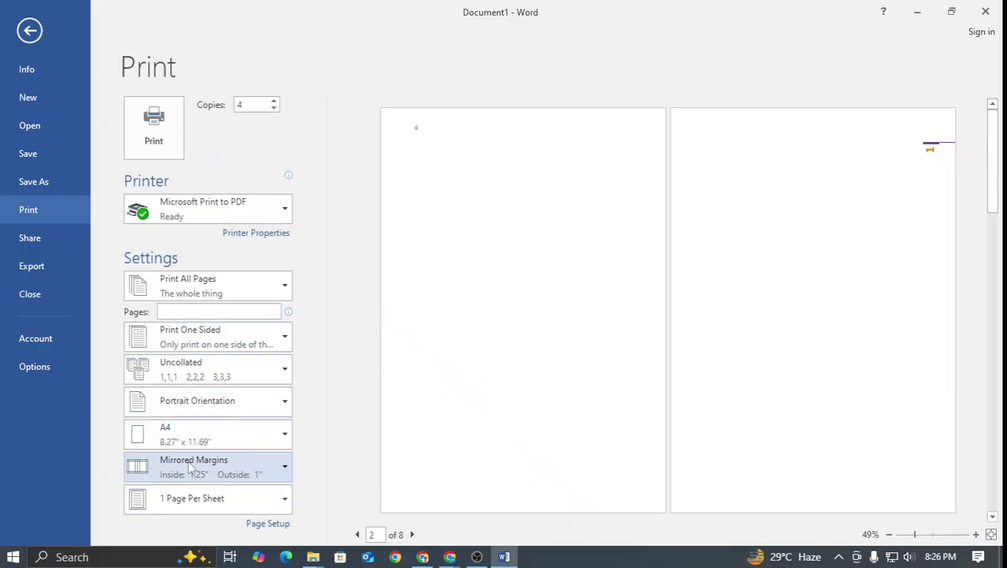
# Reopen the custom margins settings and select the gutter value for editing
pyautogui.click(188, 466)
pyautogui.click(195, 440)
pyautogui.click(93, 202)
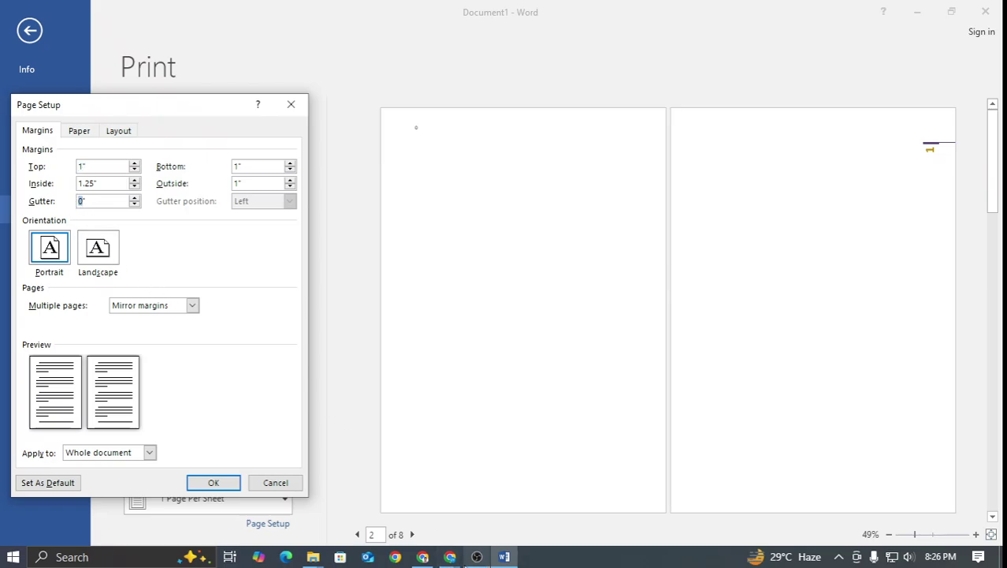
# Switch to Google Meet to read the in-call messages, close them and return to Word
pyautogui.moveTo(450, 556)
pyautogui.click(409, 524)
pyautogui.click(105, 8)
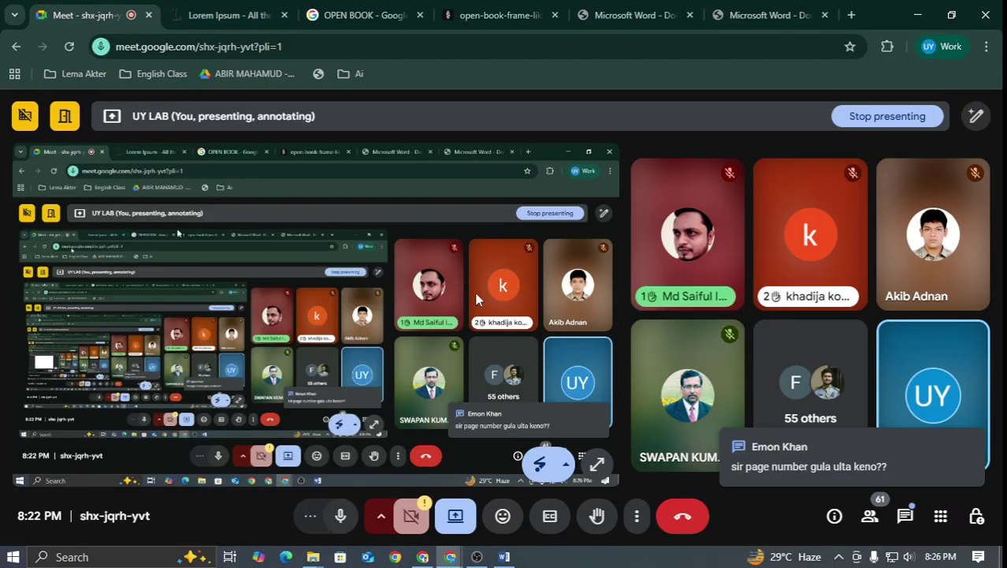
pyautogui.click(906, 517)
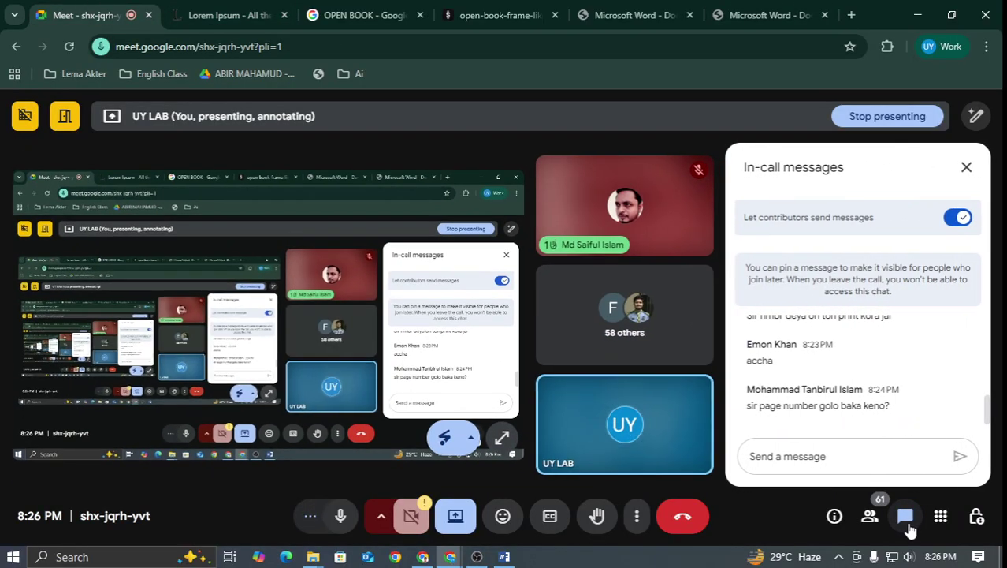
pyautogui.click(968, 169)
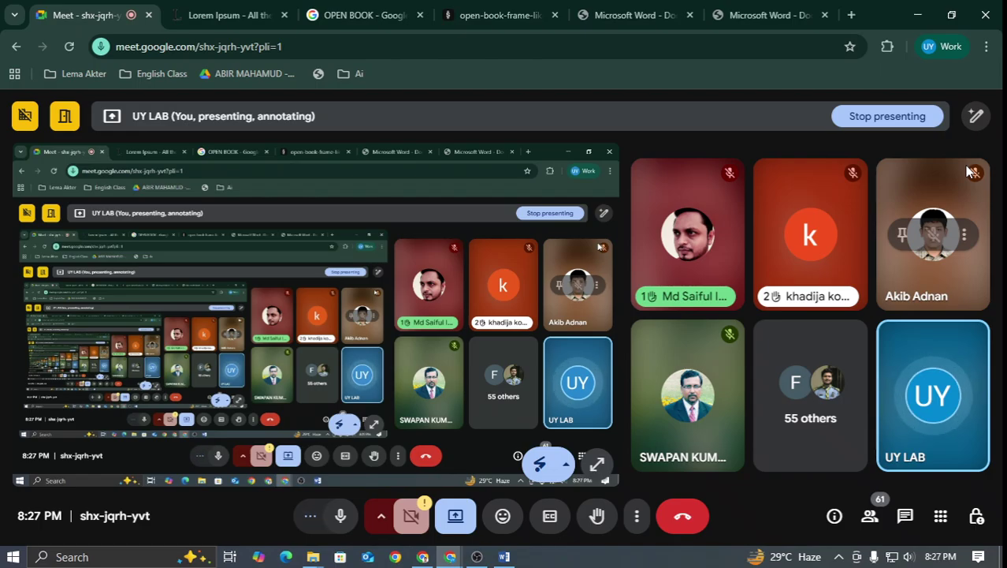
pyautogui.click(504, 557)
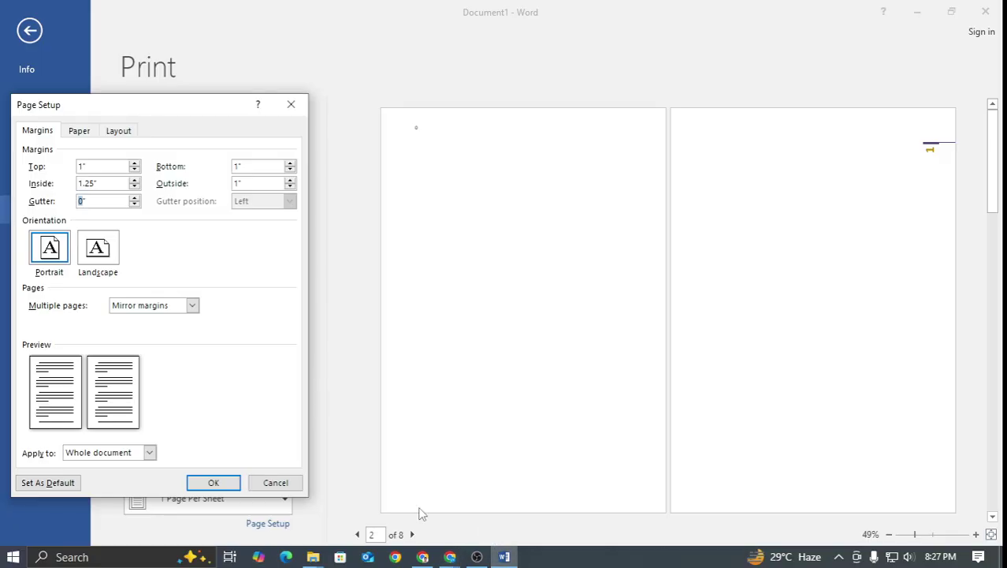
# Set the gutter to 1" with mirror margins and move the Page Setup dialog aside
pyautogui.click(69, 206)
pyautogui.press('Up')
pyautogui.press('Up')
pyautogui.press('Up')
pyautogui.press('Up')
pyautogui.press('Up')
pyautogui.press('Up')
pyautogui.press('Up')
pyautogui.press('Up')
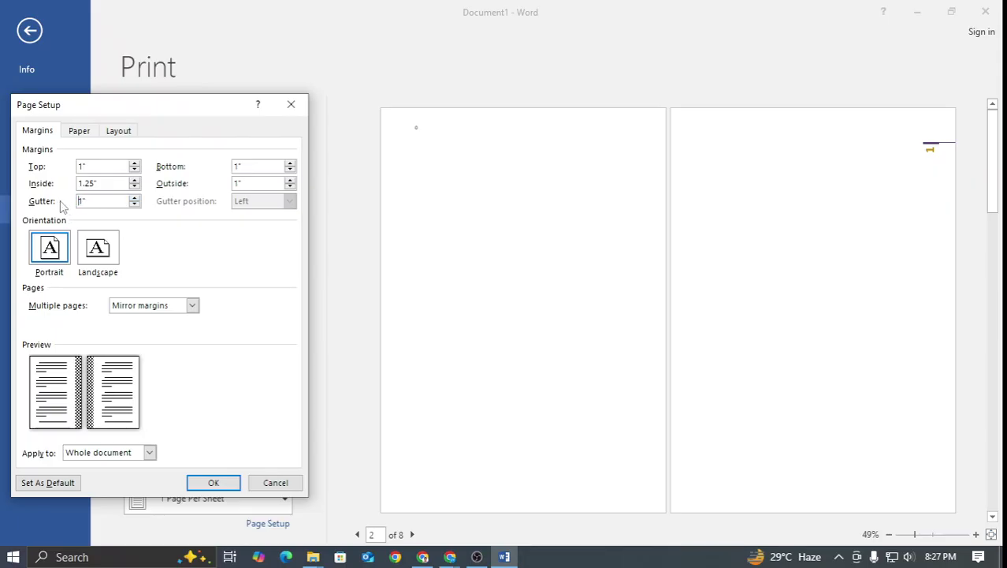
pyautogui.moveTo(160, 102); pyautogui.dragTo(317, 76)
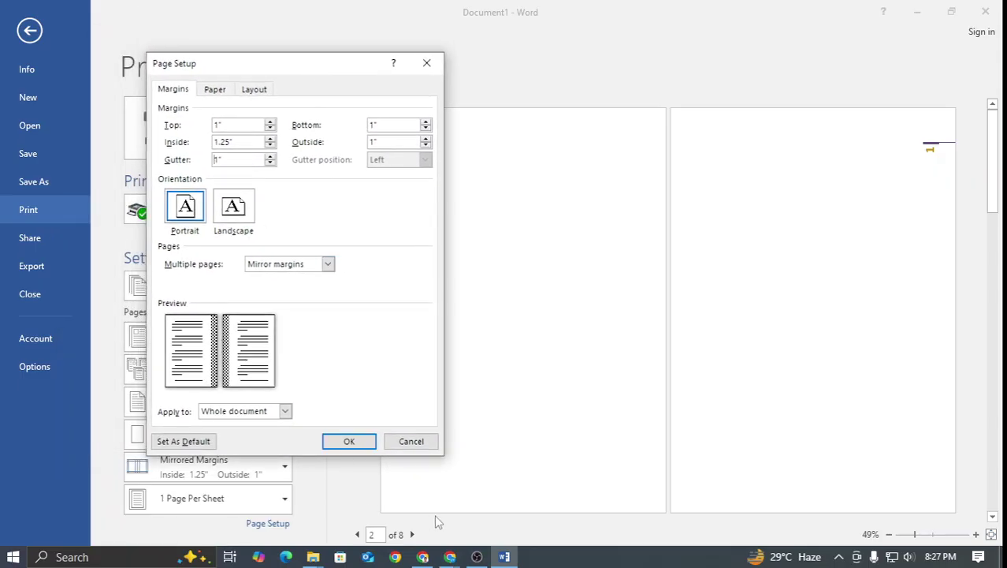
# Check the newest in-call messages in Google Meet, then go back to Word's page setup
pyautogui.click(501, 559)
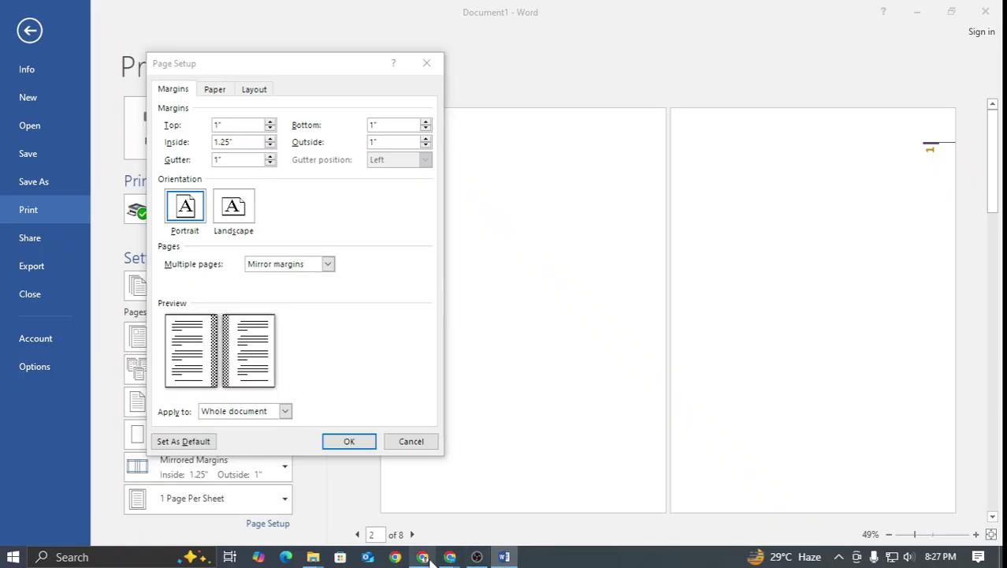
pyautogui.click(426, 517)
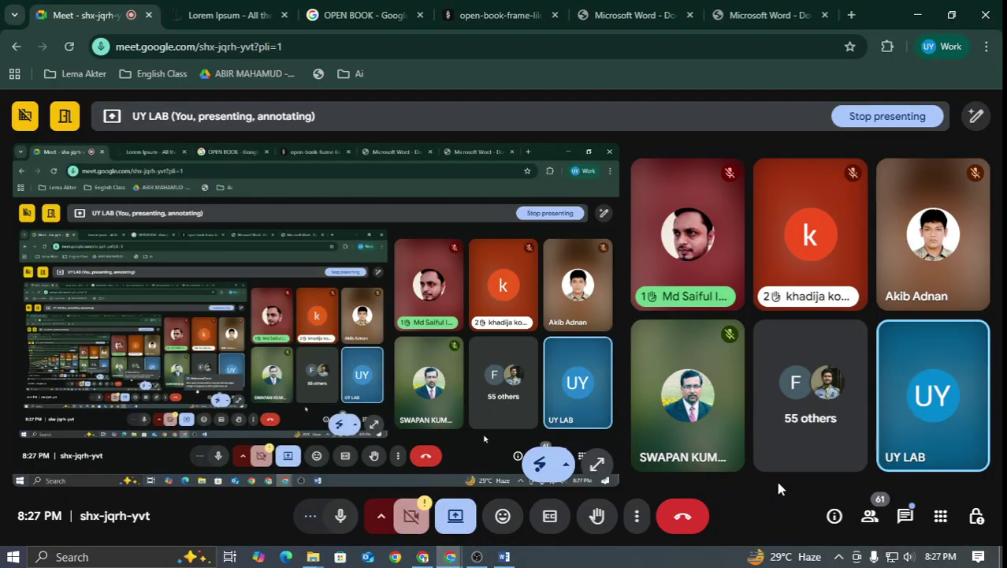
pyautogui.click(903, 516)
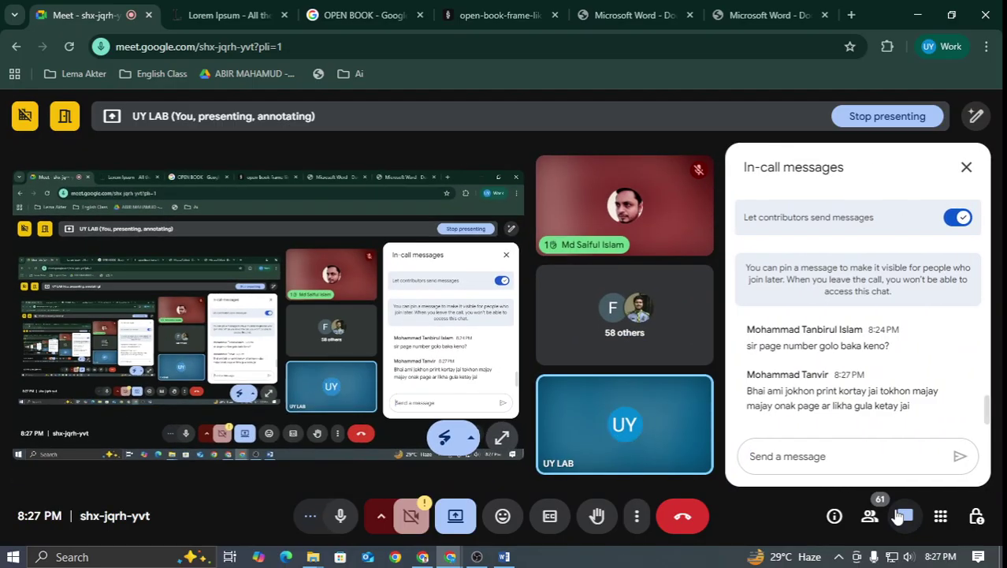
pyautogui.click(903, 516)
pyautogui.click(504, 556)
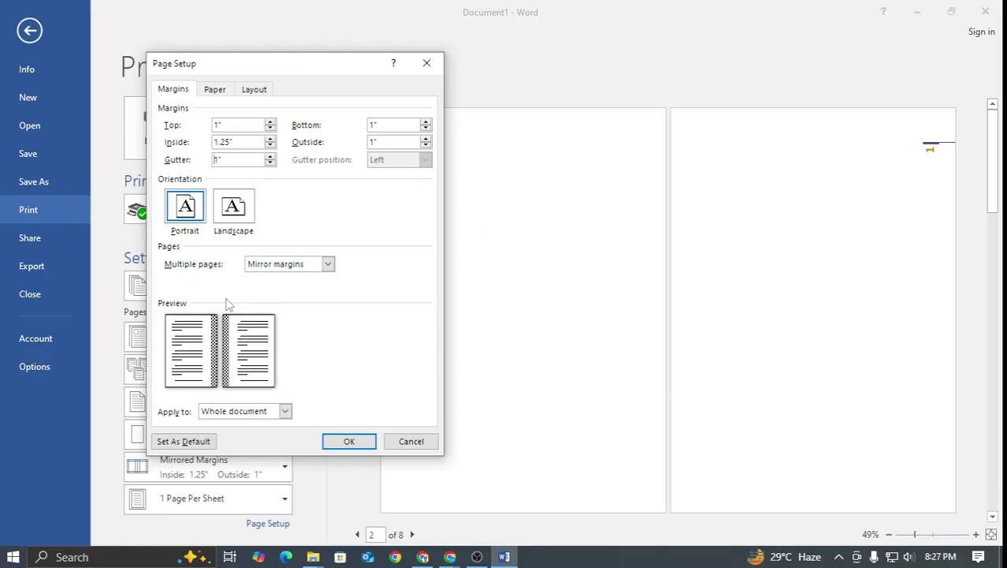
# Reduce the gutter to 0.5" and on down to 0"
pyautogui.write('0.')
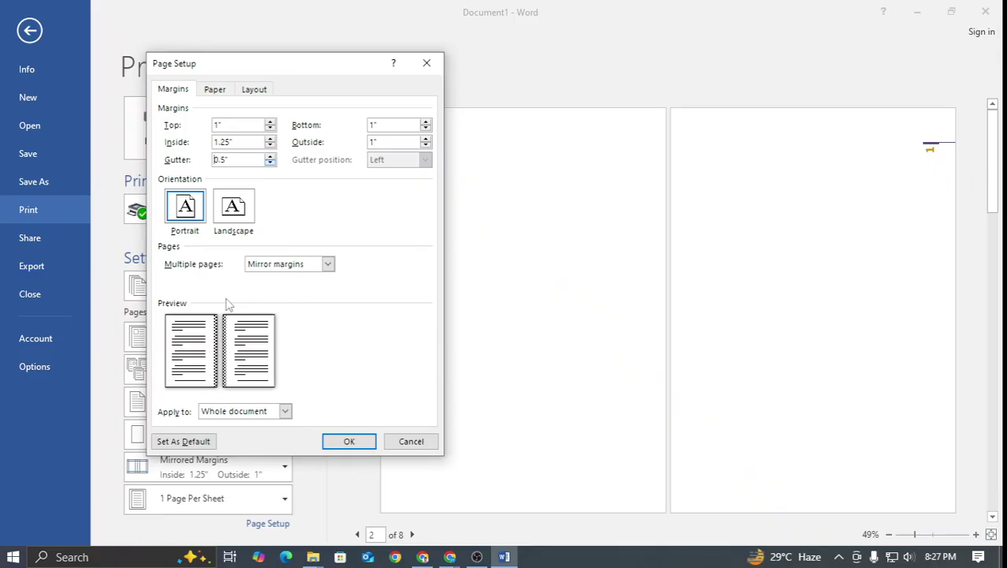
pyautogui.press('Down')
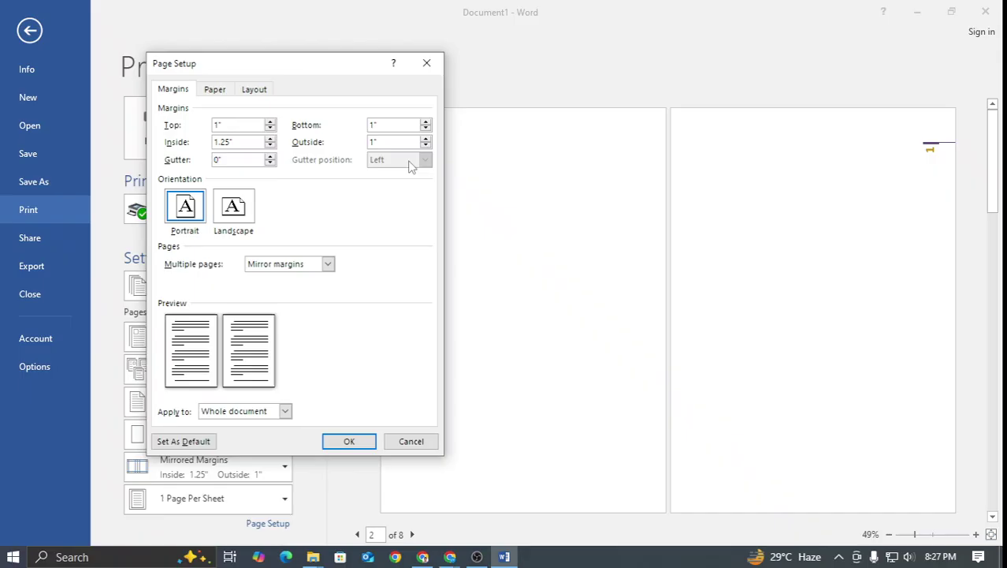
pyautogui.press('Down')
pyautogui.press('Down')
# Switch the multiple pages option to Normal and back to Mirror margins to compare the previews
pyautogui.click(299, 265)
pyautogui.press('Up')
pyautogui.press('Return')
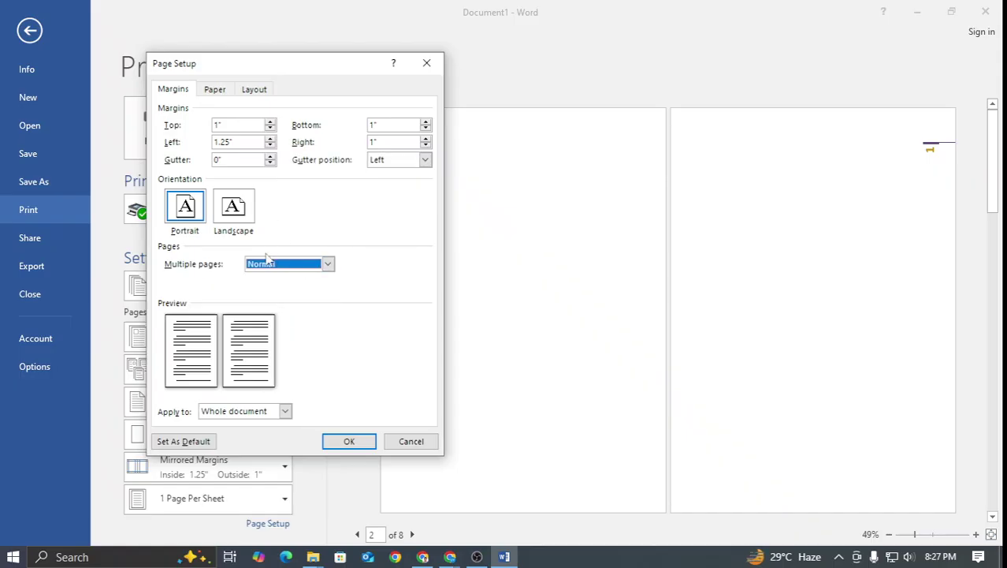
pyautogui.click(284, 267)
pyautogui.click(287, 286)
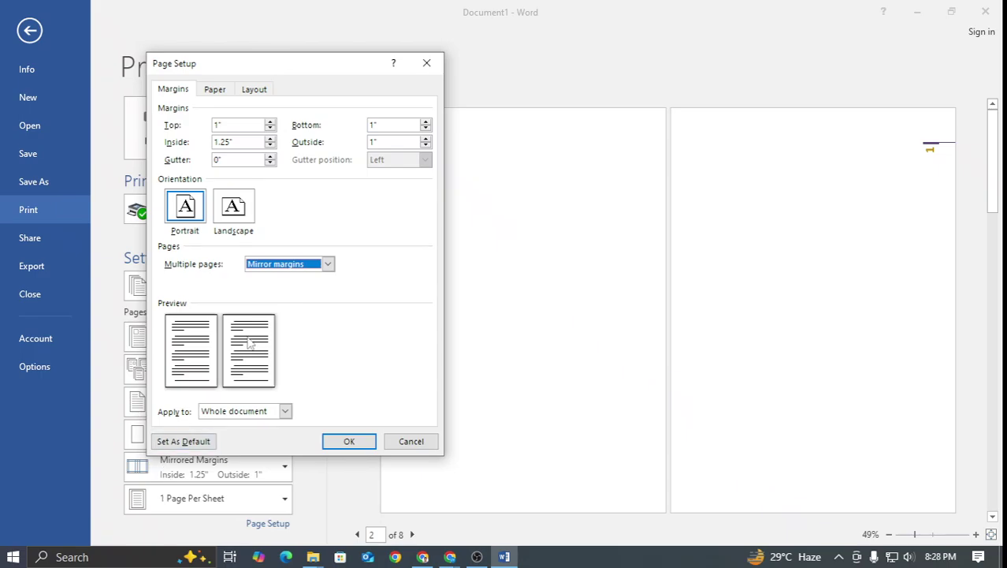
pyautogui.hotkey('alt', 'Down')
pyautogui.click(276, 287)
# Raise the mirrored pages' gutter to 0.6" and lower it to 0.1" to compare the preview
pyautogui.click(270, 156)
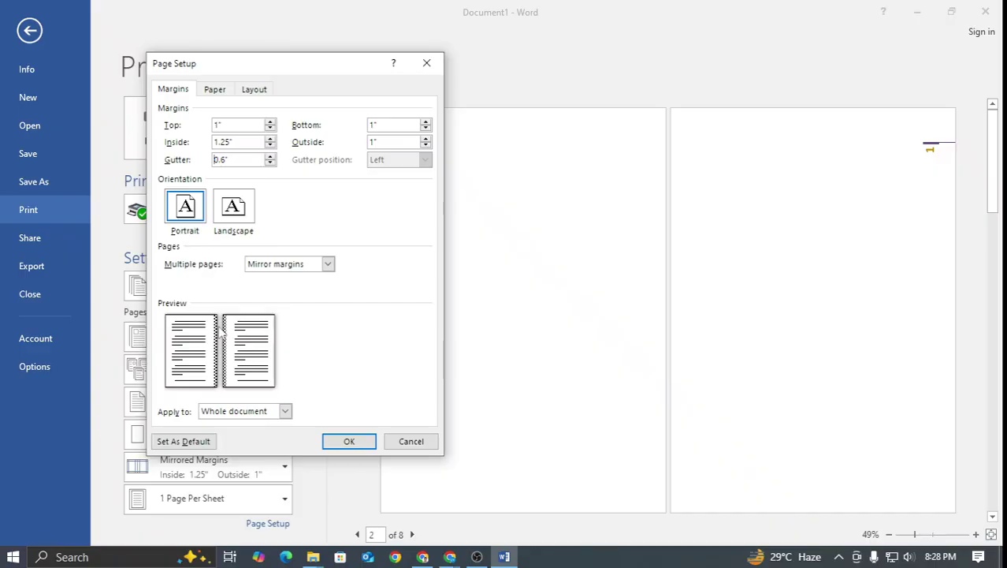
pyautogui.press('Down')
pyautogui.press('Down')
pyautogui.press('Down')
pyautogui.press('Down')
pyautogui.press('Down')
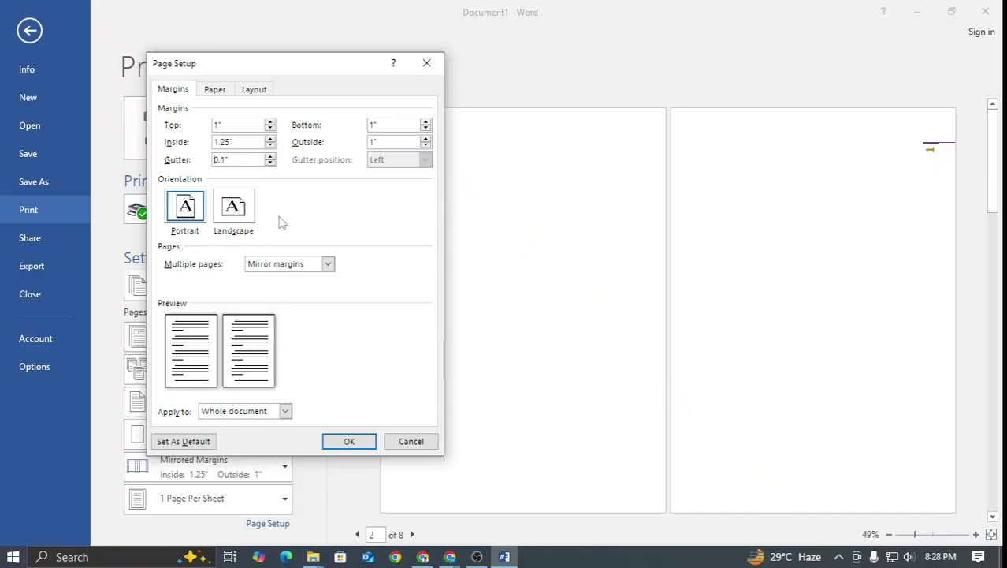
# Set the multiple pages option to Normal and look over its other choices
pyautogui.click(327, 264)
pyautogui.click(299, 274)
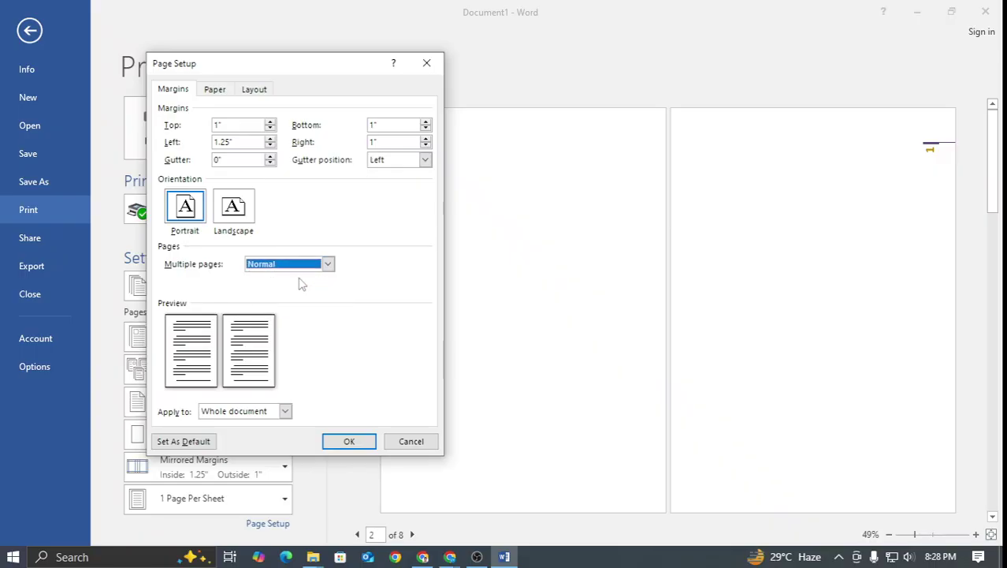
pyautogui.hotkey('alt', 'Down')
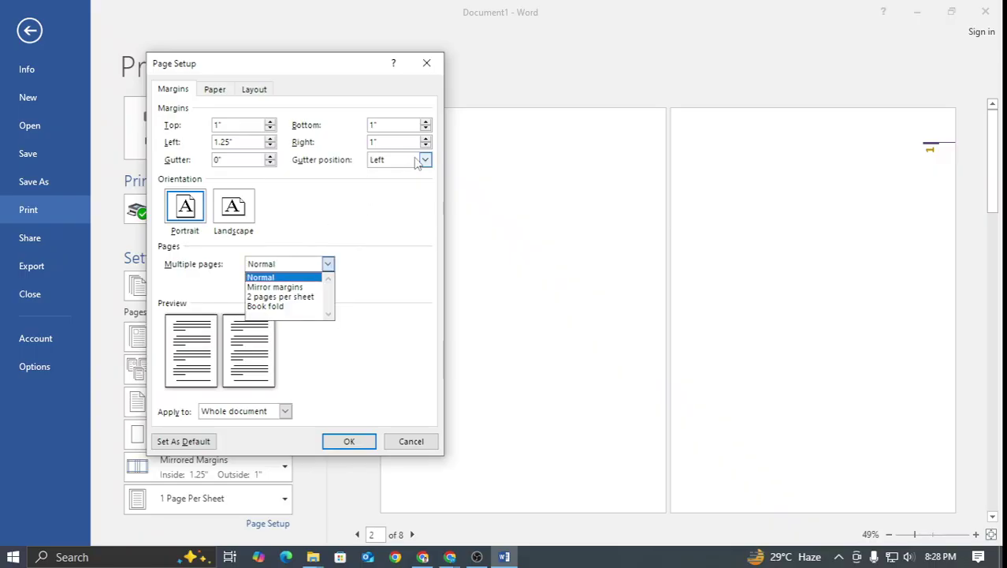
pyautogui.click(316, 264)
# Set the gutter to 0.6" and its position to Top
pyautogui.click(425, 160)
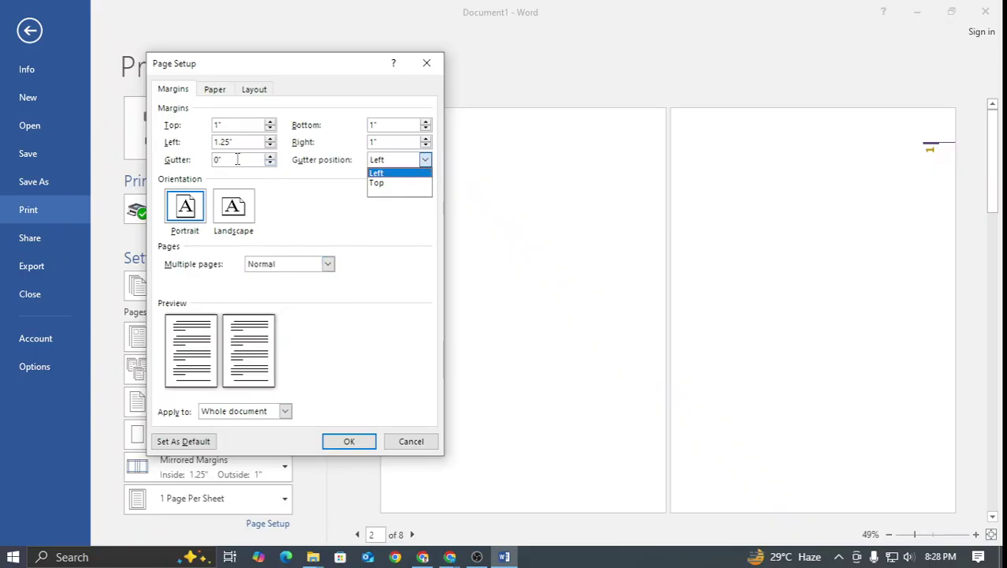
pyautogui.click(237, 160)
pyautogui.write('.6')
pyautogui.click(410, 161)
pyautogui.click(398, 182)
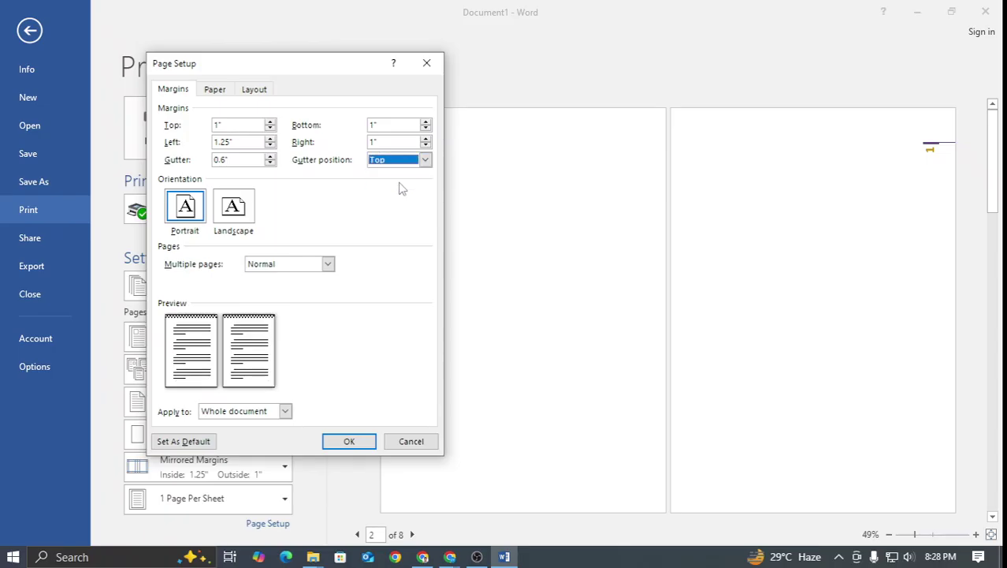
pyautogui.hotkey('alt', 'Down')
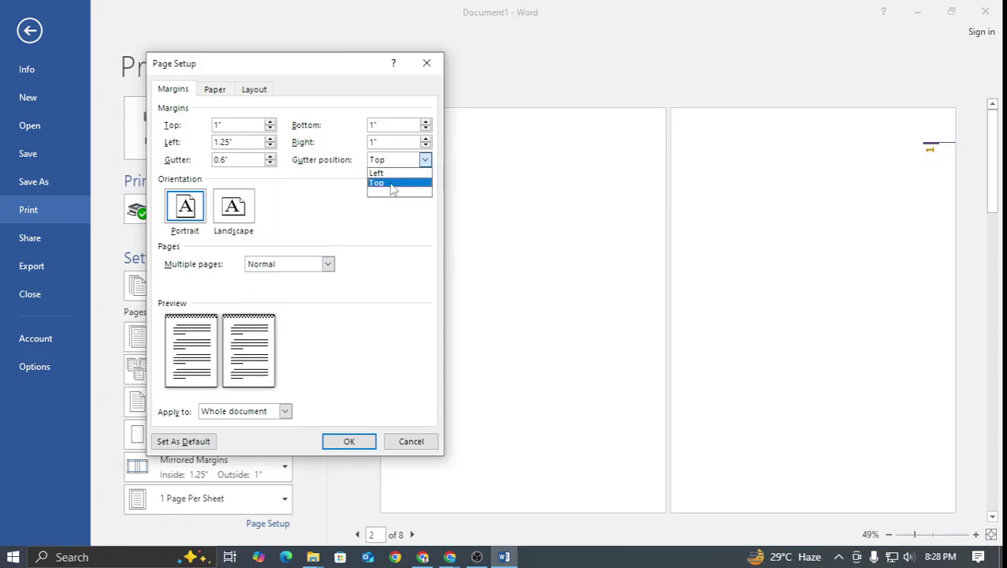
pyautogui.click(392, 183)
# Lower the gutter to 0" and apply the page setup to the whole document
pyautogui.click(269, 163)
pyautogui.click(269, 163)
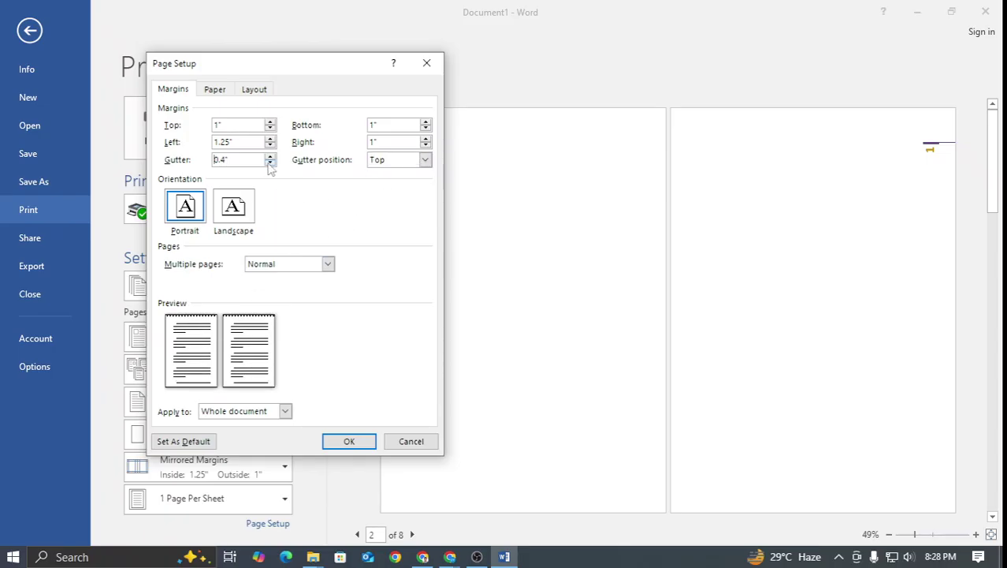
pyautogui.click(269, 164)
pyautogui.click(270, 163)
pyautogui.click(270, 164)
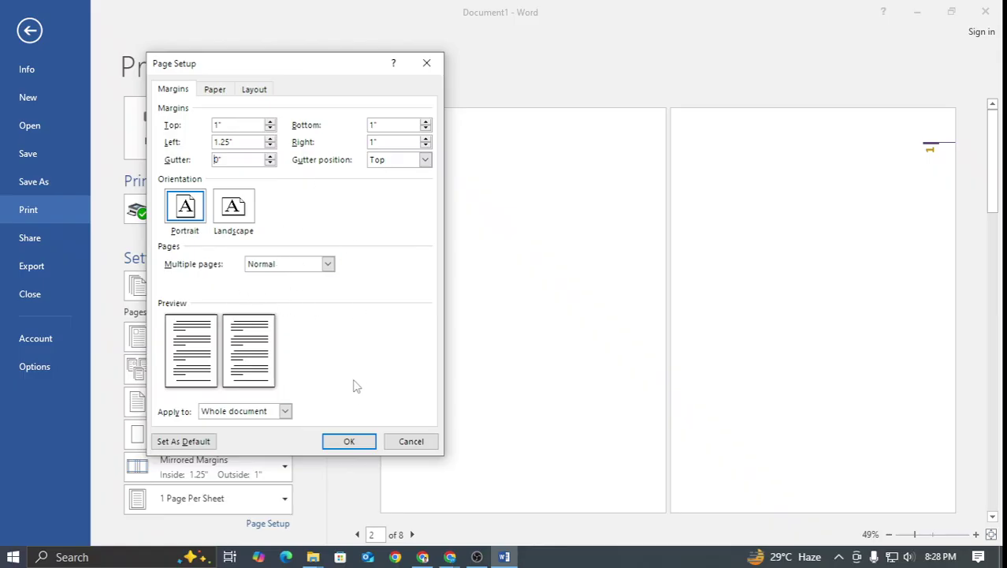
pyautogui.click(353, 441)
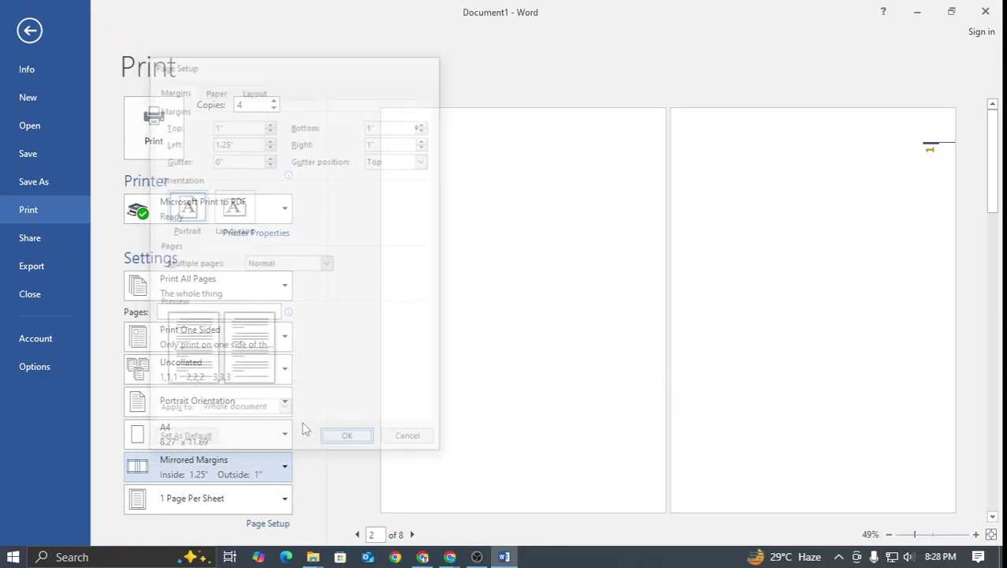
# Look over the pages-per-sheet and paper scaling choices in the print settings
pyautogui.click(262, 508)
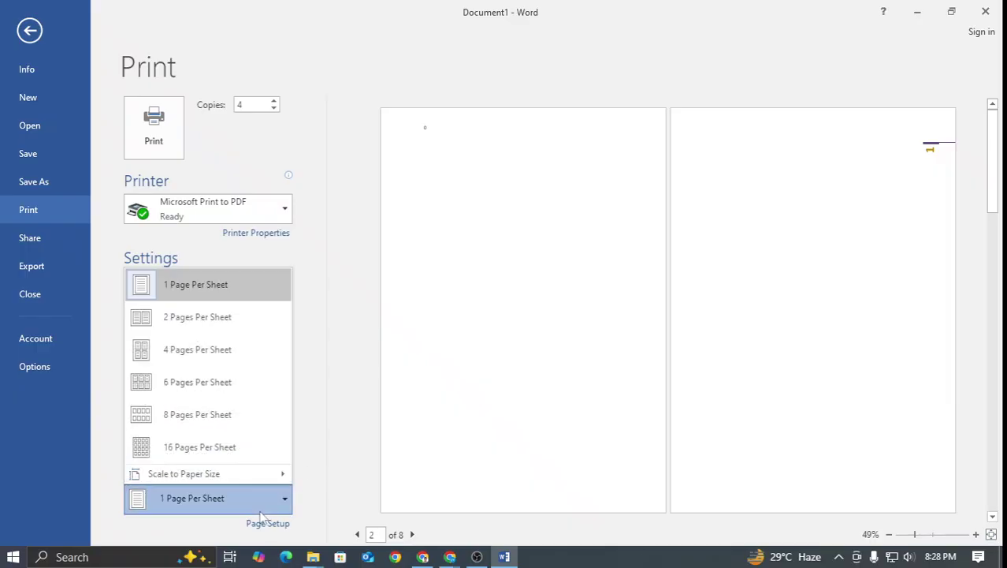
pyautogui.click(260, 509)
pyautogui.click(260, 509)
pyautogui.click(262, 513)
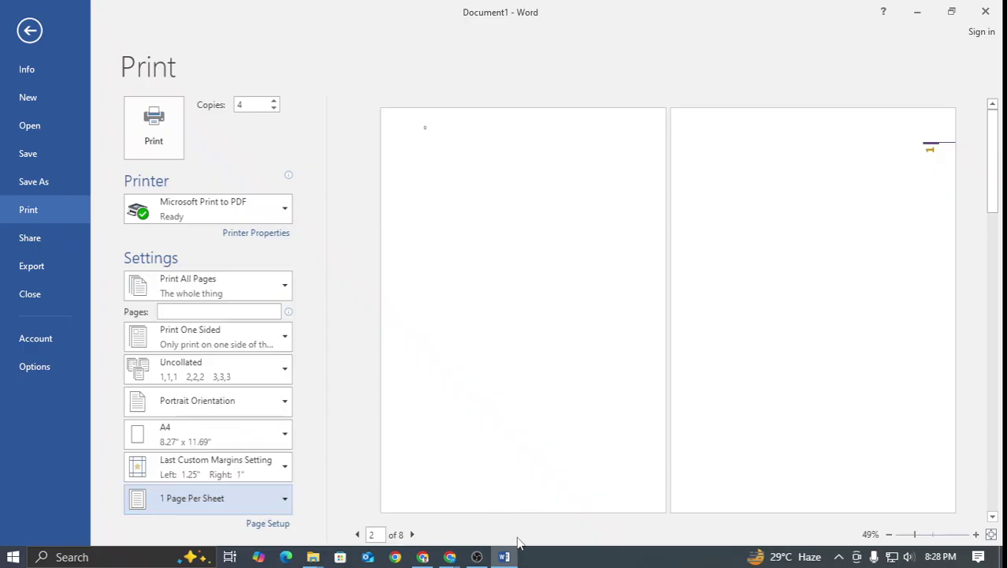
pyautogui.click(450, 557)
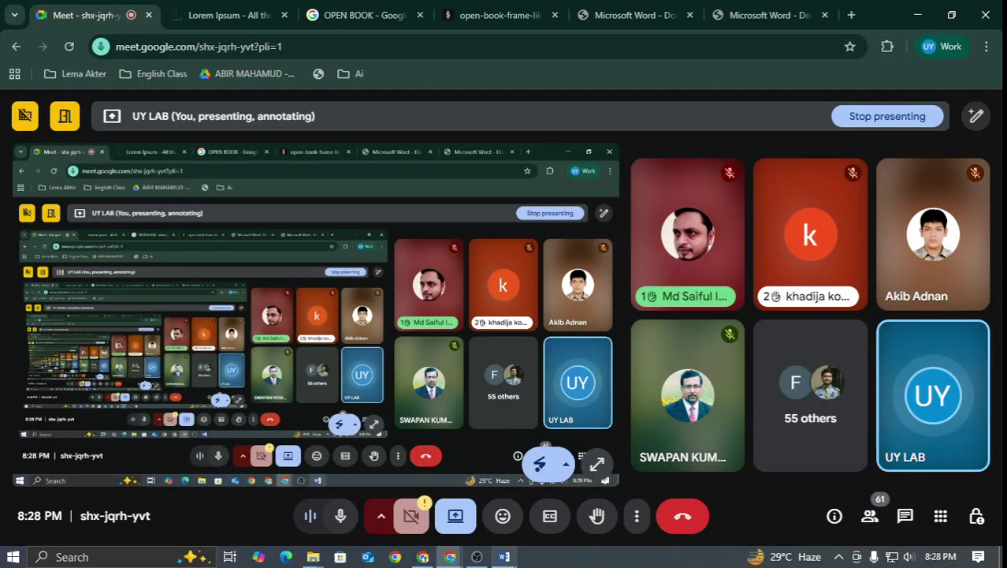
pyautogui.click(505, 557)
# Leave the print view and delete all of the document's body content
pyautogui.press('Escape')
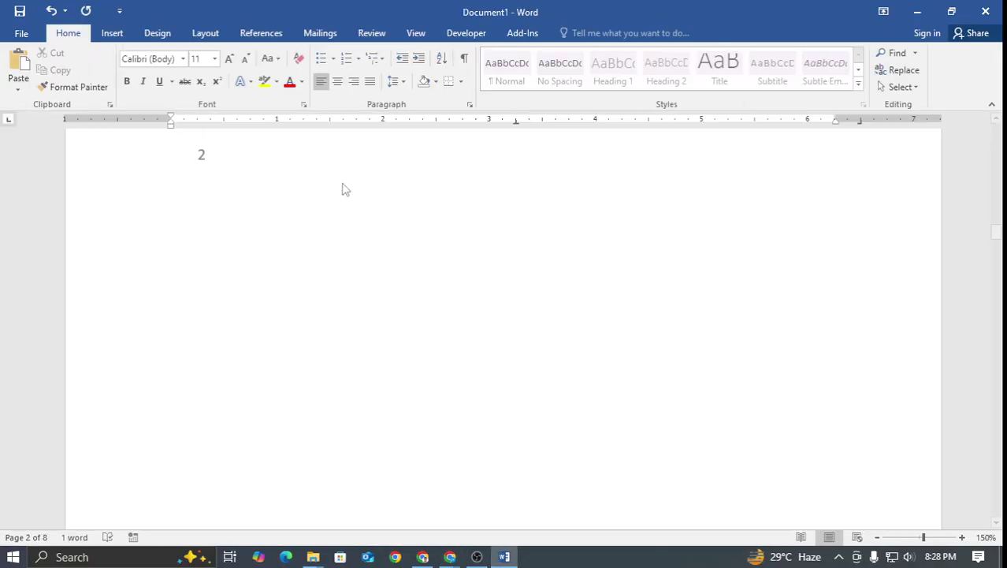
pyautogui.press('Delete')
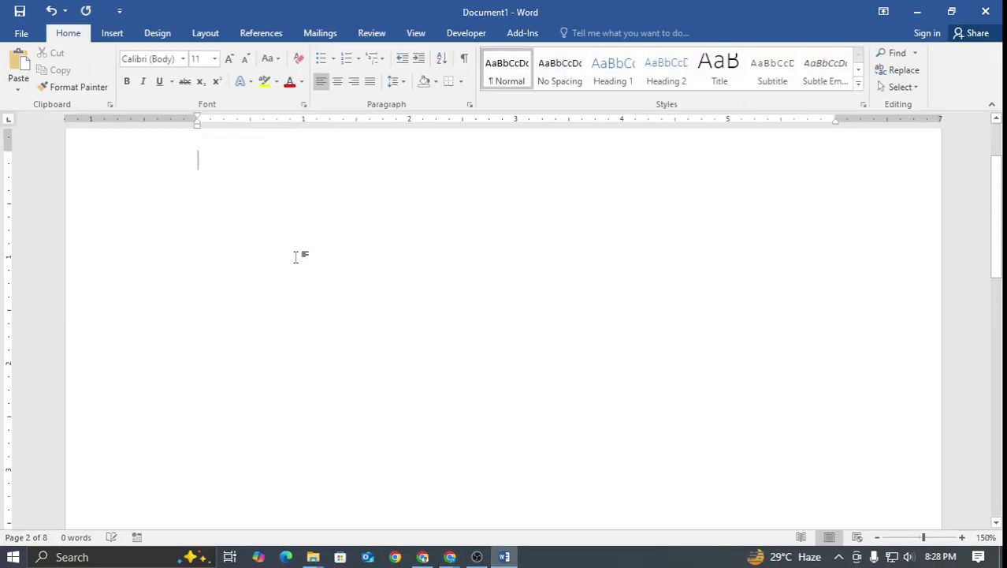
pyautogui.scroll(3, 296, 257)
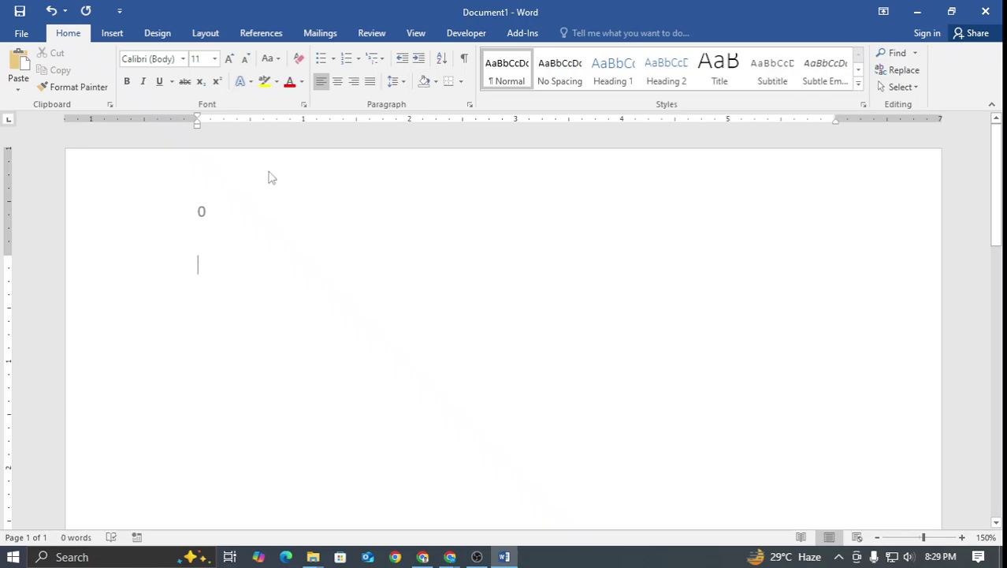
# Remove the header and the footer from the document
pyautogui.click(110, 33)
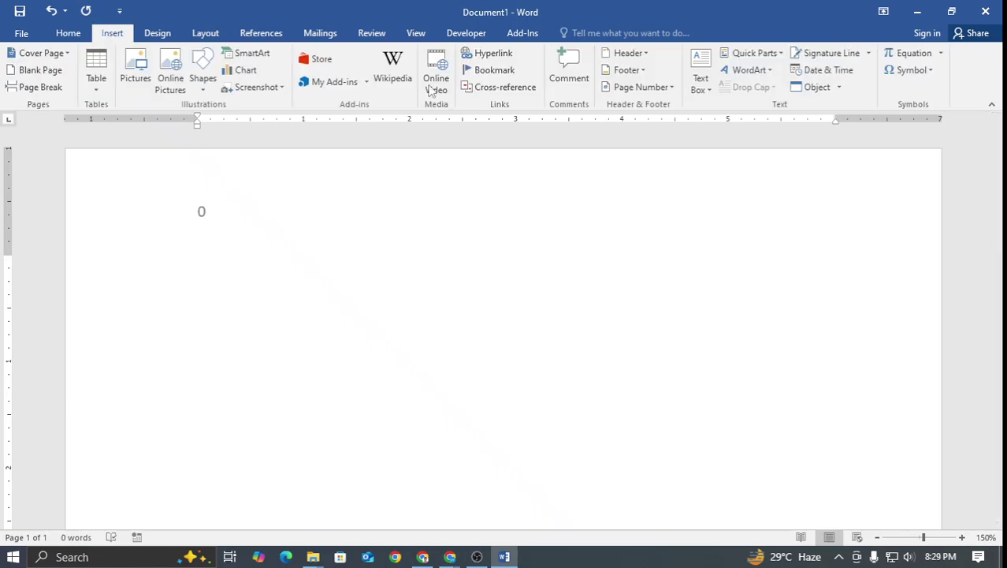
pyautogui.click(630, 54)
pyautogui.click(662, 427)
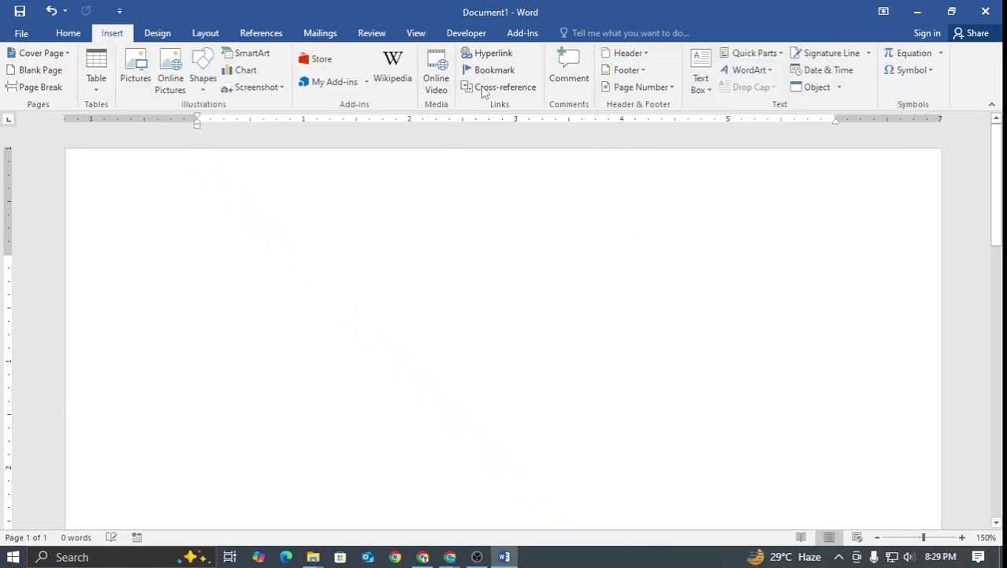
pyautogui.click(629, 53)
pyautogui.click(628, 69)
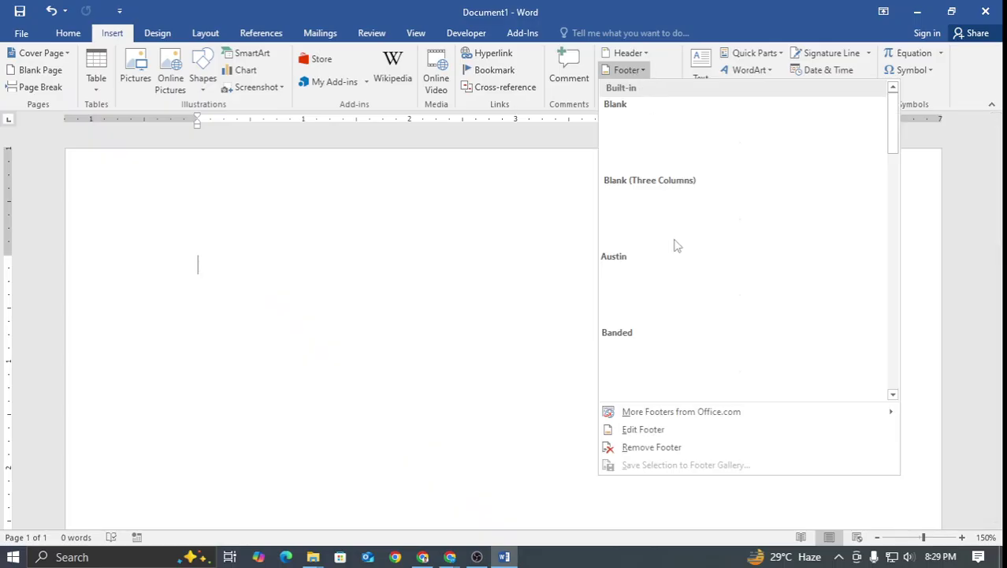
pyautogui.click(652, 446)
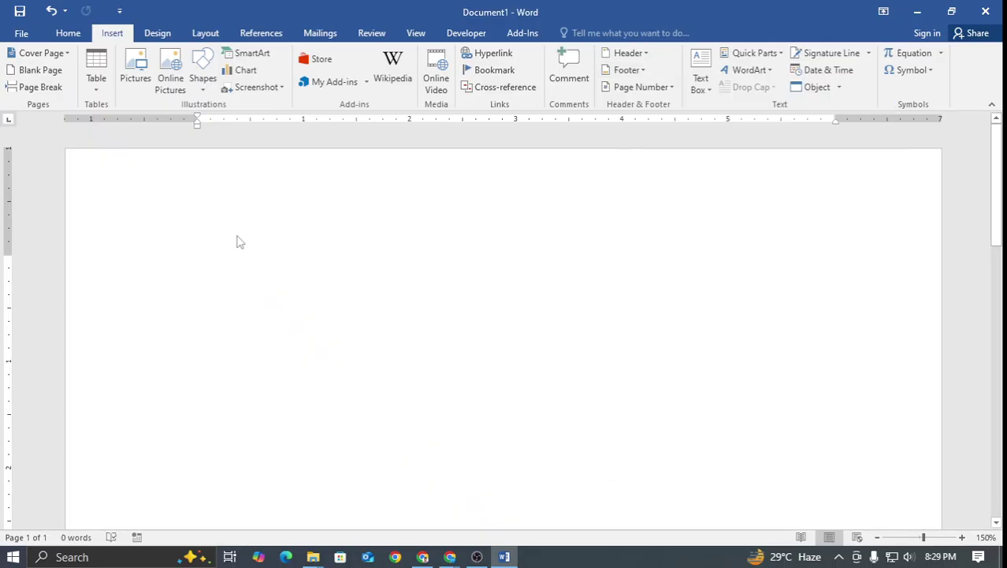
# Copy the Lorem Ipsum paragraph from its browser page and return to the Word document
pyautogui.click(382, 514)
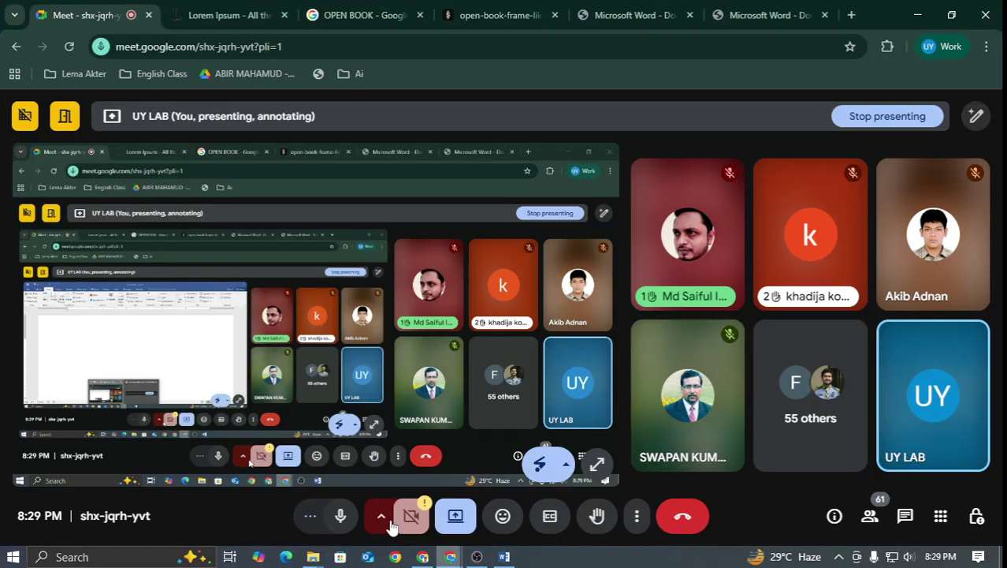
pyautogui.click(562, 7)
pyautogui.click(567, 10)
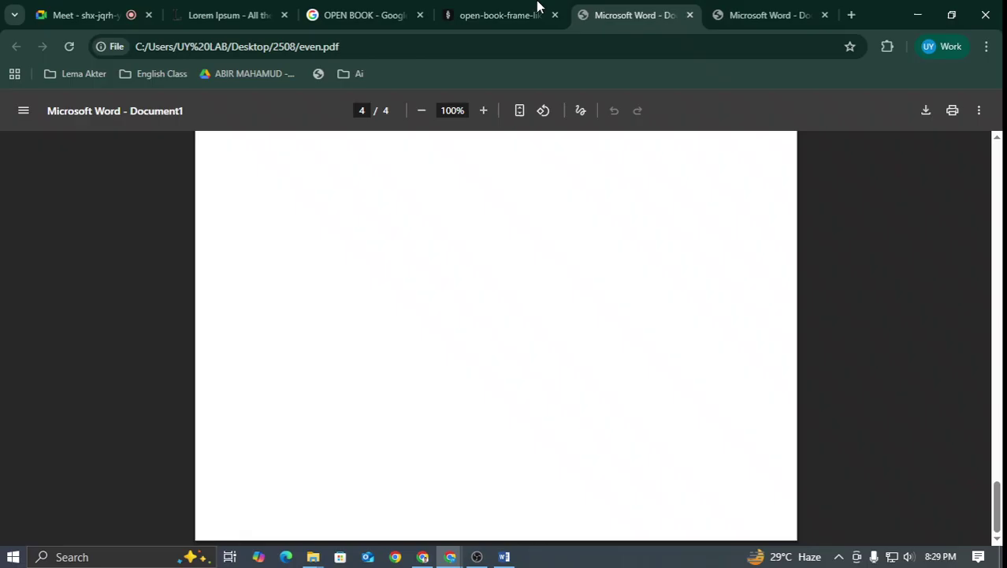
pyautogui.click(251, 11)
pyautogui.click(504, 557)
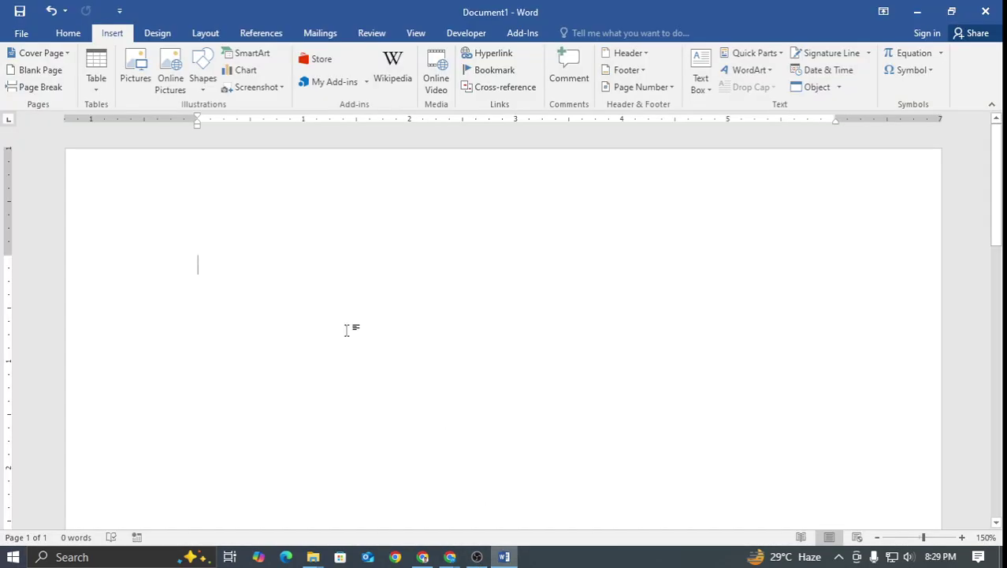
# Paste the Lorem Ipsum paragraph repeatedly until the text fills several pages
pyautogui.hotkey('ctrl', 'v')
pyautogui.hotkey('ctrl', 'v')
pyautogui.hotkey('ctrl', 'v')
pyautogui.hotkey('ctrl', 'v')
pyautogui.hotkey('ctrl', 'v')
pyautogui.hotkey('ctrl', 'v')
pyautogui.hotkey('ctrl', 'v')
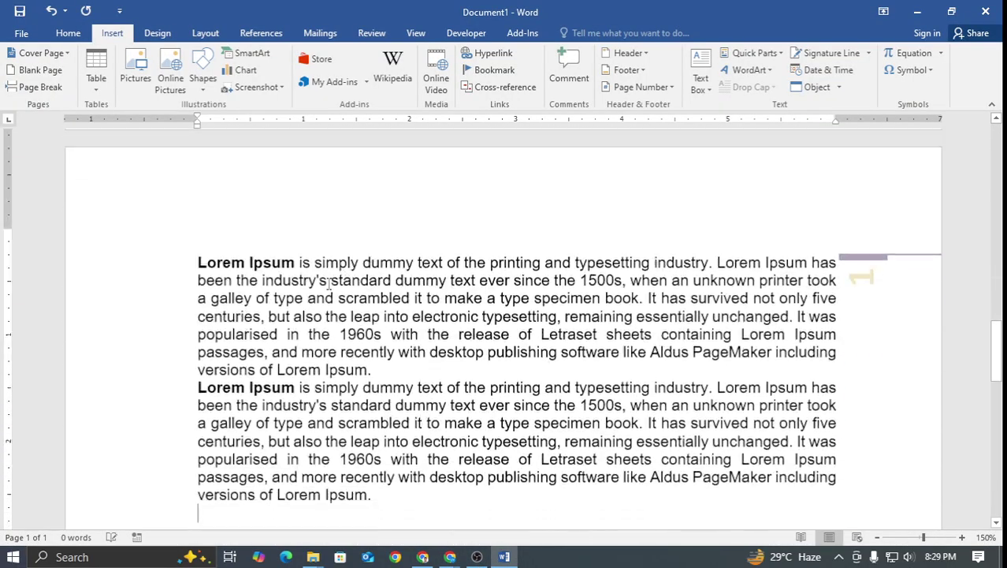
pyautogui.hotkey('ctrl', 'v')
pyautogui.hotkey('ctrl', 'v')
pyautogui.hotkey('ctrl', 'v')
pyautogui.hotkey('ctrl', 'v')
pyautogui.hotkey('ctrl', 'v')
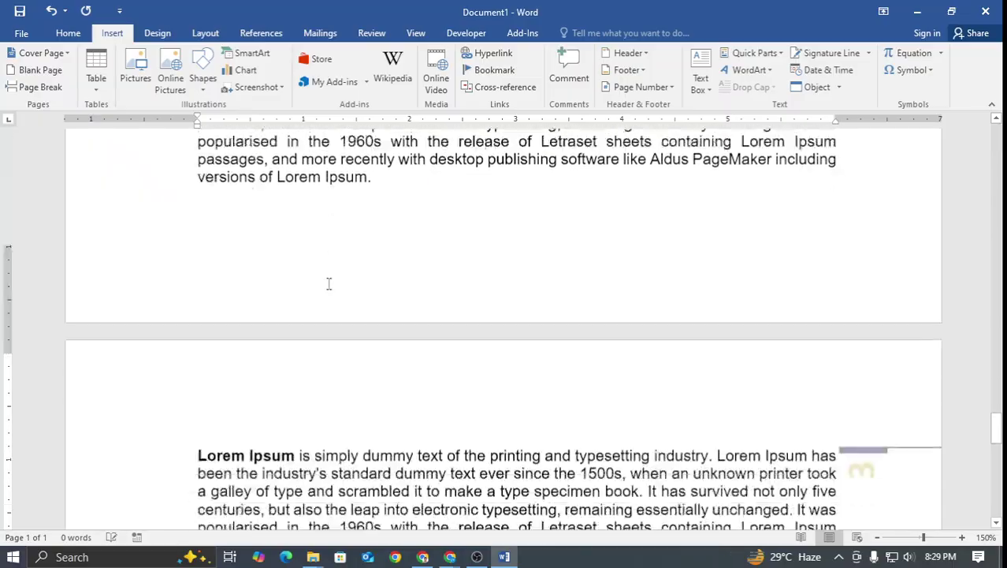
pyautogui.hotkey('ctrl', 'v')
pyautogui.hotkey('ctrl', 'v')
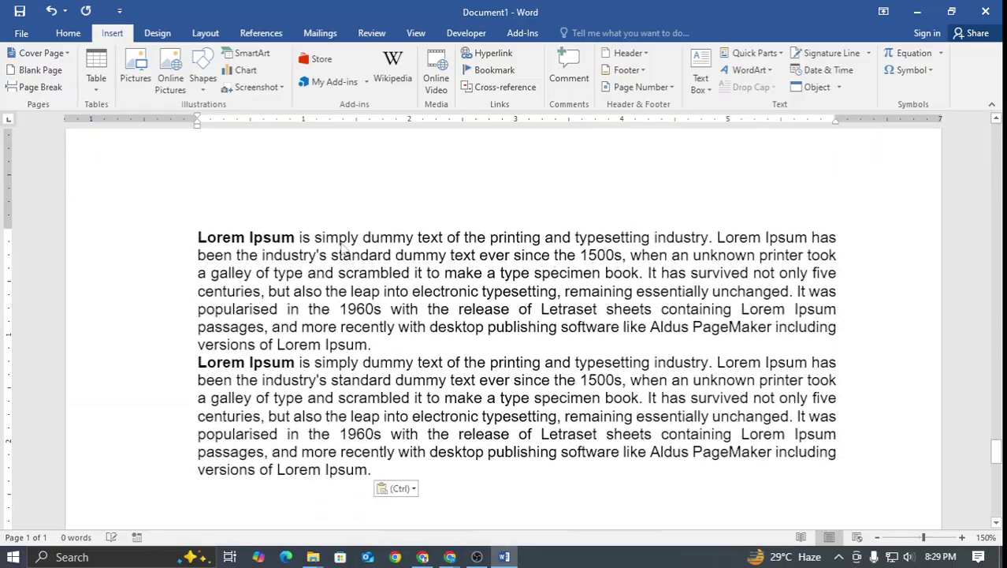
pyautogui.scroll(20, 341, 244)
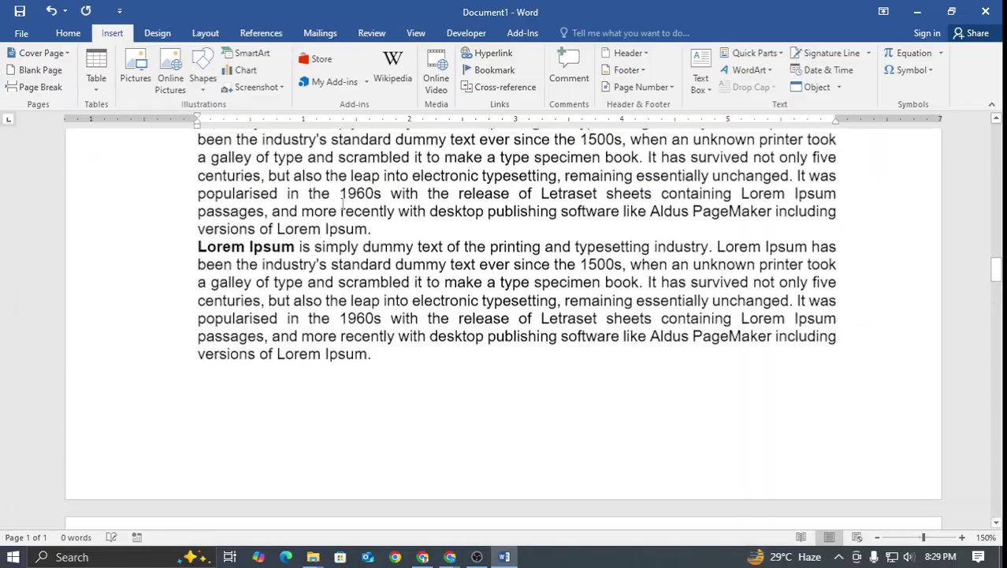
pyautogui.scroll(15, 342, 204)
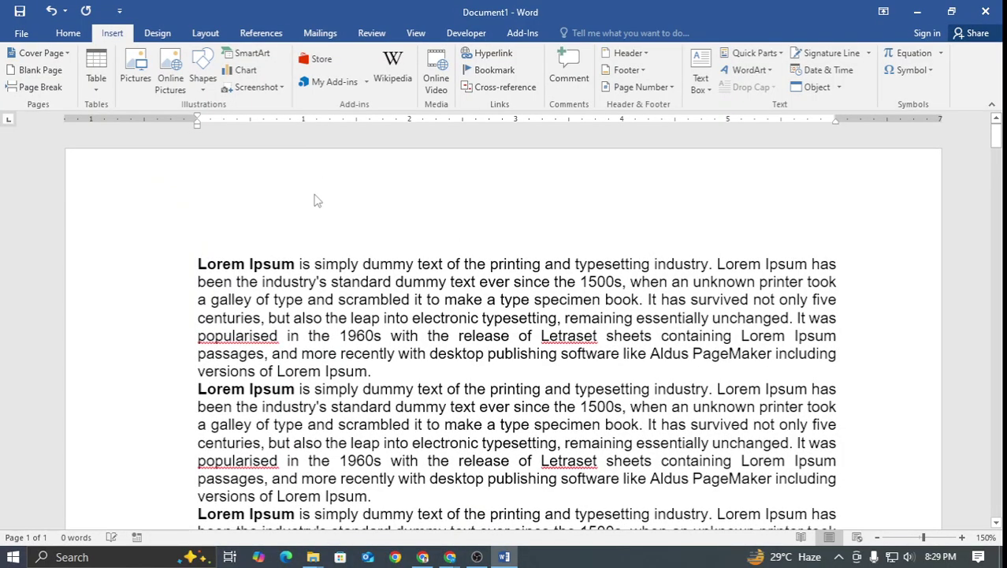
# Set the printout to 4 pages per sheet and print it to a PDF named "4 page per sheet"
pyautogui.hotkey('ctrl', 'p')
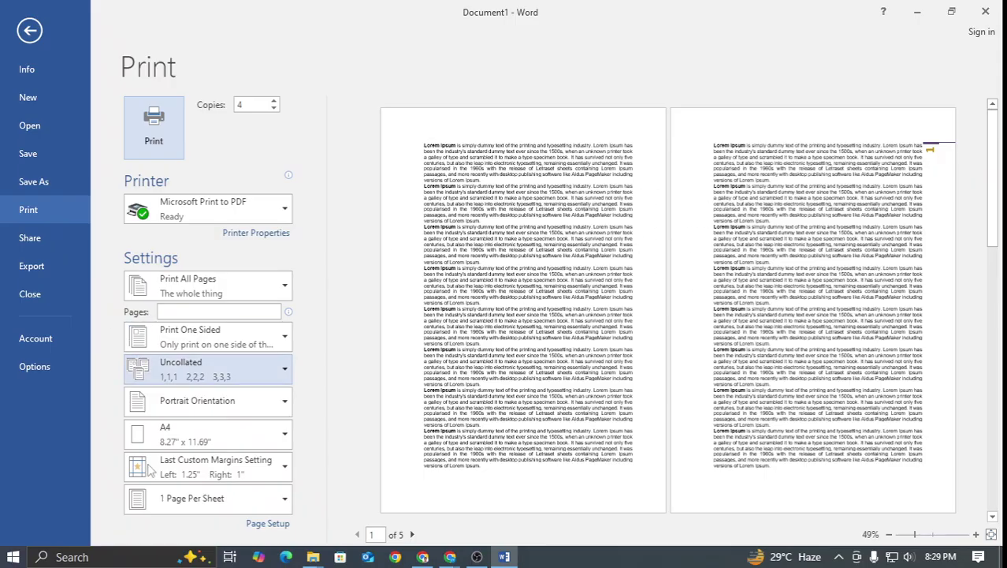
pyautogui.click(214, 504)
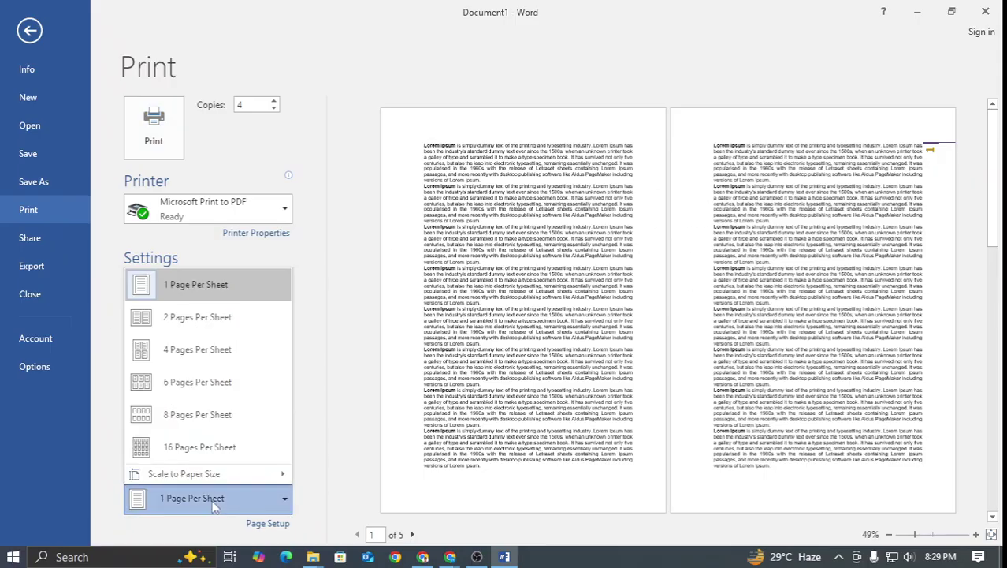
pyautogui.click(198, 321)
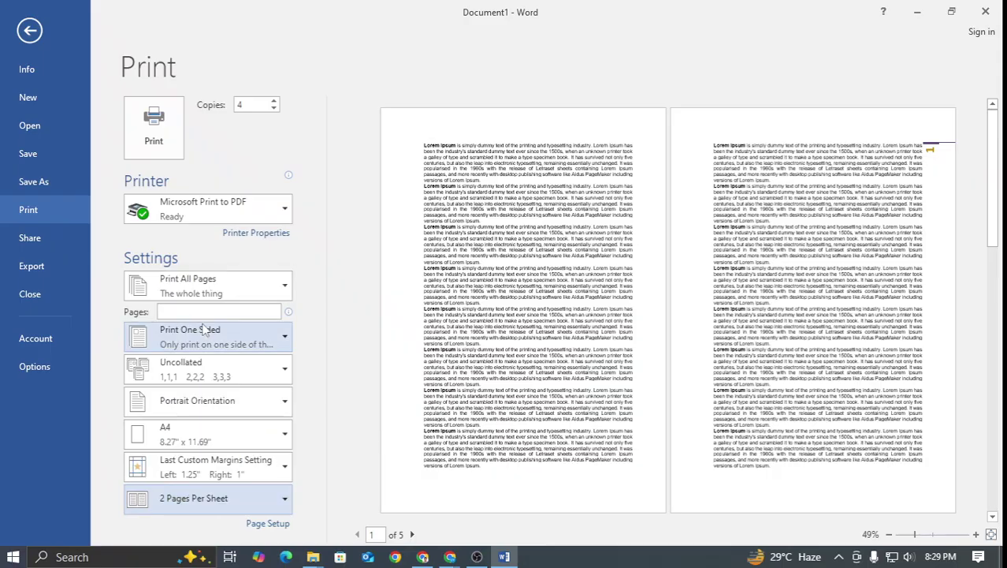
pyautogui.click(204, 505)
pyautogui.click(208, 359)
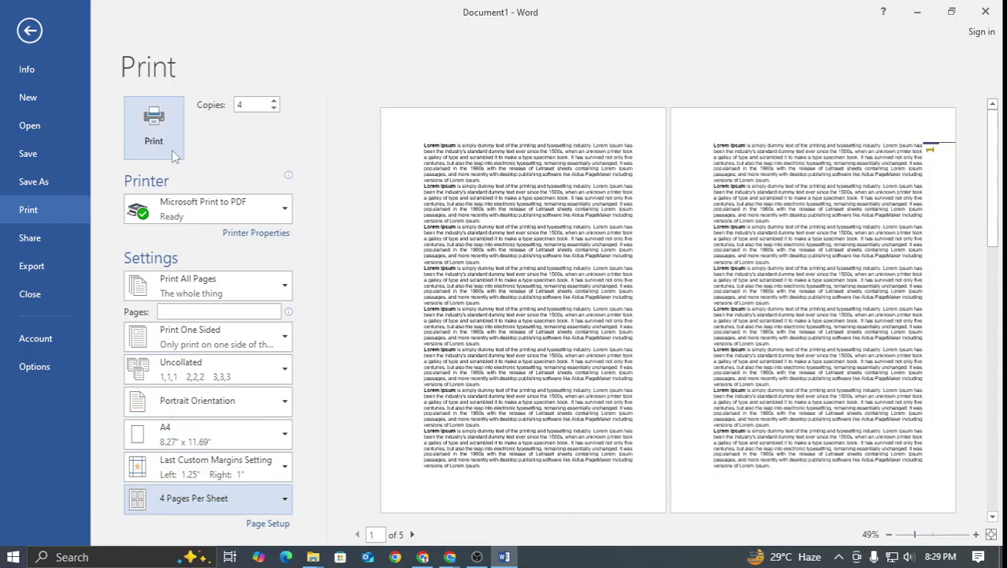
pyautogui.click(157, 123)
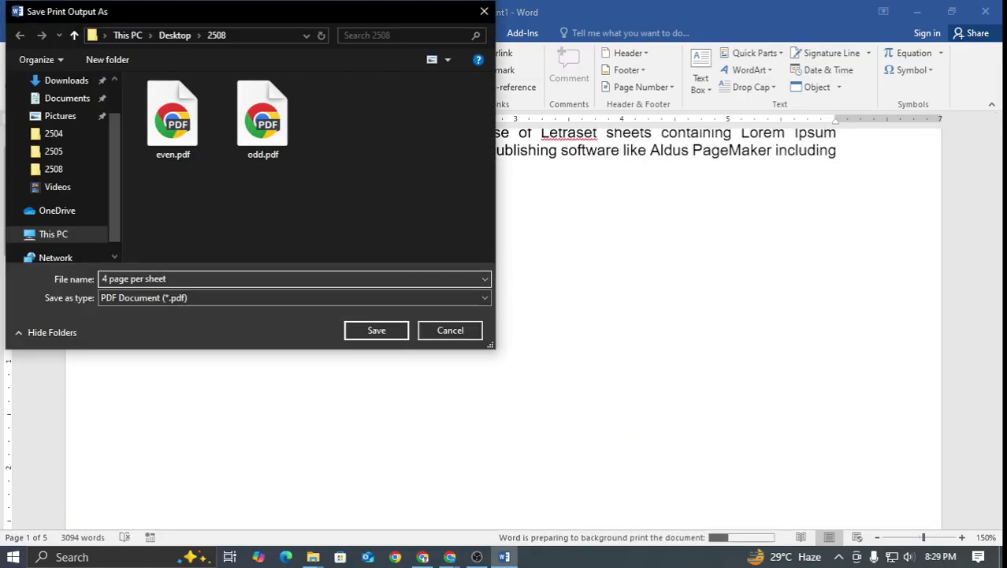
pyautogui.press('Return')
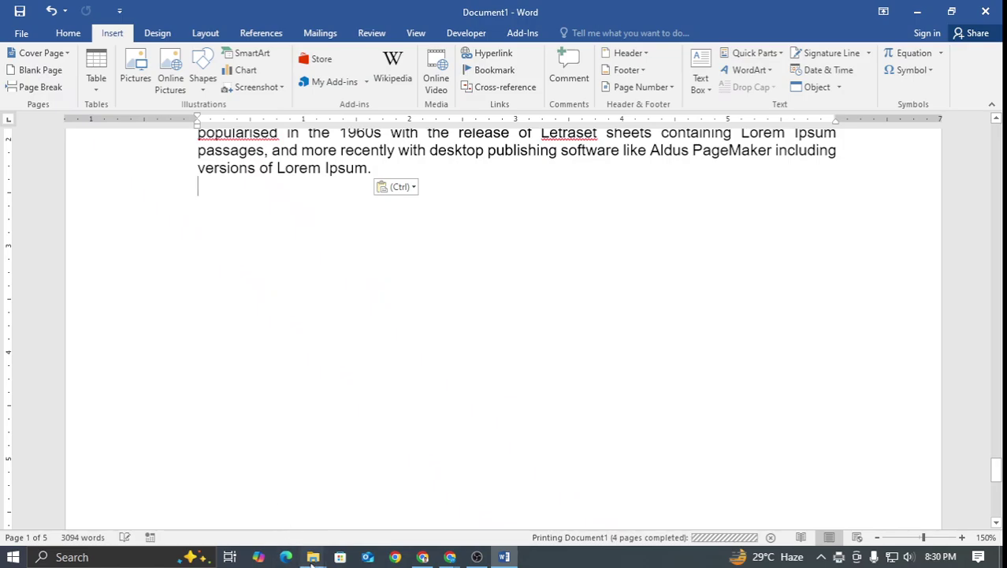
# Try to open "4 page per sheet.pdf" from the 2508 folder, reload it, and close its browser tabs
pyautogui.moveTo(313, 556)
pyautogui.click(362, 505)
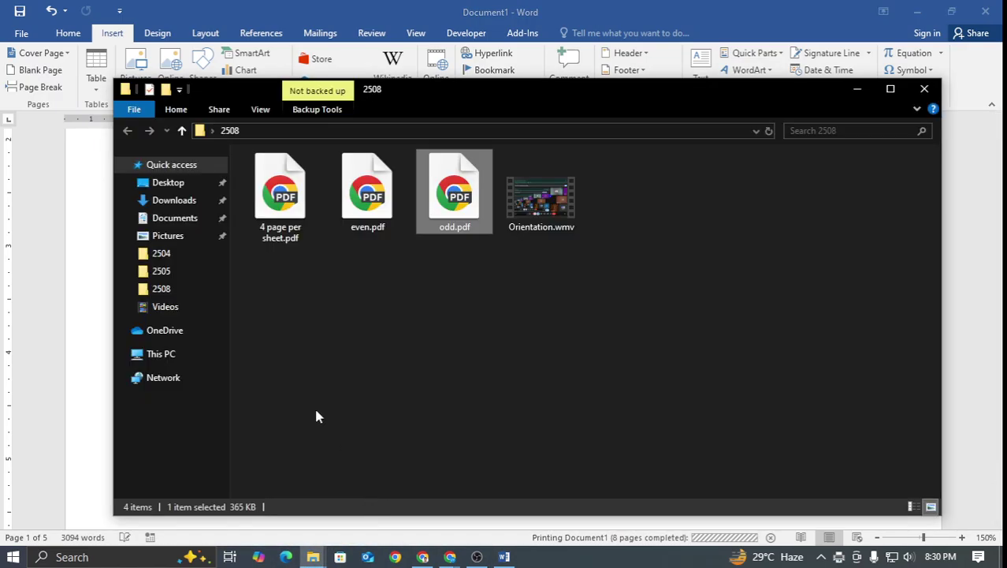
pyautogui.click(292, 204)
pyautogui.doubleClick(292, 203)
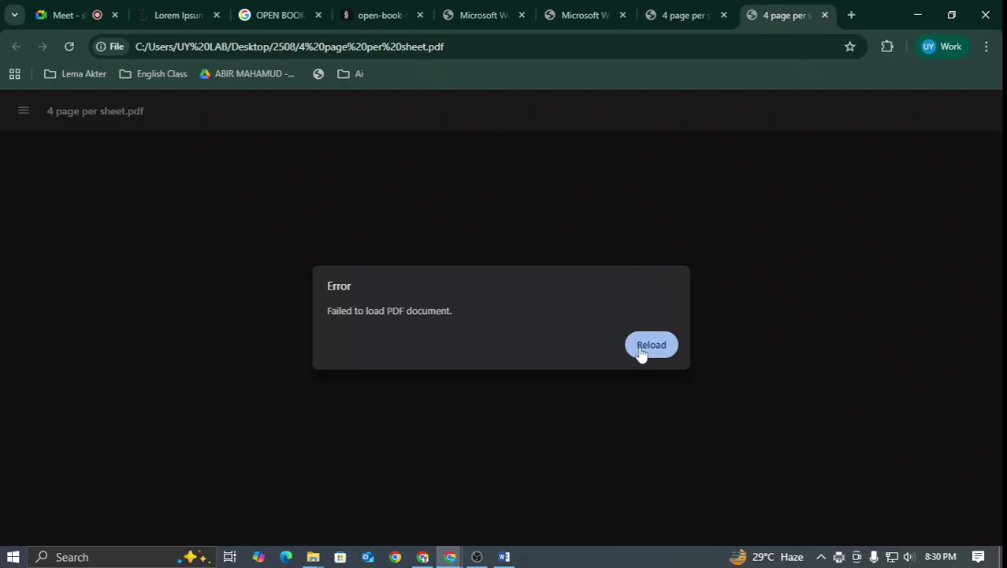
pyautogui.click(642, 351)
pyautogui.click(646, 348)
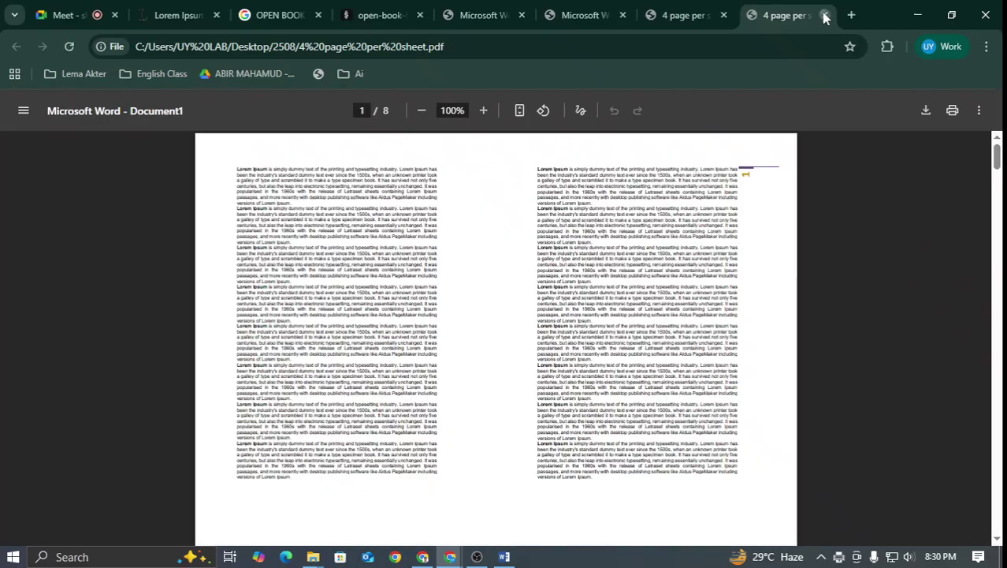
pyautogui.click(824, 16)
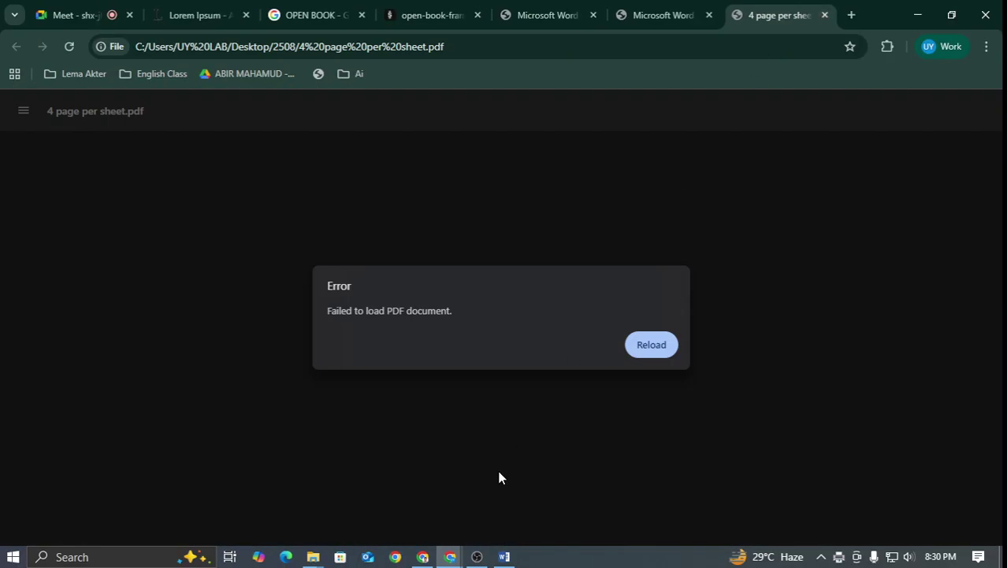
pyautogui.click(825, 16)
# Open "4 page per sheet.pdf" from the 2508 folder and examine how pages are arranged on the first sheet
pyautogui.moveTo(313, 557)
pyautogui.click(332, 486)
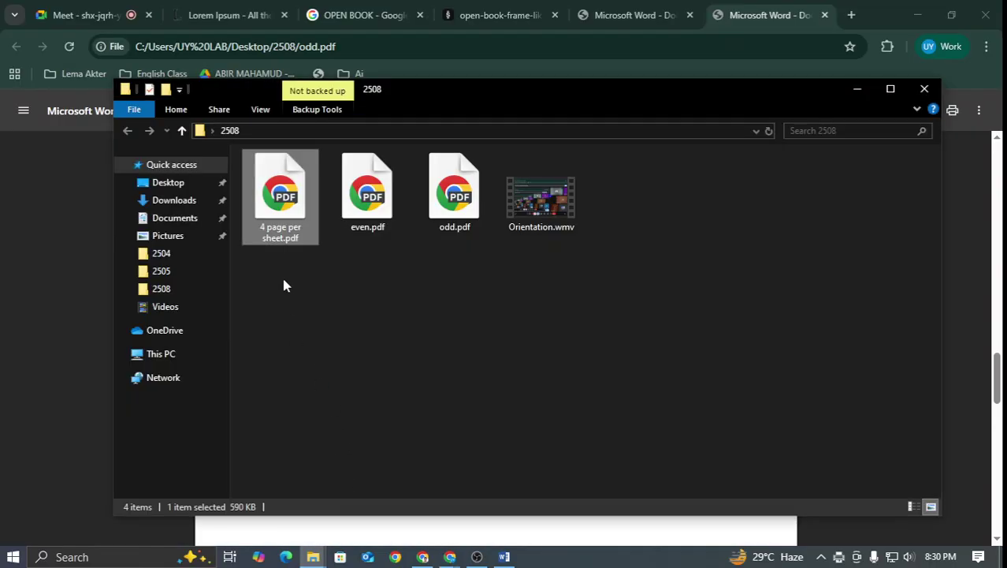
pyautogui.doubleClick(281, 211)
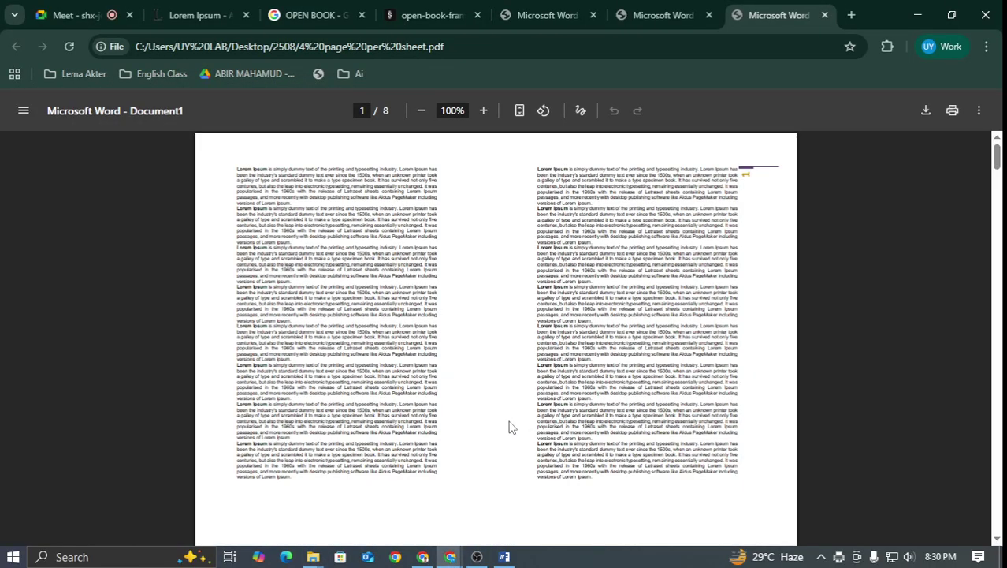
pyautogui.scroll(-2, 499, 305)
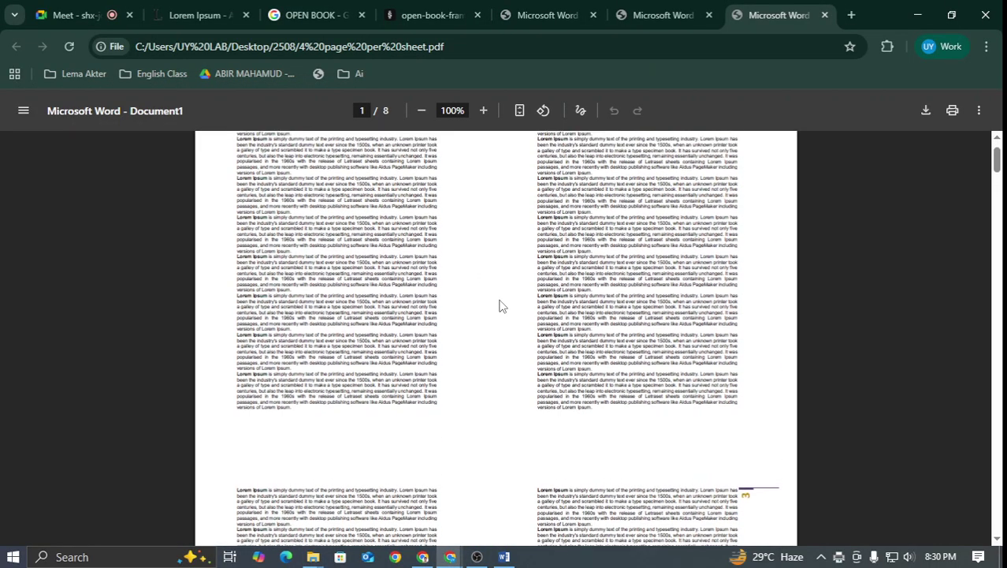
pyautogui.scroll(2, 499, 305)
pyautogui.scroll(-5, 492, 244)
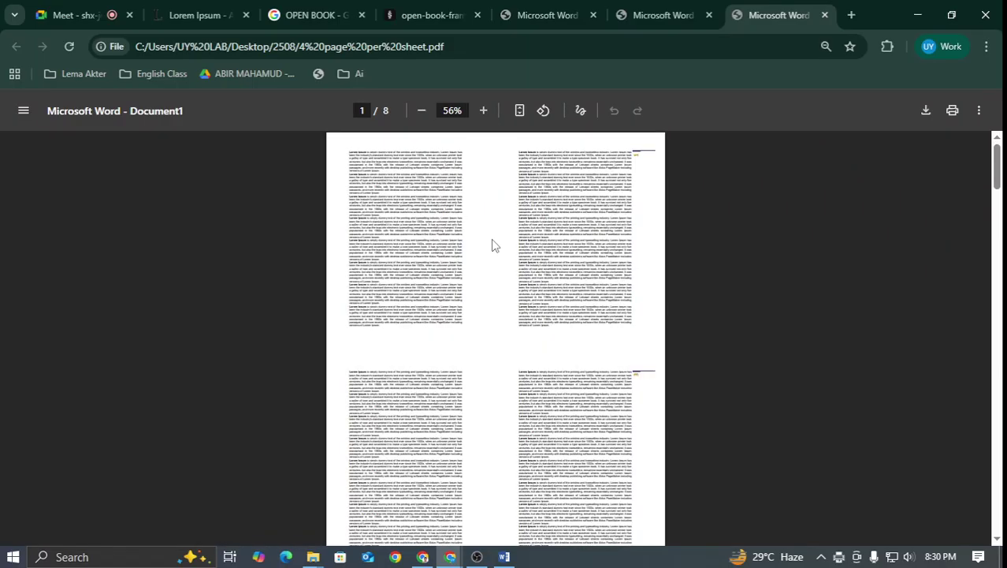
pyautogui.scroll(1, 492, 245)
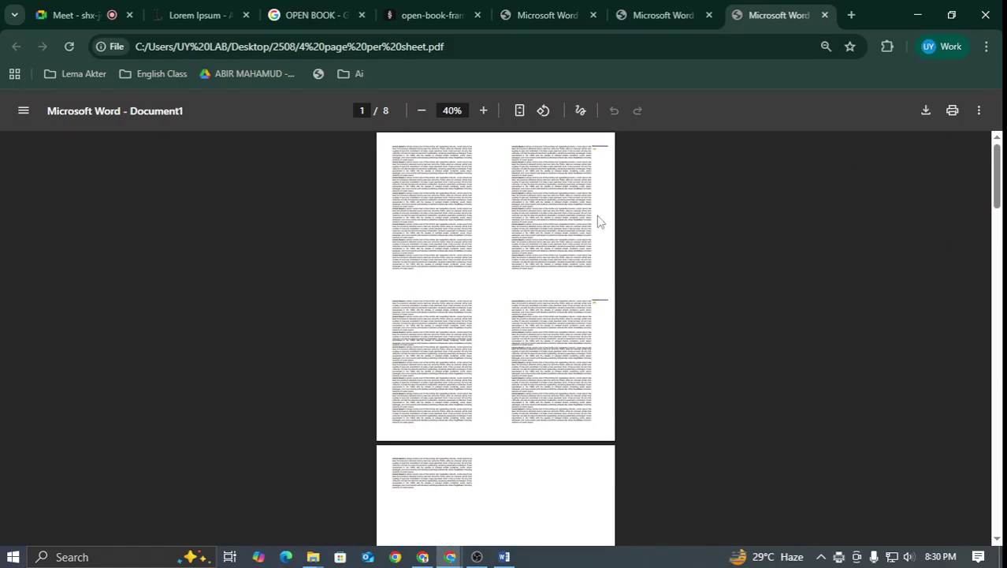
# Mark a page-sized screenshot region over the first sheet of the PDF and copy it
pyautogui.press('Print')
pyautogui.moveTo(377, 133)
pyautogui.mouseDown()
pyautogui.moveTo(486, 292)
pyautogui.moveTo(492, 284)
pyautogui.mouseUp()
pyautogui.moveTo(434, 214); pyautogui.dragTo(427, 371)
pyautogui.hotkey('ctrl', 'c')
# Enlarge the PDF to 141% and examine the text of the first page on the sheet
pyautogui.keyDown('ctrl'); pyautogui.scroll(-1, 492, 253); pyautogui.keyUp('ctrl')
pyautogui.keyDown('ctrl'); pyautogui.scroll(6, 492, 252); pyautogui.keyUp('ctrl')
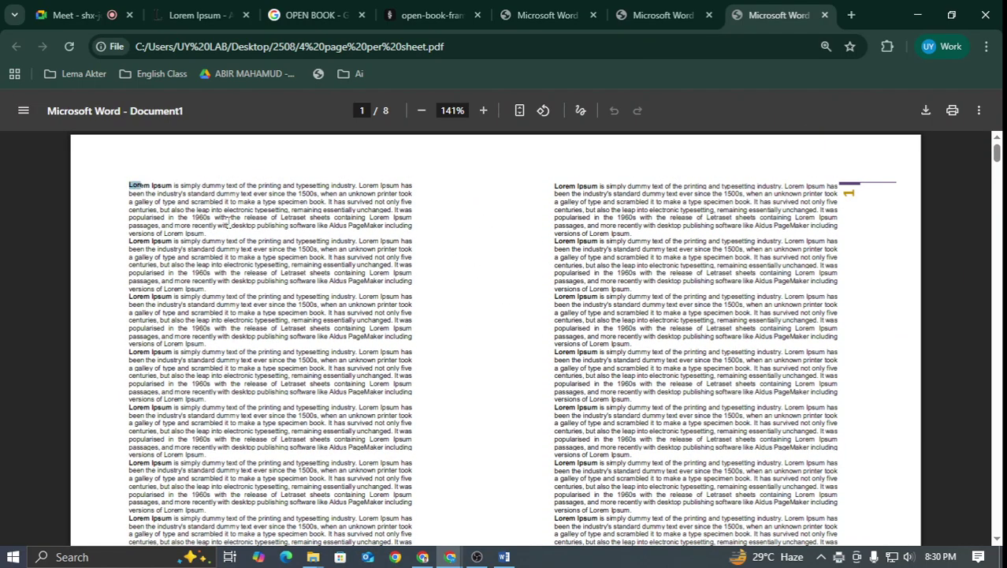
pyautogui.moveTo(228, 224); pyautogui.dragTo(411, 434)
pyautogui.click(395, 349)
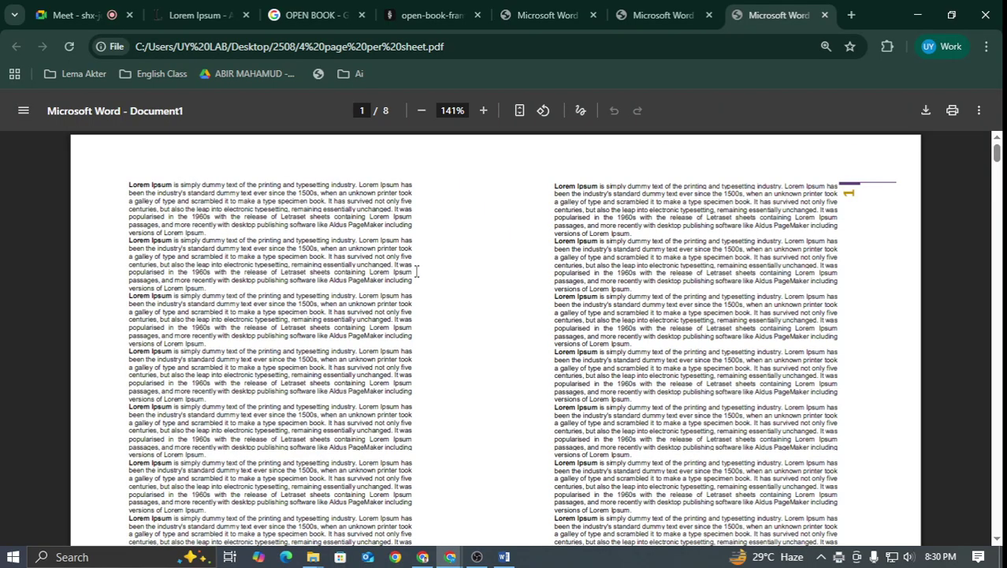
# Reduce the PDF view to 89% to see the page arrangement, and return to the Google Meet call
pyautogui.keyDown('ctrl'); pyautogui.scroll(5, 416, 271); pyautogui.keyUp('ctrl')
pyautogui.keyDown('ctrl'); pyautogui.scroll(-8, 283, 268); pyautogui.keyUp('ctrl')
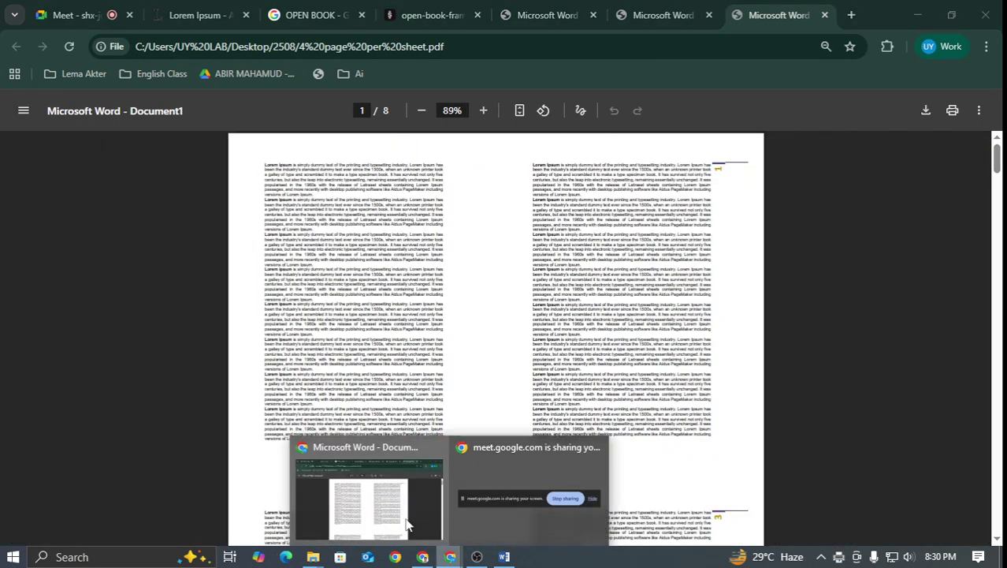
pyautogui.click(101, 7)
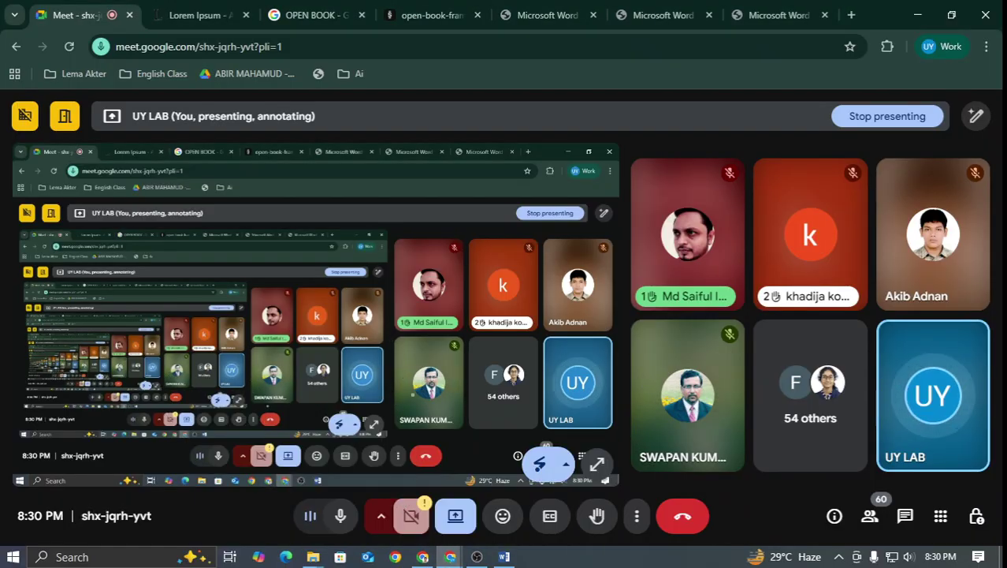
# Switch to Word, review the print settings and preview of Document1, and return to the document
pyautogui.click(197, 14)
pyautogui.click(504, 556)
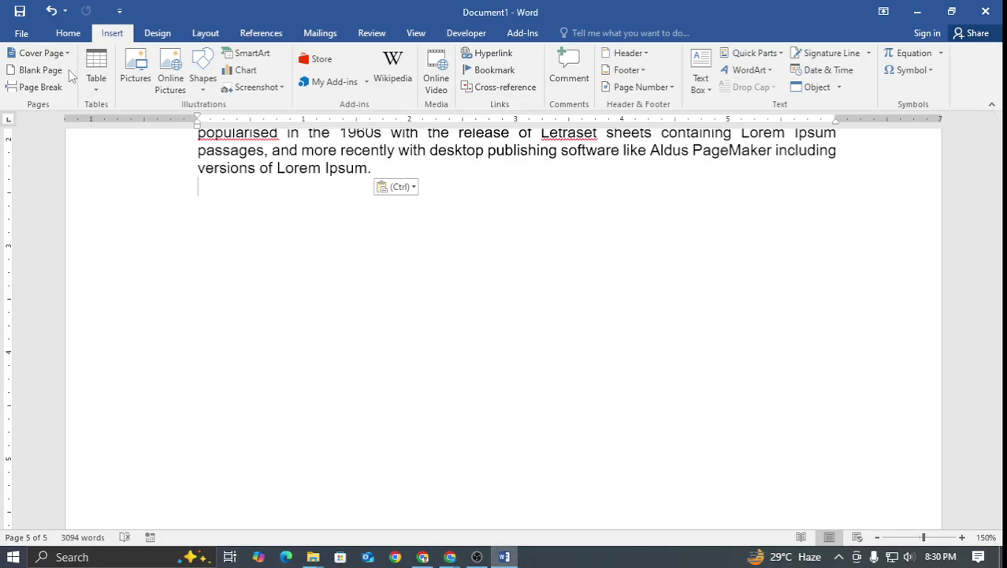
pyautogui.hotkey('ctrl', 'p')
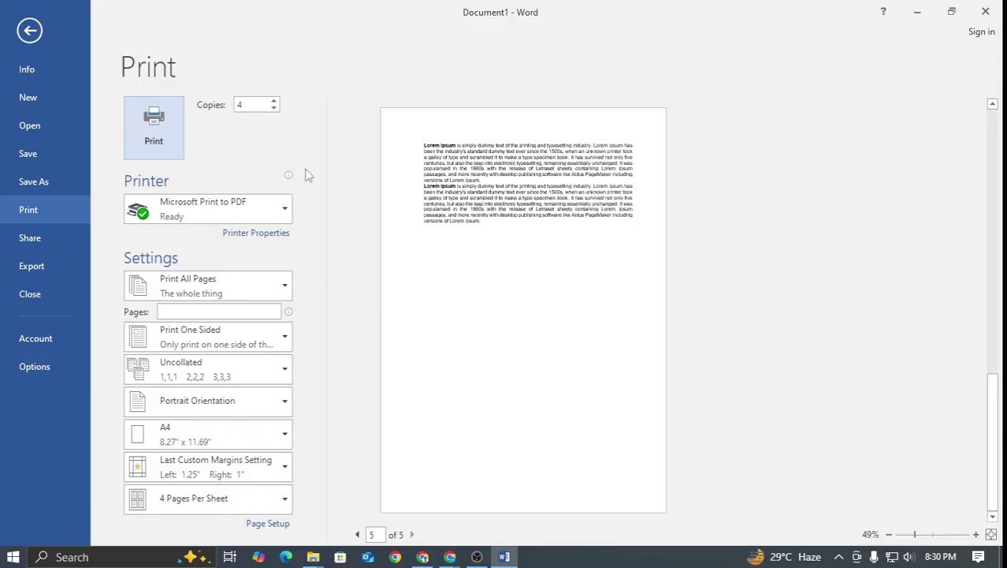
pyautogui.click(29, 30)
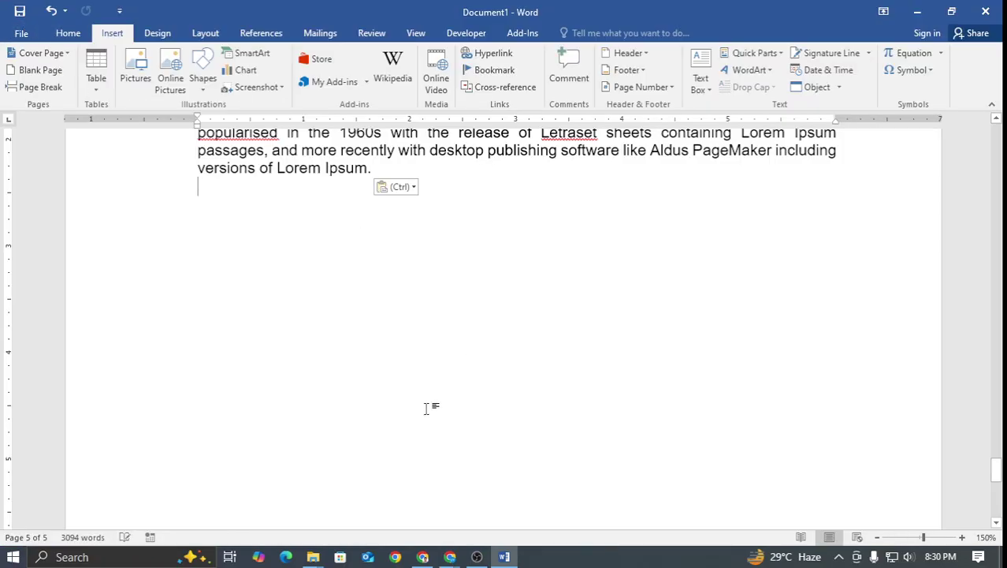
# Switch back to the Google Meet call in Chrome and bring up the OBS window
pyautogui.moveTo(450, 557)
pyautogui.click(369, 497)
pyautogui.click(79, 15)
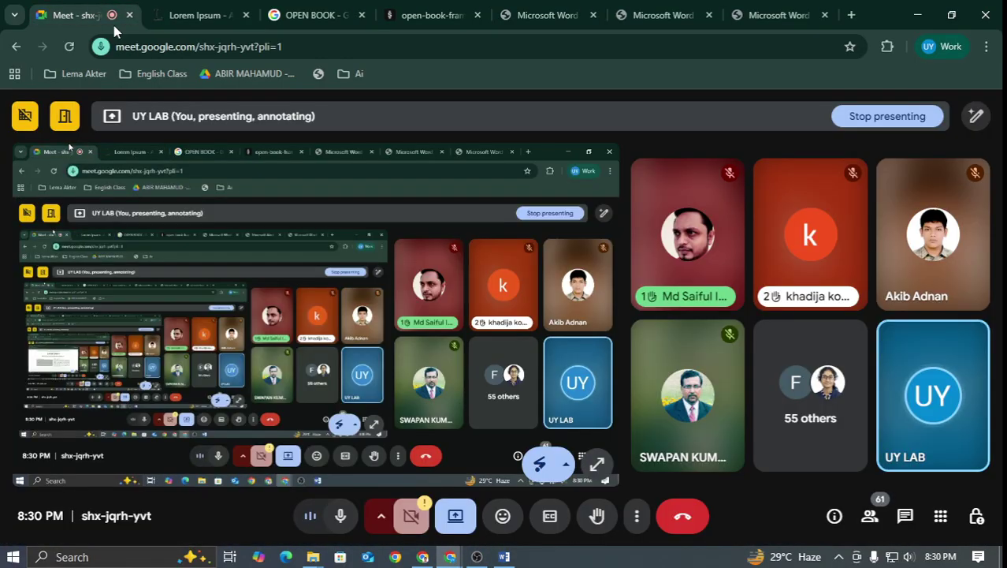
pyautogui.click(482, 558)
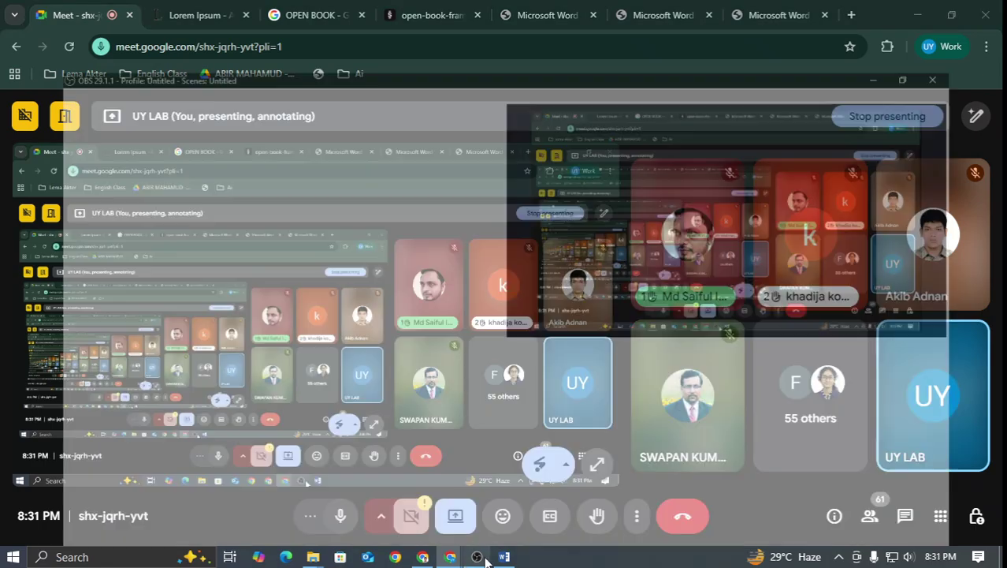